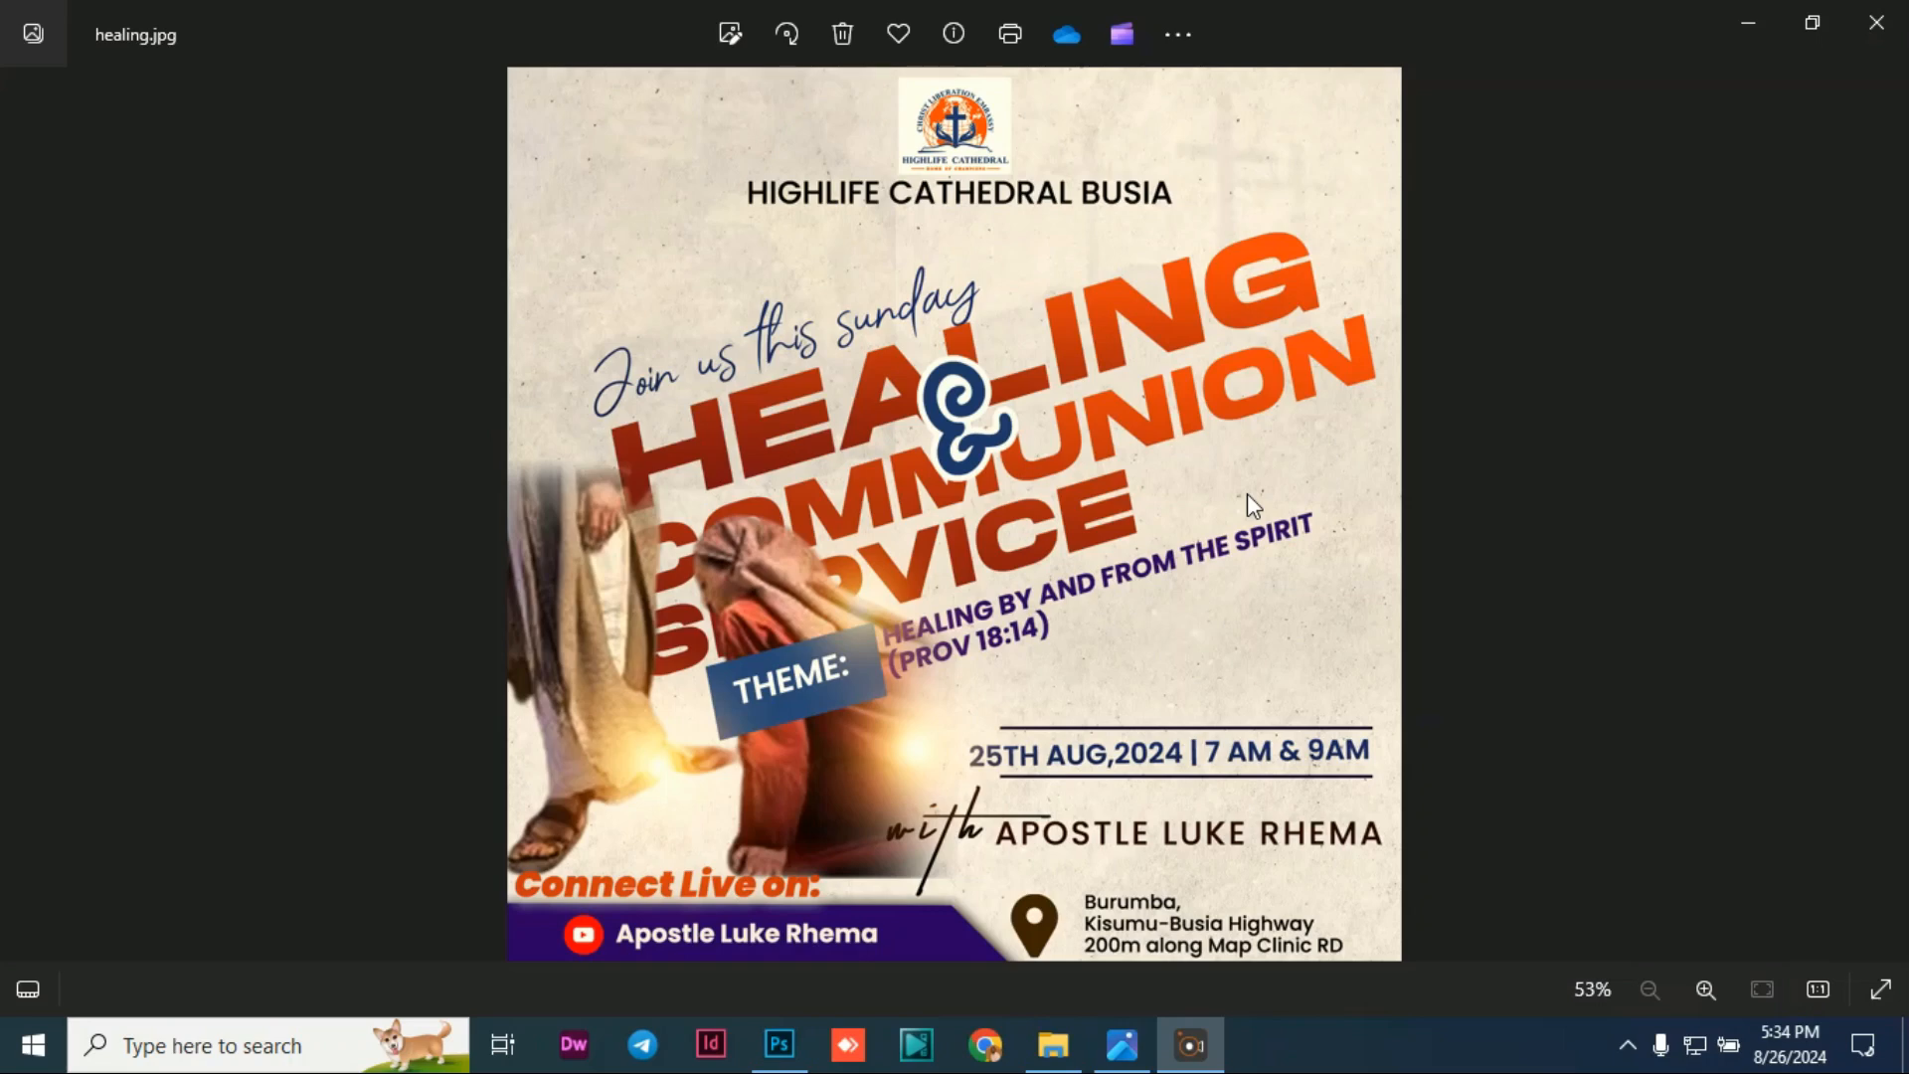
# Step: Leave the healing.jpg flyer preview in Photos and bring up Photoshop's welcome screen
pyautogui.click(796, 1063)
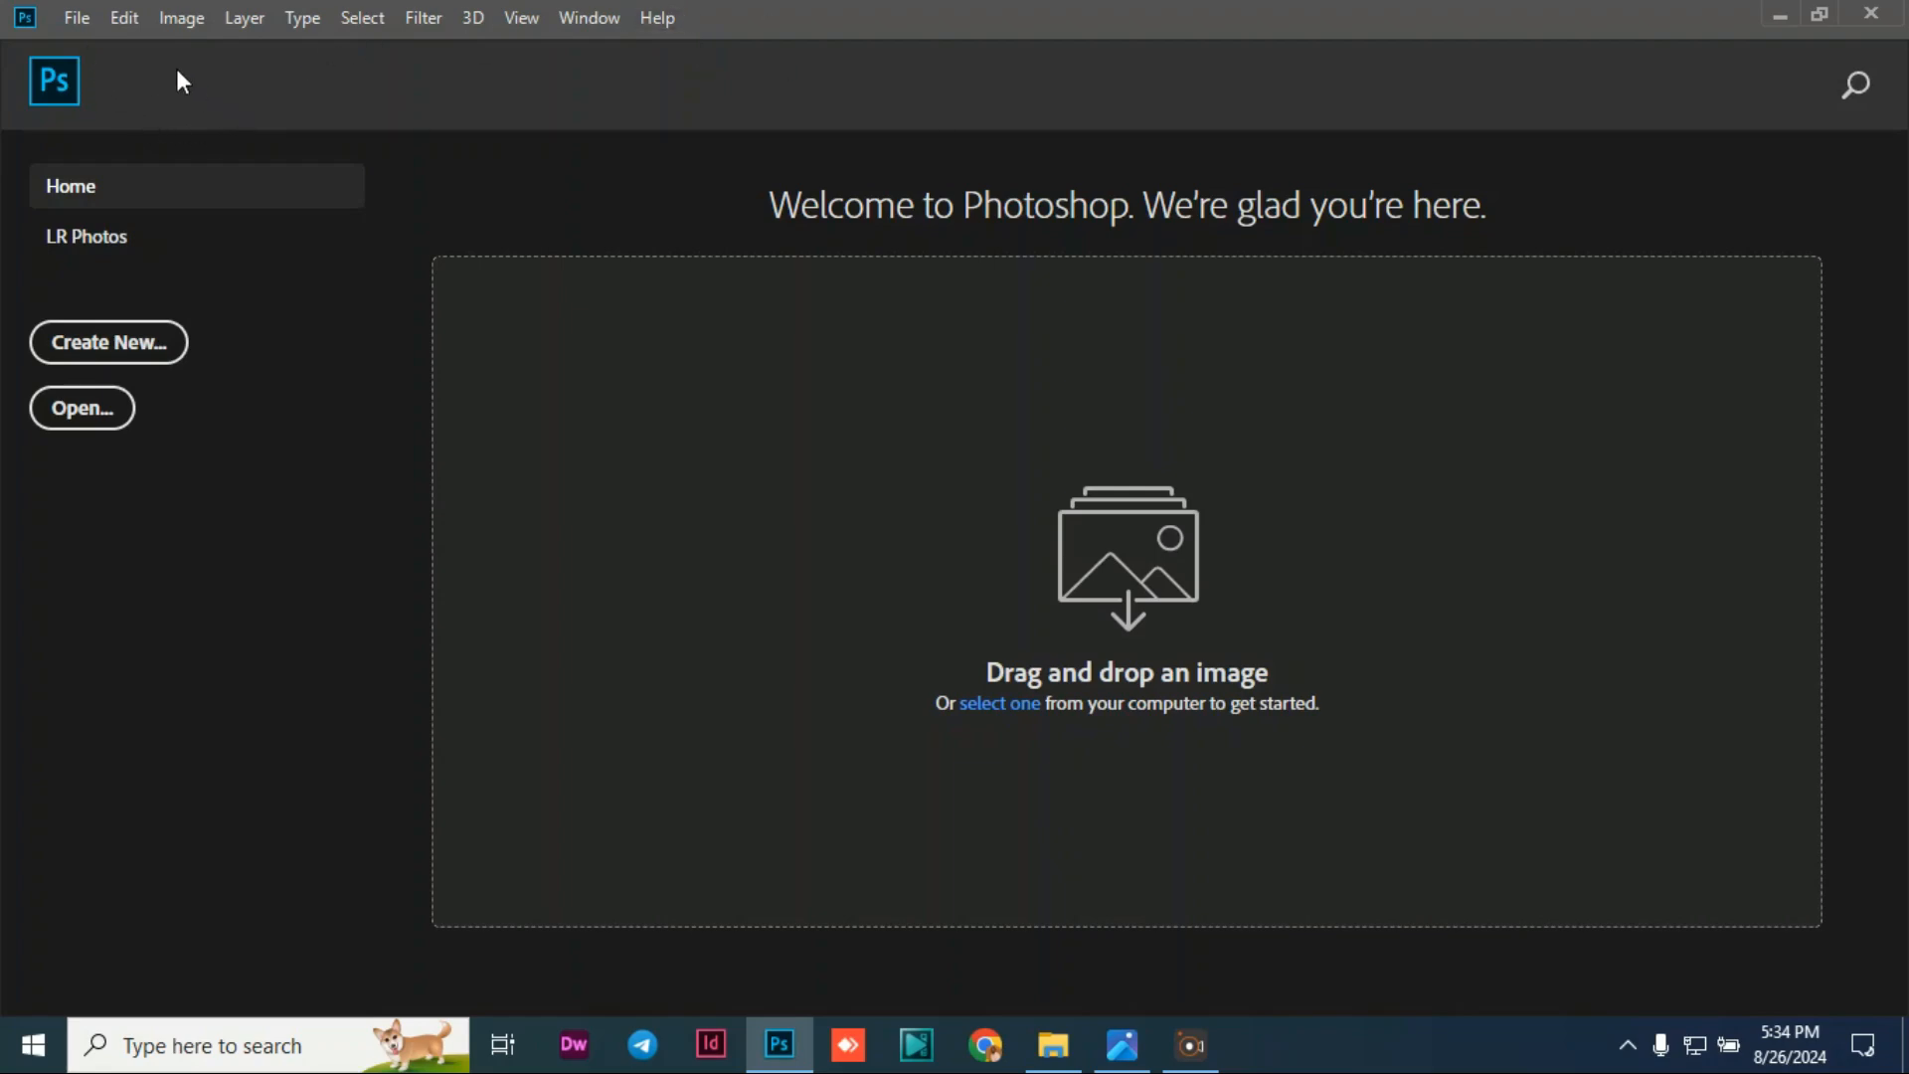
# Step: Create Untitled-1 from the 4 x 4 in preset: inches, 300 ppi, RGB Color 8 bit
pyautogui.click(77, 19)
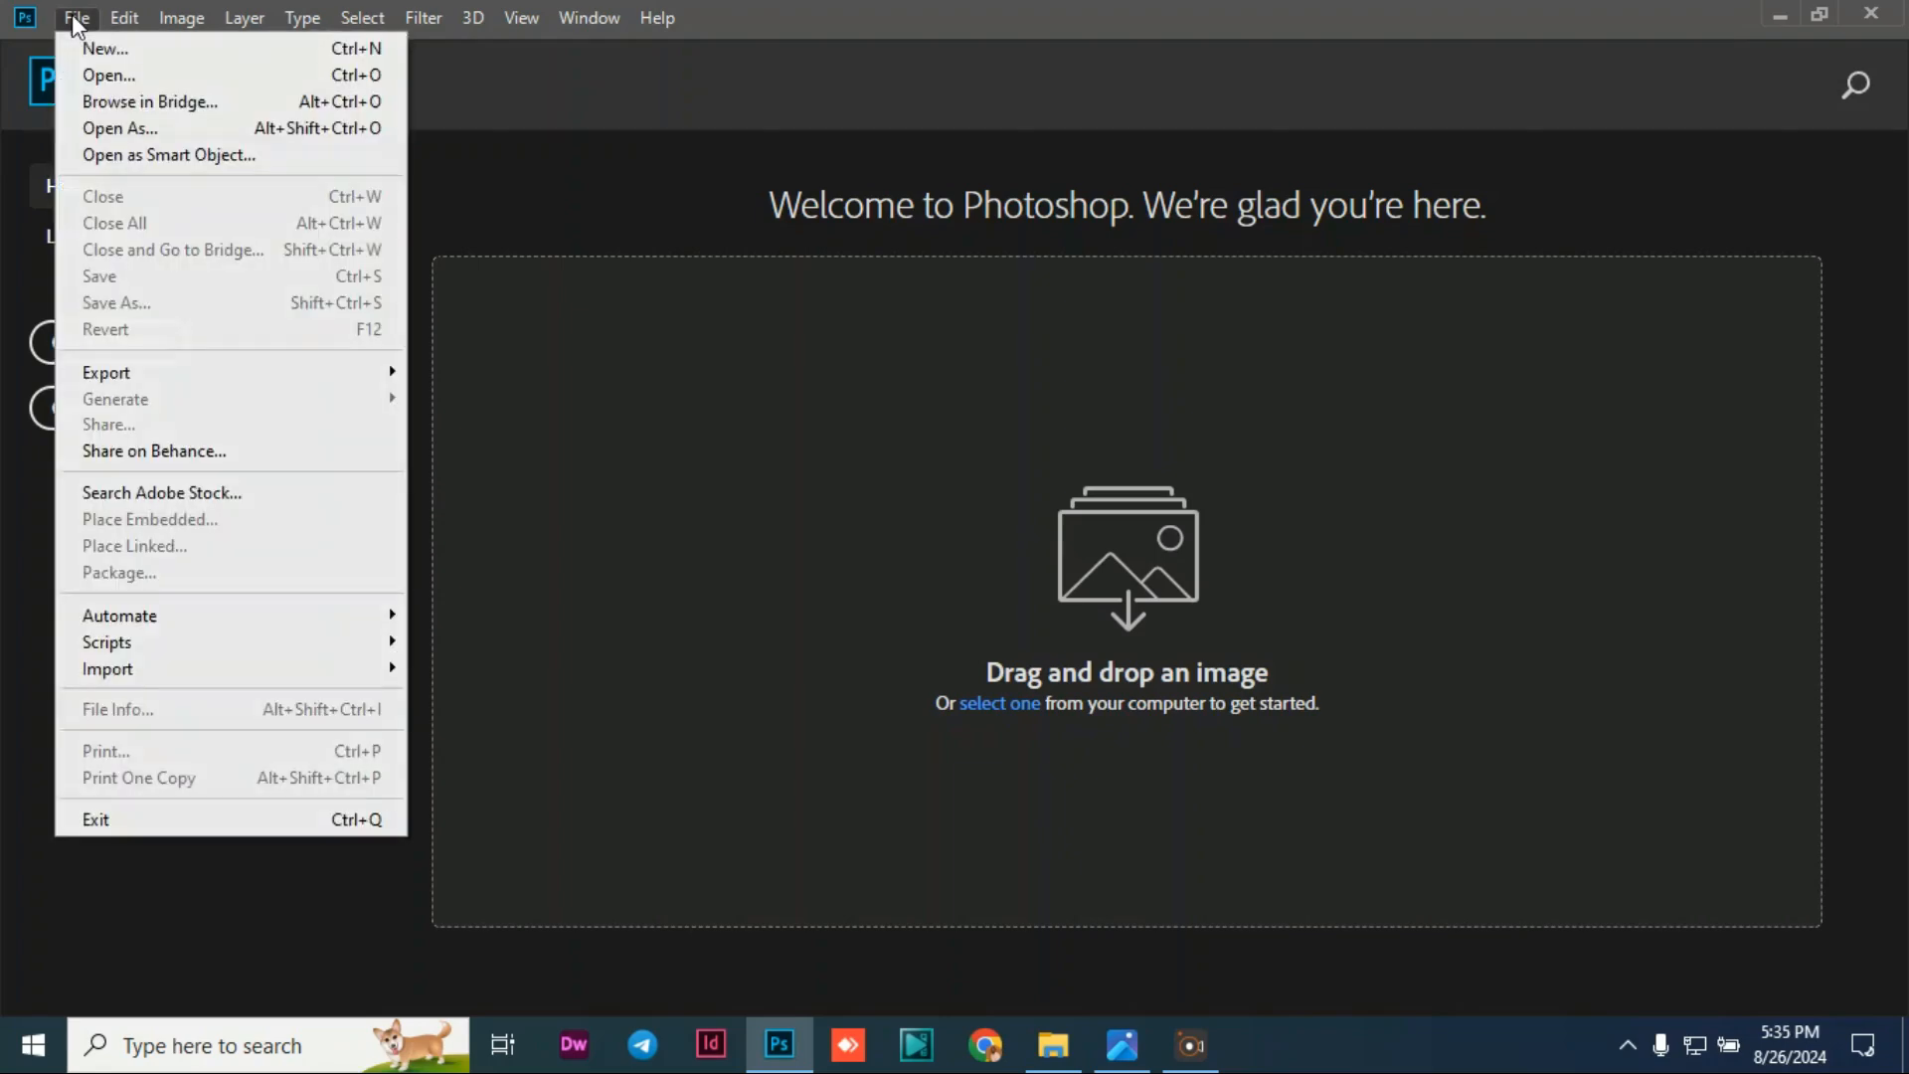
pyautogui.click(113, 49)
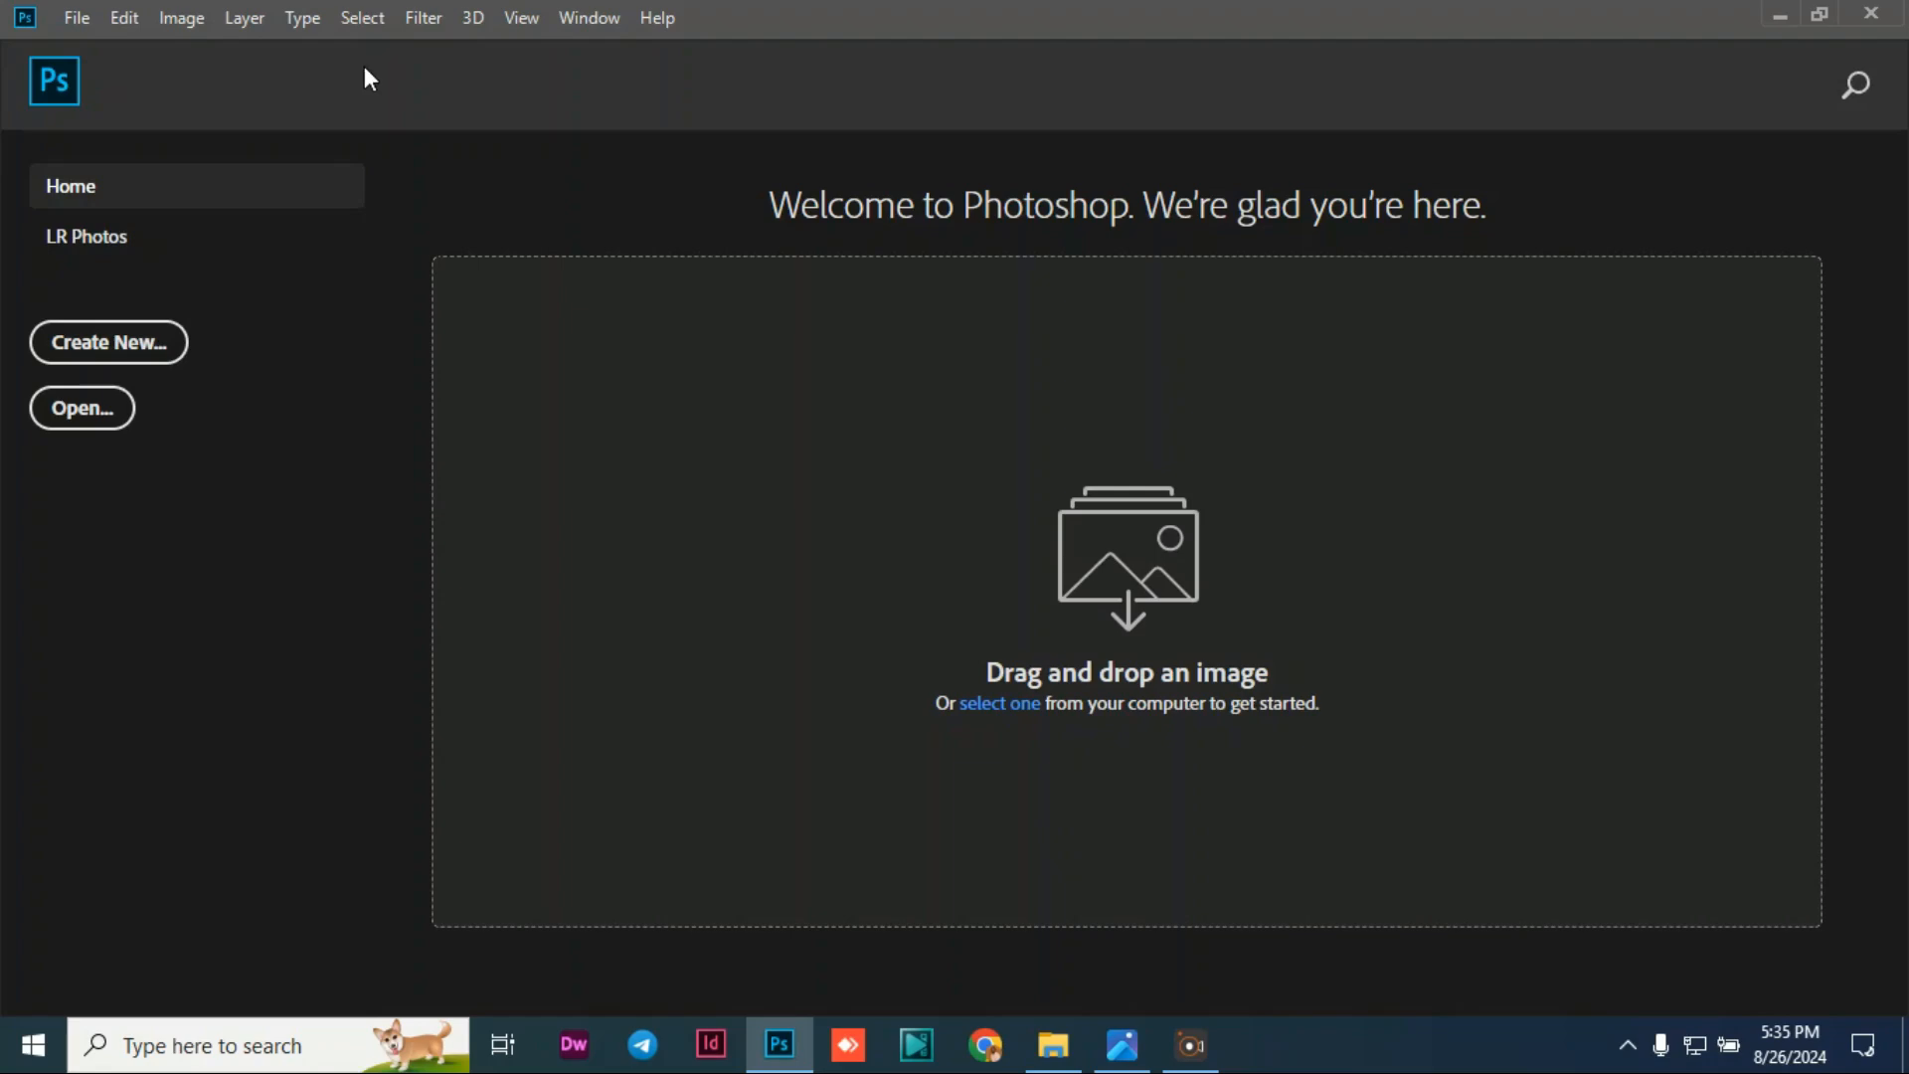
pyautogui.hotkey('ctrl', 'n')
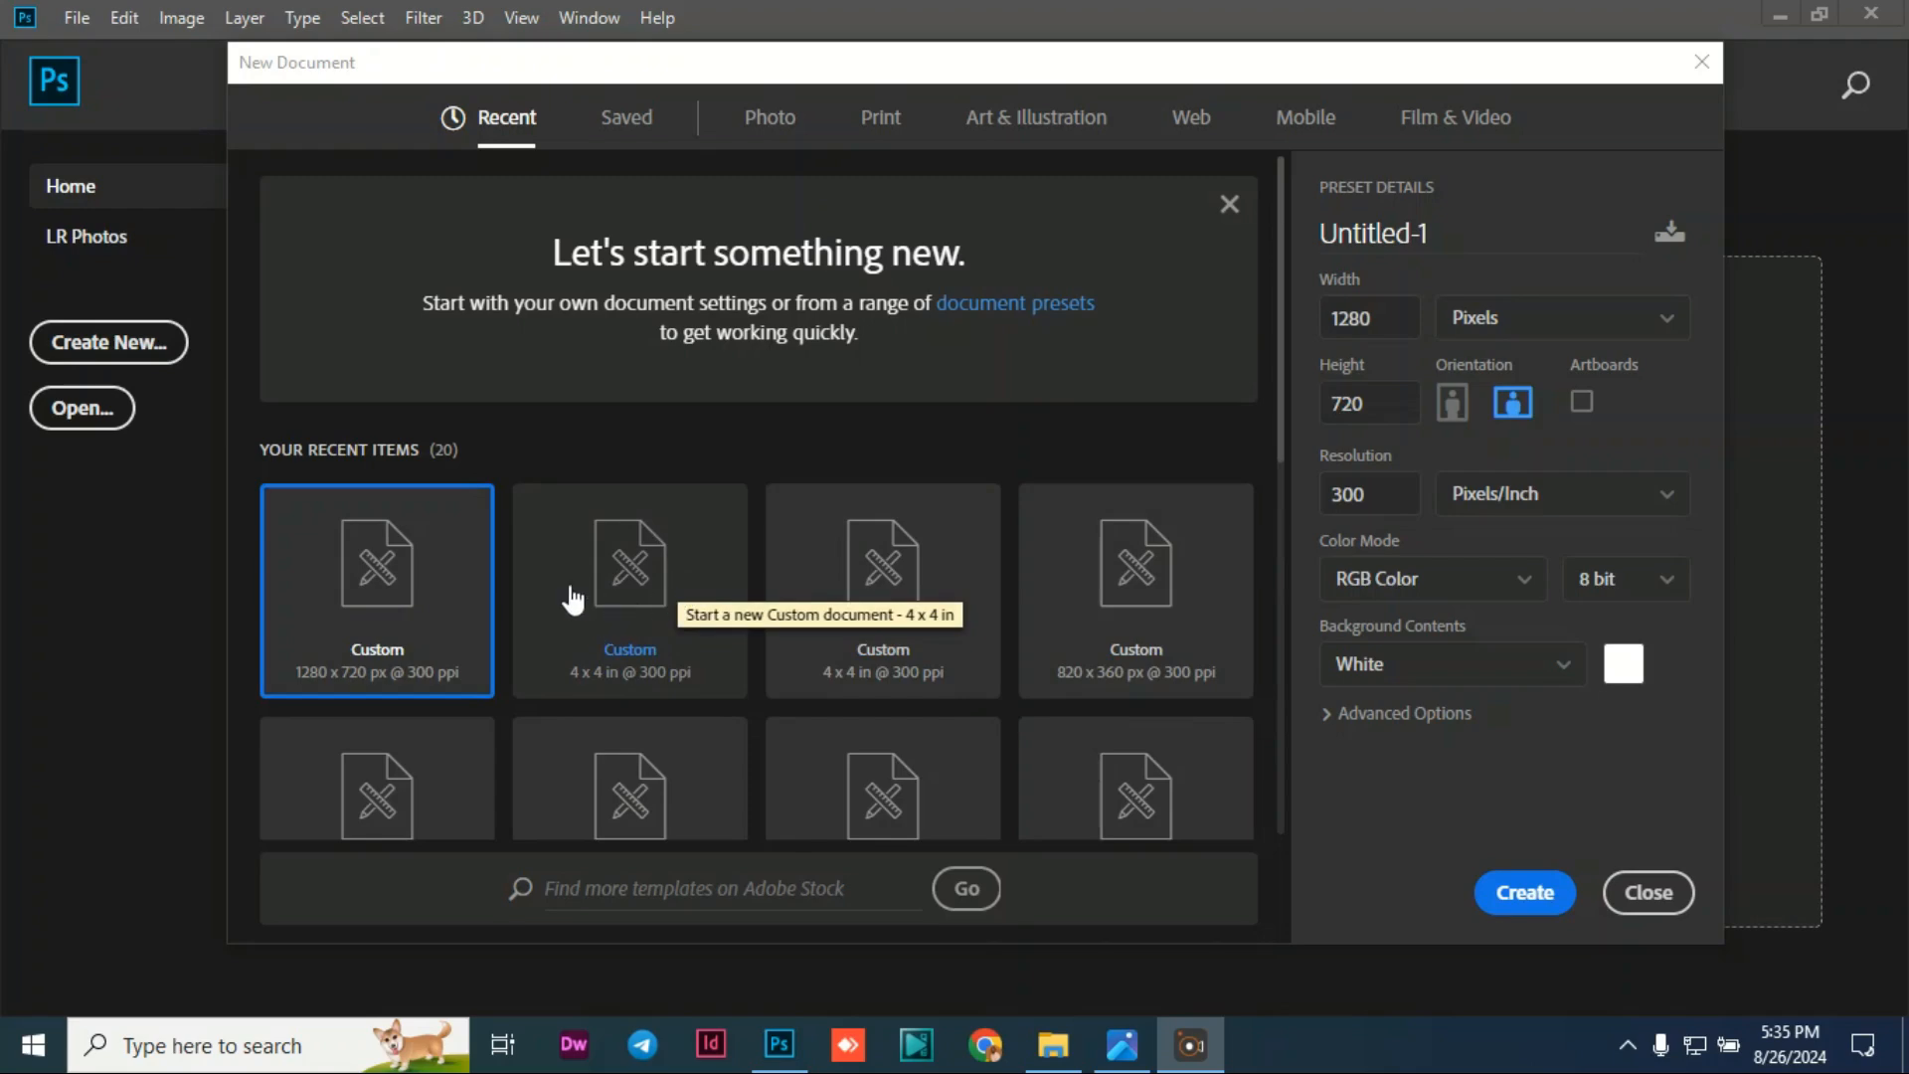
pyautogui.click(687, 616)
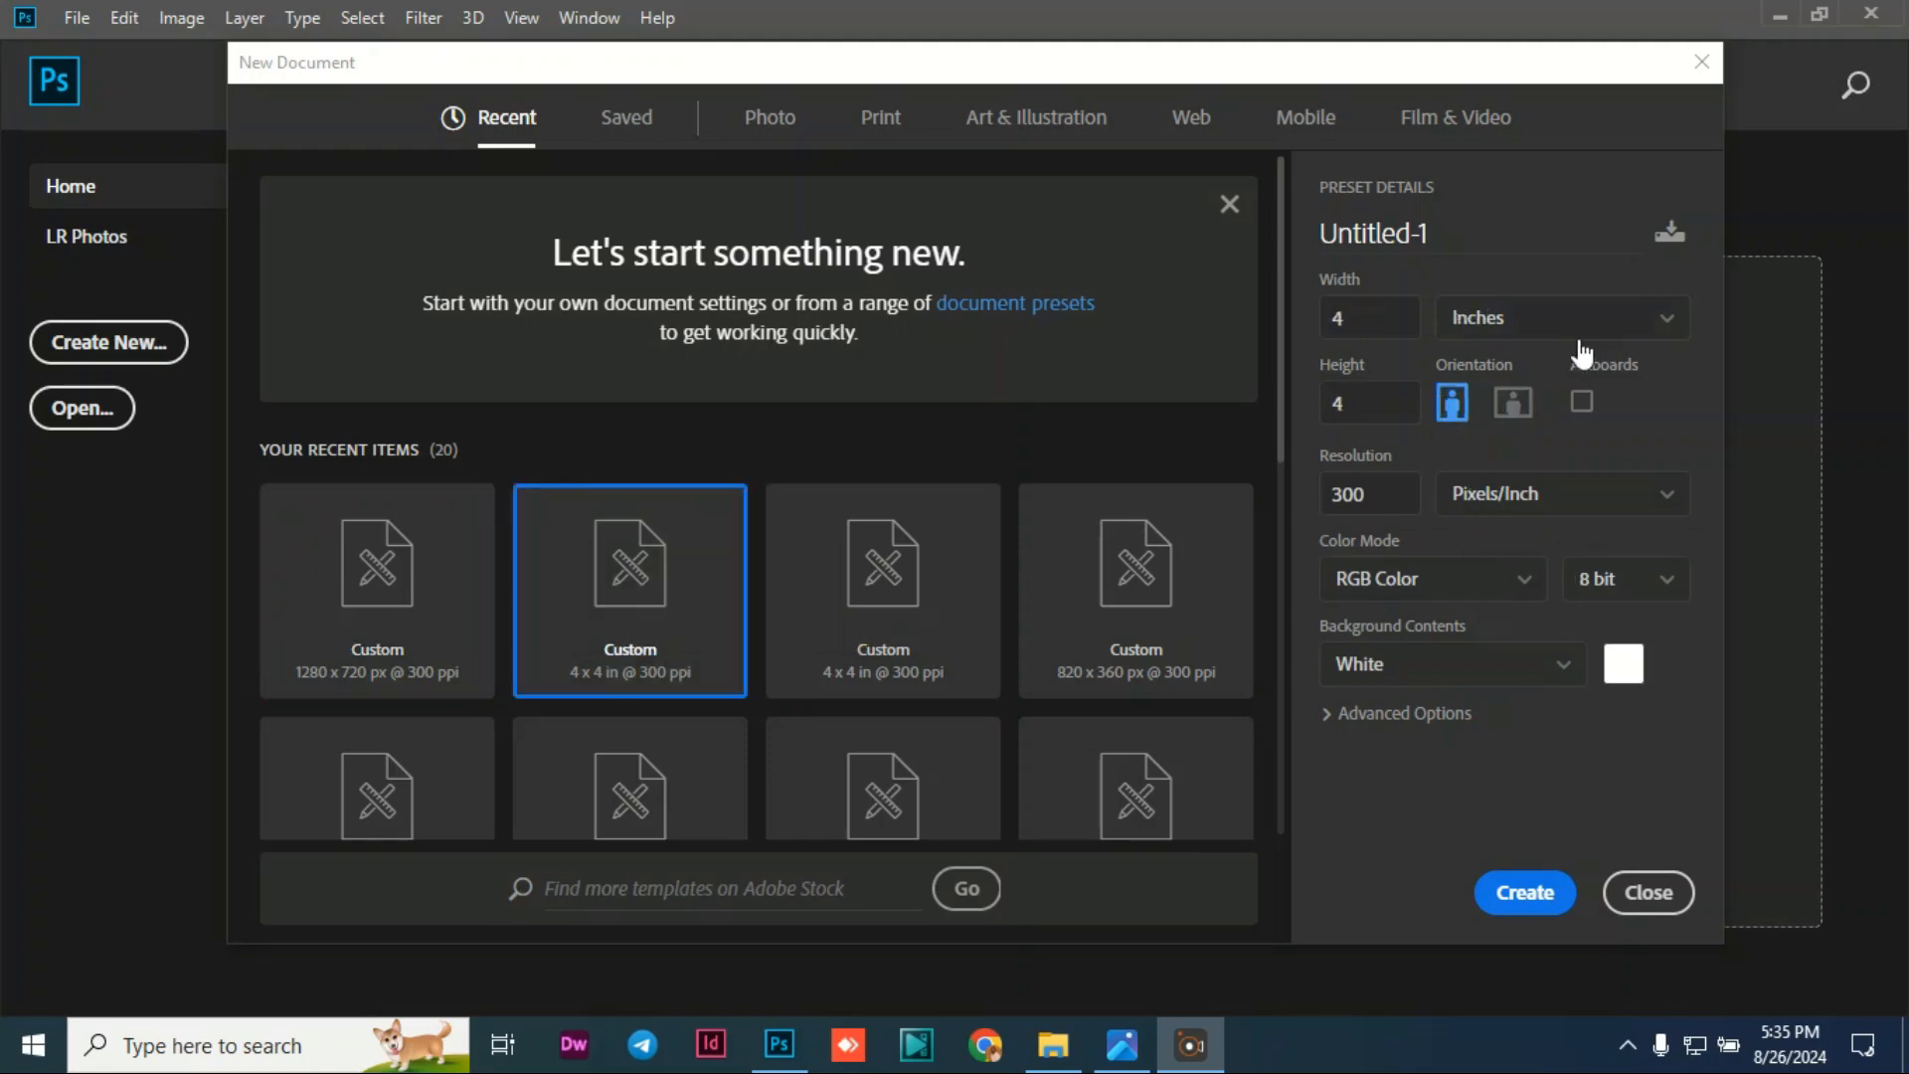
pyautogui.click(1663, 337)
pyautogui.click(1573, 411)
pyautogui.click(1356, 326)
pyautogui.click(1359, 416)
pyautogui.click(1669, 593)
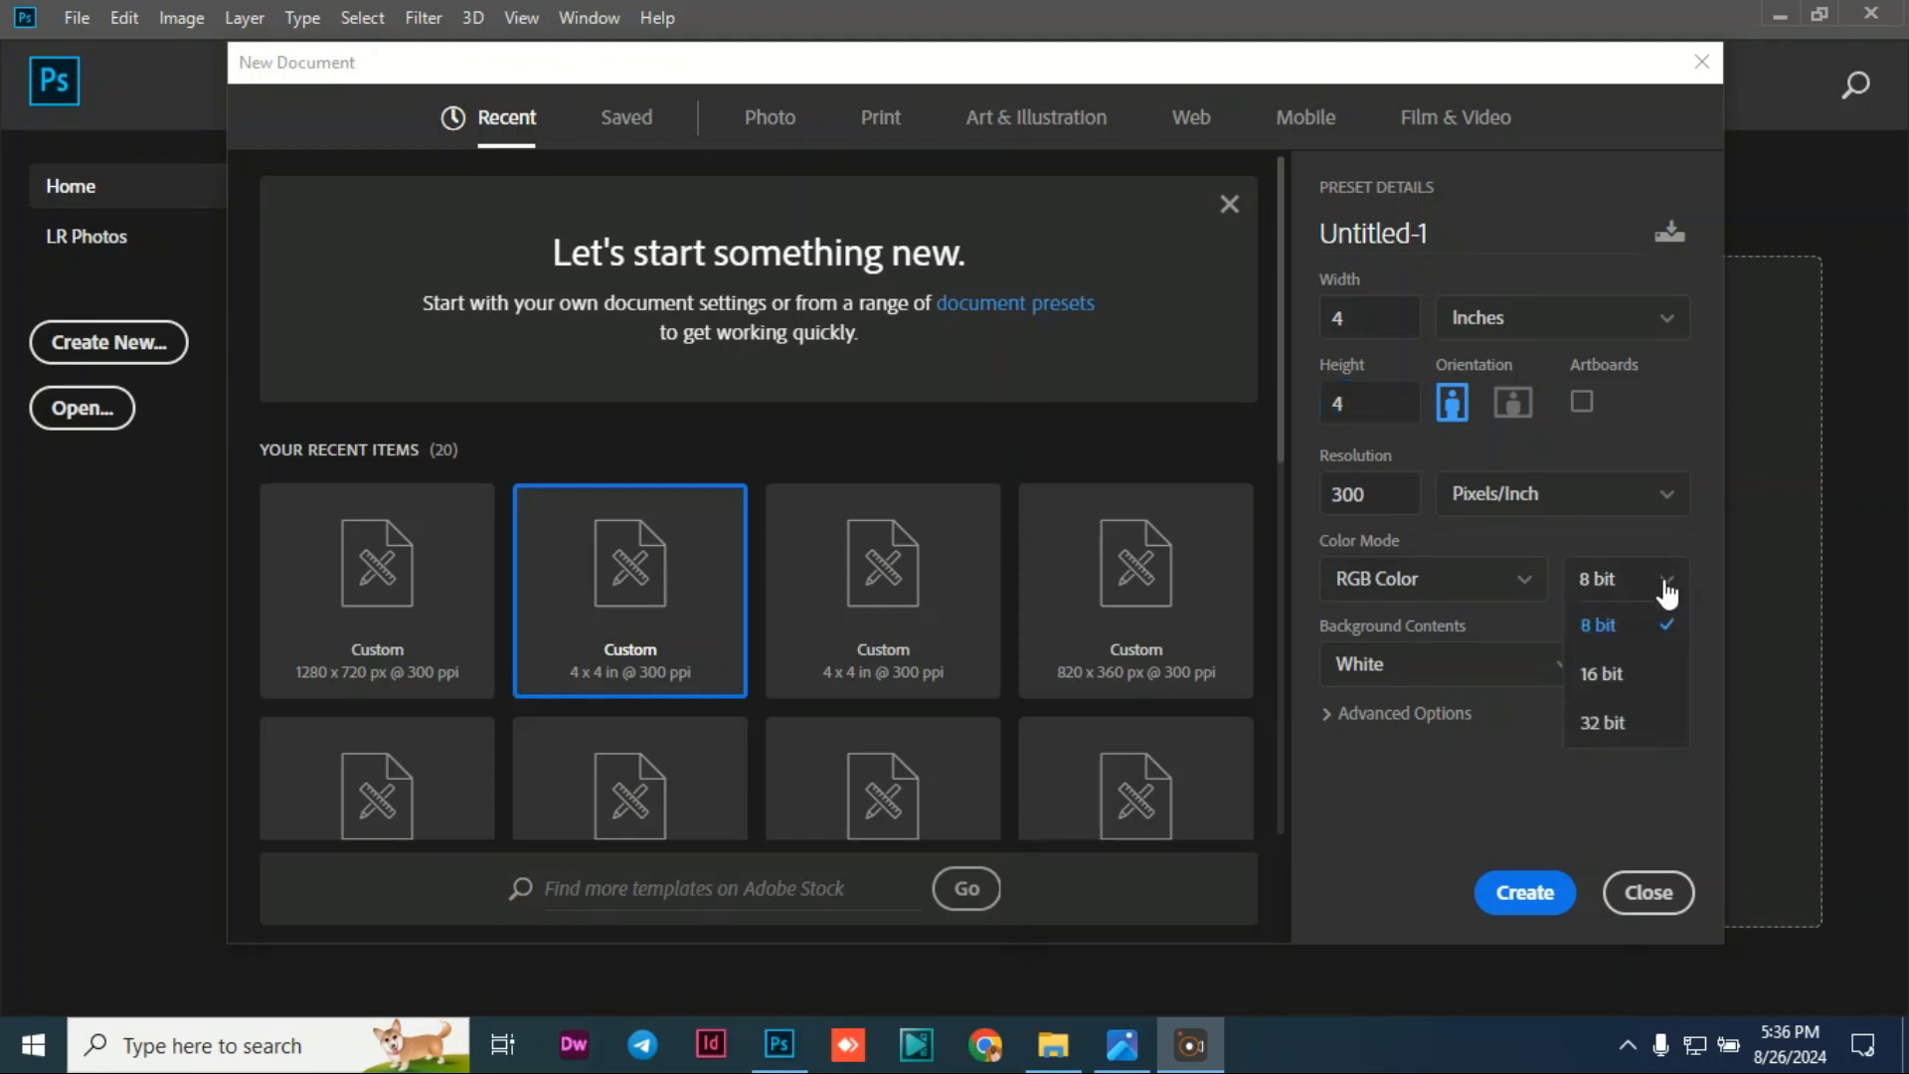
pyautogui.click(1669, 594)
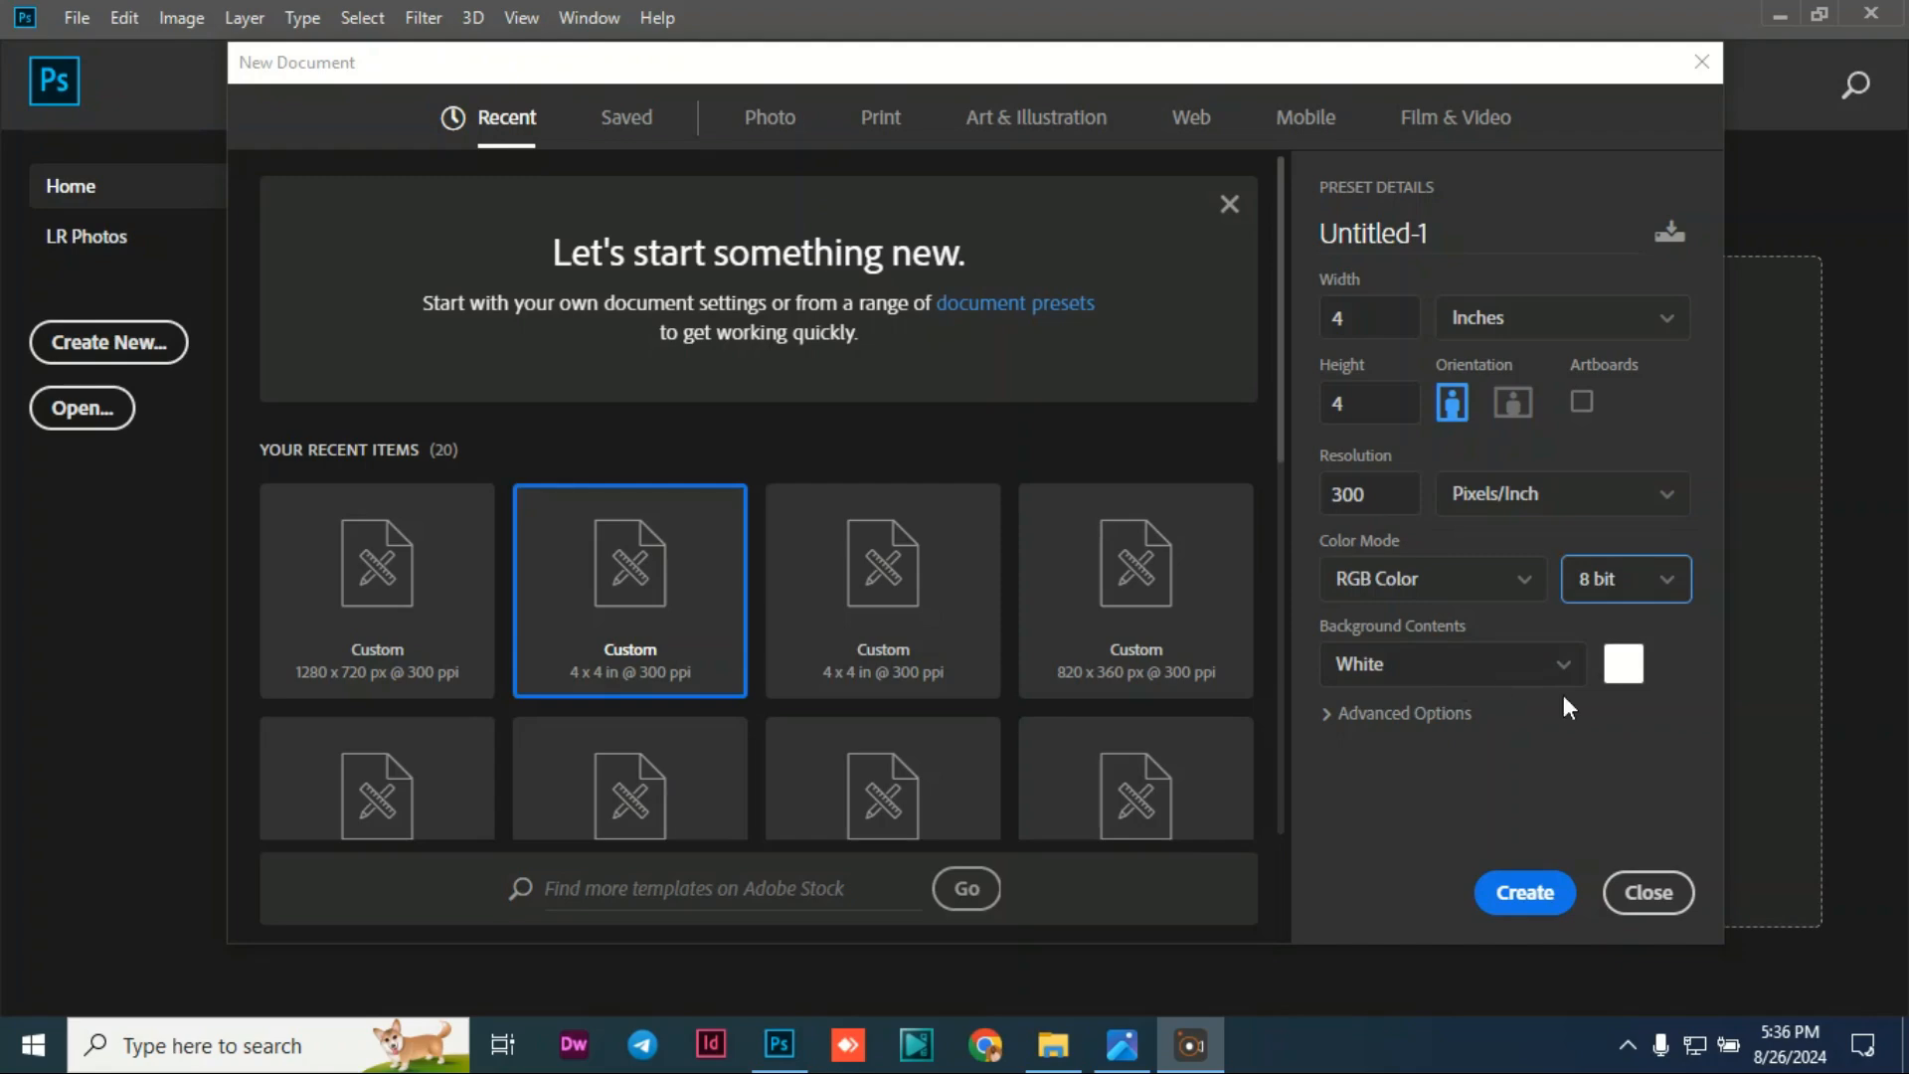
pyautogui.click(1525, 900)
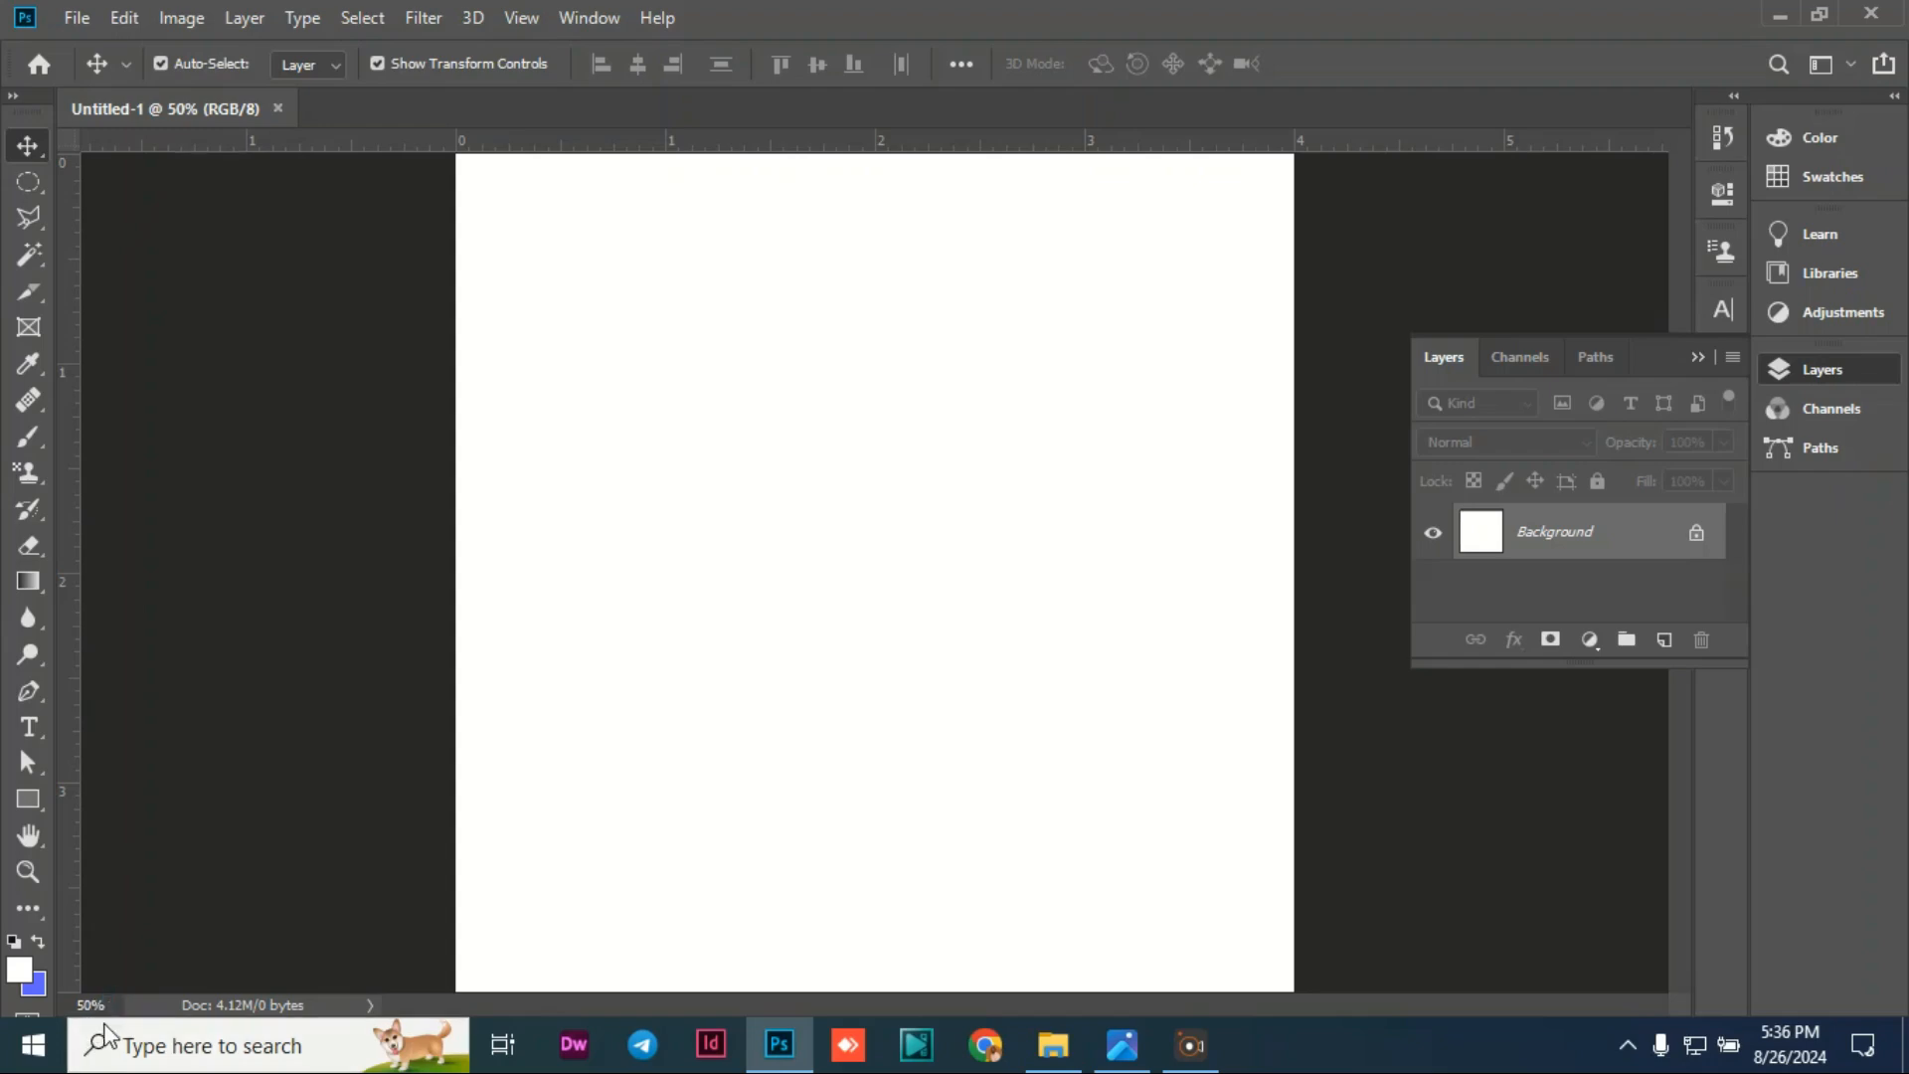
# Step: Set the canvas zoom to 45%
pyautogui.click(89, 1005)
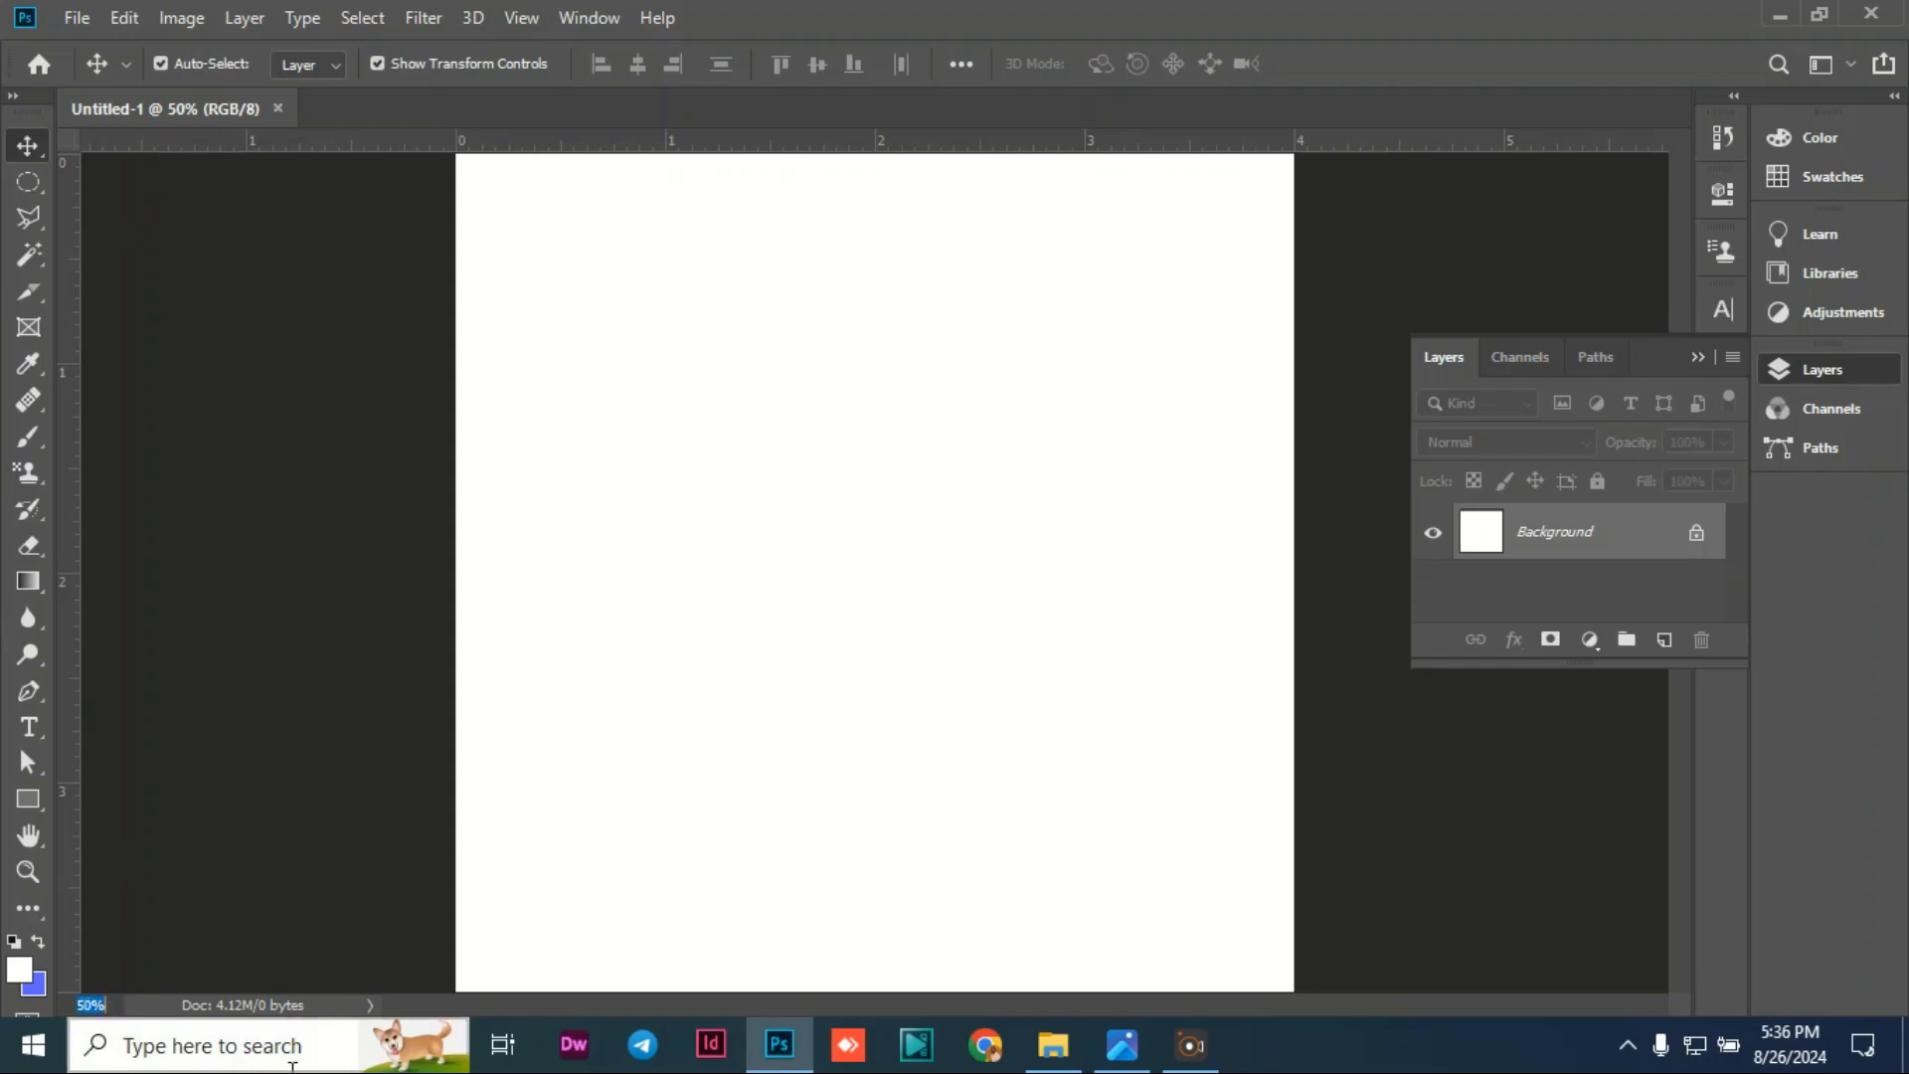
pyautogui.write('45')
pyautogui.press('Return')
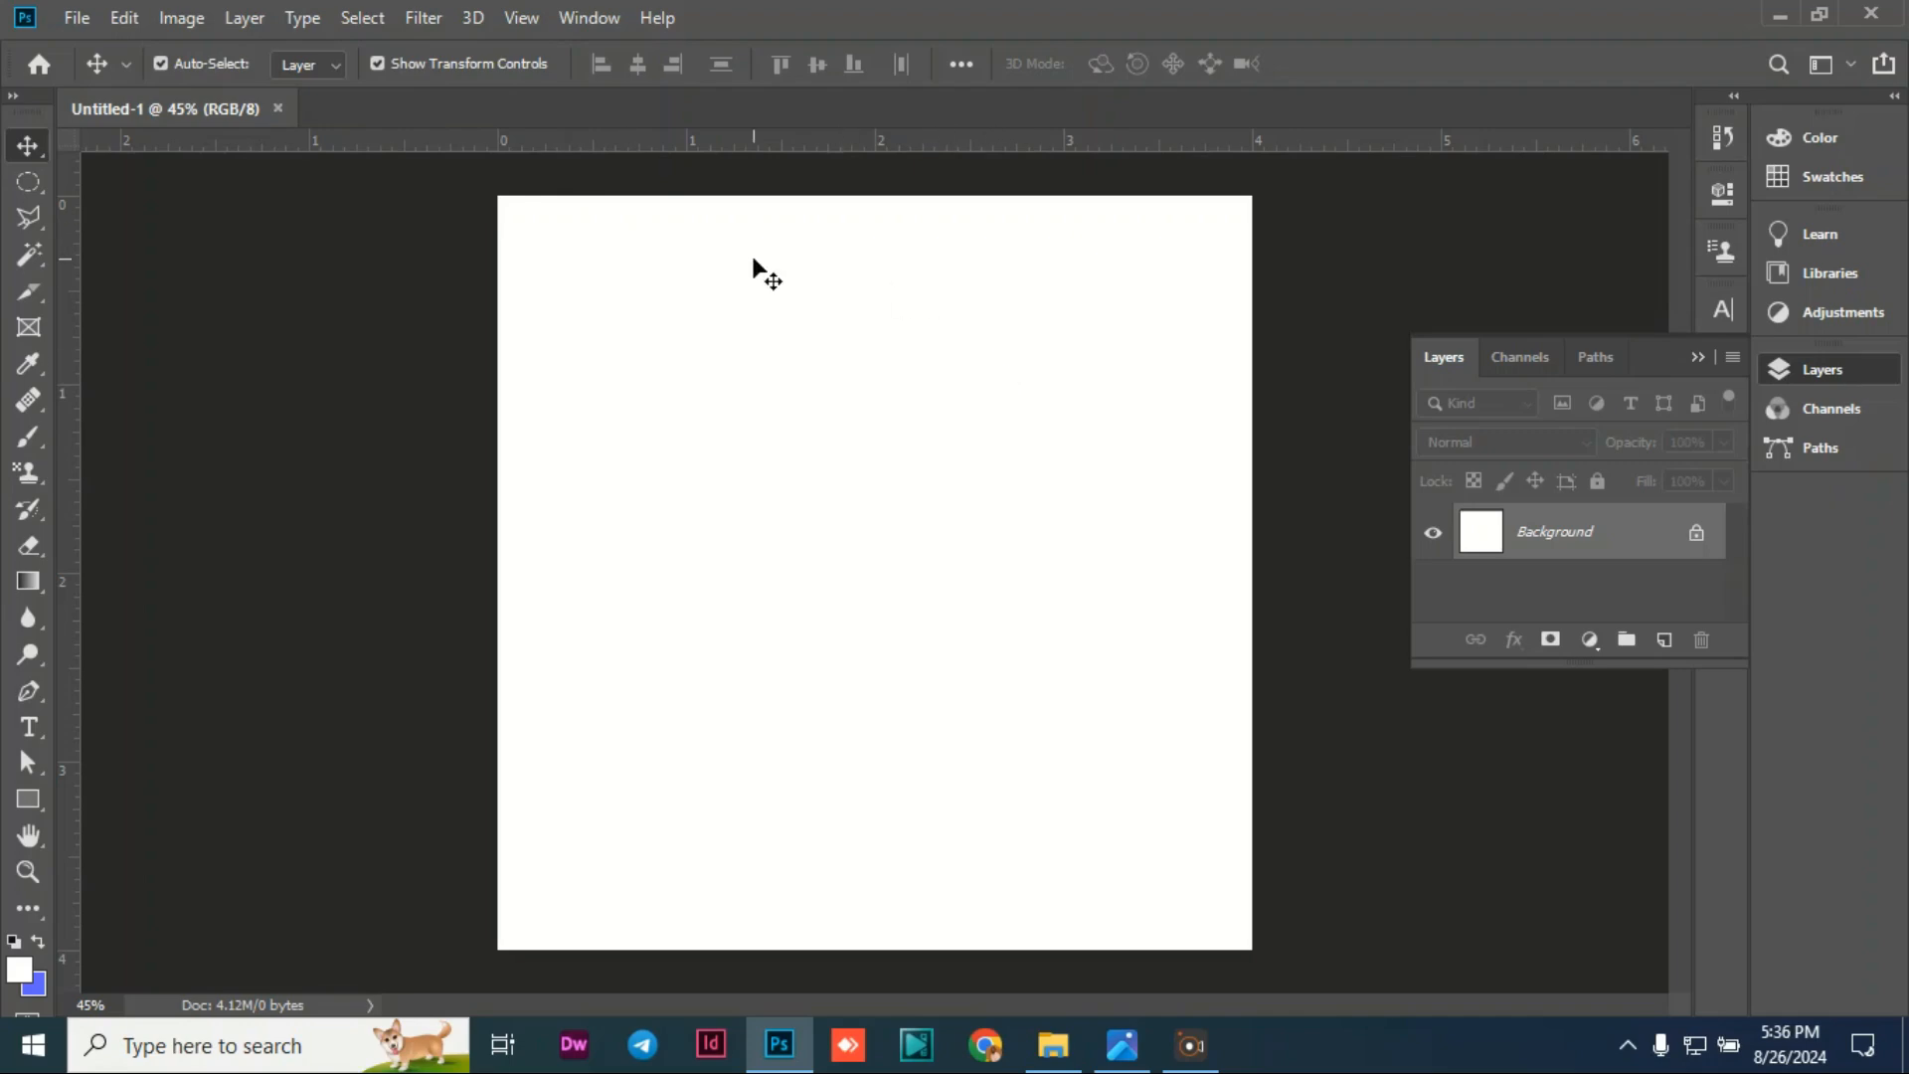
# Step: Place Embedded the white-concrete-wall image from Desktop > Healing service
pyautogui.click(77, 20)
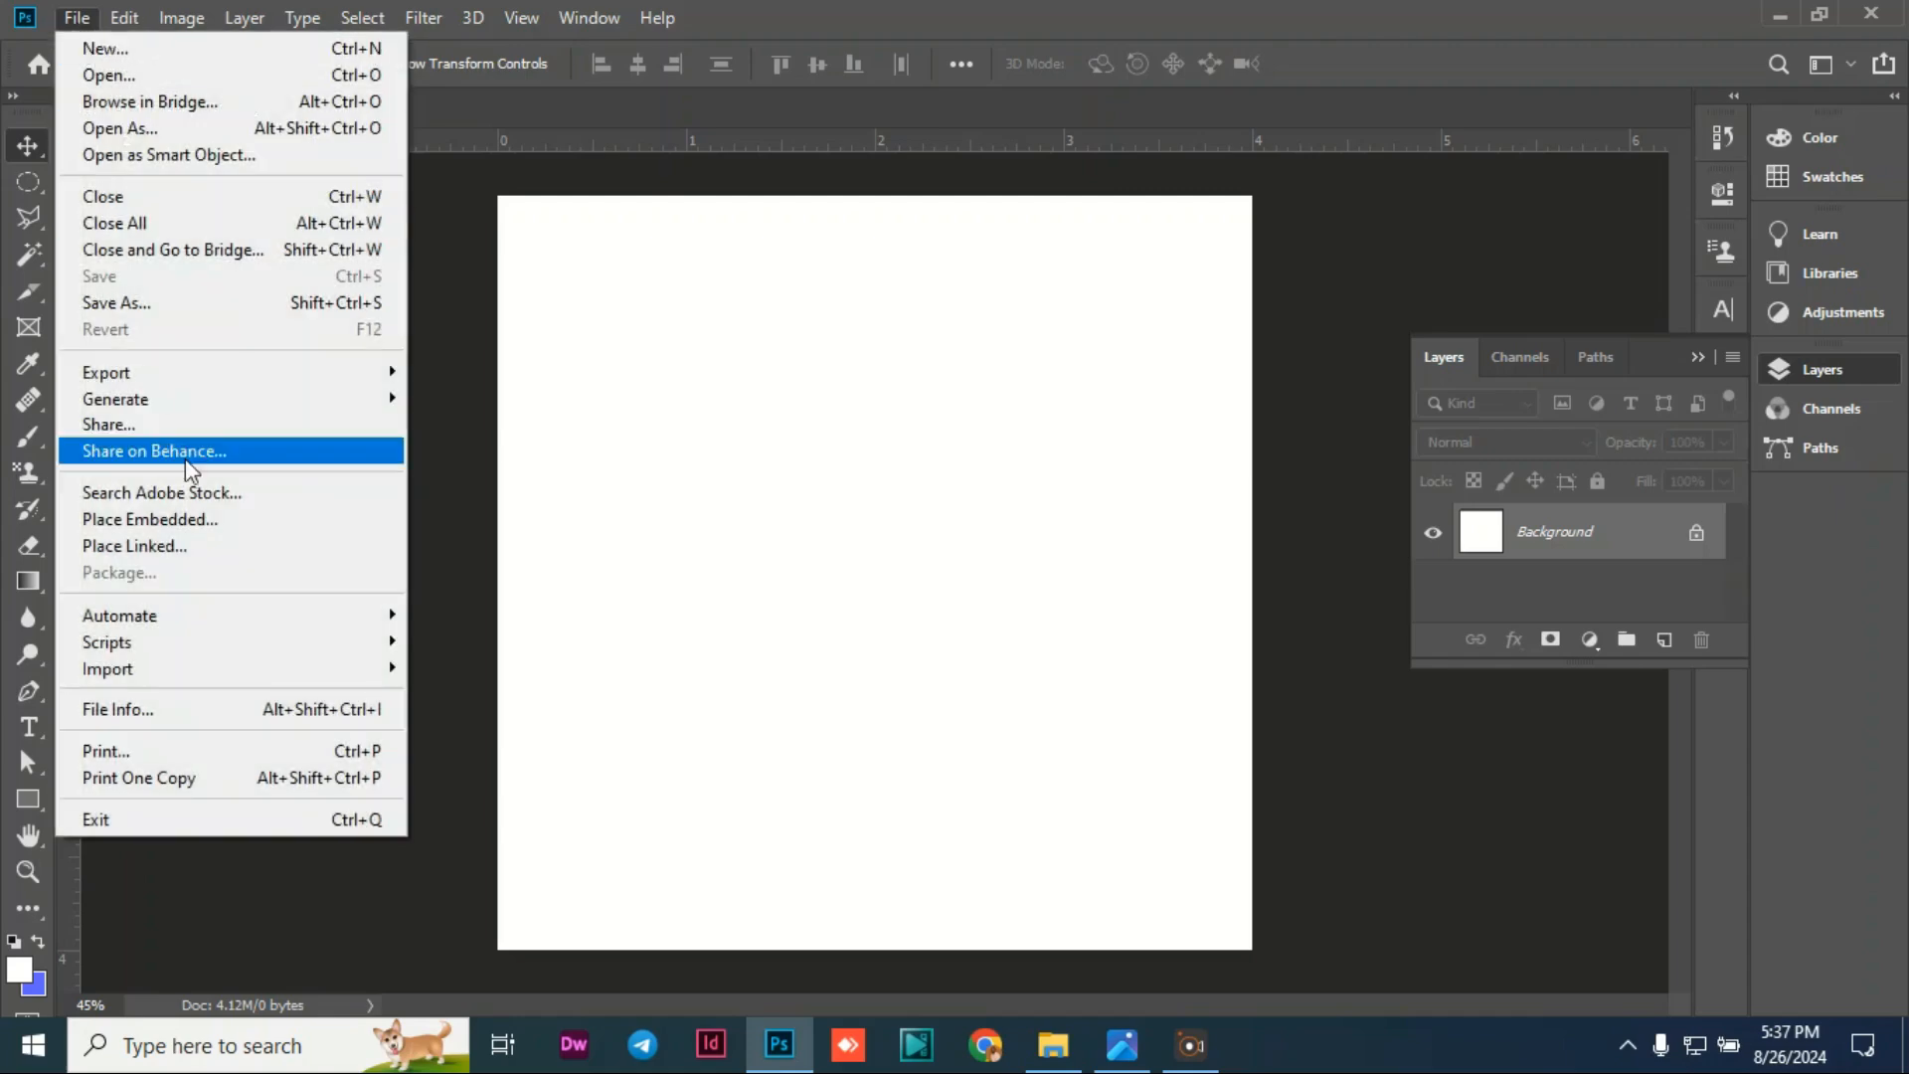
pyautogui.click(166, 527)
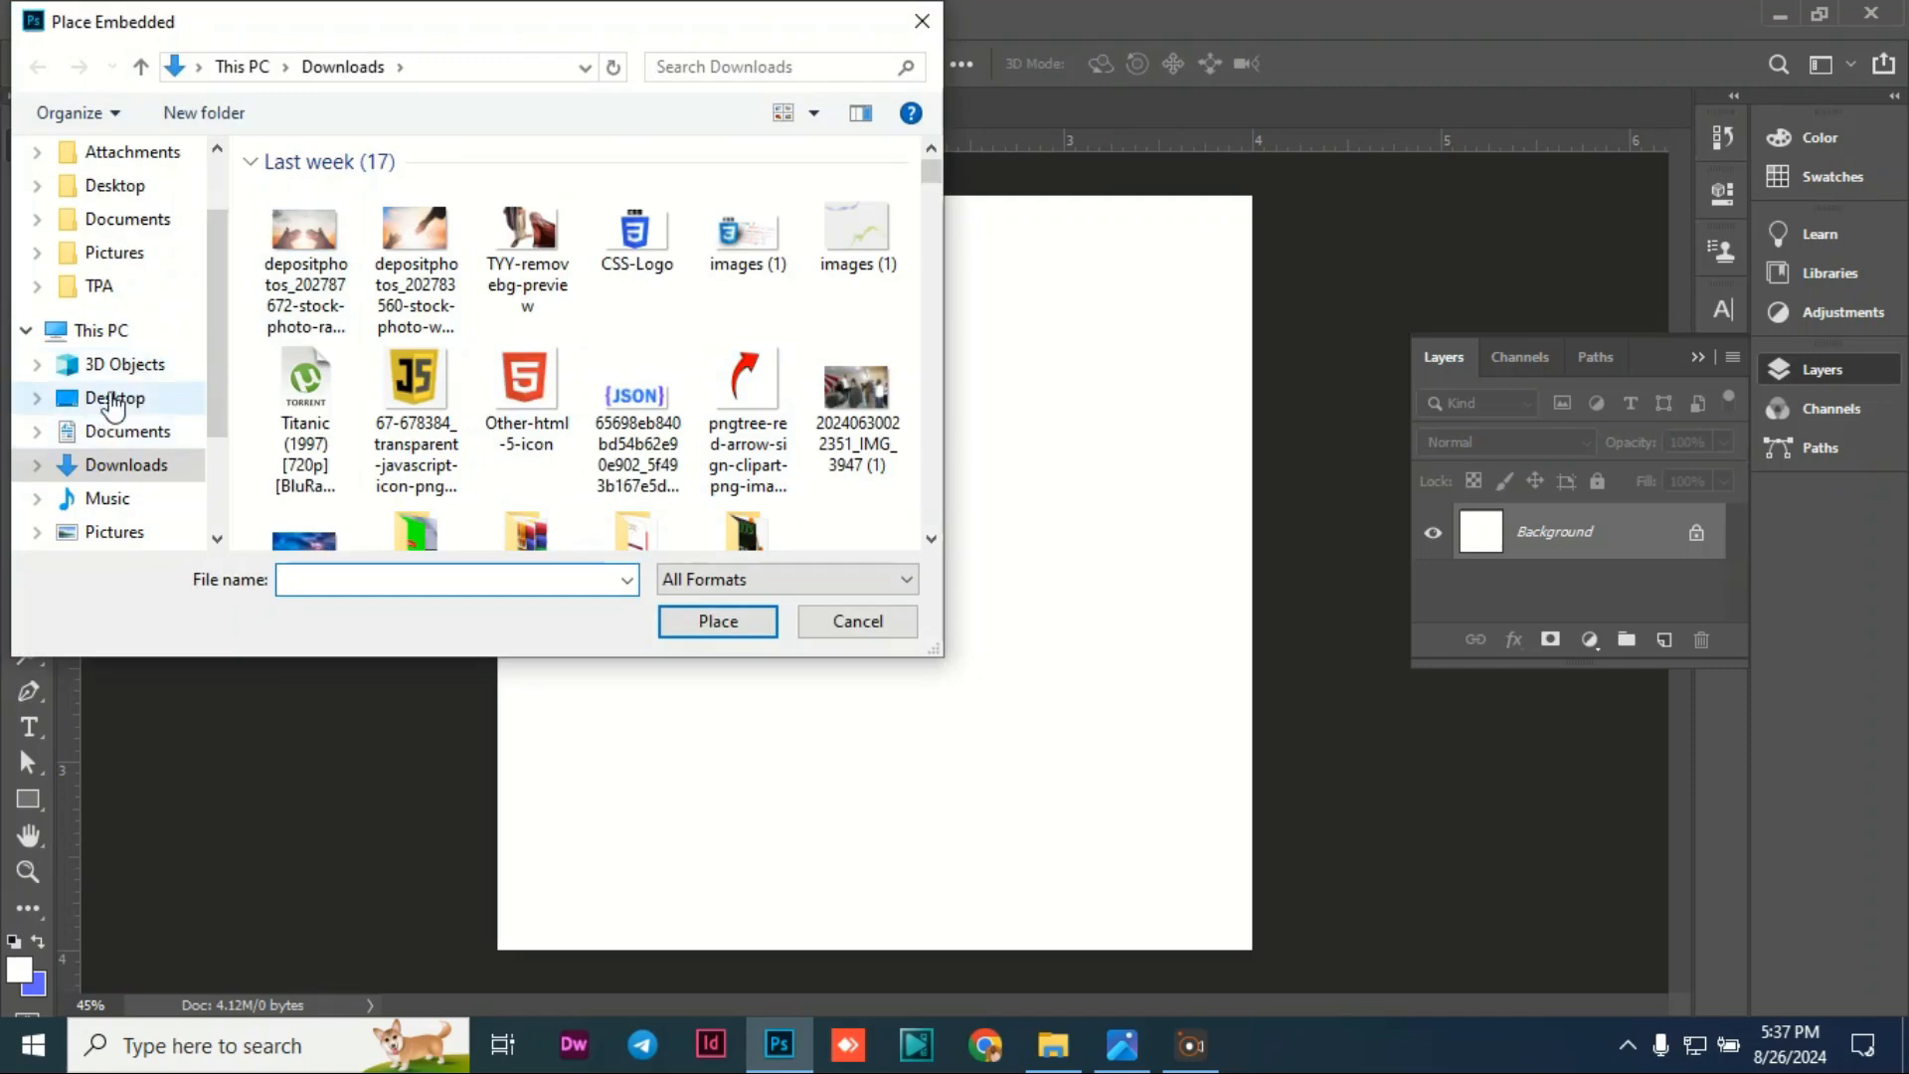
pyautogui.click(114, 398)
pyautogui.scroll(-3, 507, 308)
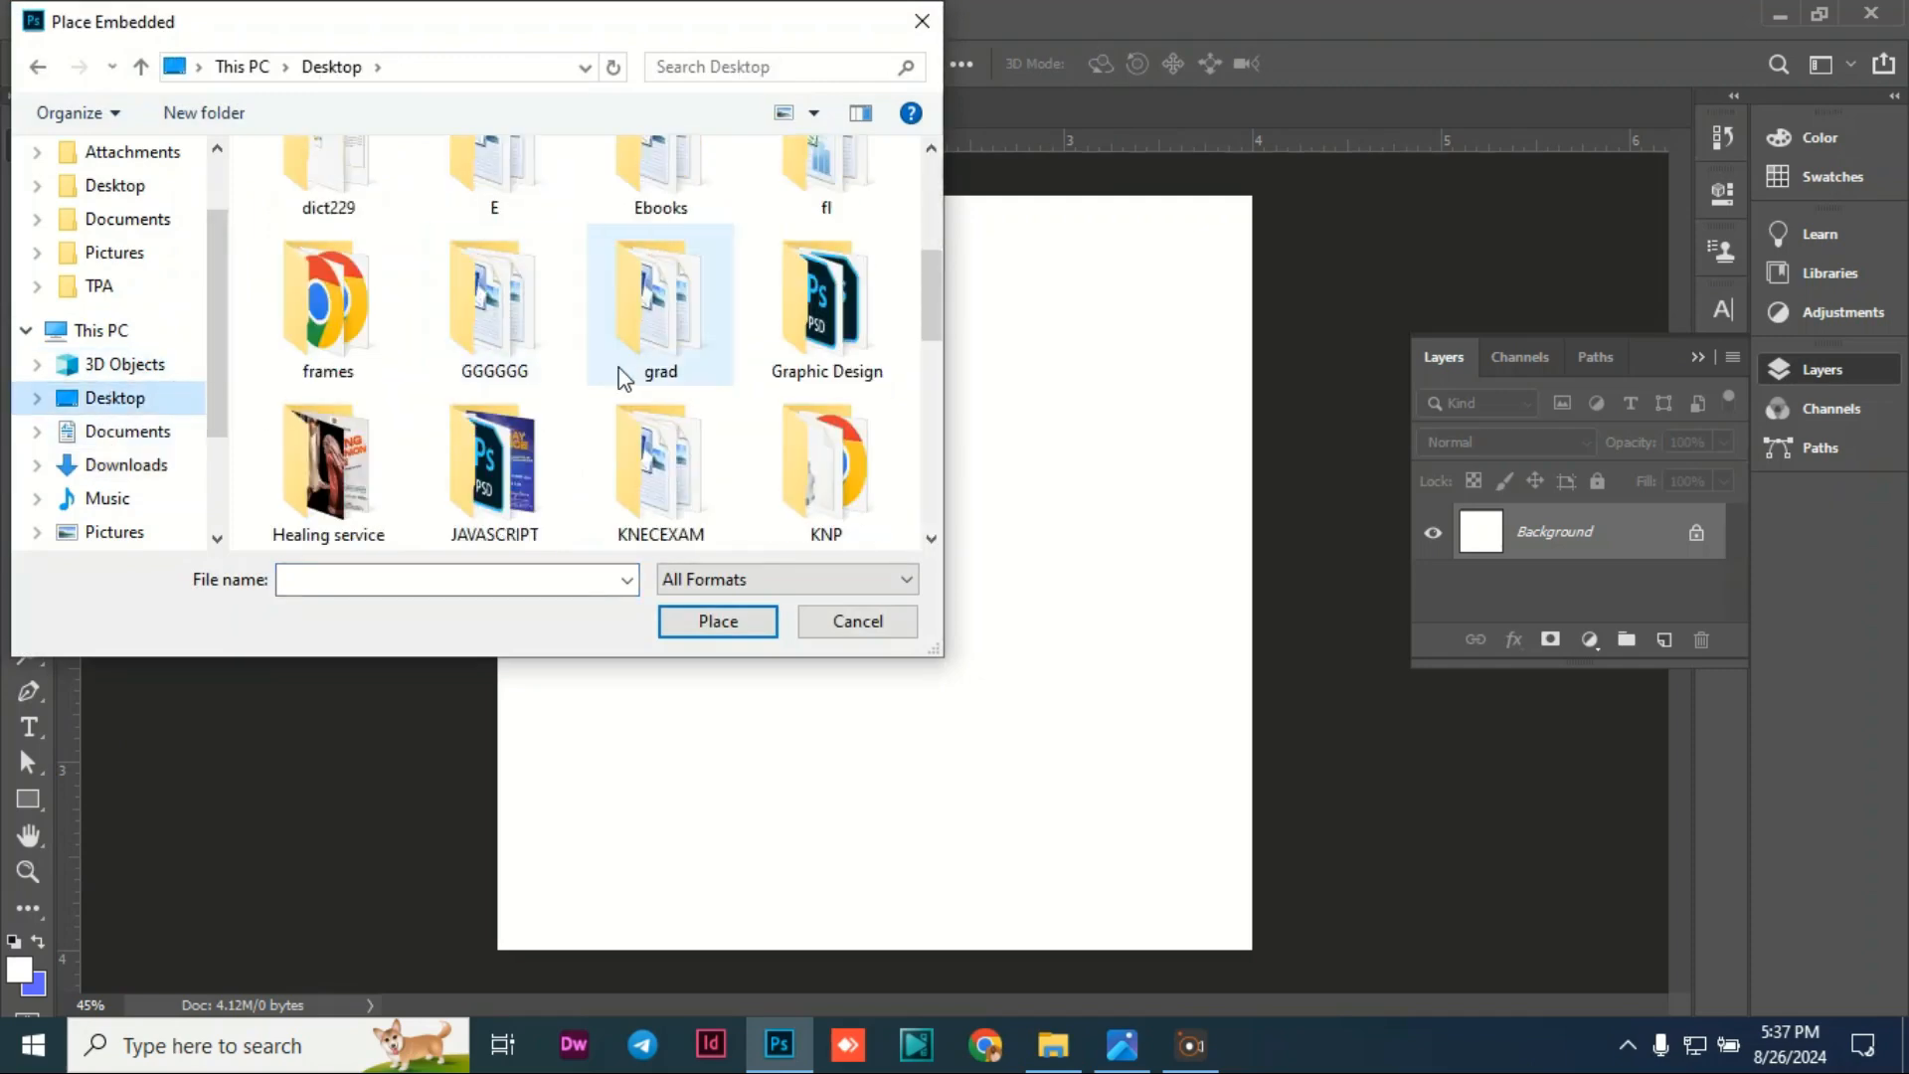
pyautogui.scroll(-1, 395, 446)
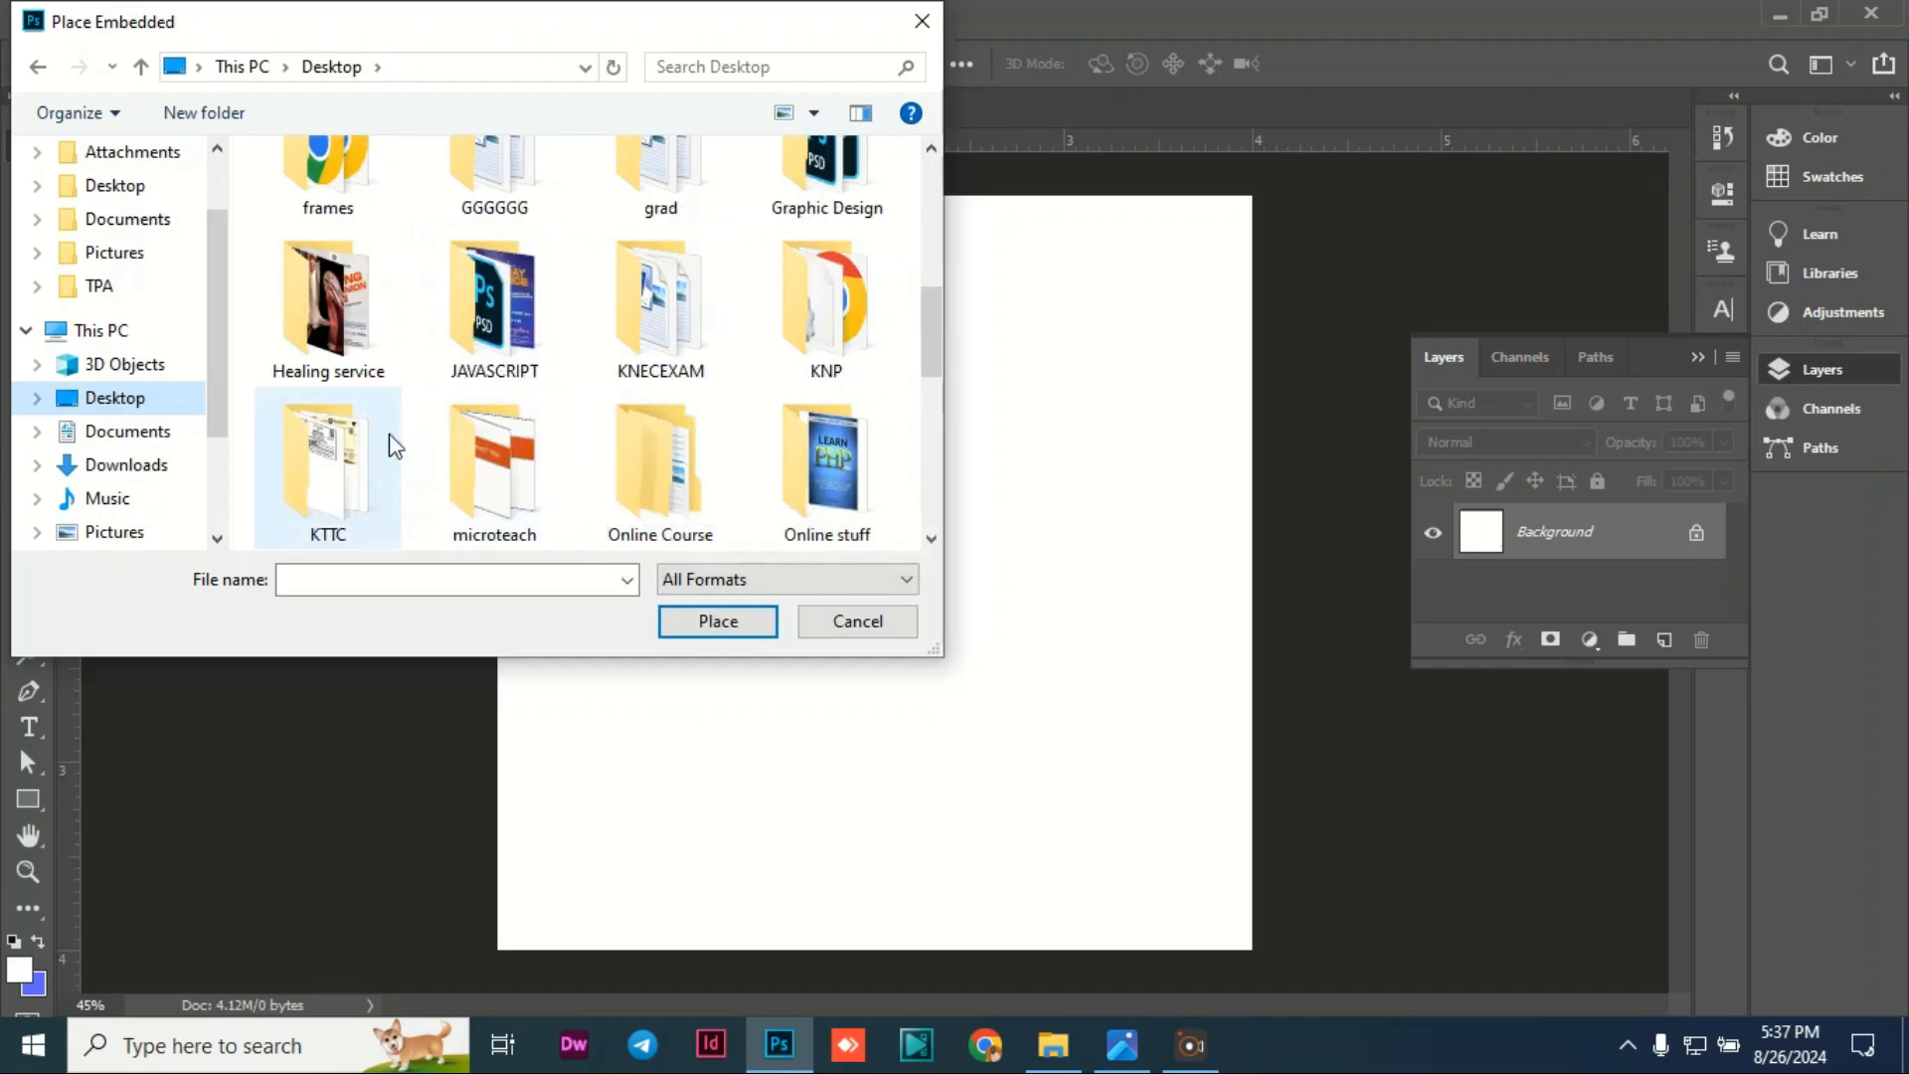
pyautogui.doubleClick(353, 308)
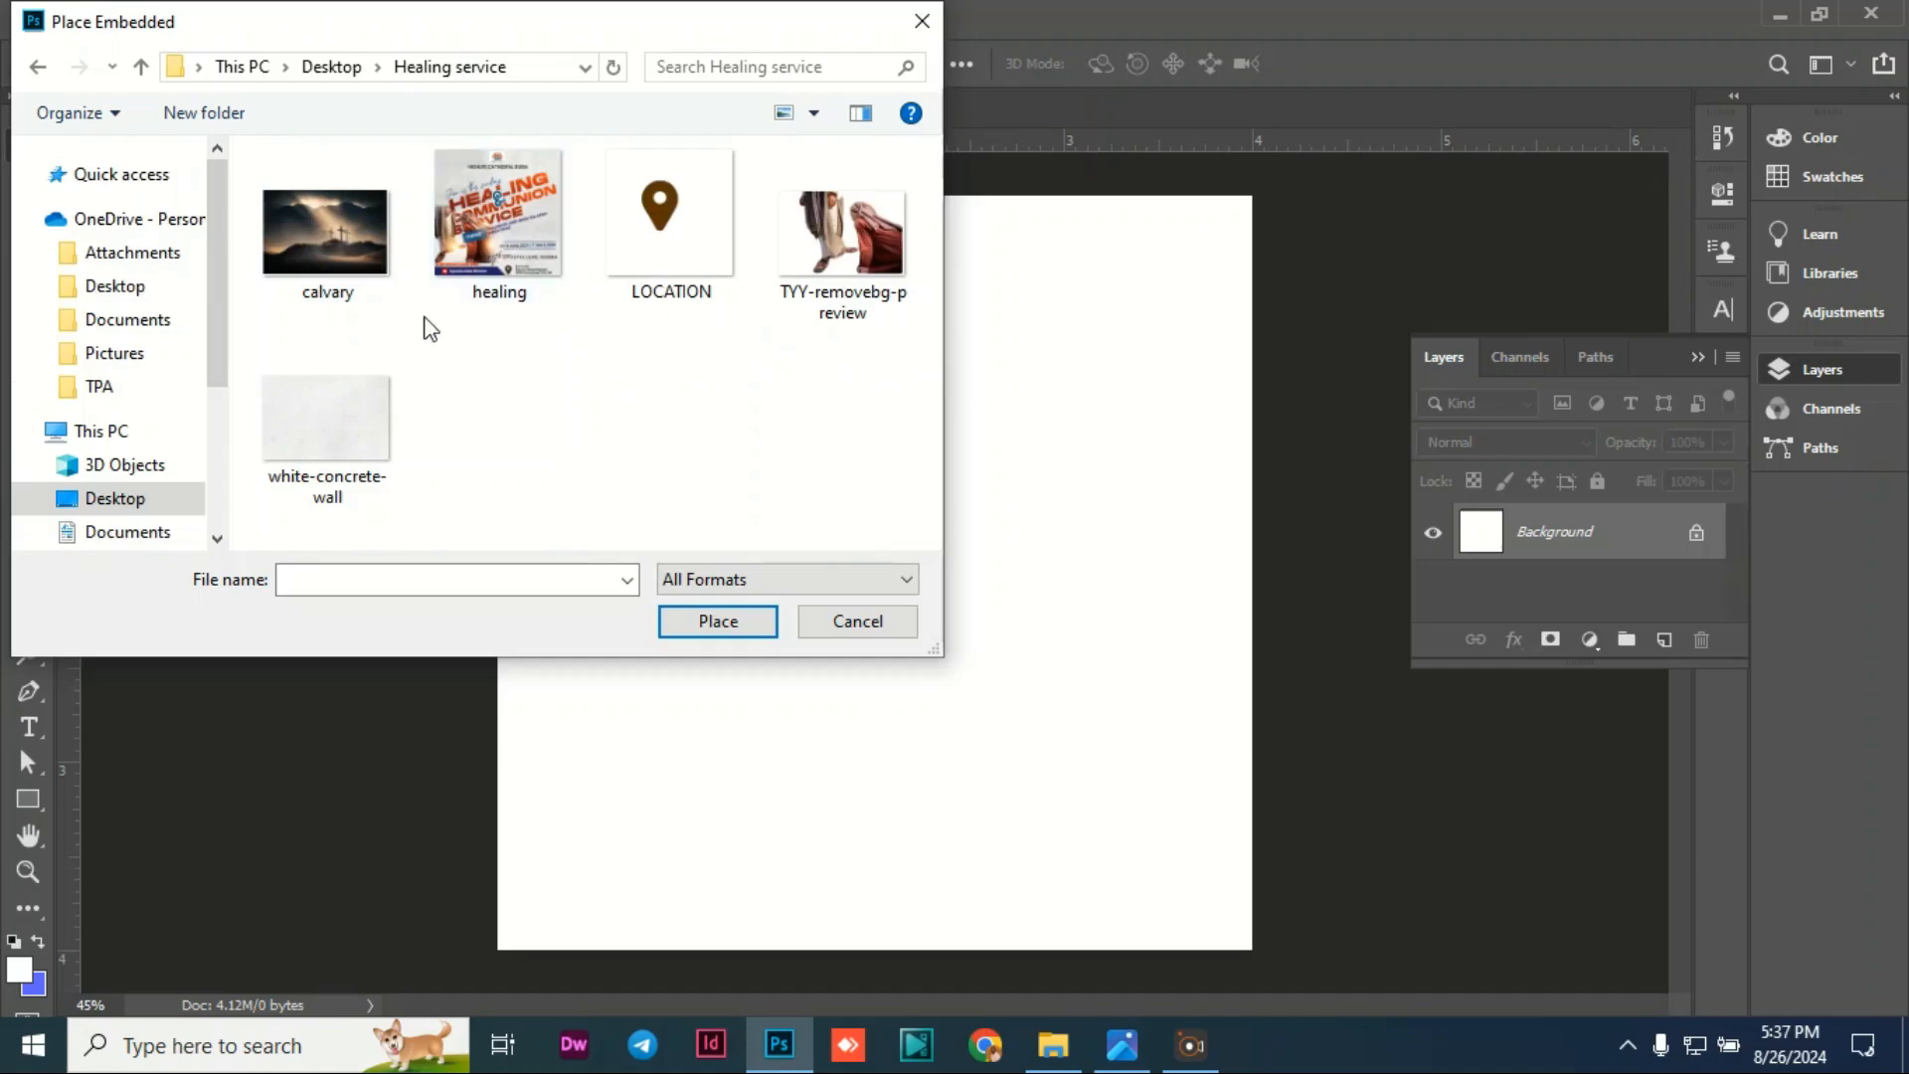
pyautogui.click(332, 448)
pyautogui.click(741, 627)
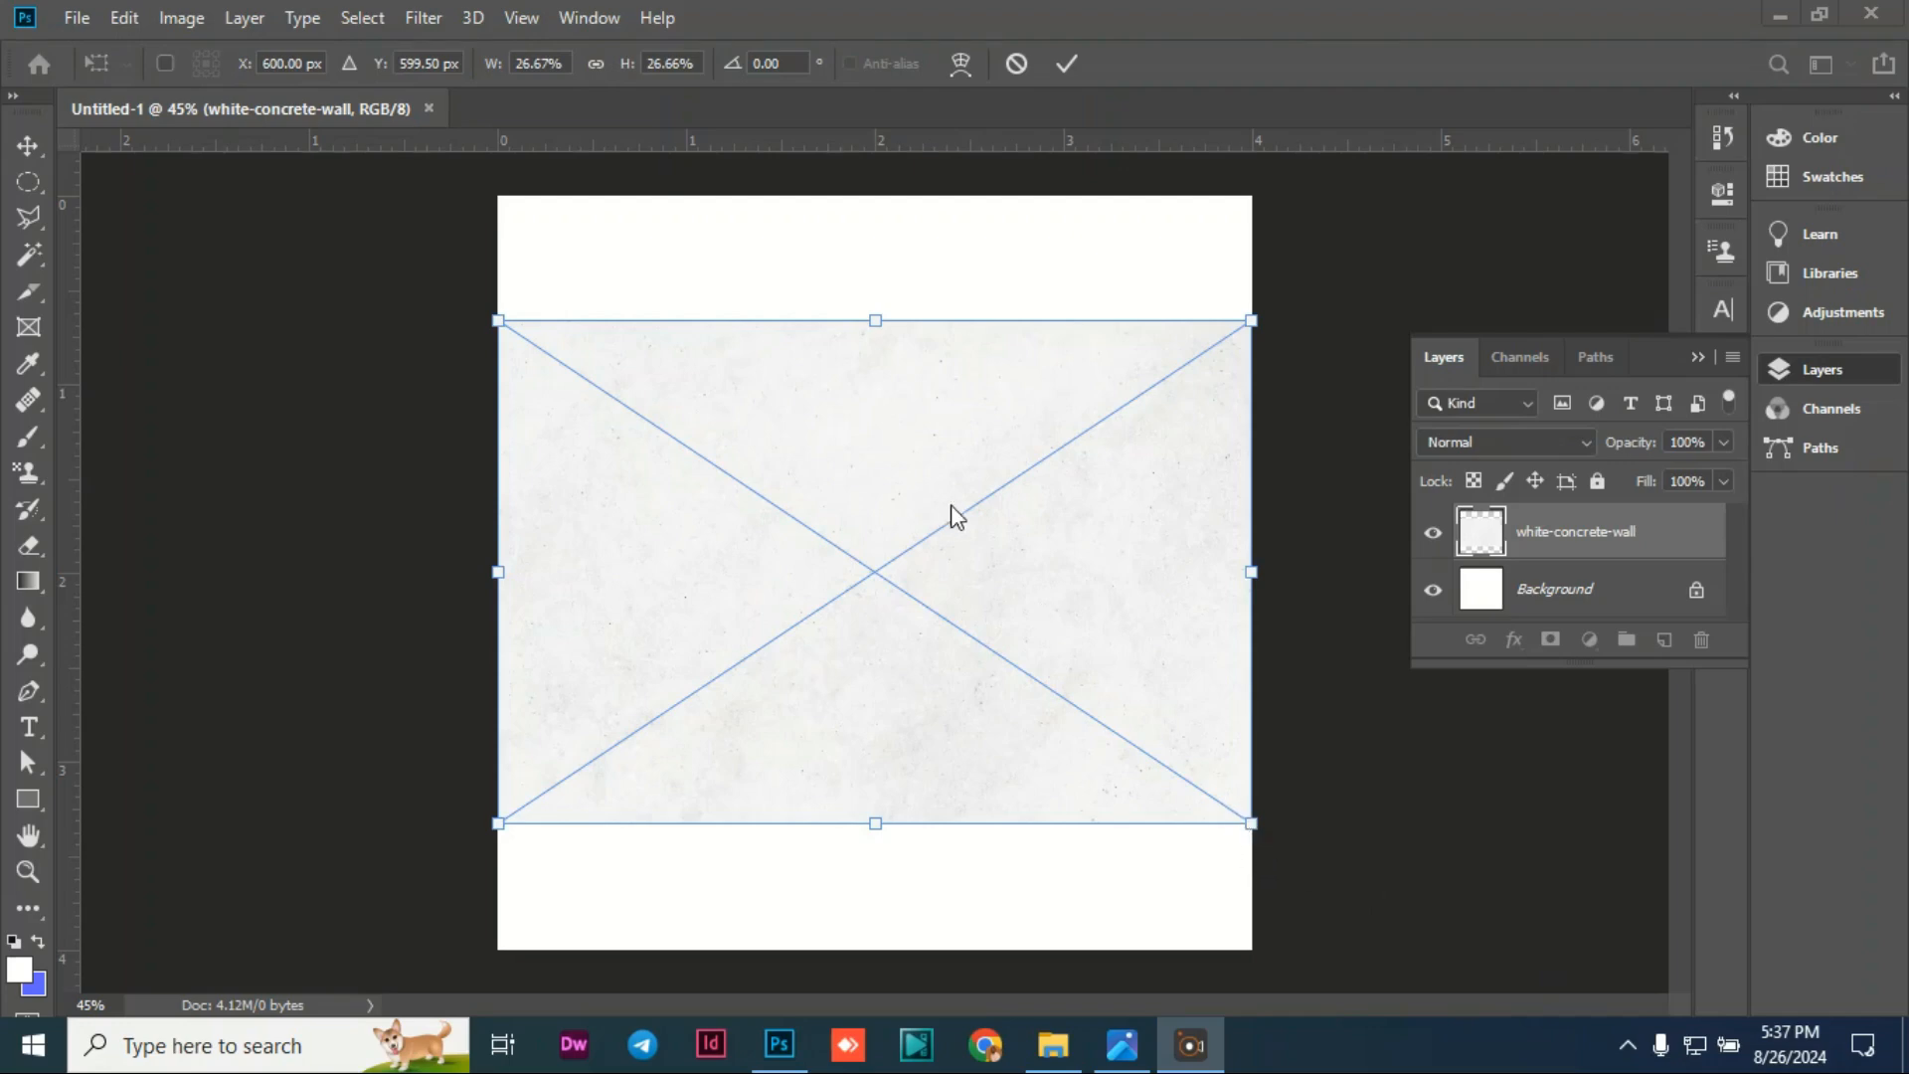
# Step: Scale and centre the white-concrete-wall texture to cover the whole canvas, then commit it
pyautogui.click(838, 420)
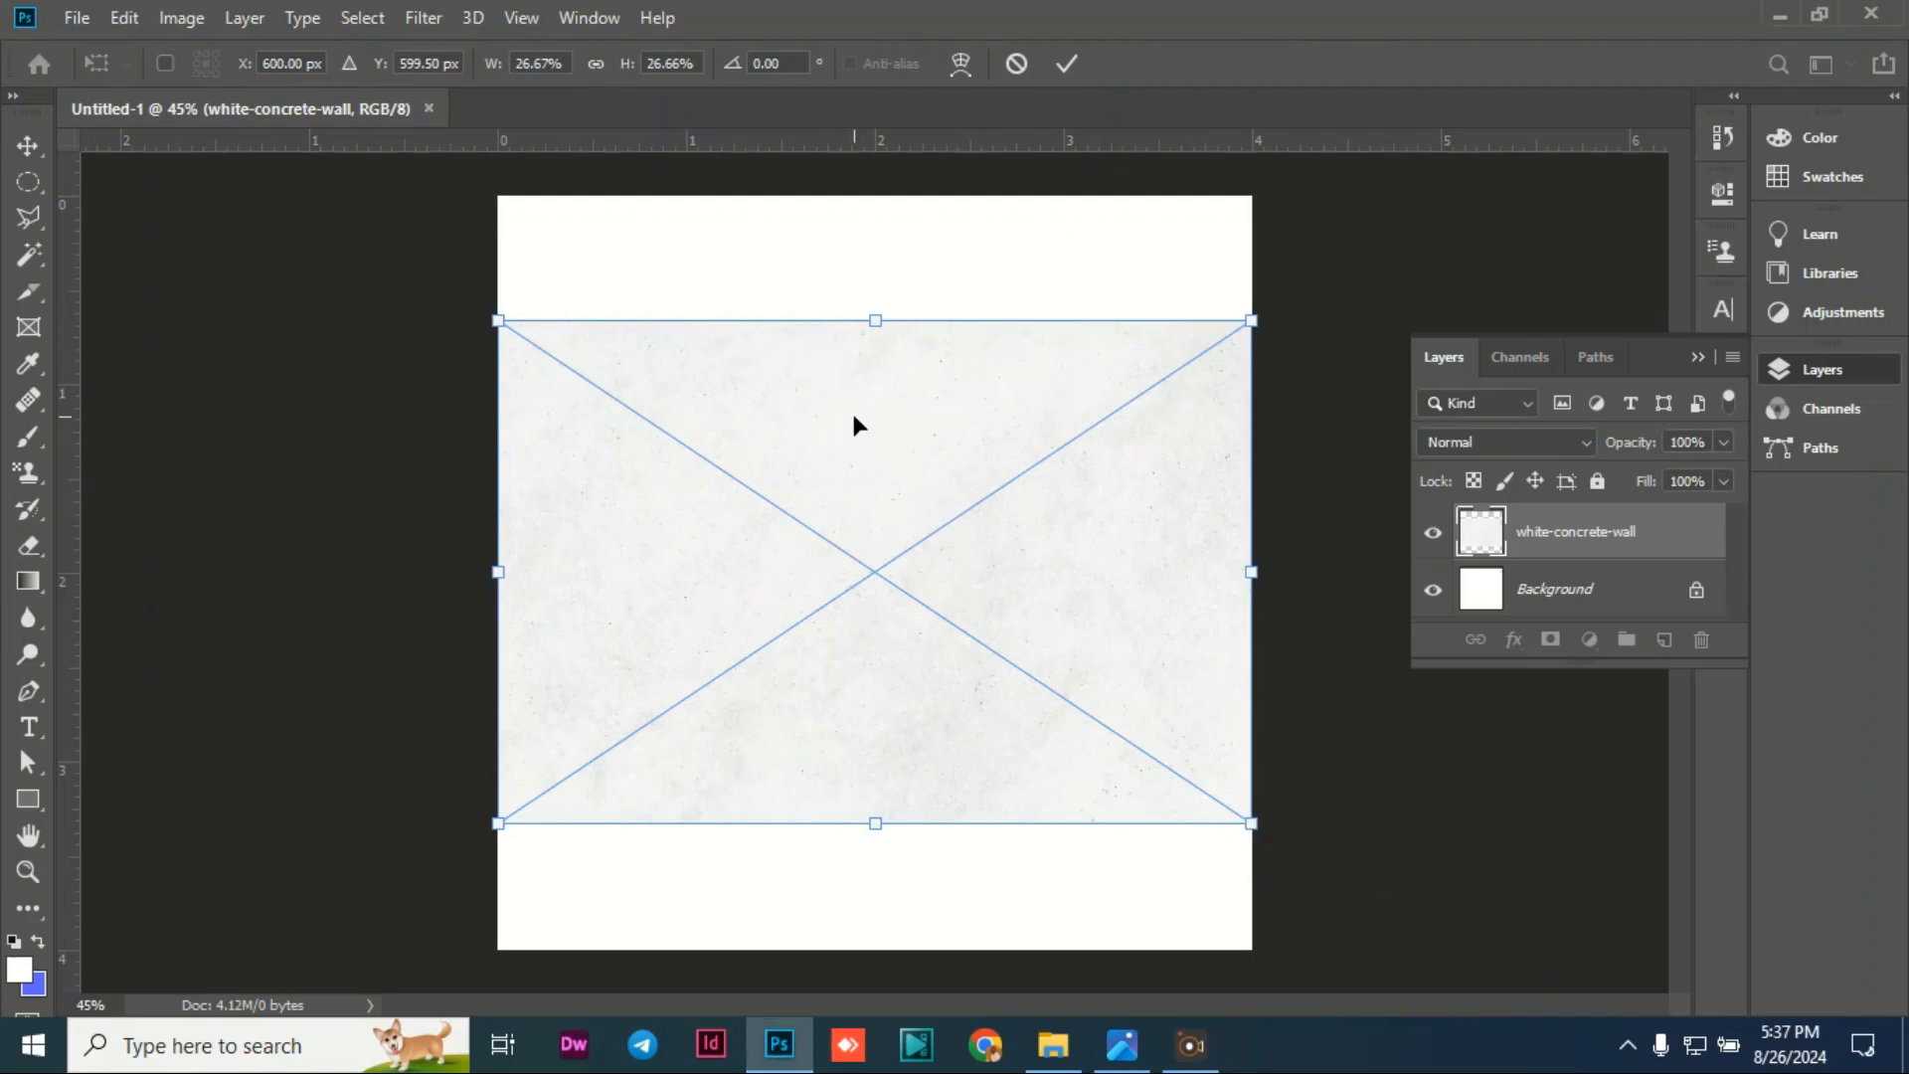
pyautogui.moveTo(853, 425); pyautogui.dragTo(803, 278)
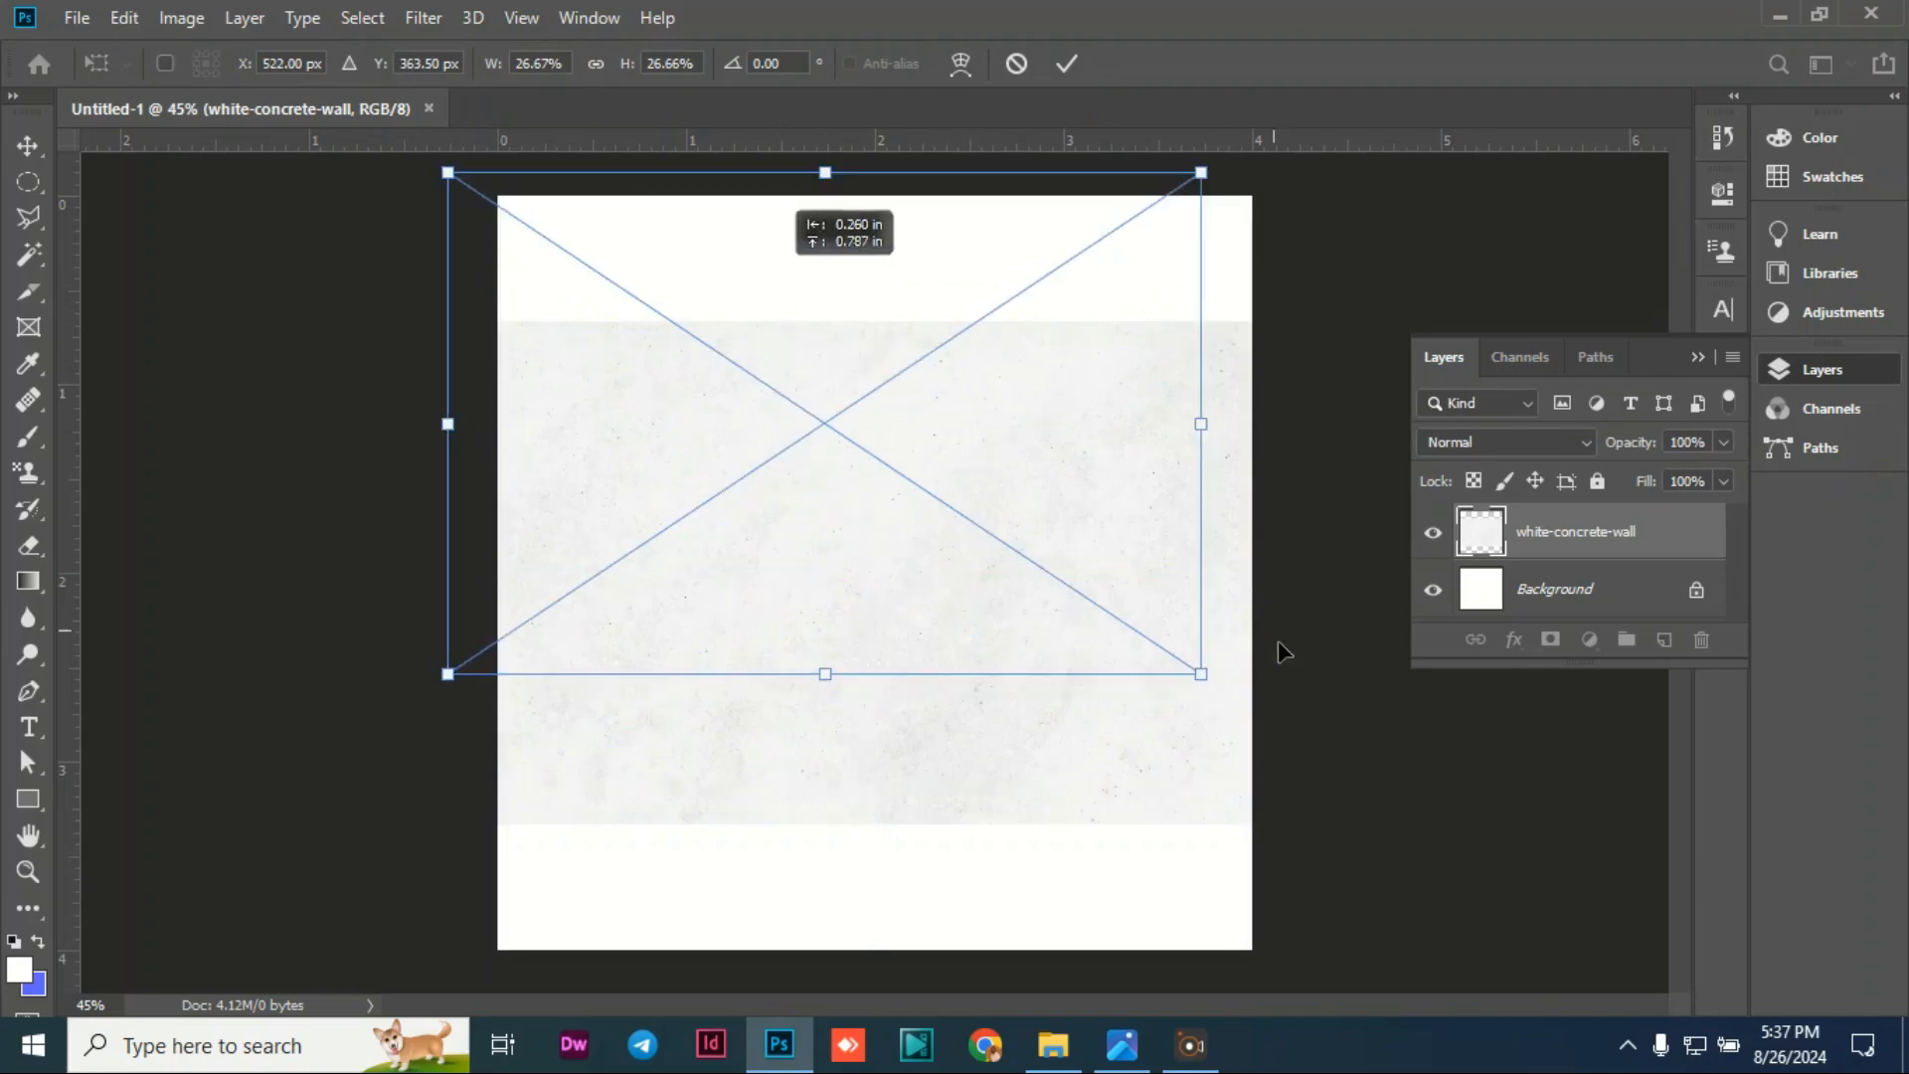
pyautogui.moveTo(1202, 673); pyautogui.dragTo(985, 686)
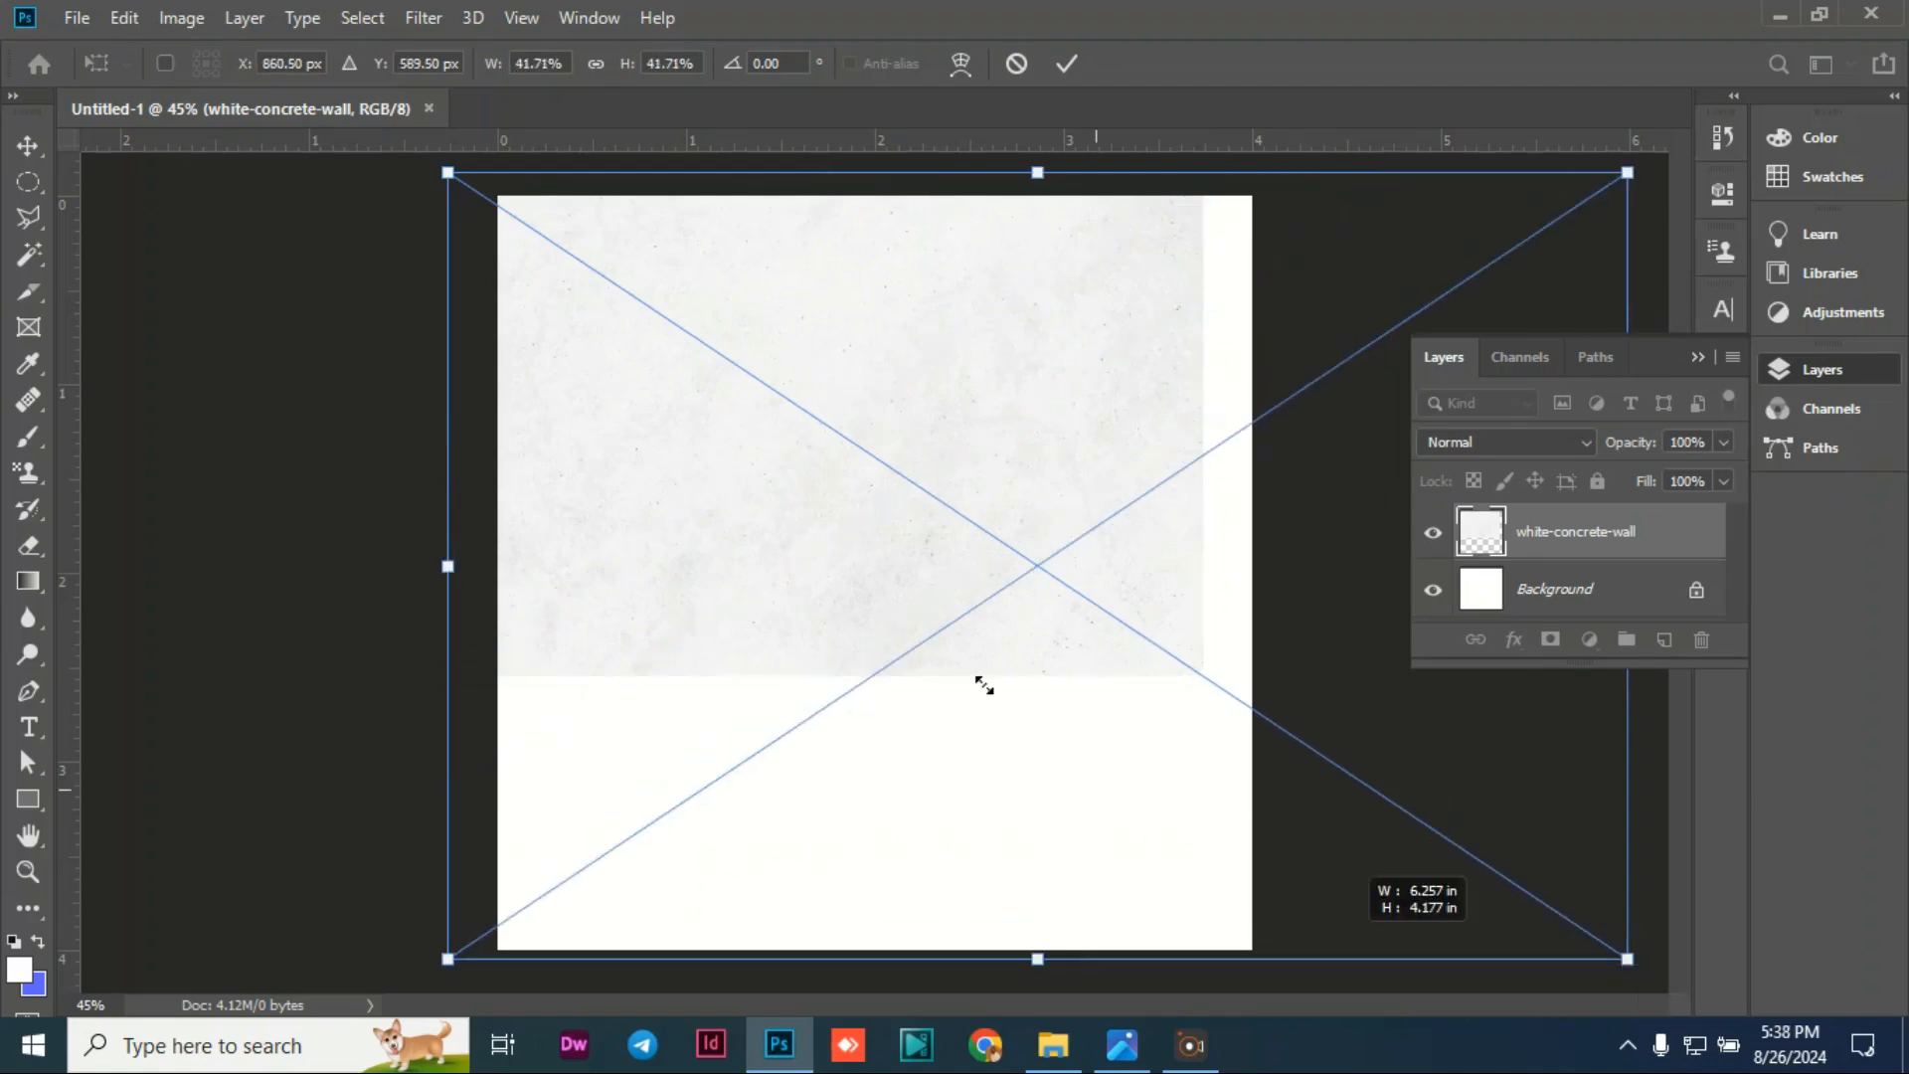
pyautogui.moveTo(772, 505); pyautogui.dragTo(630, 502)
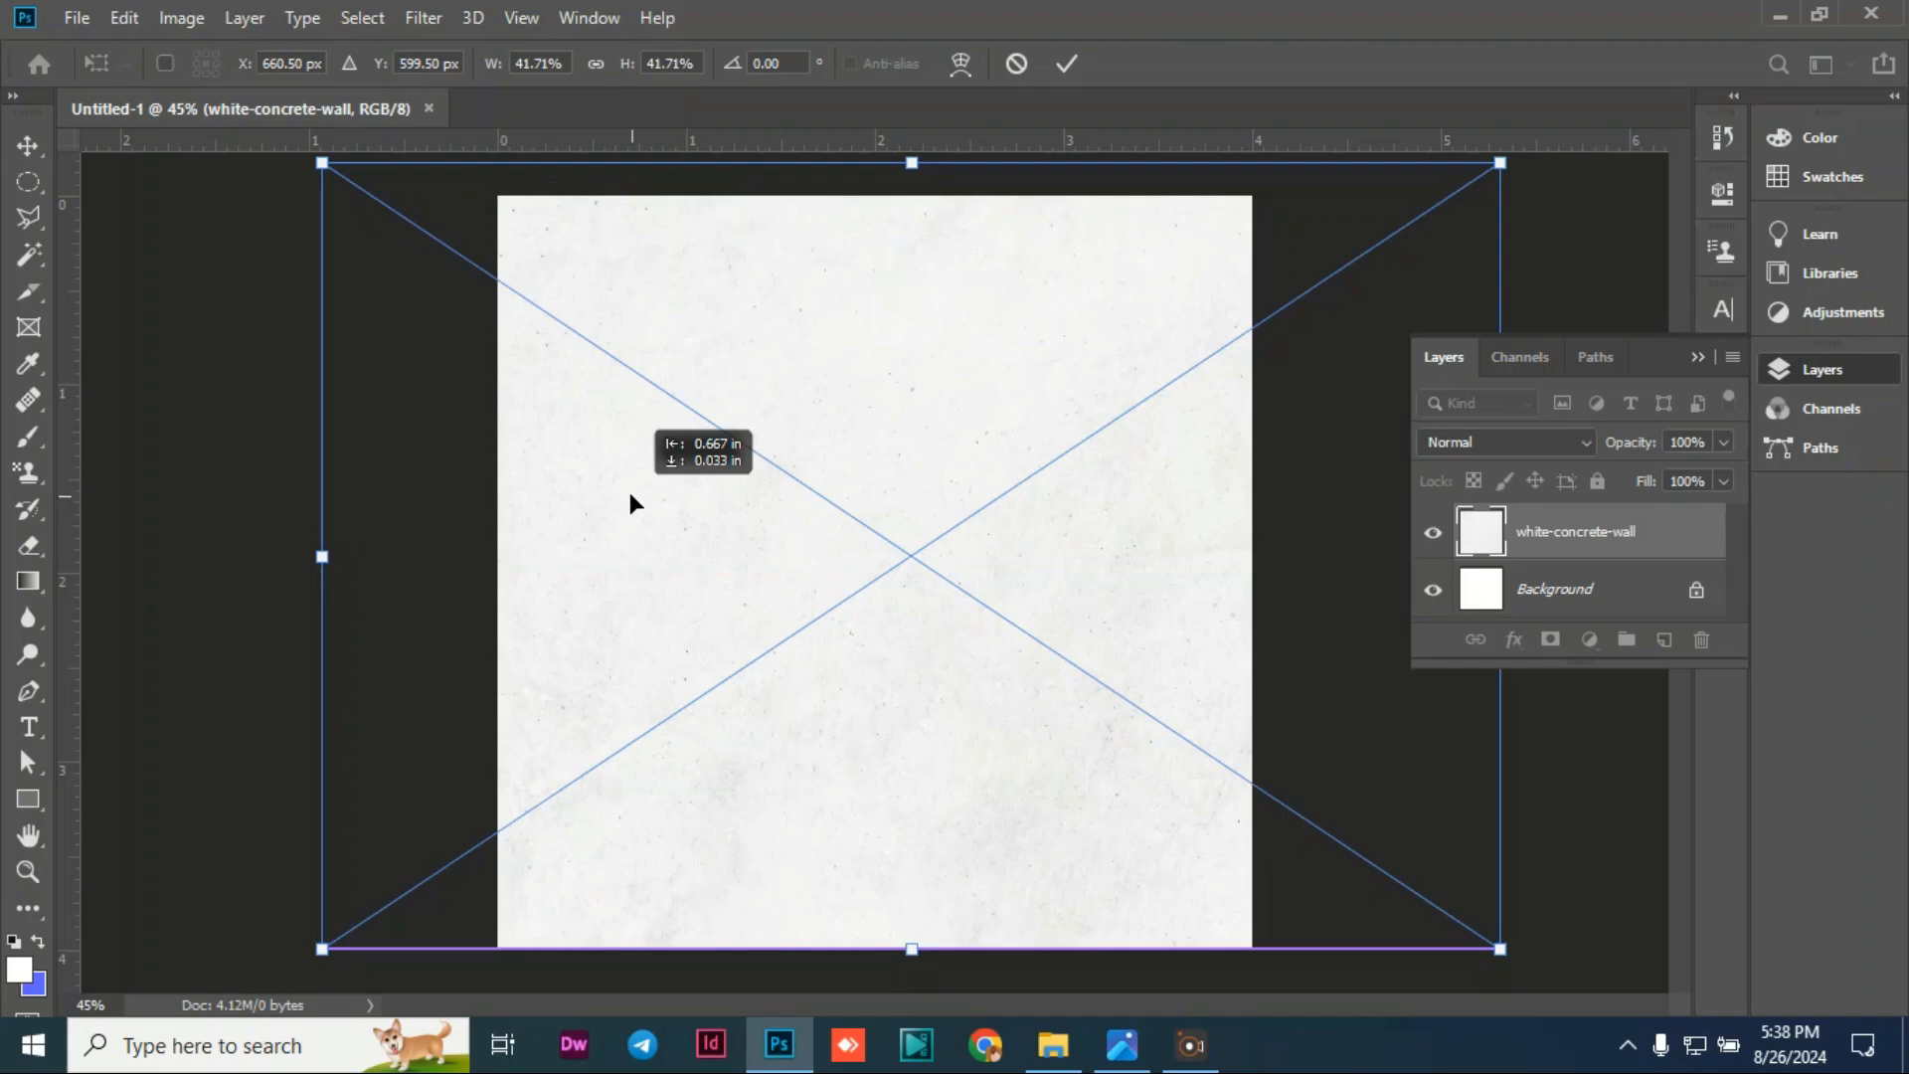
pyautogui.moveTo(630, 494); pyautogui.dragTo(732, 499)
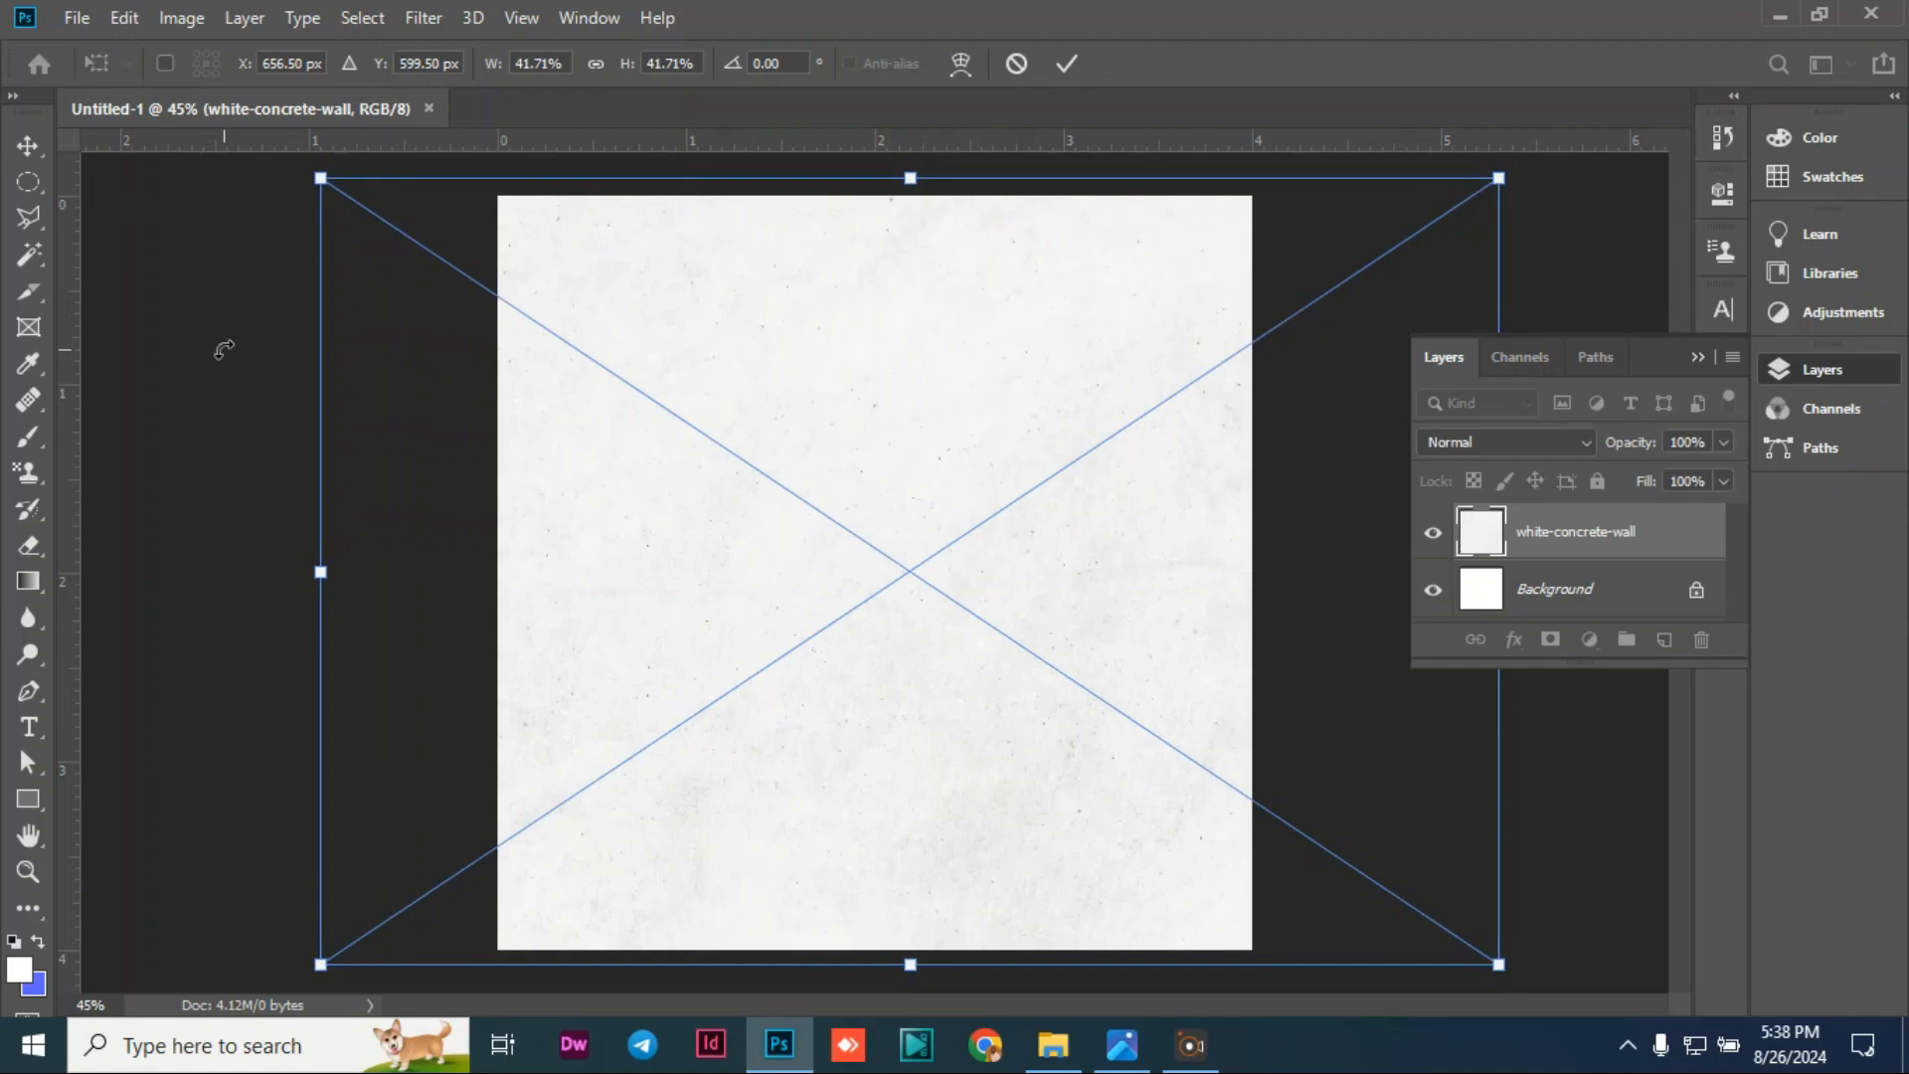
pyautogui.click(28, 141)
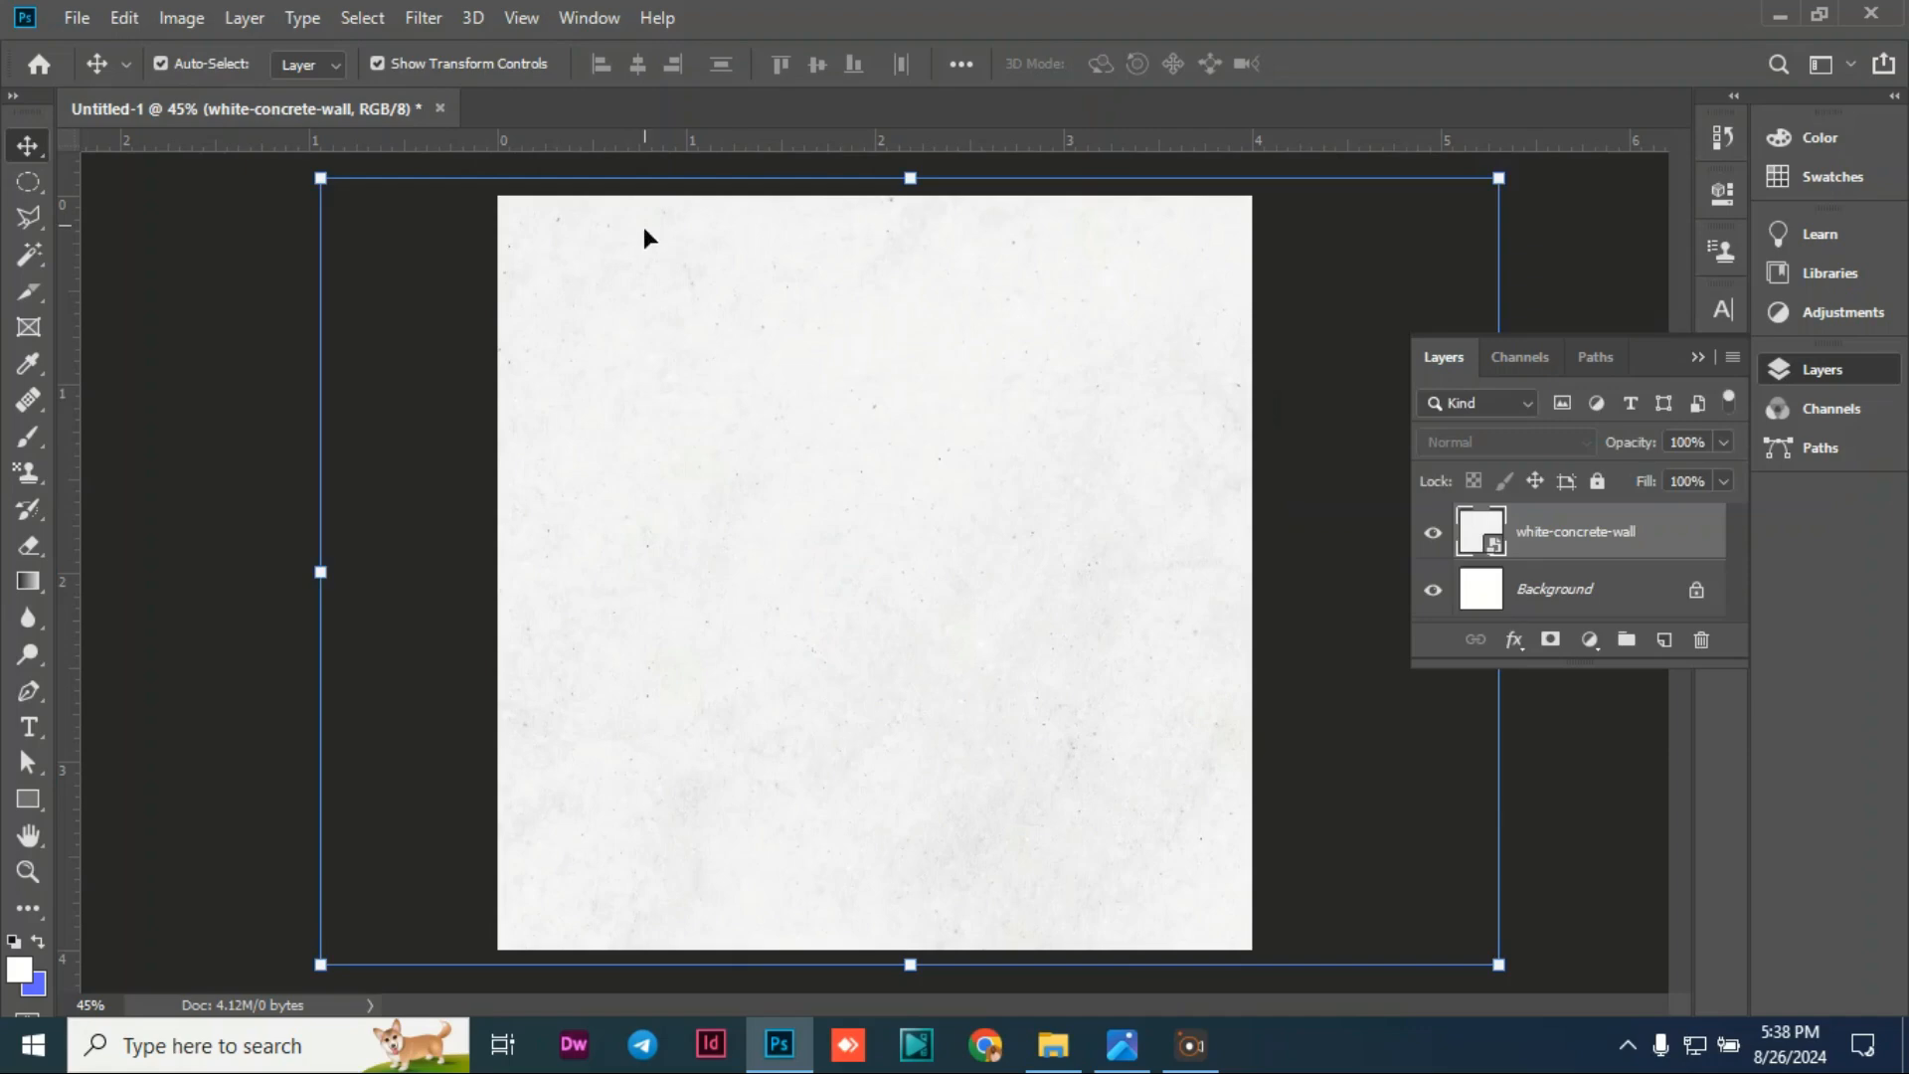
pyautogui.click(74, 17)
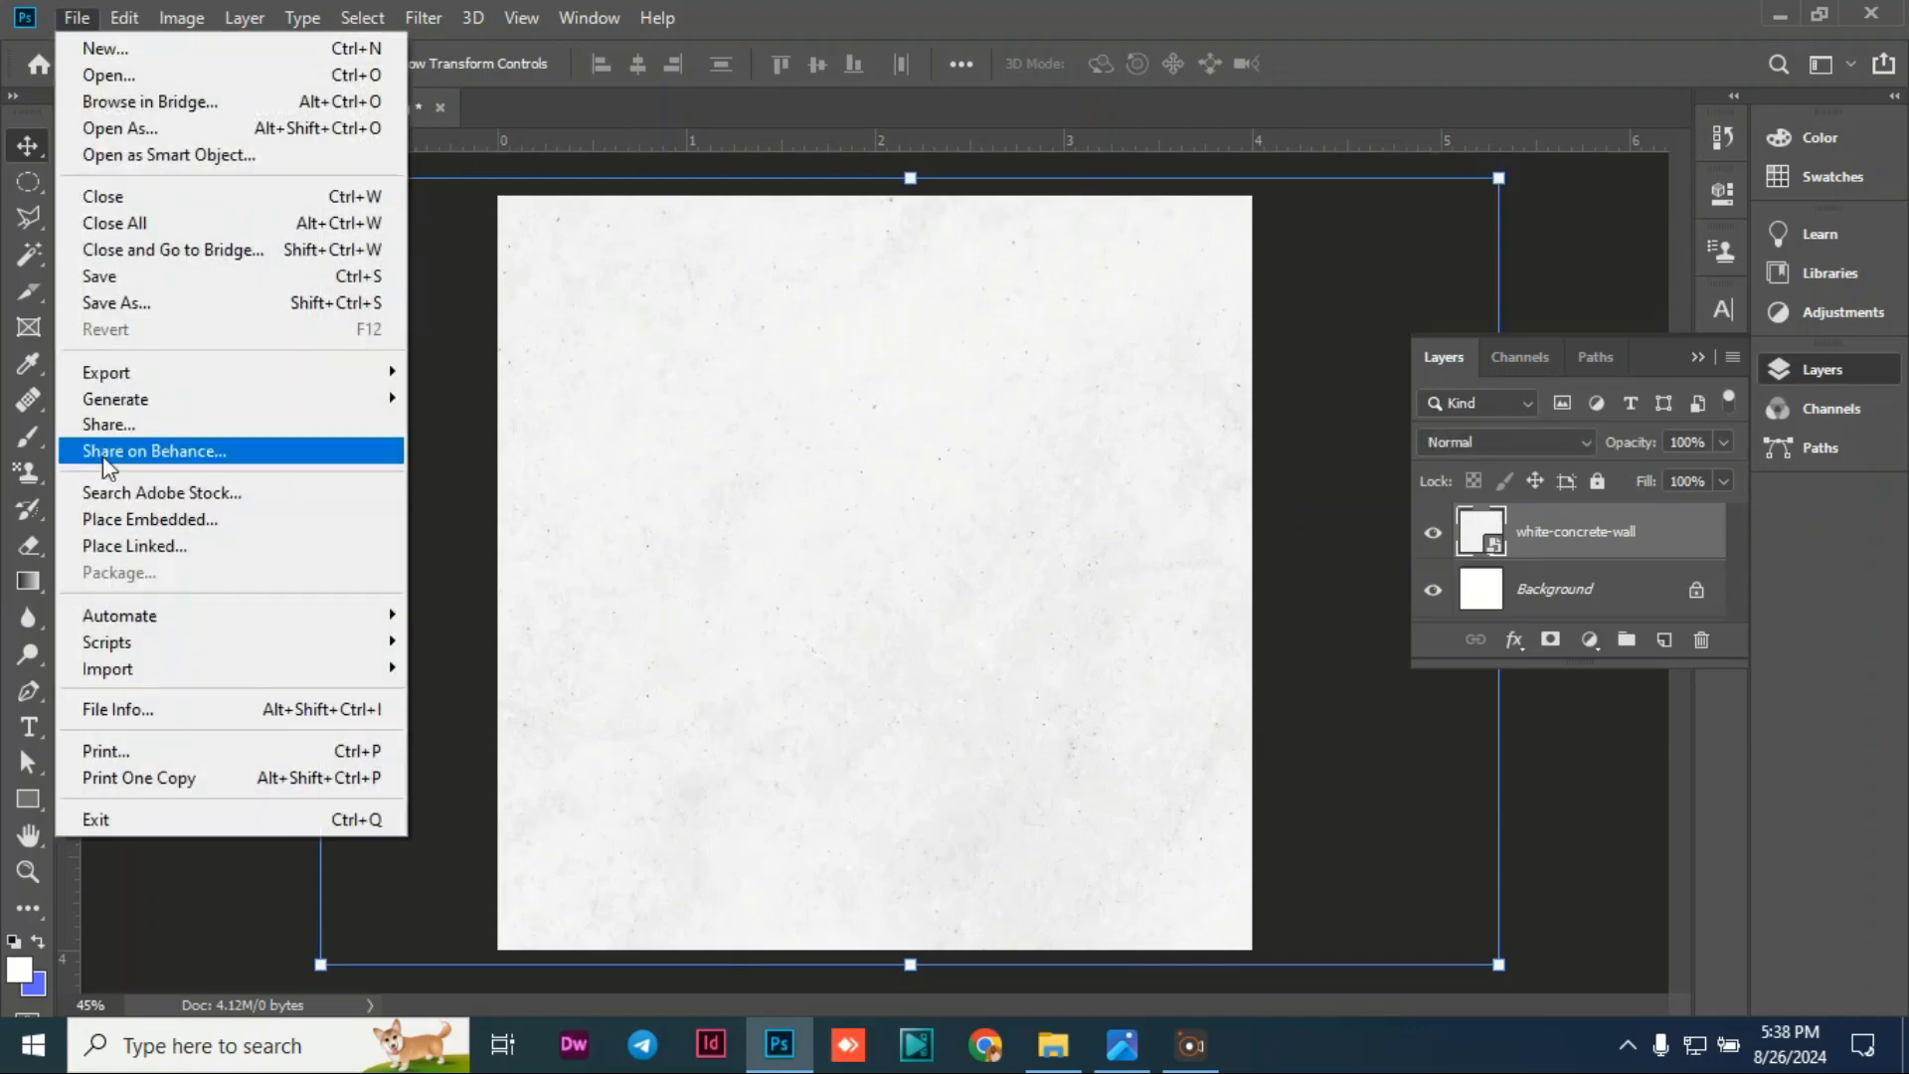
# Step: Embed the calvary image and scale it to about 123.75% across the canvas top
pyautogui.click(119, 523)
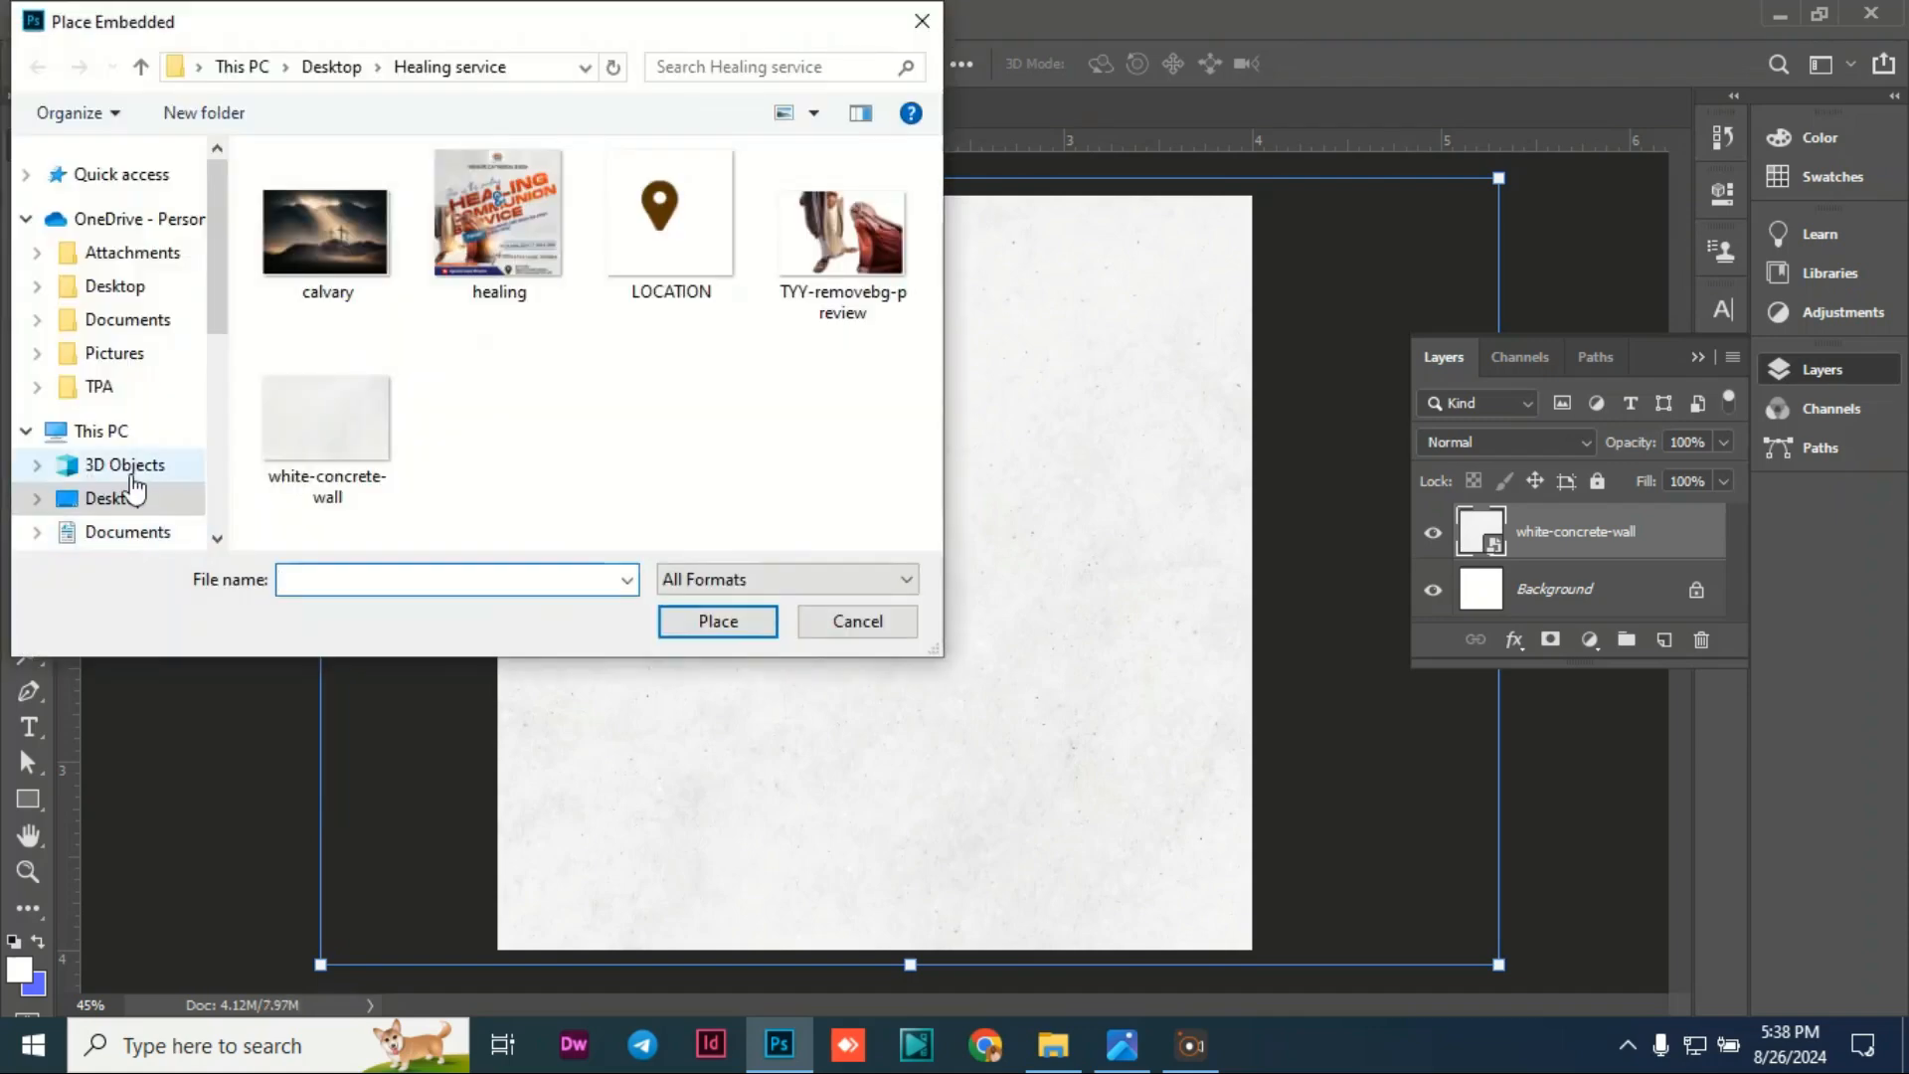
pyautogui.click(320, 239)
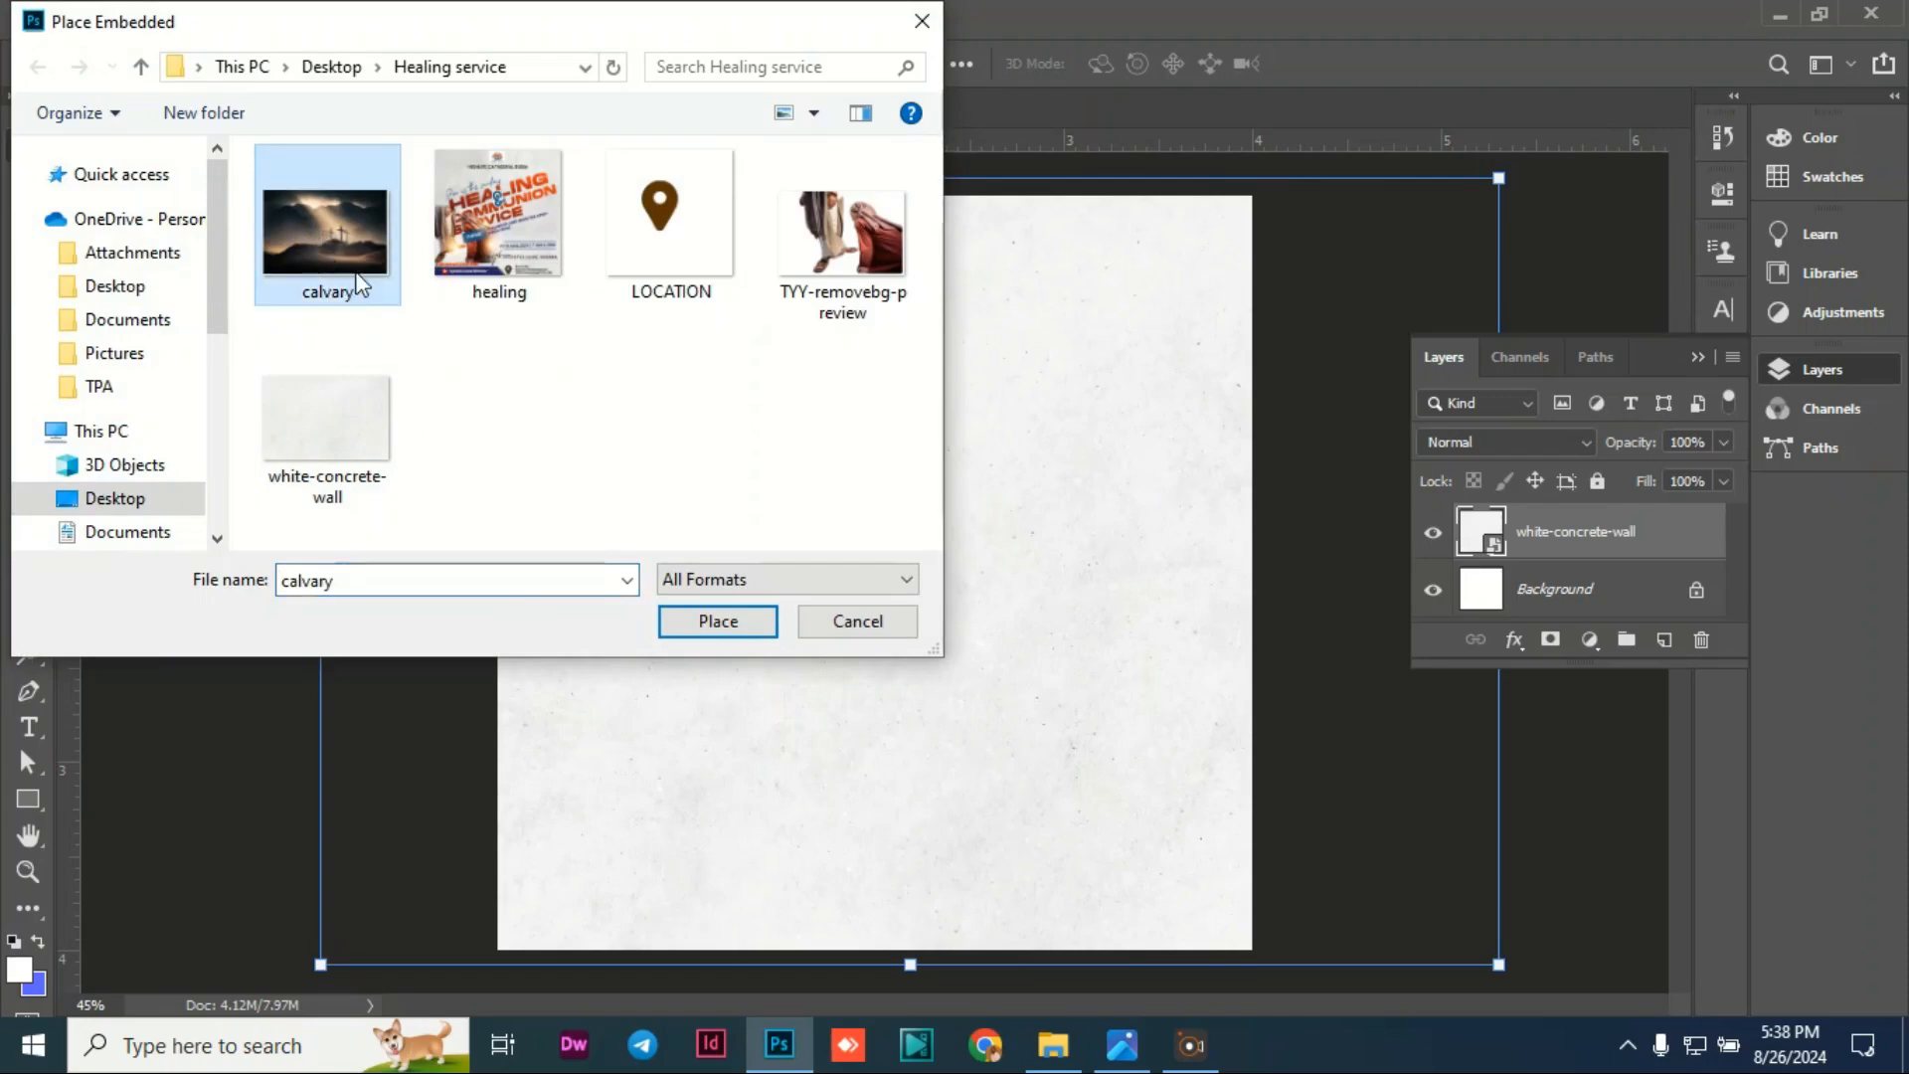
pyautogui.click(714, 625)
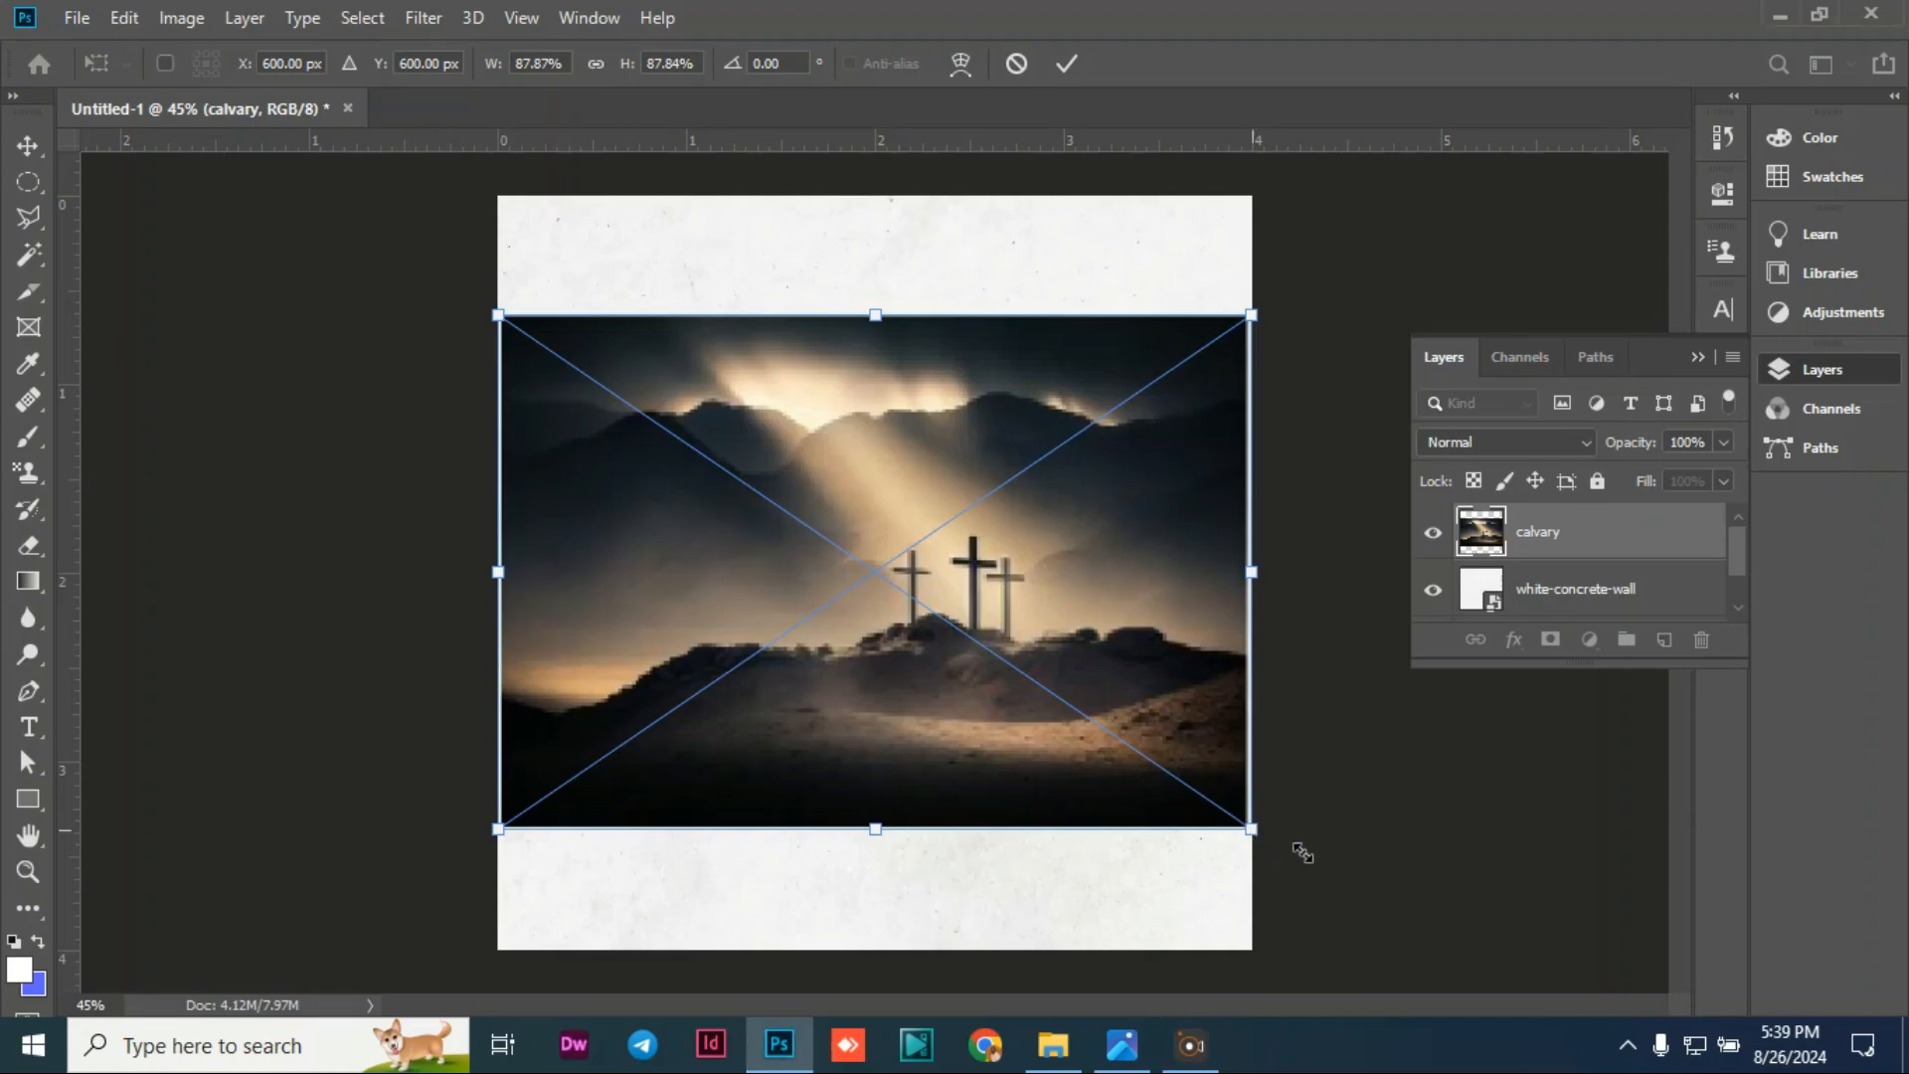
pyautogui.moveTo(1251, 829); pyautogui.dragTo(1348, 889)
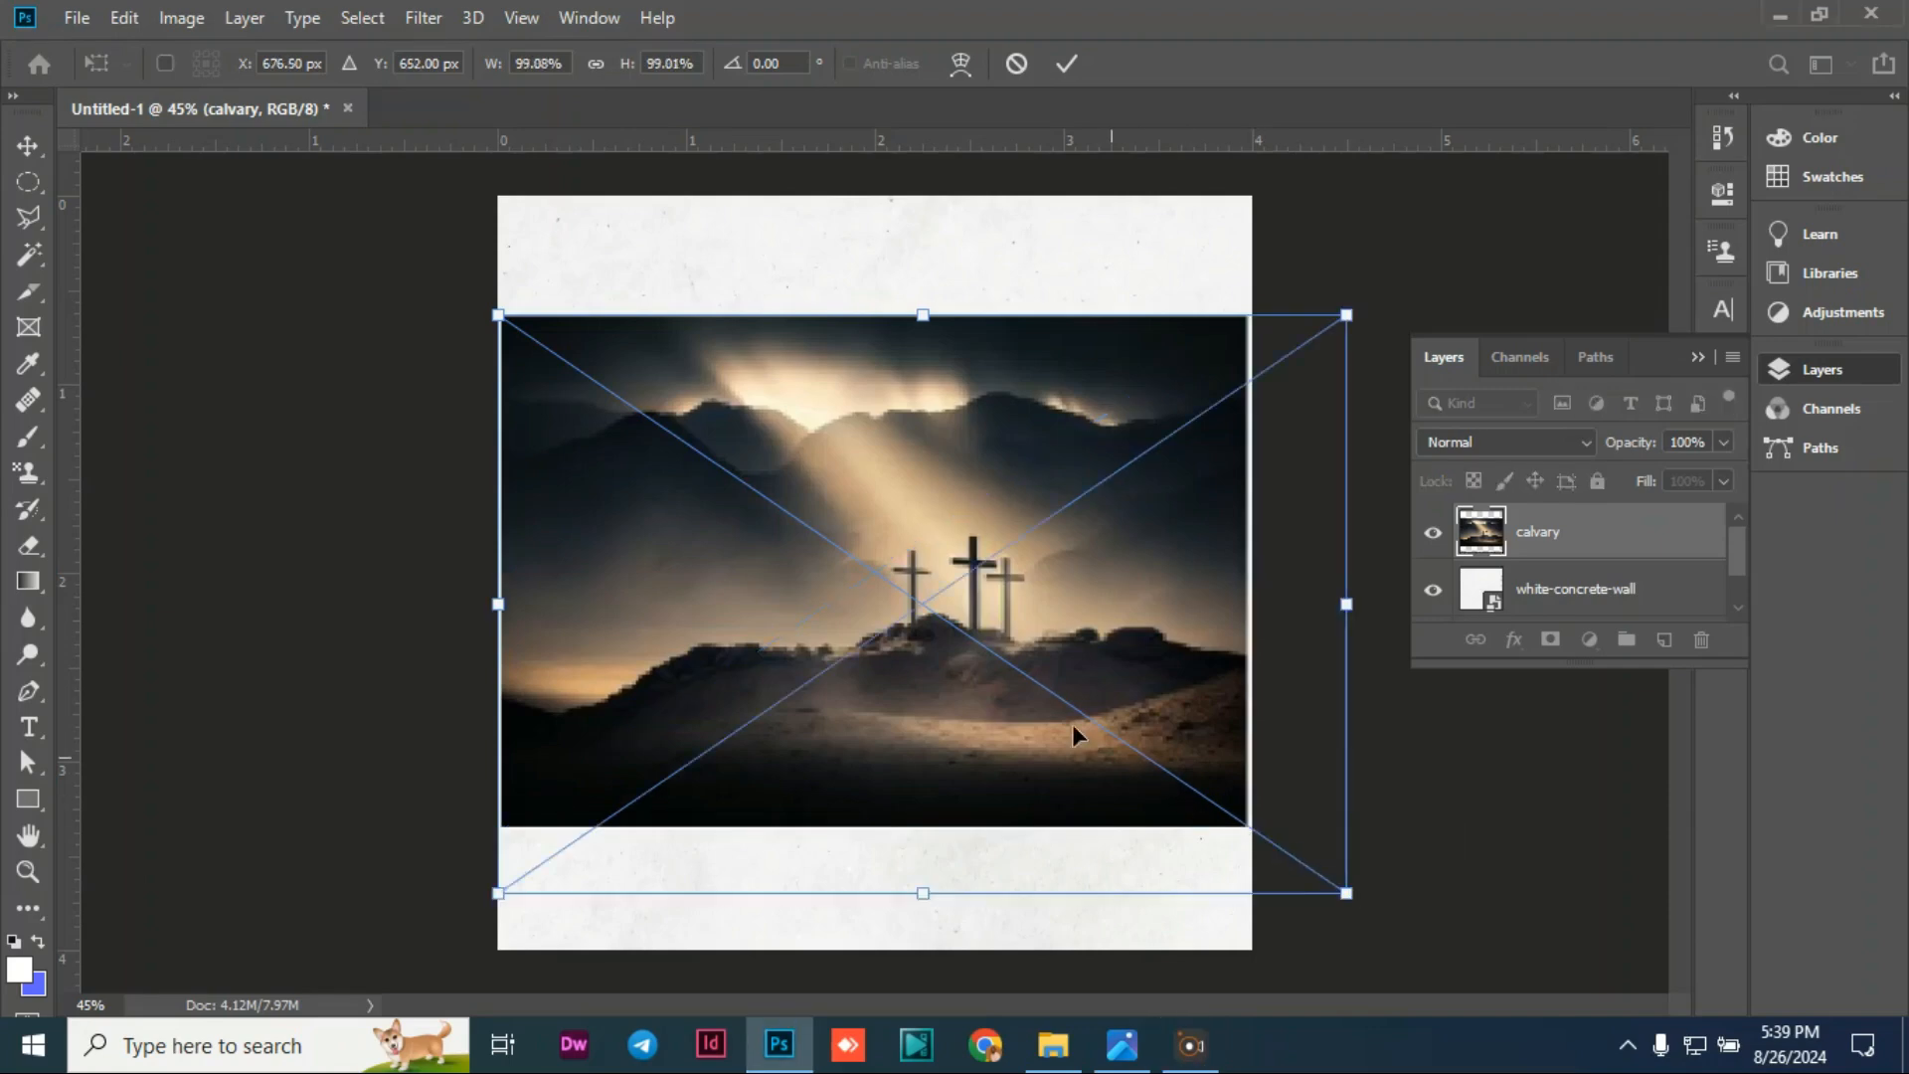
pyautogui.moveTo(934, 525); pyautogui.dragTo(913, 509)
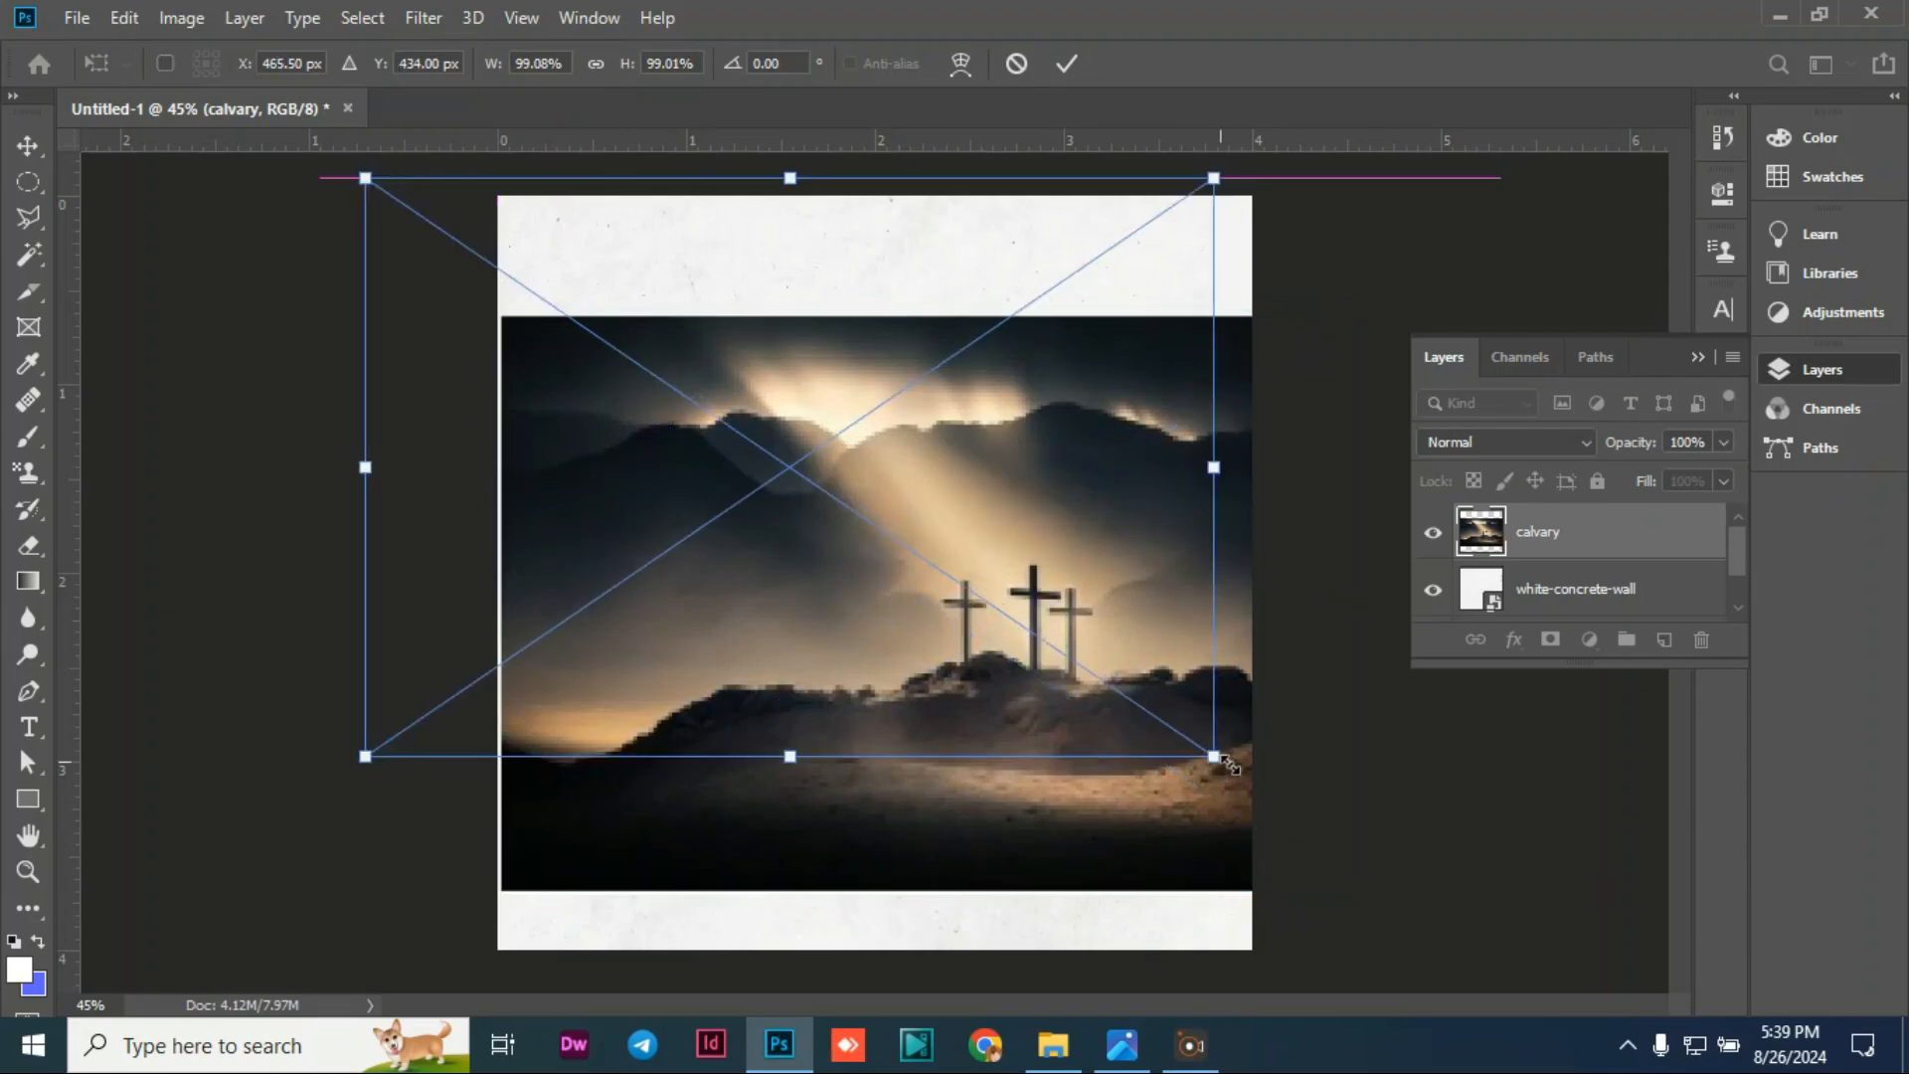
pyautogui.moveTo(1223, 763); pyautogui.dragTo(1459, 877)
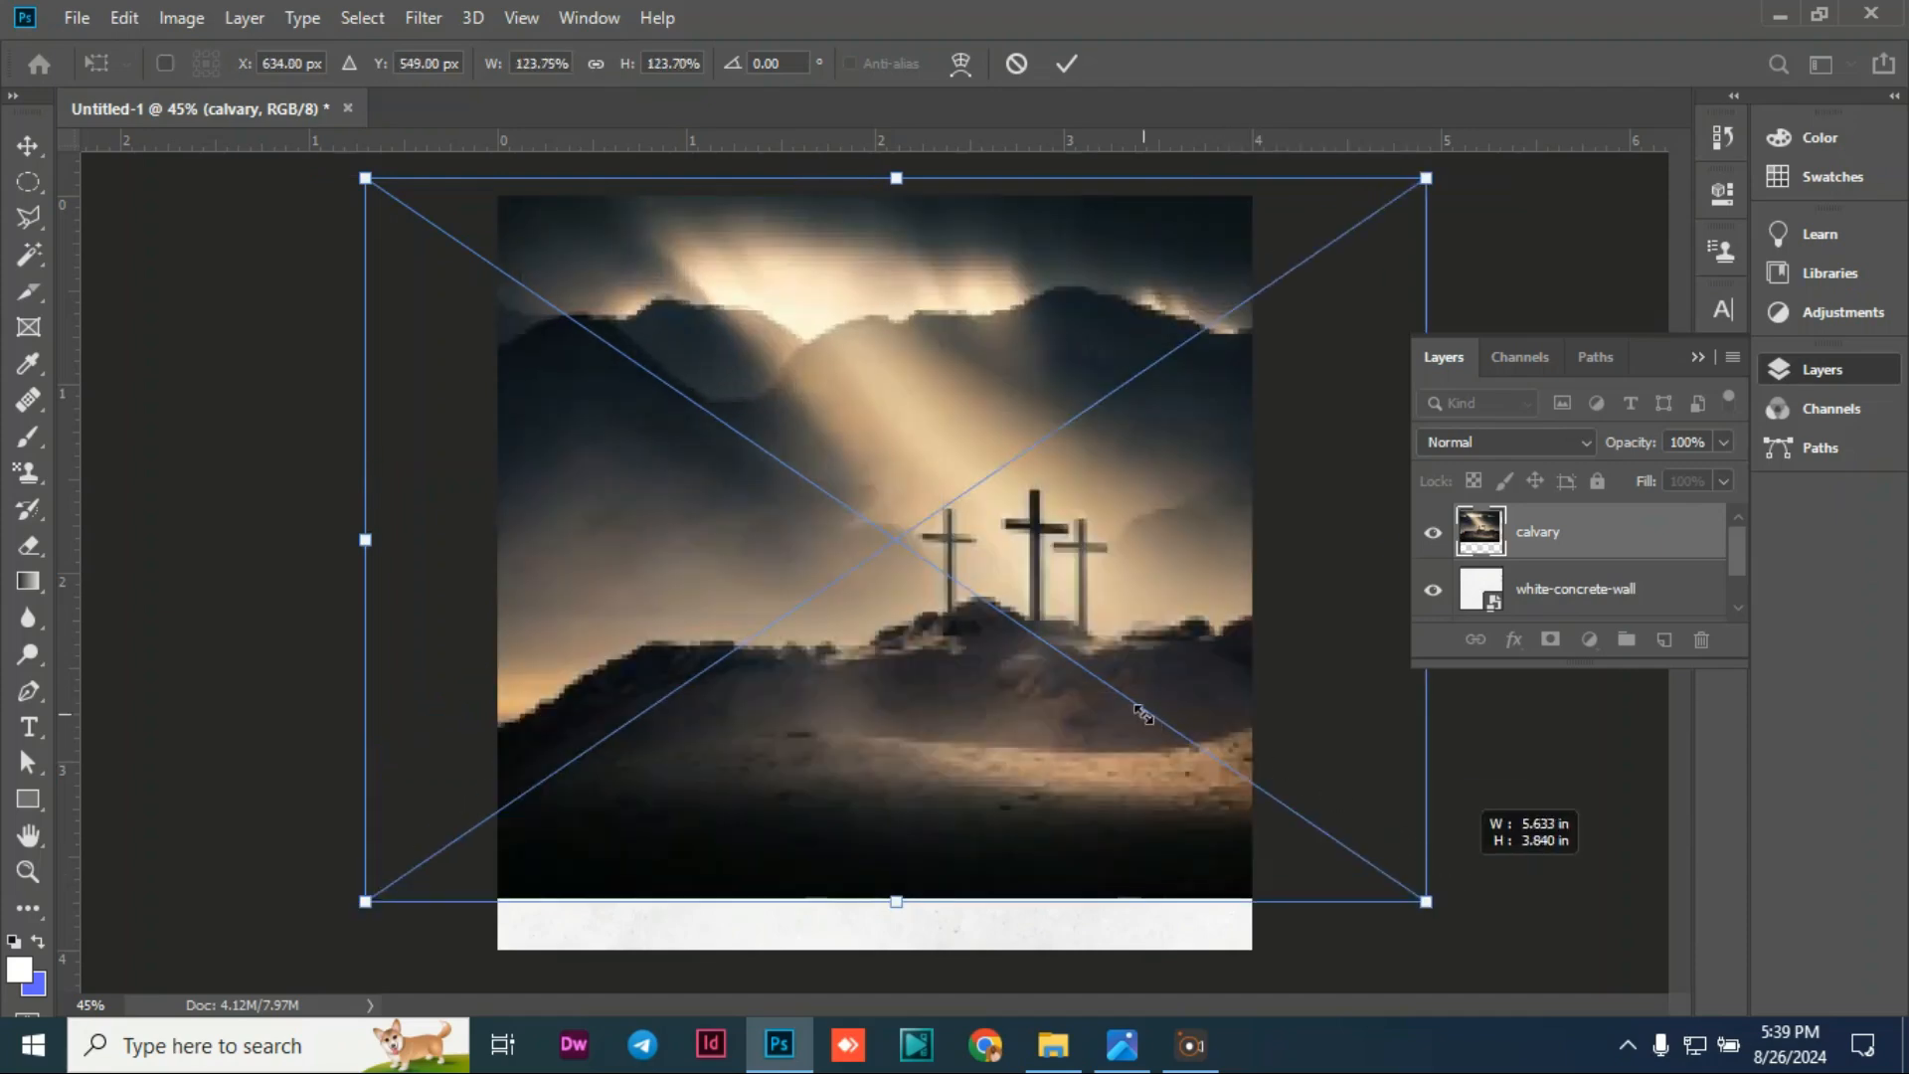
pyautogui.moveTo(1138, 707); pyautogui.dragTo(1077, 635)
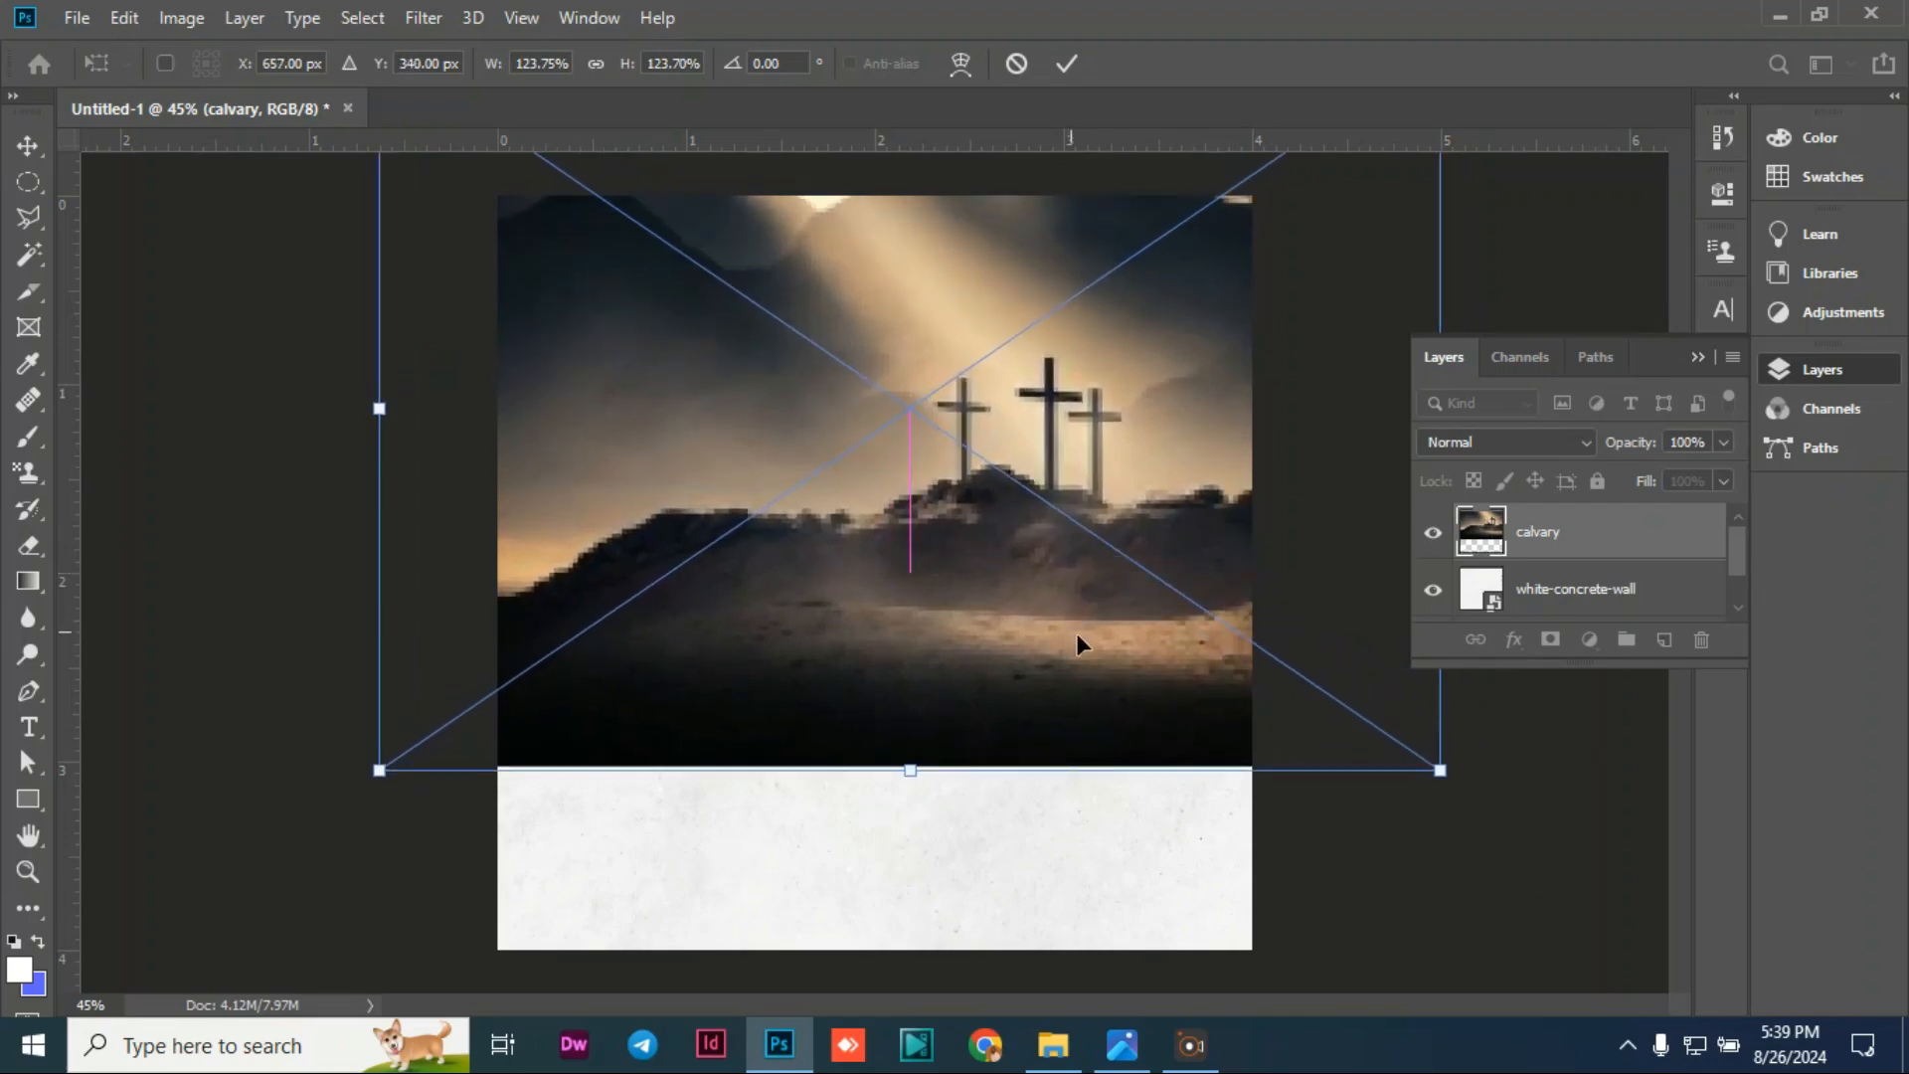
pyautogui.click(30, 147)
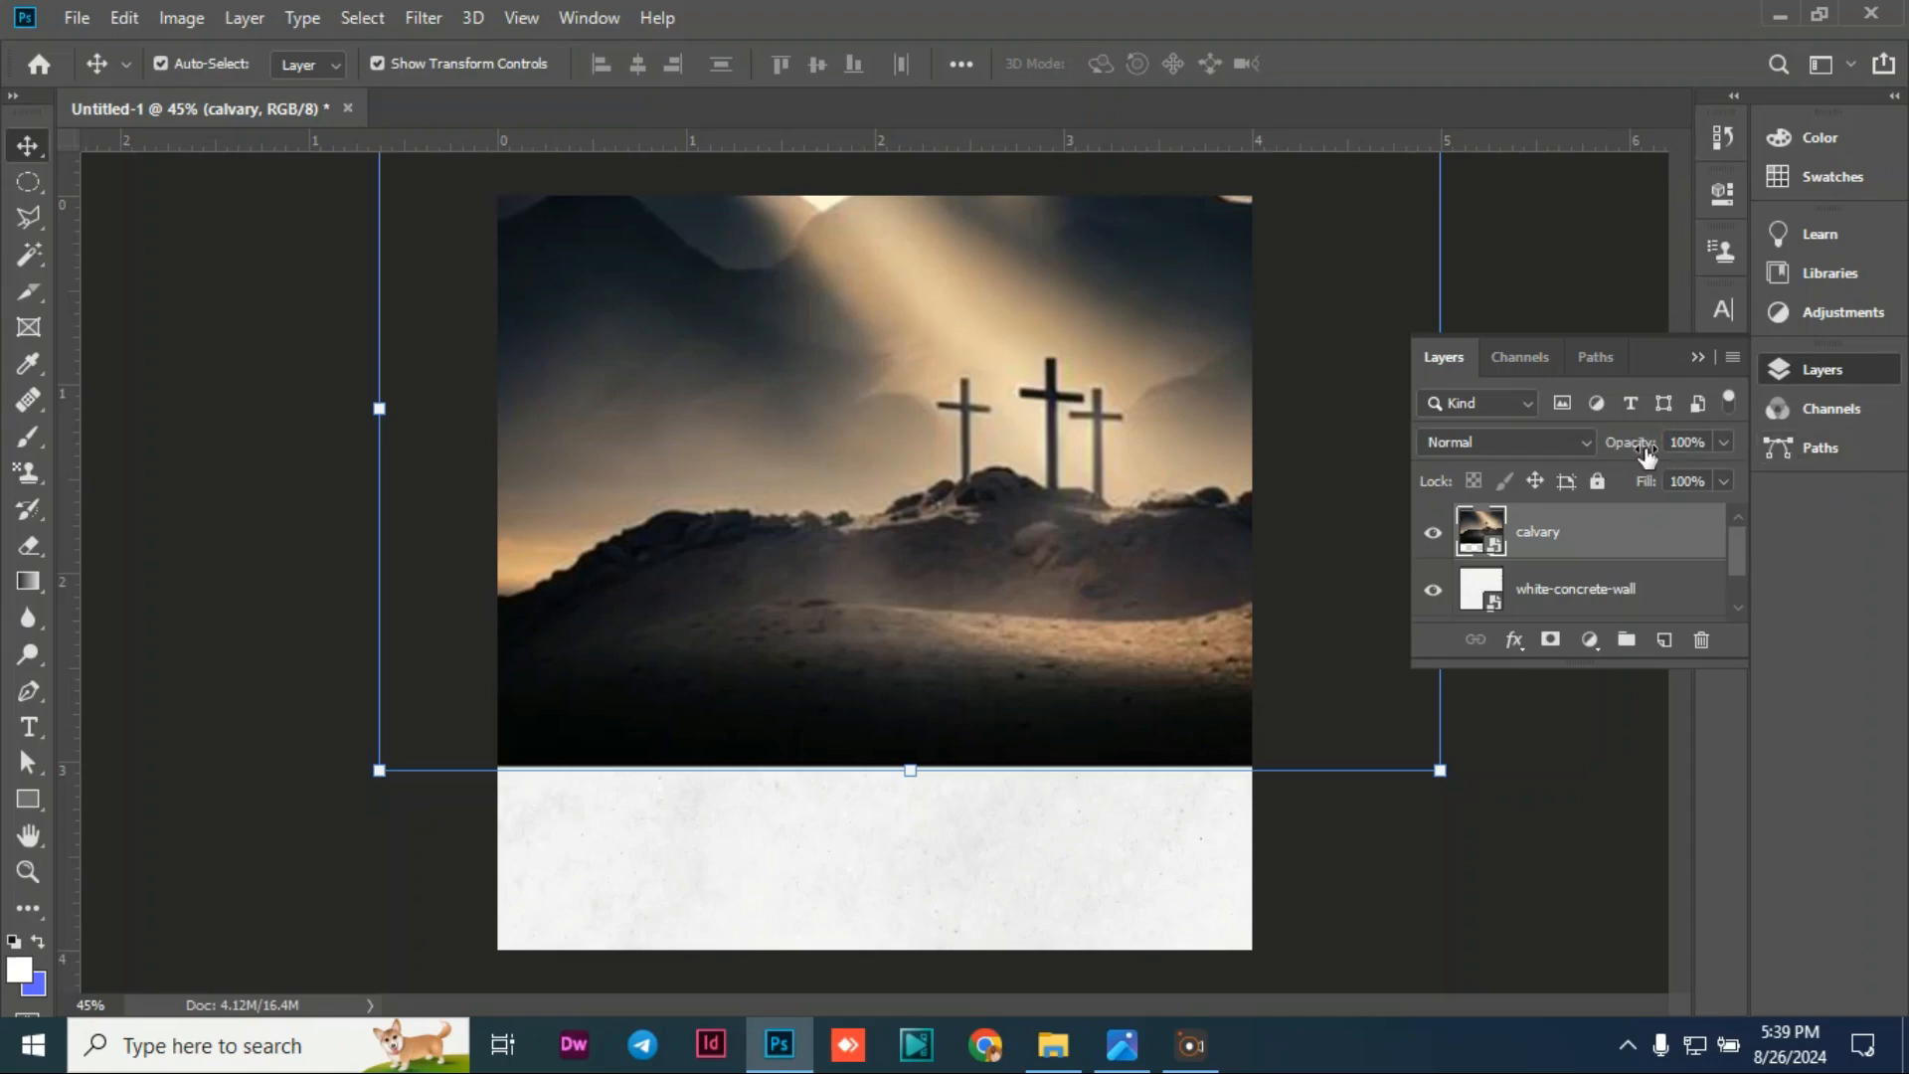
# Step: Set the calvary layer's opacity to 10%
pyautogui.moveTo(1646, 453); pyautogui.dragTo(1517, 473)
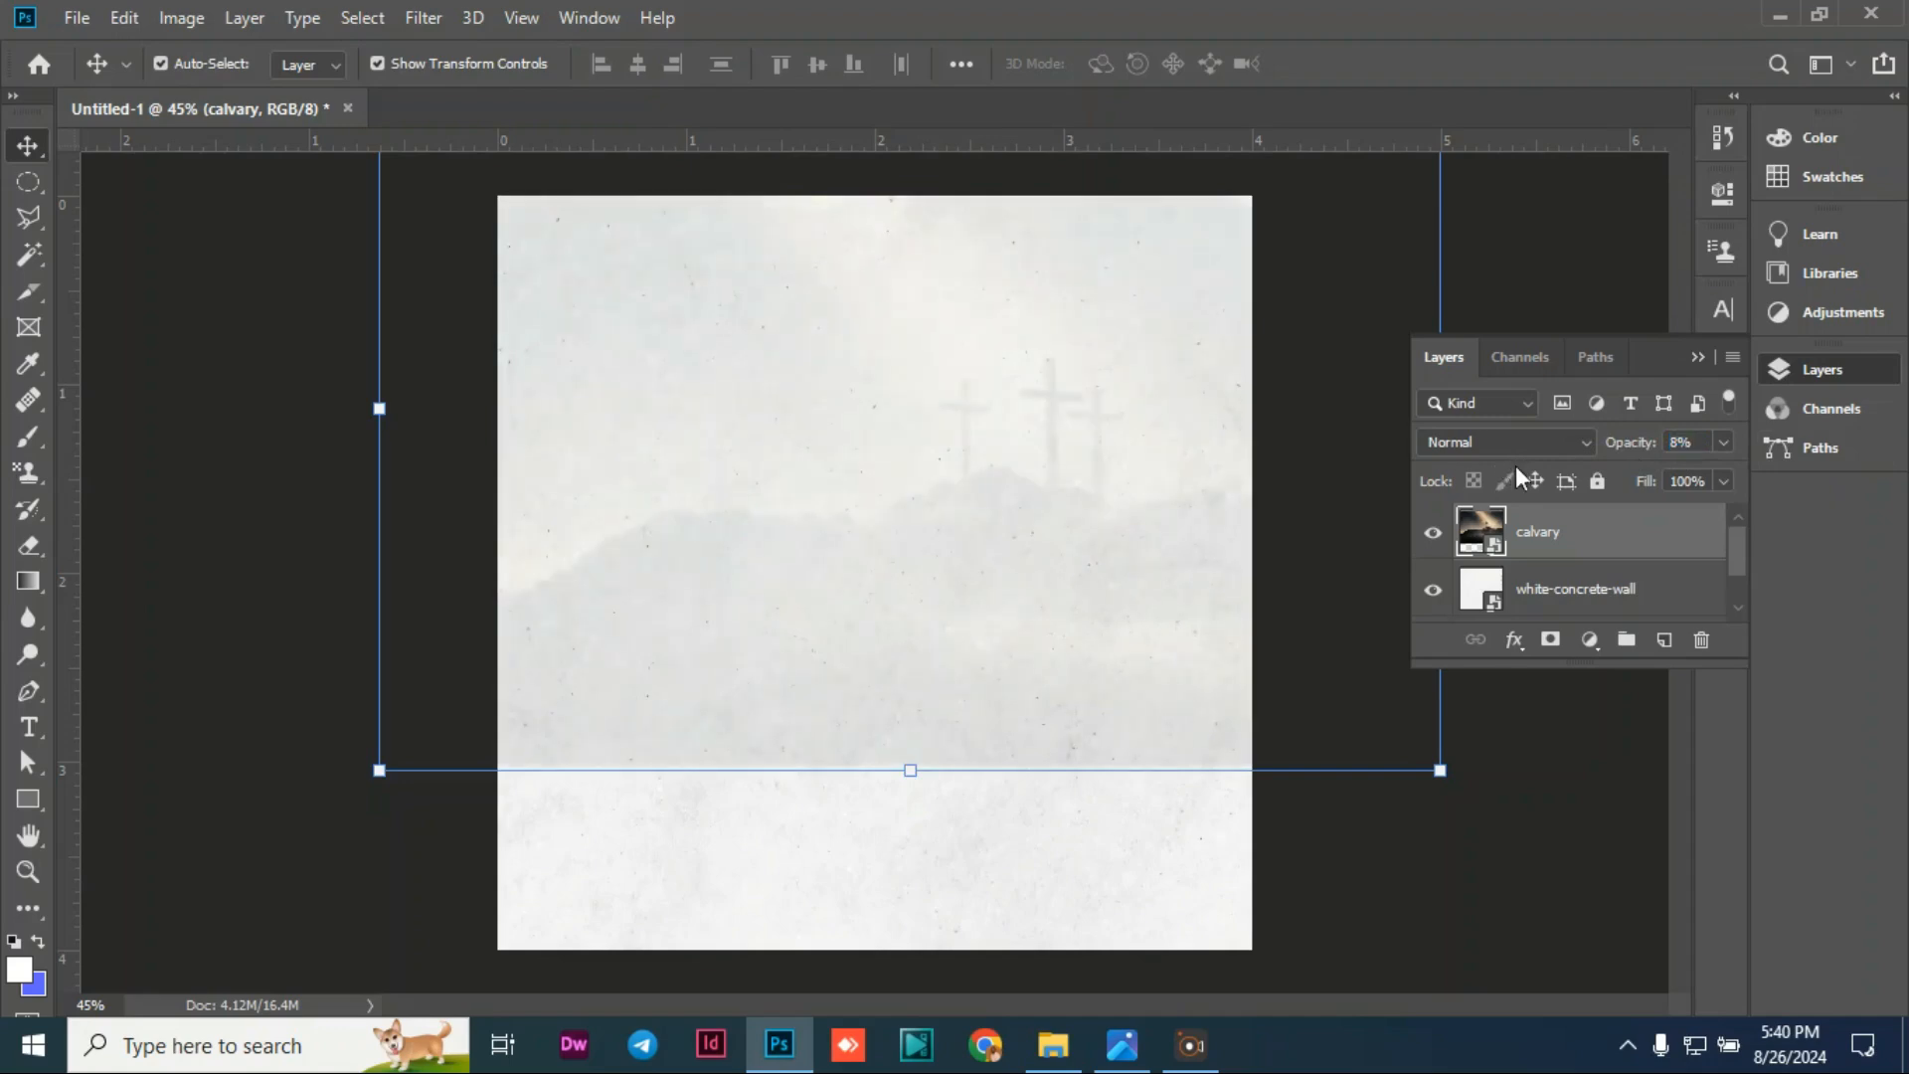
pyautogui.moveTo(1629, 451)
pyautogui.mouseDown()
pyautogui.moveTo(1653, 454)
pyautogui.moveTo(1634, 462)
pyautogui.mouseUp()
# Step: Mask the calvary layer and paint black along its bottom edge to blend it into the texture
pyautogui.click(1552, 641)
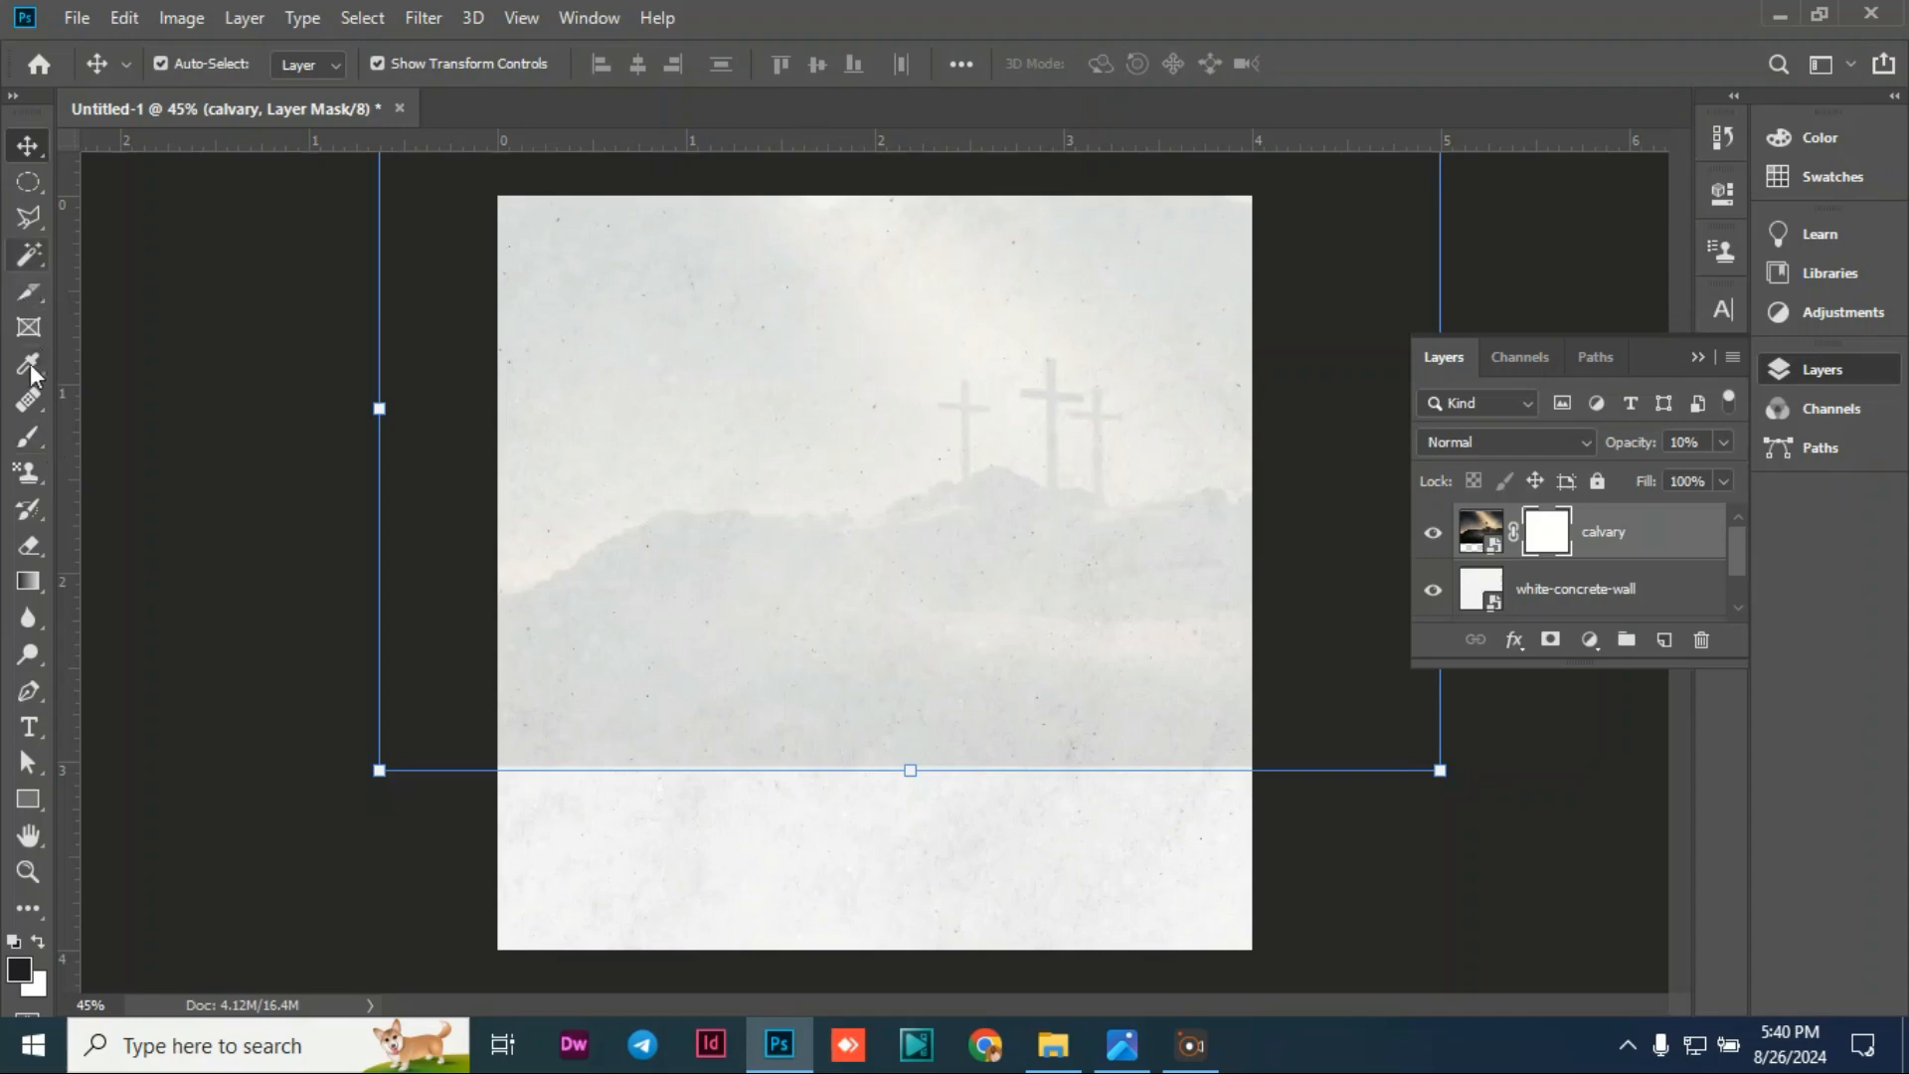
pyautogui.click(30, 435)
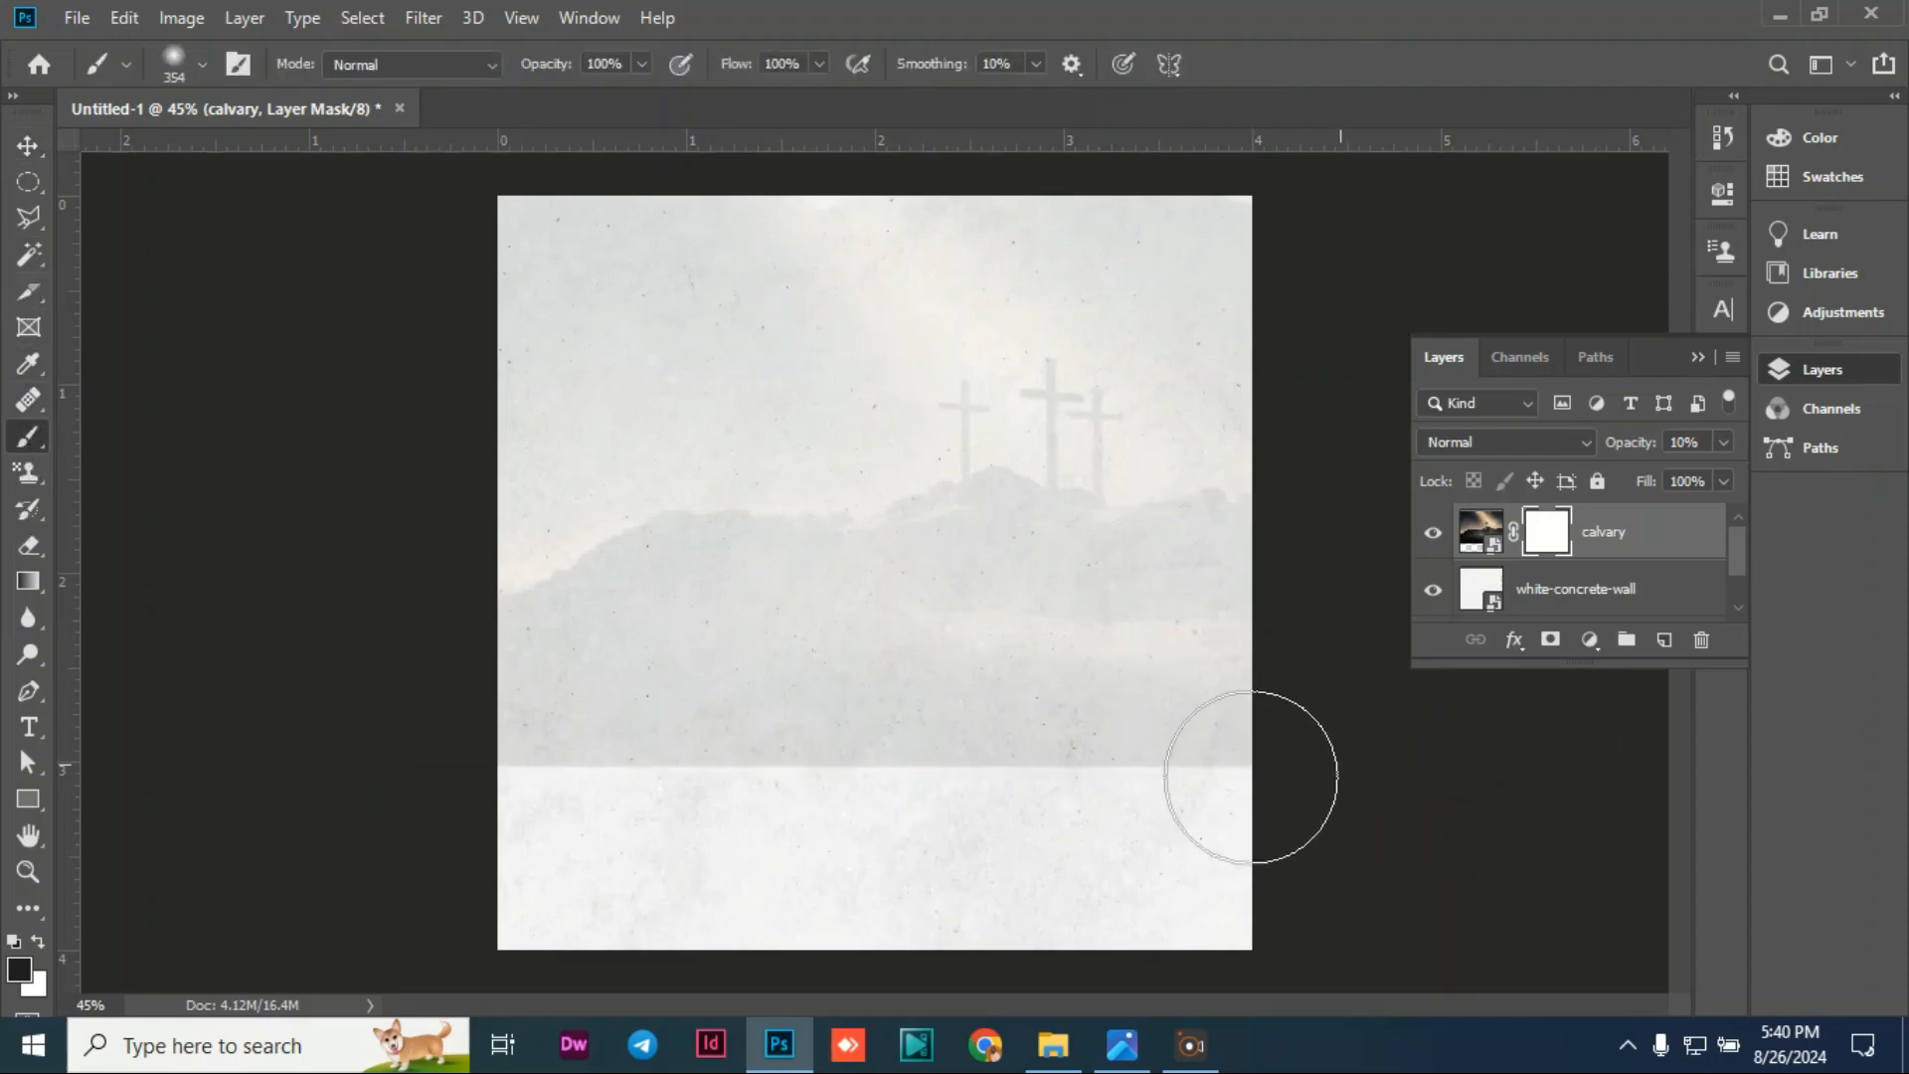
pyautogui.moveTo(1249, 779)
pyautogui.mouseDown()
pyautogui.moveTo(425, 734)
pyautogui.moveTo(464, 745)
pyautogui.mouseUp()
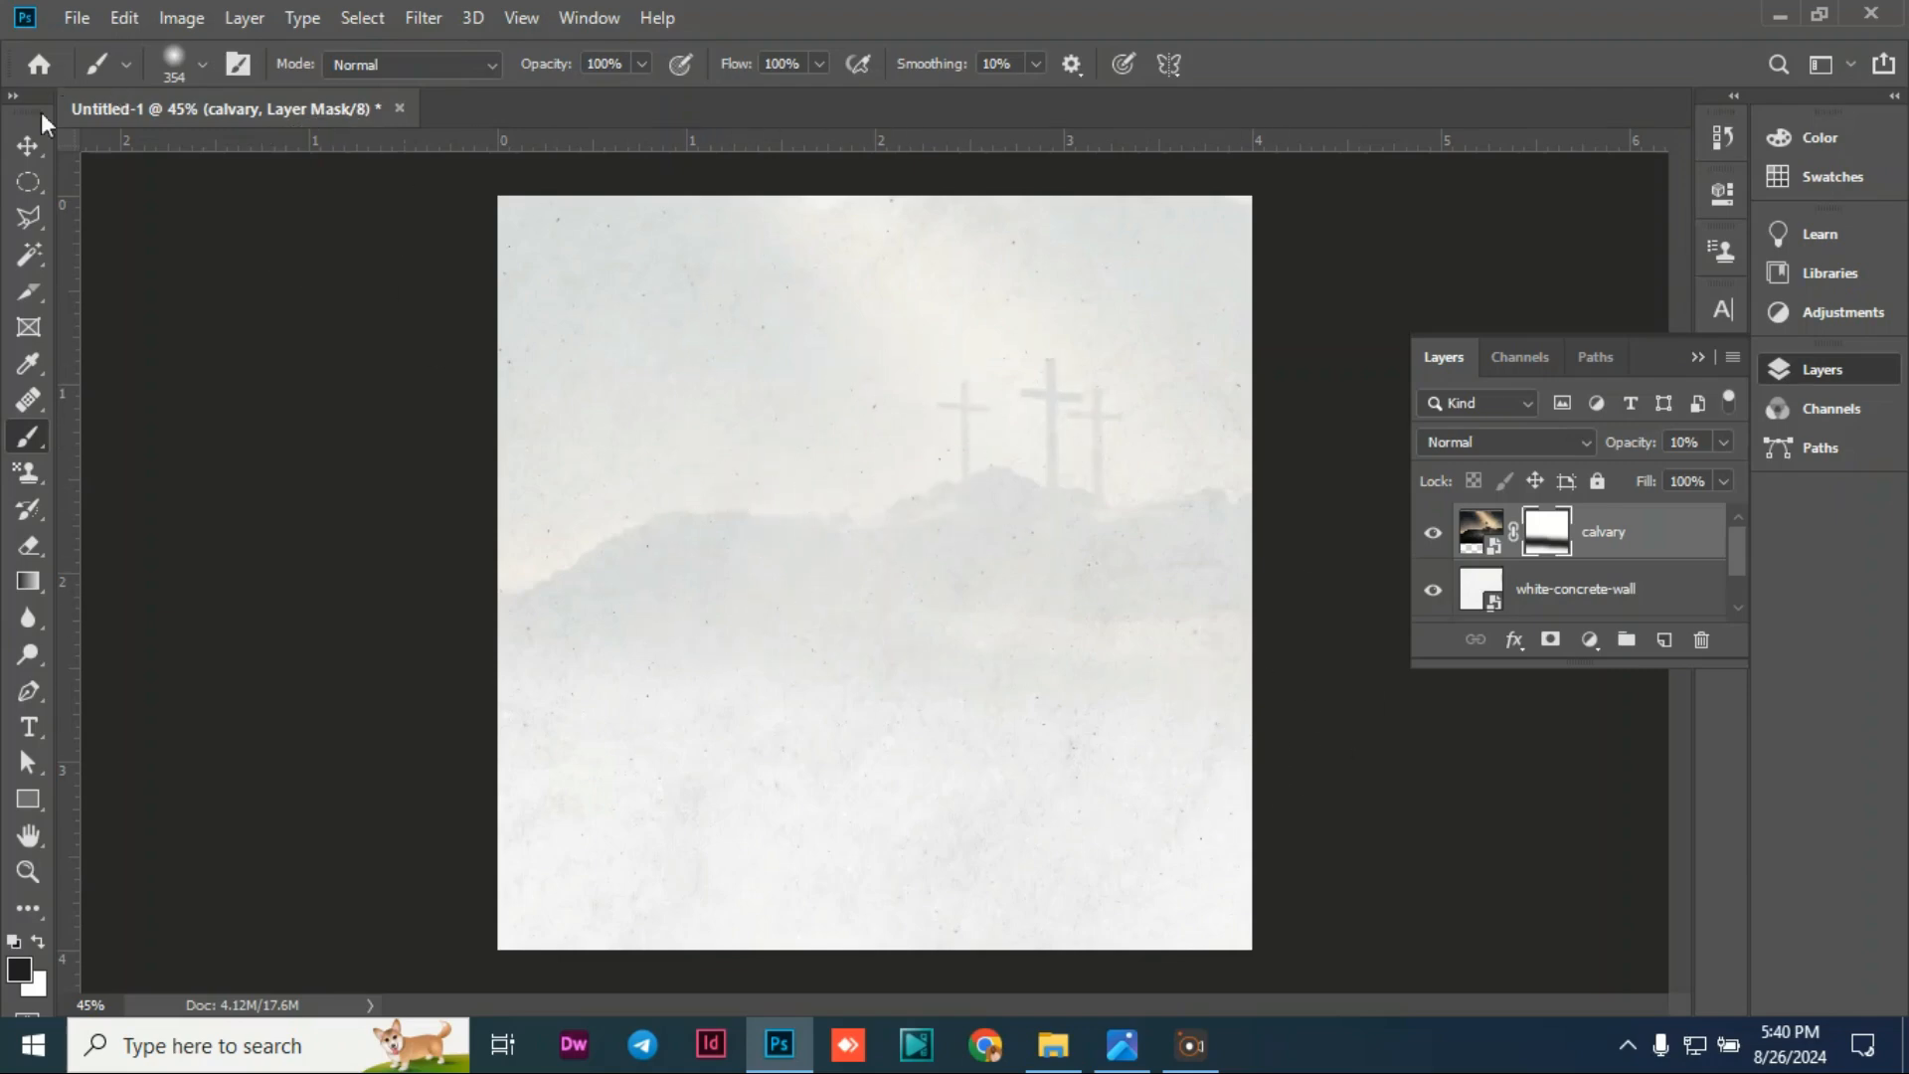
pyautogui.click(28, 146)
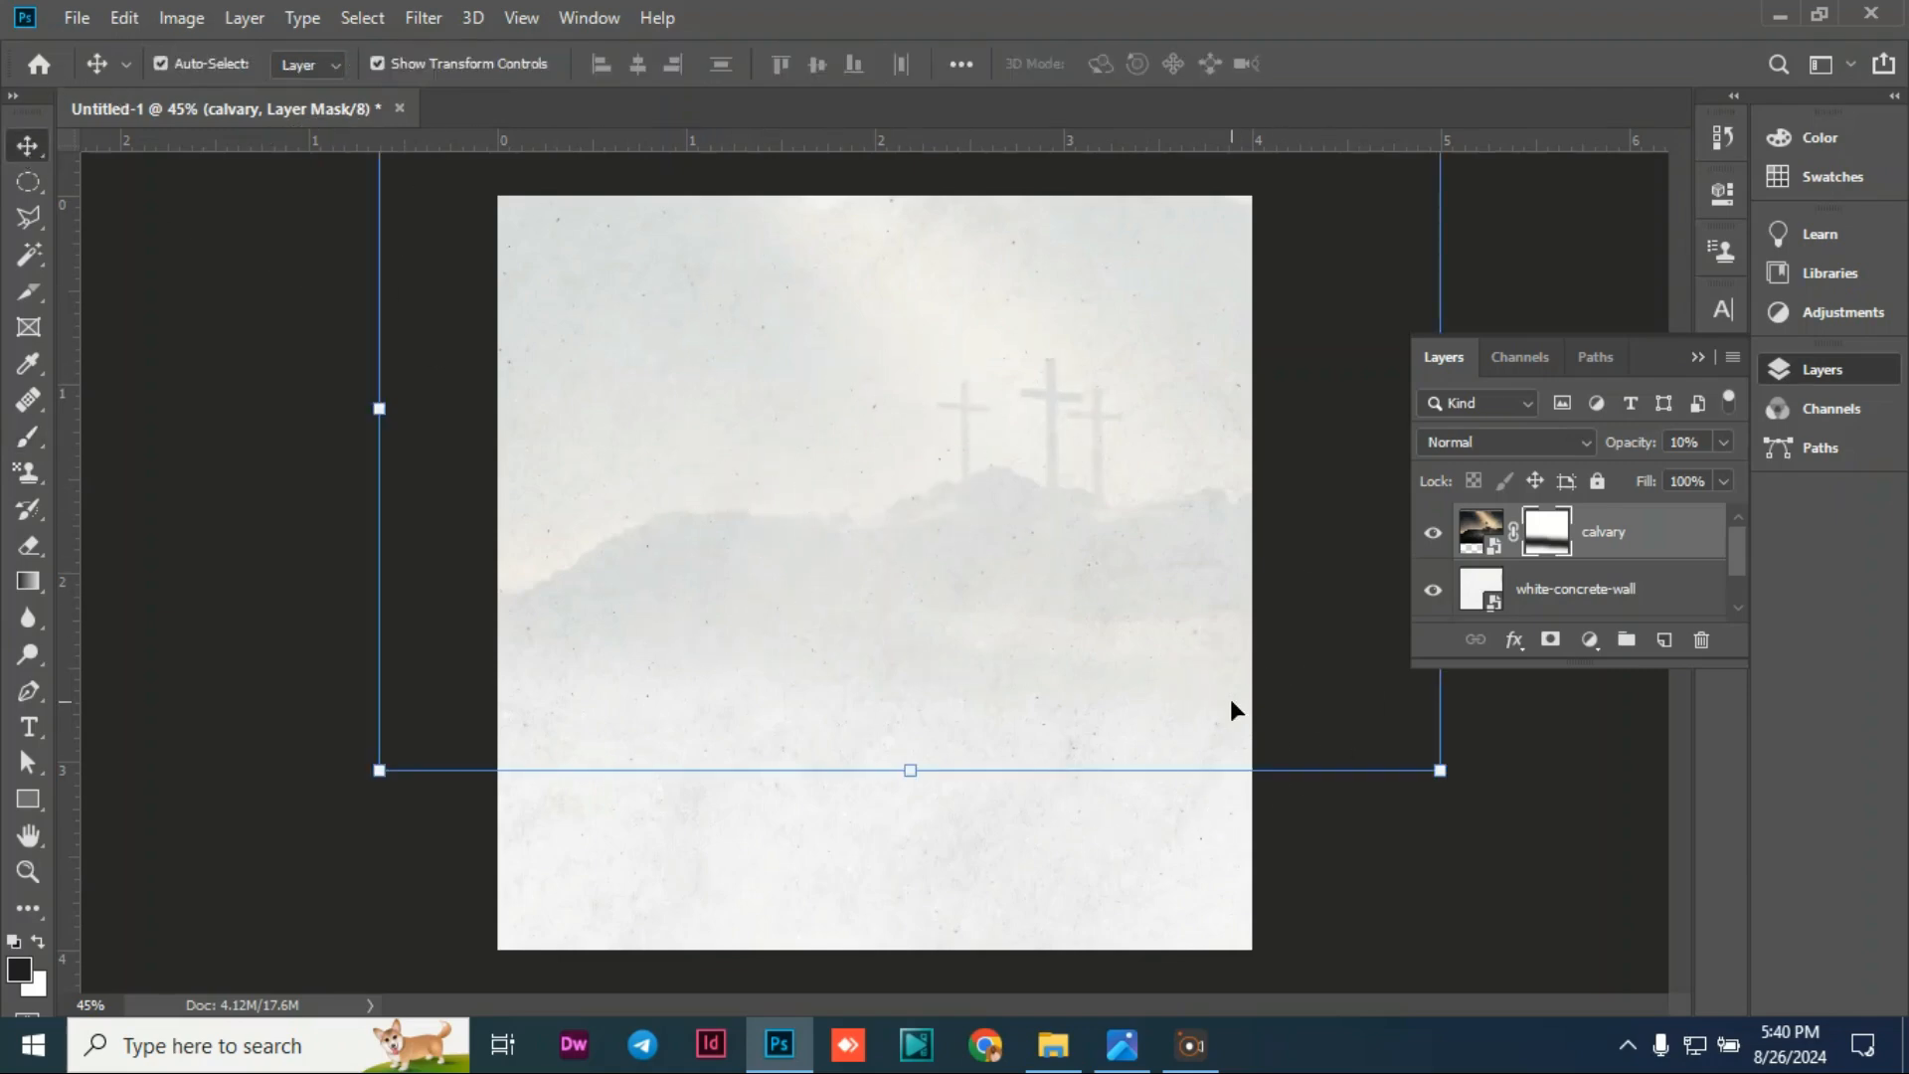
pyautogui.click(1449, 860)
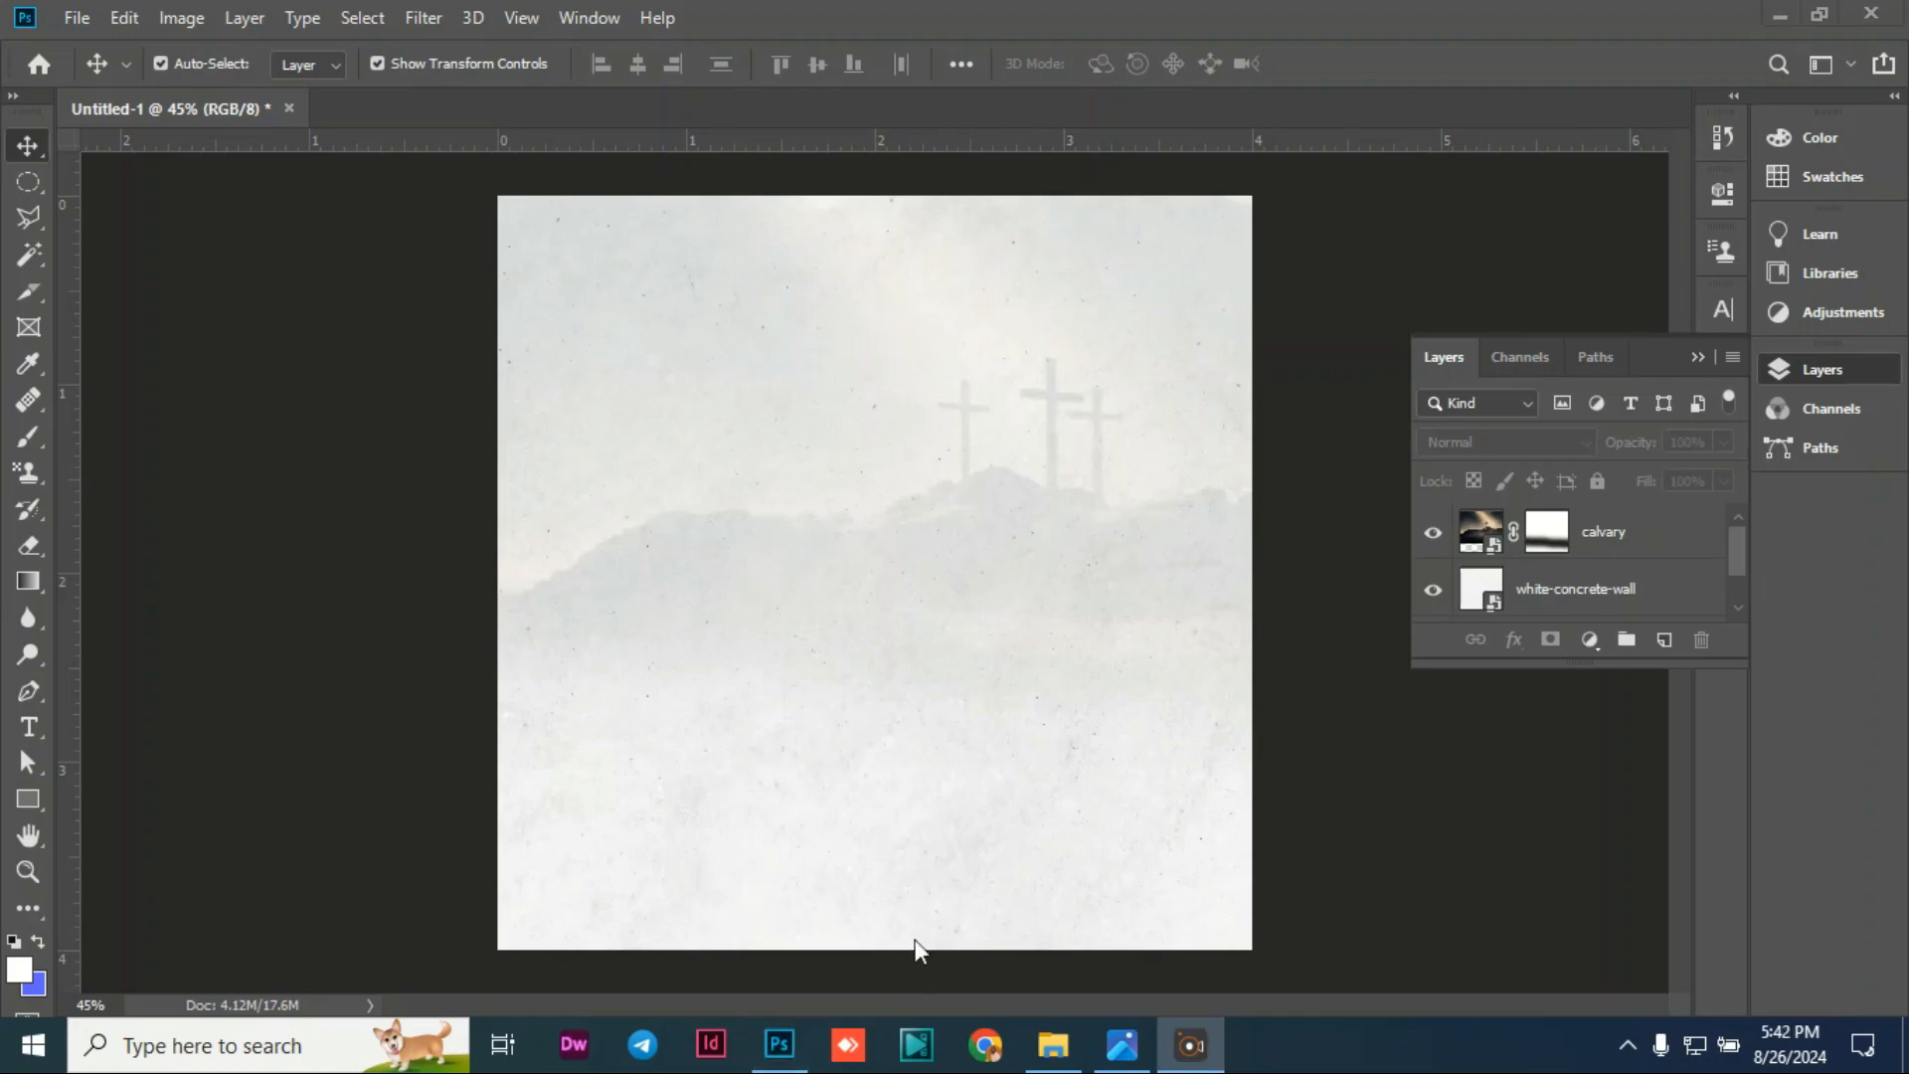
# Step: Embed the congregation photo, move it down and scale it to span the canvas width
pyautogui.click(77, 18)
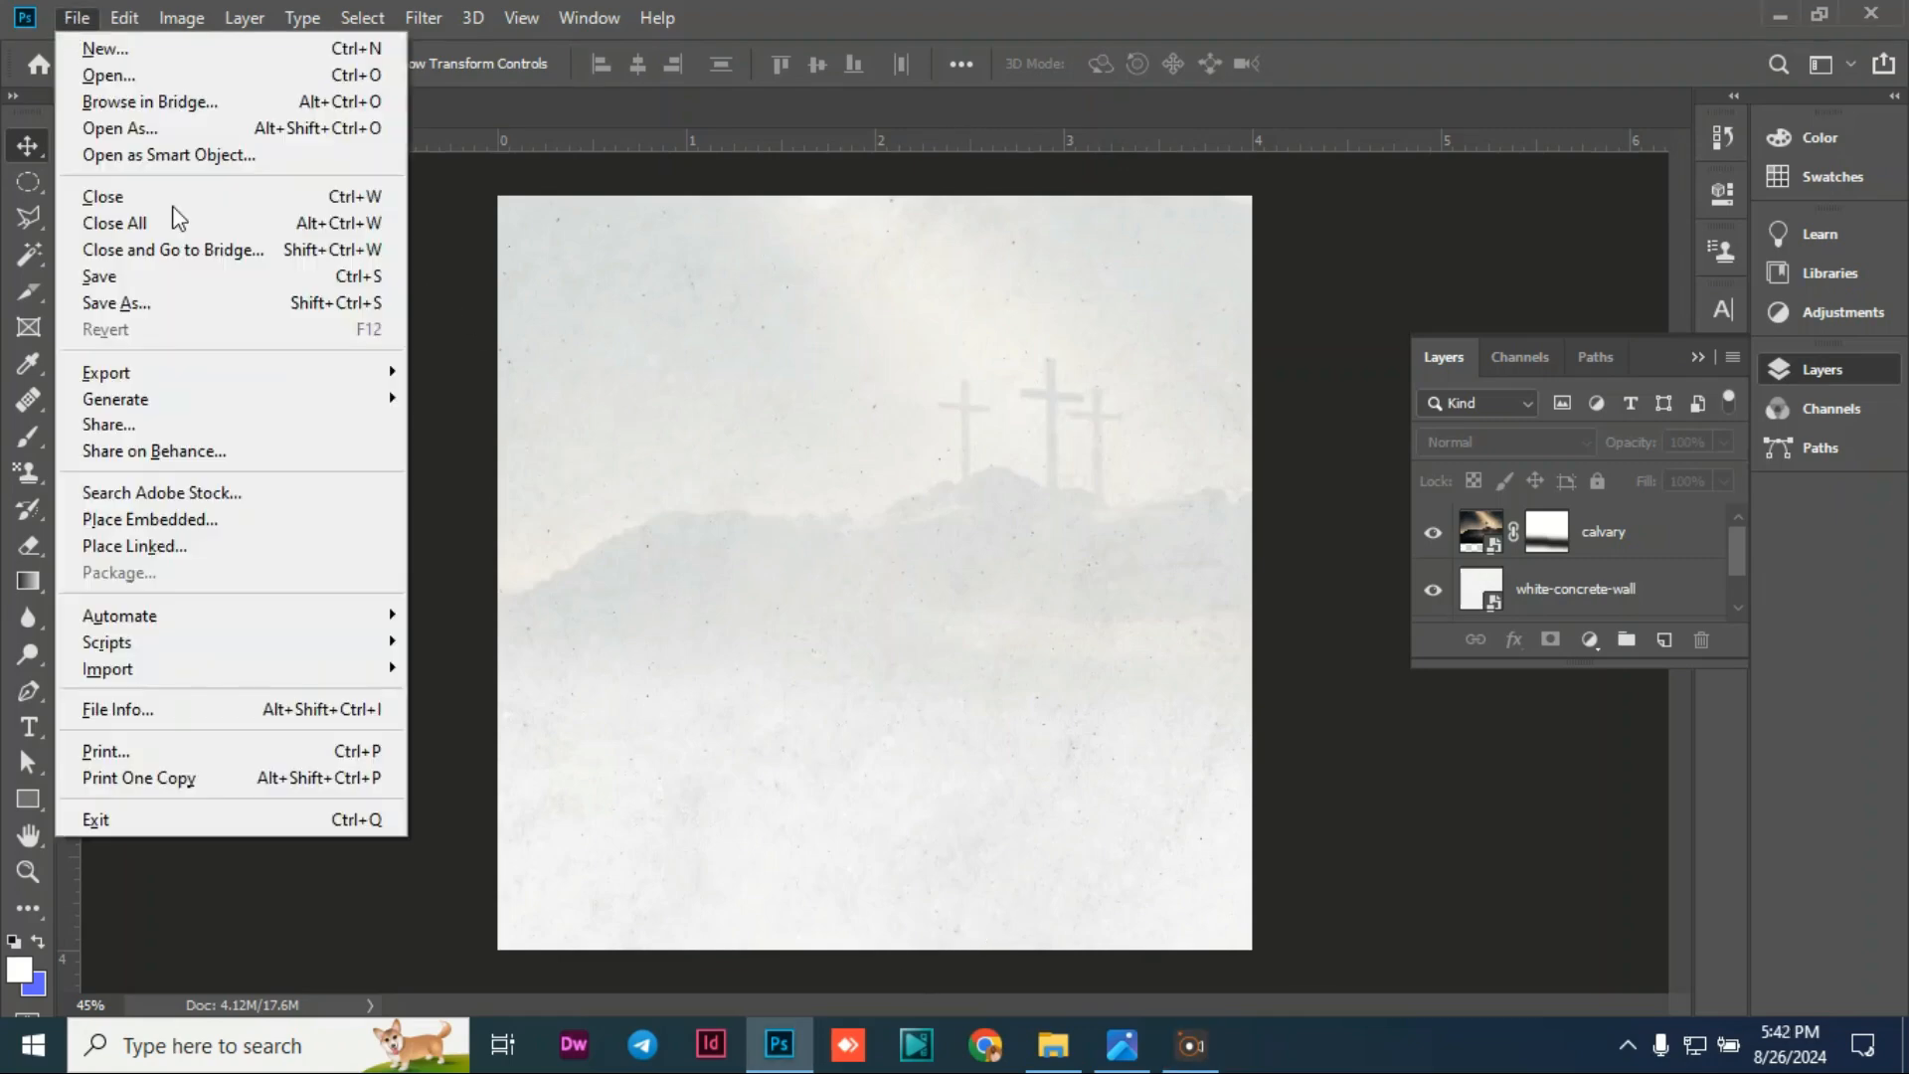
pyautogui.click(177, 518)
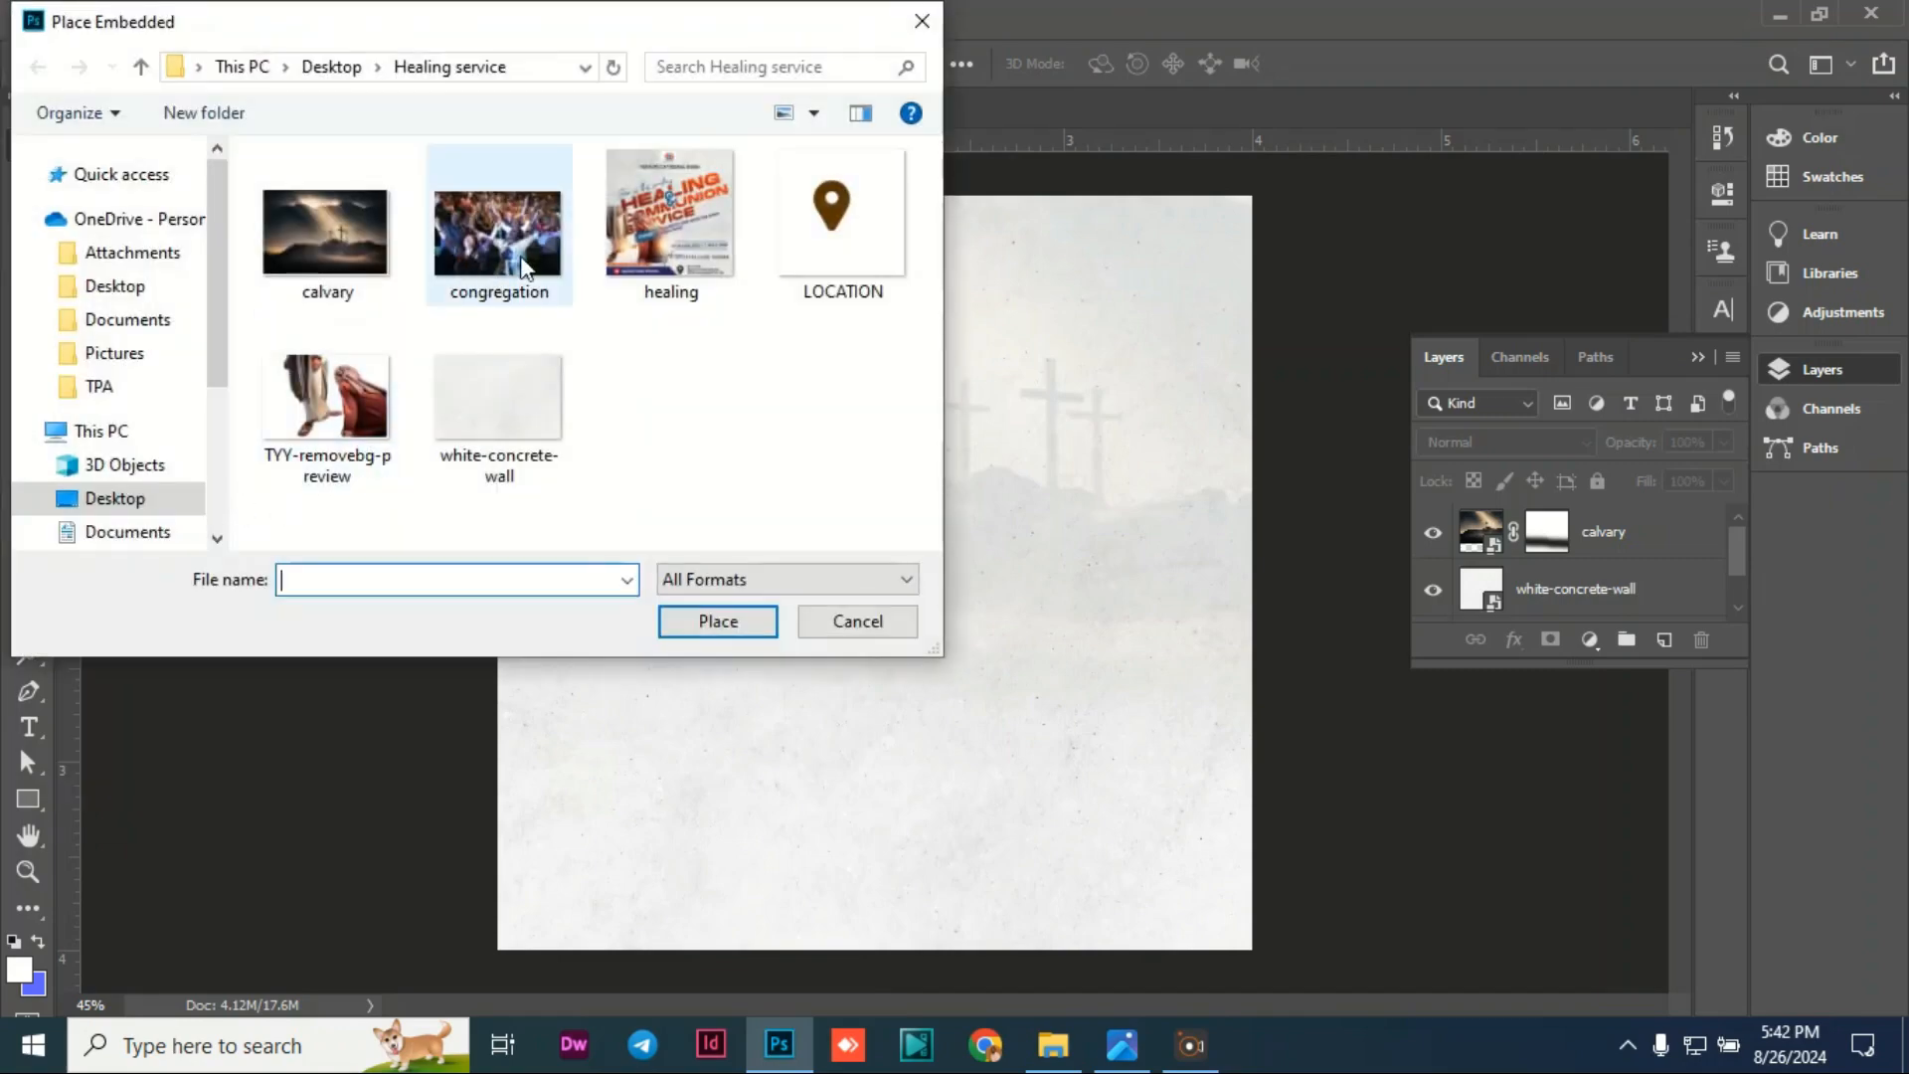
pyautogui.click(507, 235)
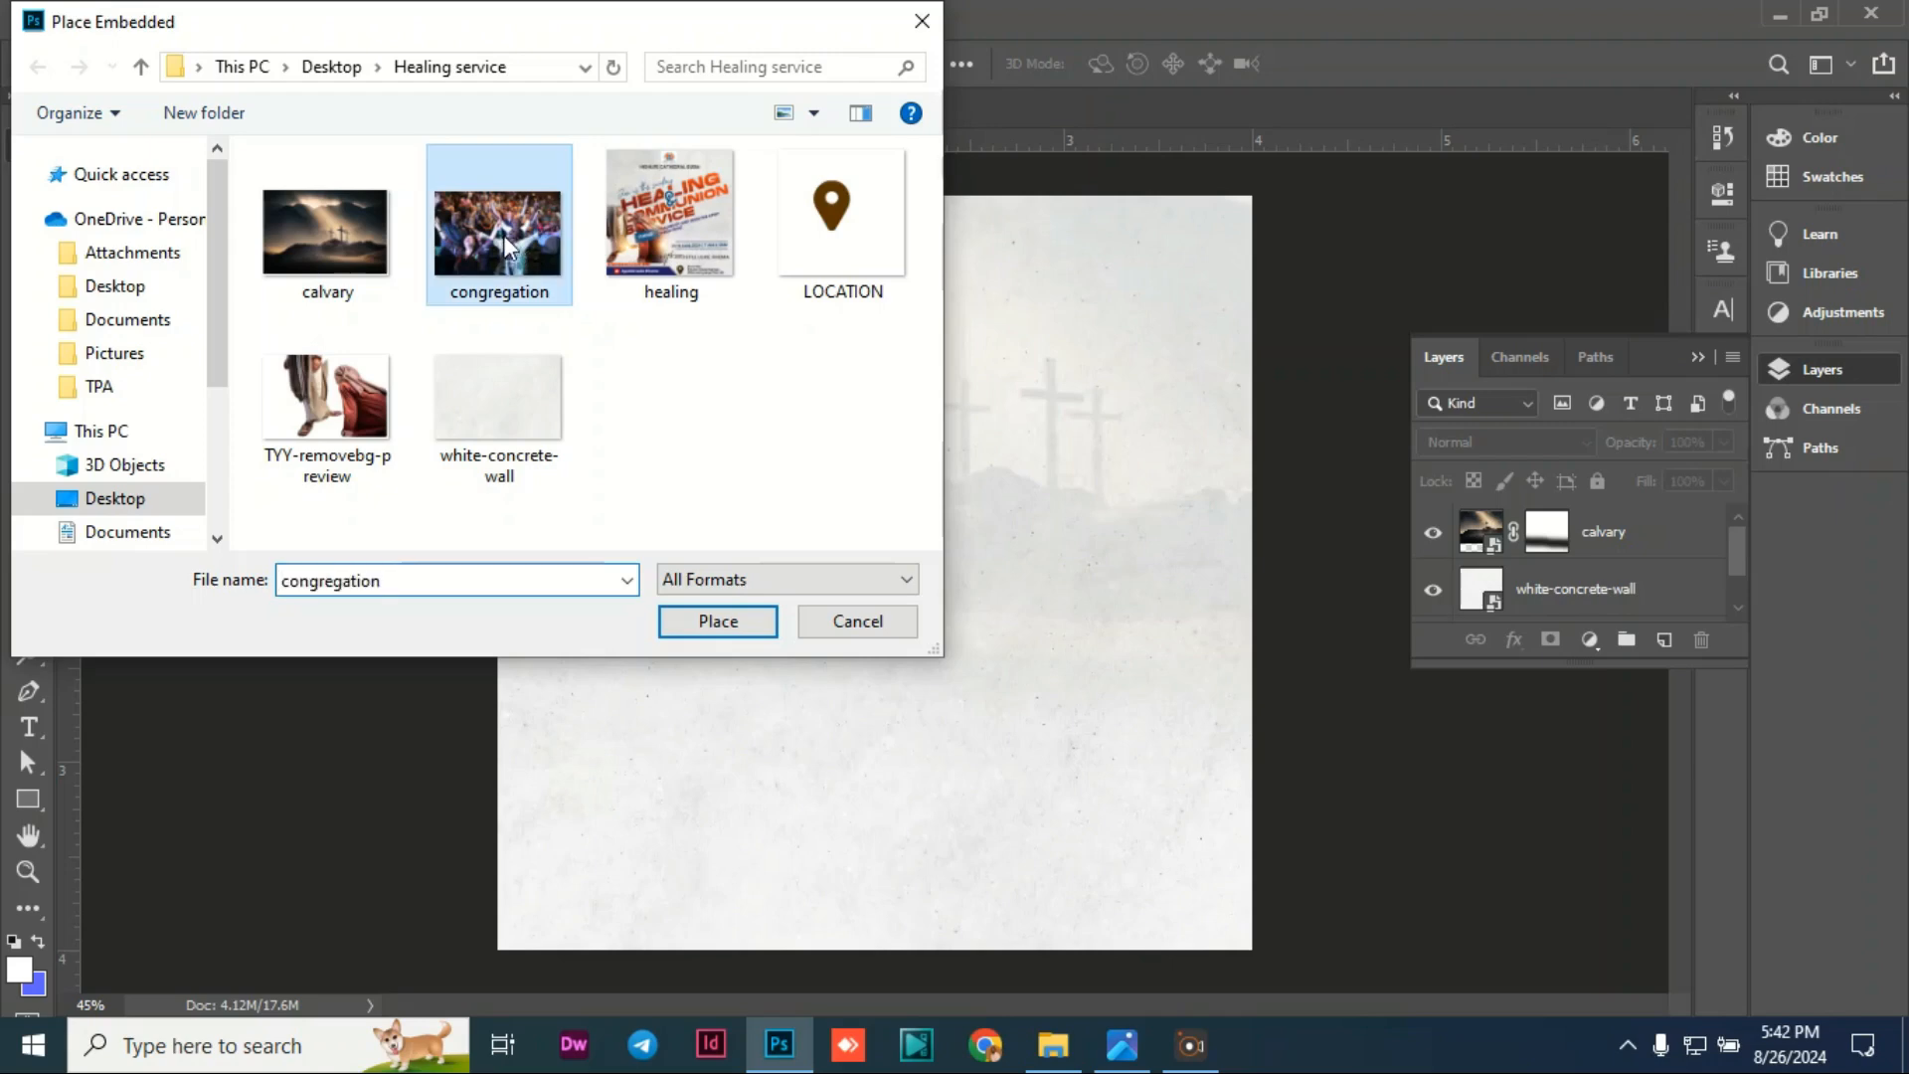
pyautogui.click(720, 623)
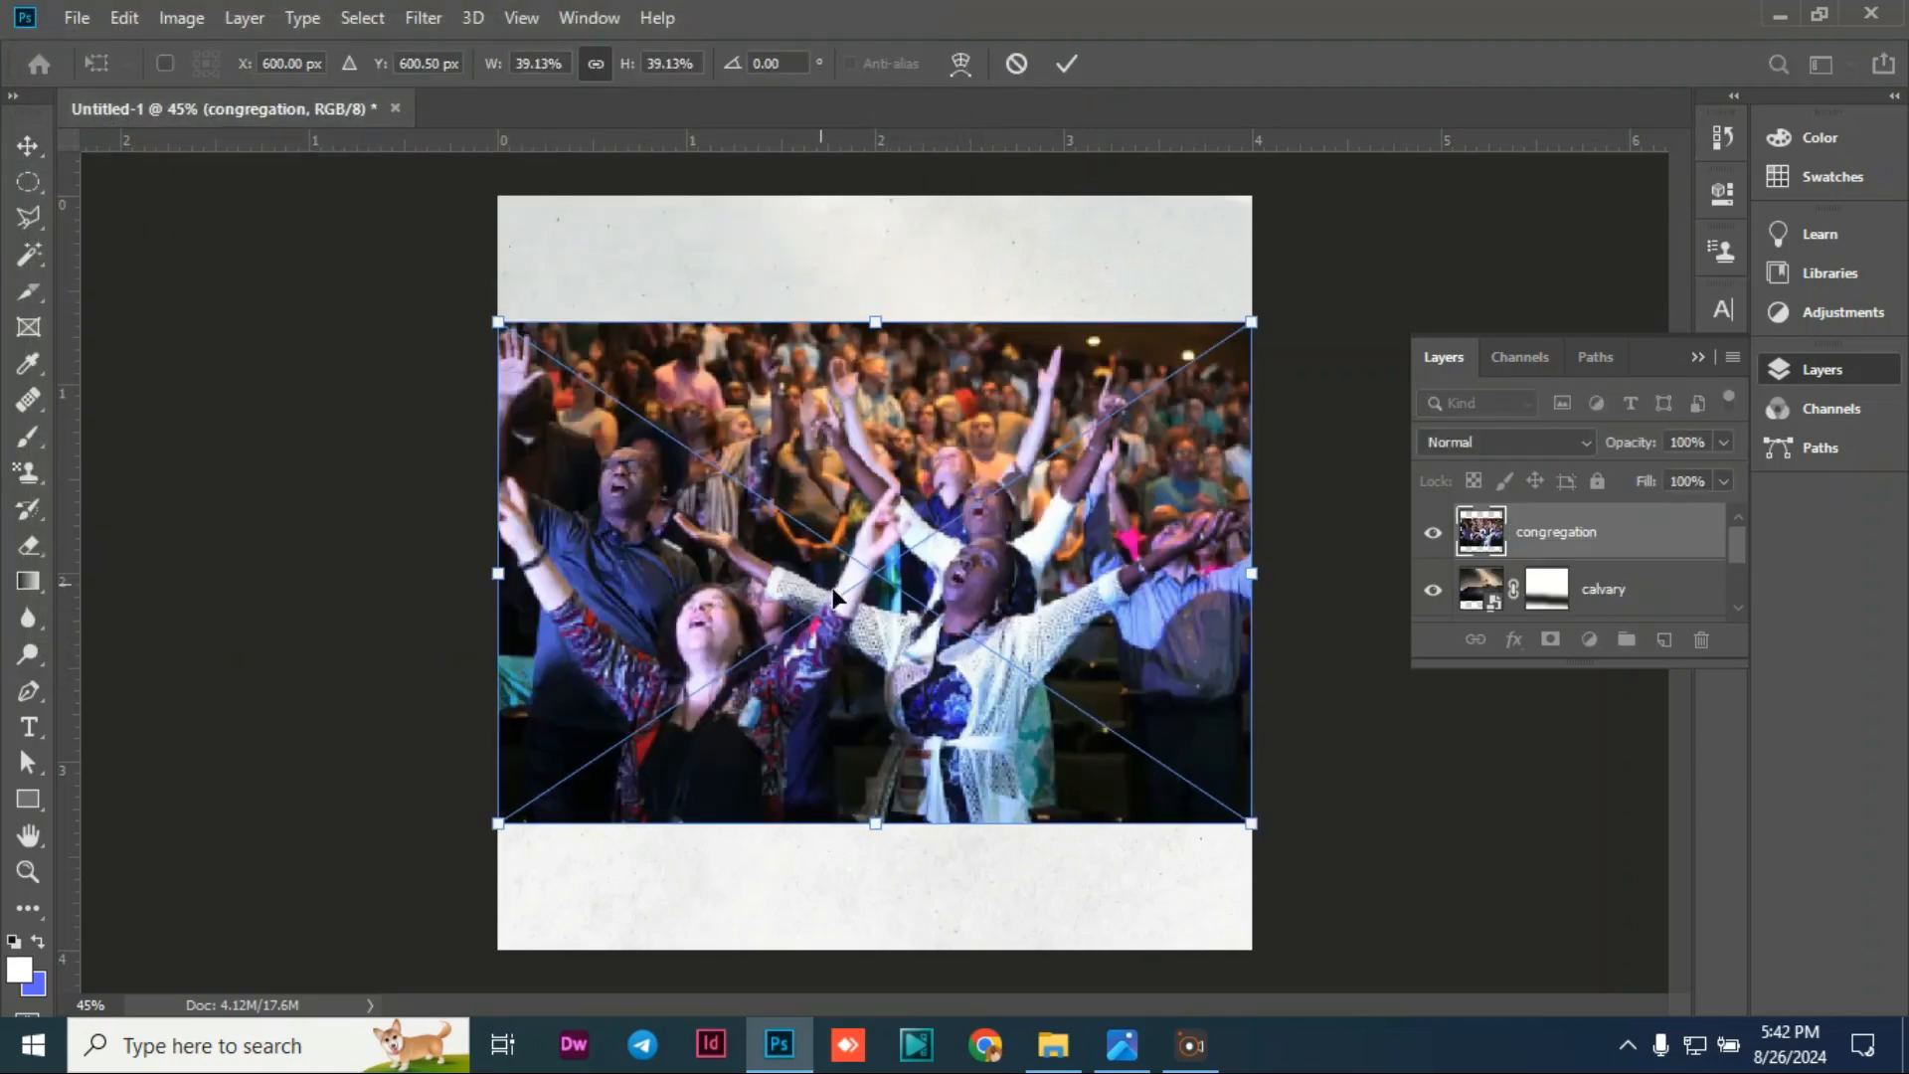
pyautogui.moveTo(954, 645); pyautogui.dragTo(956, 965)
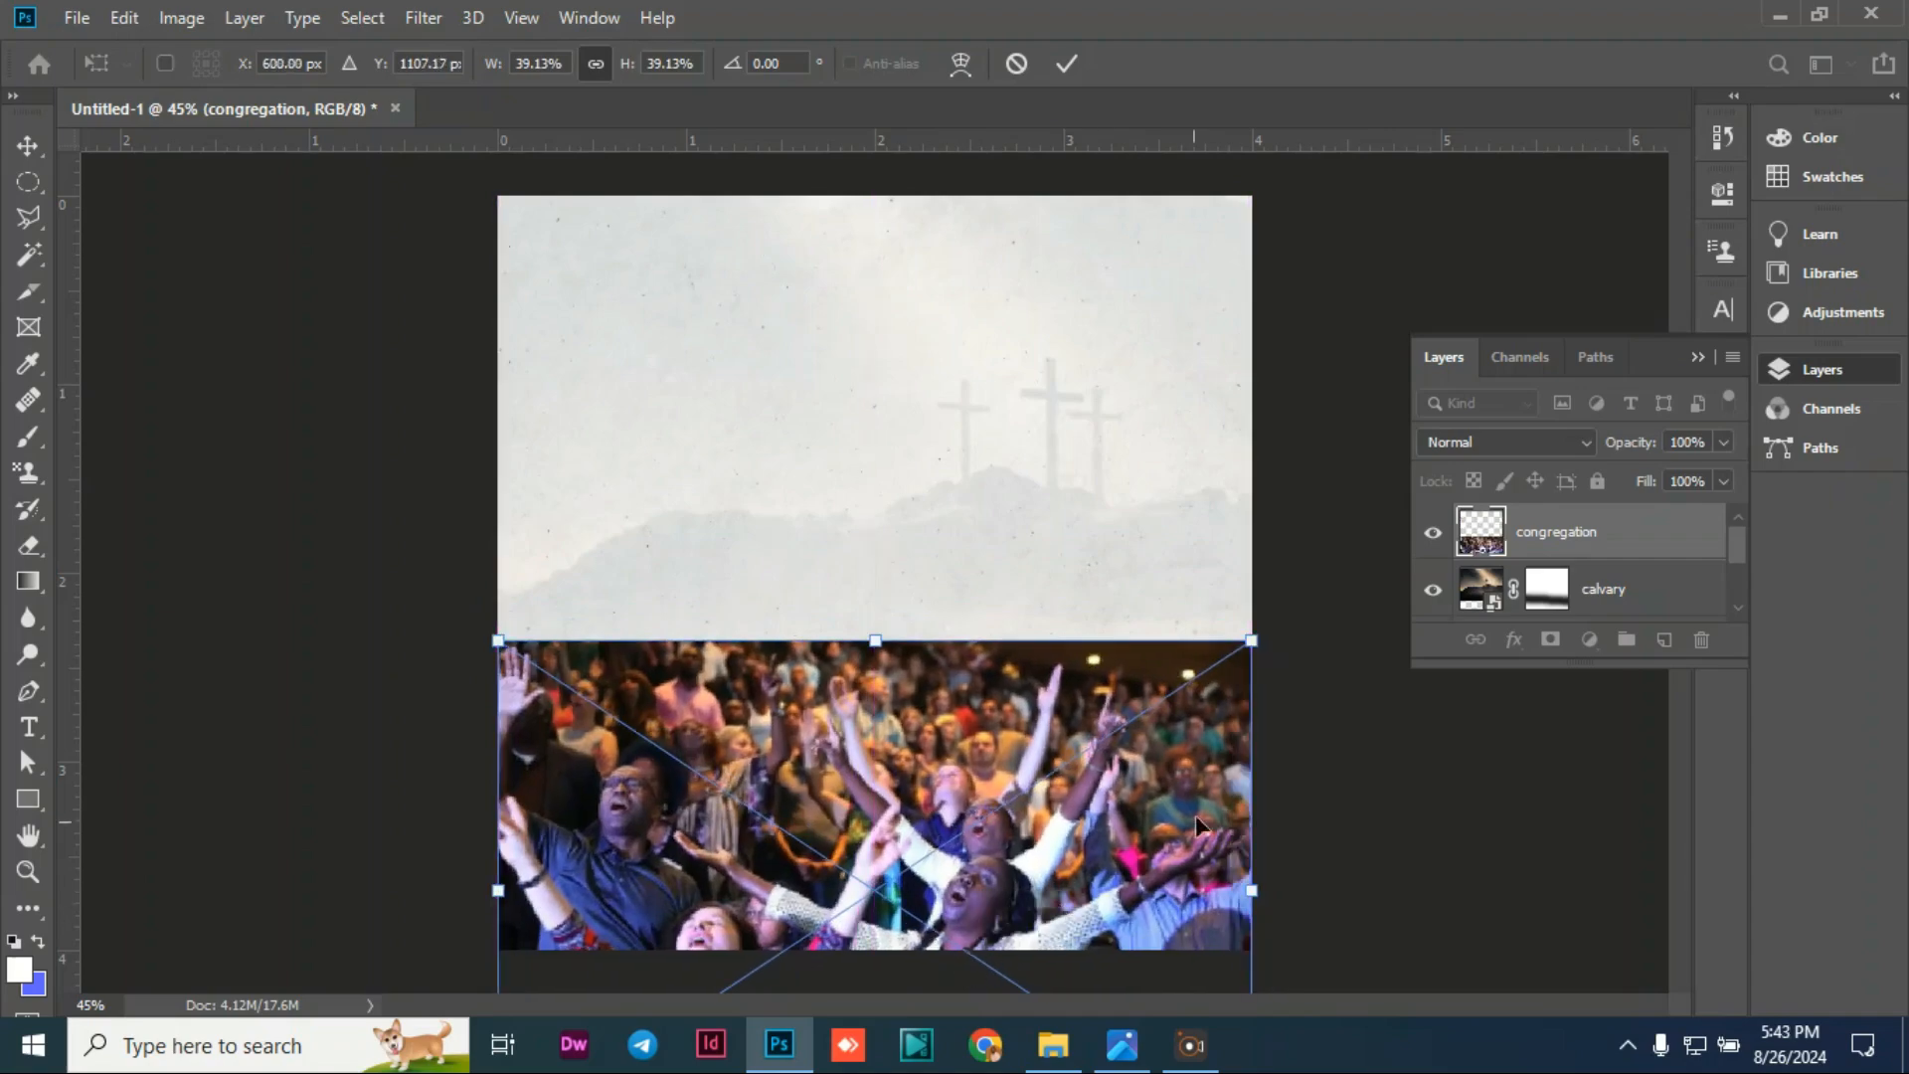
pyautogui.moveTo(1255, 635); pyautogui.dragTo(1305, 612)
pyautogui.moveTo(1131, 782); pyautogui.dragTo(1080, 787)
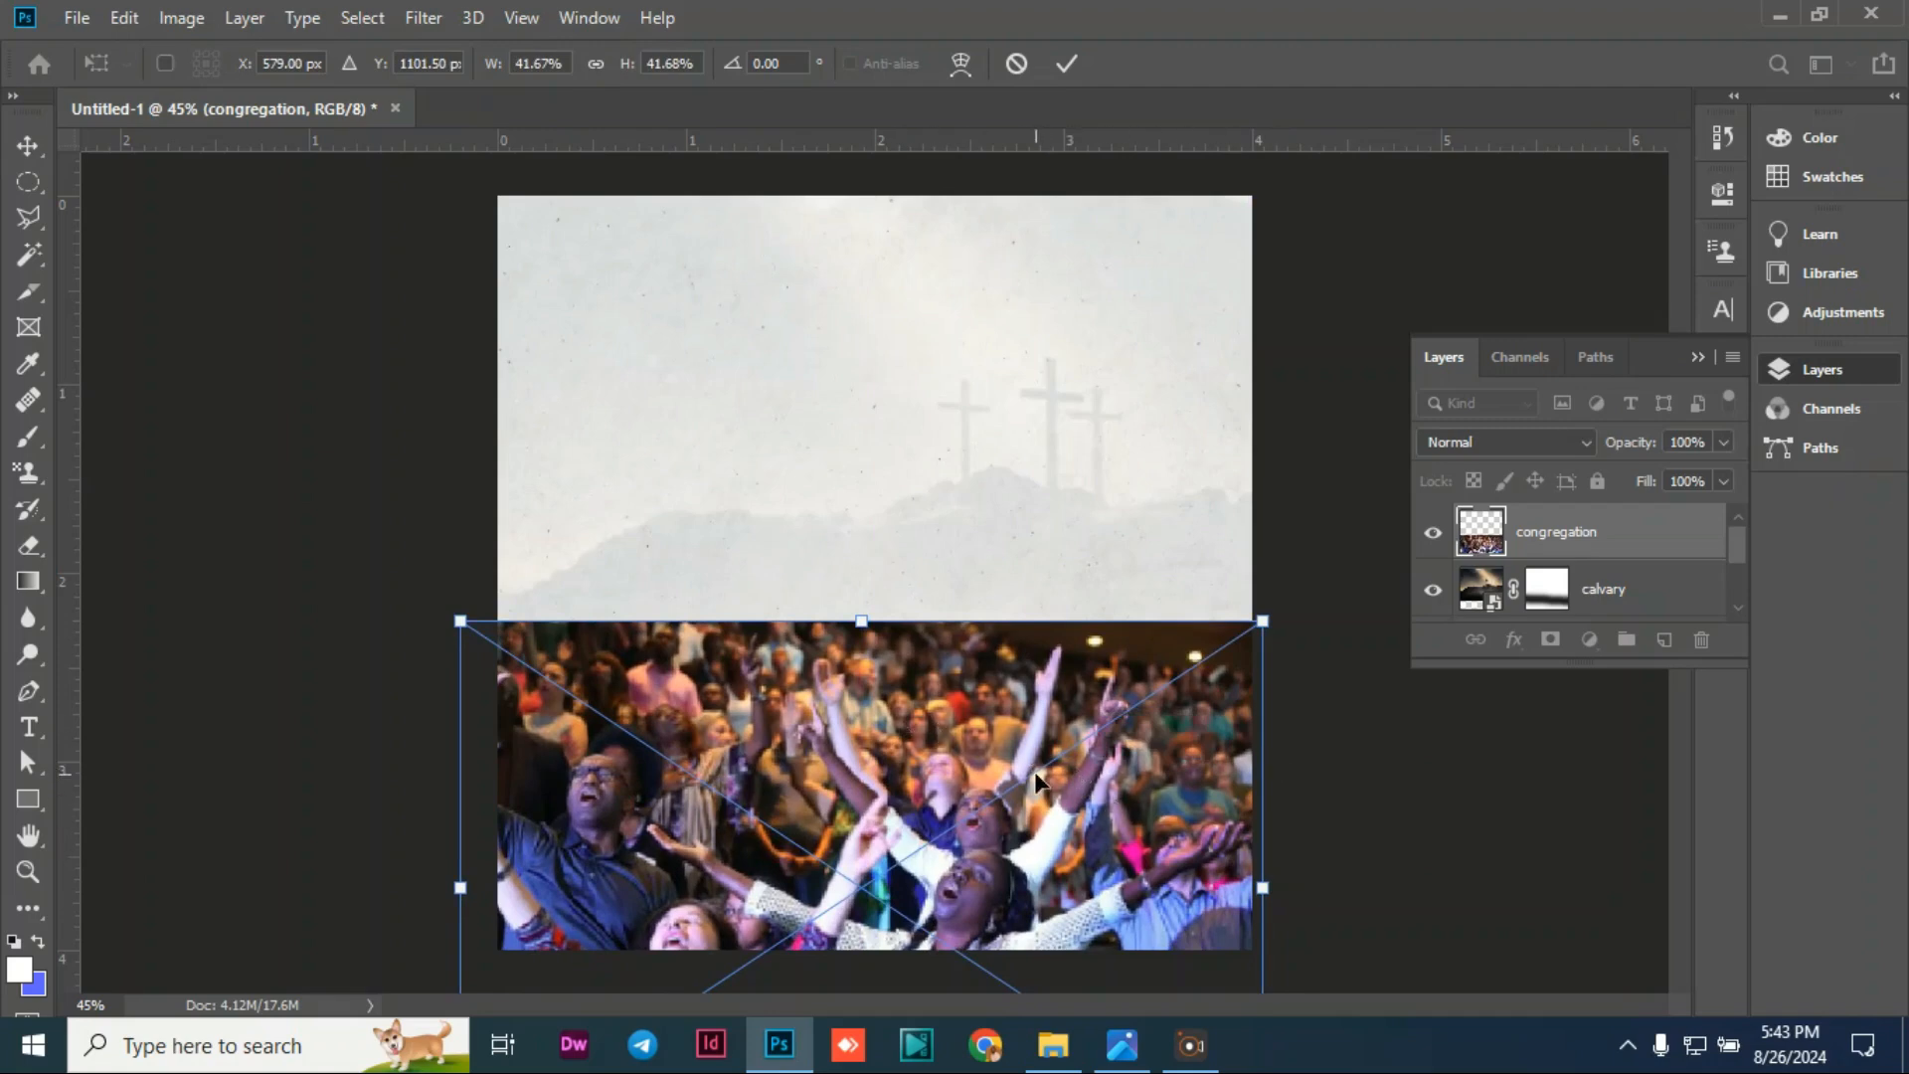
pyautogui.click(24, 147)
# Step: Set the congregation layer to 10% opacity and add a white layer mask to it
pyautogui.moveTo(1629, 454); pyautogui.dragTo(1538, 497)
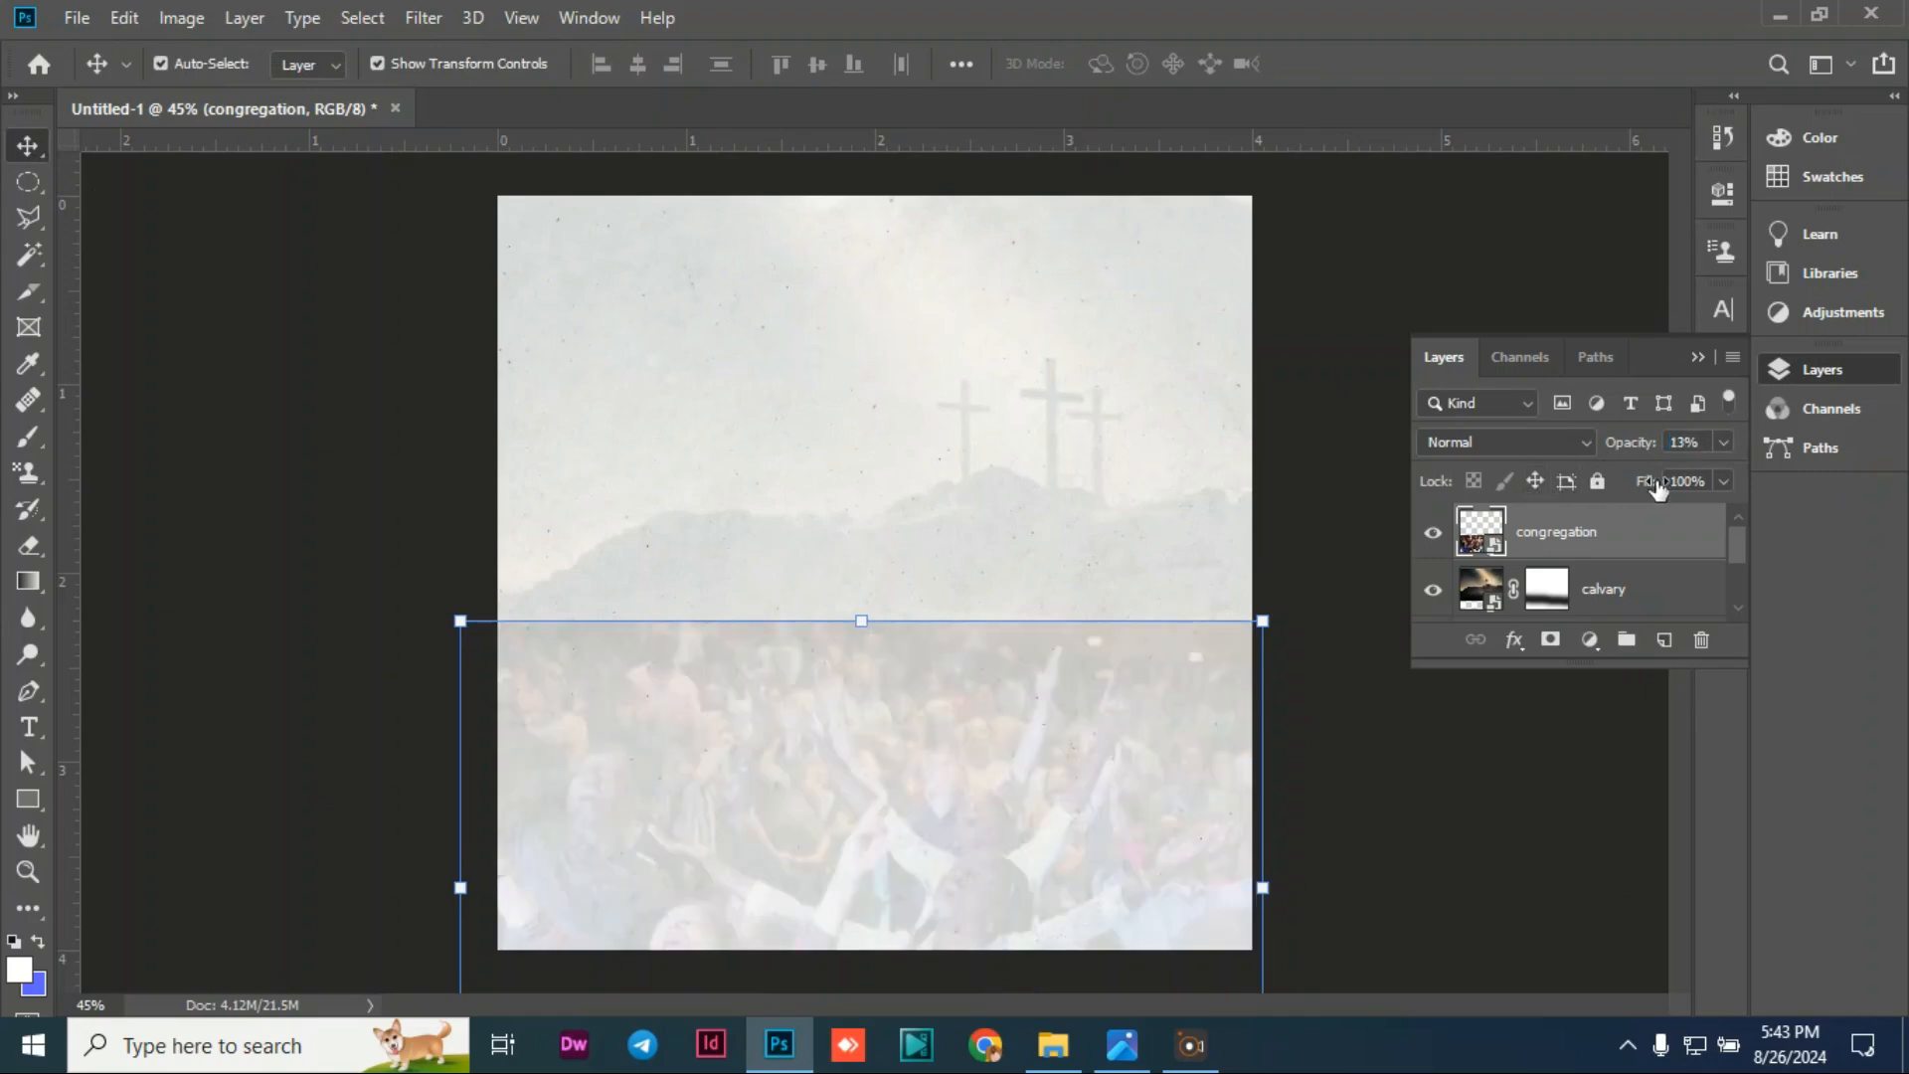
pyautogui.moveTo(1632, 448); pyautogui.dragTo(1638, 449)
pyautogui.click(1549, 643)
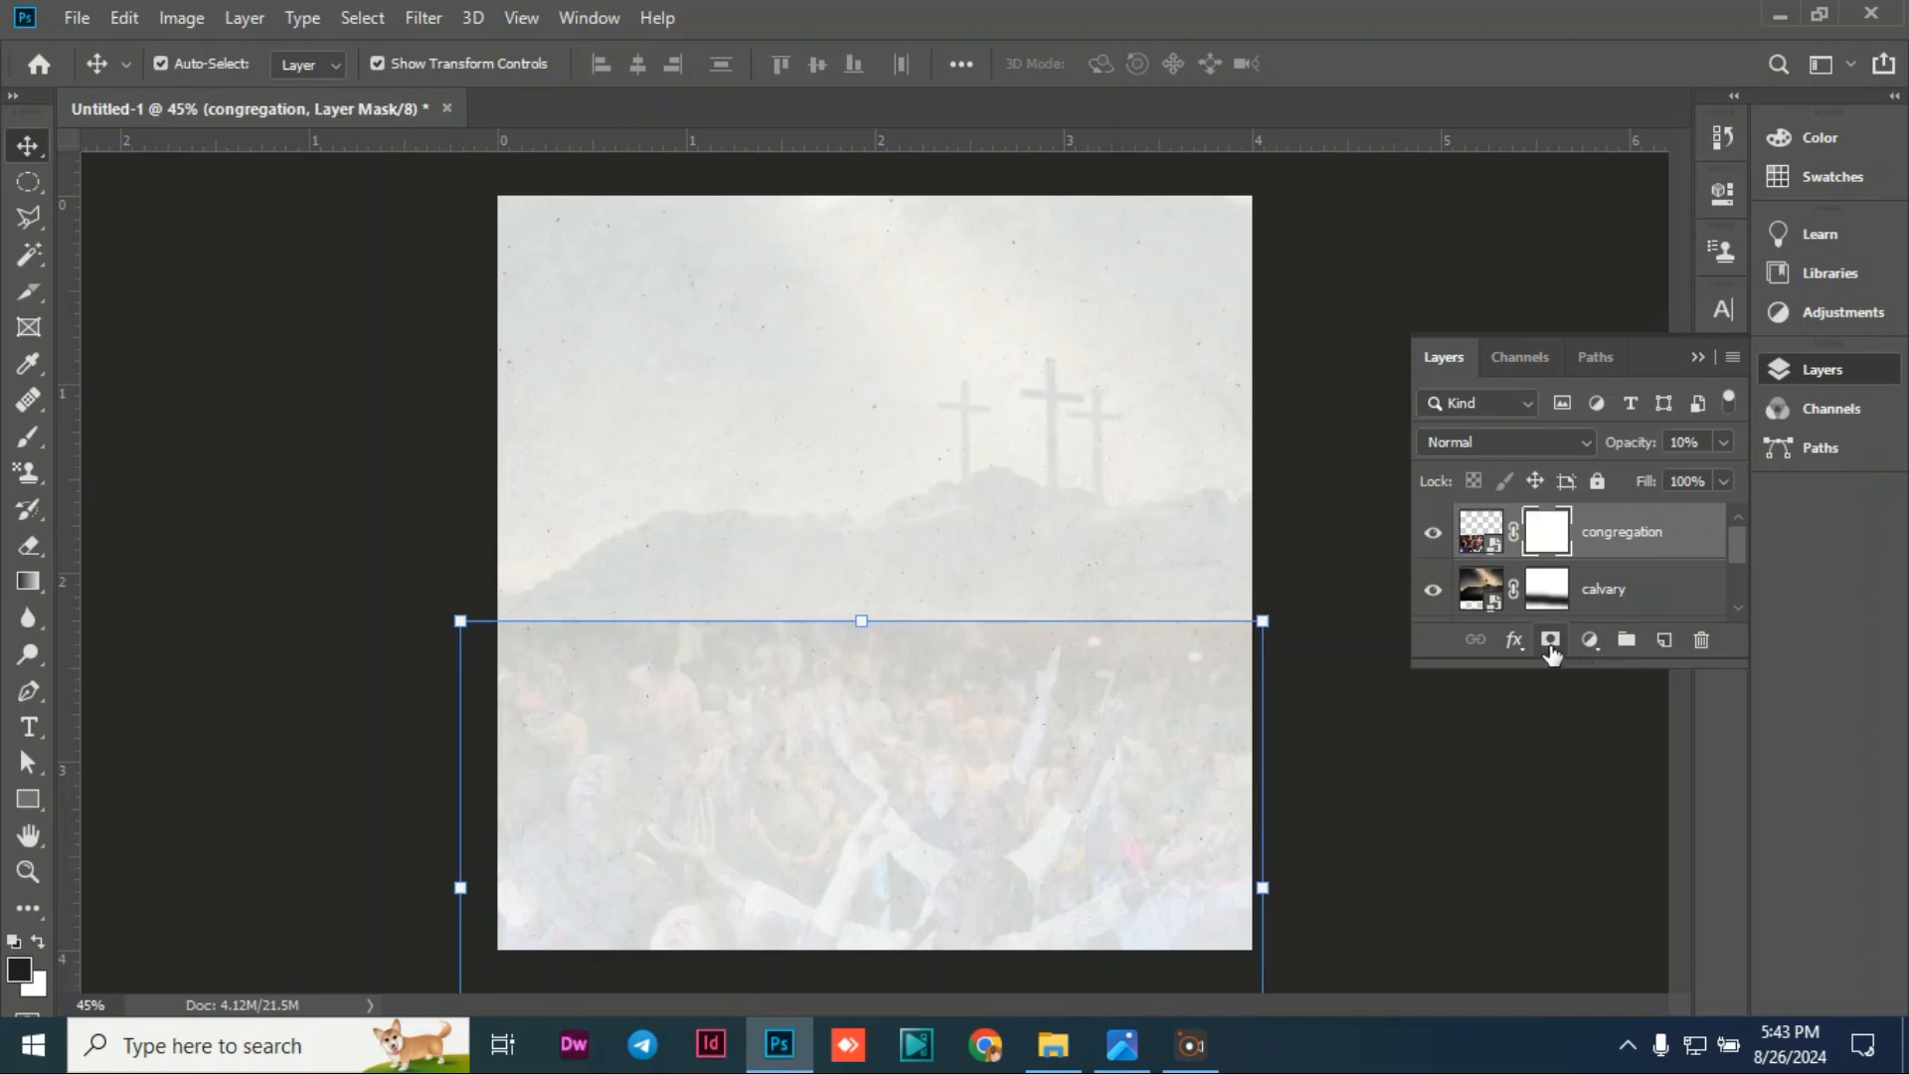
# Step: Paint black across the congregation mask's top seam so the crowd fades into the hillside
pyautogui.click(26, 440)
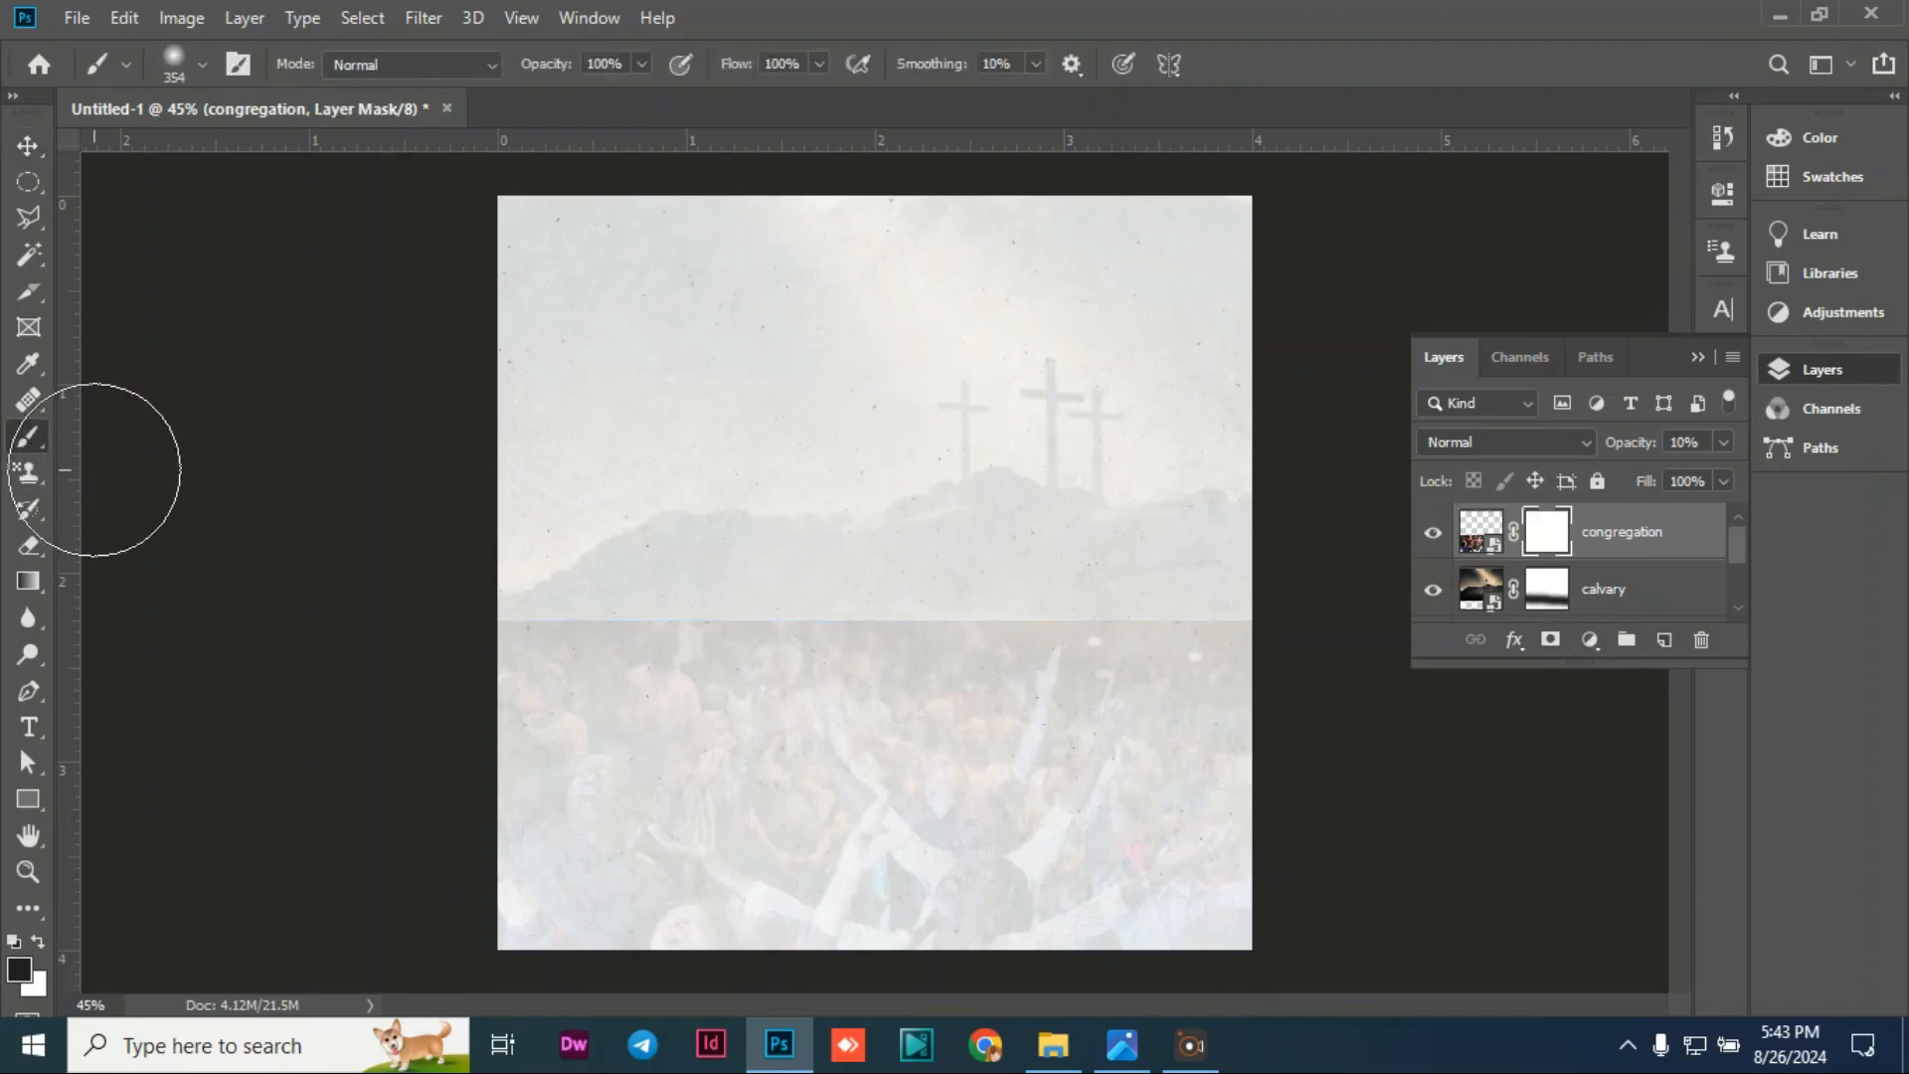
pyautogui.moveTo(425, 607)
pyautogui.mouseDown()
pyautogui.moveTo(1069, 628)
pyautogui.moveTo(1236, 605)
pyautogui.mouseUp()
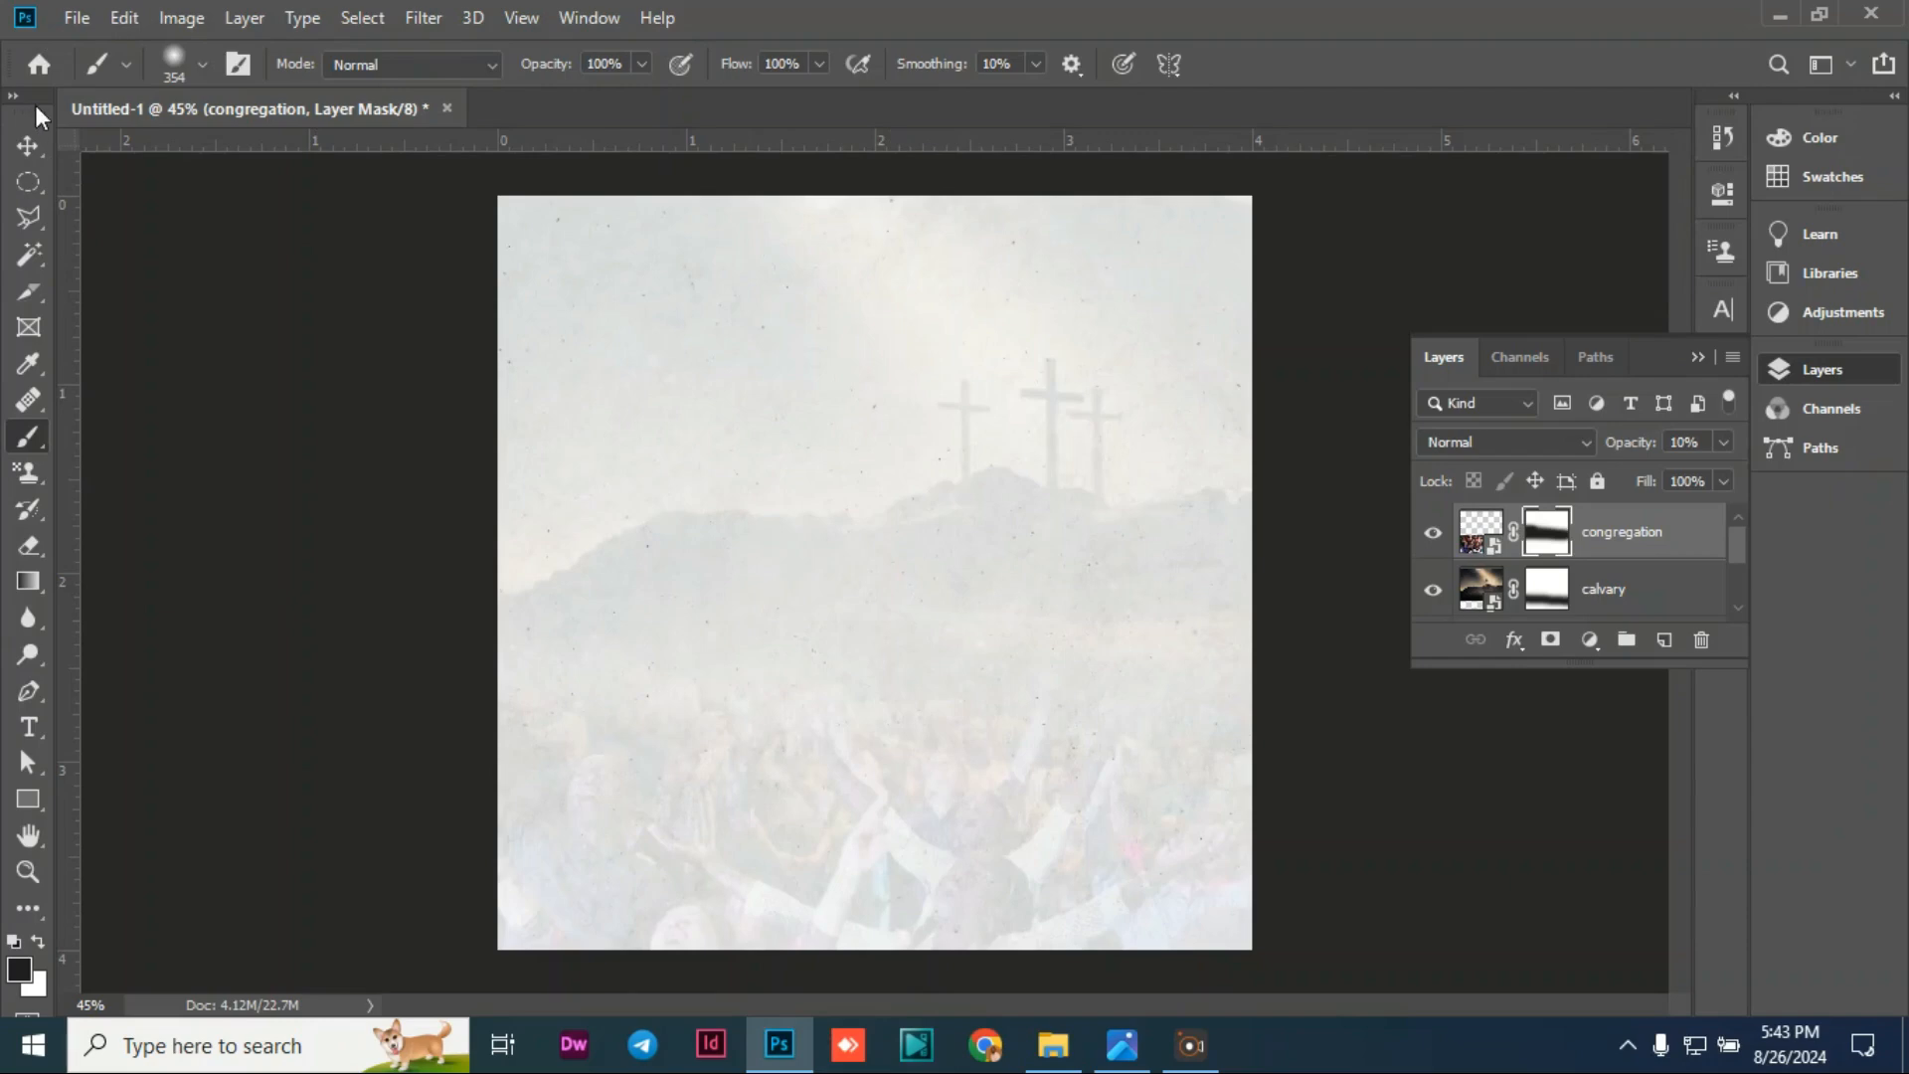
pyautogui.click(26, 145)
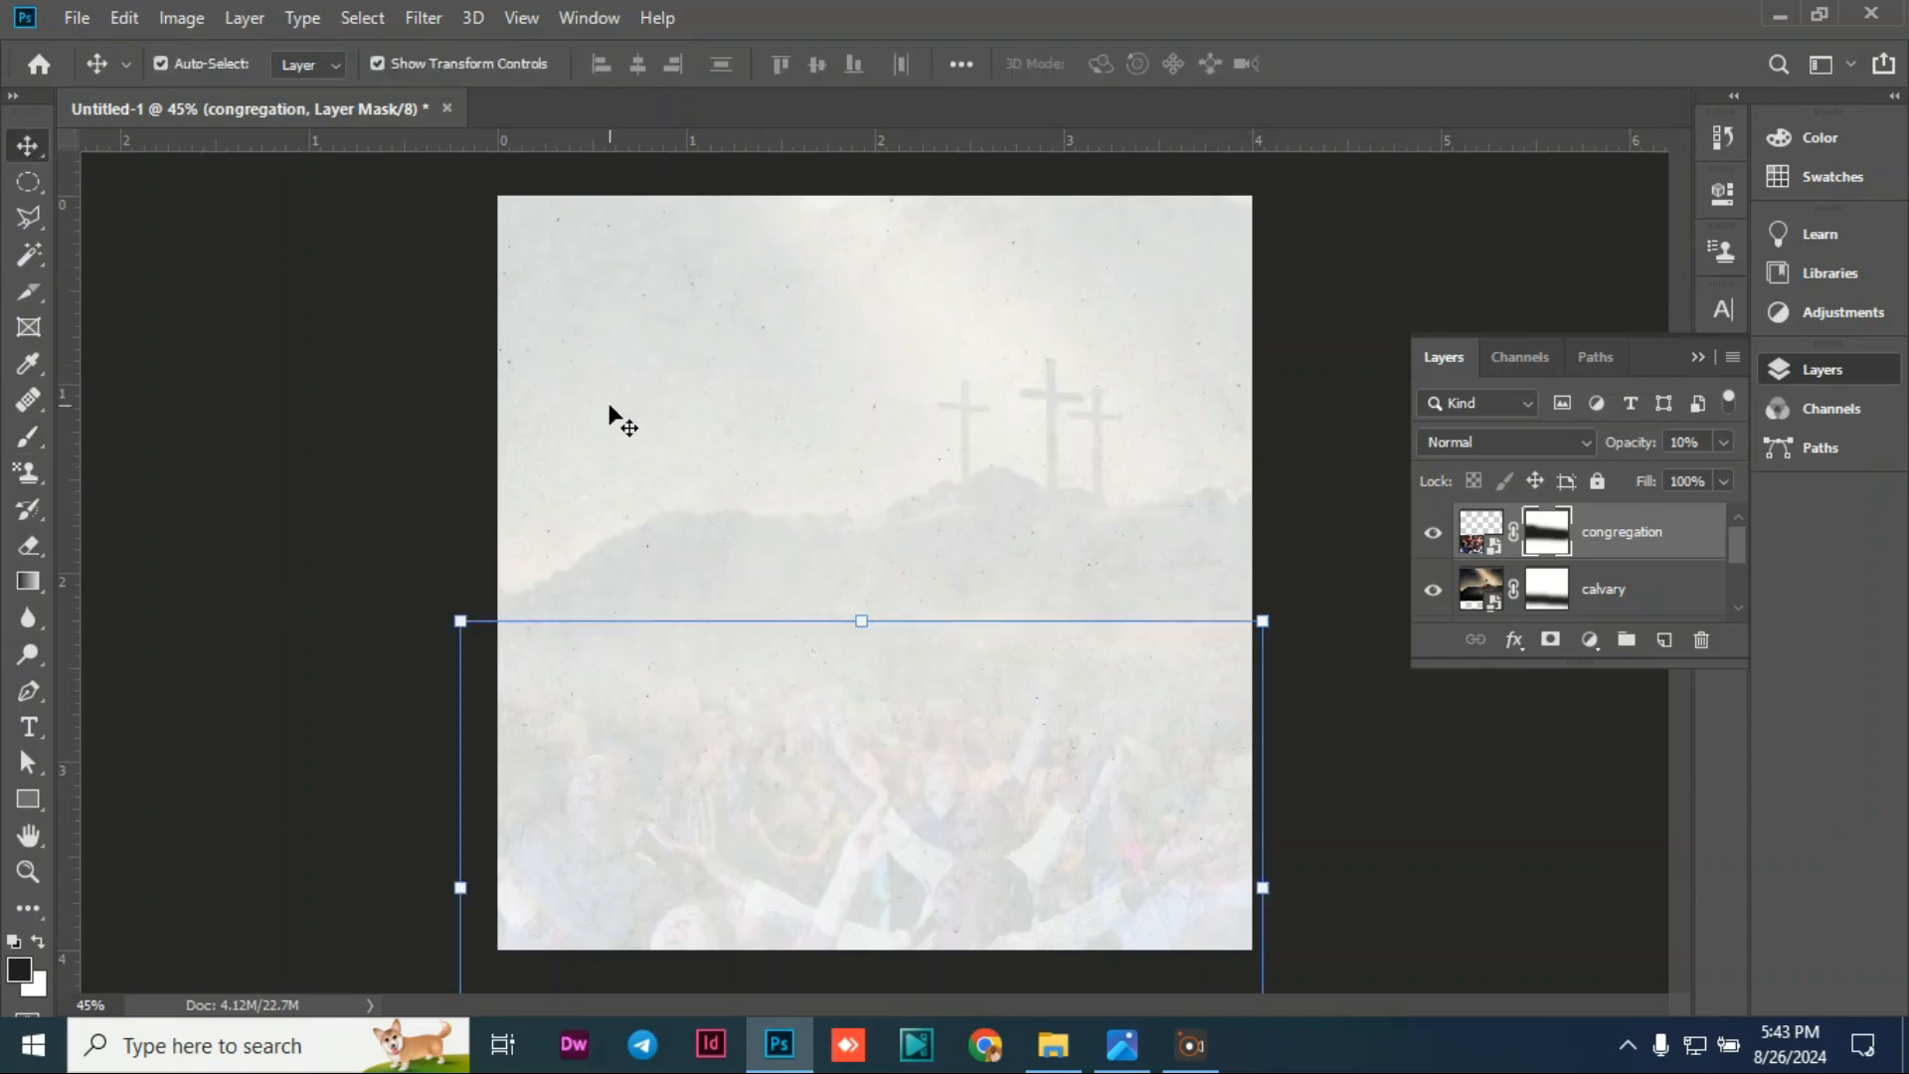
pyautogui.click(289, 432)
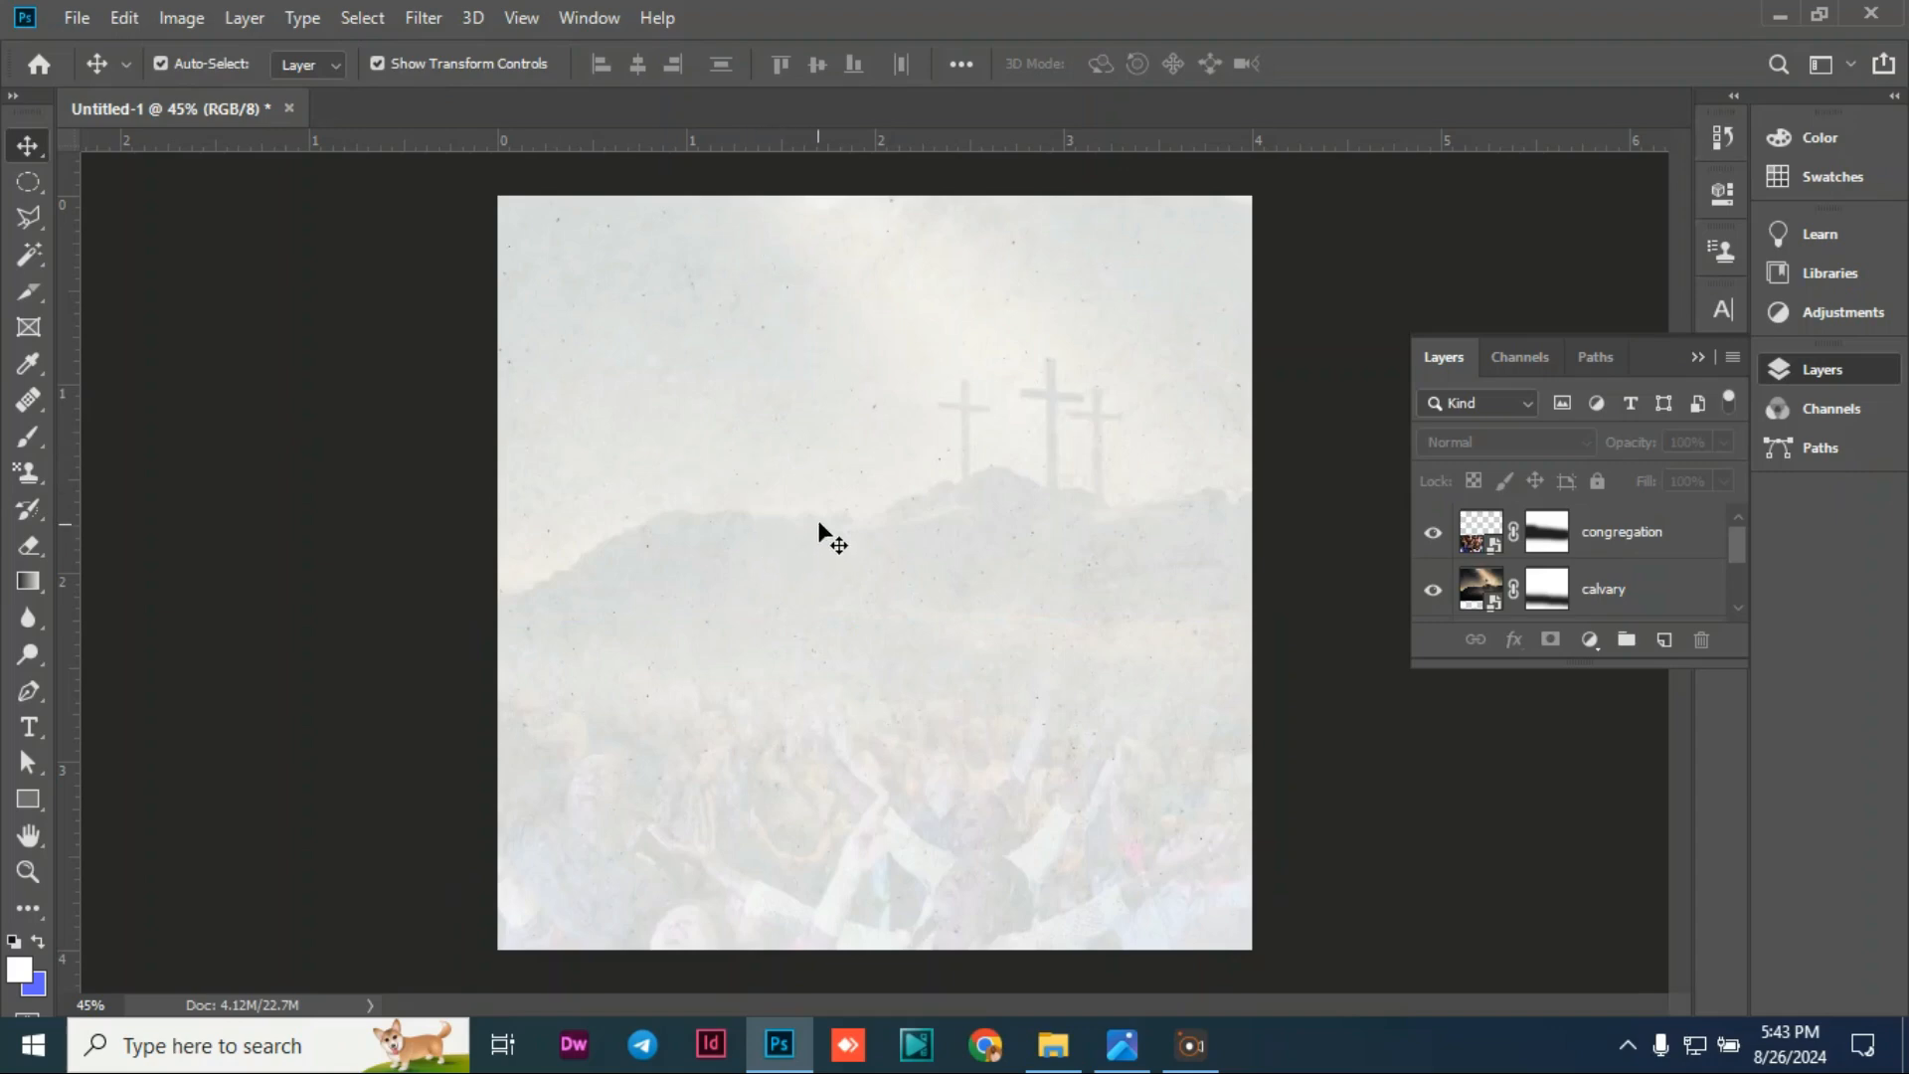
pyautogui.click(78, 18)
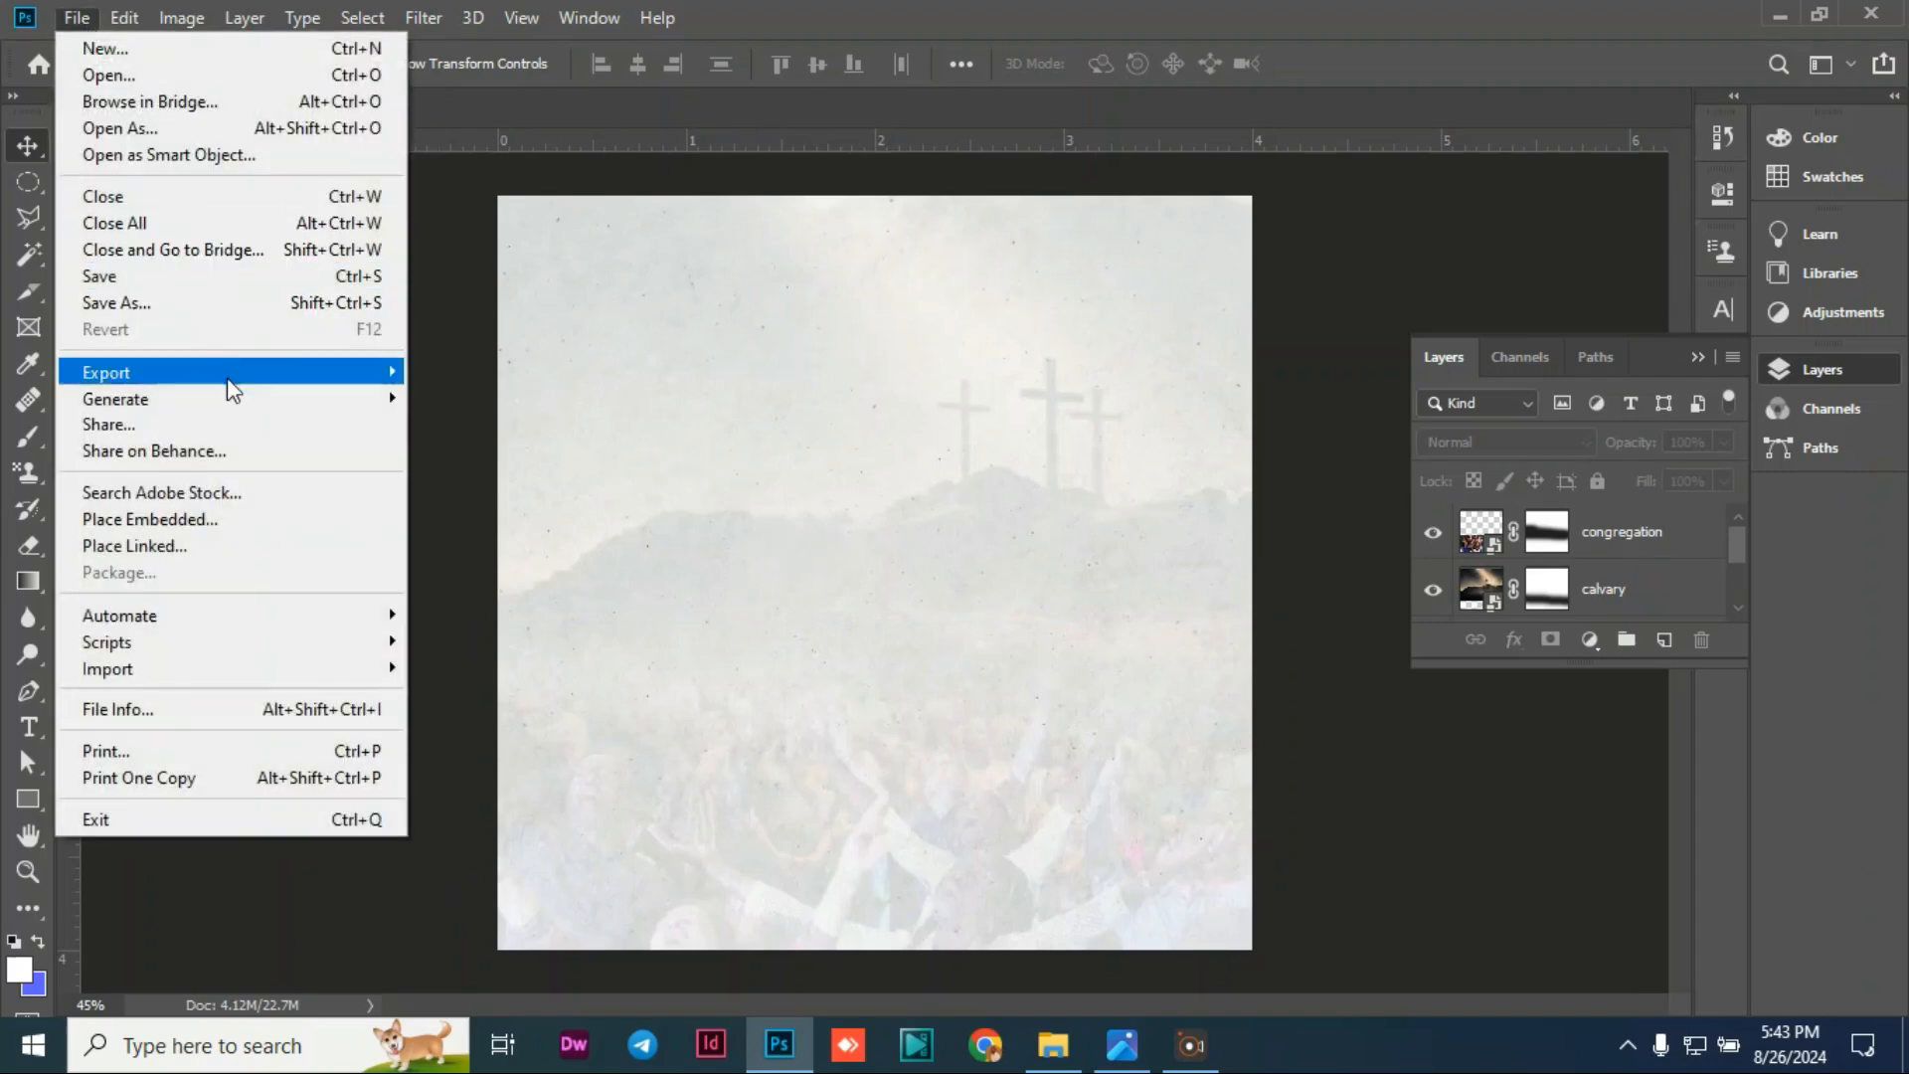
# Step: Embed the images (1) photo, then resize it and position it near the top of the flyer
pyautogui.click(189, 519)
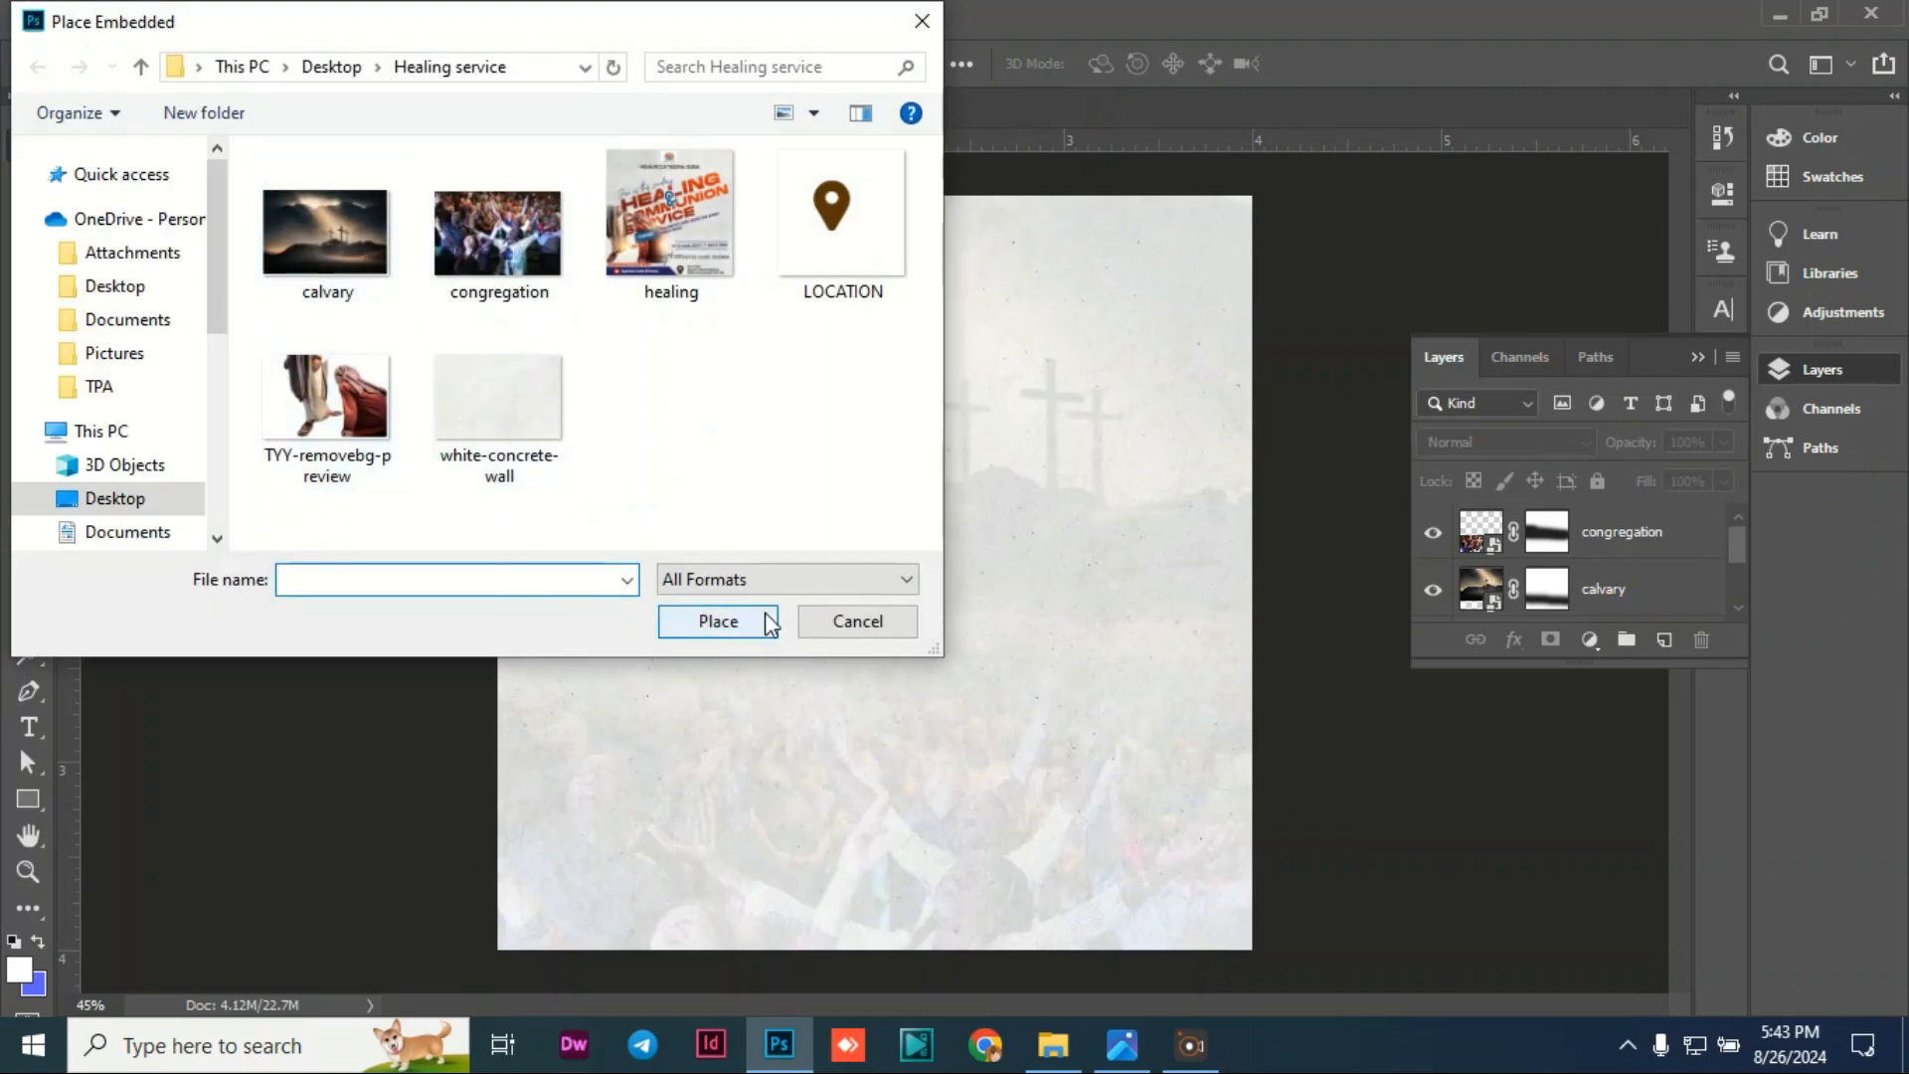
pyautogui.click(861, 627)
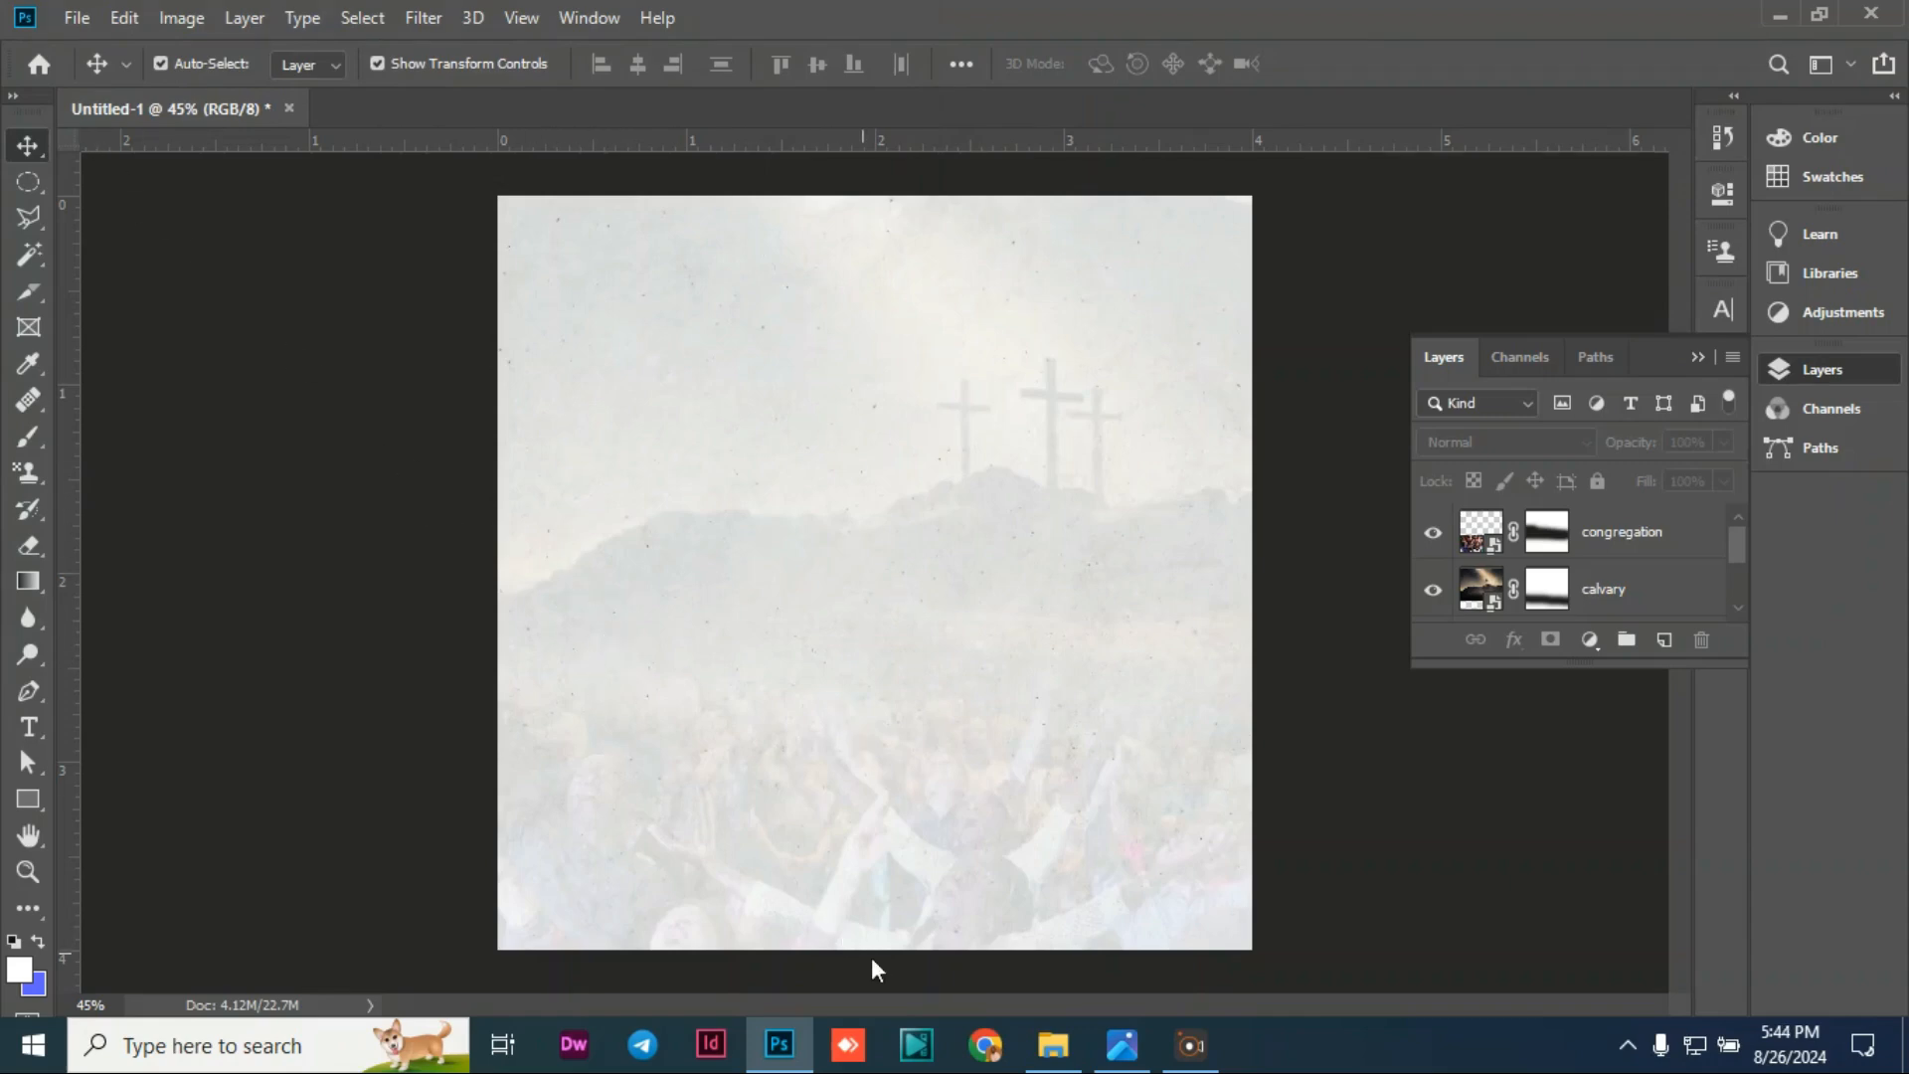
pyautogui.click(891, 975)
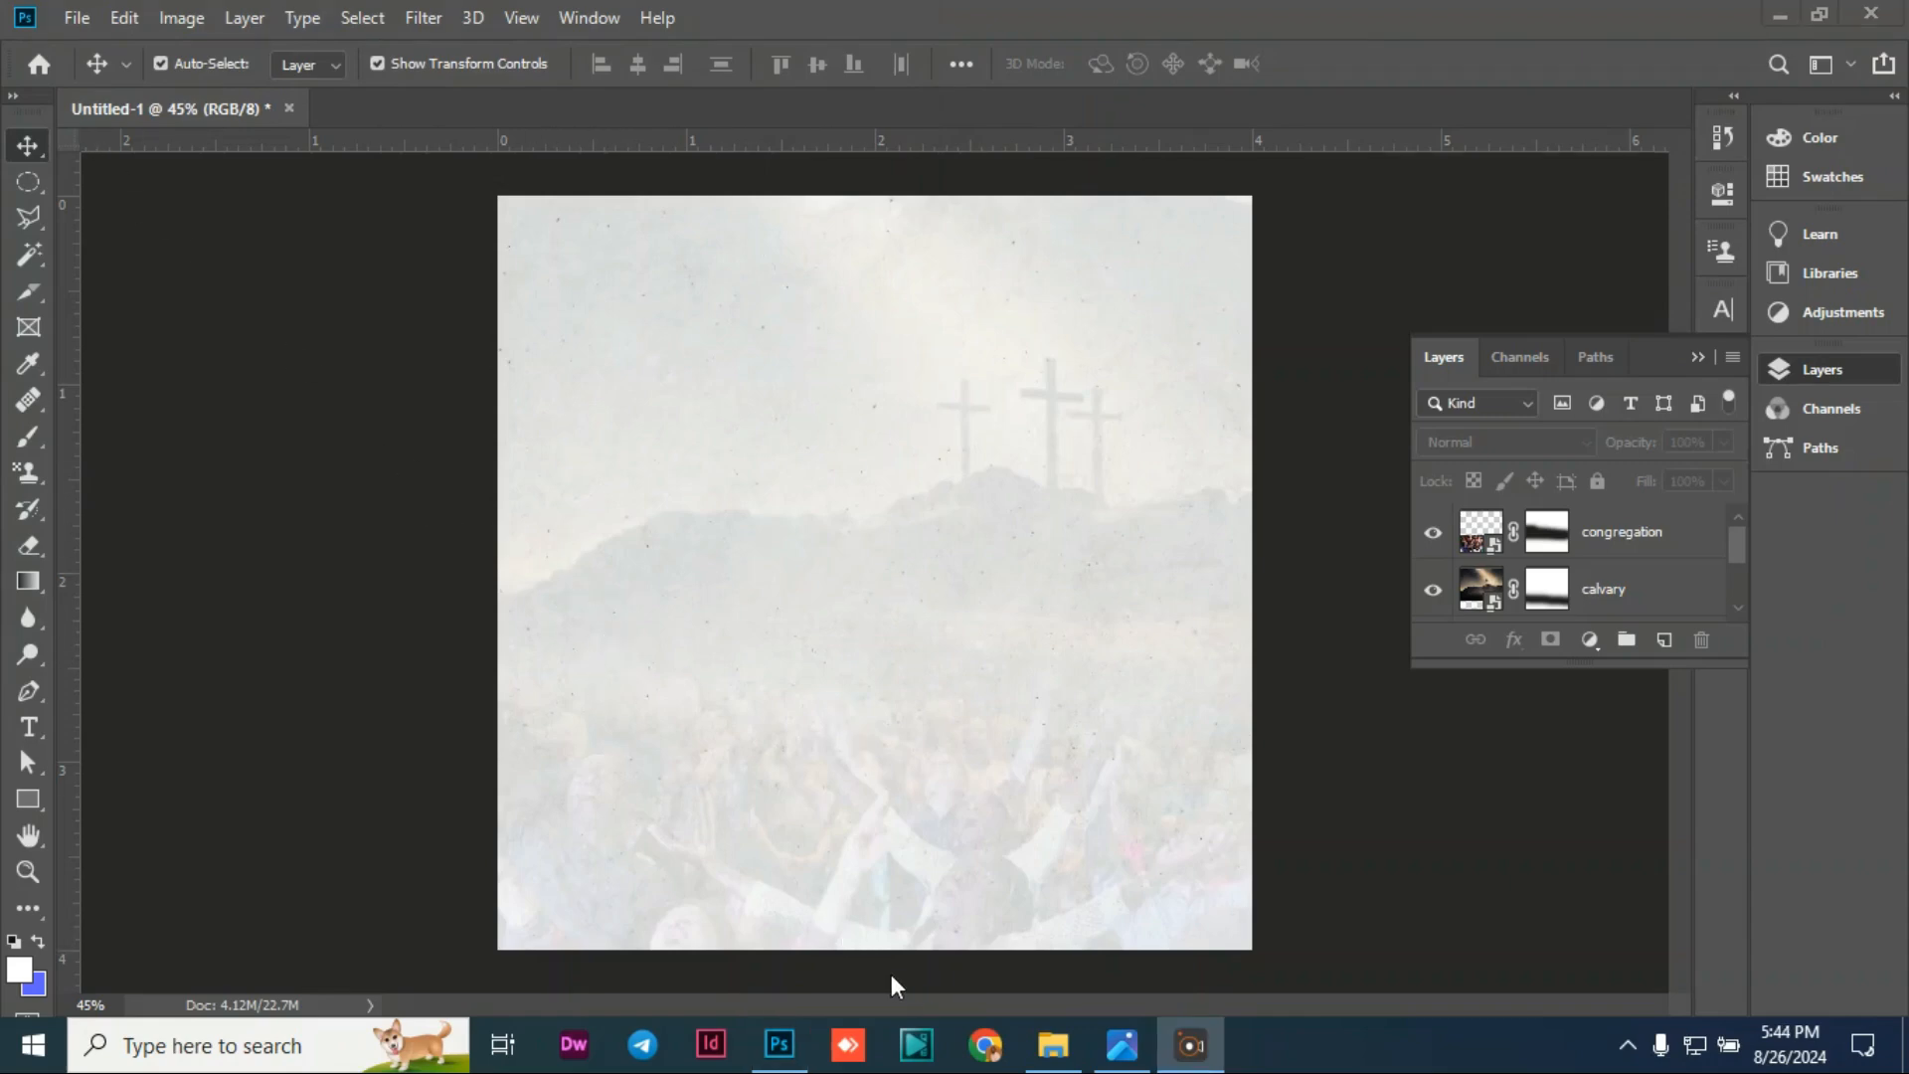
pyautogui.click(78, 20)
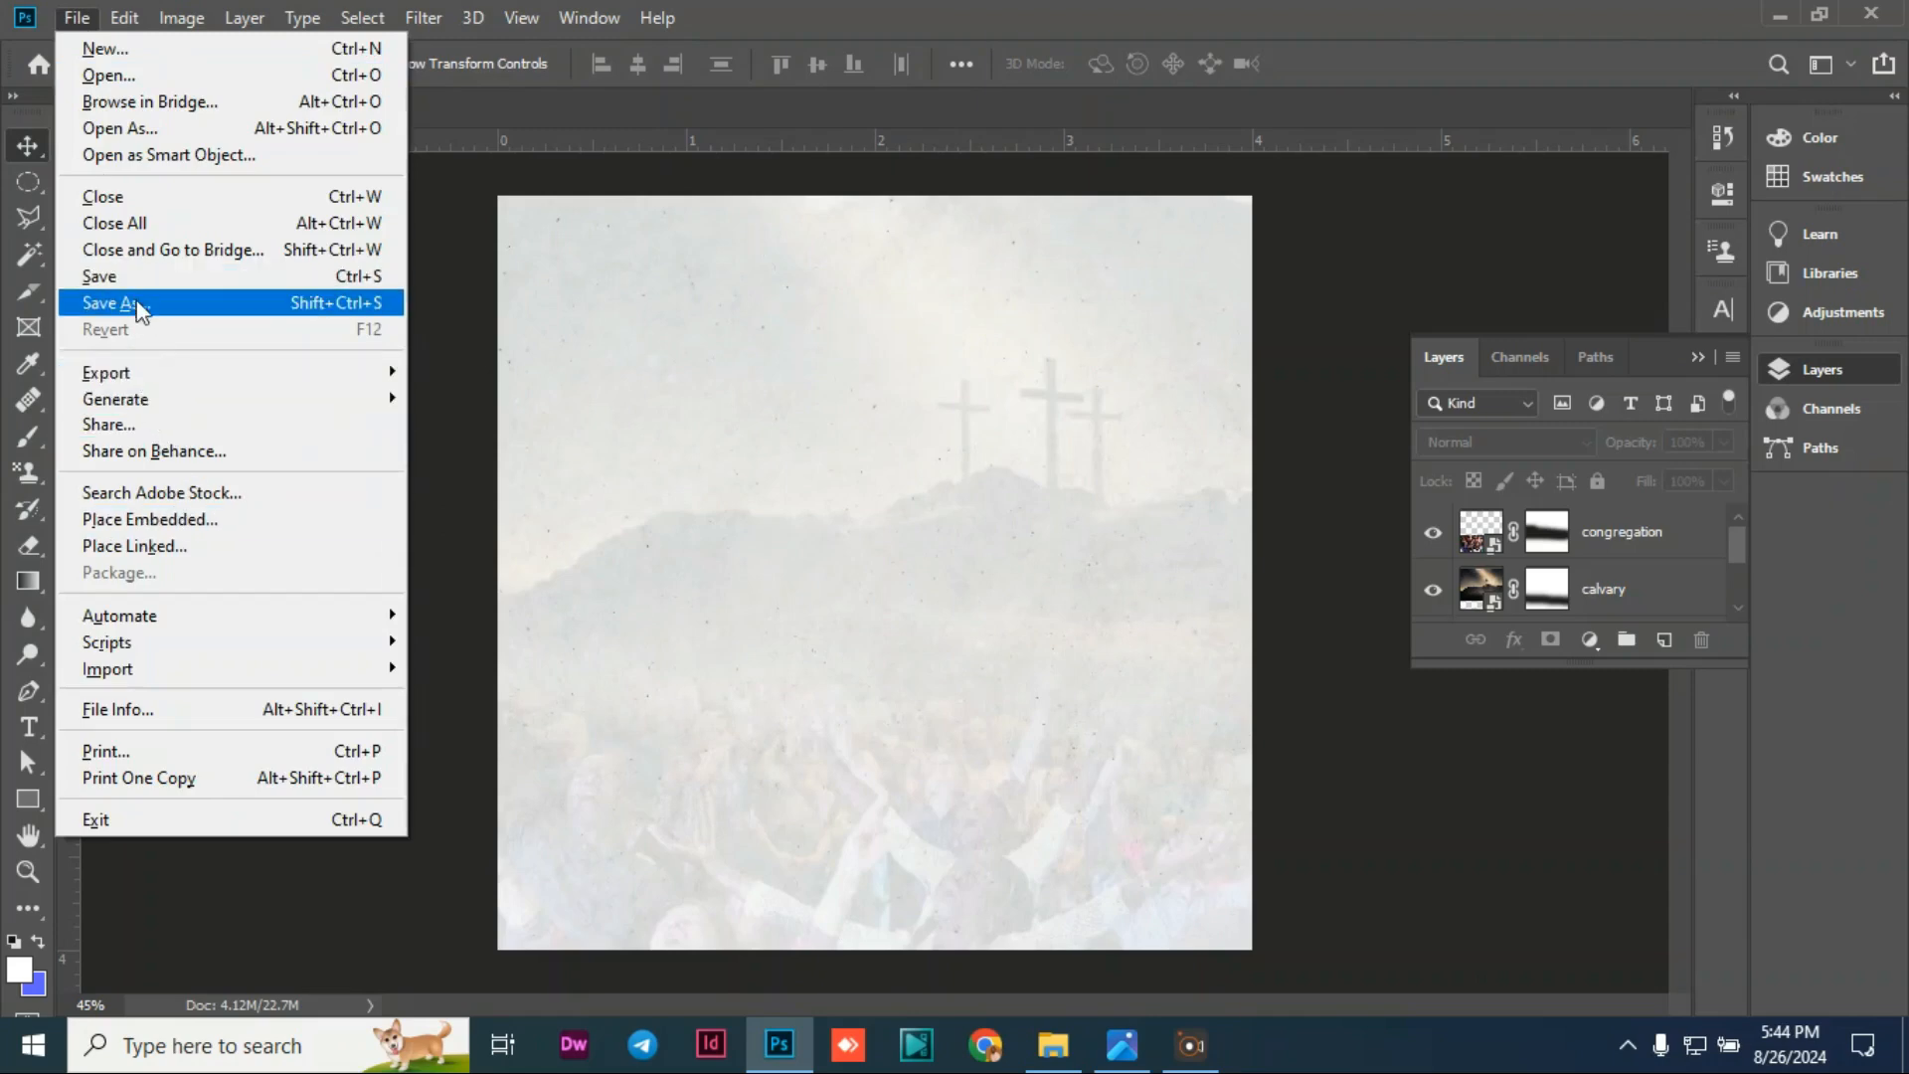
pyautogui.click(140, 519)
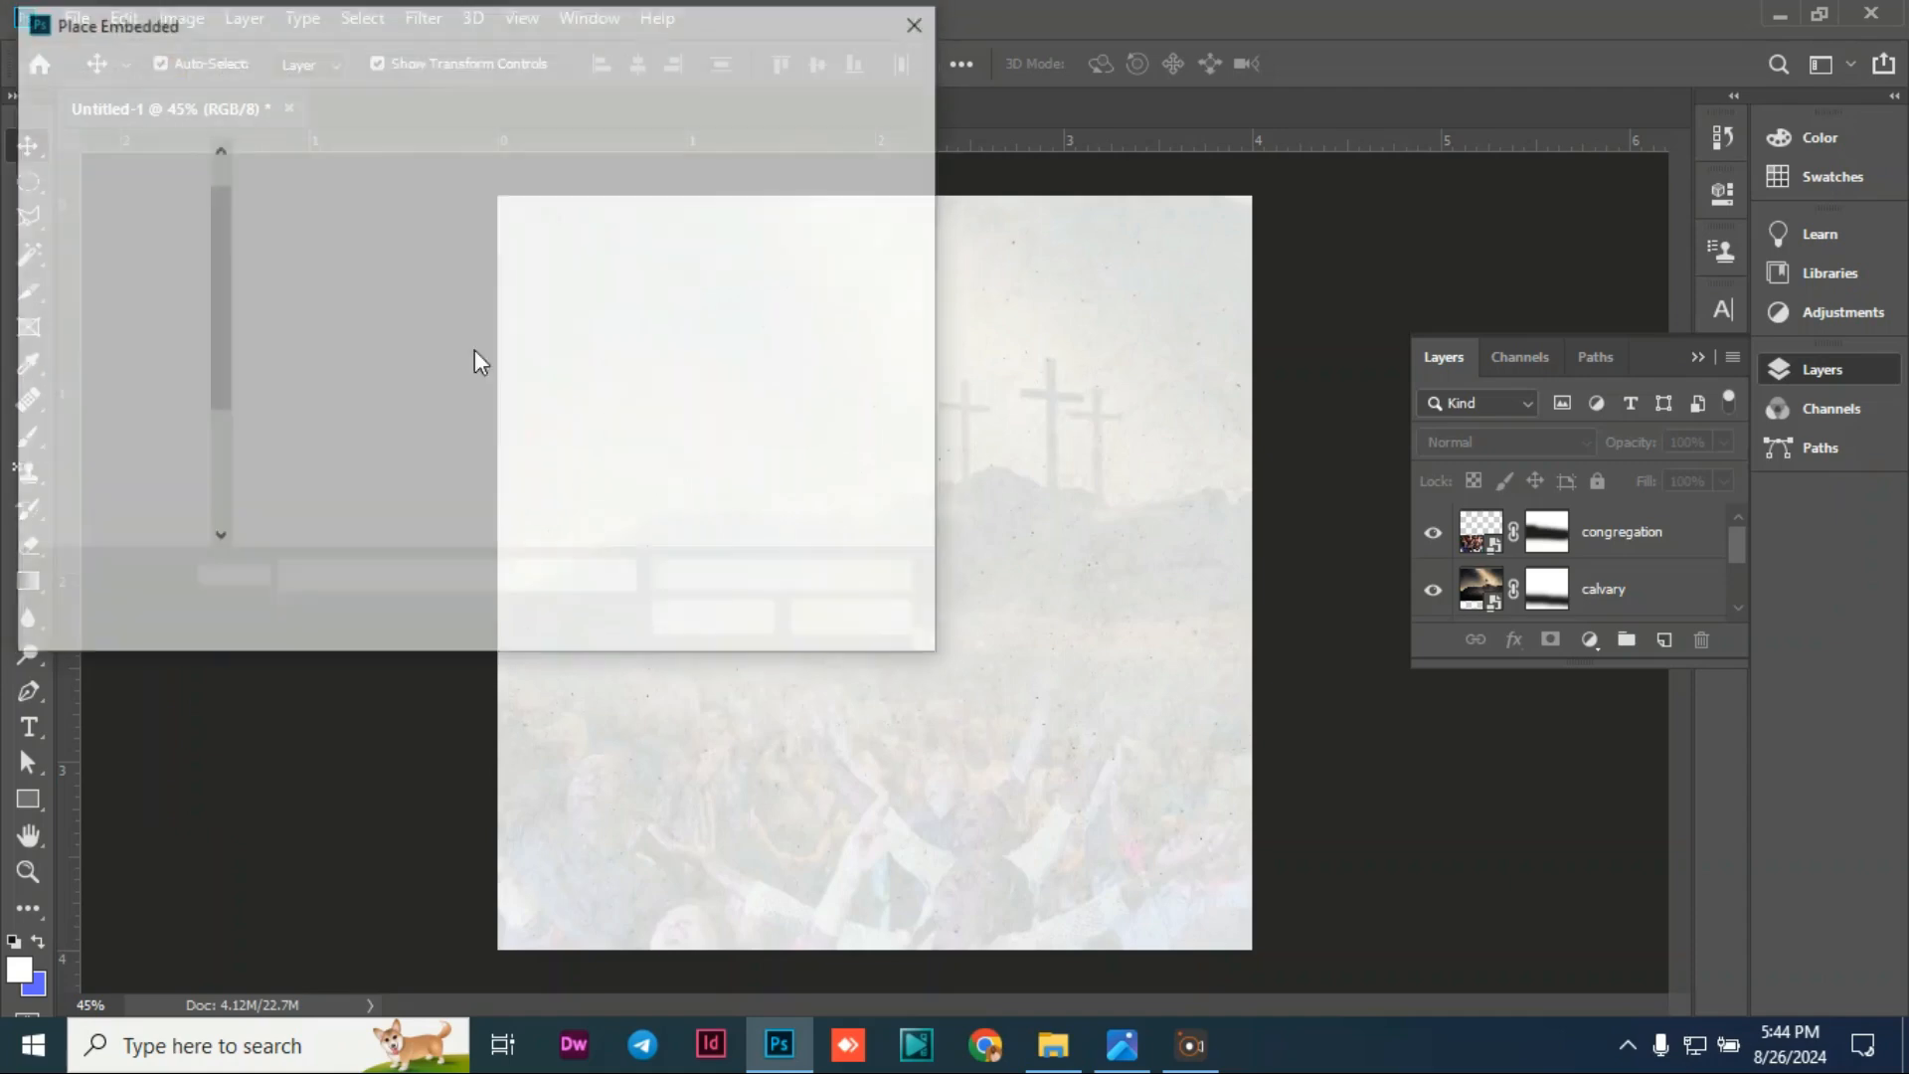
pyautogui.click(834, 212)
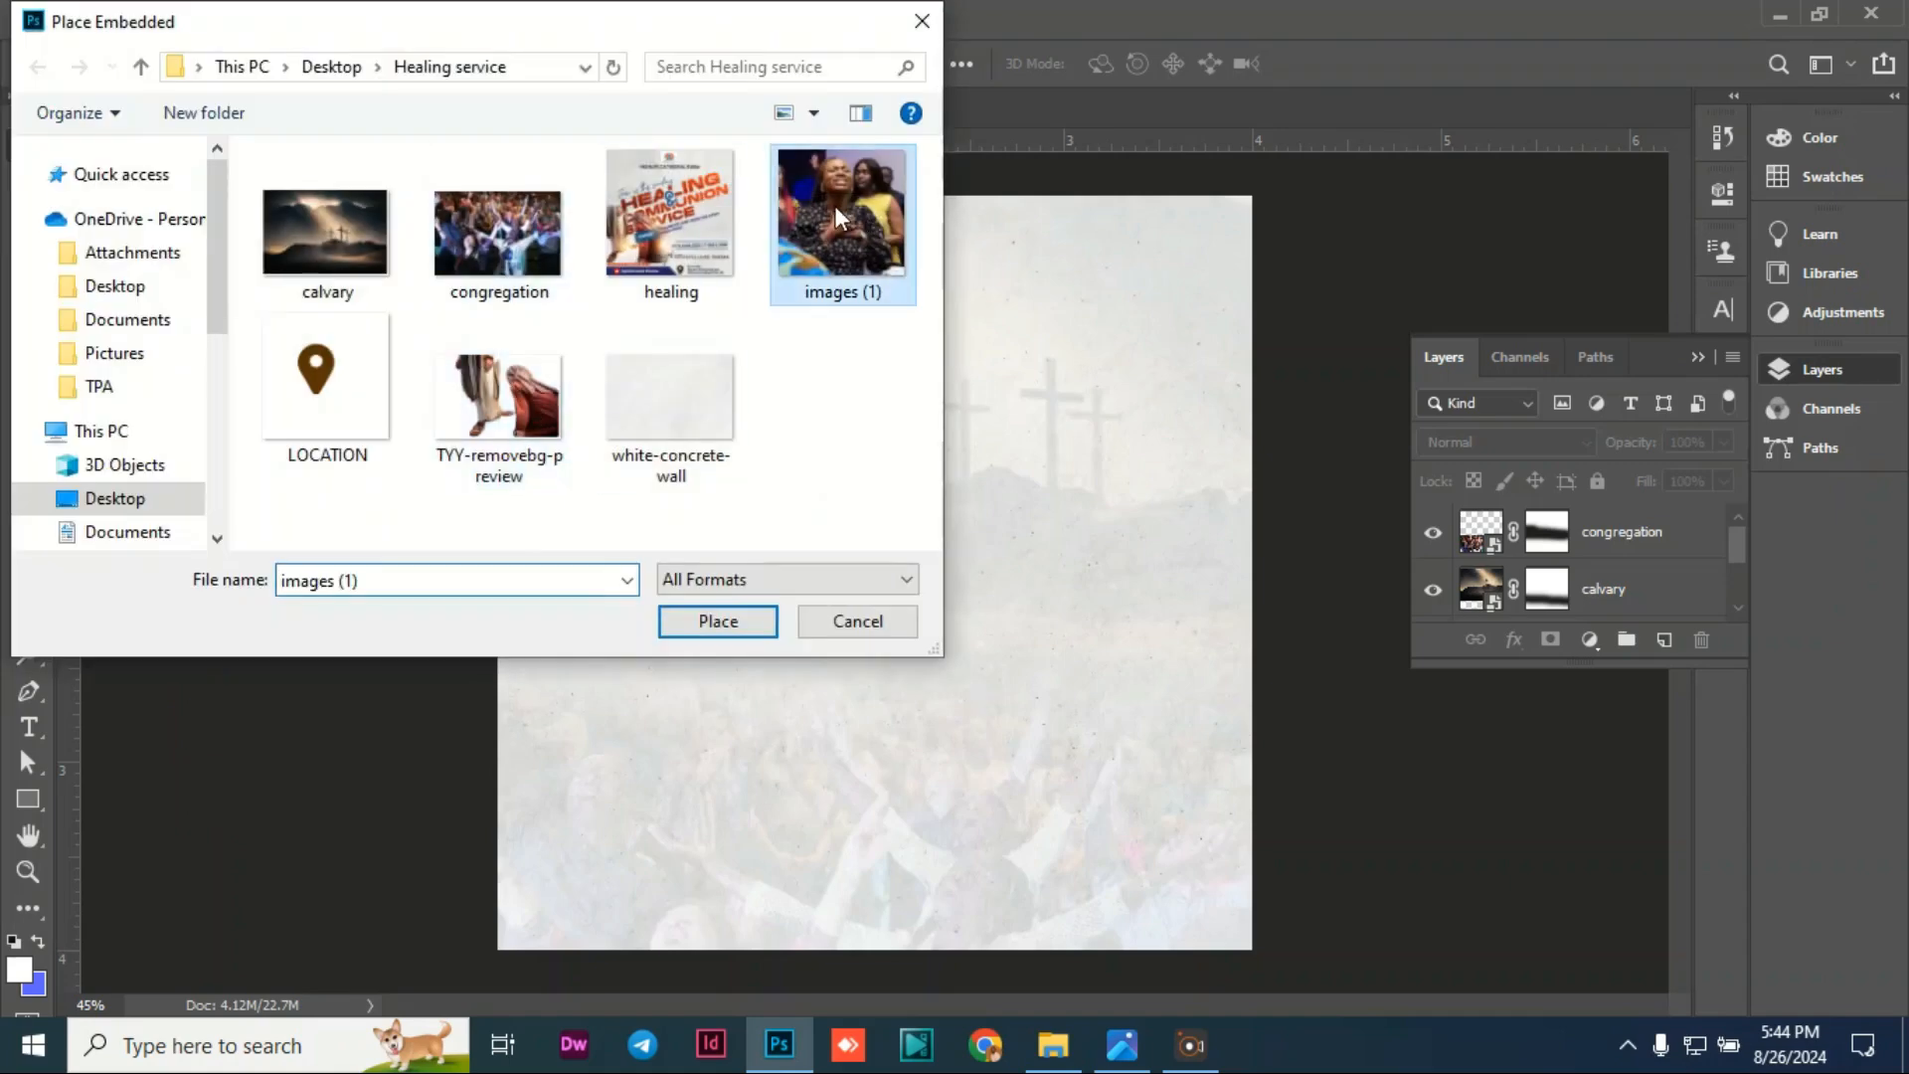
pyautogui.click(730, 627)
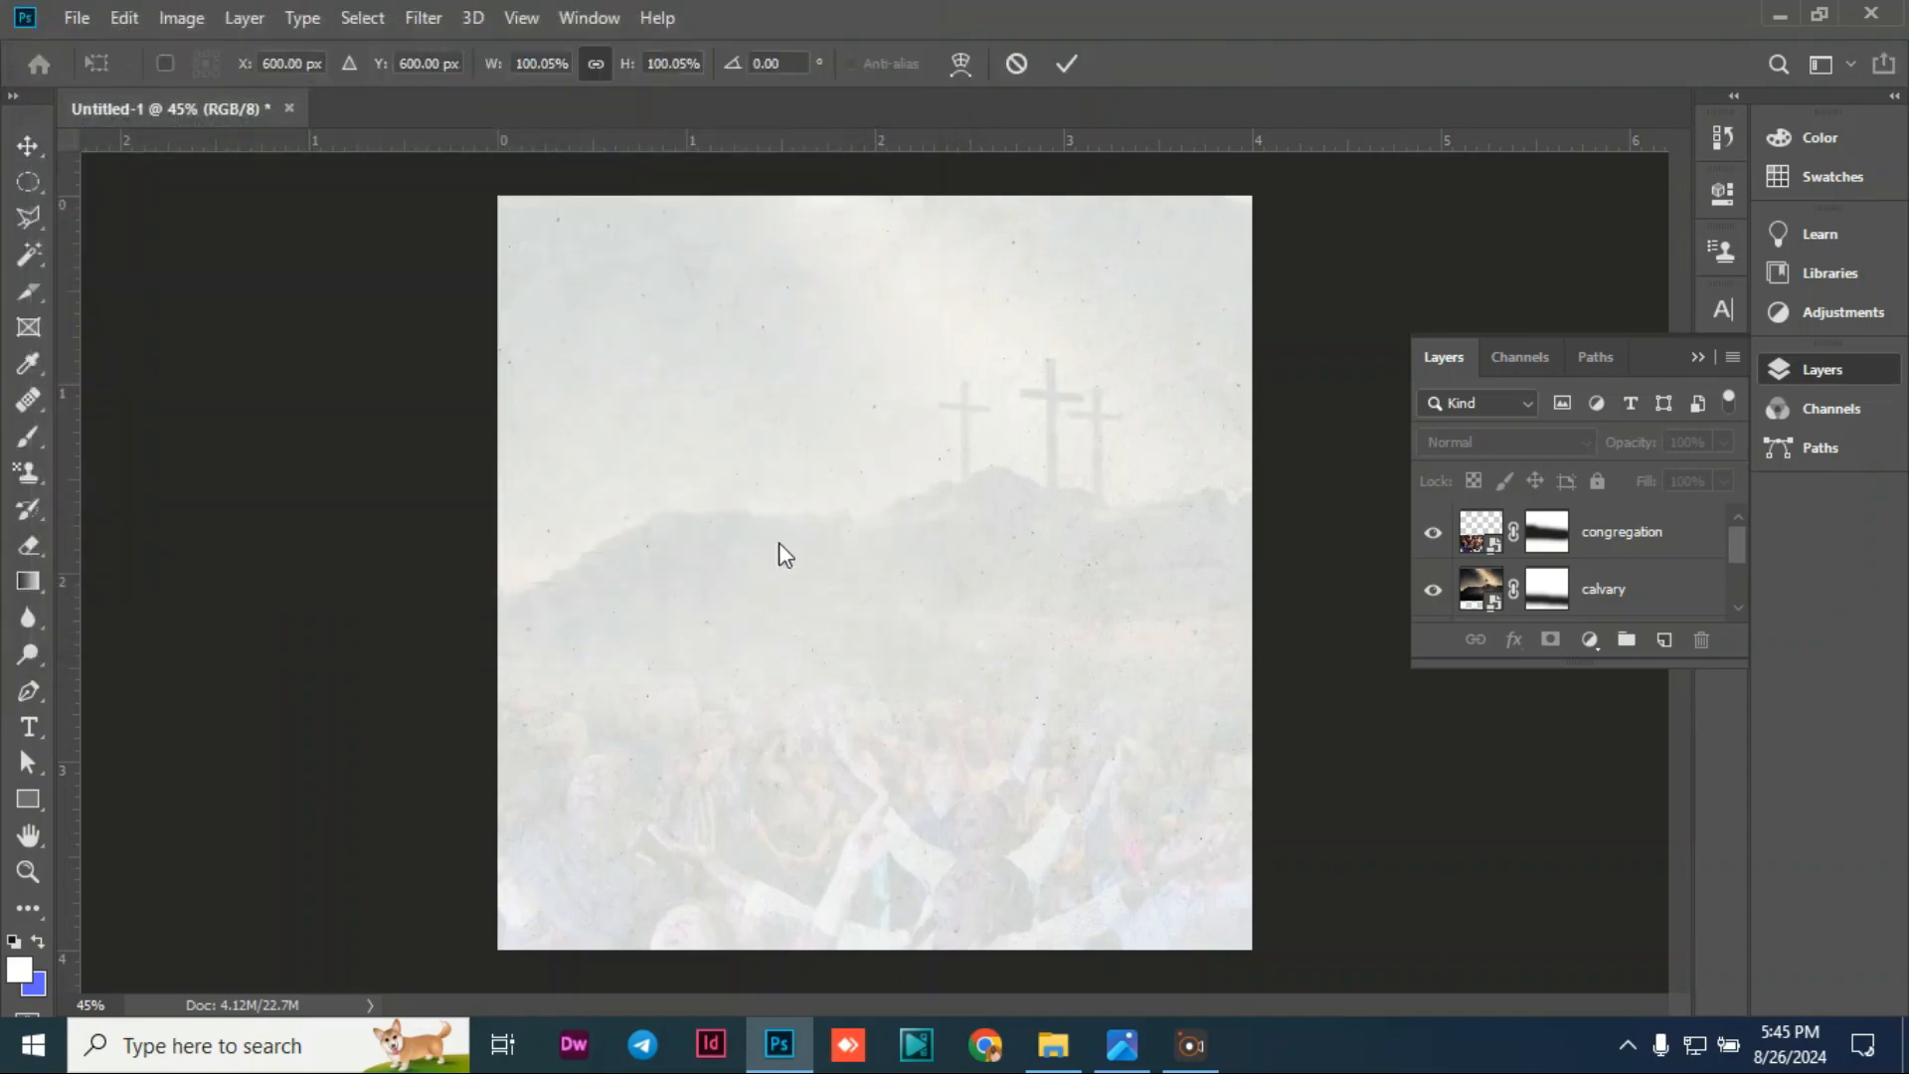
pyautogui.moveTo(887, 489); pyautogui.dragTo(692, 415)
pyautogui.moveTo(942, 764); pyautogui.dragTo(767, 494)
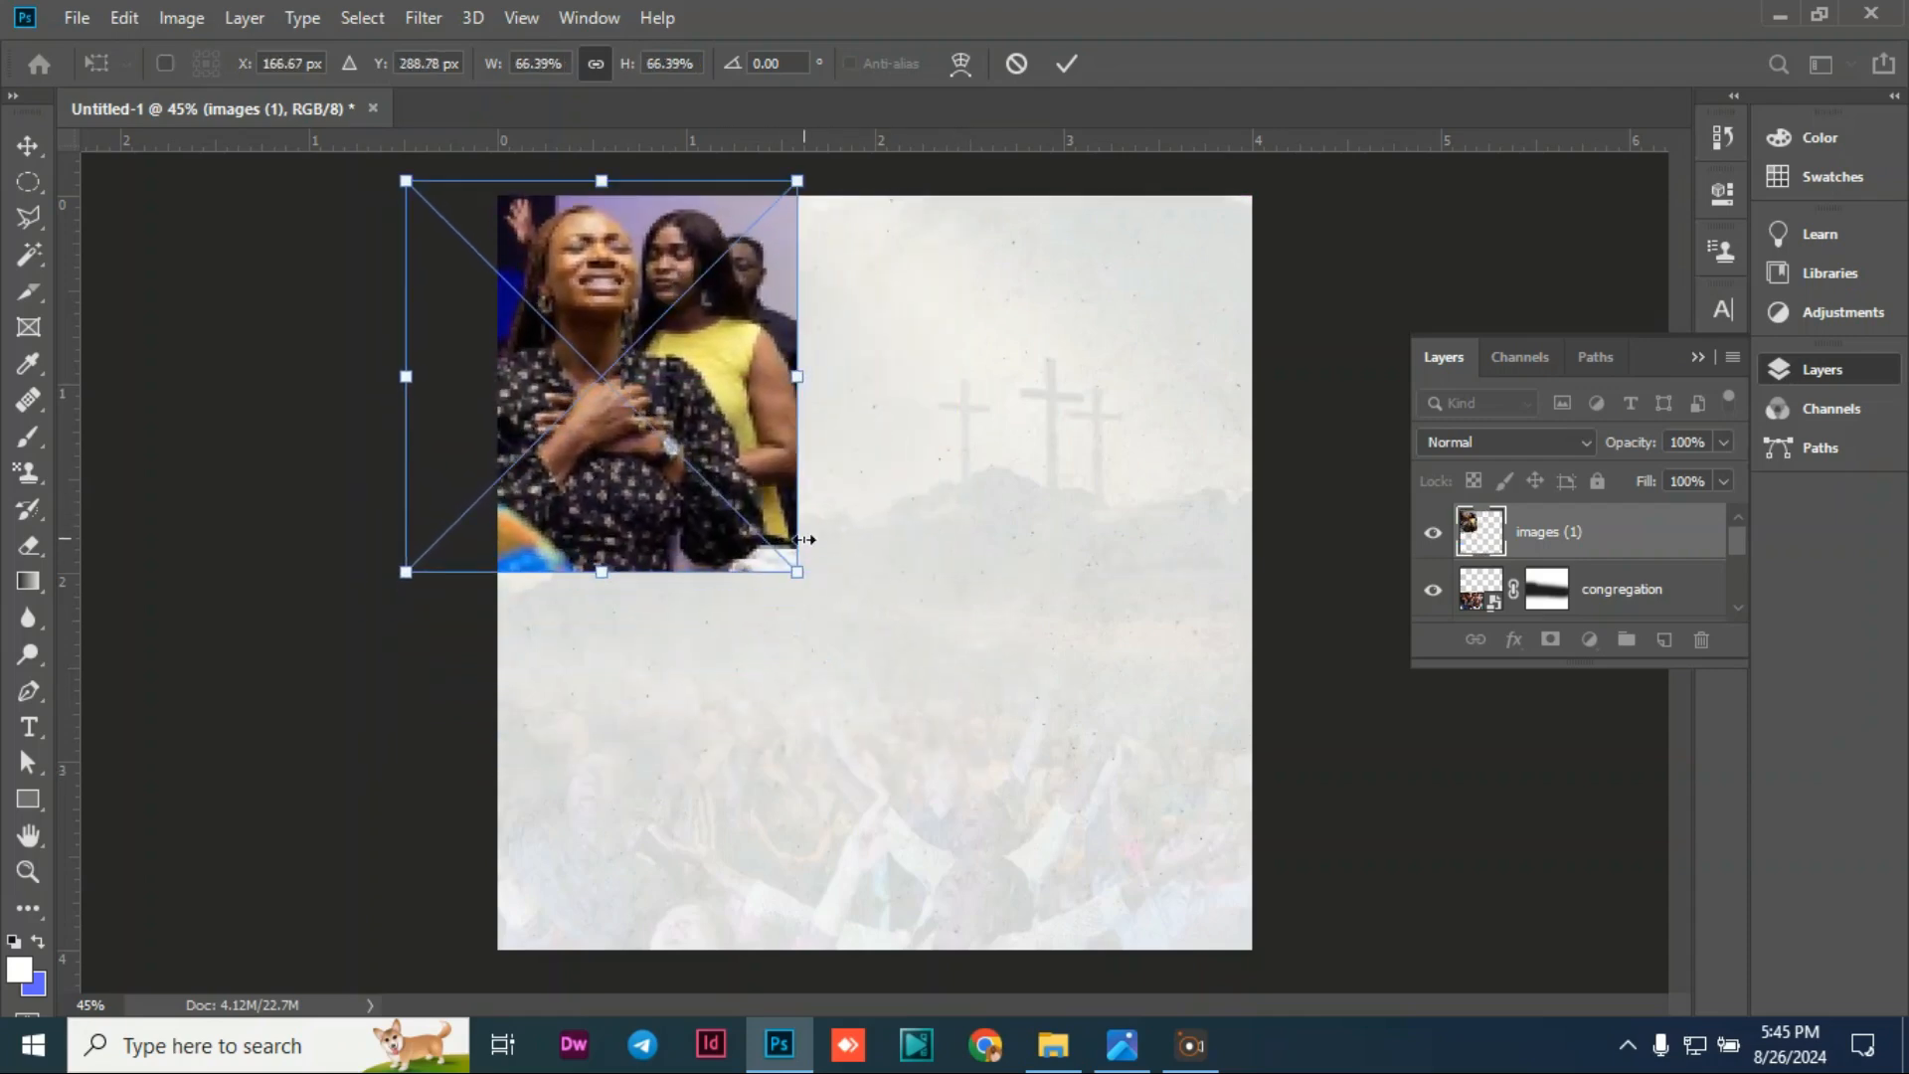
pyautogui.moveTo(797, 568); pyautogui.dragTo(942, 643)
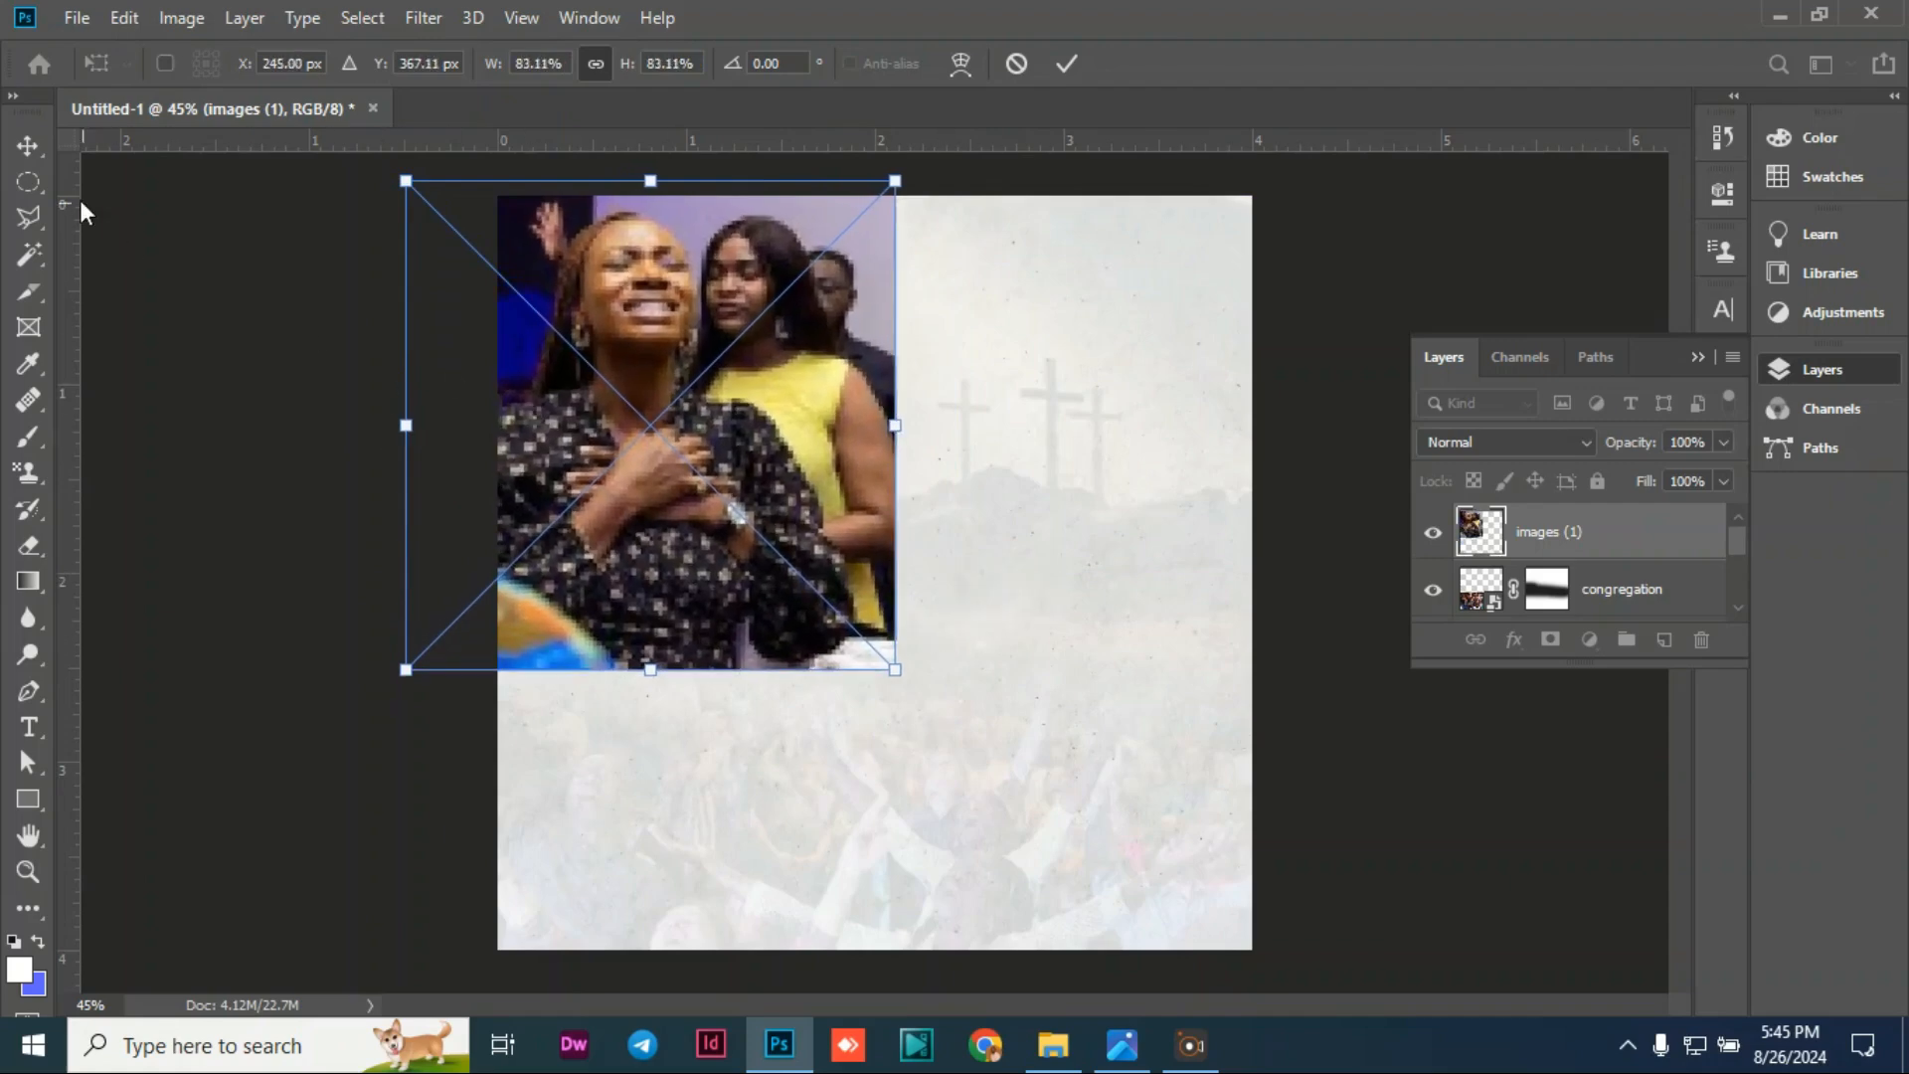
pyautogui.click(30, 156)
pyautogui.moveTo(657, 456)
pyautogui.mouseDown()
pyautogui.moveTo(710, 469)
pyautogui.moveTo(665, 466)
pyautogui.mouseUp()
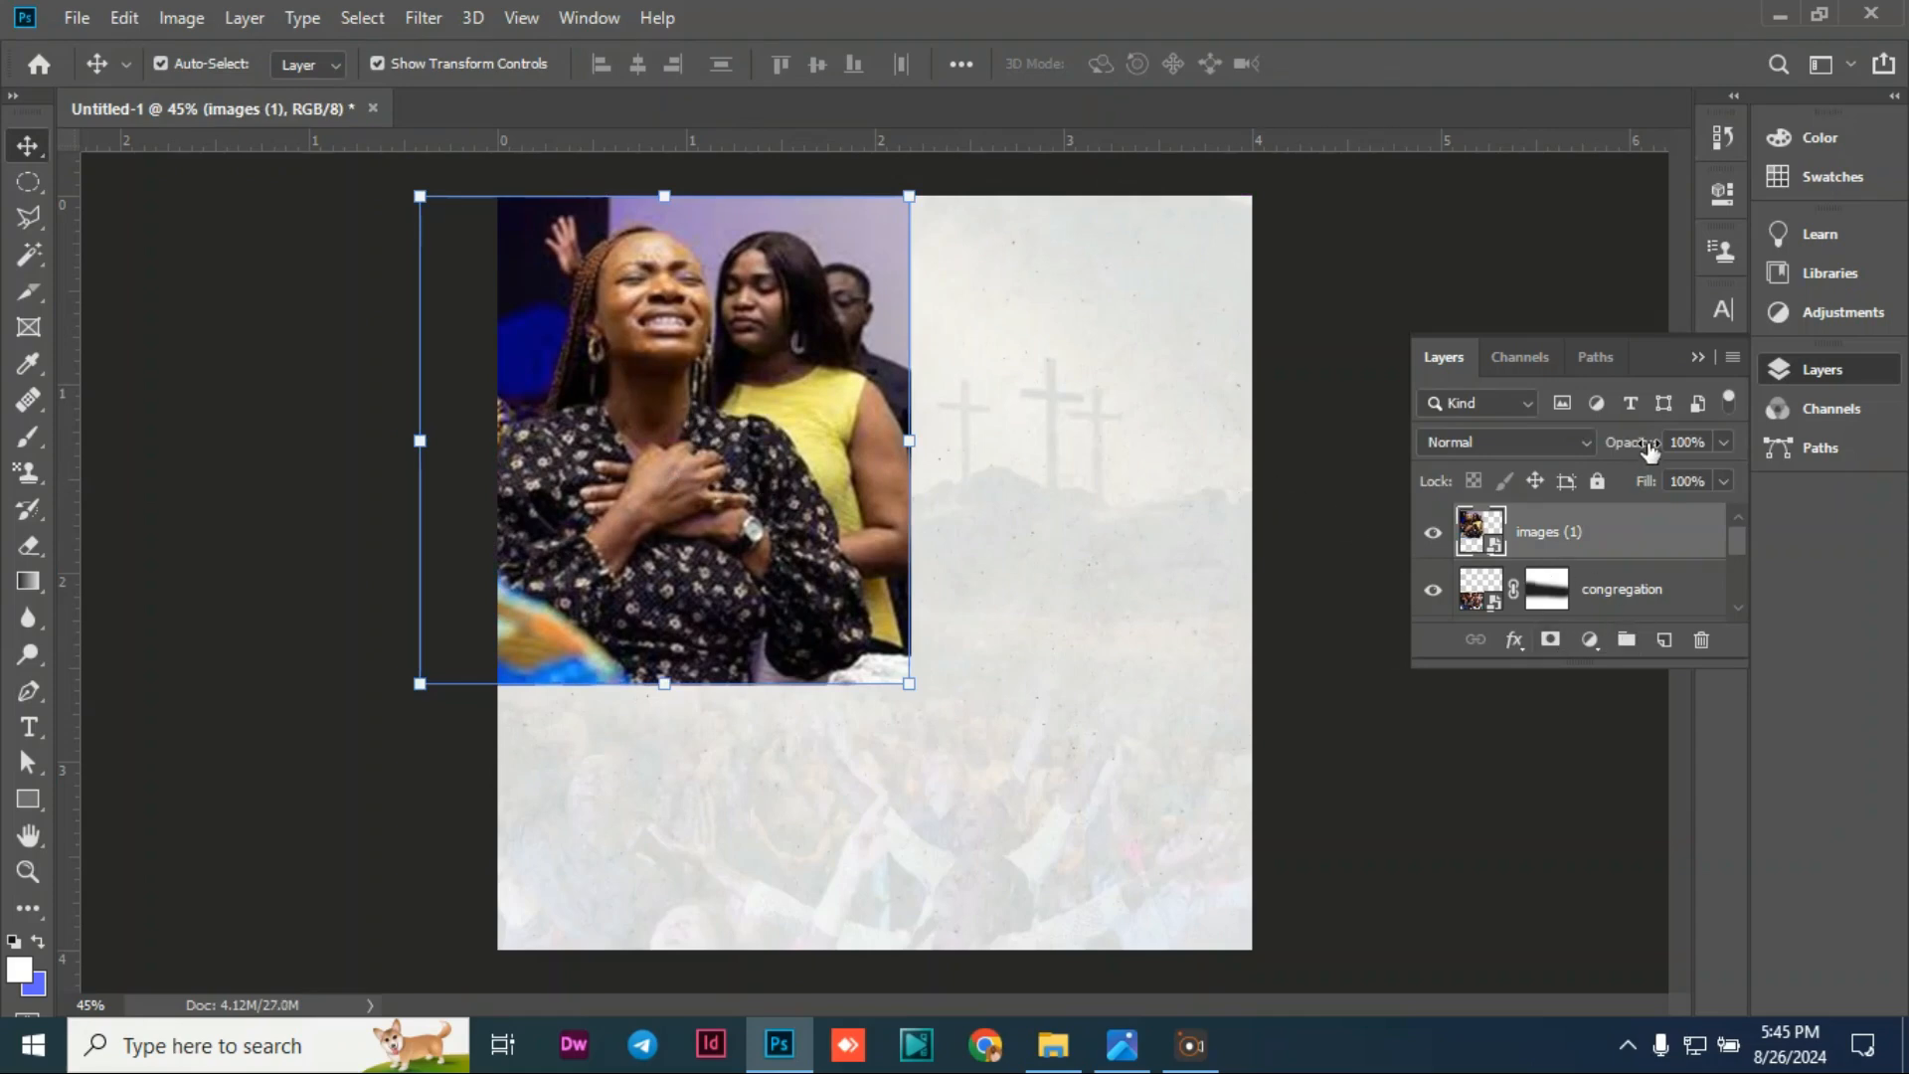
# Step: Lower the images (1) layer's opacity to 10%
pyautogui.moveTo(1651, 453); pyautogui.dragTo(1529, 460)
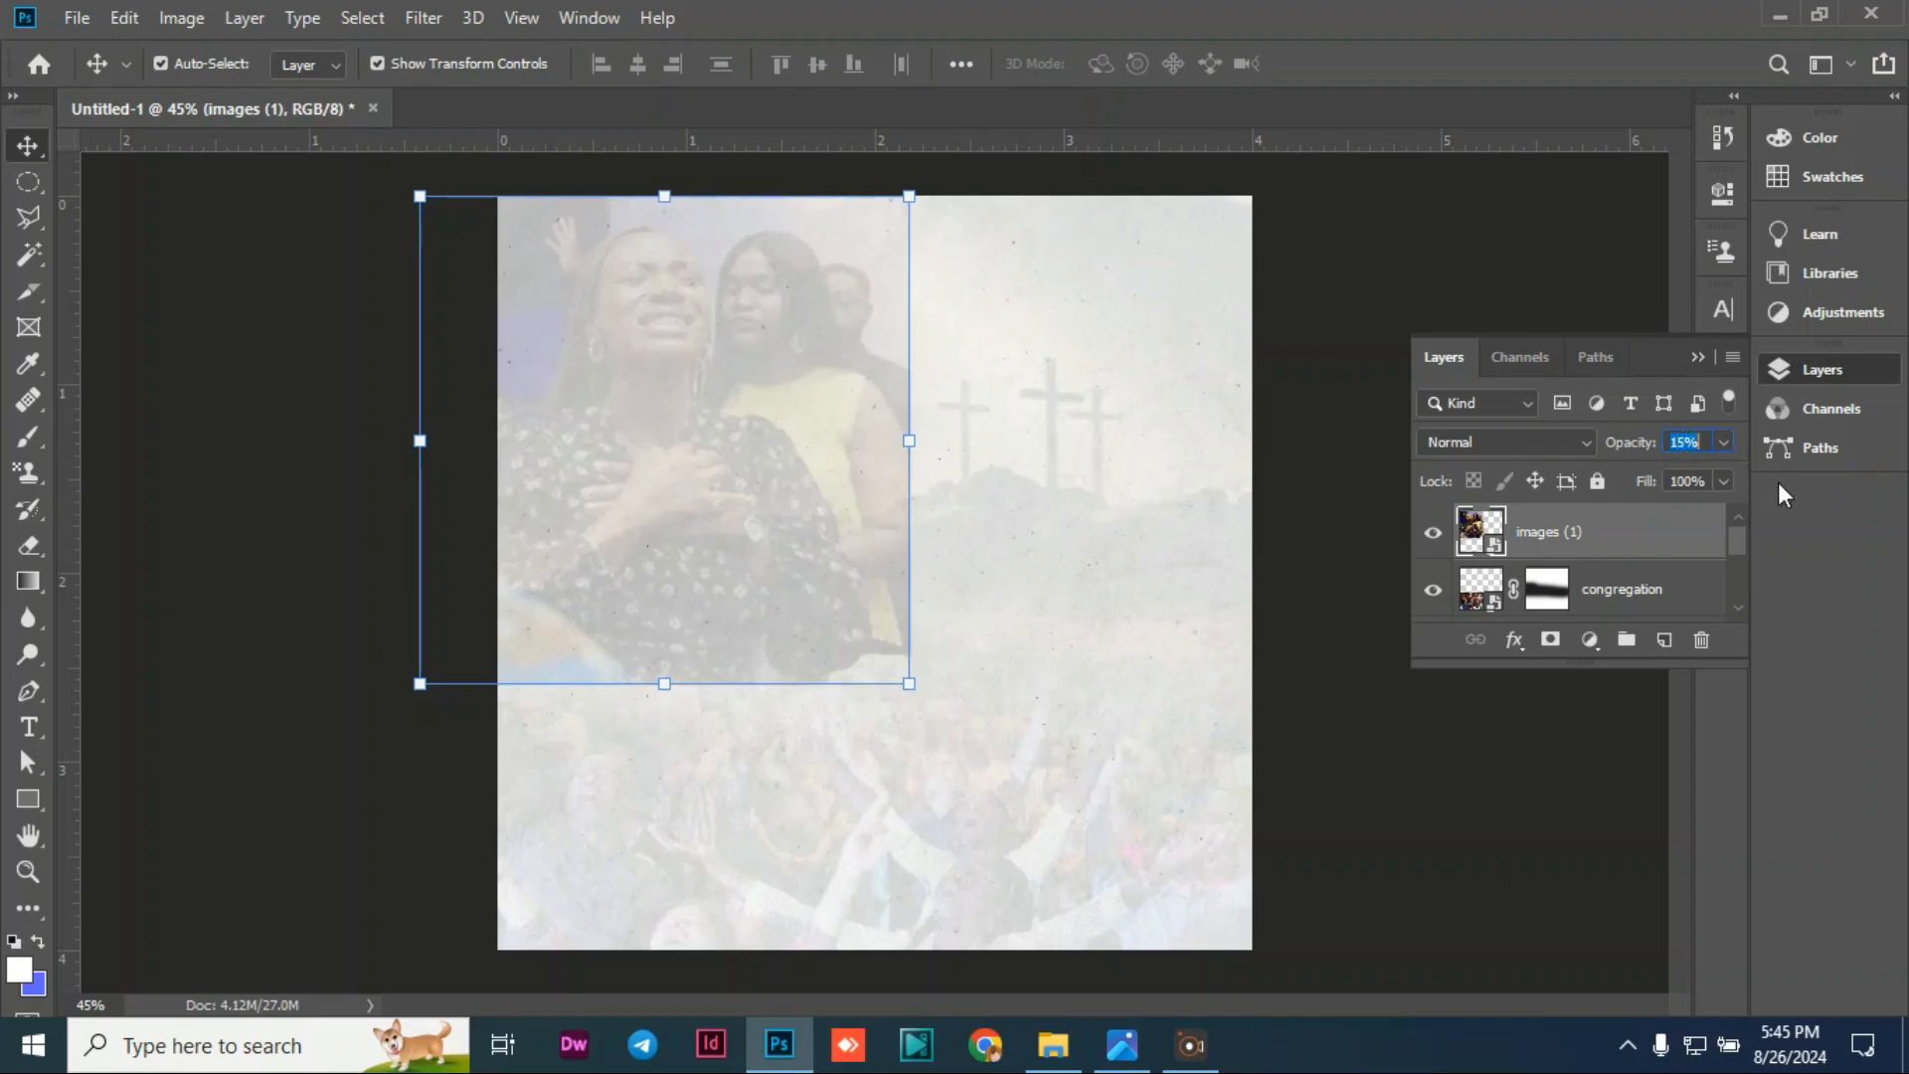
pyautogui.write('10')
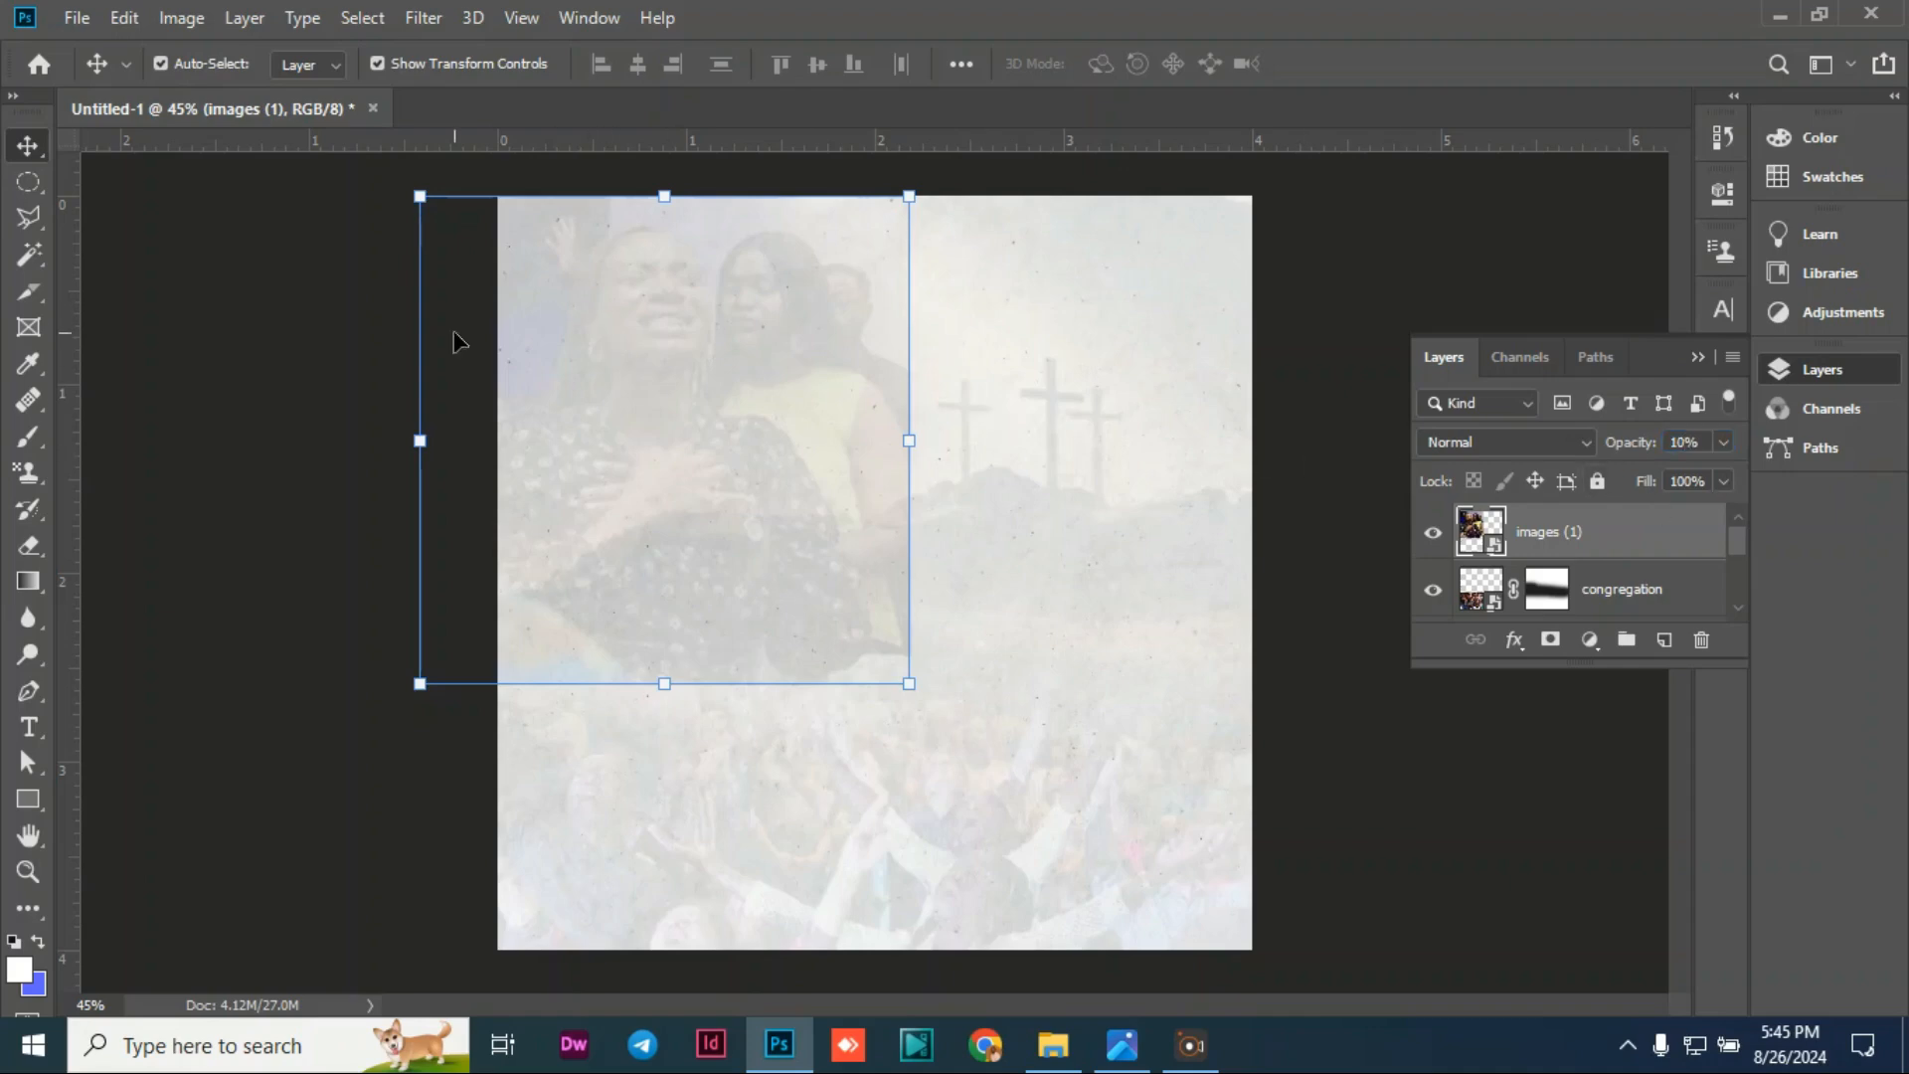
pyautogui.click(308, 353)
# Step: Add a layer mask to images (1) and brush black over its right and bottom edges
pyautogui.click(587, 426)
pyautogui.click(1551, 640)
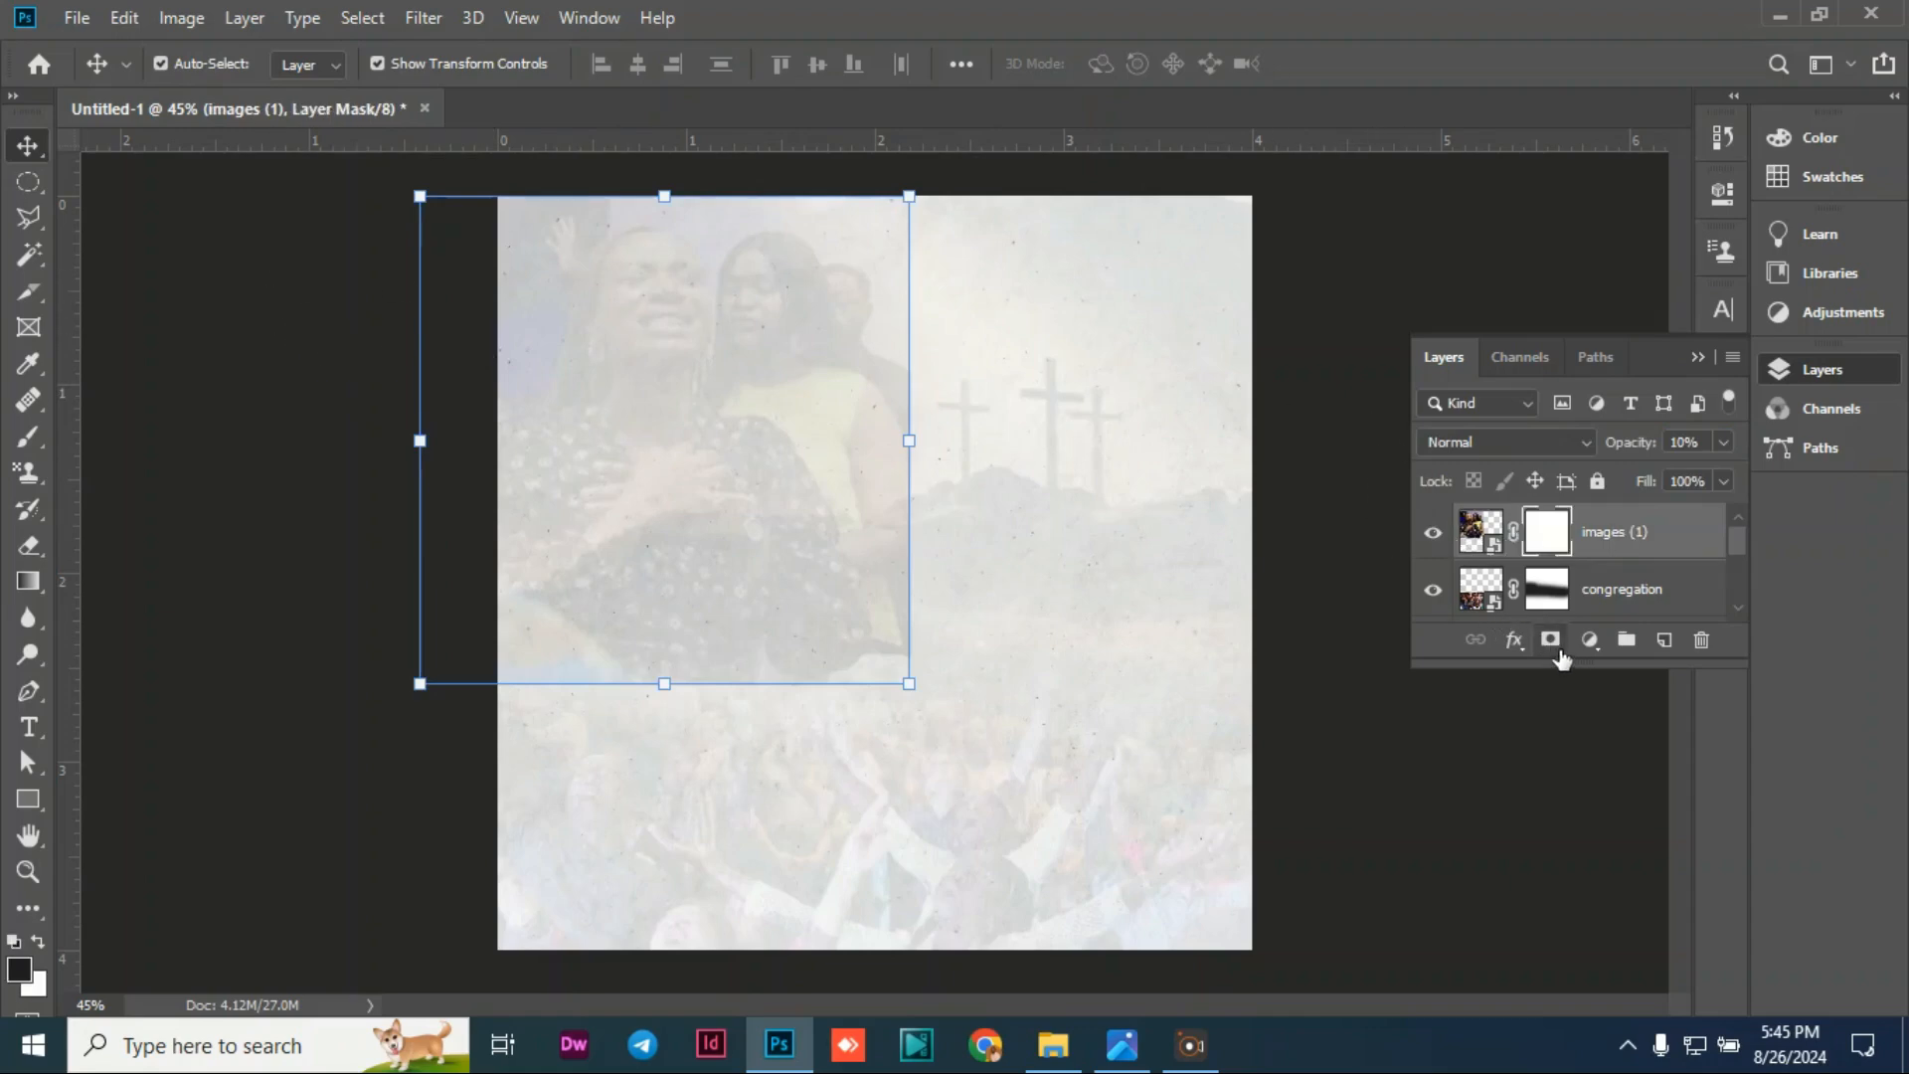
pyautogui.click(27, 436)
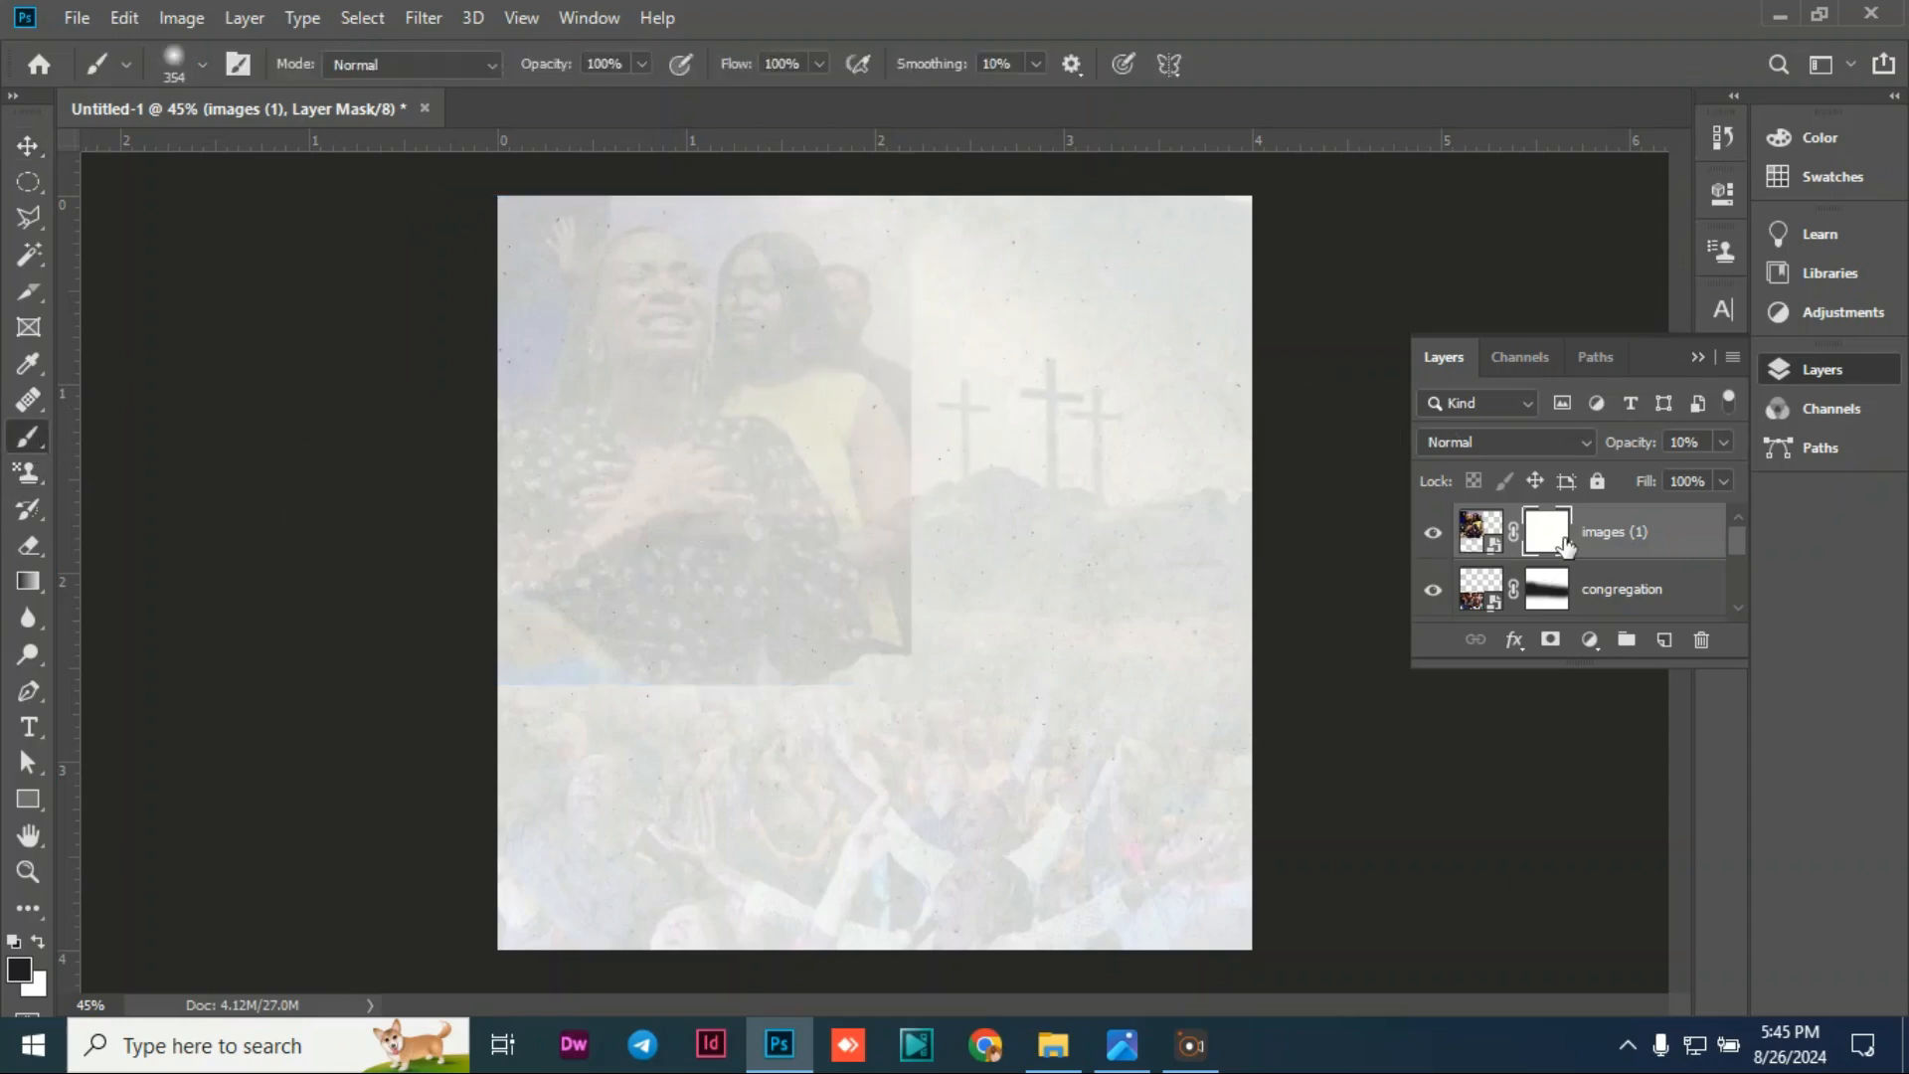
pyautogui.moveTo(914, 296)
pyautogui.mouseDown()
pyautogui.moveTo(888, 235)
pyautogui.moveTo(944, 482)
pyautogui.moveTo(927, 618)
pyautogui.moveTo(853, 683)
pyautogui.moveTo(460, 712)
pyautogui.mouseUp()
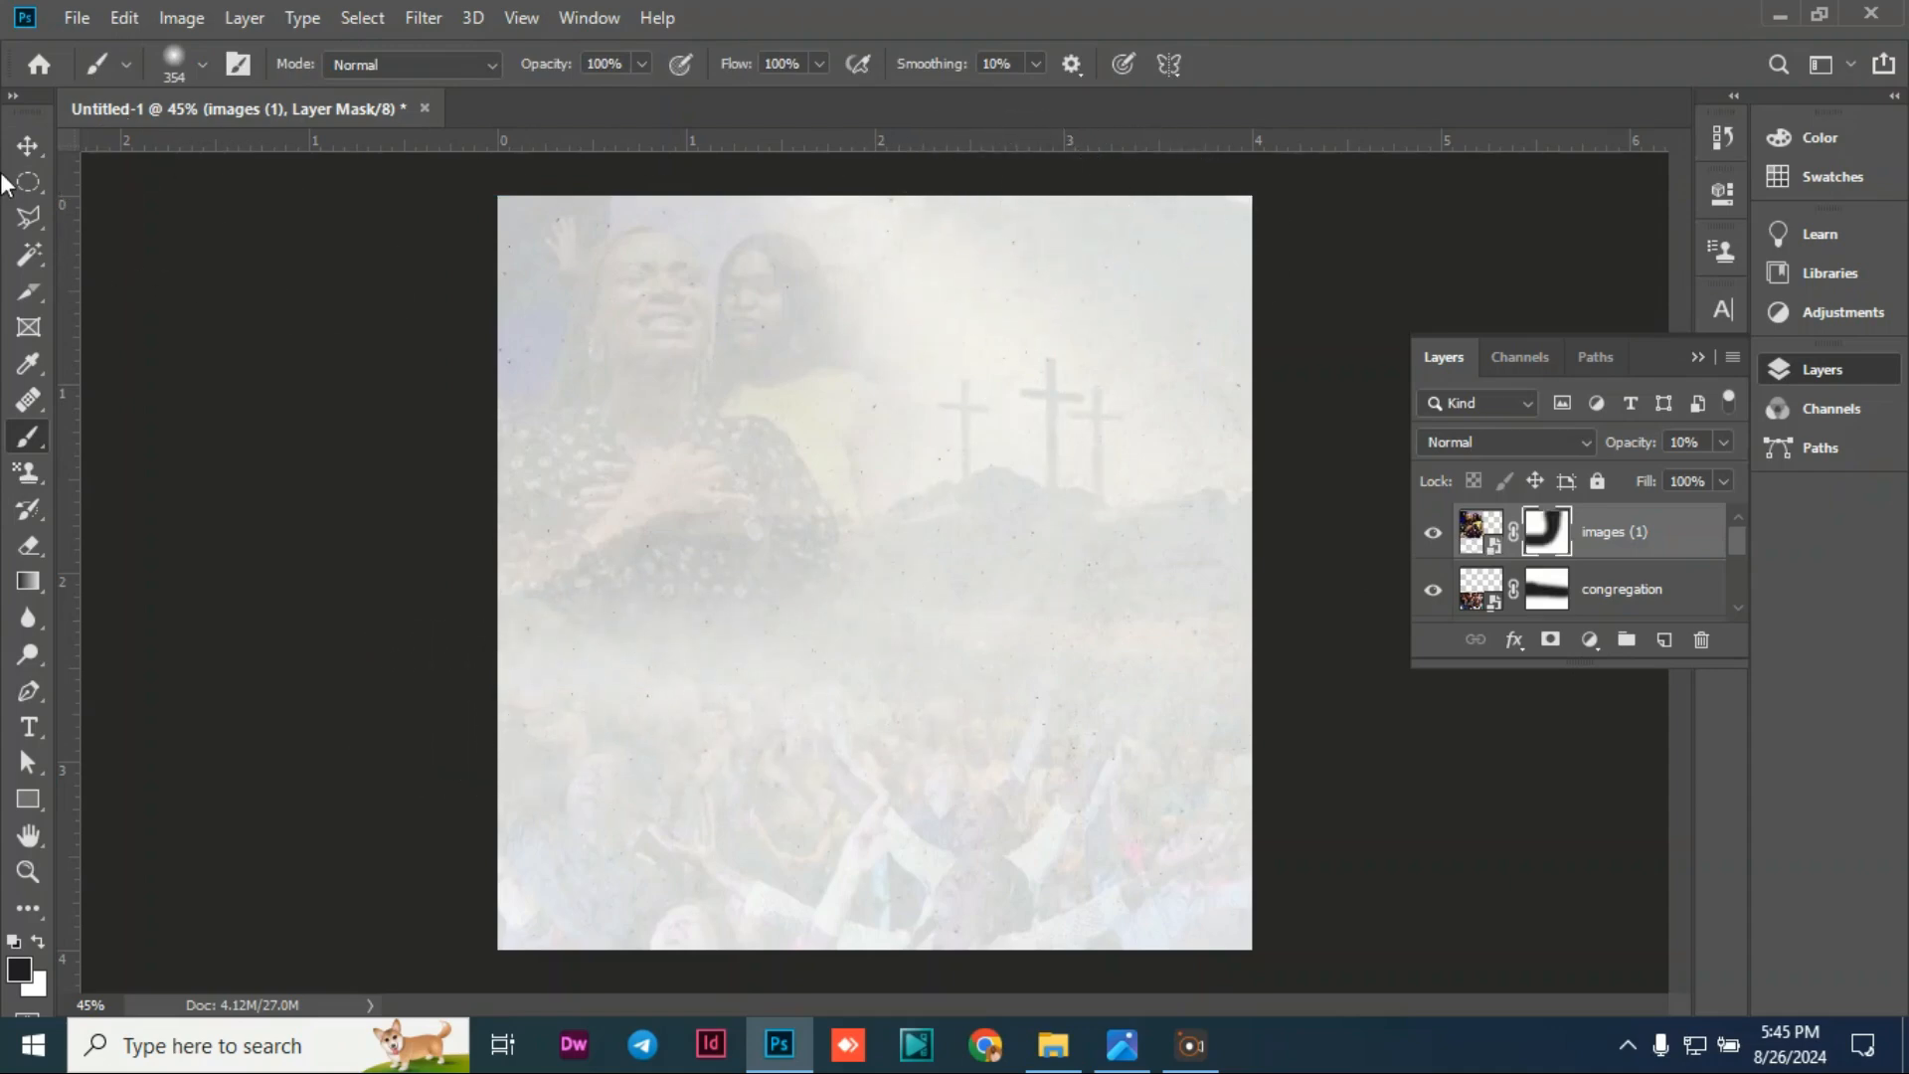
pyautogui.click(28, 145)
pyautogui.click(211, 287)
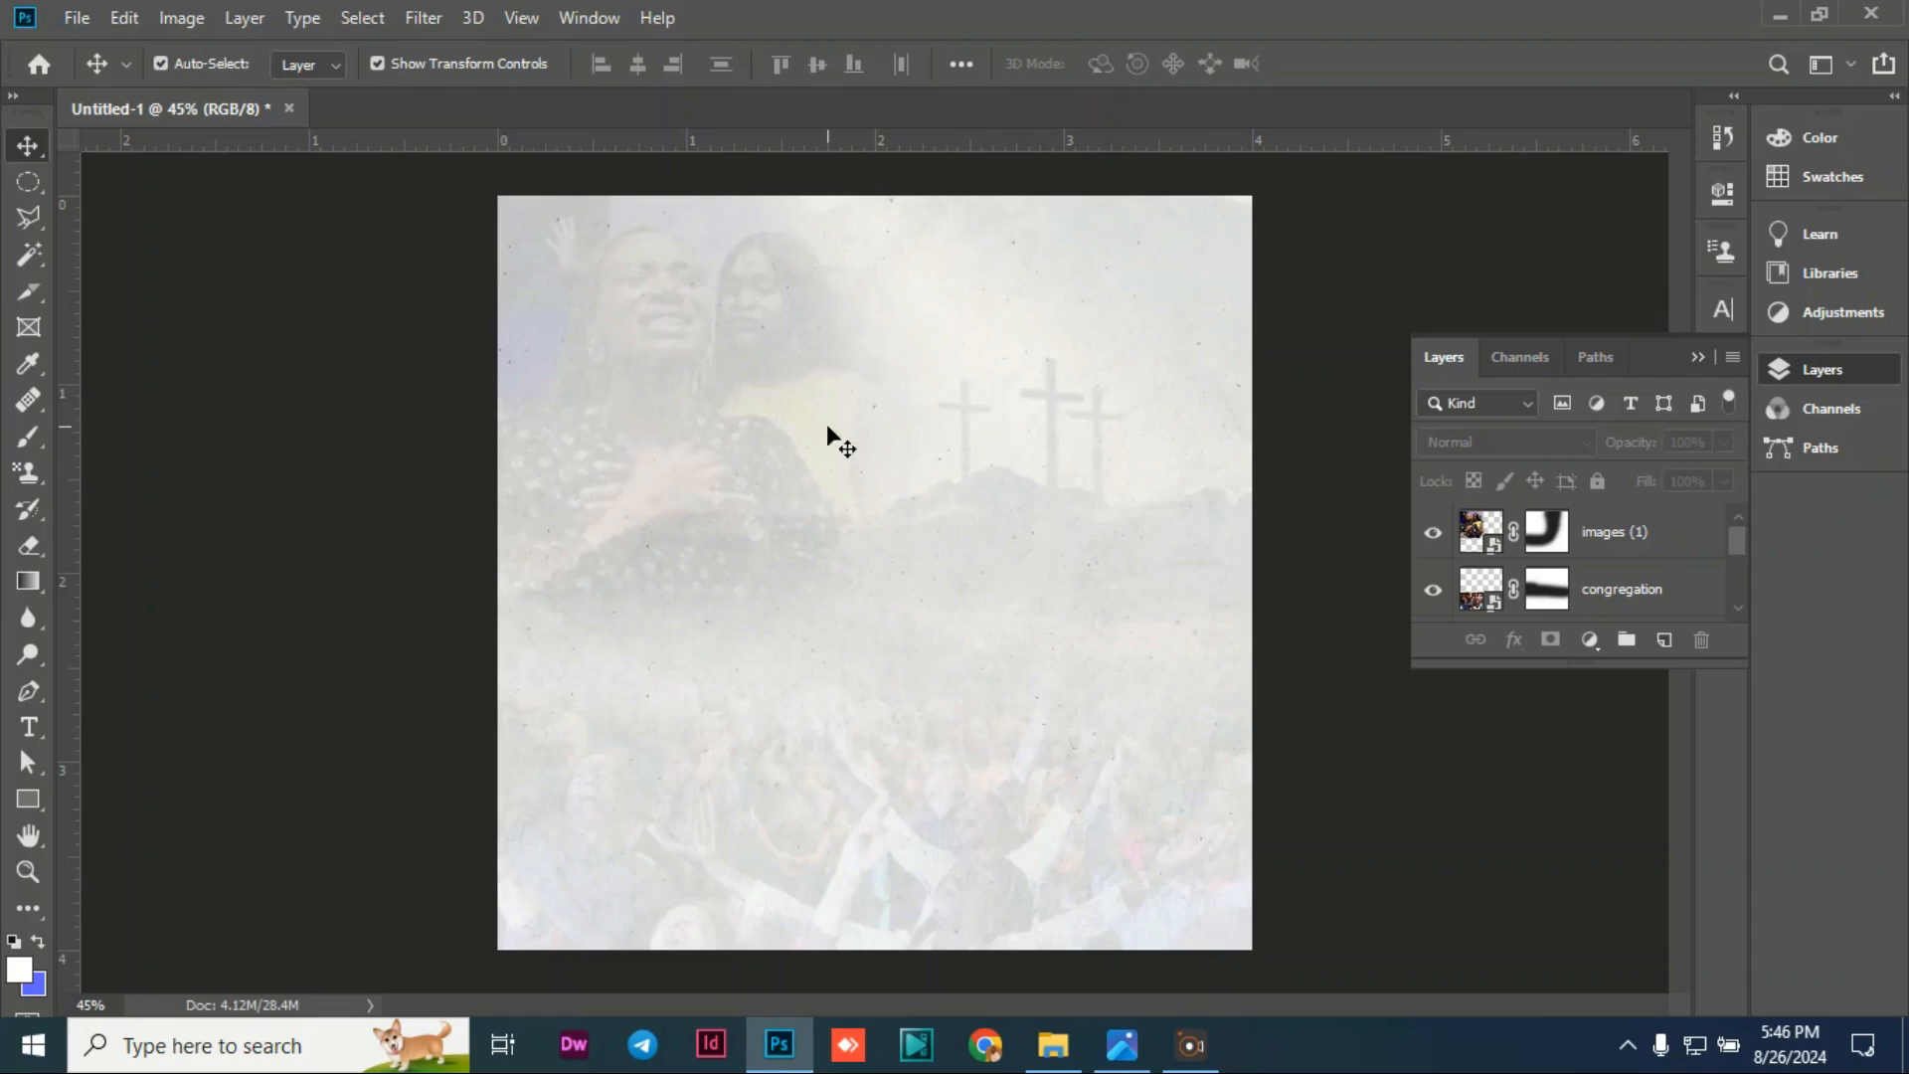
pyautogui.click(1699, 358)
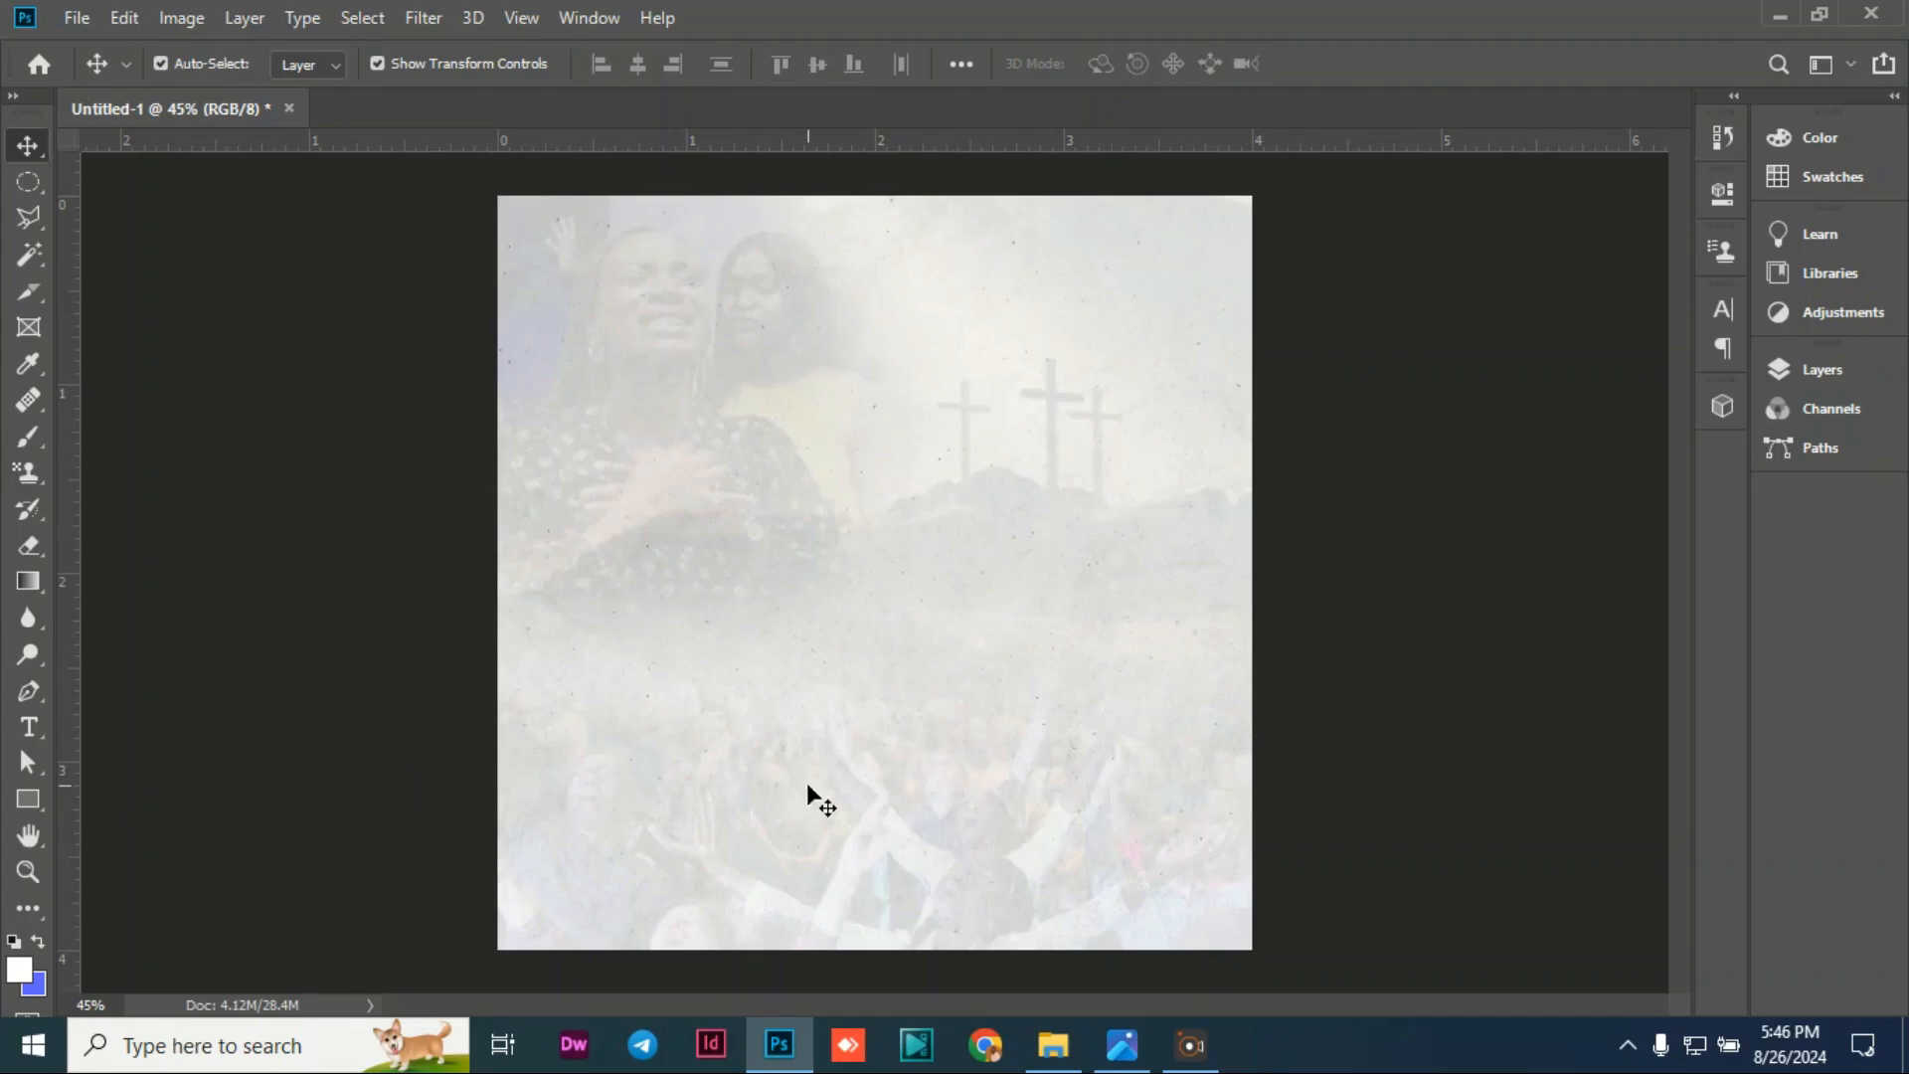
# Step: Embed the church logo, shrink it to about a tenth of its size, and move it to the top
pyautogui.click(77, 18)
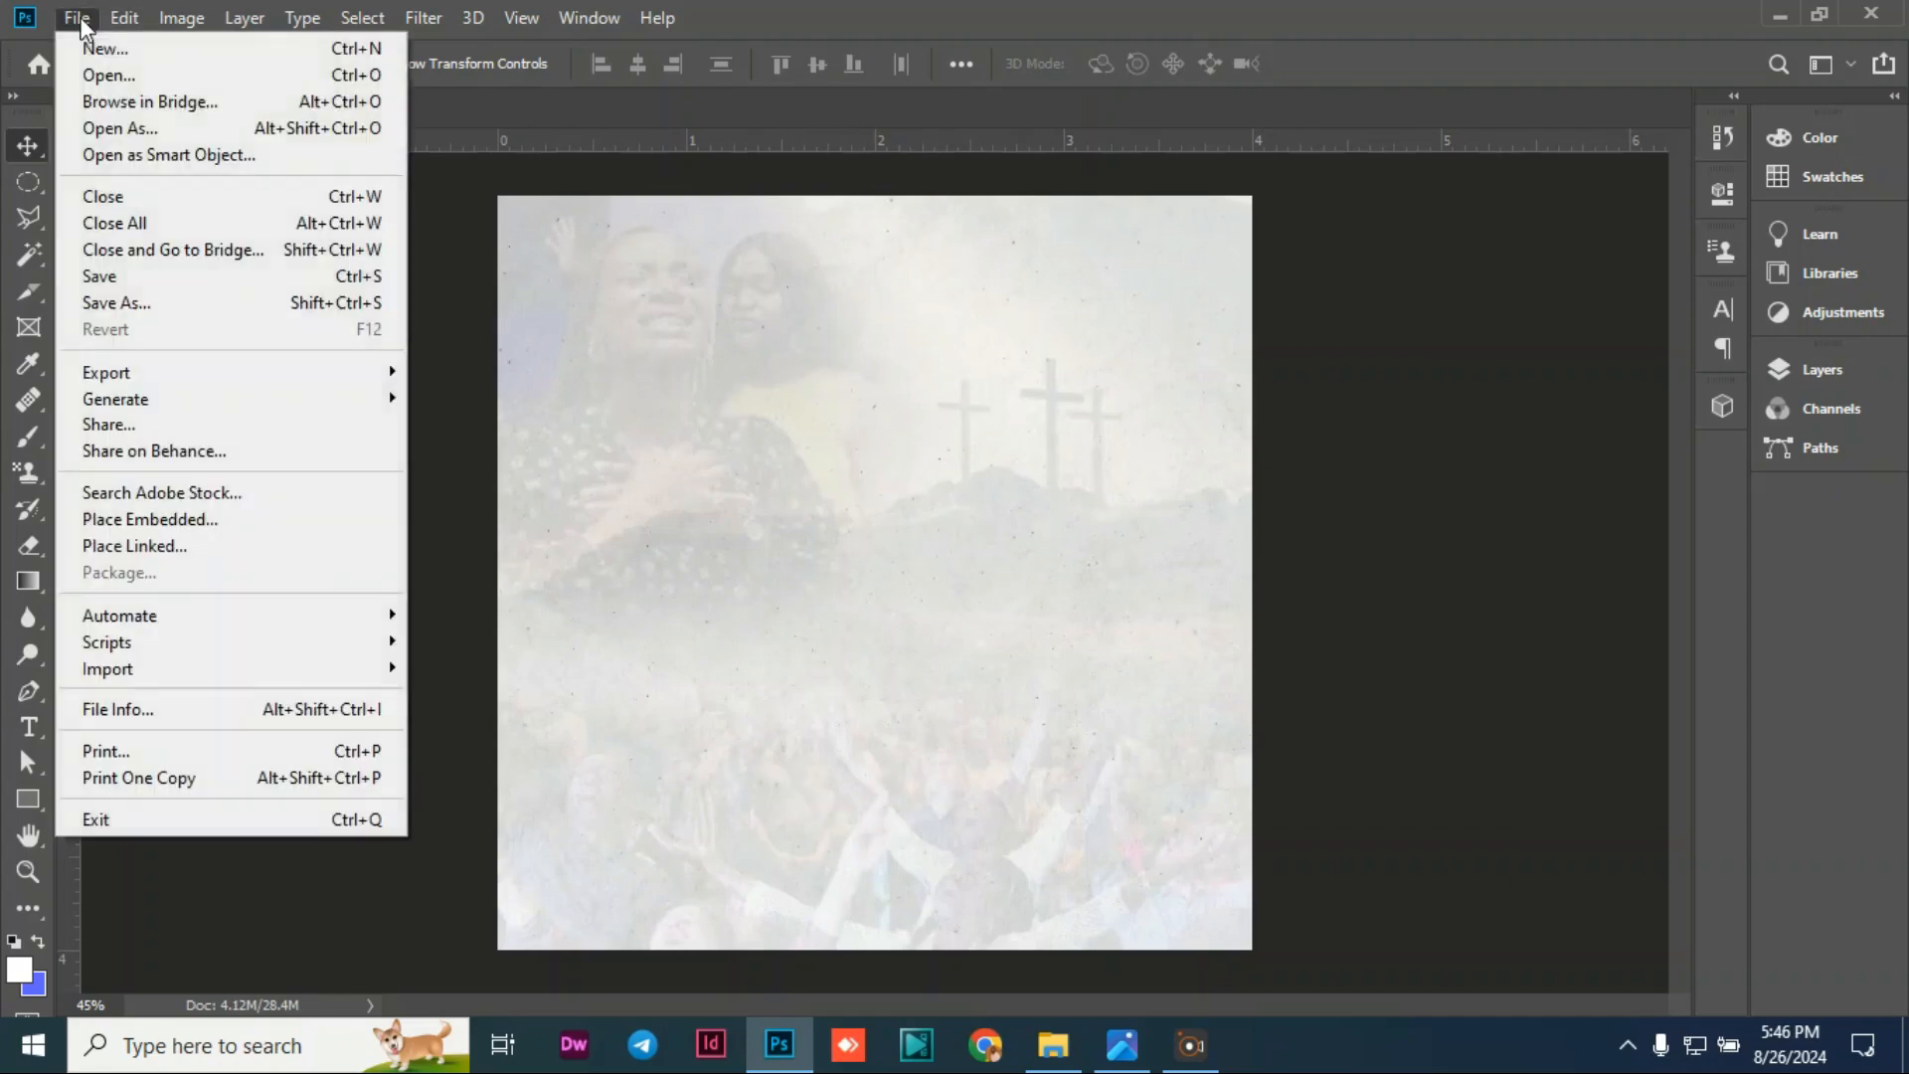
pyautogui.click(202, 521)
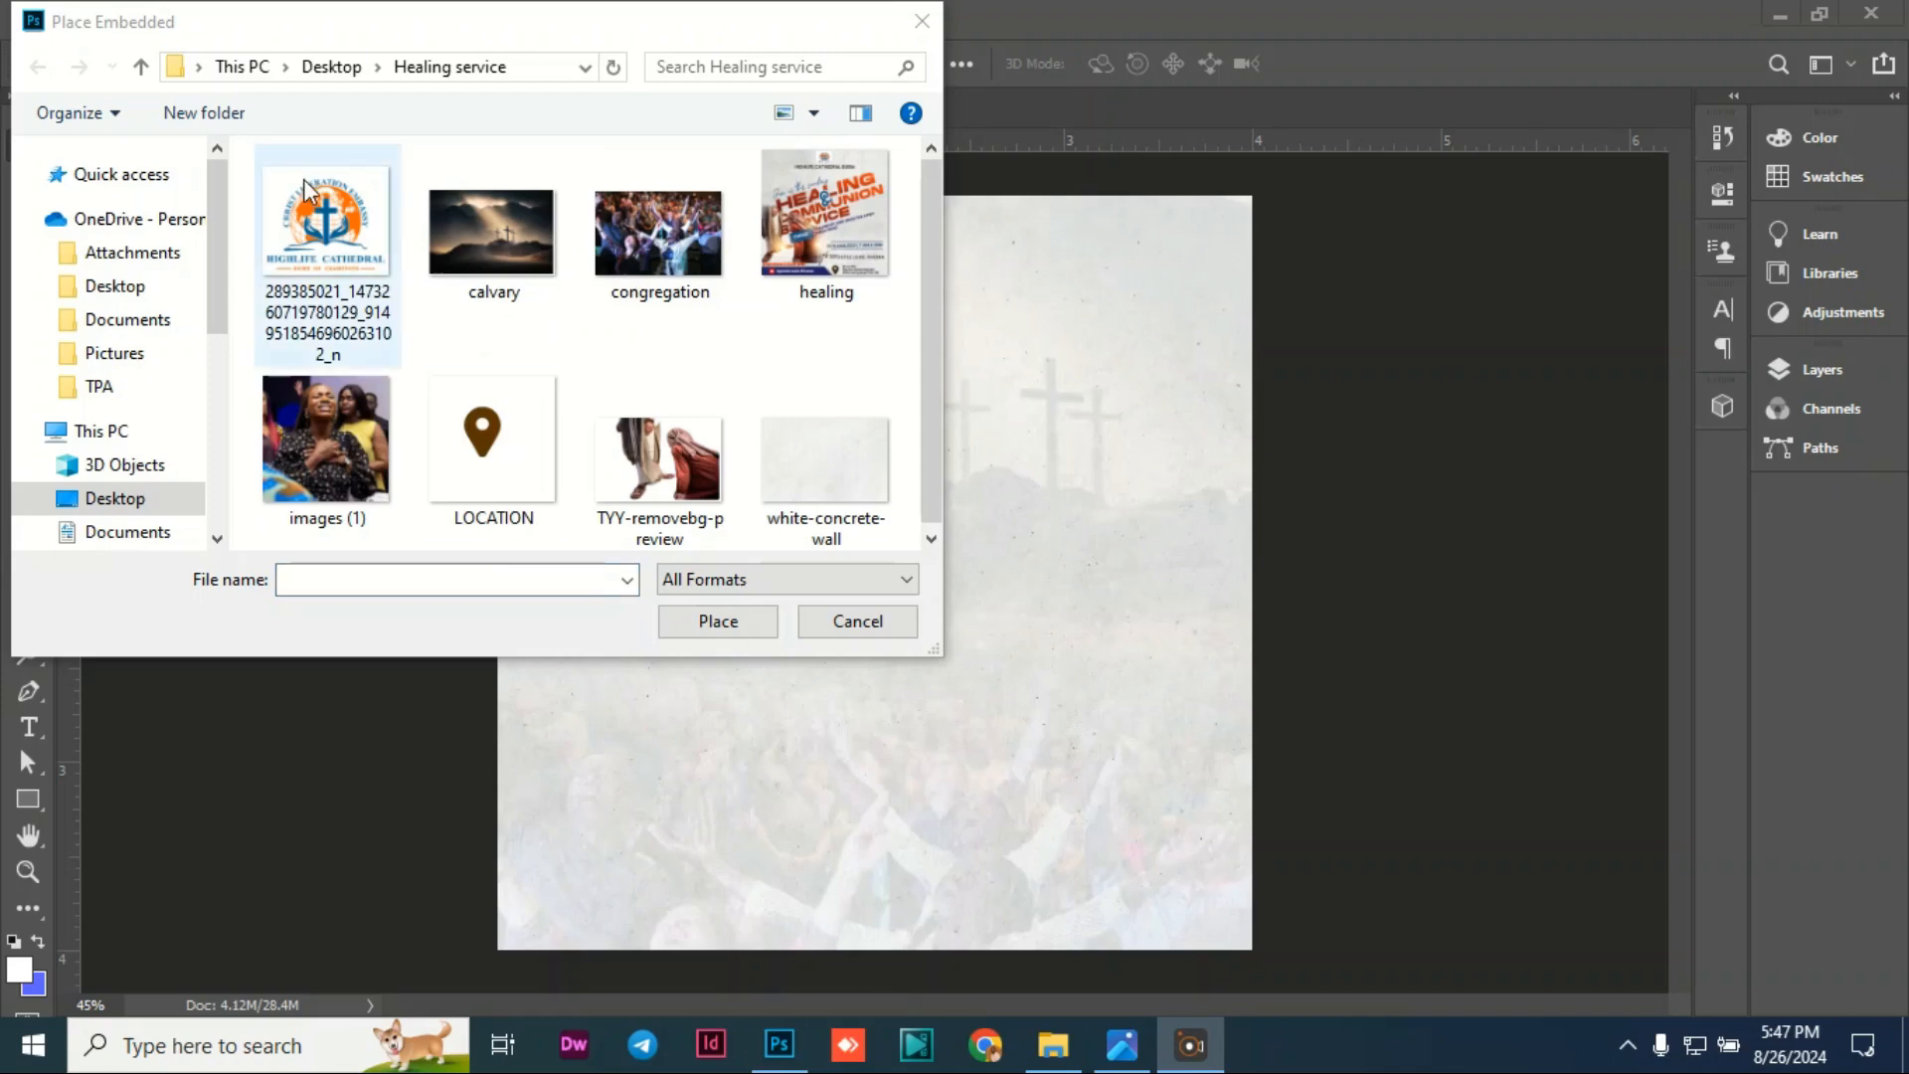
pyautogui.click(318, 220)
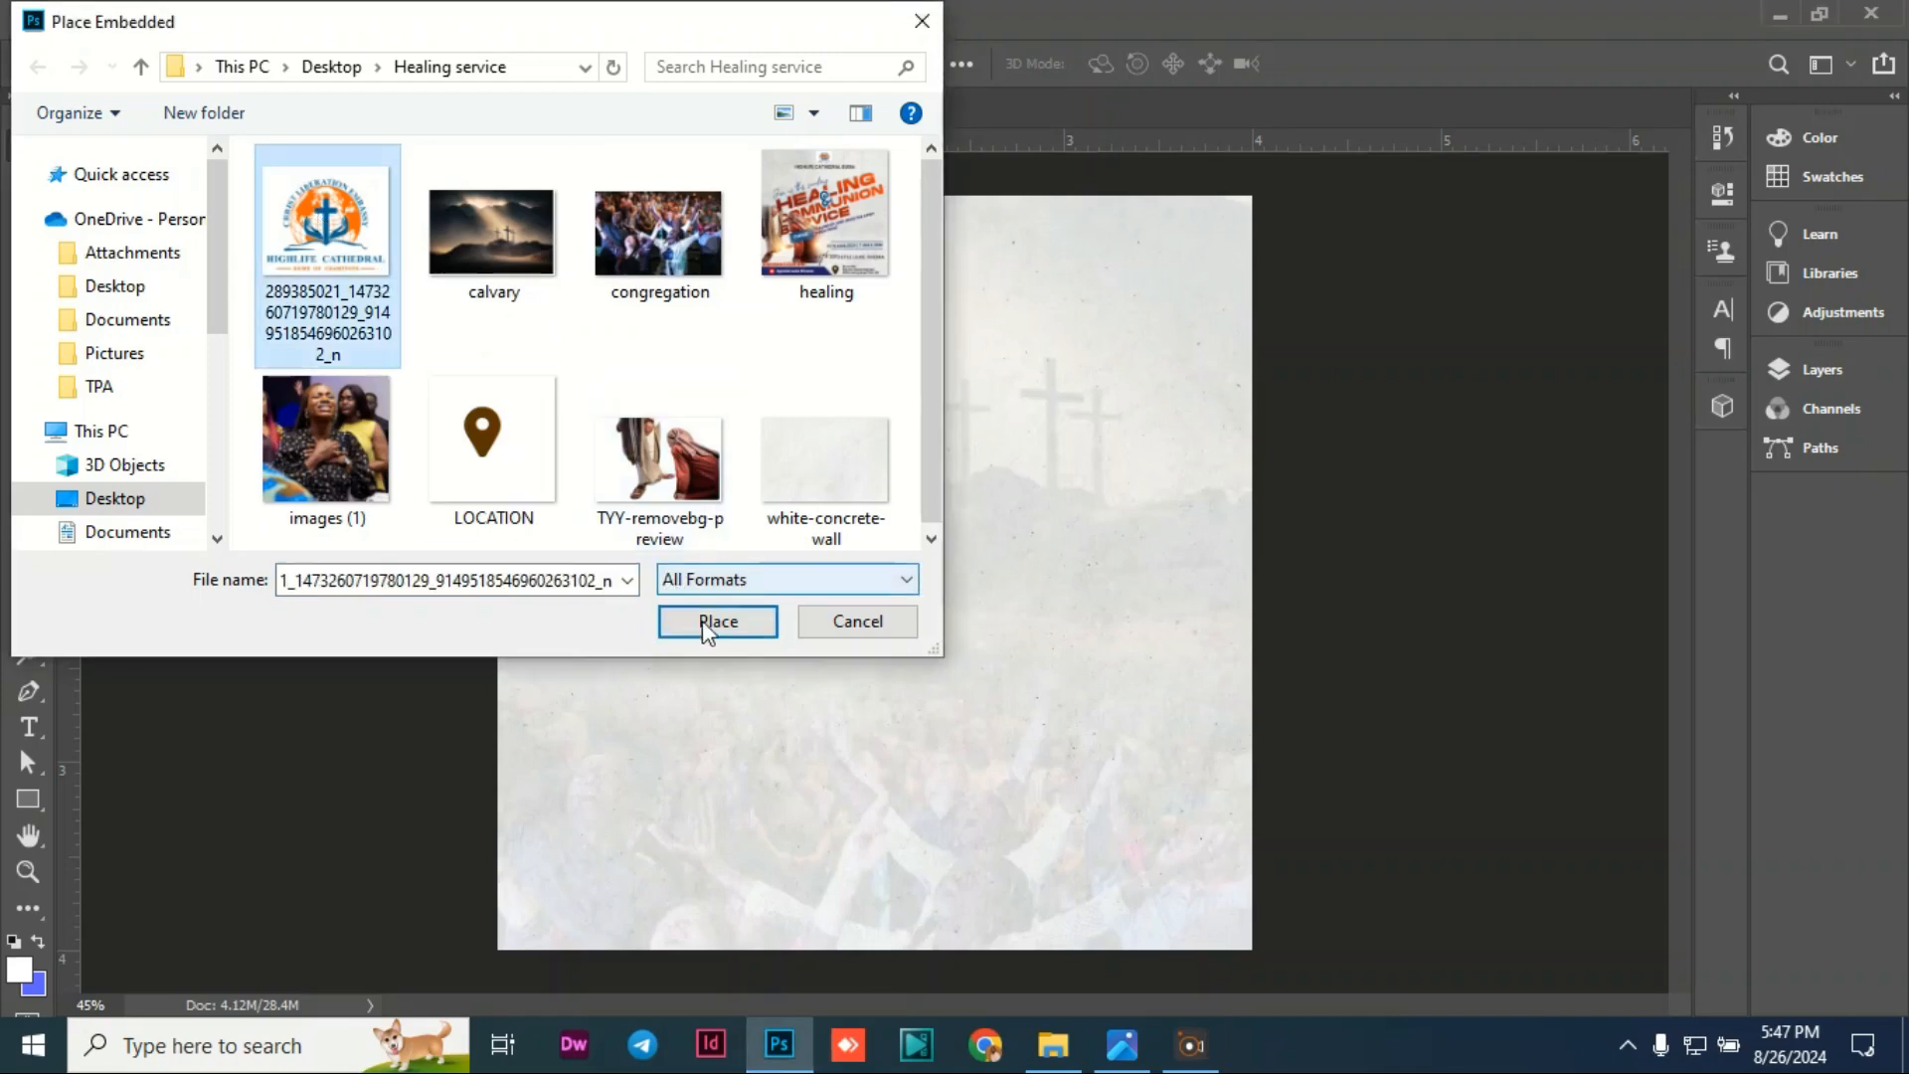
pyautogui.click(729, 632)
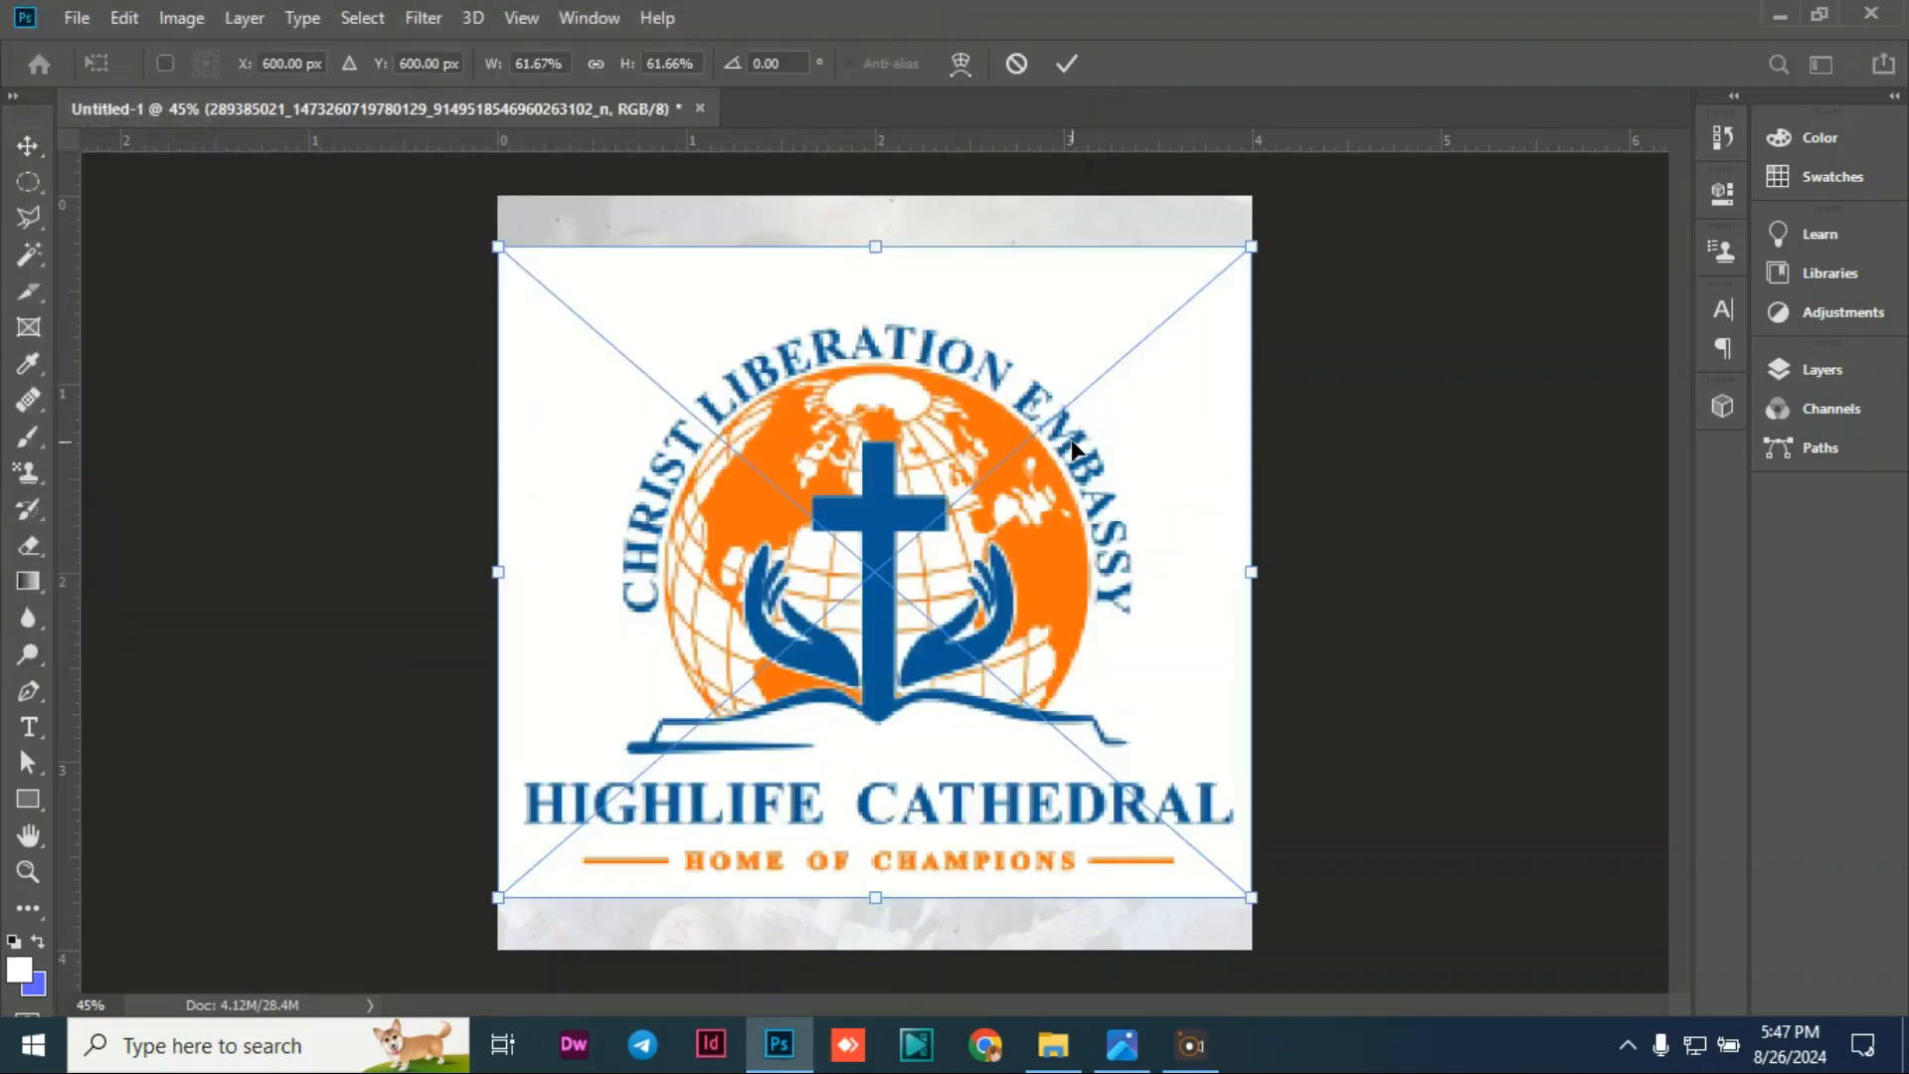
pyautogui.moveTo(1252, 898); pyautogui.dragTo(707, 263)
pyautogui.moveTo(562, 321); pyautogui.dragTo(867, 251)
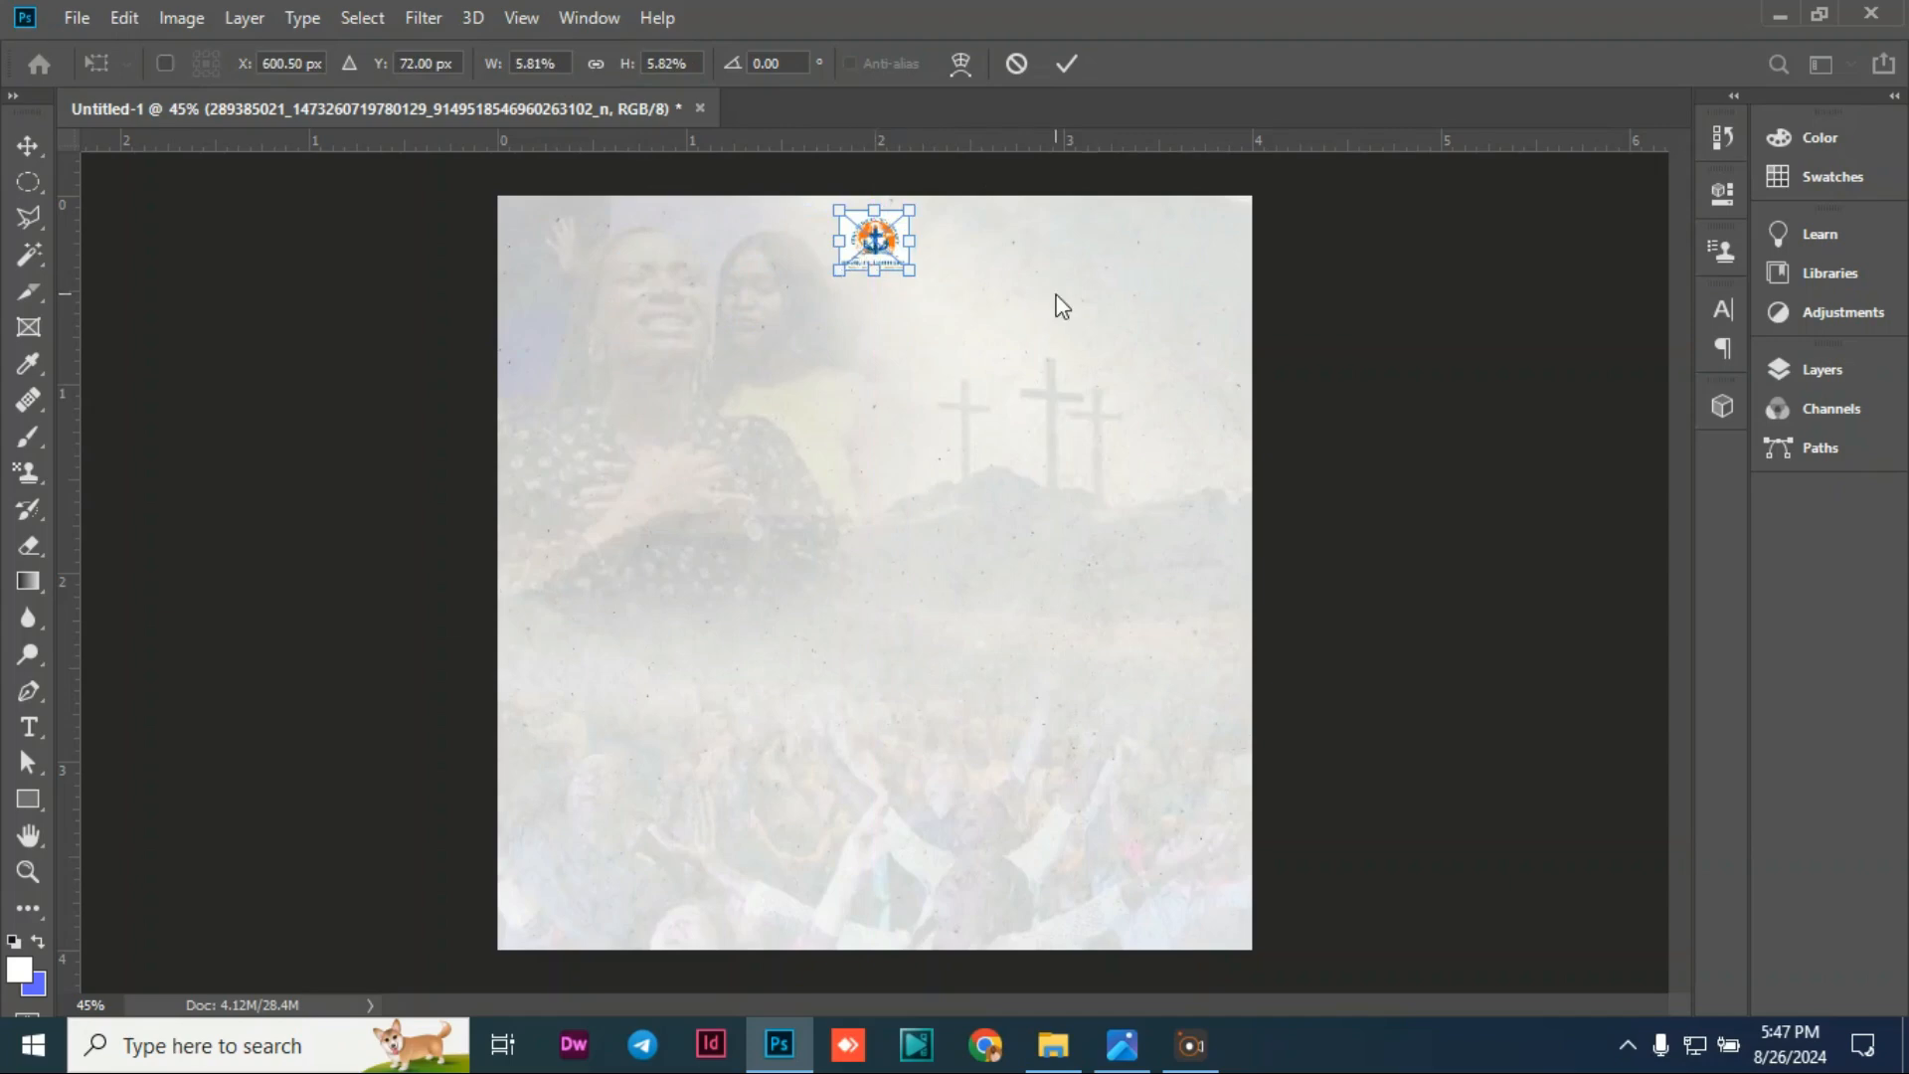
pyautogui.click(45, 154)
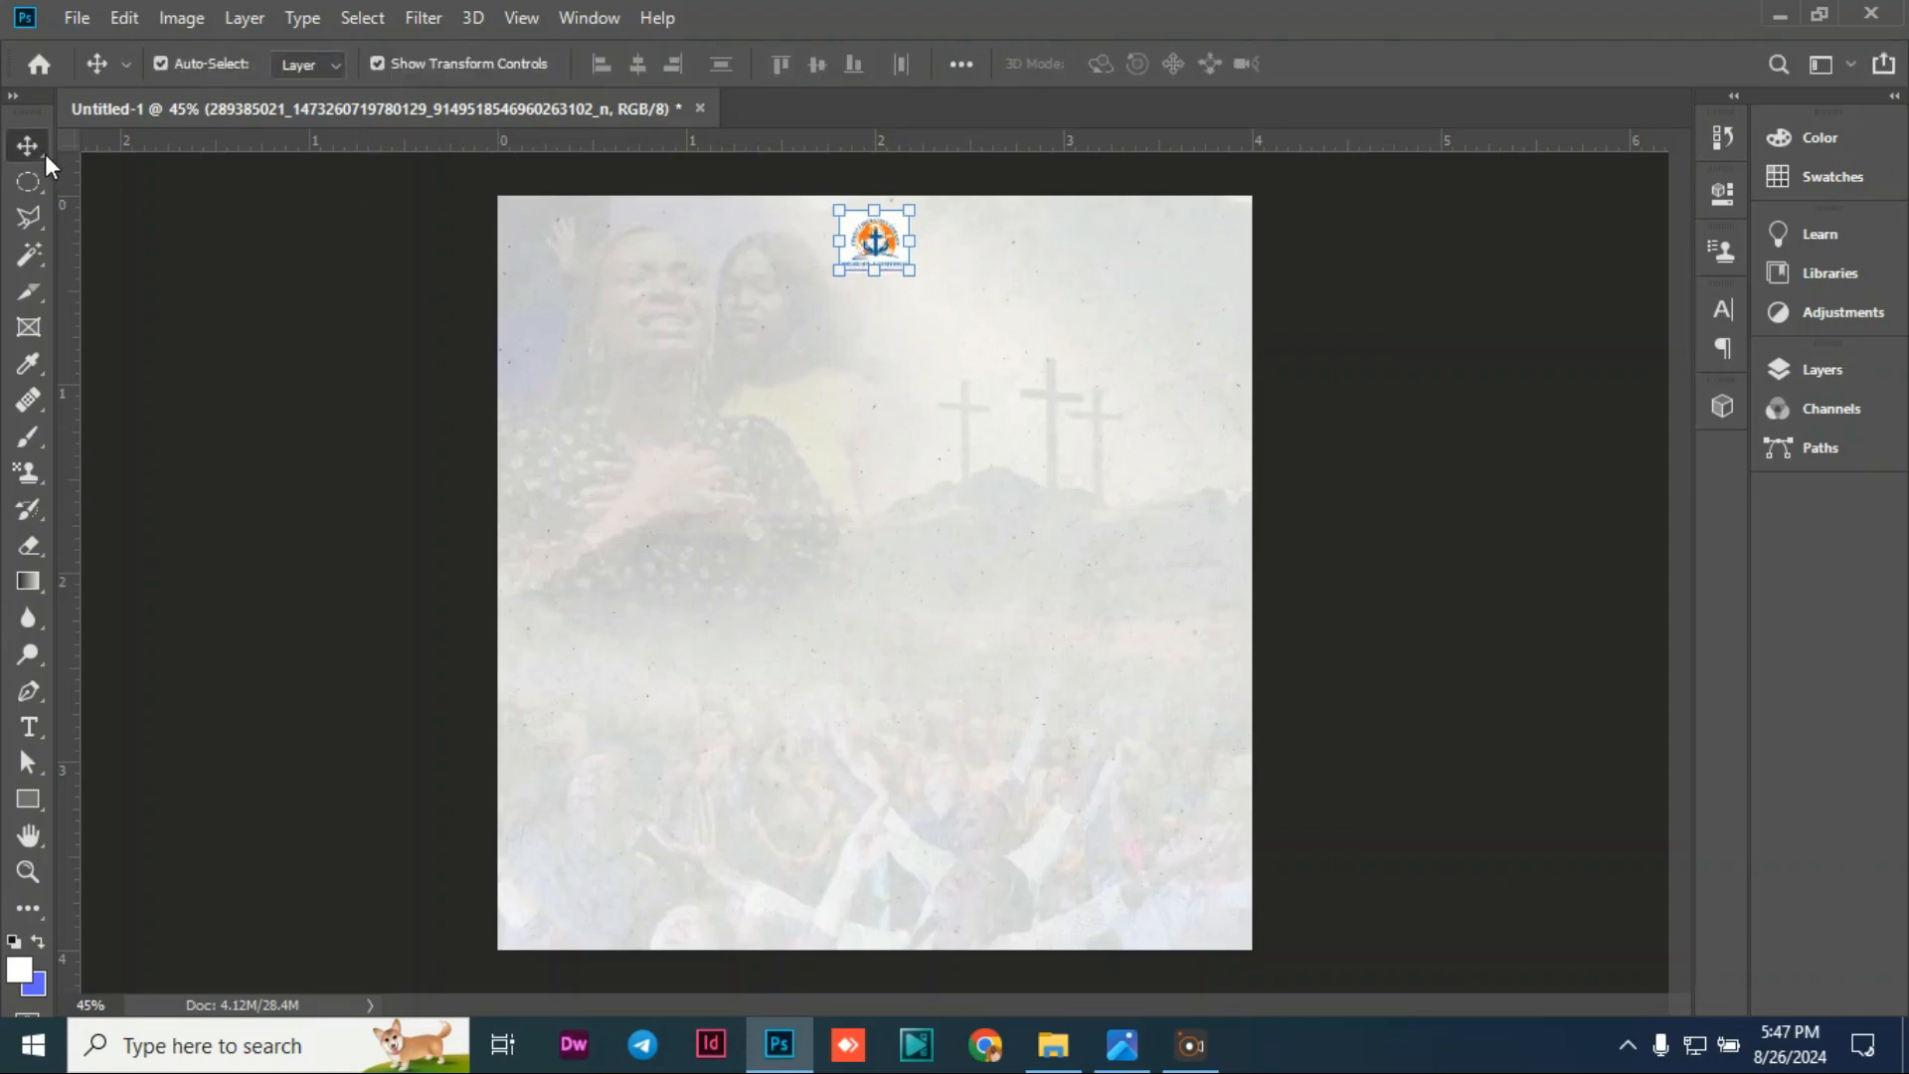
# Step: Centre the church logo horizontally on the canvas
pyautogui.hotkey('ctrl', 'a')
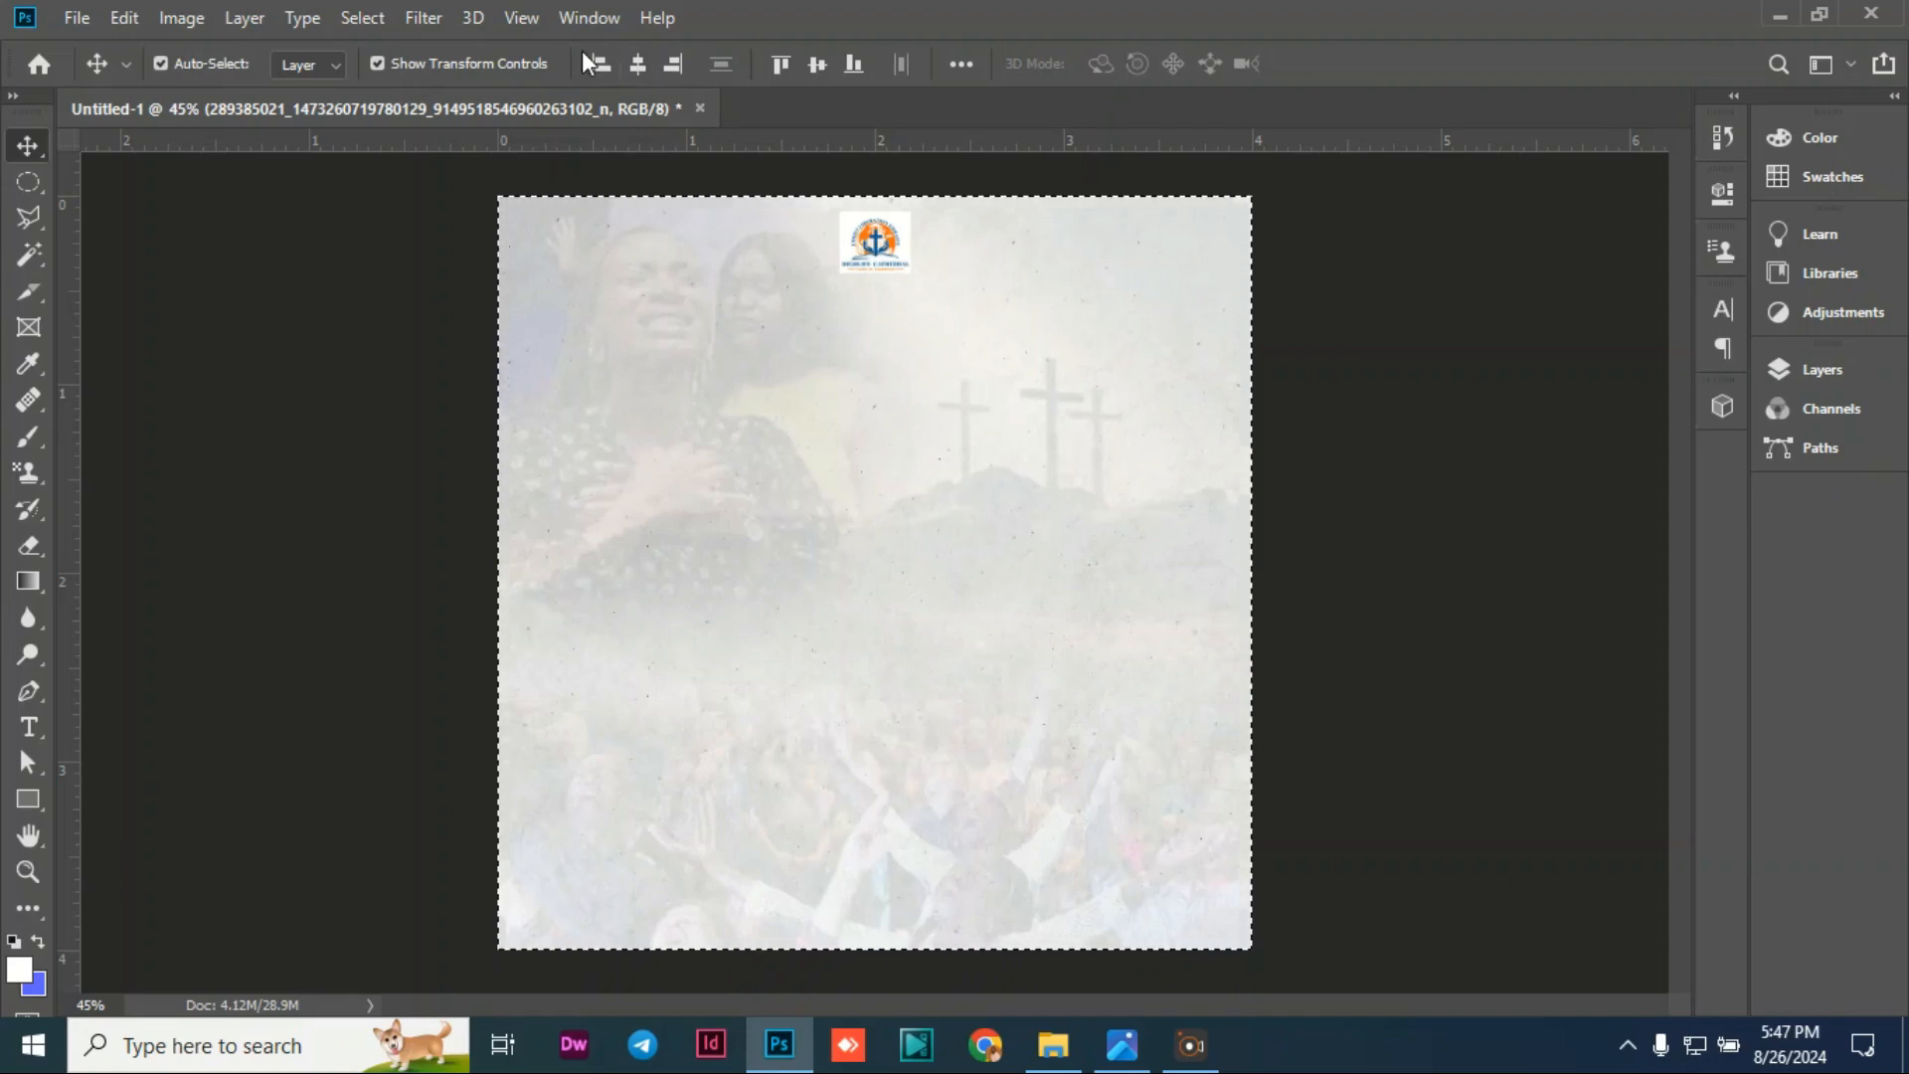
pyautogui.hotkey('ctrl', 'd')
pyautogui.click(335, 261)
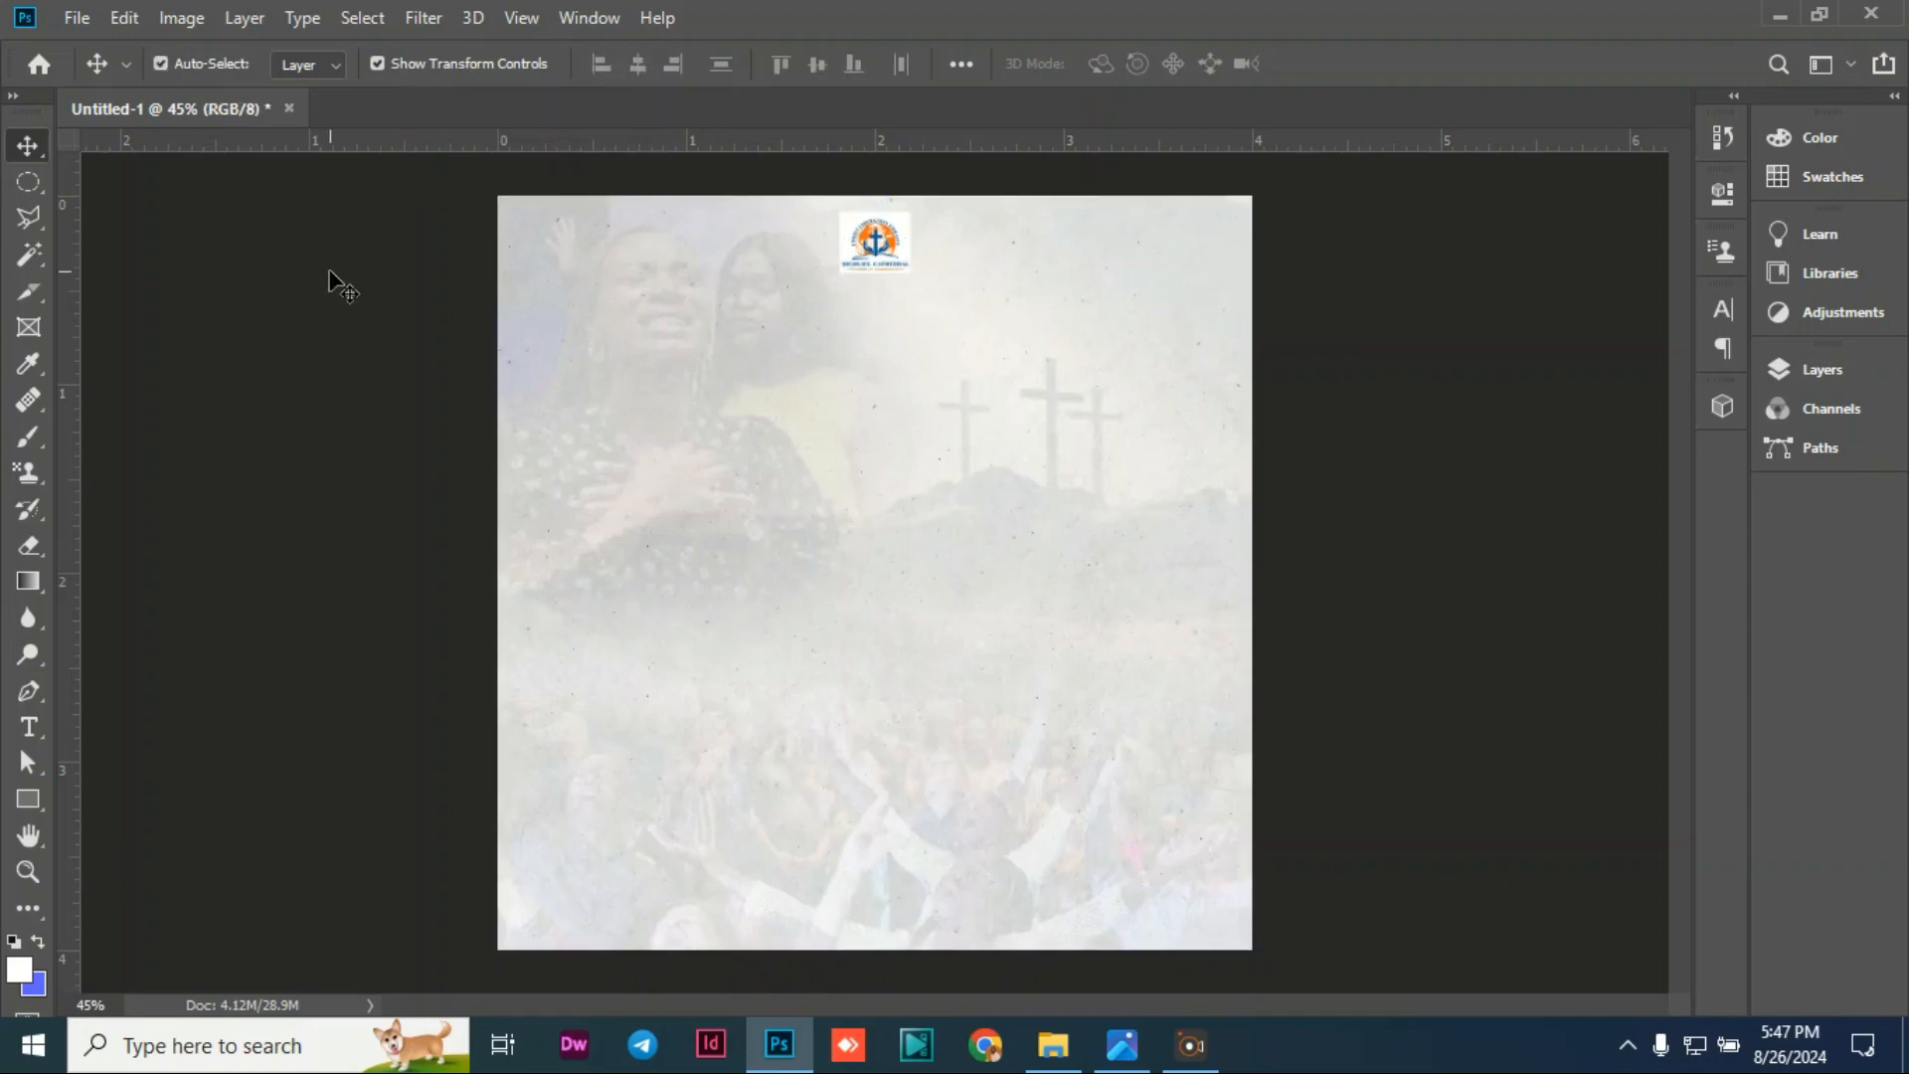
# Step: Add a text line below the logo reading 'HIGHLIFE CATHEDRAL BUSIA'
pyautogui.click(33, 731)
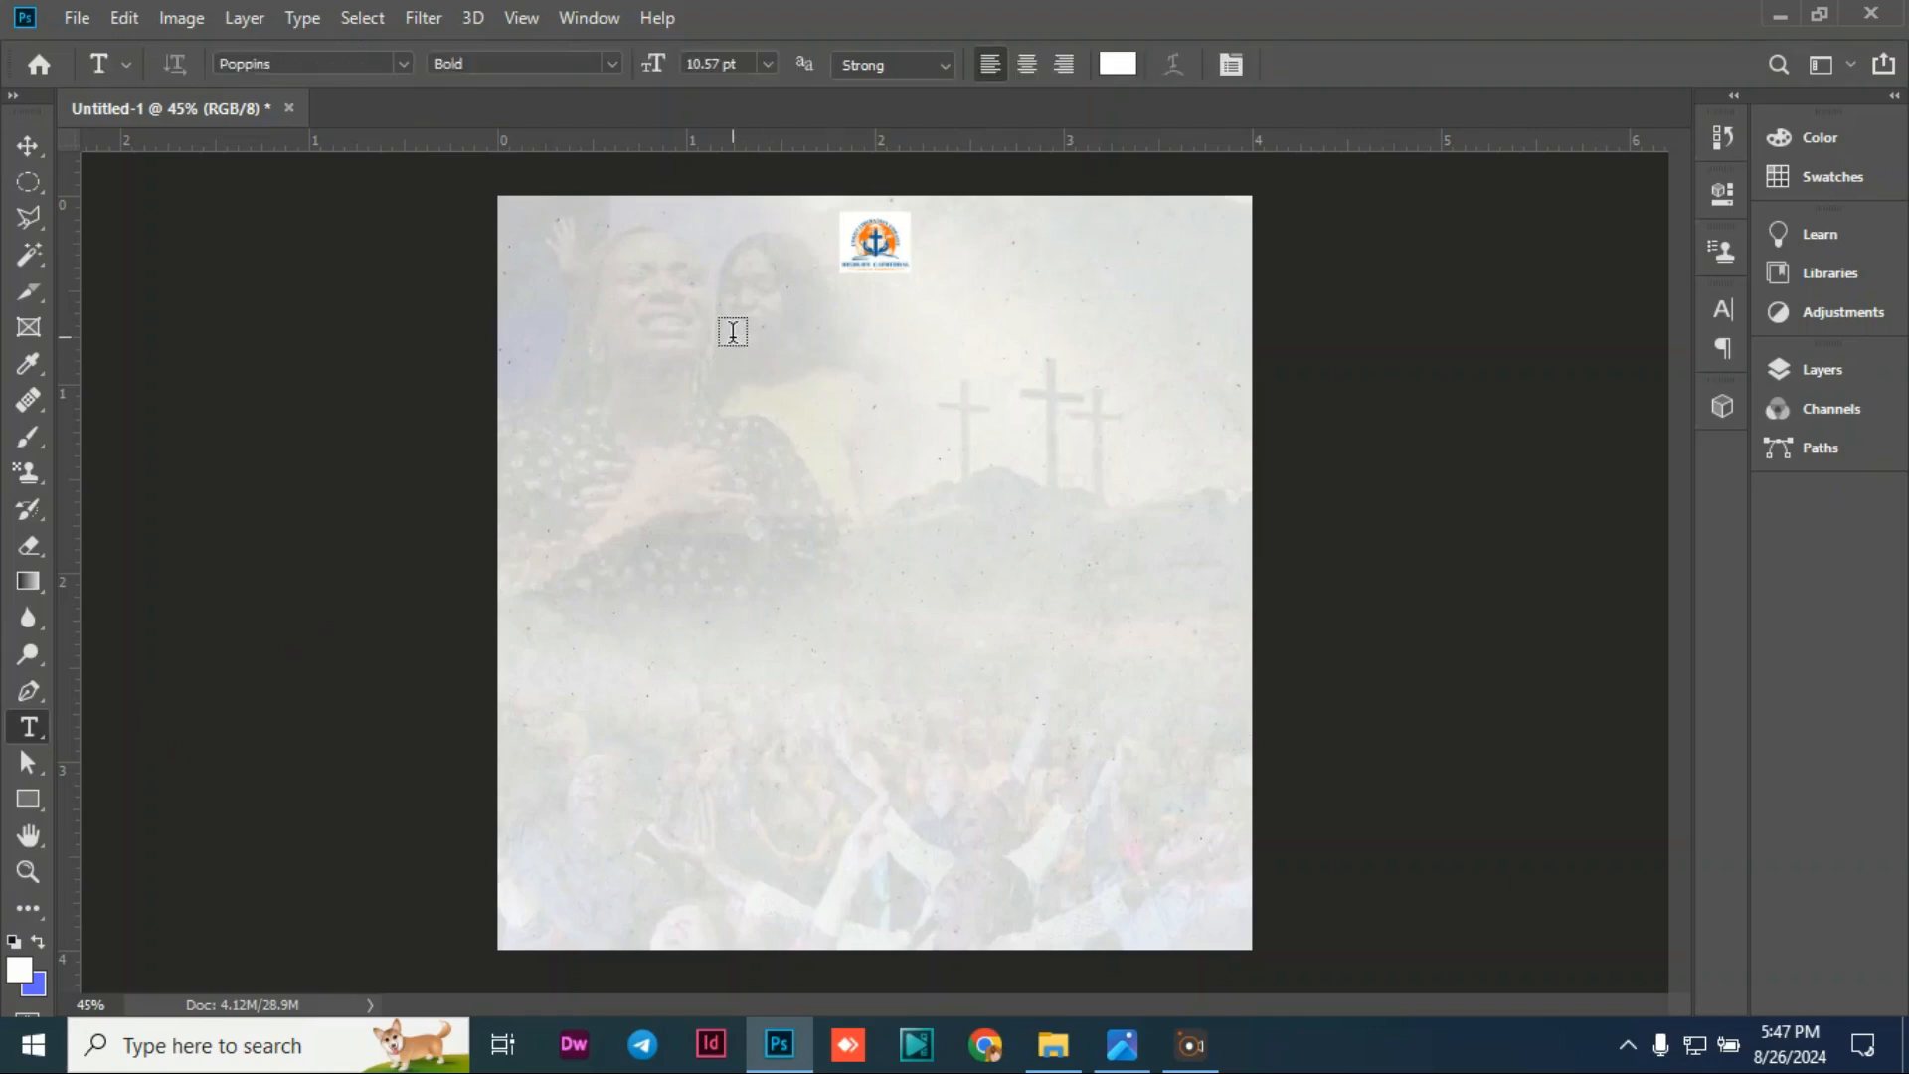
pyautogui.click(733, 333)
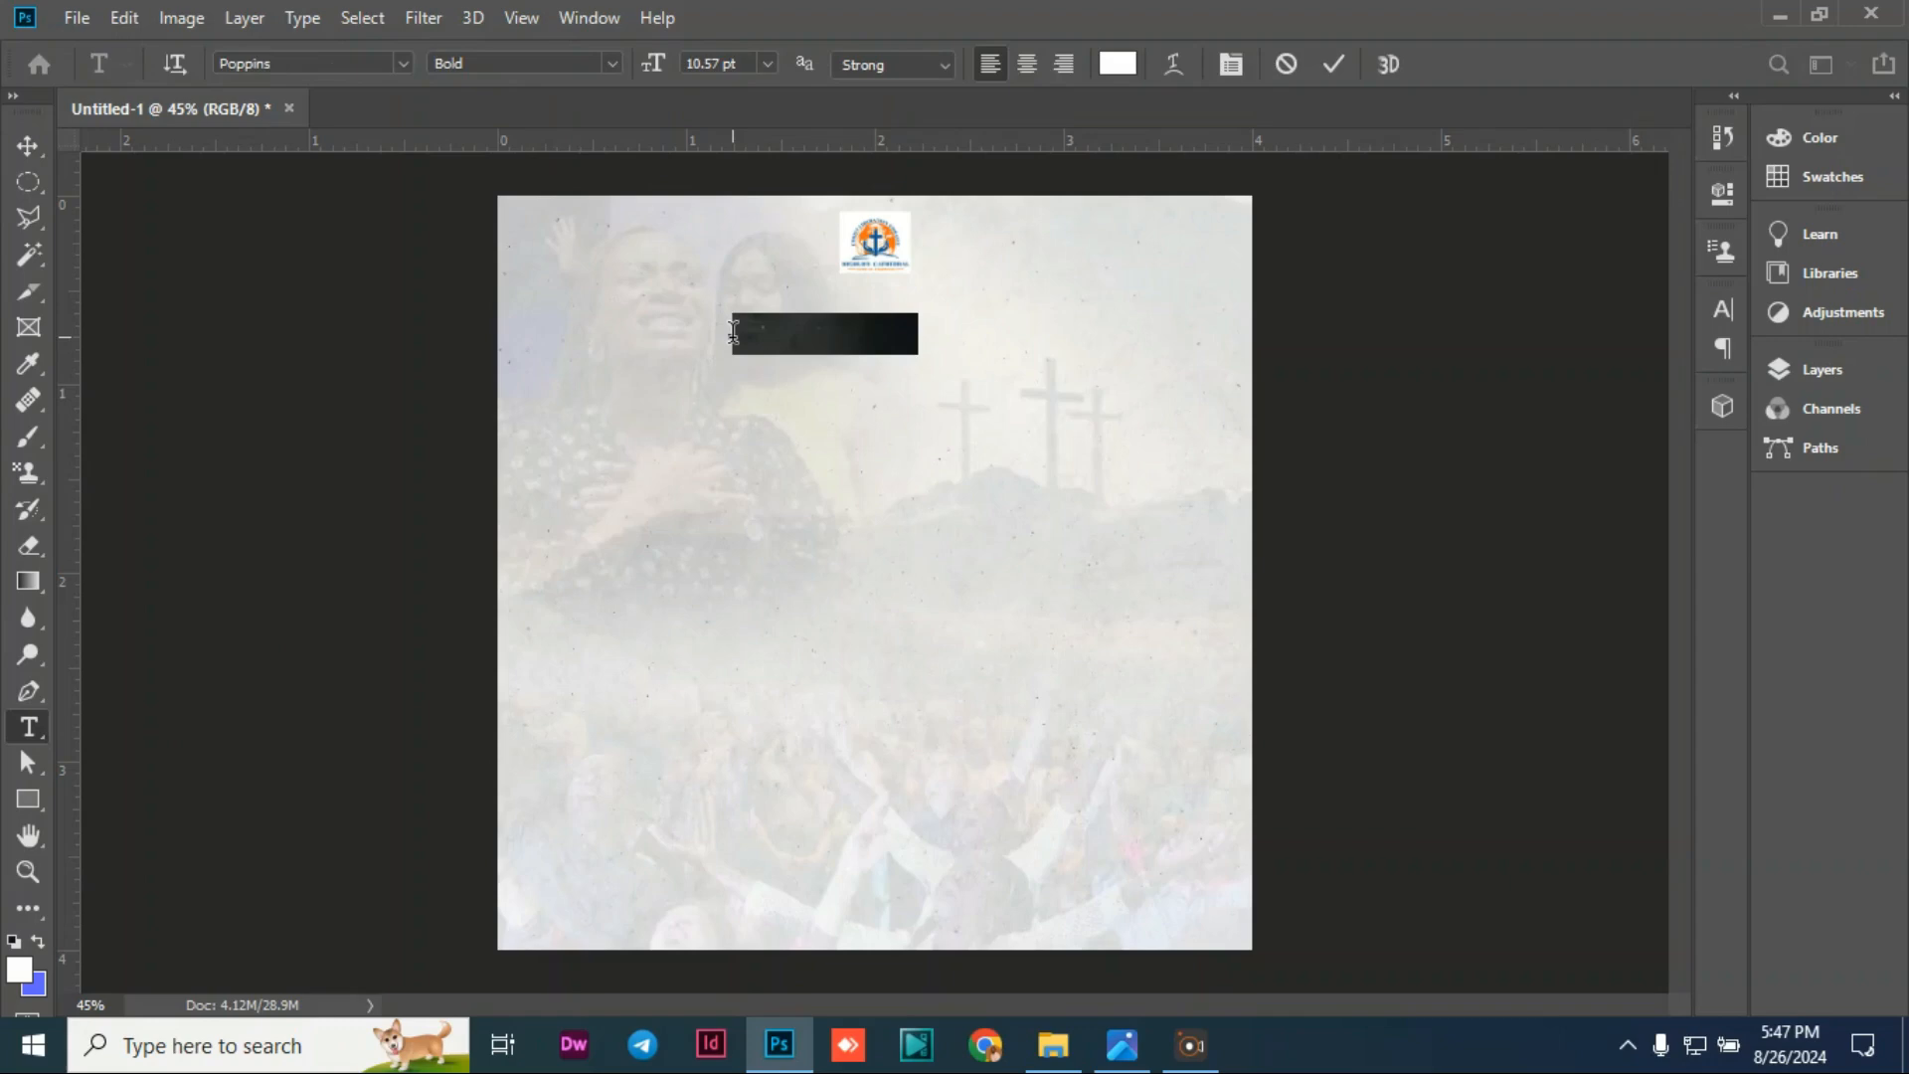
pyautogui.press('BackSpace')
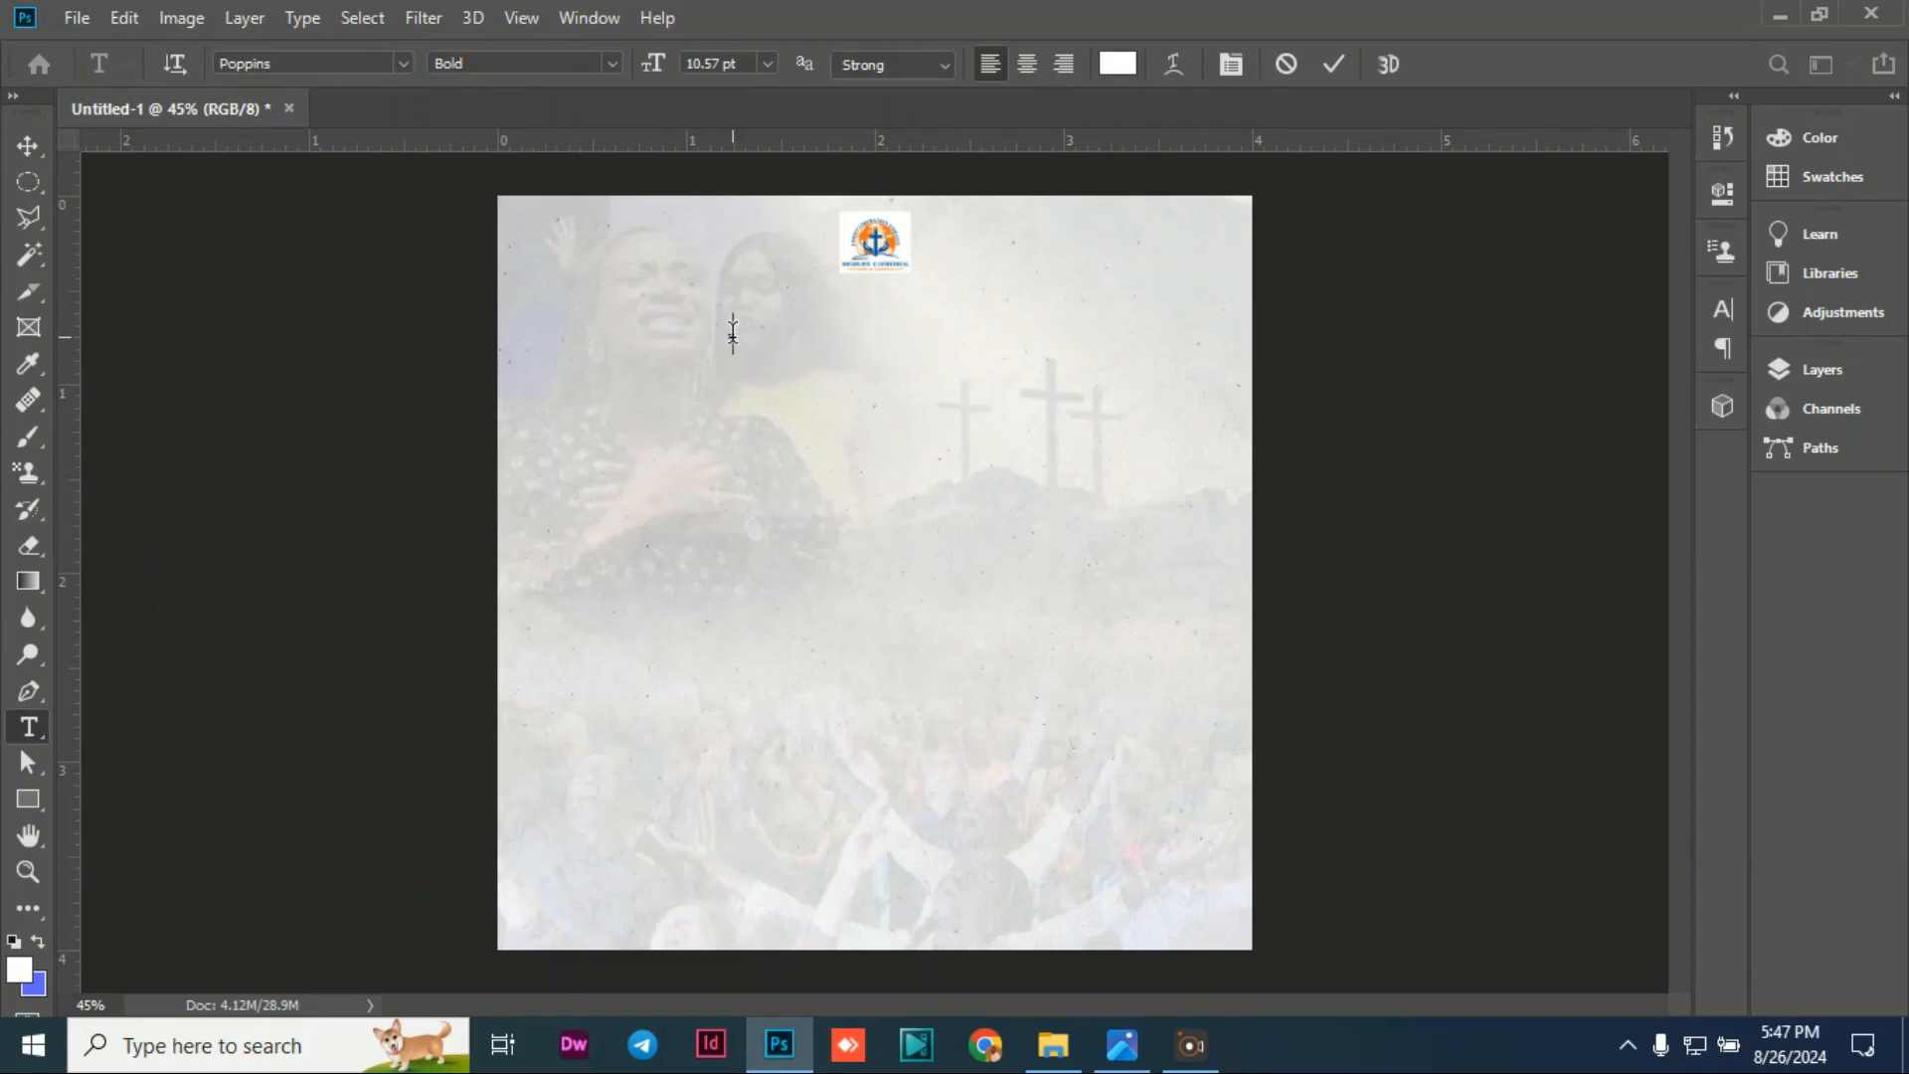
pyautogui.write('HIGHLIG')
pyautogui.write('FE')
pyautogui.write(' CATHEDRAL')
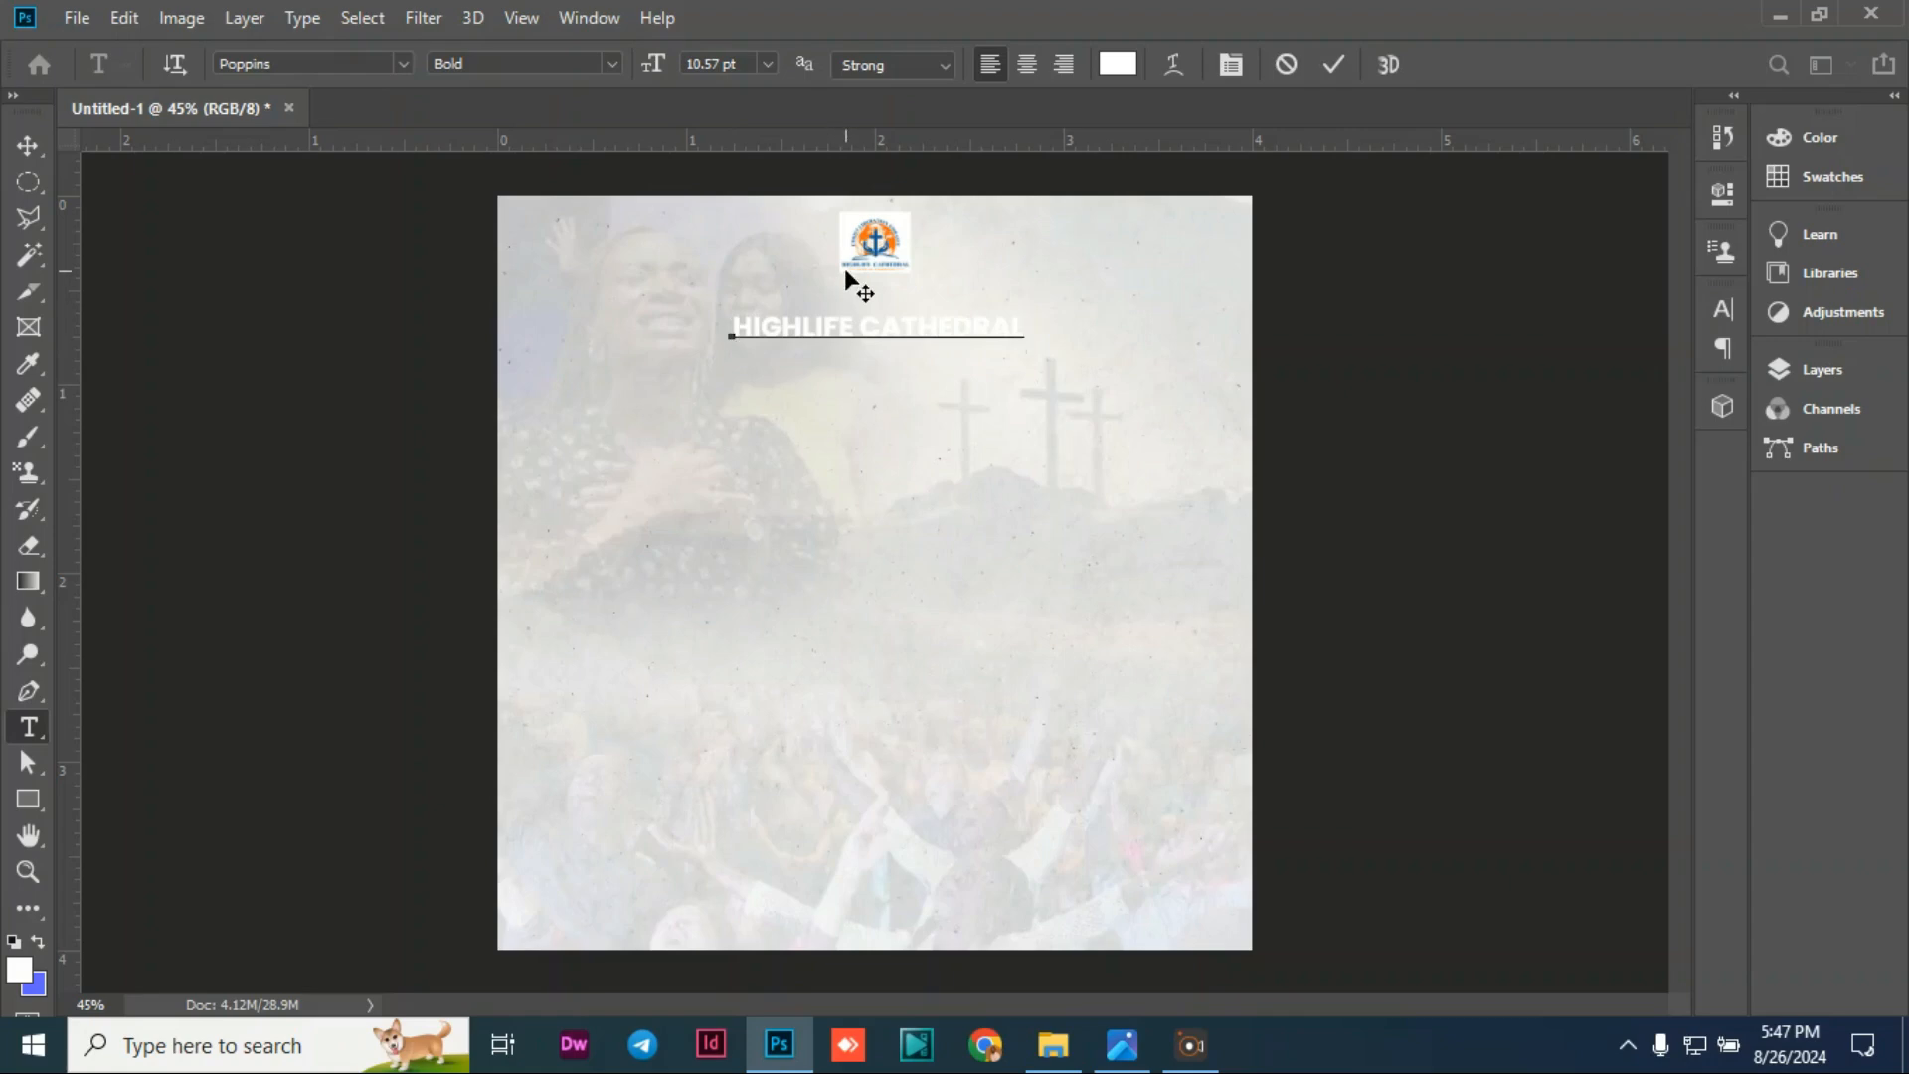
pyautogui.write('BUSIA')
# Step: Set the church-name line to Poppins Regular and nudge it slightly upward
pyautogui.tripleClick(961, 327)
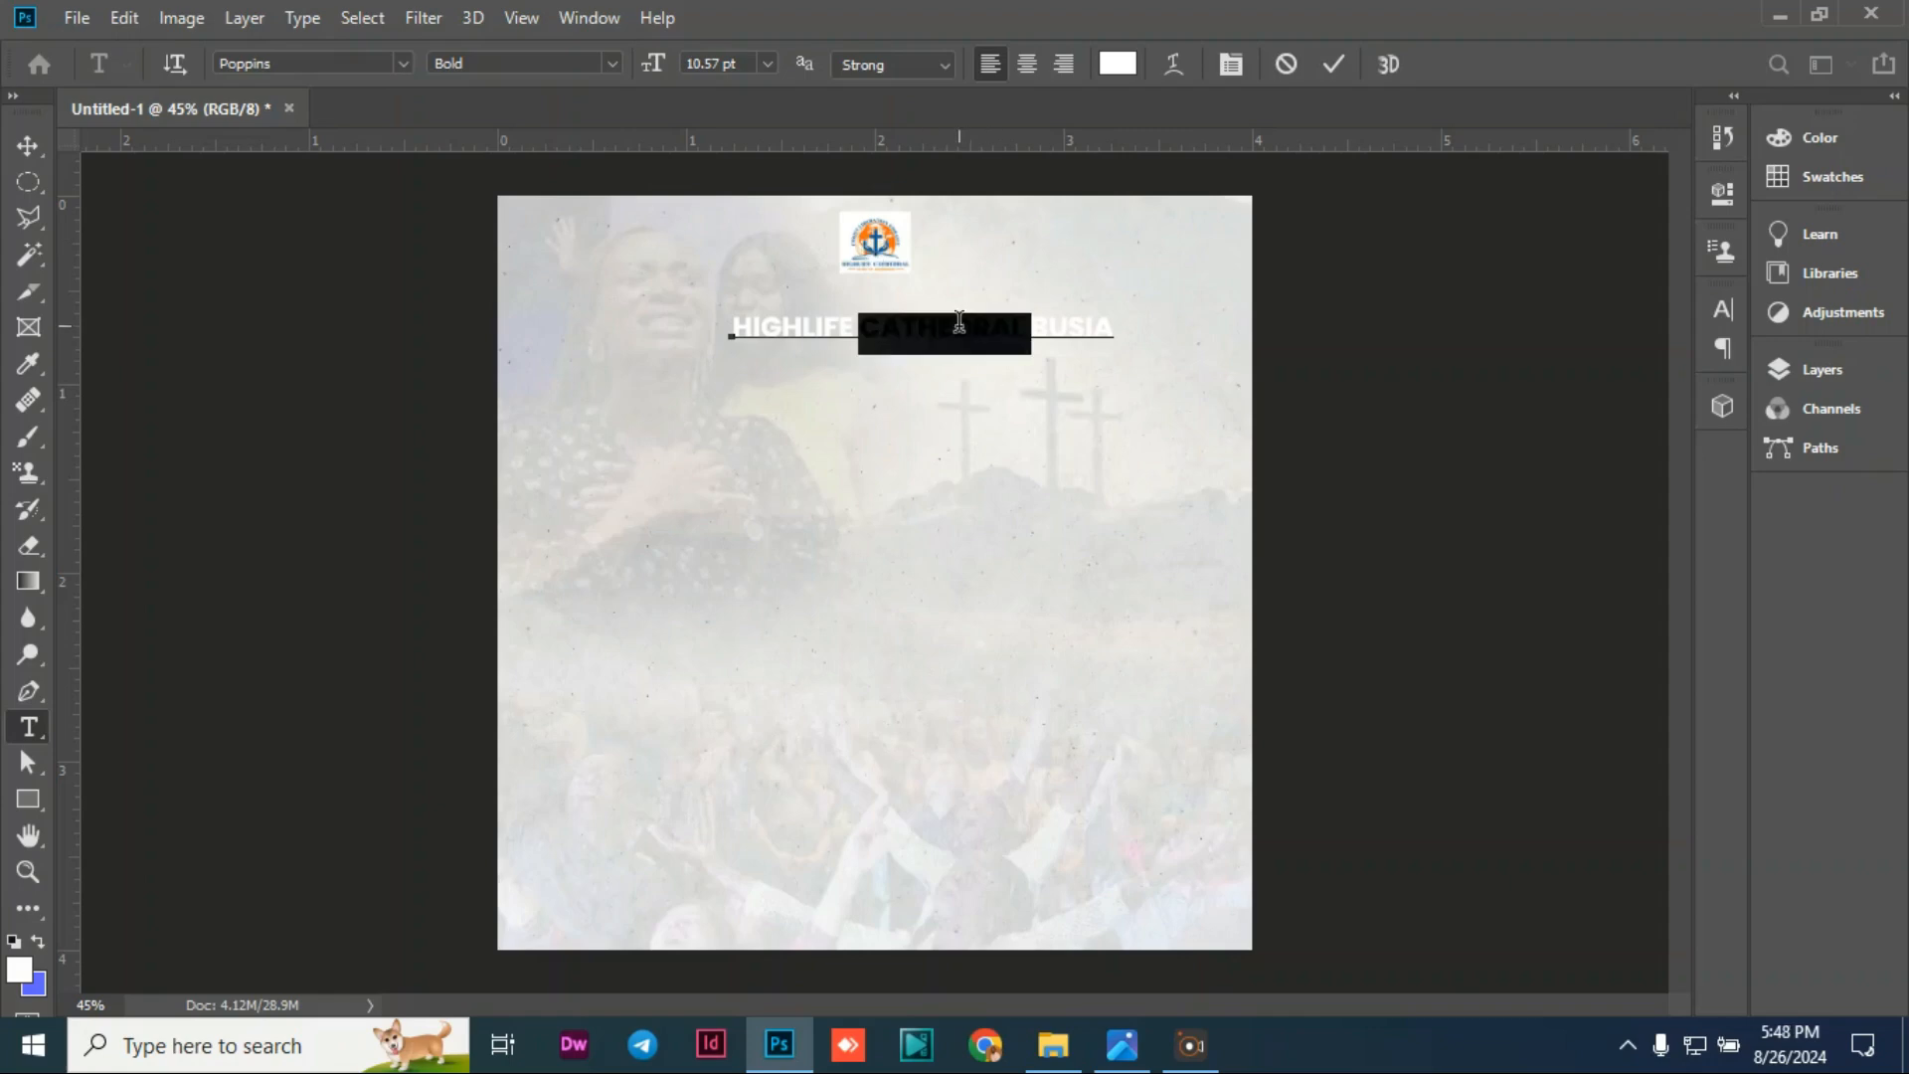
pyautogui.click(404, 62)
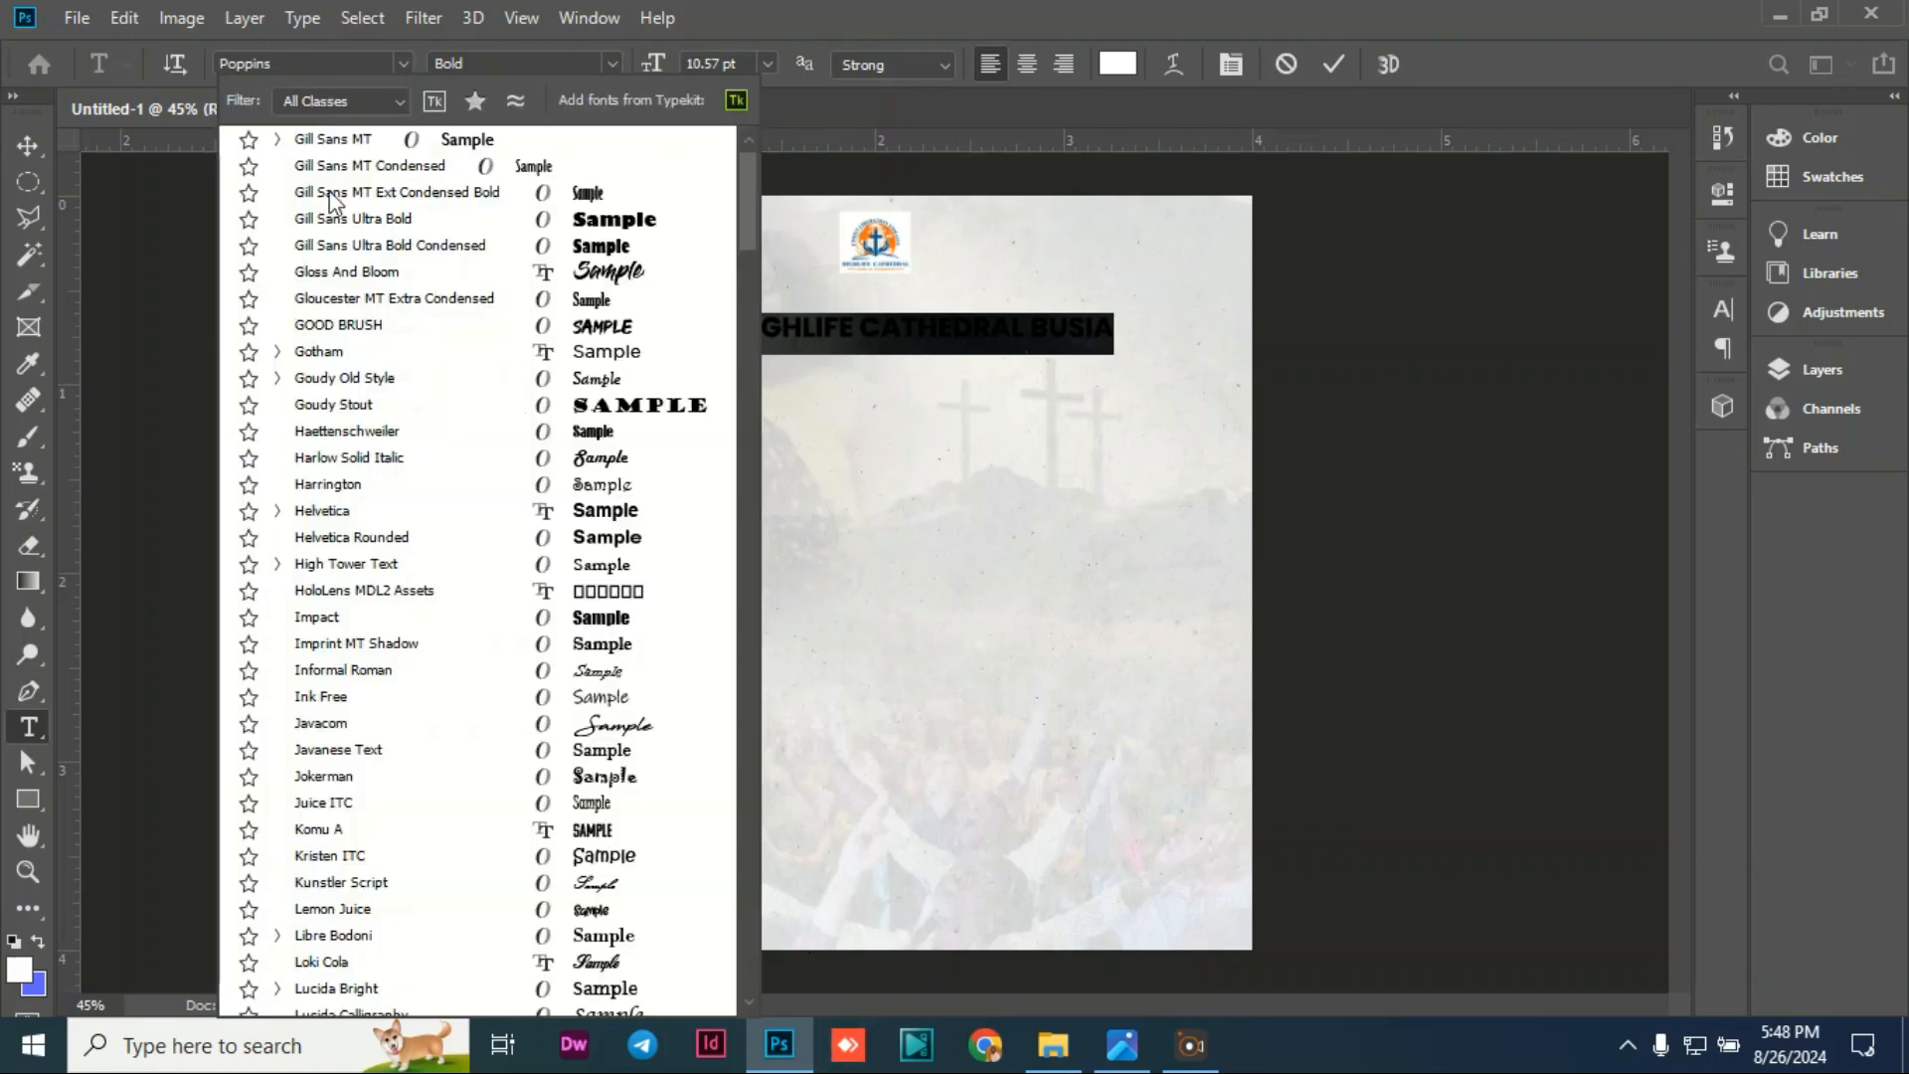
pyautogui.click(612, 62)
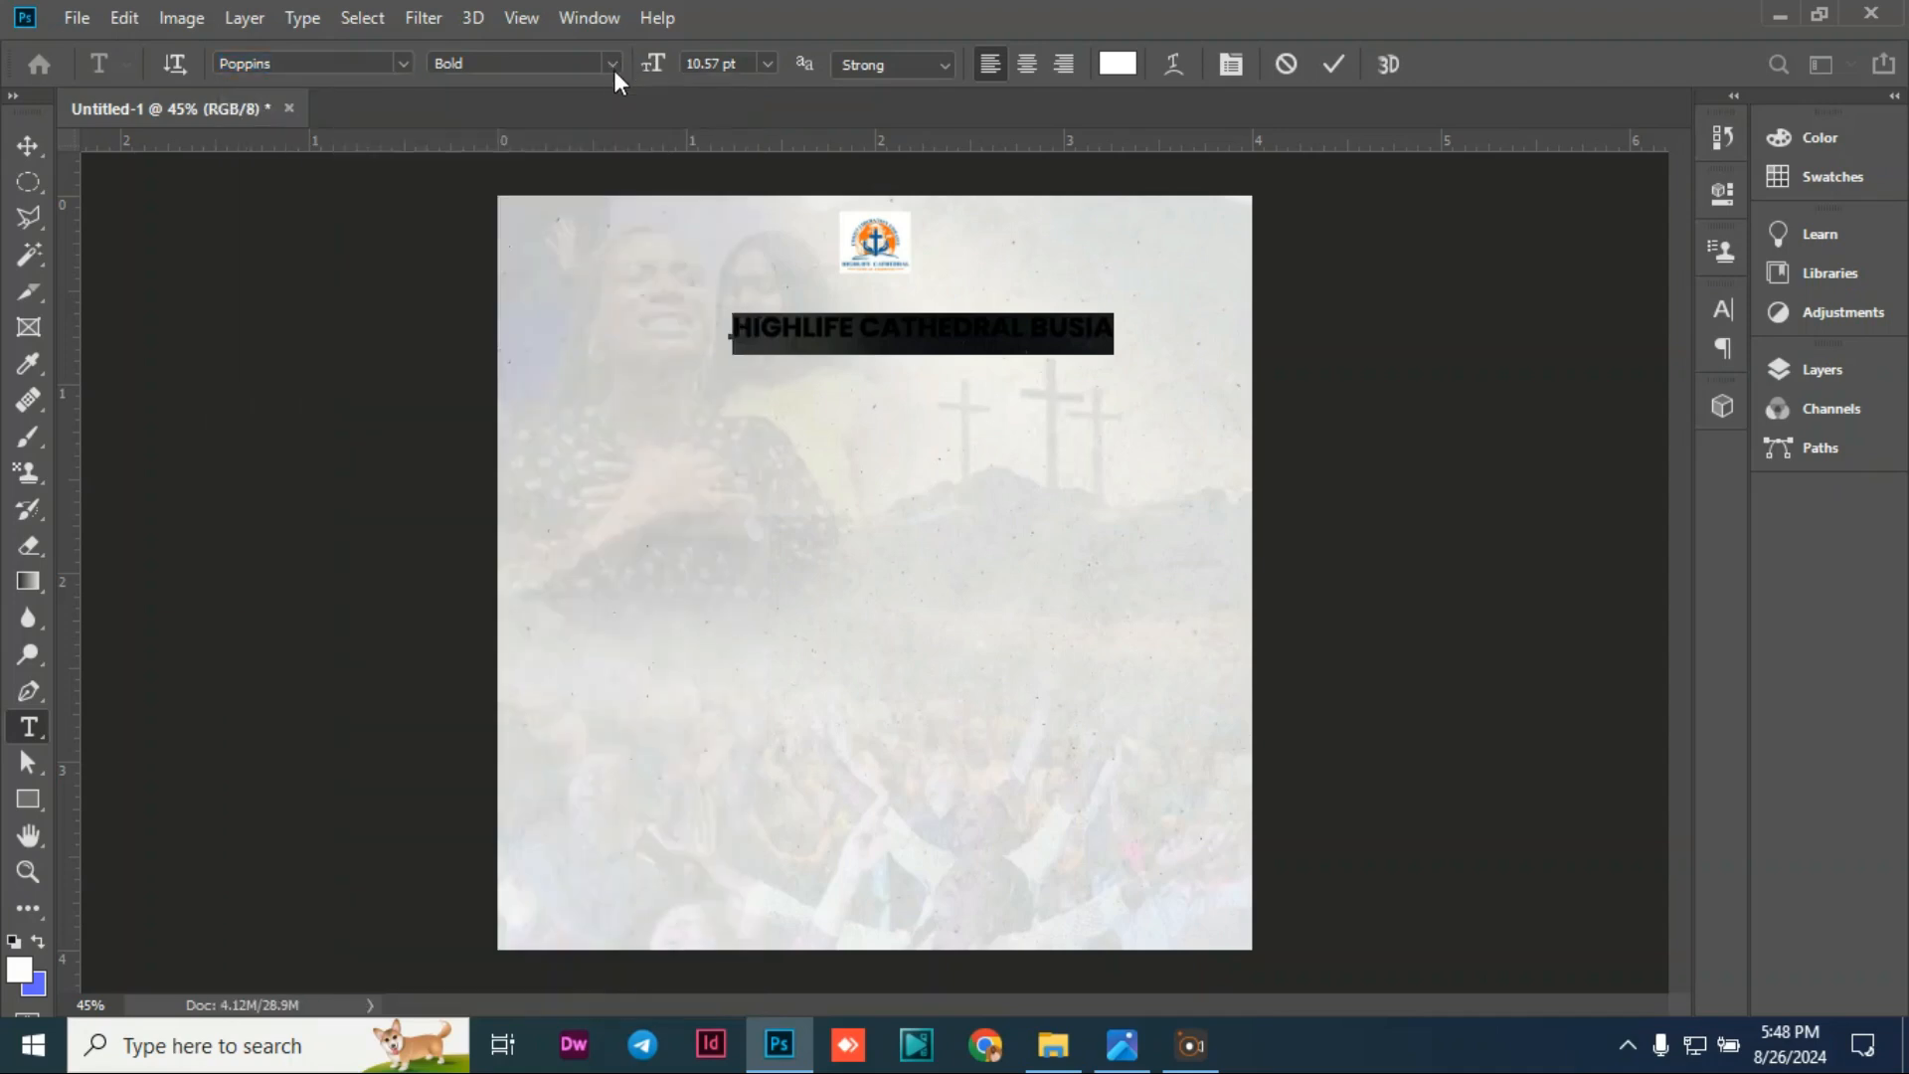
pyautogui.click(612, 68)
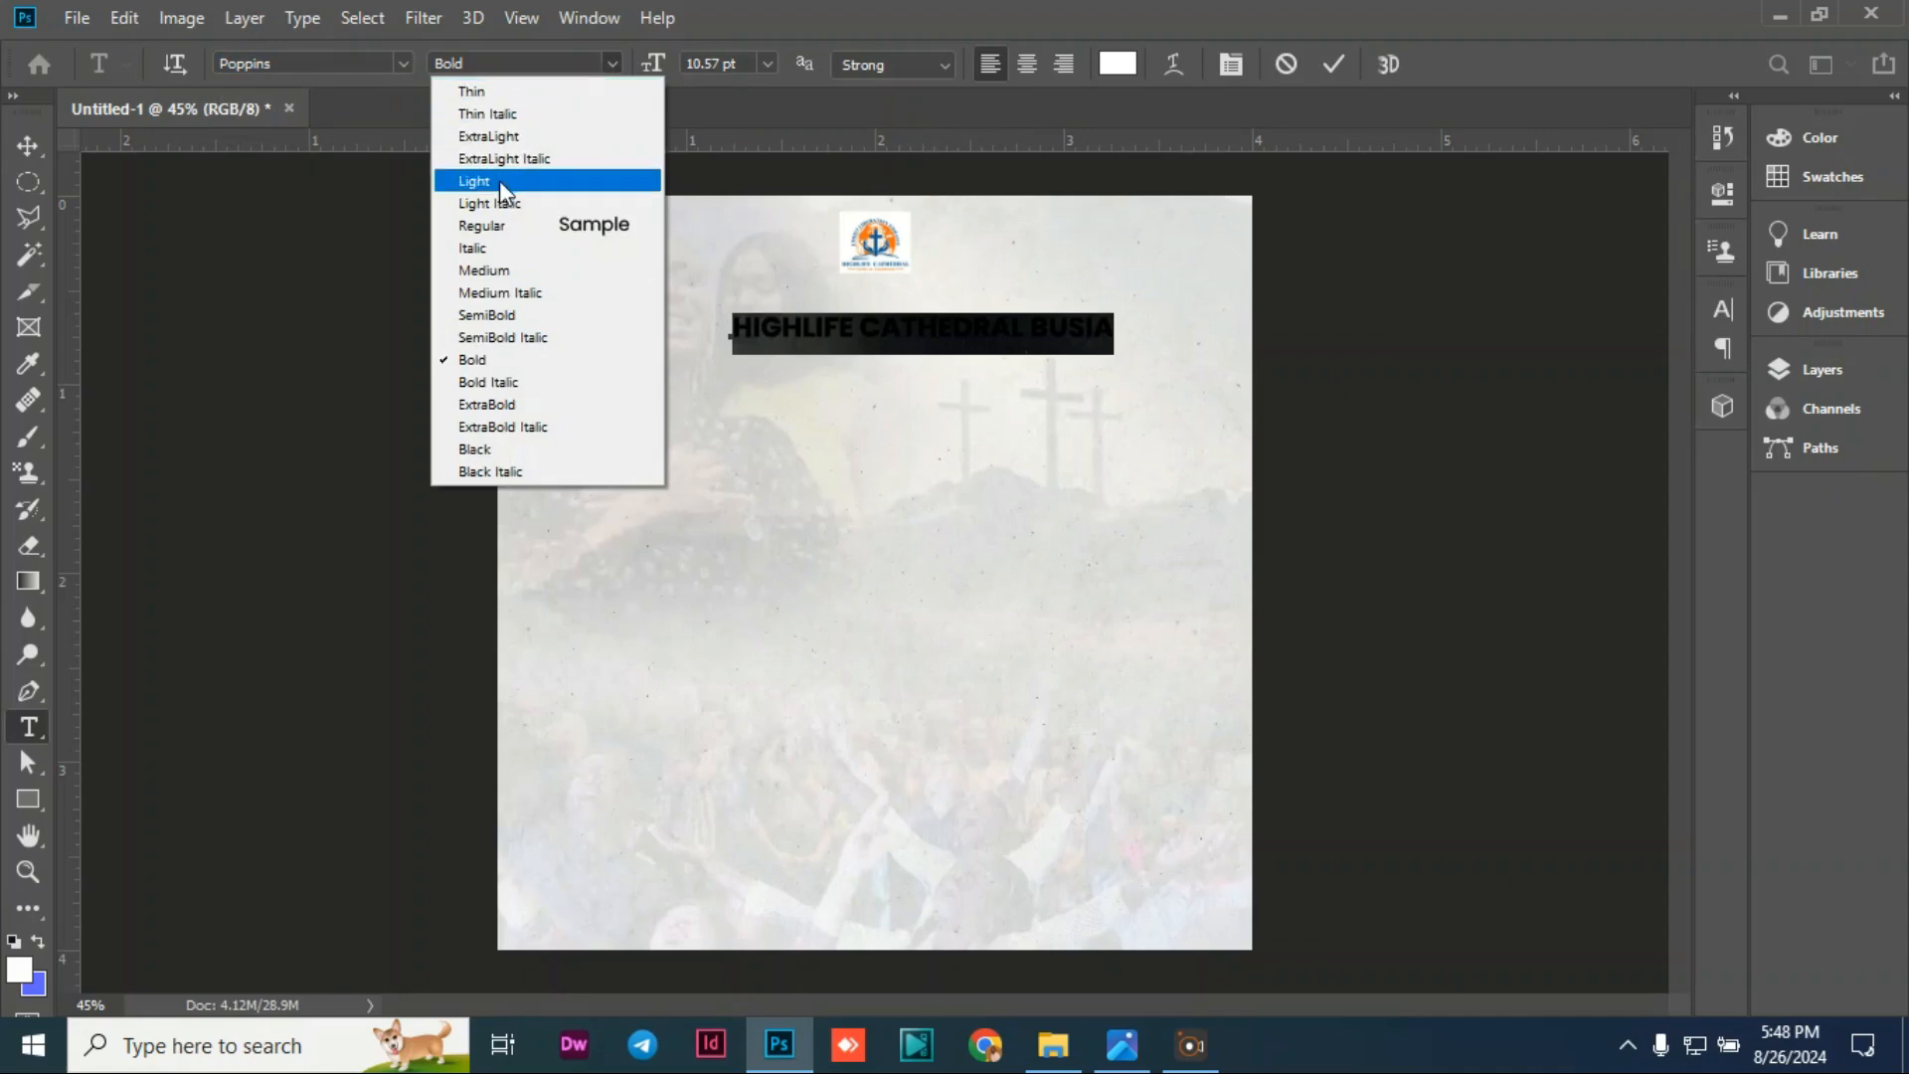
pyautogui.click(485, 229)
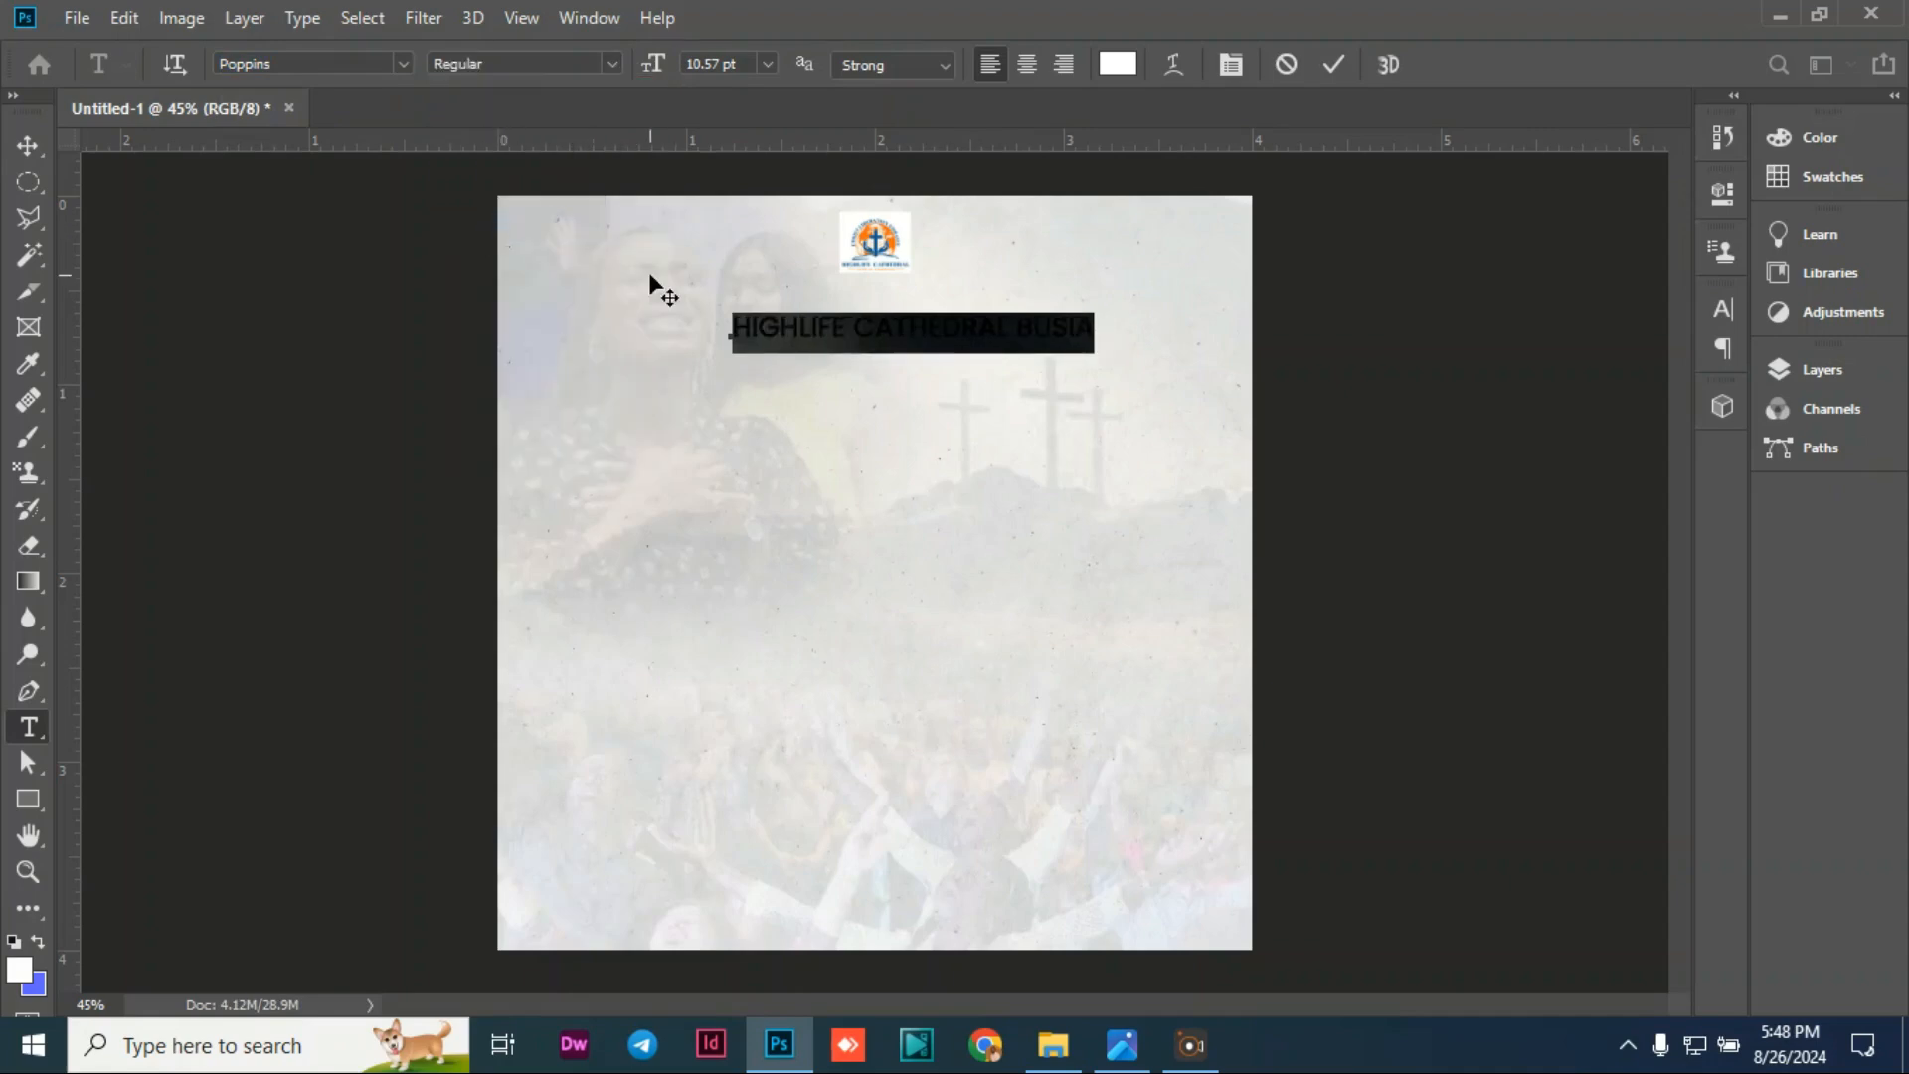
pyautogui.click(45, 142)
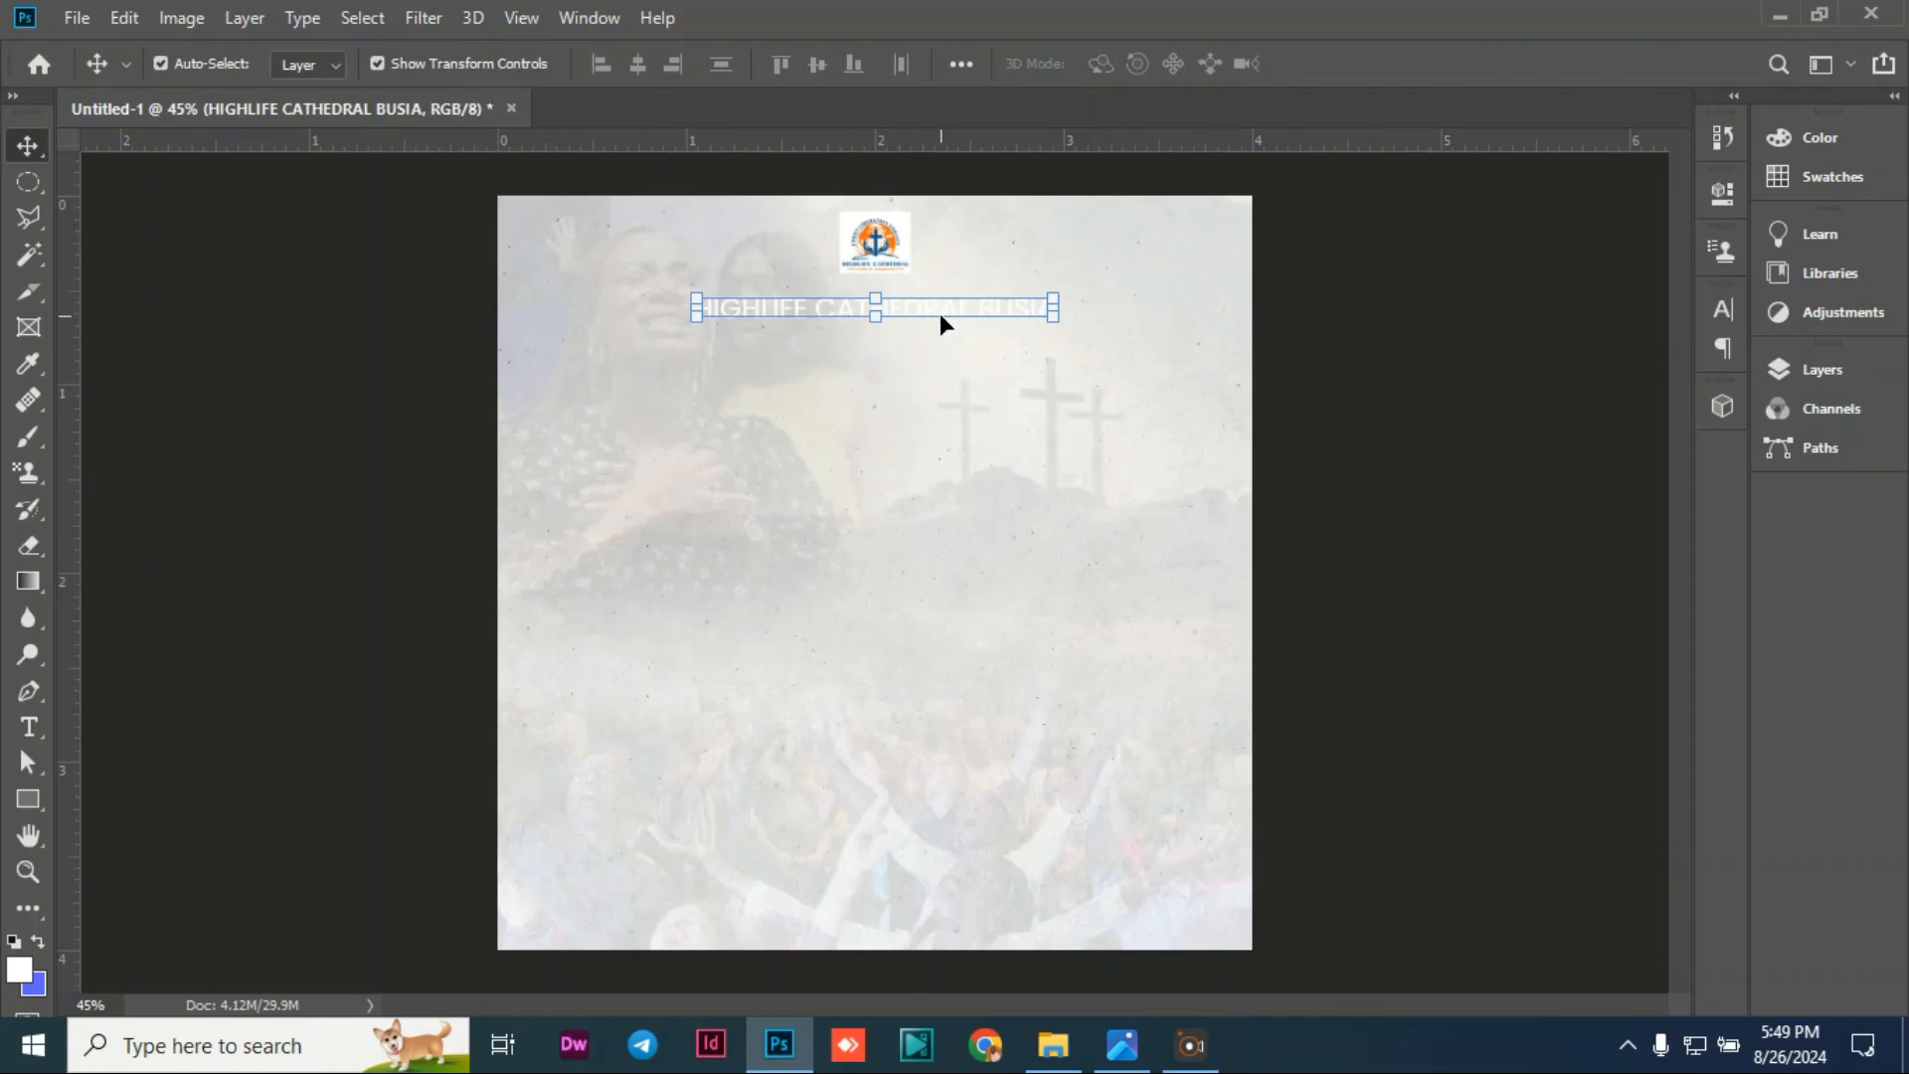
pyautogui.moveTo(939, 308); pyautogui.dragTo(942, 295)
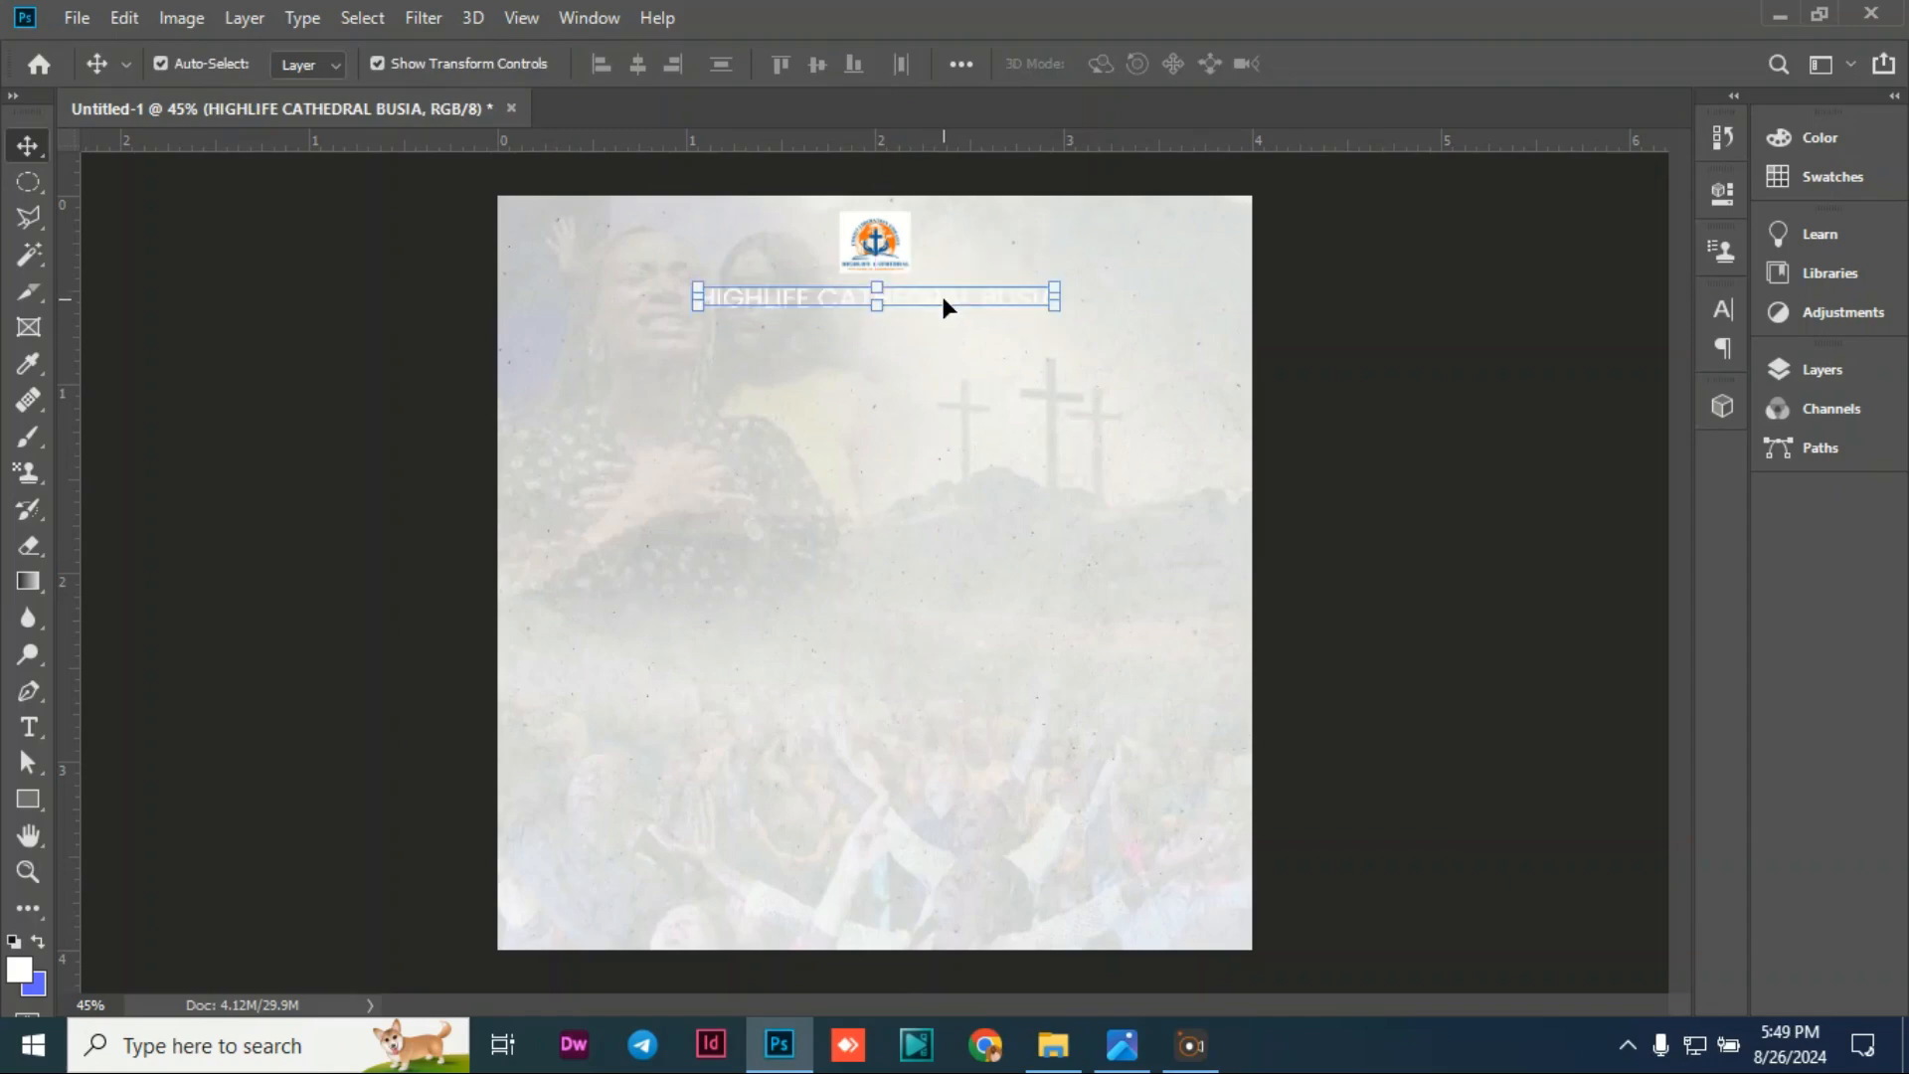
# Step: Colour the heading text with the logo's dark blue, 0a6497
pyautogui.doubleClick(940, 292)
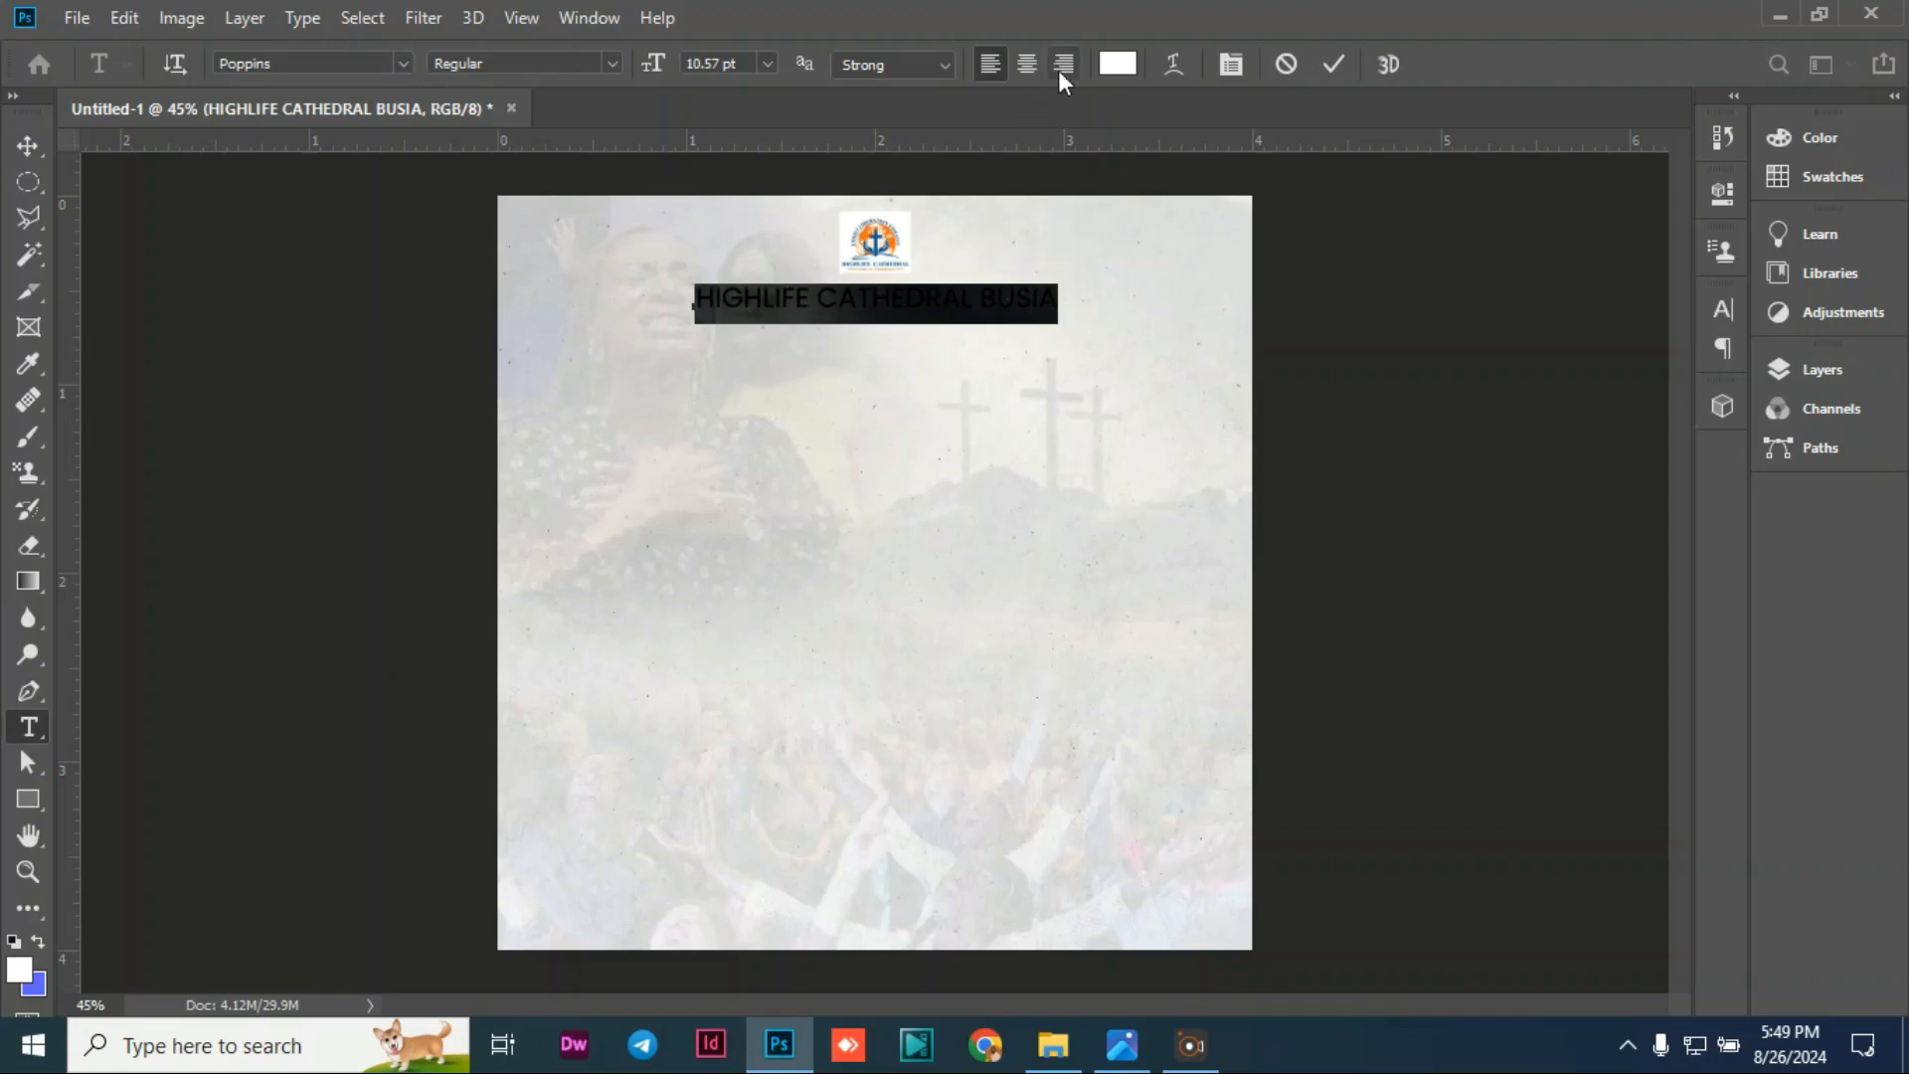
pyautogui.click(1118, 64)
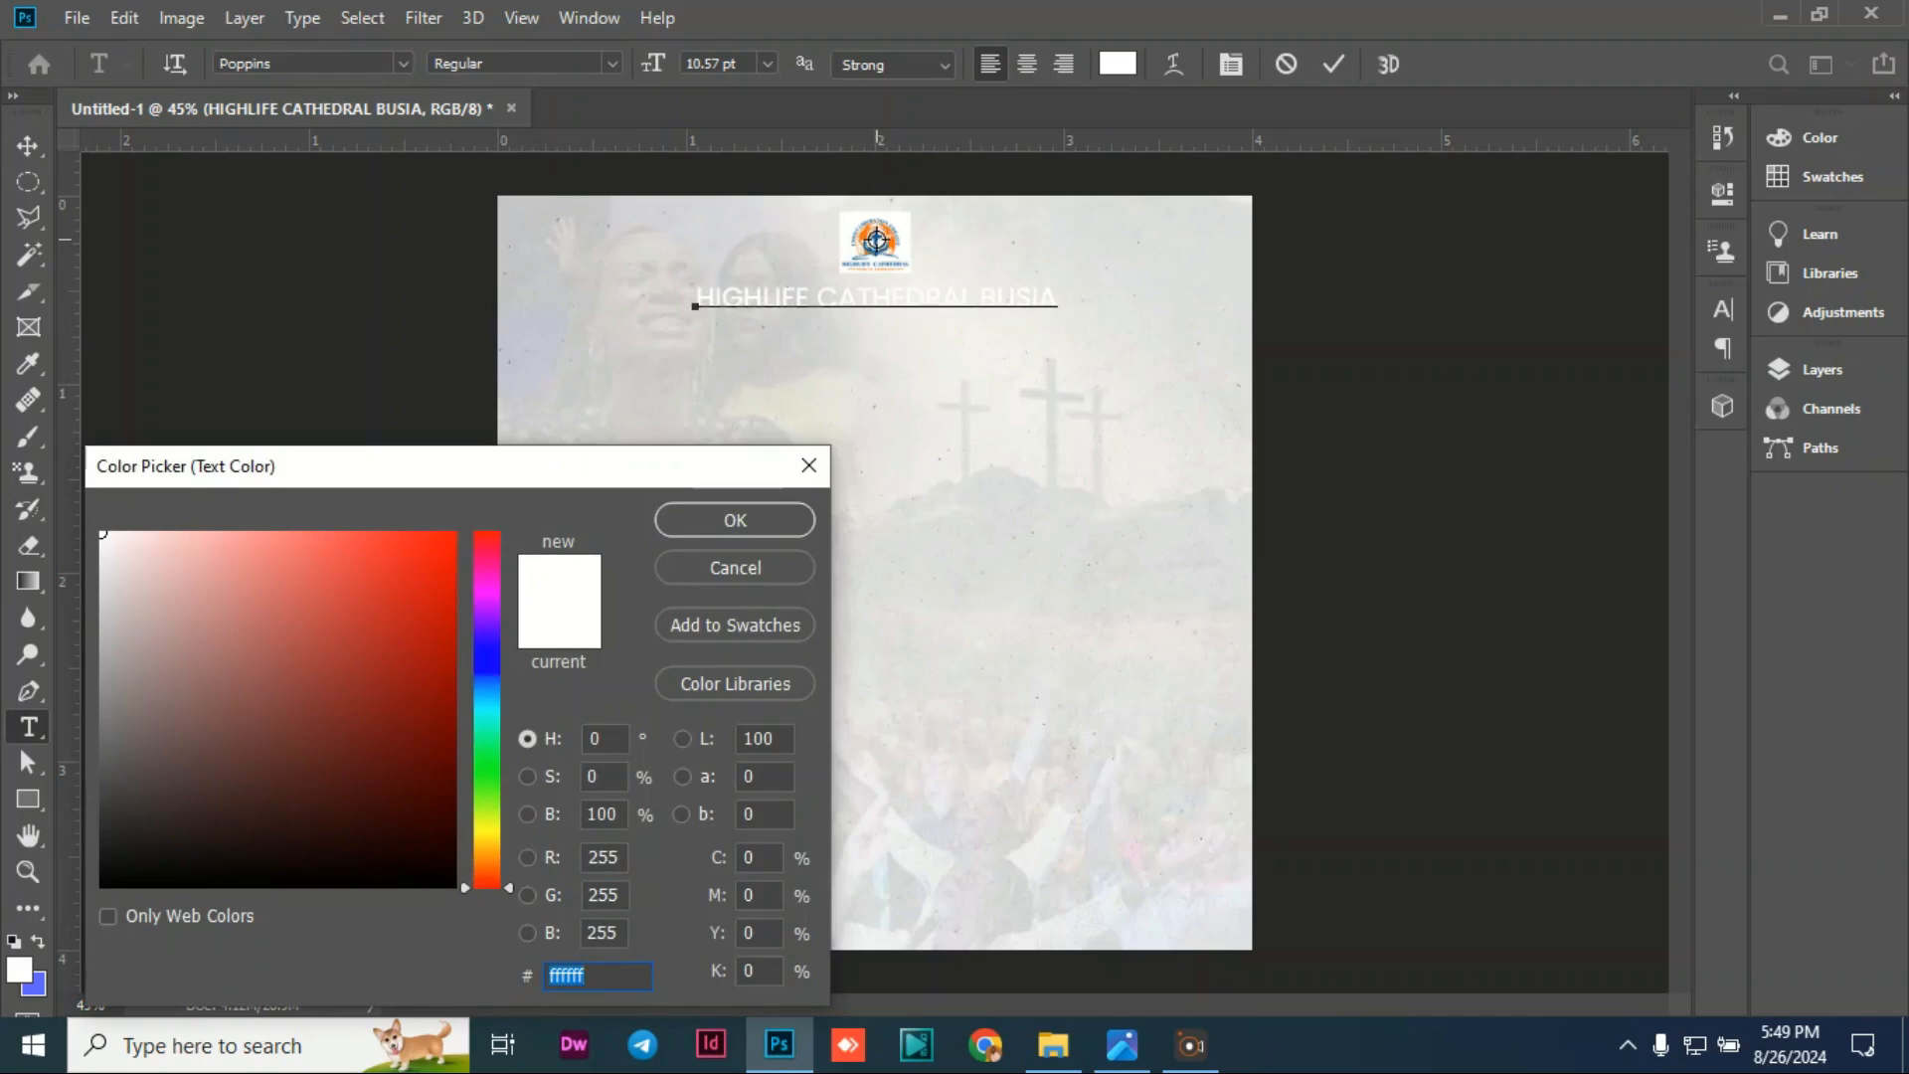
pyautogui.click(875, 240)
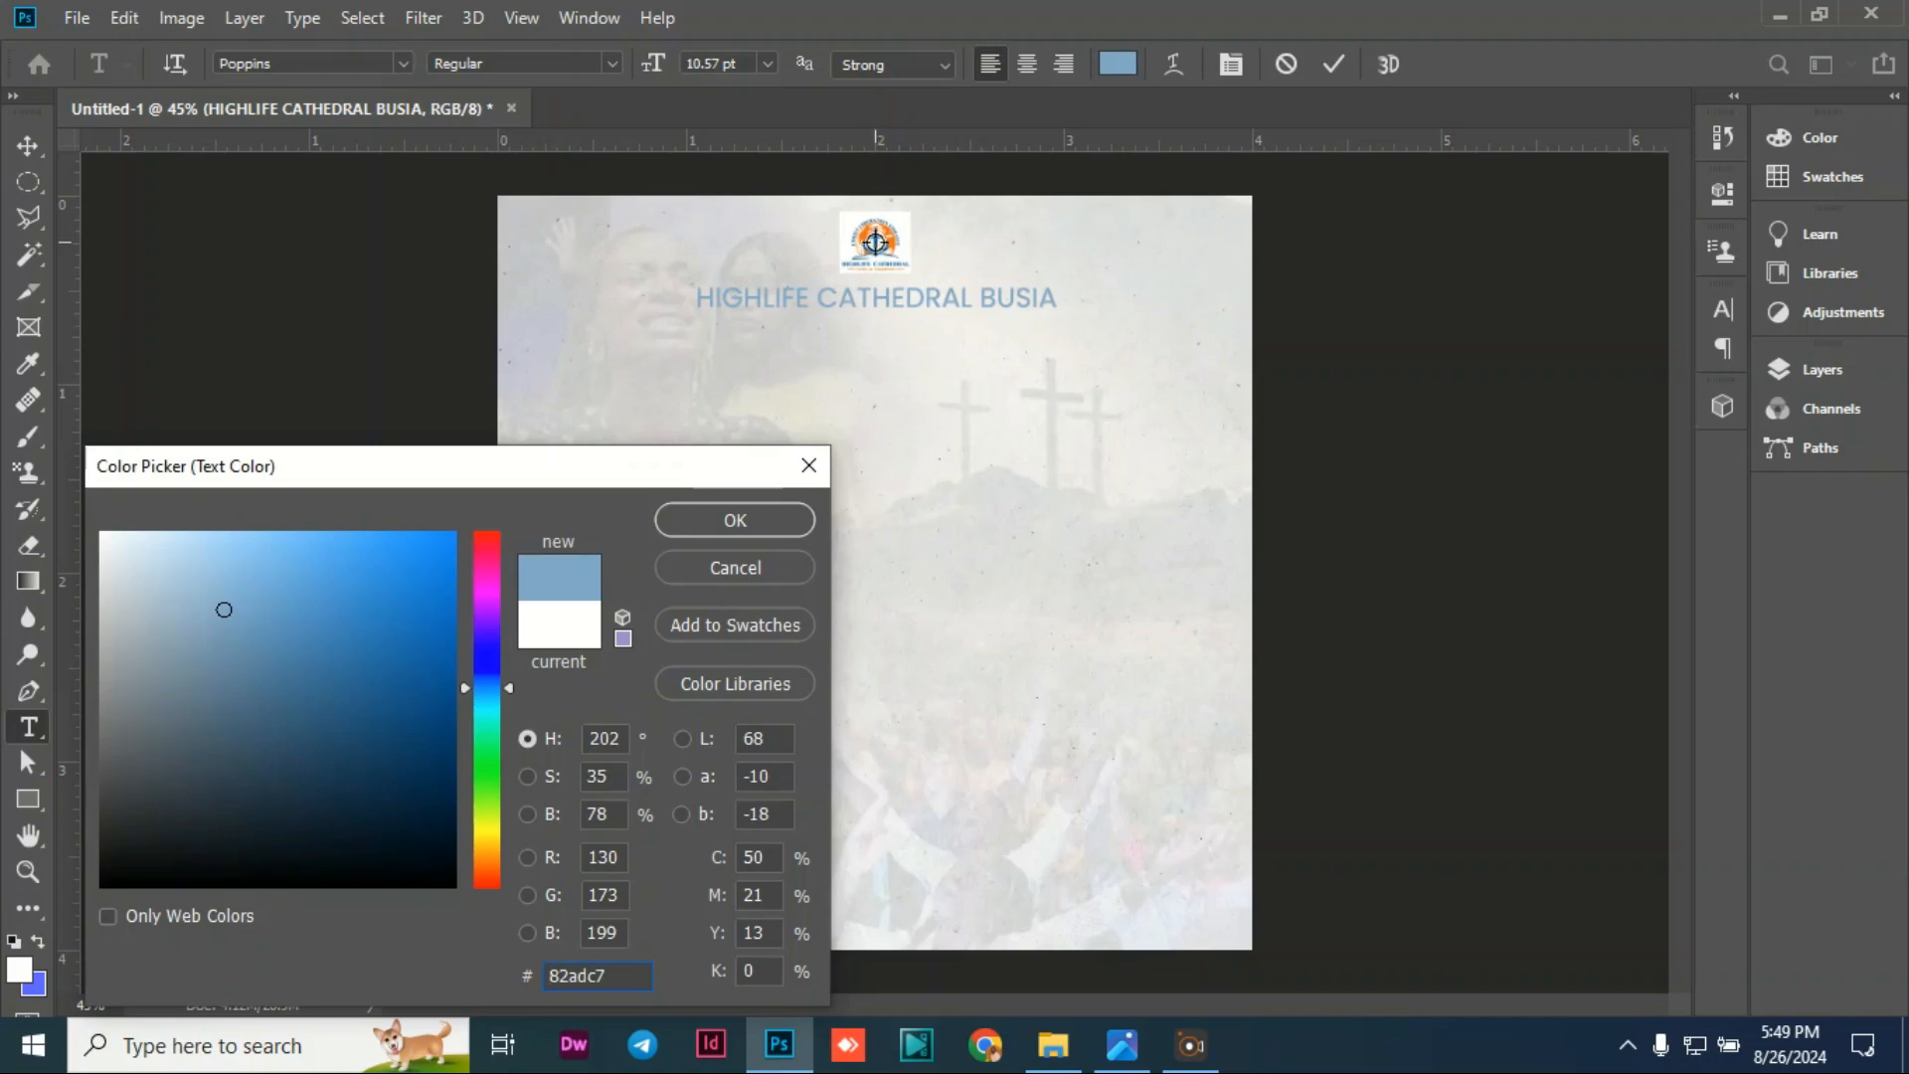
pyautogui.click(876, 239)
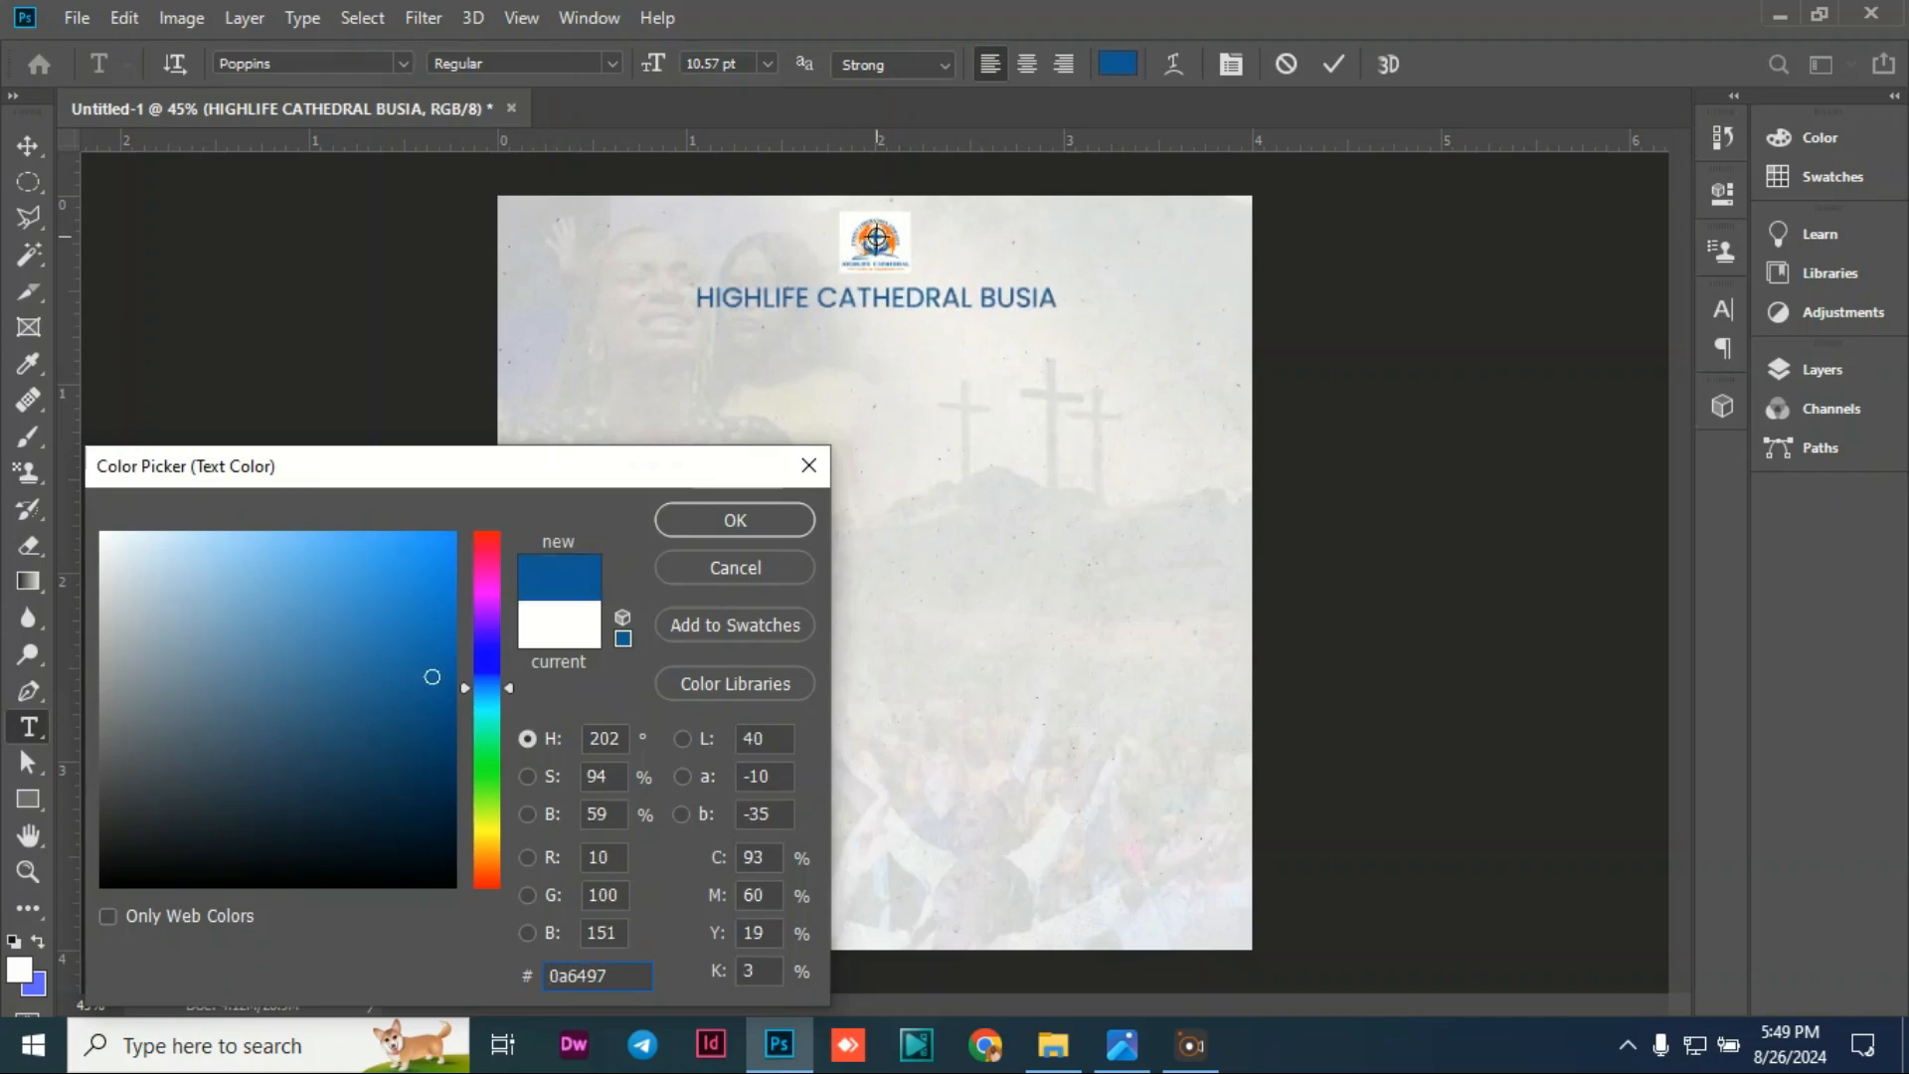
pyautogui.click(732, 527)
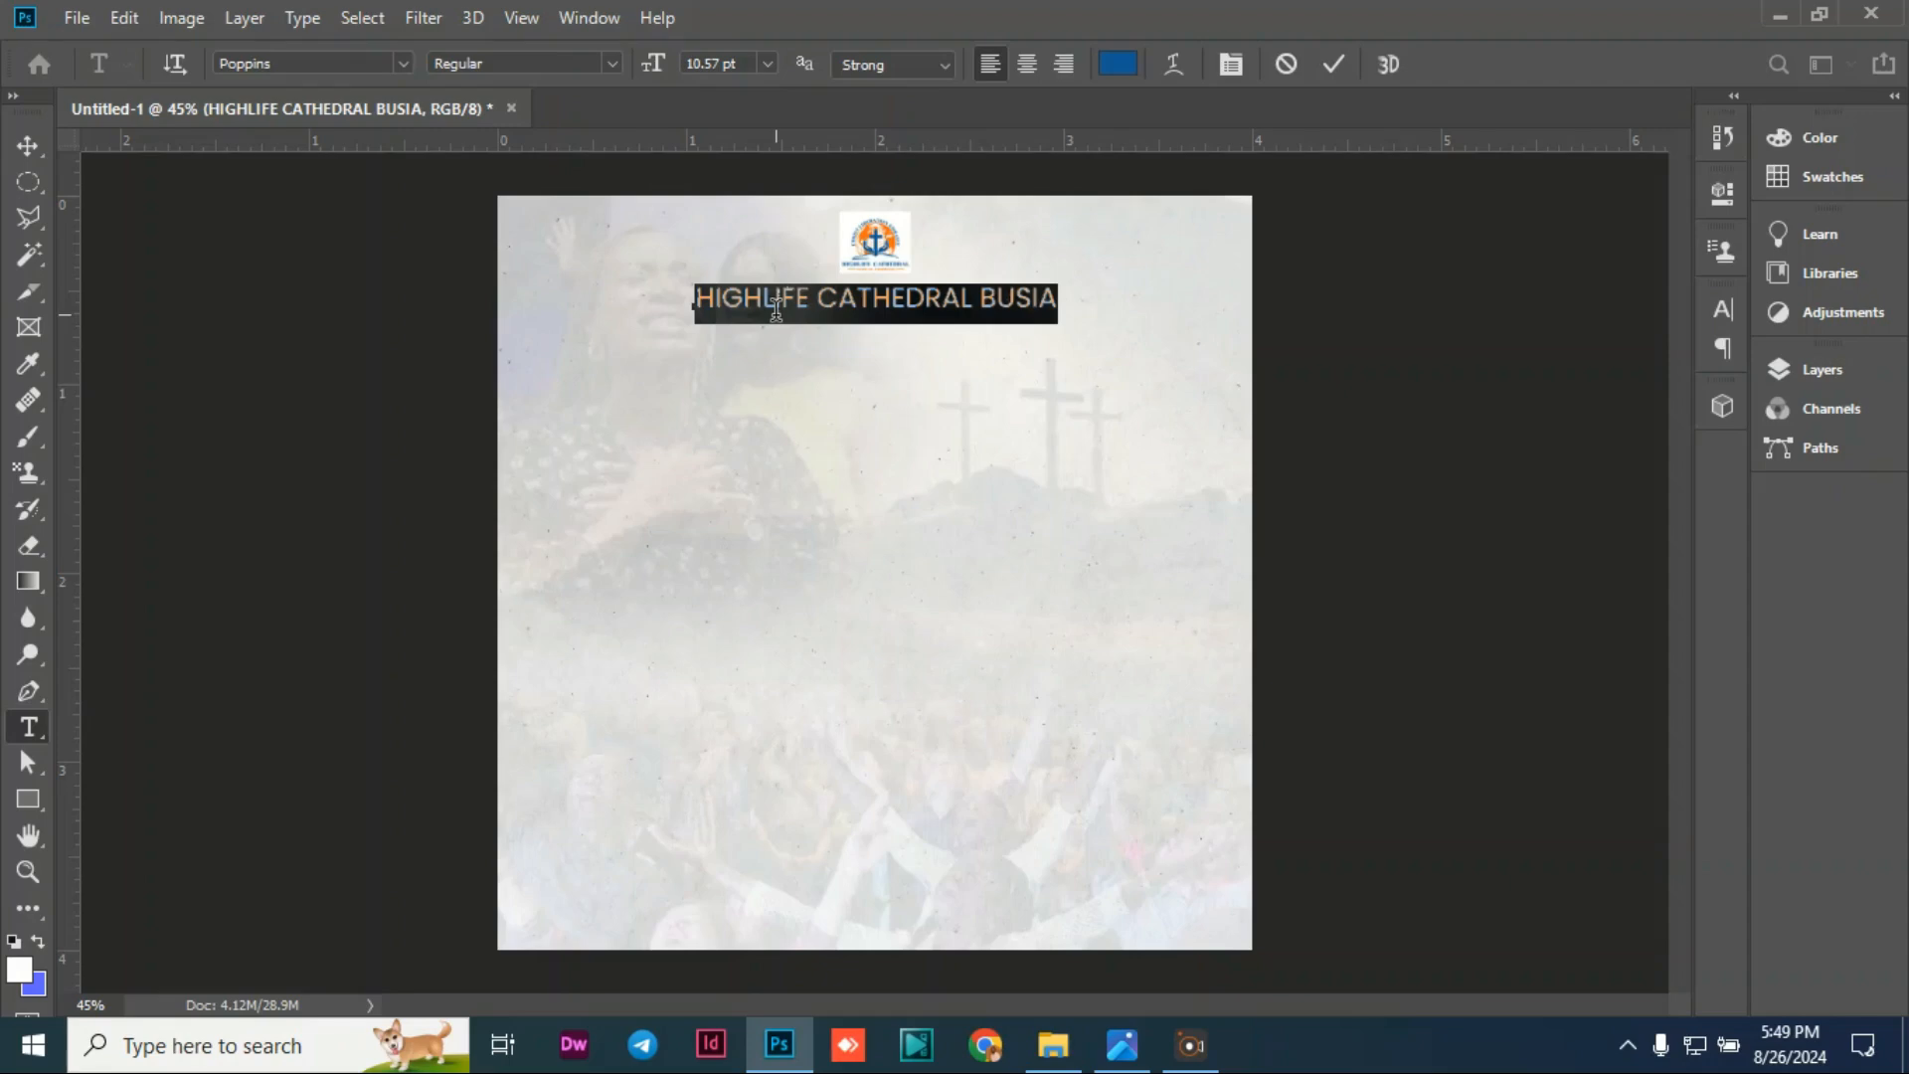
pyautogui.click(1114, 65)
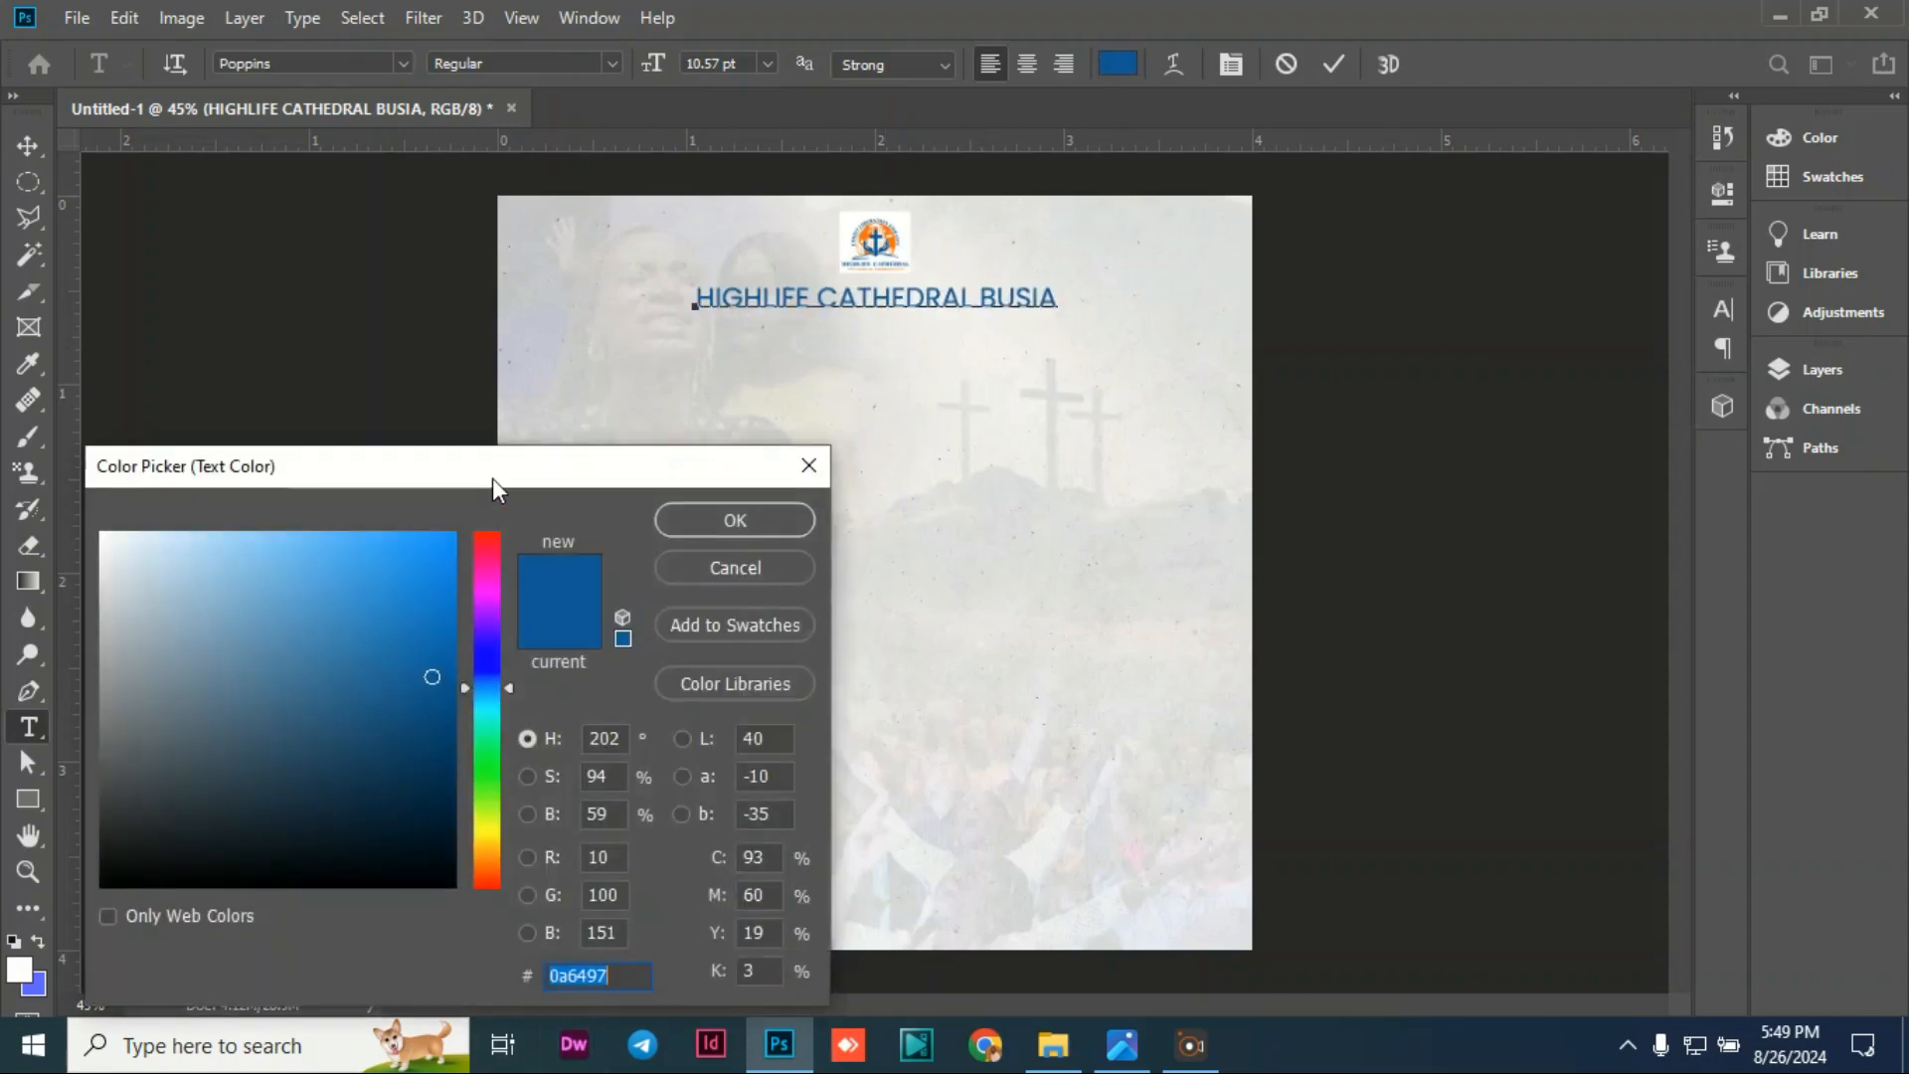
pyautogui.moveTo(492, 480); pyautogui.dragTo(487, 172)
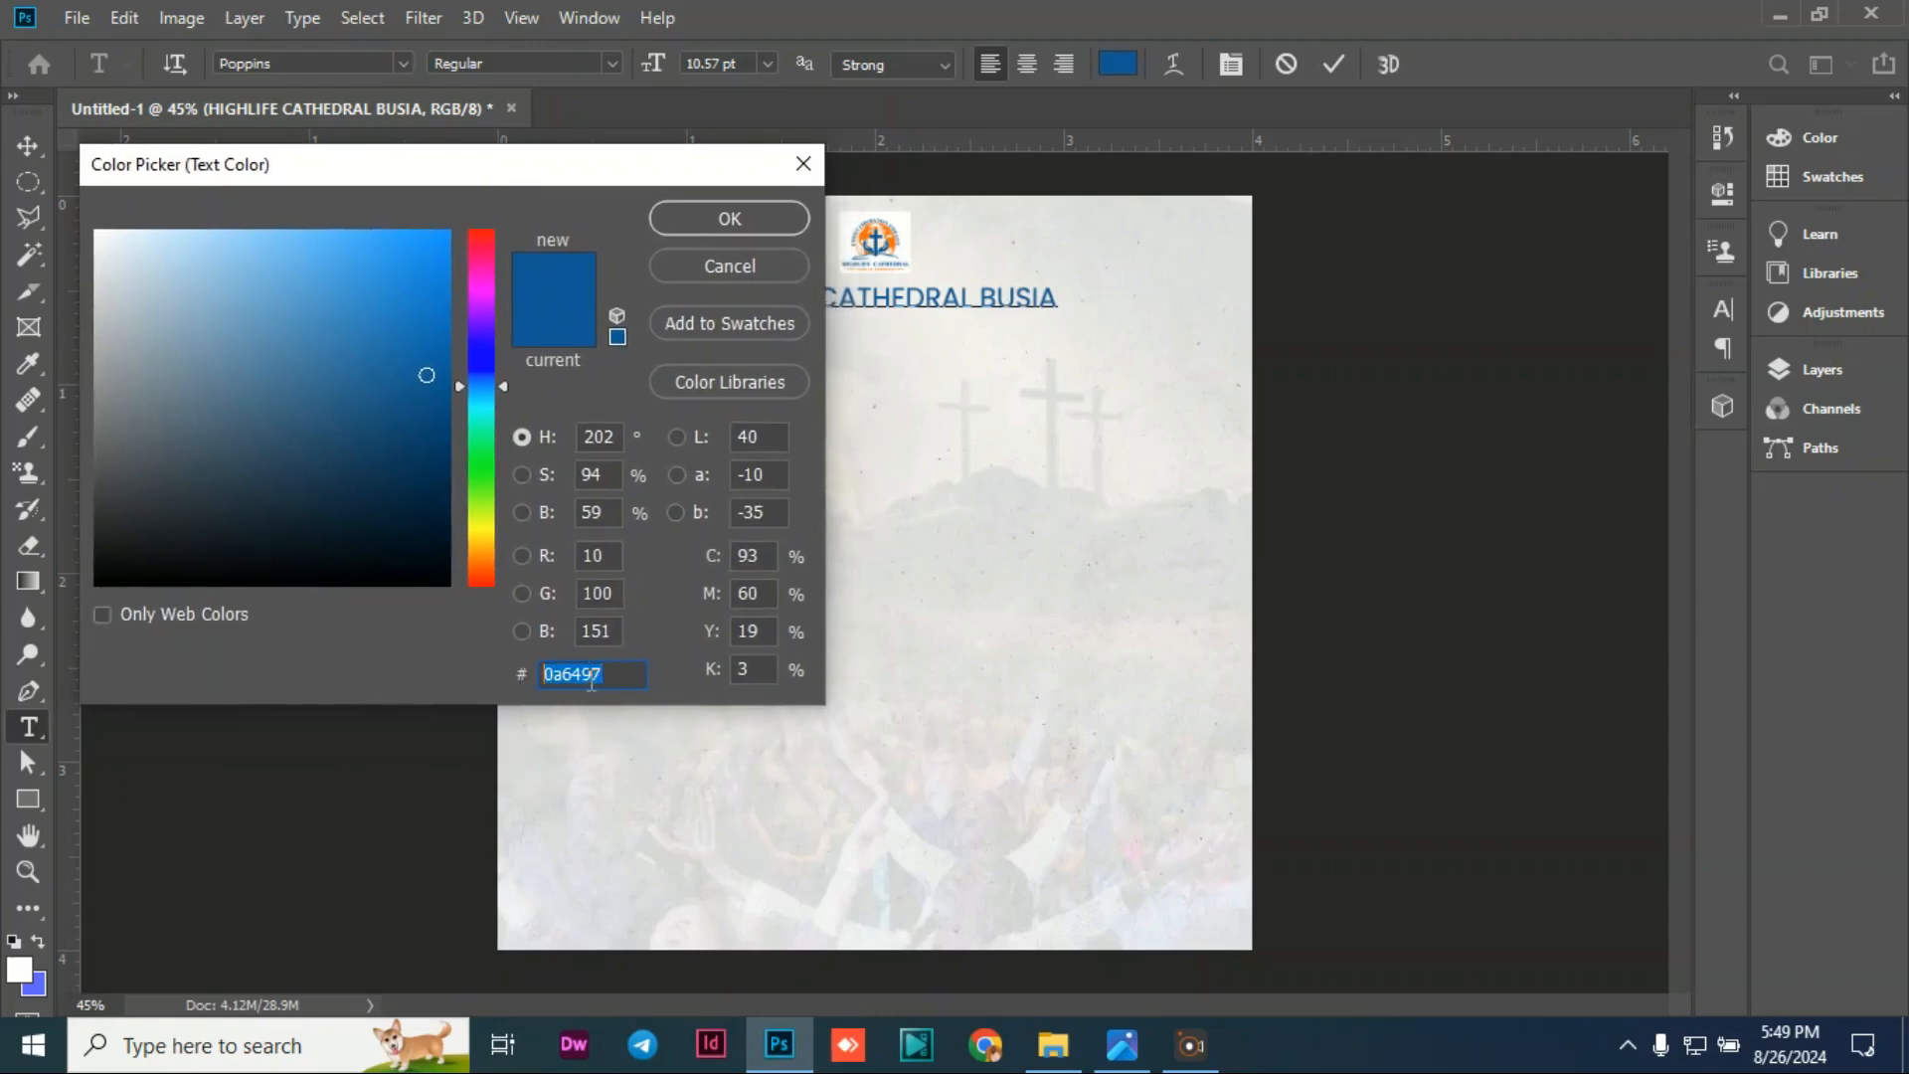
pyautogui.click(731, 222)
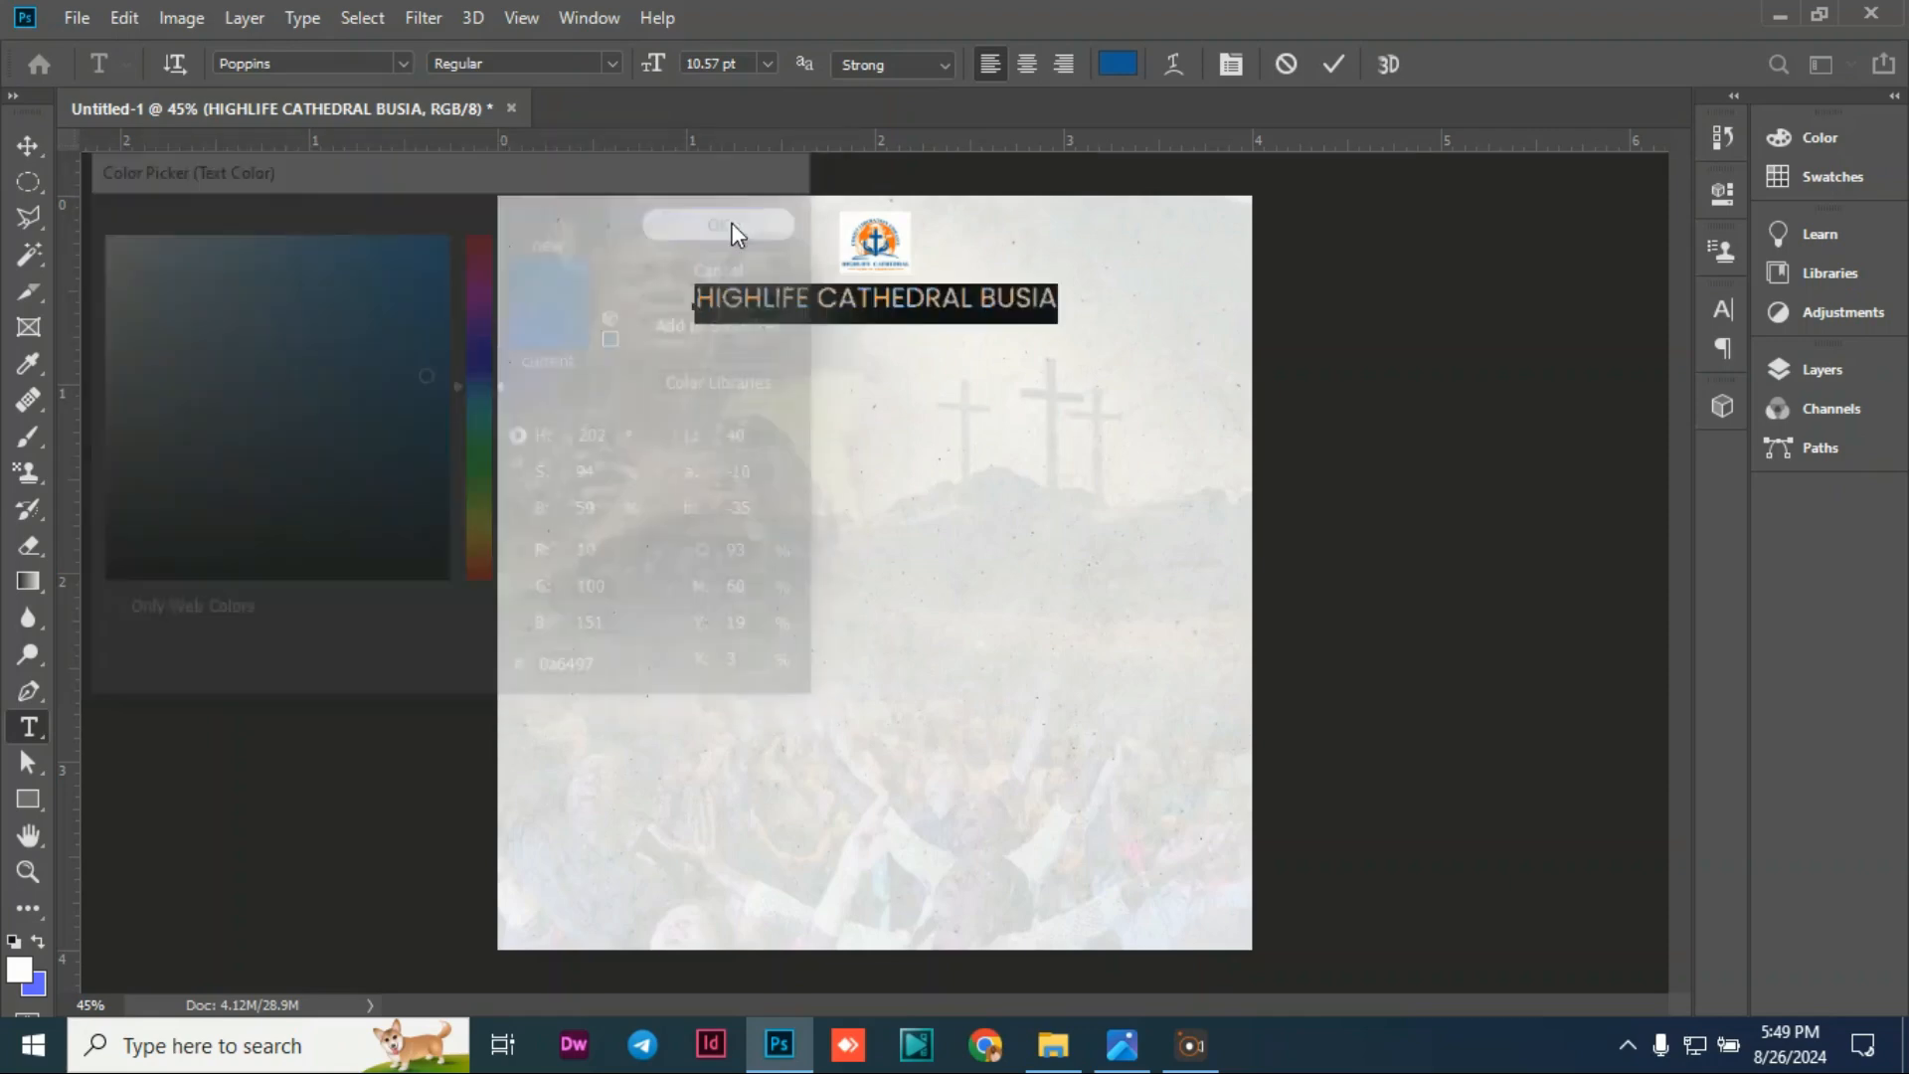
pyautogui.hotkey('ctrl', 'Return')
pyautogui.press('v')
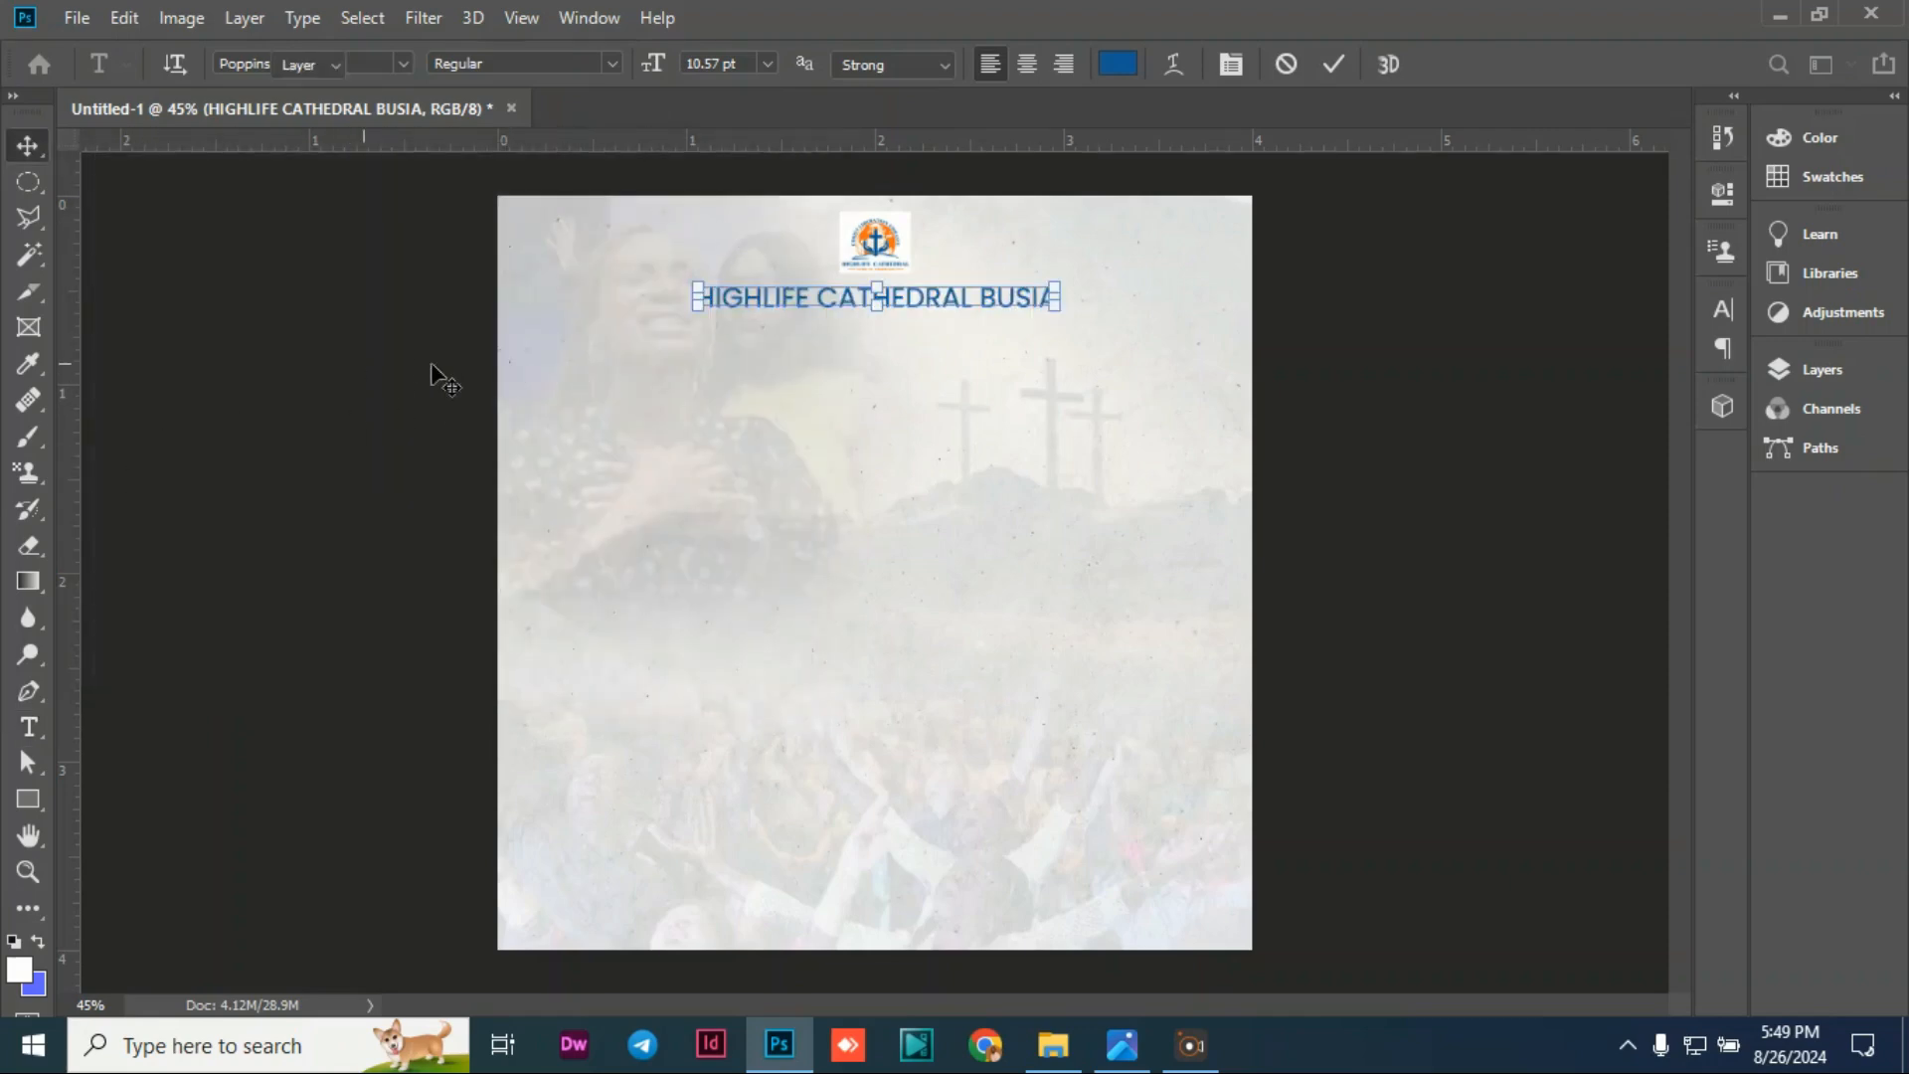
pyautogui.click(811, 336)
# Step: Centre the HIGHLIFE CATHEDRAL BUSIA heading horizontally on the canvas
pyautogui.click(980, 308)
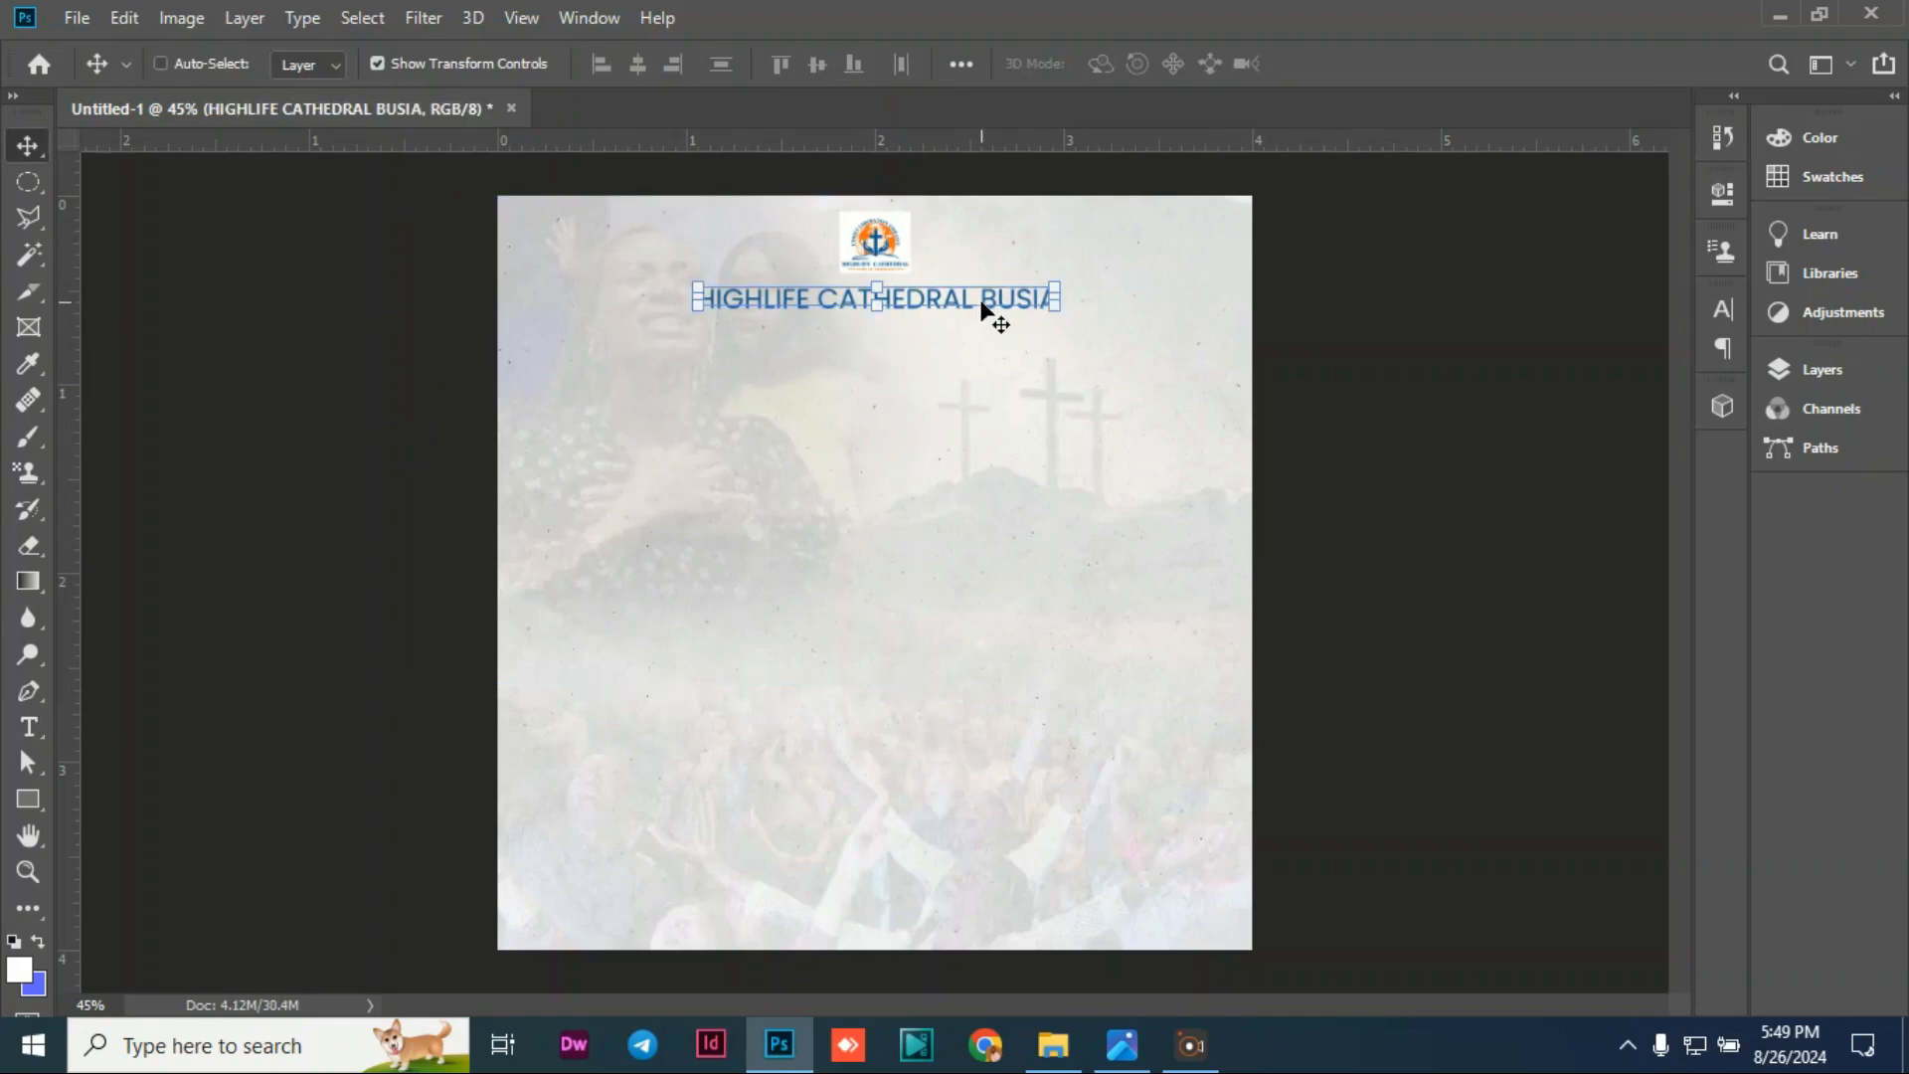
pyautogui.hotkey('ctrl', 'a')
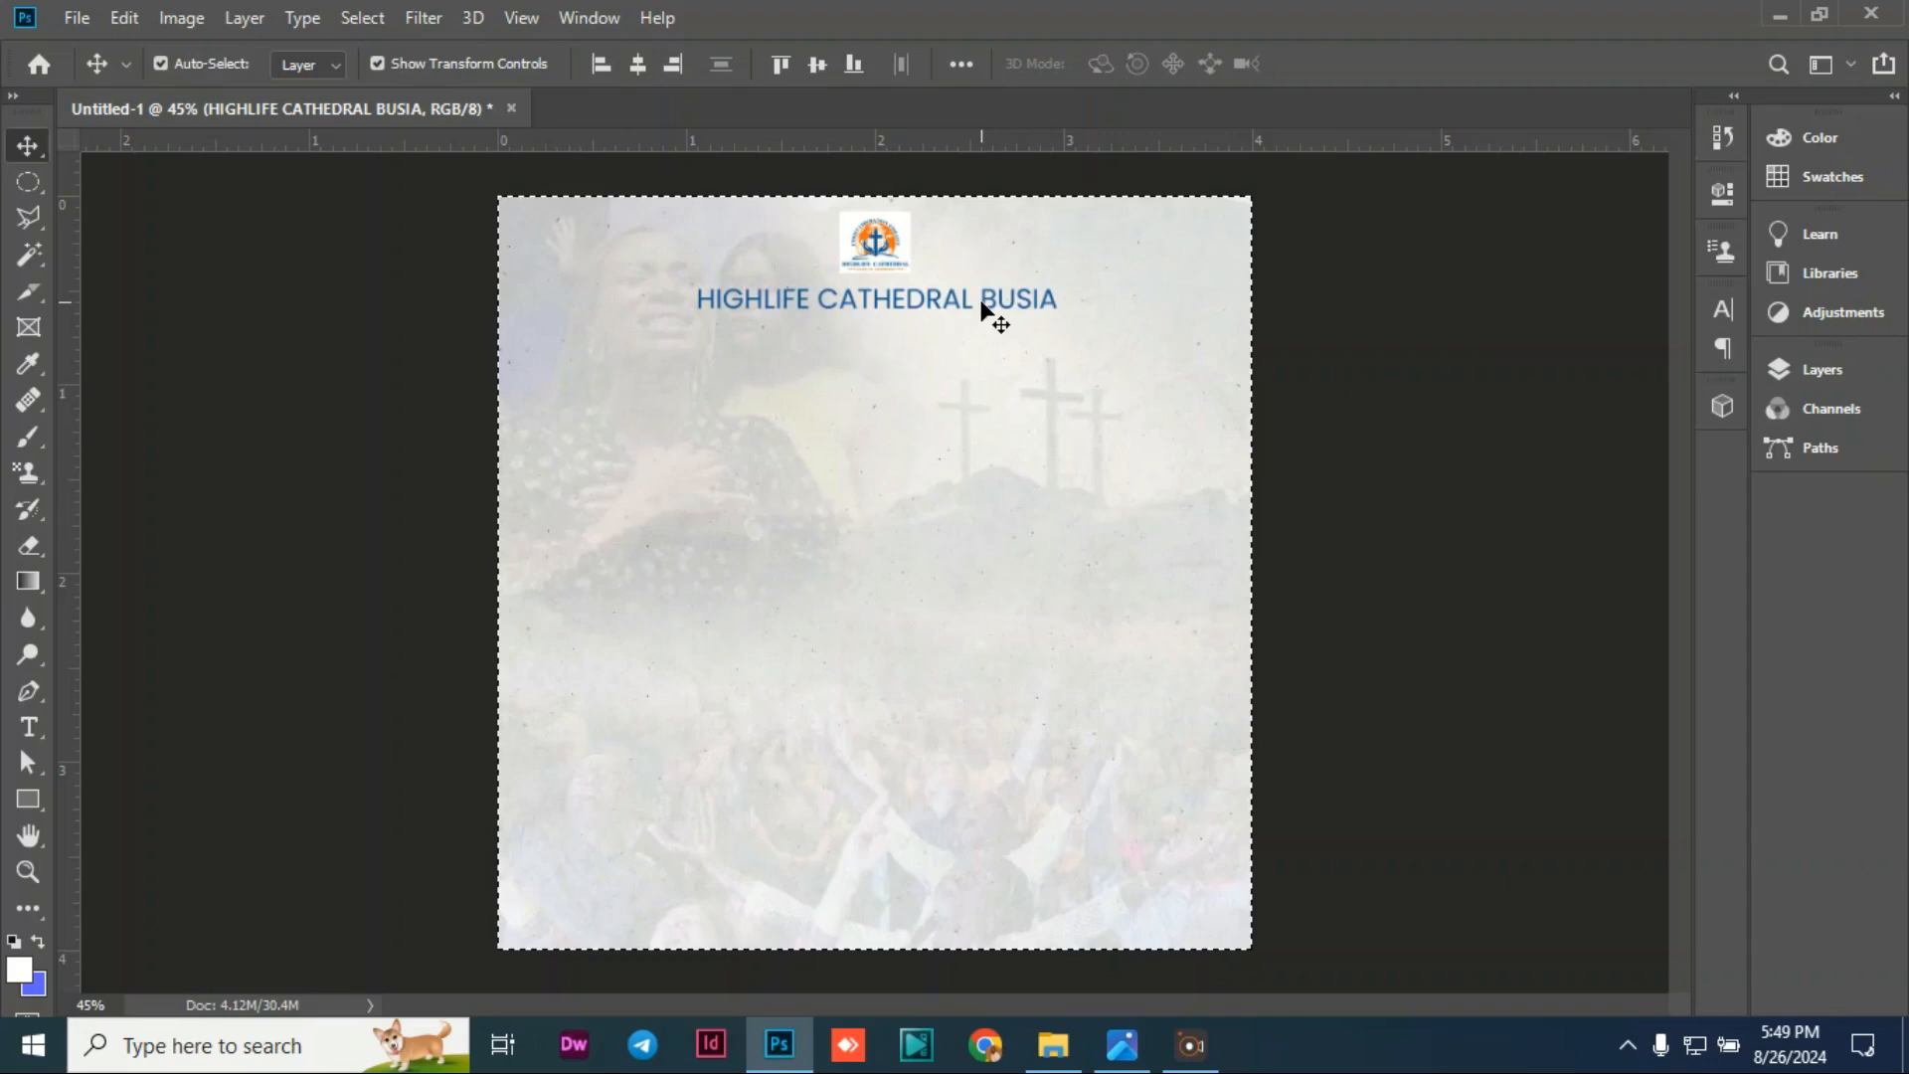
pyautogui.click(637, 65)
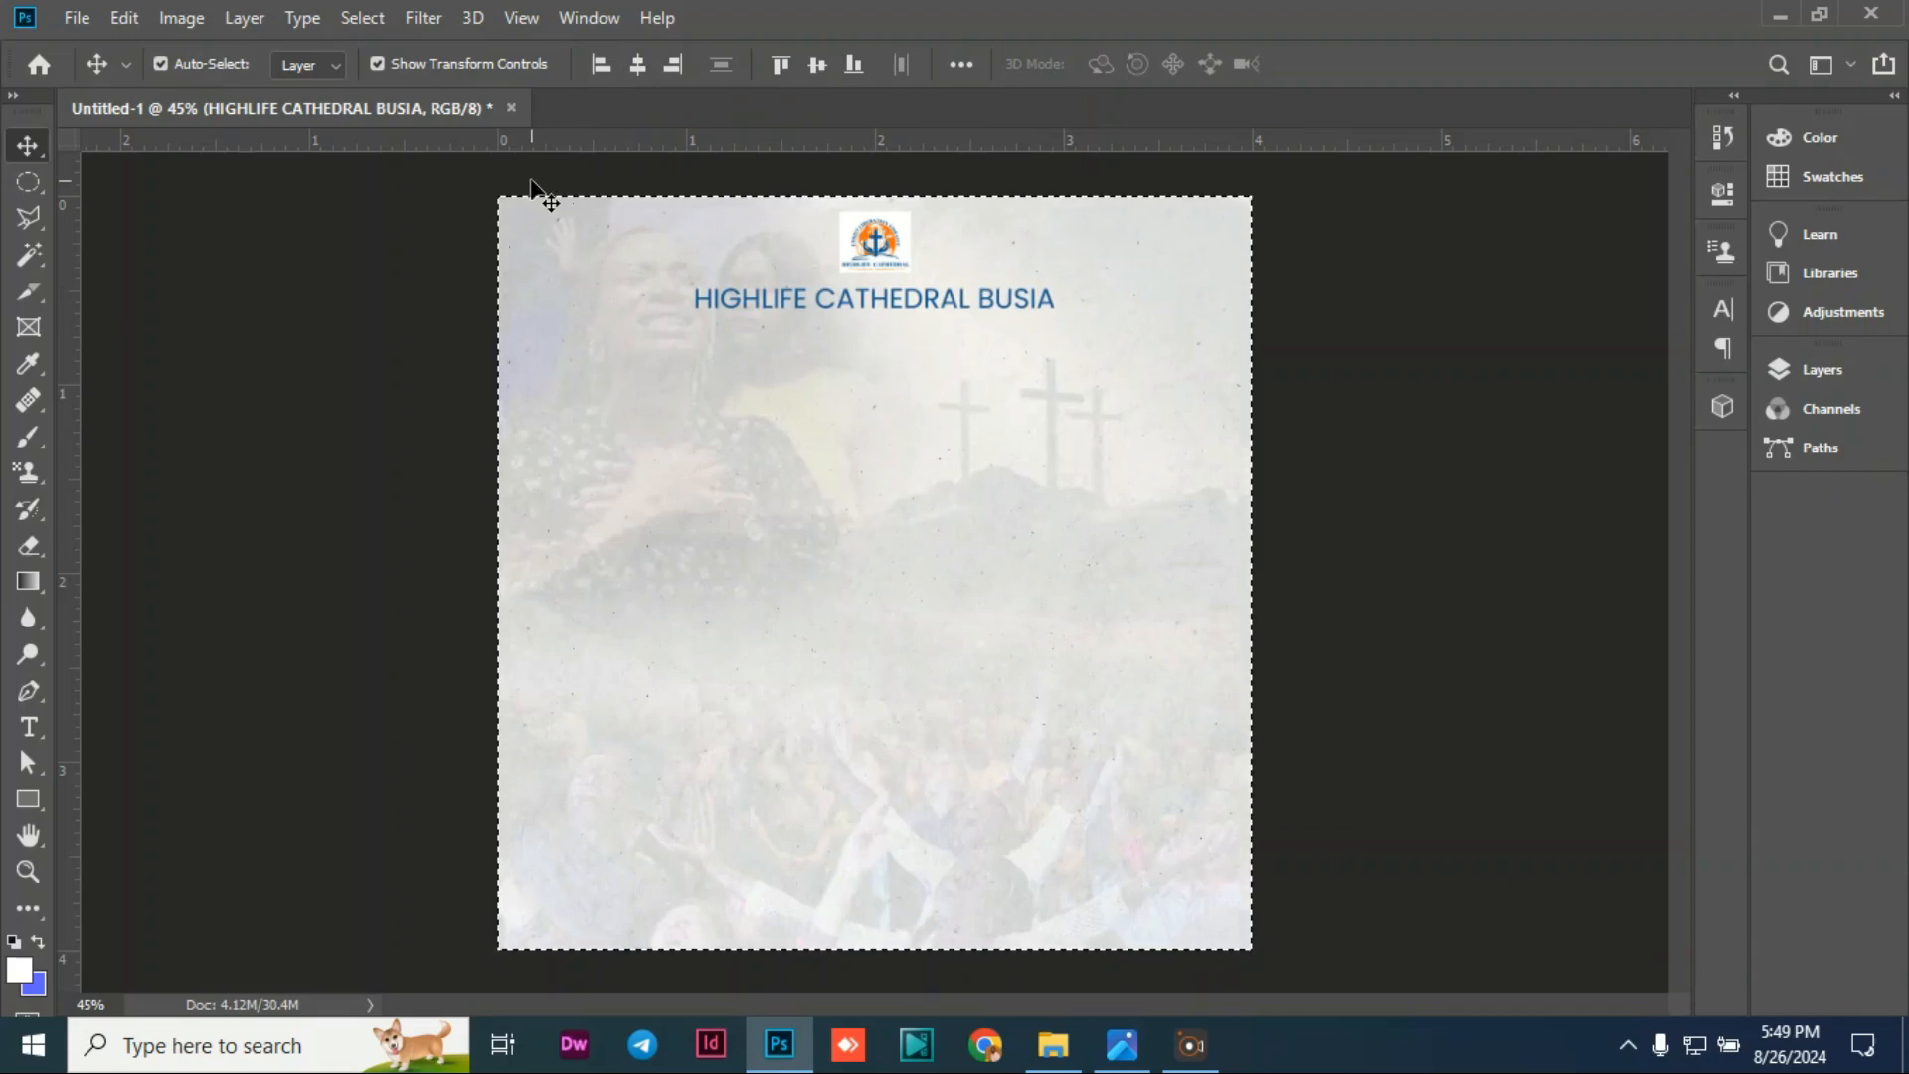
pyautogui.hotkey('ctrl', 'd')
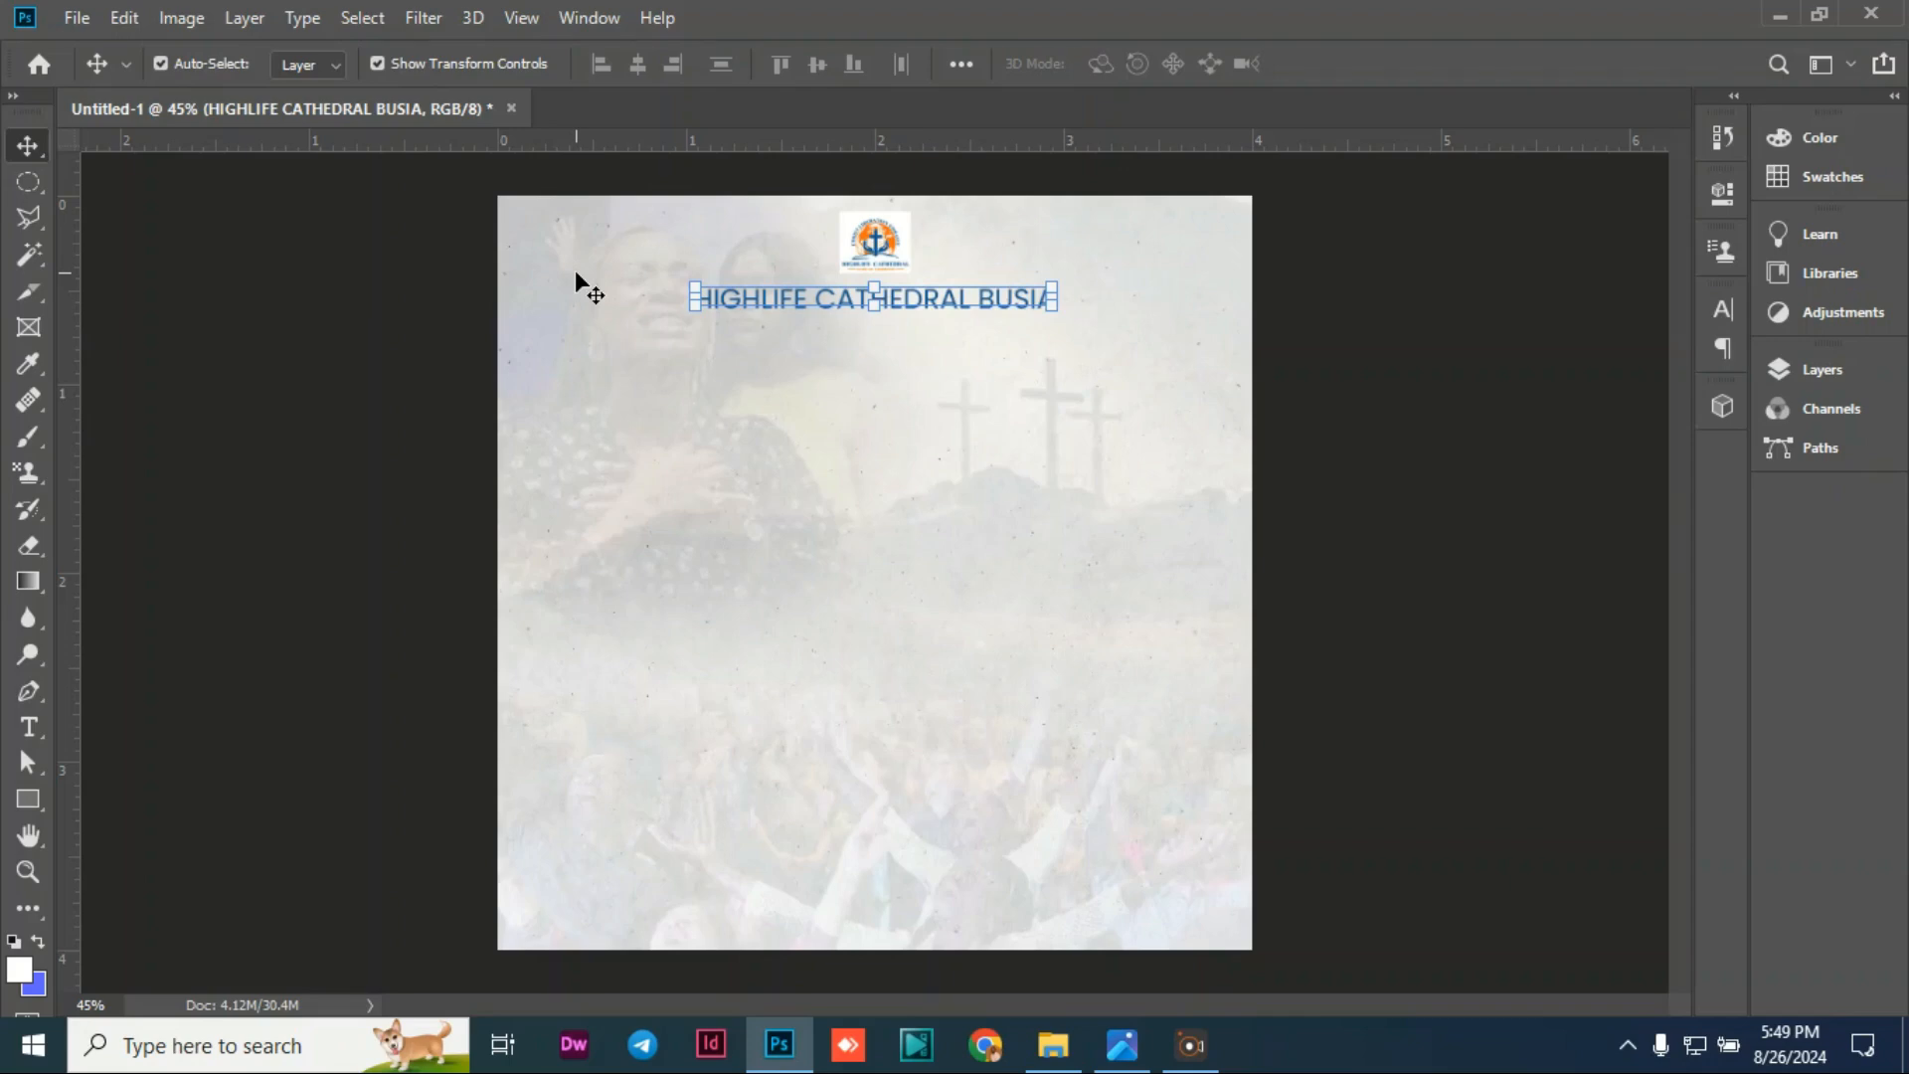
pyautogui.click(387, 303)
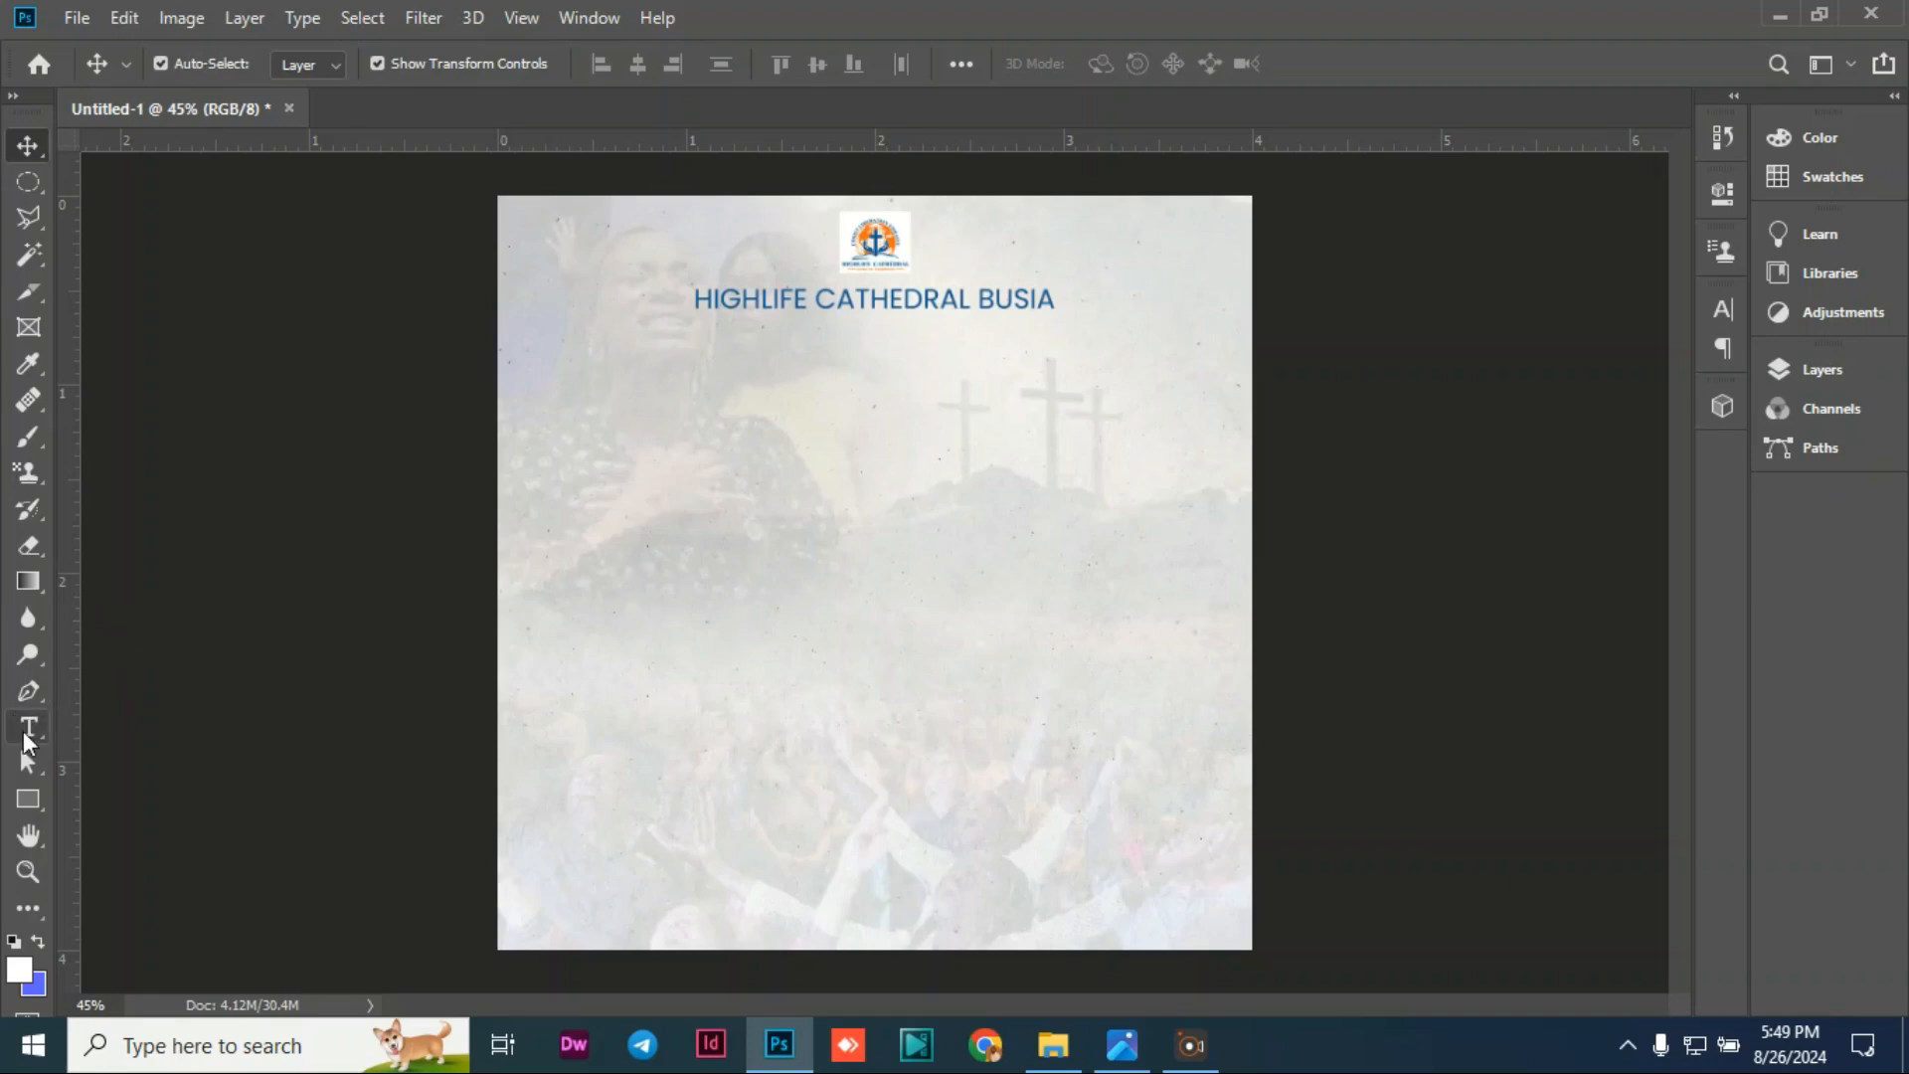
# Step: Type 'HEALING' as a new text layer and move it just below the heading
pyautogui.click(29, 727)
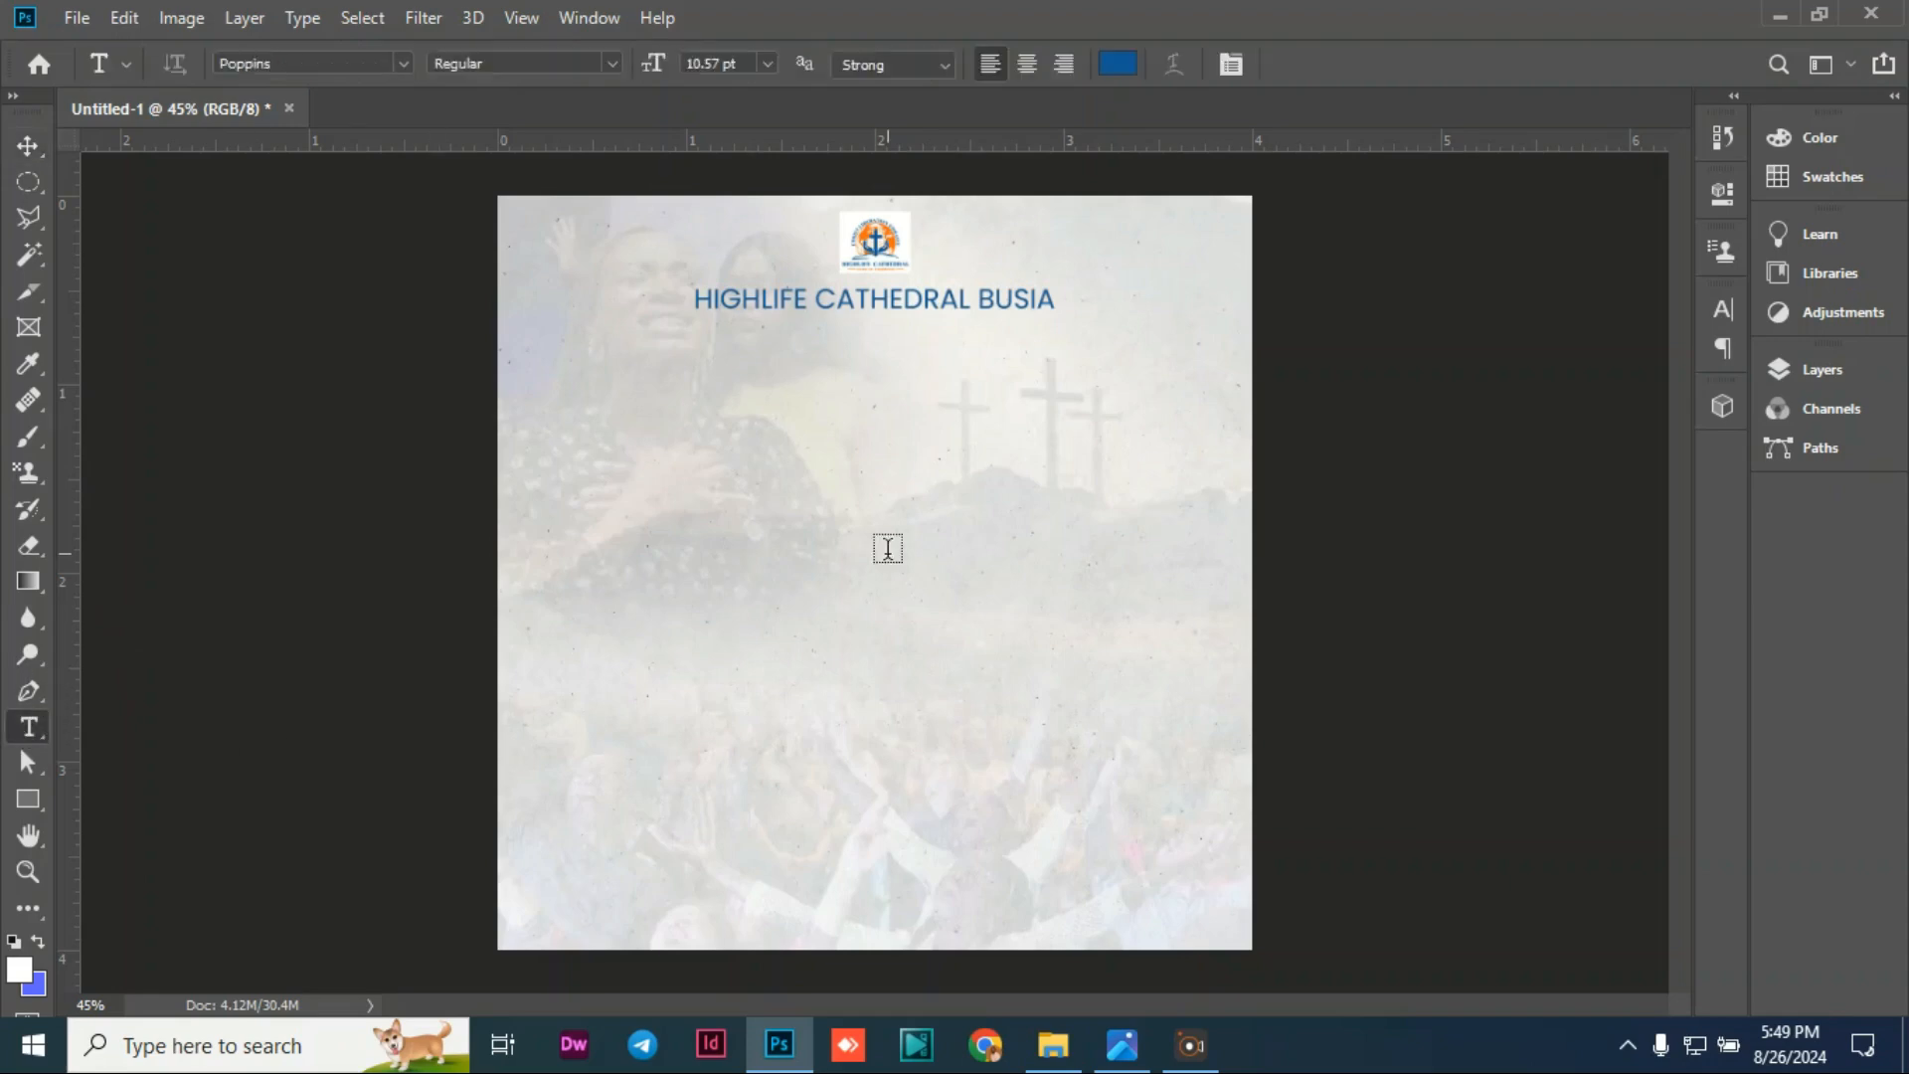
pyautogui.click(682, 455)
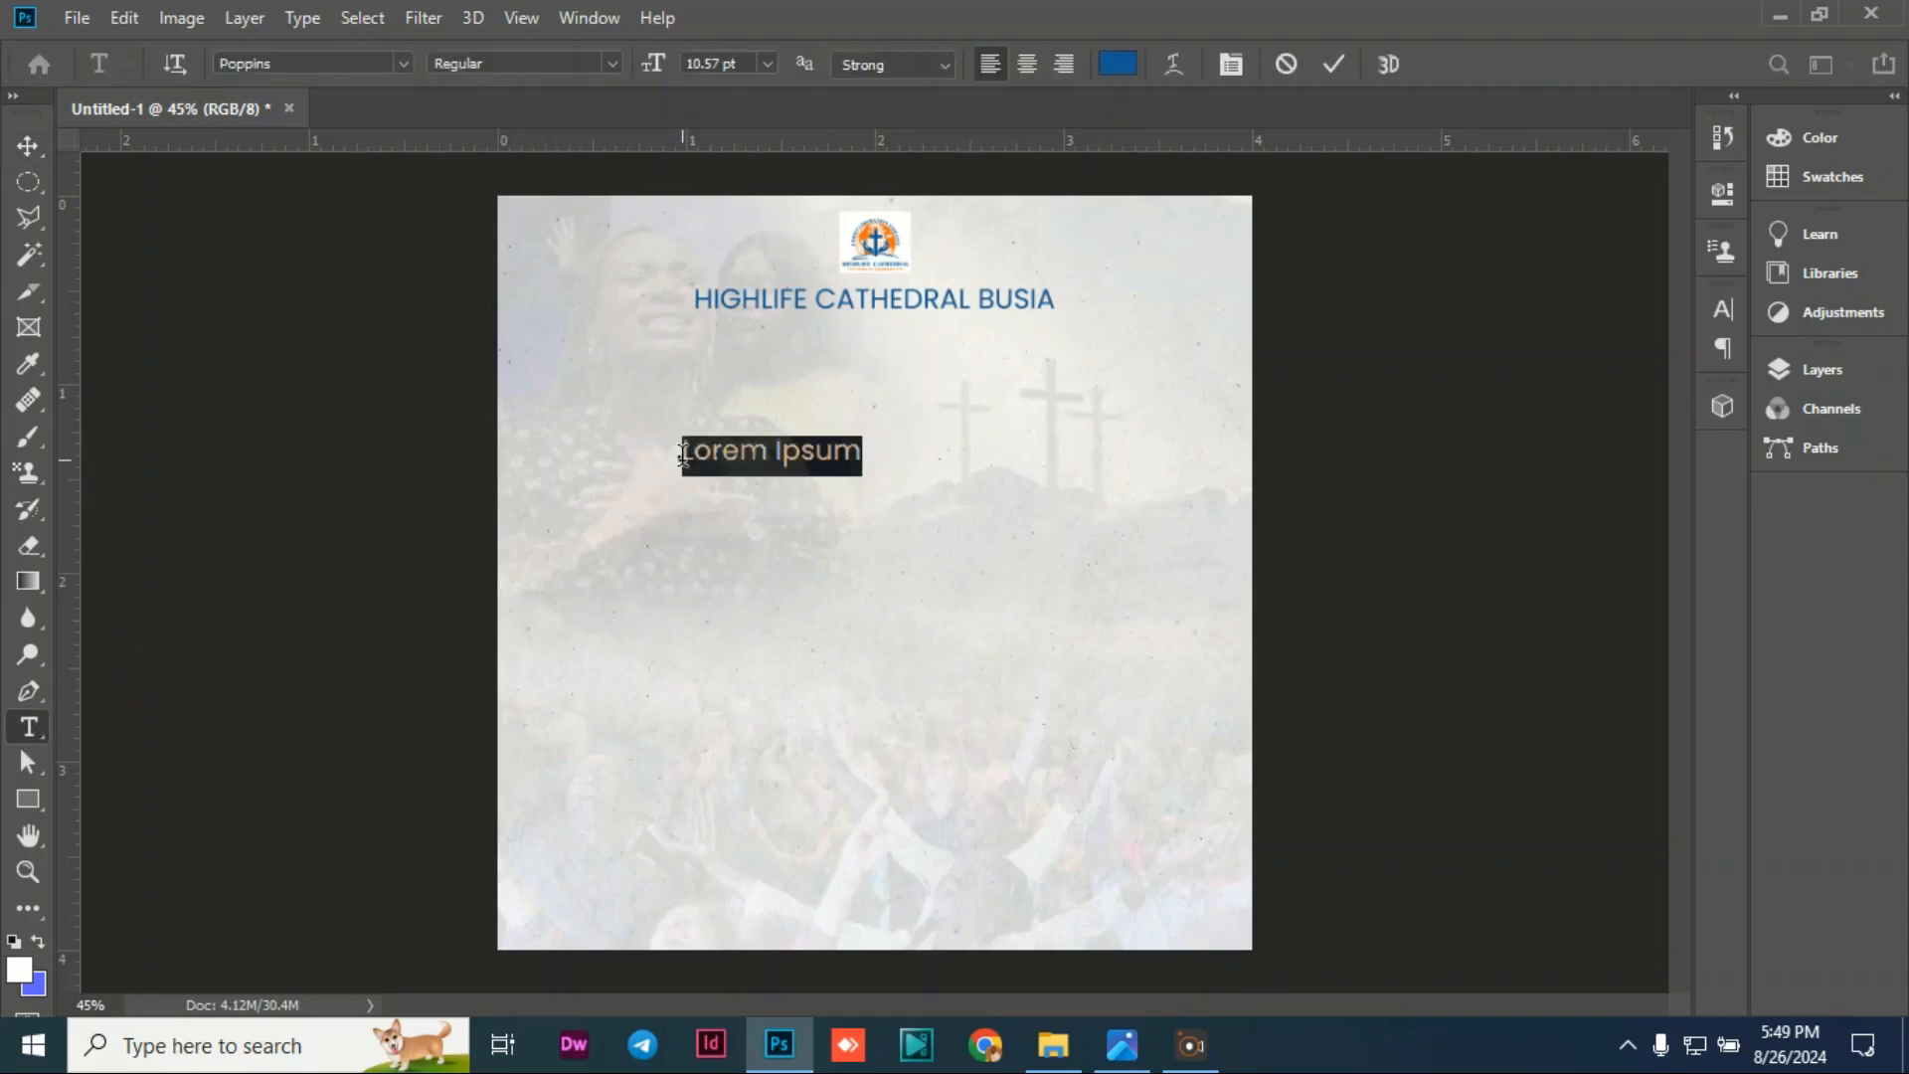
pyautogui.write('n')
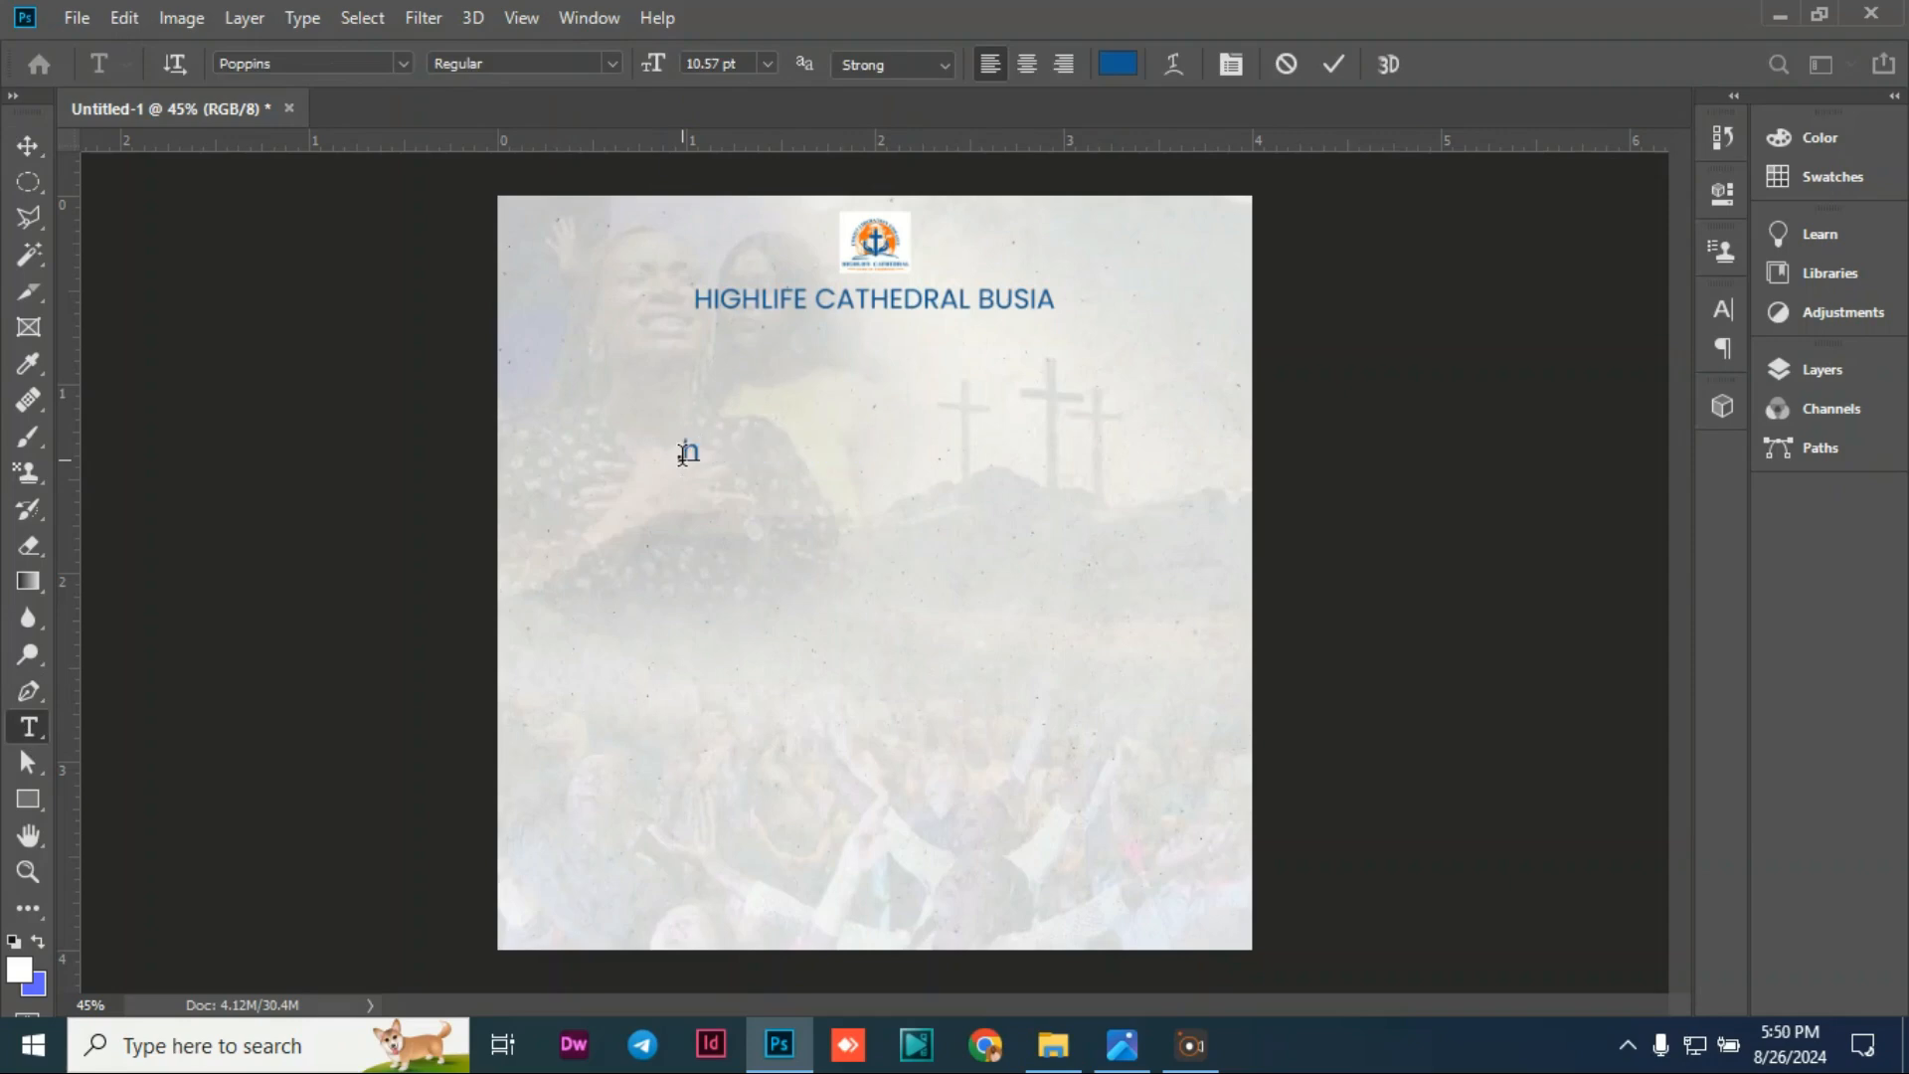
pyautogui.press('BackSpace')
pyautogui.write('HEALING')
pyautogui.click(27, 152)
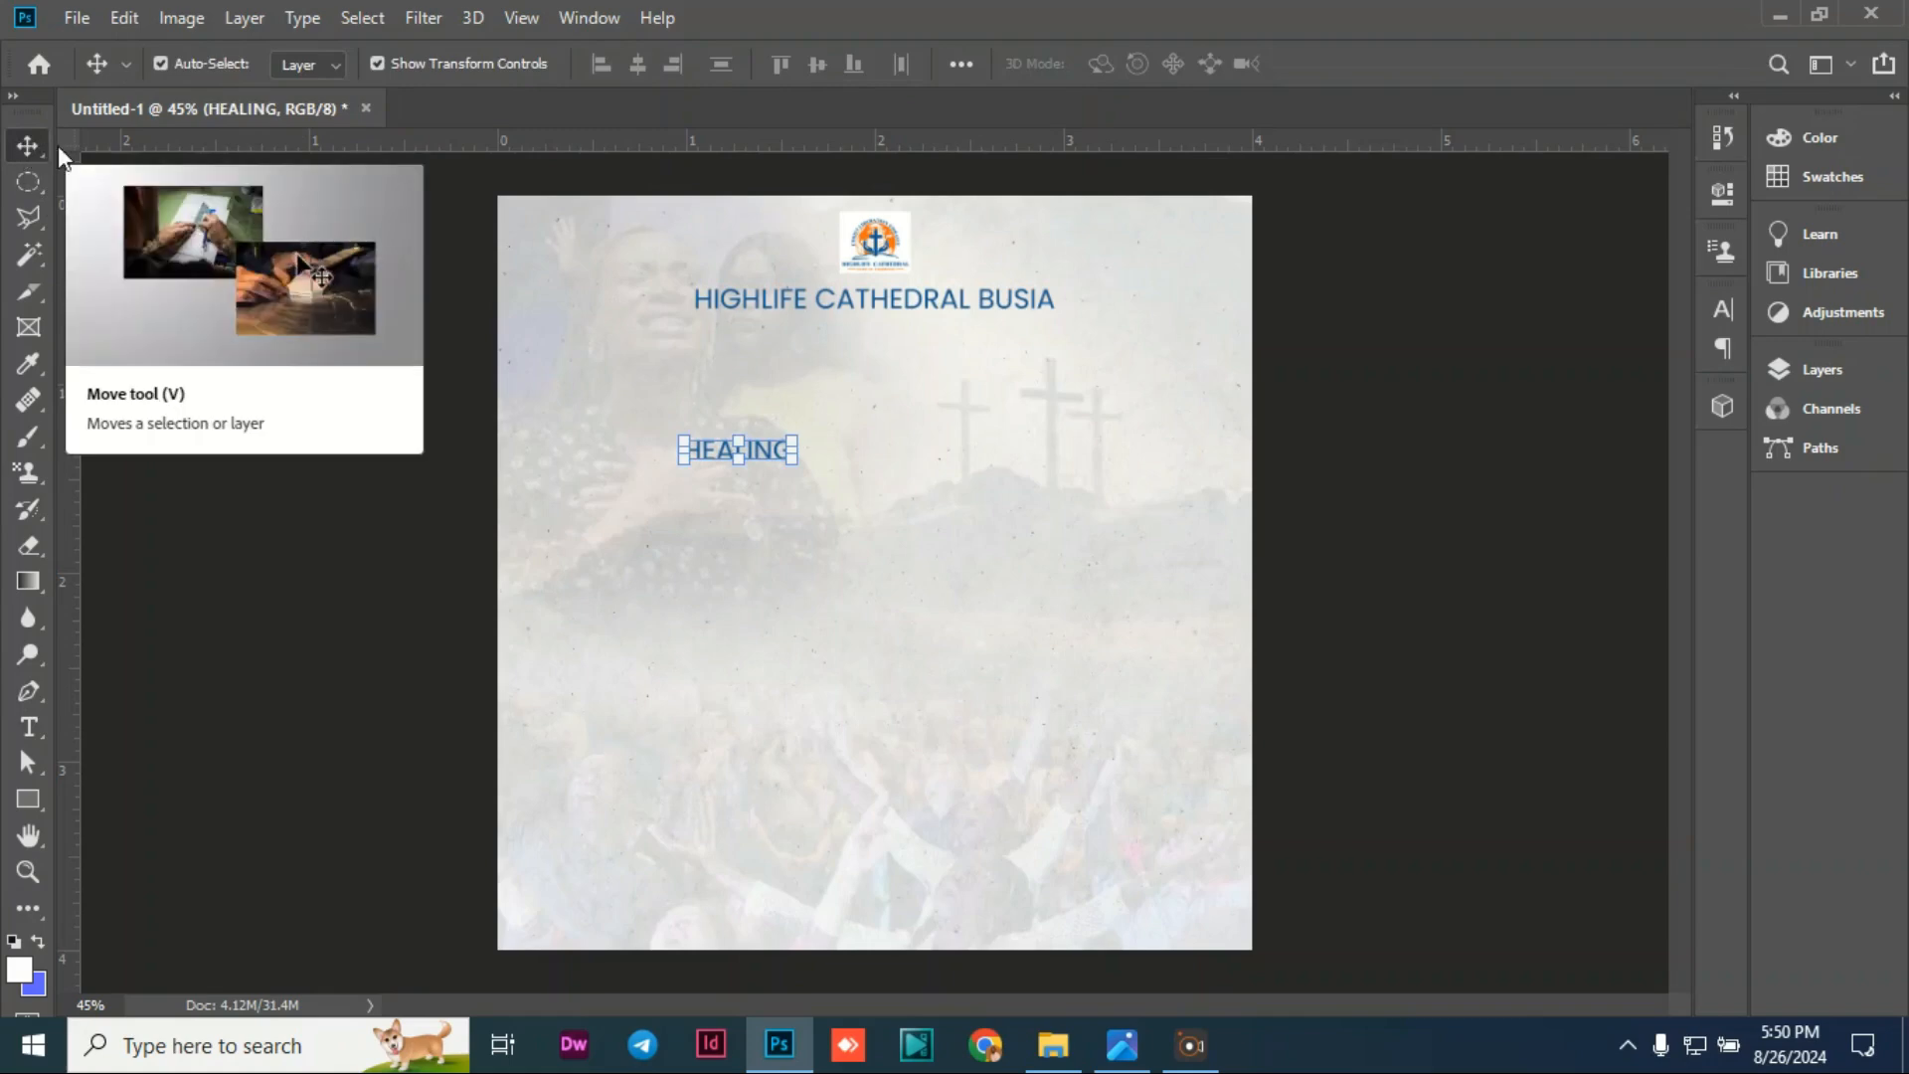
pyautogui.moveTo(780, 457); pyautogui.dragTo(895, 401)
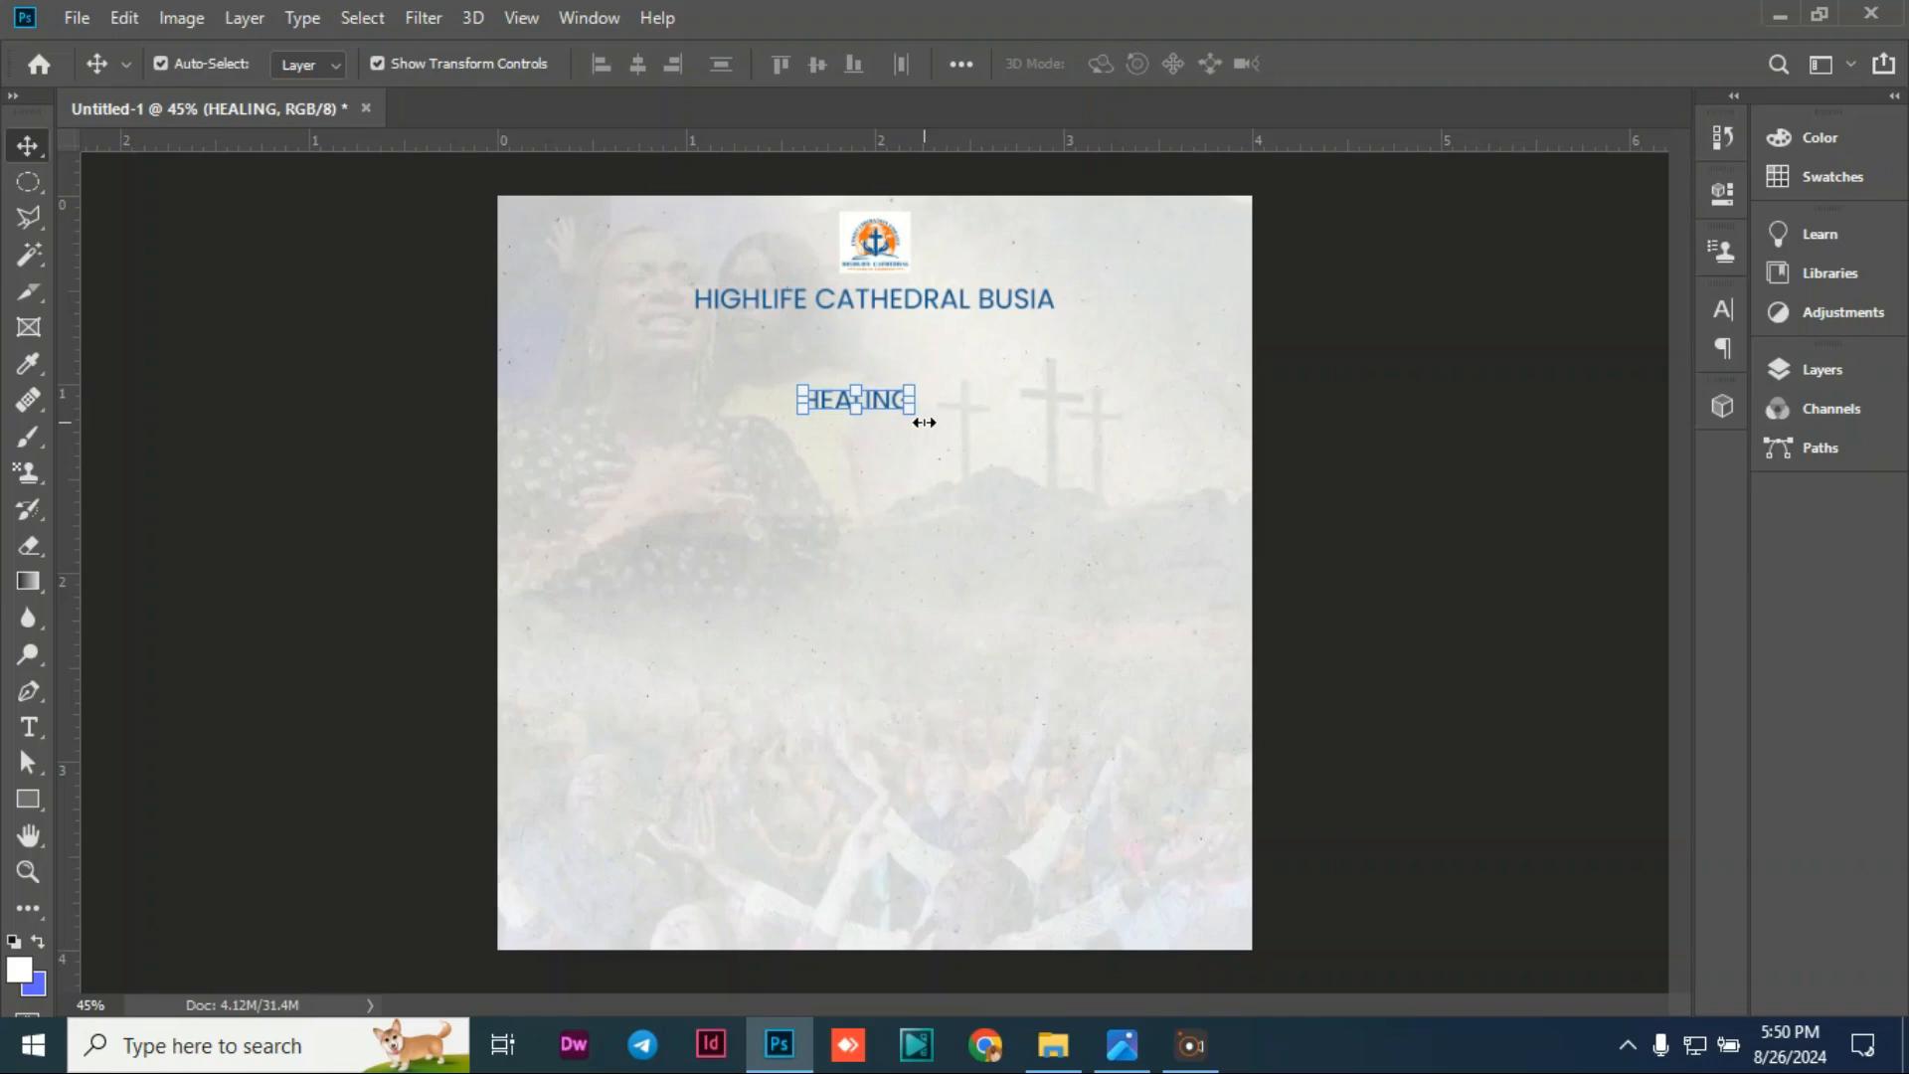
# Step: Duplicate the HEALING layer and move the copy down beneath the original
pyautogui.press('ctrl')
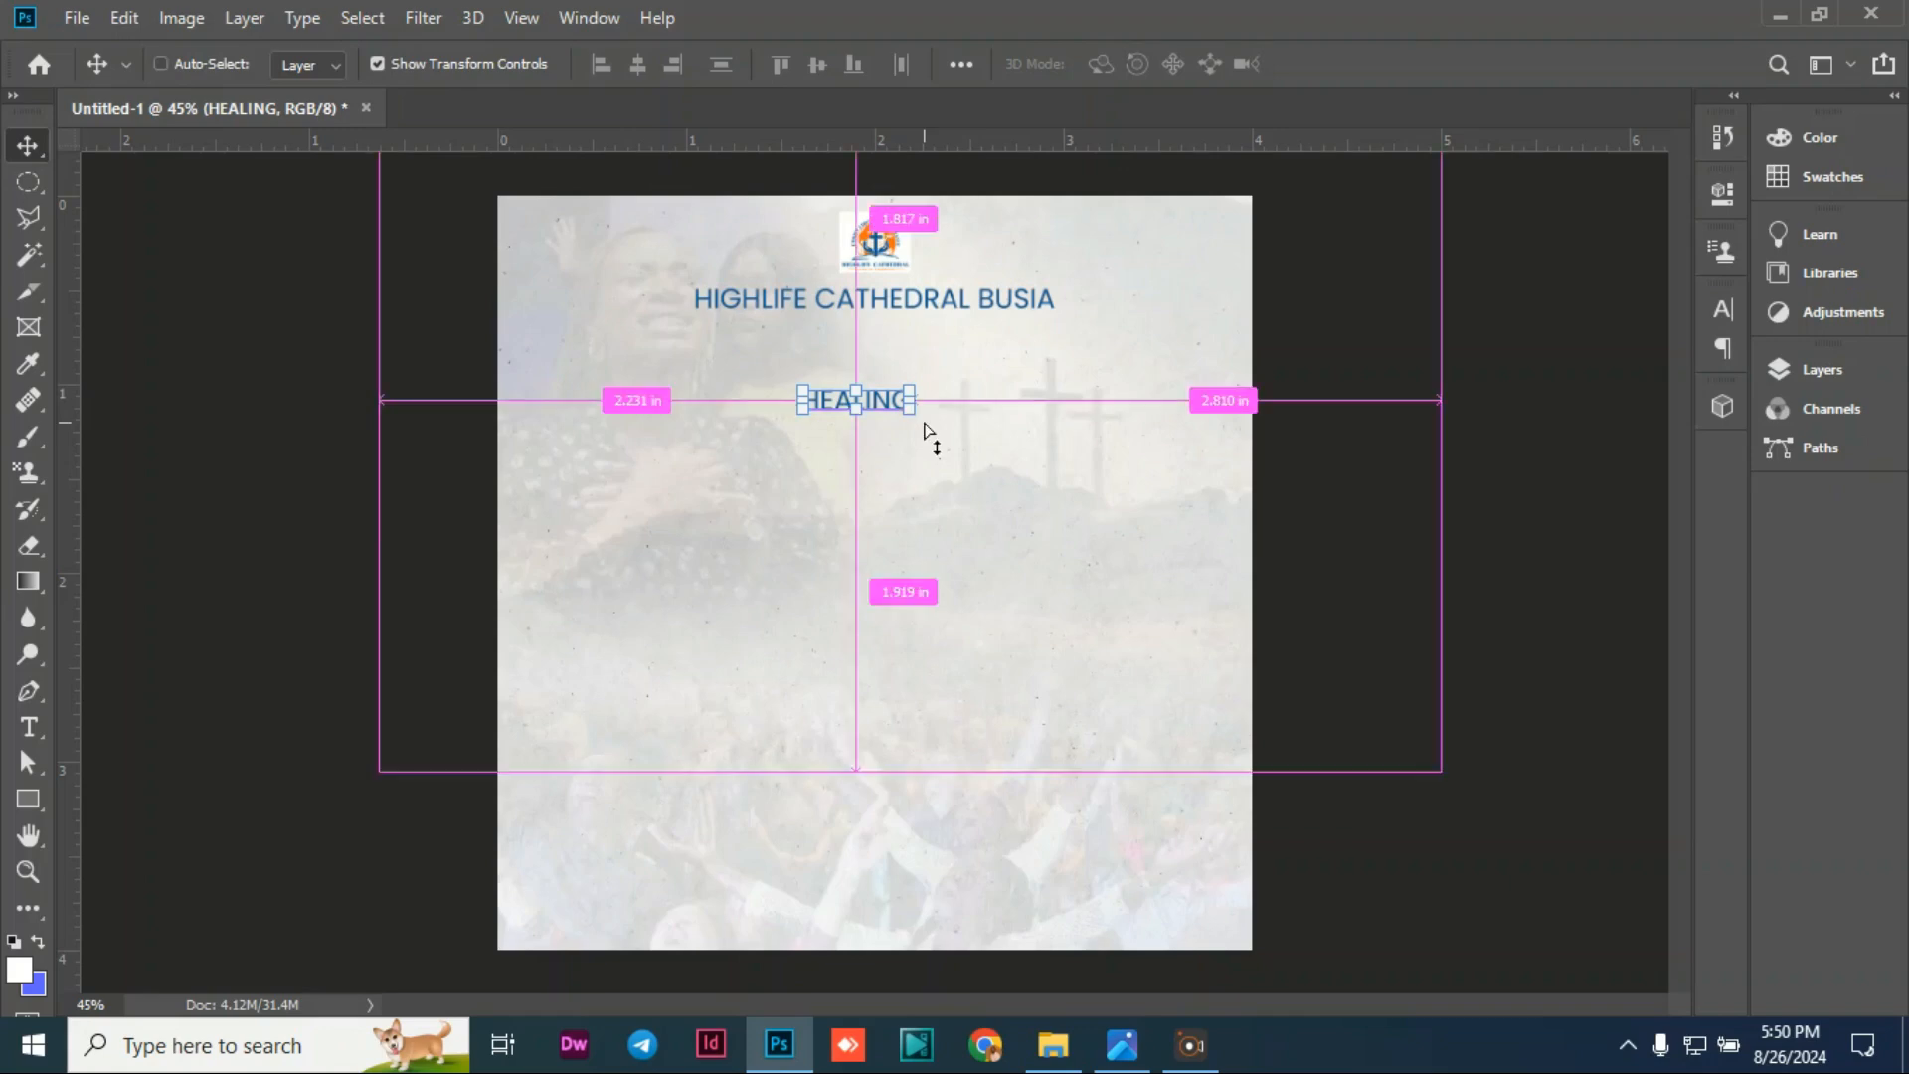
pyautogui.hotkey('ctrl', 'j')
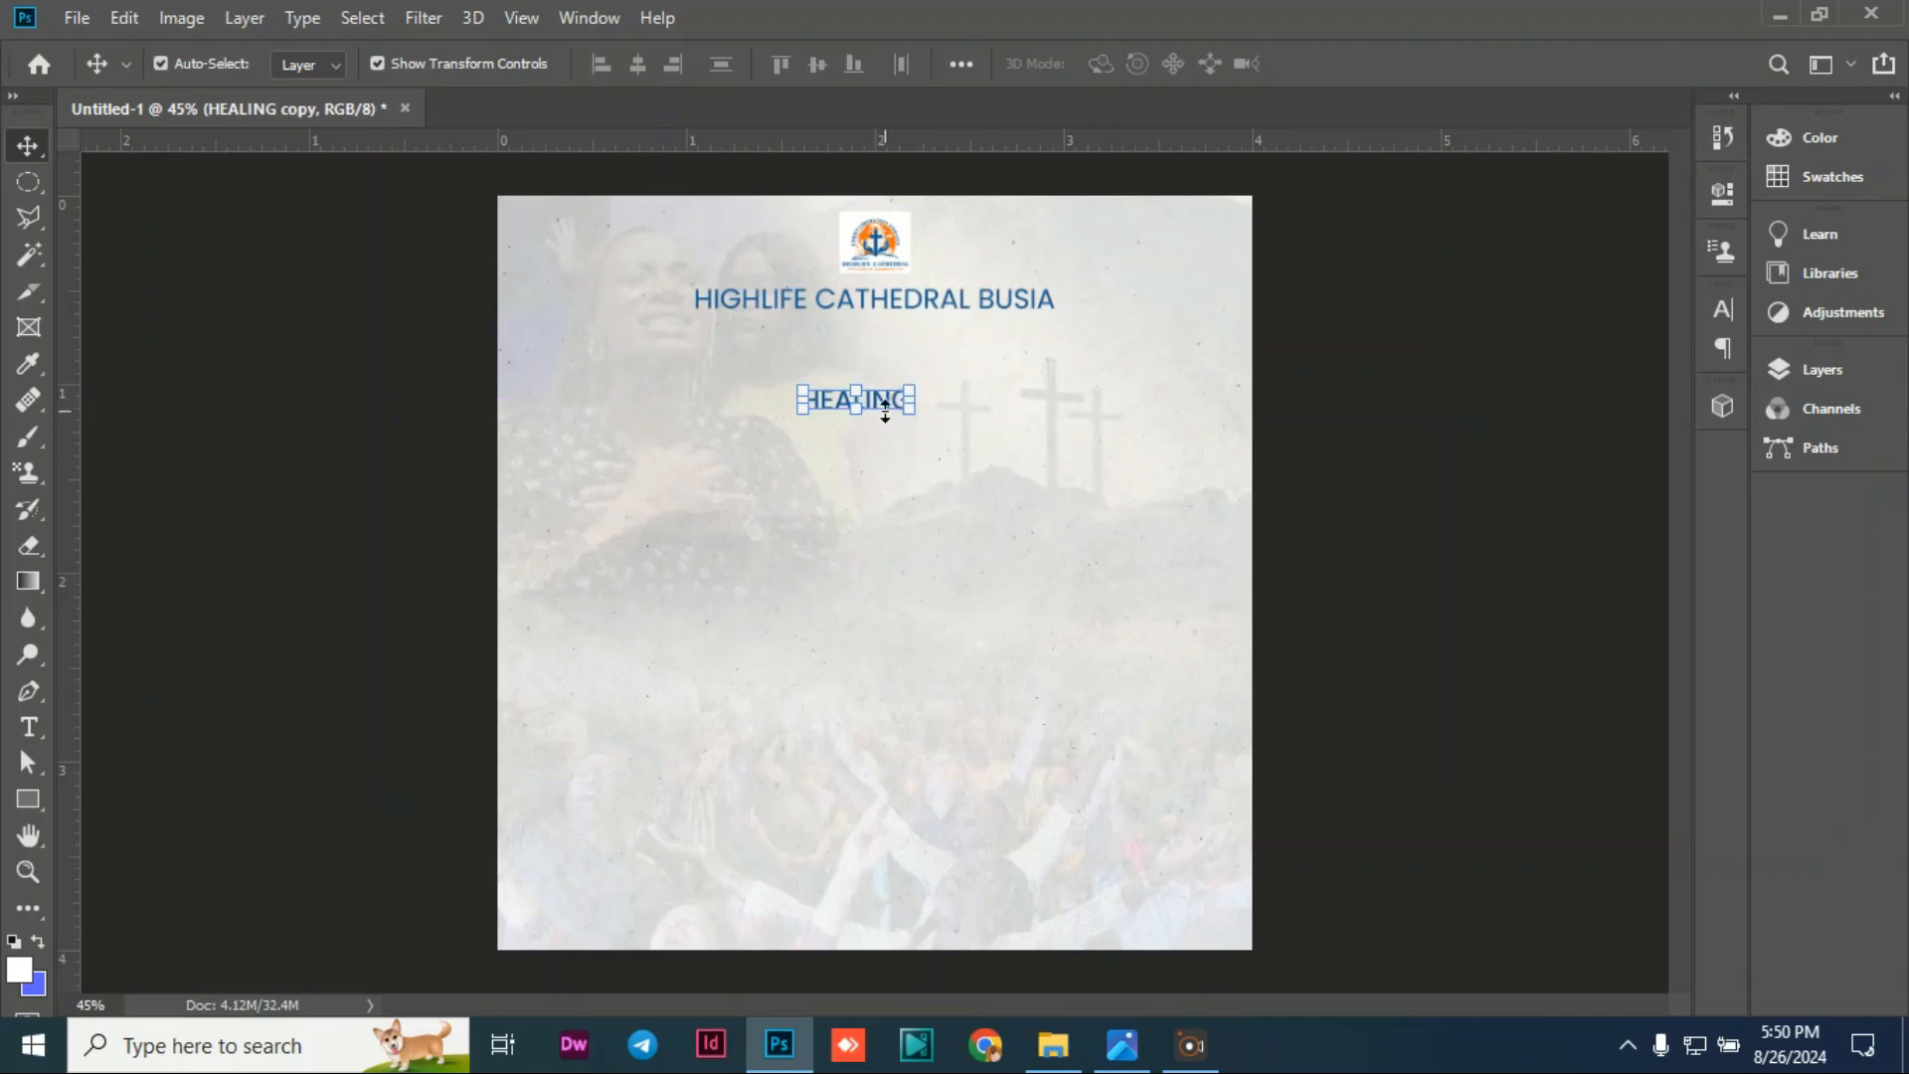
pyautogui.moveTo(880, 398); pyautogui.dragTo(880, 464)
pyautogui.click(970, 467)
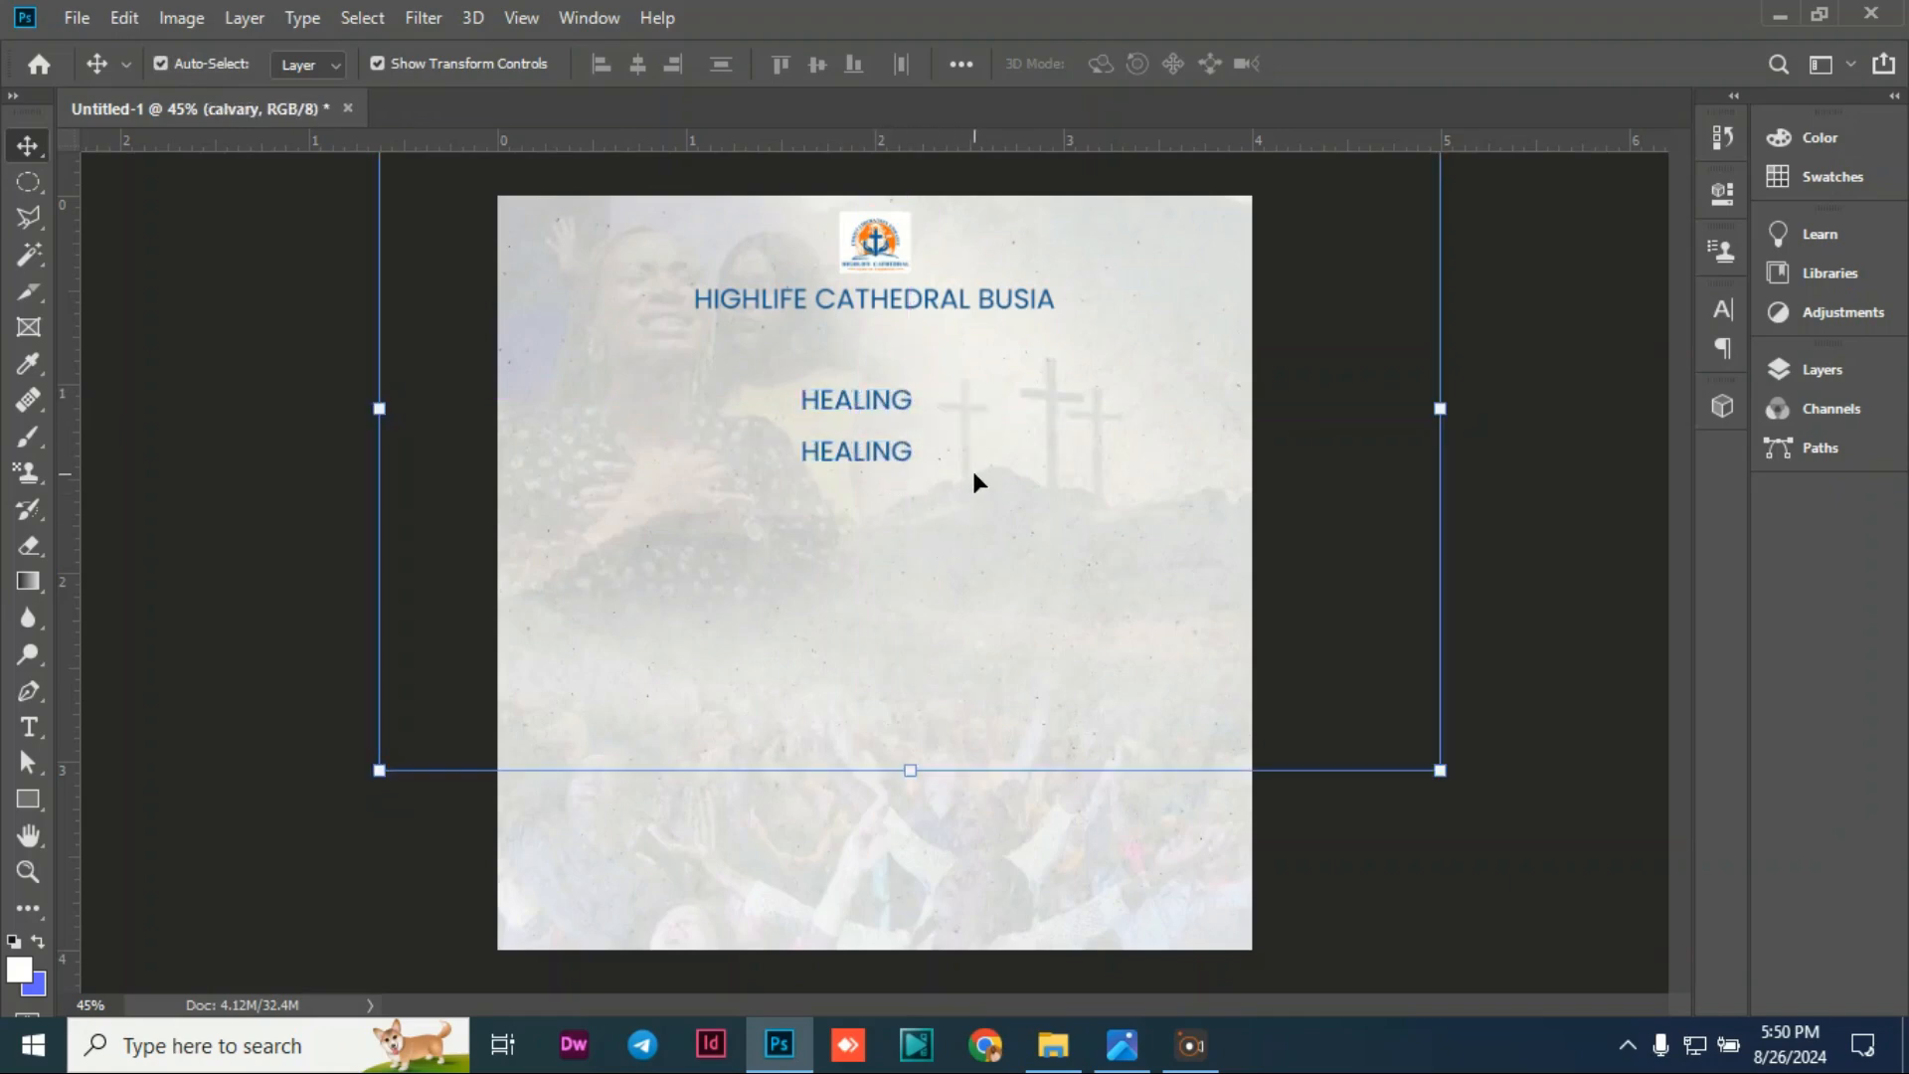
pyautogui.click(1591, 465)
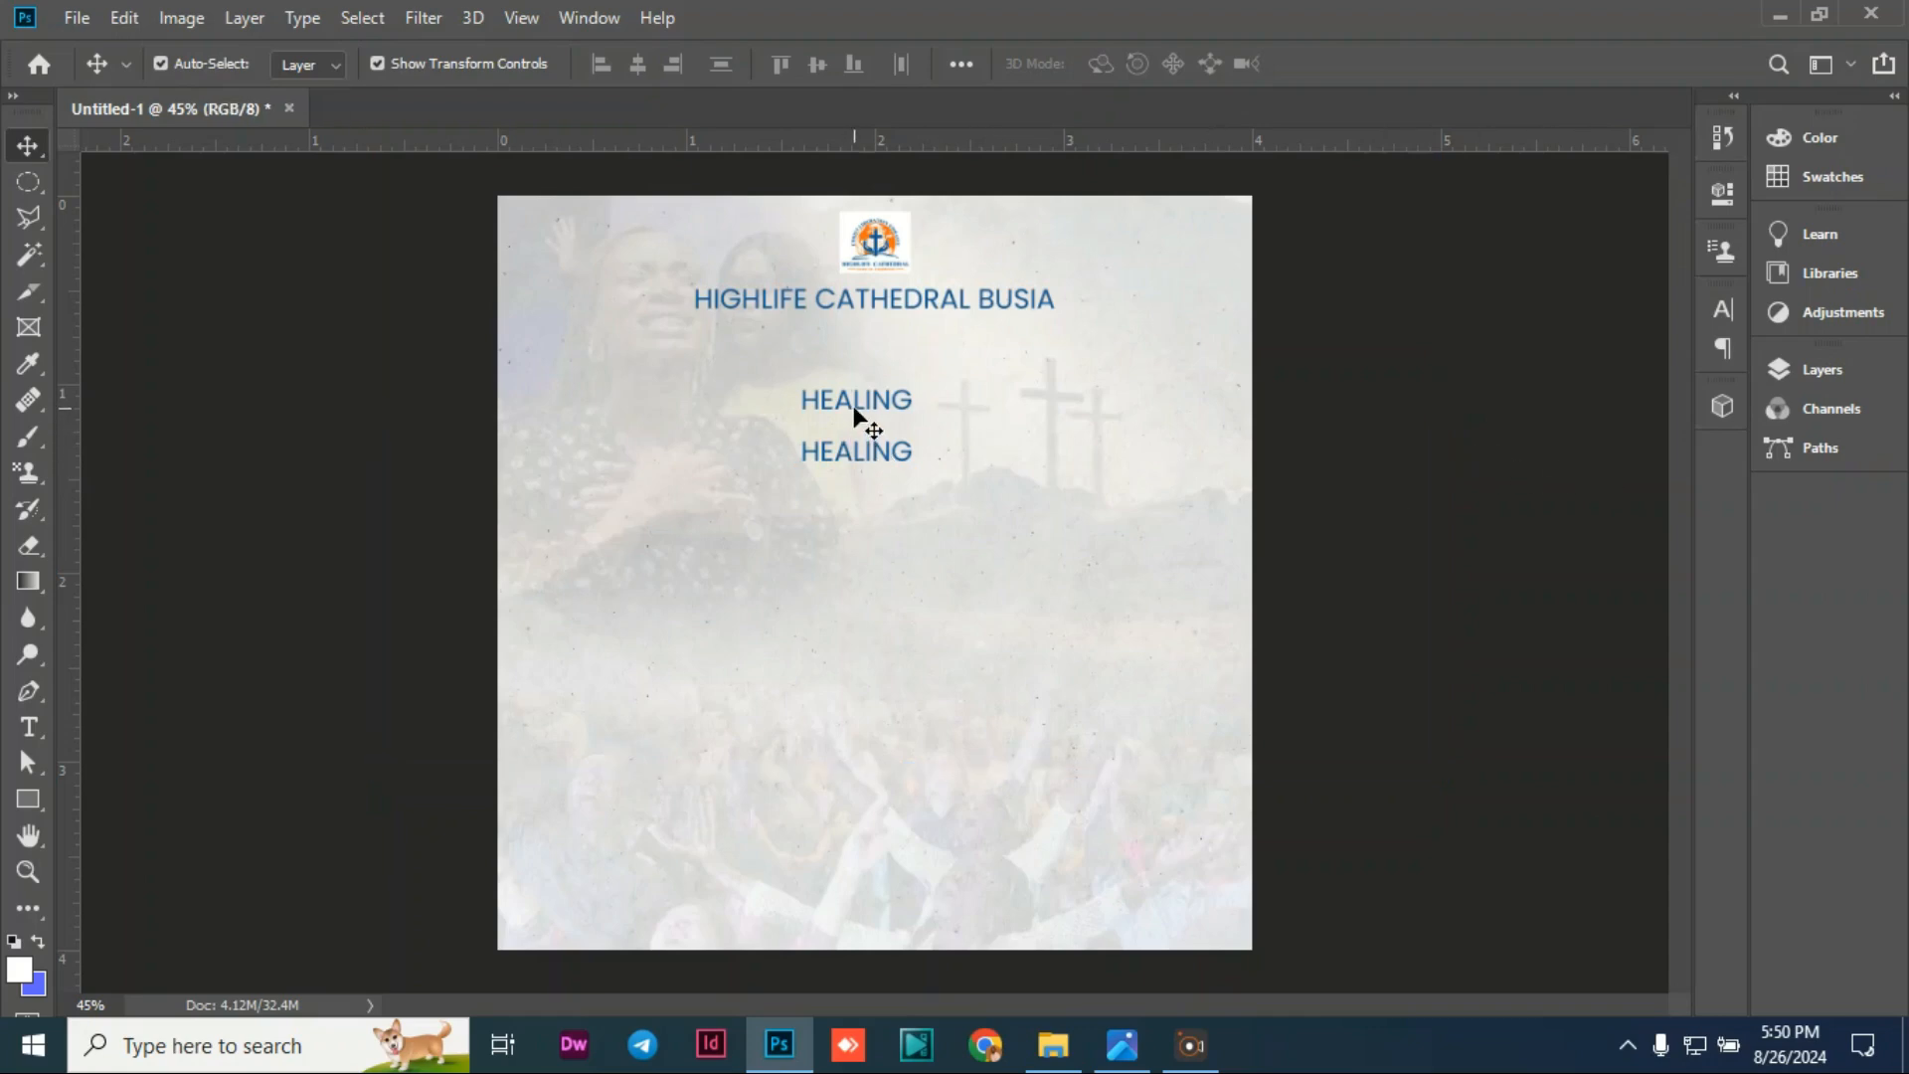
pyautogui.moveTo(861, 456)
pyautogui.mouseDown()
pyautogui.moveTo(870, 527)
pyautogui.moveTo(848, 499)
pyautogui.mouseUp()
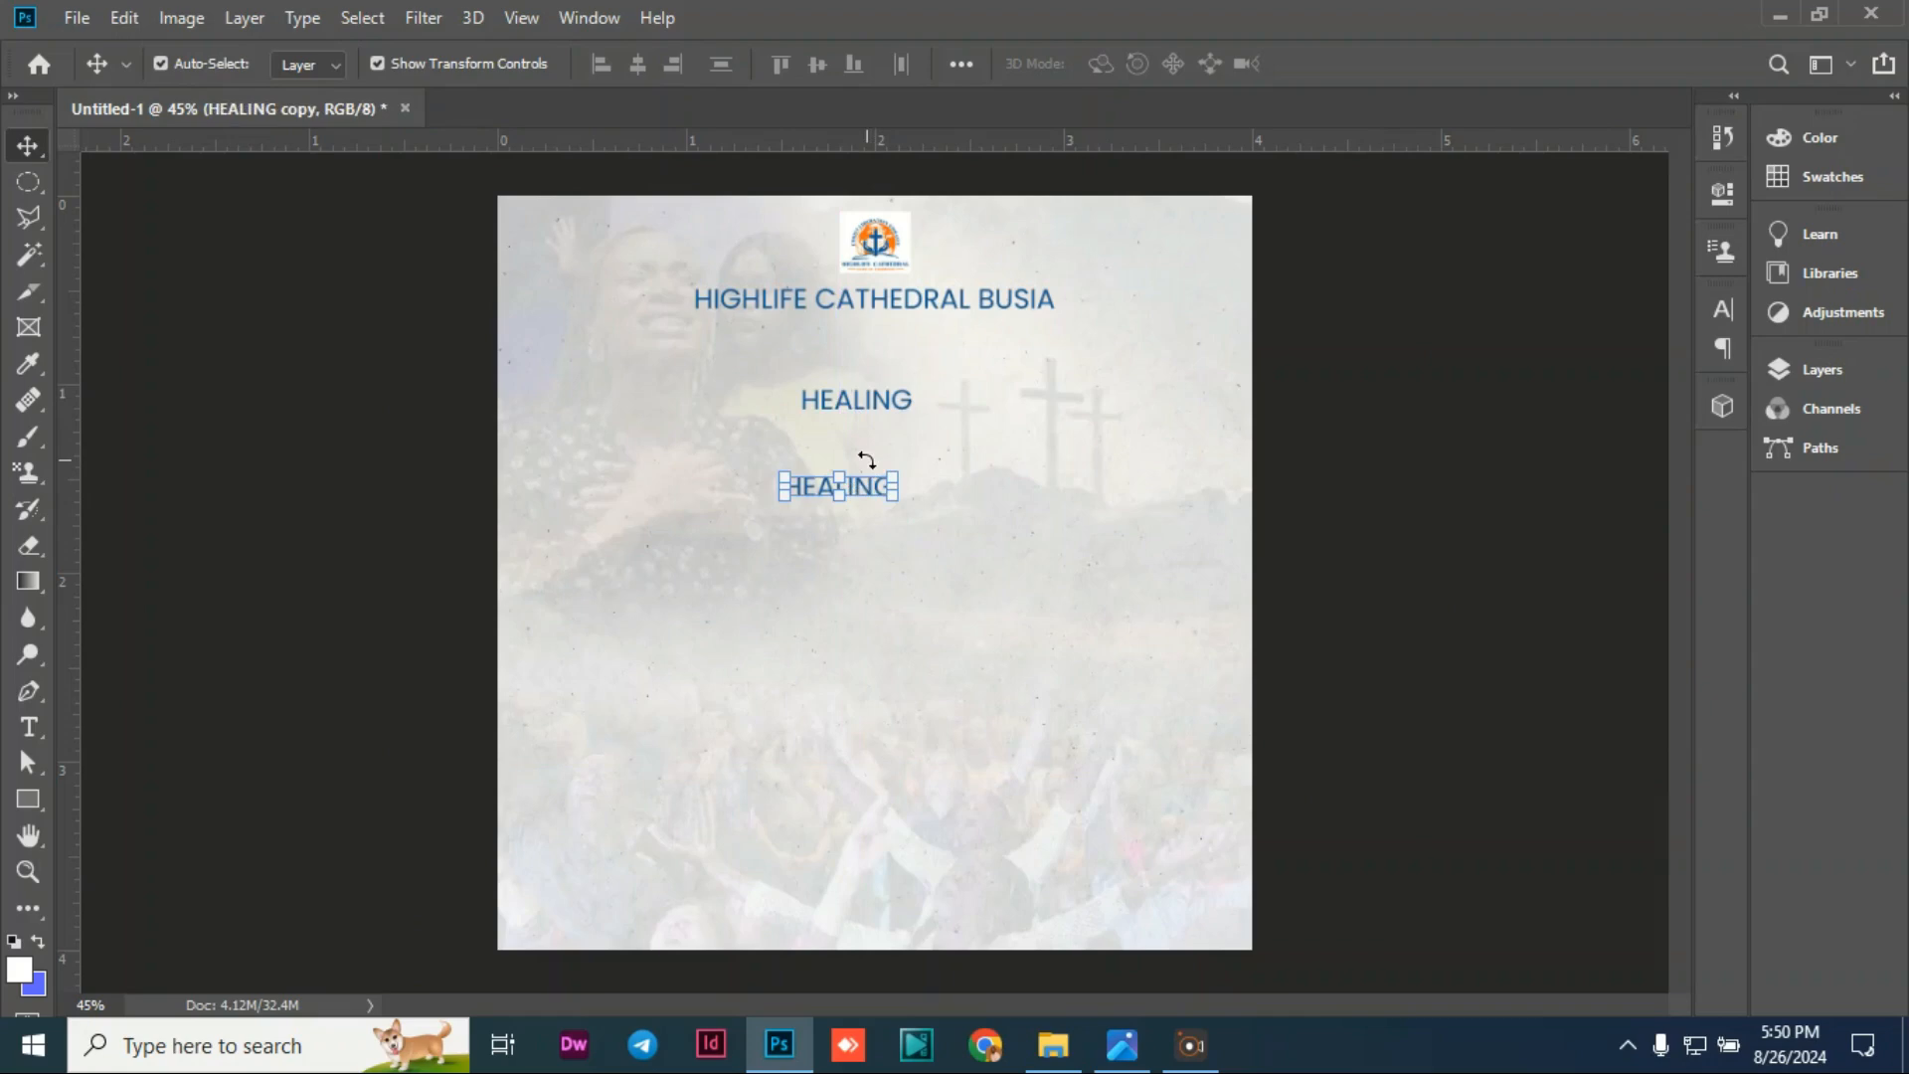
# Step: Change the upper HEALING text's font to Mortend Extra Bold
pyautogui.click(861, 401)
pyautogui.doubleClick(886, 400)
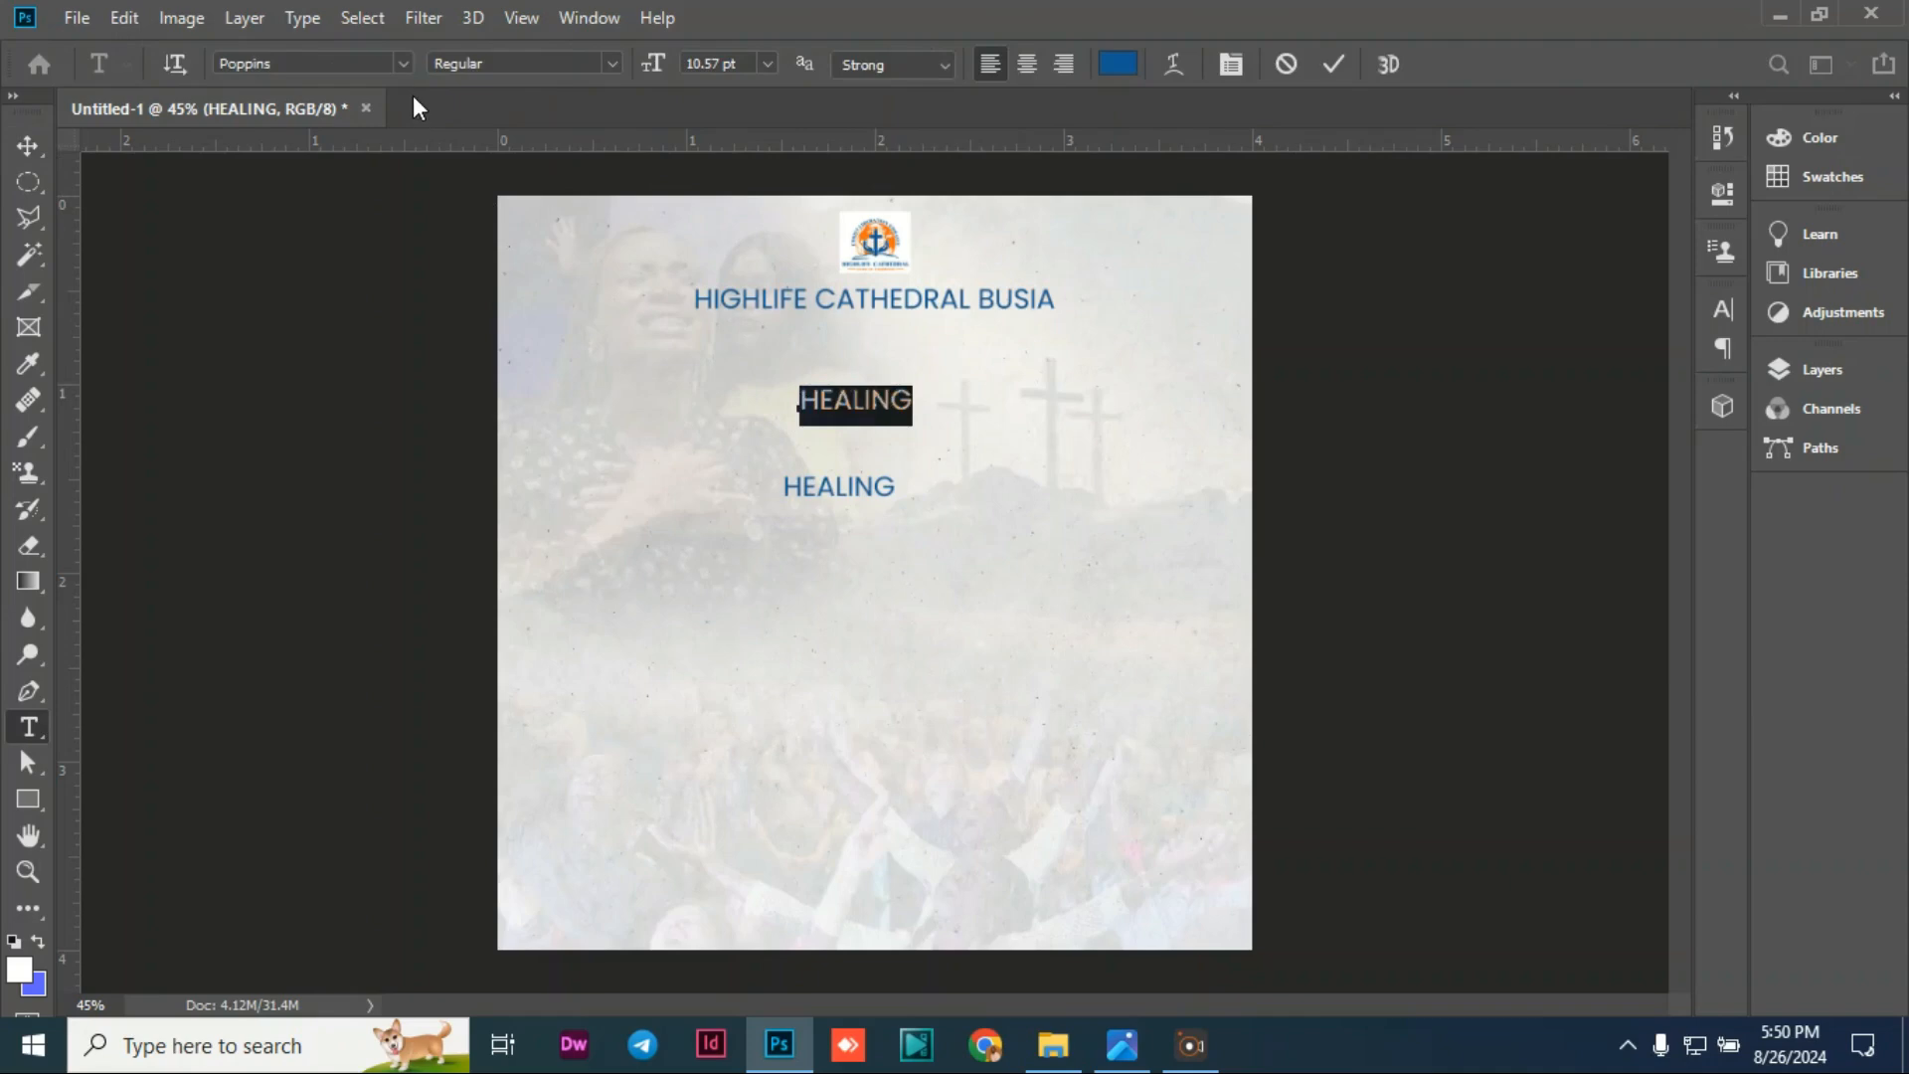
pyautogui.click(404, 63)
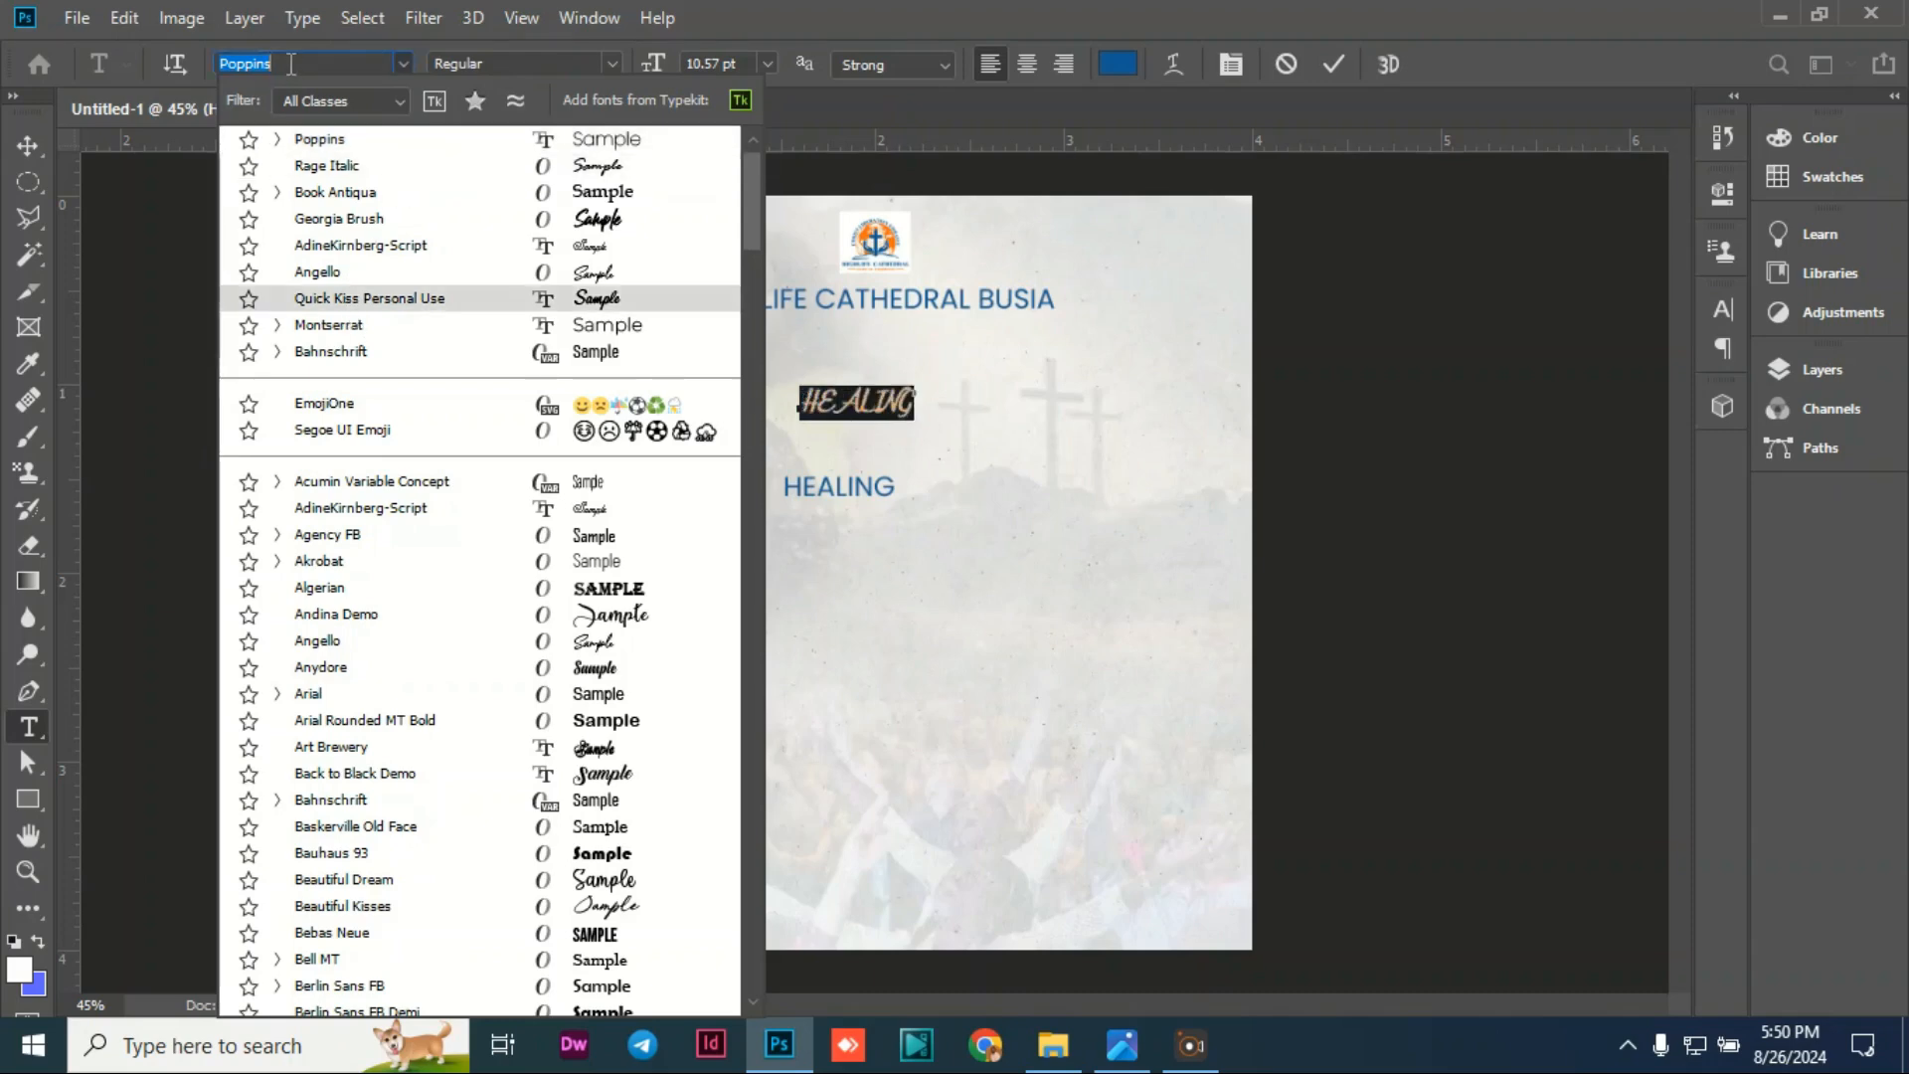
pyautogui.write('M')
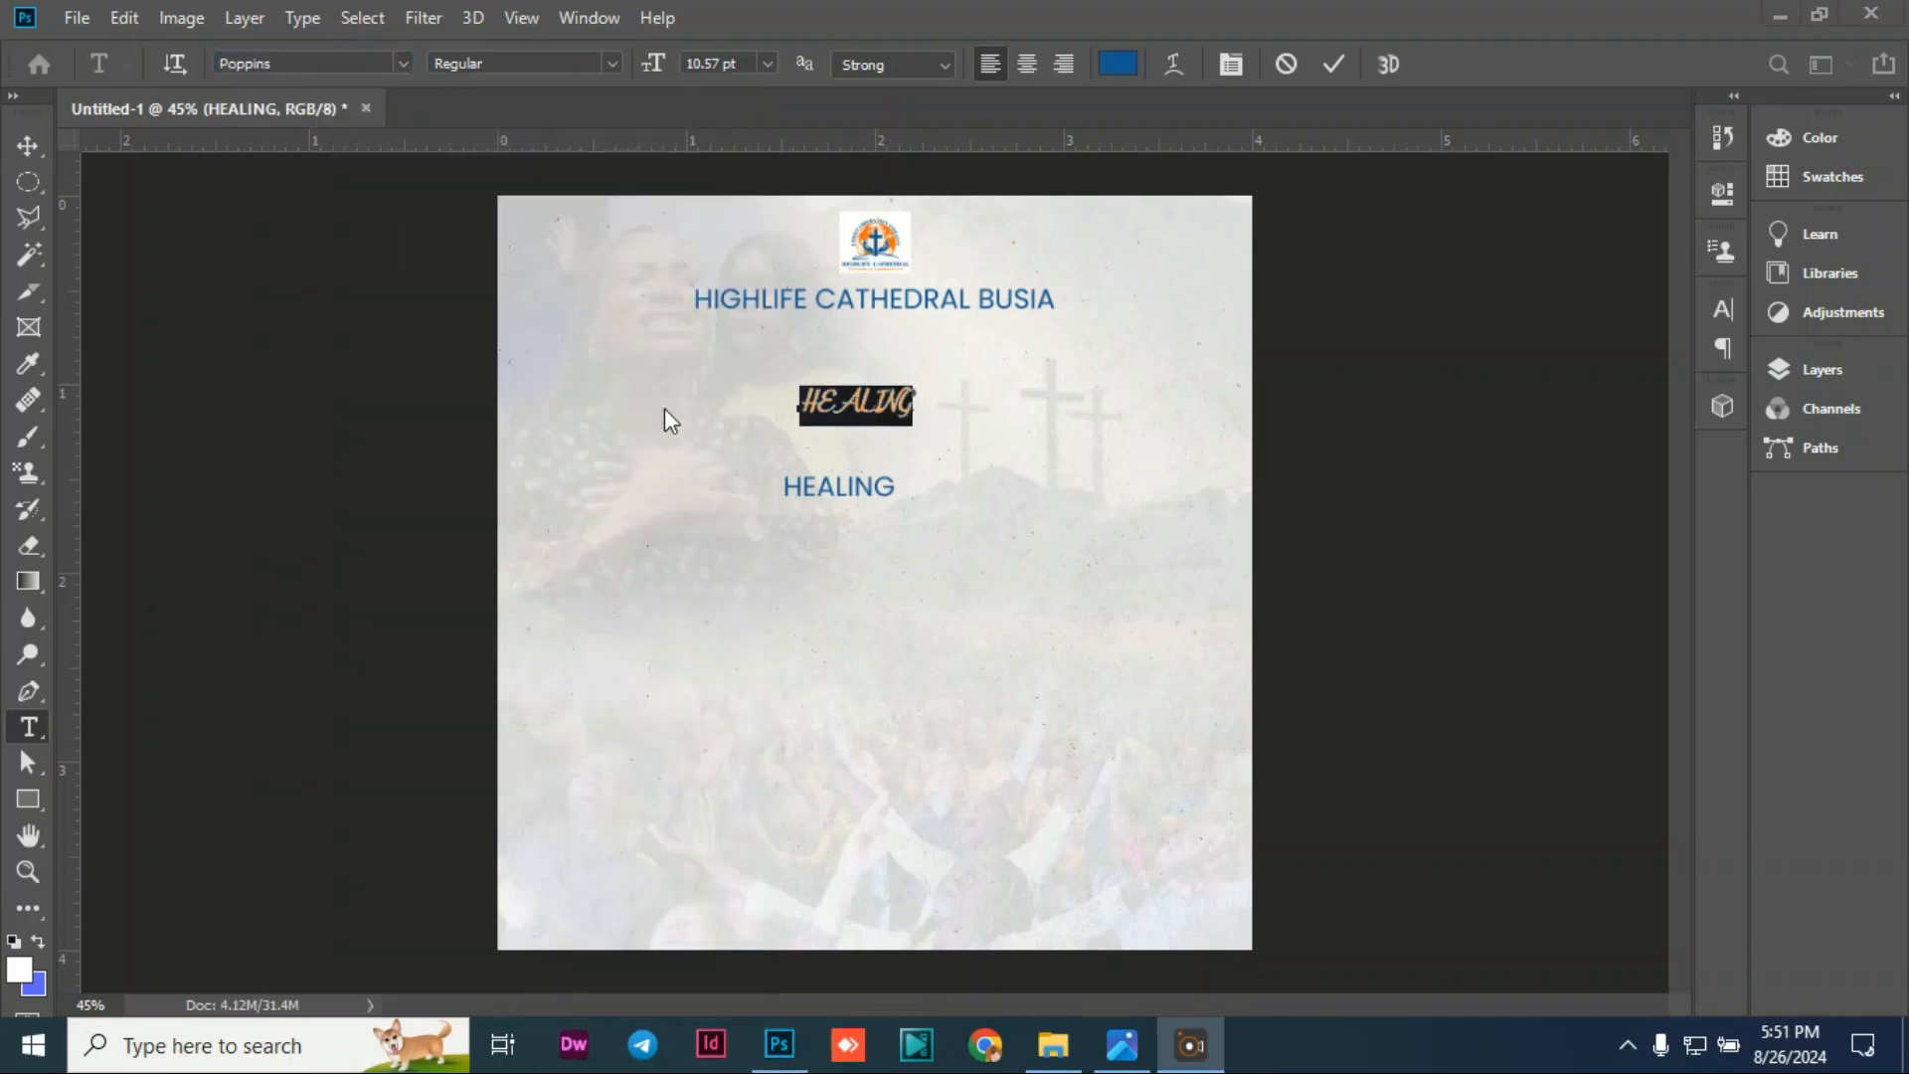
pyautogui.click(318, 66)
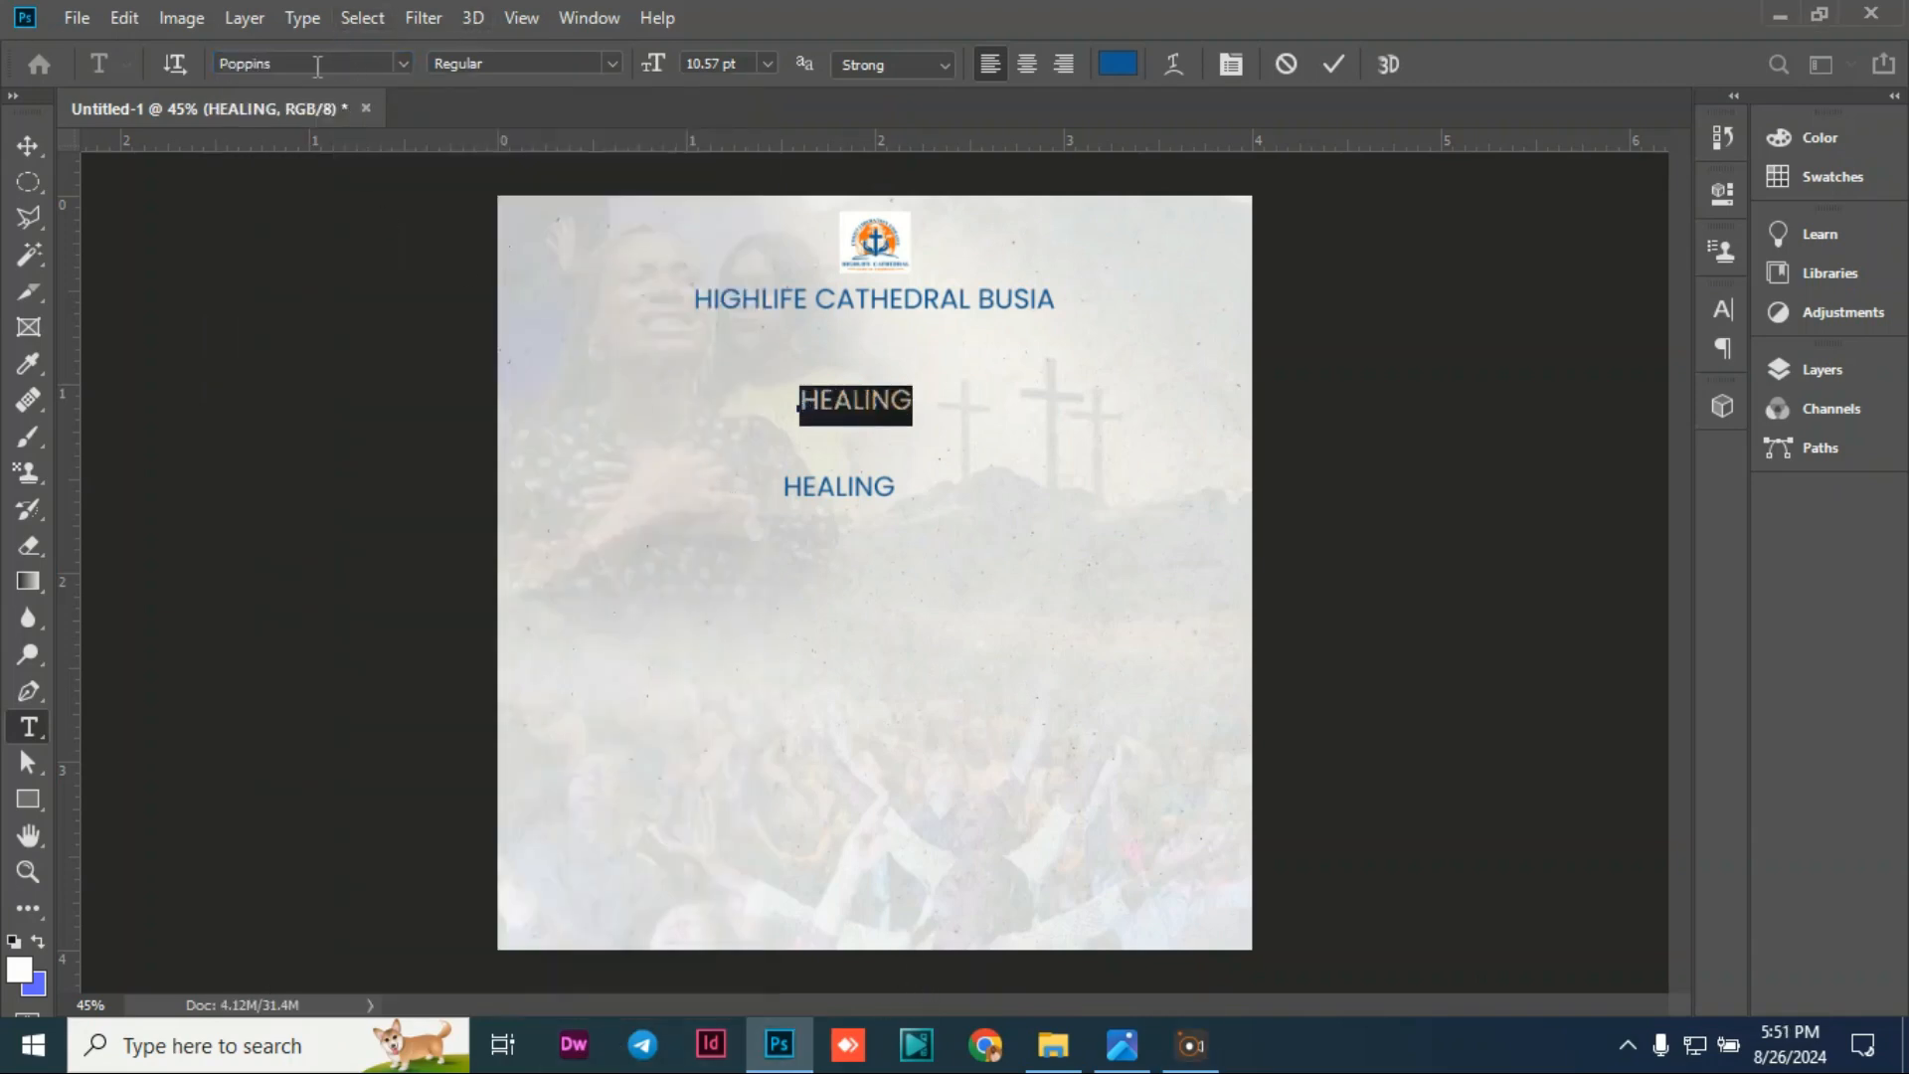
pyautogui.click(406, 62)
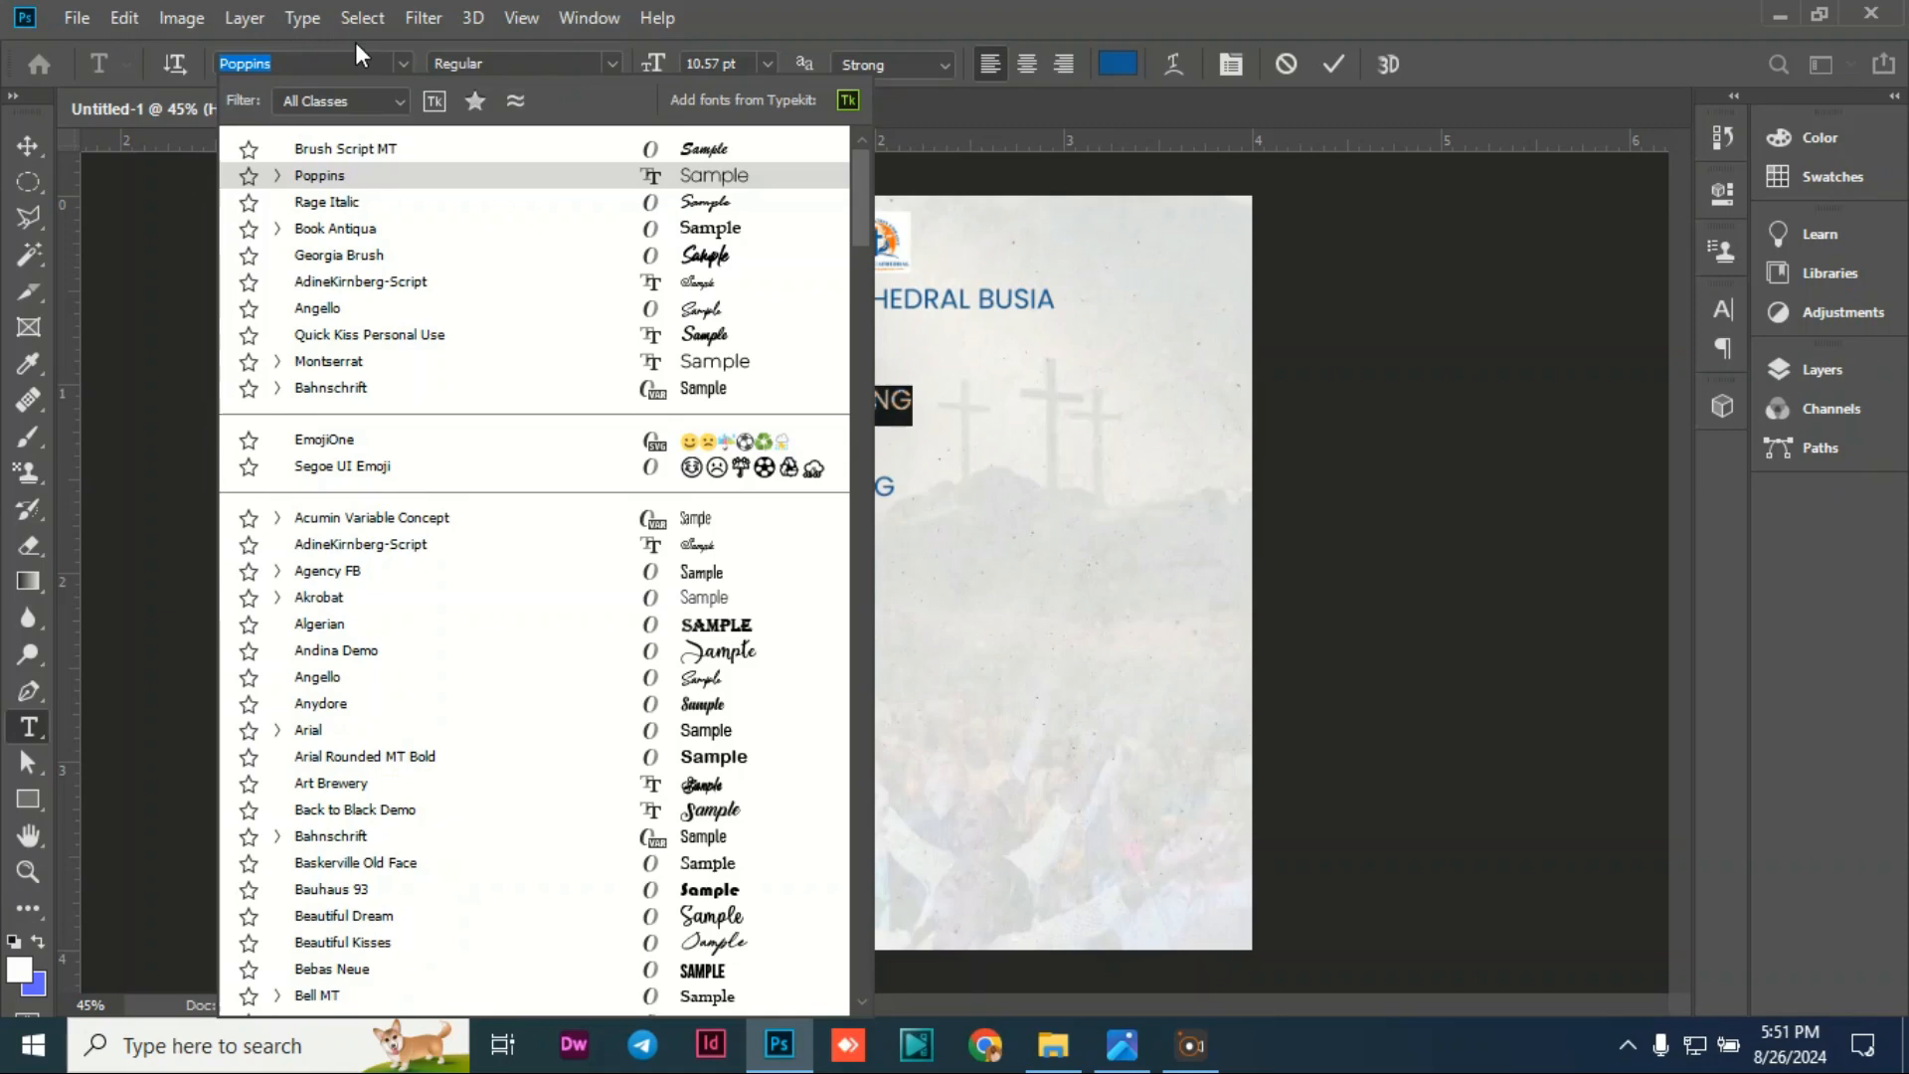
pyautogui.write('MO')
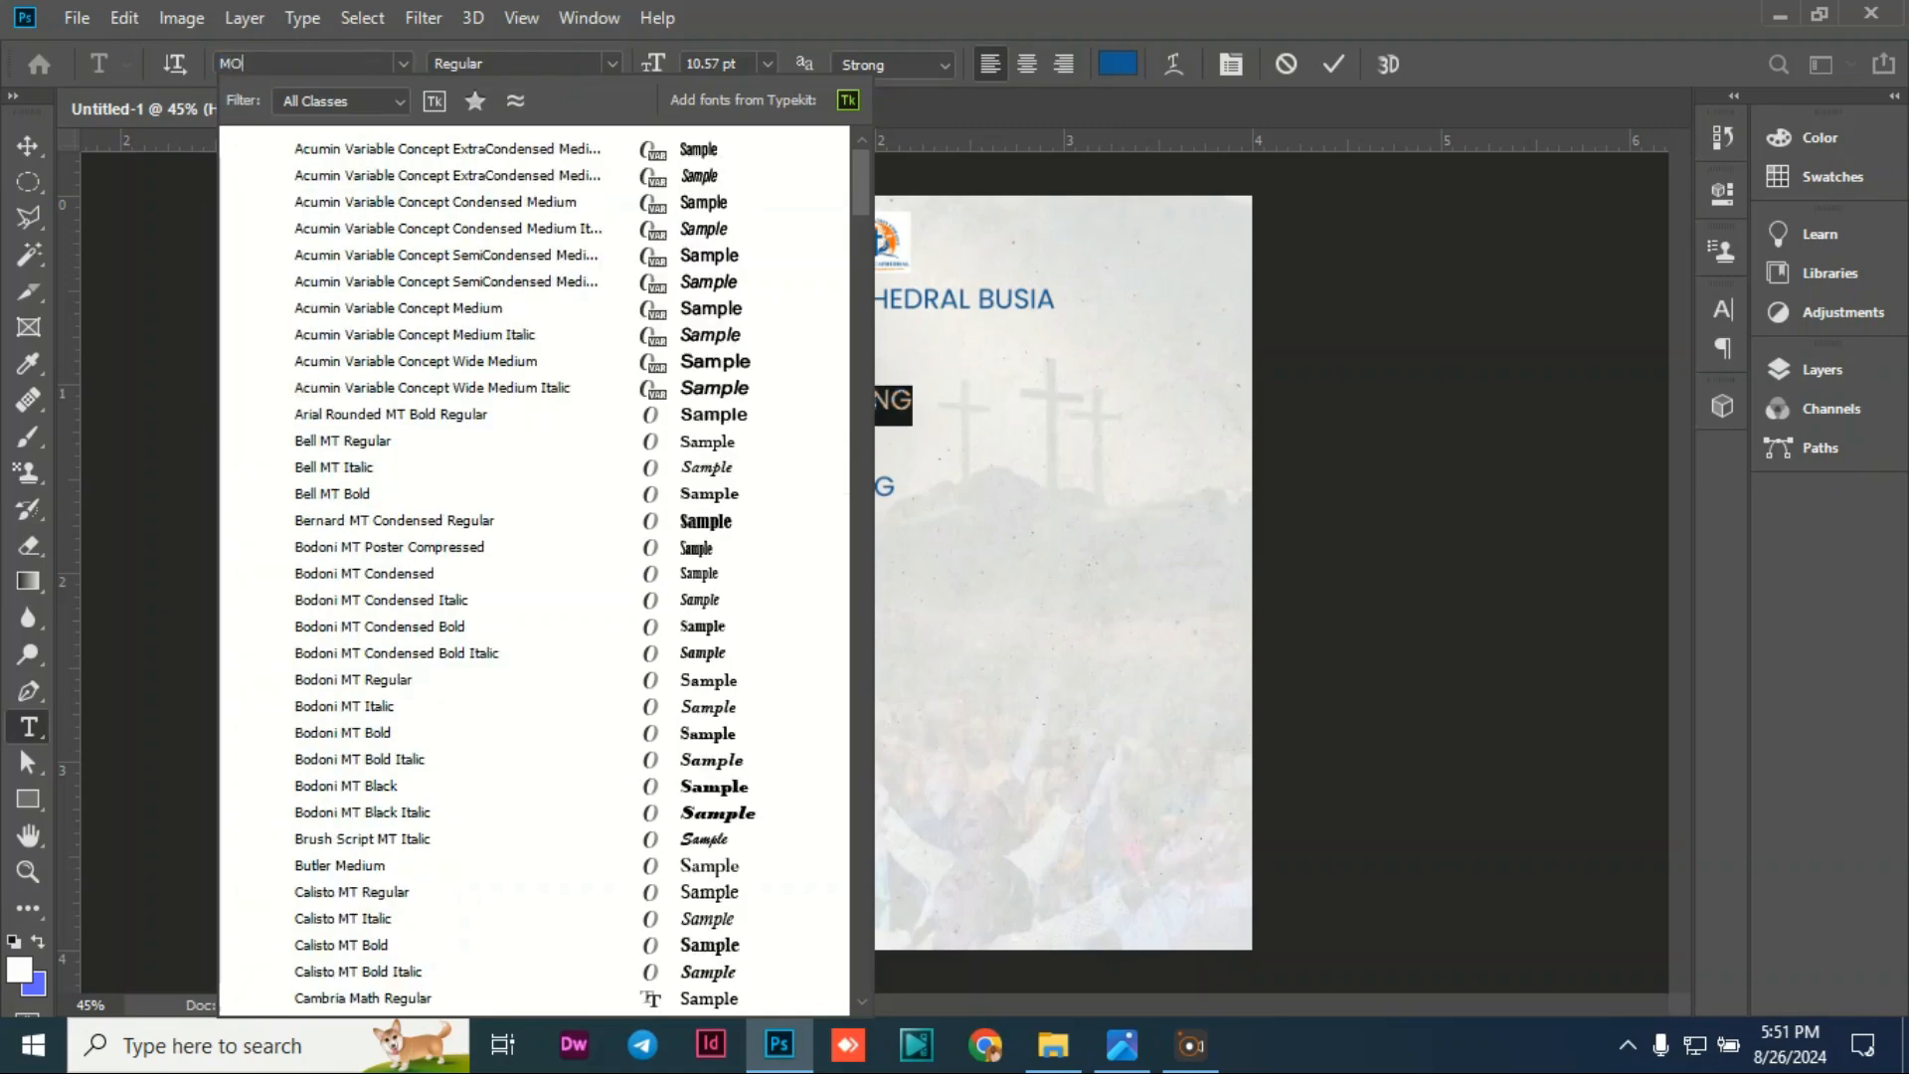
pyautogui.write('RTE')
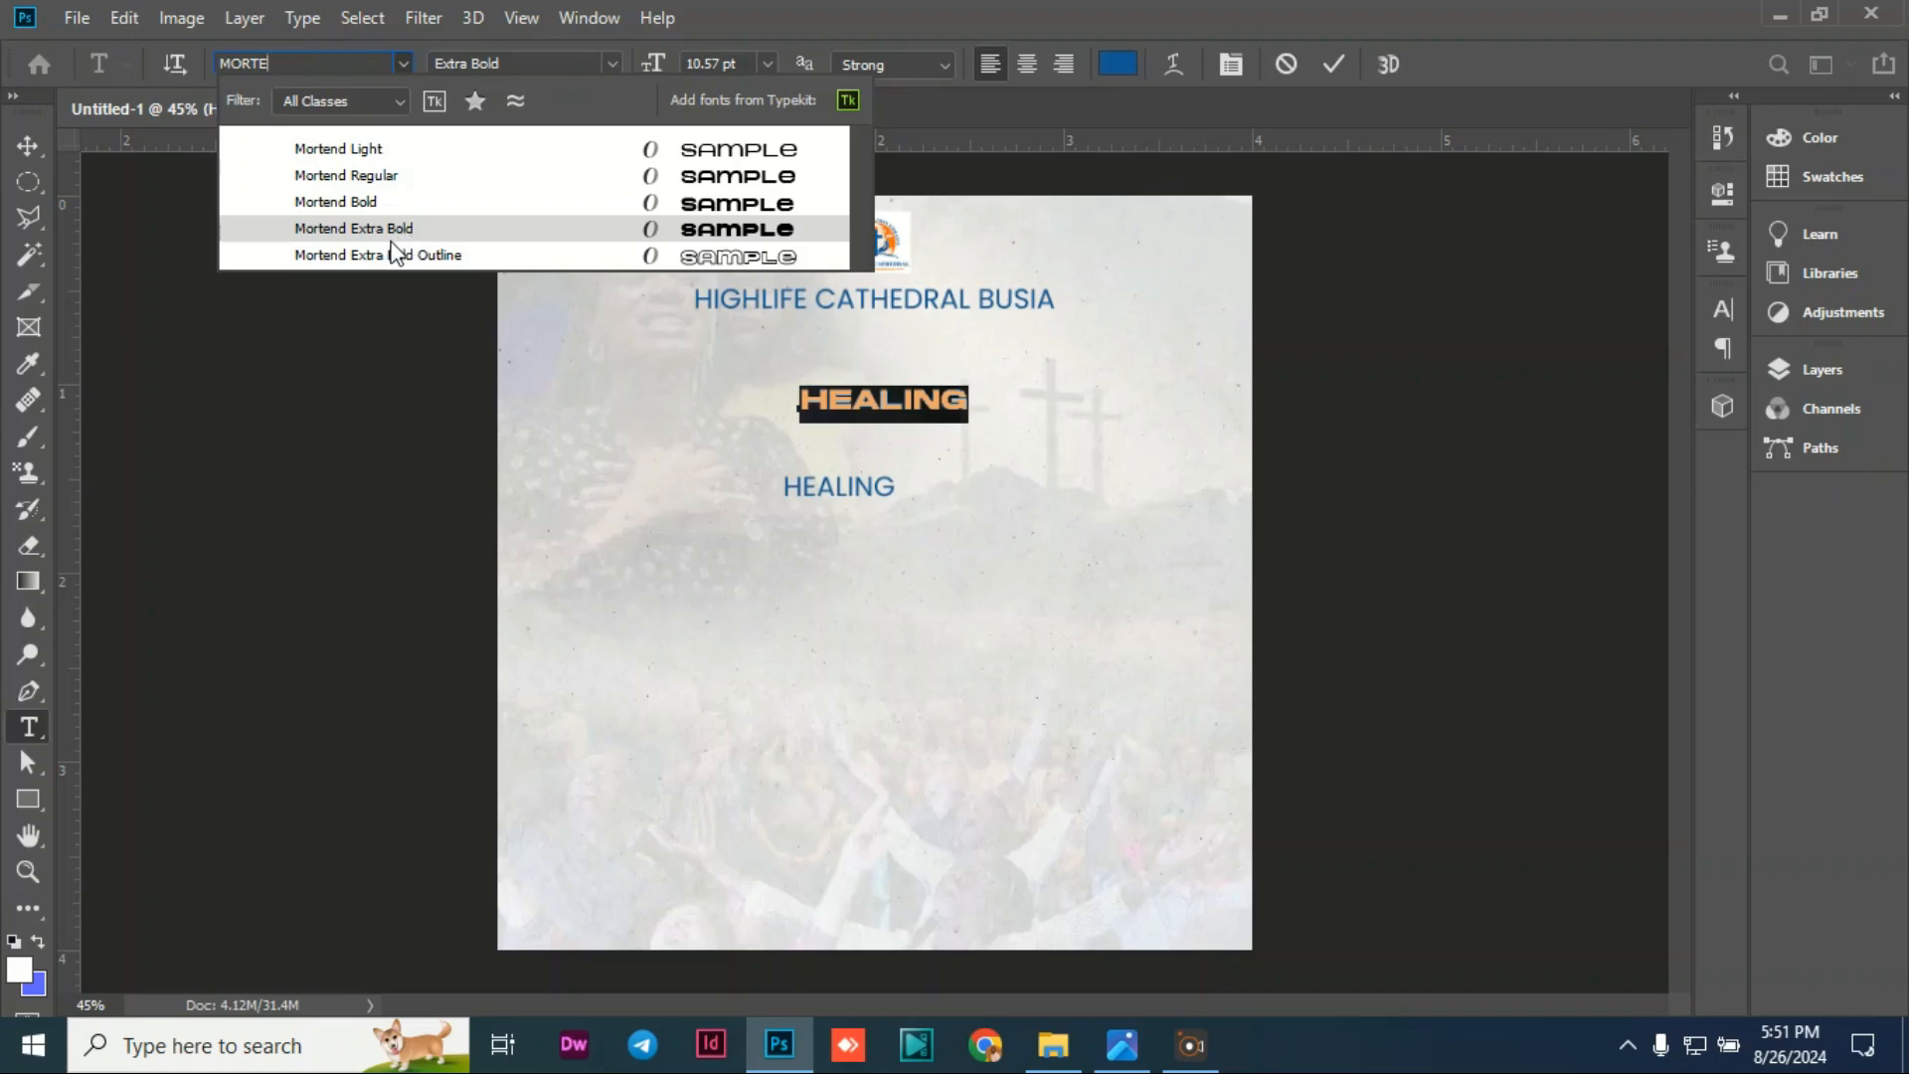
pyautogui.click(391, 234)
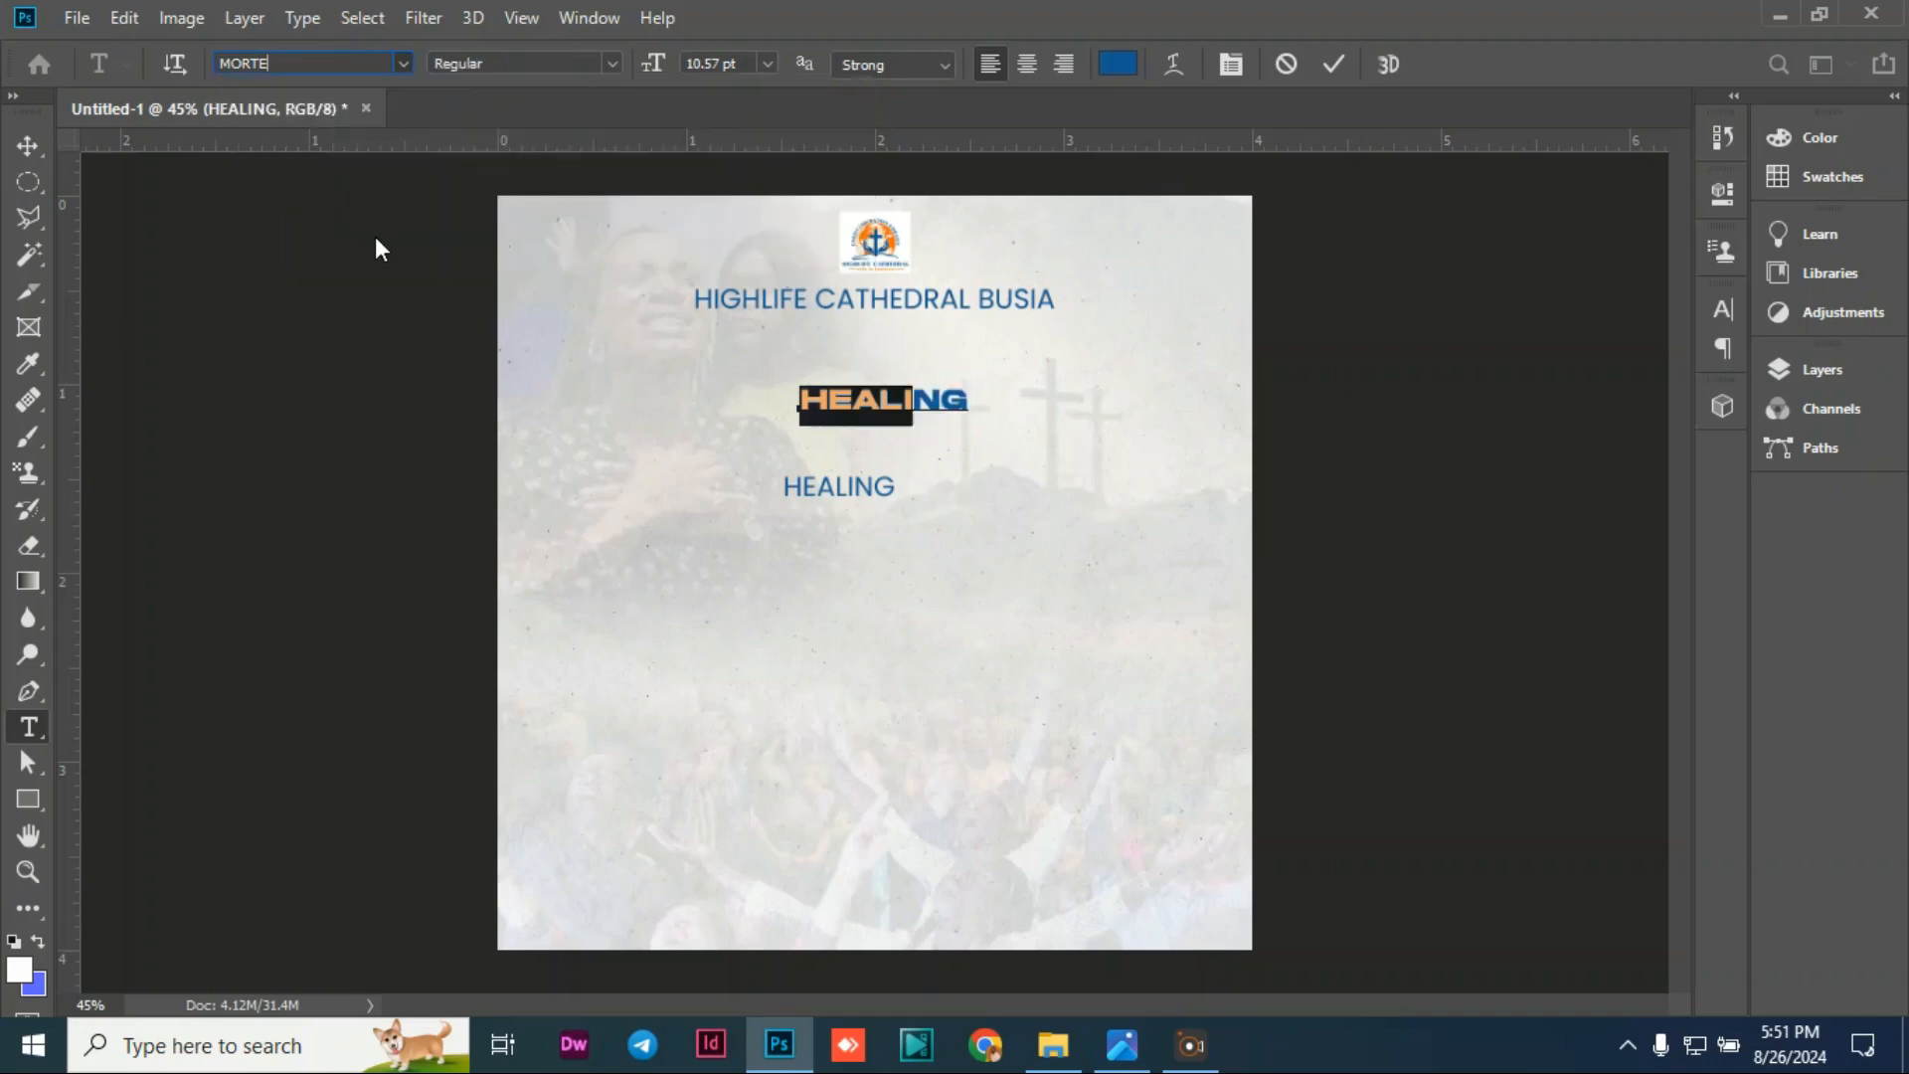
pyautogui.click(27, 145)
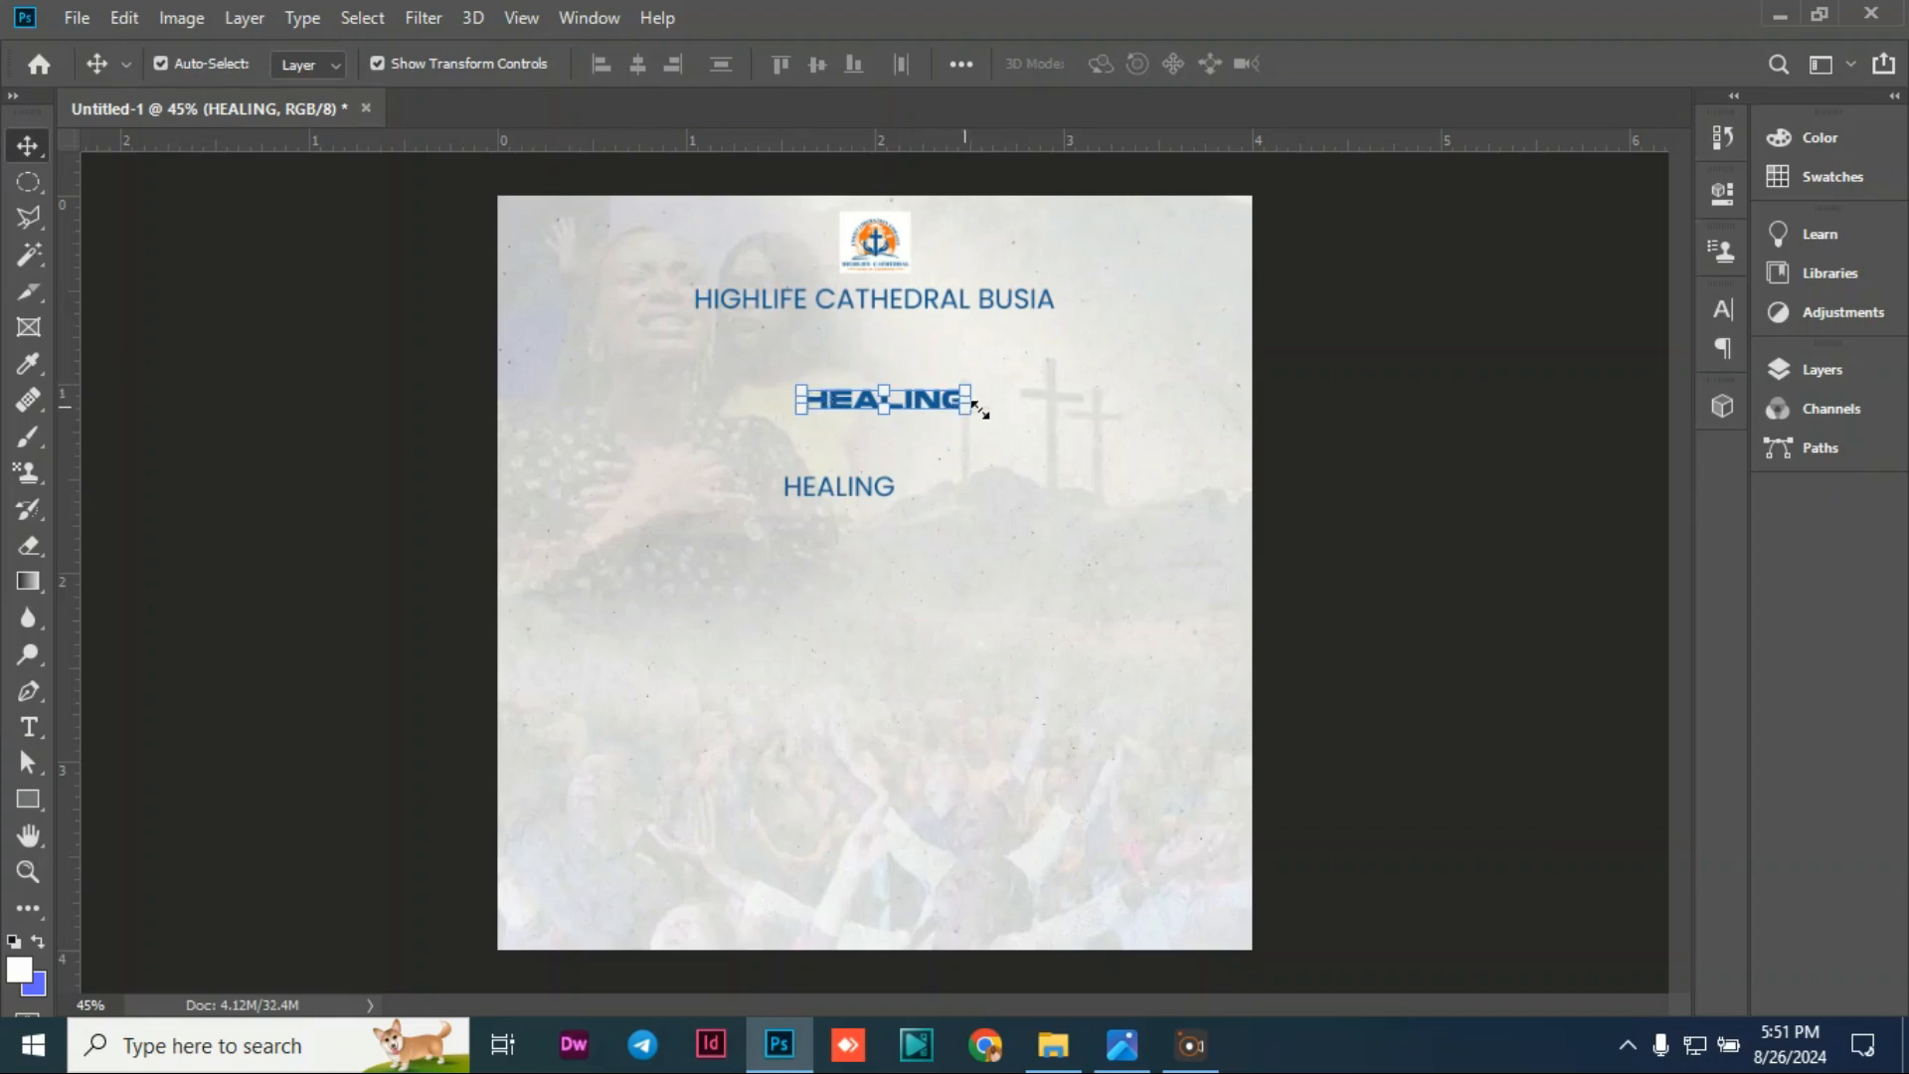
# Step: Scale HEALING to roughly 310%, rotate it about -15°, and place it under the church name
pyautogui.moveTo(981, 404)
pyautogui.mouseDown()
pyautogui.moveTo(1173, 459)
pyautogui.moveTo(1006, 438)
pyautogui.moveTo(947, 457)
pyautogui.mouseUp()
pyautogui.moveTo(1056, 485); pyautogui.dragTo(1213, 515)
pyautogui.moveTo(969, 444)
pyautogui.mouseDown()
pyautogui.moveTo(912, 440)
pyautogui.moveTo(922, 452)
pyautogui.mouseUp()
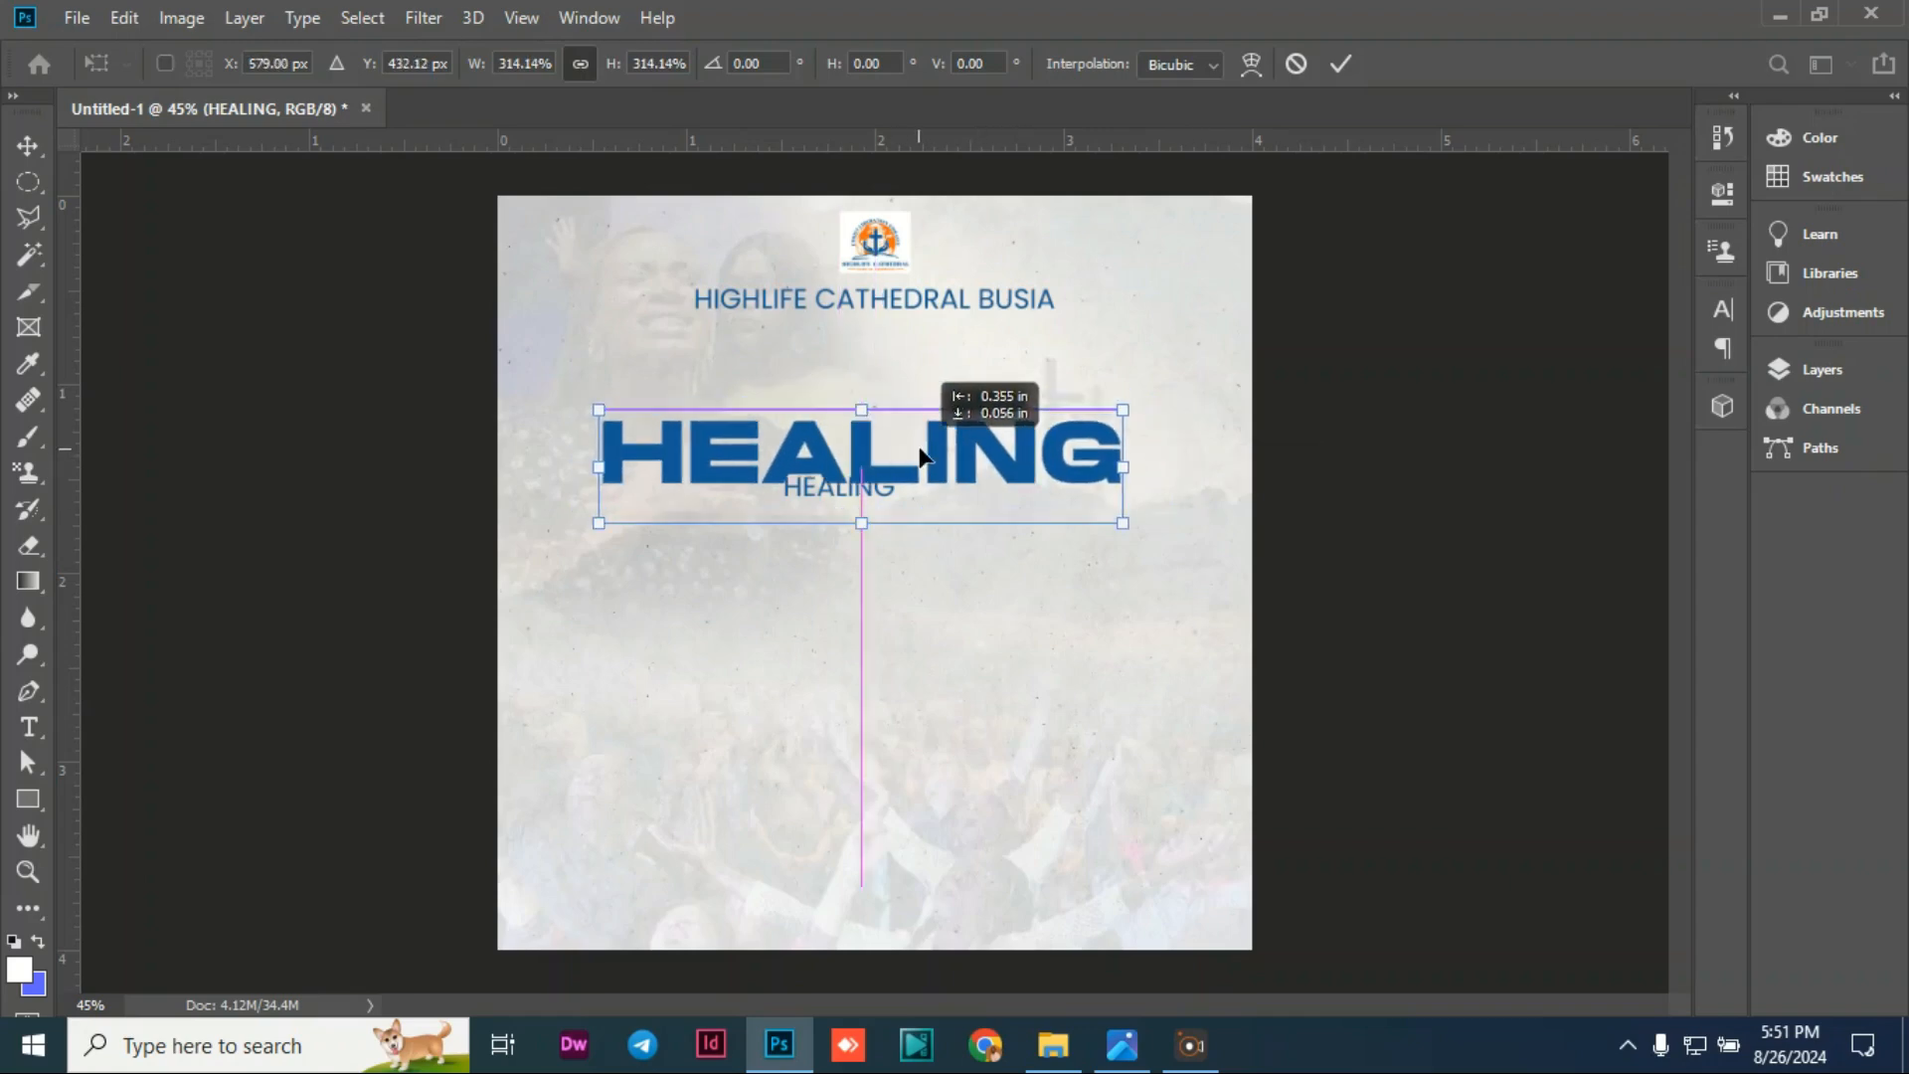
pyautogui.moveTo(1148, 470)
pyautogui.mouseDown()
pyautogui.moveTo(1134, 391)
pyautogui.moveTo(1153, 428)
pyautogui.moveTo(1157, 383)
pyautogui.moveTo(1155, 464)
pyautogui.moveTo(1156, 378)
pyautogui.mouseUp()
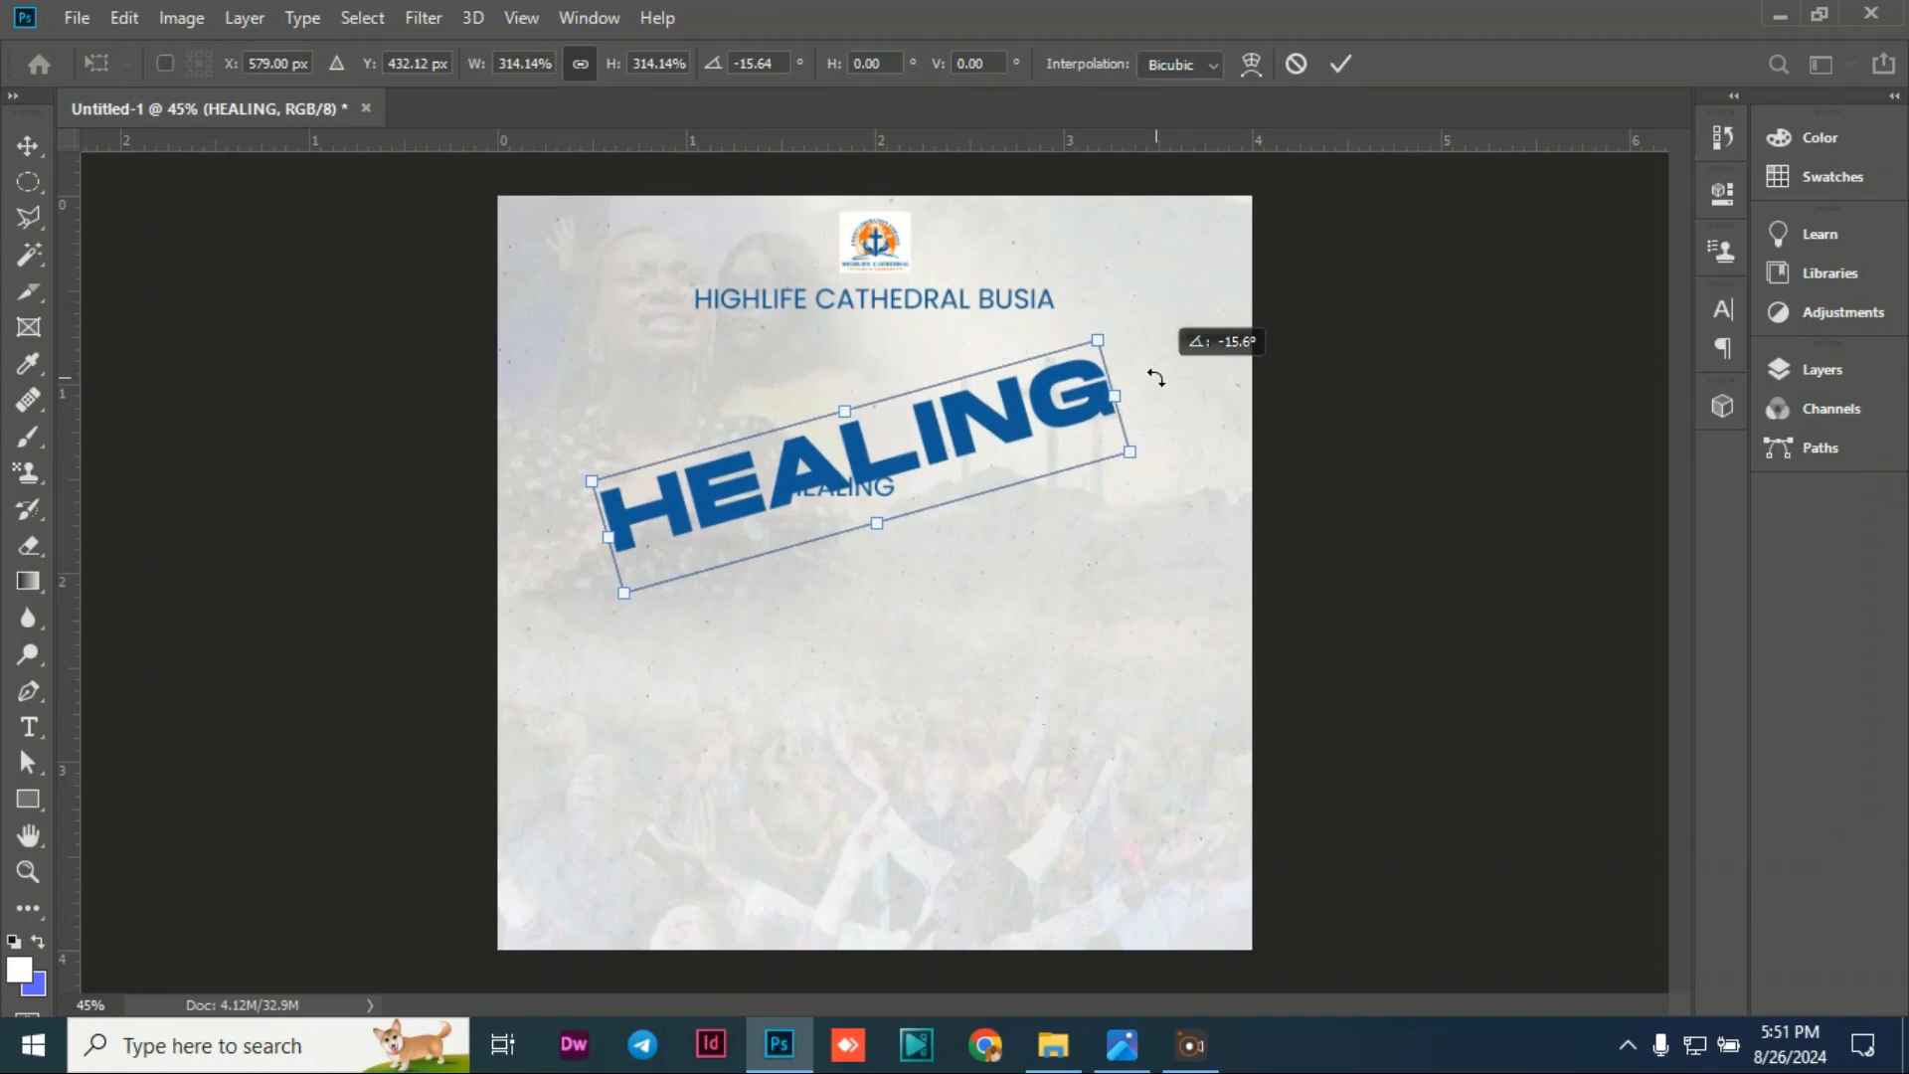
pyautogui.moveTo(1156, 378); pyautogui.dragTo(1153, 384)
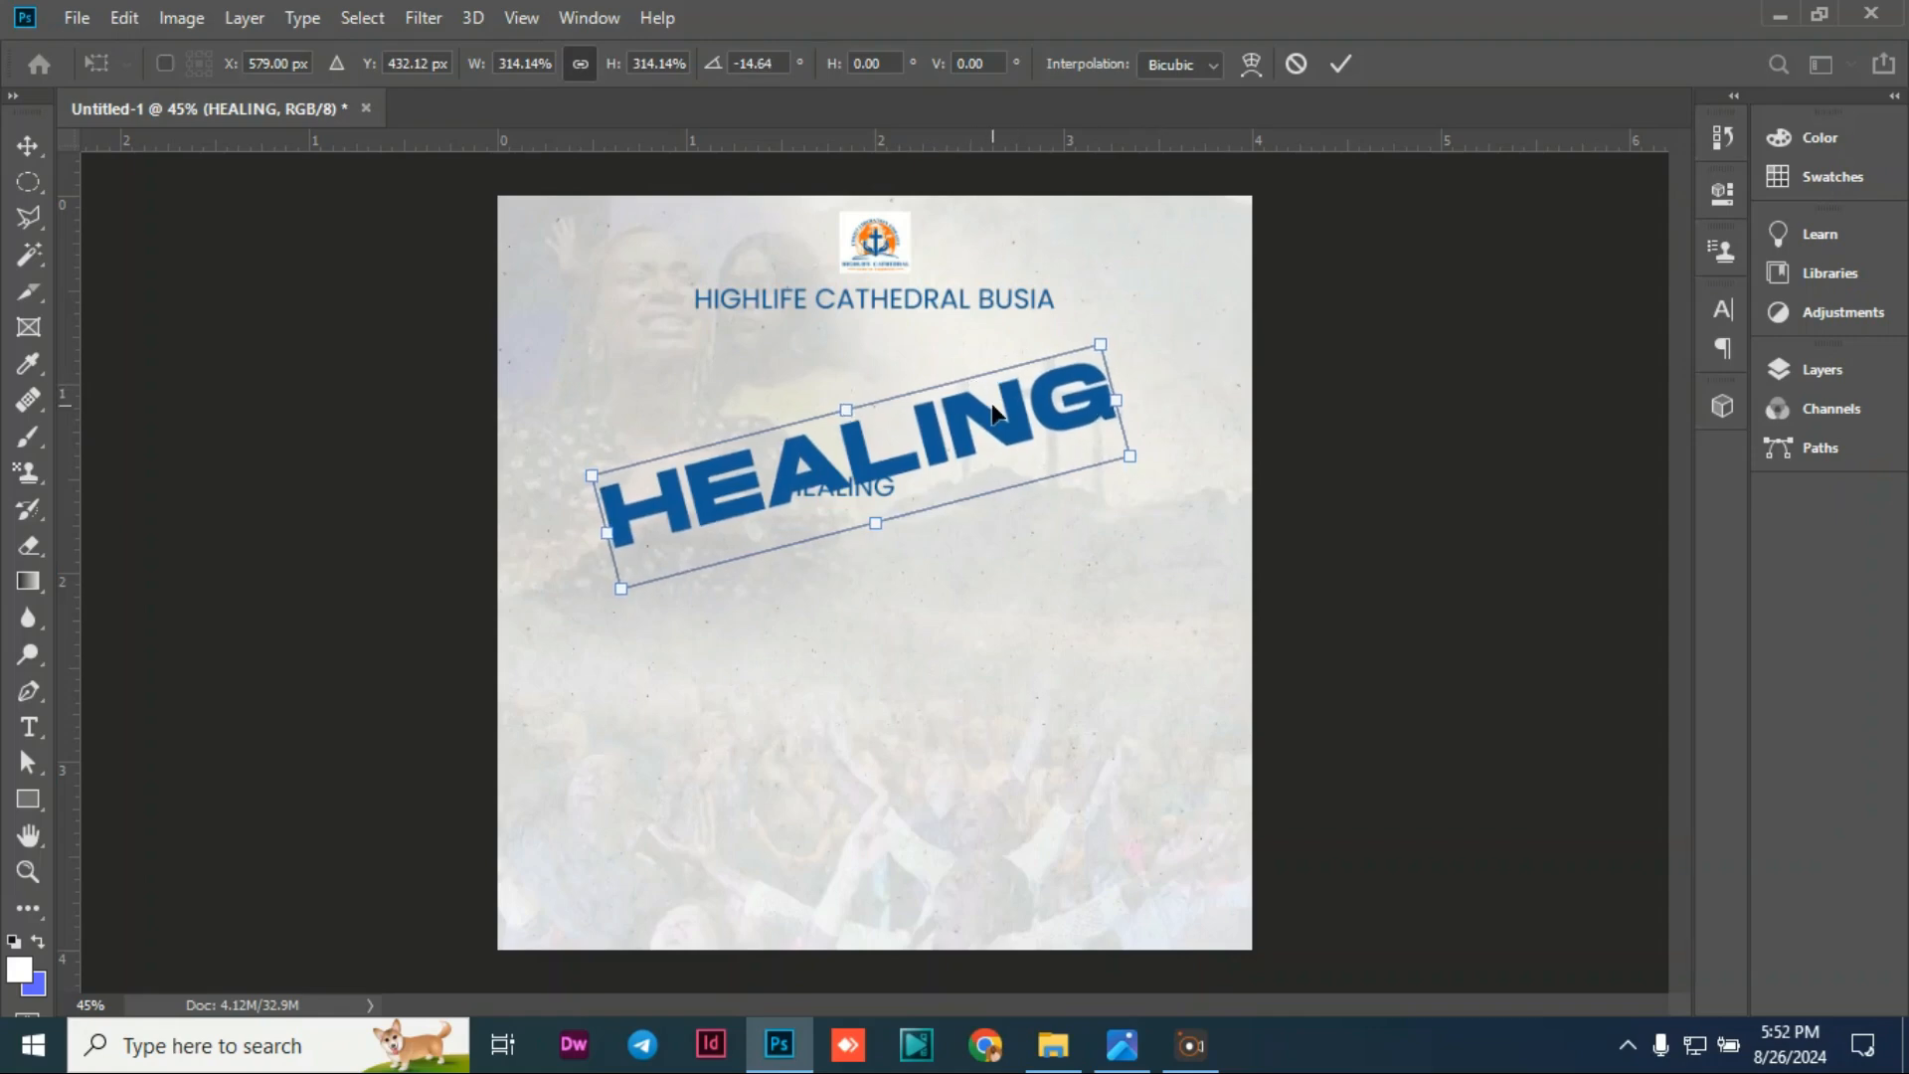
pyautogui.moveTo(620, 588)
pyautogui.mouseDown()
pyautogui.moveTo(597, 601)
pyautogui.moveTo(636, 582)
pyautogui.mouseUp()
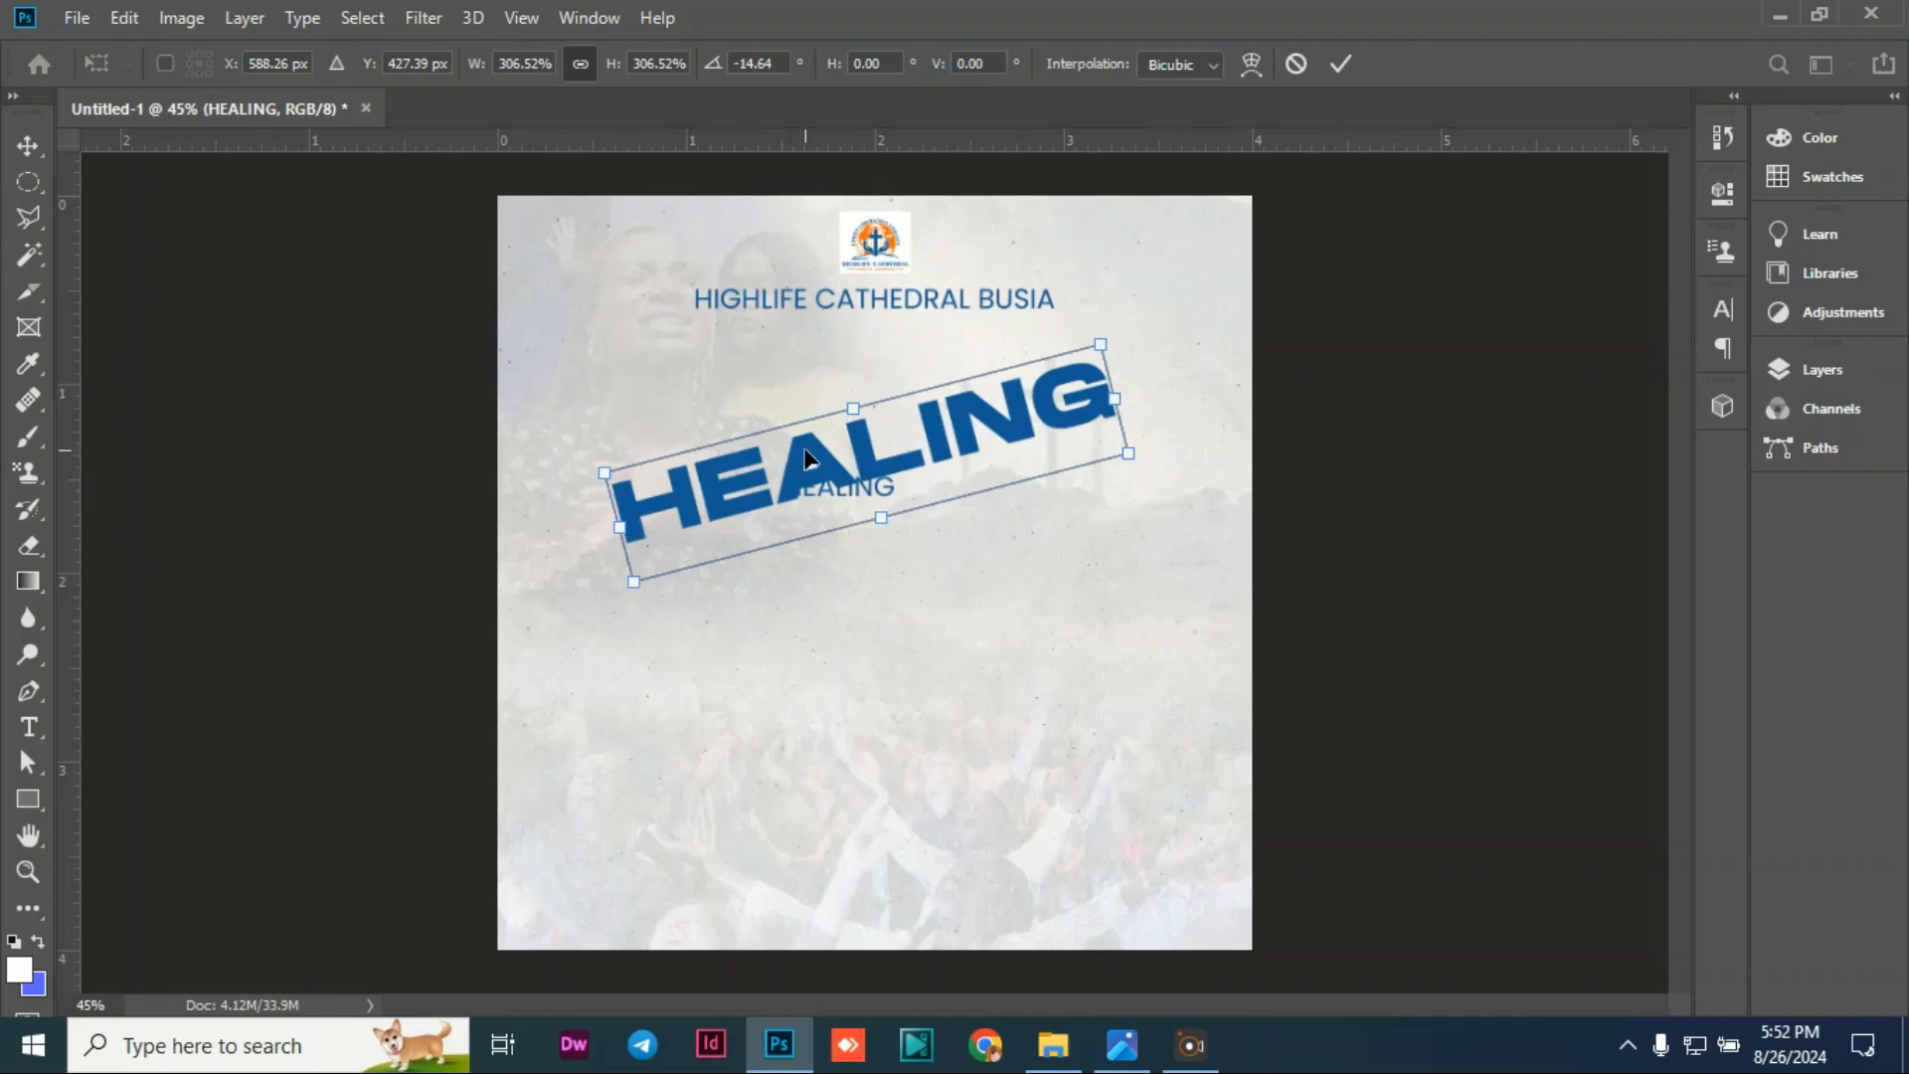
pyautogui.moveTo(811, 458)
pyautogui.mouseDown()
pyautogui.moveTo(833, 442)
pyautogui.moveTo(811, 445)
pyautogui.mouseUp()
pyautogui.moveTo(1140, 444)
pyautogui.mouseDown()
pyautogui.moveTo(1164, 454)
pyautogui.moveTo(1004, 437)
pyautogui.mouseUp()
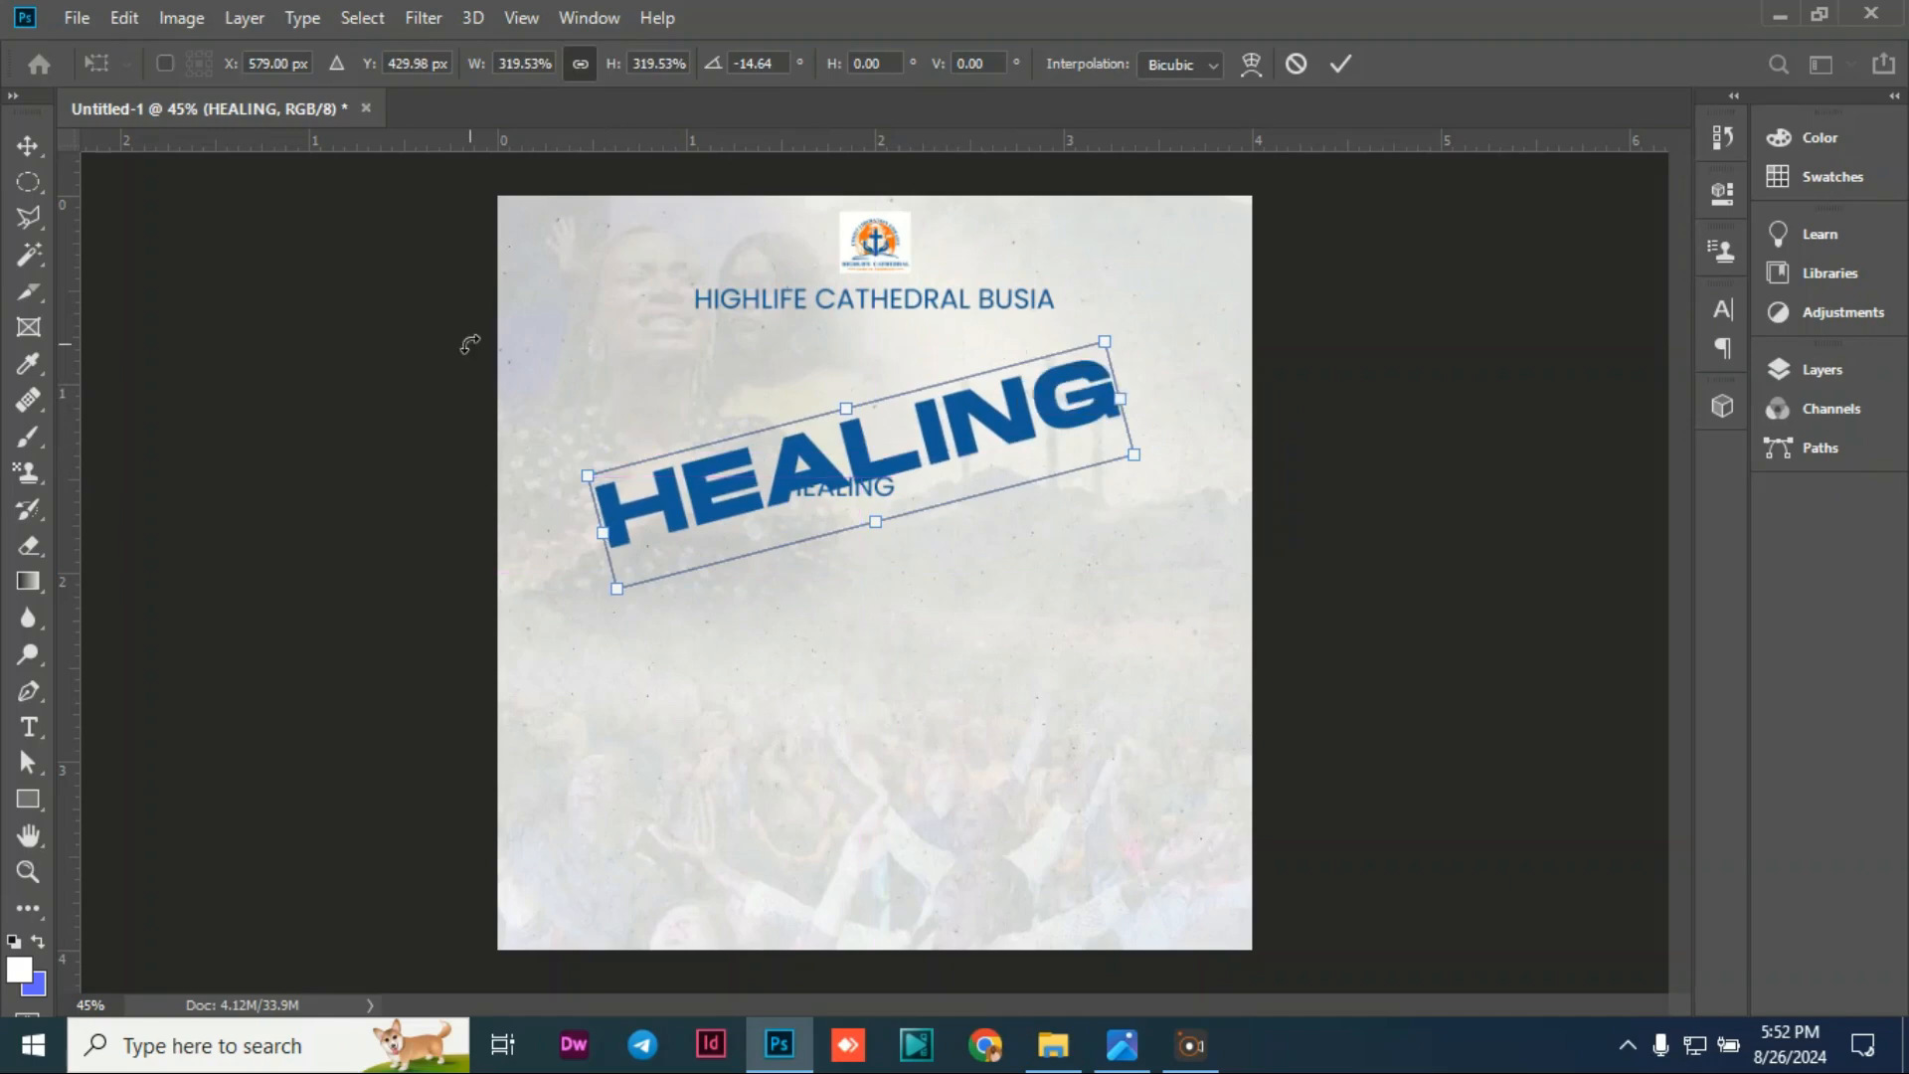
pyautogui.click(28, 158)
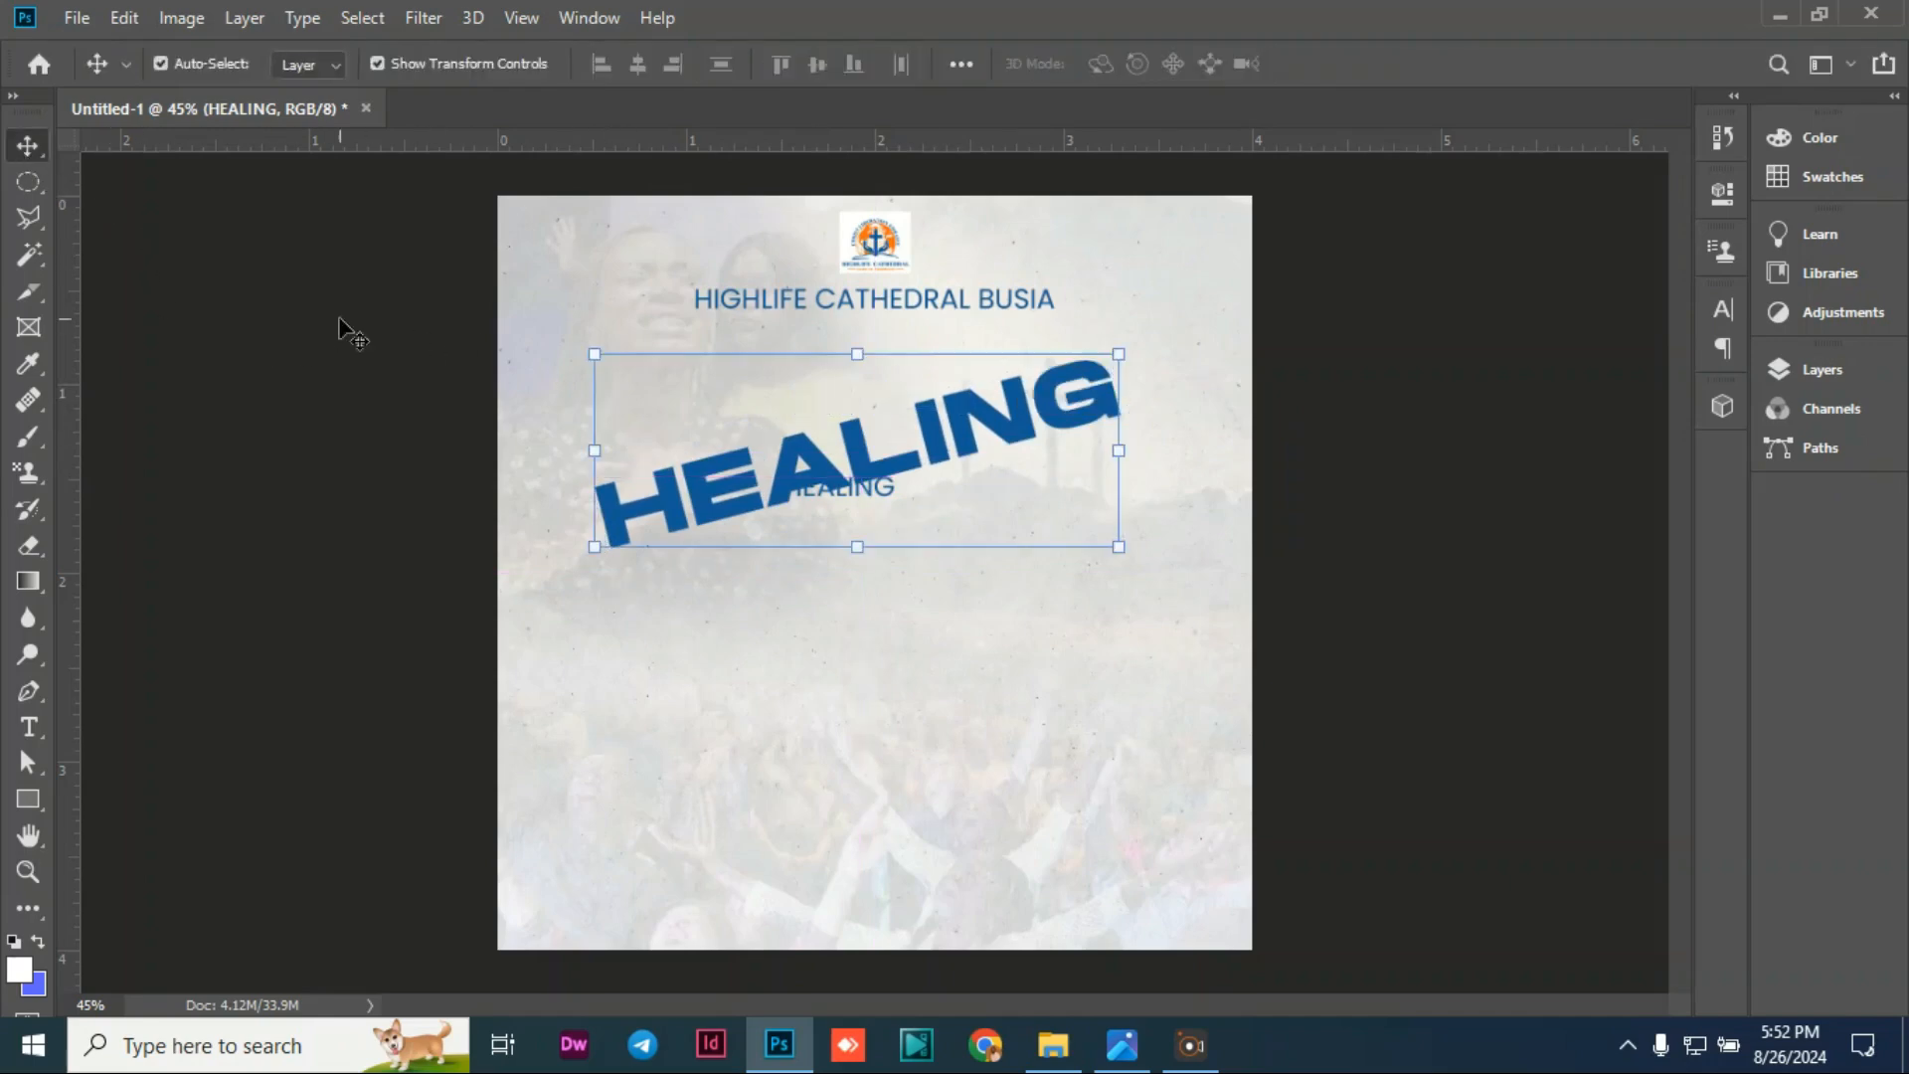
pyautogui.moveTo(857, 449)
pyautogui.mouseDown()
pyautogui.moveTo(854, 420)
pyautogui.moveTo(855, 593)
pyautogui.mouseUp()
pyautogui.click(853, 487)
# Step: Replace the small HEALING copy's wording with 'COMMUNION SERVICE'
pyautogui.hotkey('ctrl', 't')
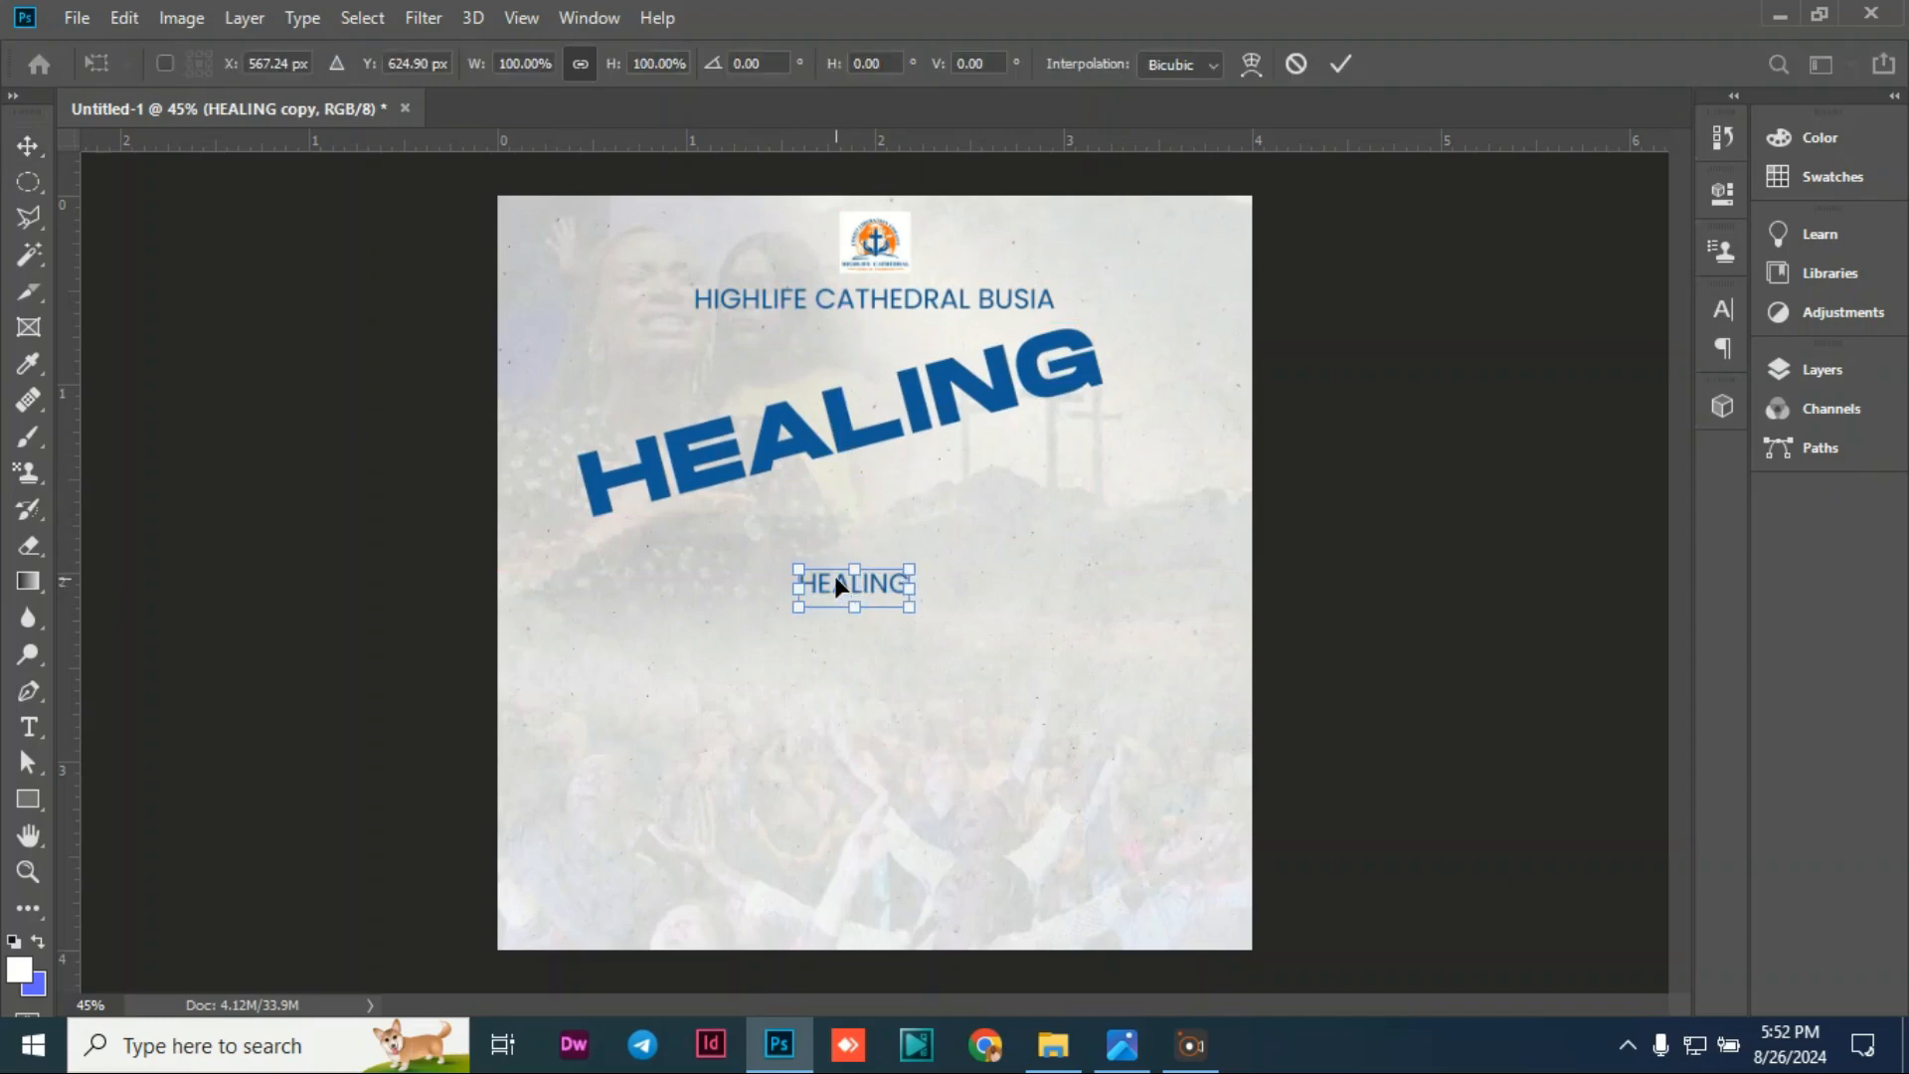
pyautogui.doubleClick(836, 580)
pyautogui.doubleClick(827, 583)
pyautogui.doubleClick(826, 583)
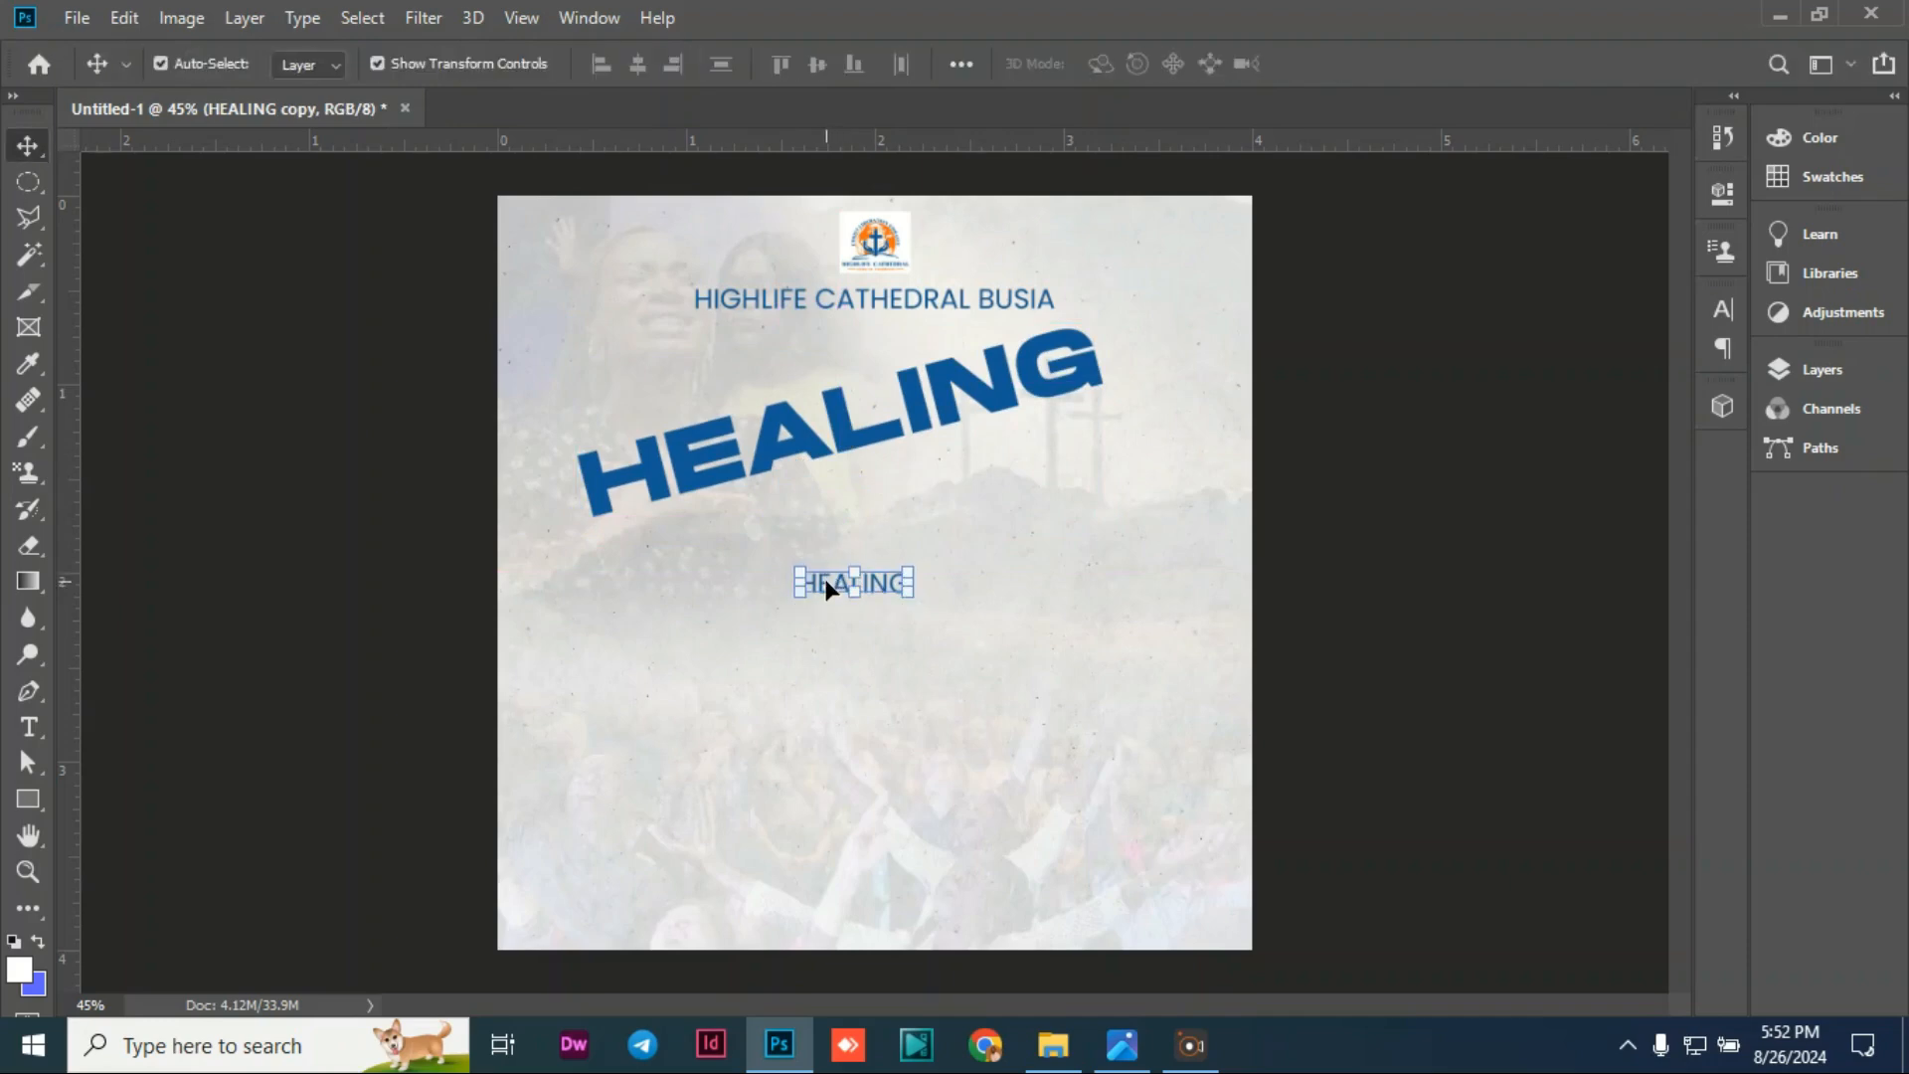
pyautogui.doubleClick(825, 577)
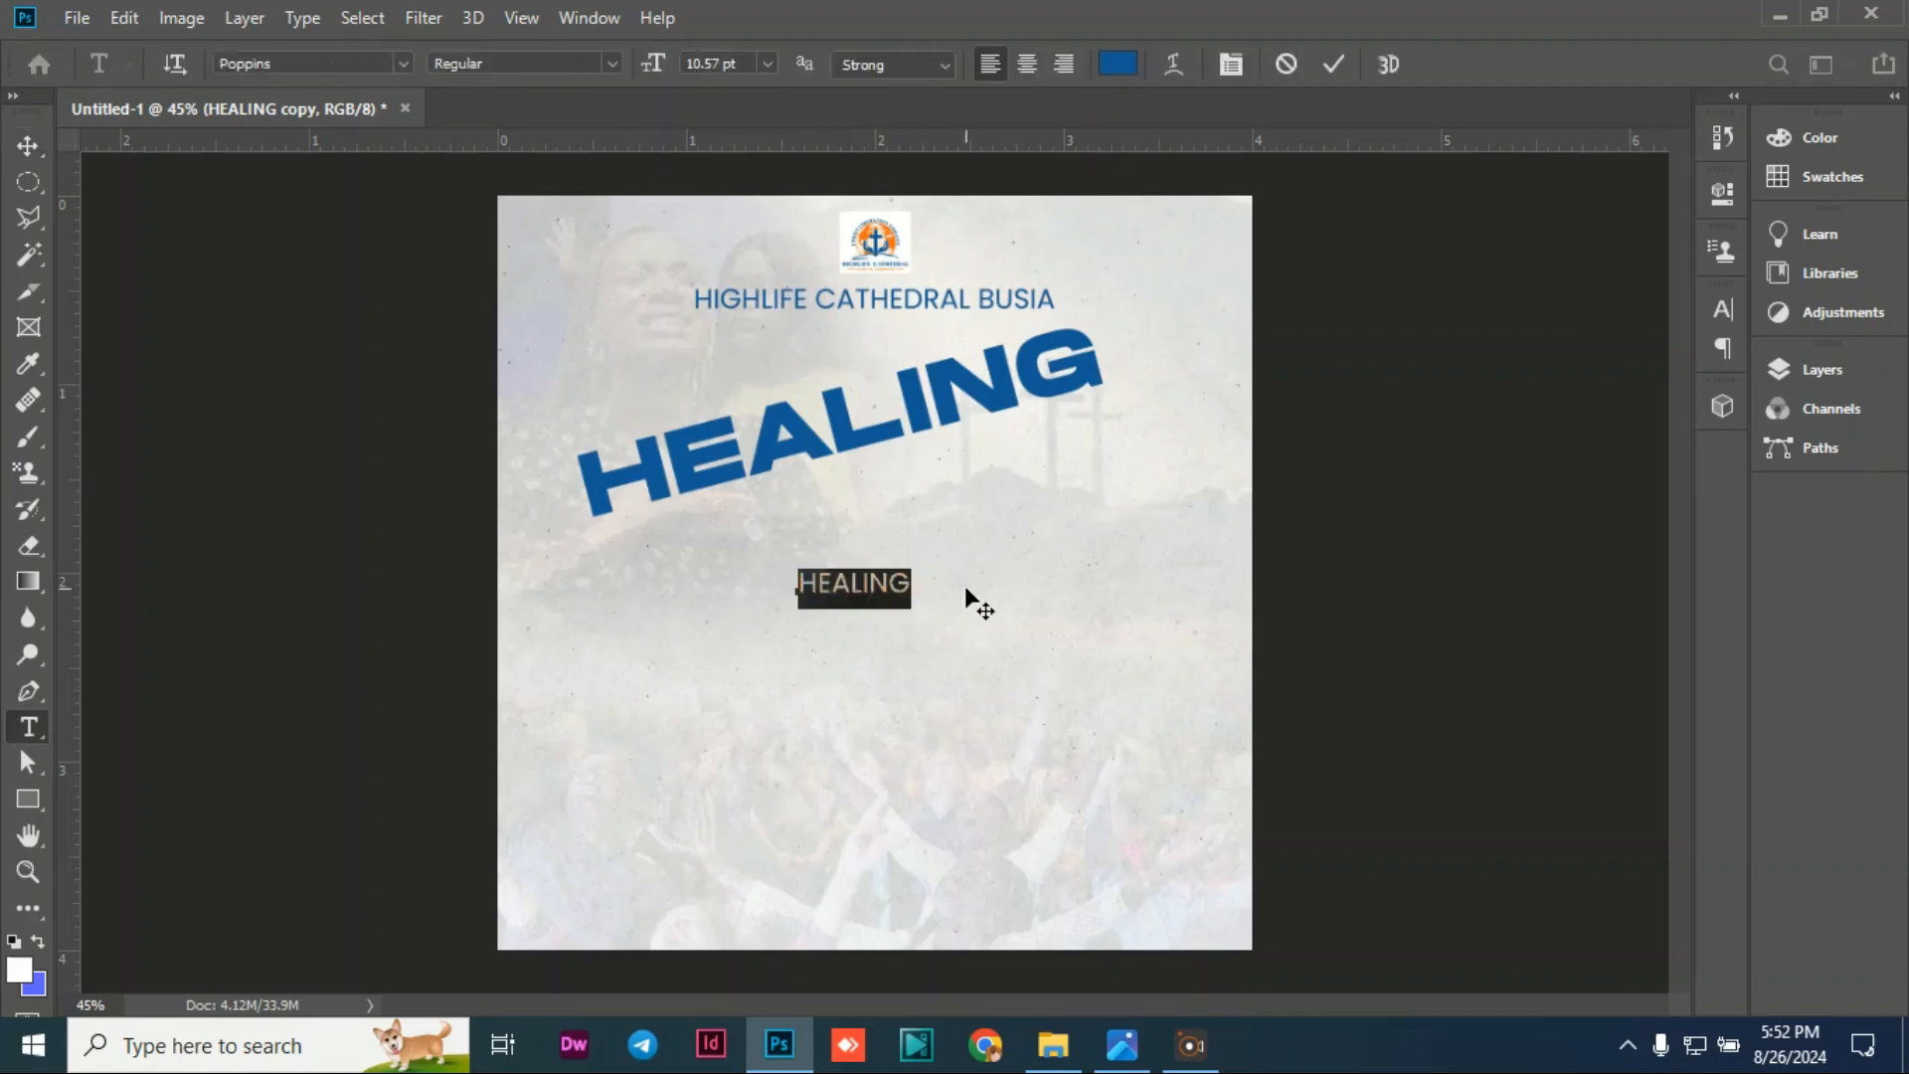
pyautogui.press('BackSpace')
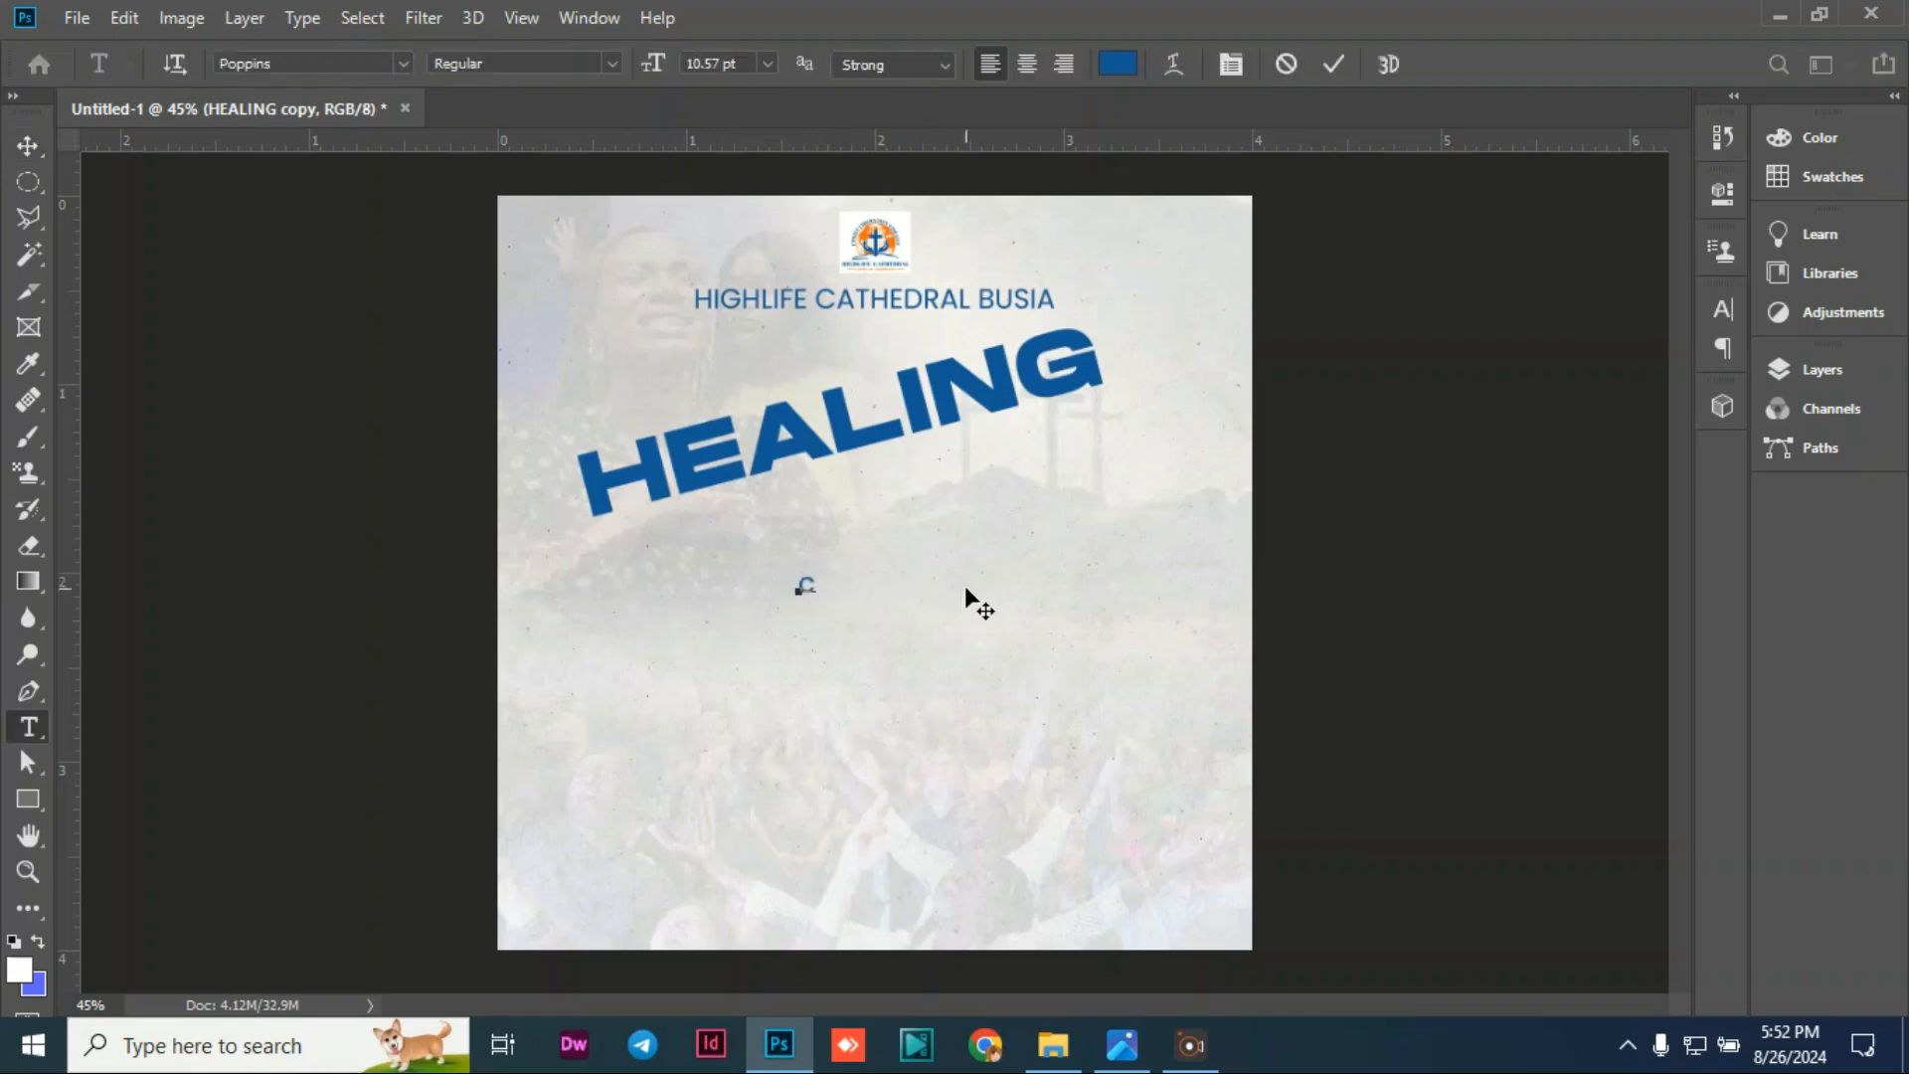
pyautogui.write('COMMUNION')
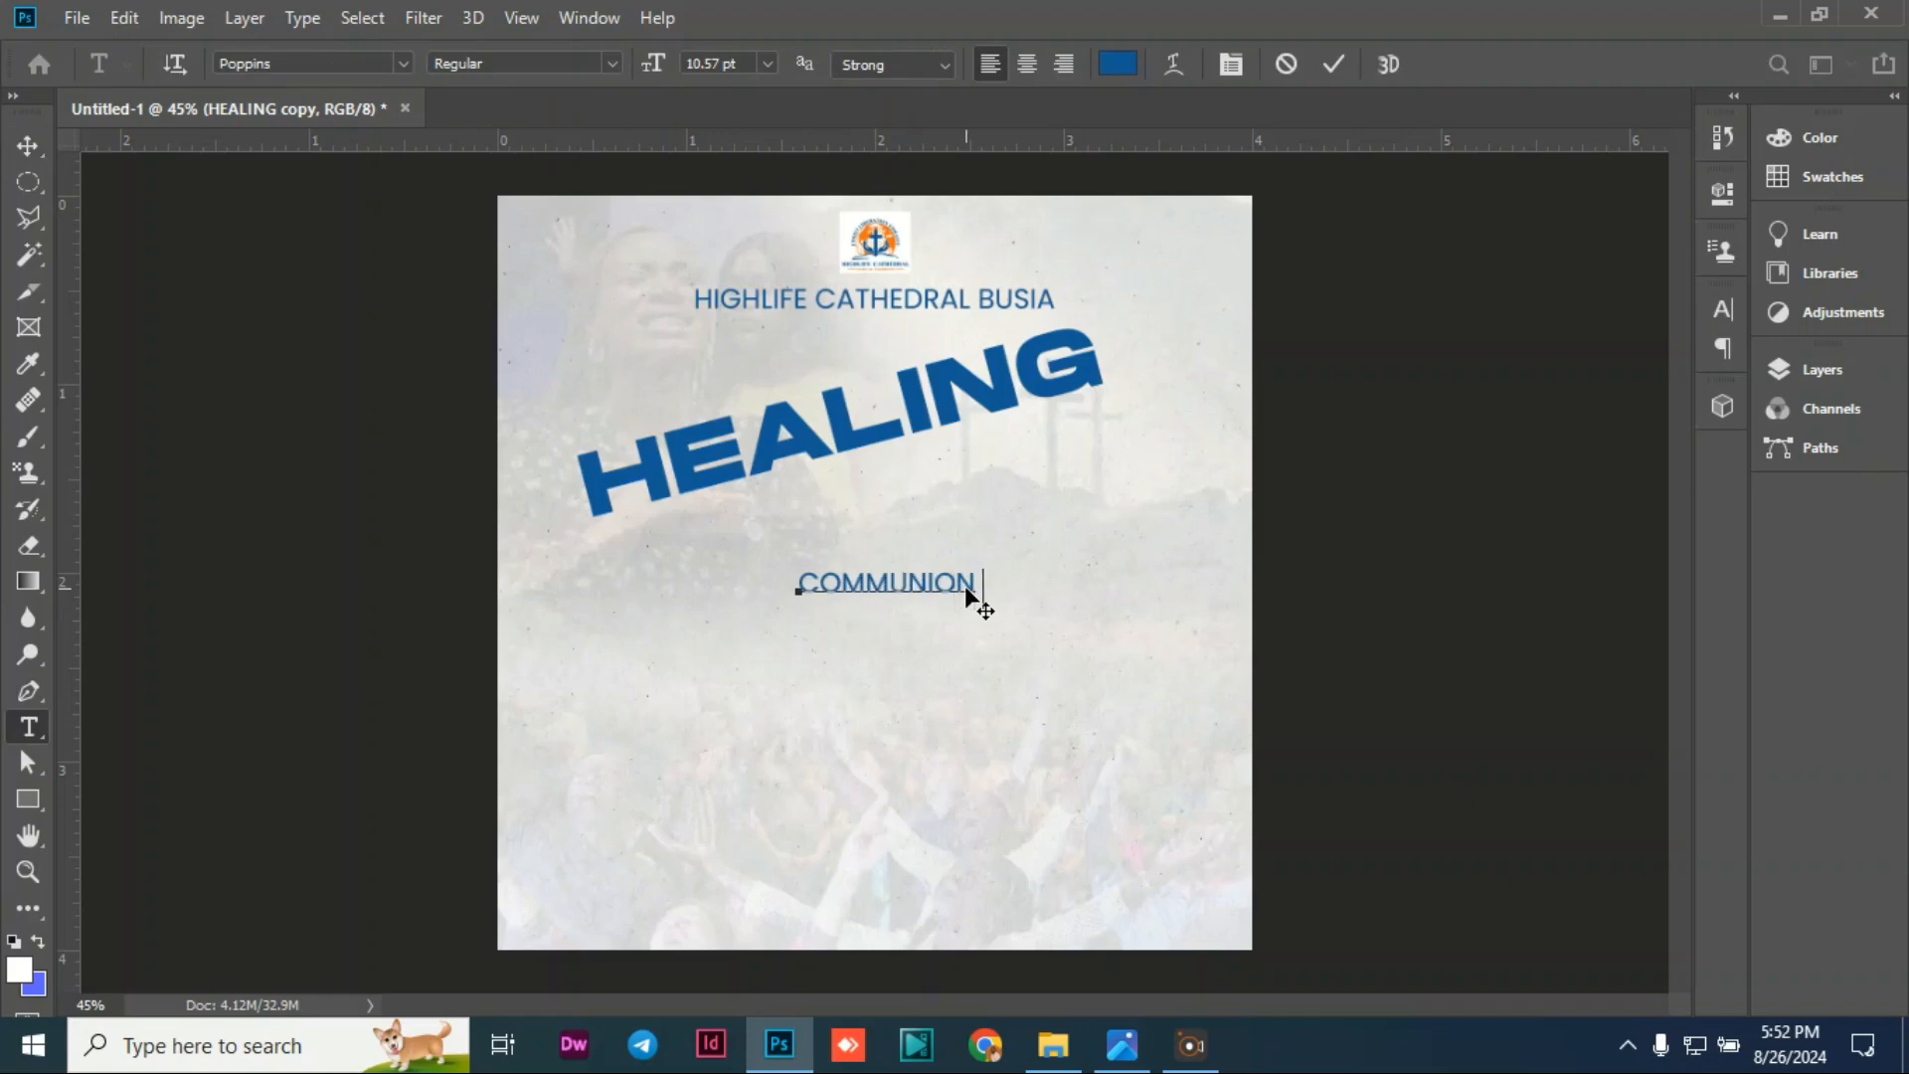
pyautogui.write(' SERVICE')
pyautogui.click(25, 144)
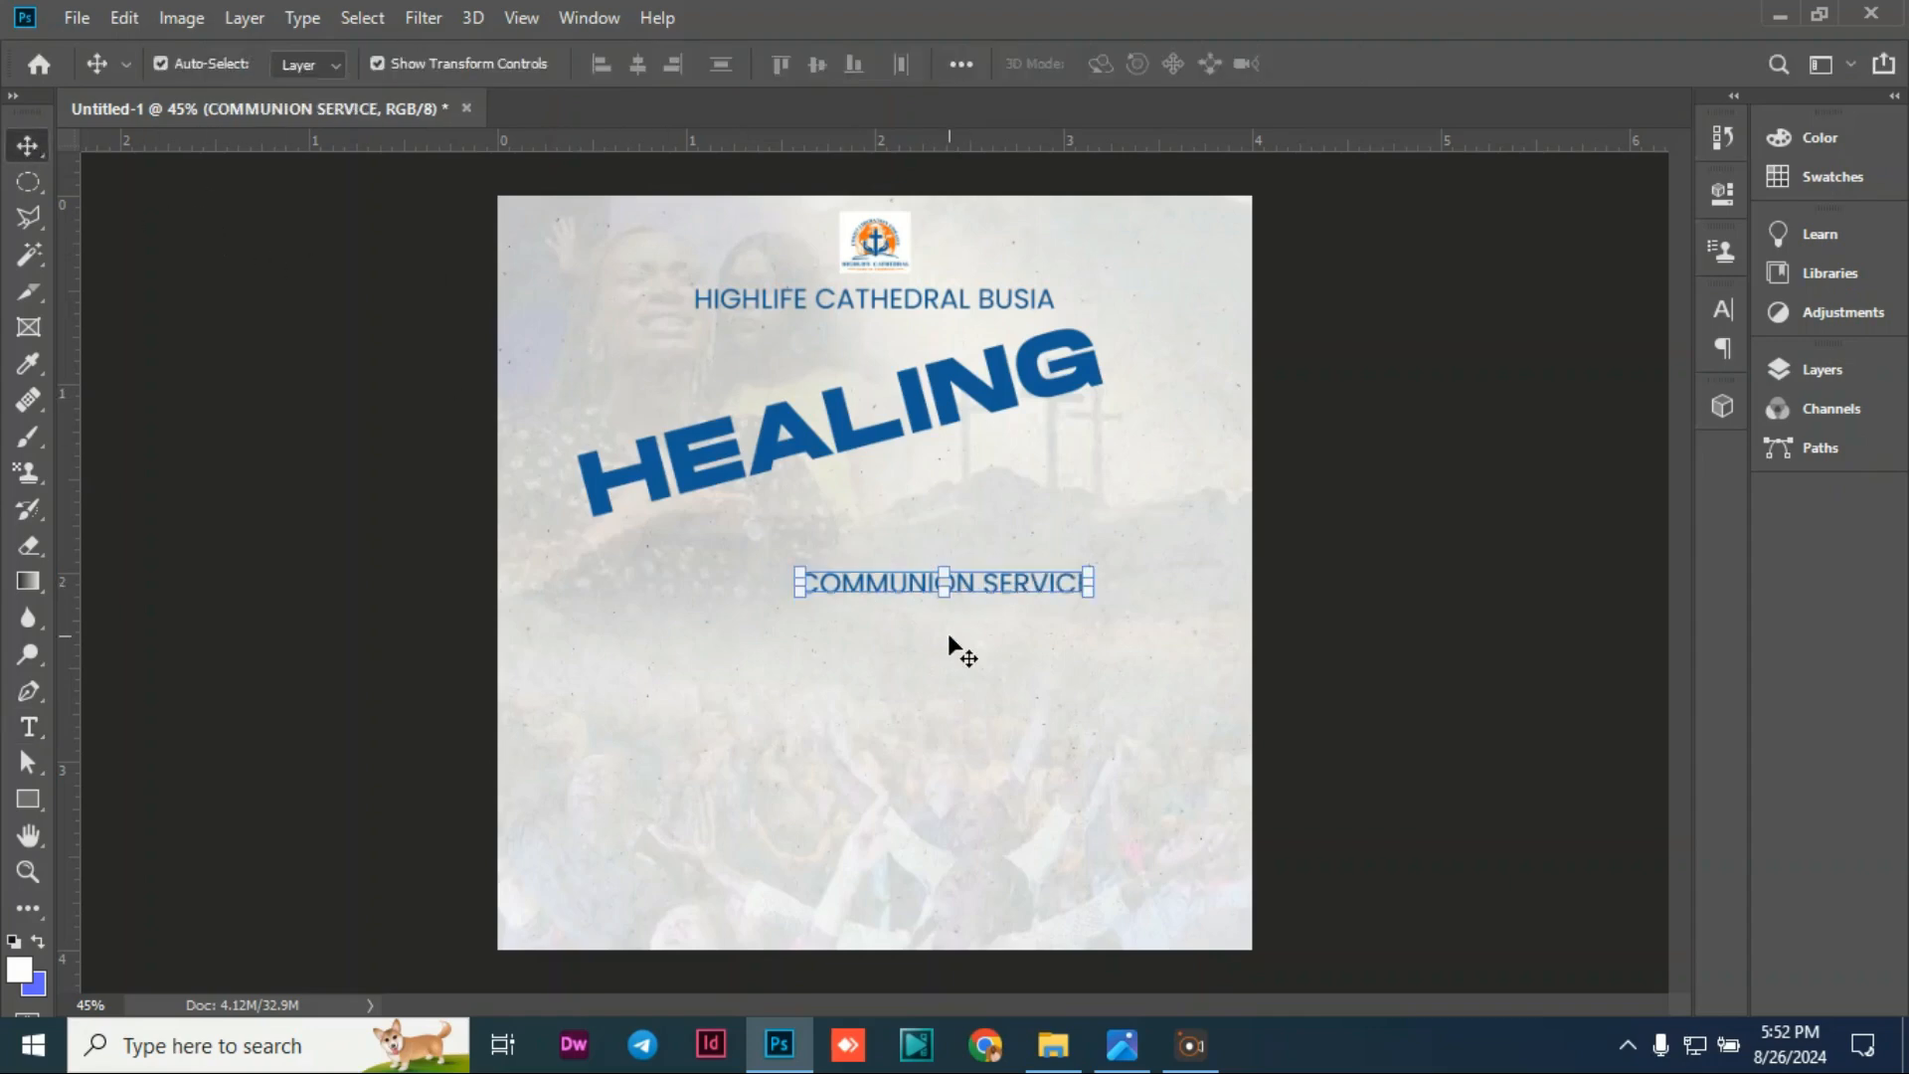
# Step: Set COMMUNION SERVICE in Mortend, move it under HEALING, then delete that line
pyautogui.doubleClick(982, 582)
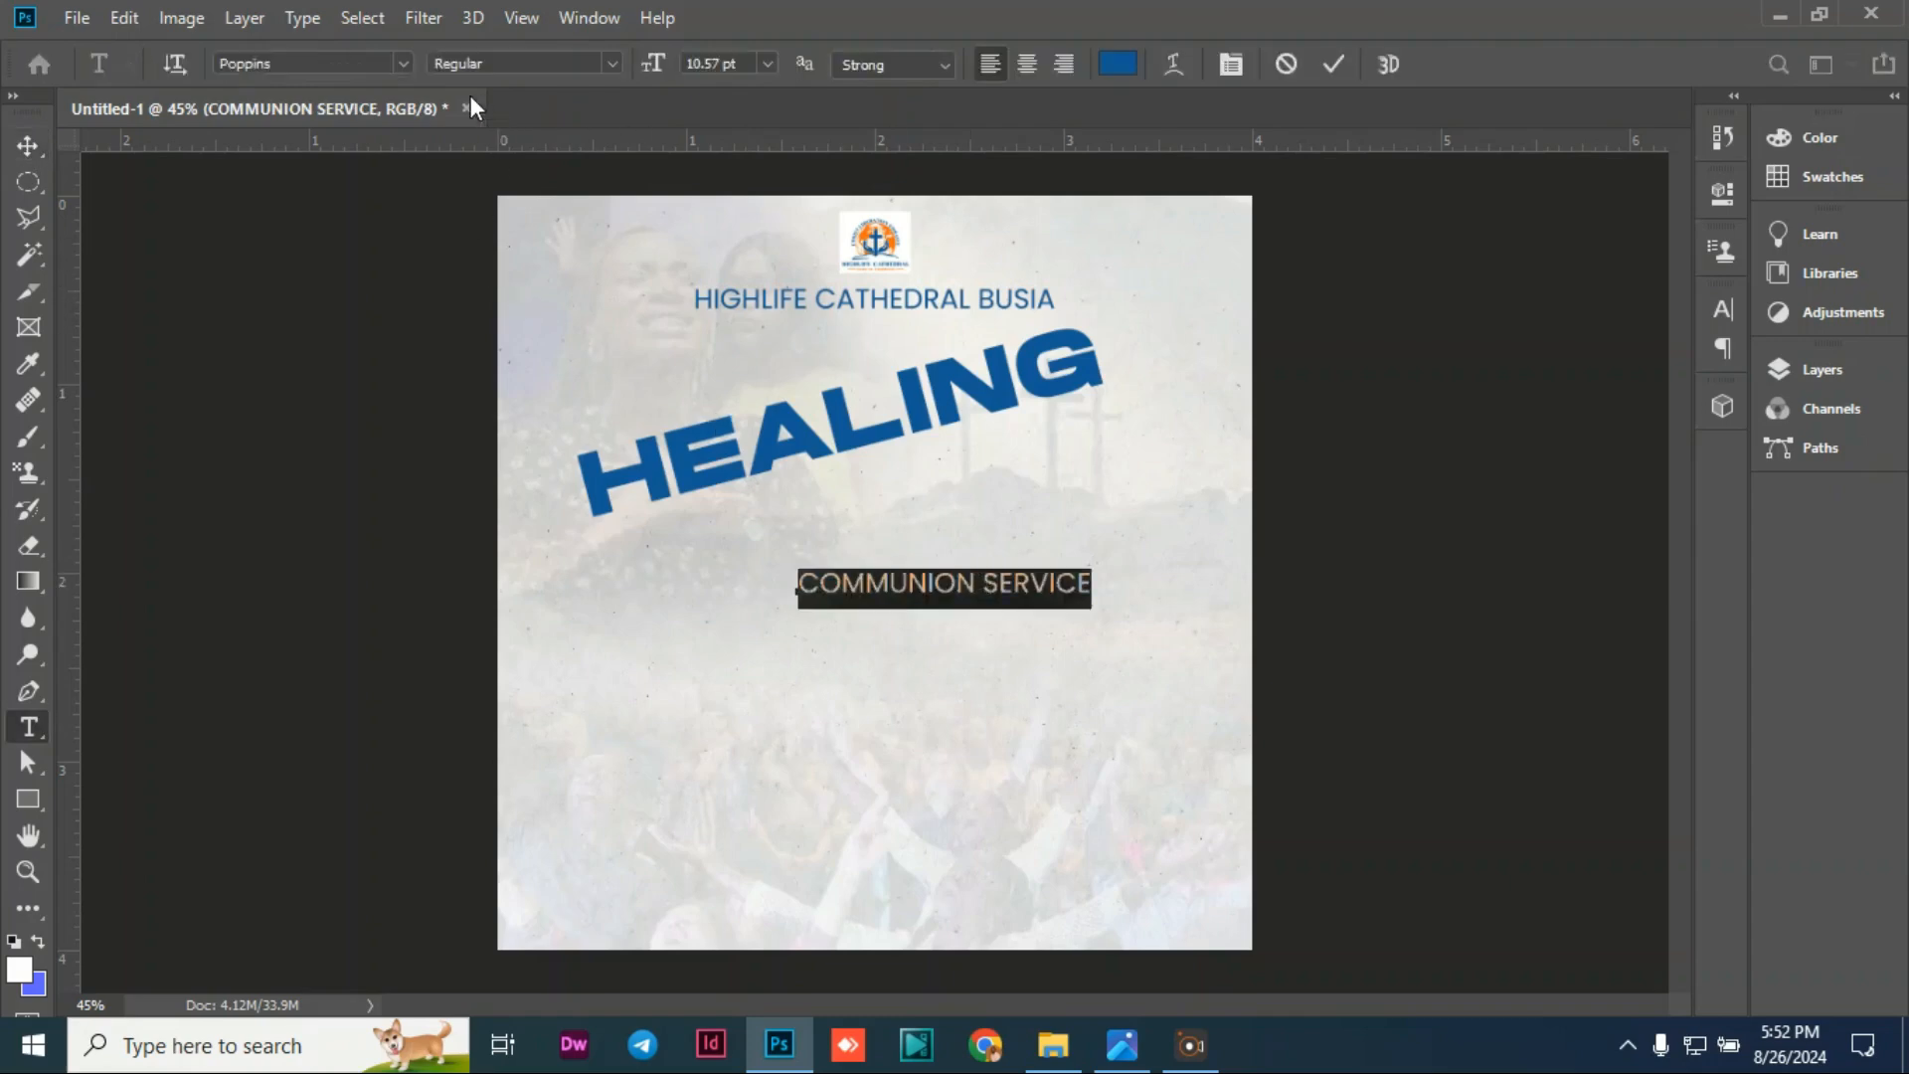
pyautogui.click(405, 64)
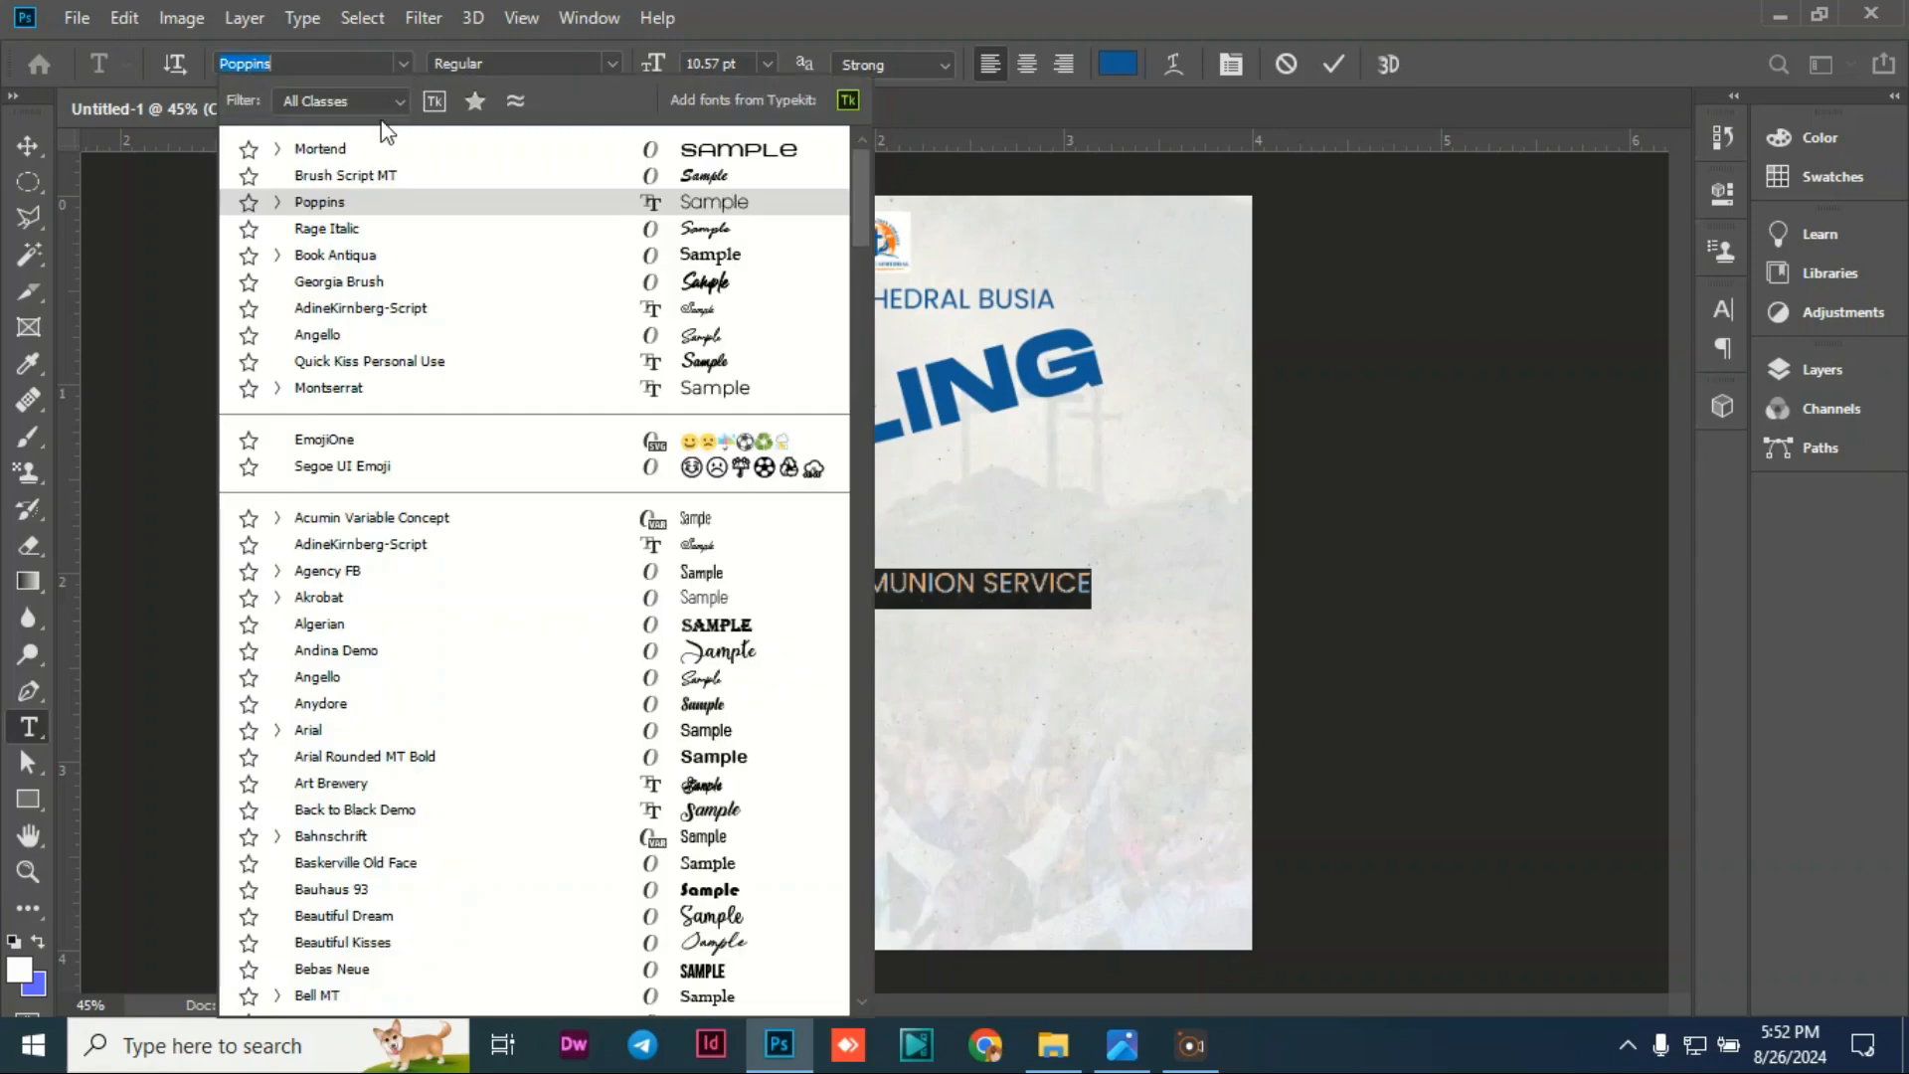
pyautogui.click(347, 150)
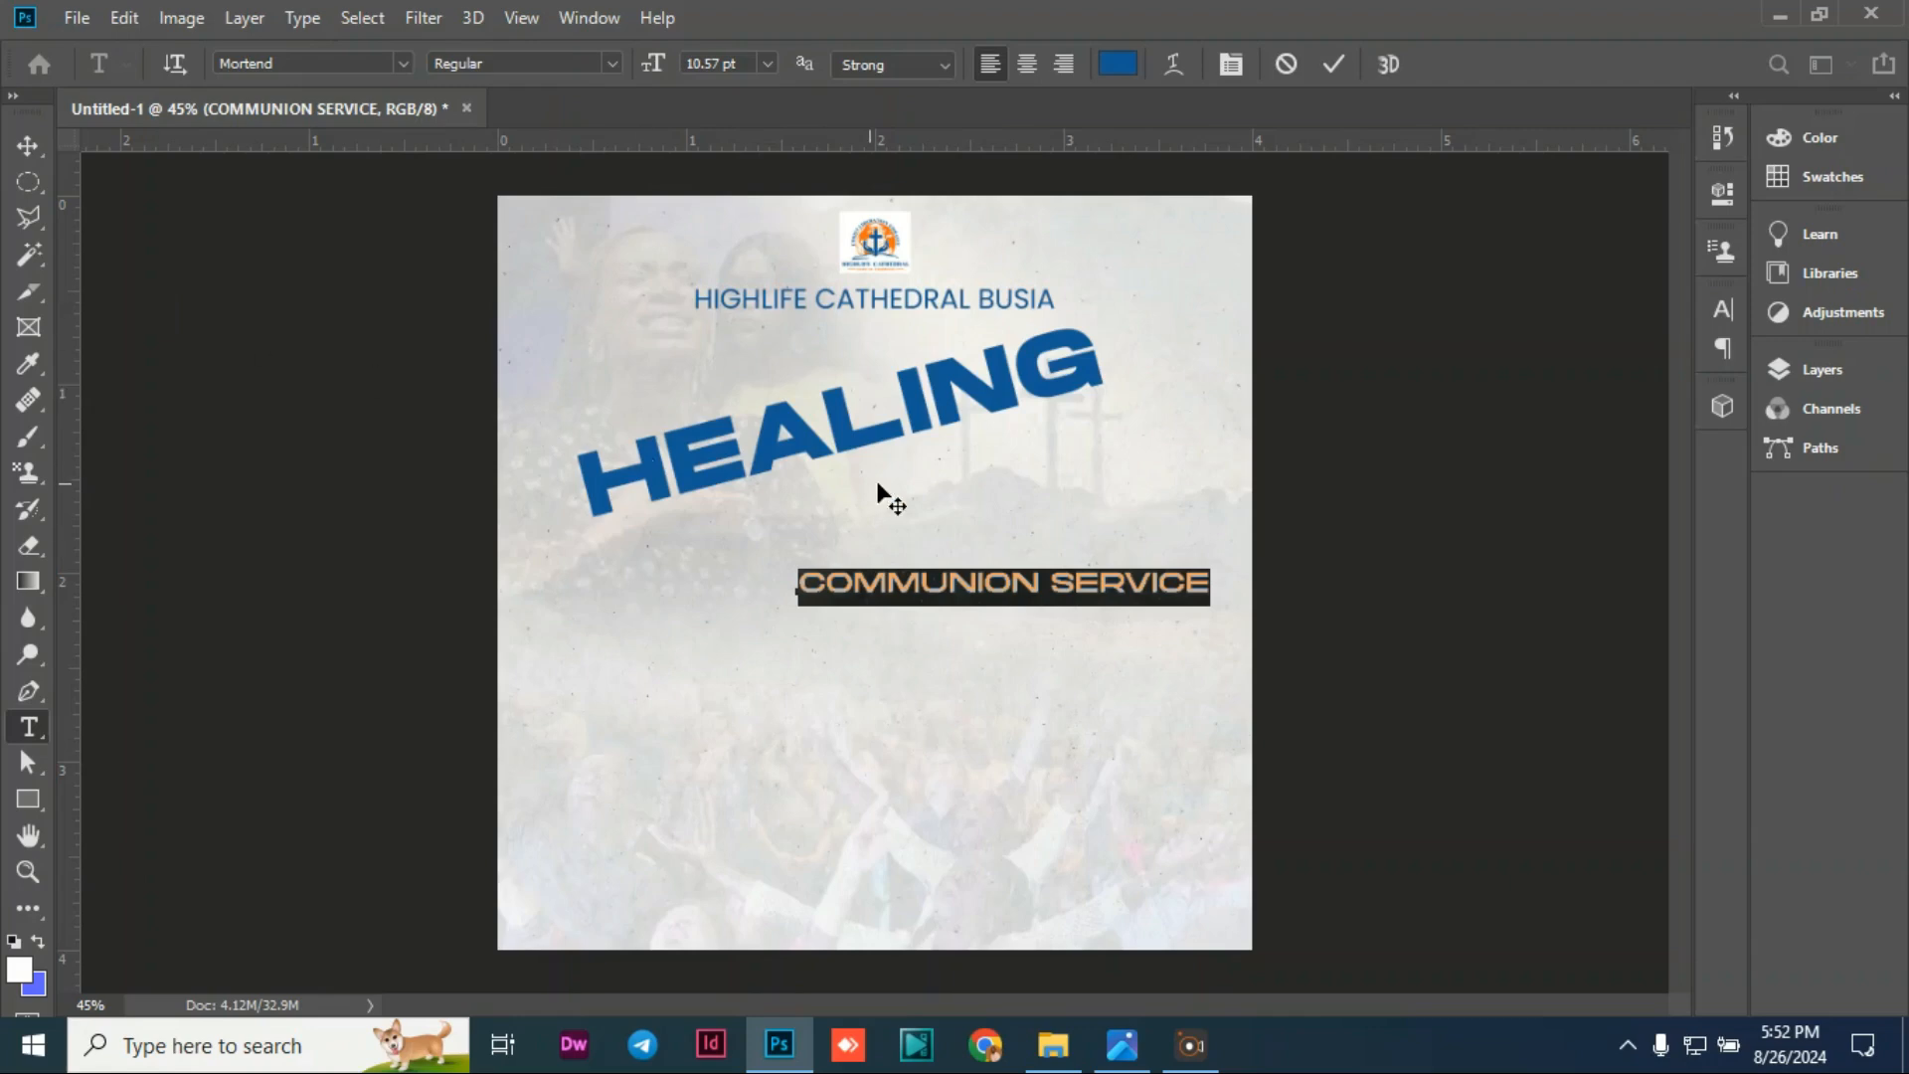
pyautogui.click(26, 156)
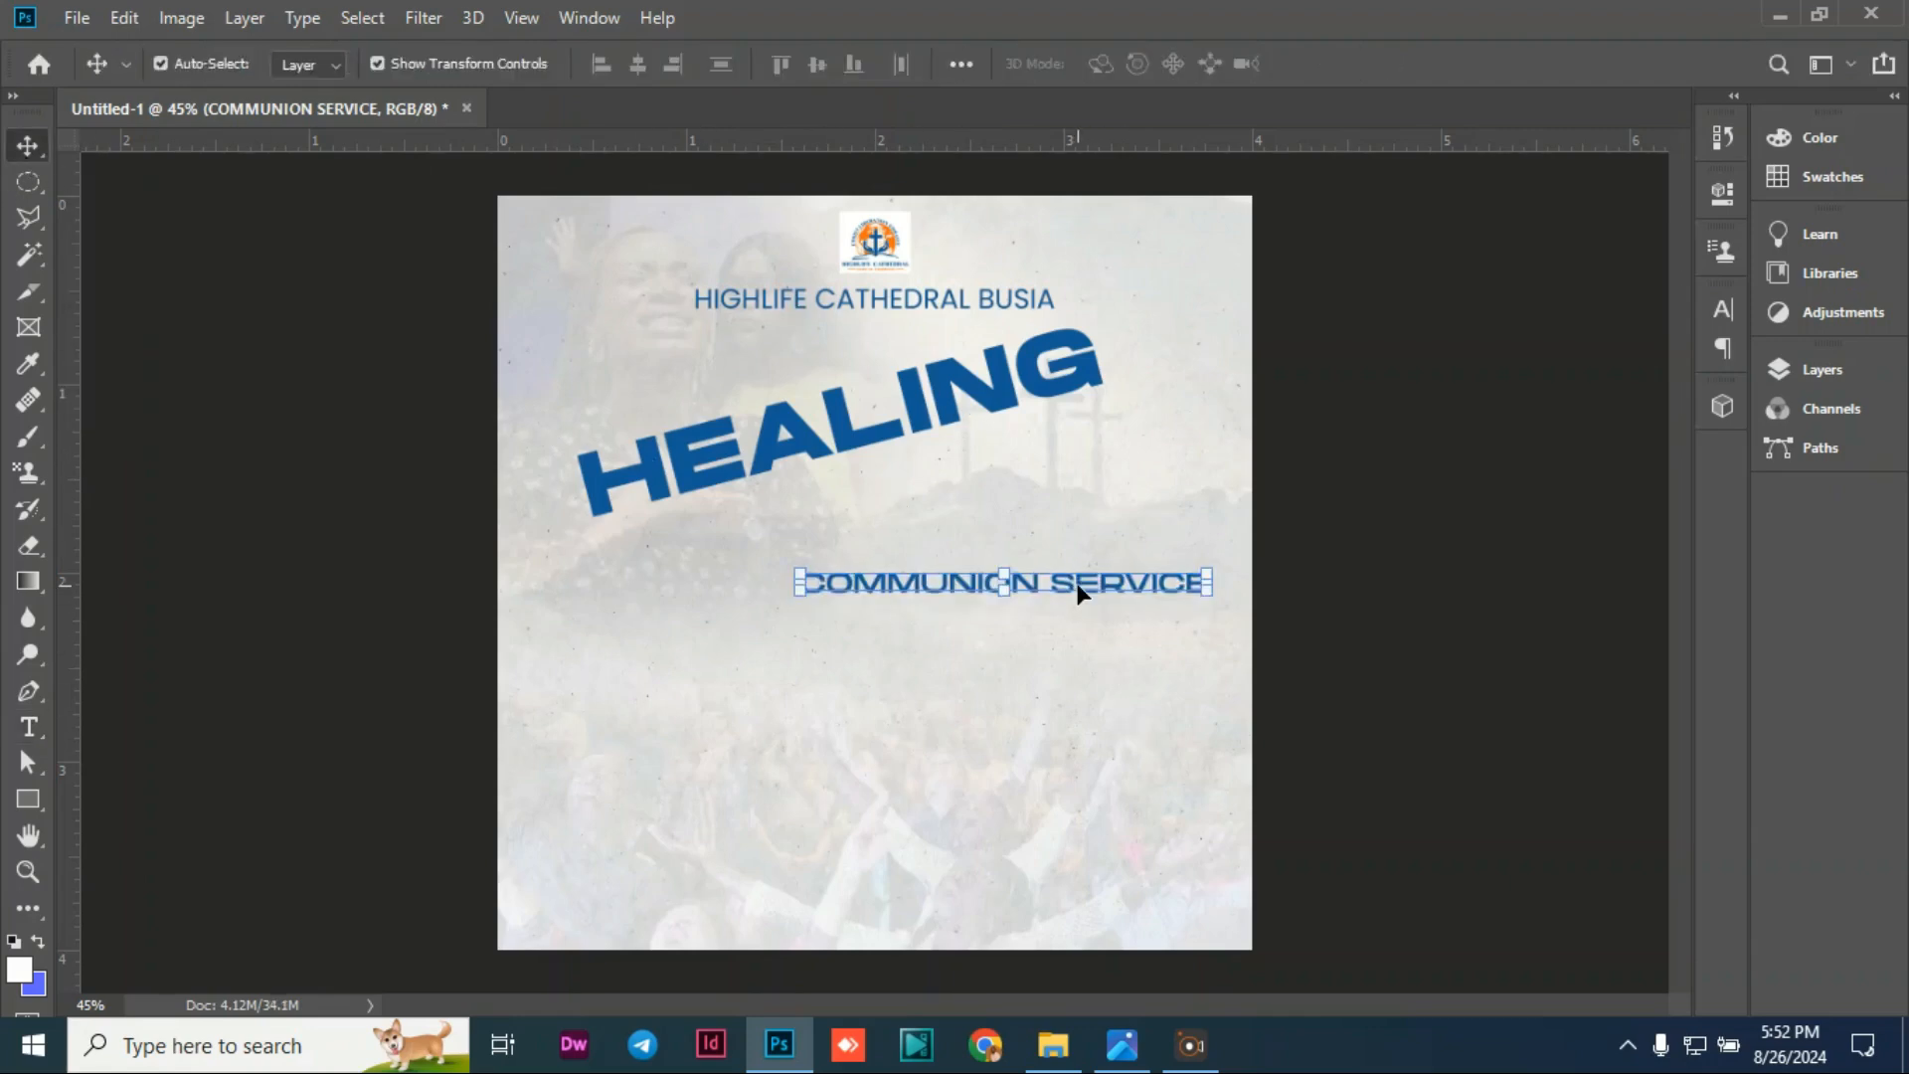
pyautogui.moveTo(1078, 595); pyautogui.dragTo(909, 553)
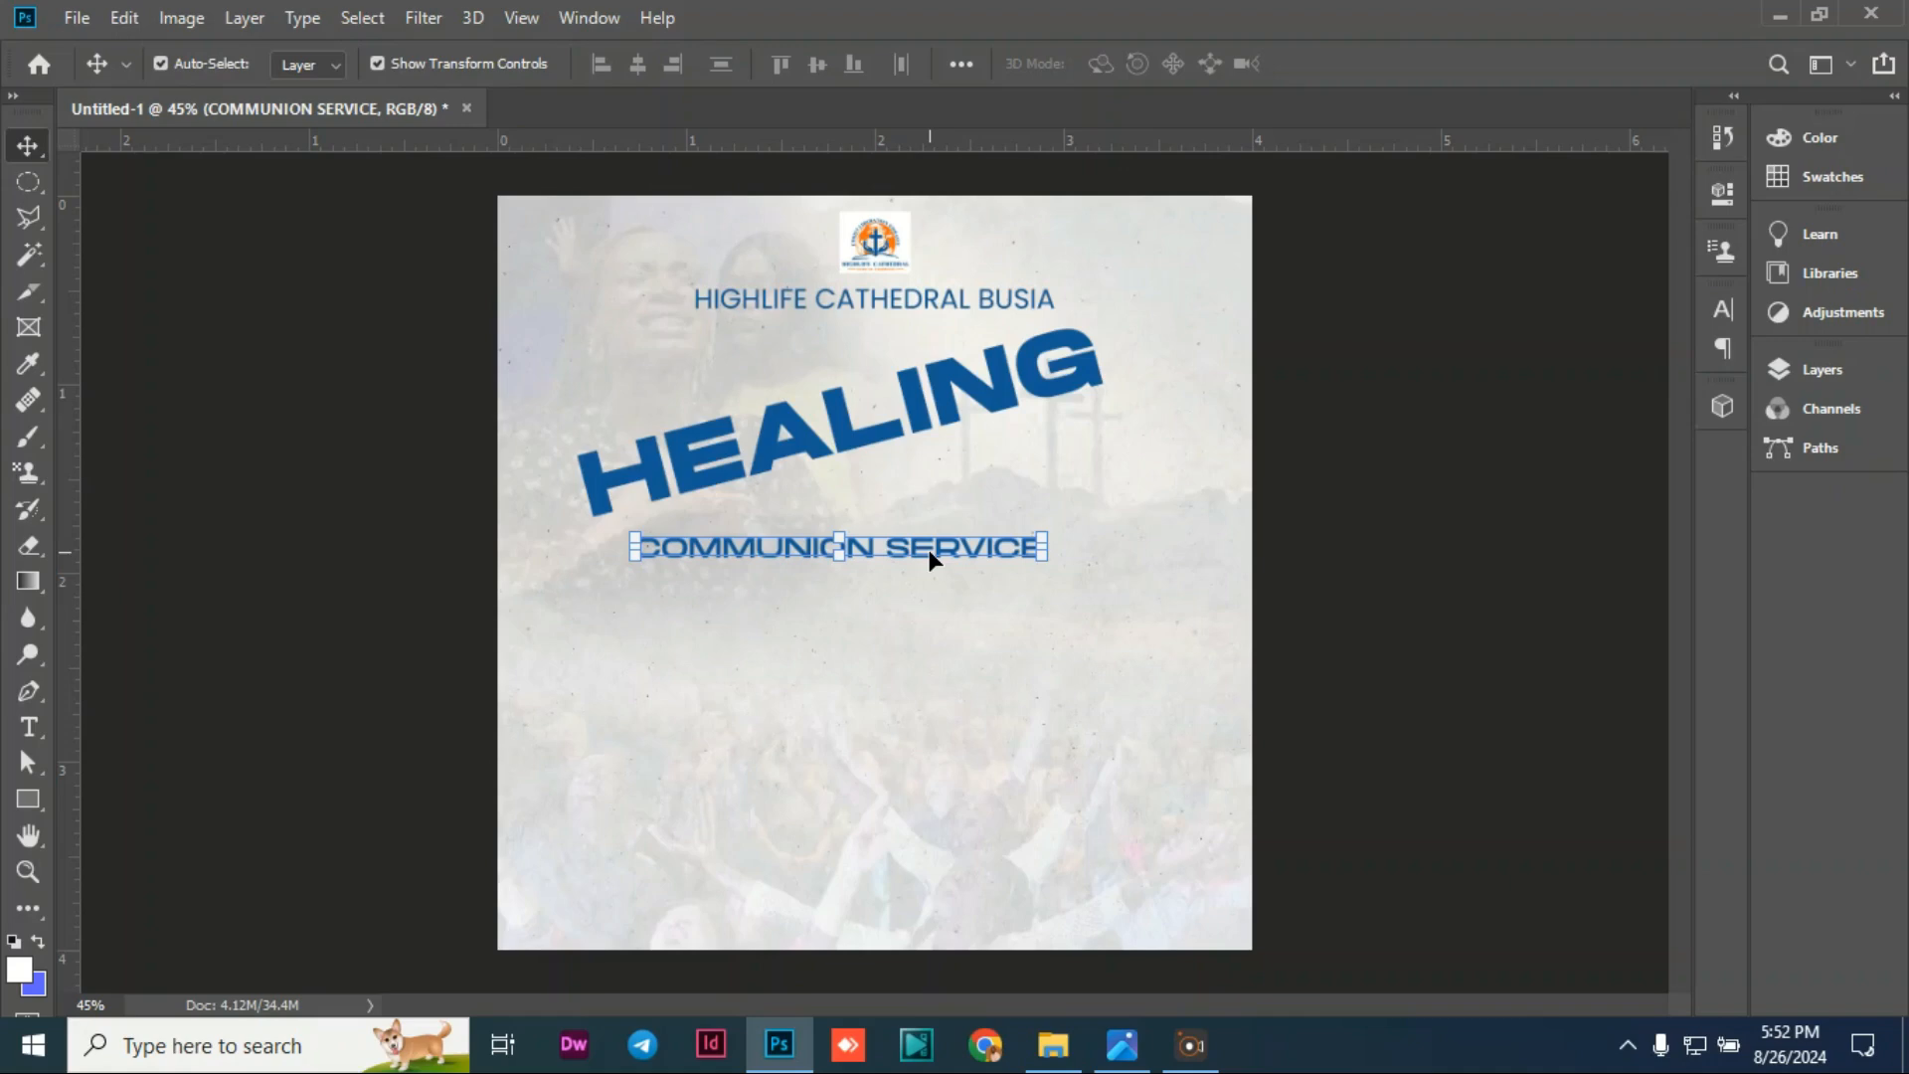
pyautogui.press('Delete')
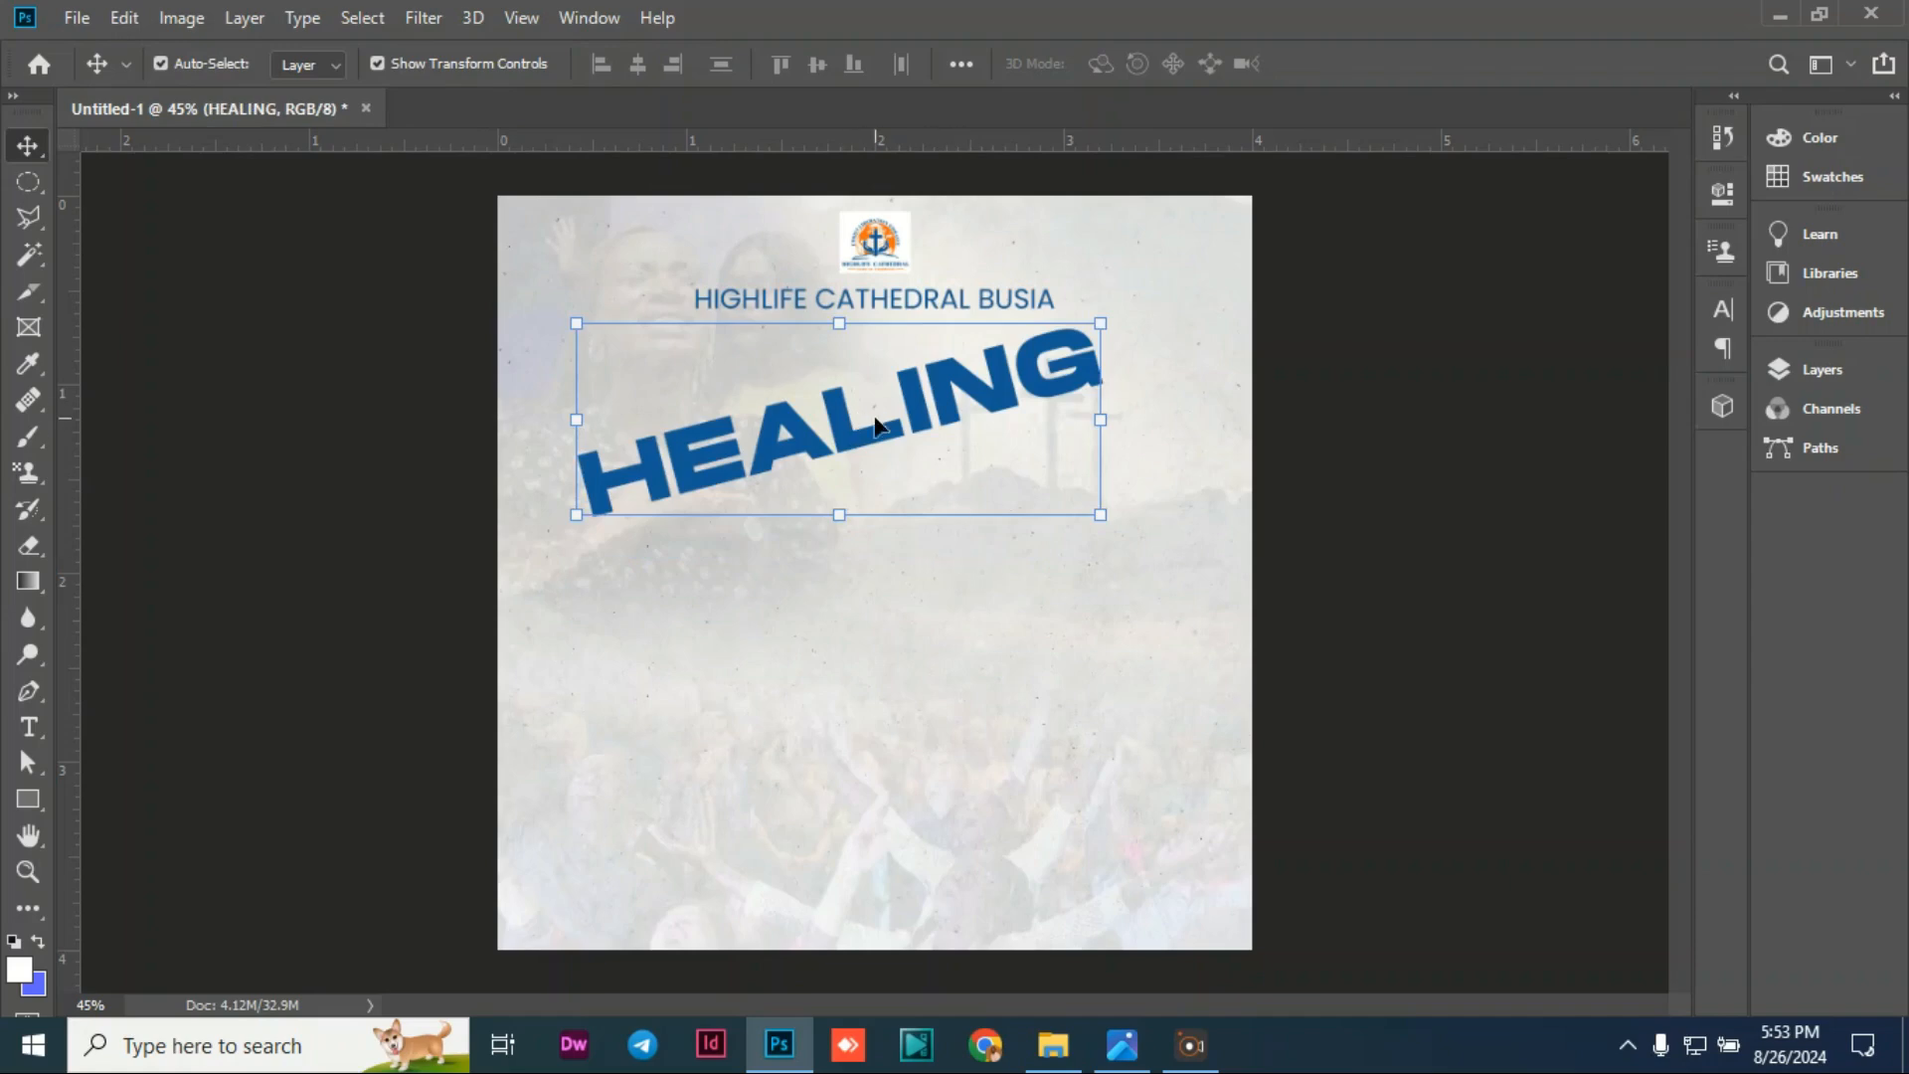
# Step: Nudge the tilted HEALING title down, duplicate it, and drag the copy lower
pyautogui.doubleClick(876, 426)
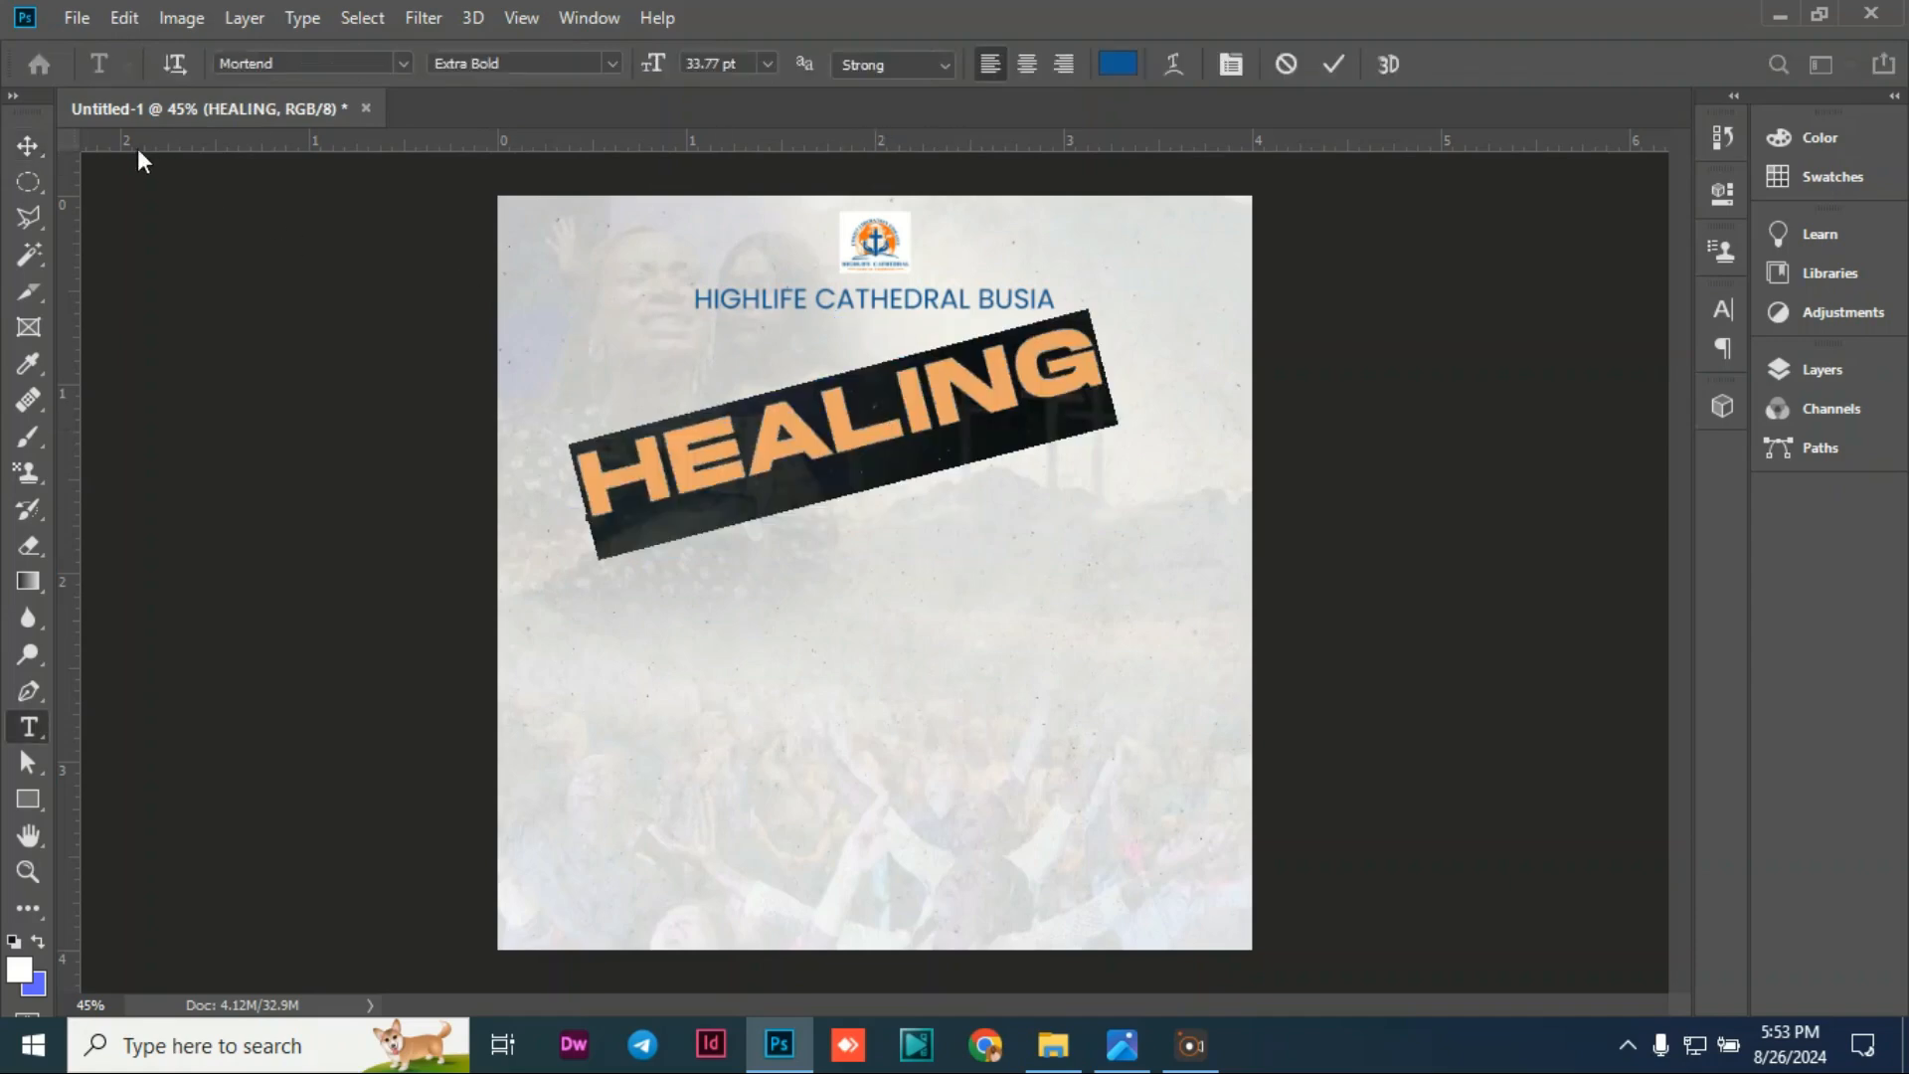
pyautogui.click(28, 145)
pyautogui.moveTo(795, 425)
pyautogui.mouseDown()
pyautogui.moveTo(803, 451)
pyautogui.moveTo(870, 465)
pyautogui.mouseUp()
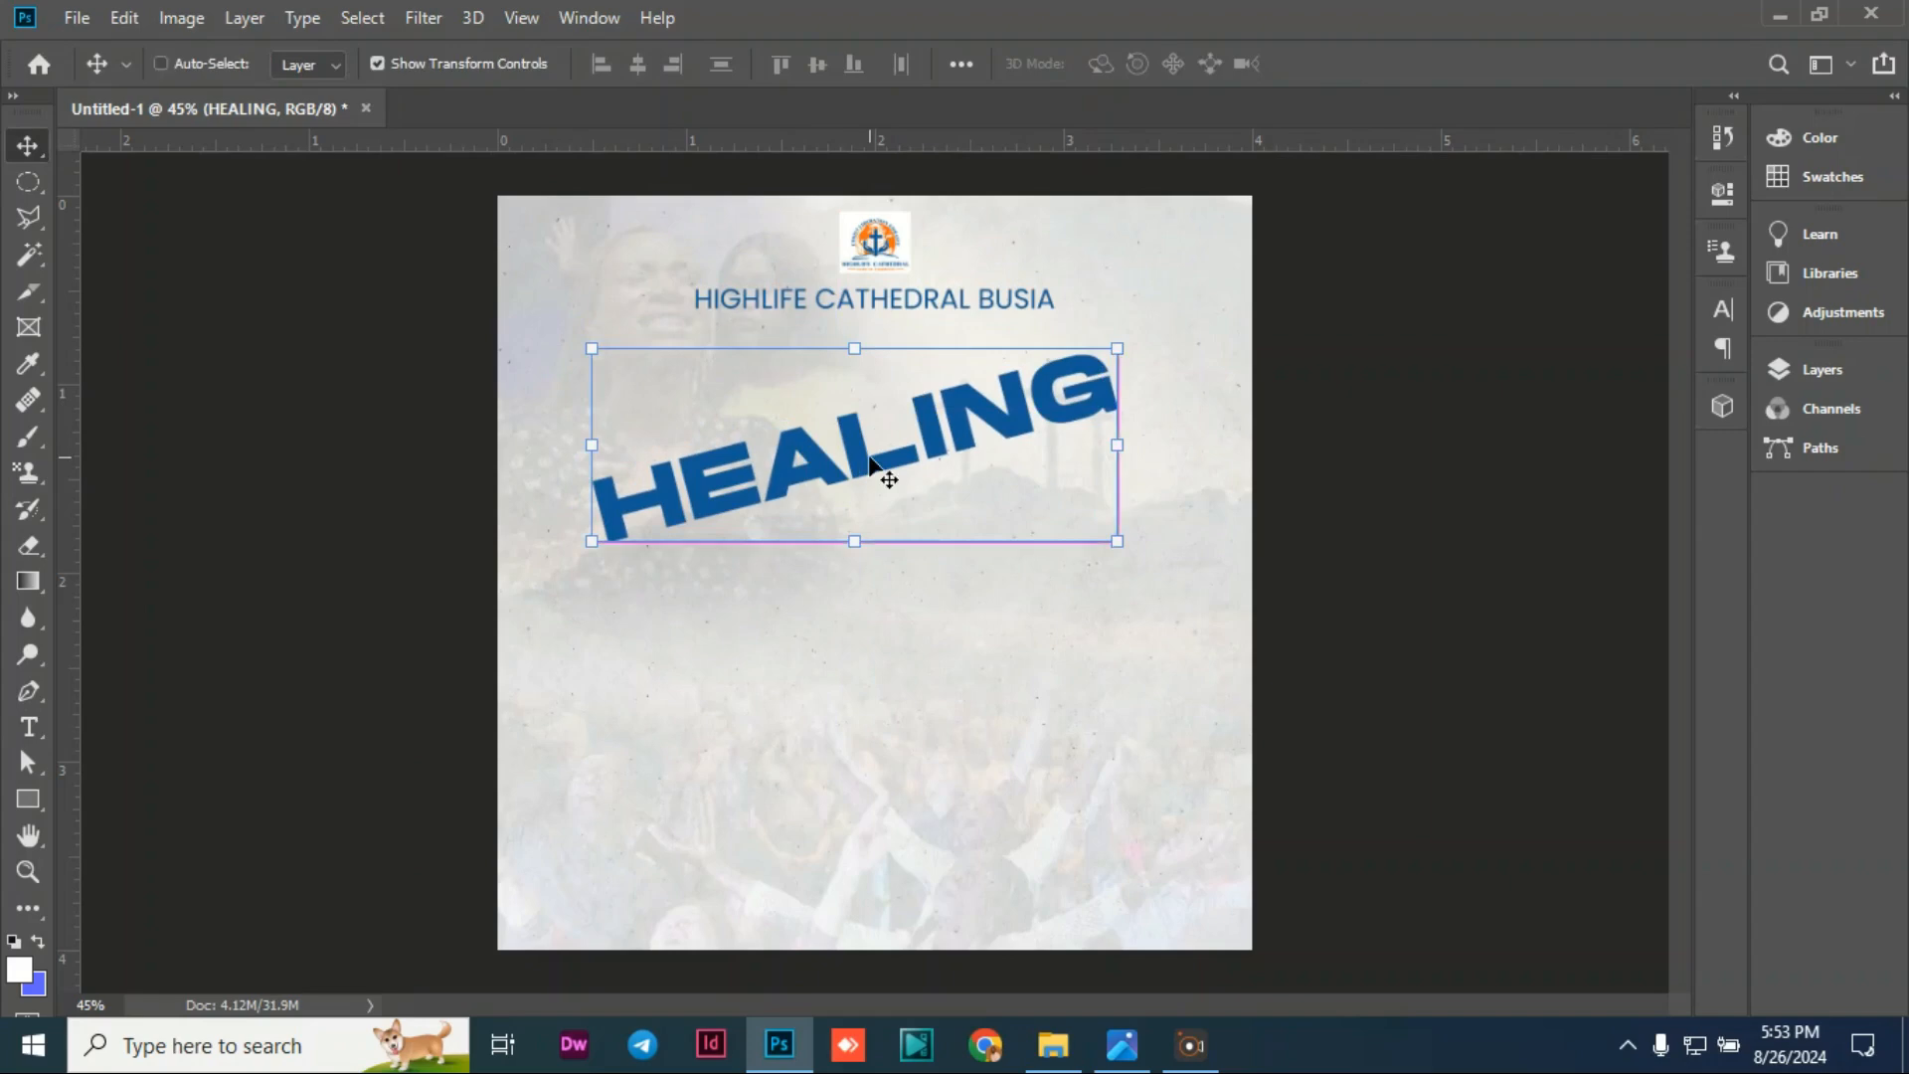
pyautogui.hotkey('ctrl', 'j')
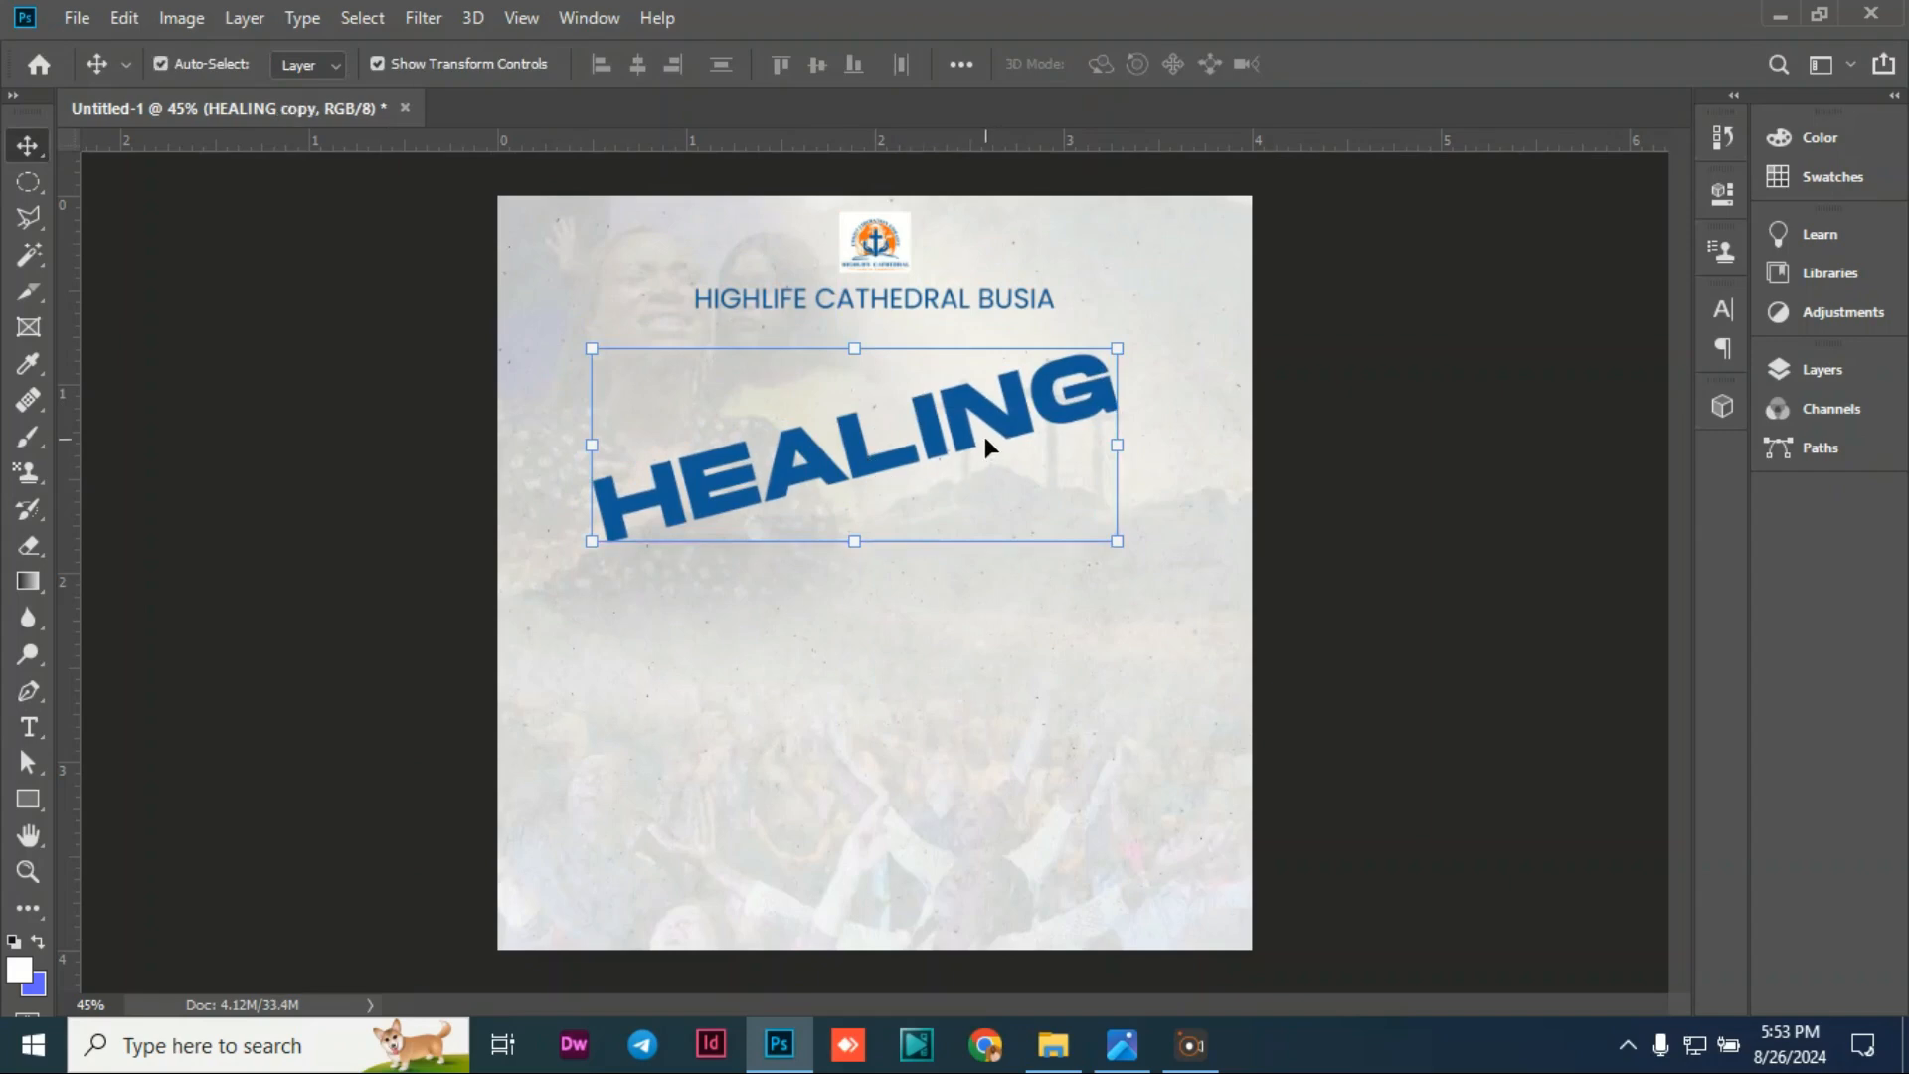
pyautogui.moveTo(973, 443)
pyautogui.mouseDown()
pyautogui.moveTo(995, 450)
pyautogui.moveTo(1005, 512)
pyautogui.mouseUp()
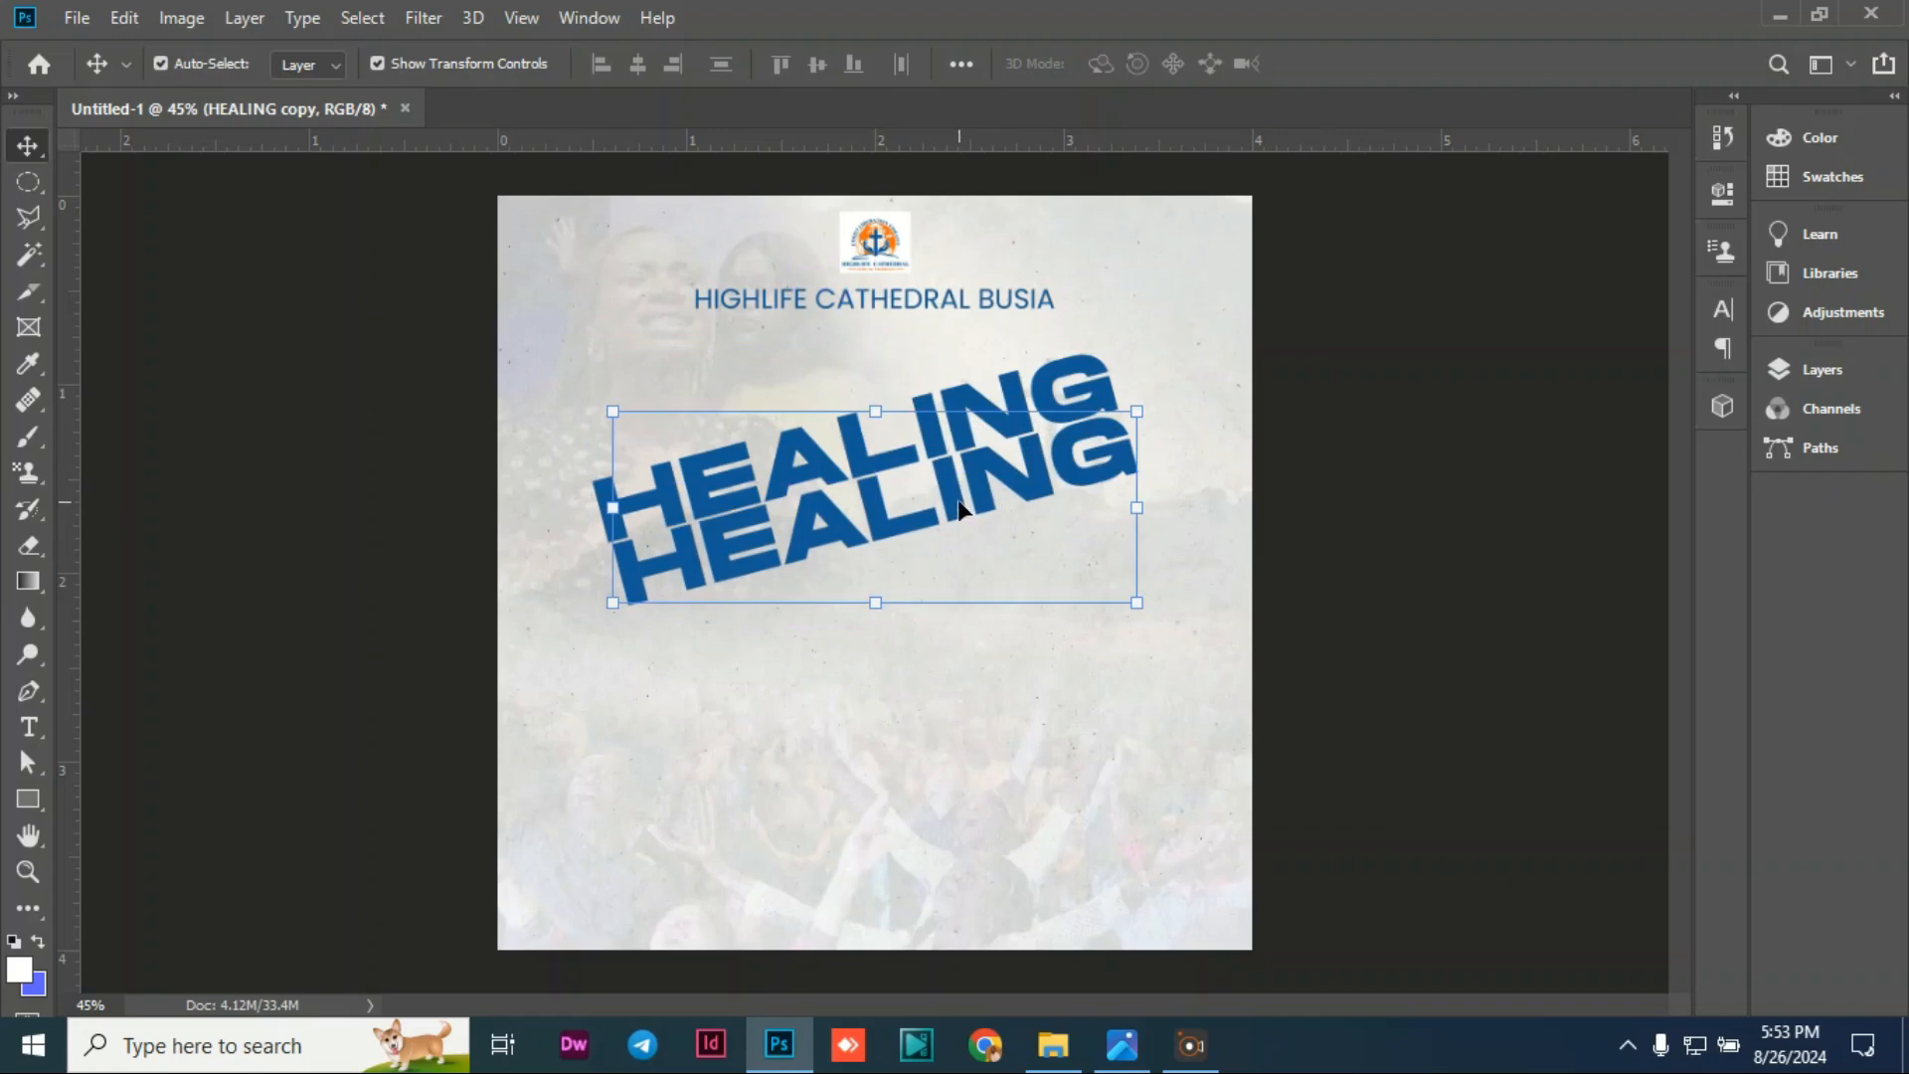
# Step: Retype the HEALING copy as 'COMMUNION' and 'SERVICE' on two lines and commit it
pyautogui.doubleClick(960, 503)
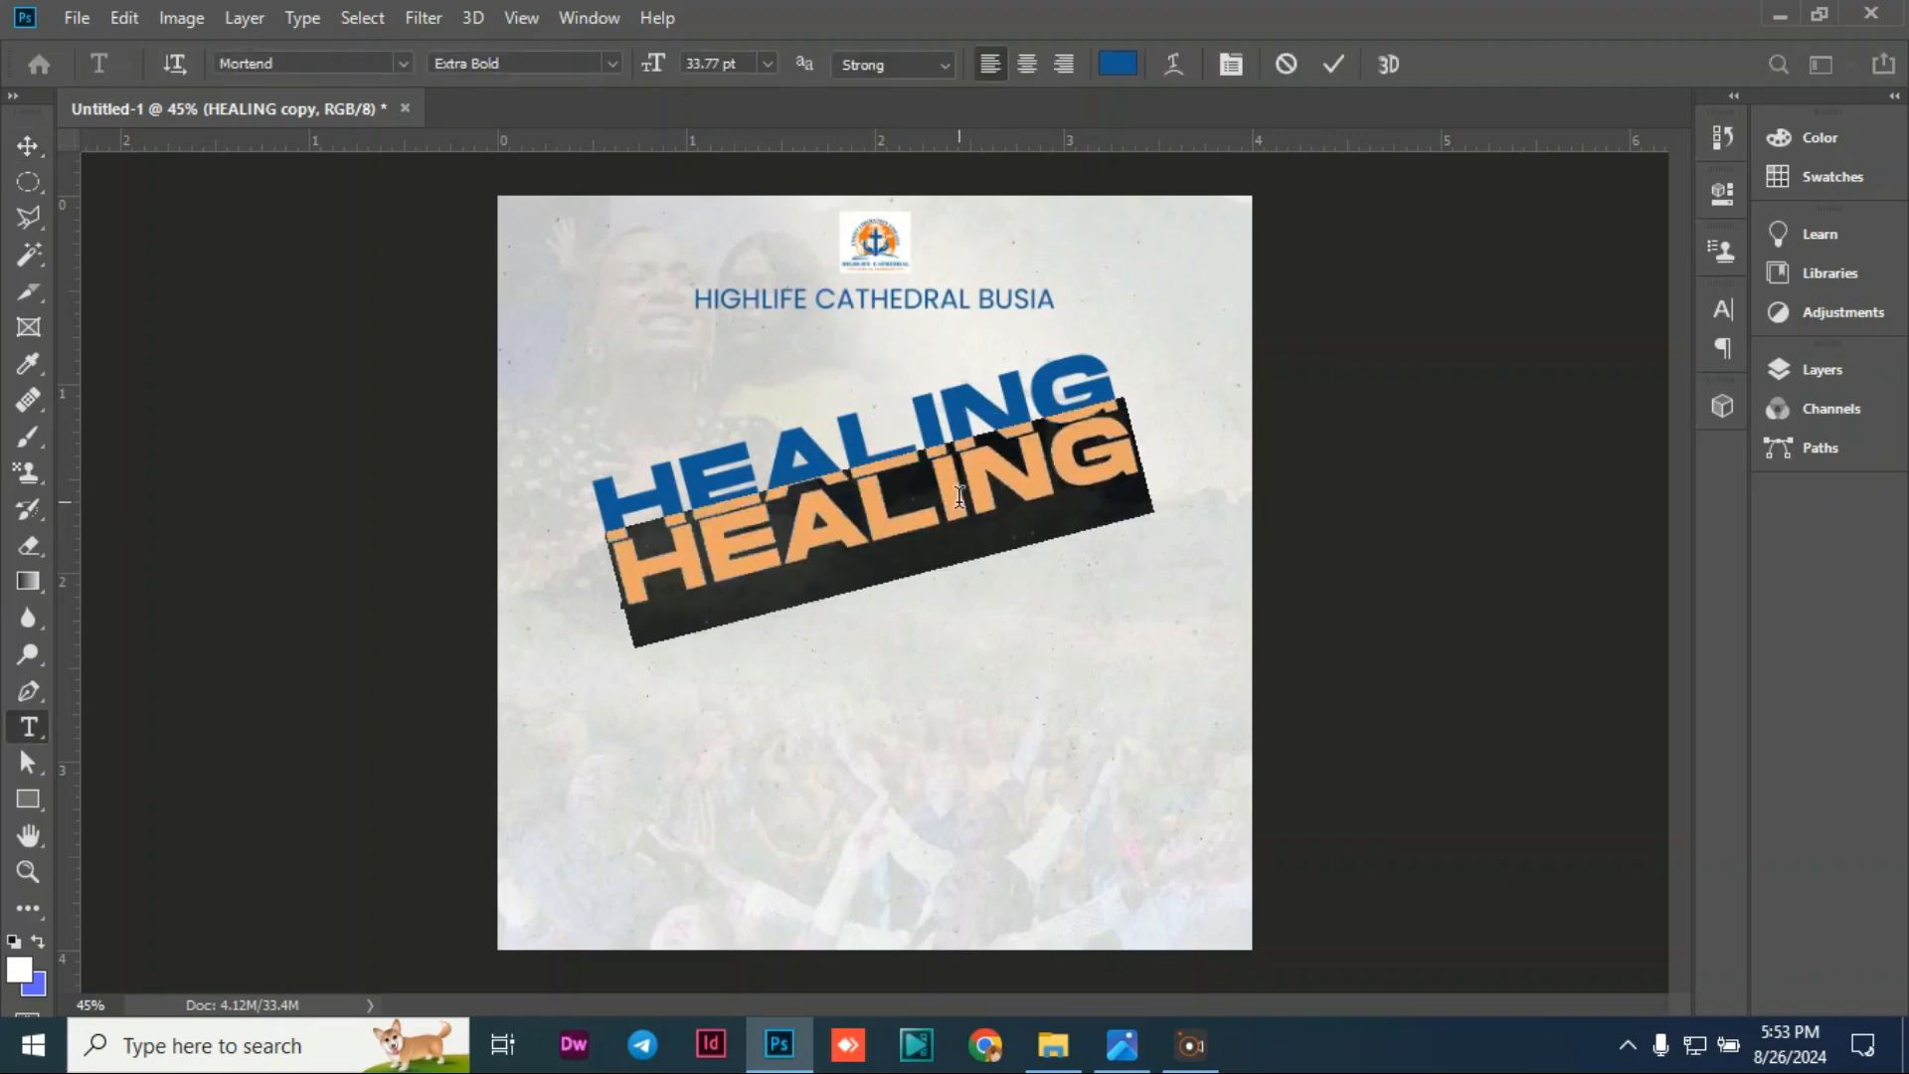
pyautogui.write('C')
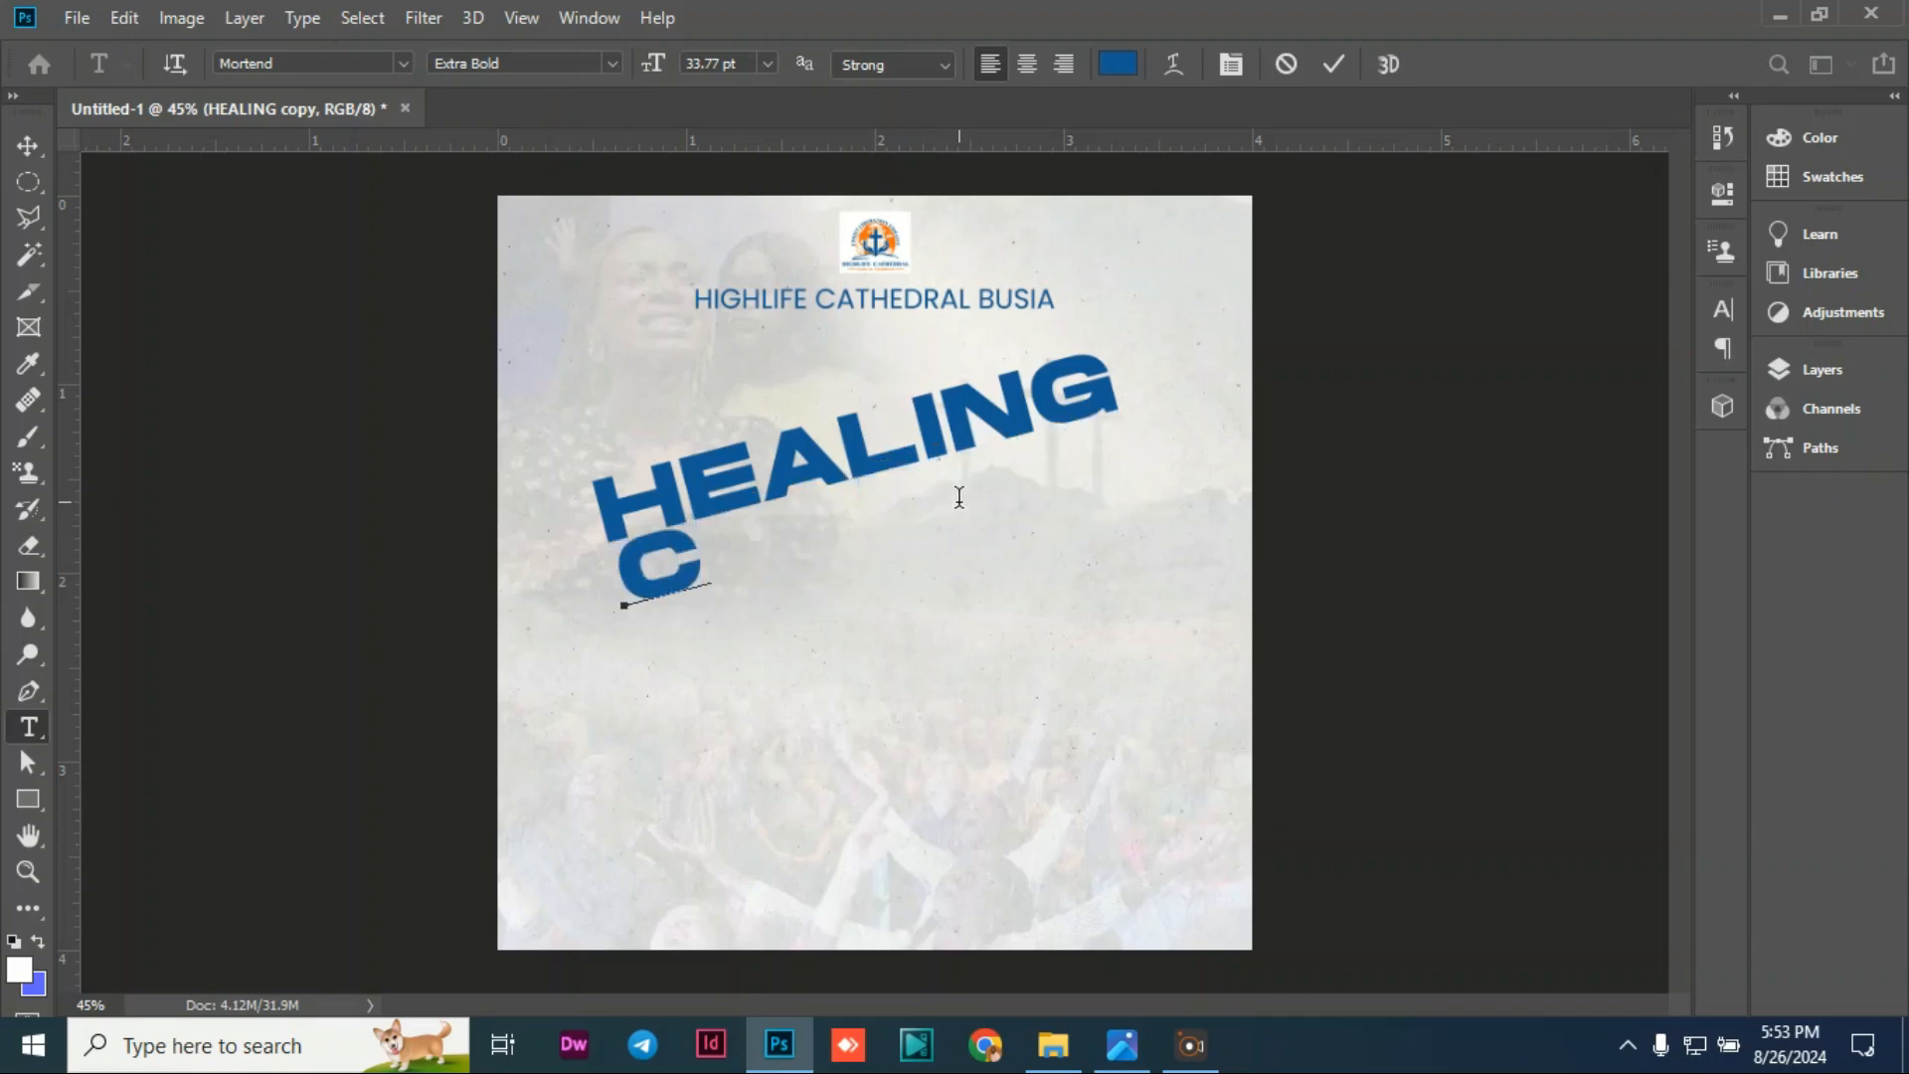
pyautogui.write('OMM')
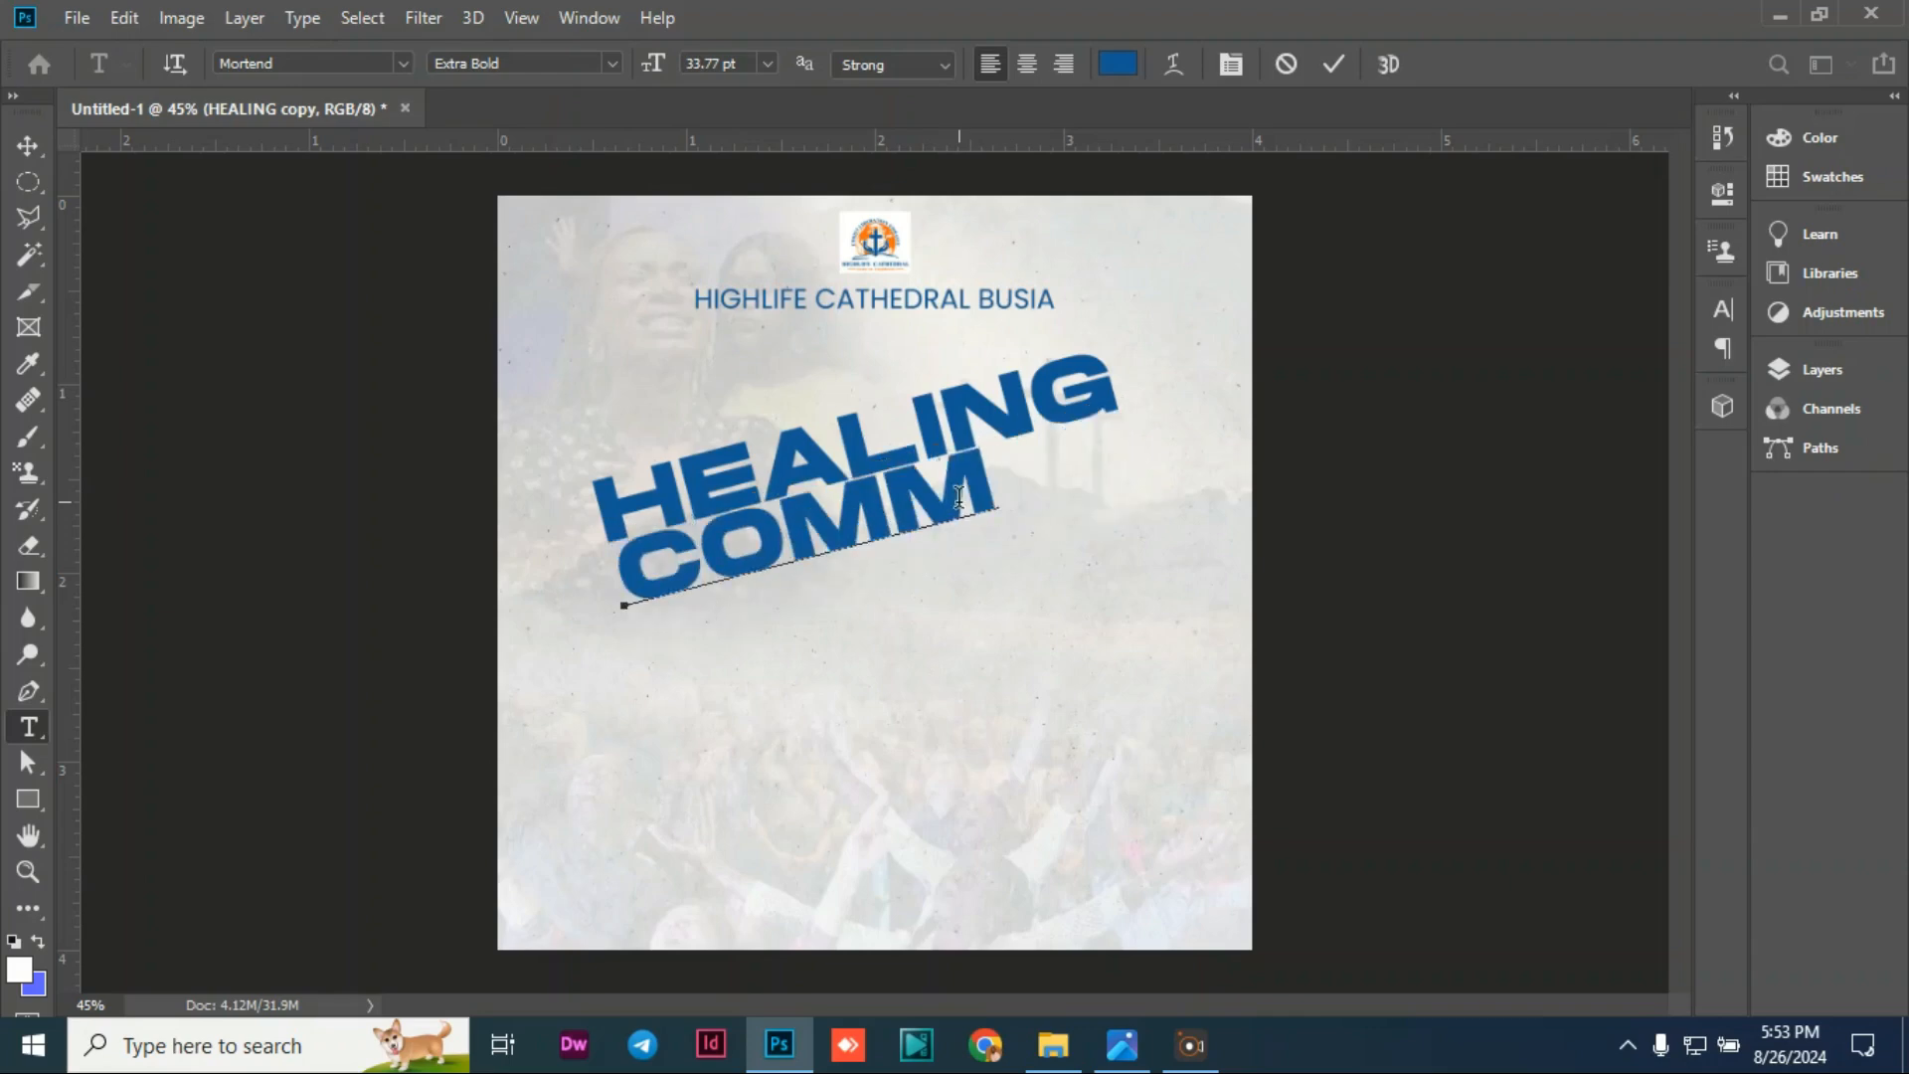
pyautogui.write('UNI')
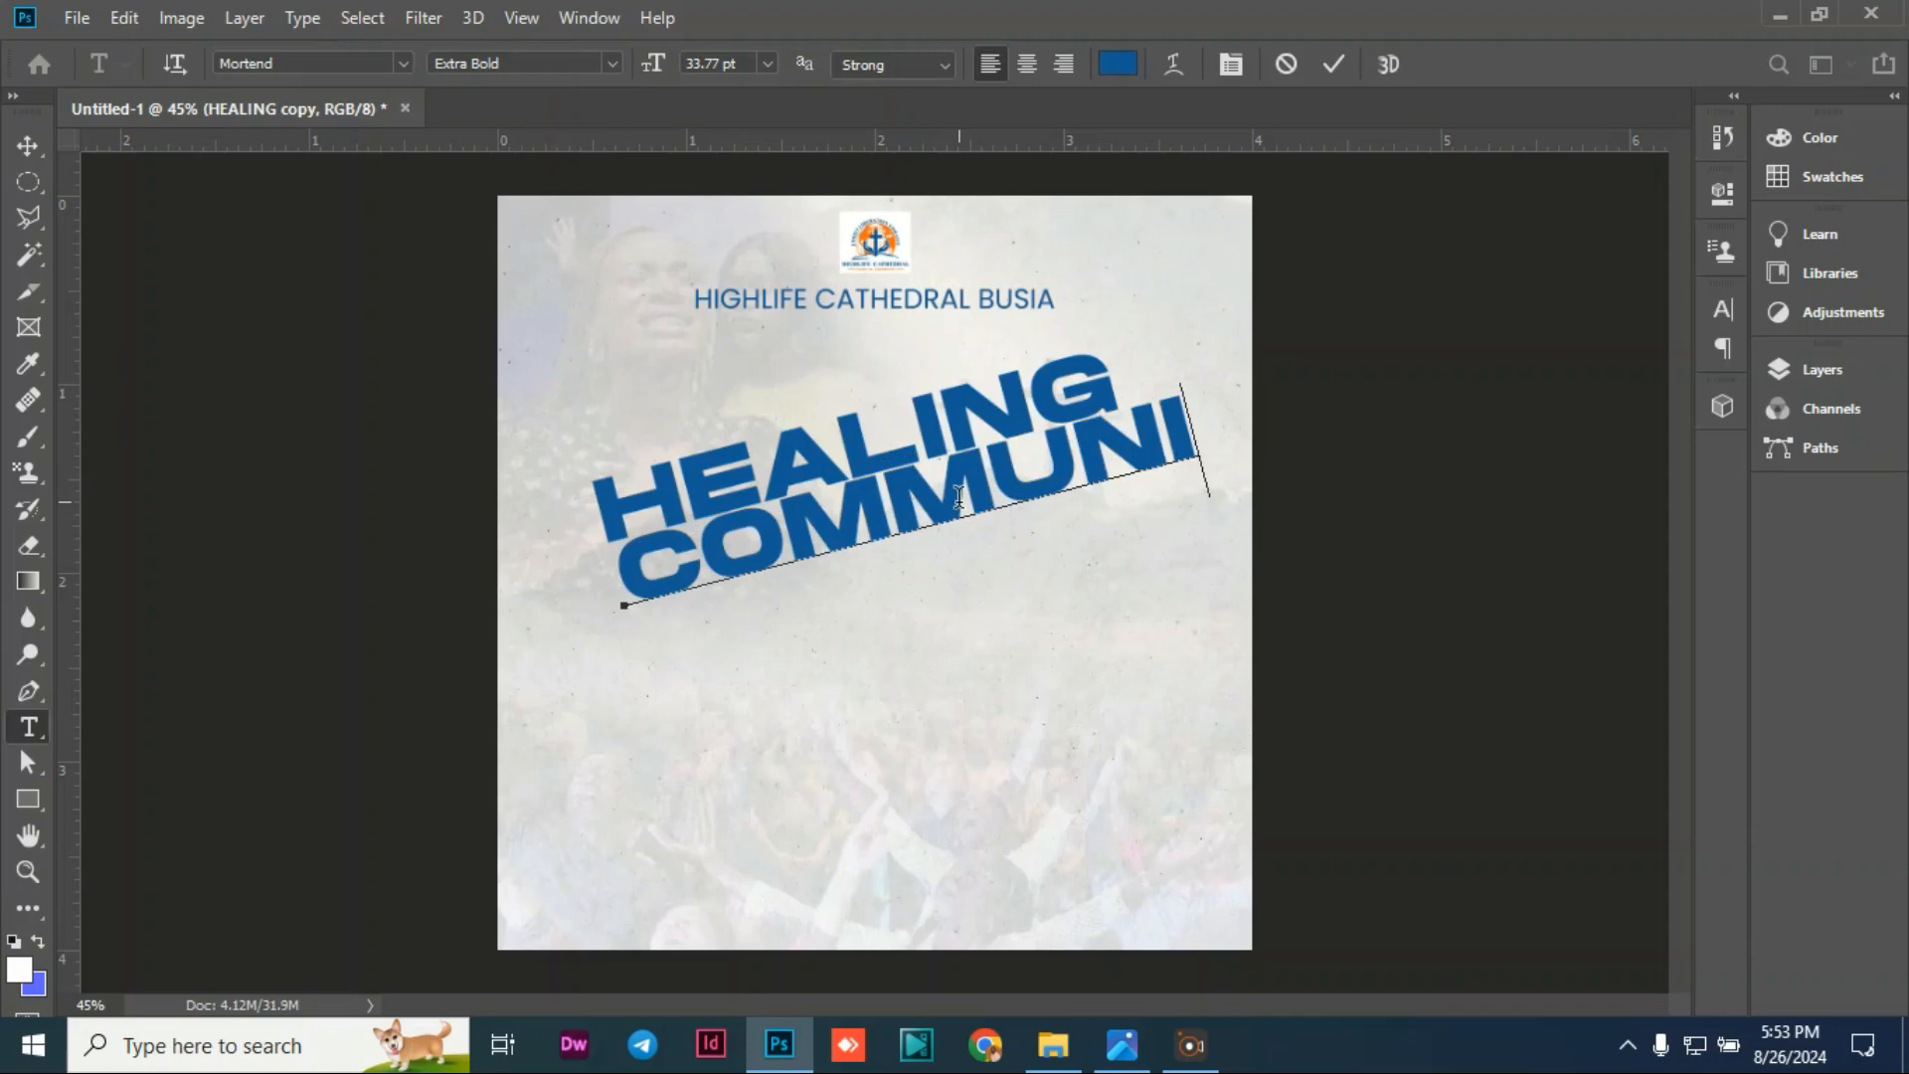
pyautogui.write('C')
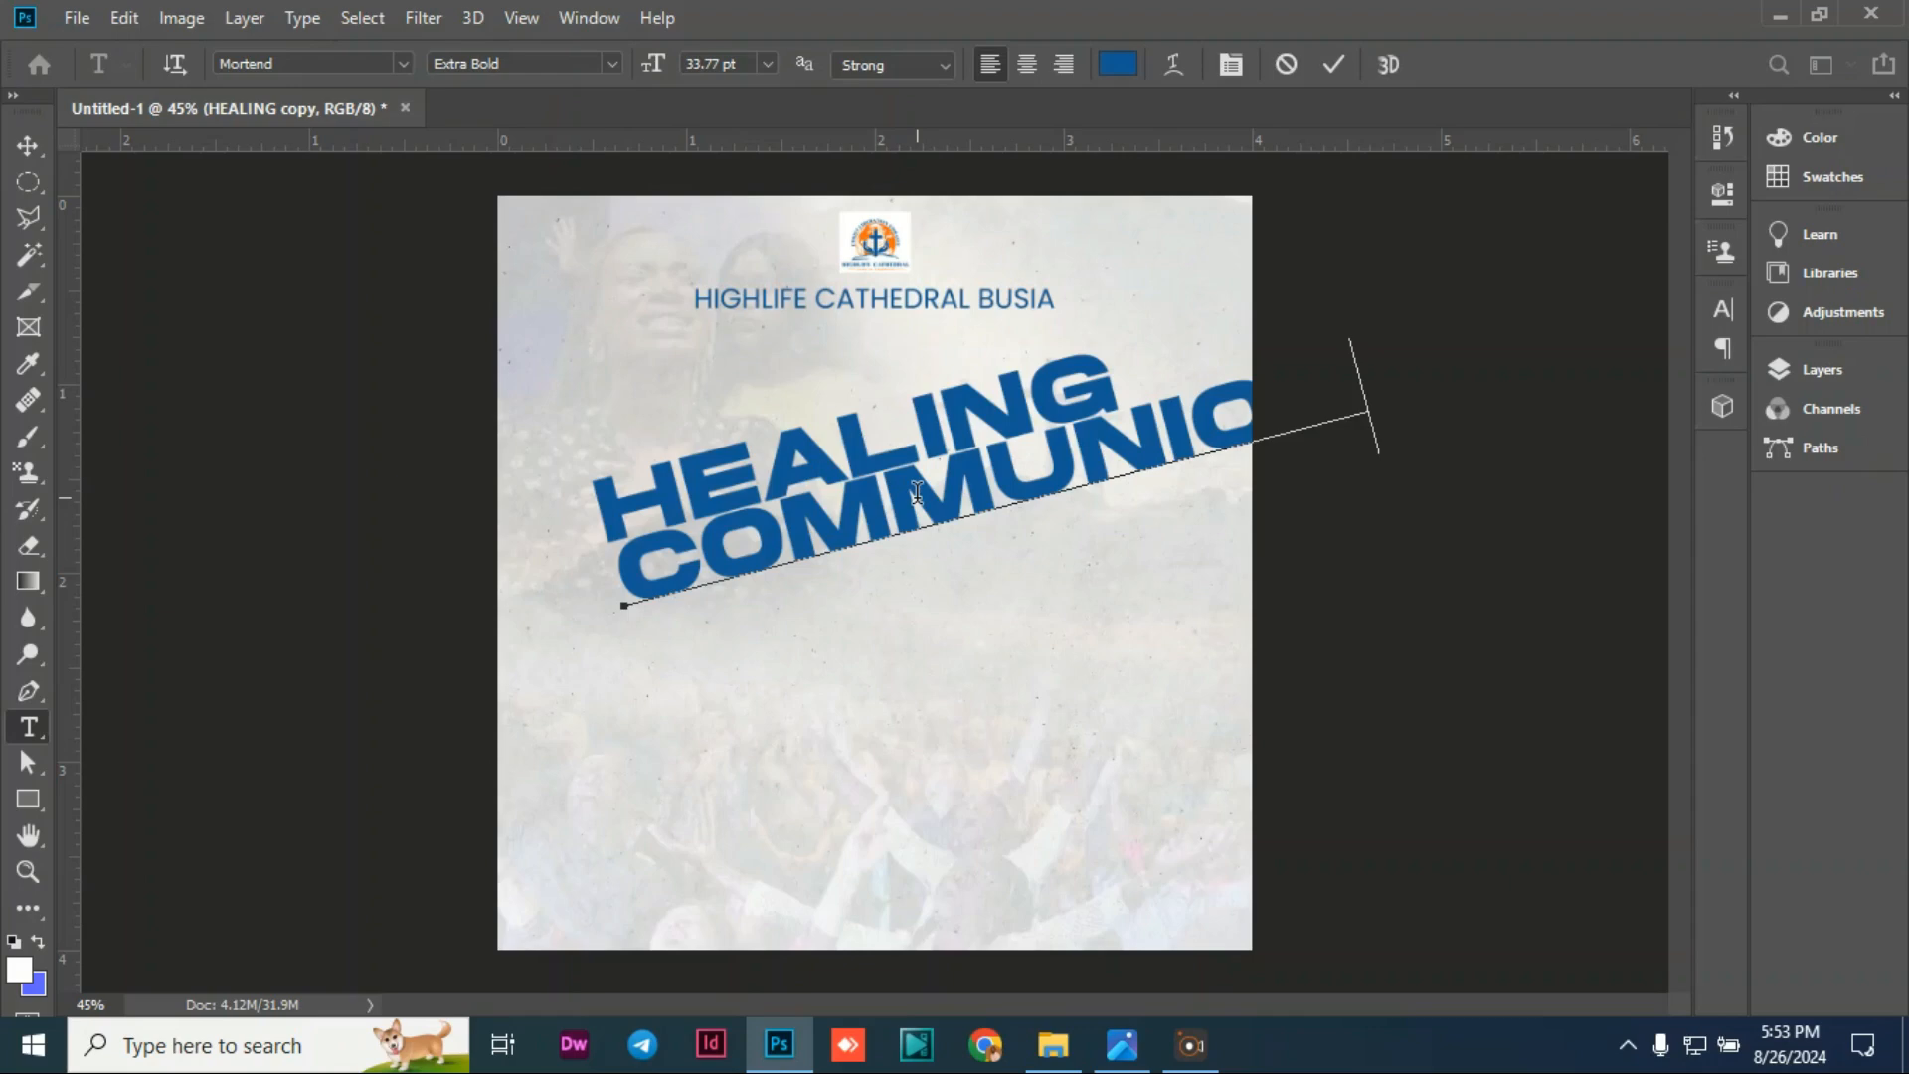
pyautogui.press('Return')
pyautogui.write('S')
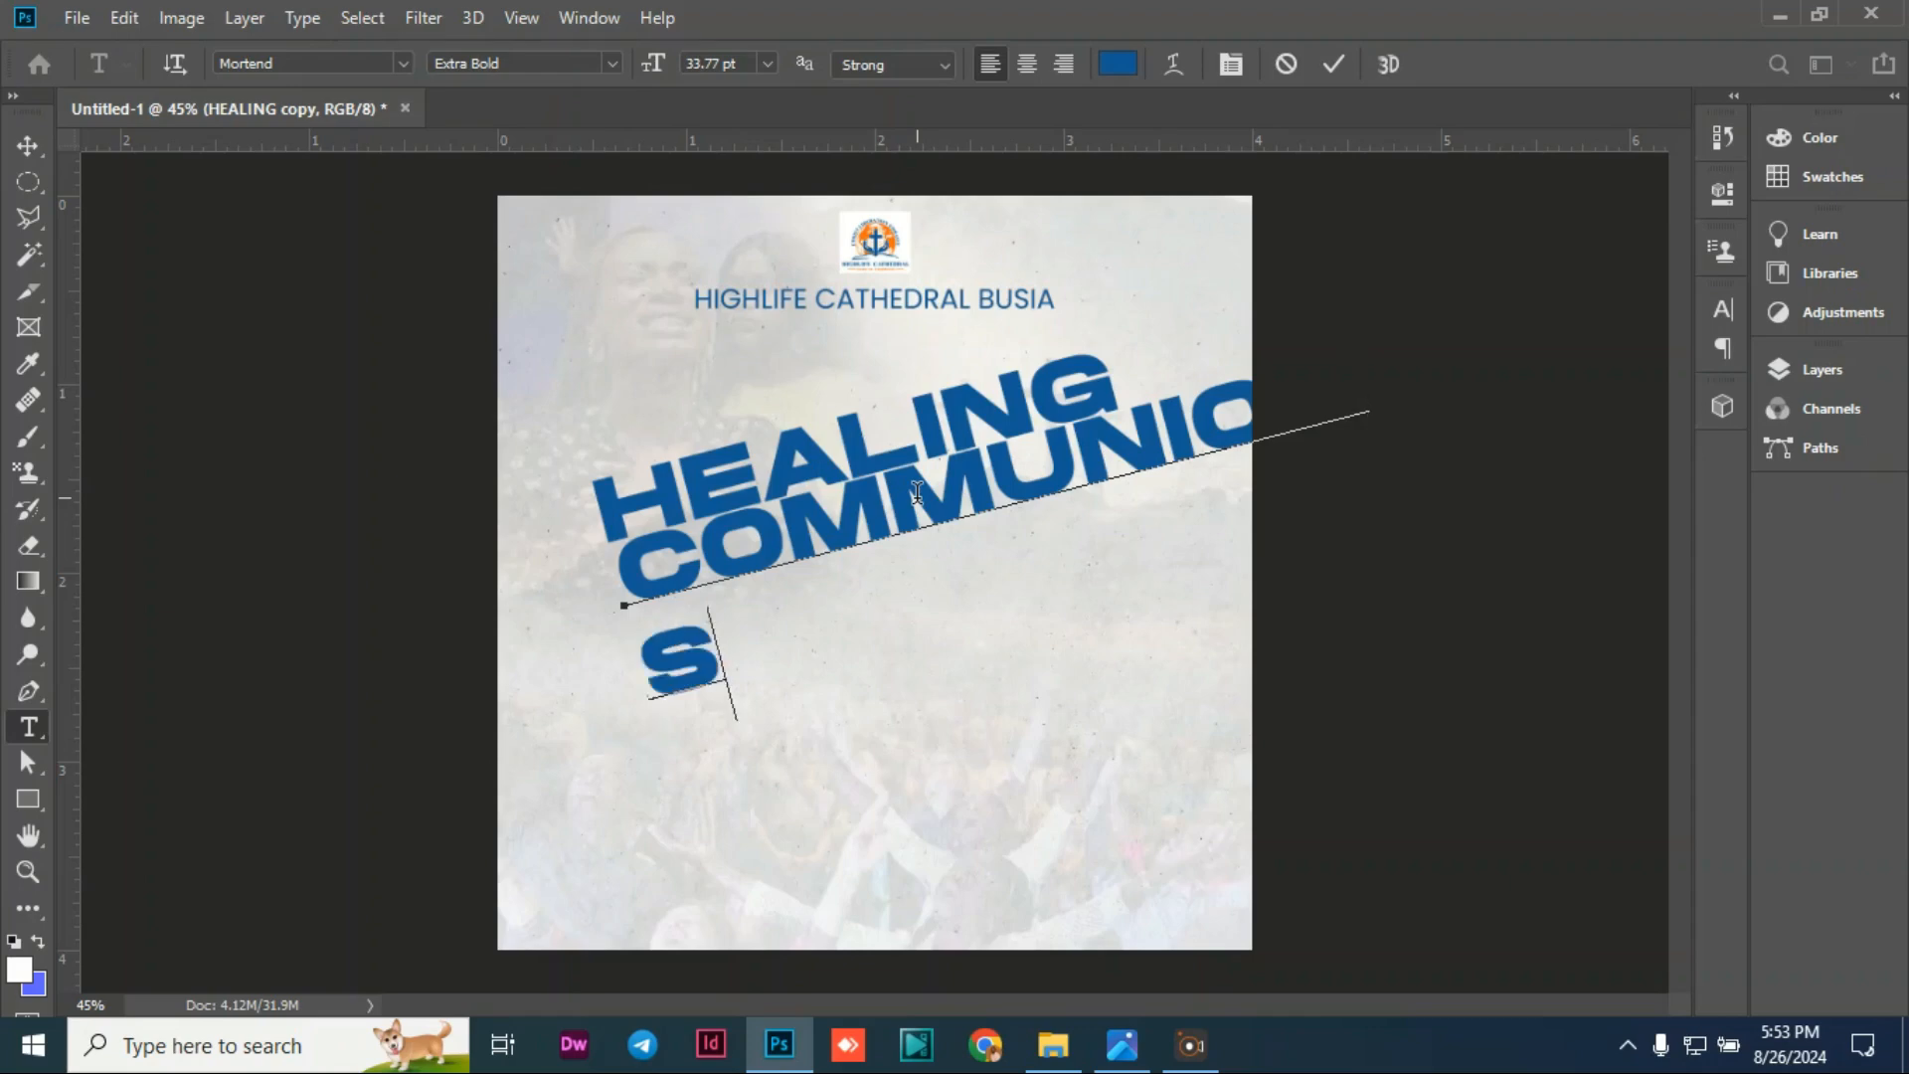
pyautogui.write('ERVICE')
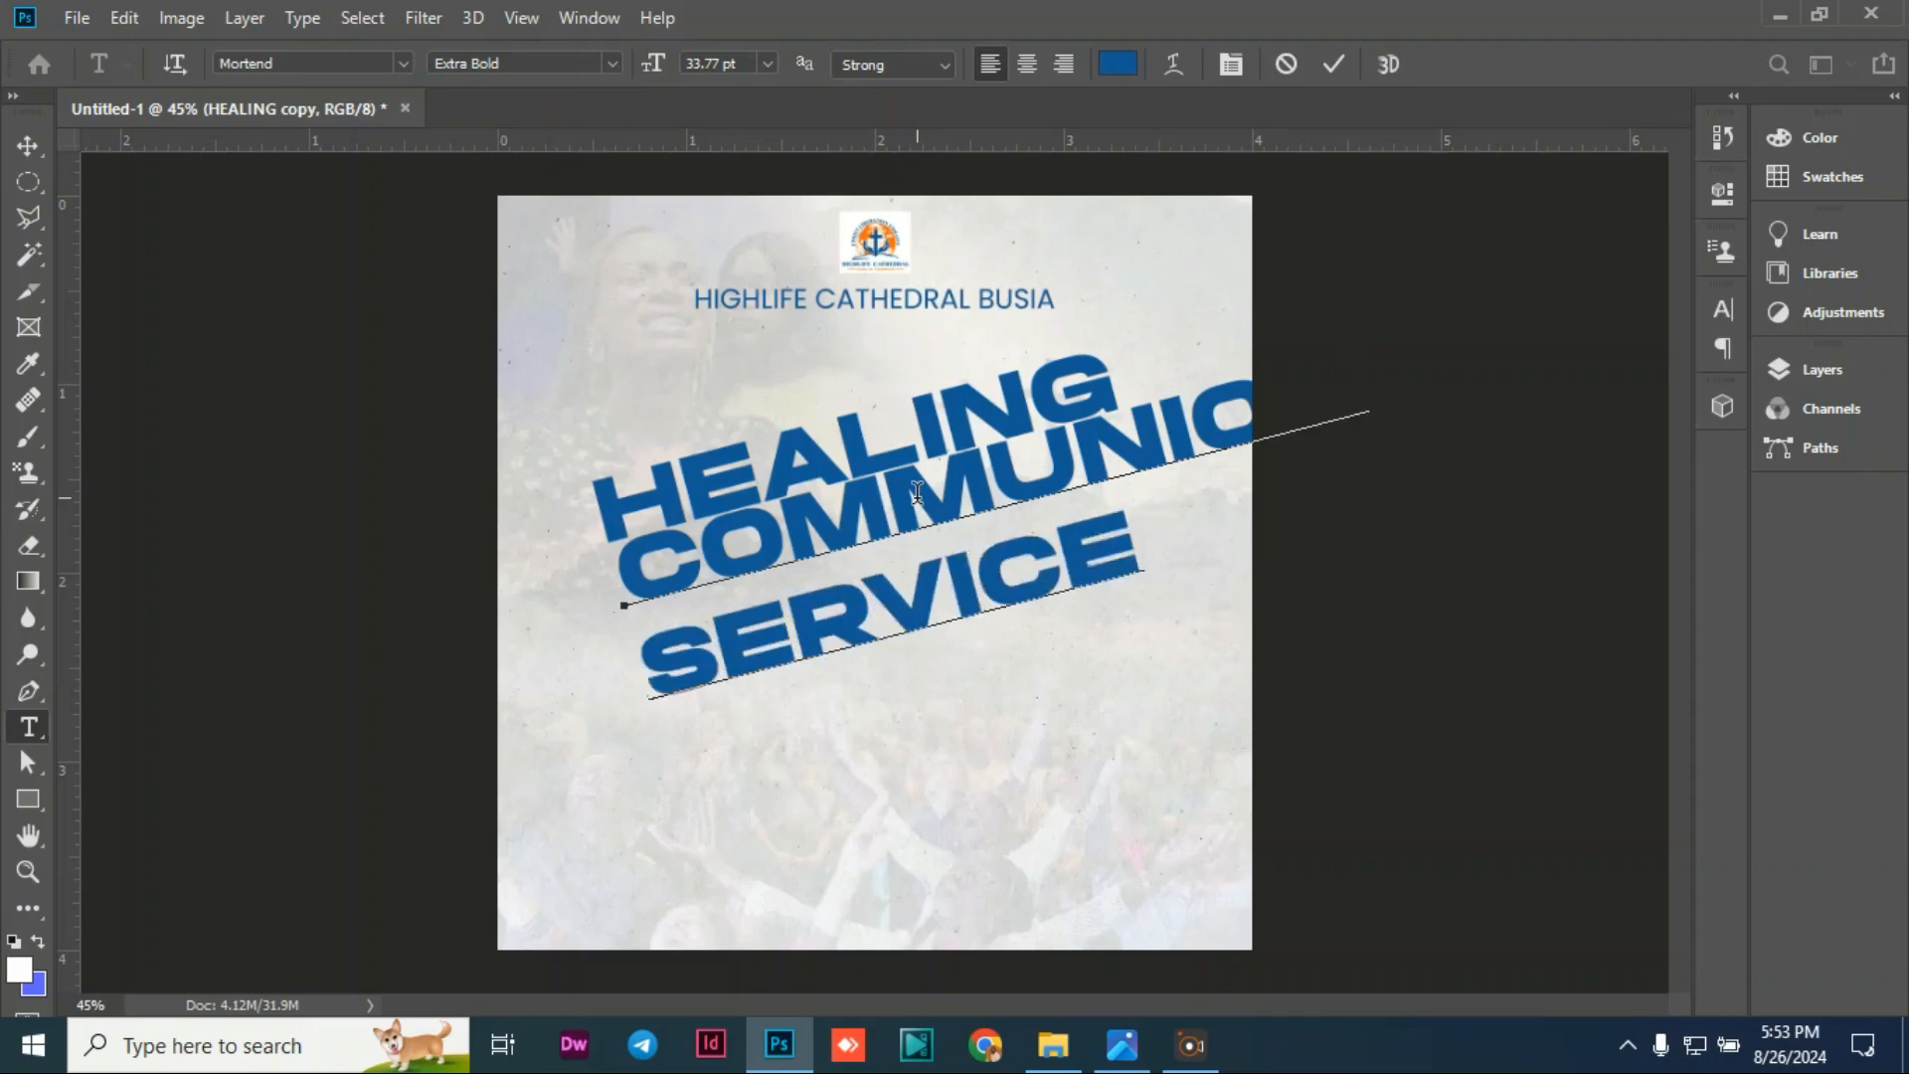
pyautogui.click(28, 145)
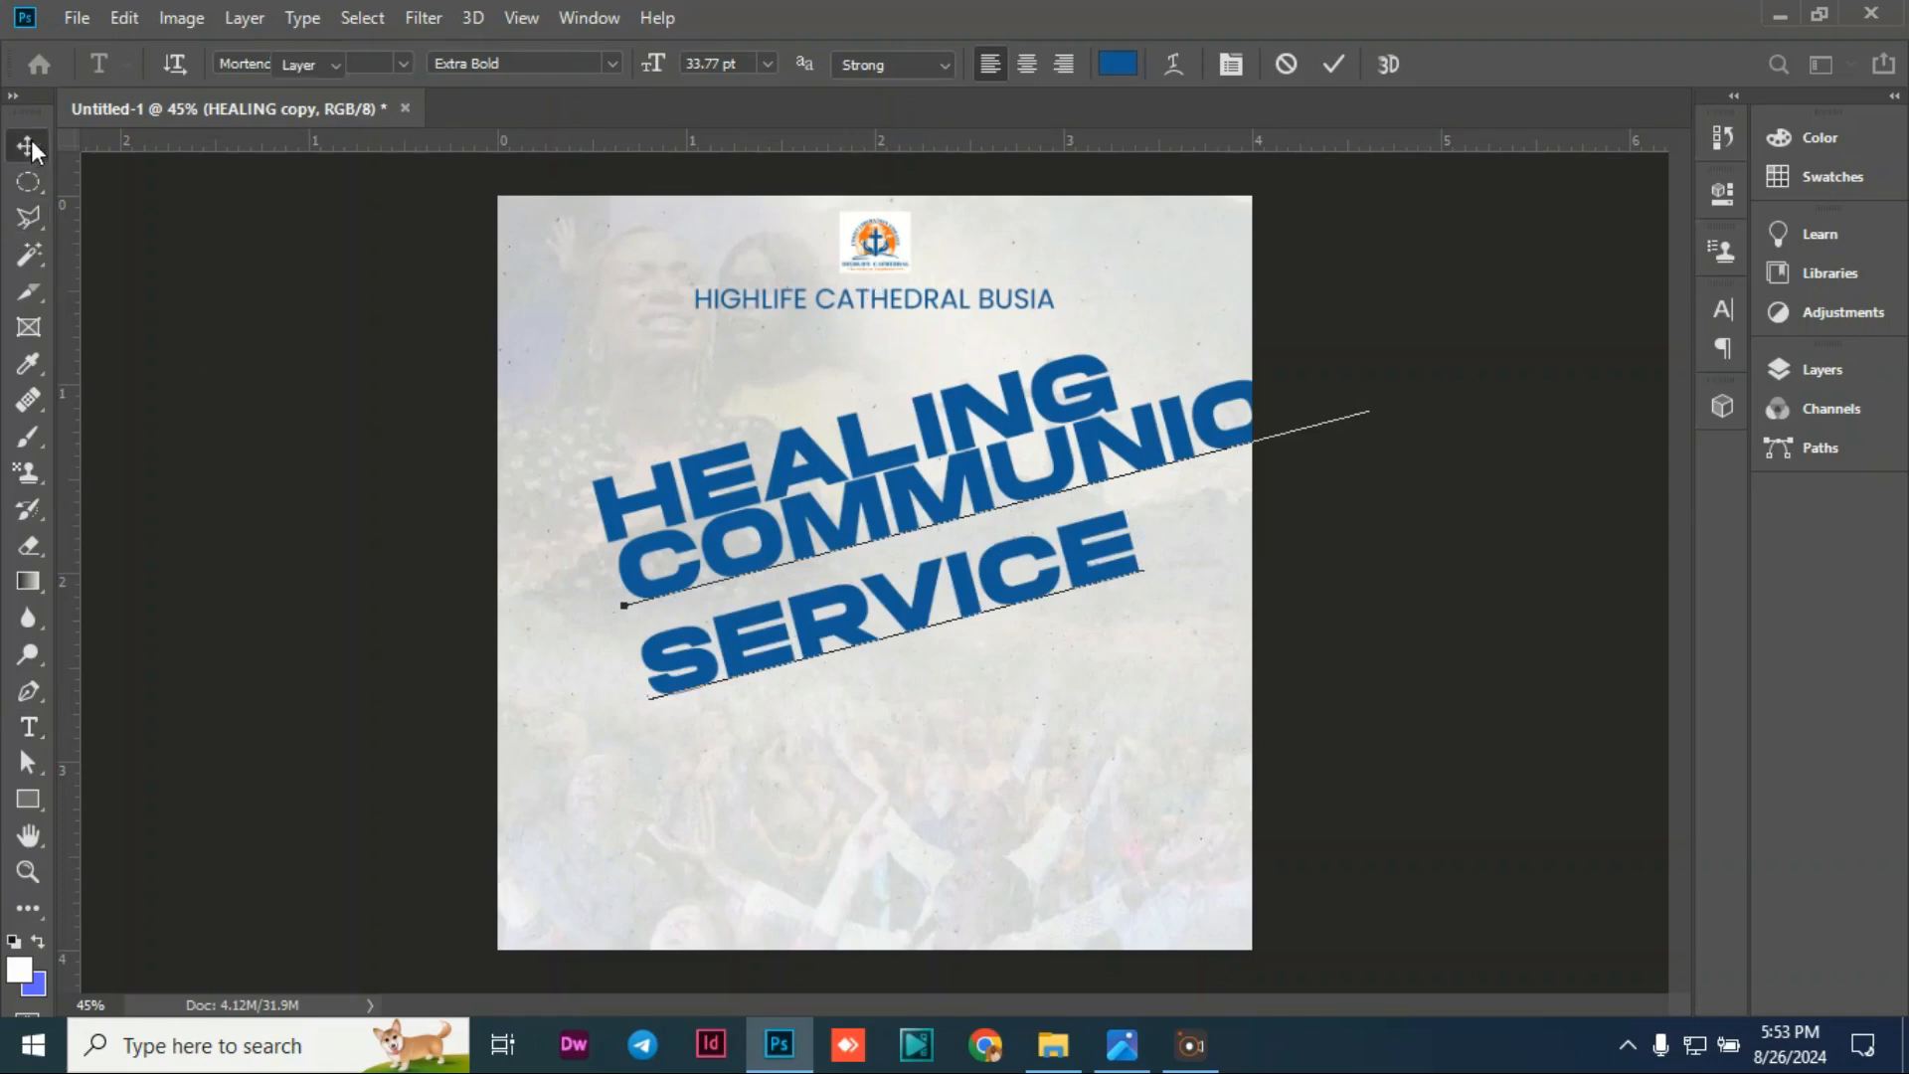
# Step: Shift the COMMUNION SERVICE text left and down, then nudge it slightly up
pyautogui.moveTo(921, 535); pyautogui.dragTo(912, 541)
pyautogui.hotkey('shift', 'Up')
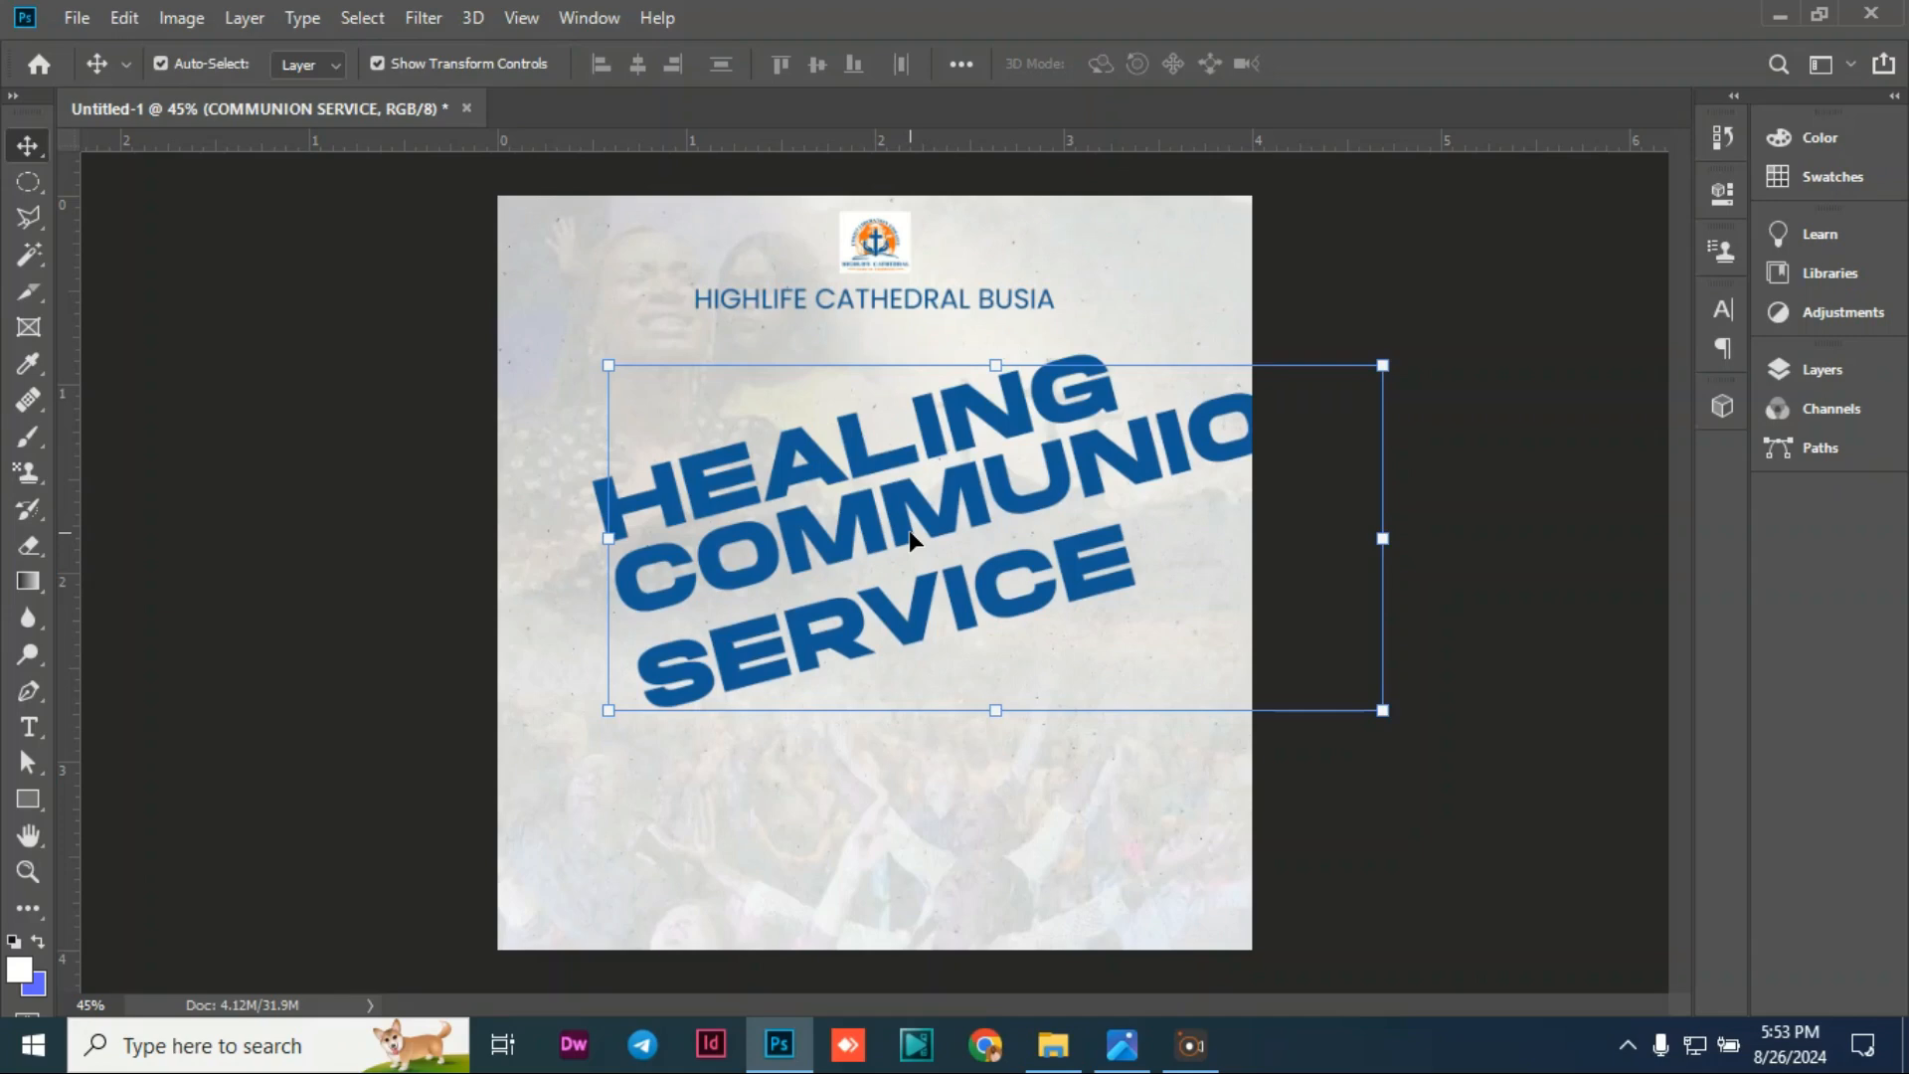
pyautogui.click(406, 461)
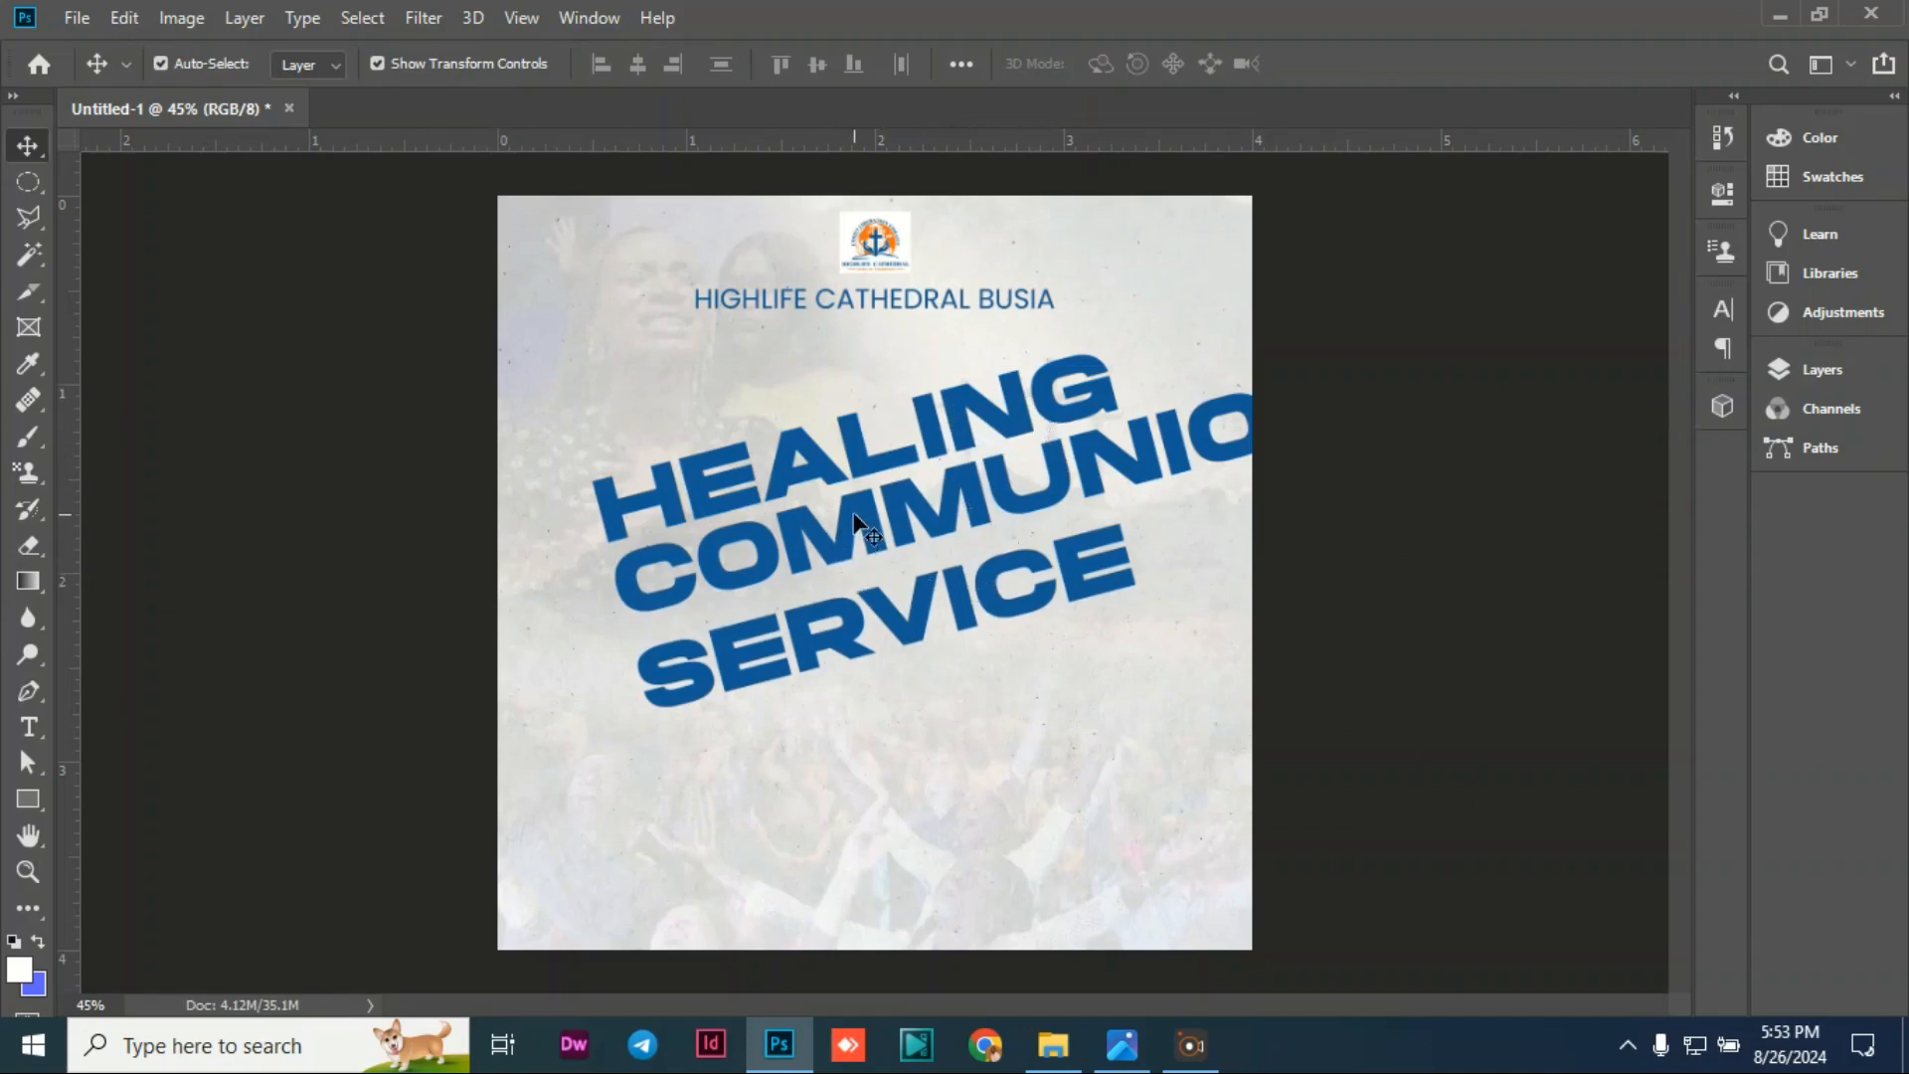
# Step: Reduce the COMMUNION SERVICE leading to 26.01 pt in the Character panel and commit
pyautogui.doubleClick(975, 416)
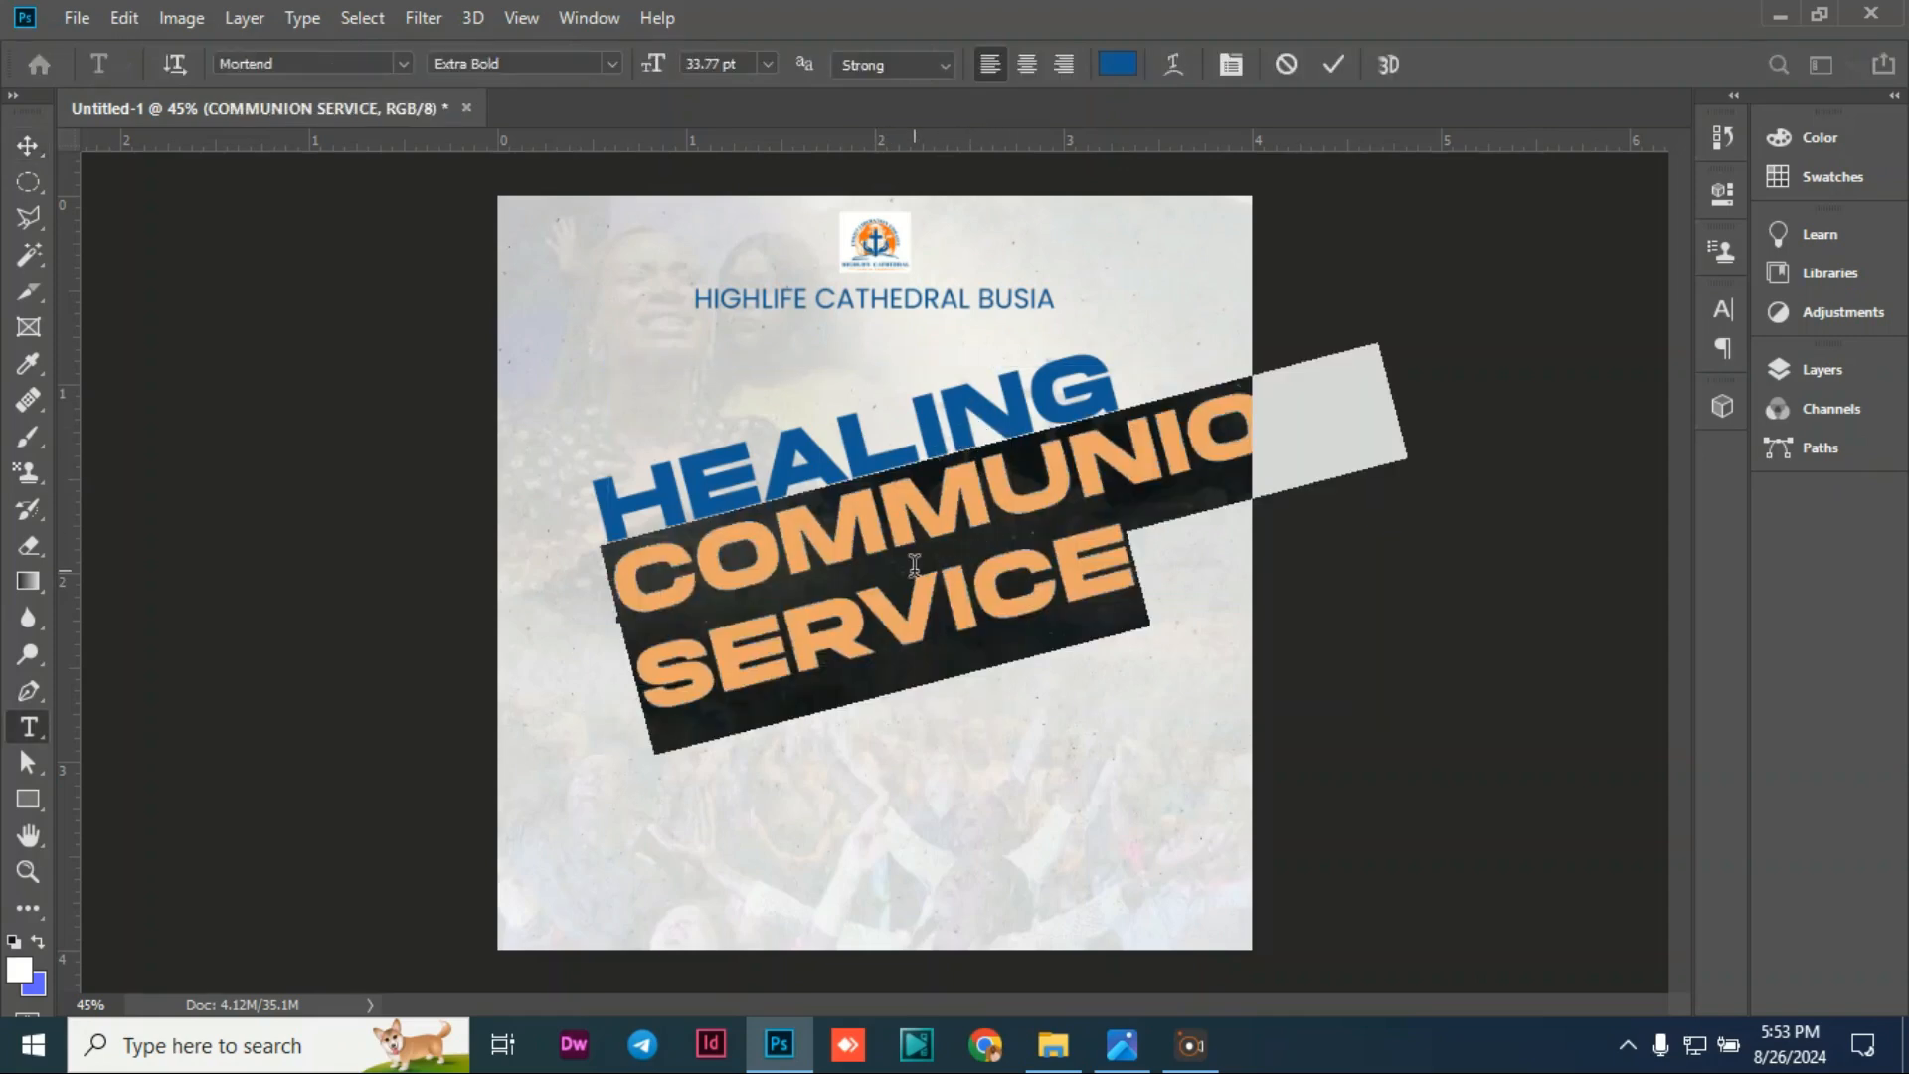
pyautogui.click(1722, 309)
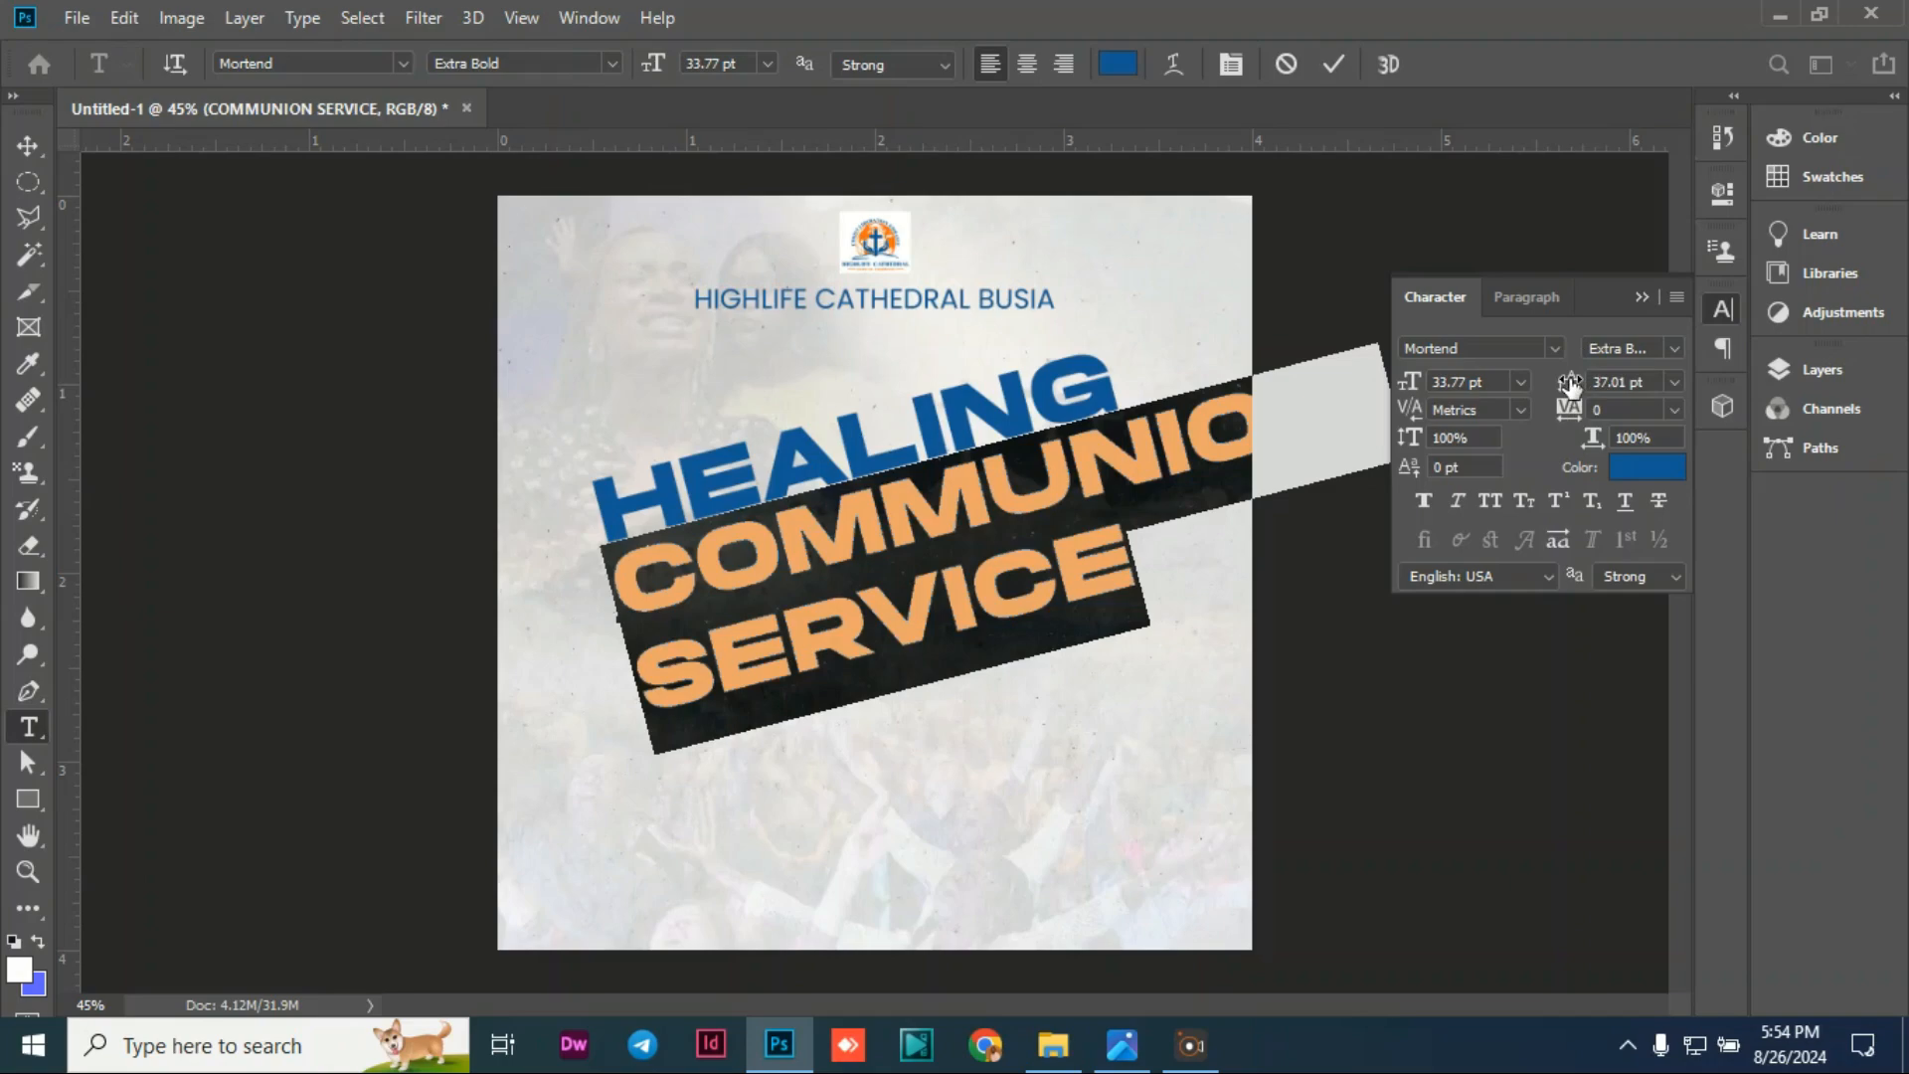
pyautogui.moveTo(1571, 386); pyautogui.dragTo(1566, 384)
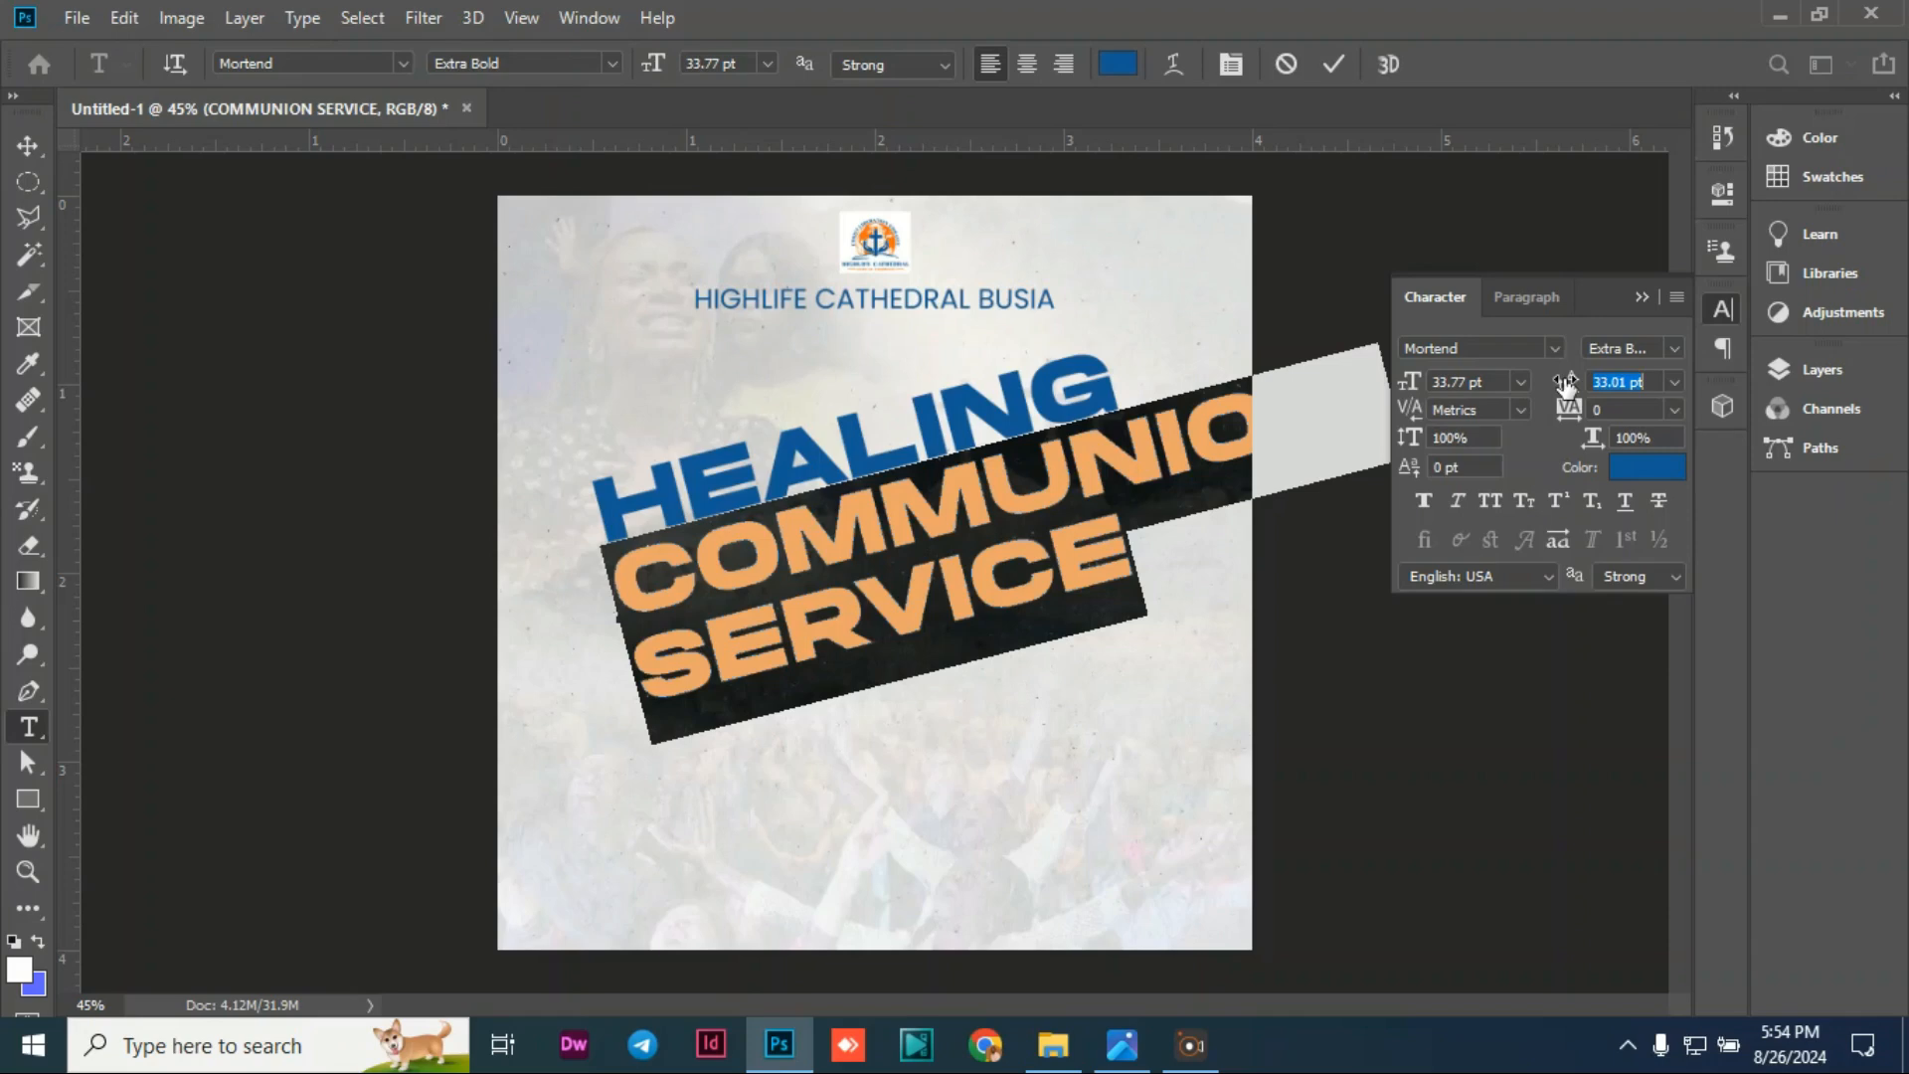
pyautogui.moveTo(1567, 384); pyautogui.dragTo(1558, 387)
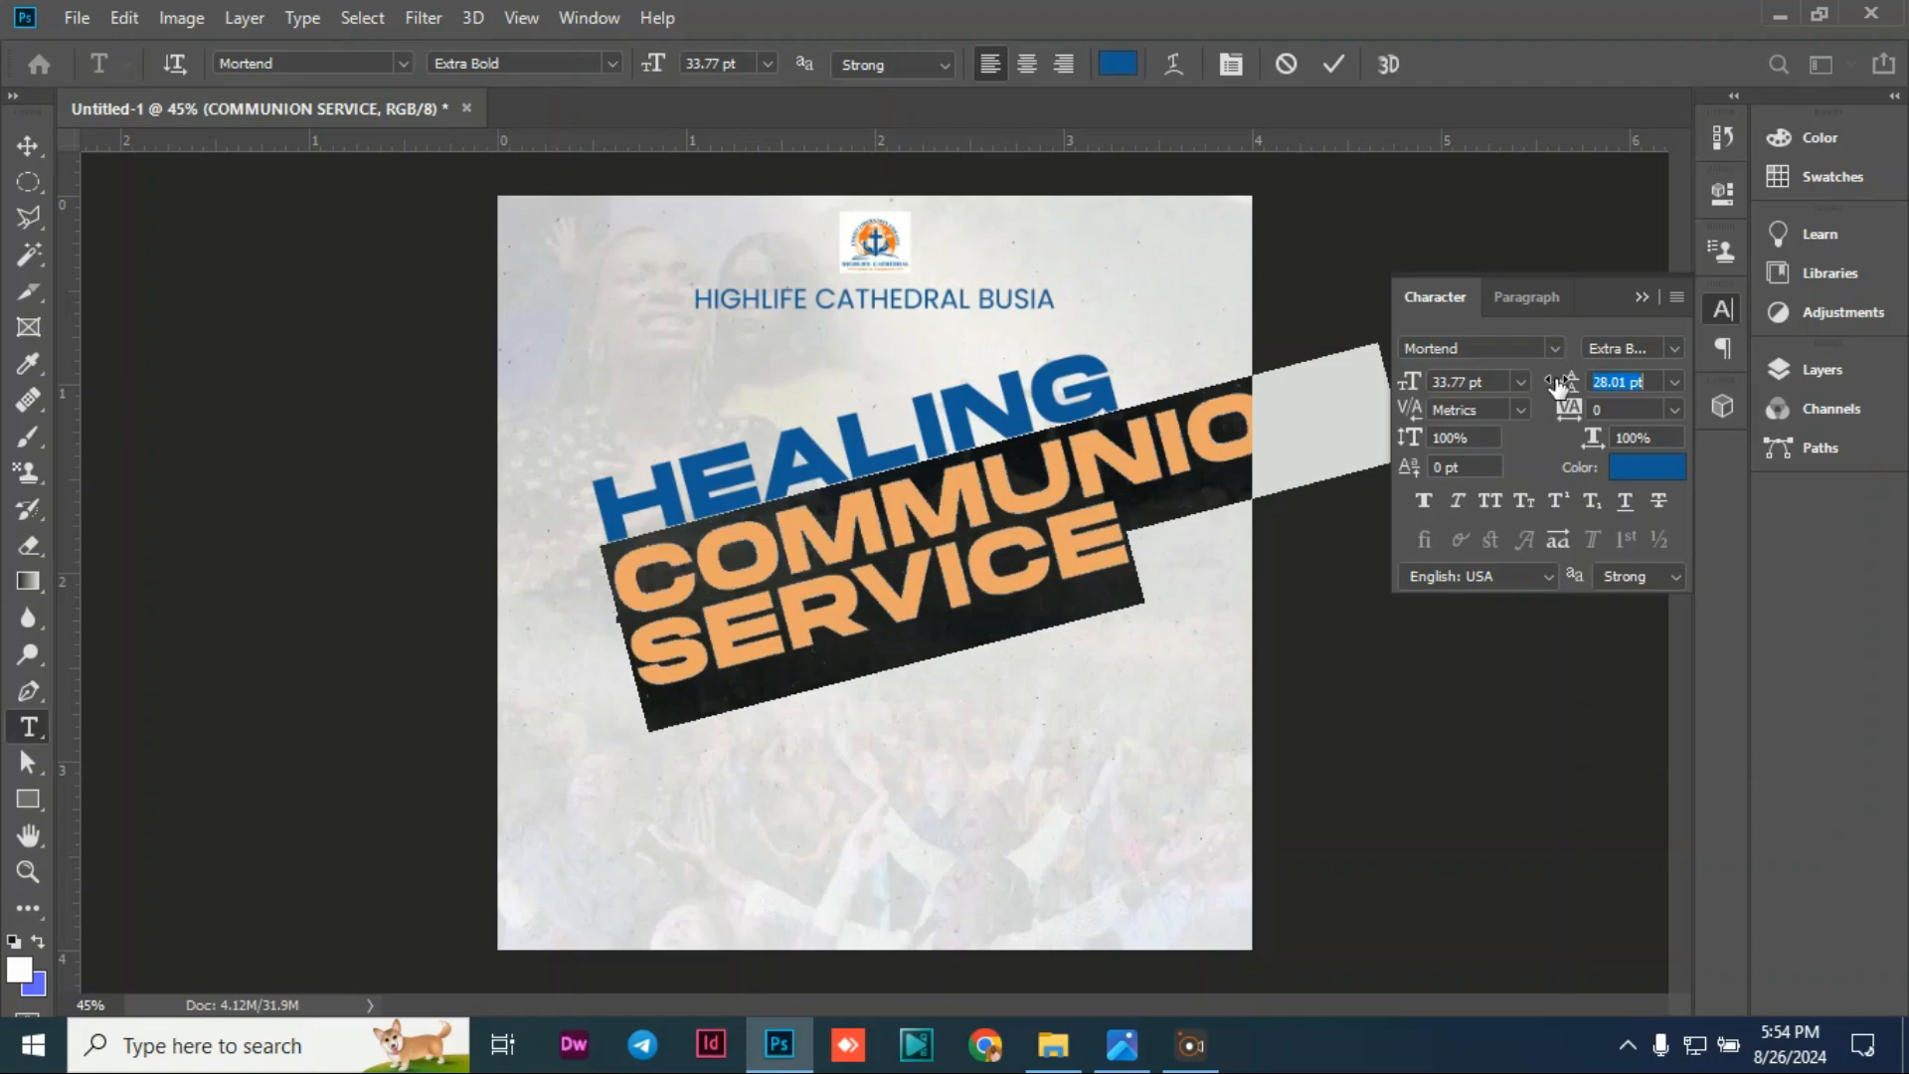
pyautogui.moveTo(1558, 386); pyautogui.dragTo(1558, 390)
pyautogui.moveTo(1559, 390); pyautogui.dragTo(1555, 389)
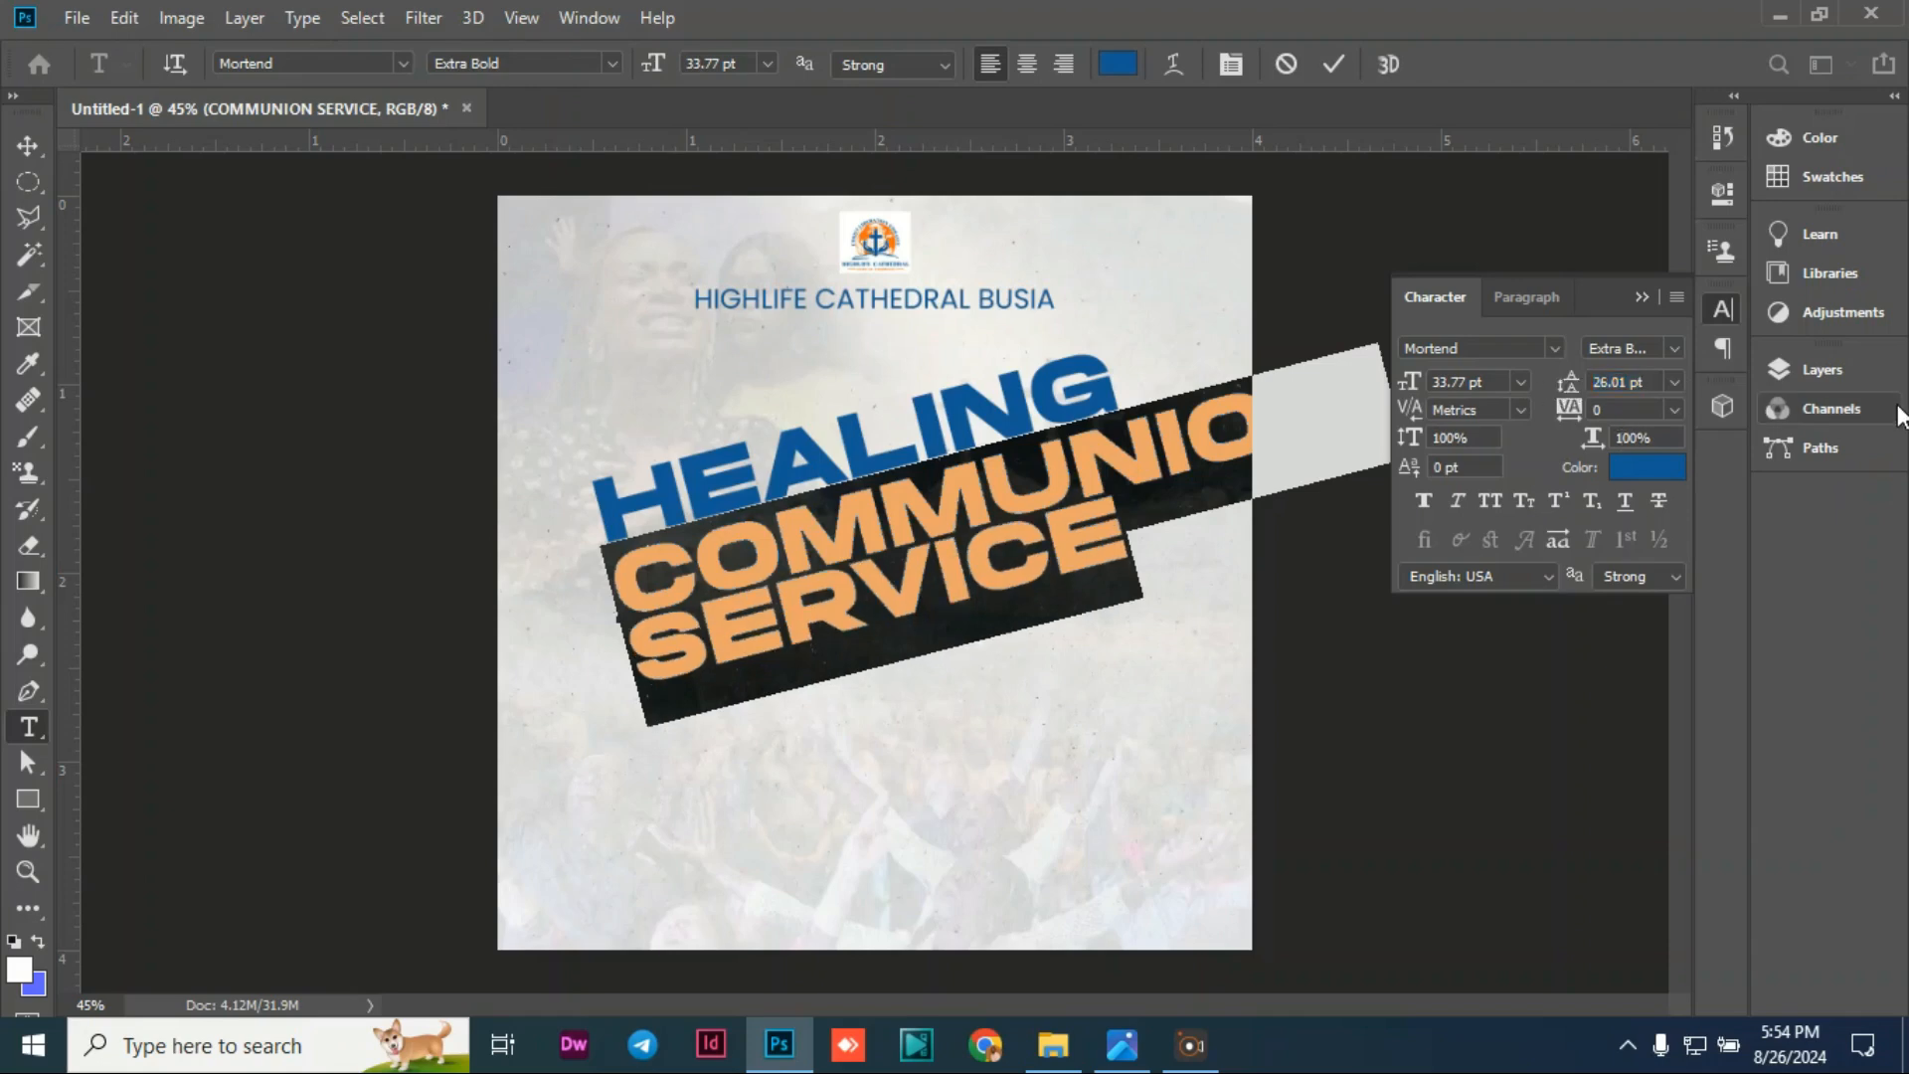
pyautogui.click(1599, 392)
pyautogui.doubleClick(1599, 386)
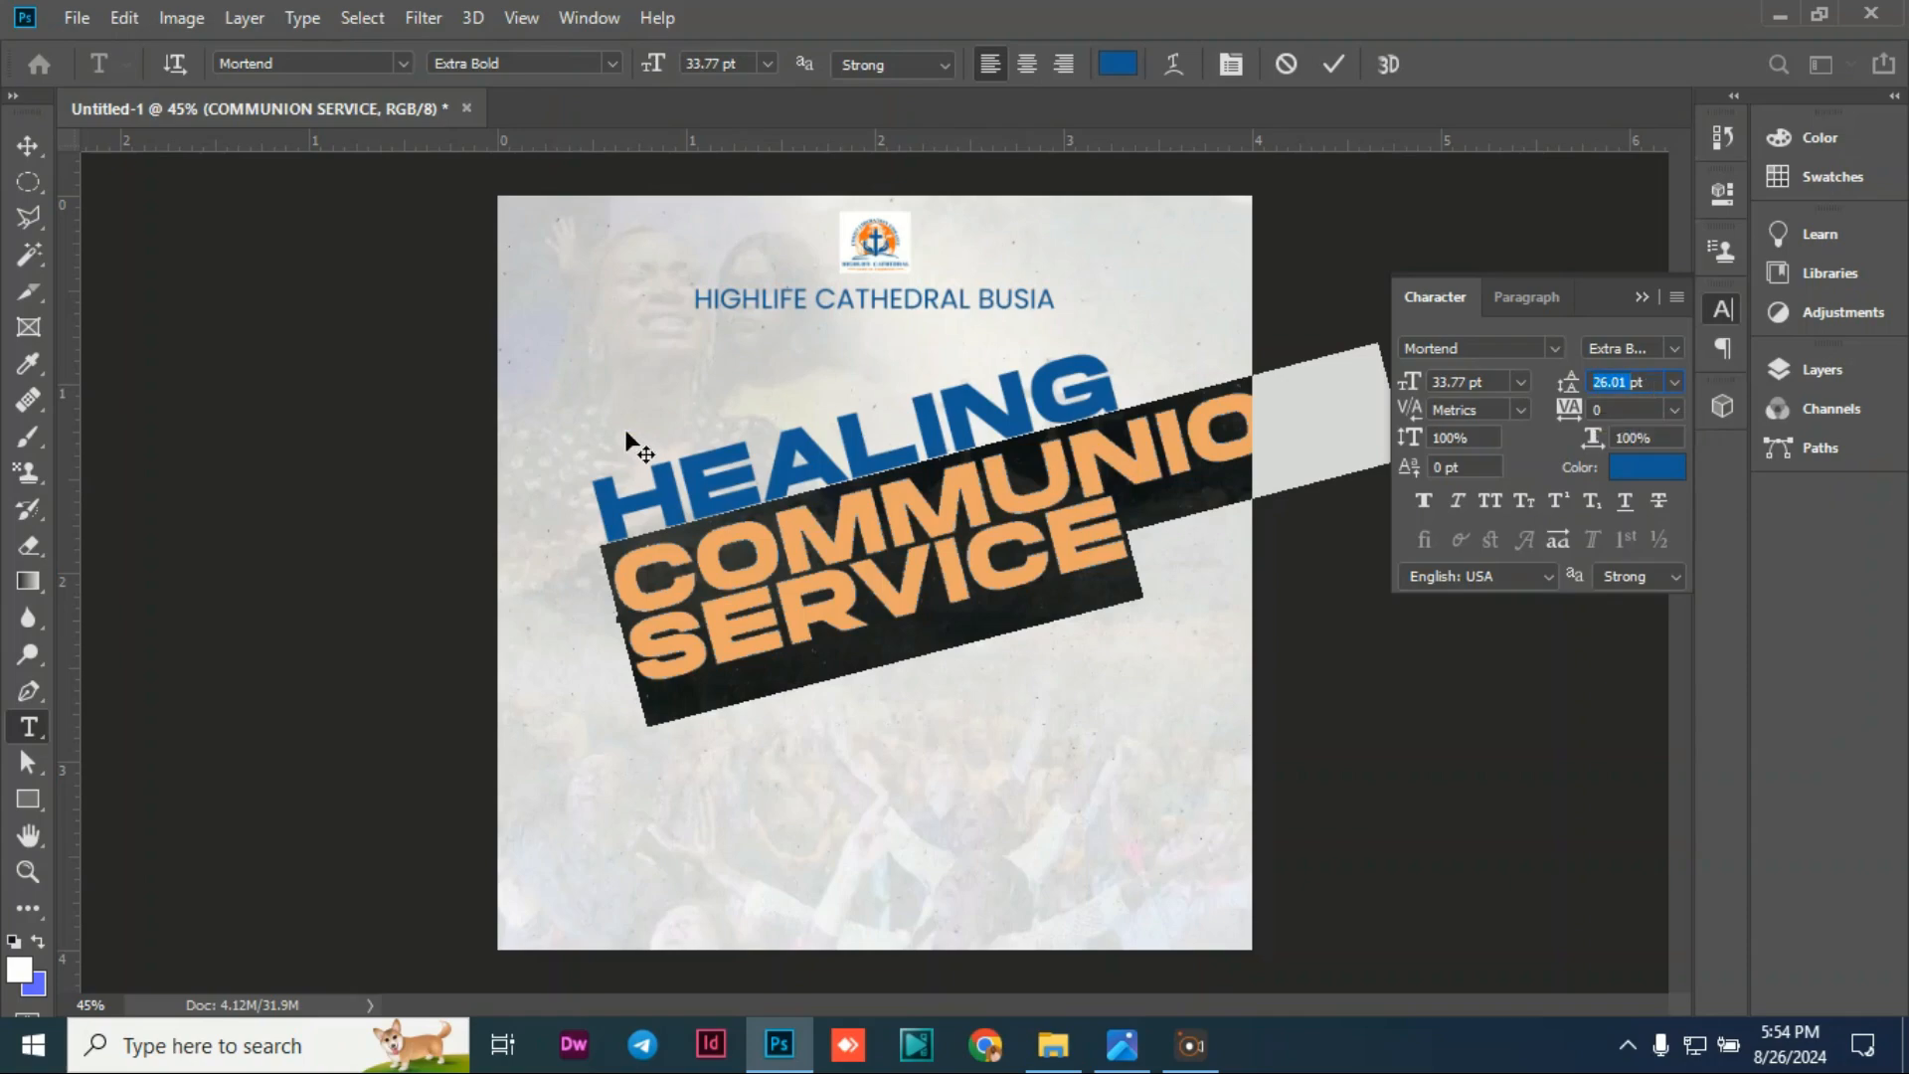
pyautogui.click(21, 151)
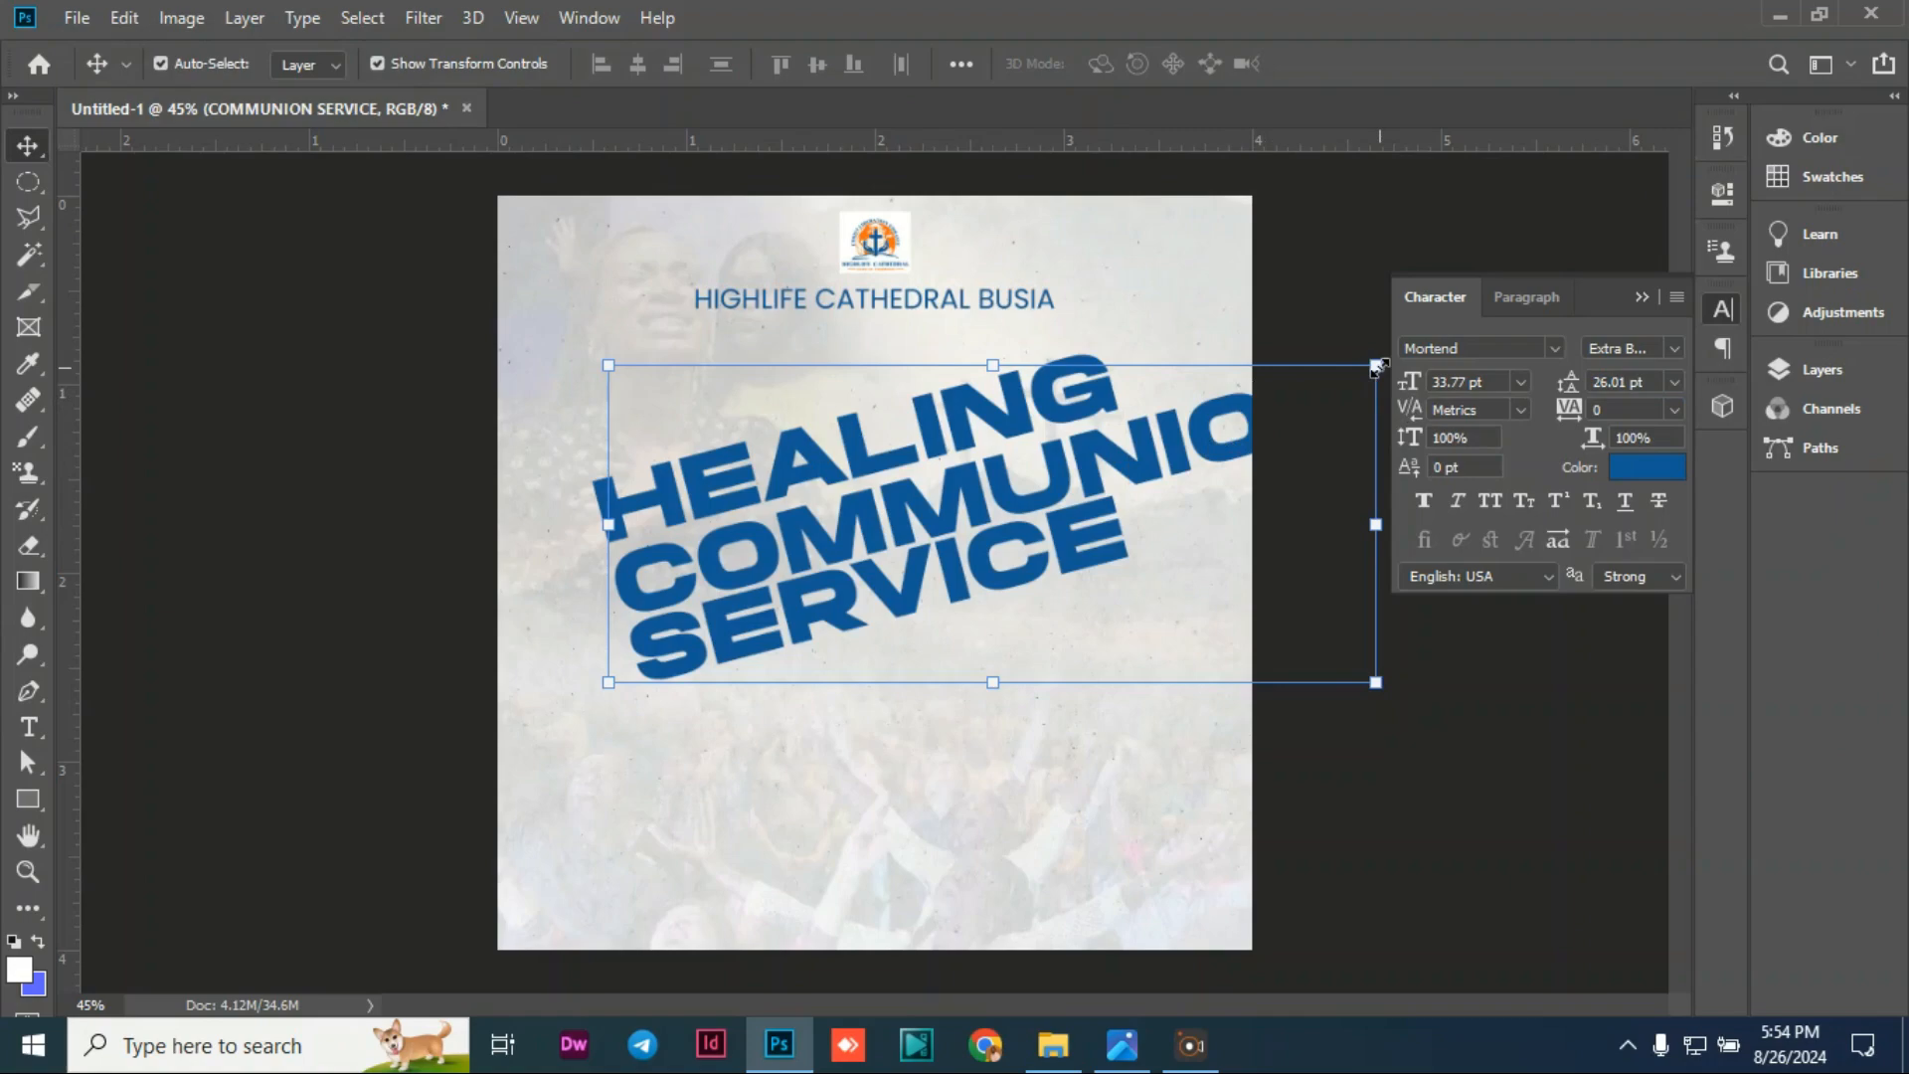
# Step: Scale COMMUNION SERVICE down to about 82% so it fits fully on the page
pyautogui.moveTo(1378, 366); pyautogui.dragTo(1194, 391)
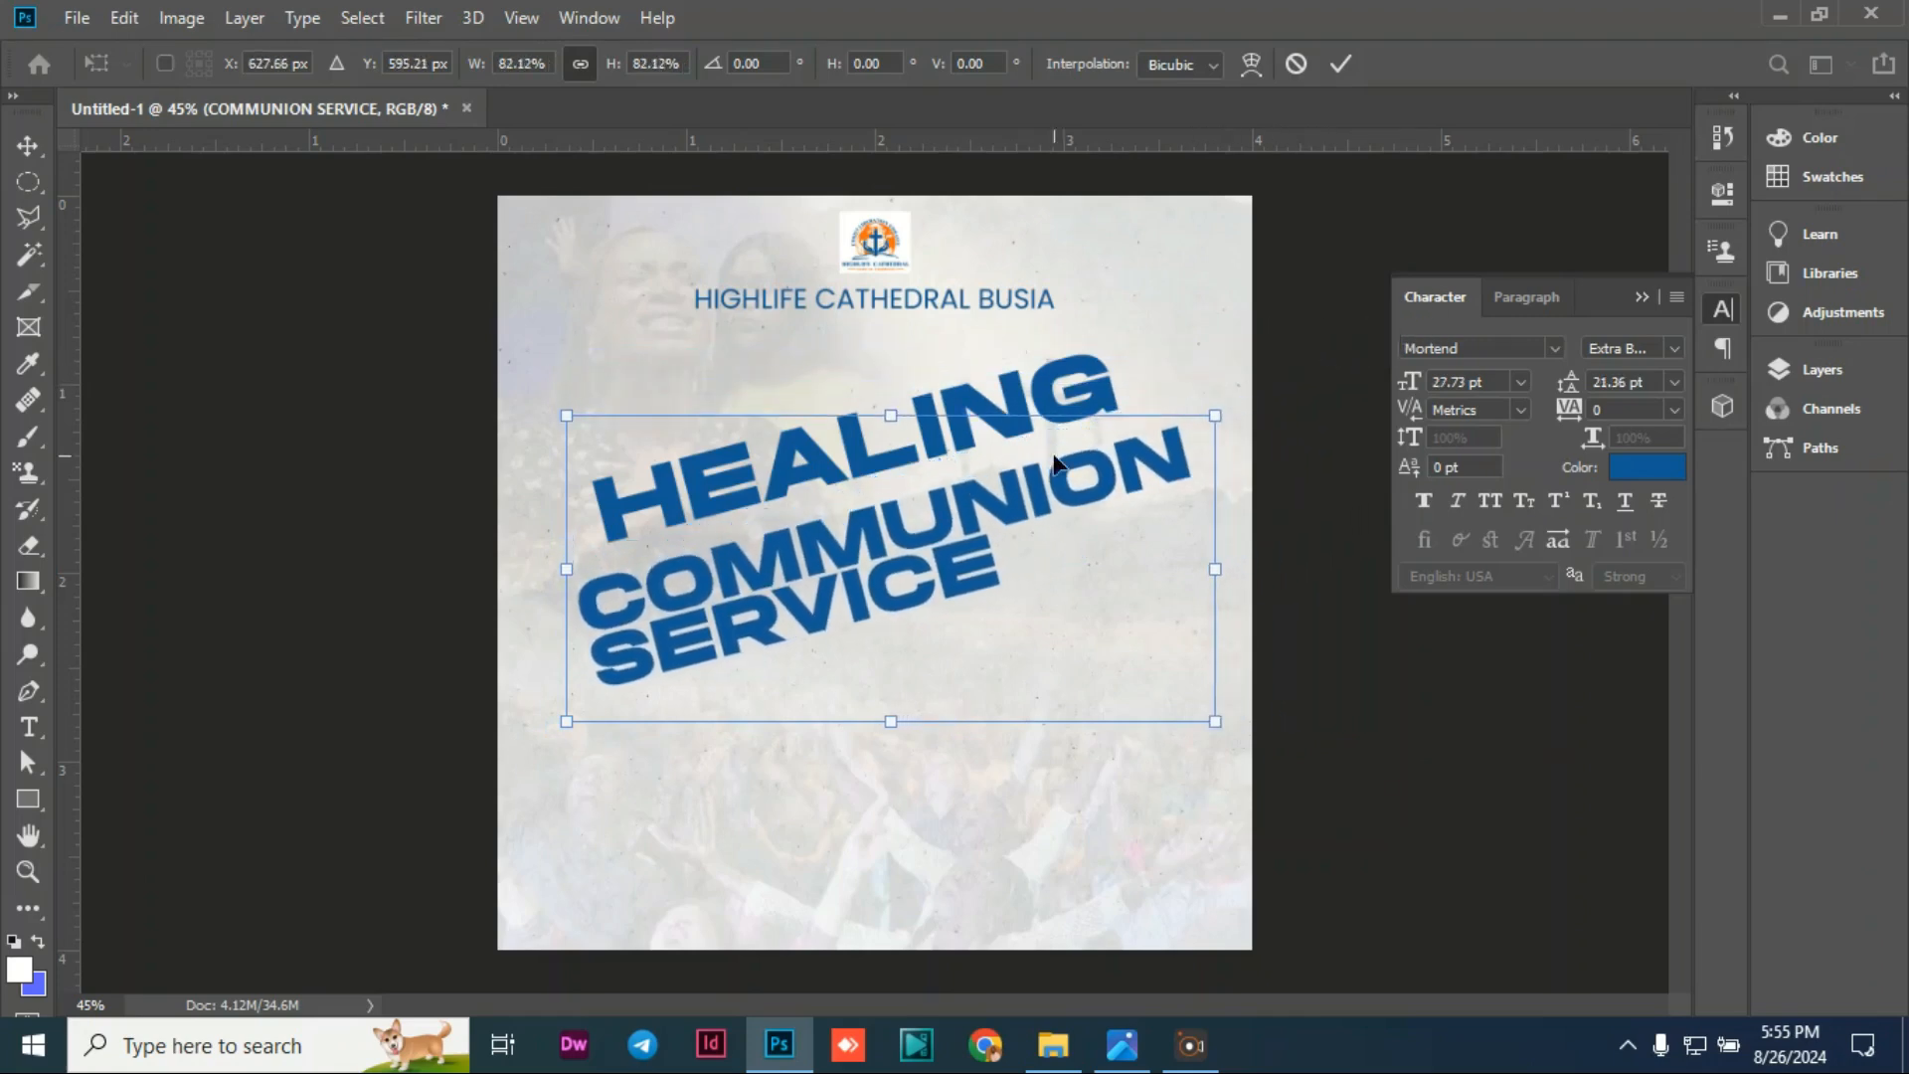
pyautogui.moveTo(920, 543); pyautogui.dragTo(933, 522)
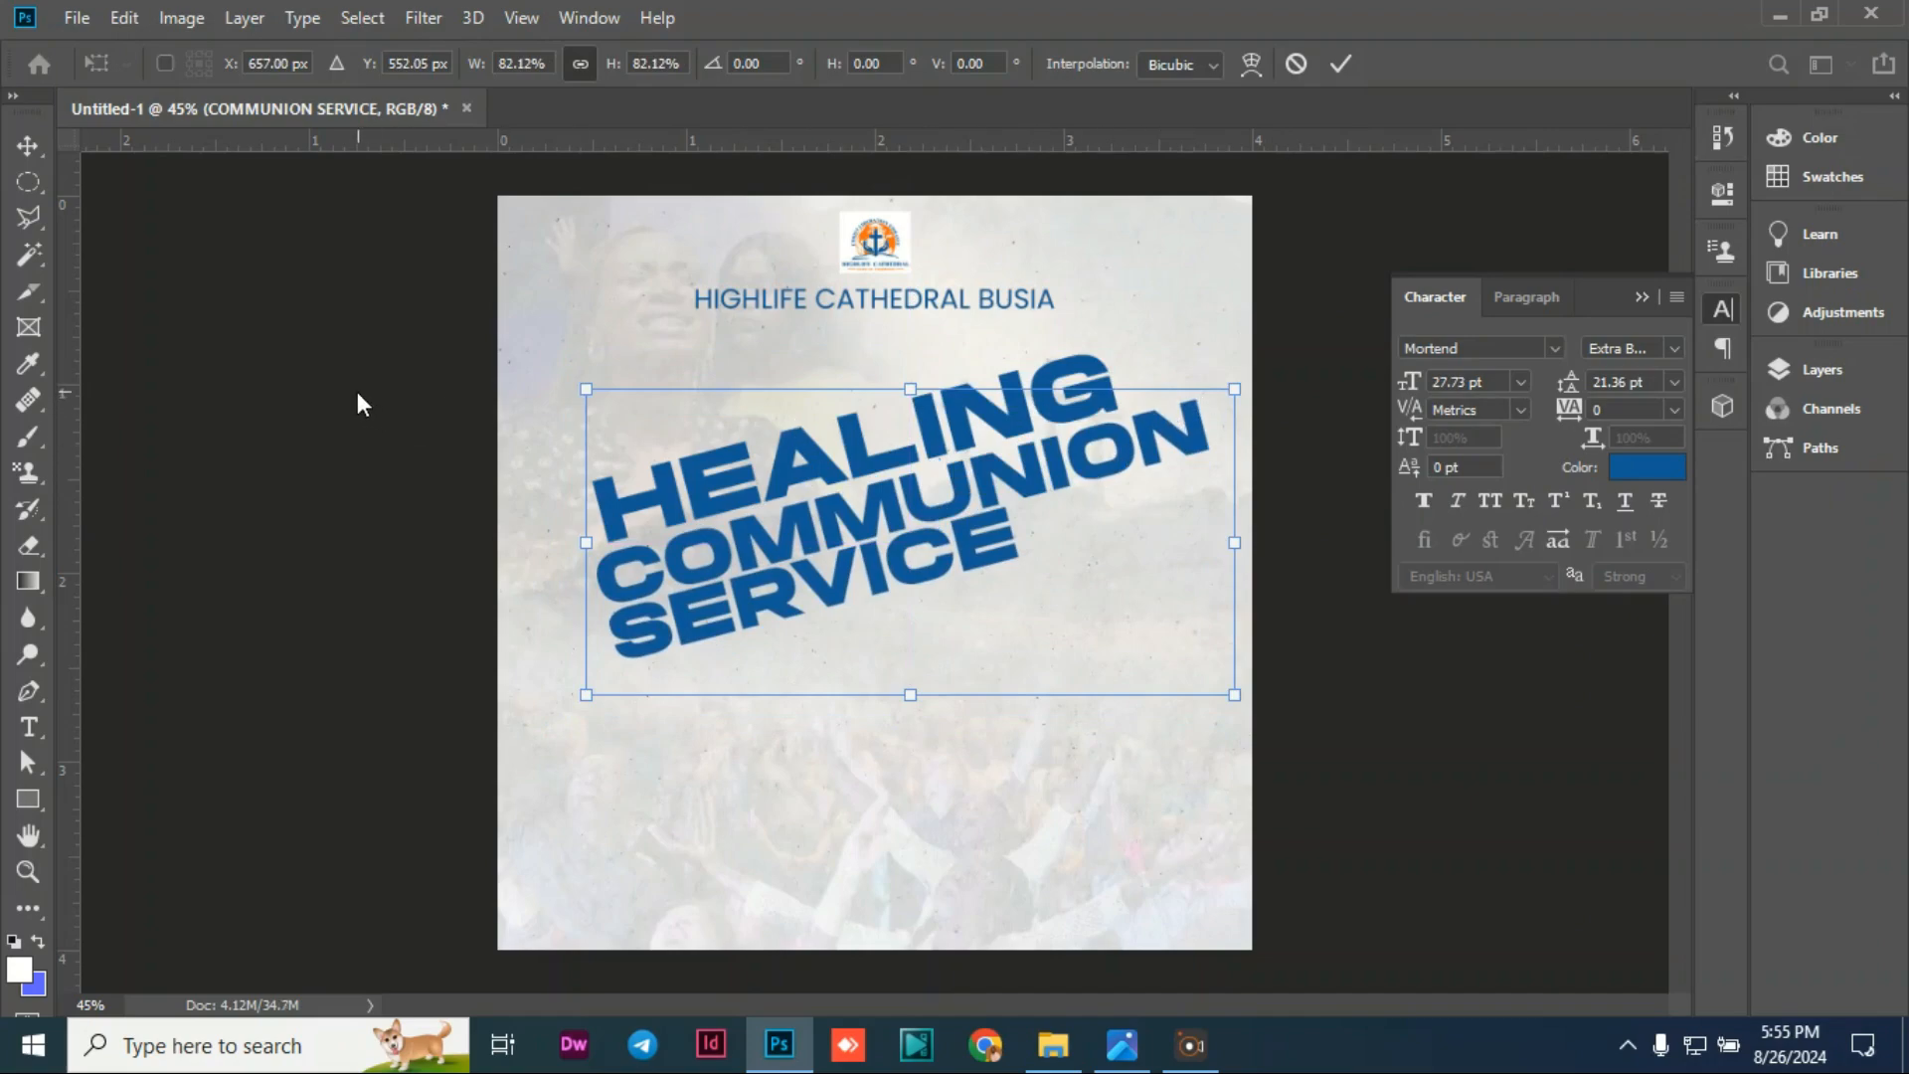
pyautogui.click(292, 374)
pyautogui.click(409, 427)
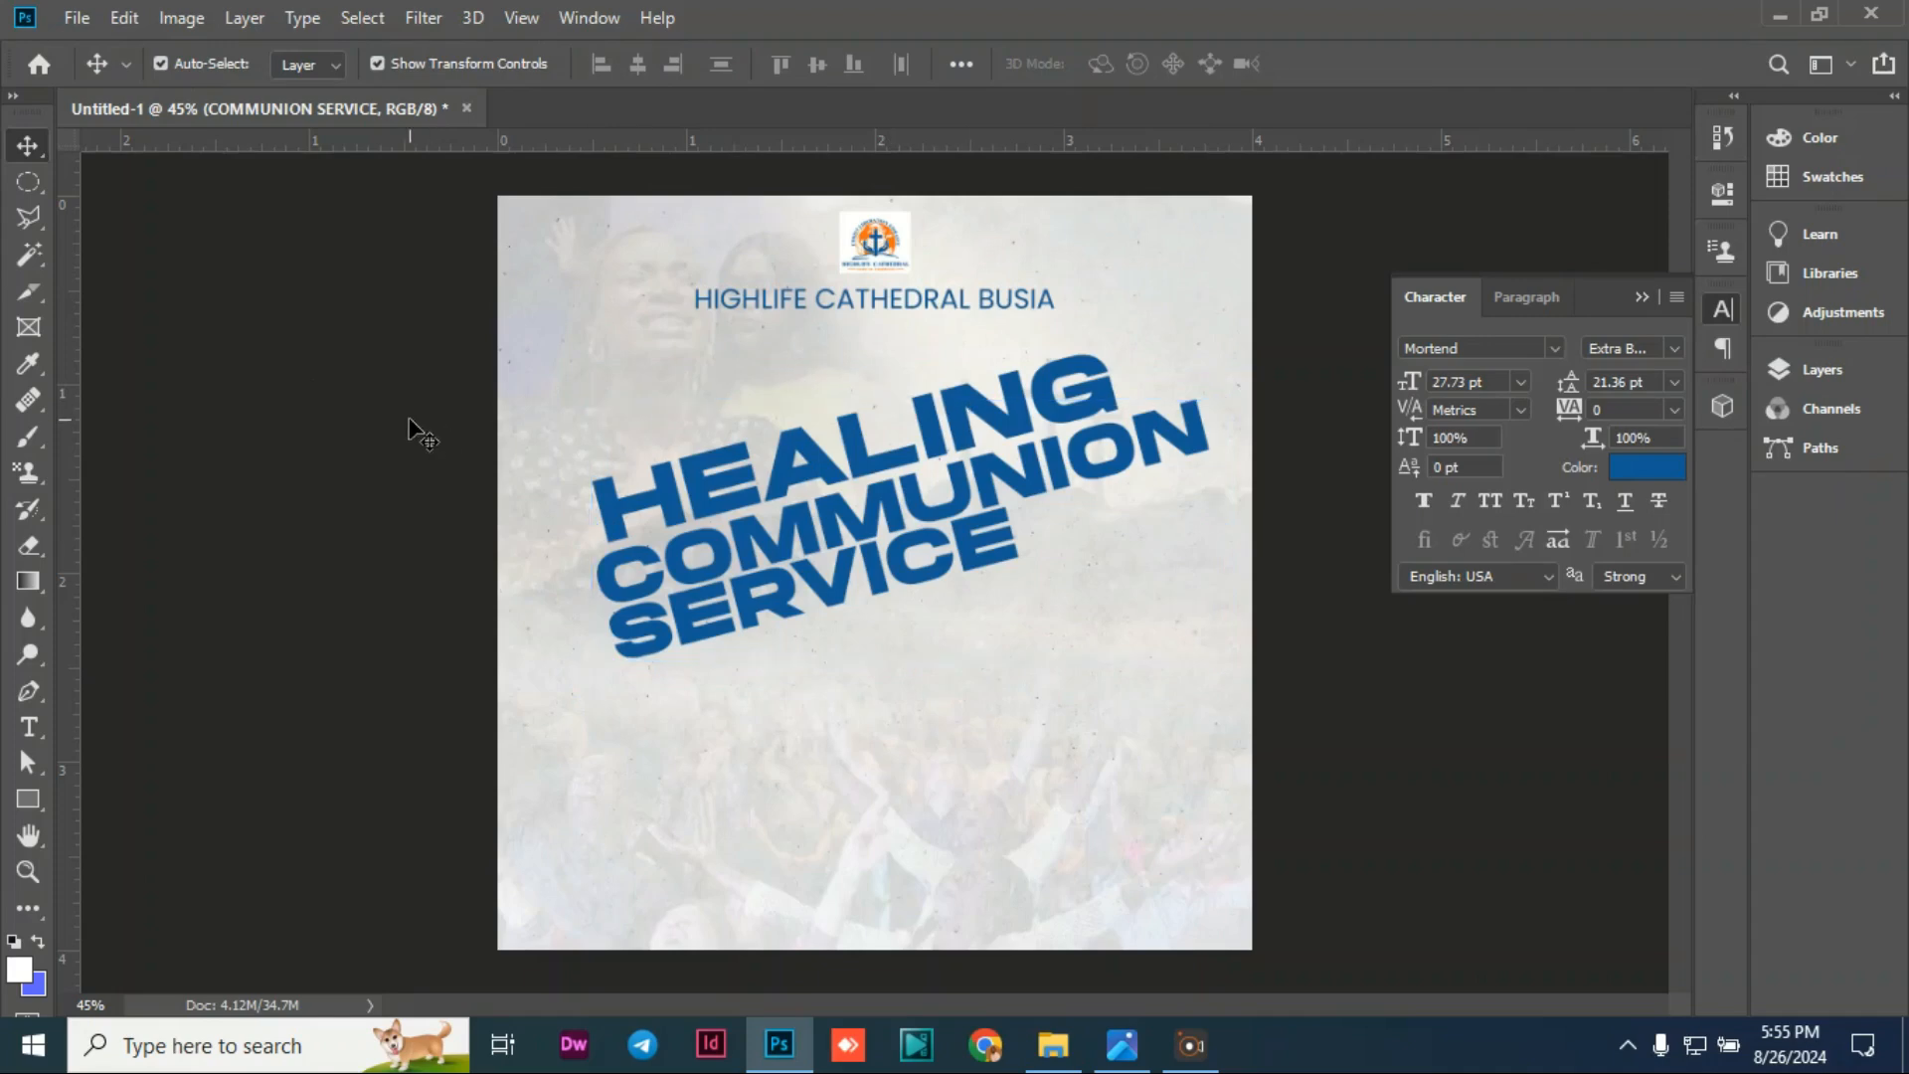
# Step: Check the resized COMMUNION SERVICE text at 27.73 pt and move it below HEALING
pyautogui.press('t')
pyautogui.click(955, 442)
pyautogui.hotkey('ctrl', 'a')
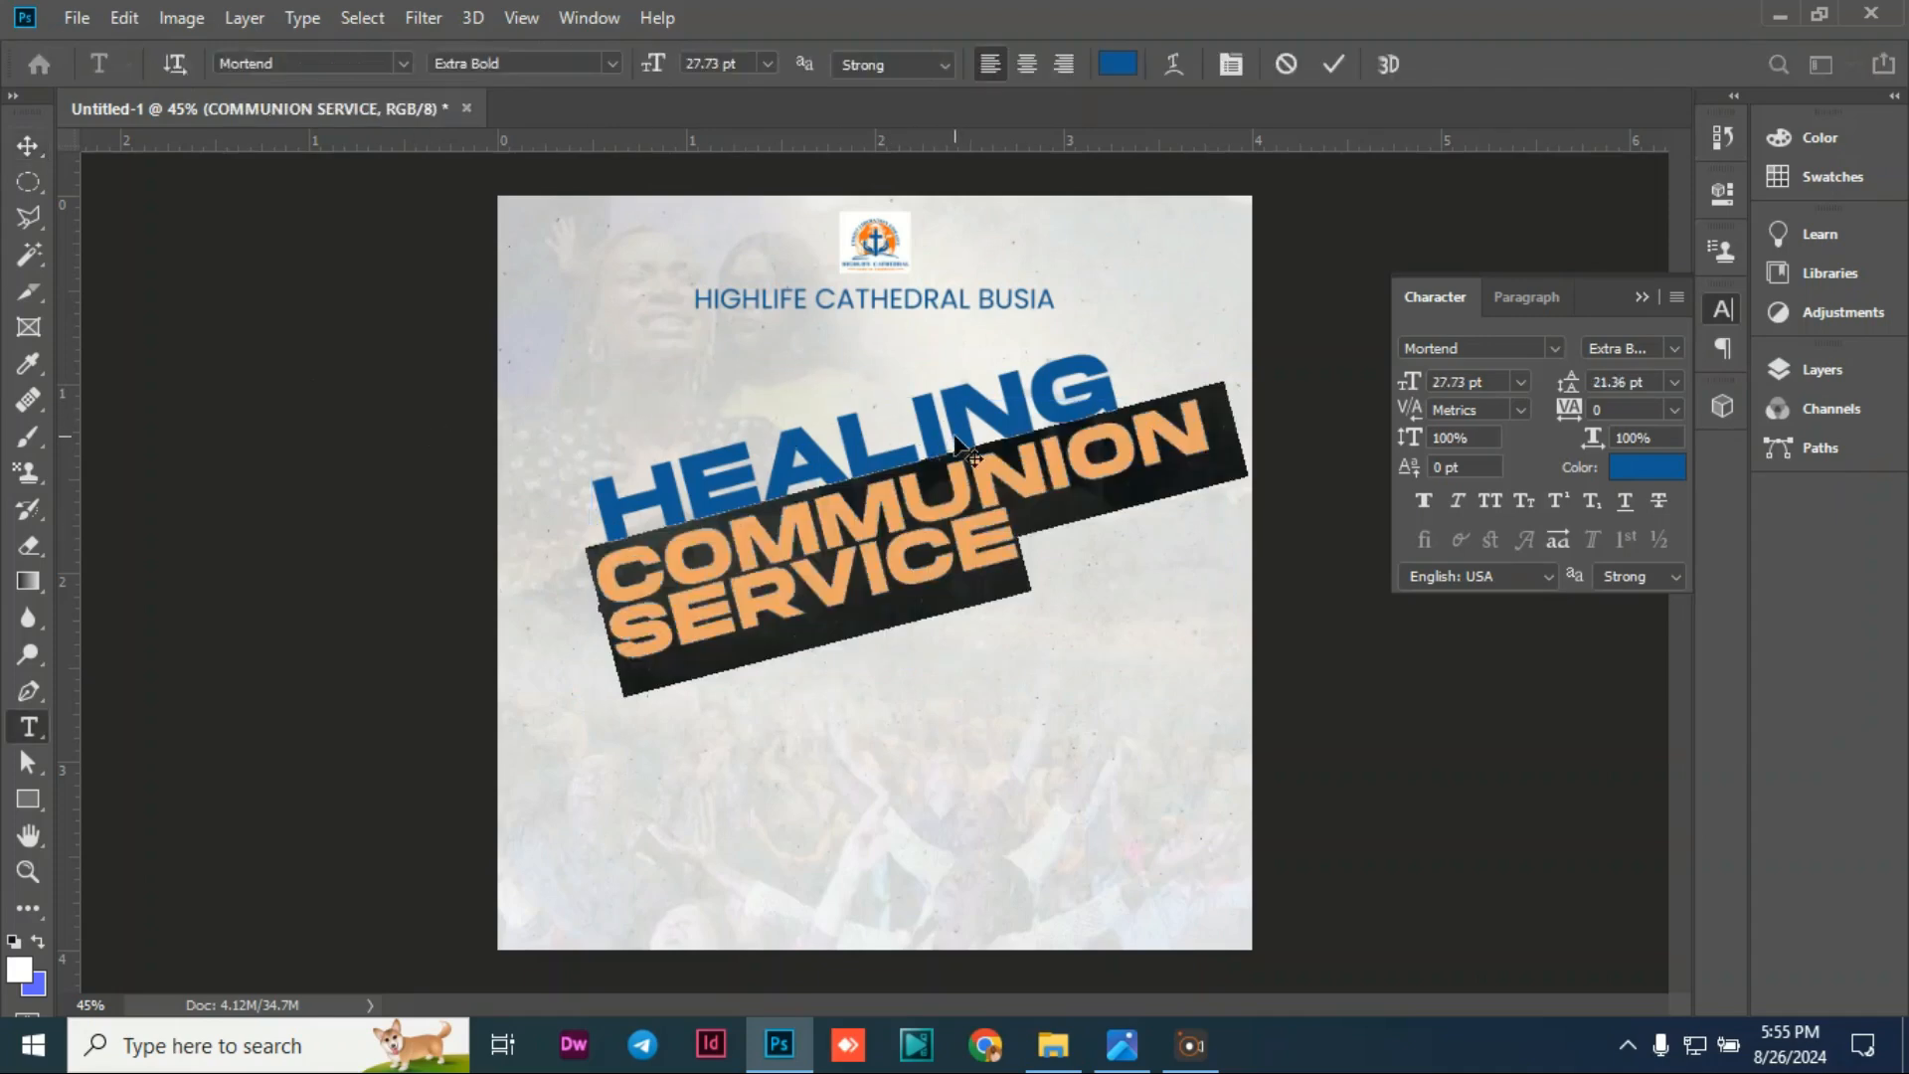
pyautogui.click(290, 358)
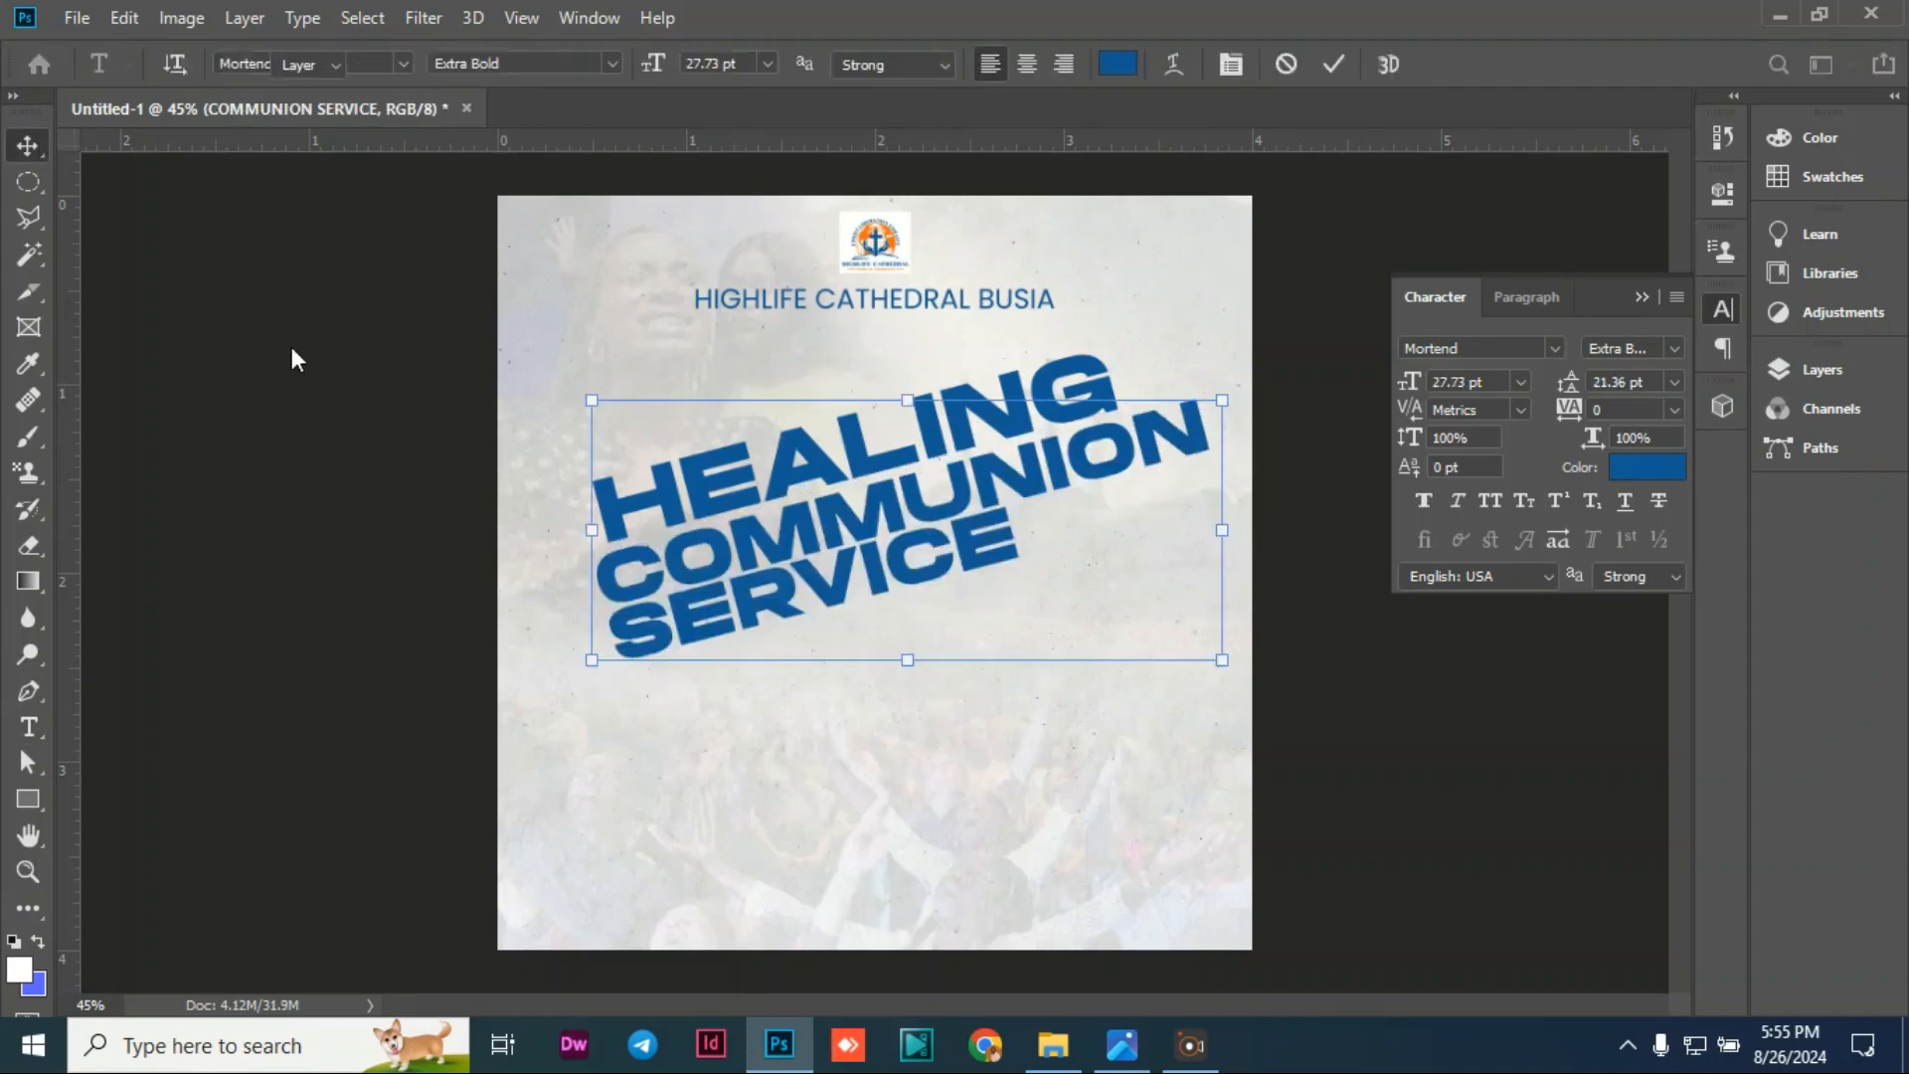
pyautogui.press('v')
pyautogui.moveTo(794, 572); pyautogui.dragTo(797, 574)
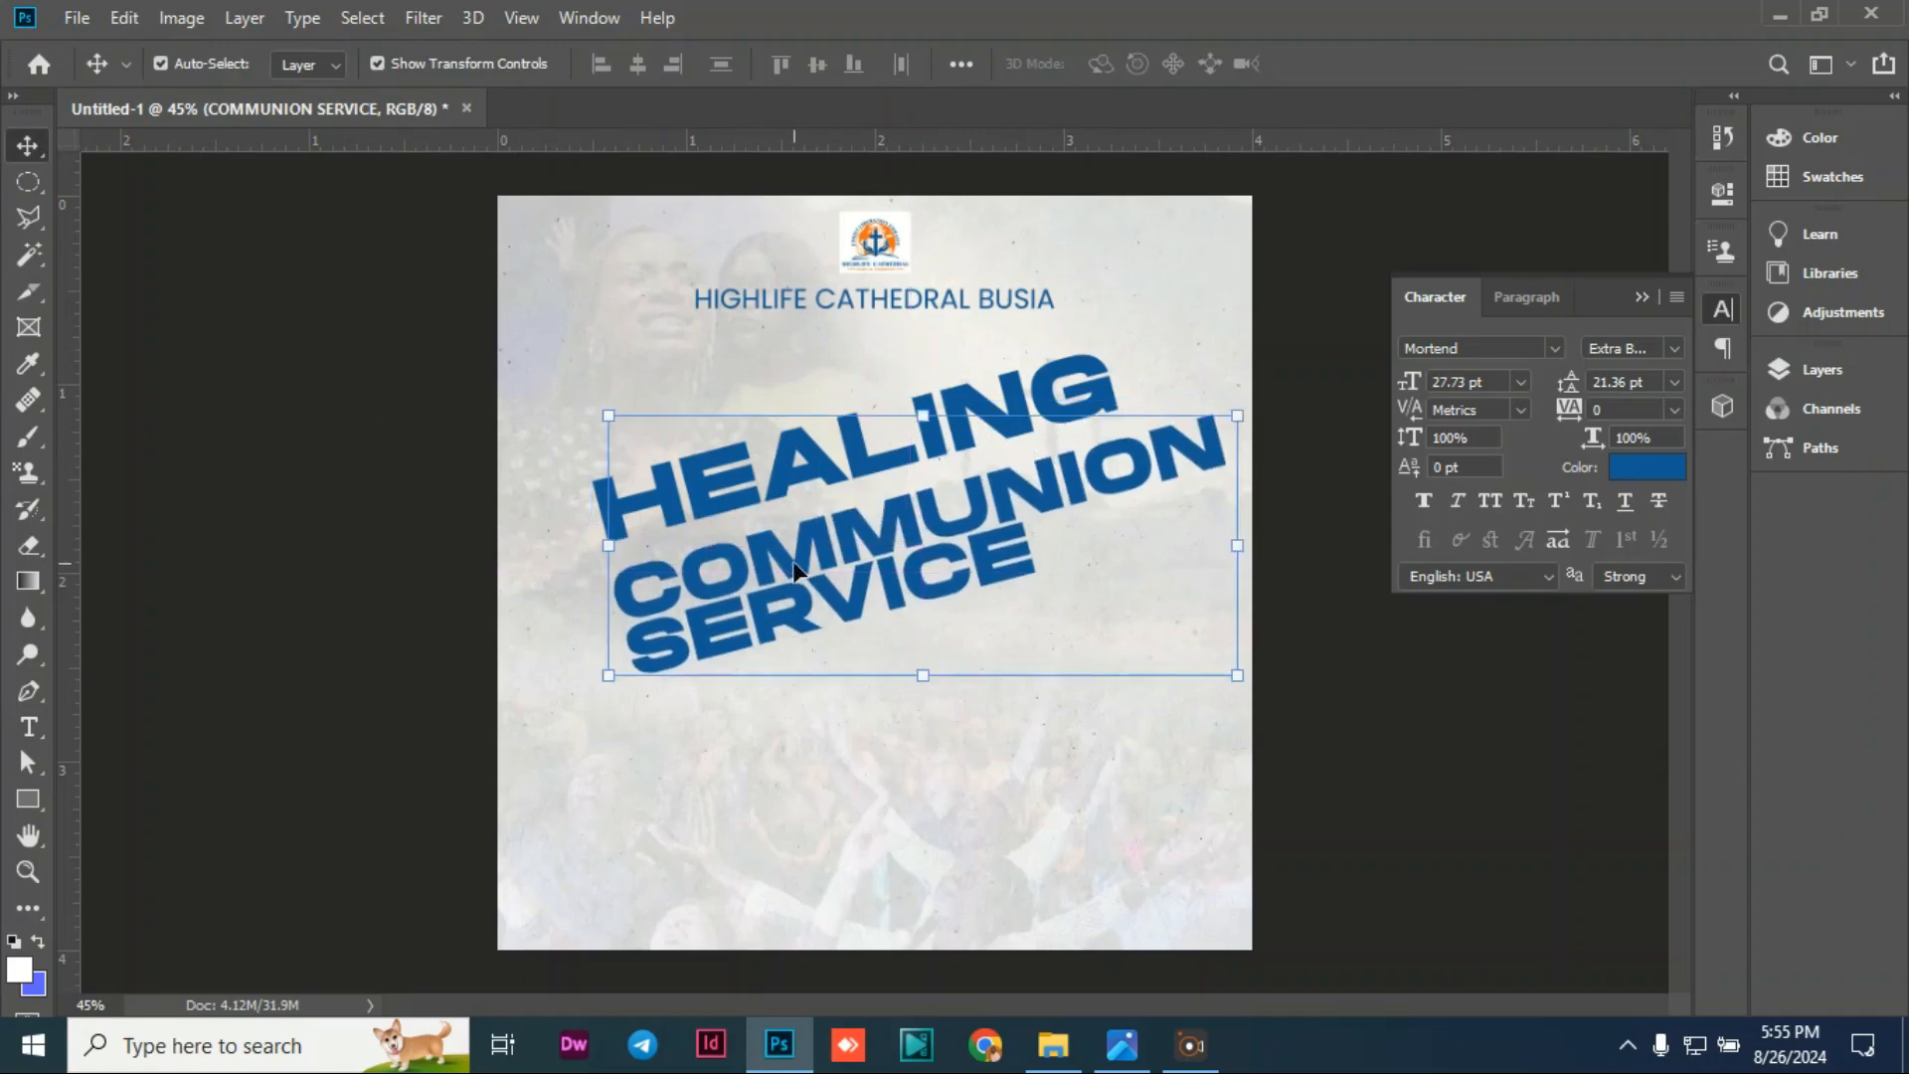
pyautogui.click(320, 415)
# Step: Drag COMMUNION SERVICE further down the flyer, then begin editing HEALING
pyautogui.press('t')
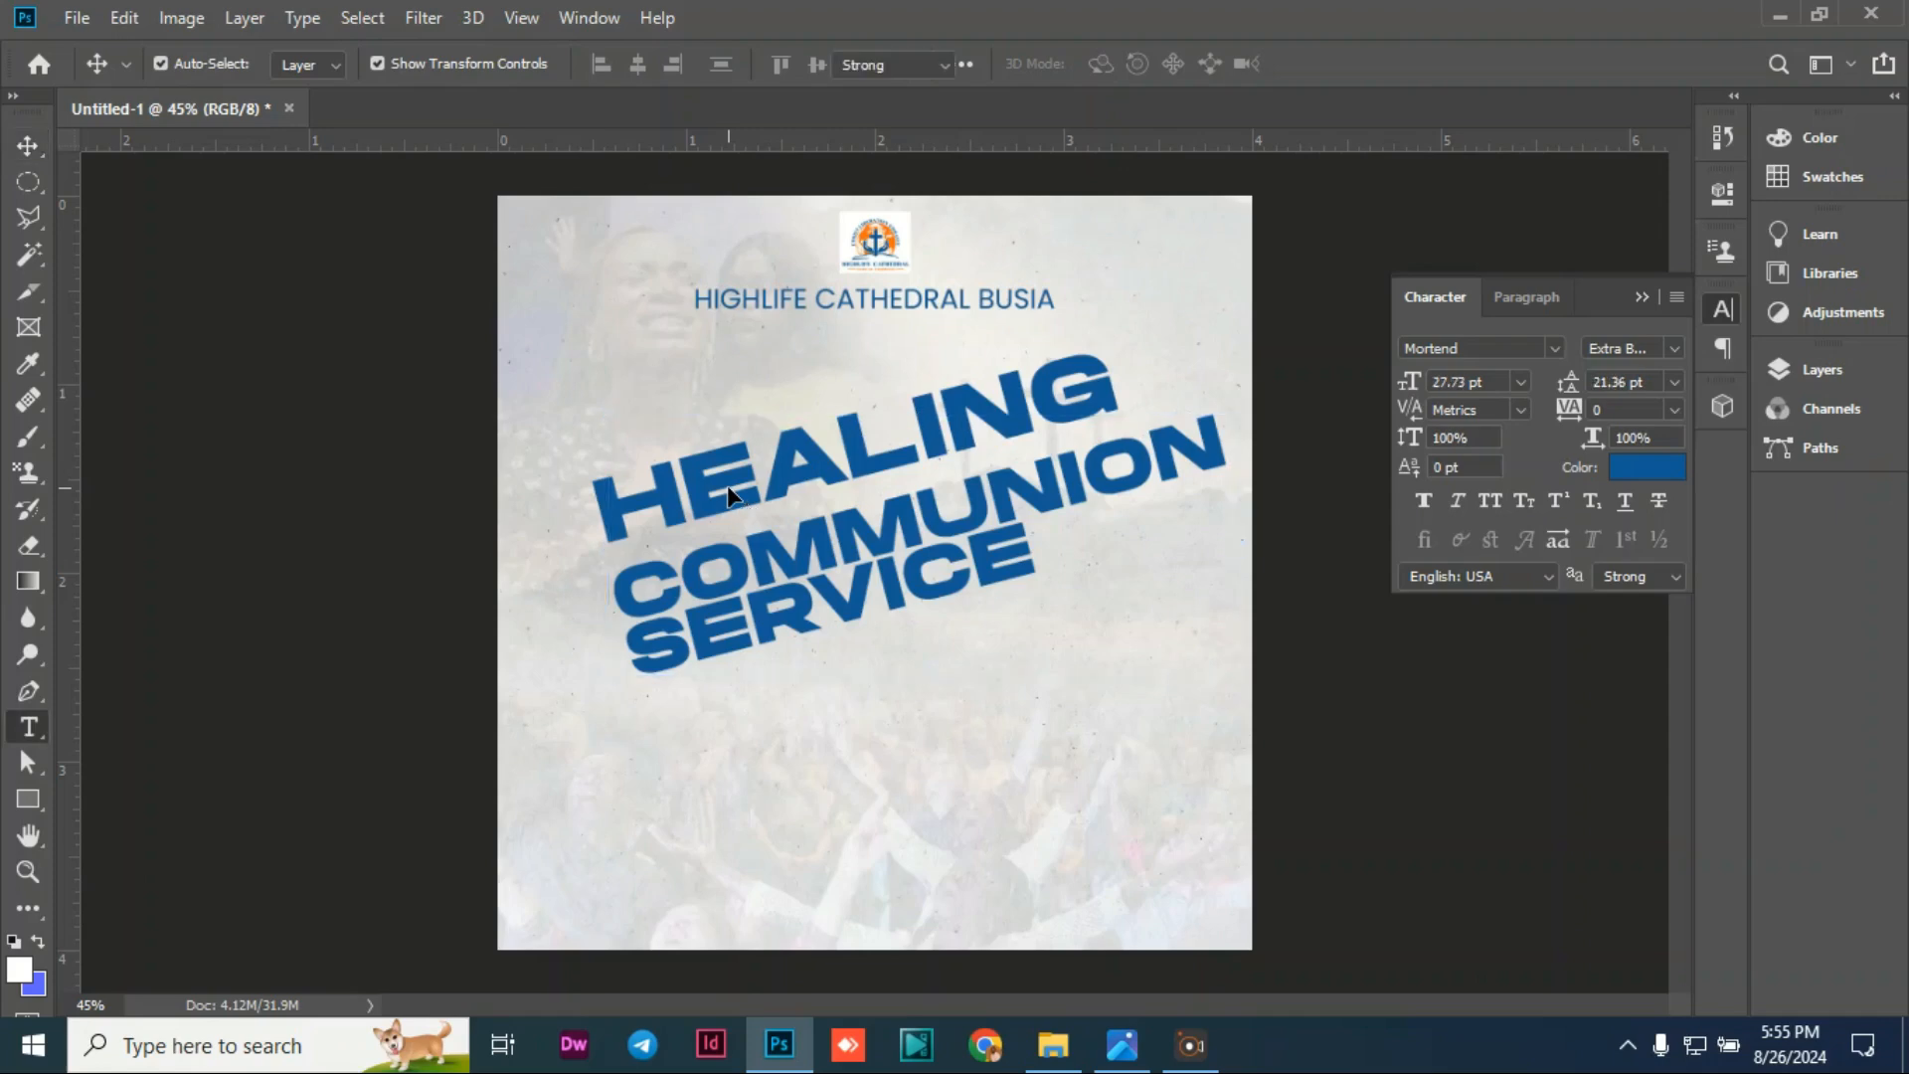
pyautogui.click(801, 534)
pyautogui.hotkey('ctrl', 'a')
pyautogui.click(34, 141)
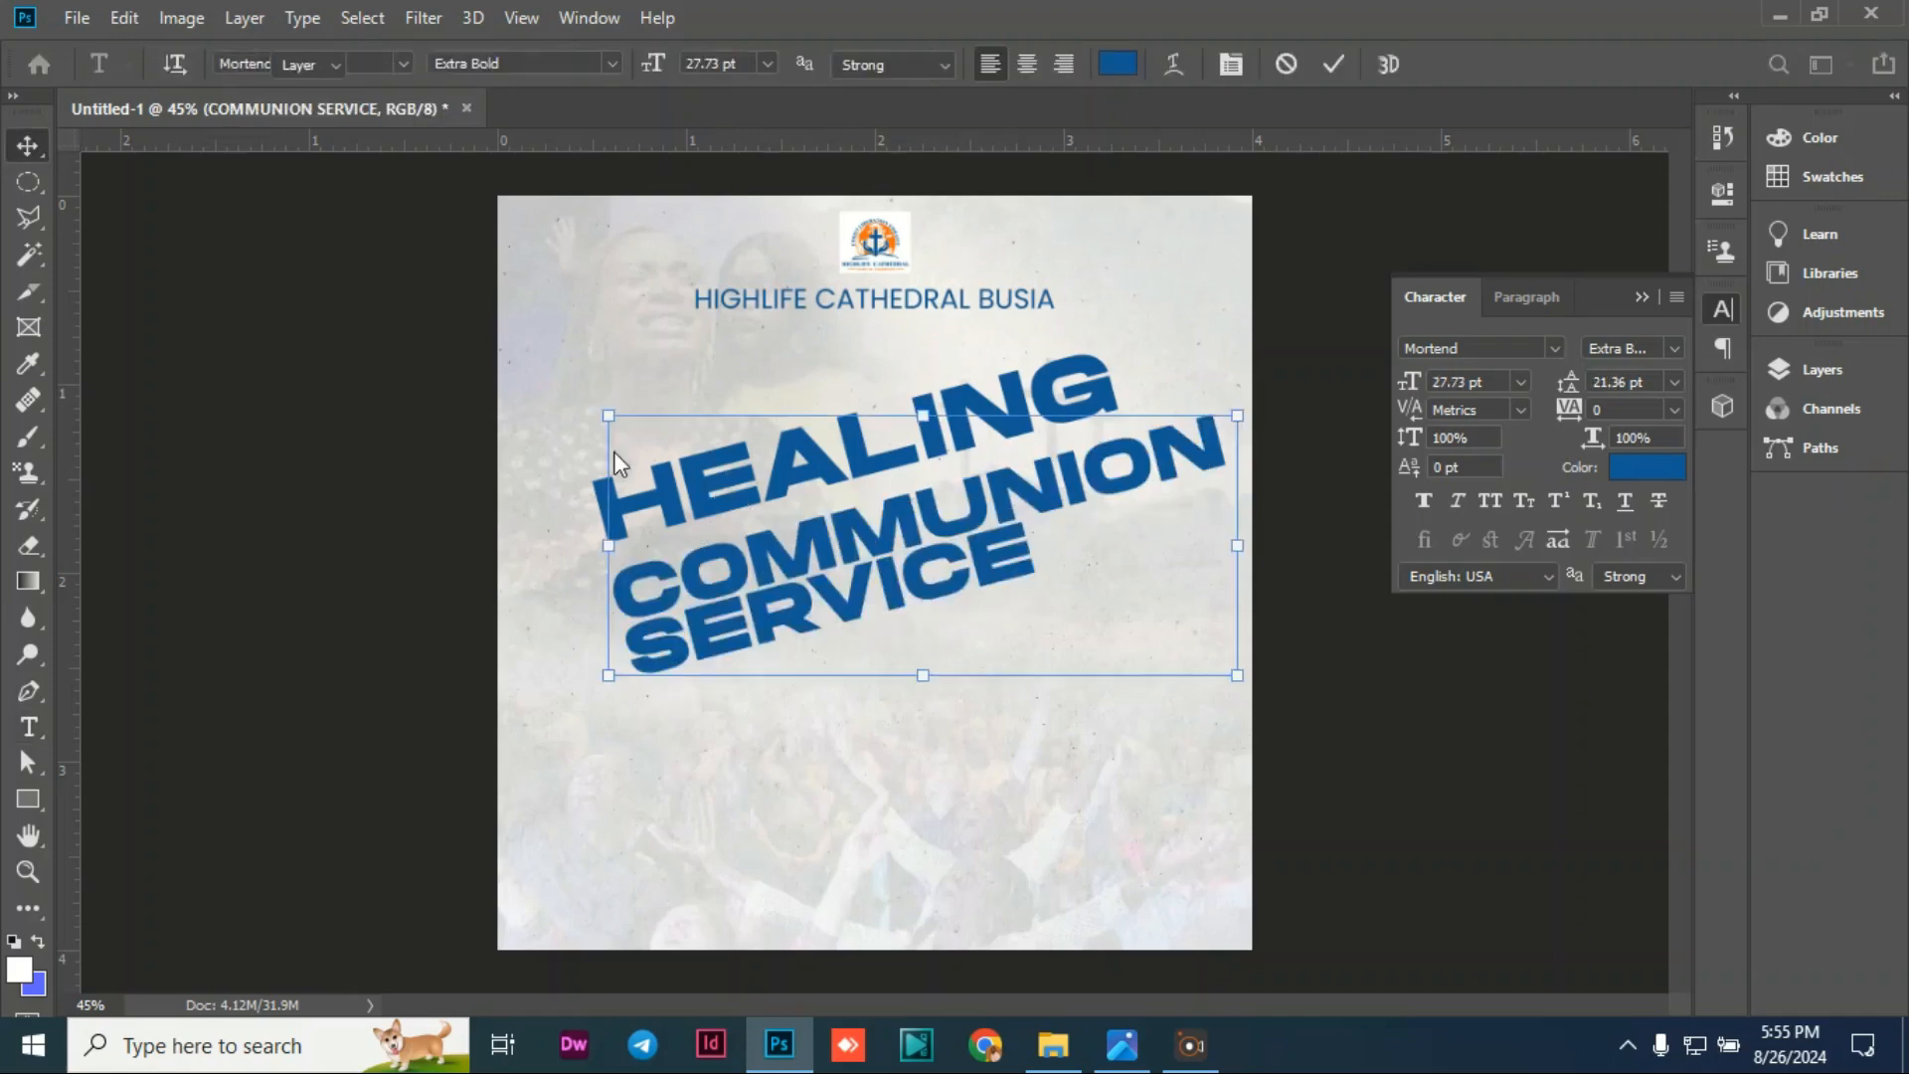
pyautogui.moveTo(875, 562); pyautogui.dragTo(885, 629)
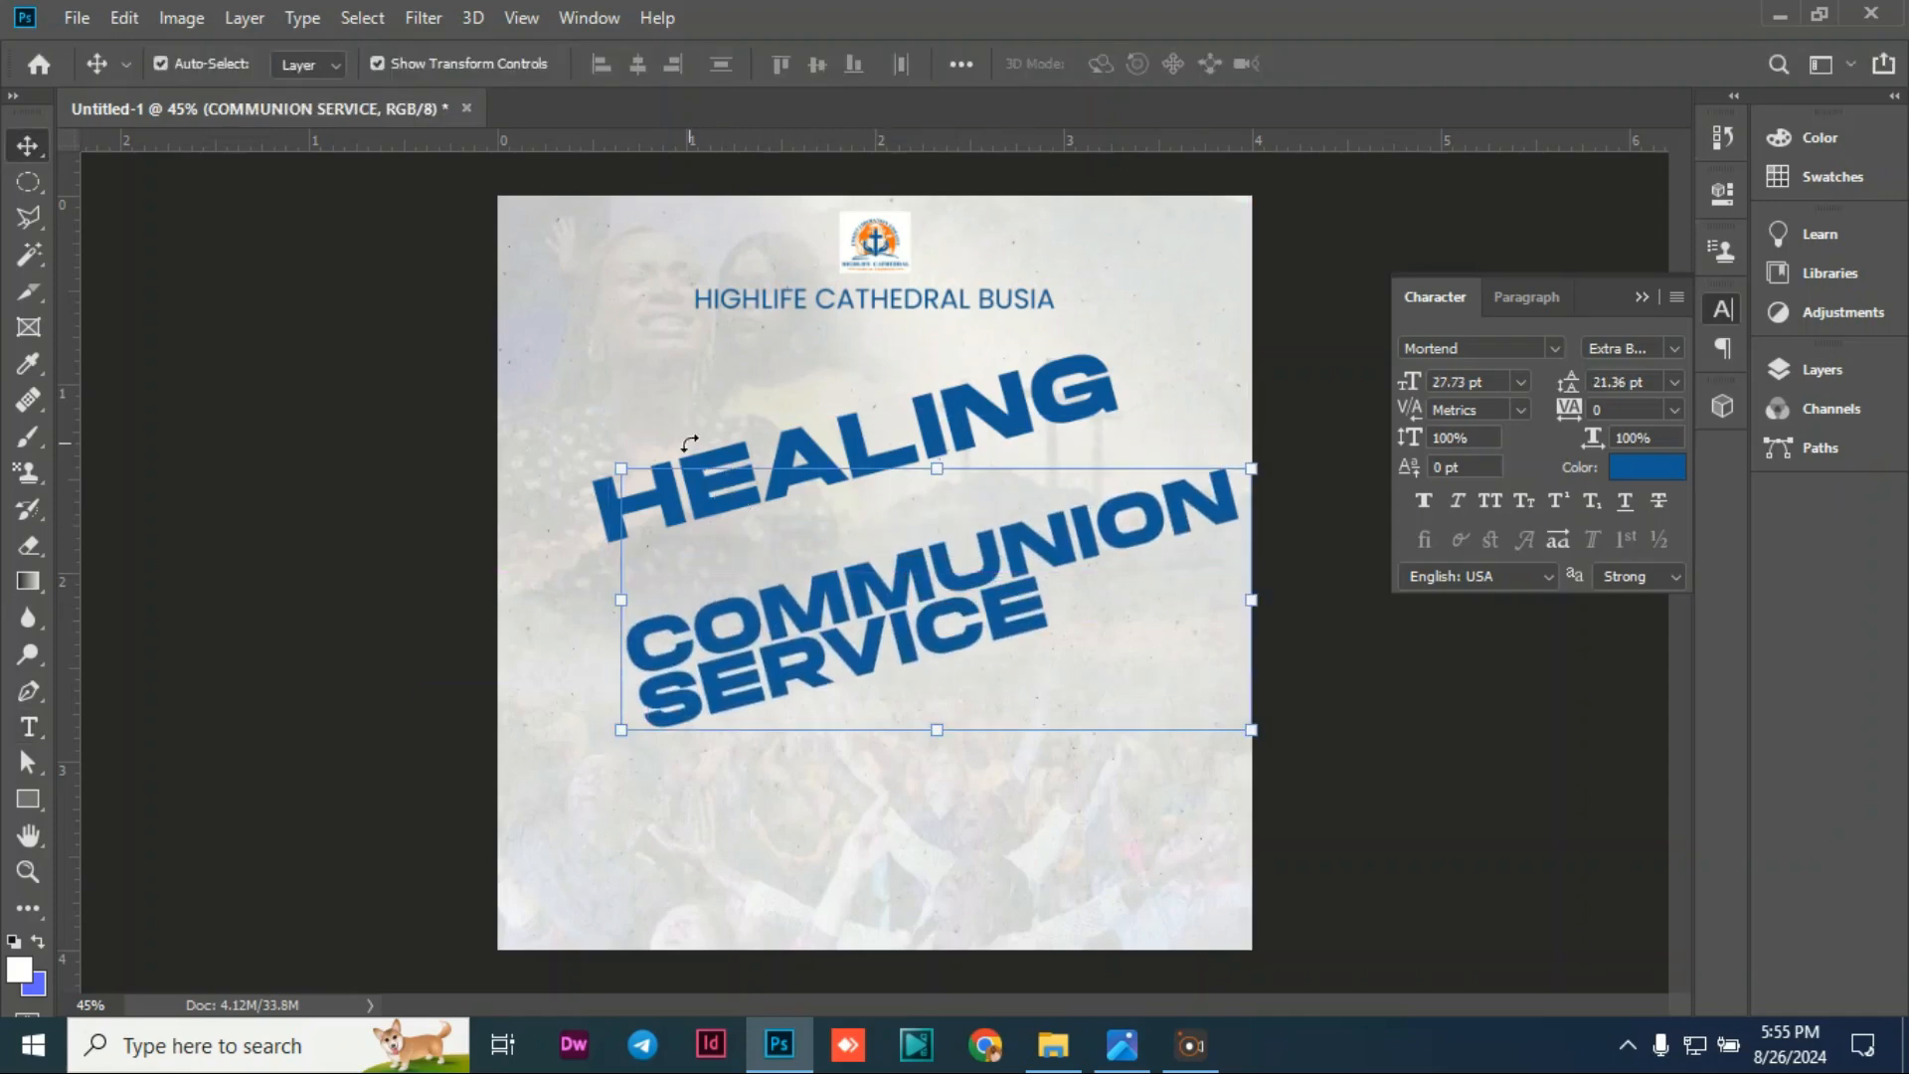
pyautogui.click(444, 371)
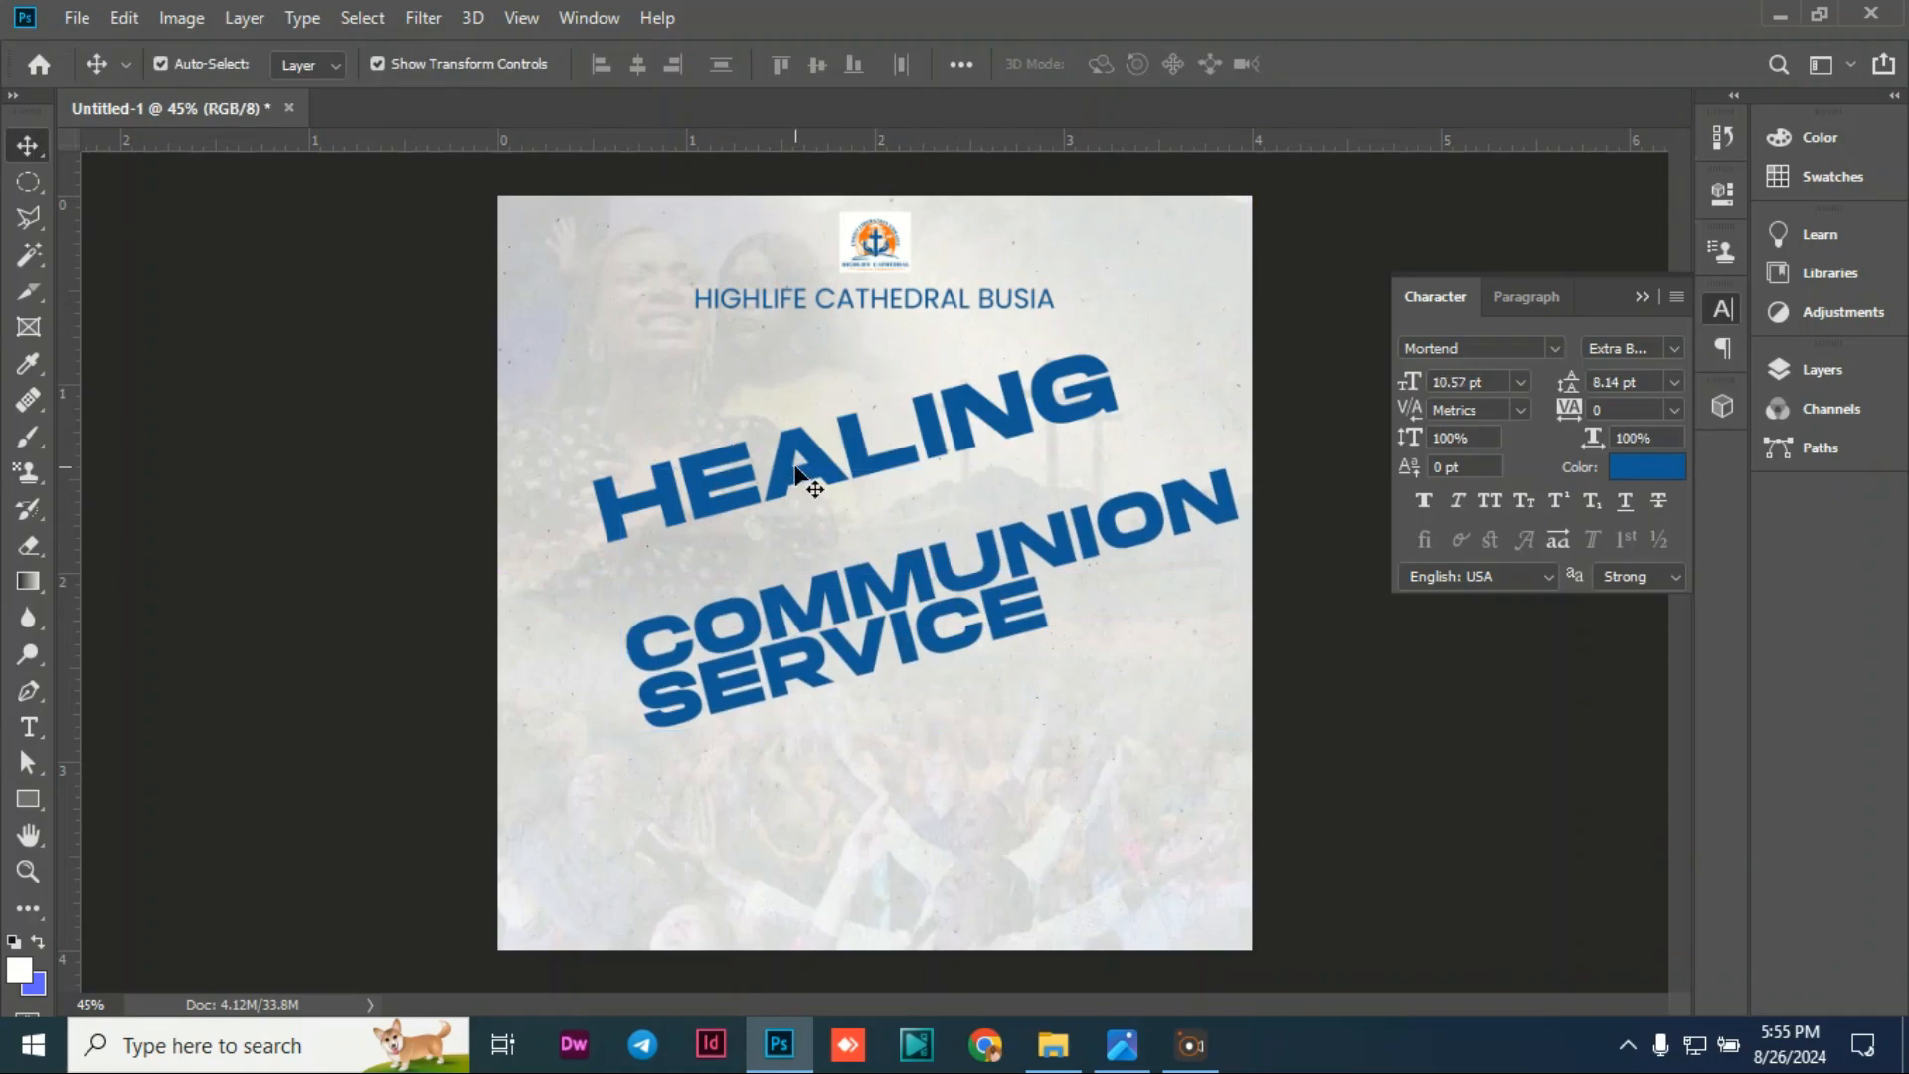
pyautogui.doubleClick(813, 460)
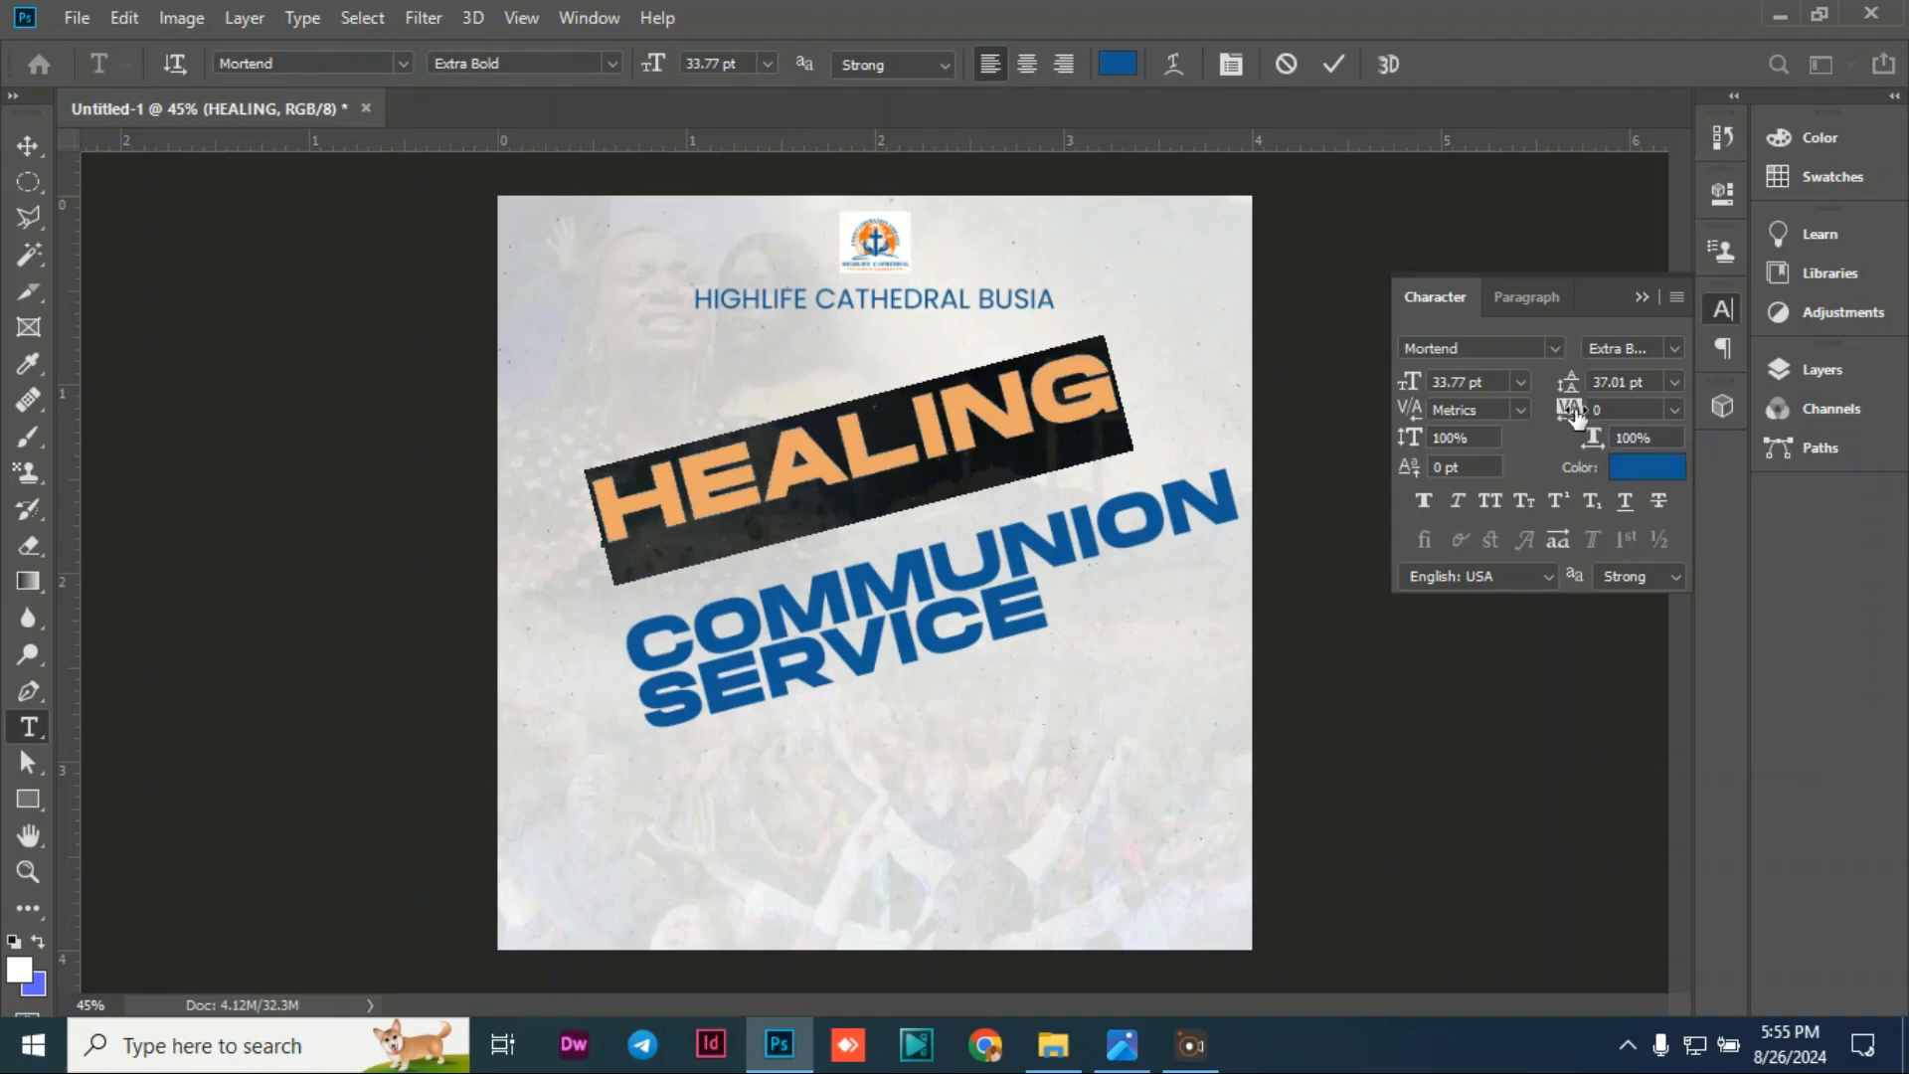
# Step: Scrub HEALING's tracking to -20, then drag COMMUNION SERVICE up snugly beneath it
pyautogui.moveTo(1575, 415); pyautogui.dragTo(1569, 416)
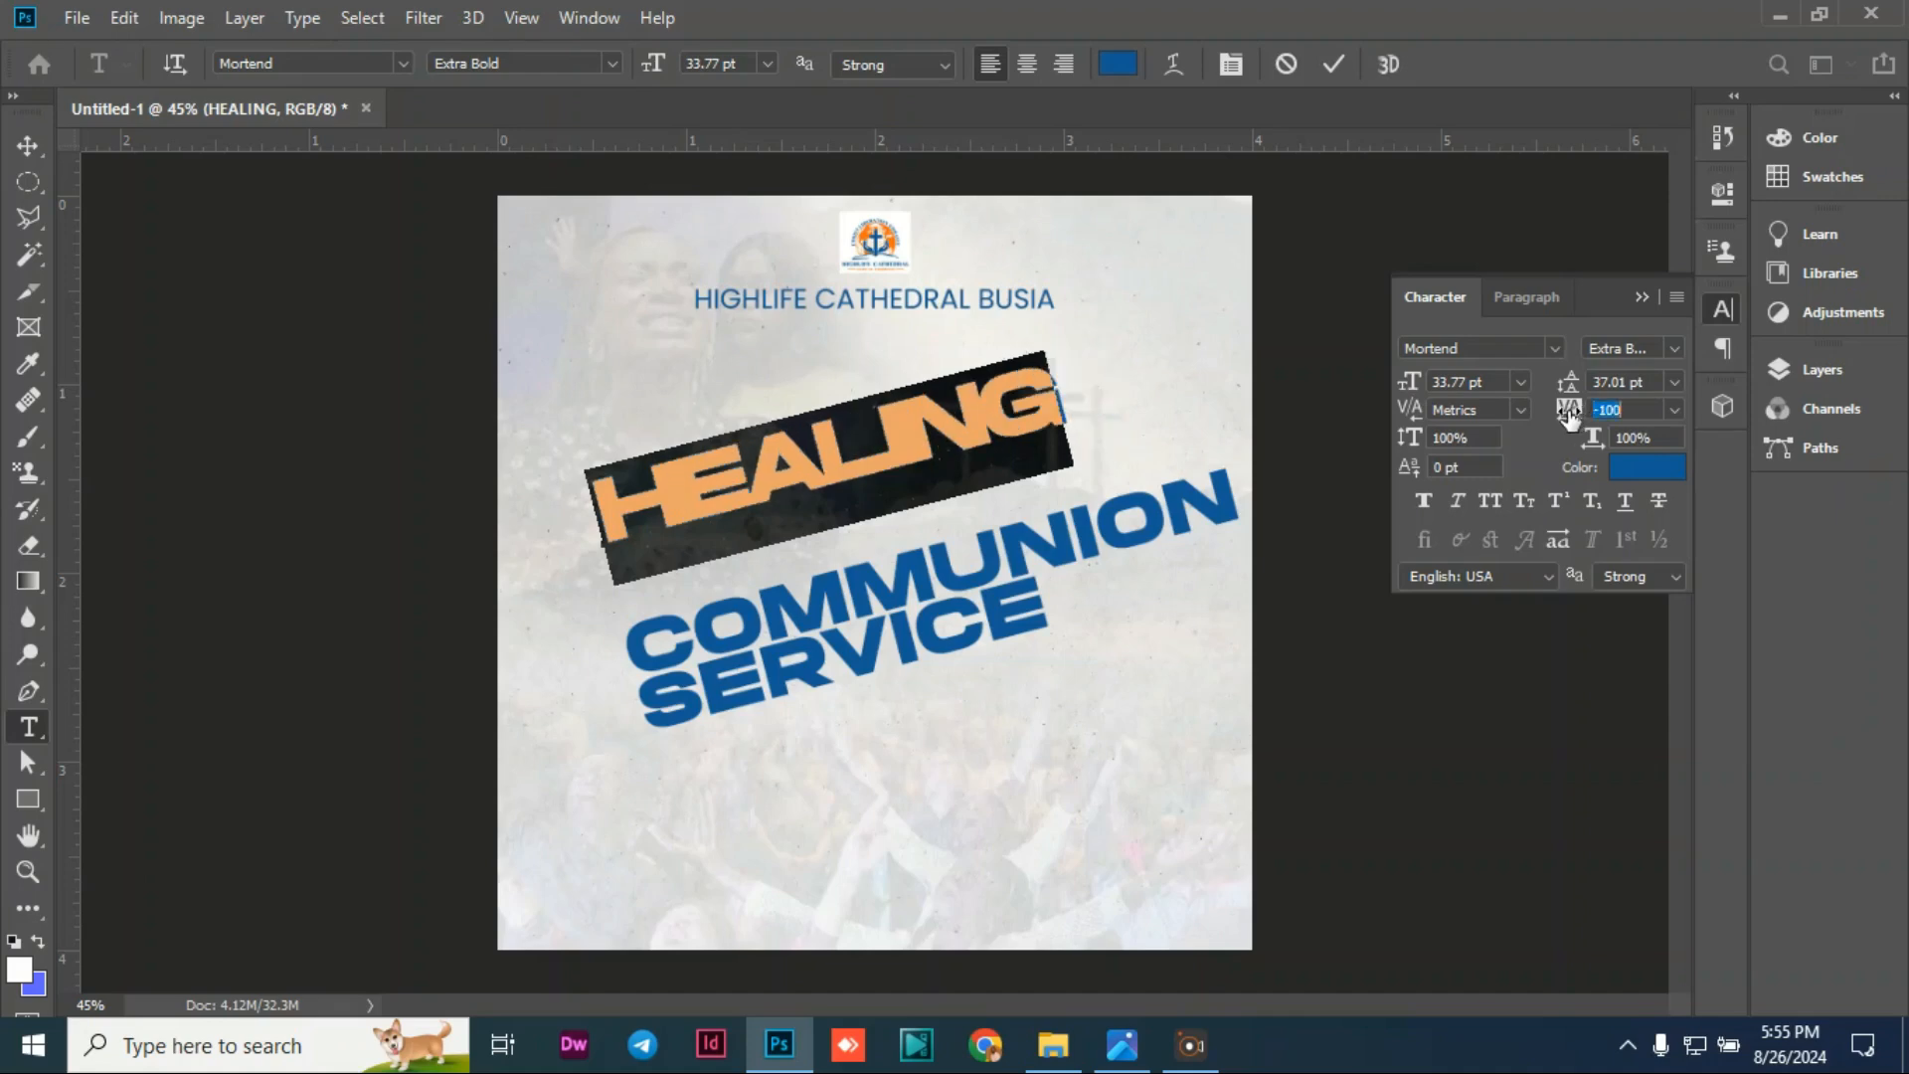
pyautogui.moveTo(1570, 415); pyautogui.dragTo(1575, 417)
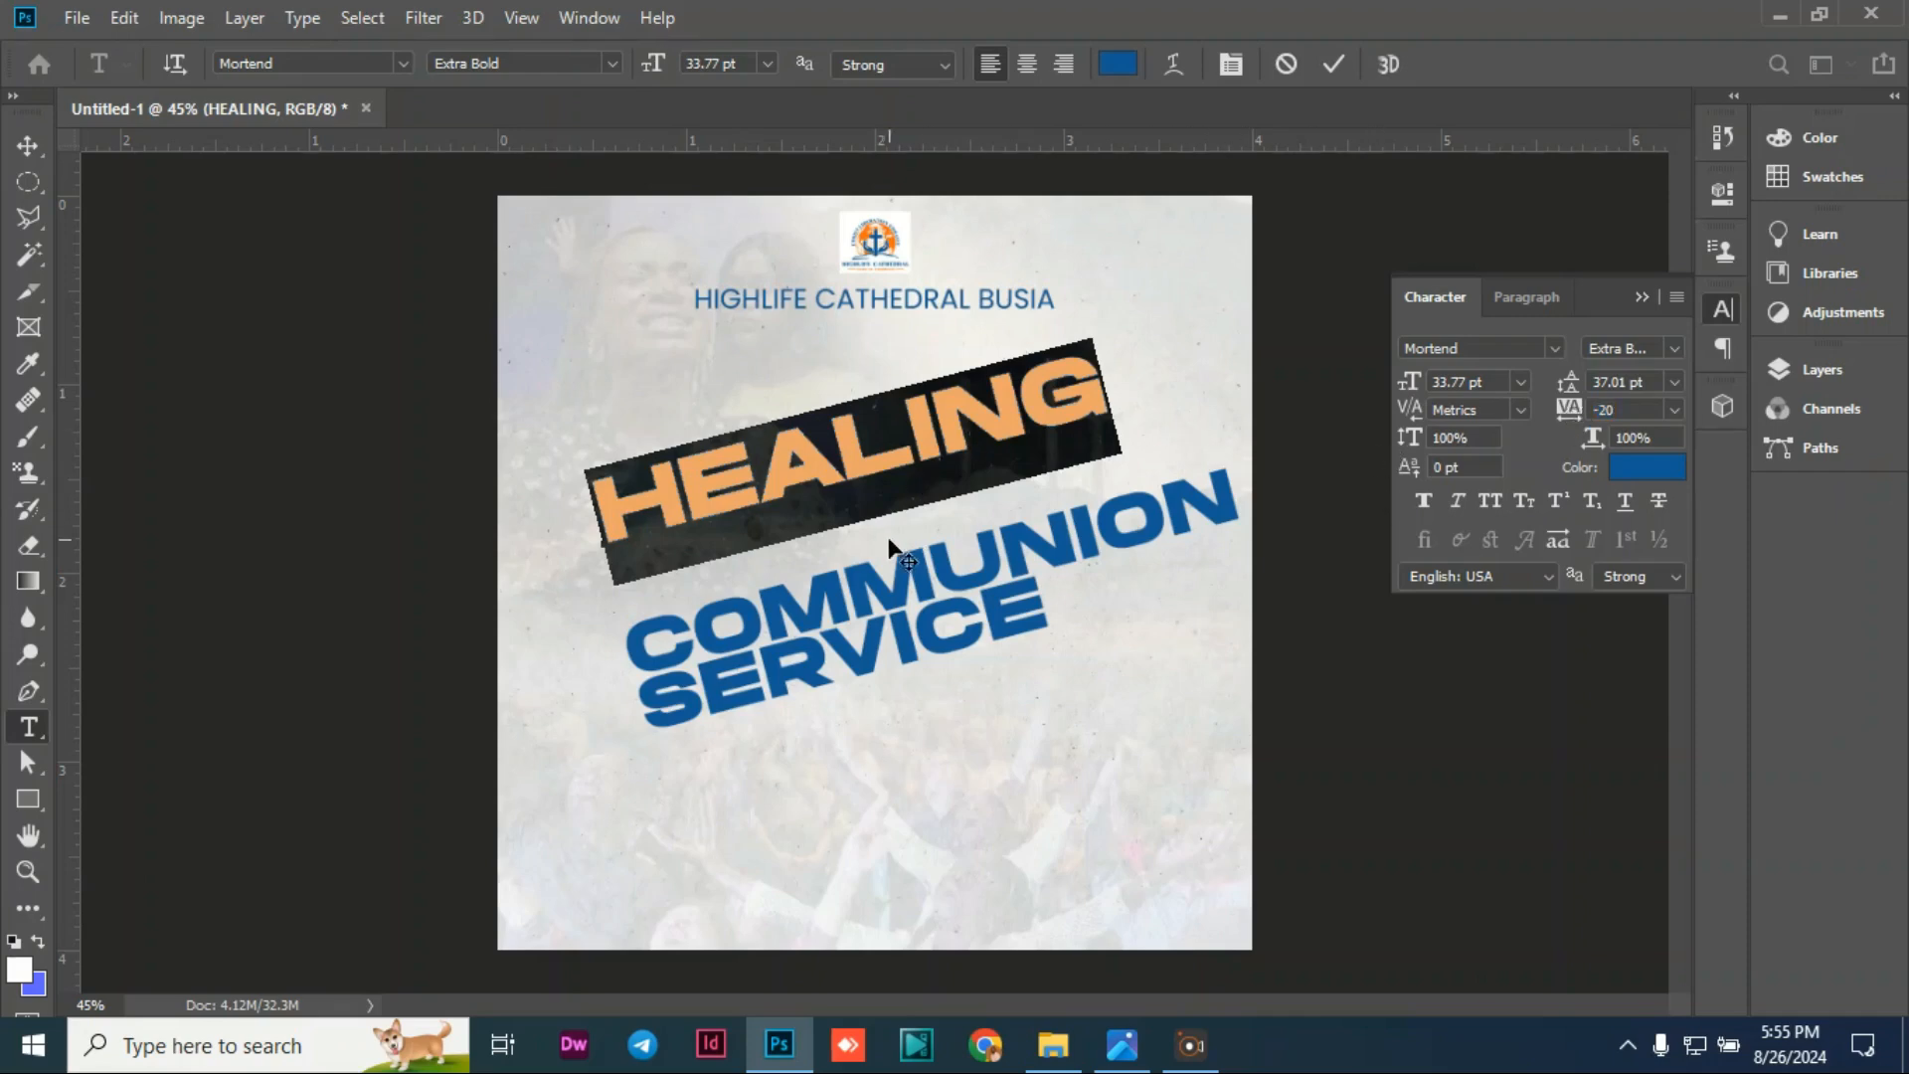
pyautogui.click(28, 145)
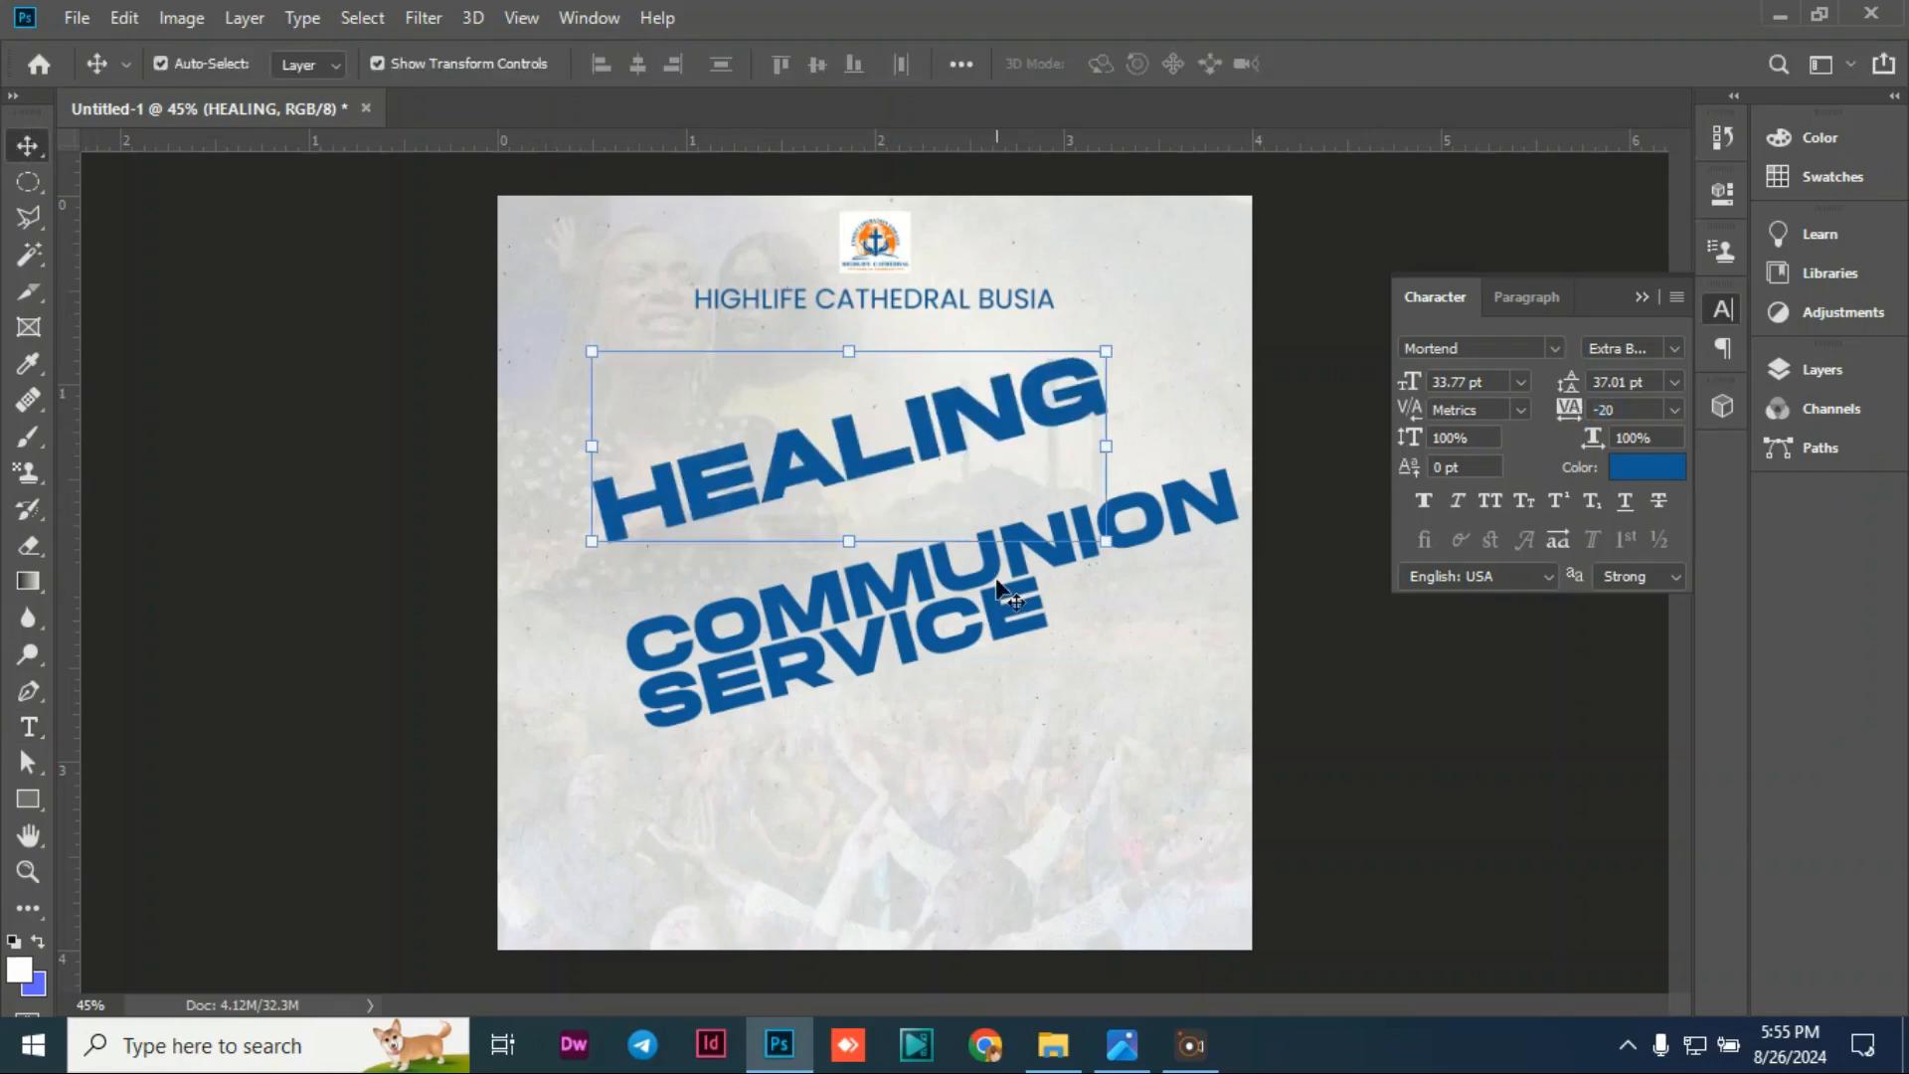
pyautogui.click(361, 394)
pyautogui.moveTo(983, 557); pyautogui.dragTo(971, 499)
# Step: Give COMMUNION SERVICE -20 letter tracking and nudge it slightly upward
pyautogui.doubleClick(970, 499)
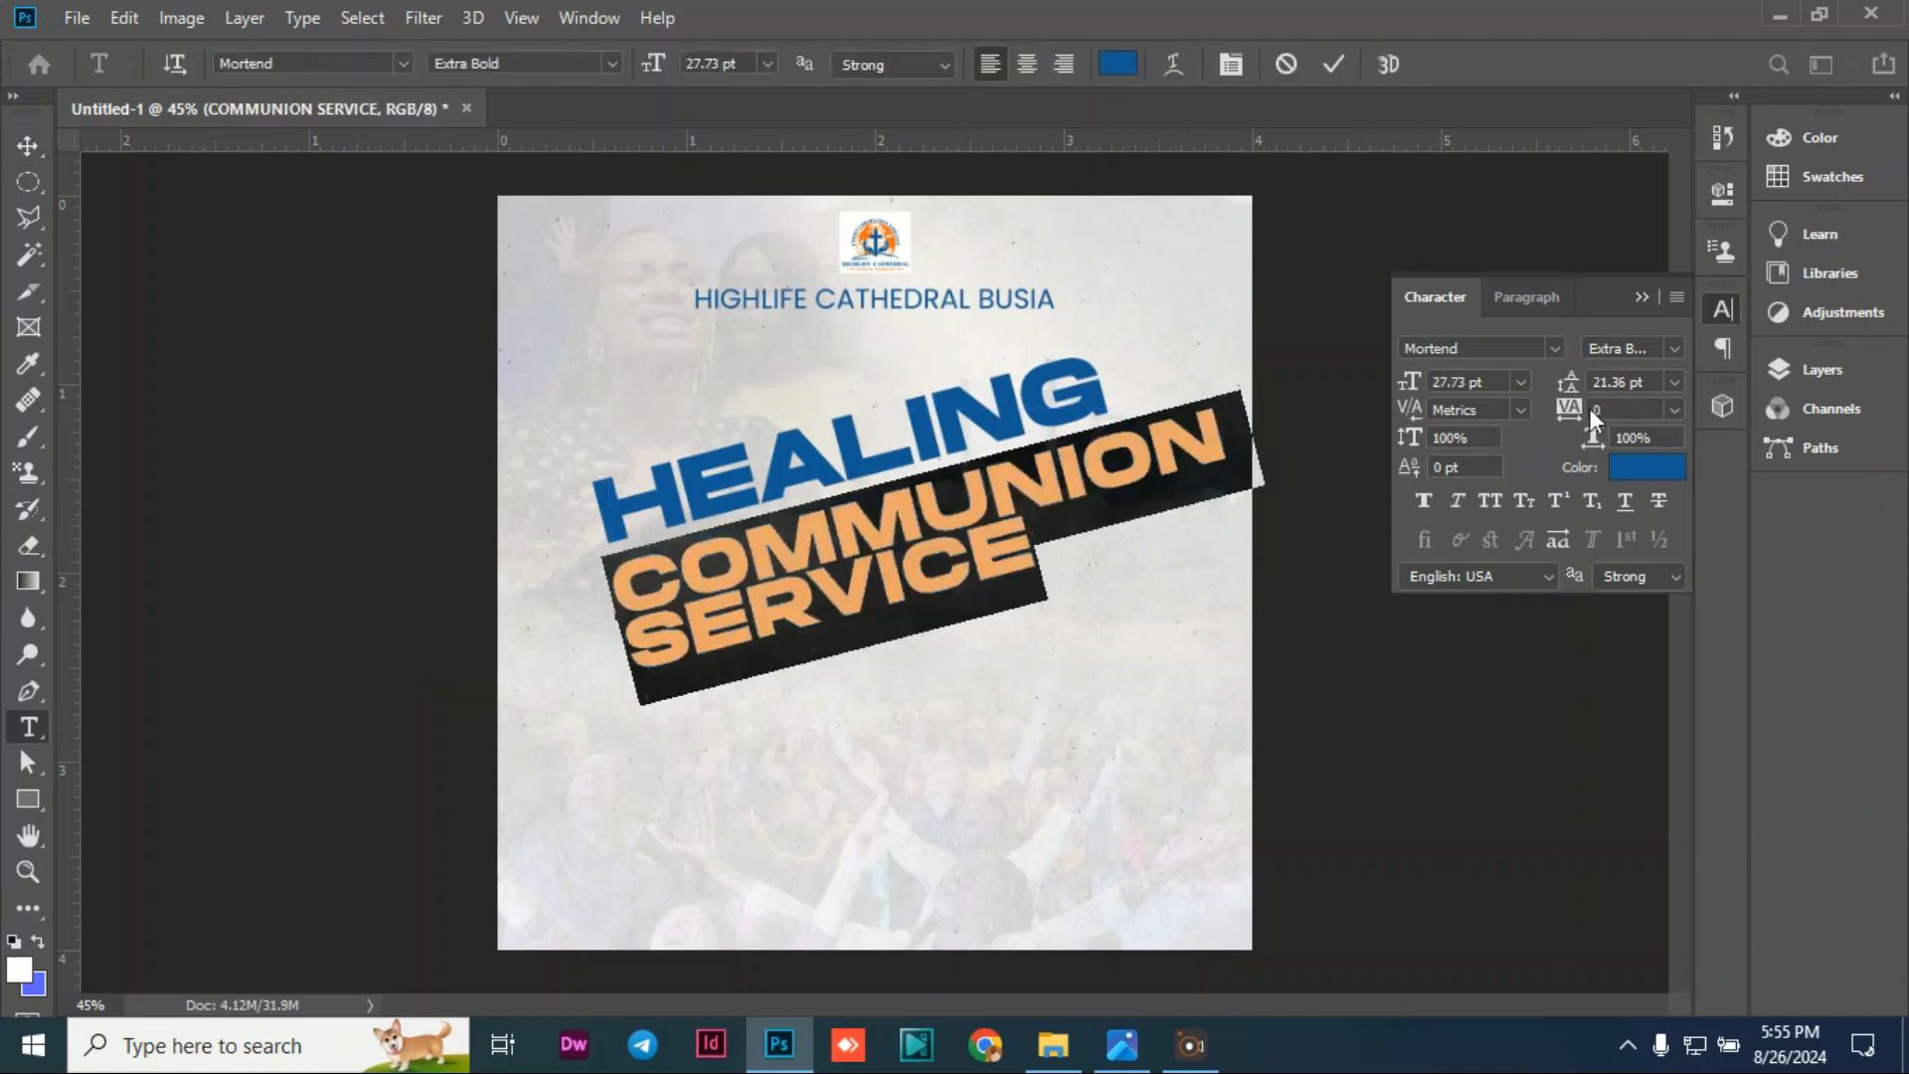
pyautogui.write('-20')
pyautogui.press('Return')
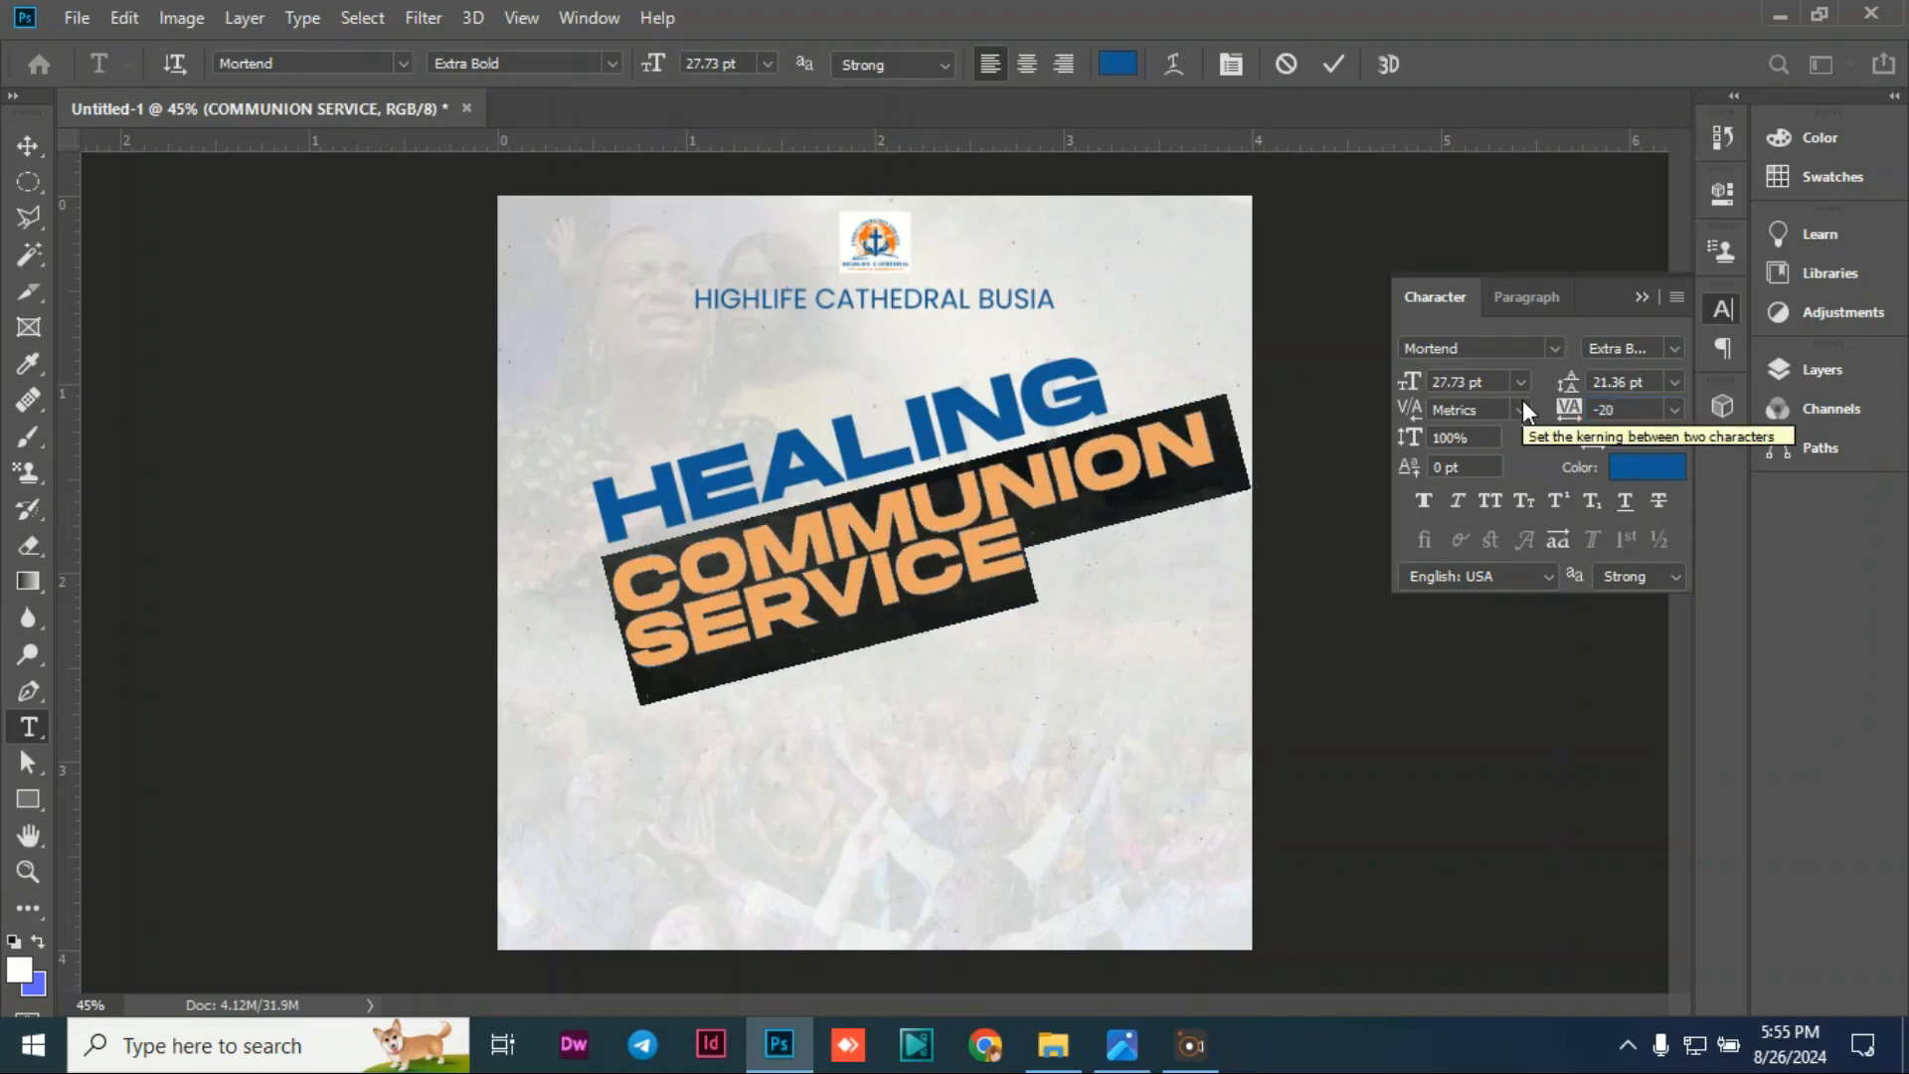
pyautogui.click(28, 145)
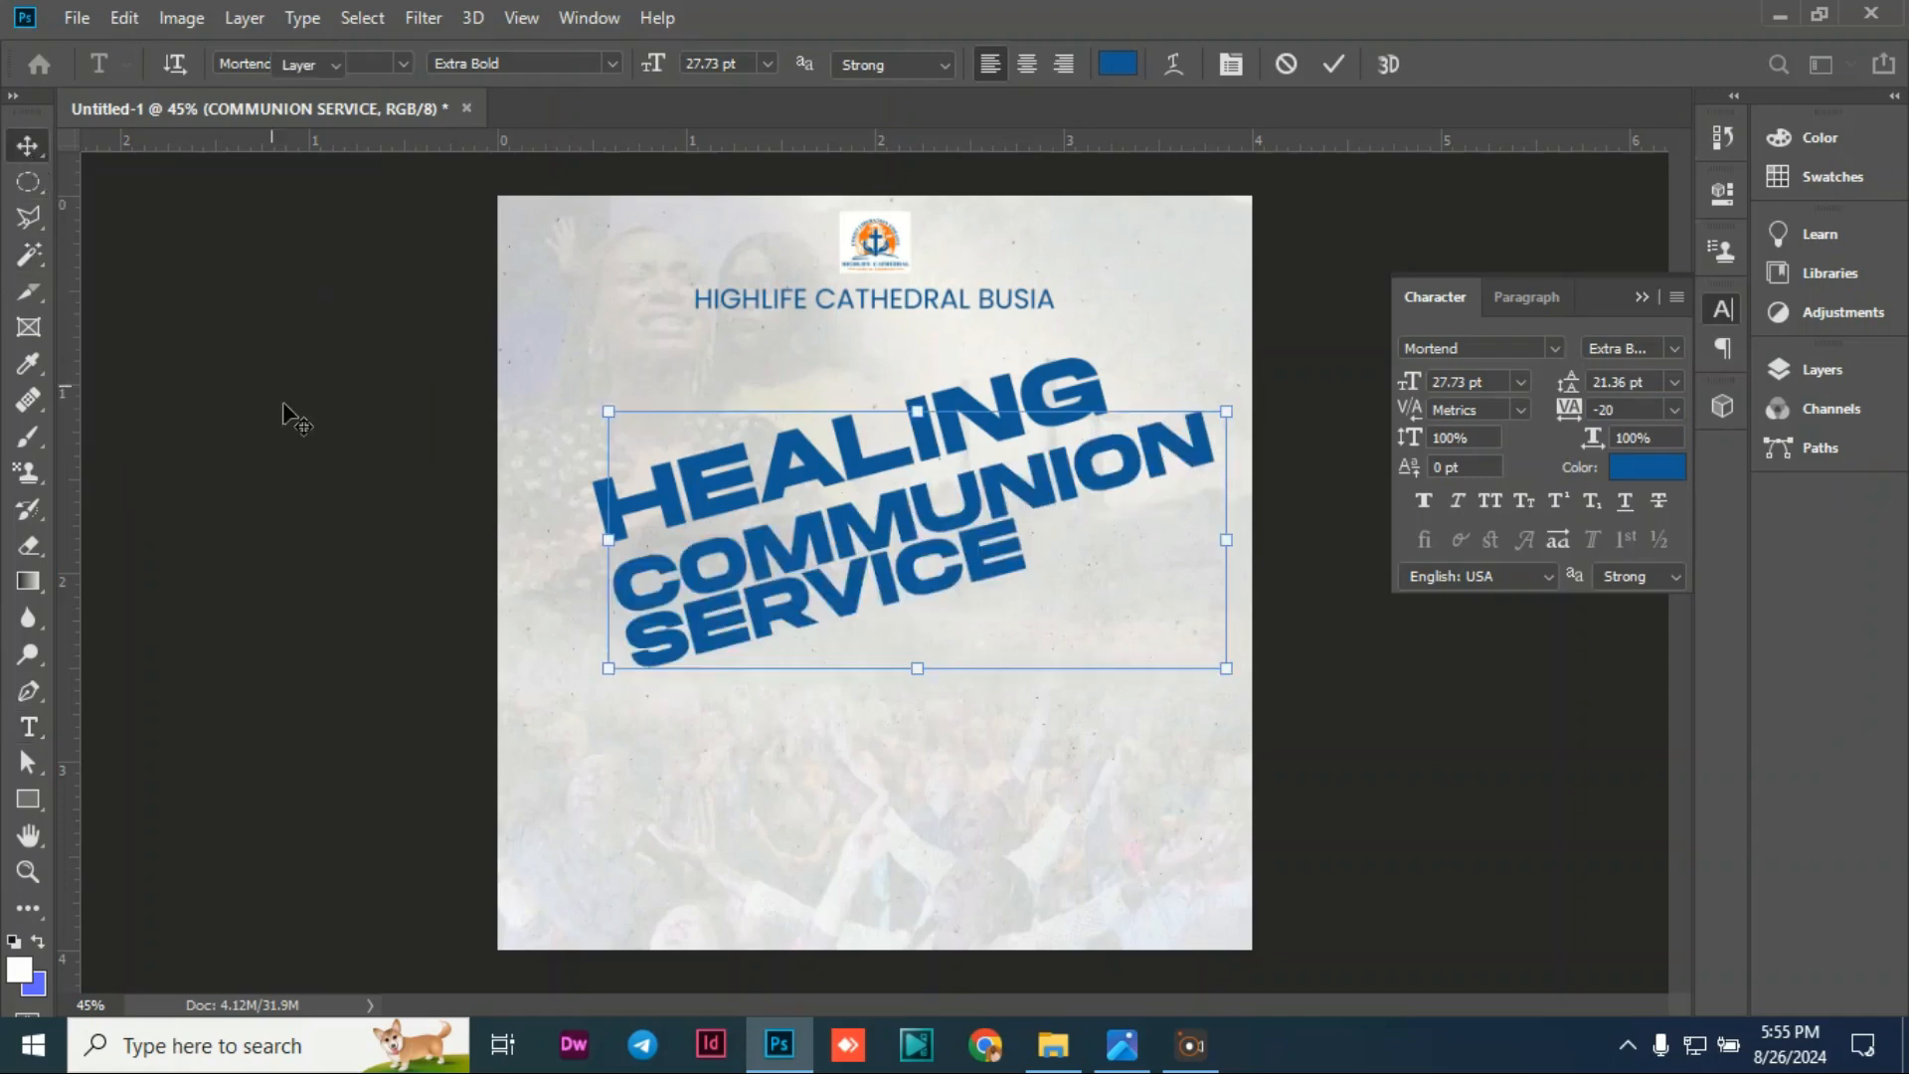
pyautogui.click(286, 414)
pyautogui.moveTo(786, 545); pyautogui.dragTo(791, 534)
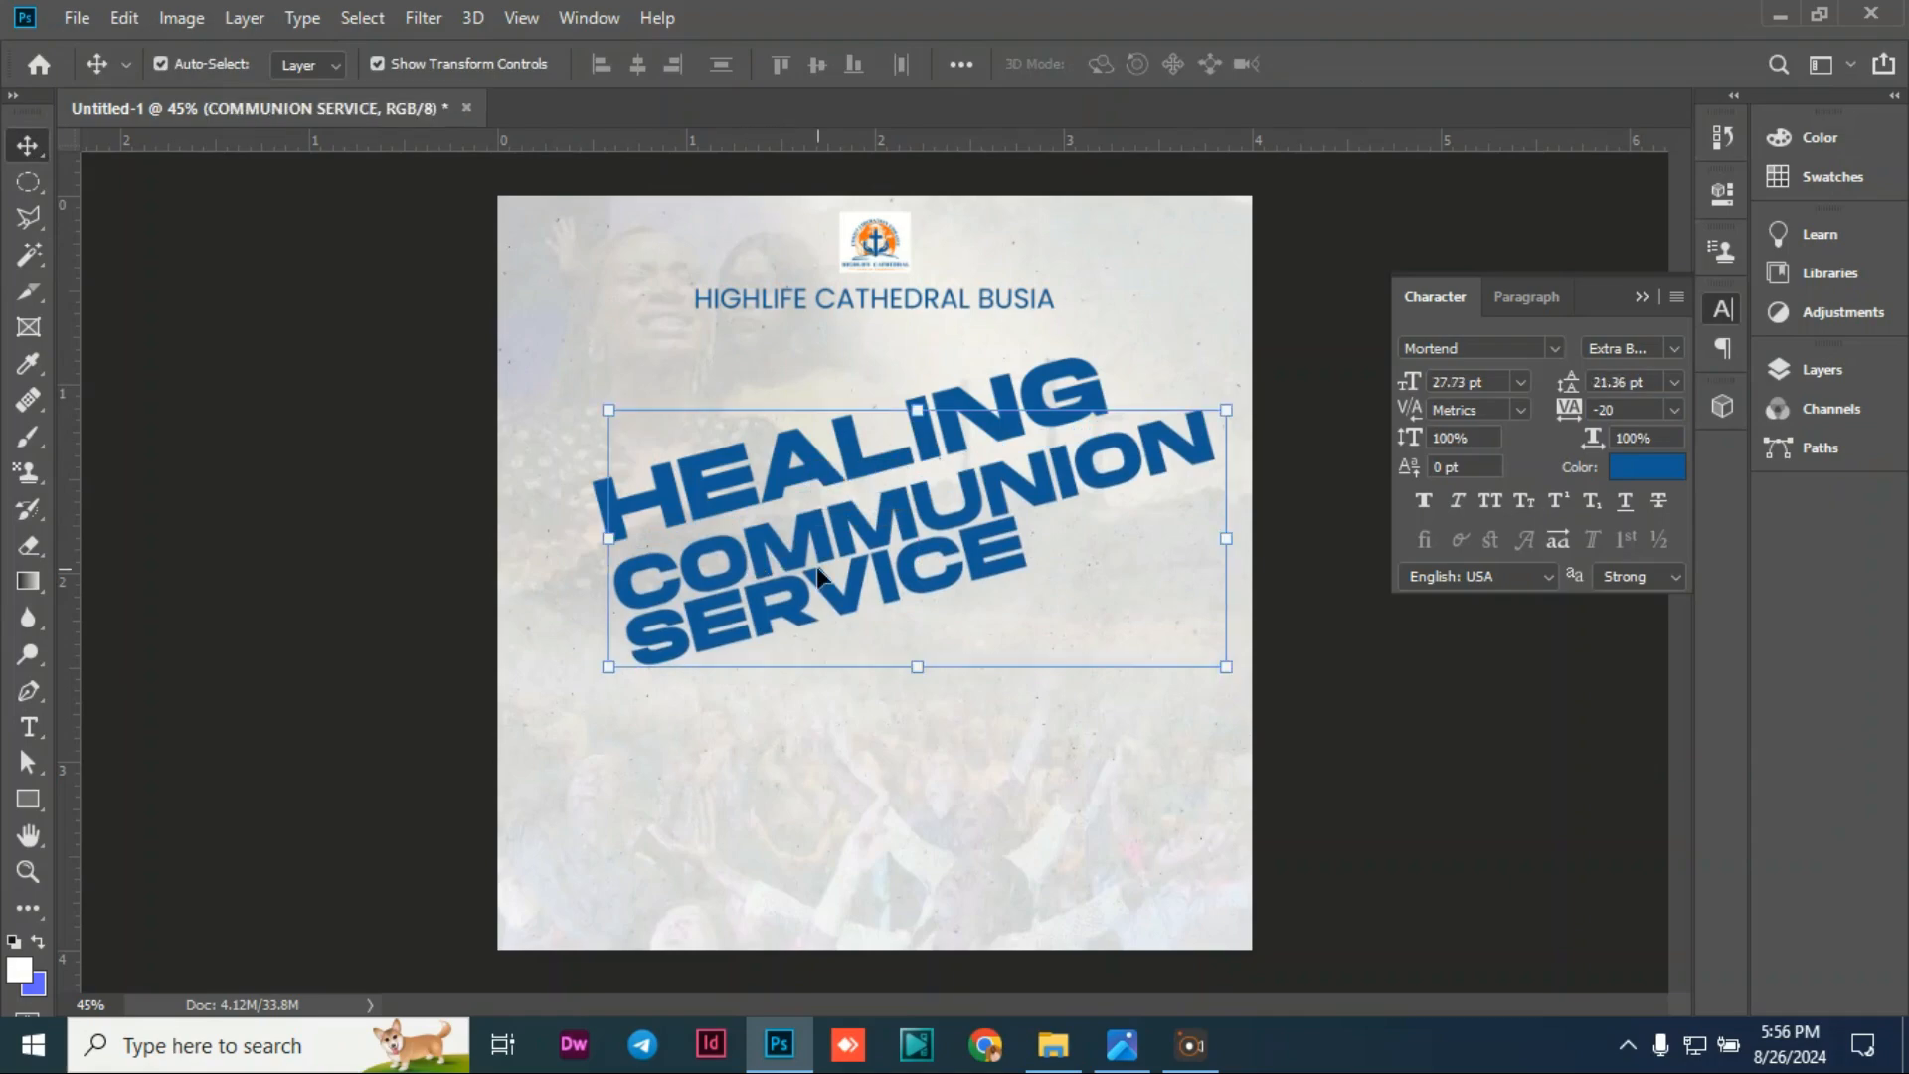
pyautogui.press('Up')
pyautogui.press('Up')
pyautogui.press('Up')
pyautogui.press('Up')
pyautogui.press('Up')
pyautogui.press('Up')
pyautogui.press('Up')
pyautogui.press('Up')
pyautogui.press('Up')
pyautogui.press('Up')
pyautogui.press('Up')
pyautogui.press('Up')
pyautogui.press('Up')
pyautogui.press('Up')
pyautogui.press('Up')
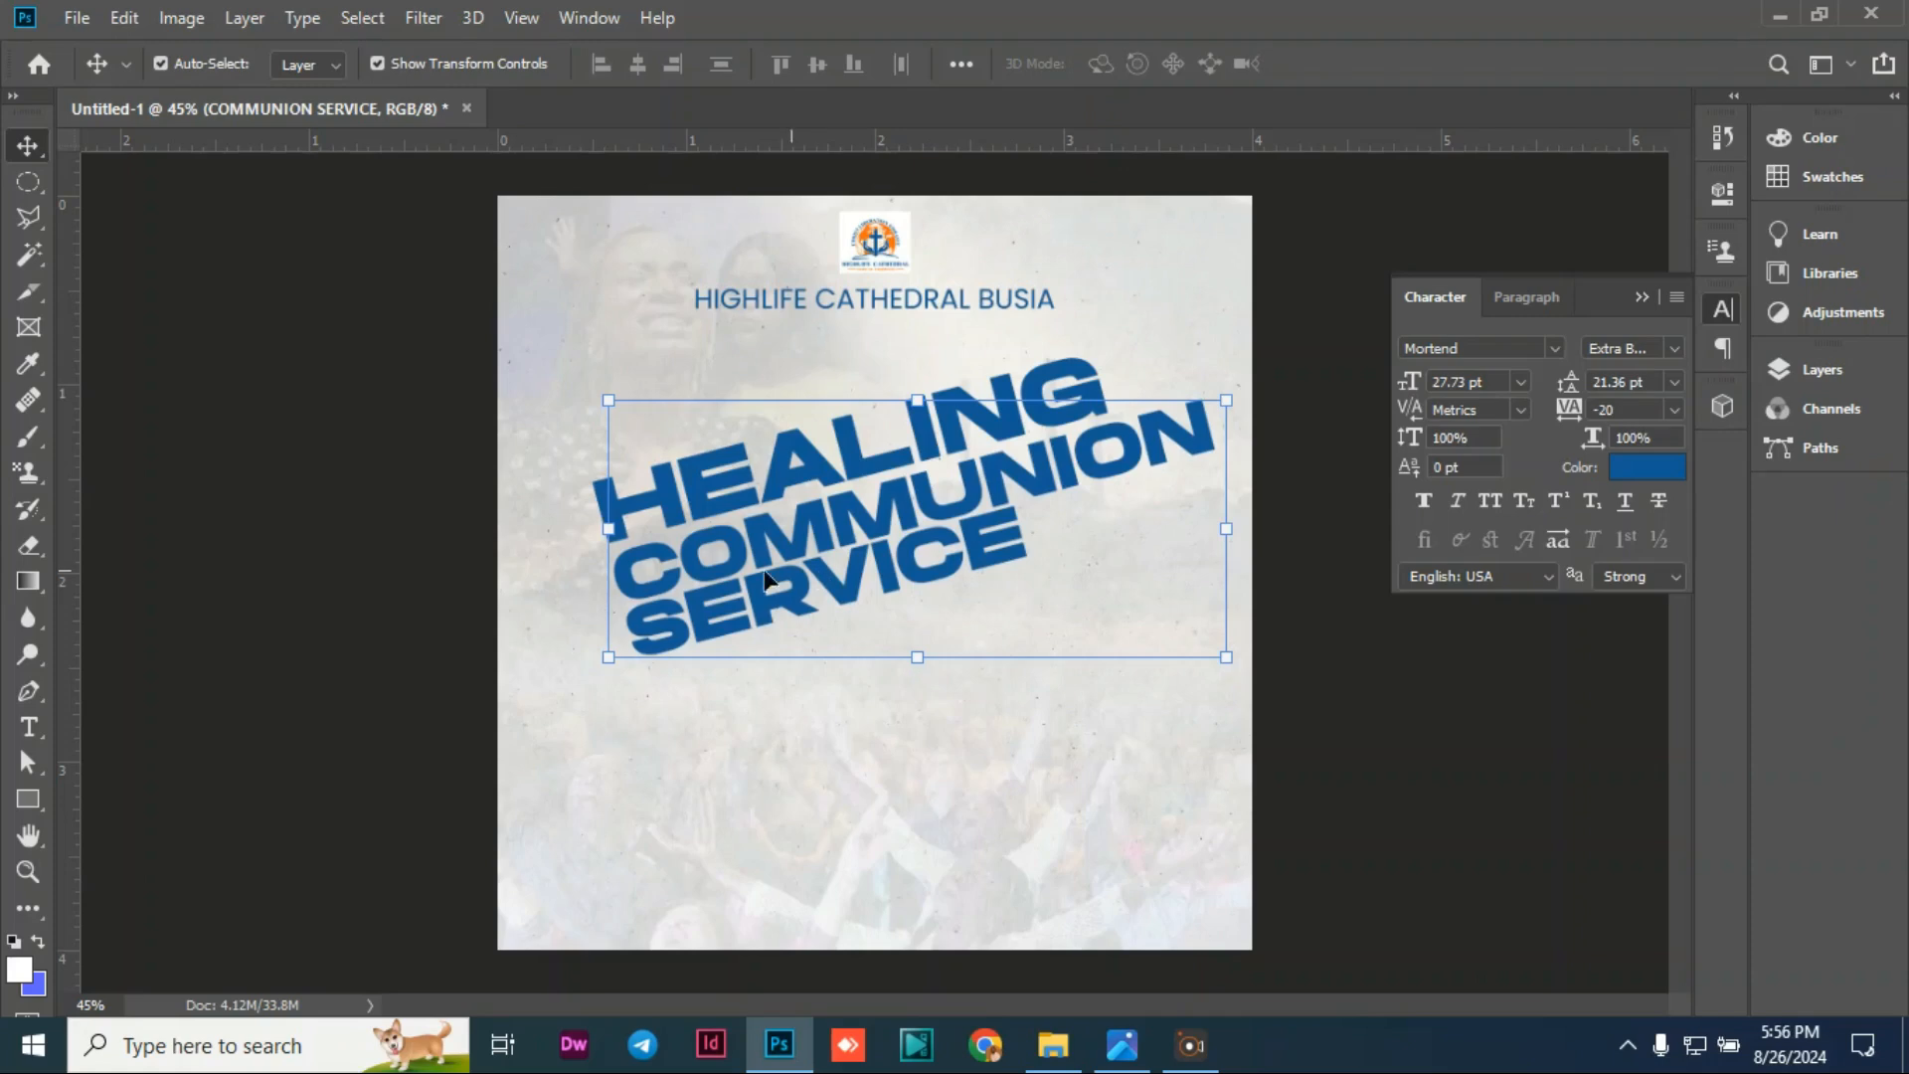
# Step: Retype the first letter 'C' of COMMUNION and commit the edit
pyautogui.doubleClick(752, 574)
pyautogui.click(713, 555)
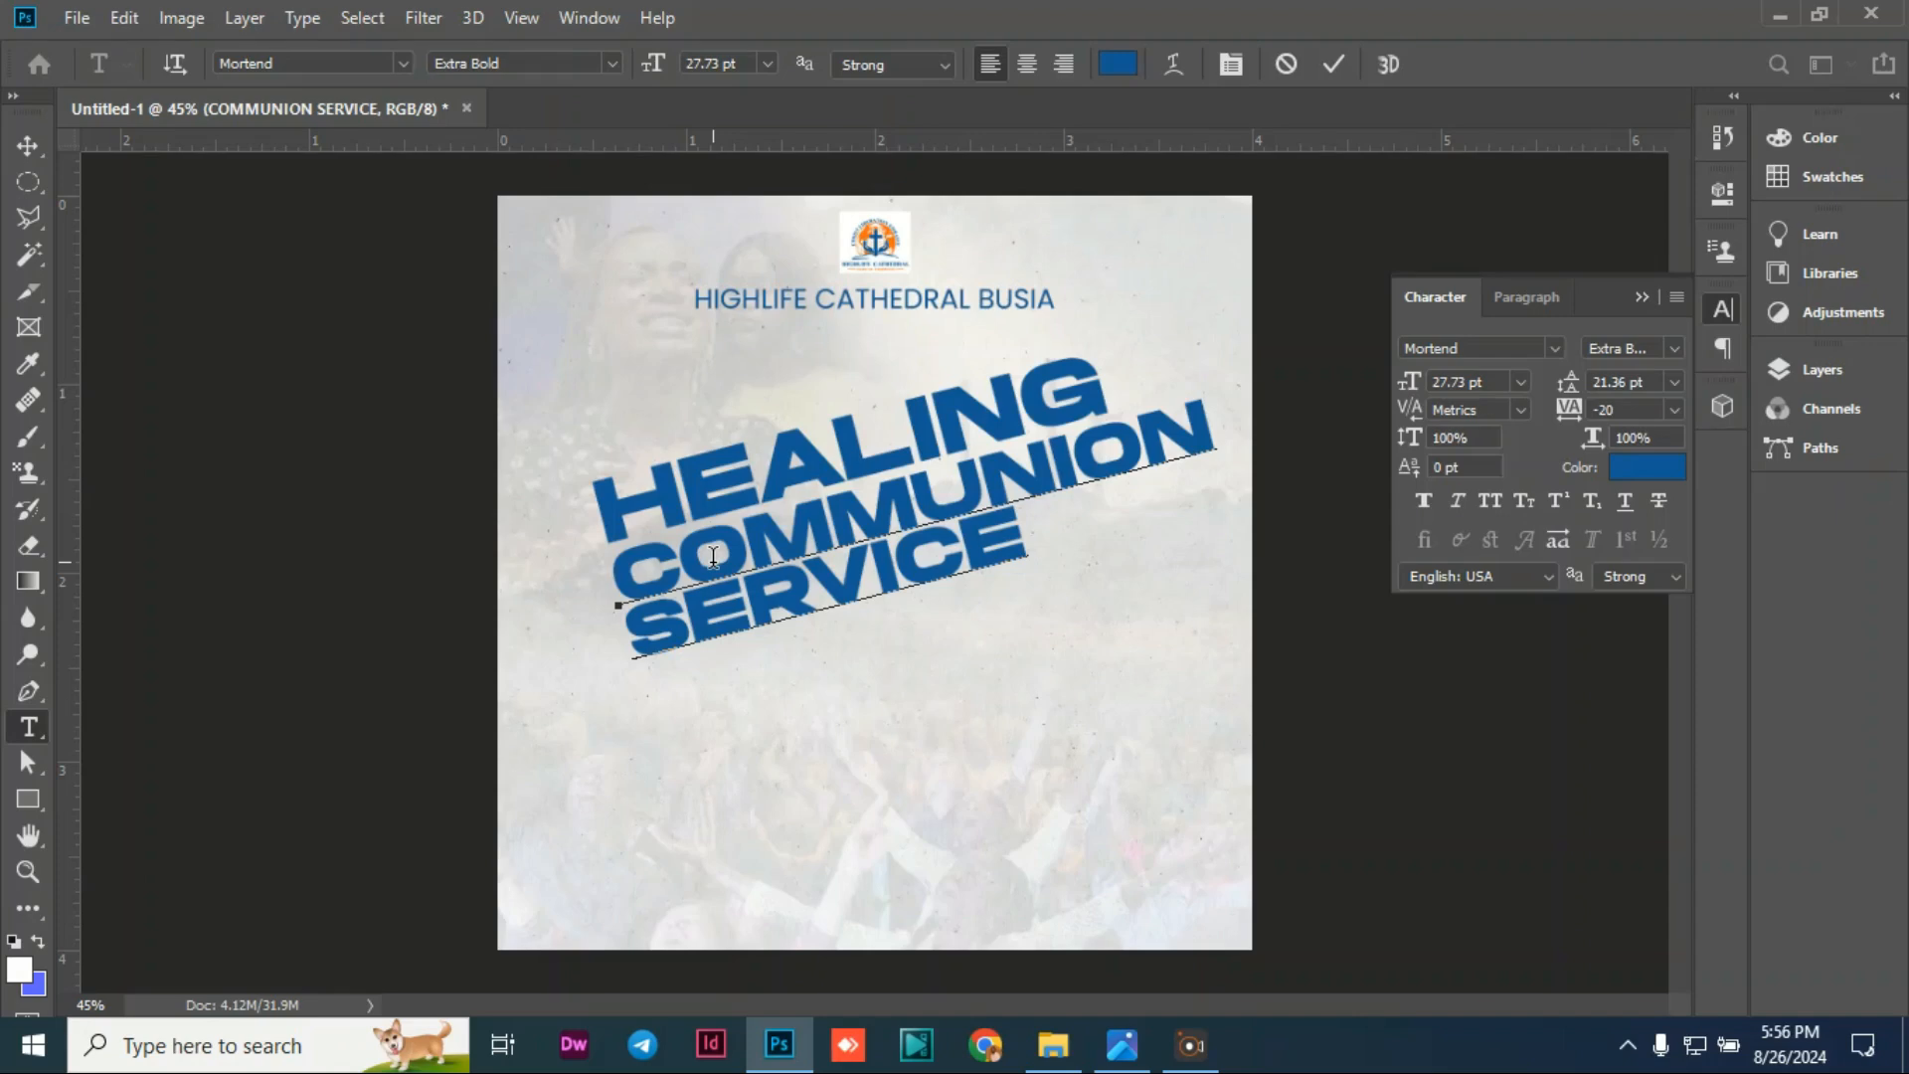
pyautogui.press('Delete')
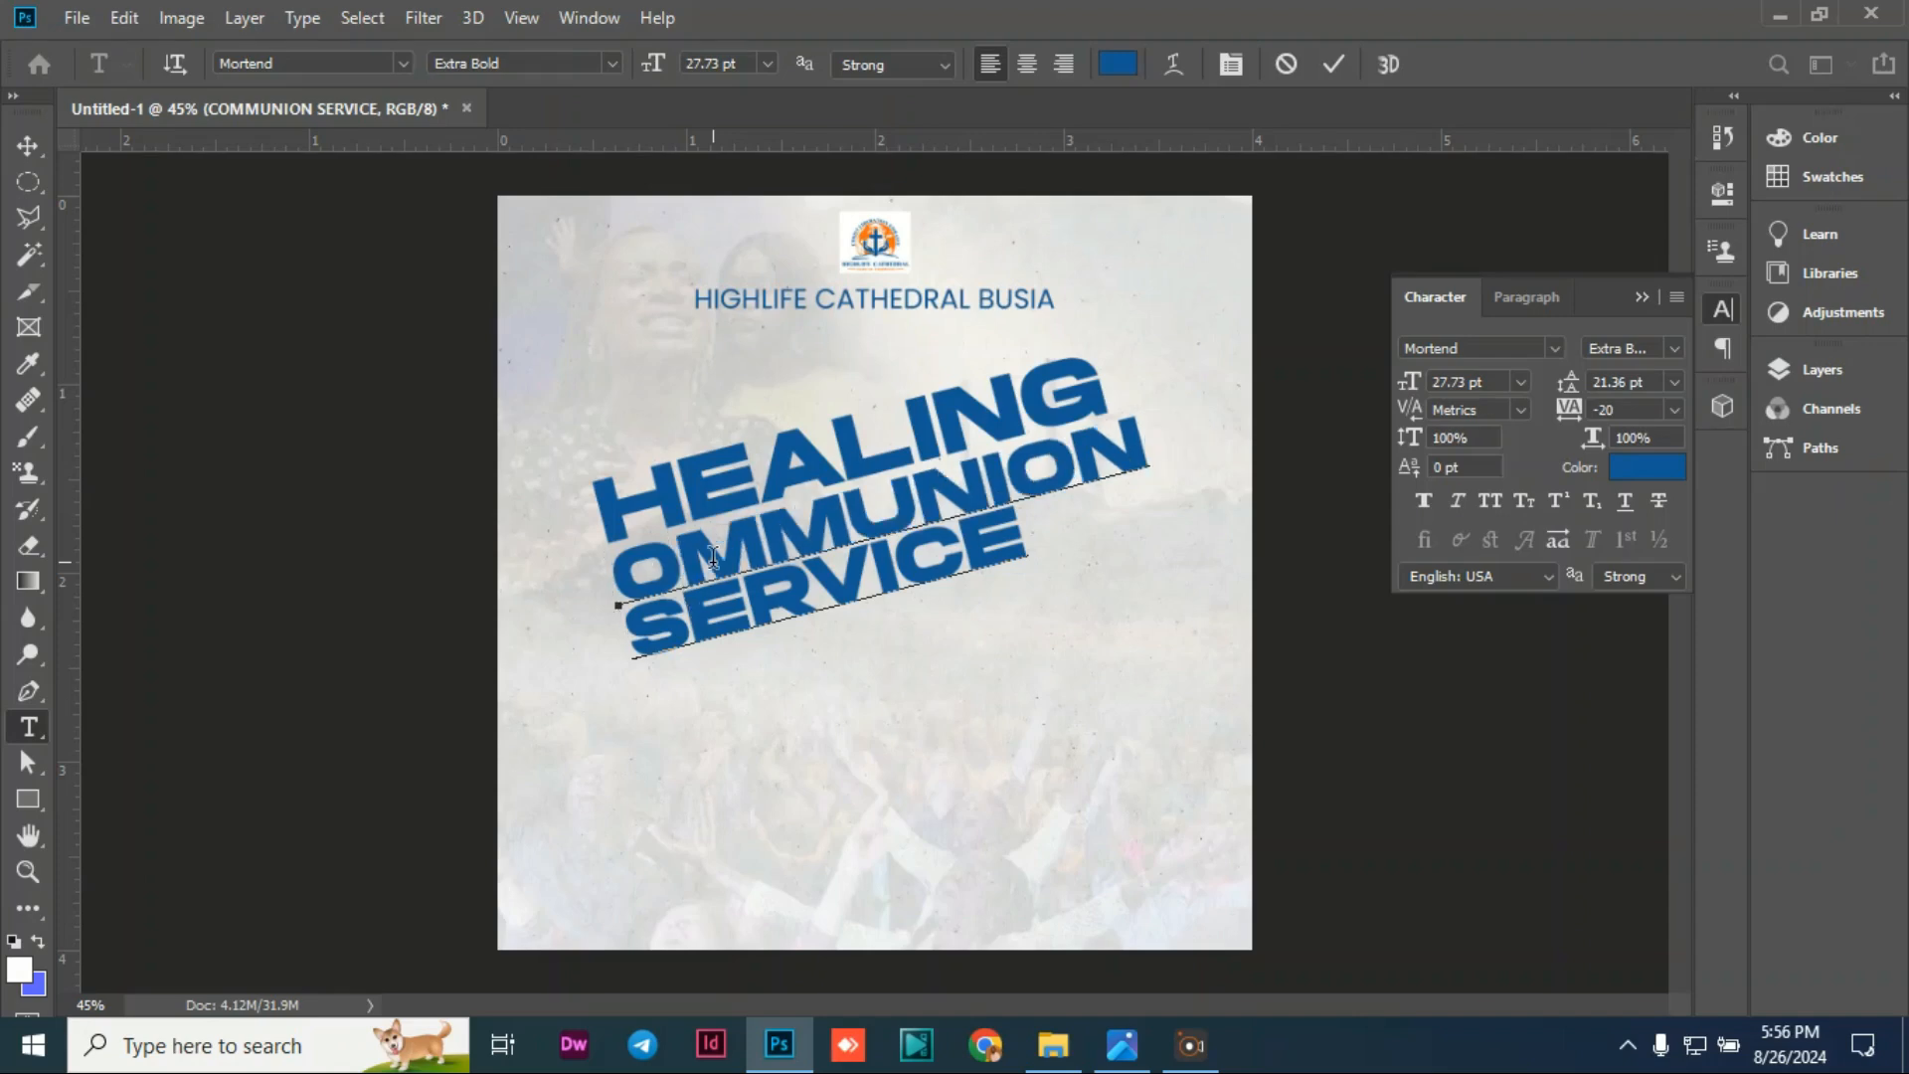
pyautogui.write('C')
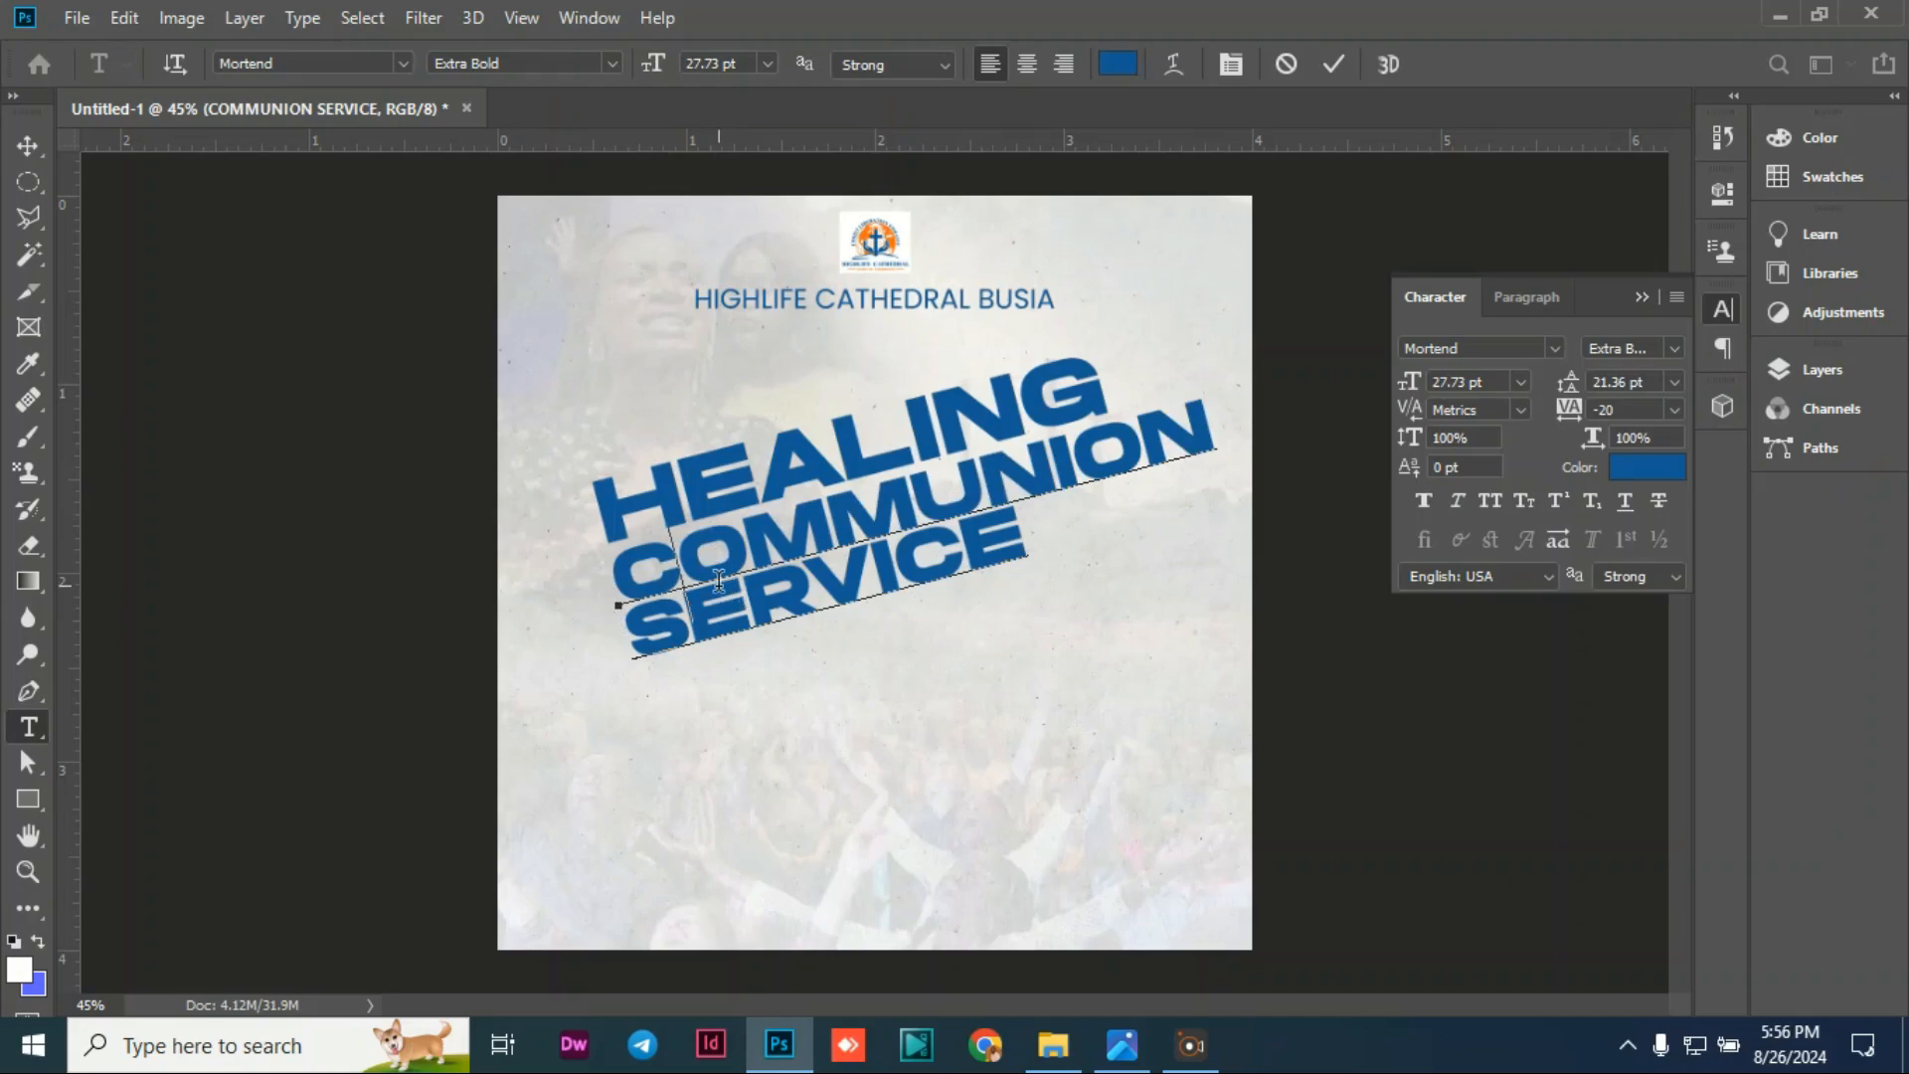
pyautogui.click(28, 146)
pyautogui.click(554, 746)
pyautogui.click(261, 534)
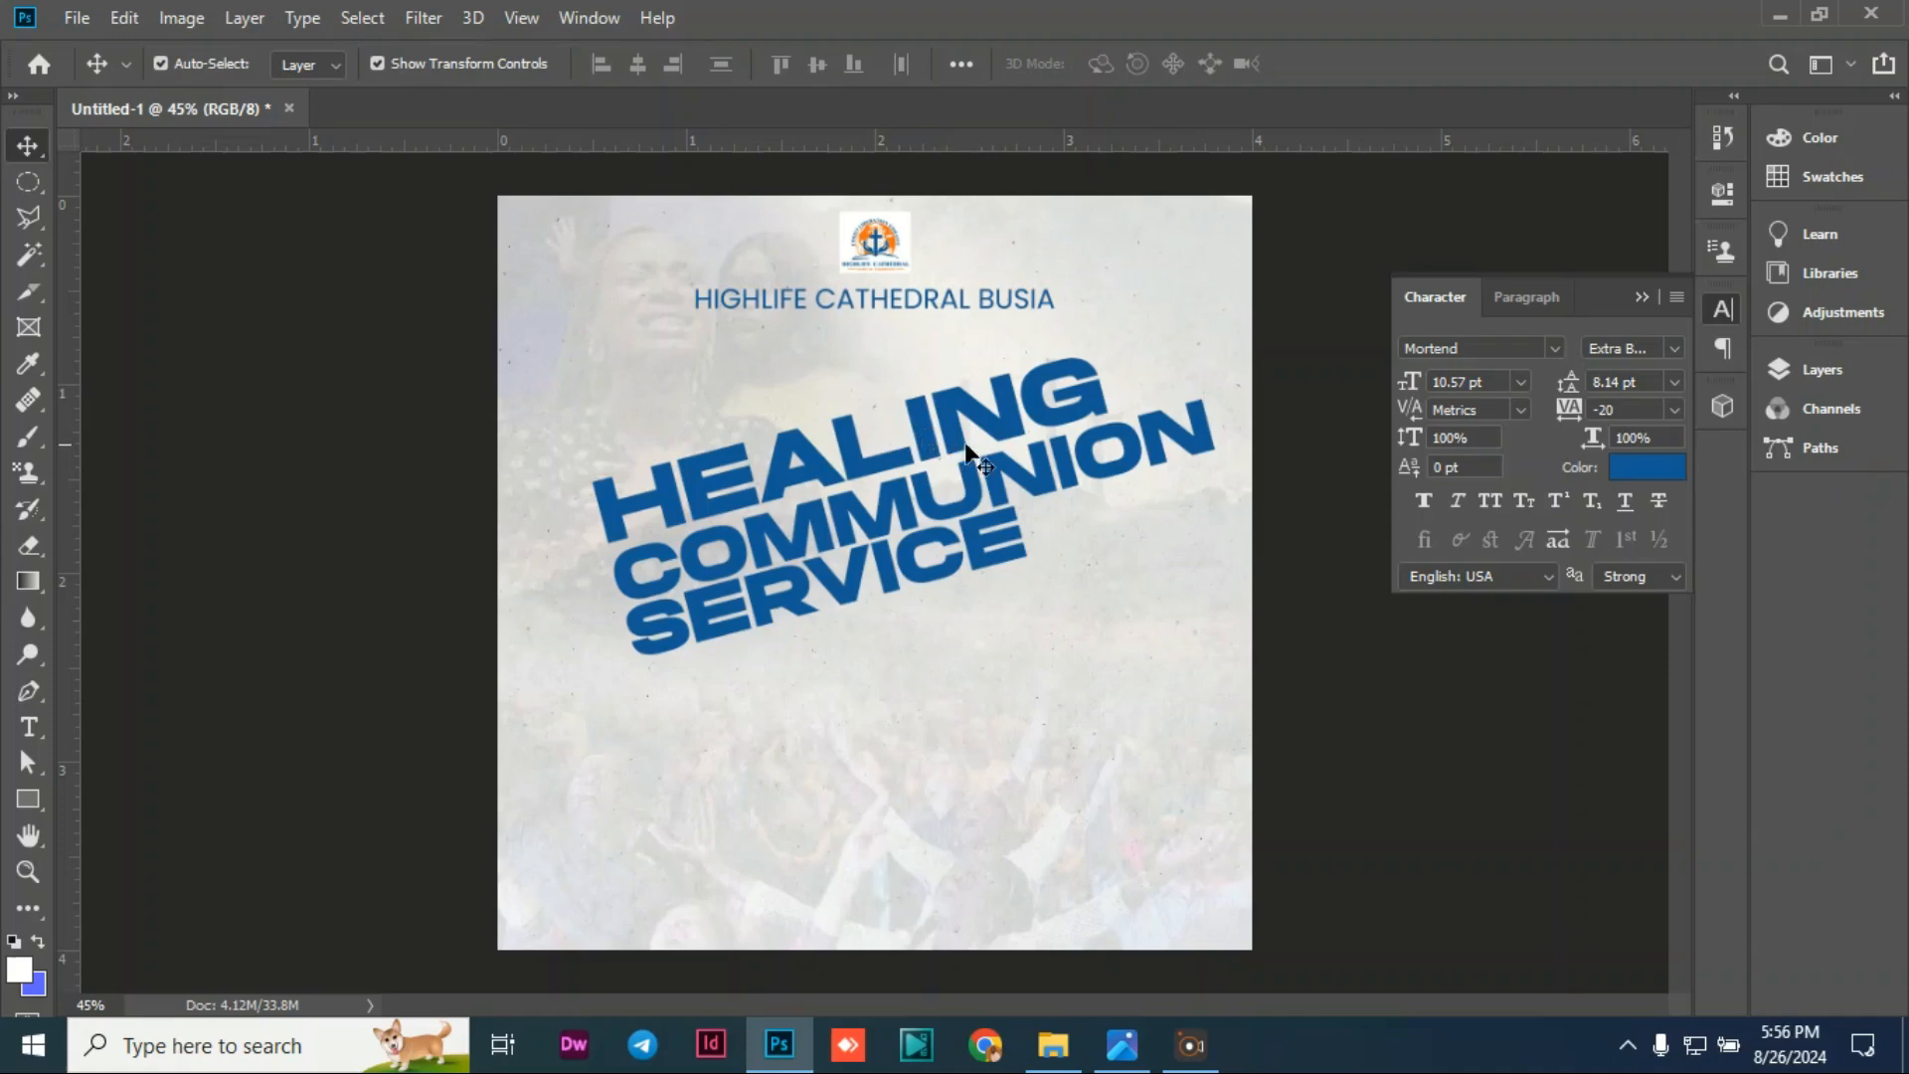
# Step: Move COMMUNION SERVICE down and to the right, away from HEALING
pyautogui.click(948, 403)
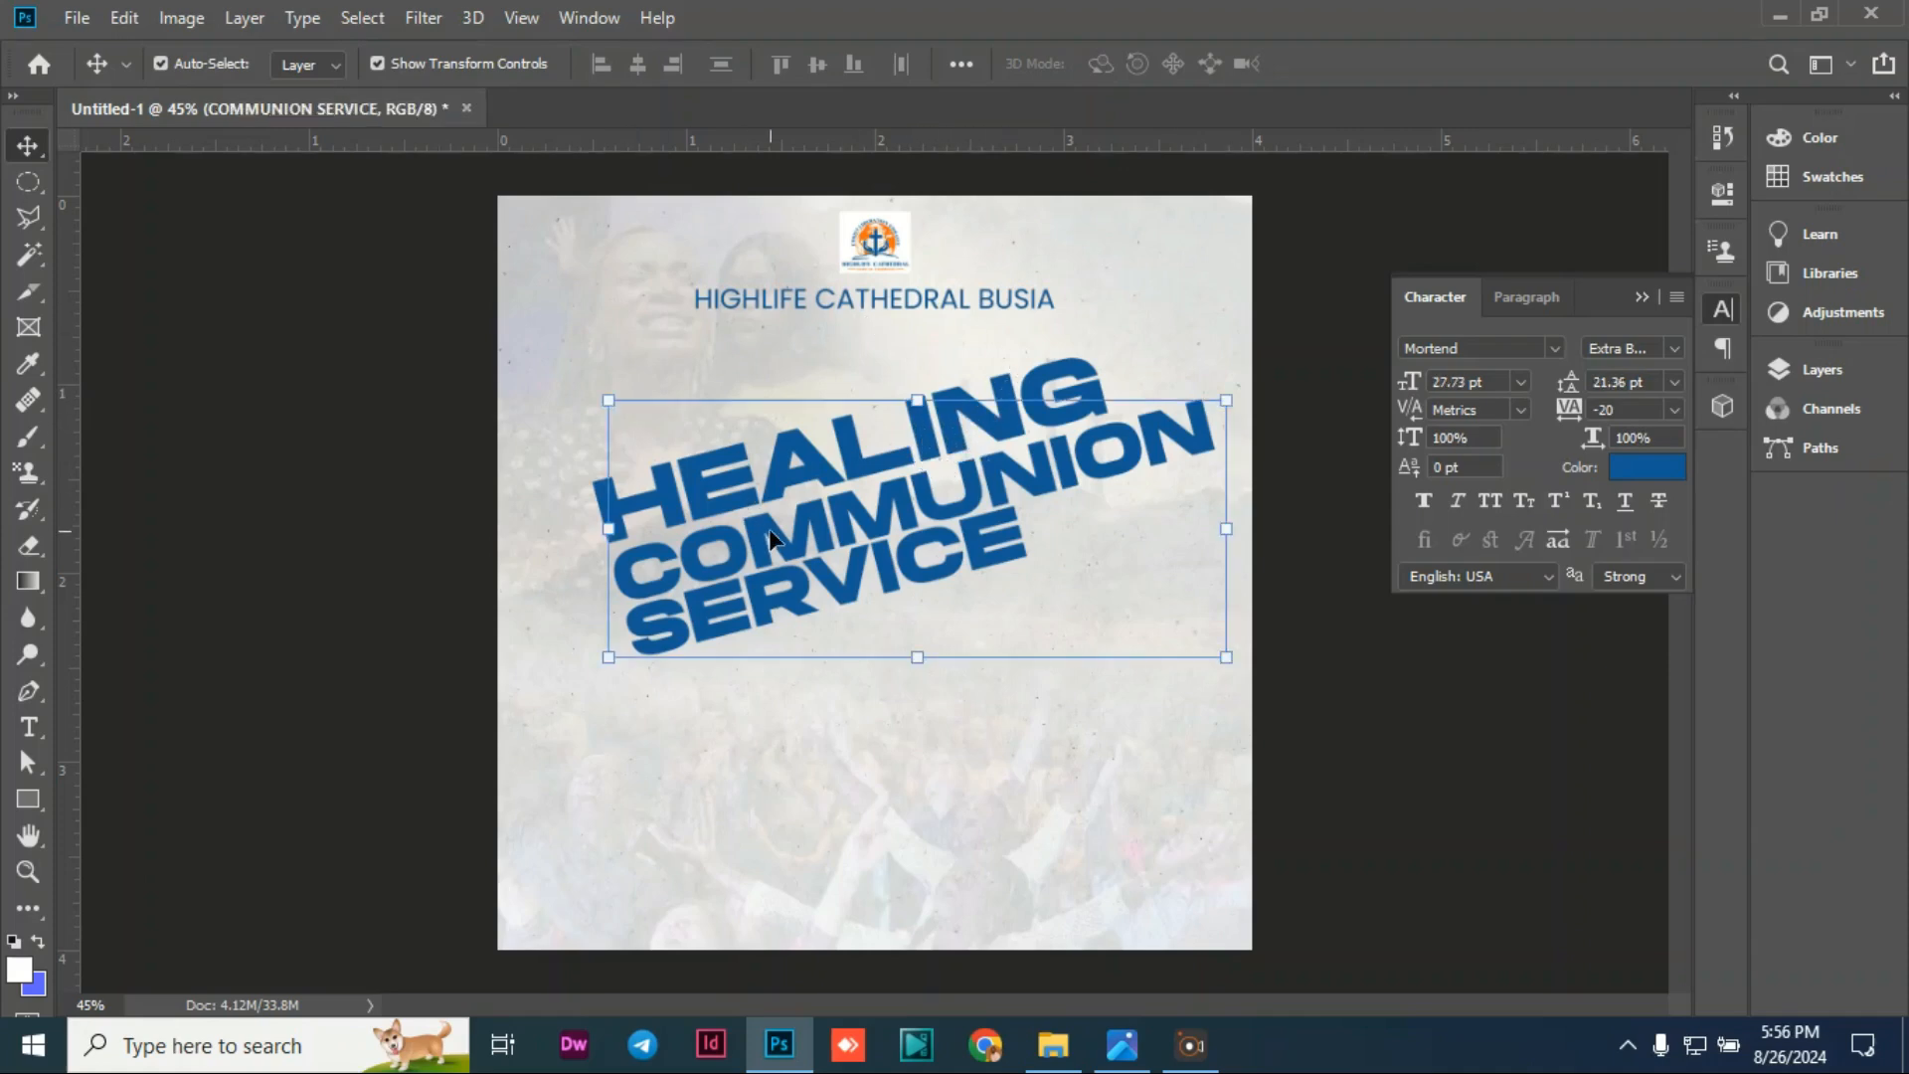
pyautogui.moveTo(772, 530); pyautogui.dragTo(779, 548)
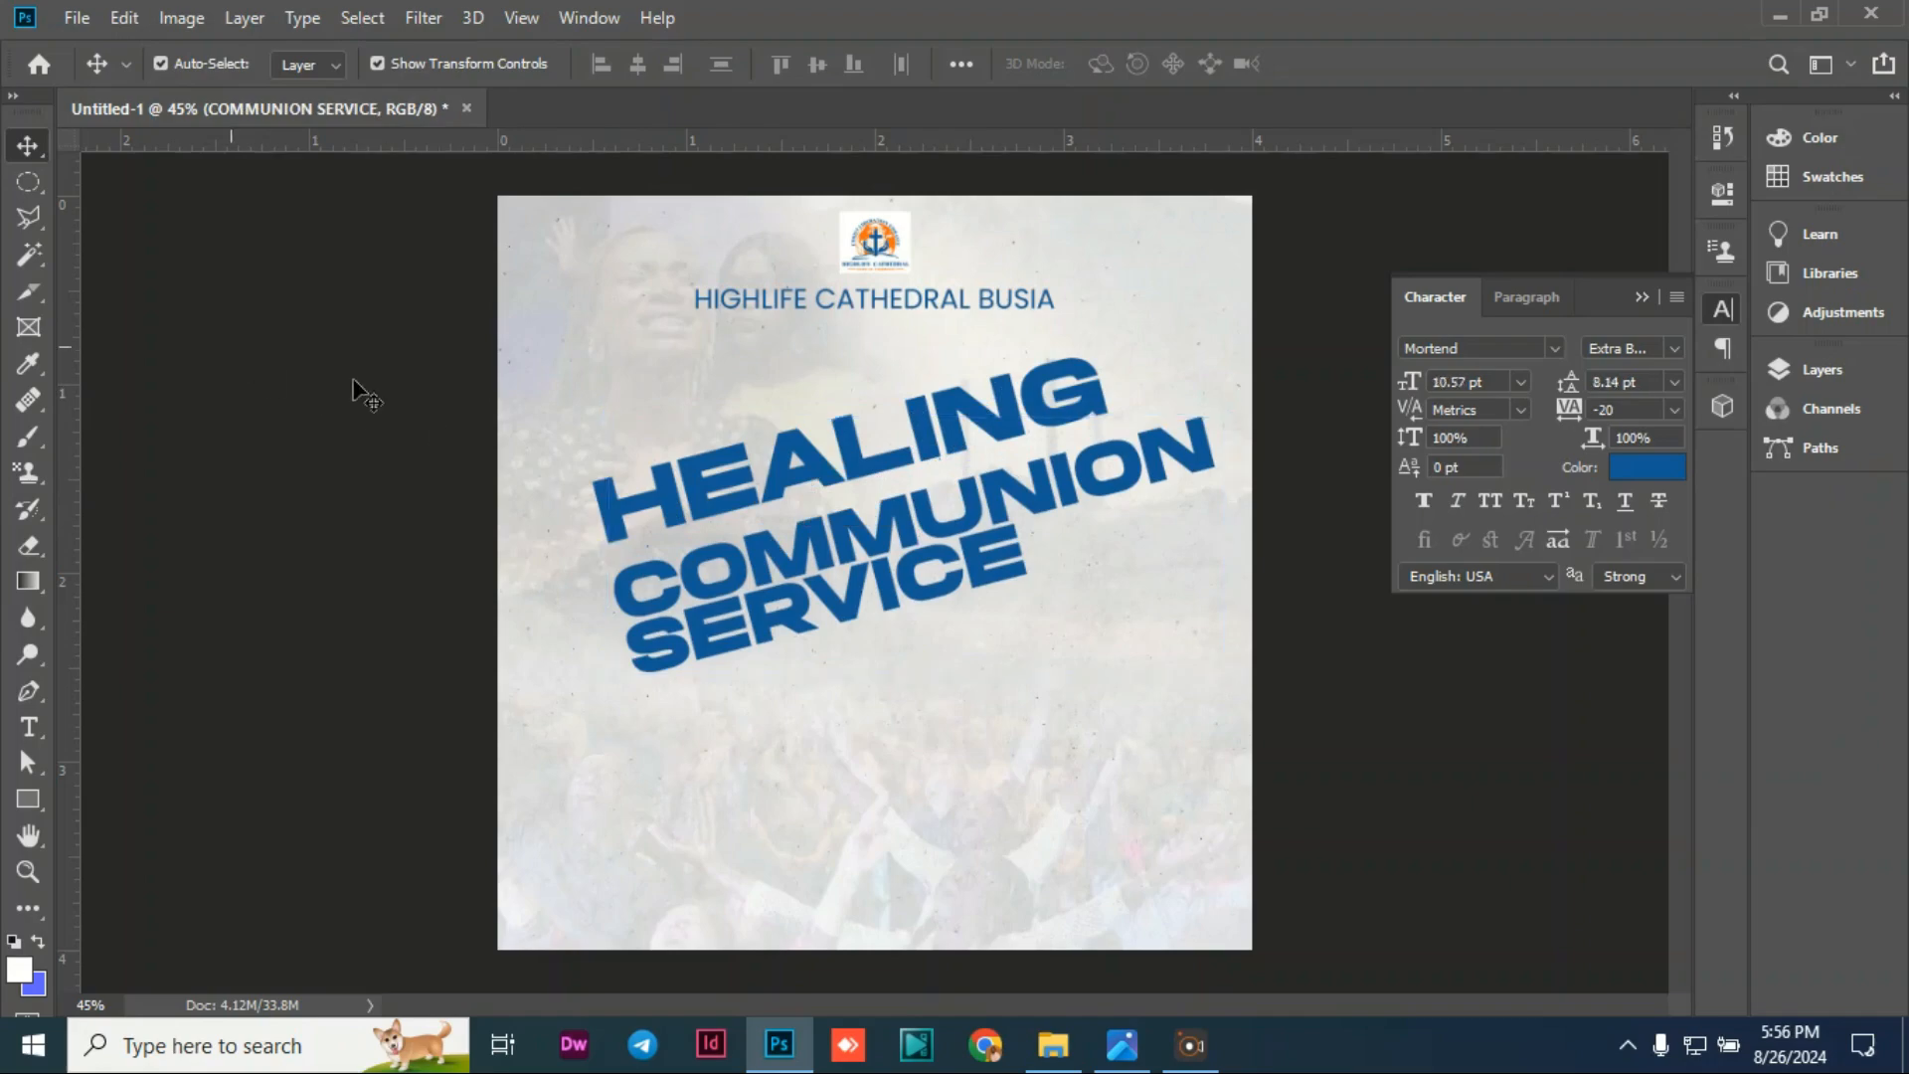
pyautogui.click(647, 469)
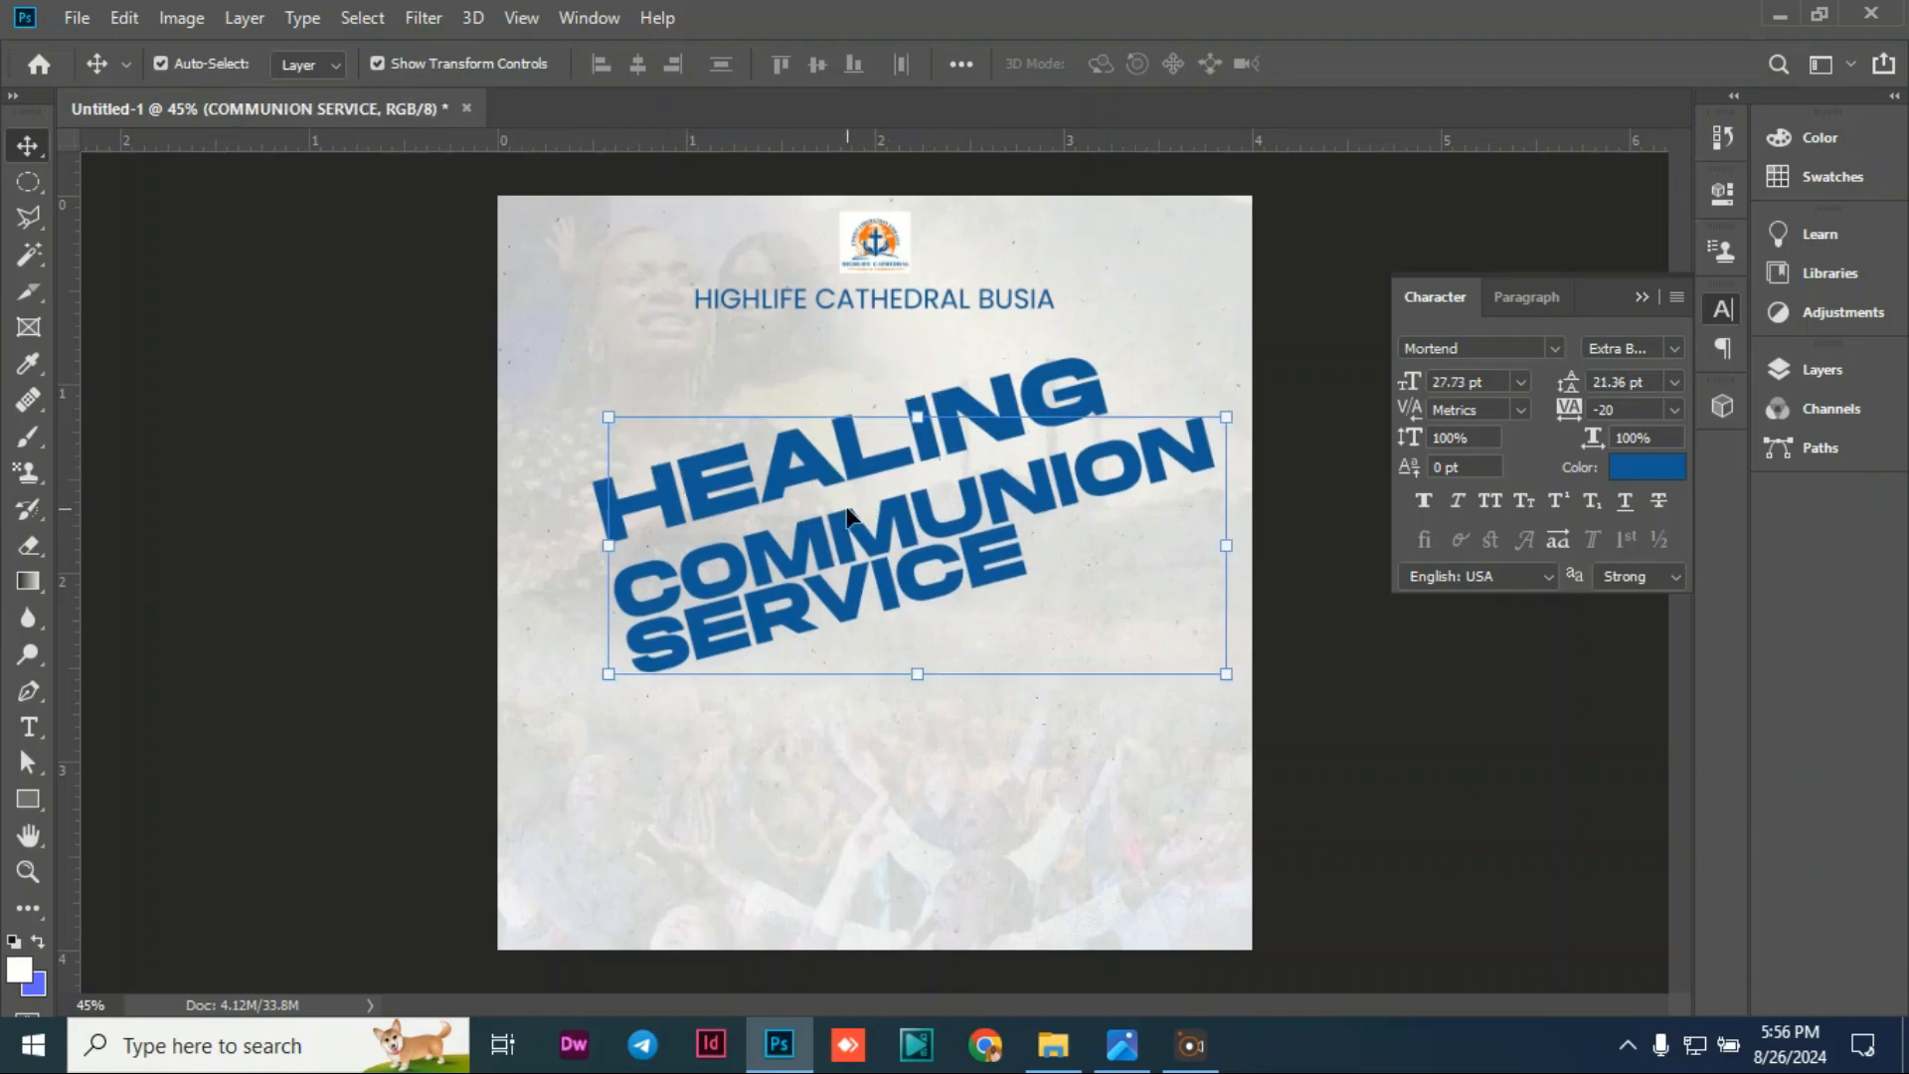
pyautogui.moveTo(851, 545); pyautogui.dragTo(877, 594)
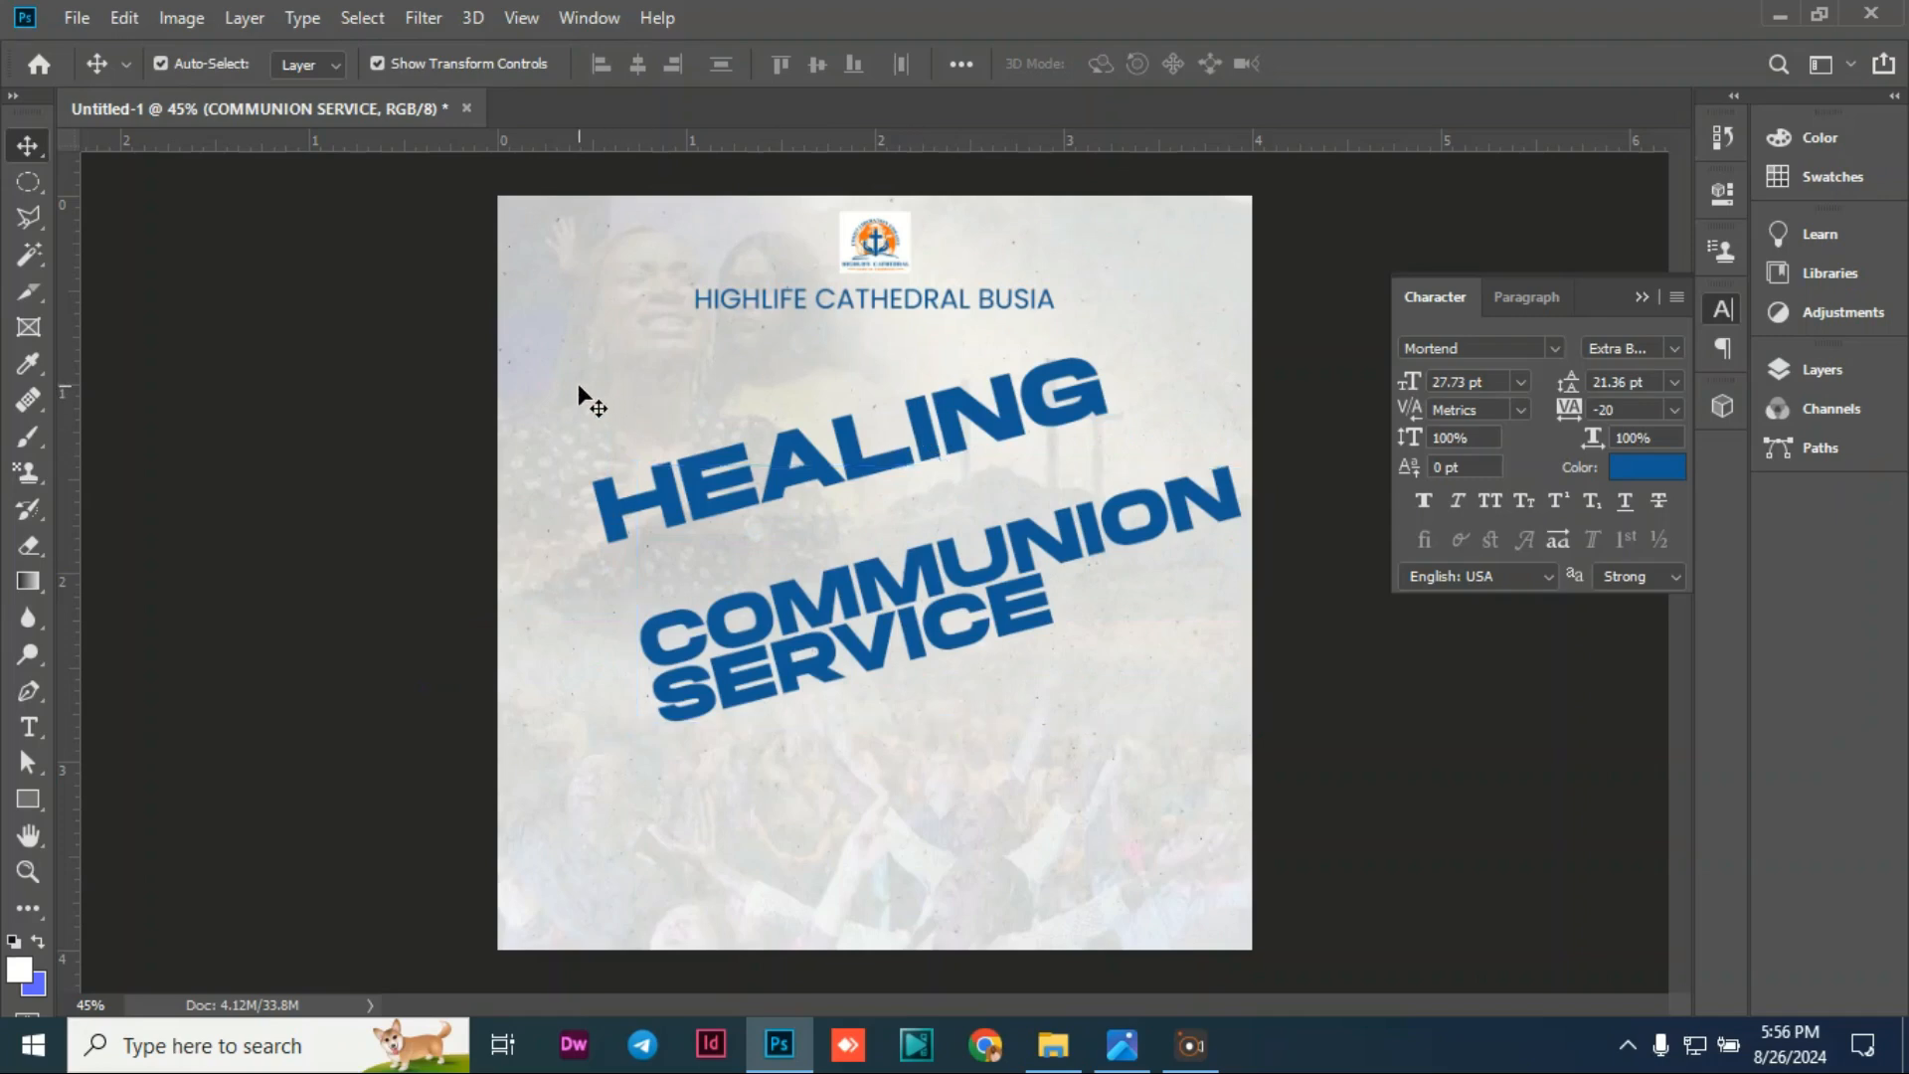
# Step: Select HEALING, collapse the Character panel and show the Layers panel
pyautogui.click(1010, 426)
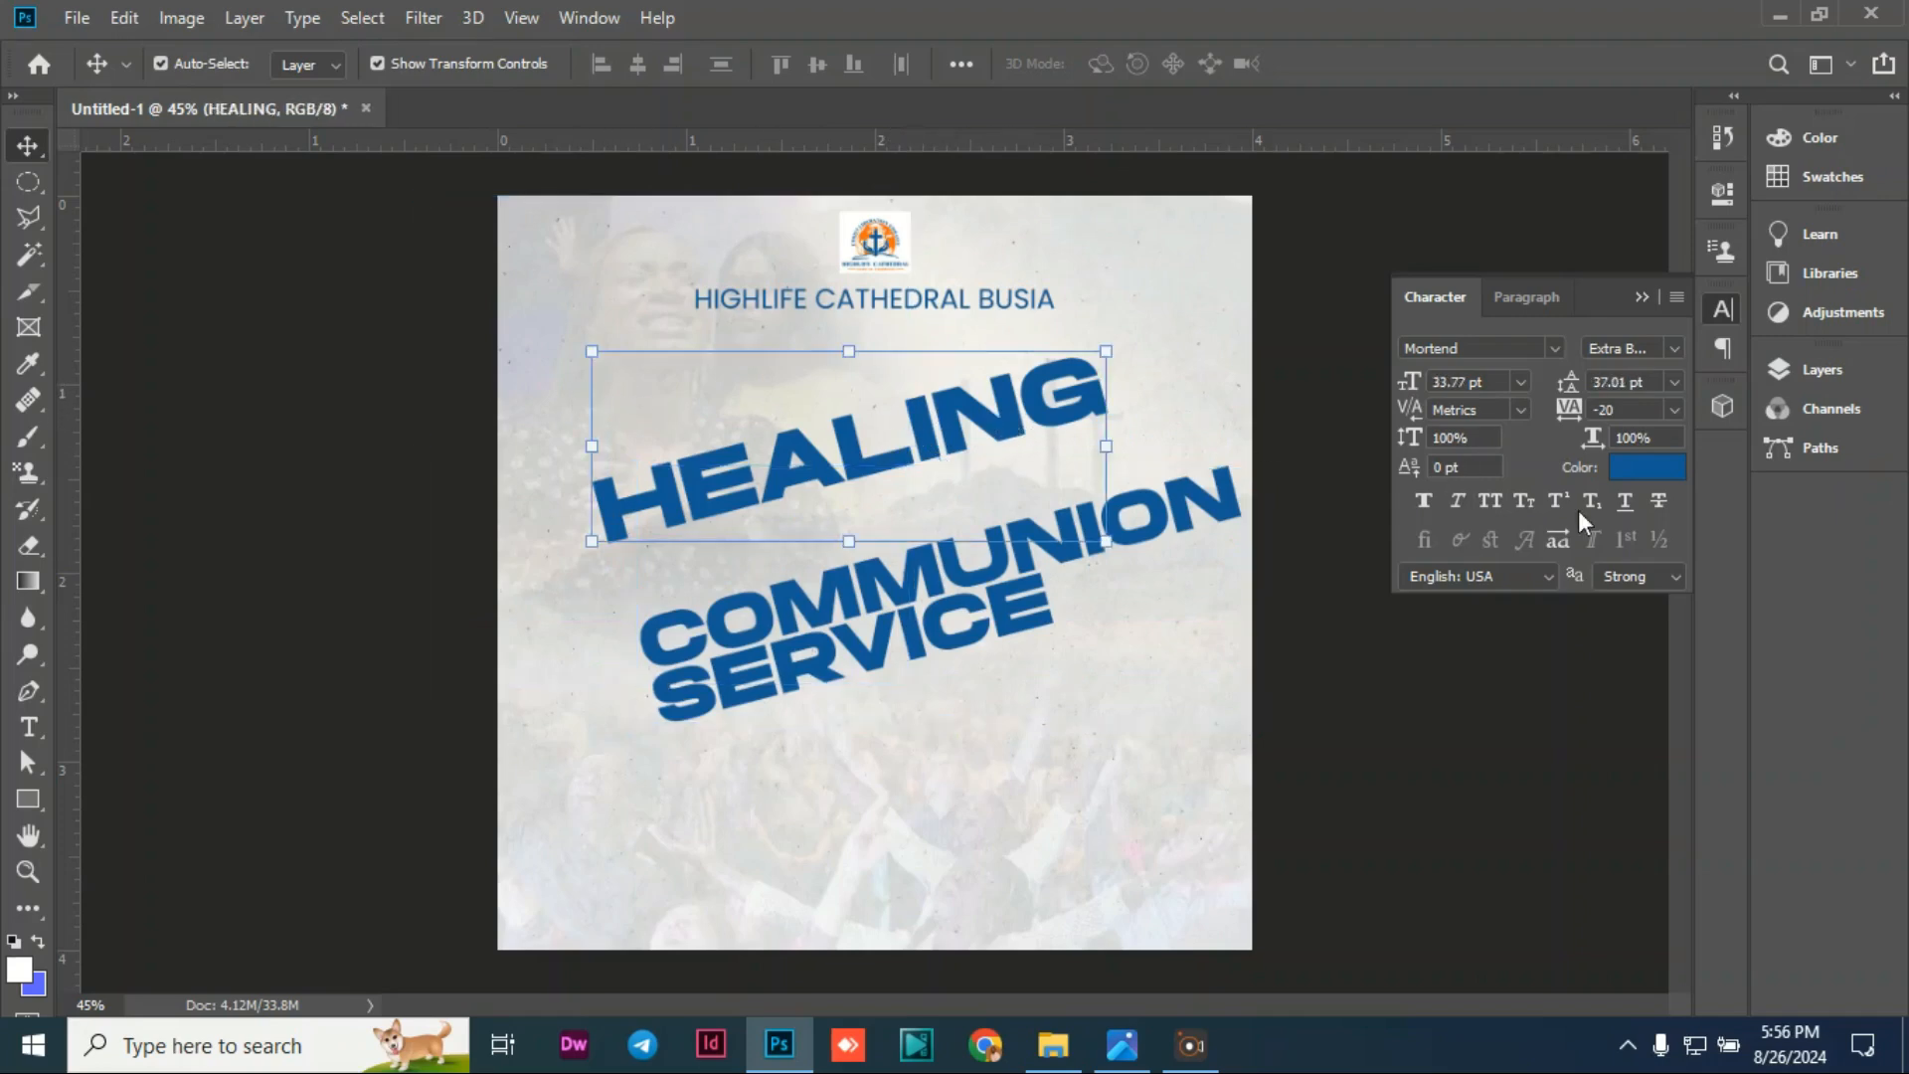
pyautogui.click(1649, 297)
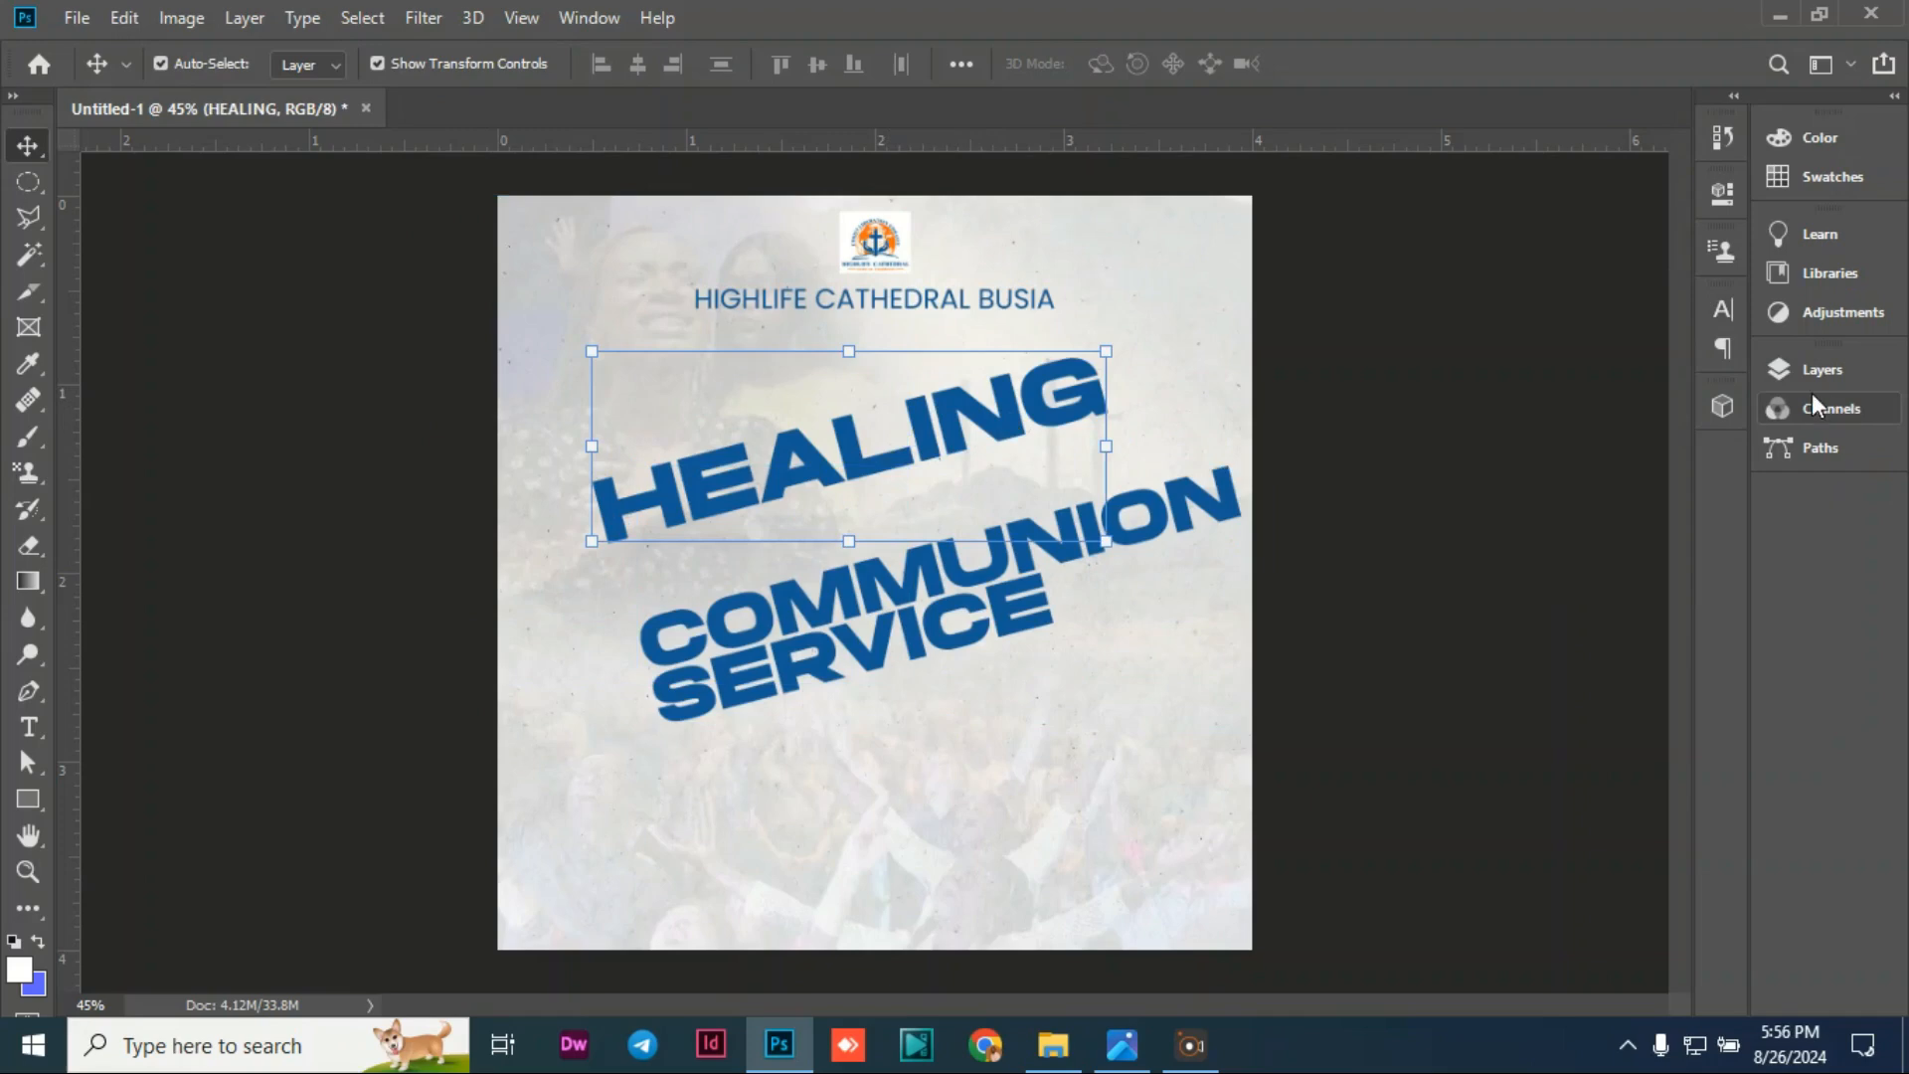
pyautogui.click(1805, 378)
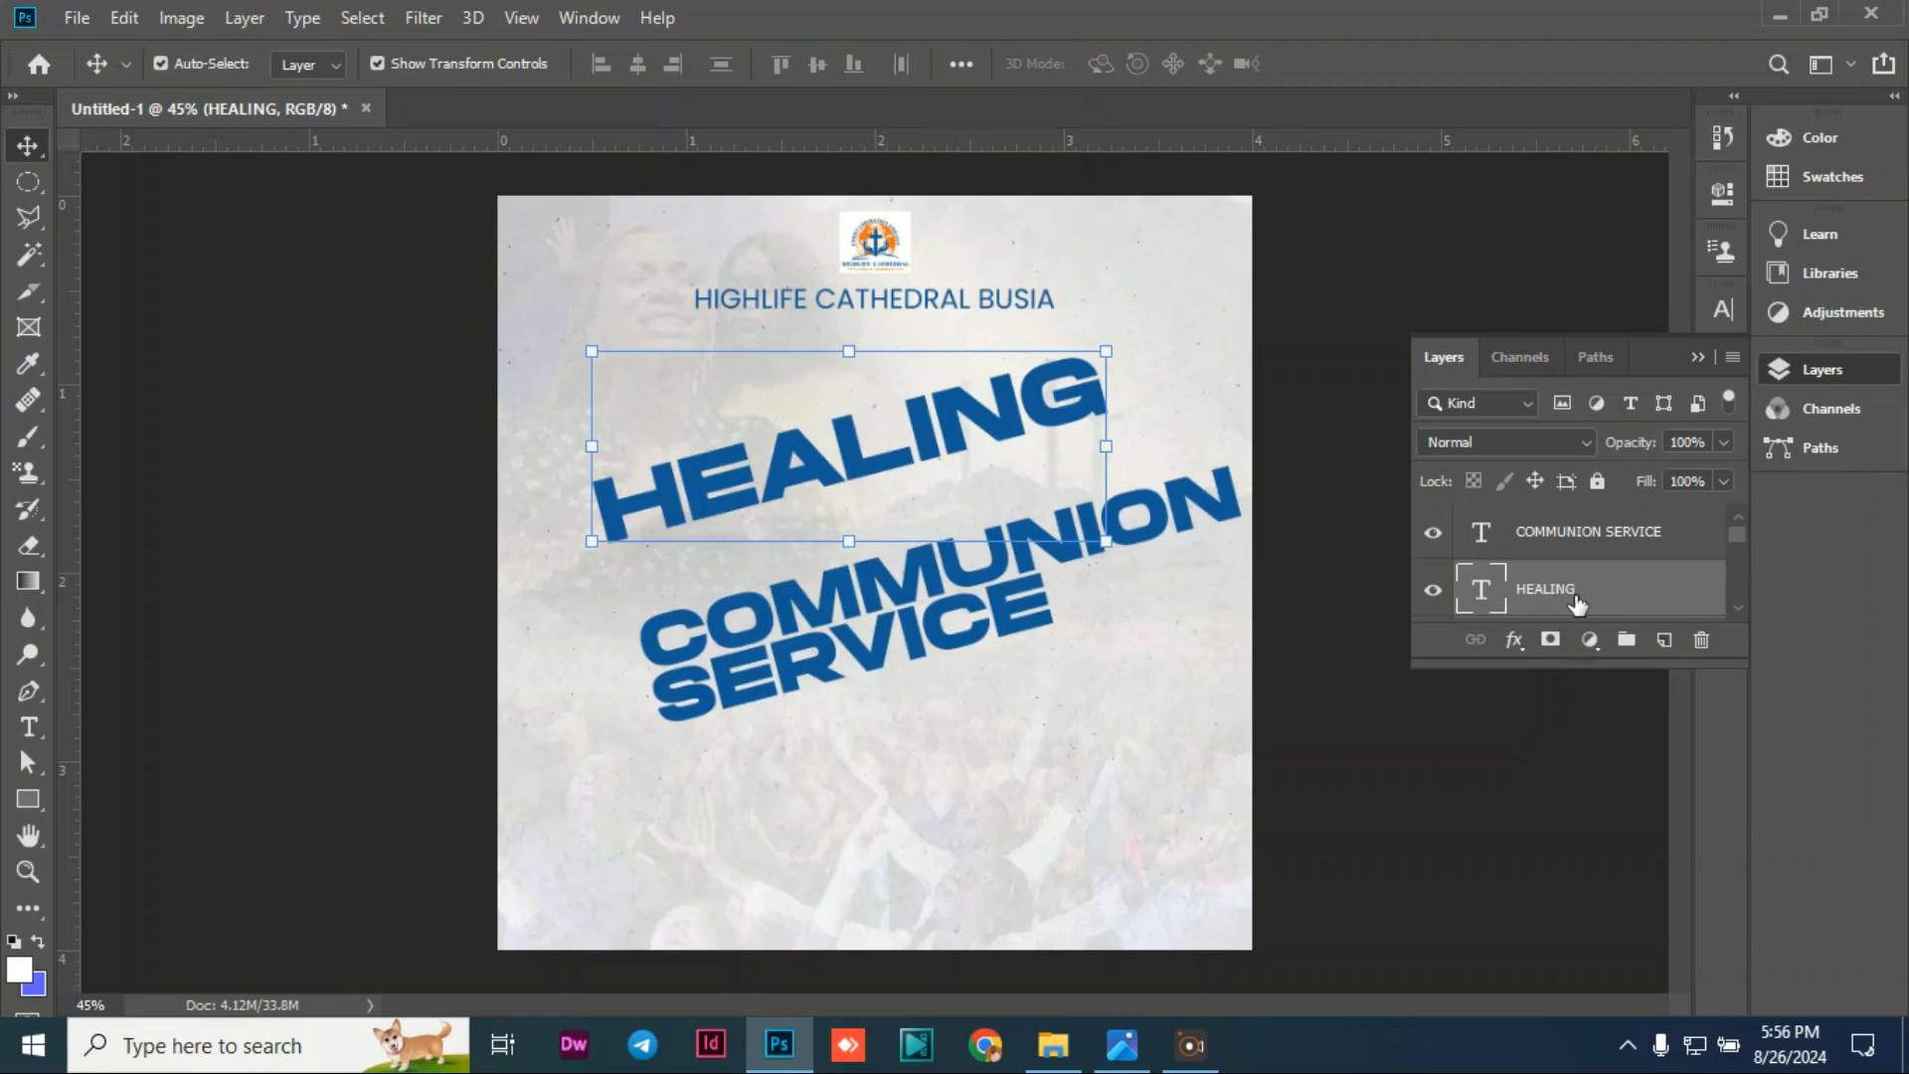
# Step: Add a Gradient Overlay effect to HEALING and move the Layer Style dialog aside
pyautogui.click(1515, 641)
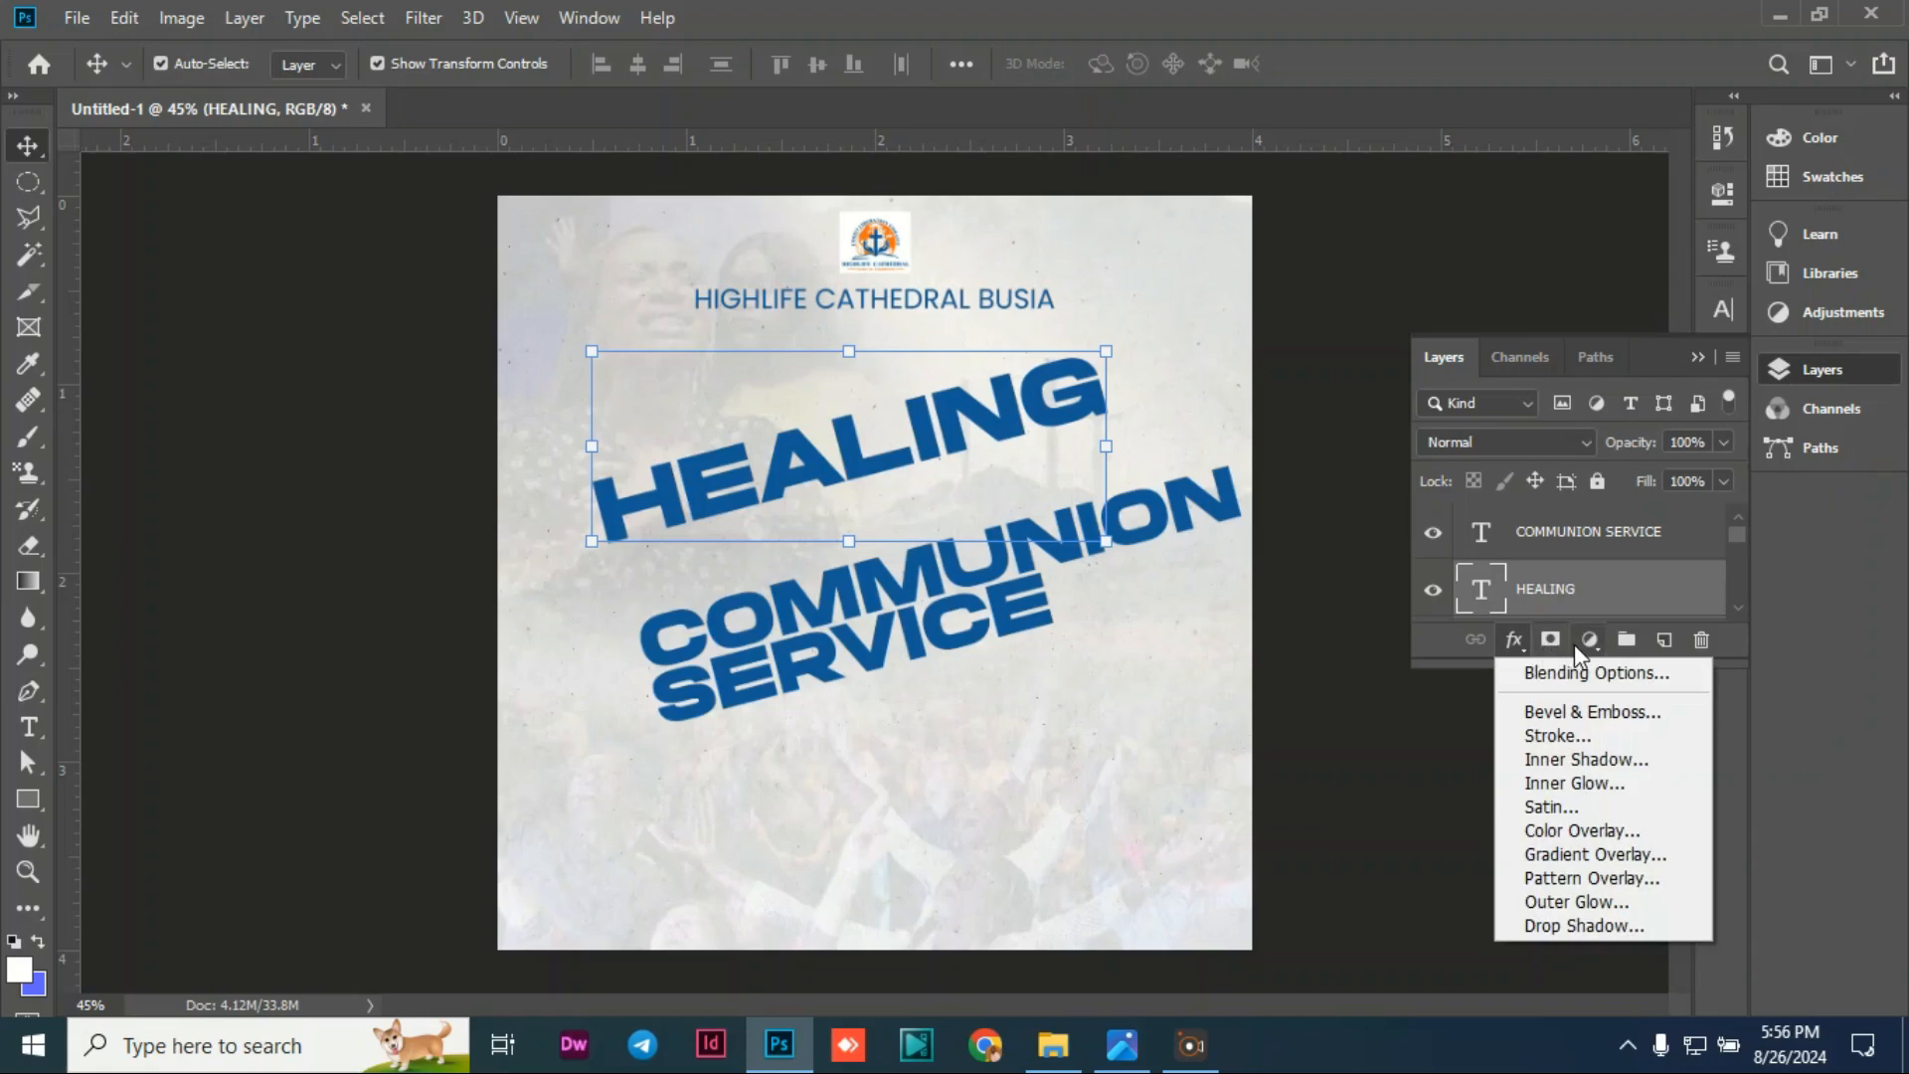
pyautogui.click(1586, 855)
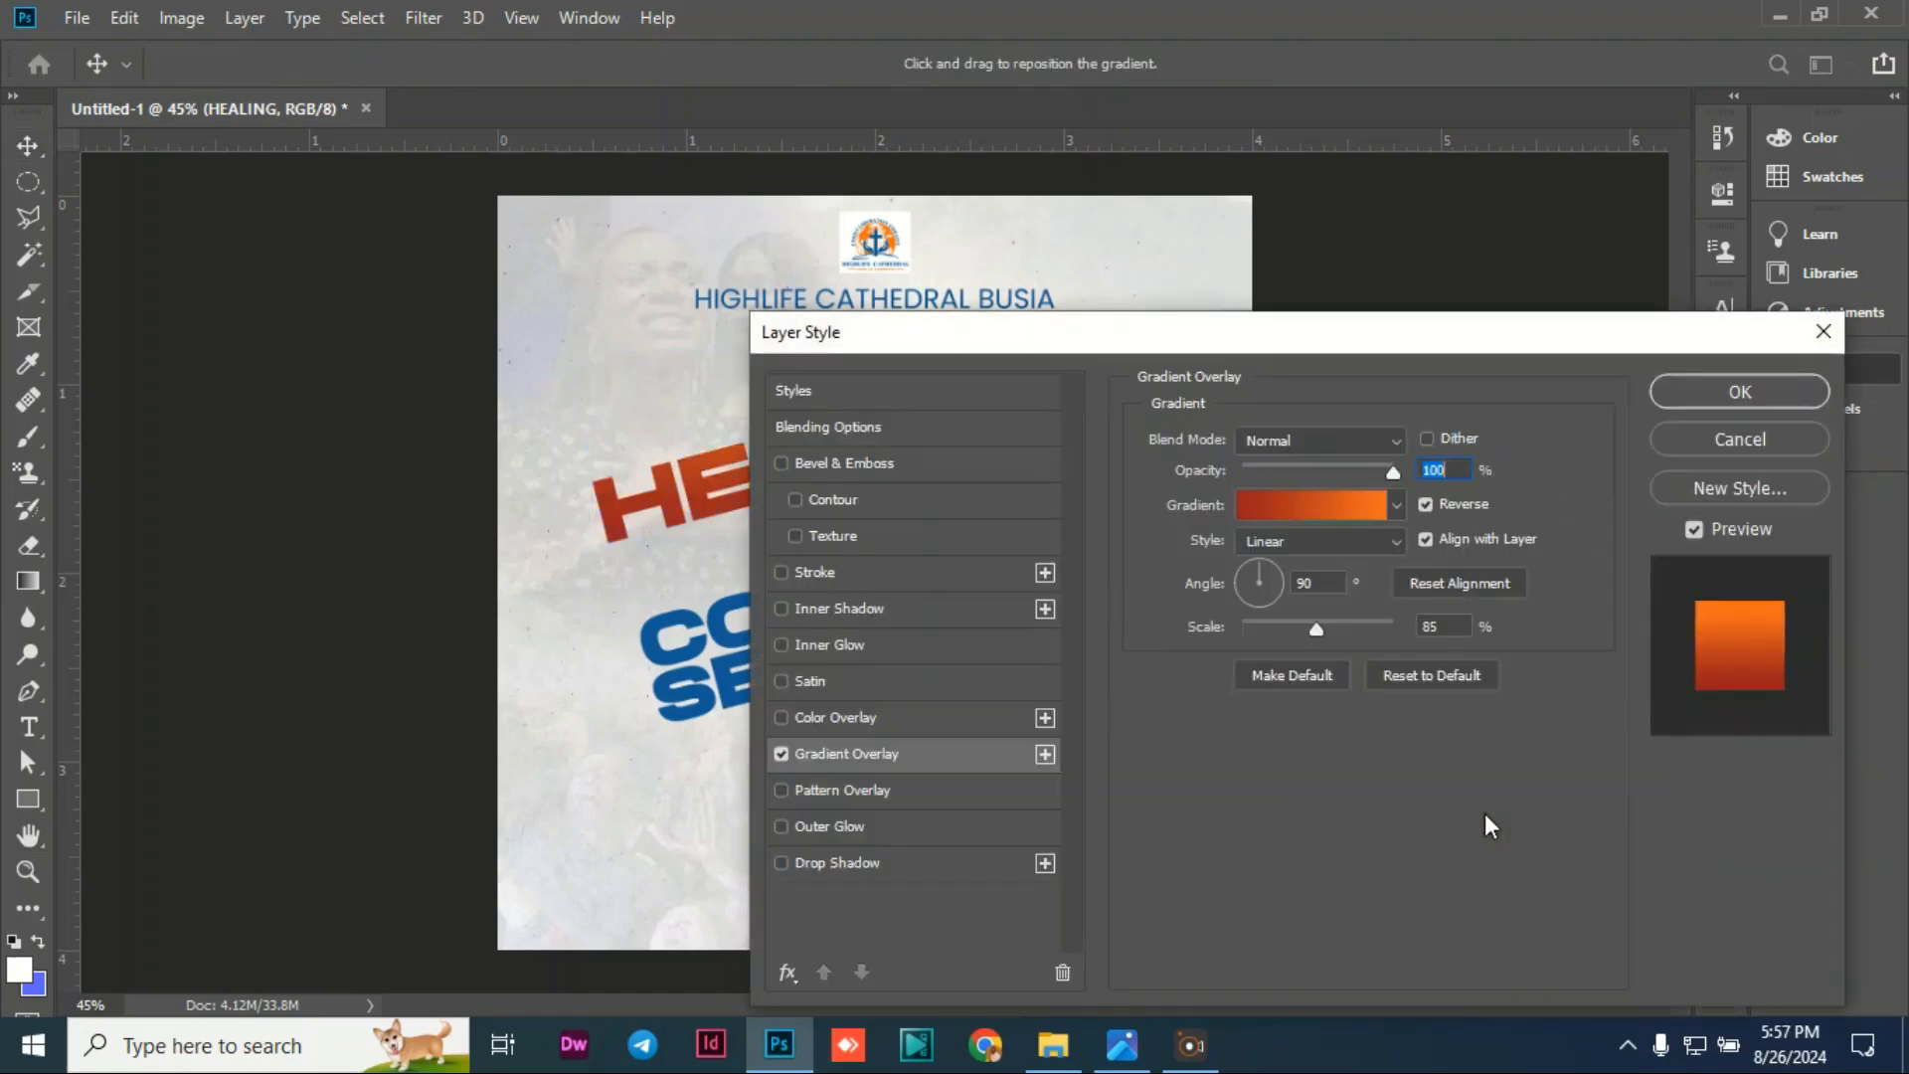
pyautogui.moveTo(1120, 344); pyautogui.dragTo(1321, 179)
# Step: Set the gradient's starting colour stop to orange f76516
pyautogui.click(1489, 342)
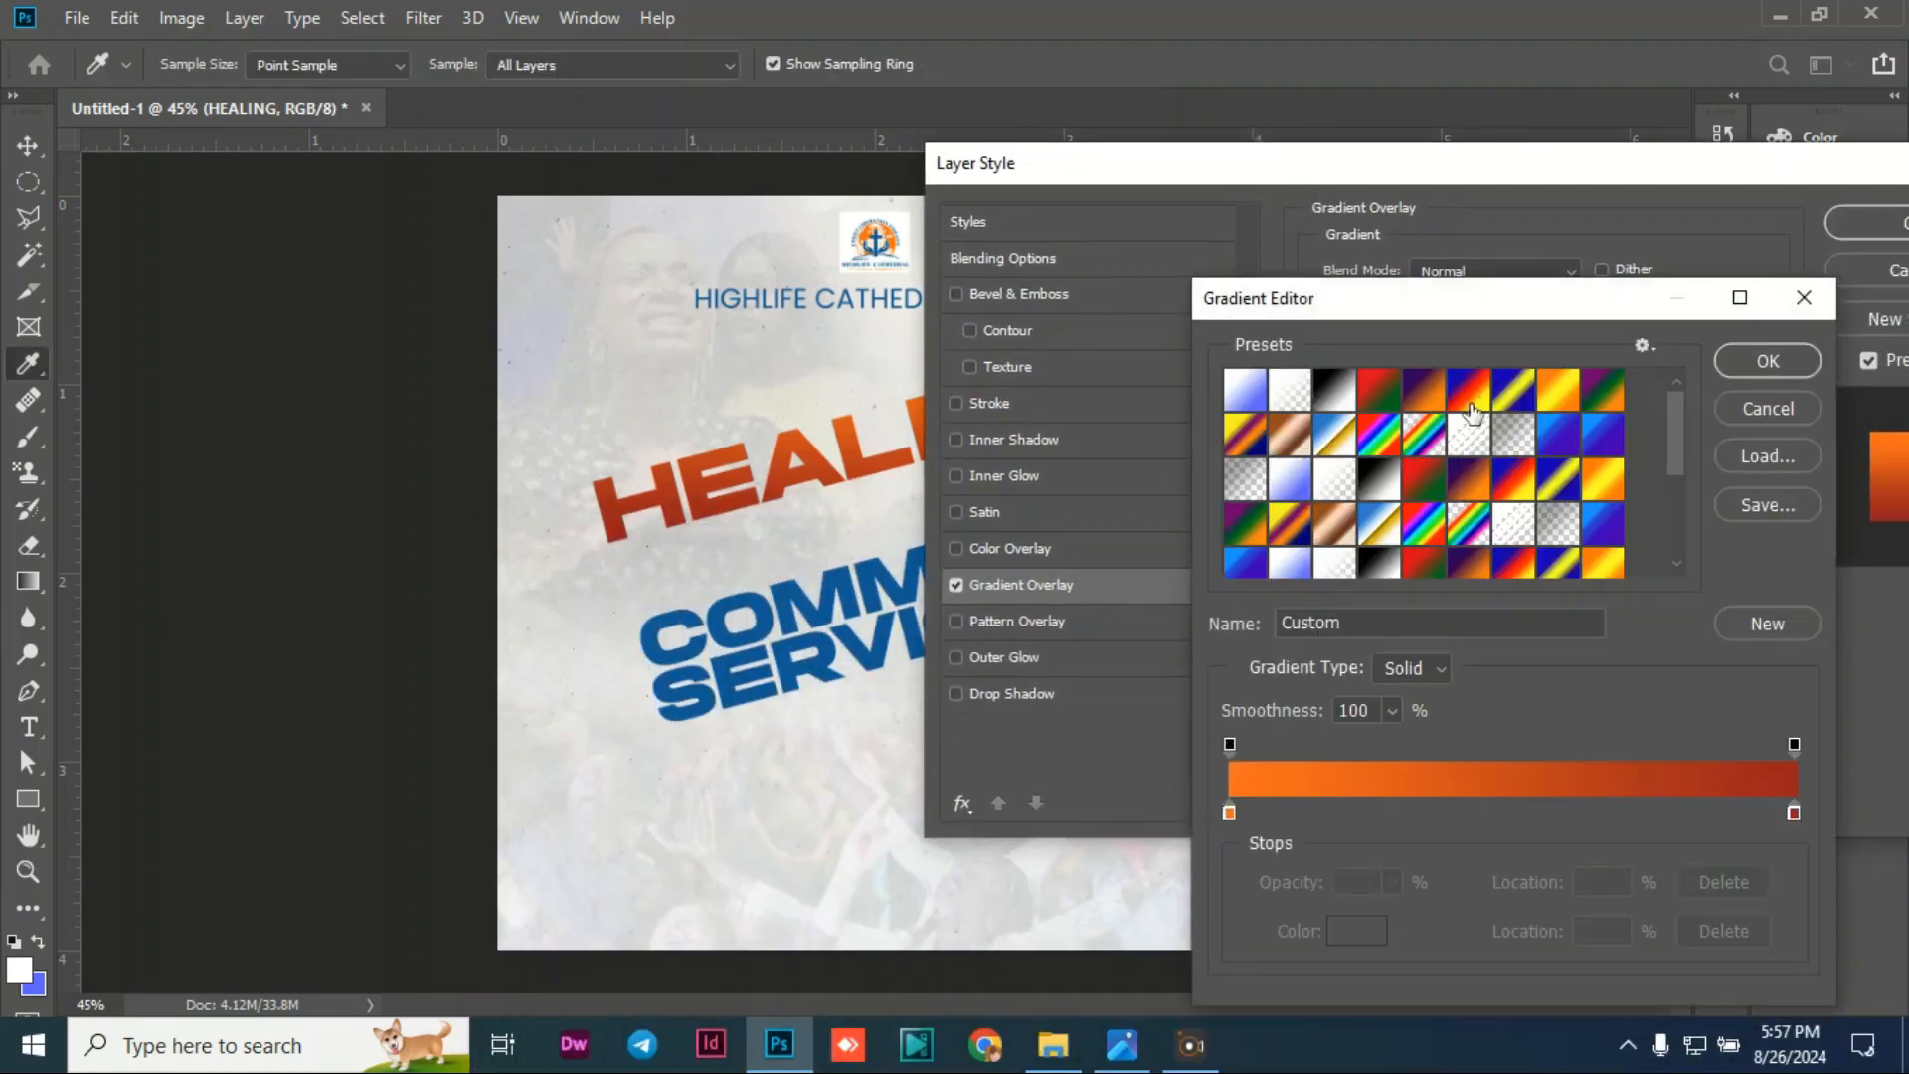
pyautogui.click(1229, 813)
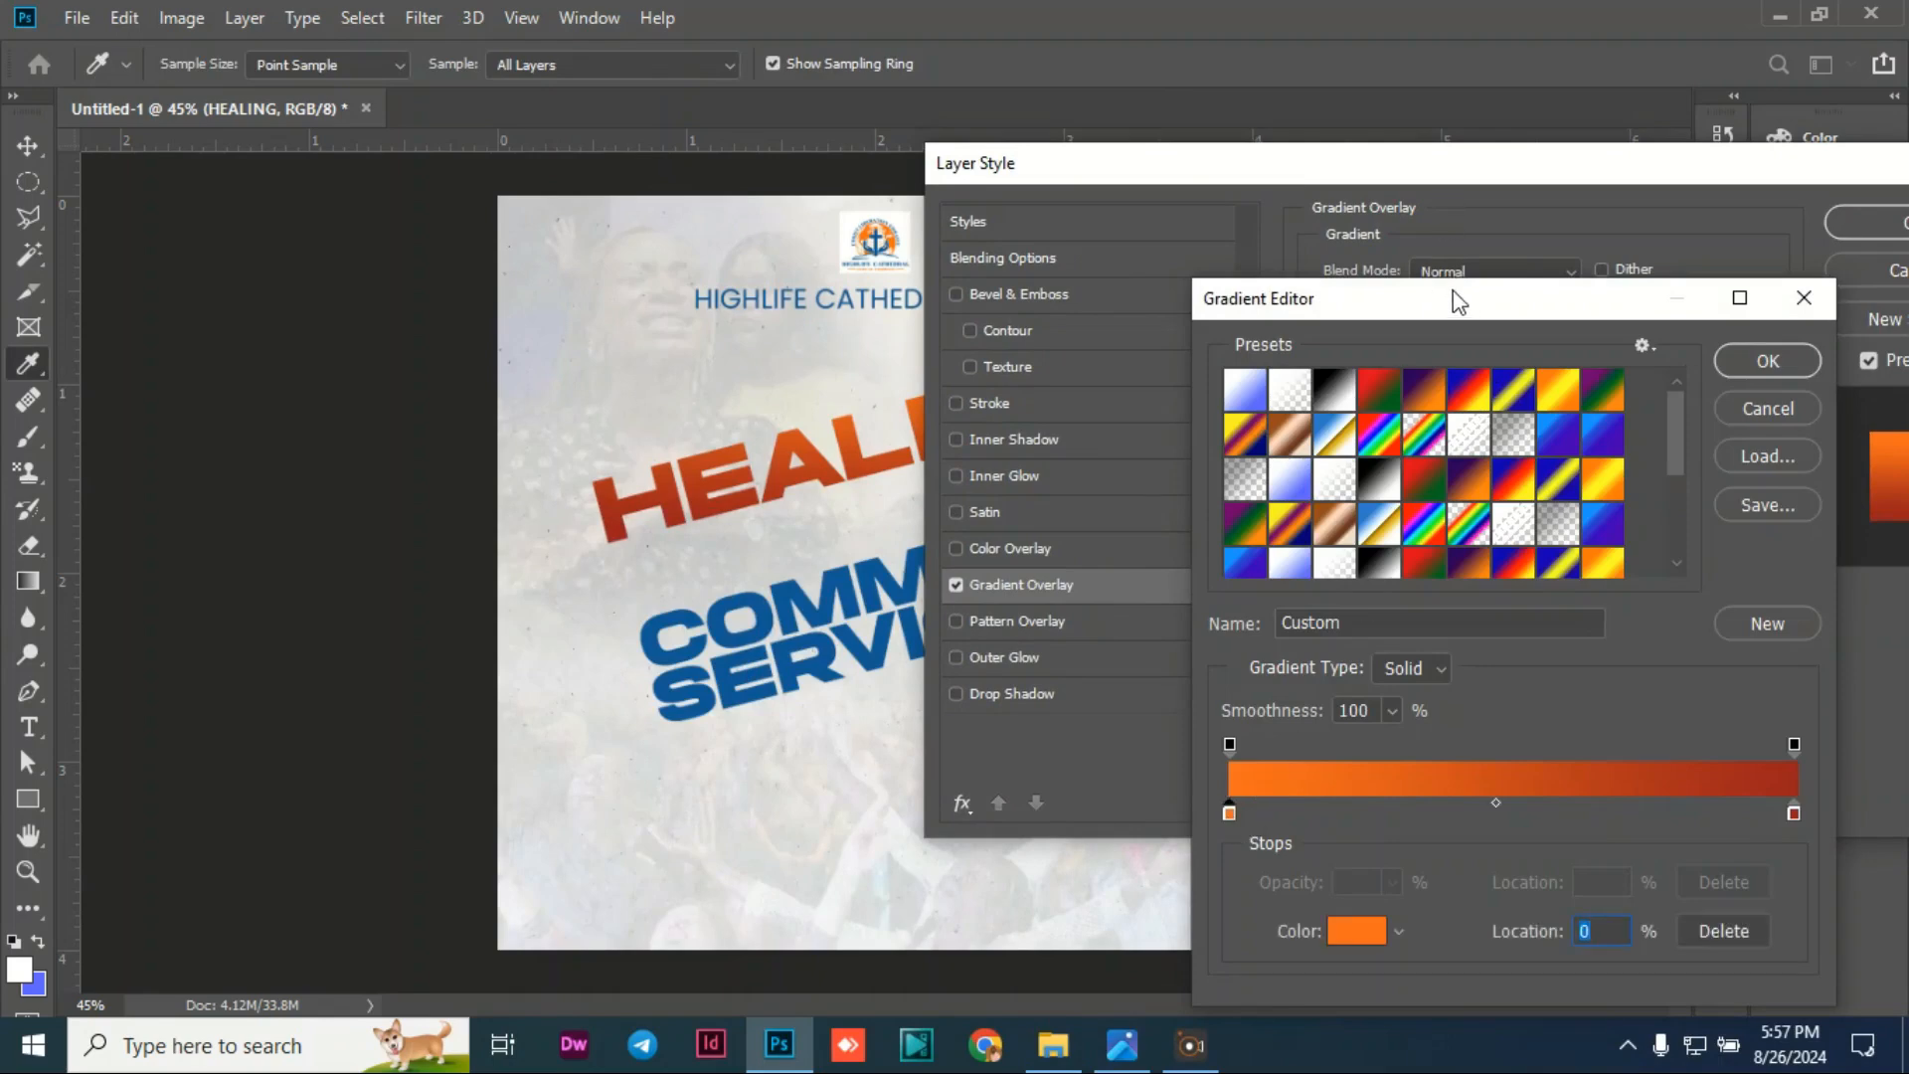
pyautogui.moveTo(1459, 302); pyautogui.dragTo(1062, 1)
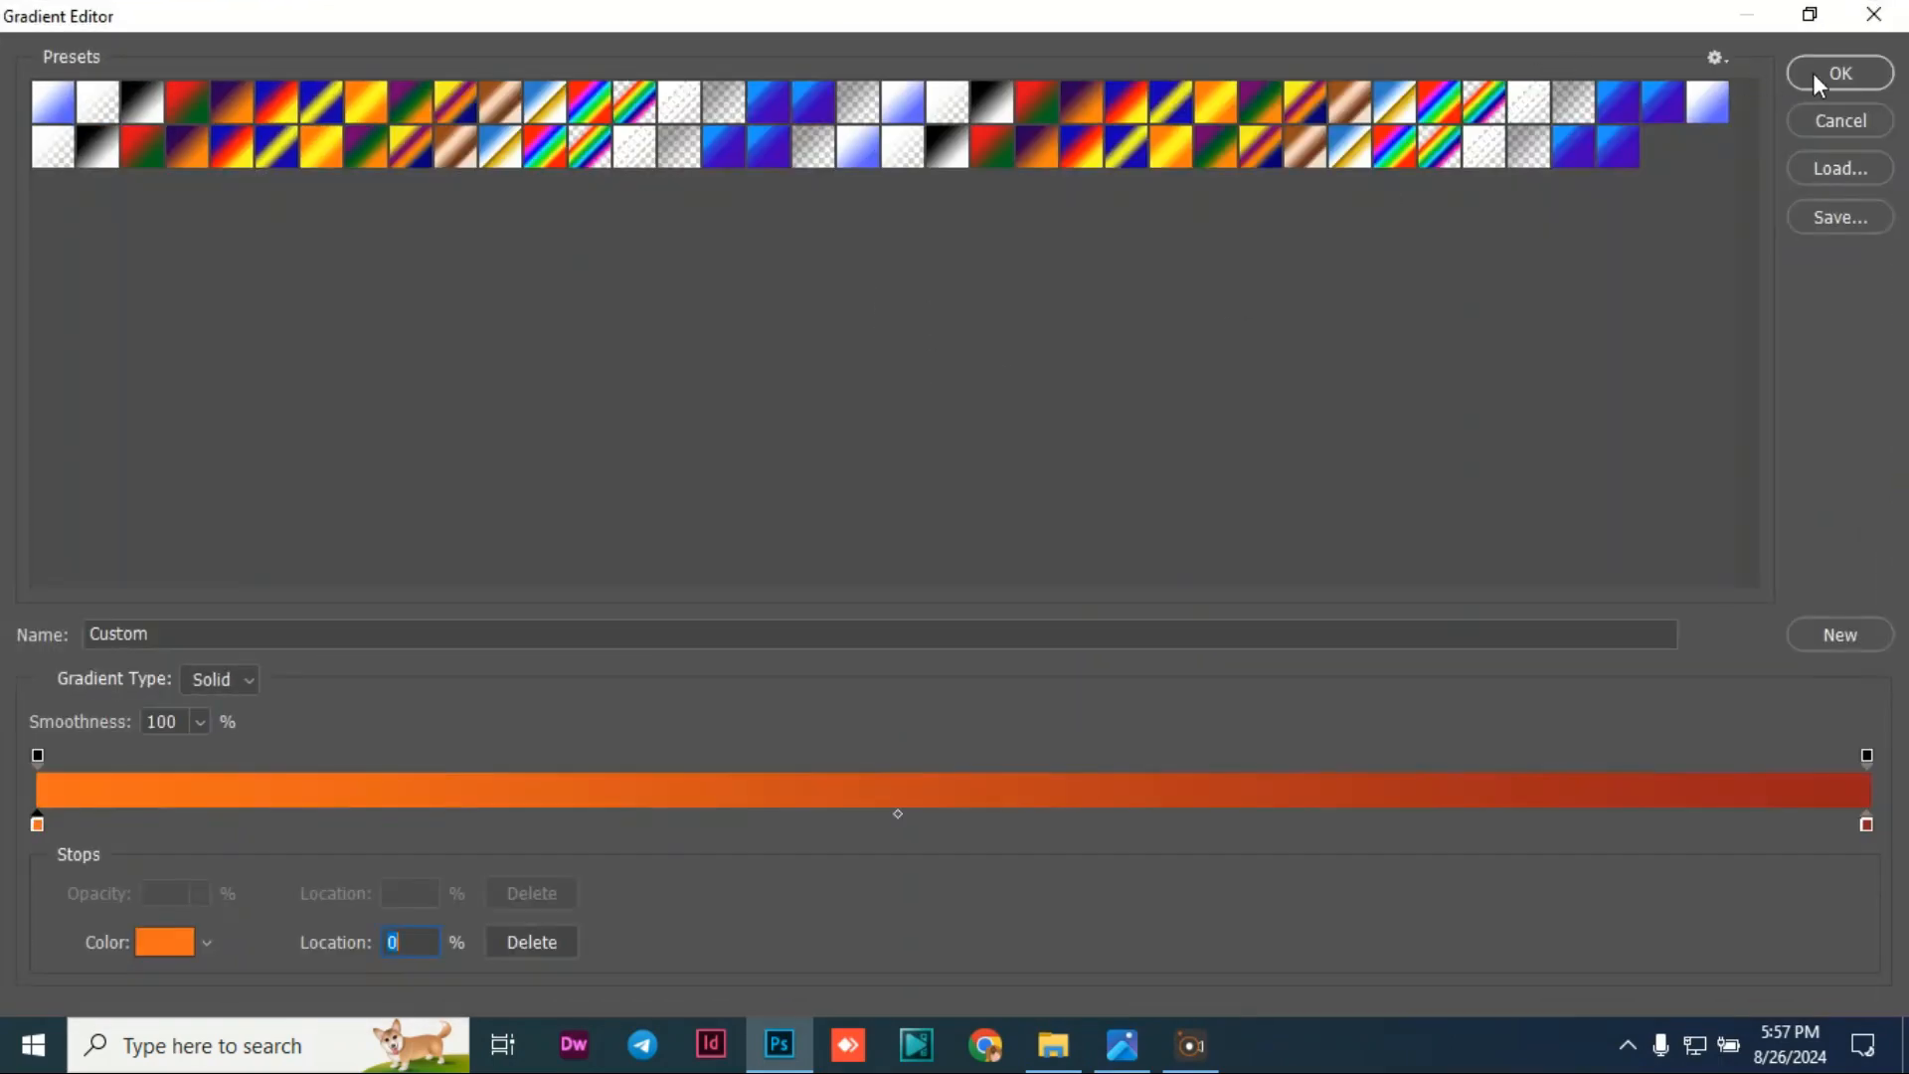
pyautogui.click(1798, 22)
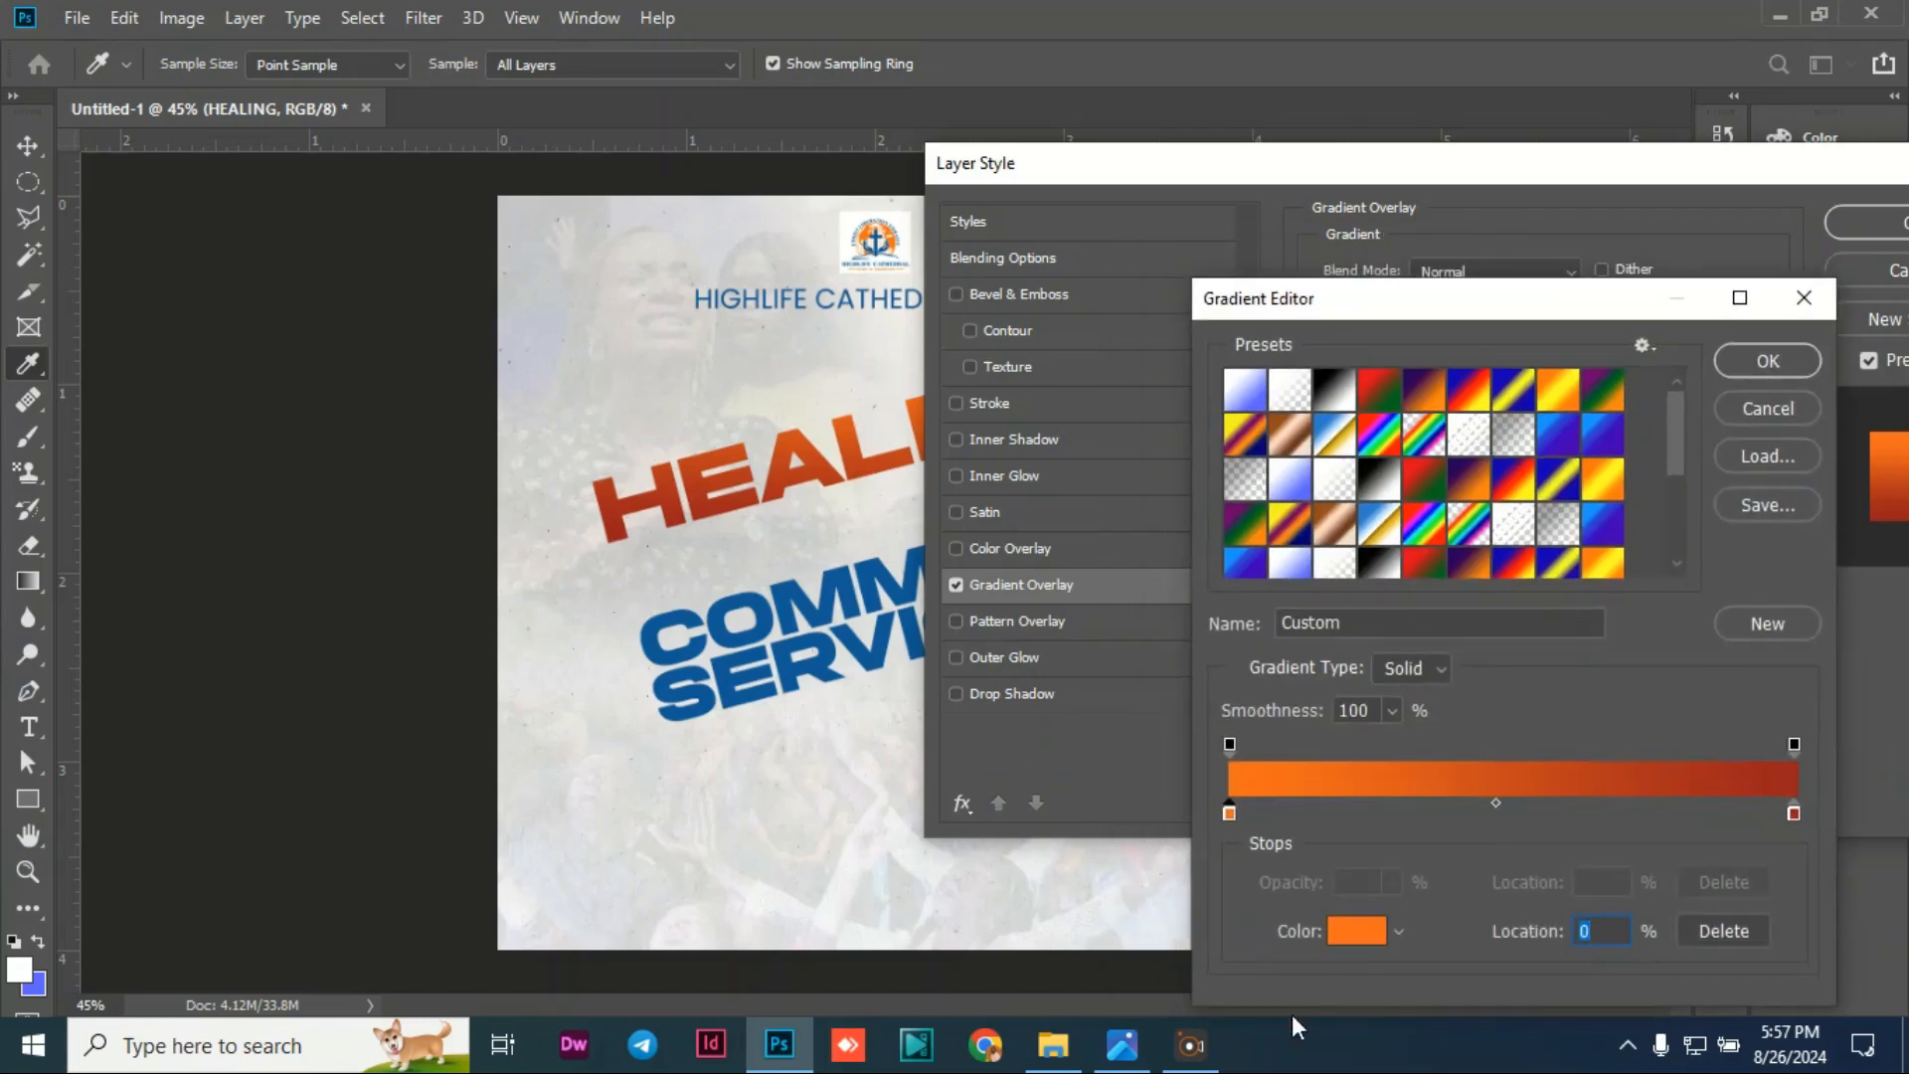
pyautogui.click(1344, 929)
pyautogui.click(612, 672)
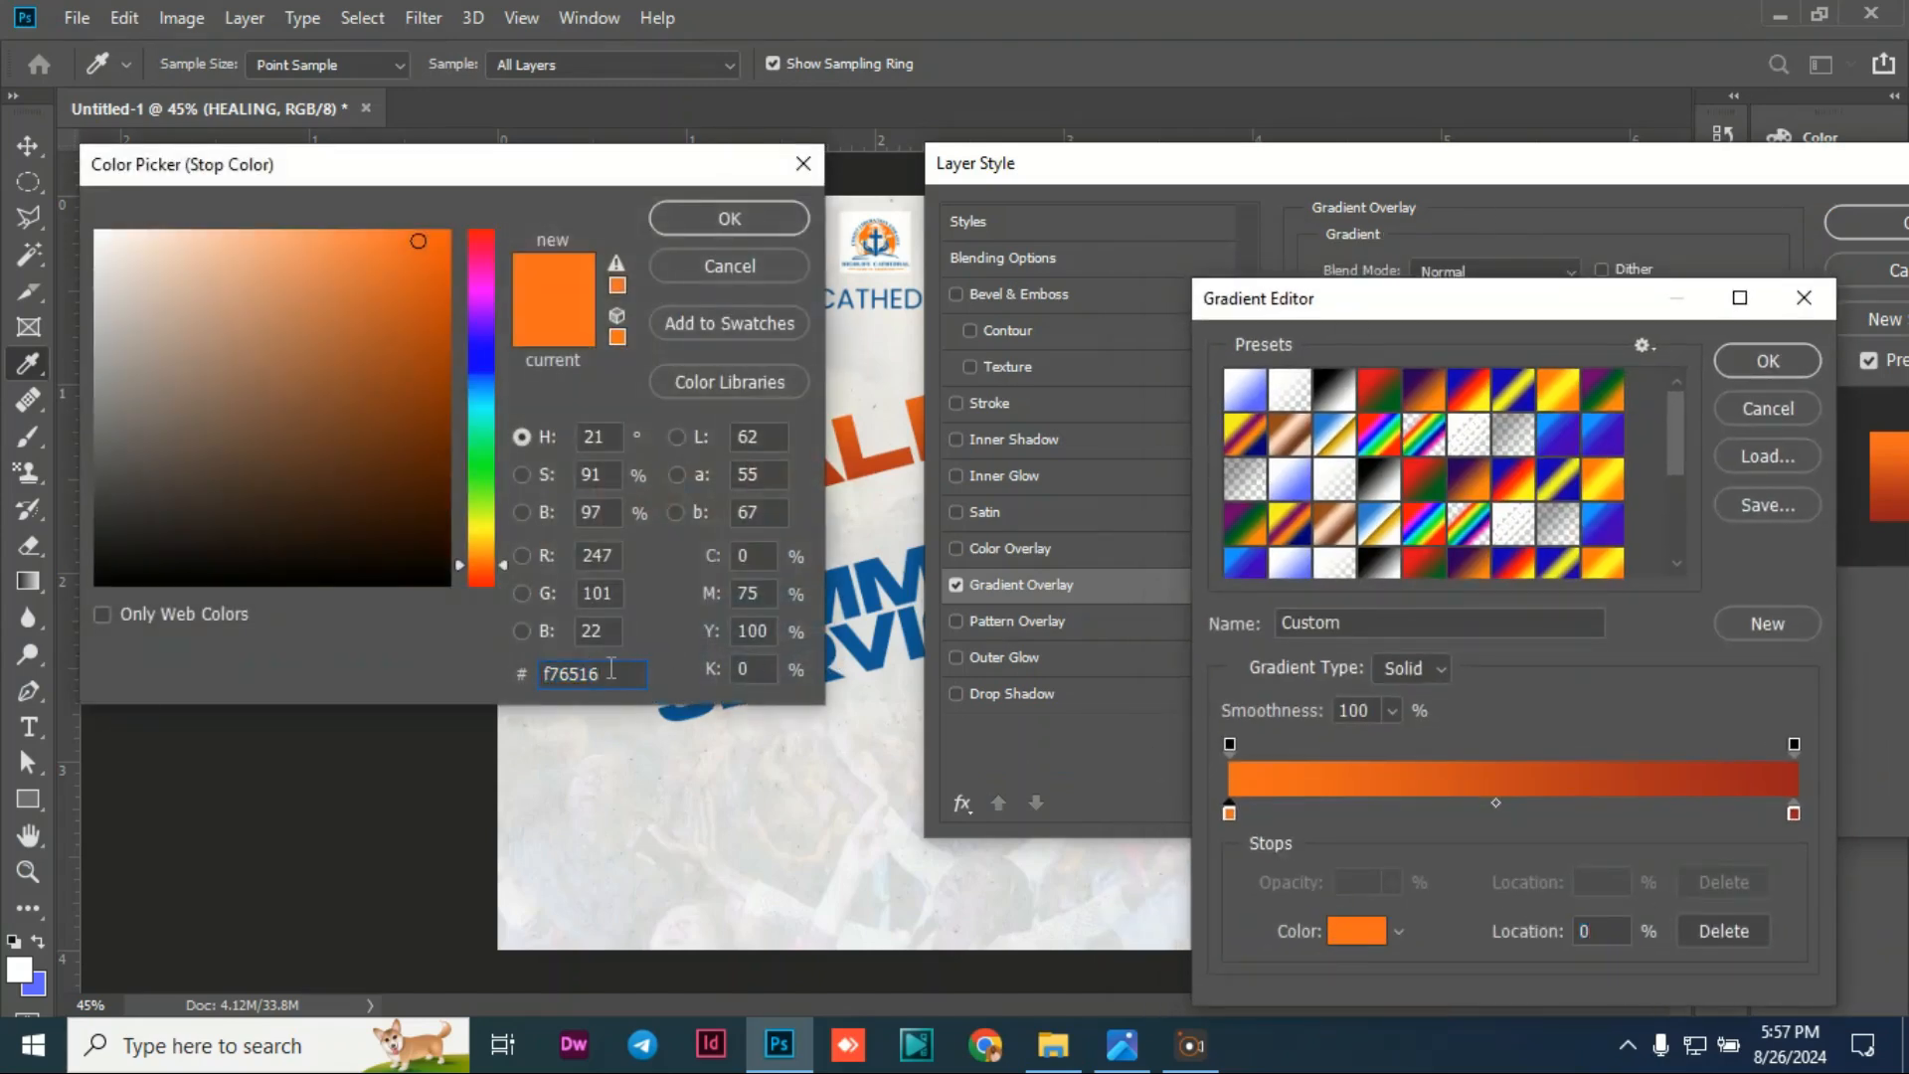
pyautogui.moveTo(612, 672); pyautogui.dragTo(499, 662)
pyautogui.click(724, 213)
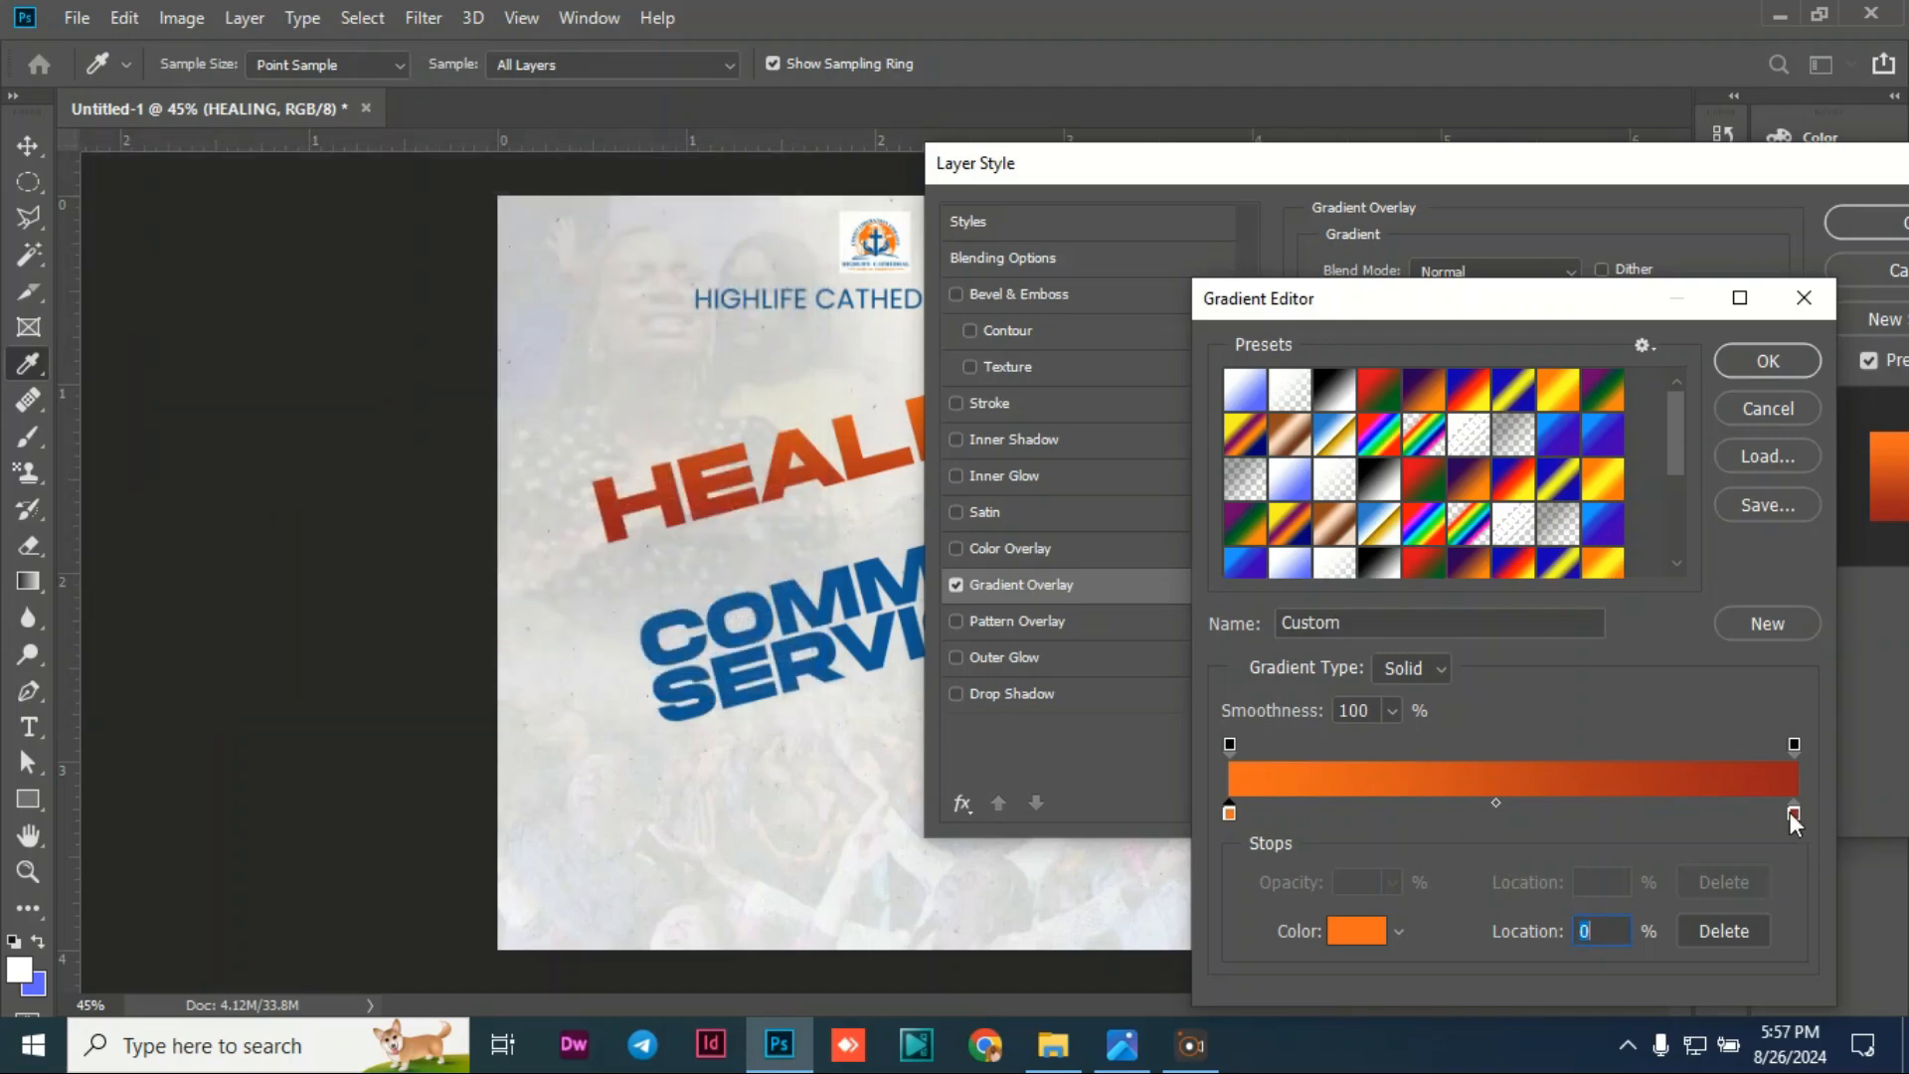
# Step: Set the ending colour stop to dark red 9a1d1c and accept the gradient
pyautogui.click(1793, 813)
pyautogui.click(1343, 930)
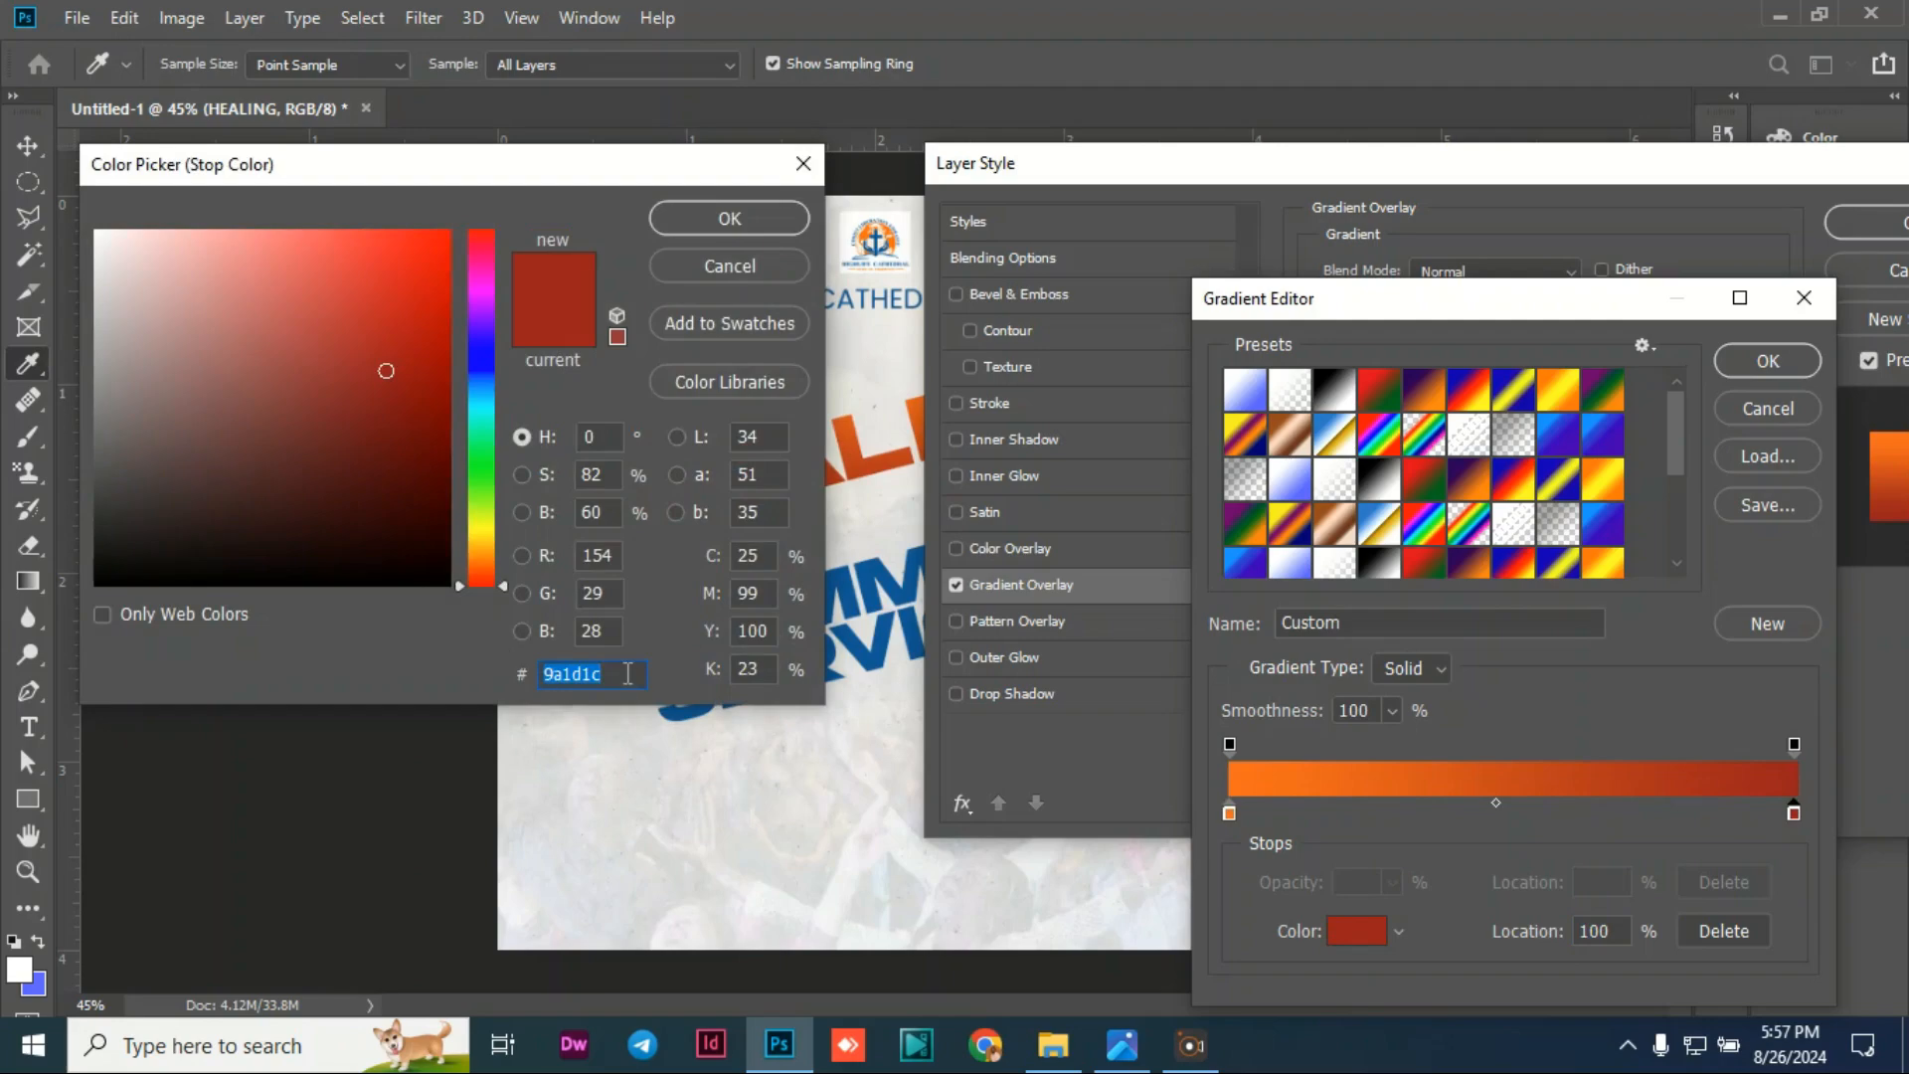
pyautogui.click(708, 226)
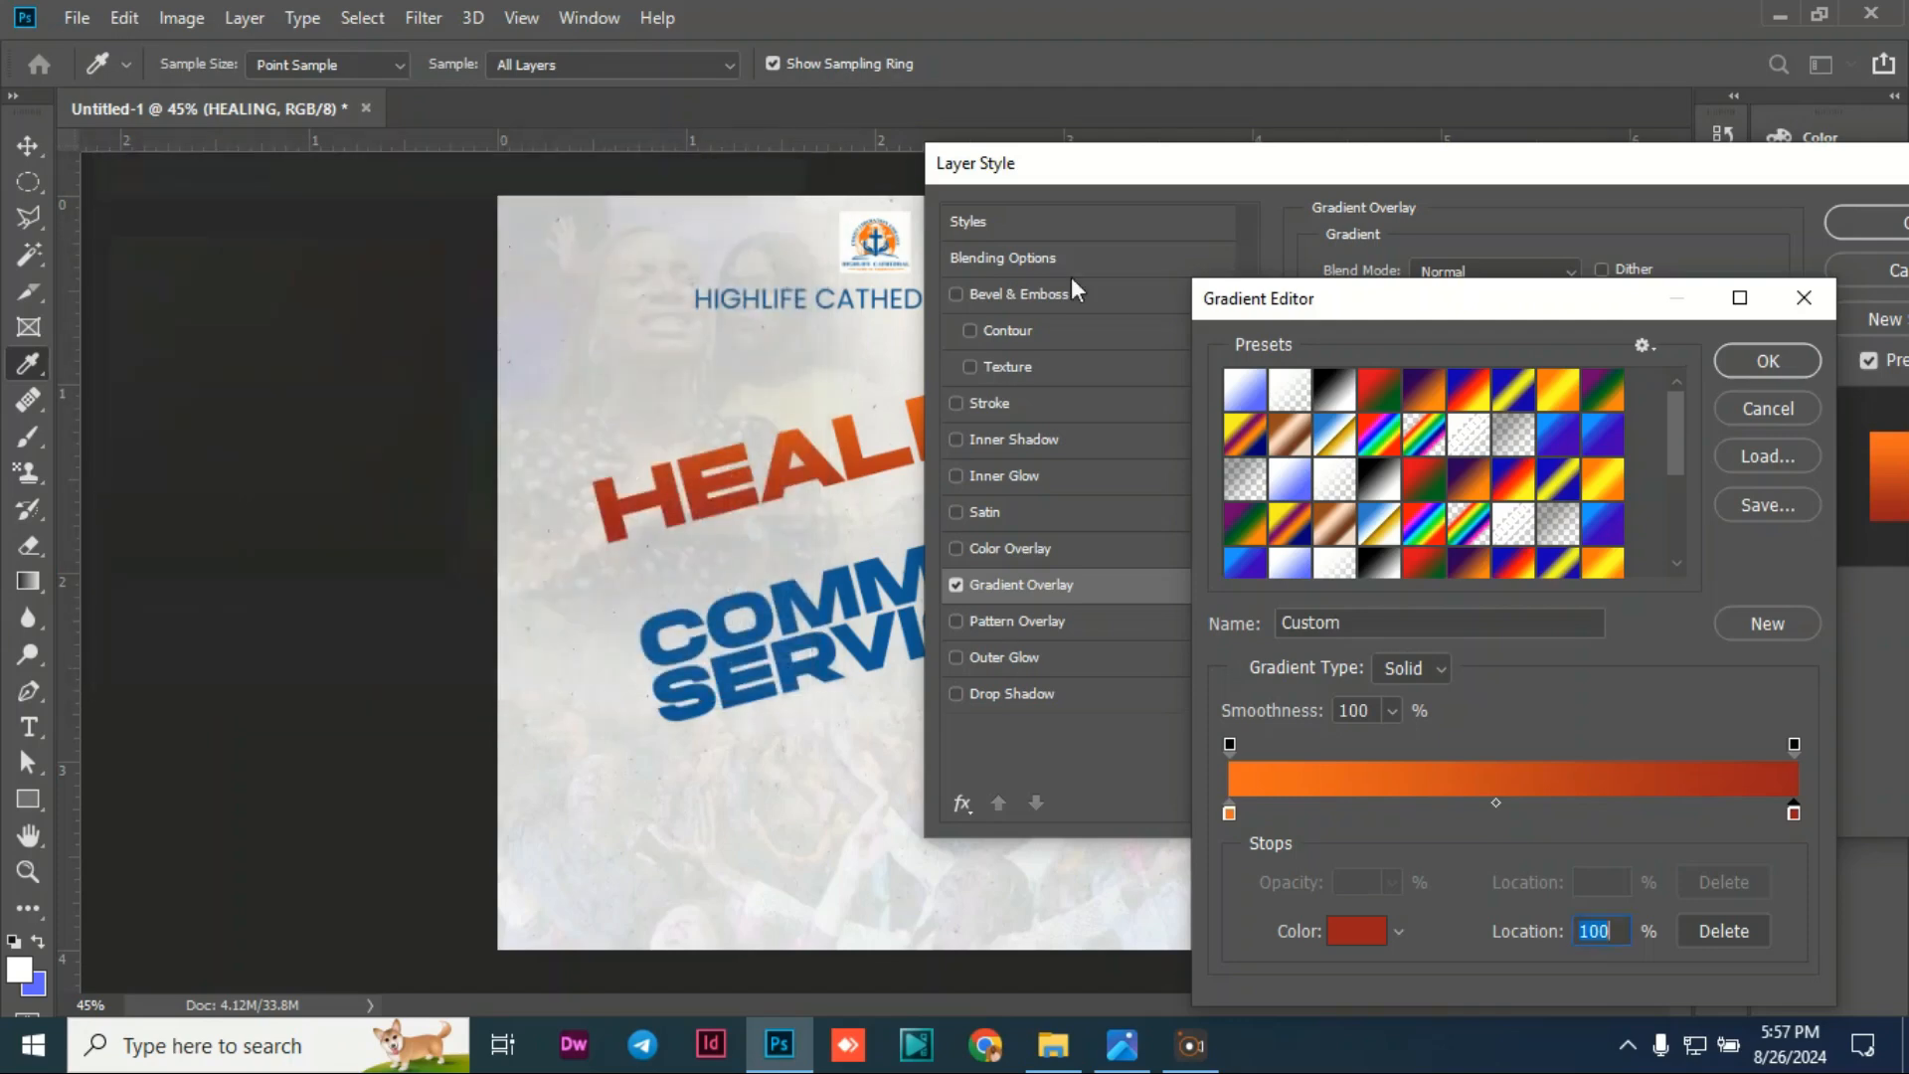
pyautogui.click(1774, 368)
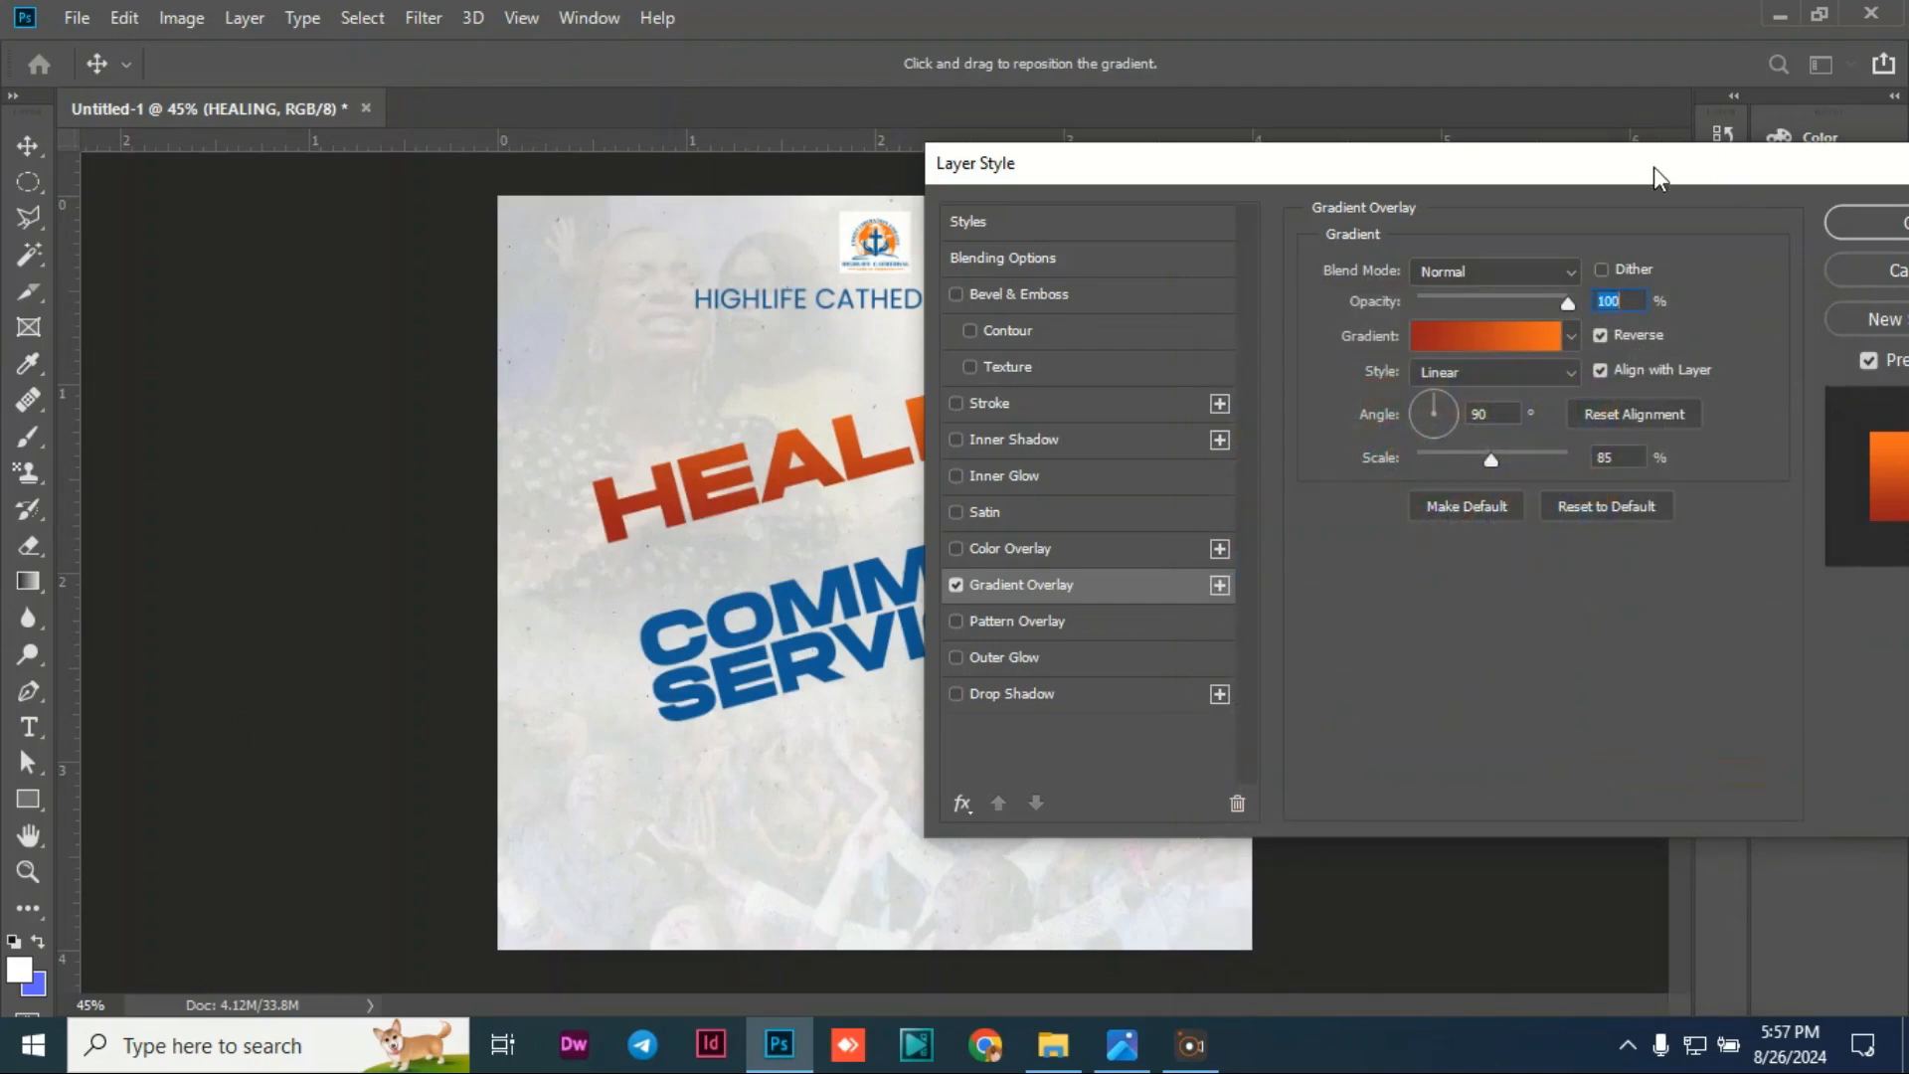
# Step: Apply HEALING's gradient overlay with Reverse unchecked, then move COMMUNION SERVICE up beneath it
pyautogui.moveTo(1655, 165)
pyautogui.mouseDown()
pyautogui.moveTo(881, 296)
pyautogui.moveTo(1218, 469)
pyautogui.moveTo(1184, 603)
pyautogui.moveTo(1133, 622)
pyautogui.mouseUp()
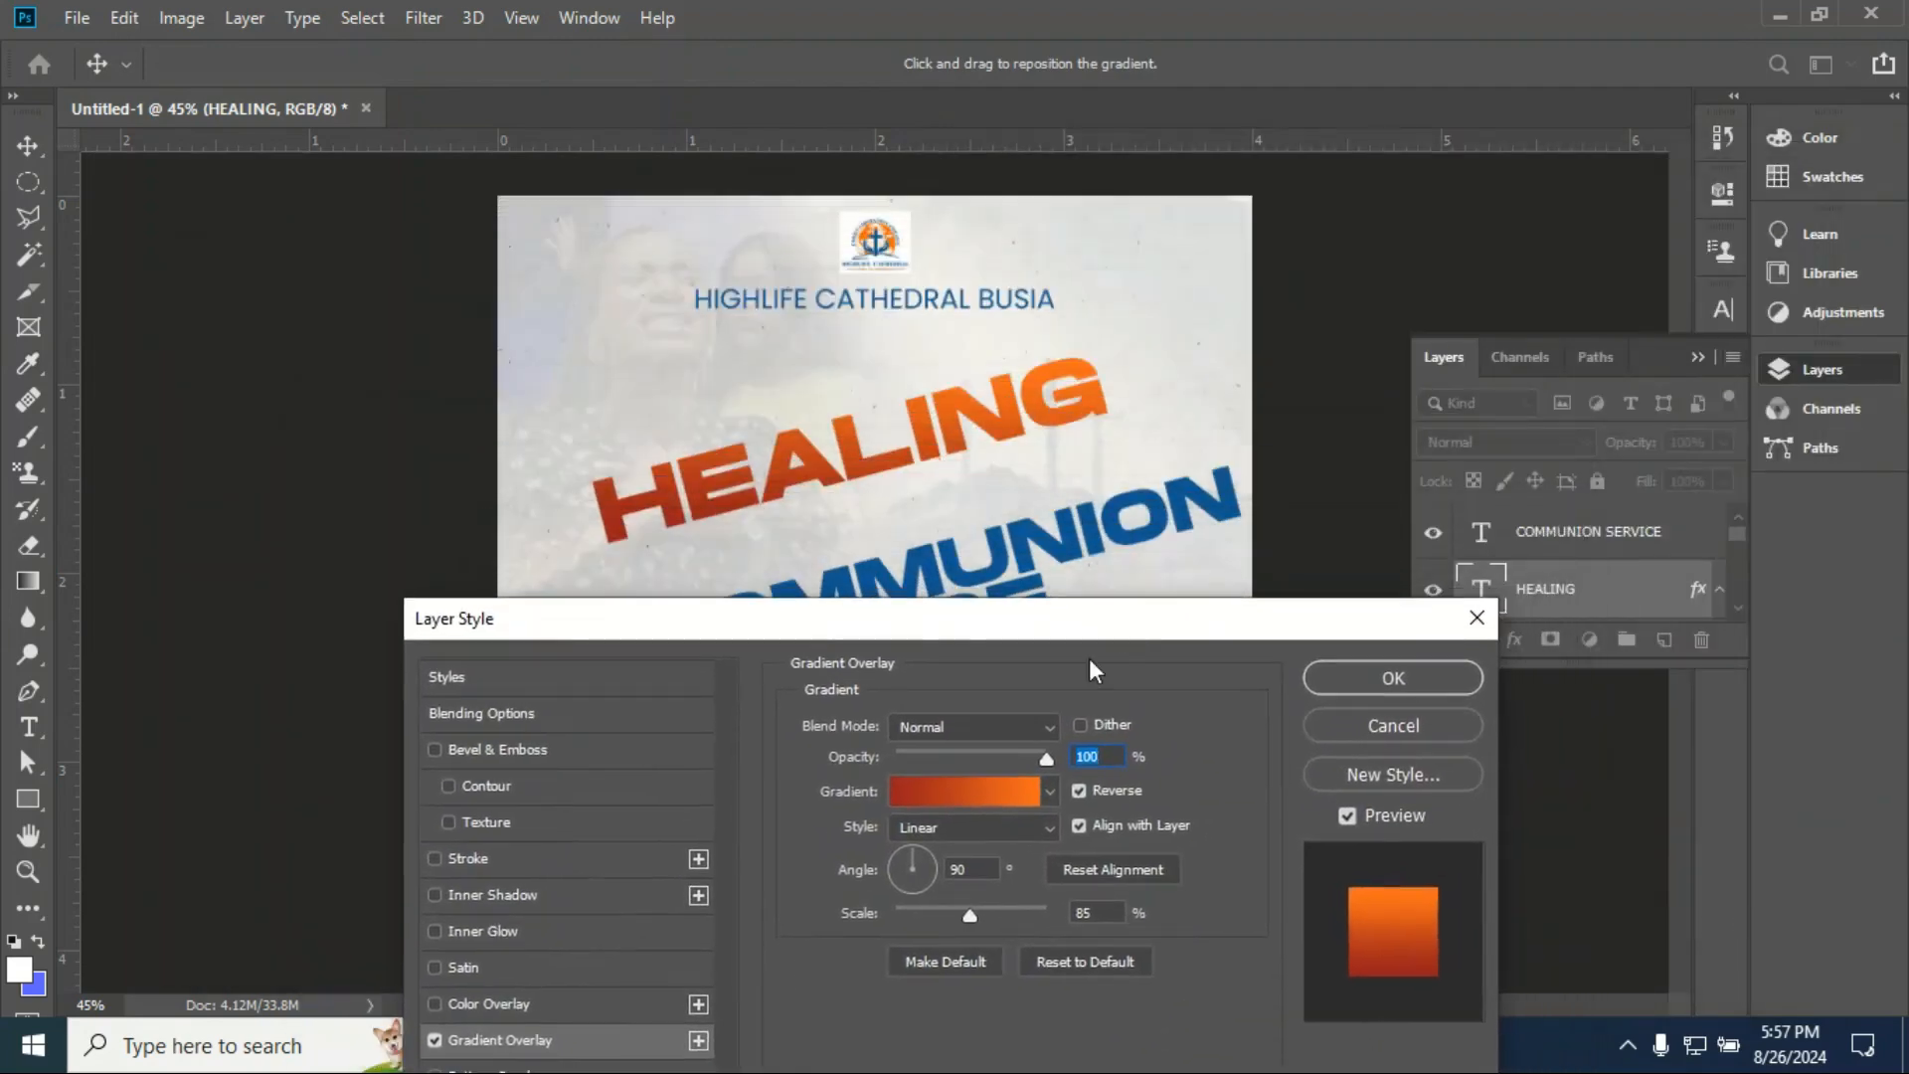
pyautogui.click(1079, 791)
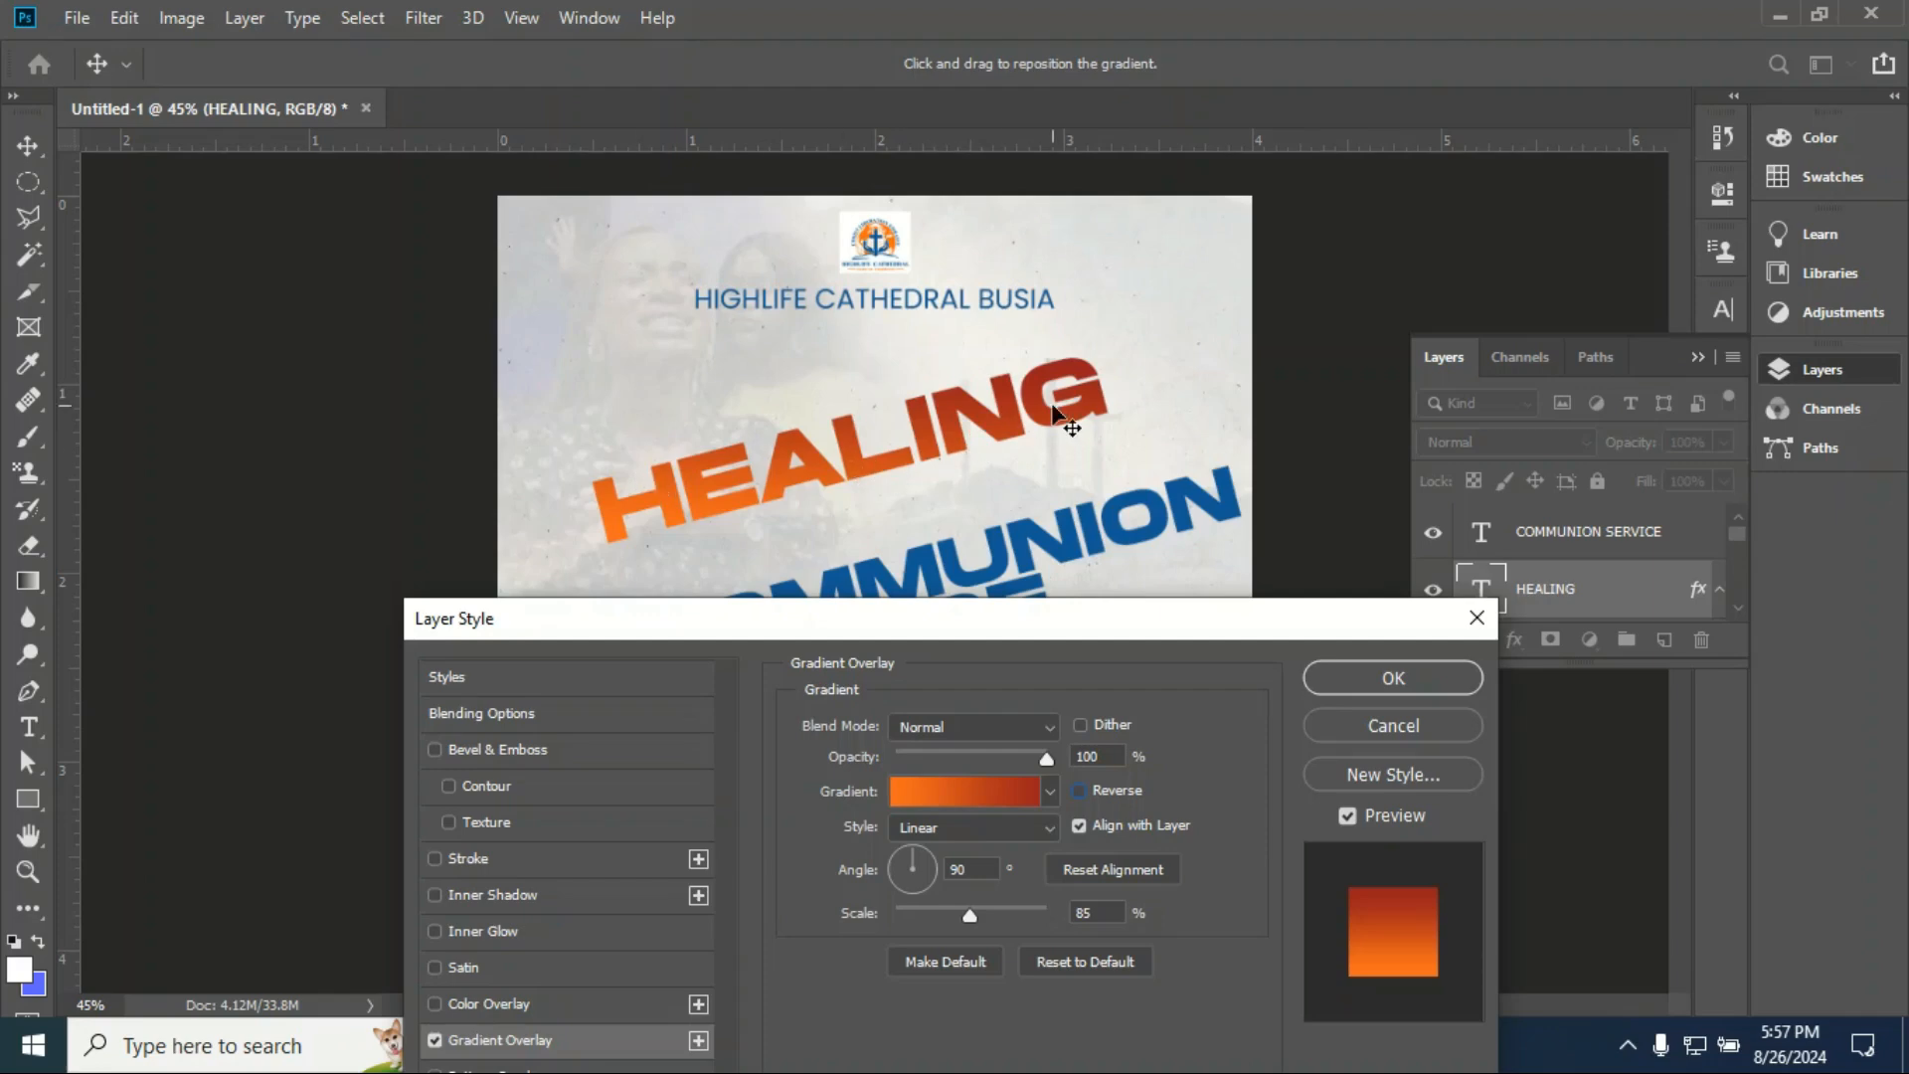
pyautogui.click(1393, 677)
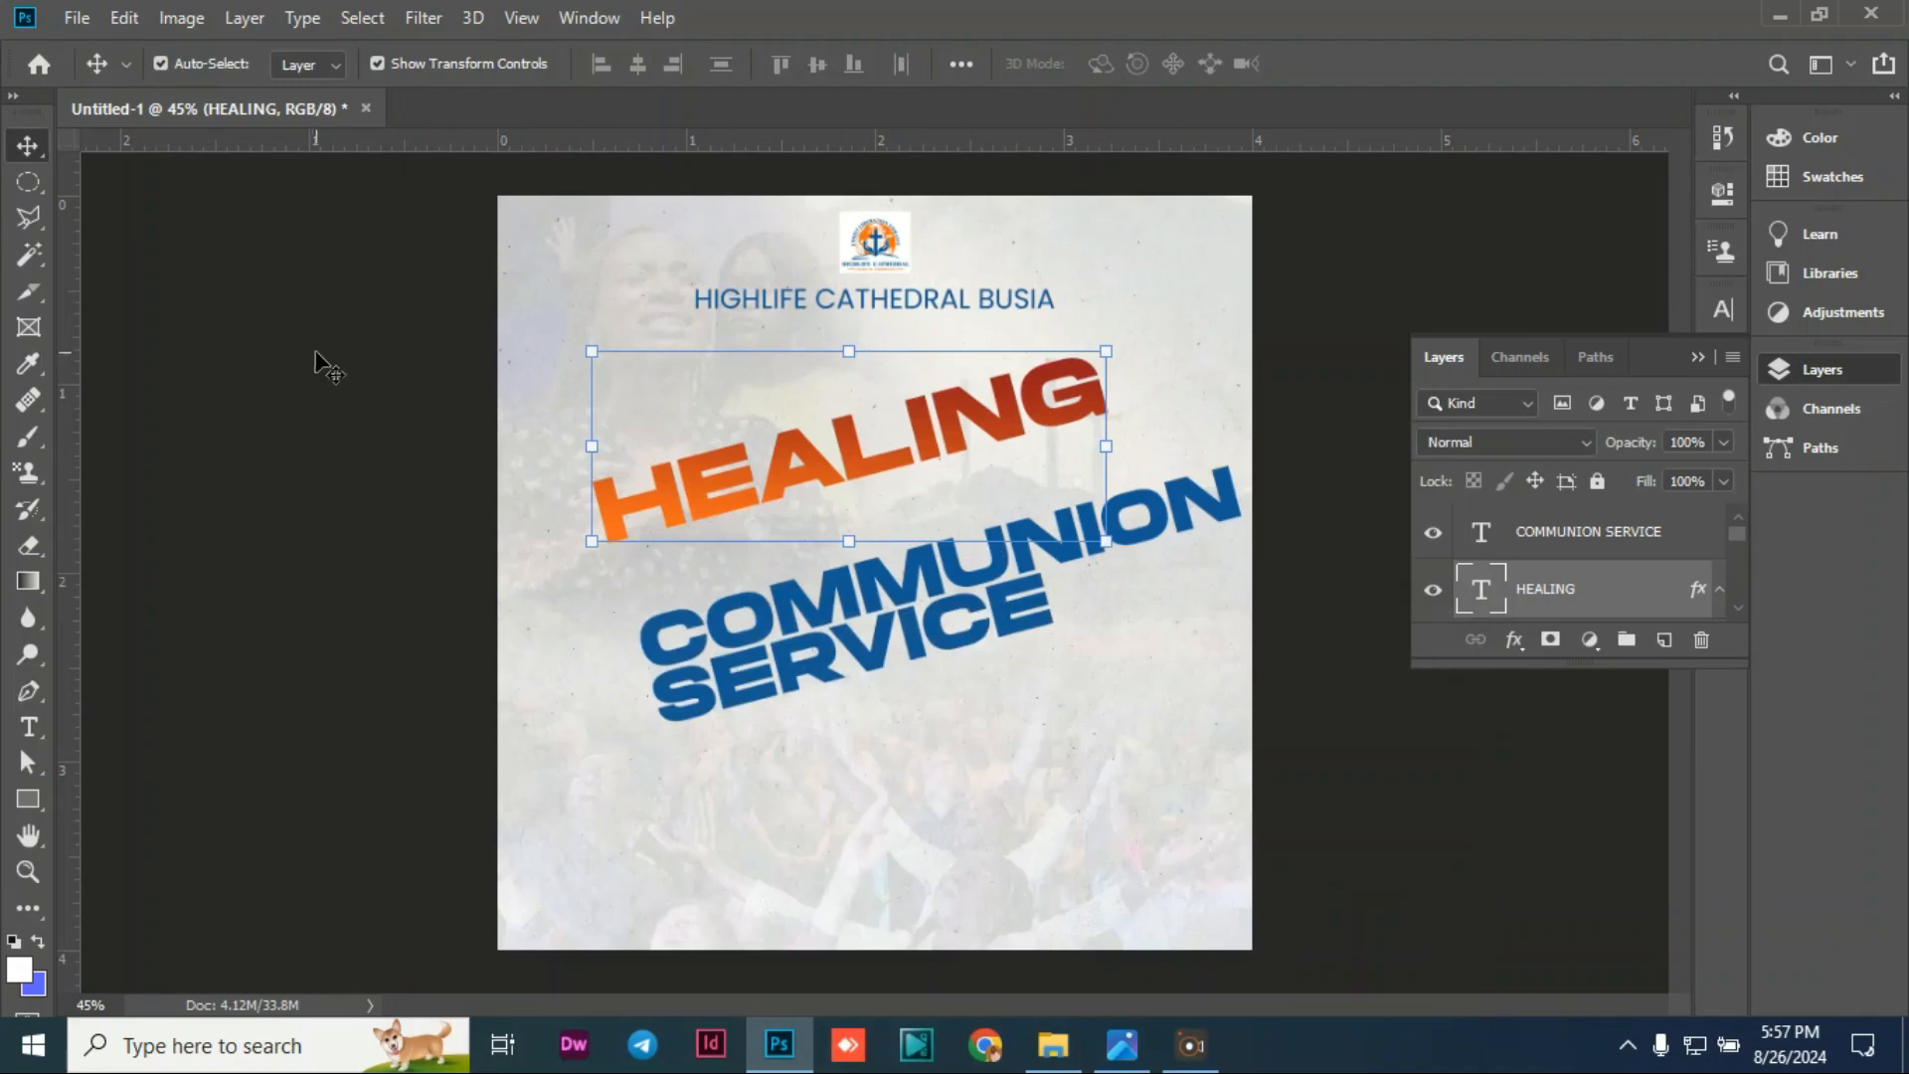
pyautogui.click(427, 461)
pyautogui.moveTo(891, 575)
pyautogui.mouseDown()
pyautogui.moveTo(960, 562)
pyautogui.moveTo(850, 510)
pyautogui.mouseUp()
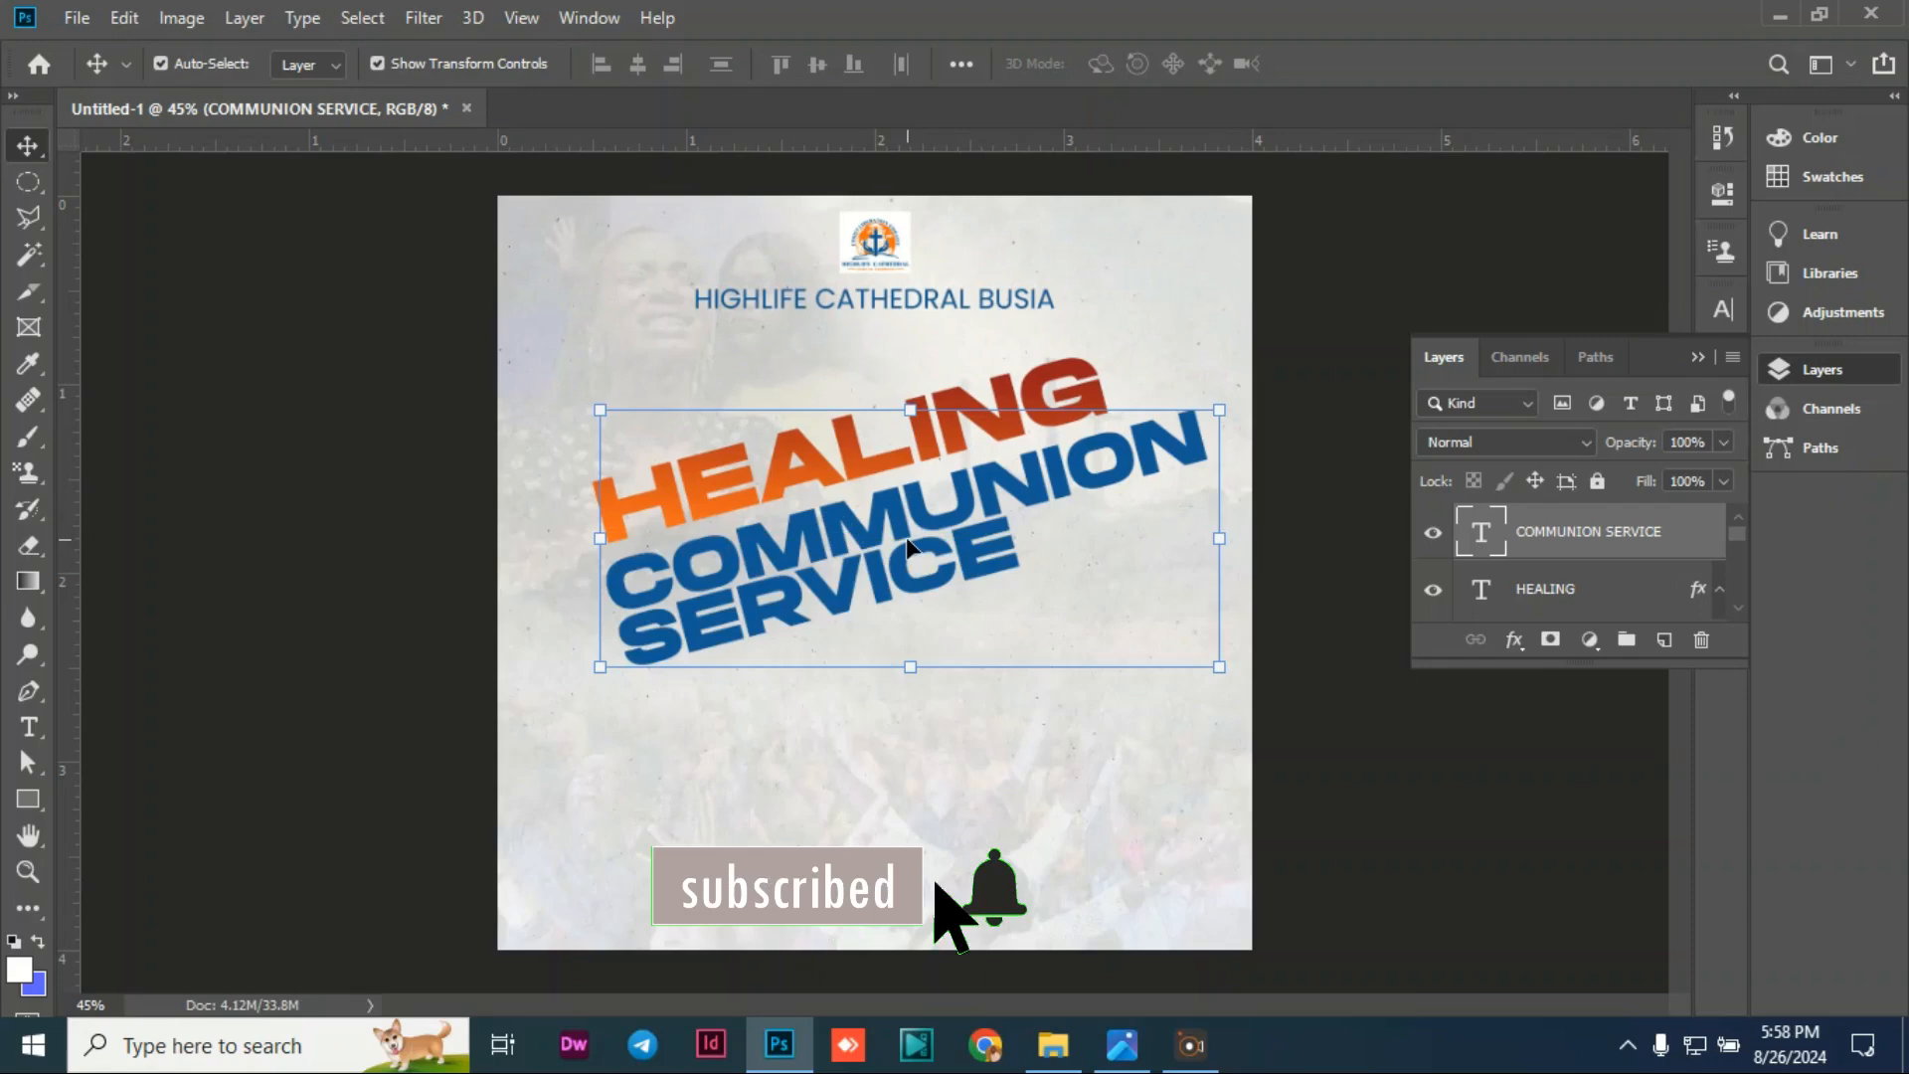
# Step: Add a reversed orange-red Gradient Overlay to the COMMUNION SERVICE layer
pyautogui.click(1521, 642)
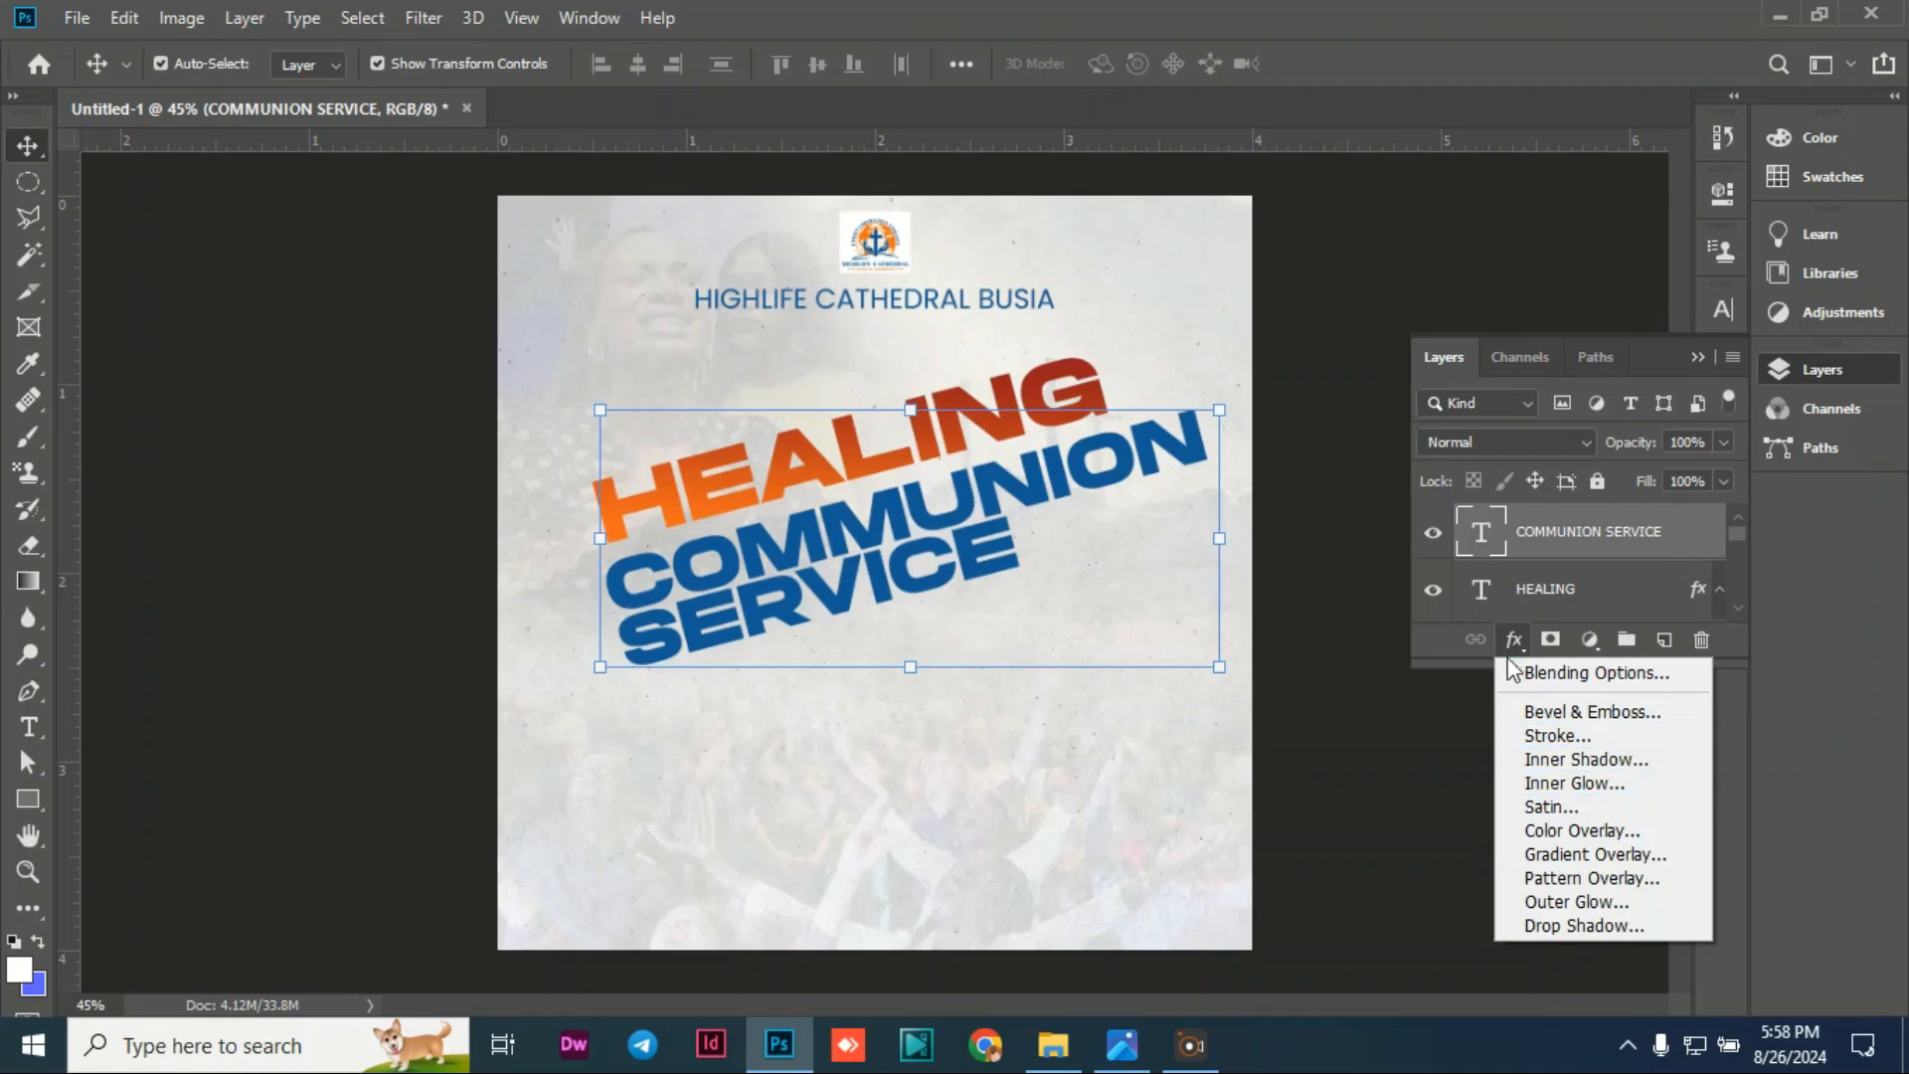
pyautogui.click(1596, 856)
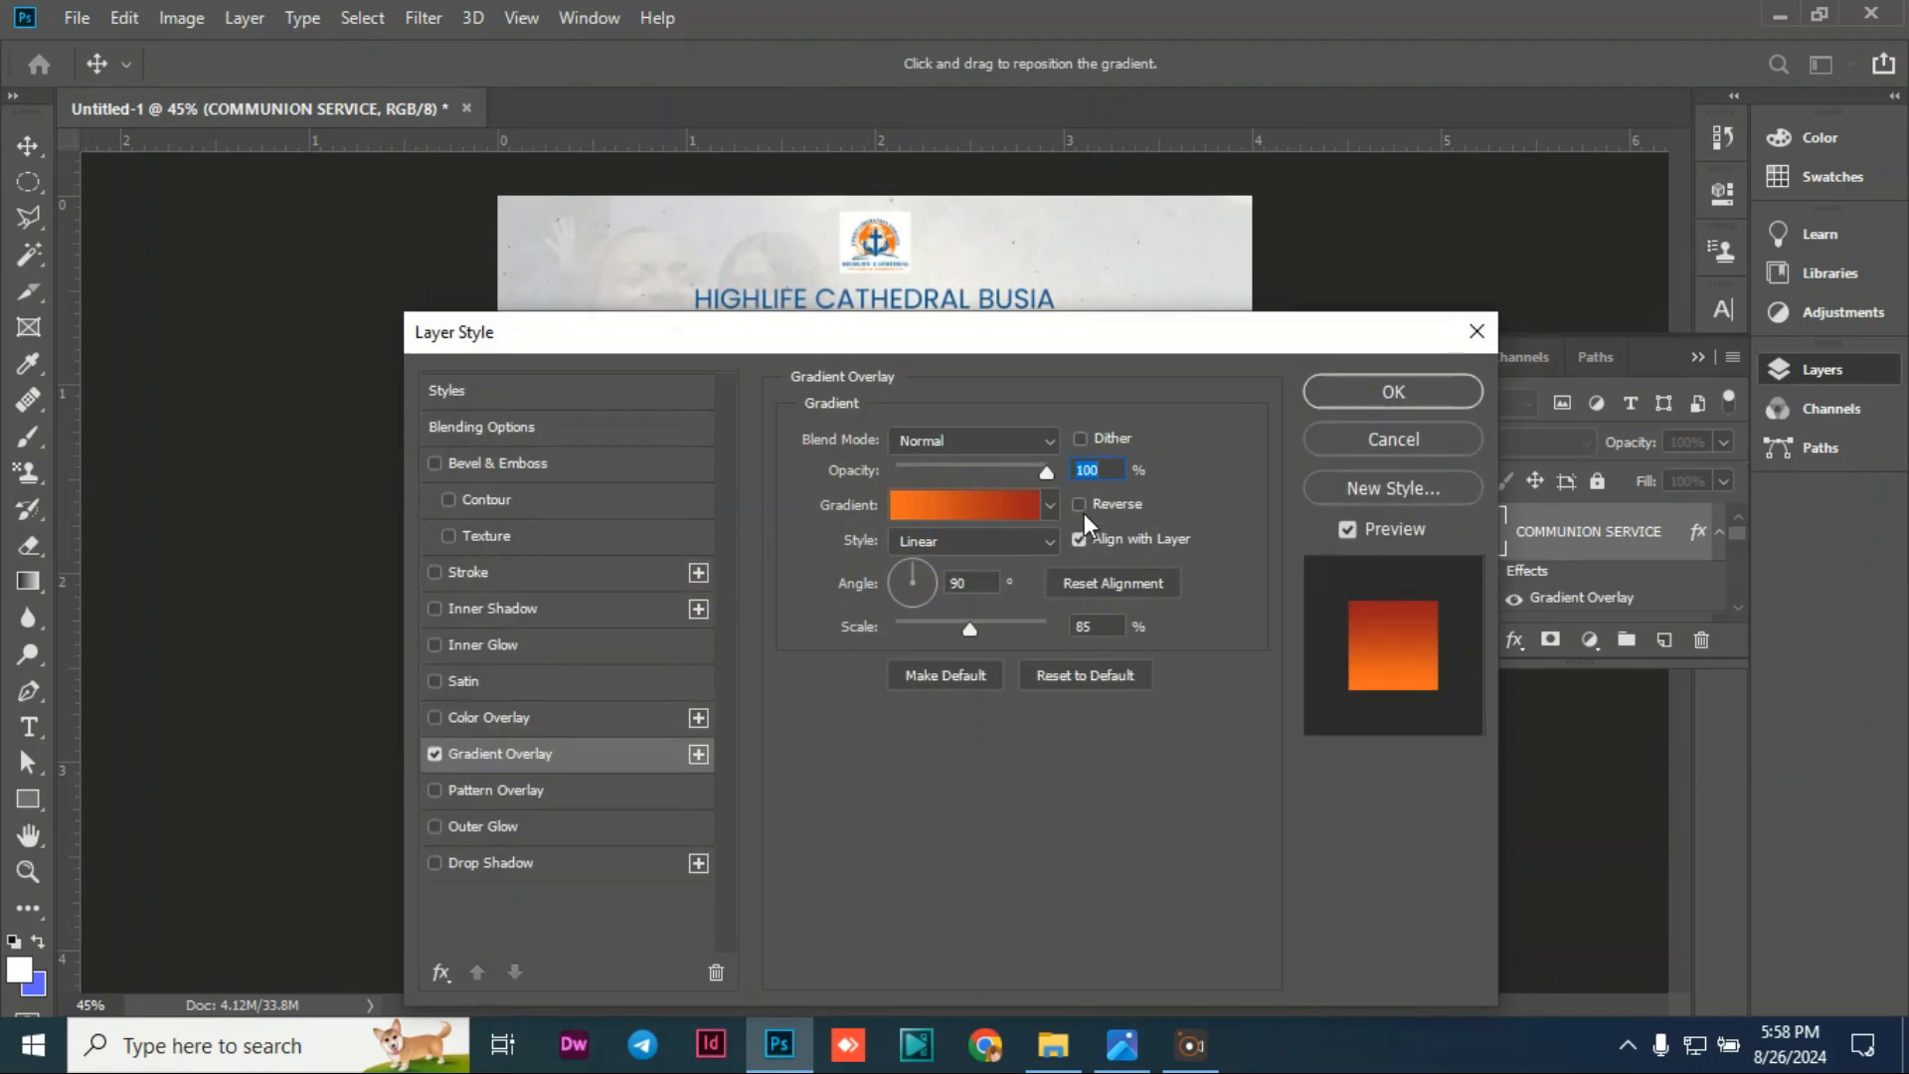
pyautogui.click(1078, 504)
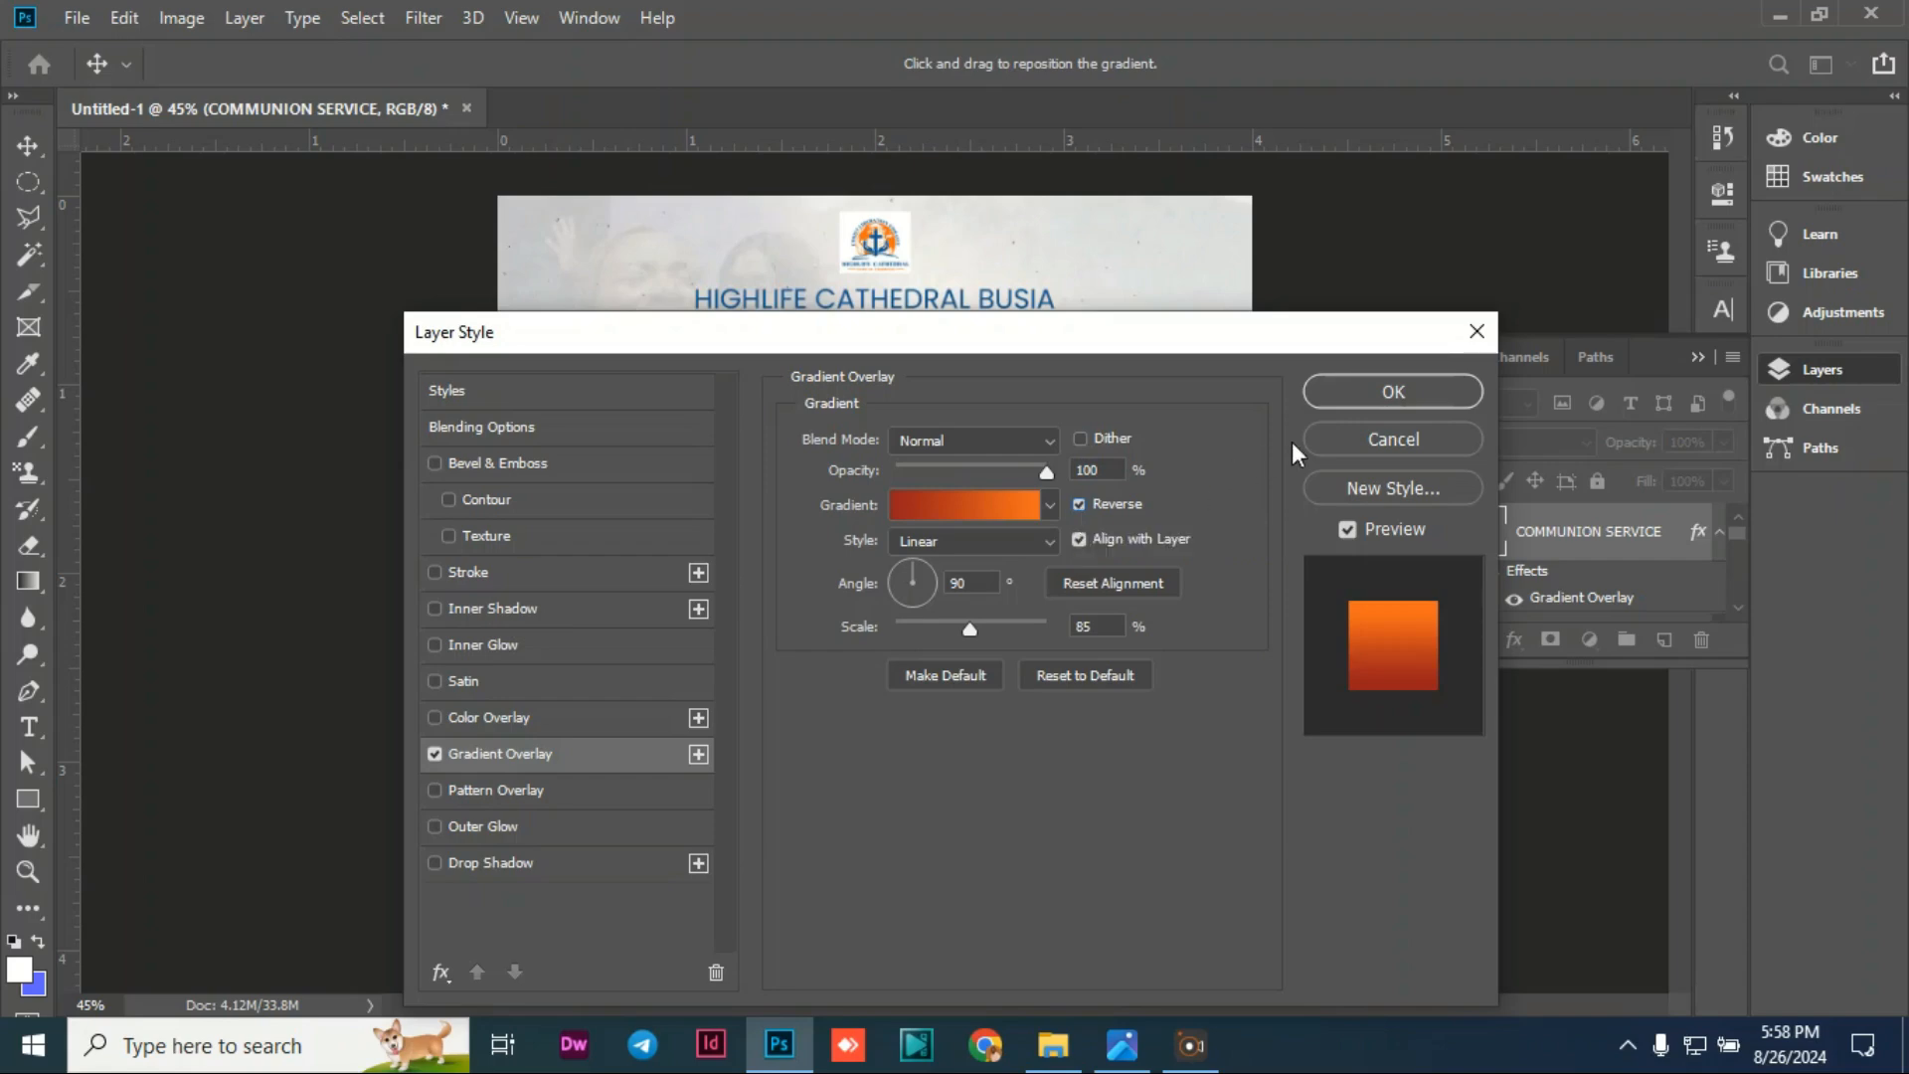
pyautogui.click(1350, 402)
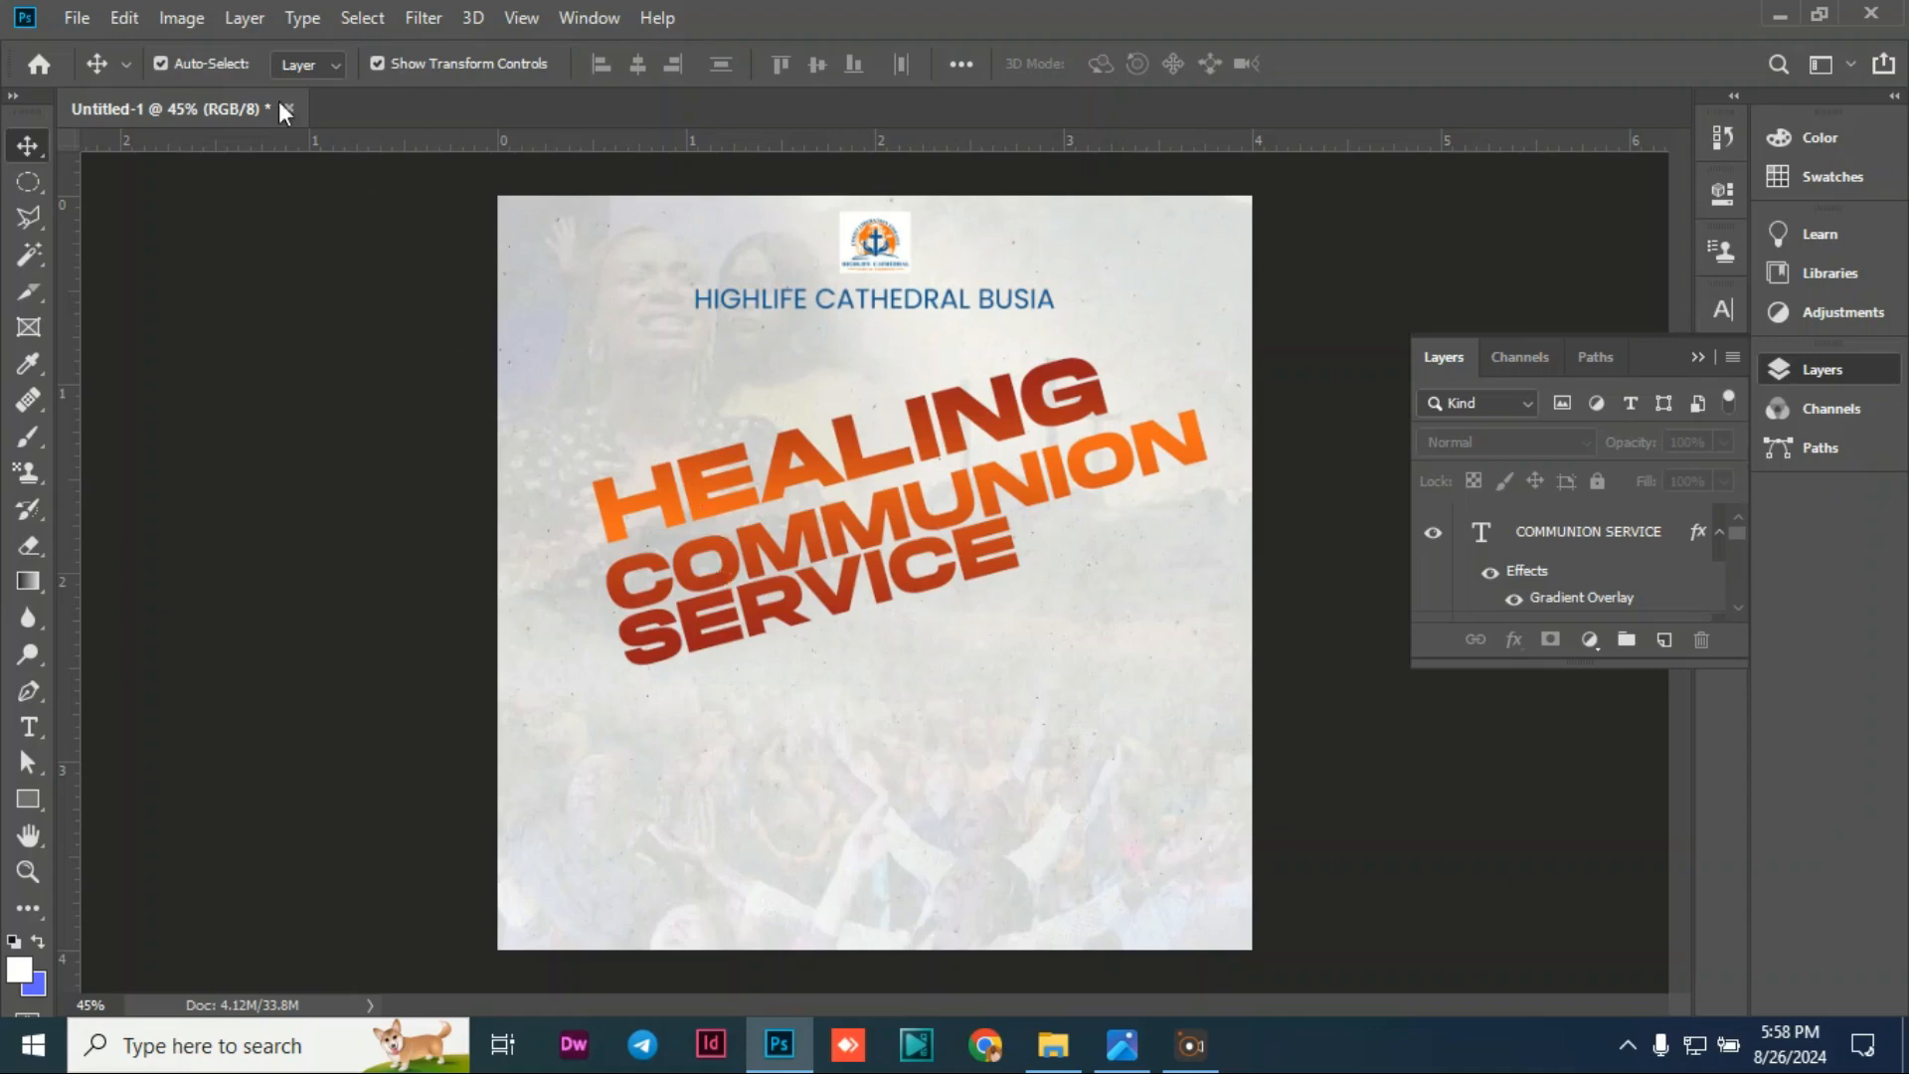
# Step: Place TYY-removebg-preview into the flyer as an embedded image via File > Place Embedded
pyautogui.click(76, 18)
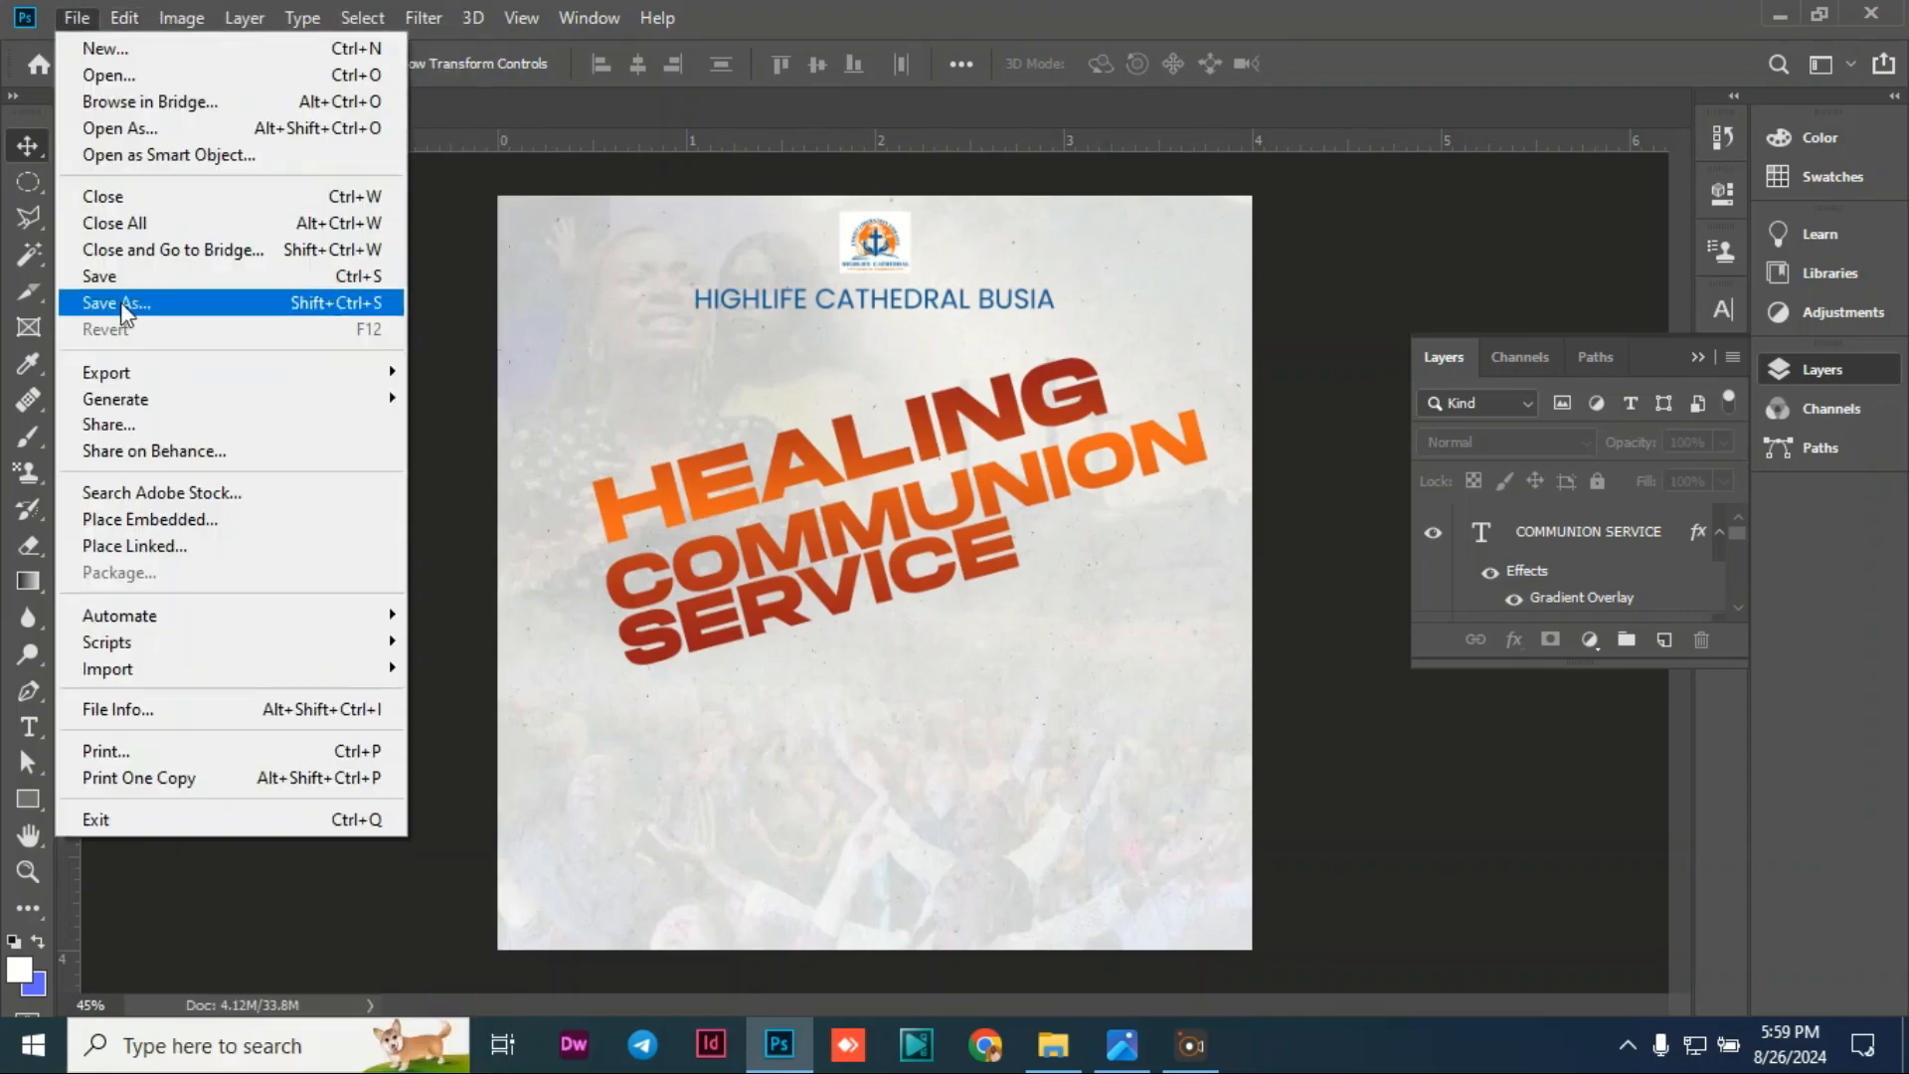
pyautogui.click(171, 519)
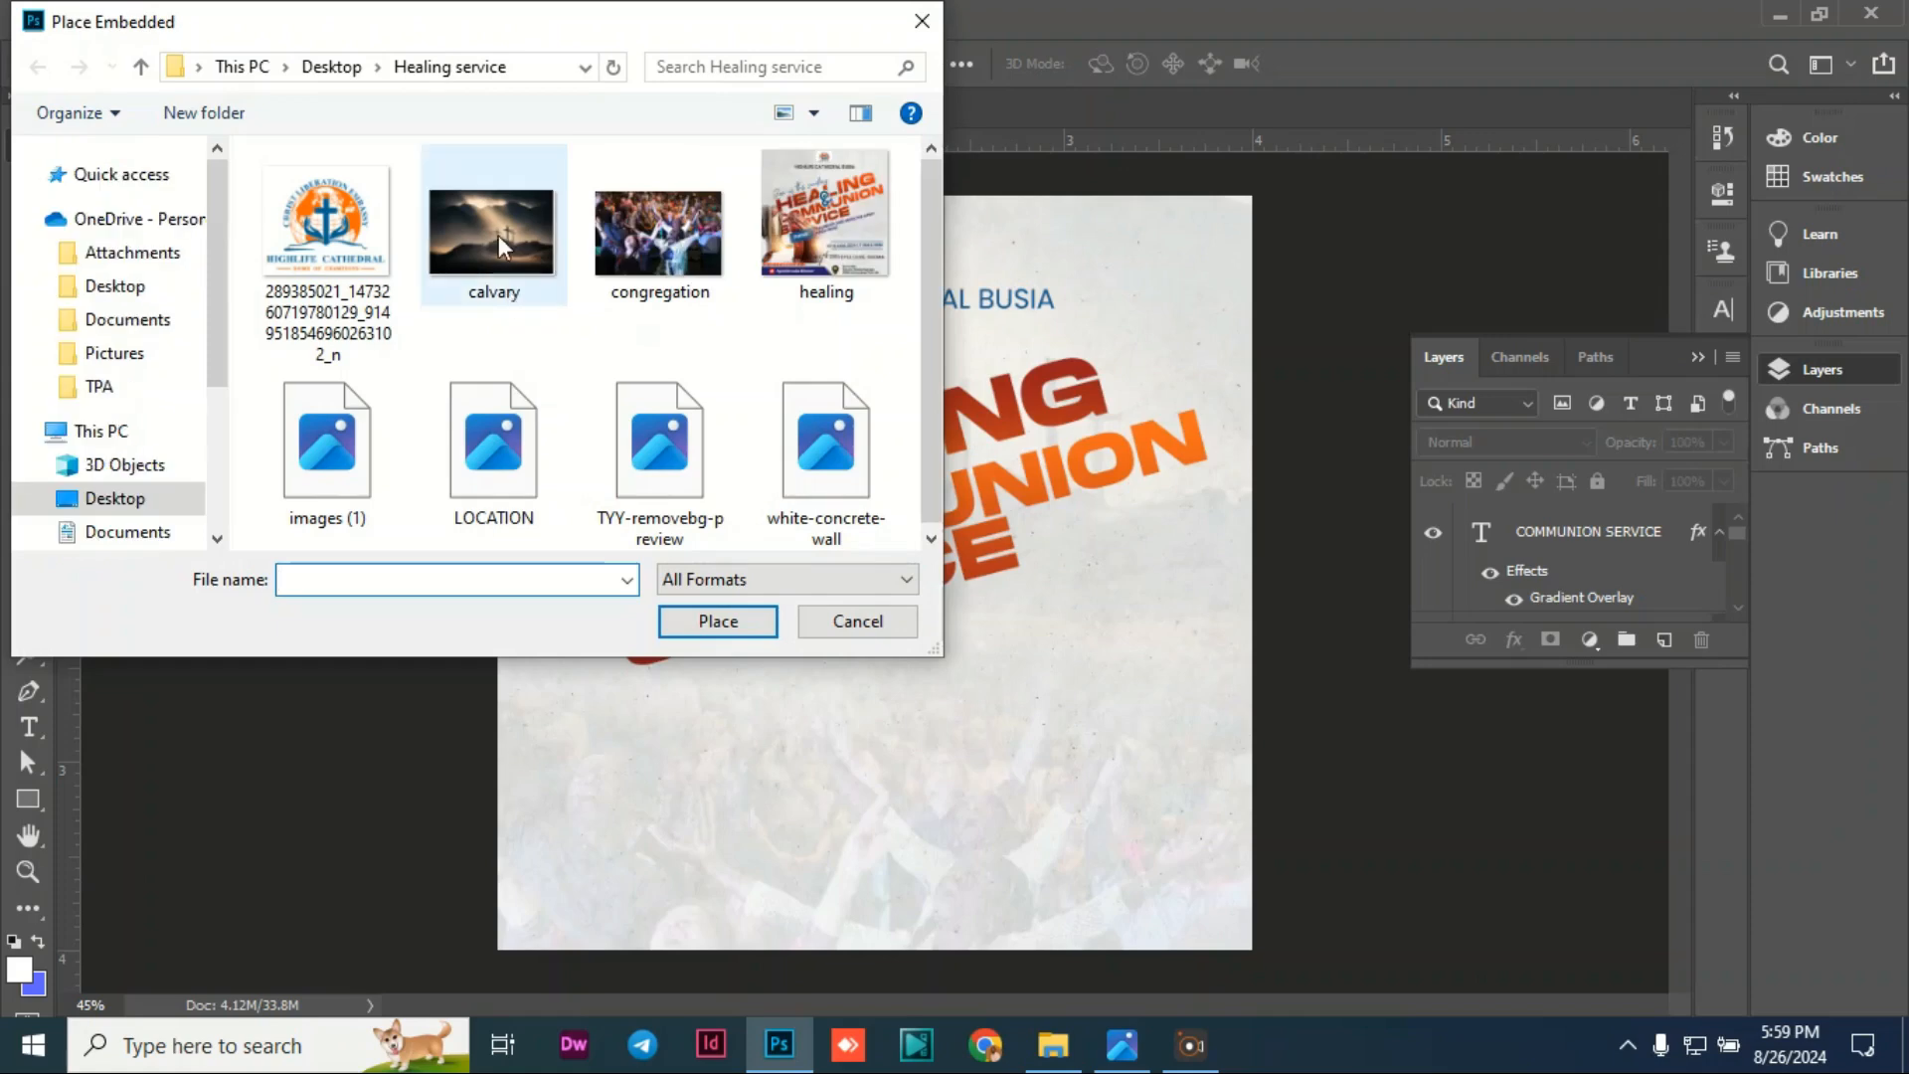
pyautogui.click(661, 462)
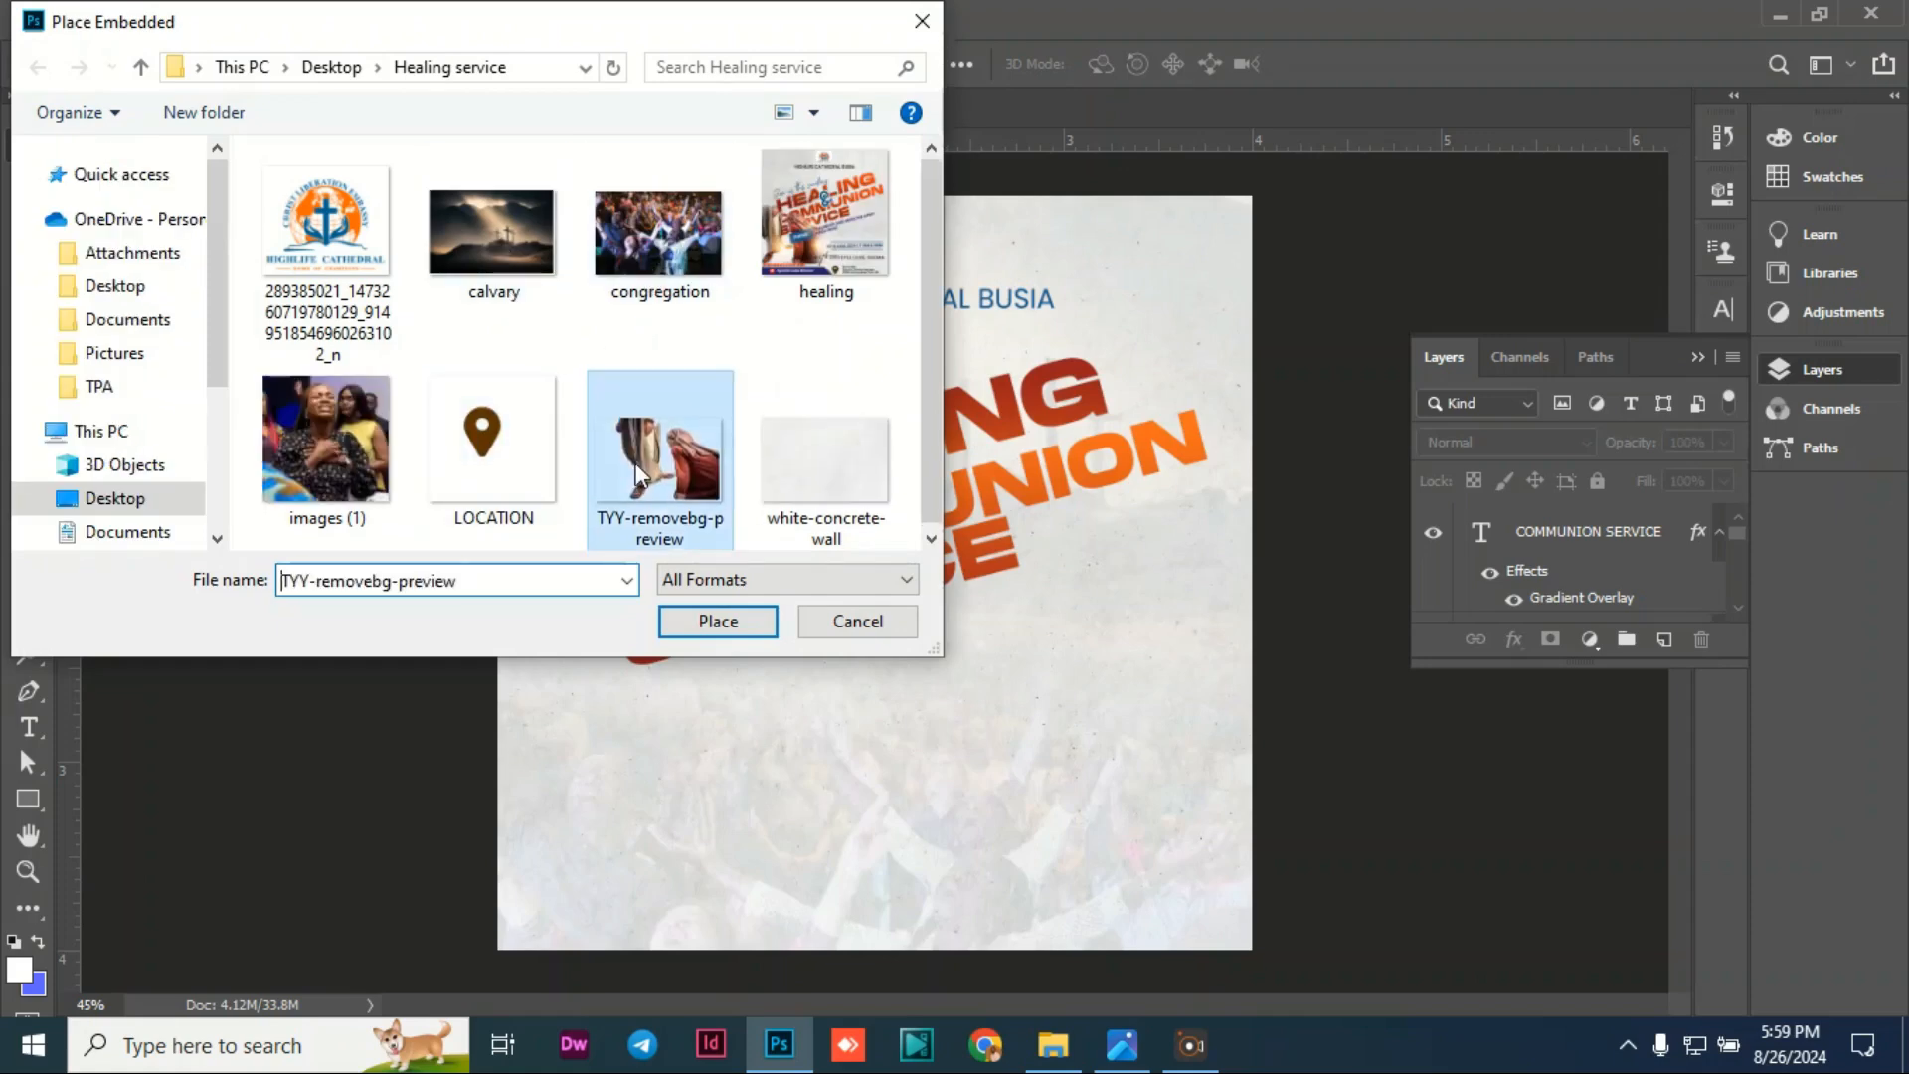
pyautogui.click(714, 627)
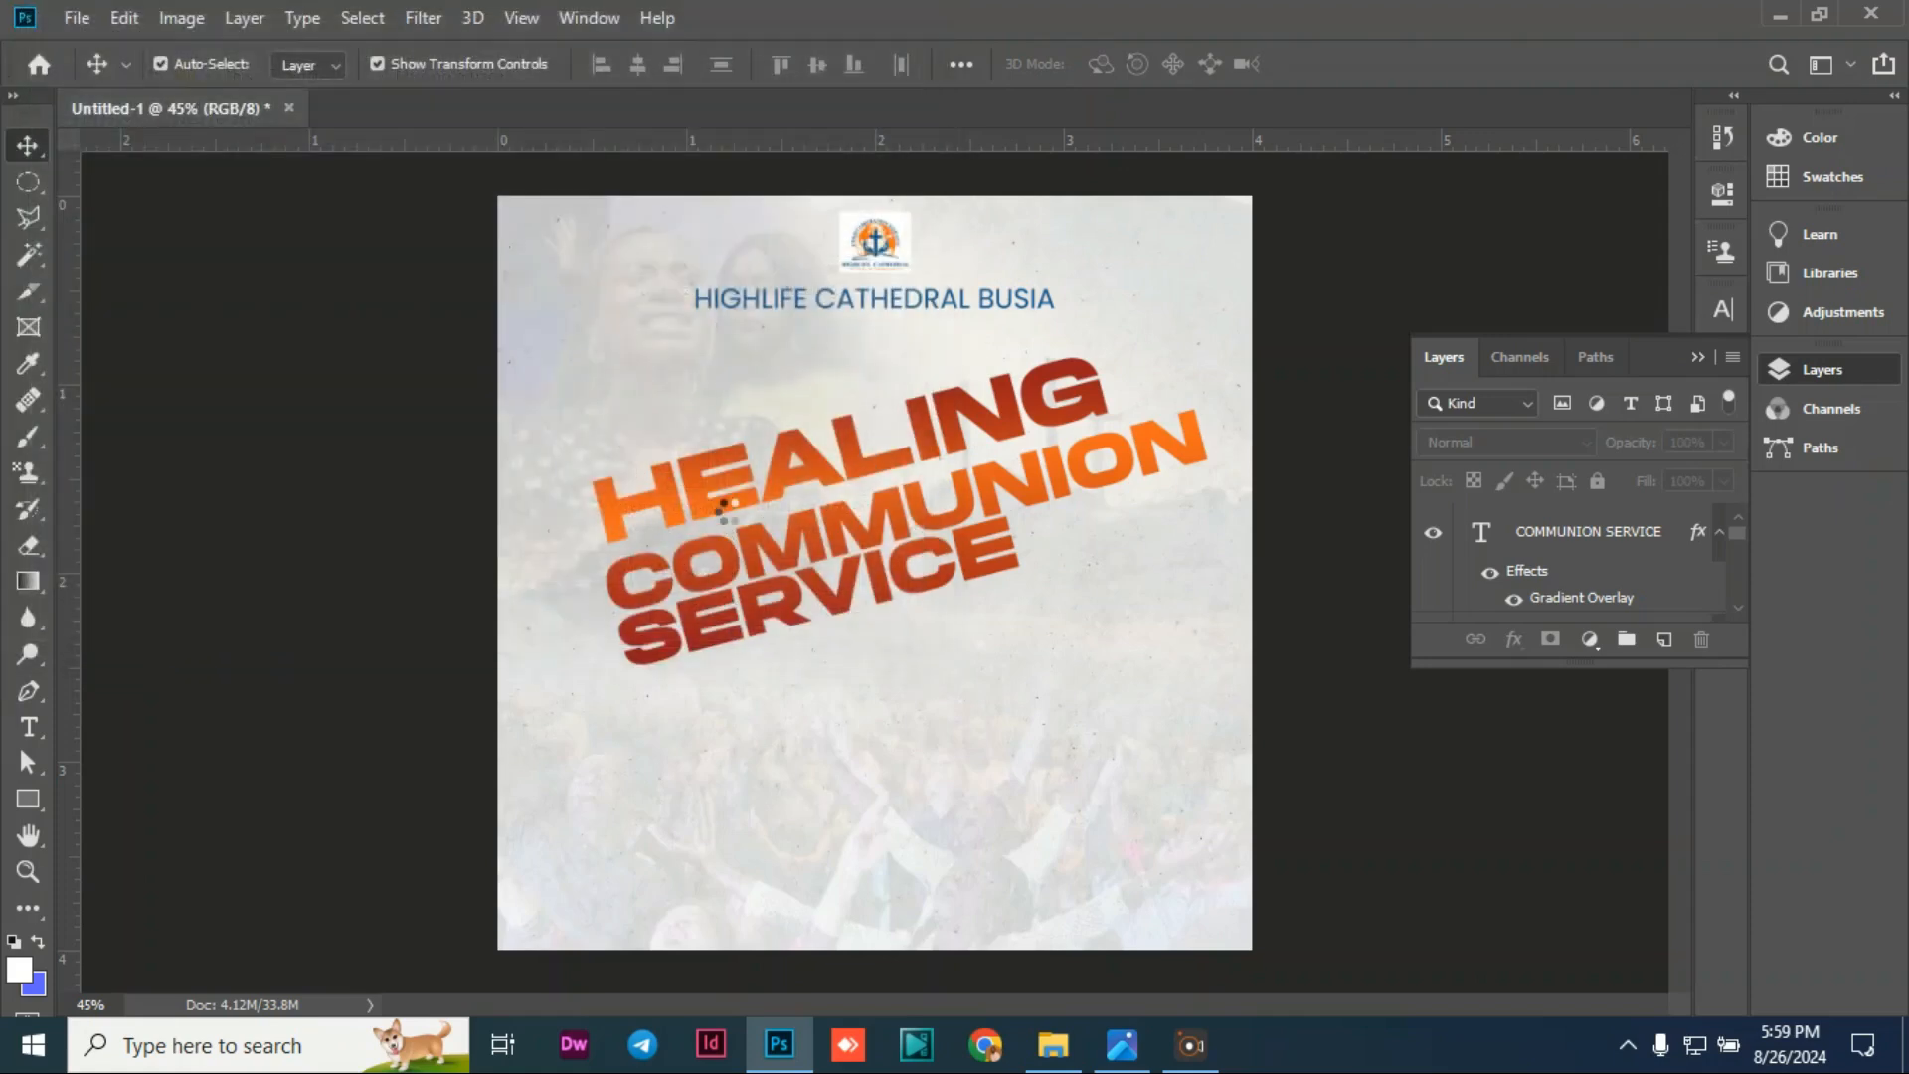
# Step: Move the placed image to the lower left and scale it to about 91.5%, then commit
pyautogui.moveTo(839, 529); pyautogui.dragTo(568, 540)
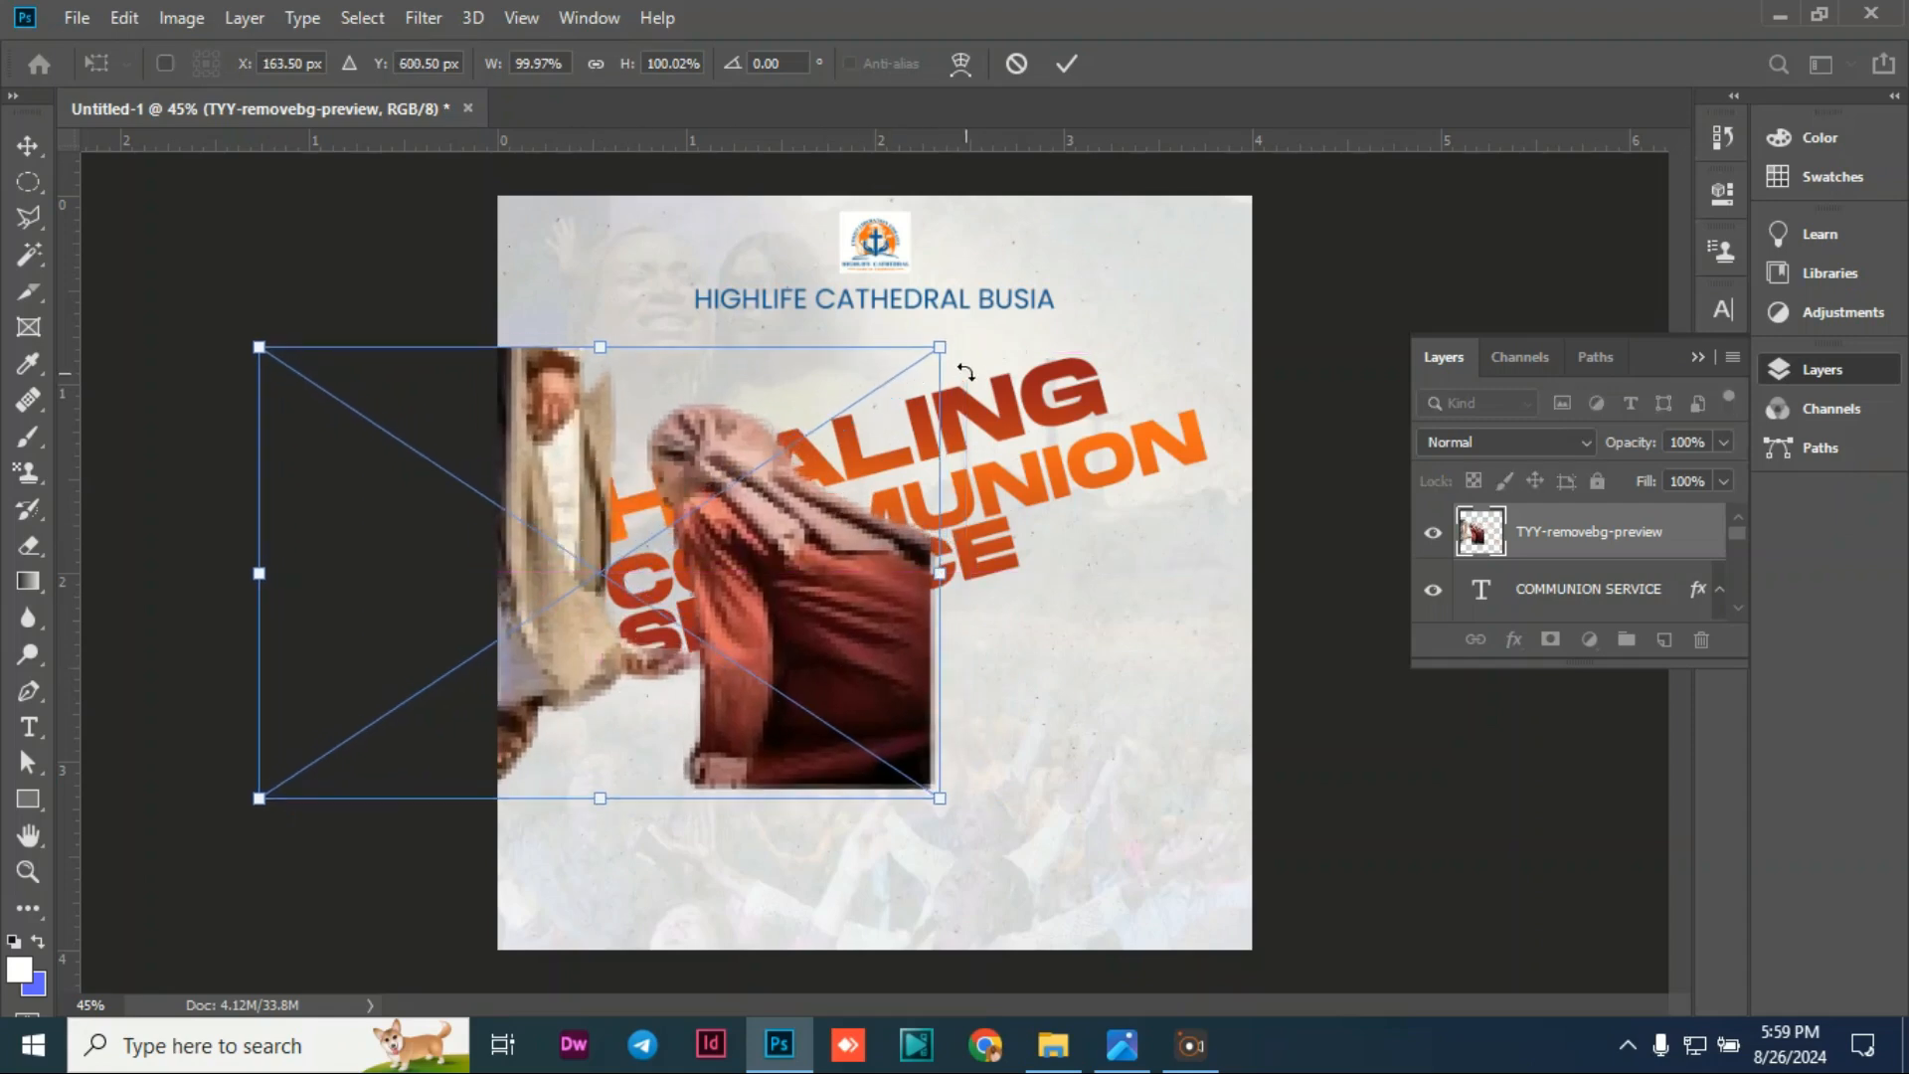
pyautogui.moveTo(940, 347); pyautogui.dragTo(810, 423)
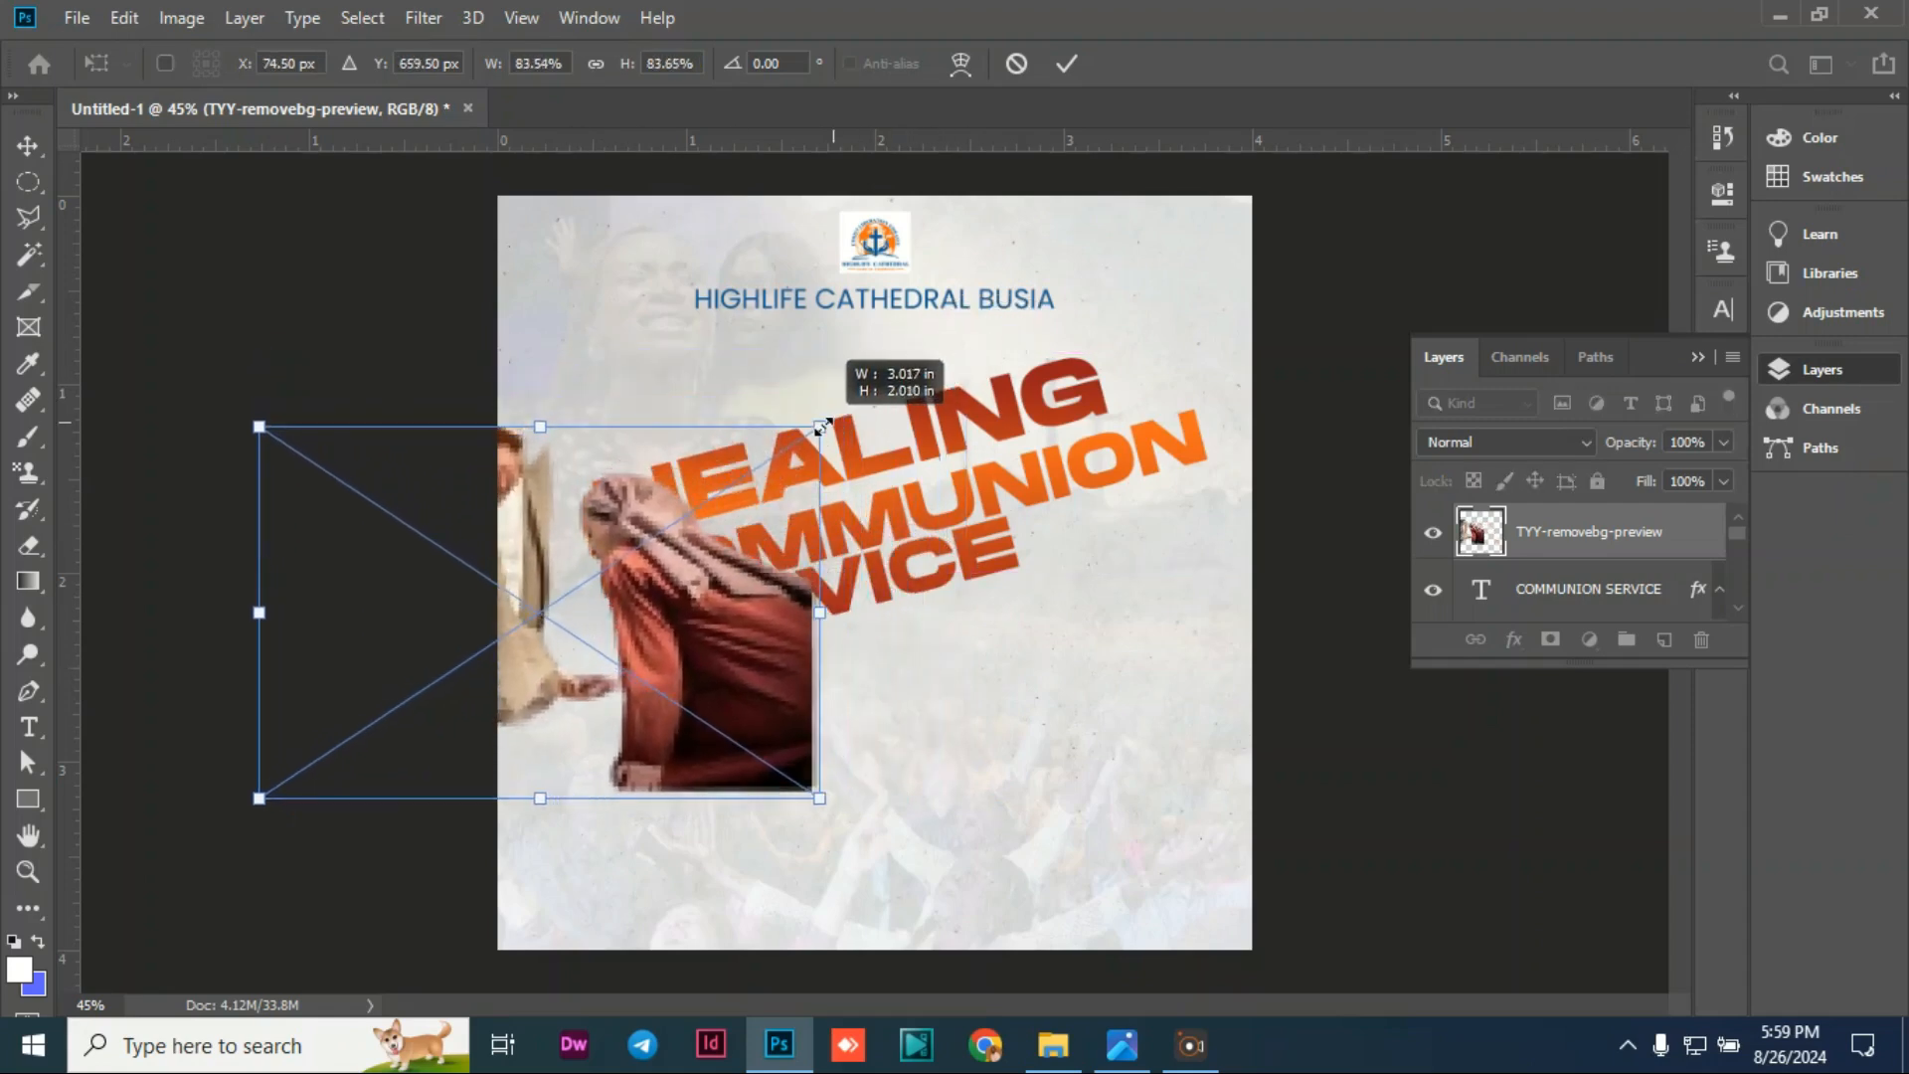
pyautogui.moveTo(696, 569); pyautogui.dragTo(767, 636)
pyautogui.moveTo(348, 497); pyautogui.dragTo(292, 461)
pyautogui.moveTo(734, 569); pyautogui.dragTo(742, 589)
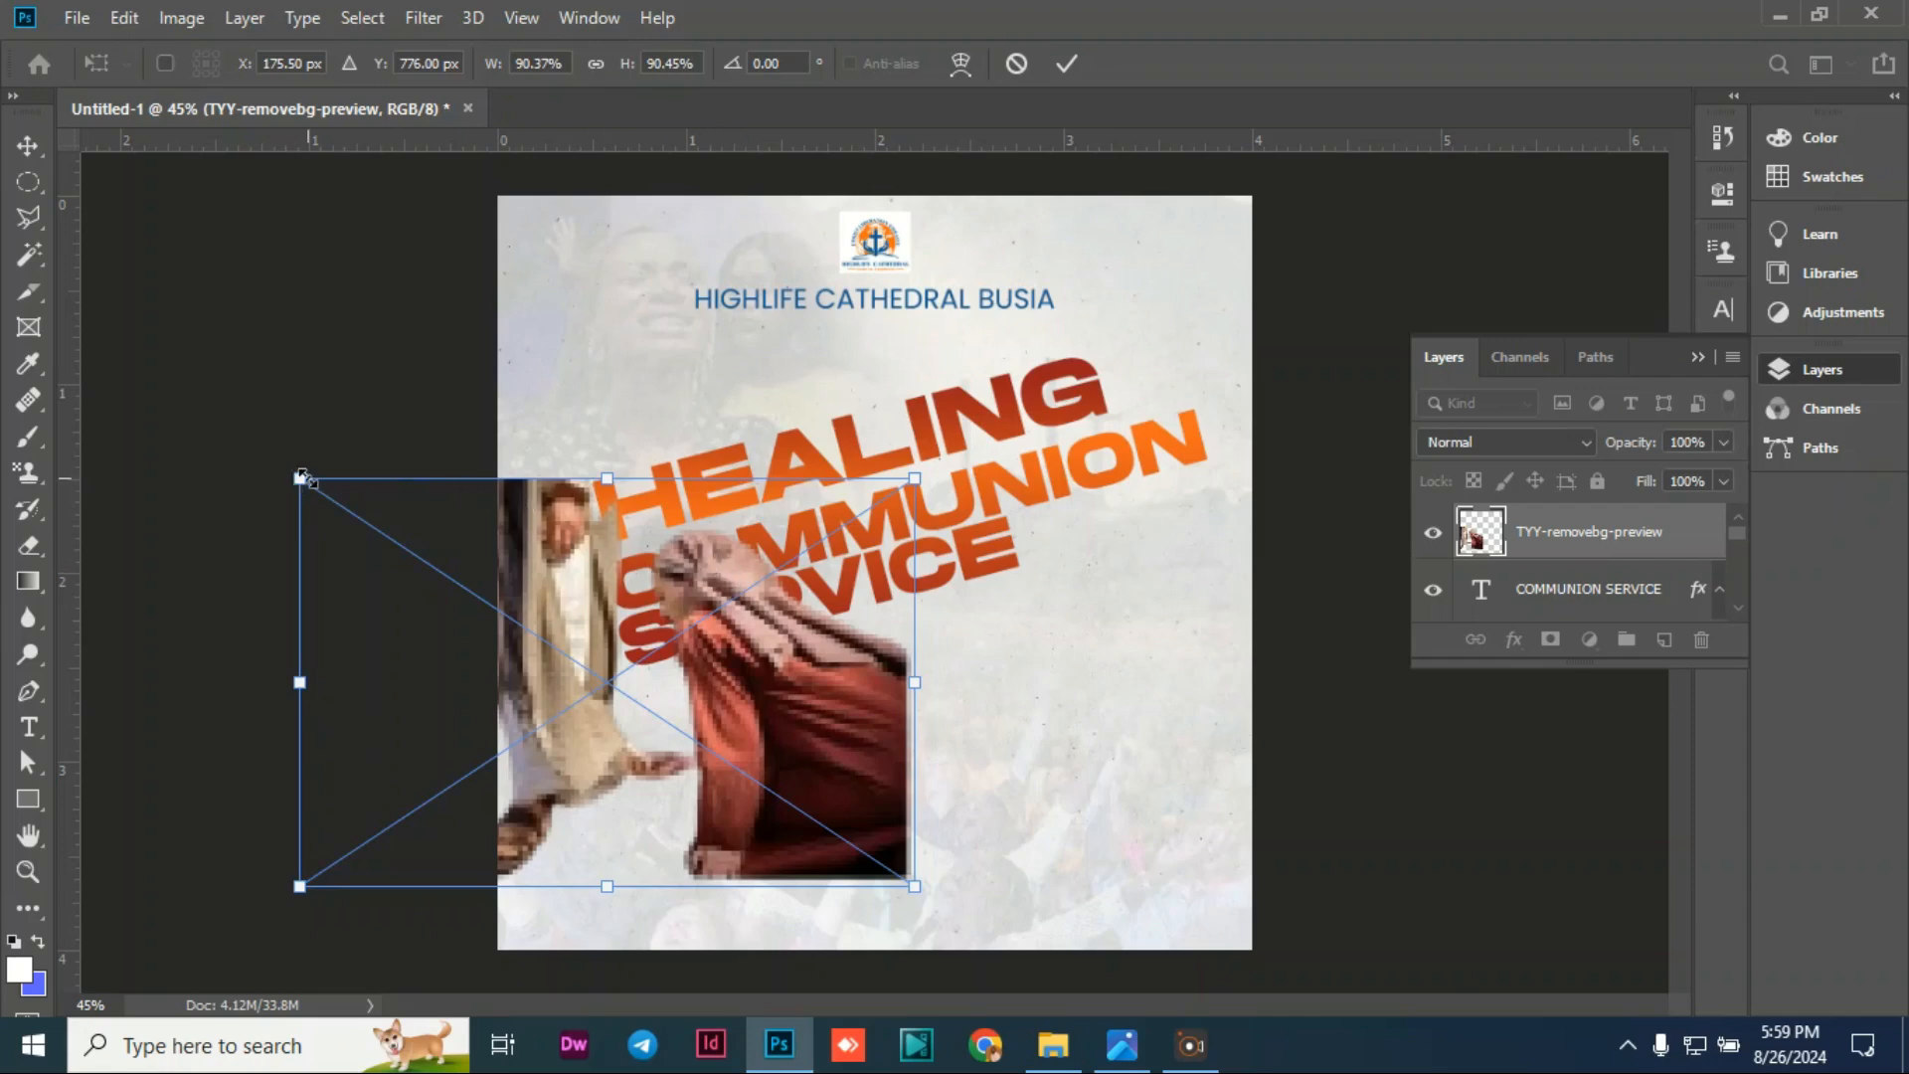
pyautogui.moveTo(301, 476)
pyautogui.mouseDown()
pyautogui.moveTo(254, 443)
pyautogui.moveTo(296, 457)
pyautogui.mouseUp()
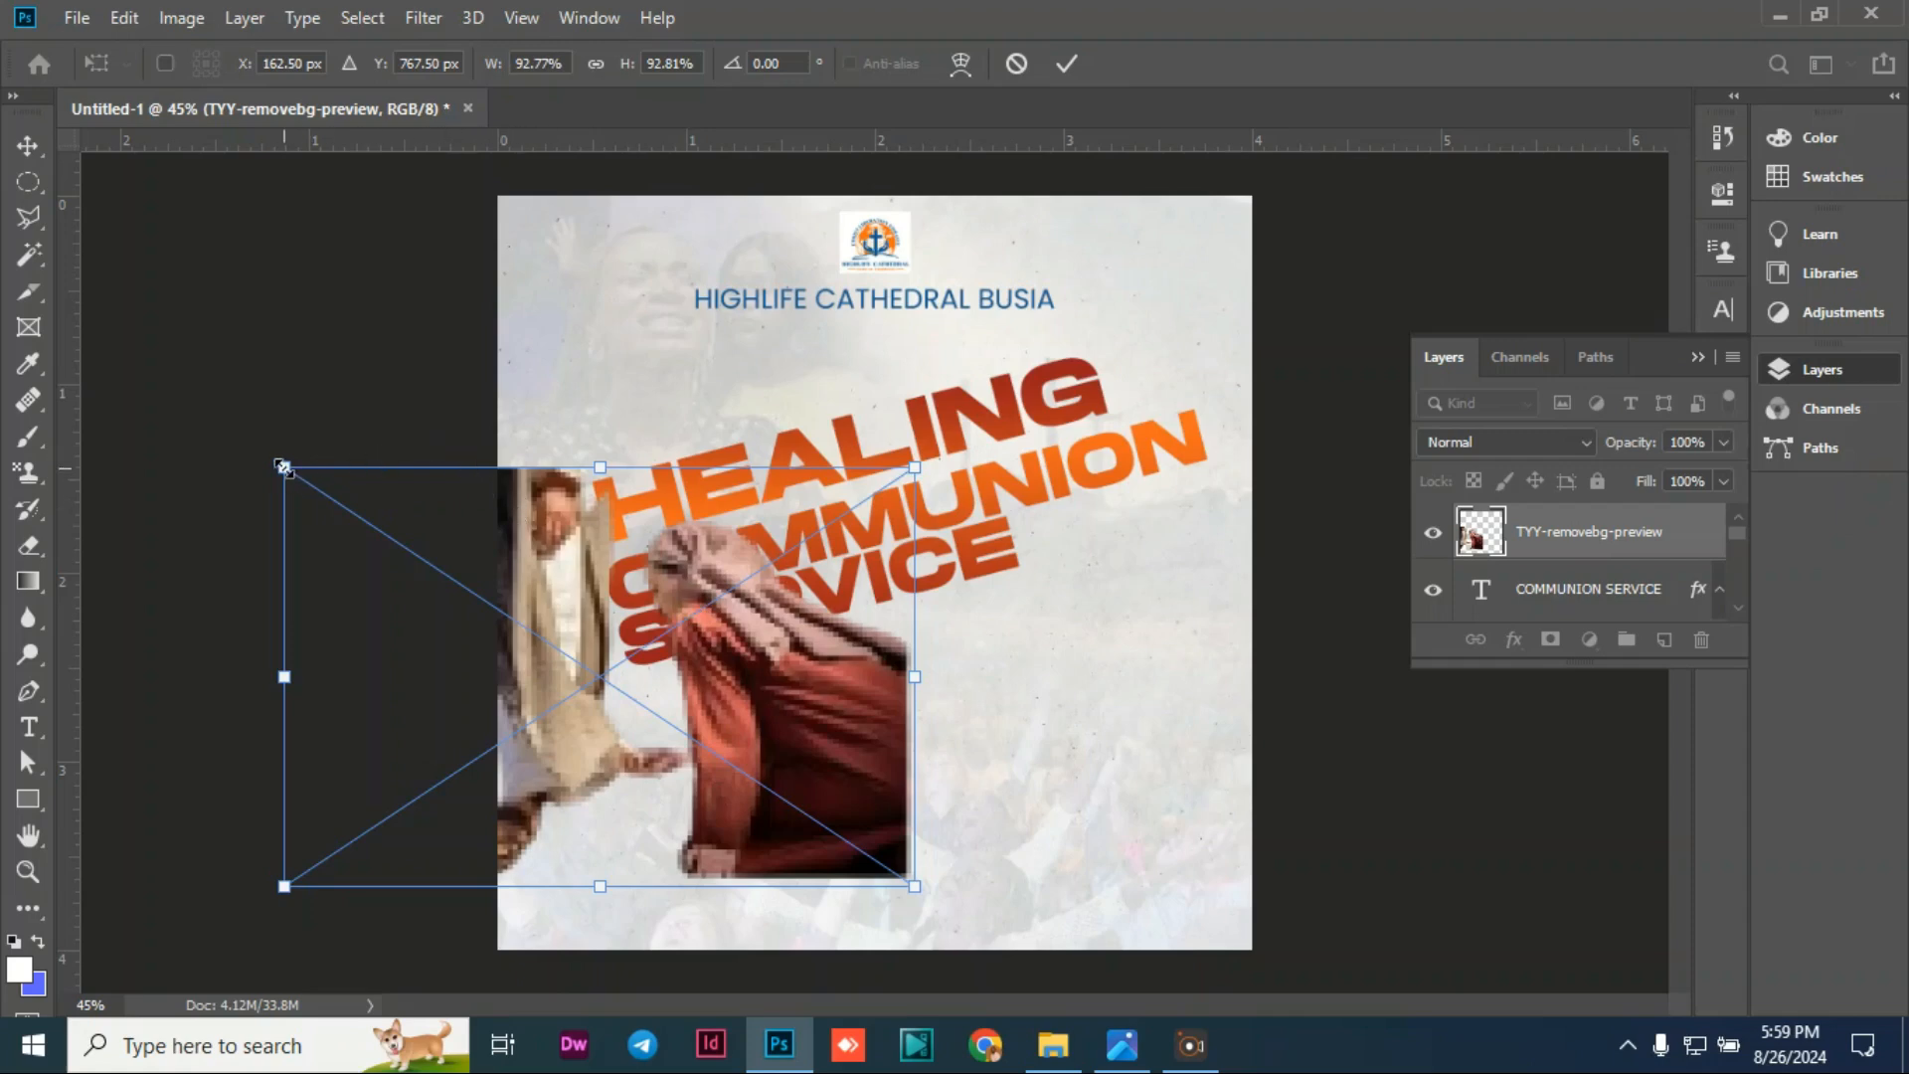
pyautogui.moveTo(284, 467); pyautogui.dragTo(293, 466)
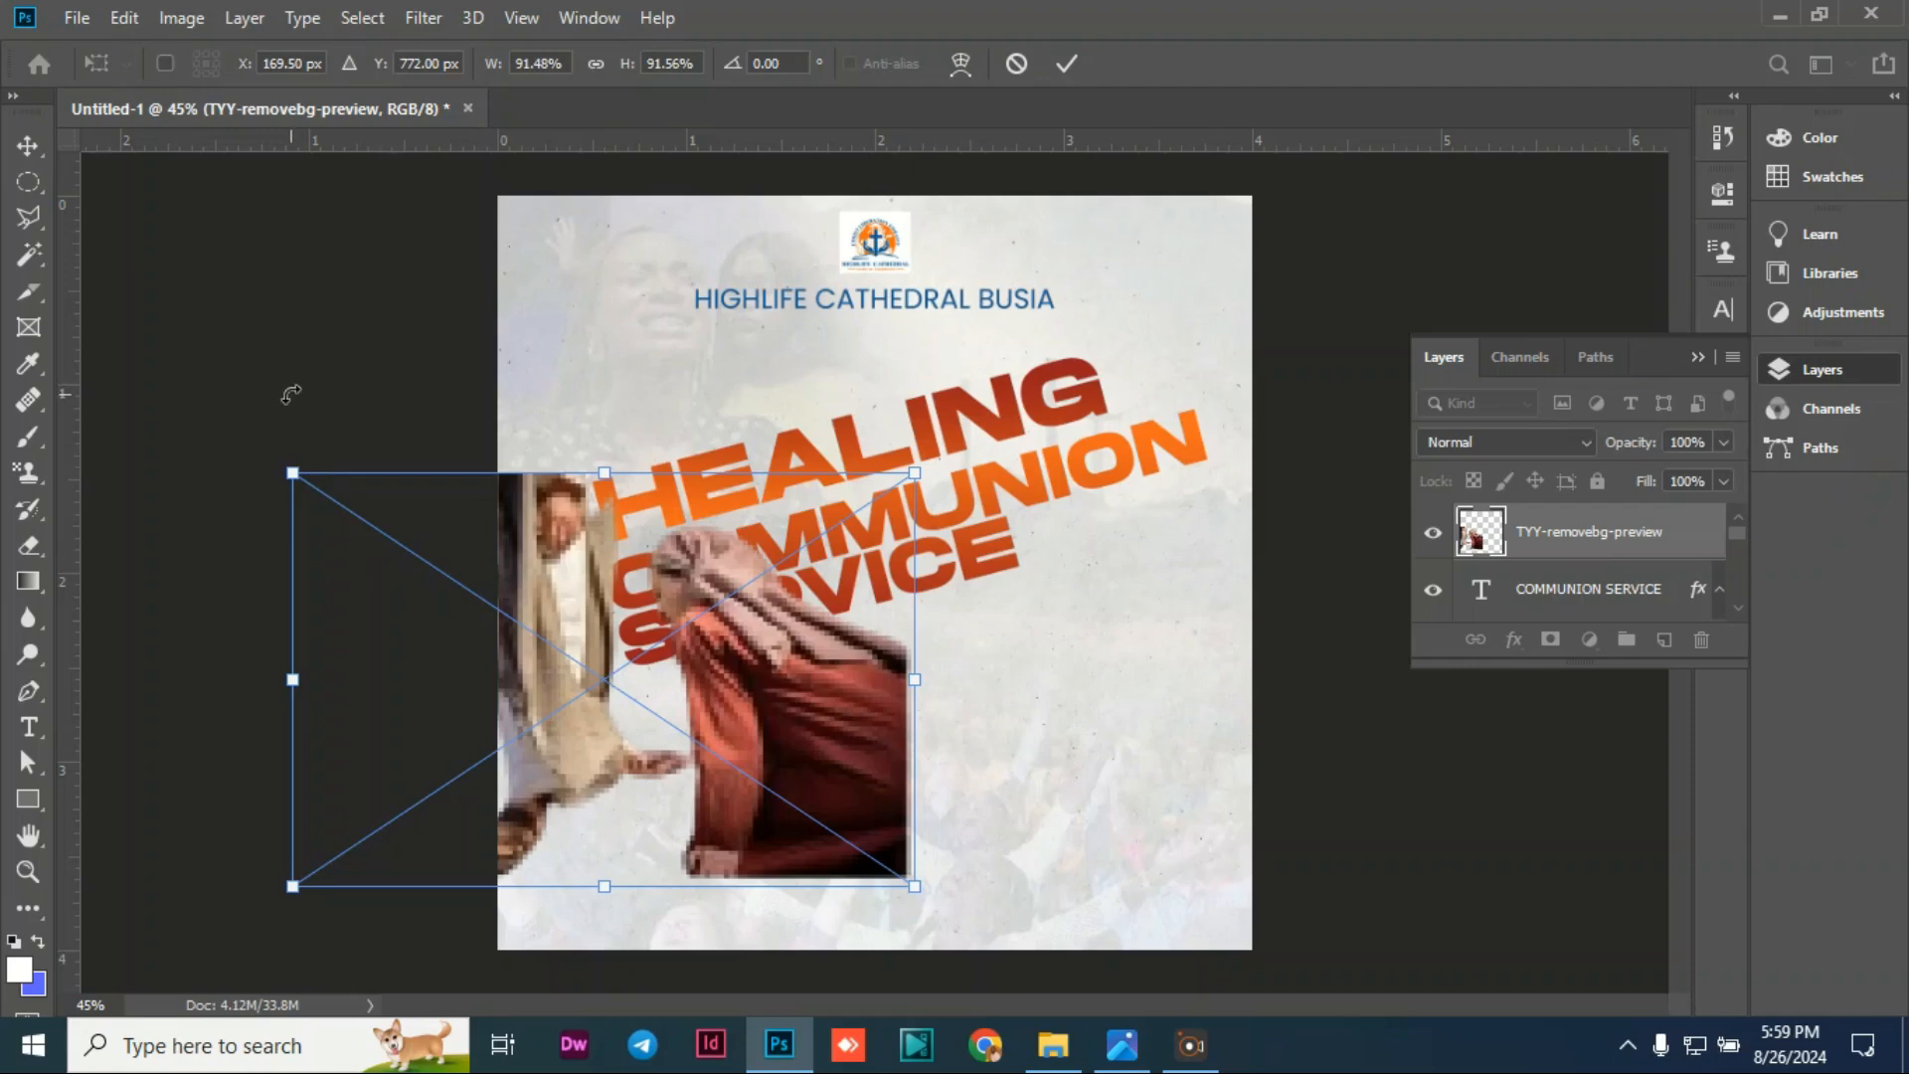
pyautogui.press('Return')
pyautogui.click(219, 332)
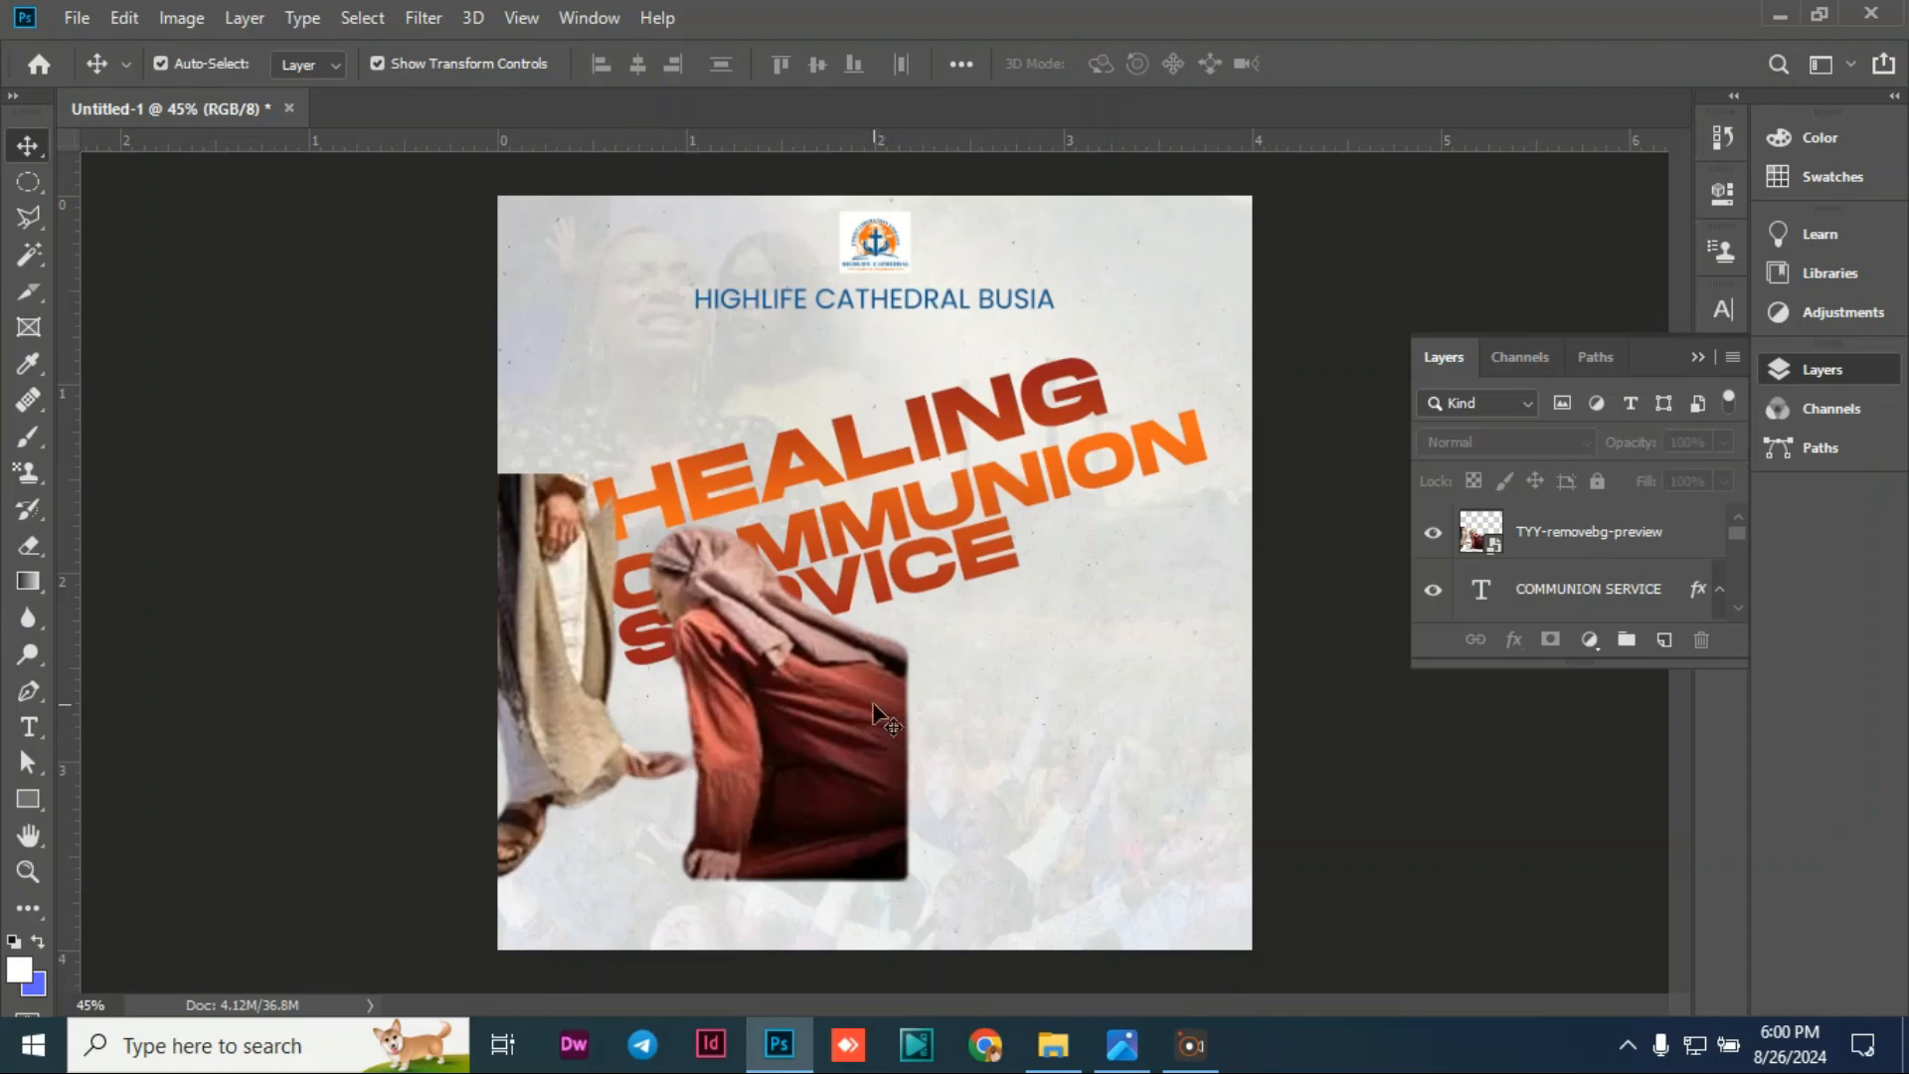
# Step: Add a layer mask to the TYY-removebg-preview layer and brush black over the woman's right edge
pyautogui.click(858, 661)
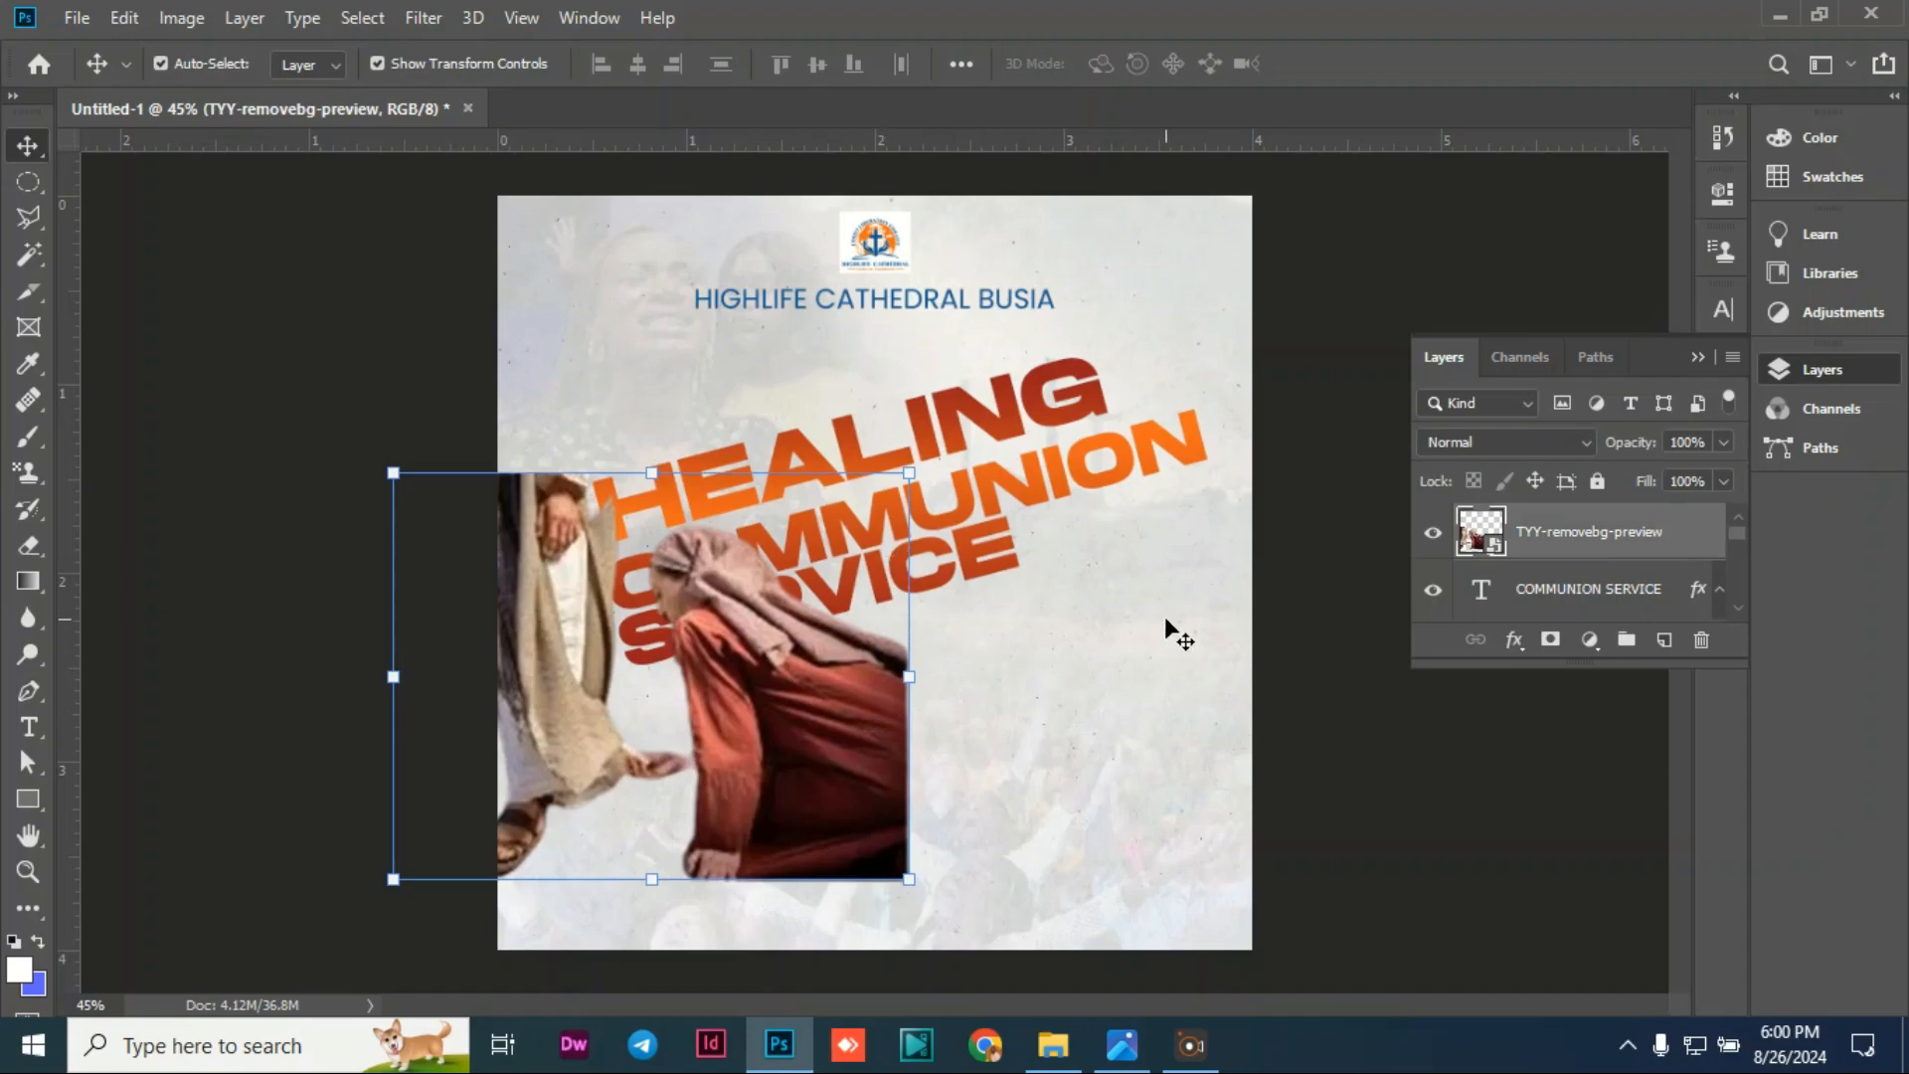
pyautogui.click(1550, 642)
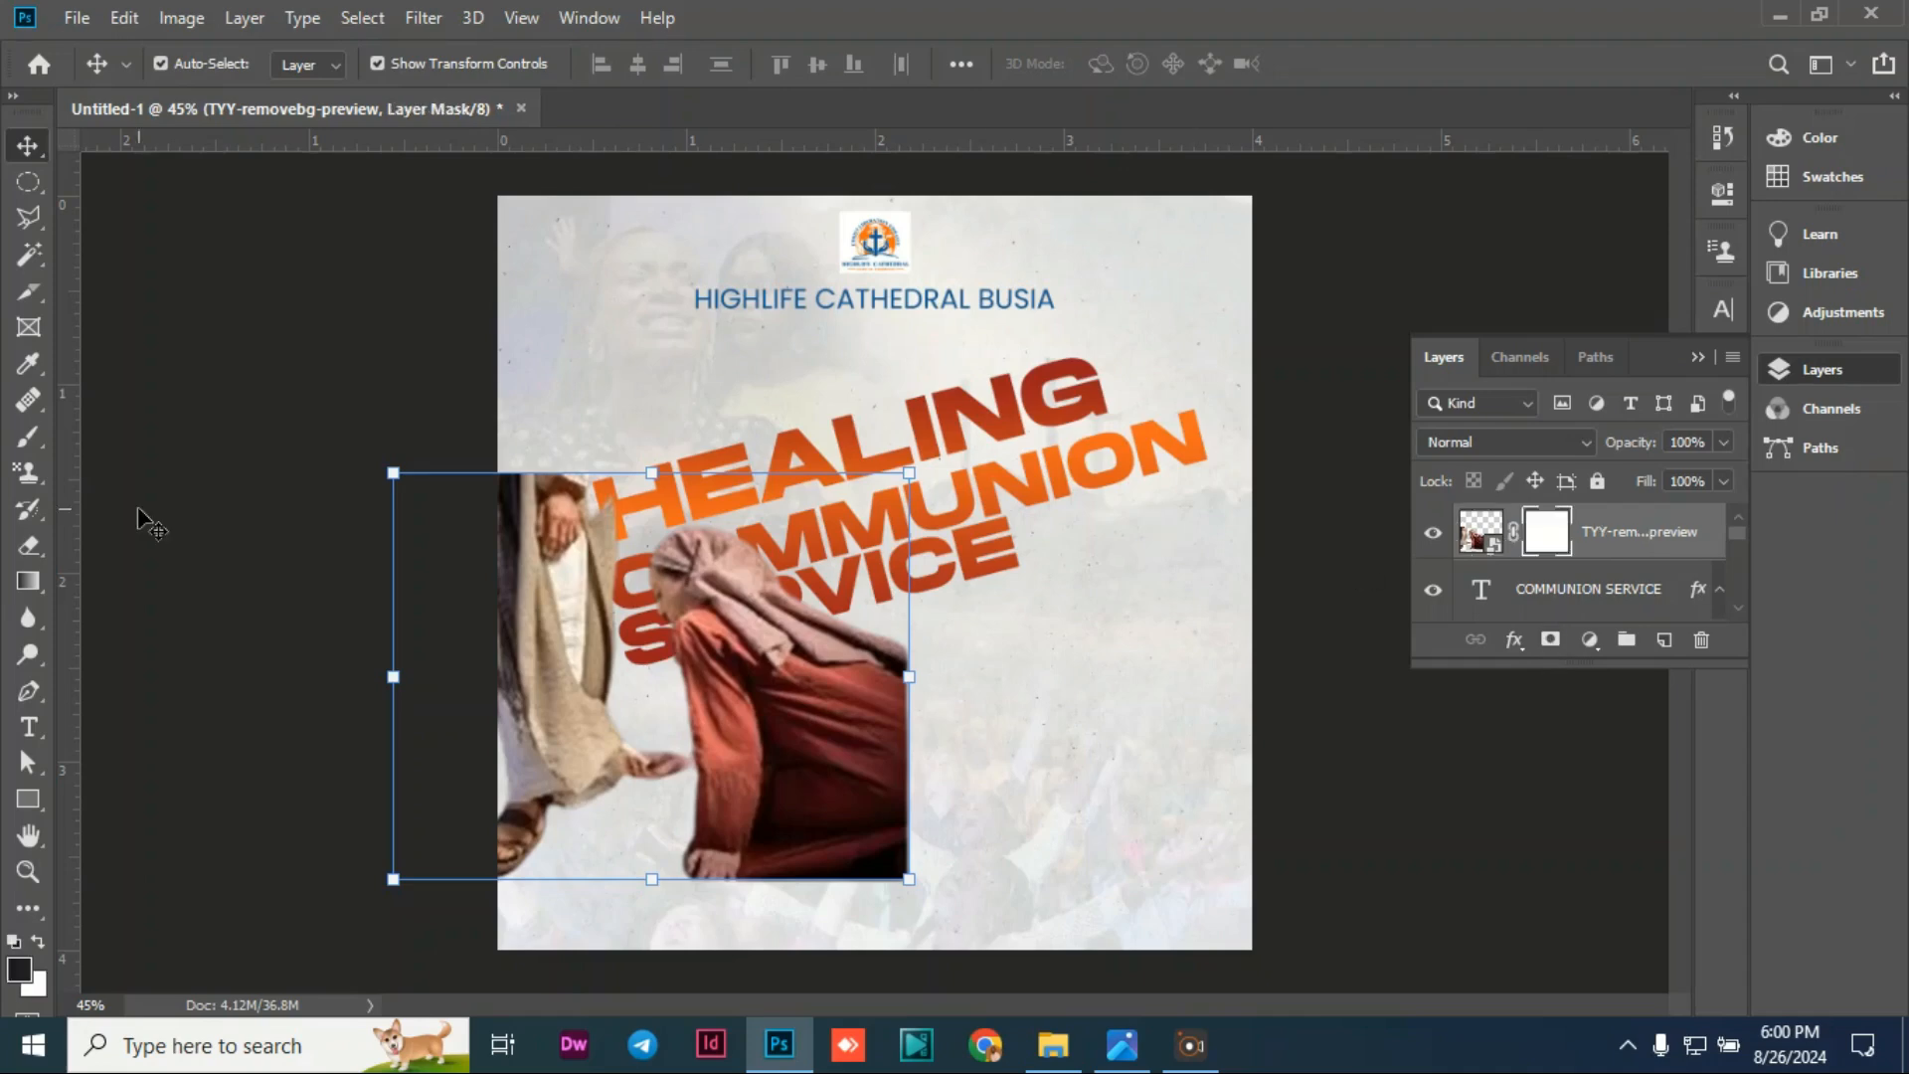
pyautogui.click(28, 437)
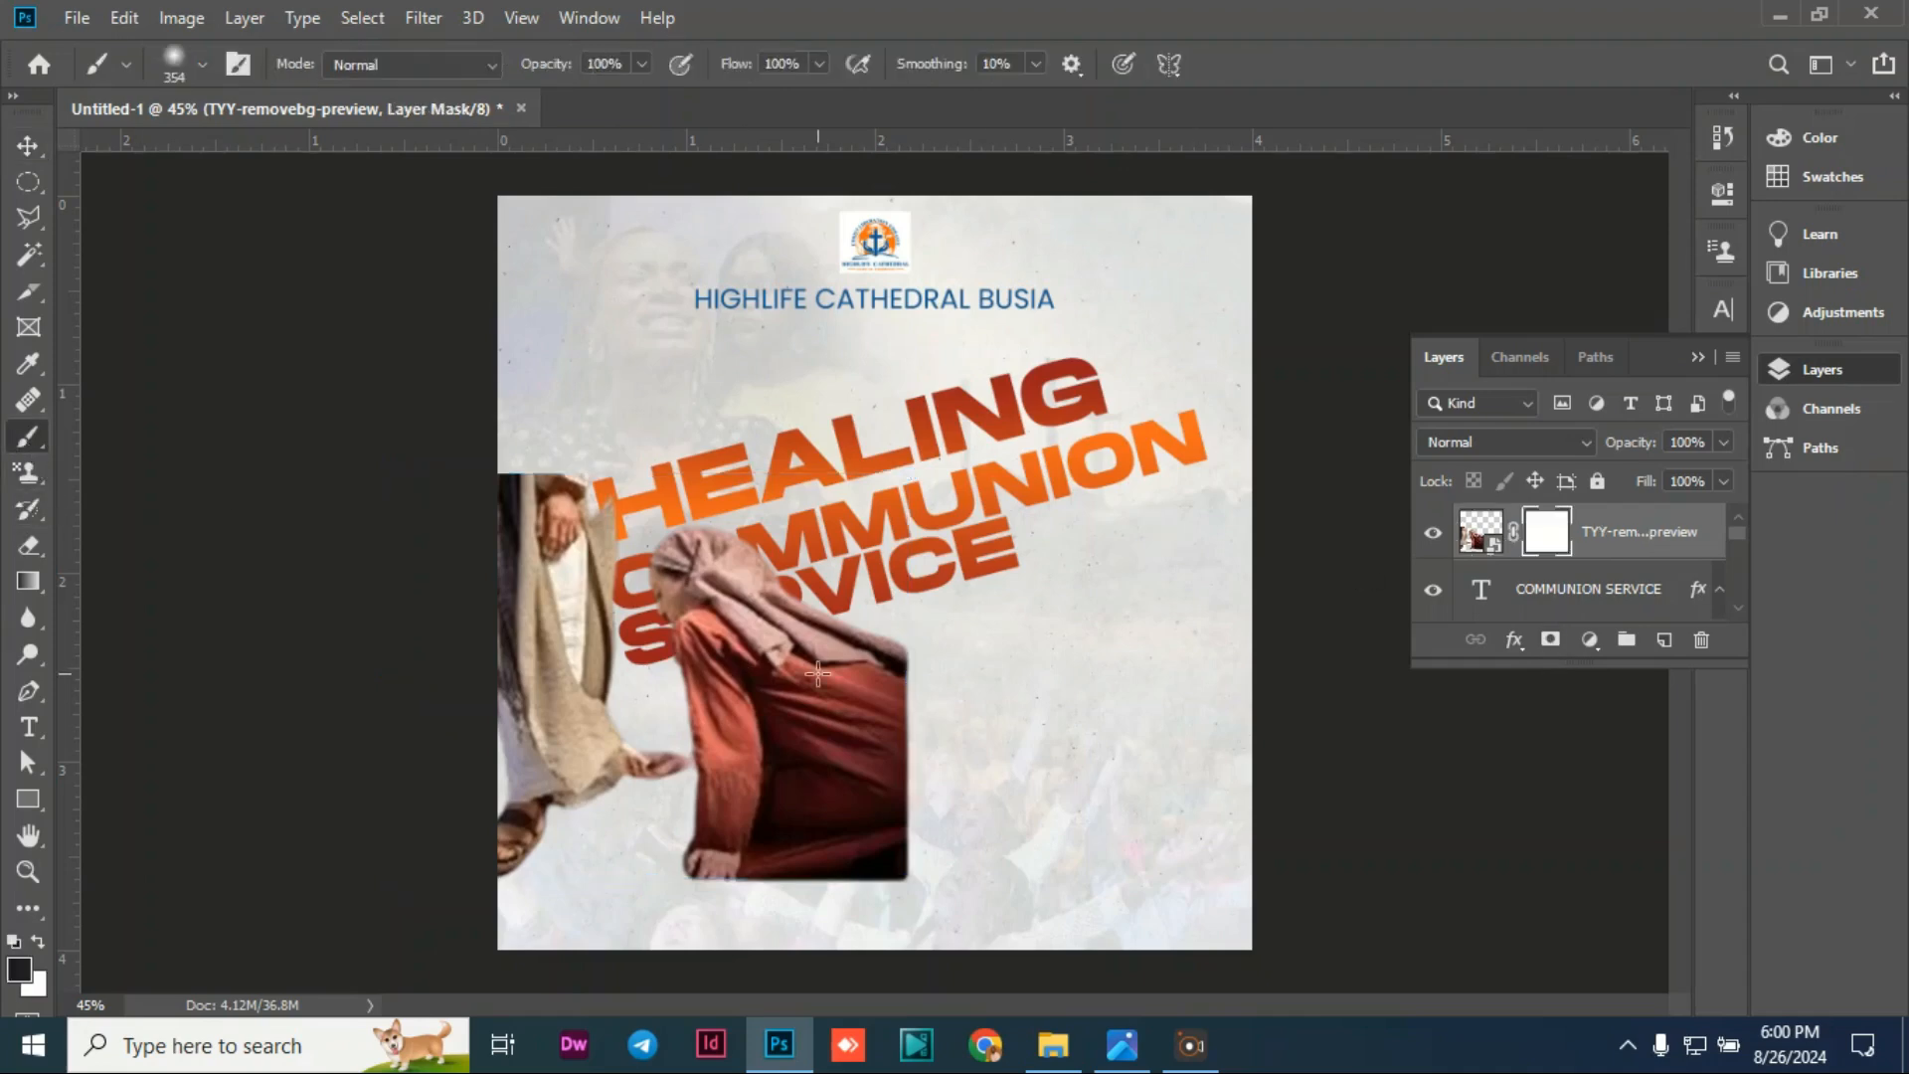
pyautogui.moveTo(916, 592)
pyautogui.mouseDown()
pyautogui.moveTo(938, 775)
pyautogui.moveTo(938, 839)
pyautogui.moveTo(898, 798)
pyautogui.moveTo(922, 664)
pyautogui.moveTo(919, 864)
pyautogui.moveTo(932, 717)
pyautogui.moveTo(1121, 829)
pyautogui.mouseUp()
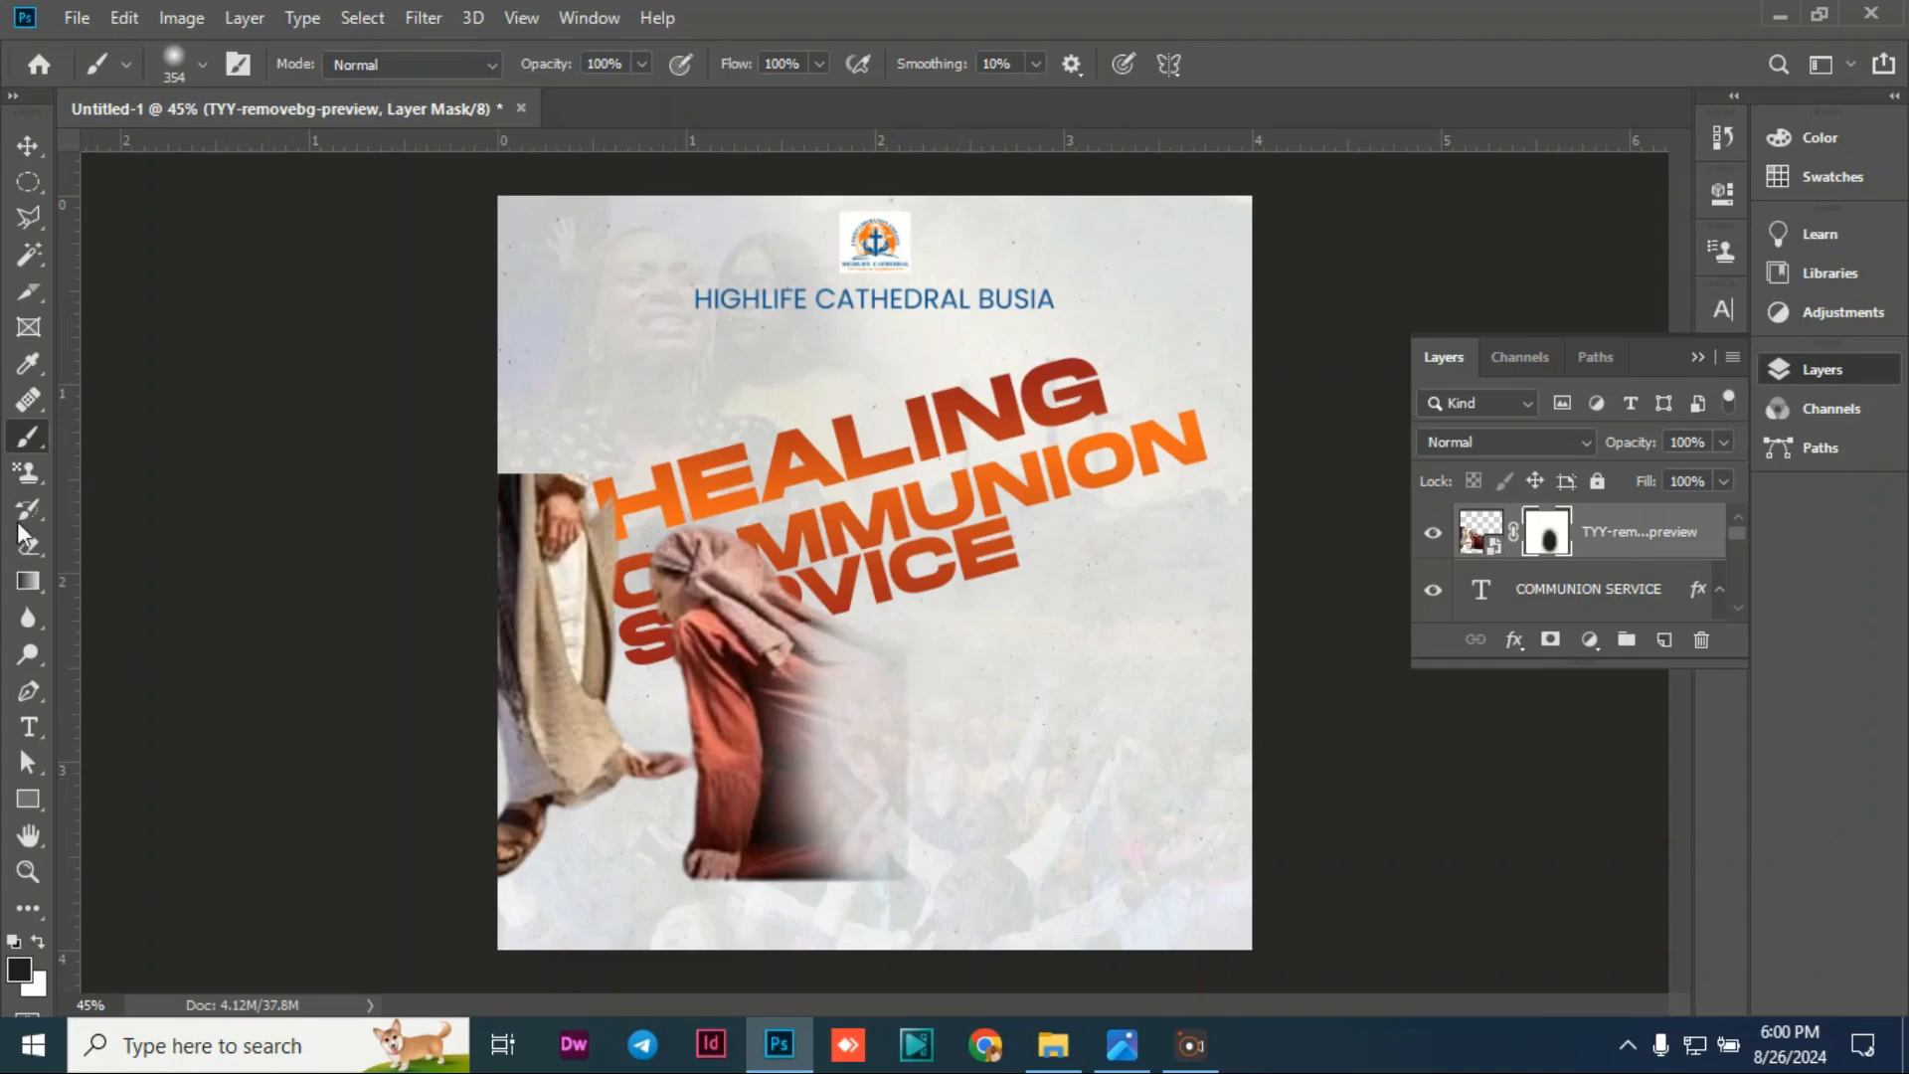
# Step: Fade the image's right, bottom and top edges with black-to-transparent gradients on the mask
pyautogui.click(27, 587)
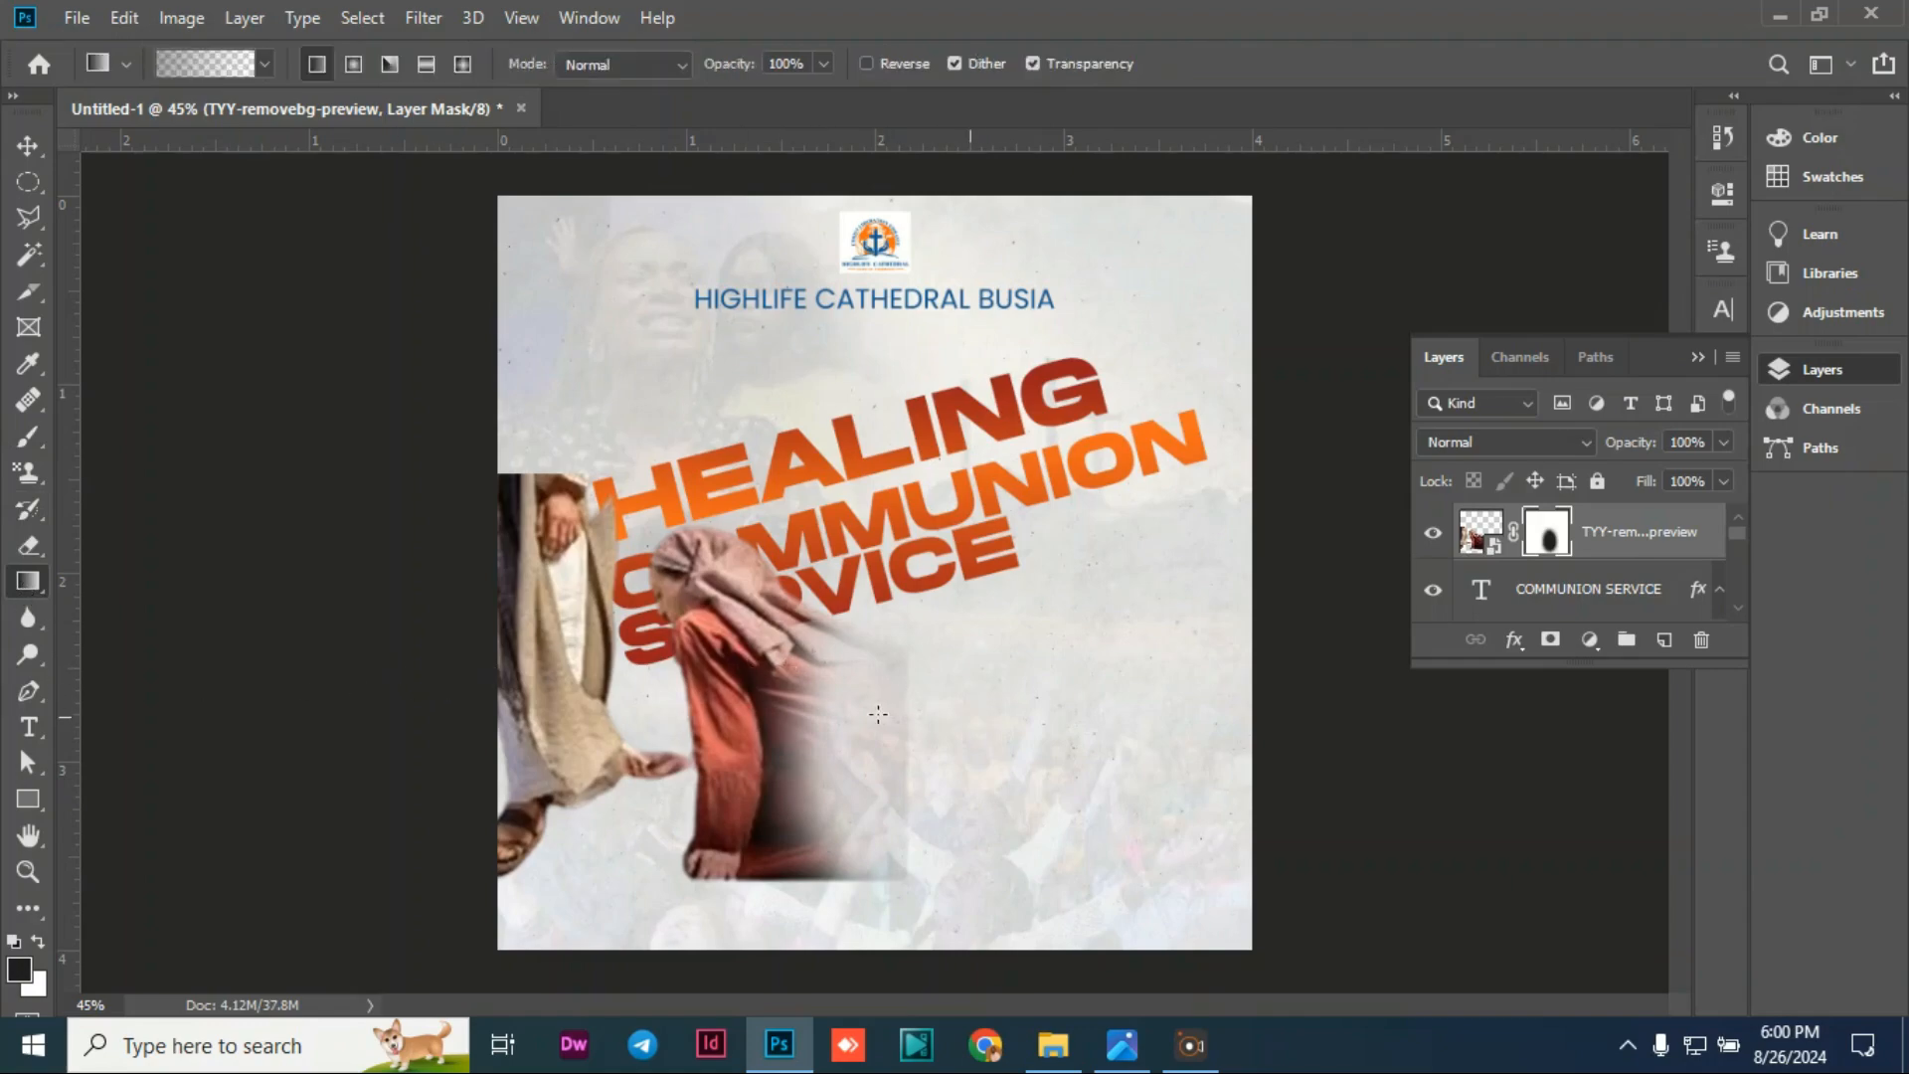
pyautogui.moveTo(971, 717); pyautogui.dragTo(859, 677)
pyautogui.moveTo(946, 631); pyautogui.dragTo(821, 626)
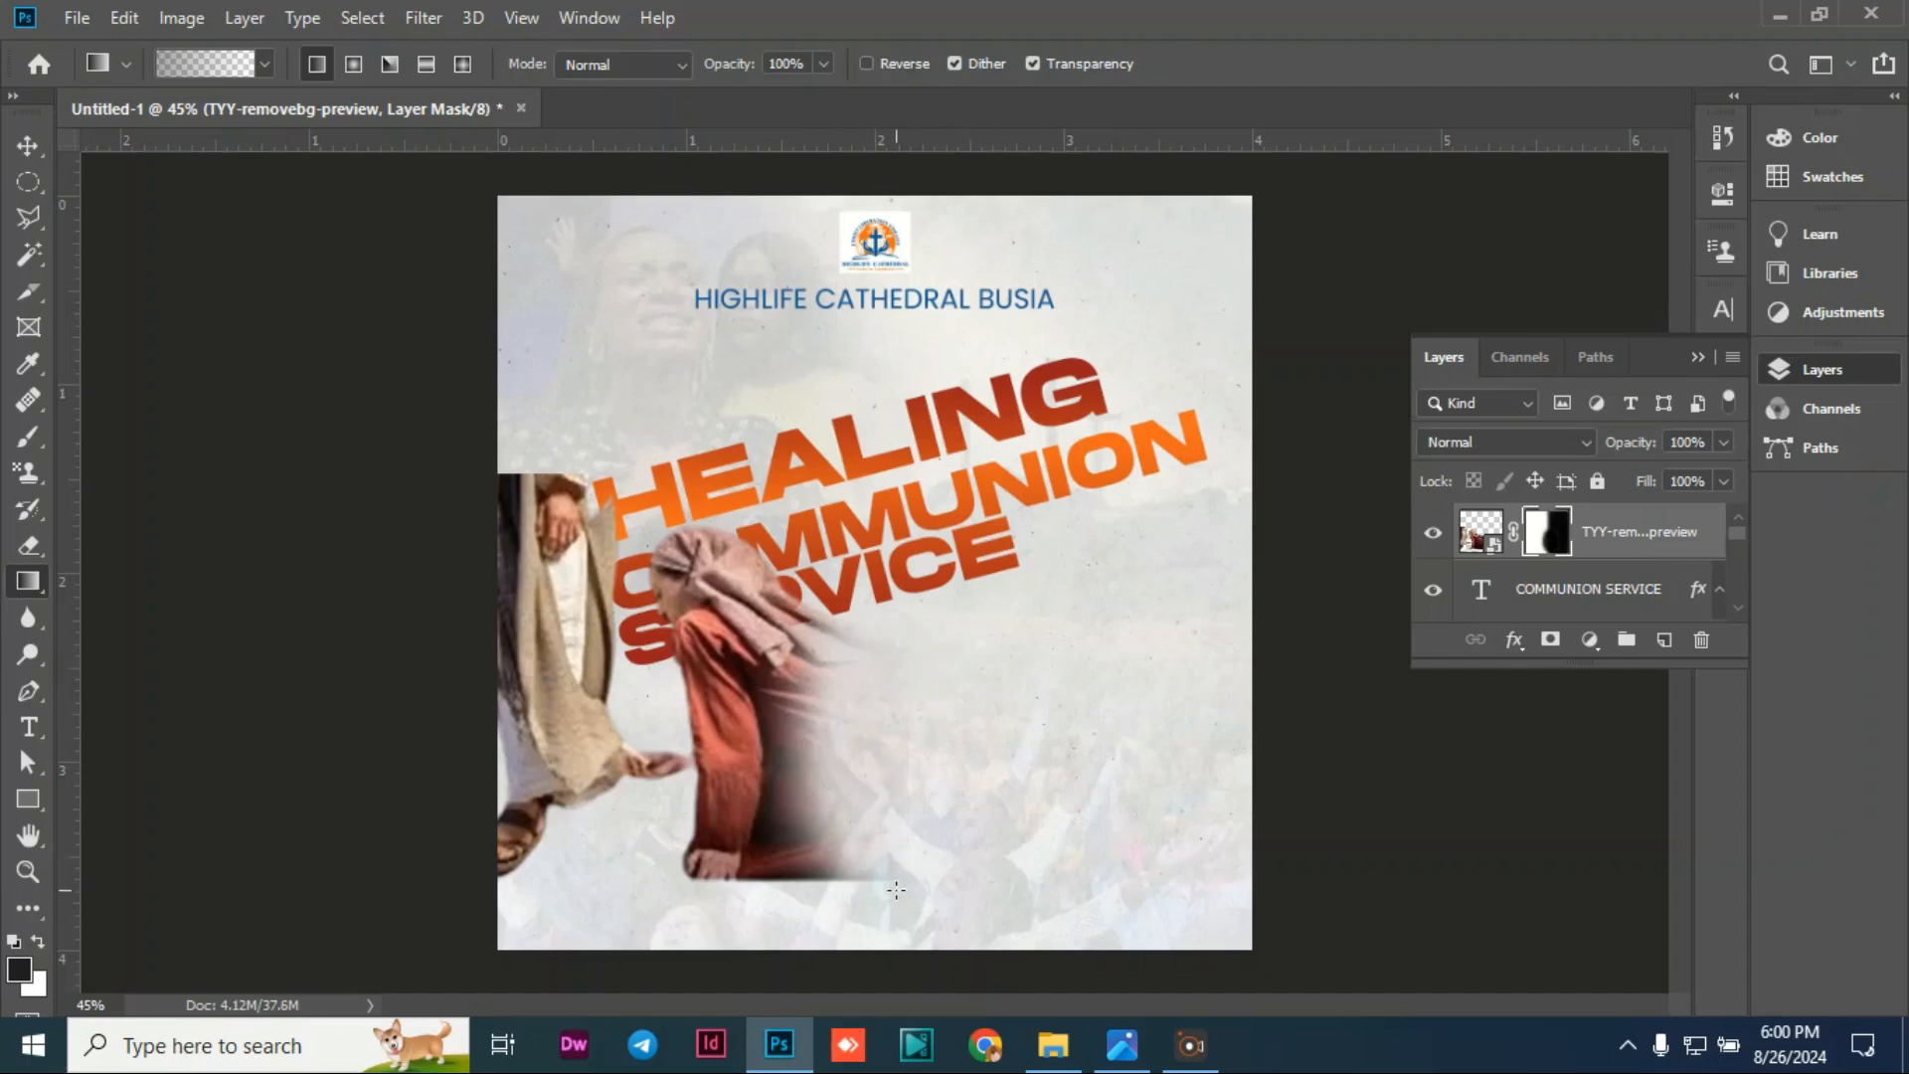
pyautogui.moveTo(845, 911); pyautogui.dragTo(785, 825)
pyautogui.moveTo(761, 895); pyautogui.dragTo(840, 829)
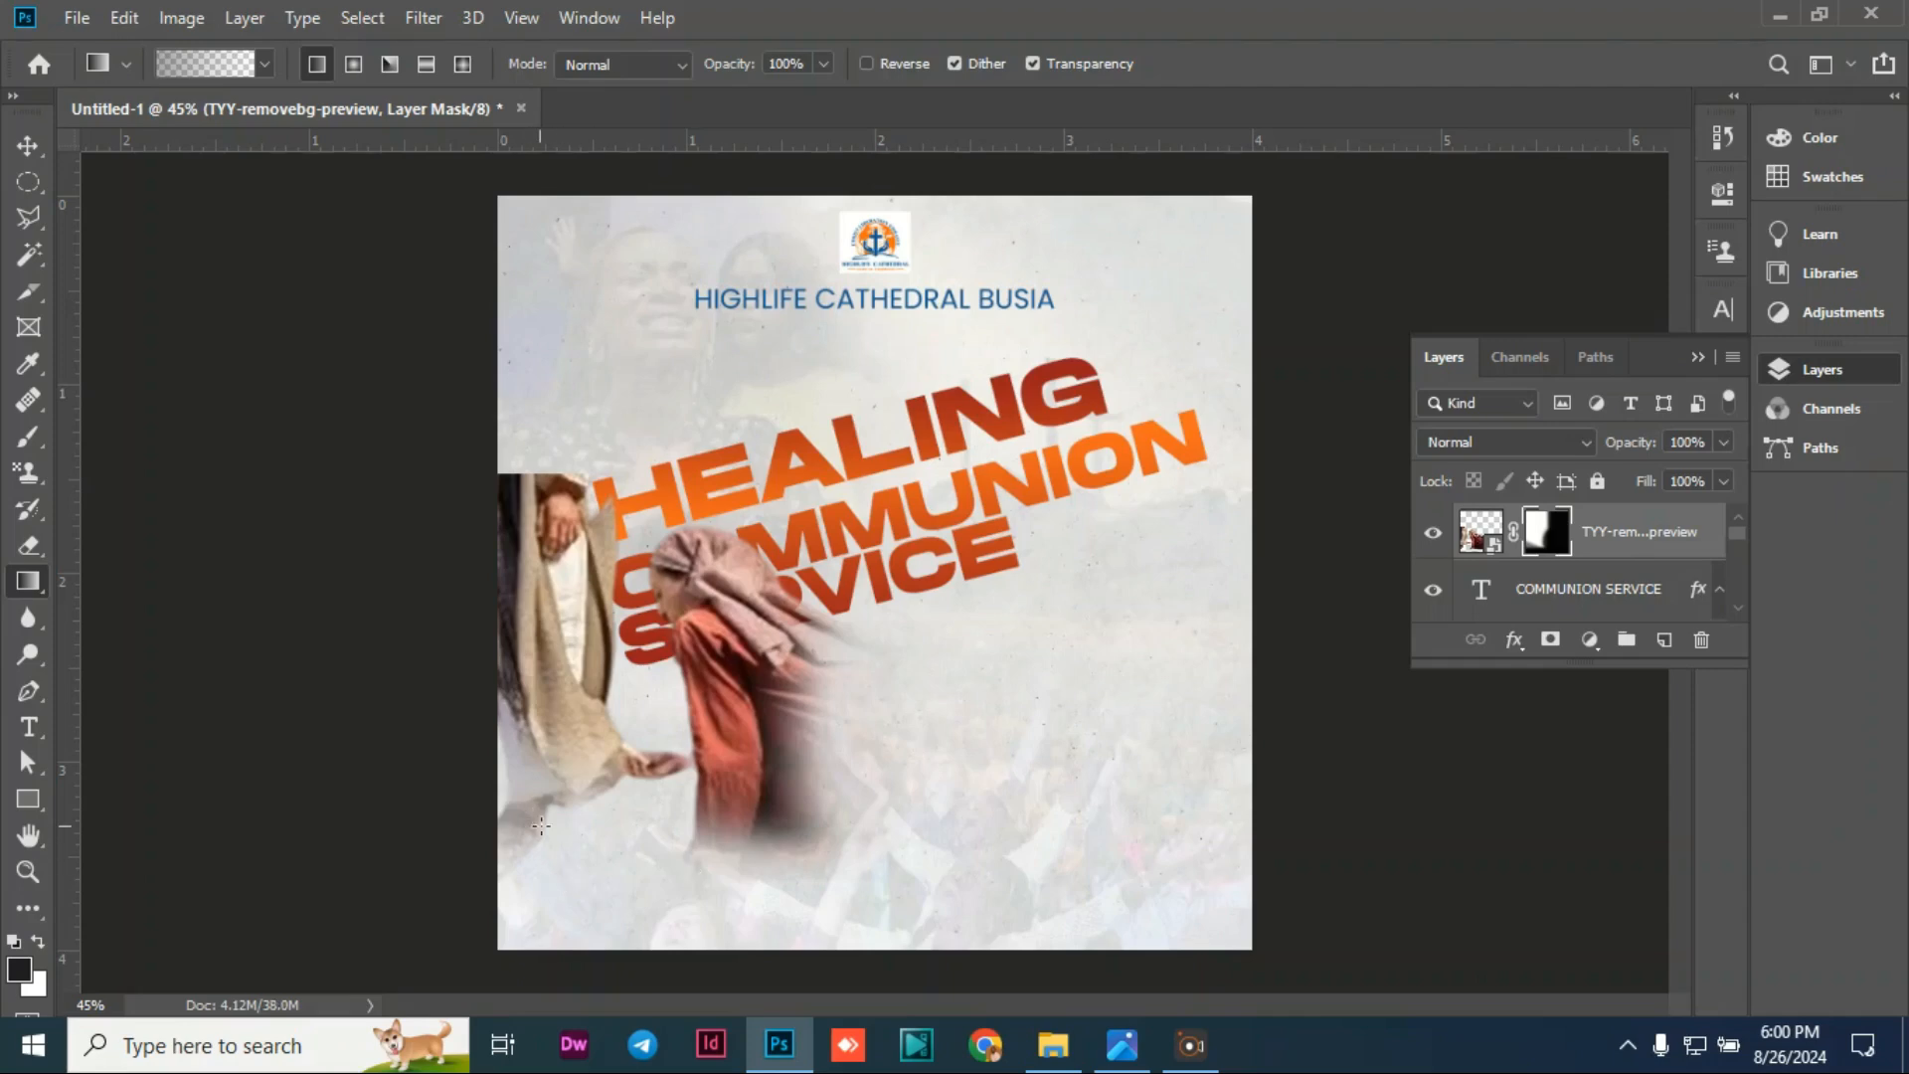
pyautogui.hotkey('ctrl', 'z')
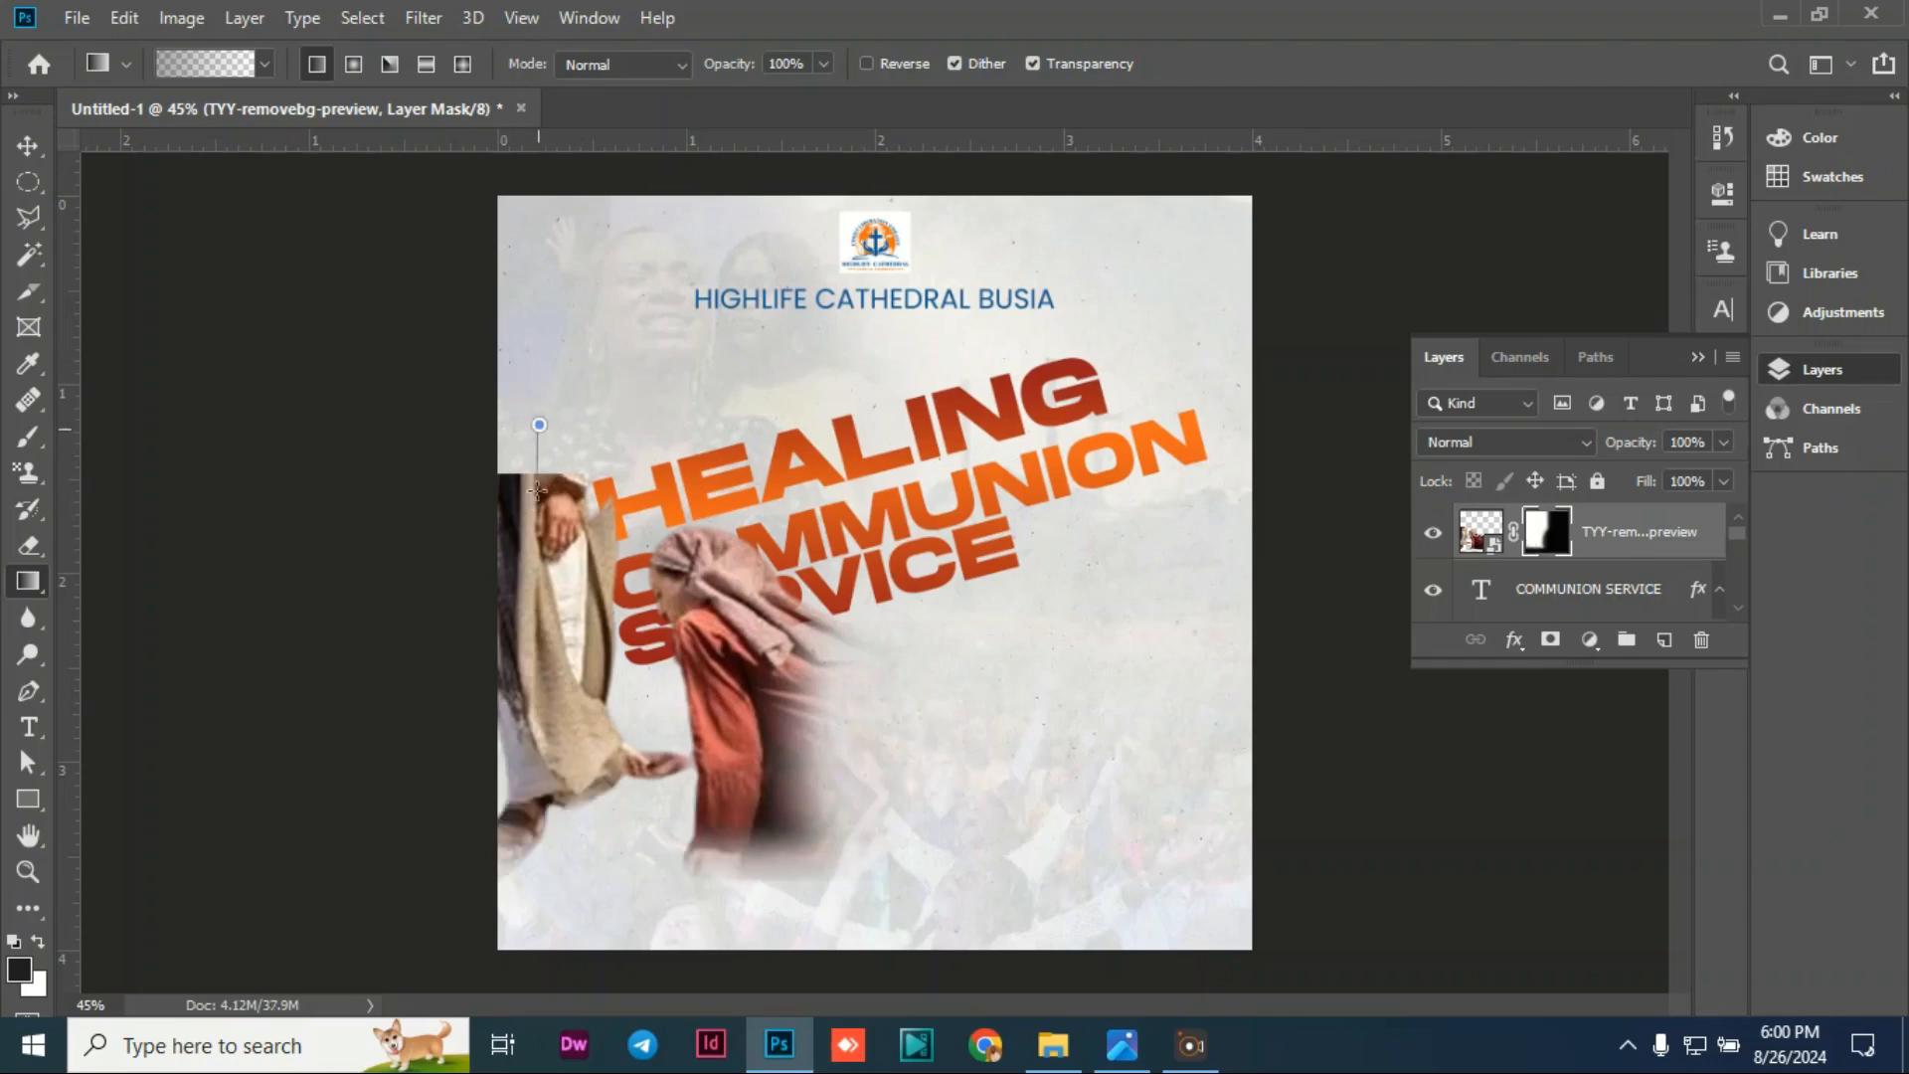
pyautogui.moveTo(521, 439)
pyautogui.mouseDown()
pyautogui.moveTo(527, 517)
pyautogui.moveTo(559, 534)
pyautogui.moveTo(521, 529)
pyautogui.mouseUp()
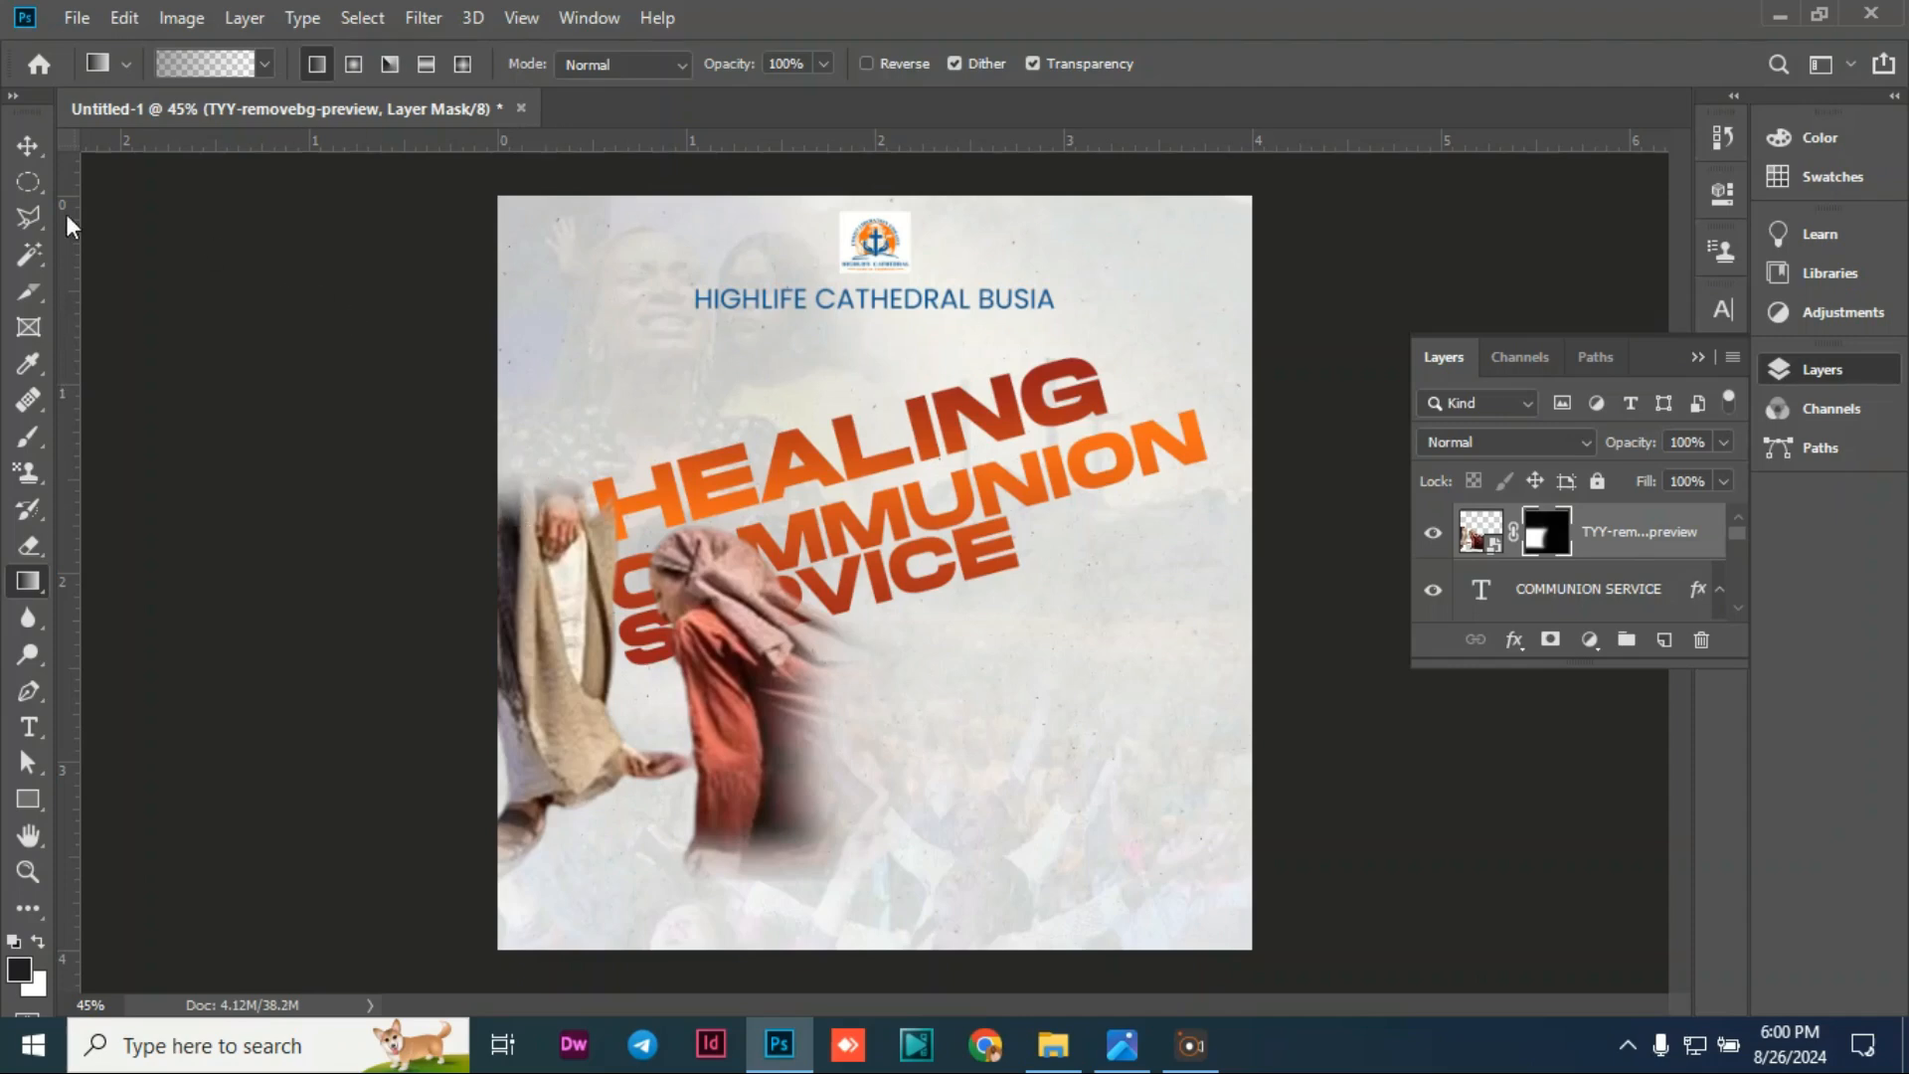
pyautogui.click(27, 145)
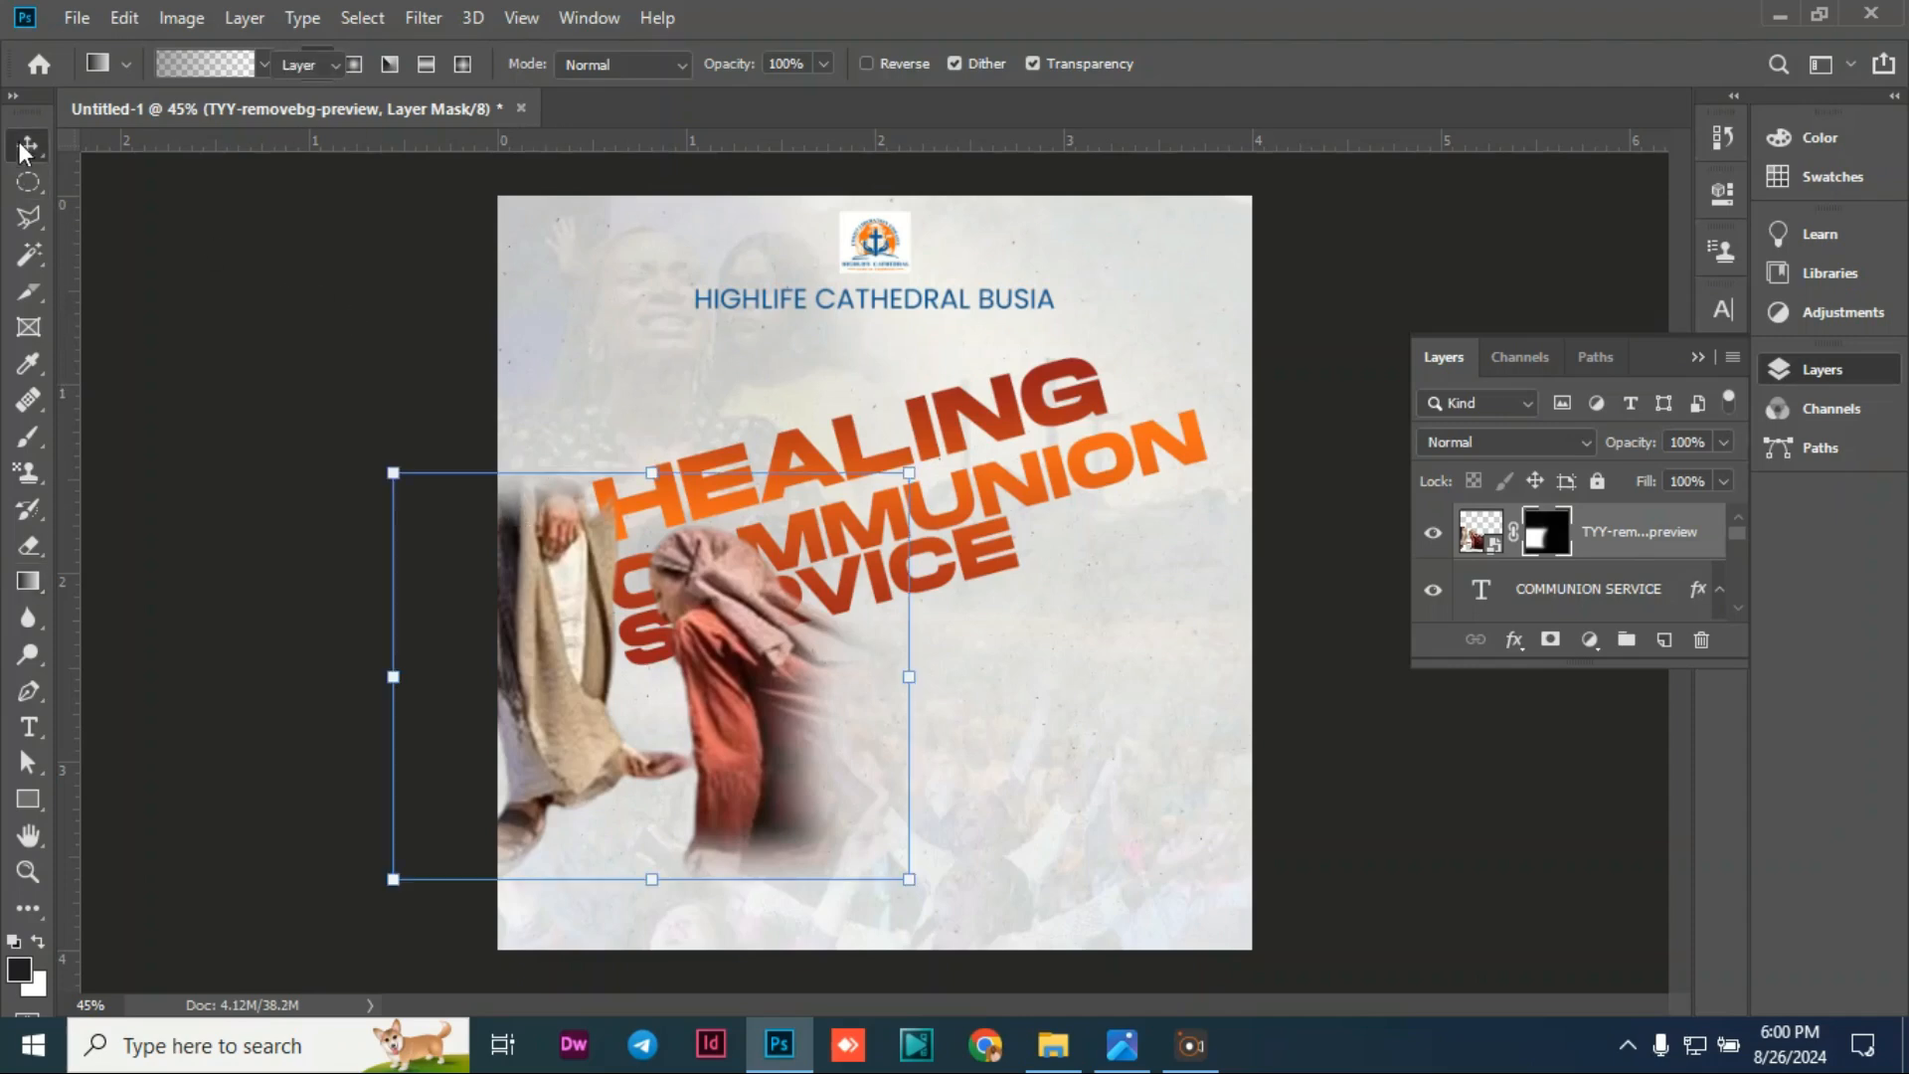
pyautogui.click(457, 396)
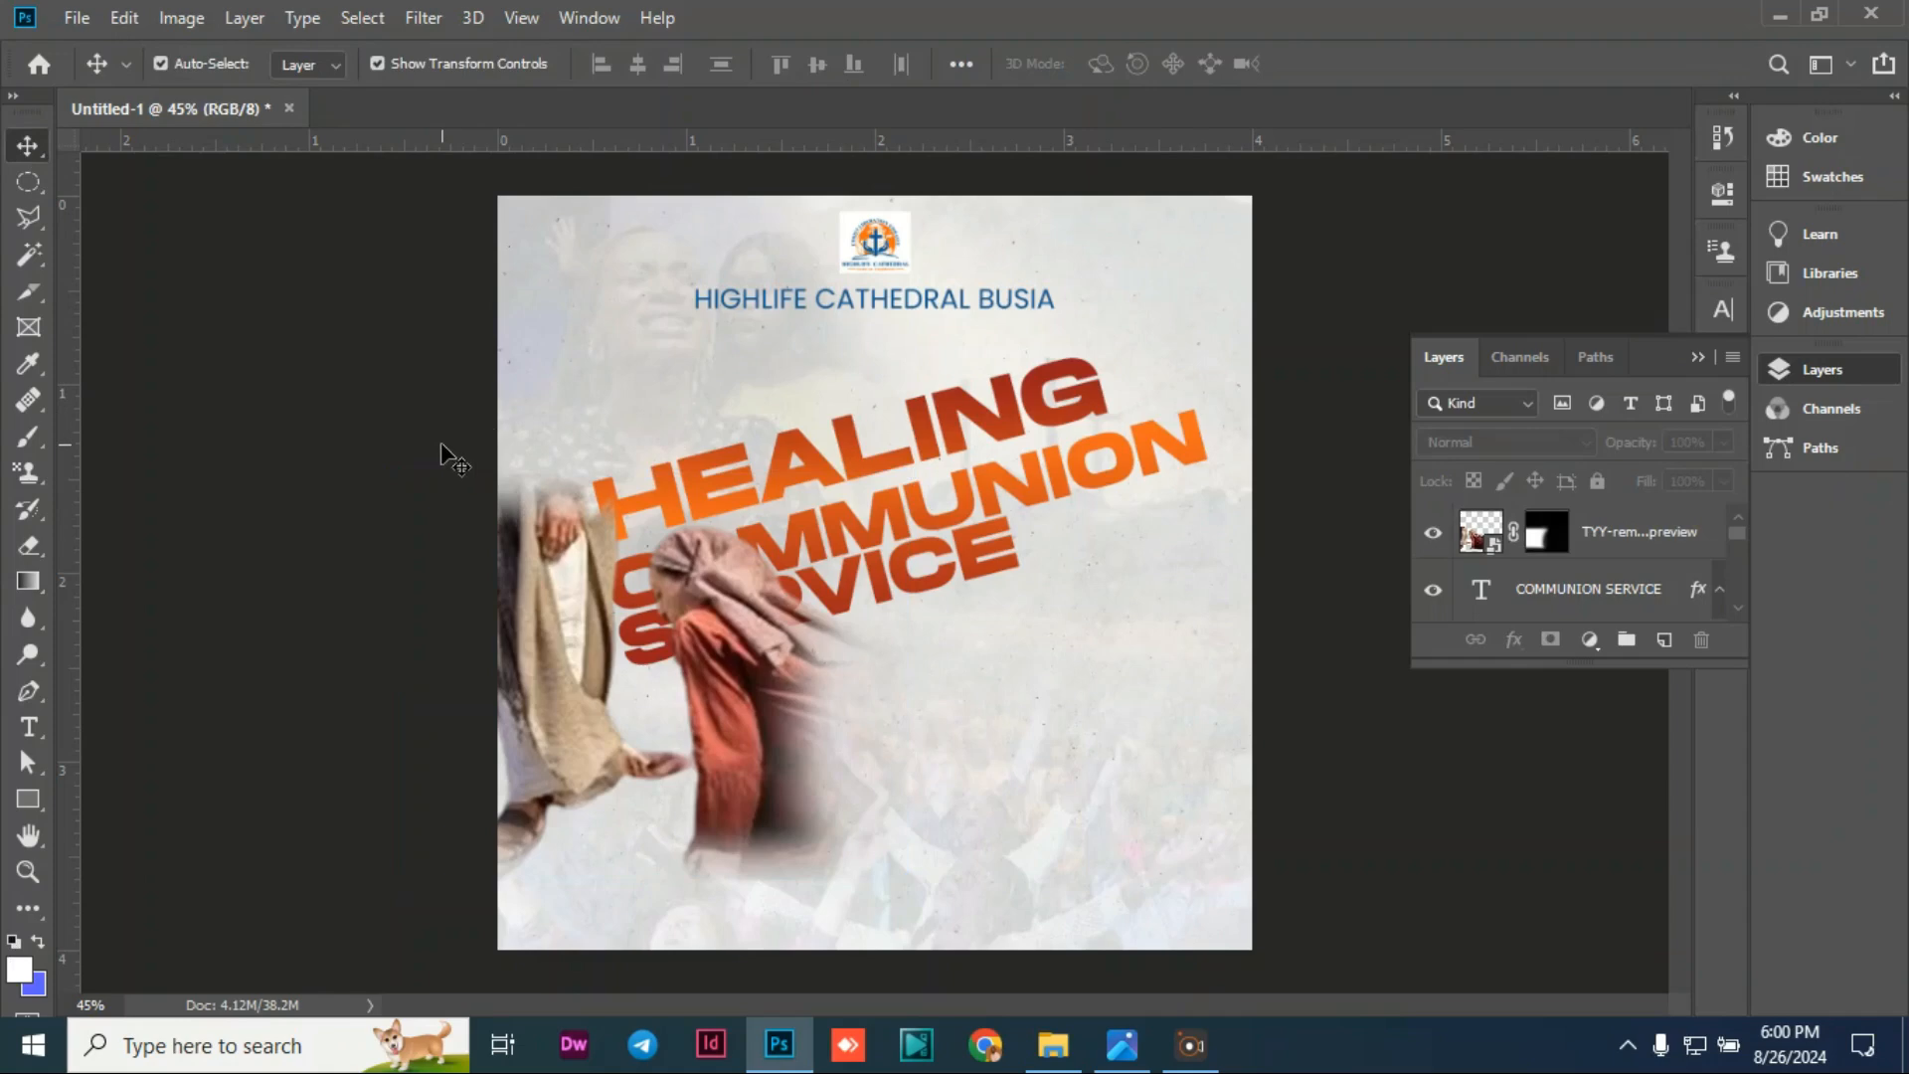
# Step: Apply Image > Adjustments > Vibrance at +100 to the TYY-removebg-preview layer
pyautogui.click(563, 602)
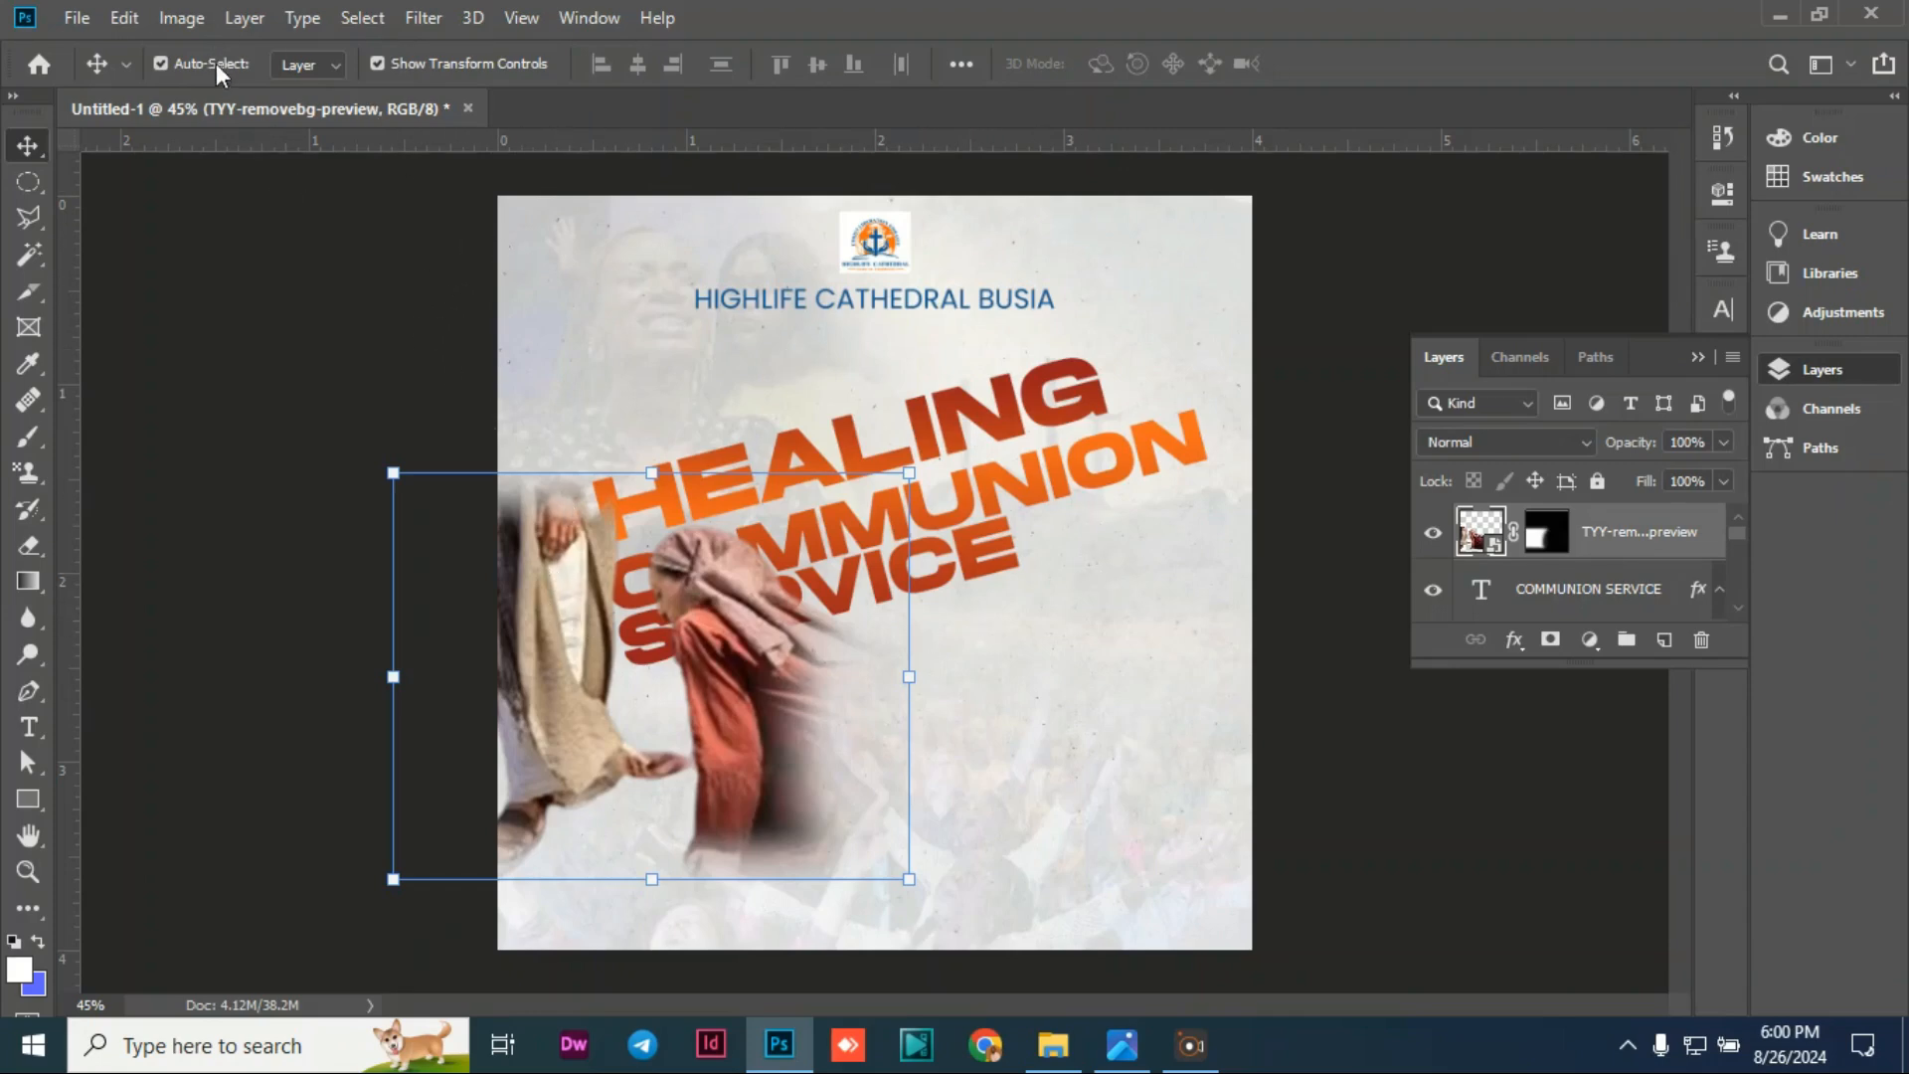
pyautogui.click(184, 19)
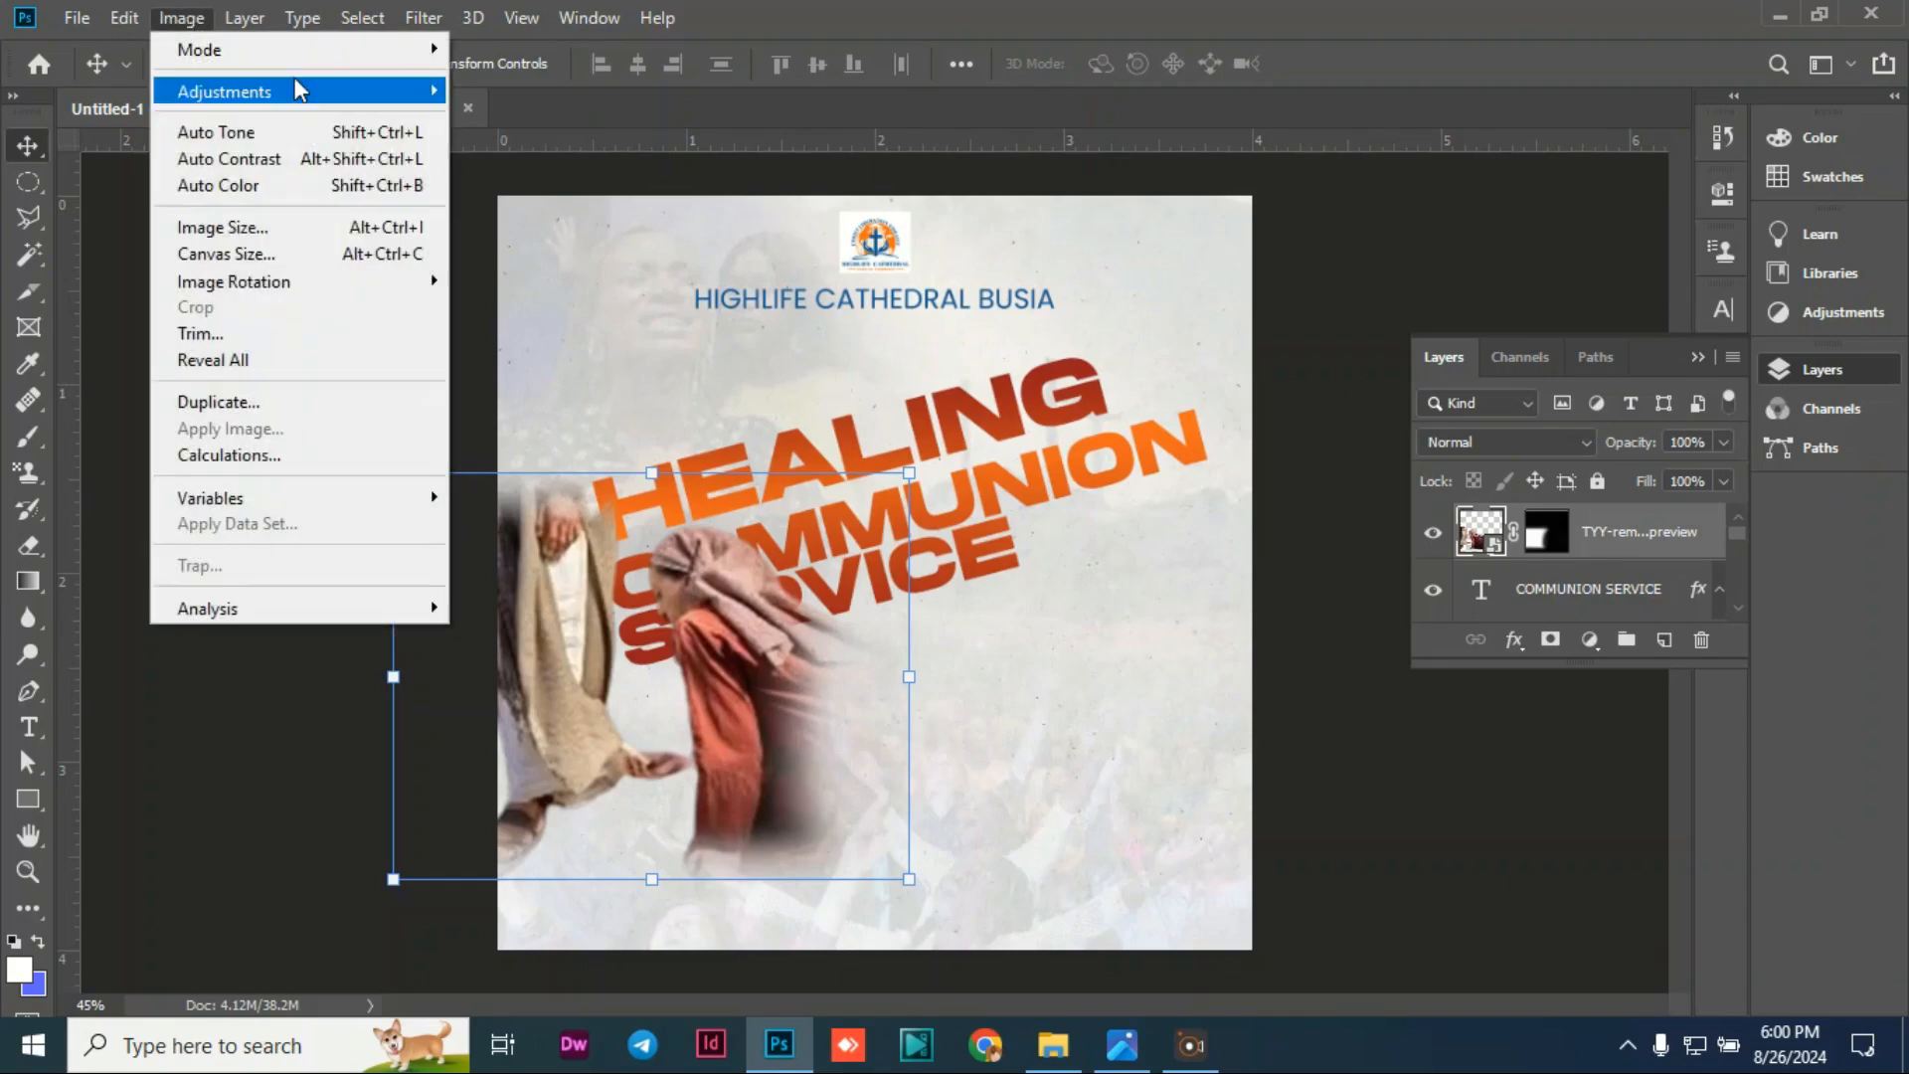
pyautogui.moveTo(296, 87)
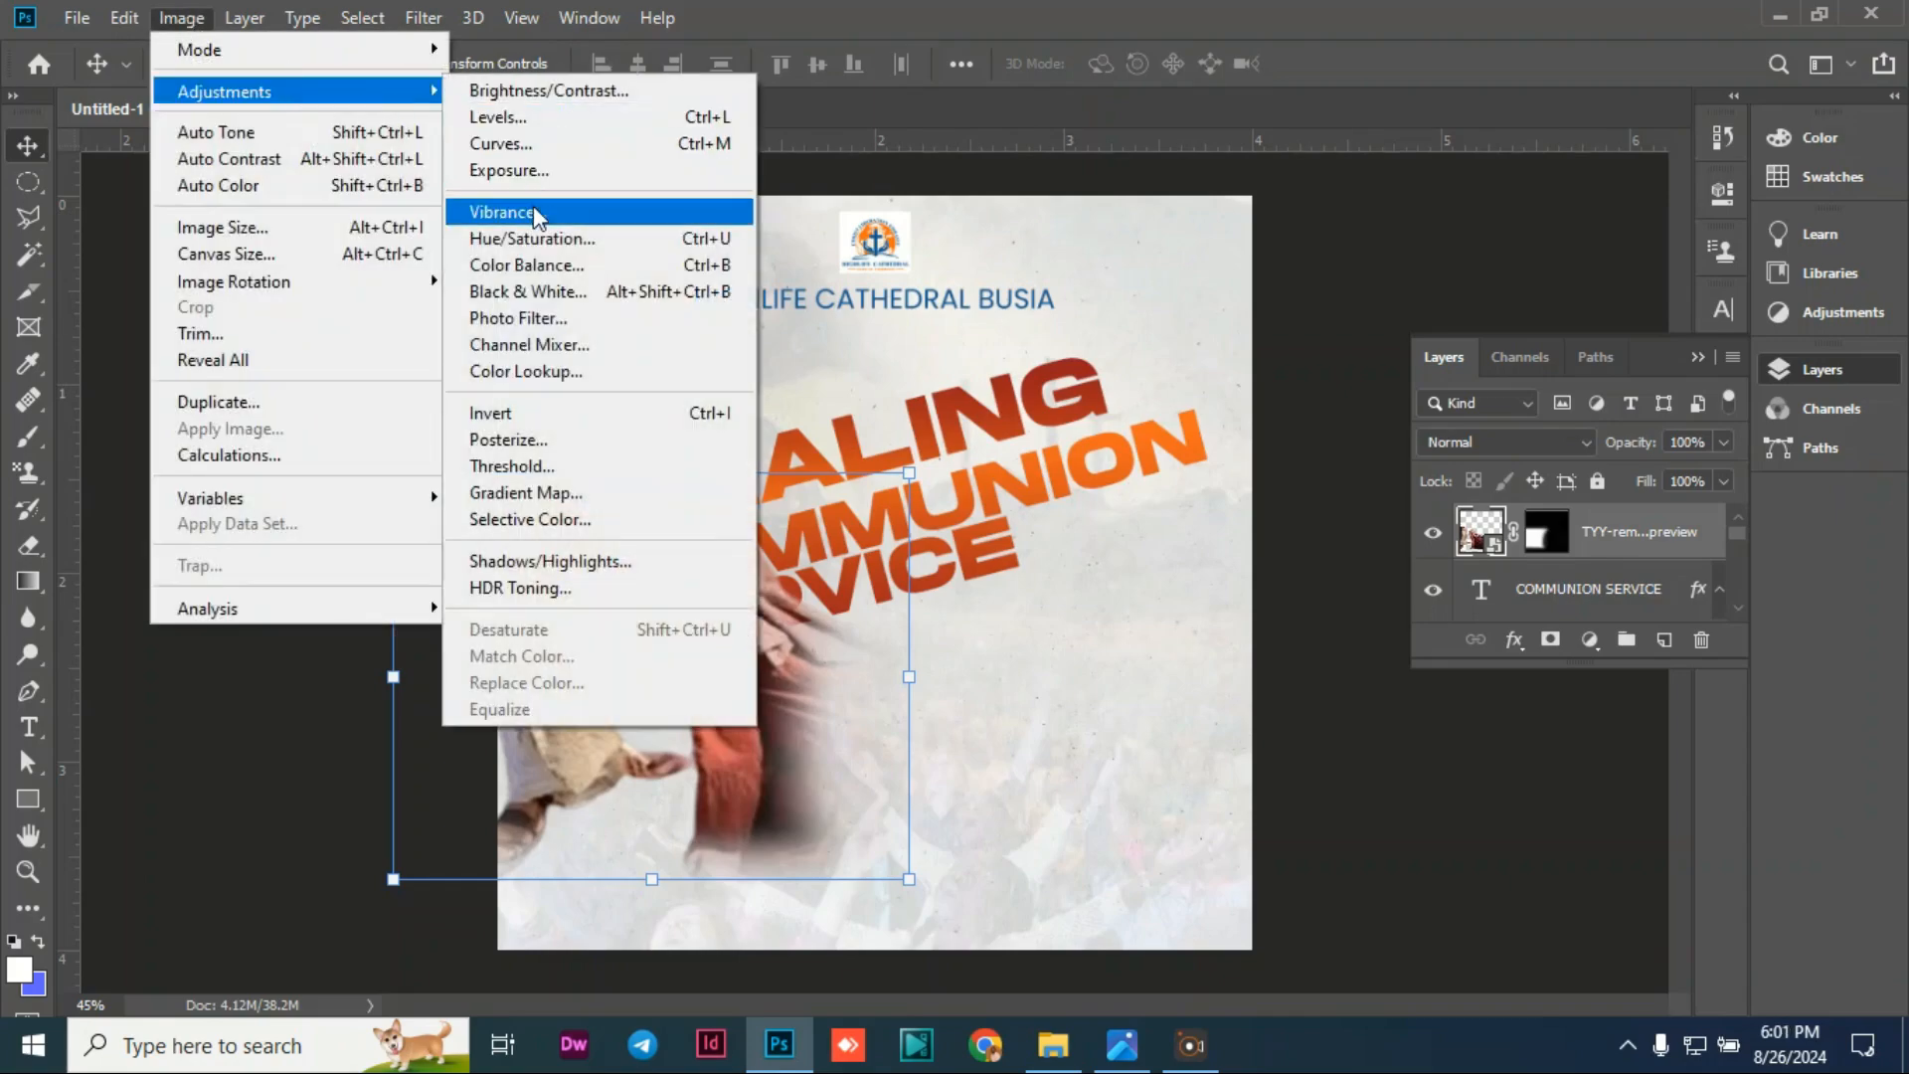
pyautogui.click(537, 214)
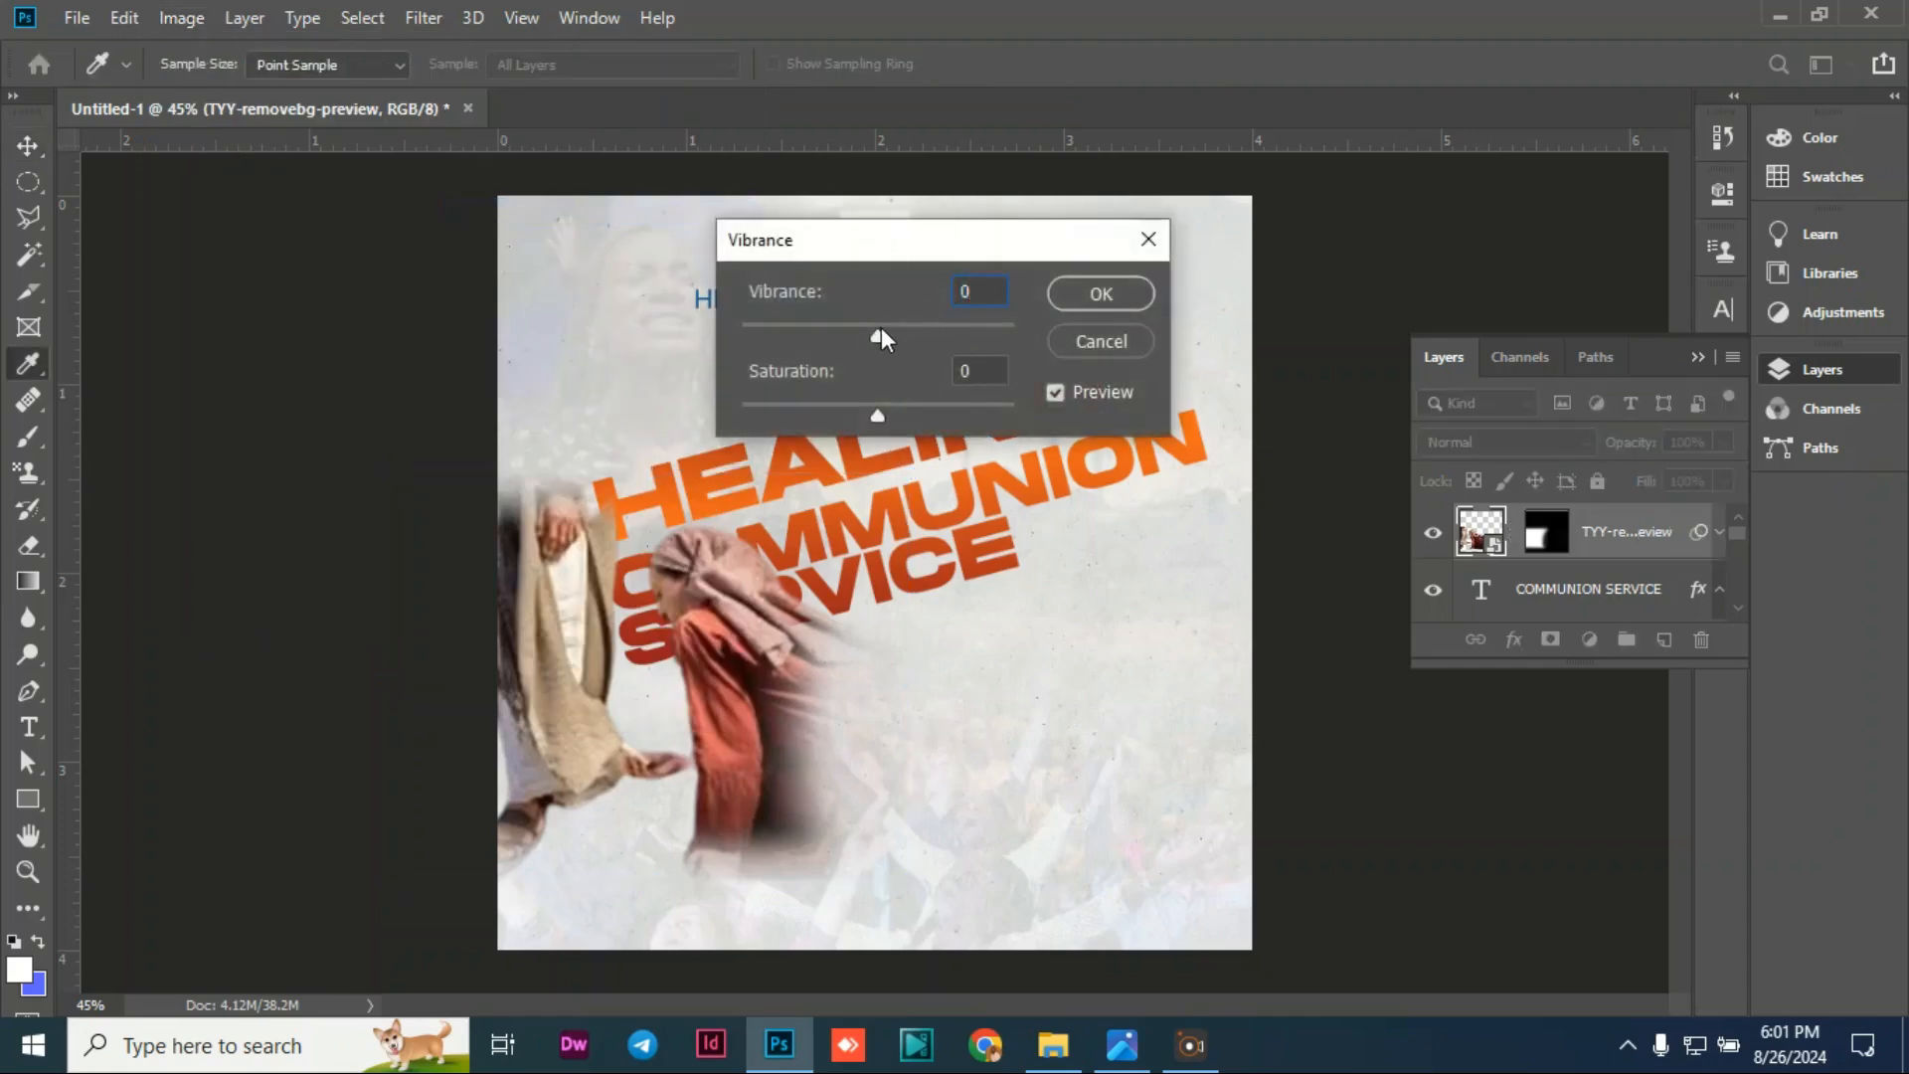
pyautogui.moveTo(878, 332); pyautogui.dragTo(1061, 331)
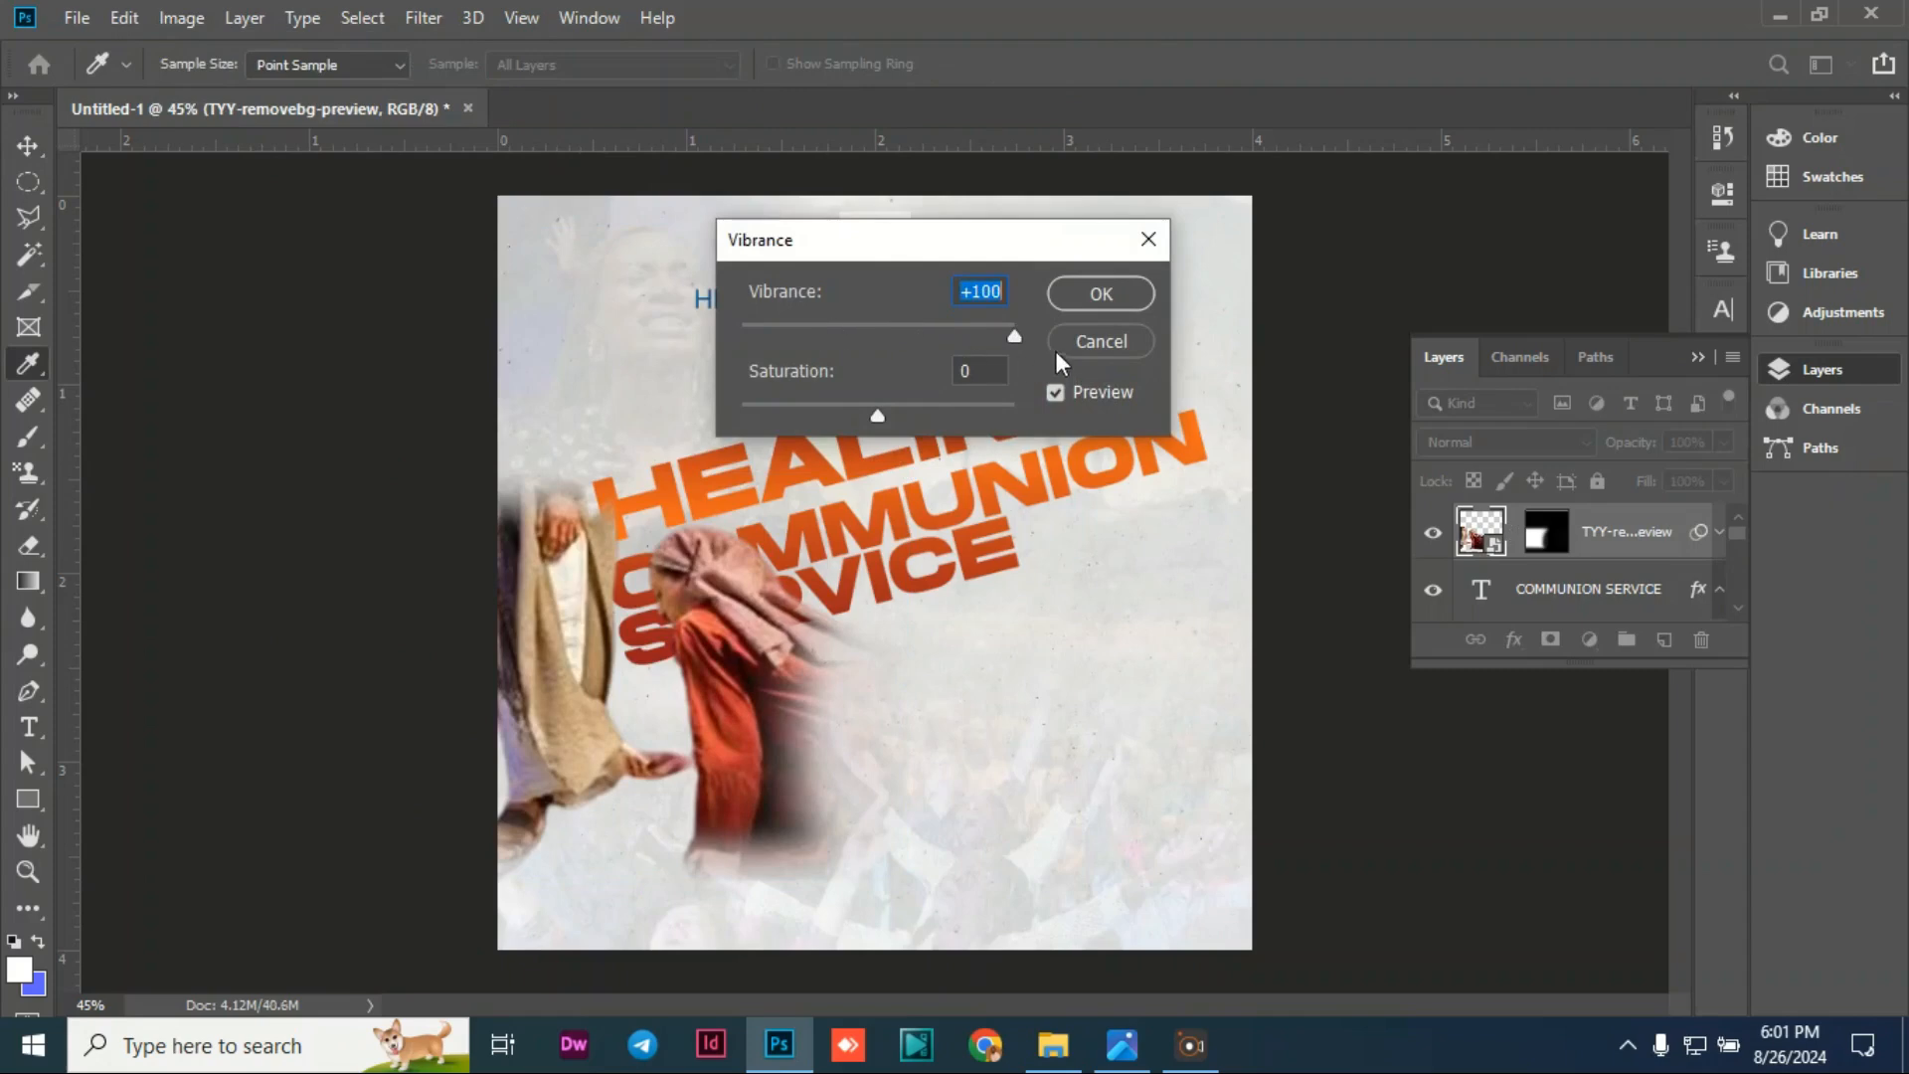
pyautogui.click(1101, 293)
pyautogui.press('v')
pyautogui.click(219, 414)
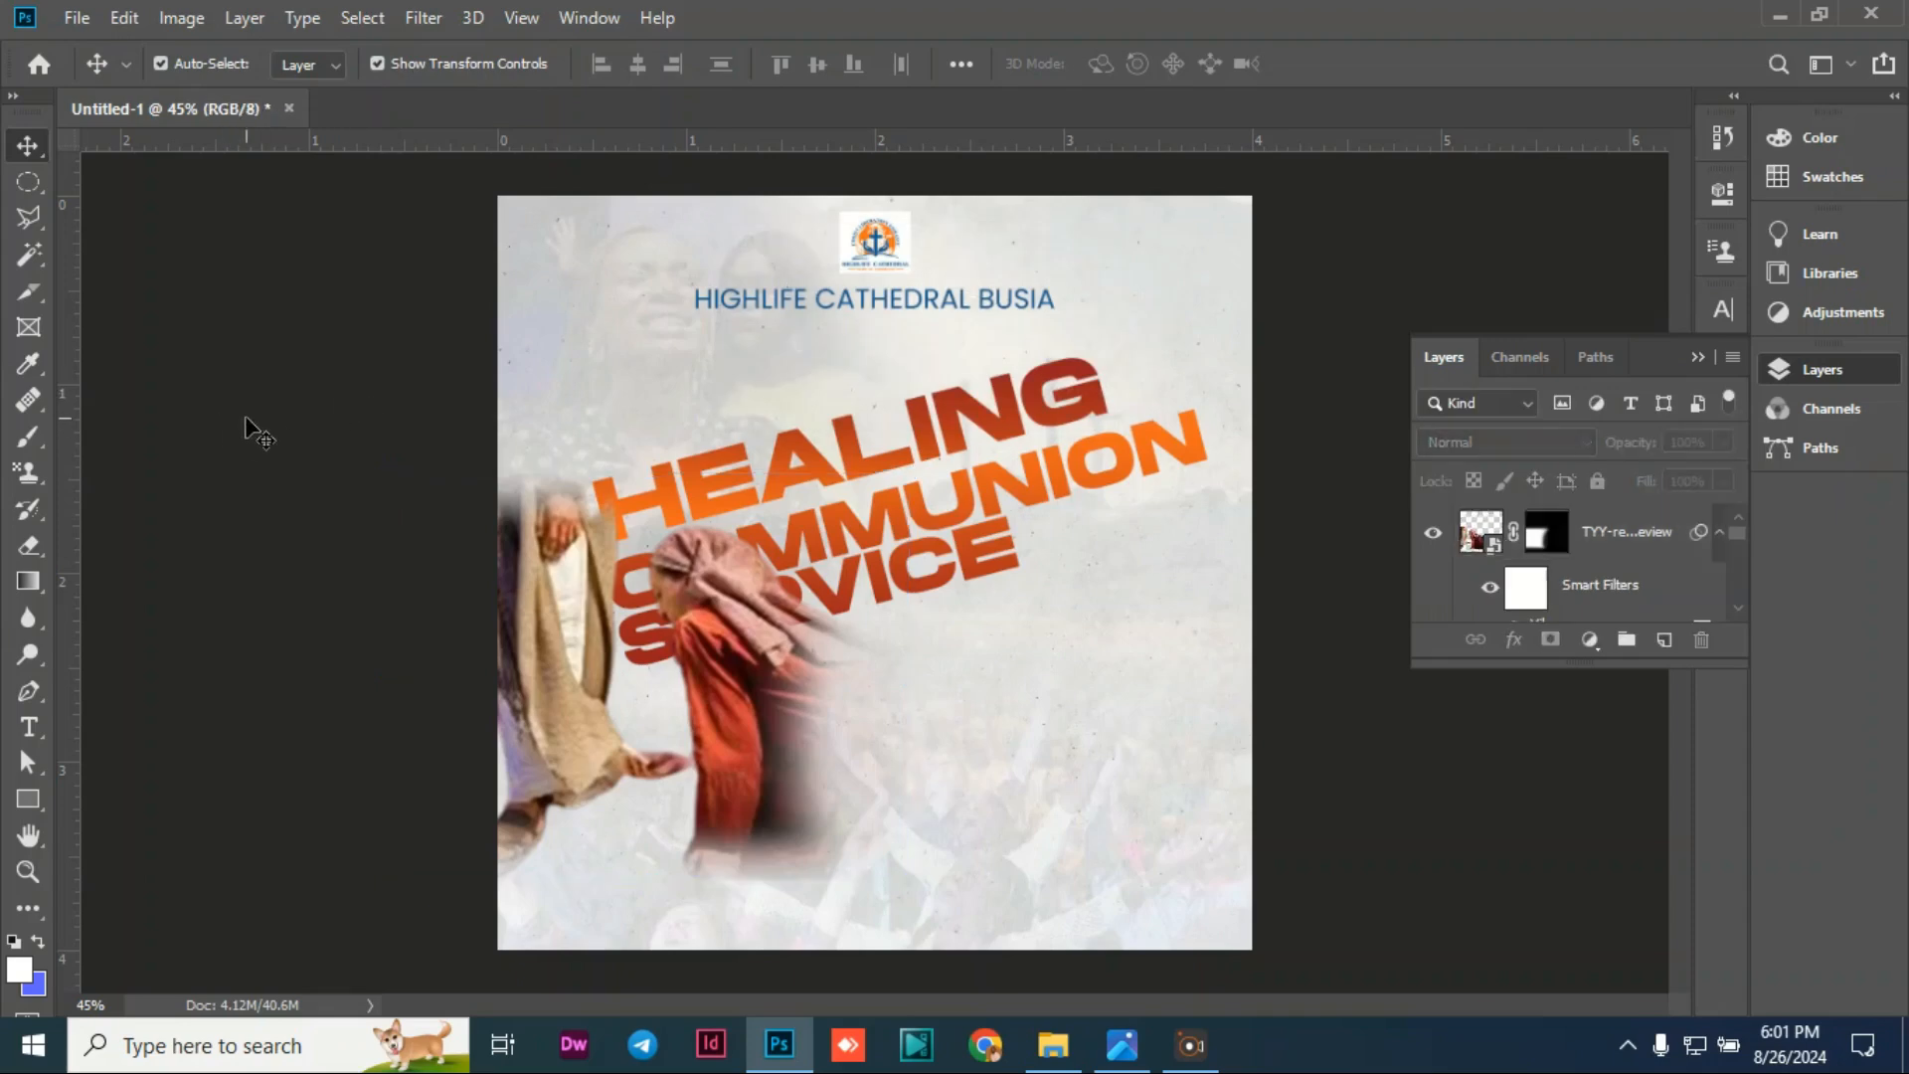
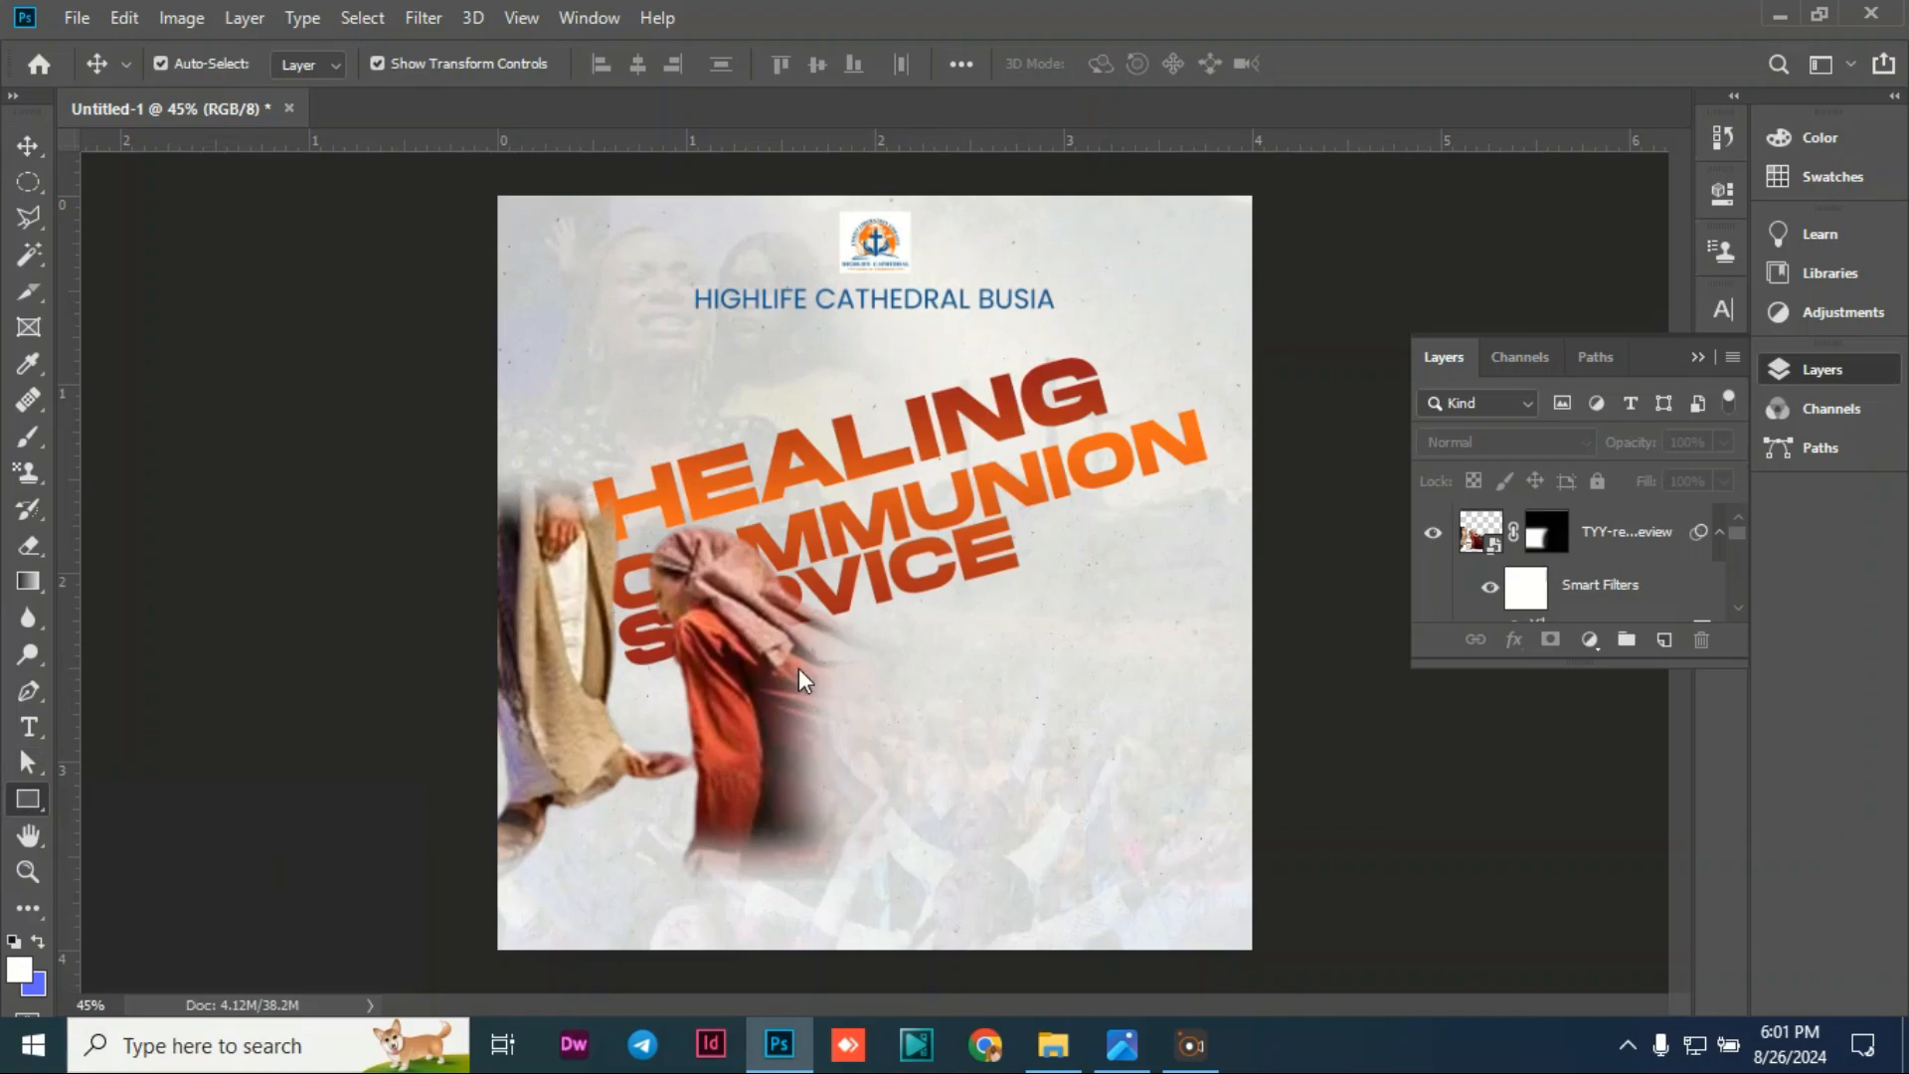
# Step: Draw a rectangle below the SERVICE title
pyautogui.press('u')
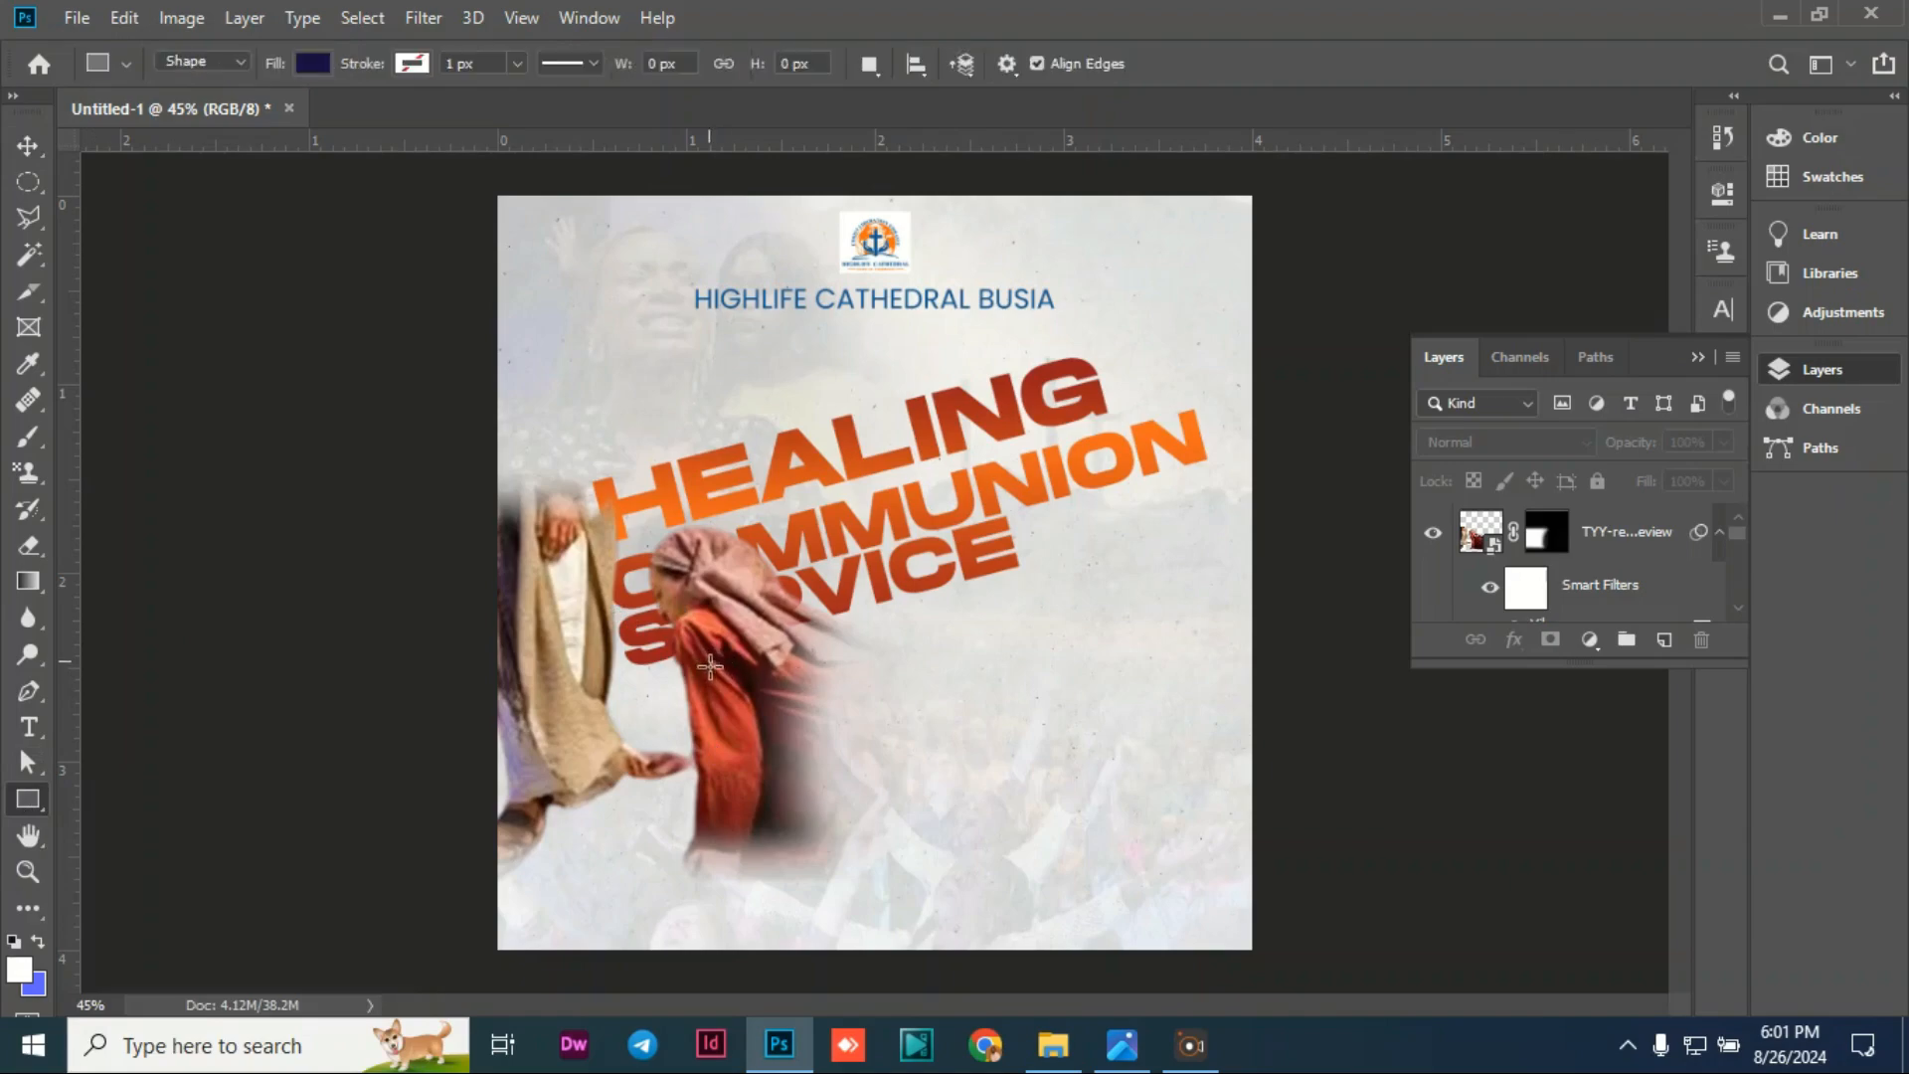
pyautogui.moveTo(707, 660); pyautogui.dragTo(850, 716)
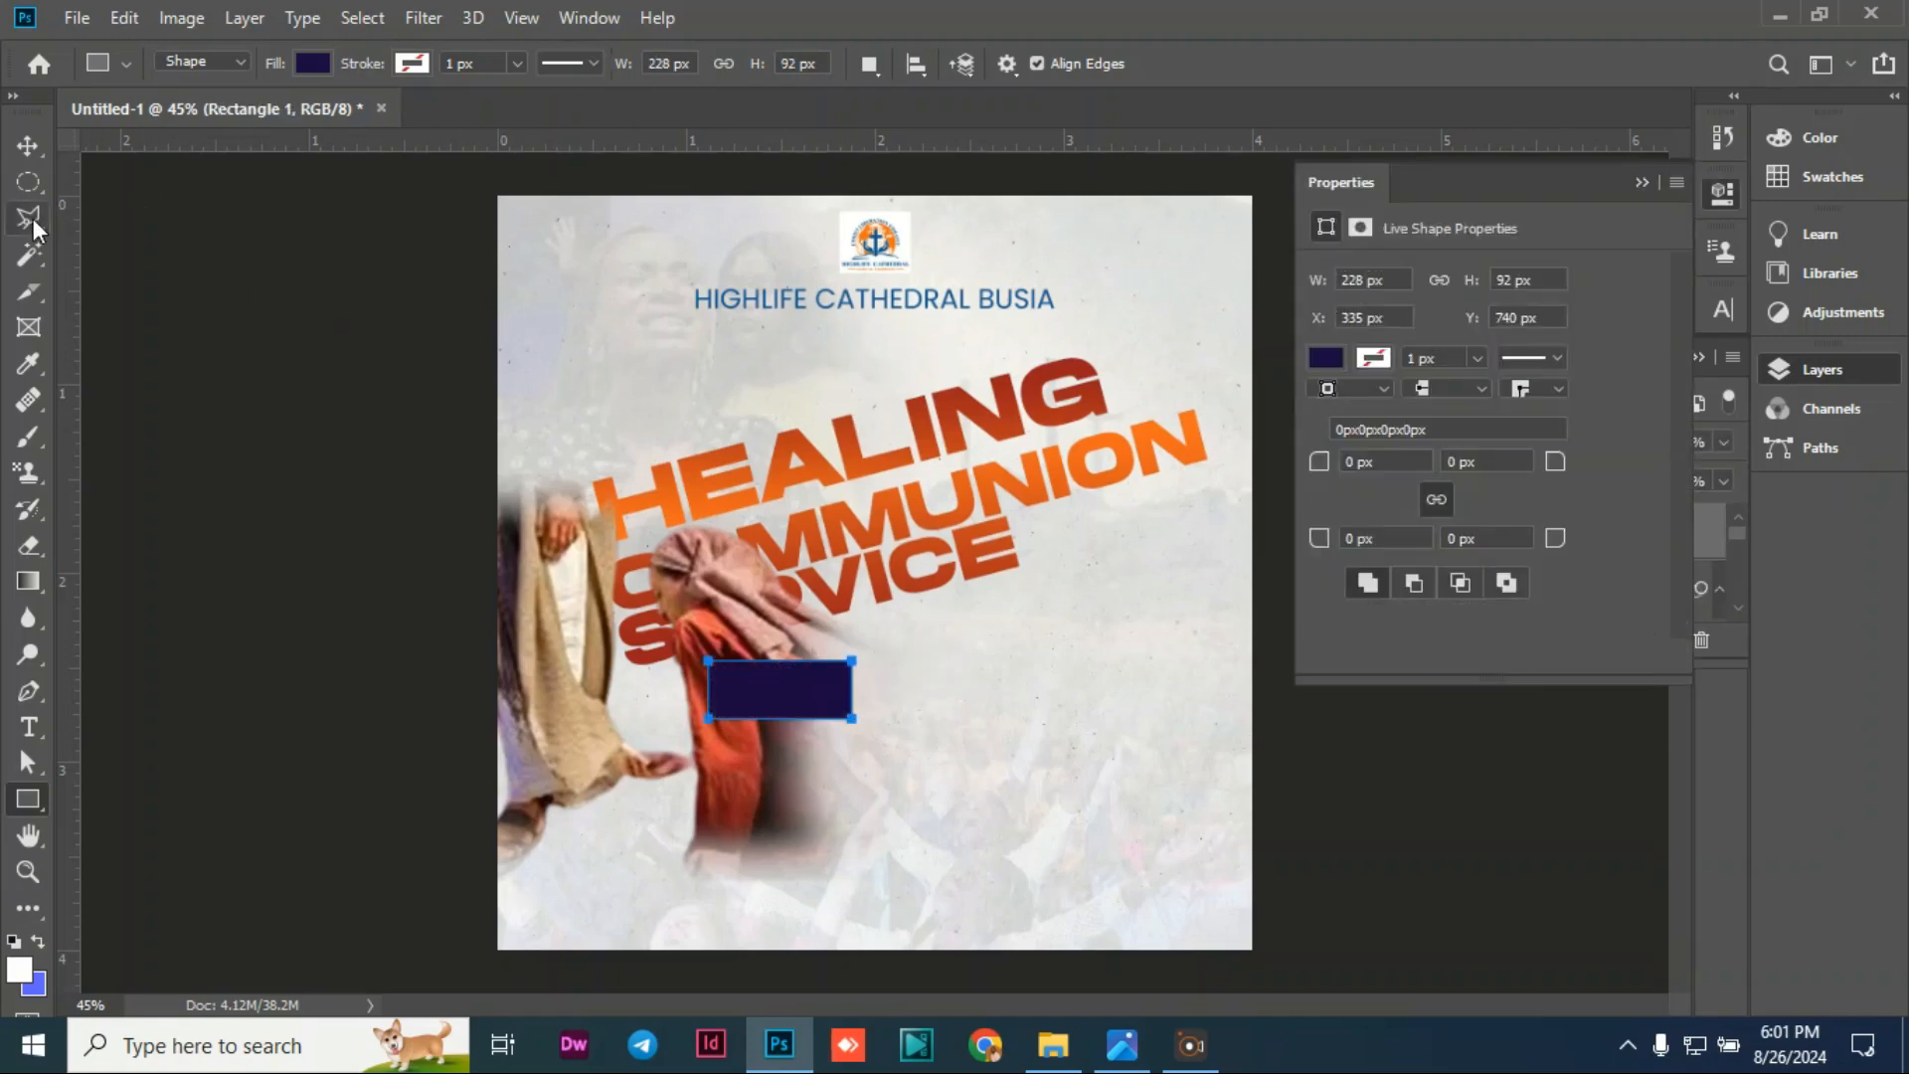
pyautogui.click(22, 147)
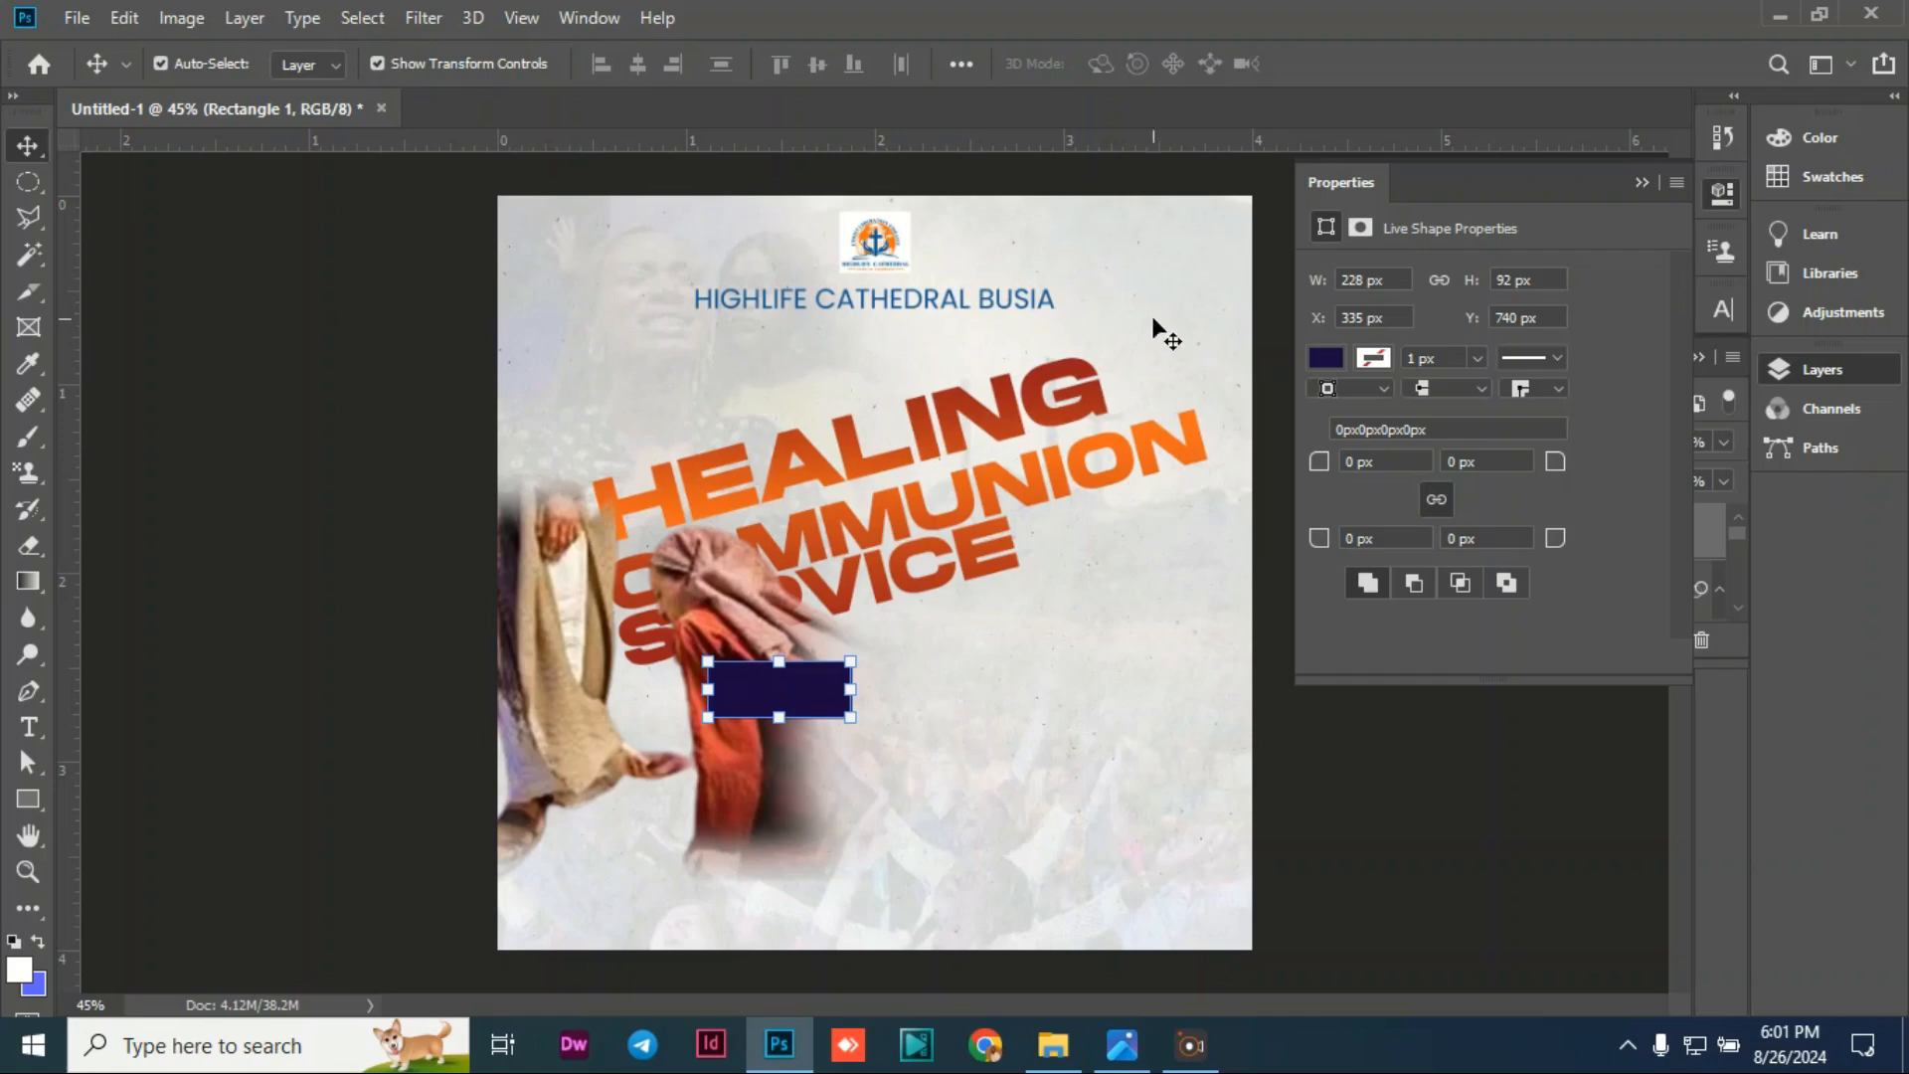
# Step: Fill the rectangle with the logo's blue (026496), sampled from the logo
pyautogui.click(1329, 360)
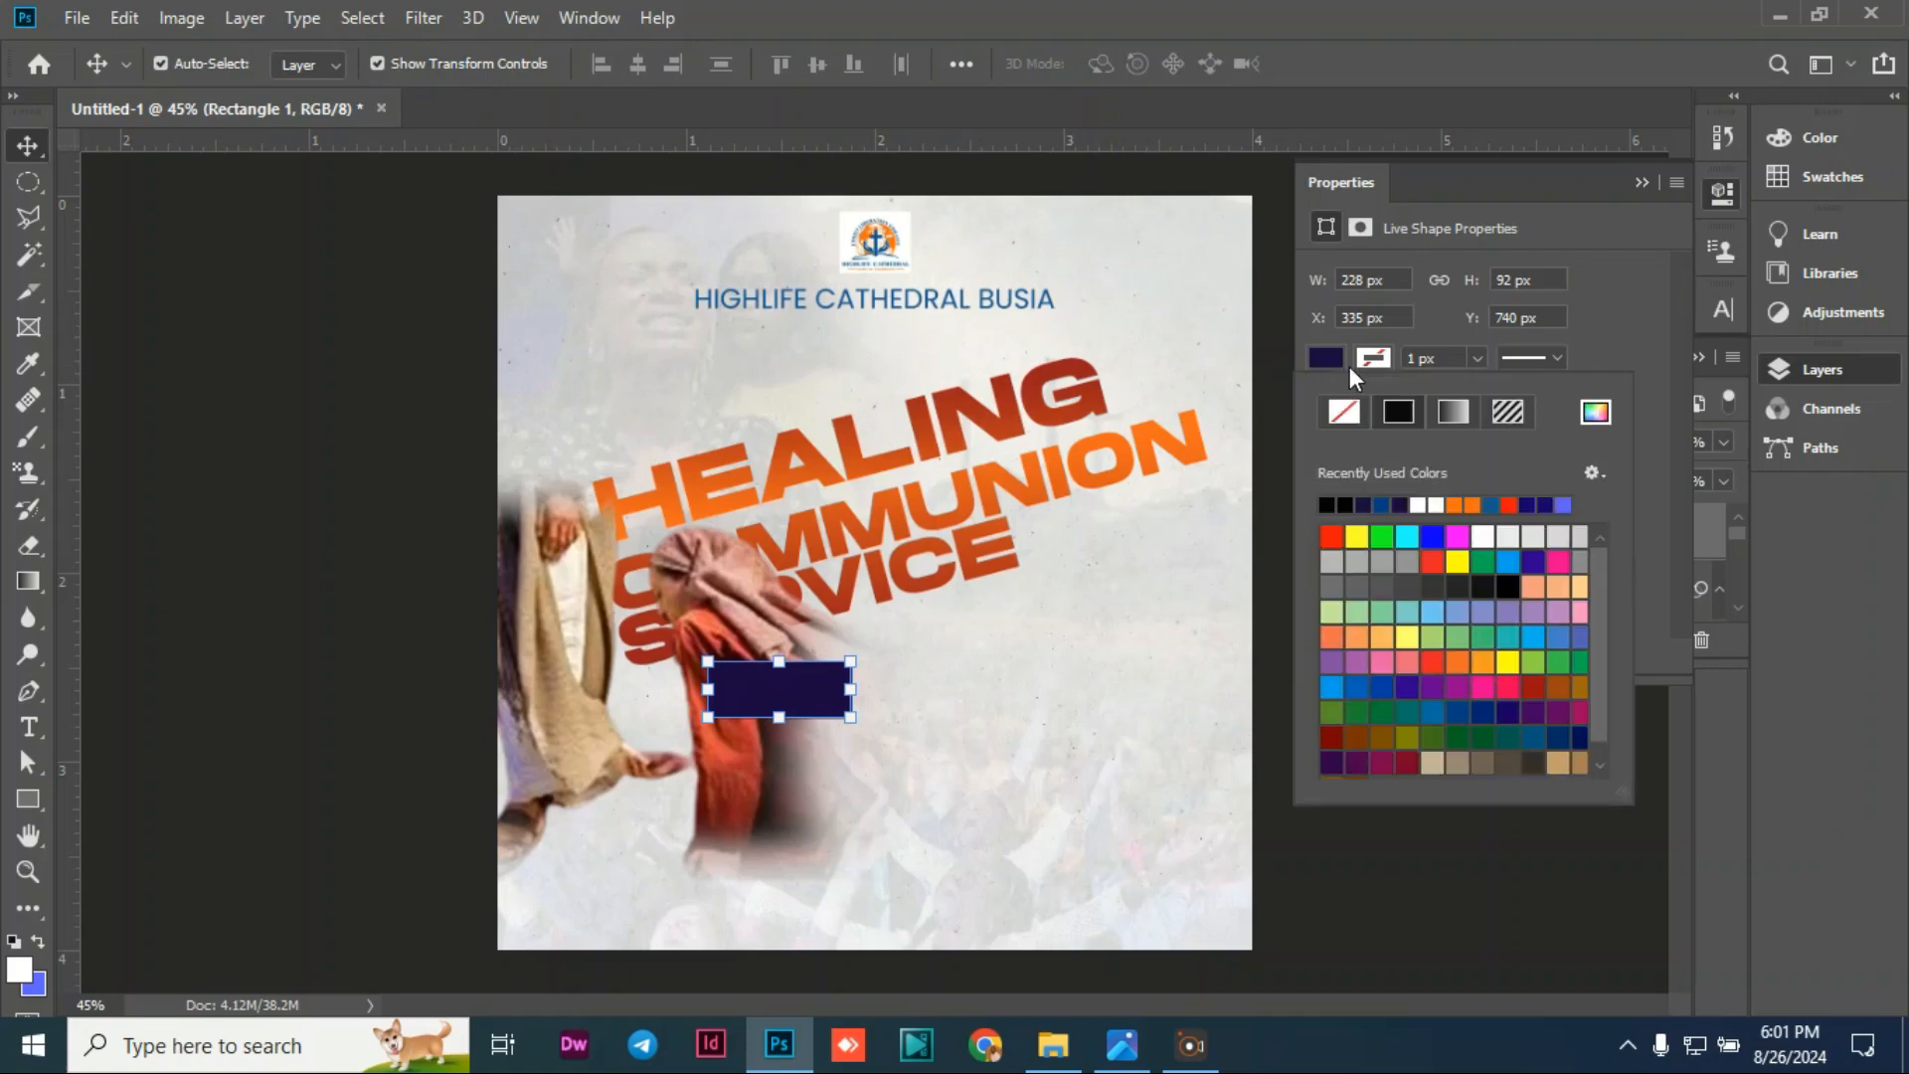
pyautogui.click(1328, 360)
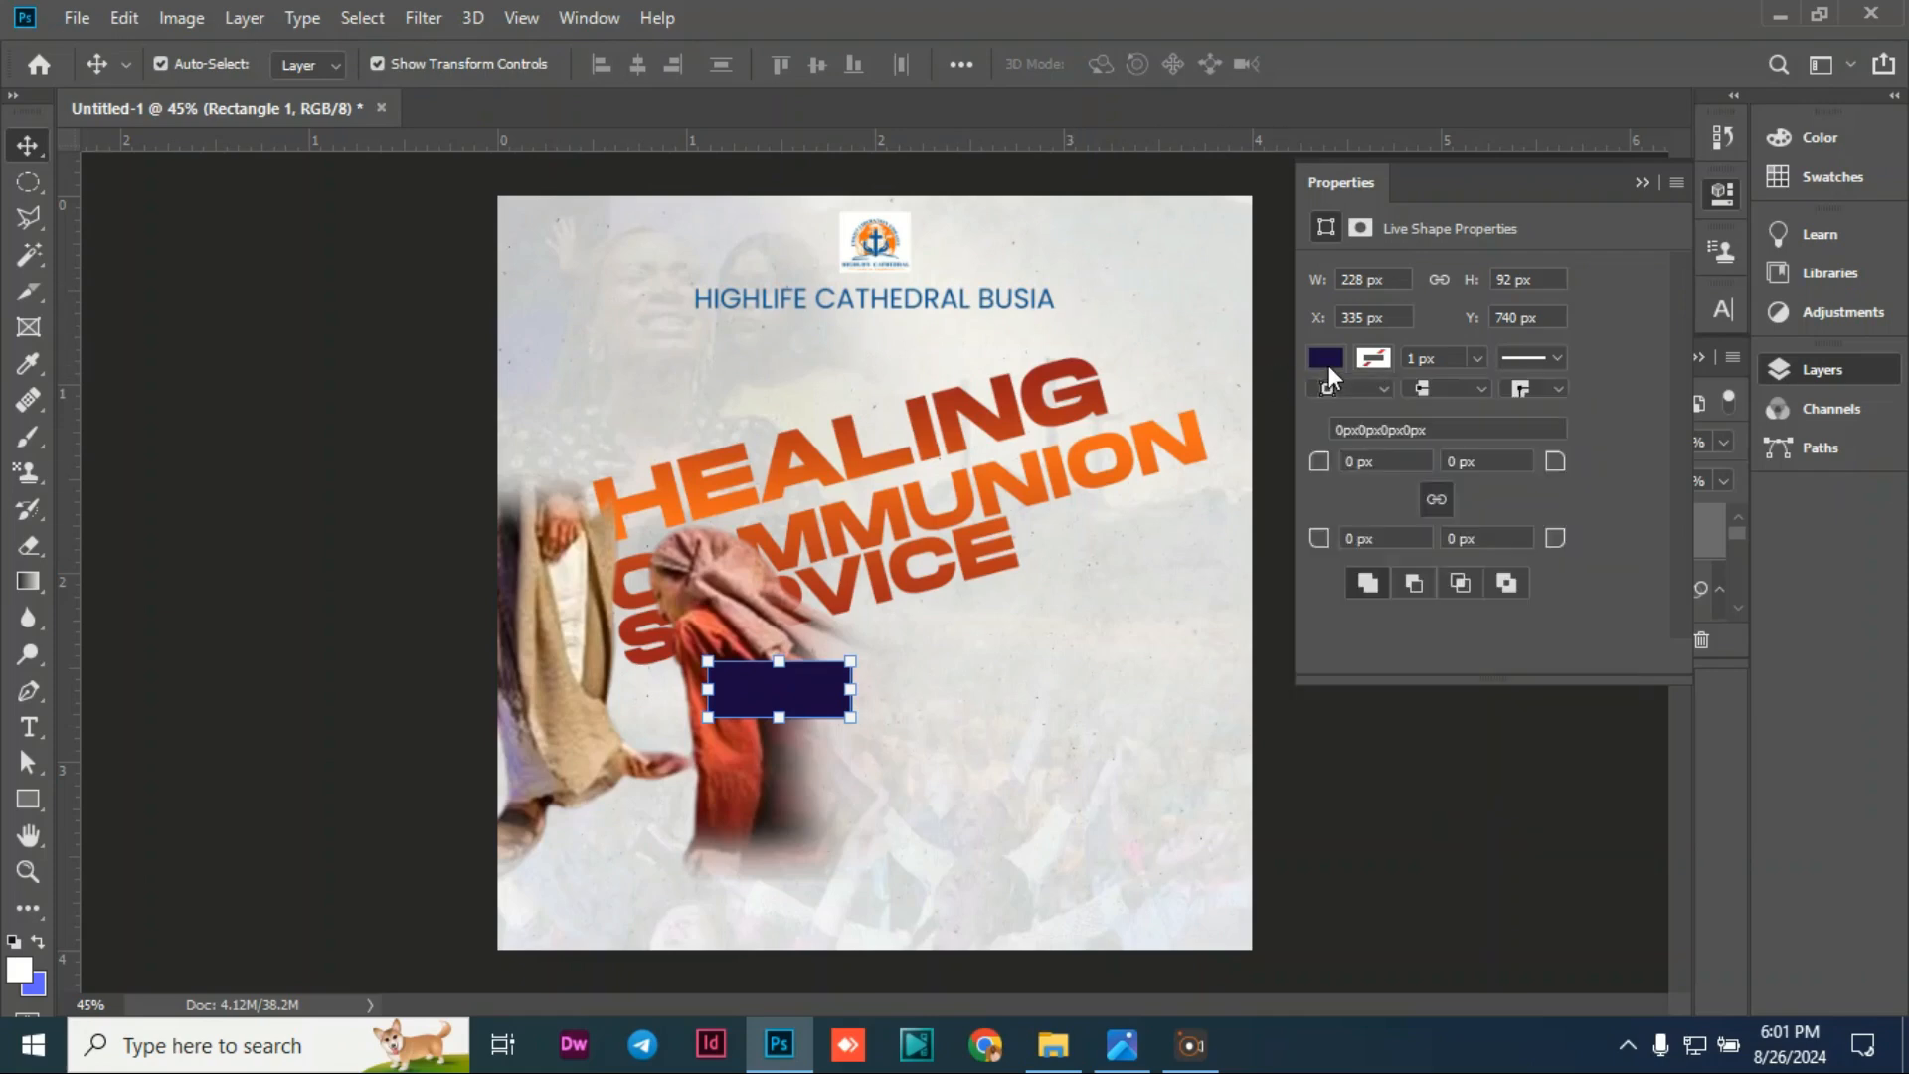
pyautogui.click(1324, 360)
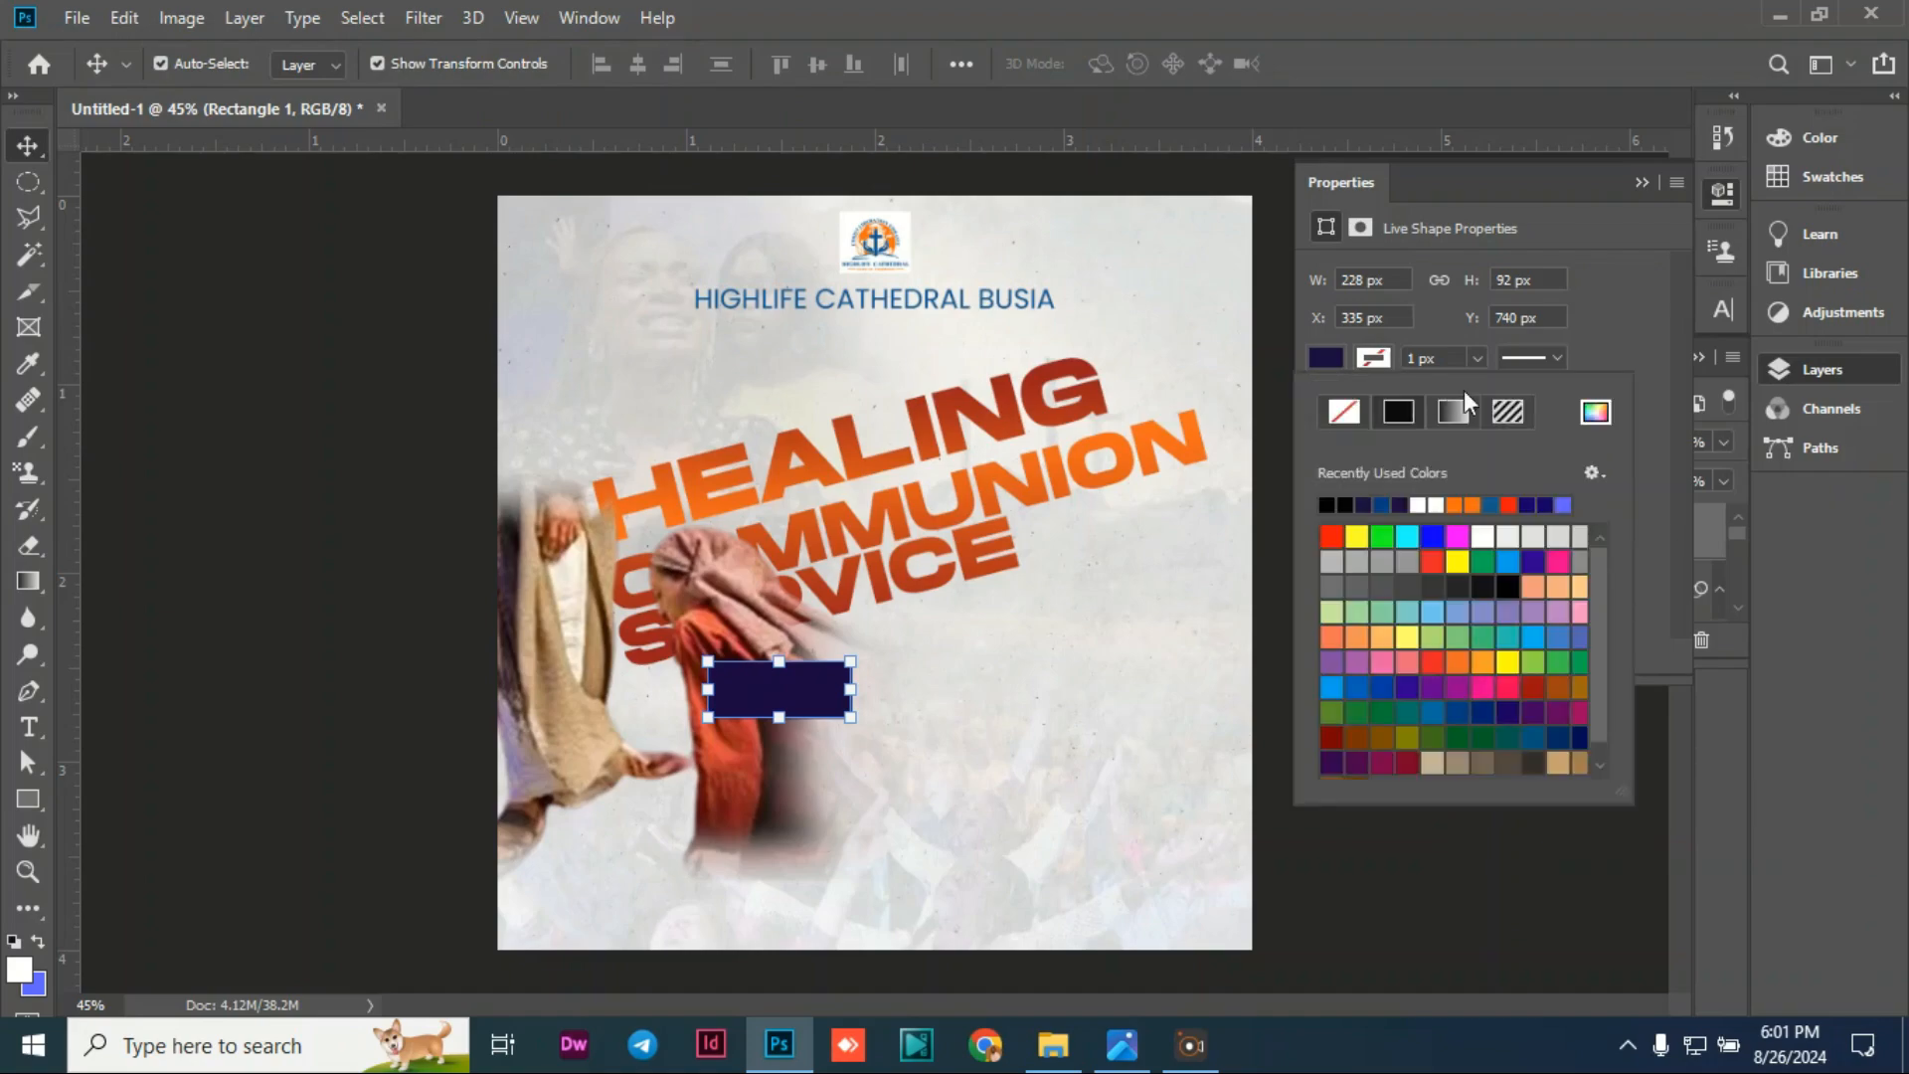
pyautogui.click(1596, 412)
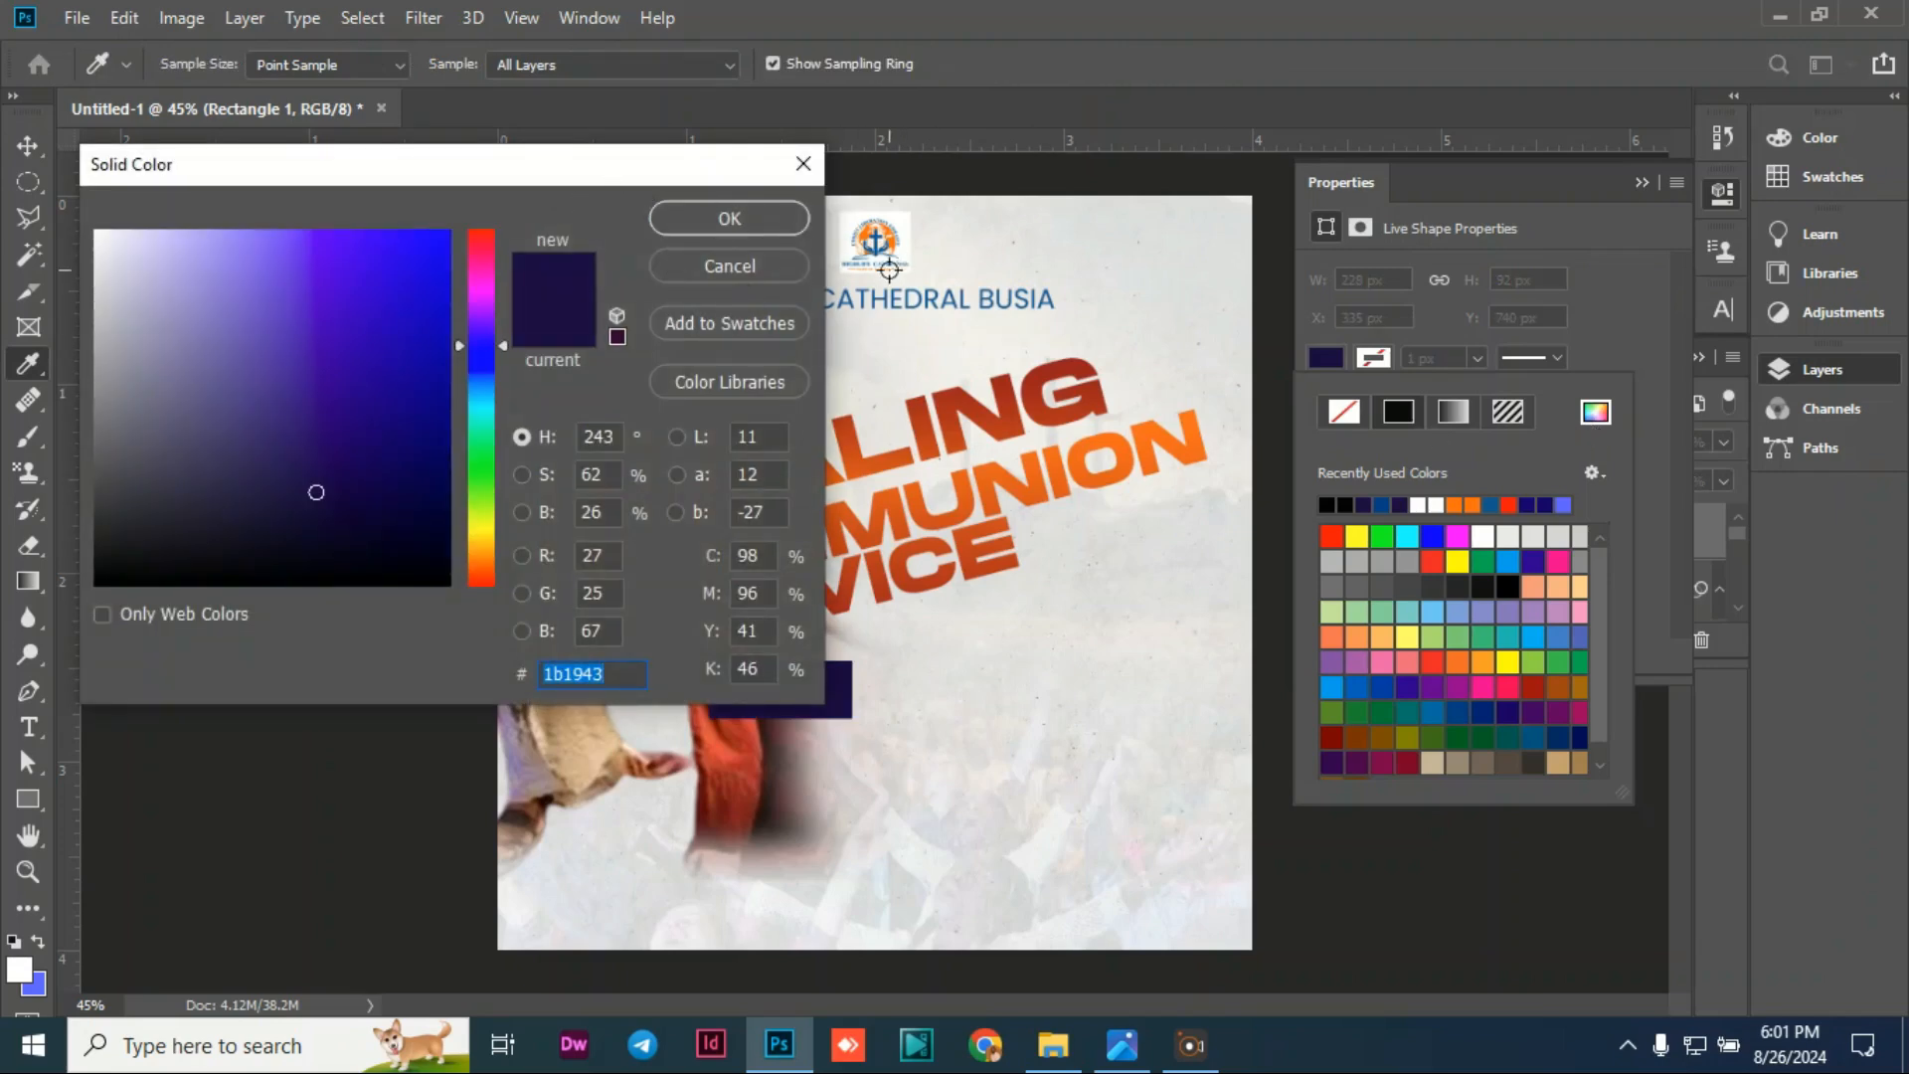
pyautogui.moveTo(593, 182); pyautogui.dragTo(551, 221)
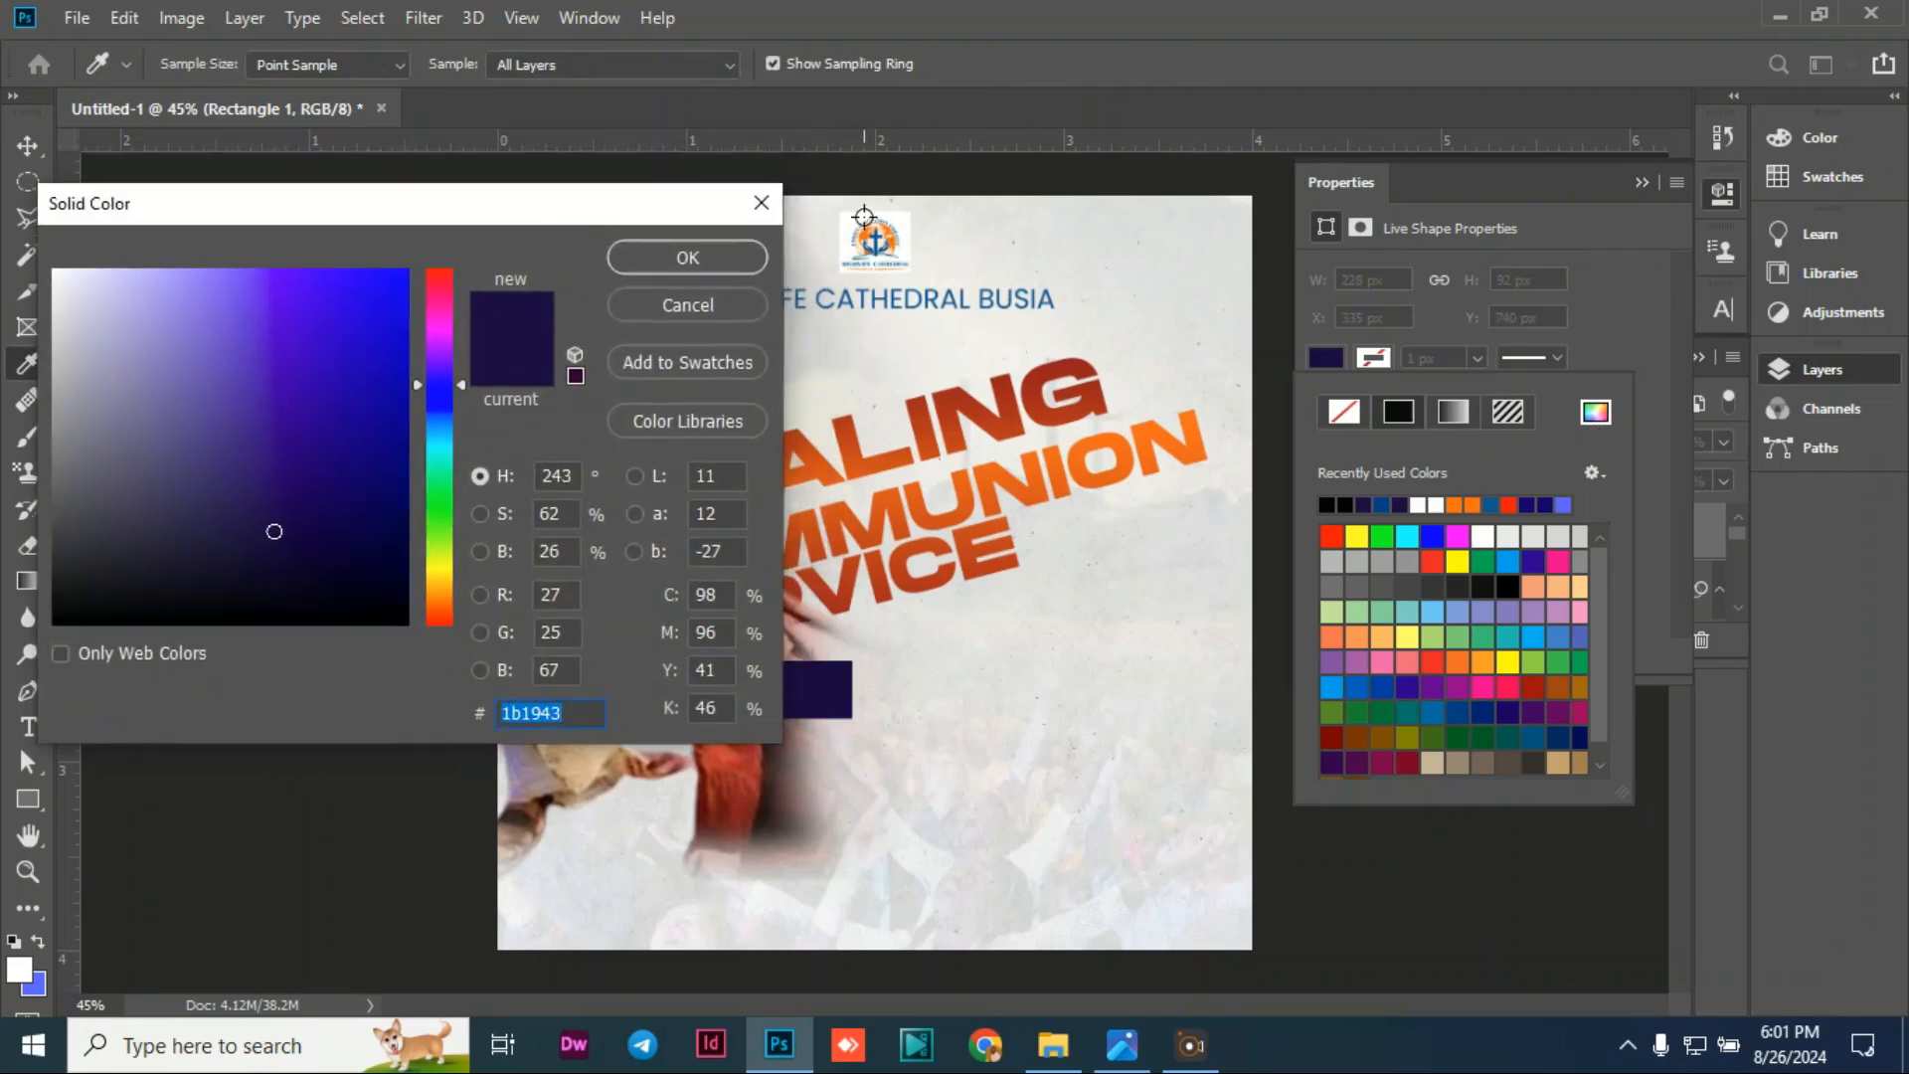
pyautogui.click(877, 245)
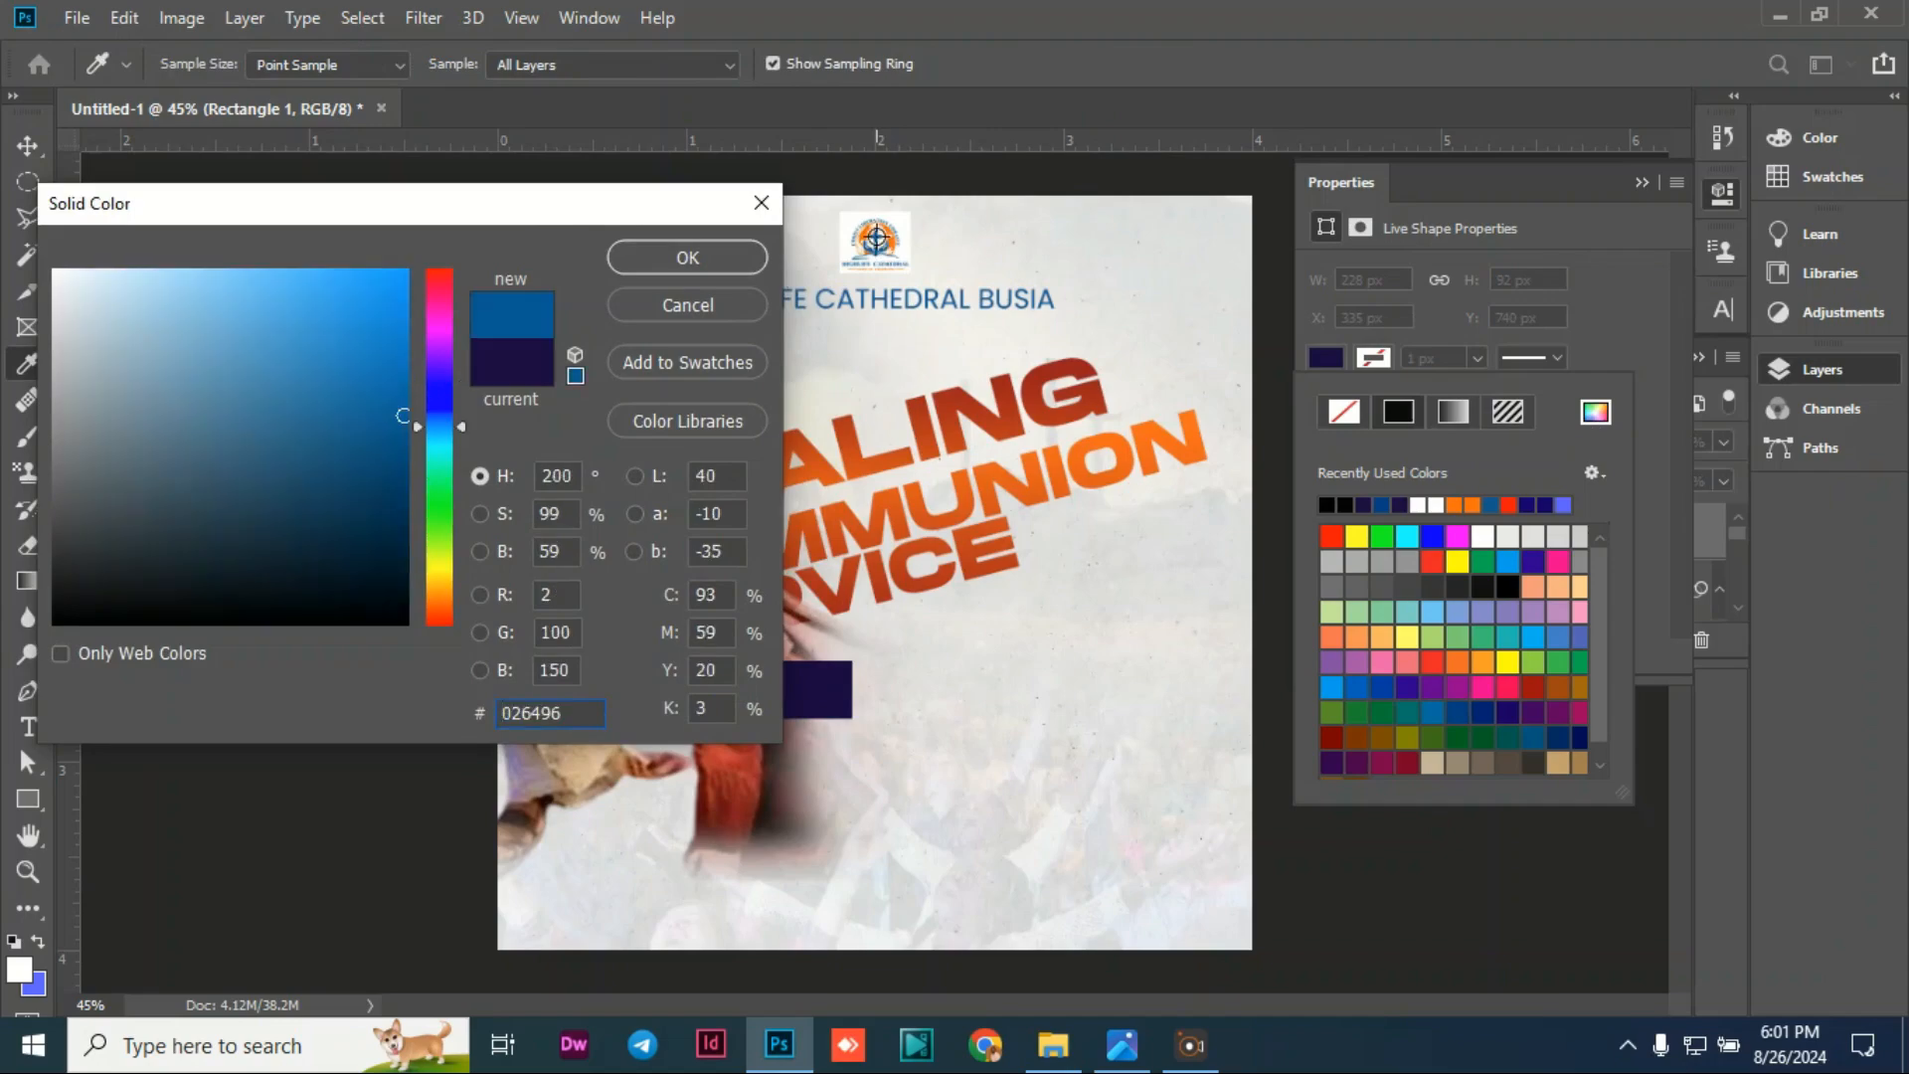
pyautogui.click(682, 255)
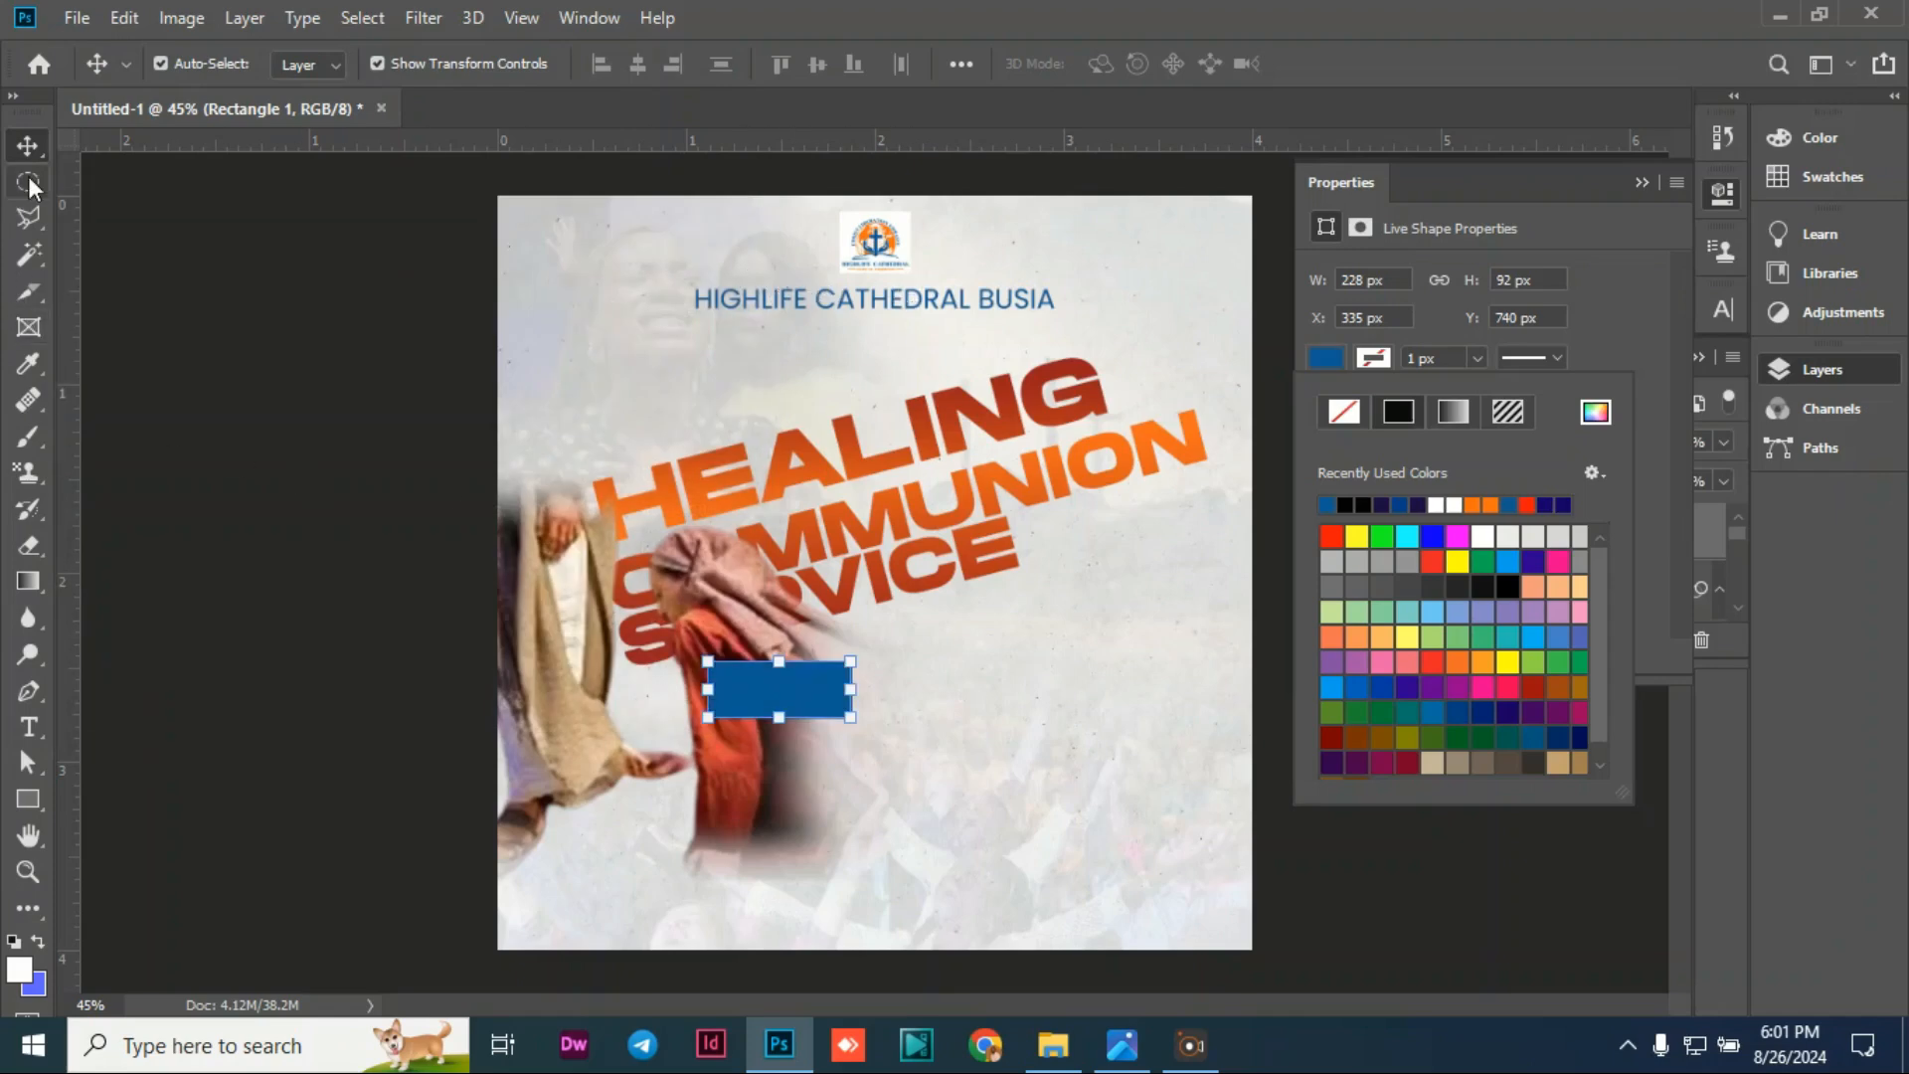
# Step: Rotate the blue rectangle about -11° to match the slanted heading
pyautogui.click(265, 290)
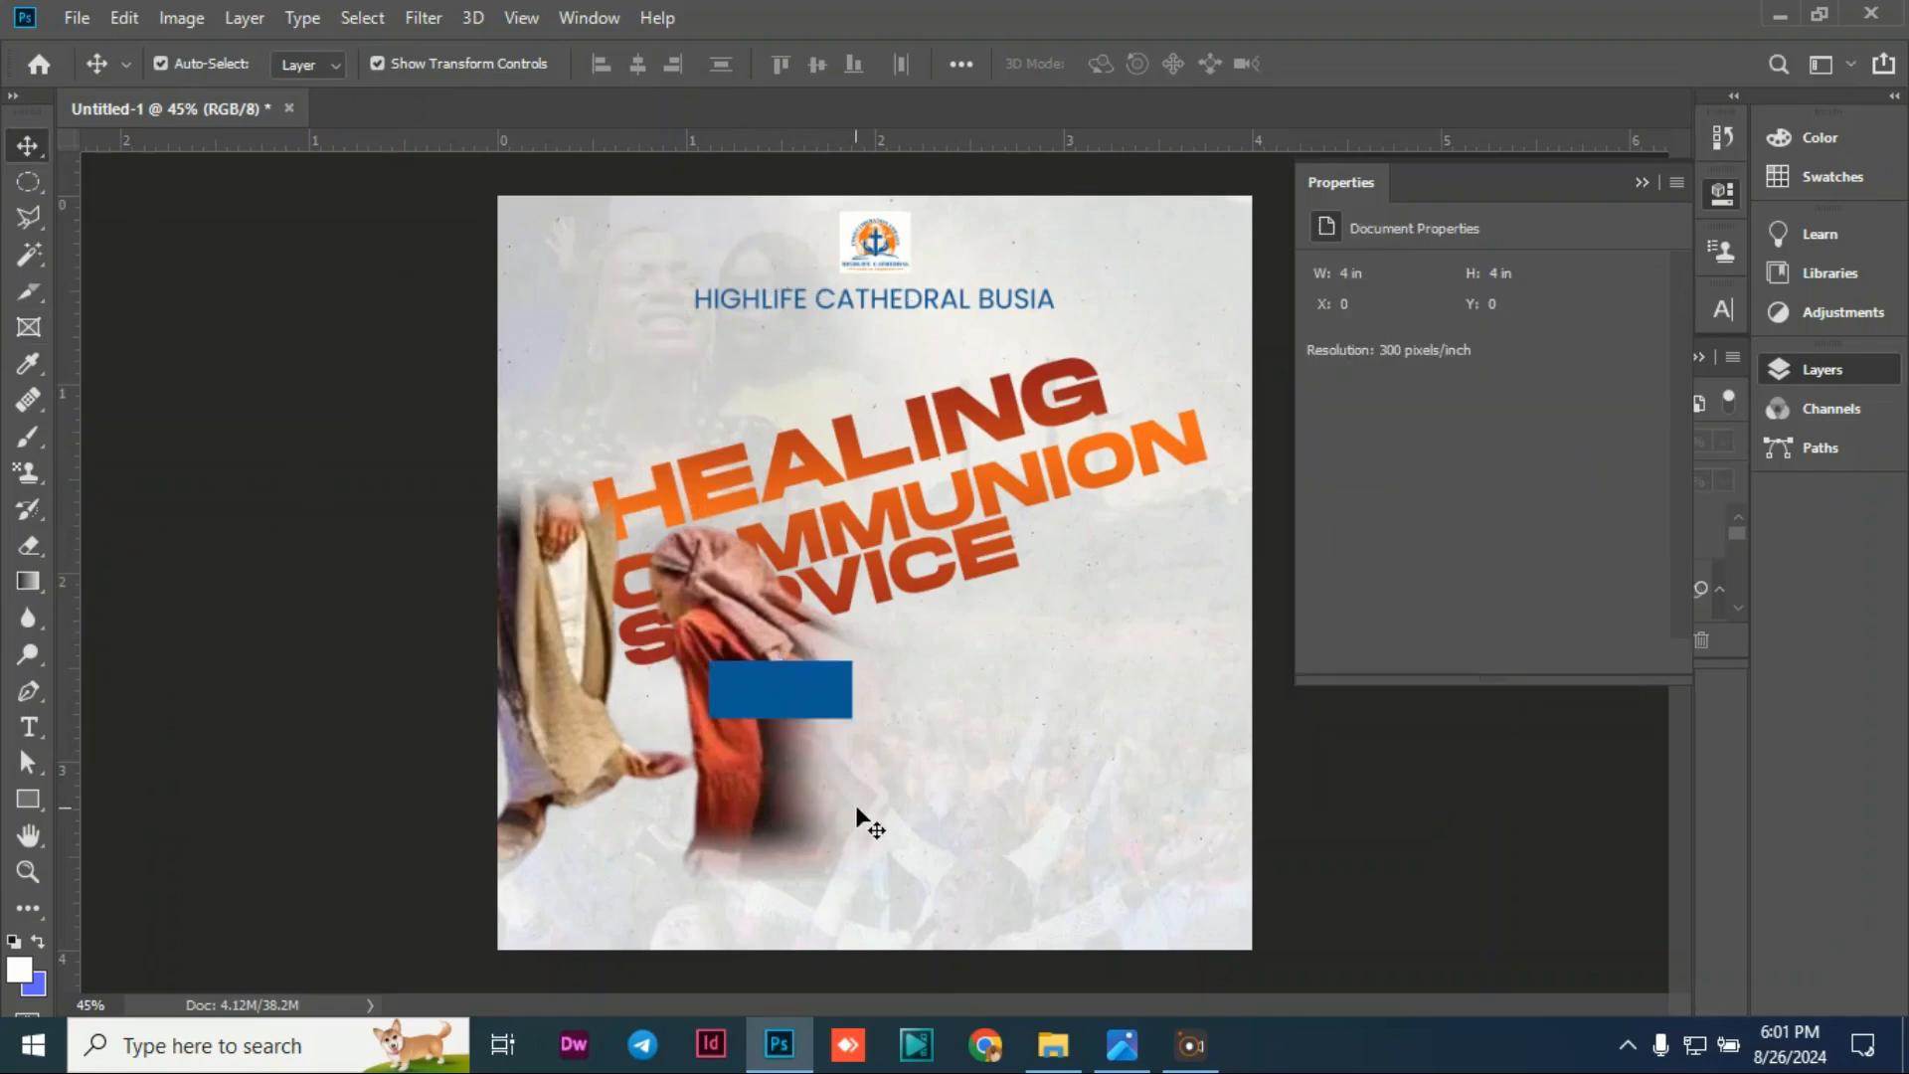
pyautogui.click(806, 705)
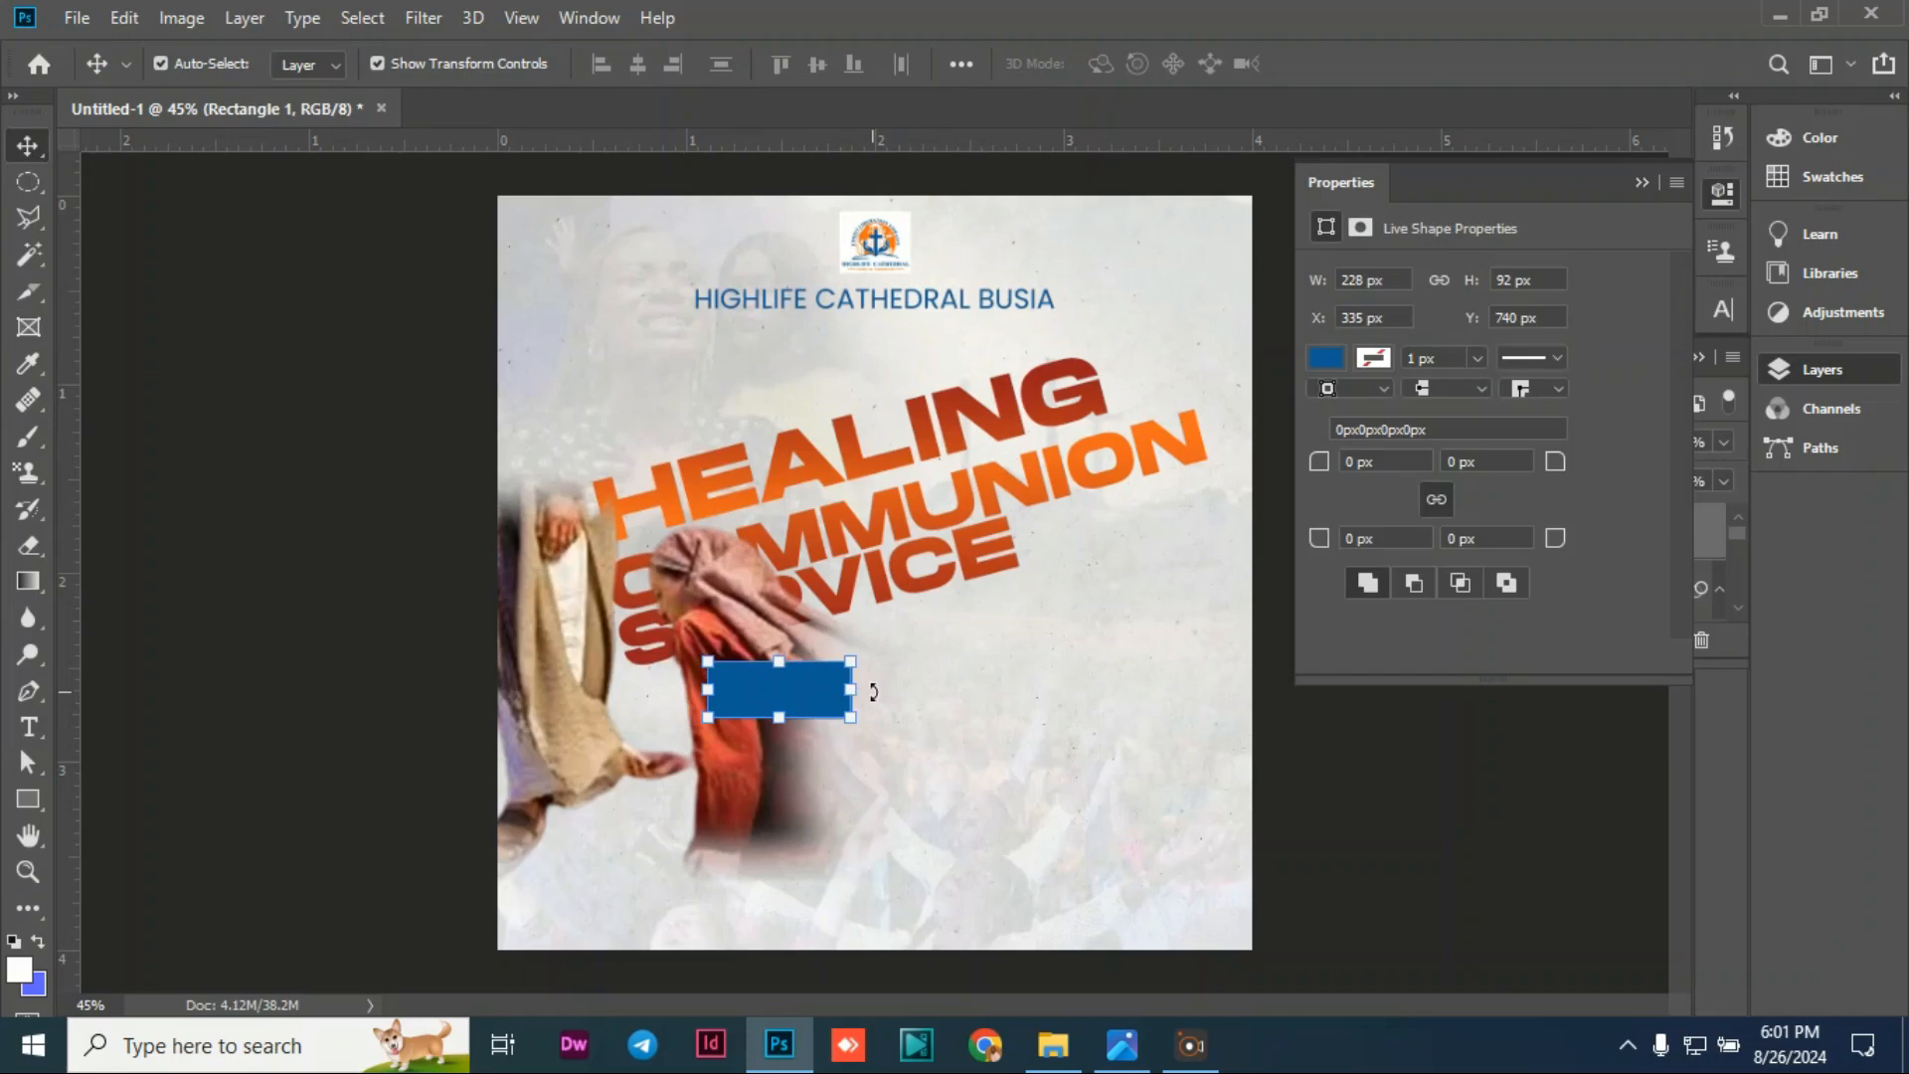
pyautogui.click(873, 686)
pyautogui.moveTo(873, 686); pyautogui.dragTo(771, 671)
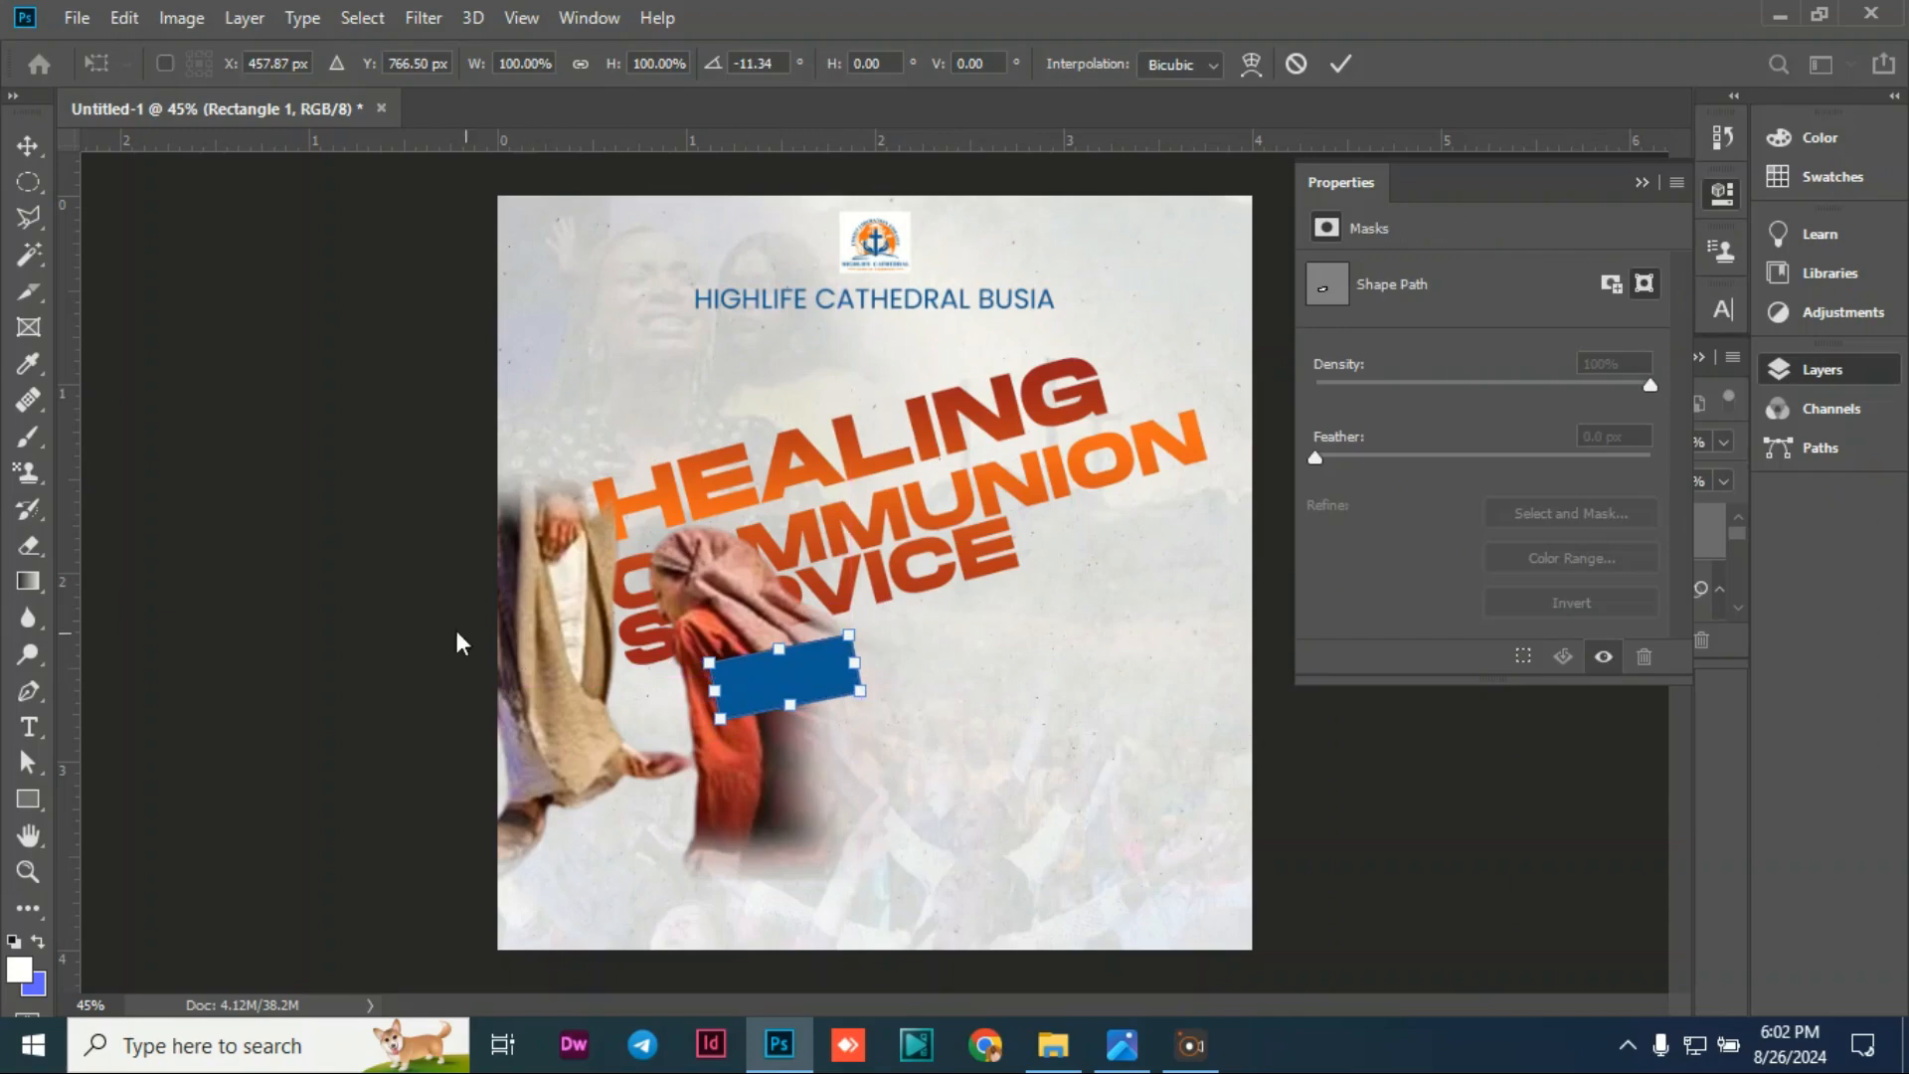
pyautogui.press('Return')
pyautogui.click(260, 601)
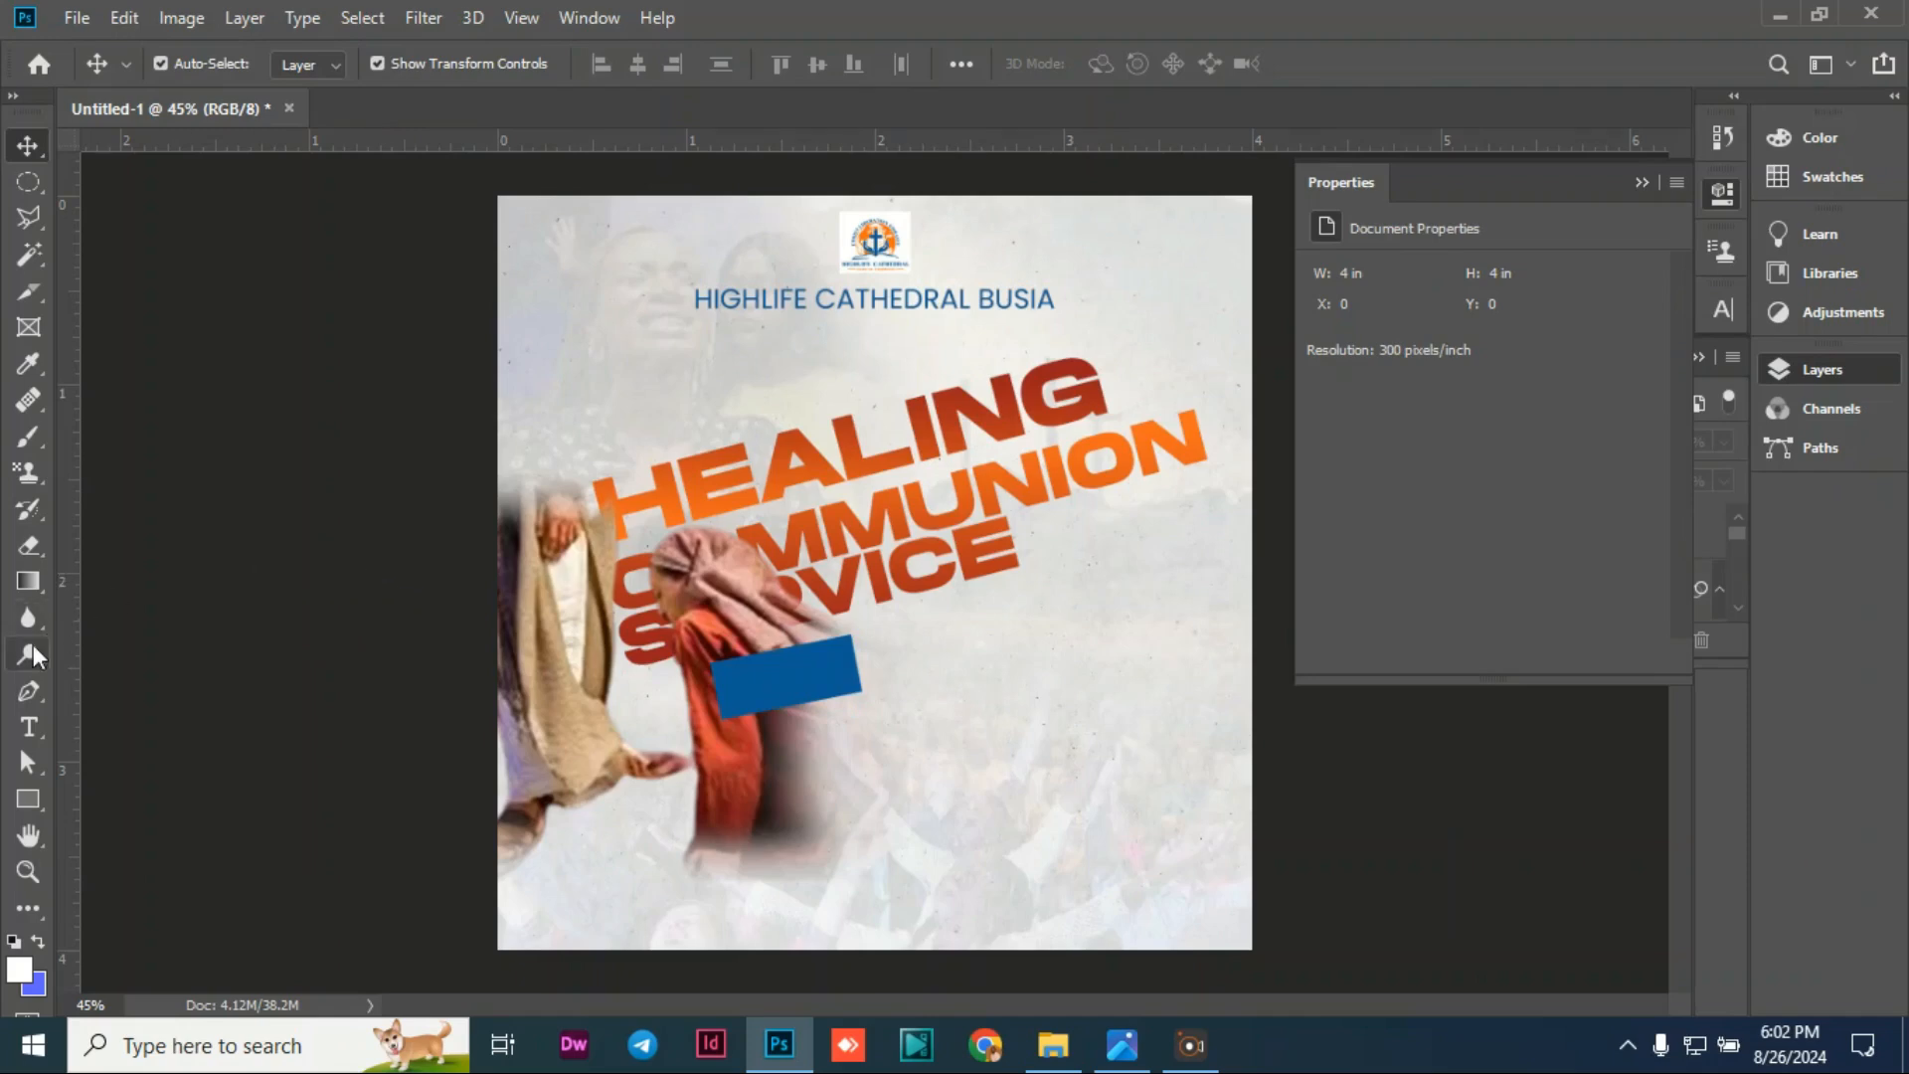
# Step: Type THEME below the rectangle and set it in Poppins Medium
pyautogui.click(27, 727)
pyautogui.click(866, 787)
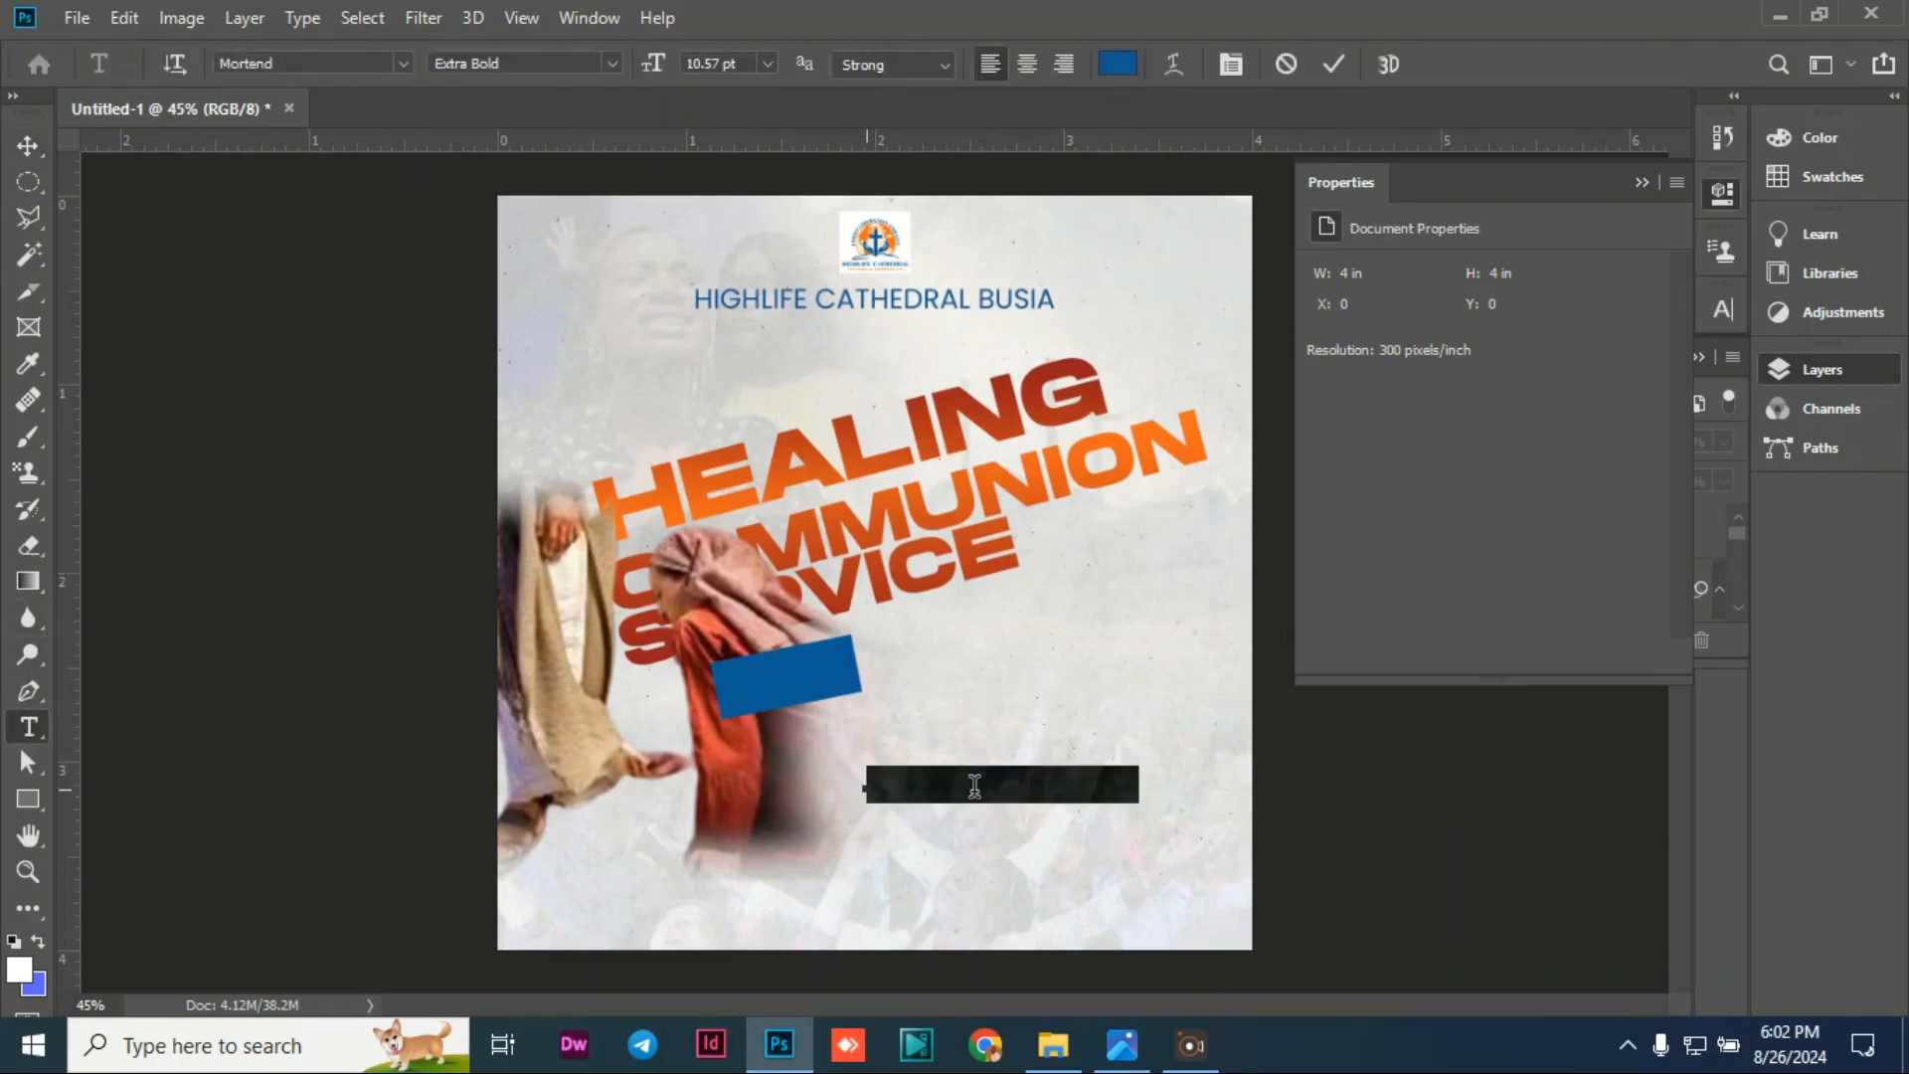
pyautogui.write('THE')
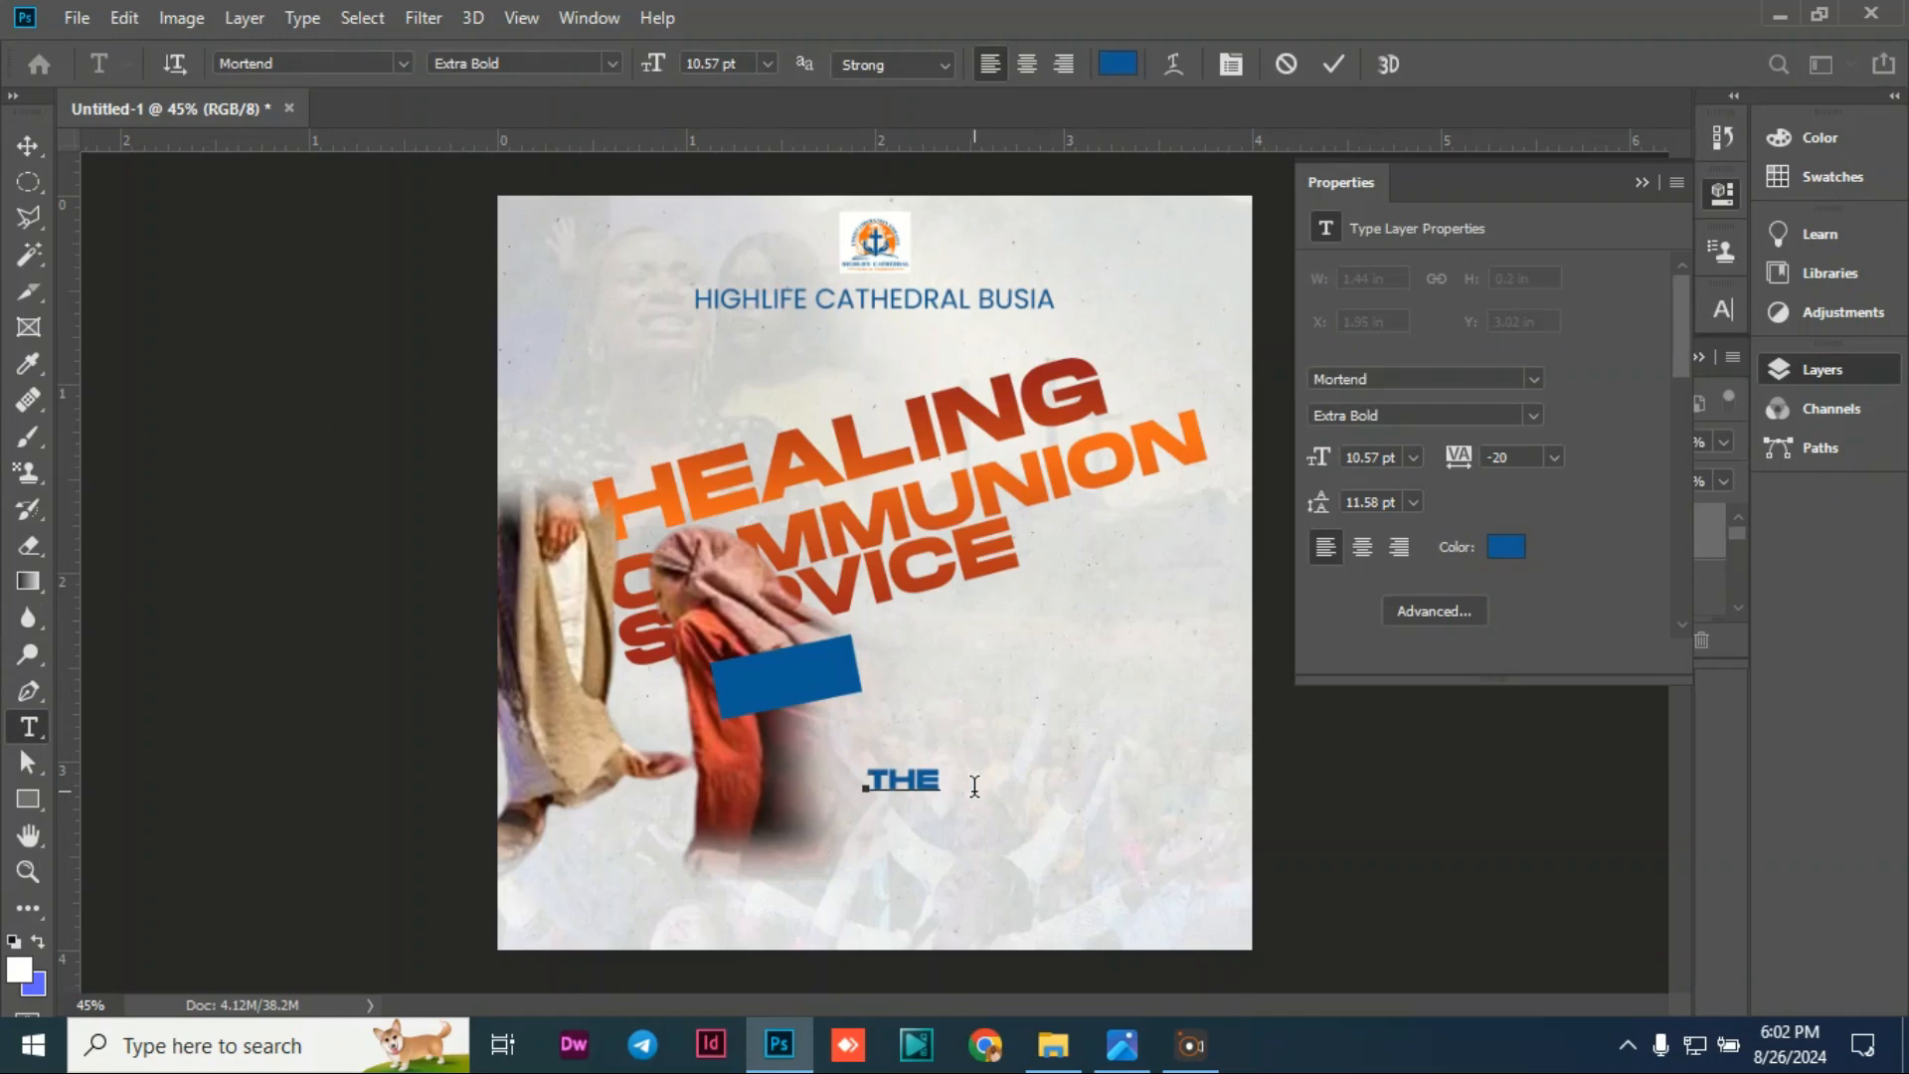
pyautogui.write('ME')
pyautogui.hotkey('ctrl', 'a')
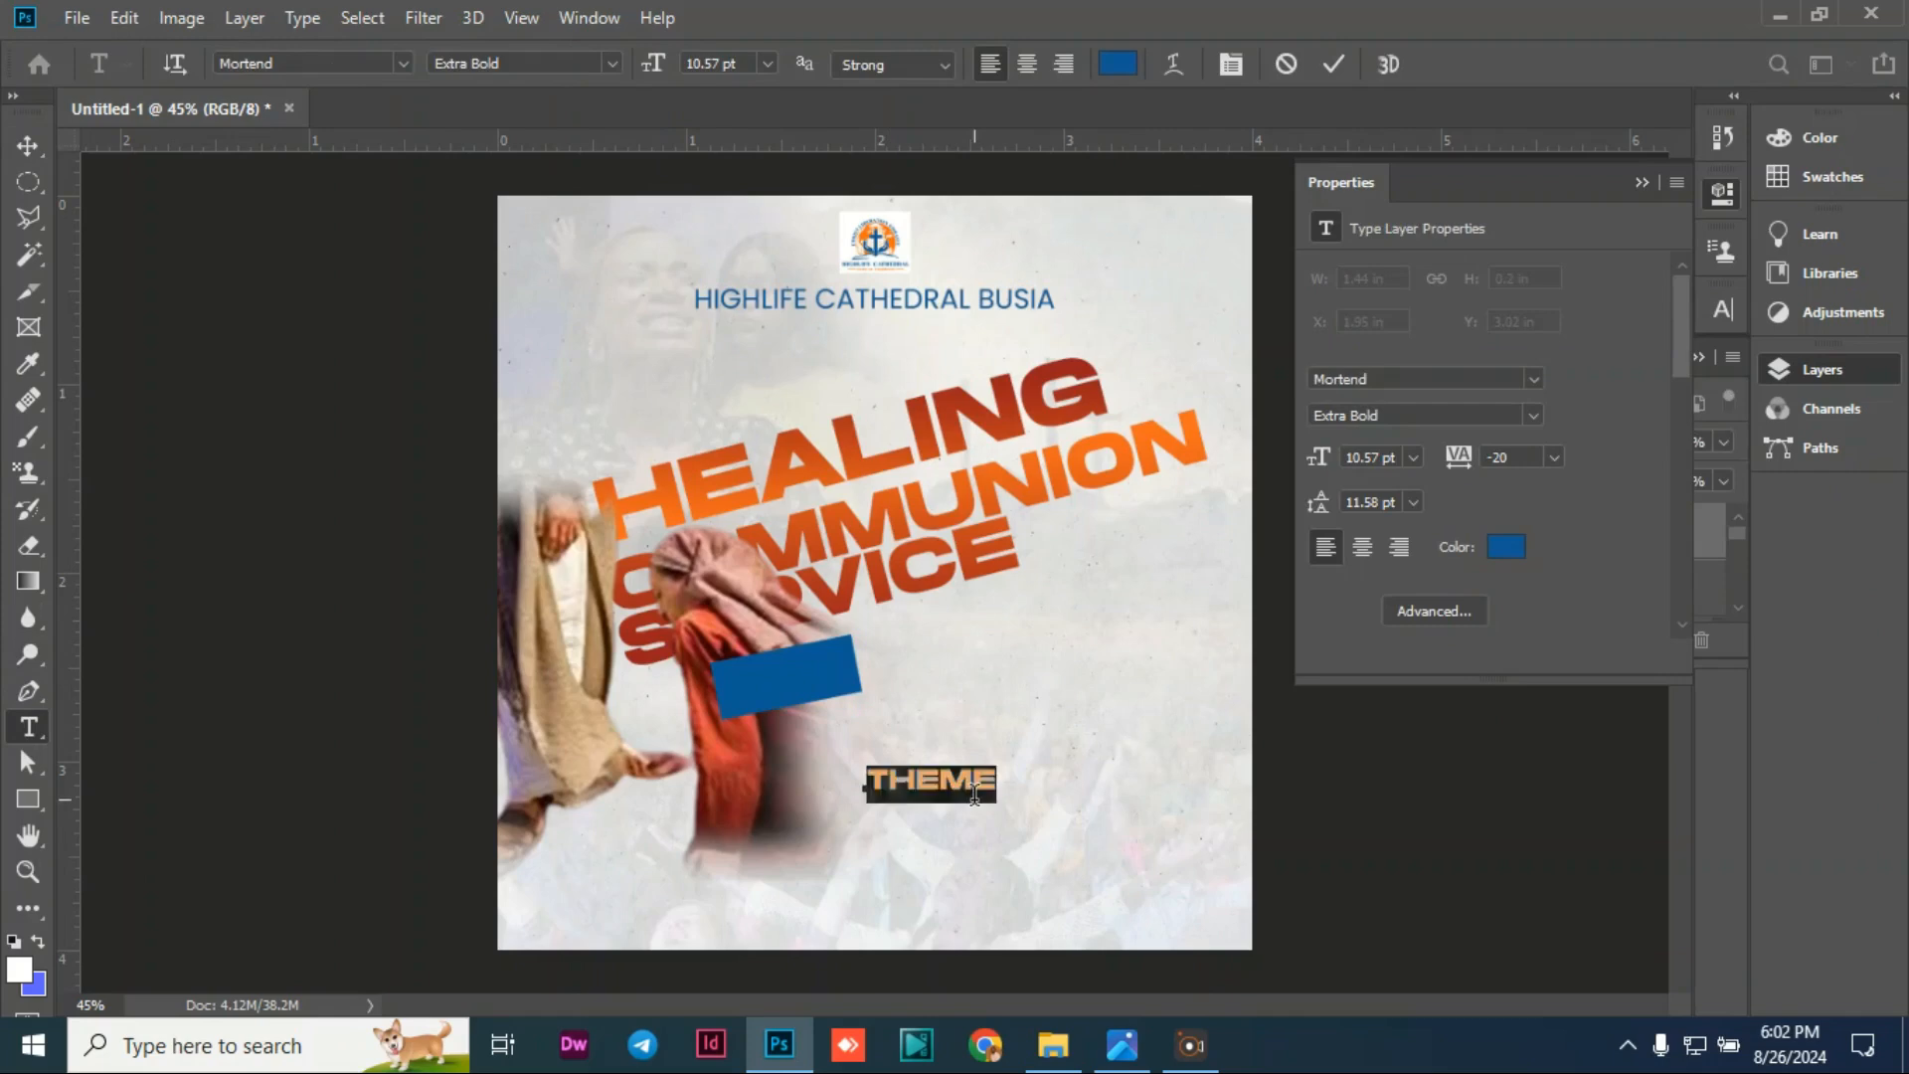
pyautogui.click(402, 64)
pyautogui.click(315, 203)
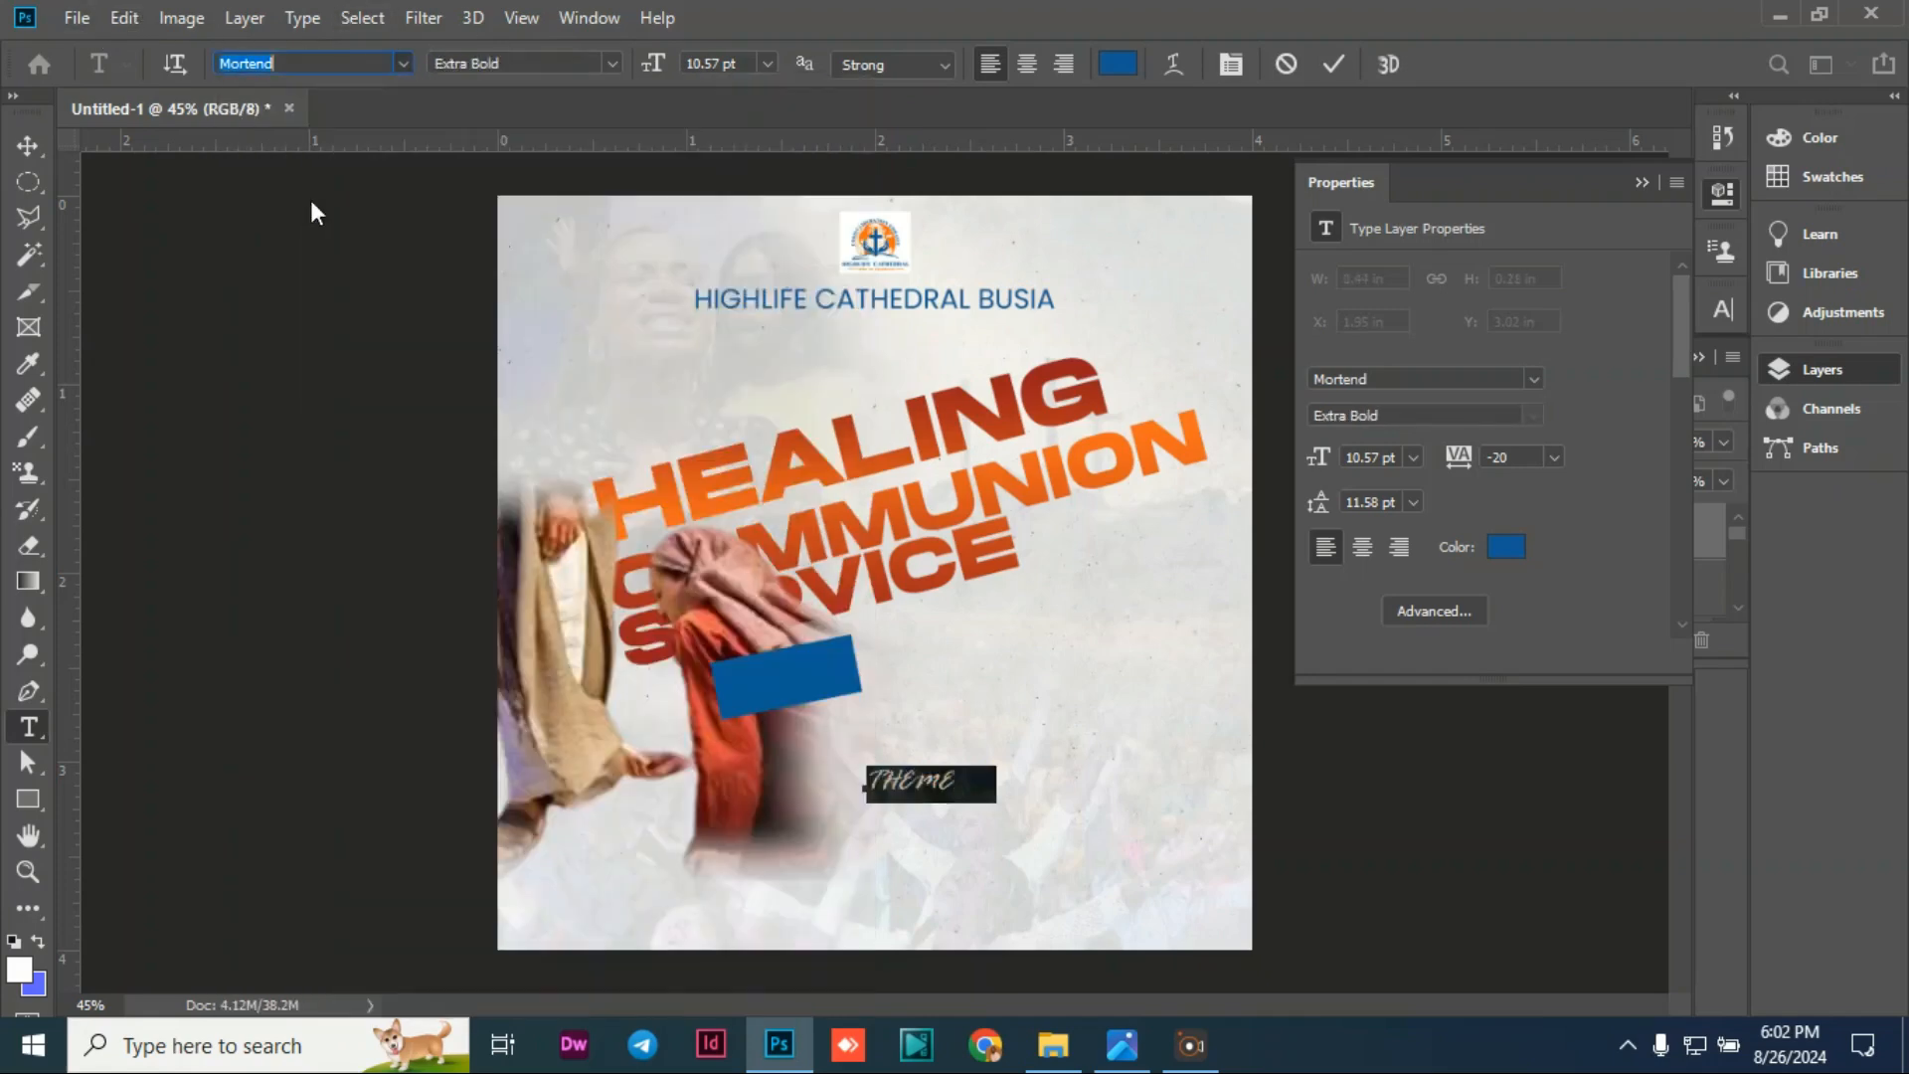
pyautogui.click(611, 64)
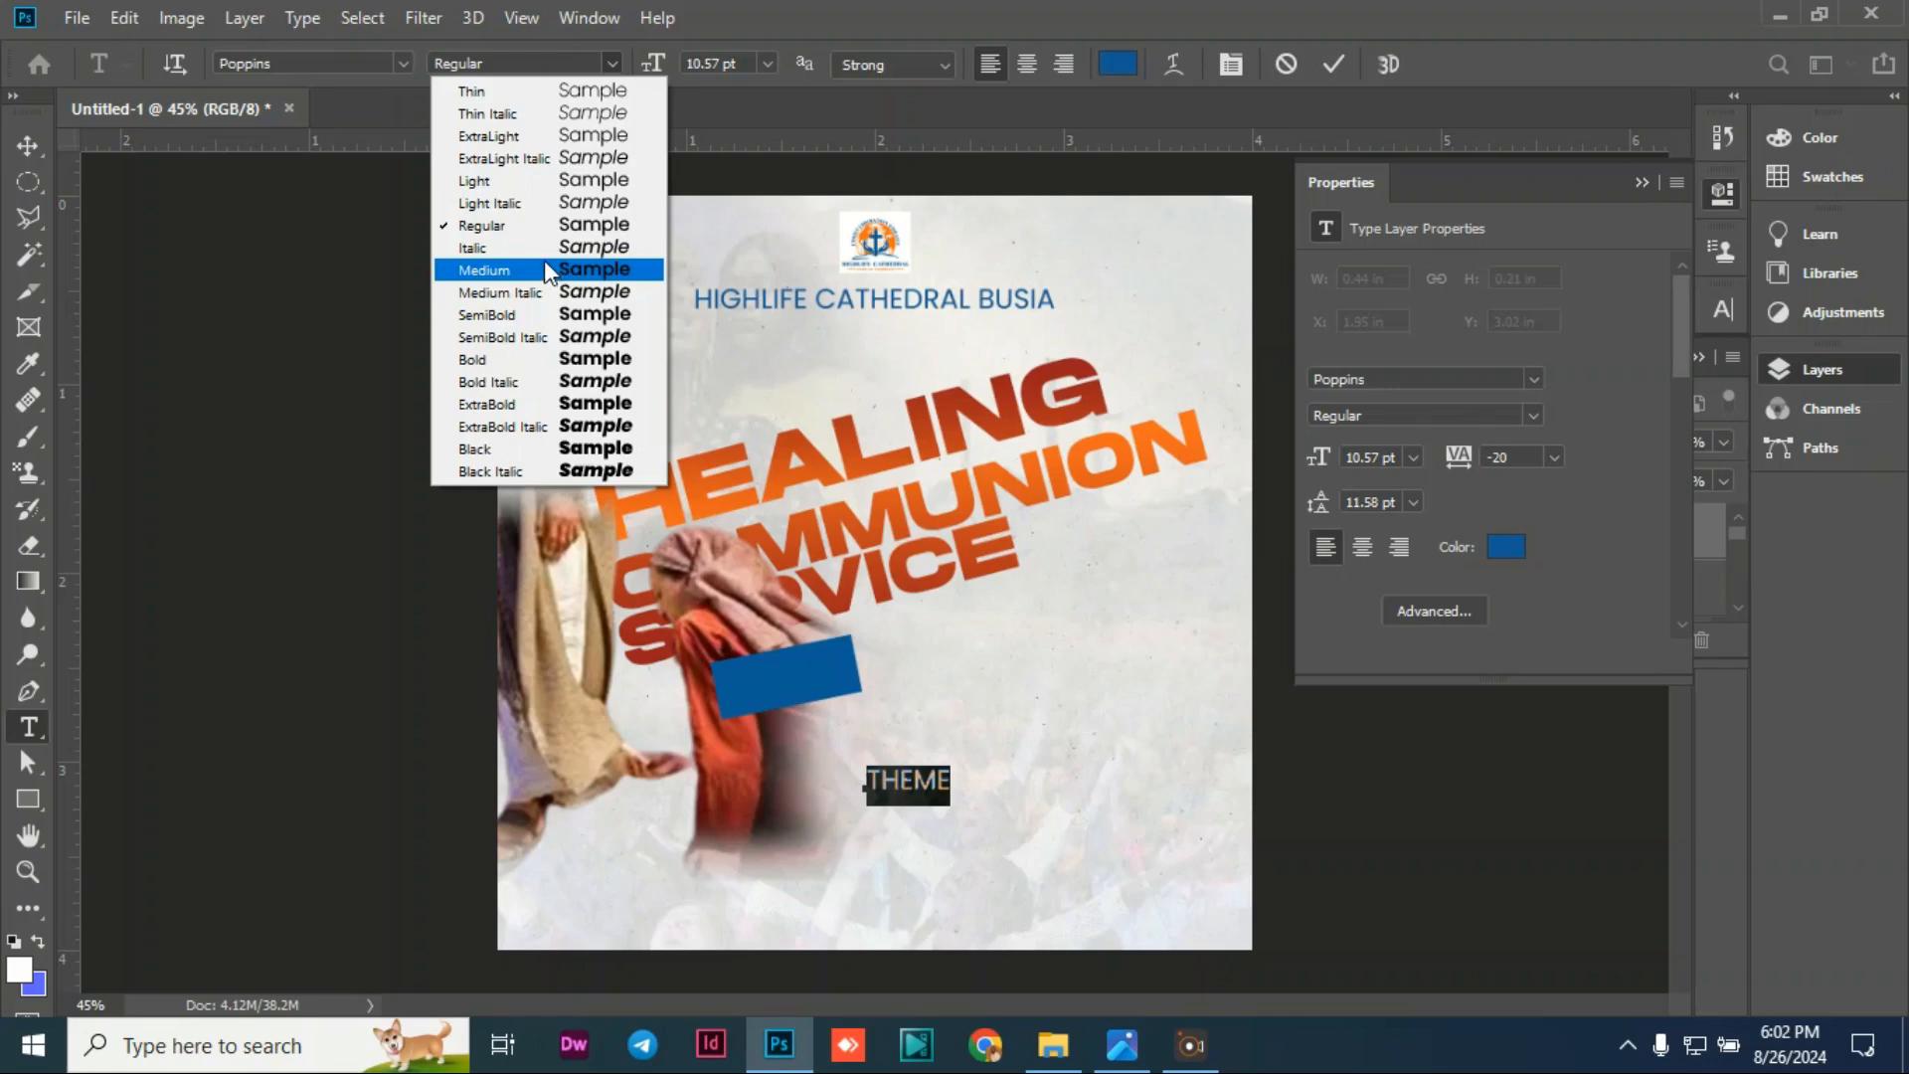
pyautogui.click(503, 268)
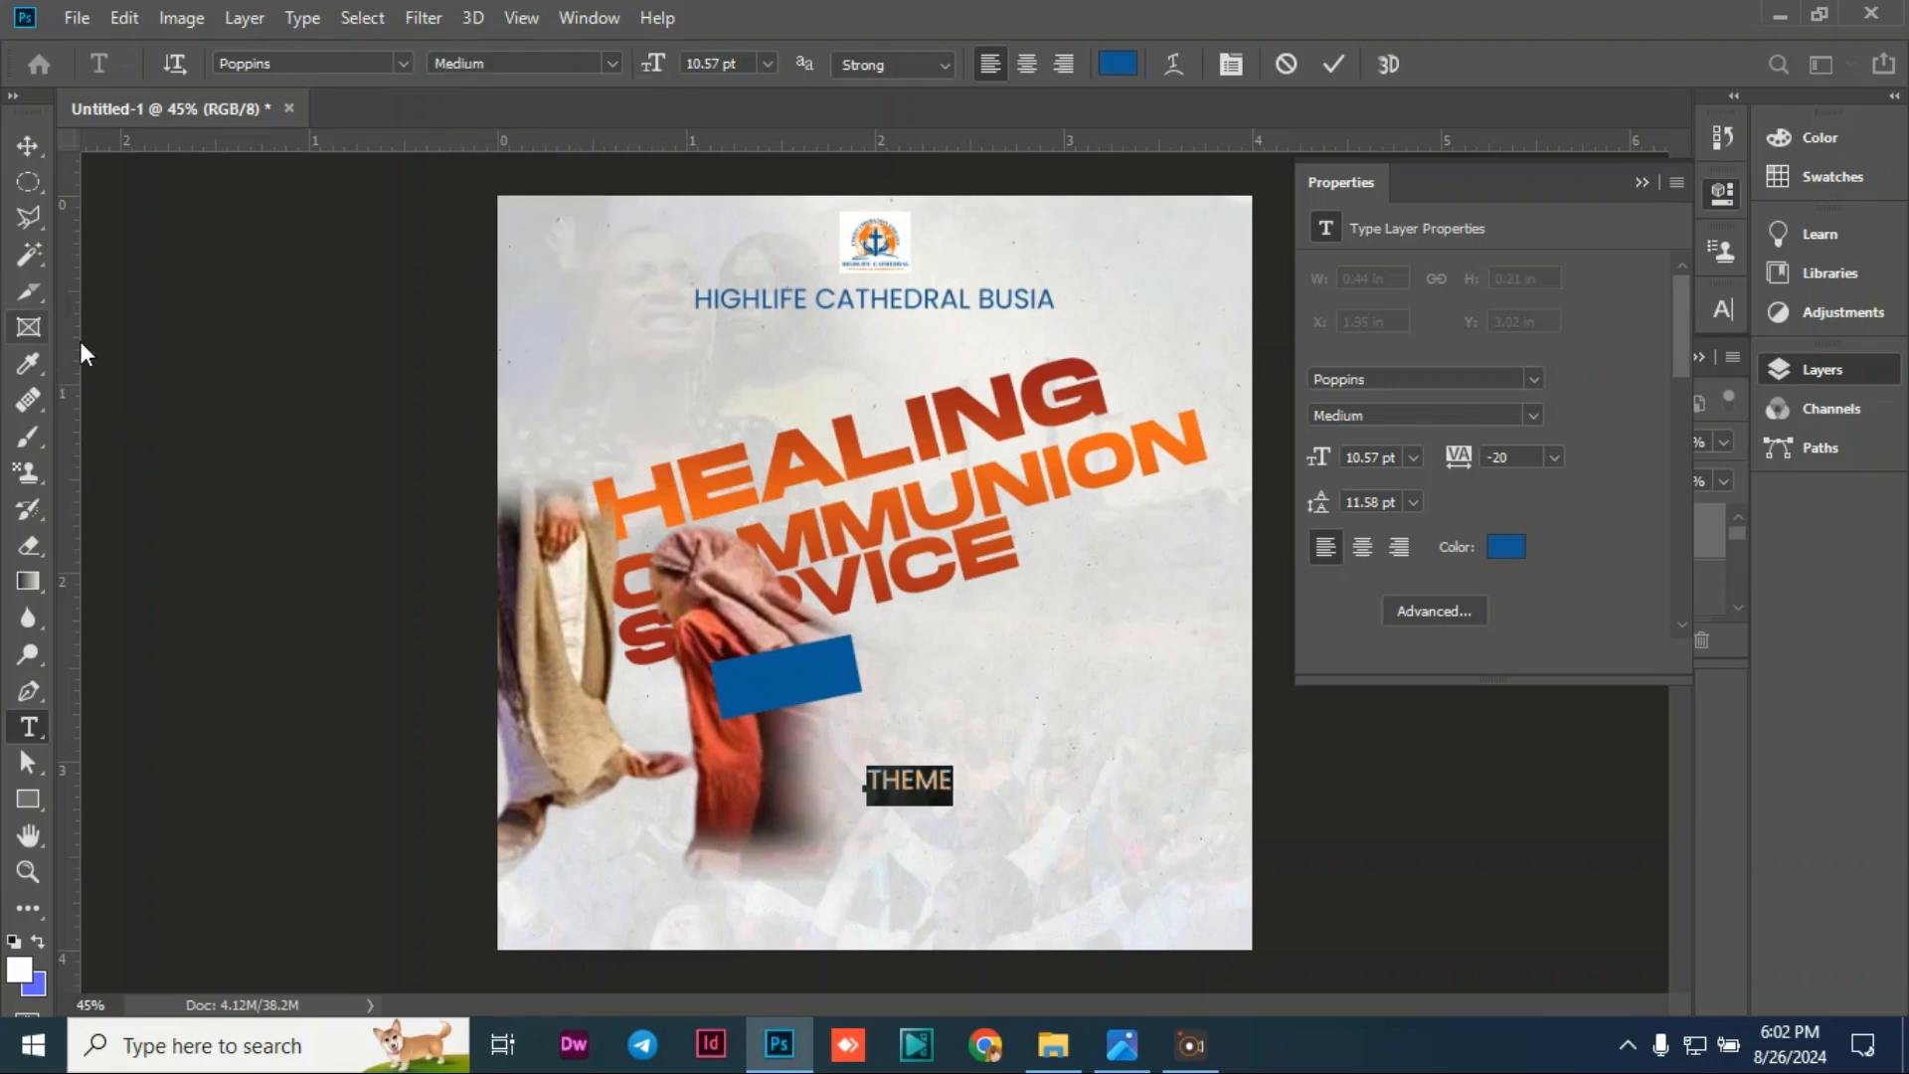
# Step: Move the THEME text onto the blue rectangle
pyautogui.click(33, 152)
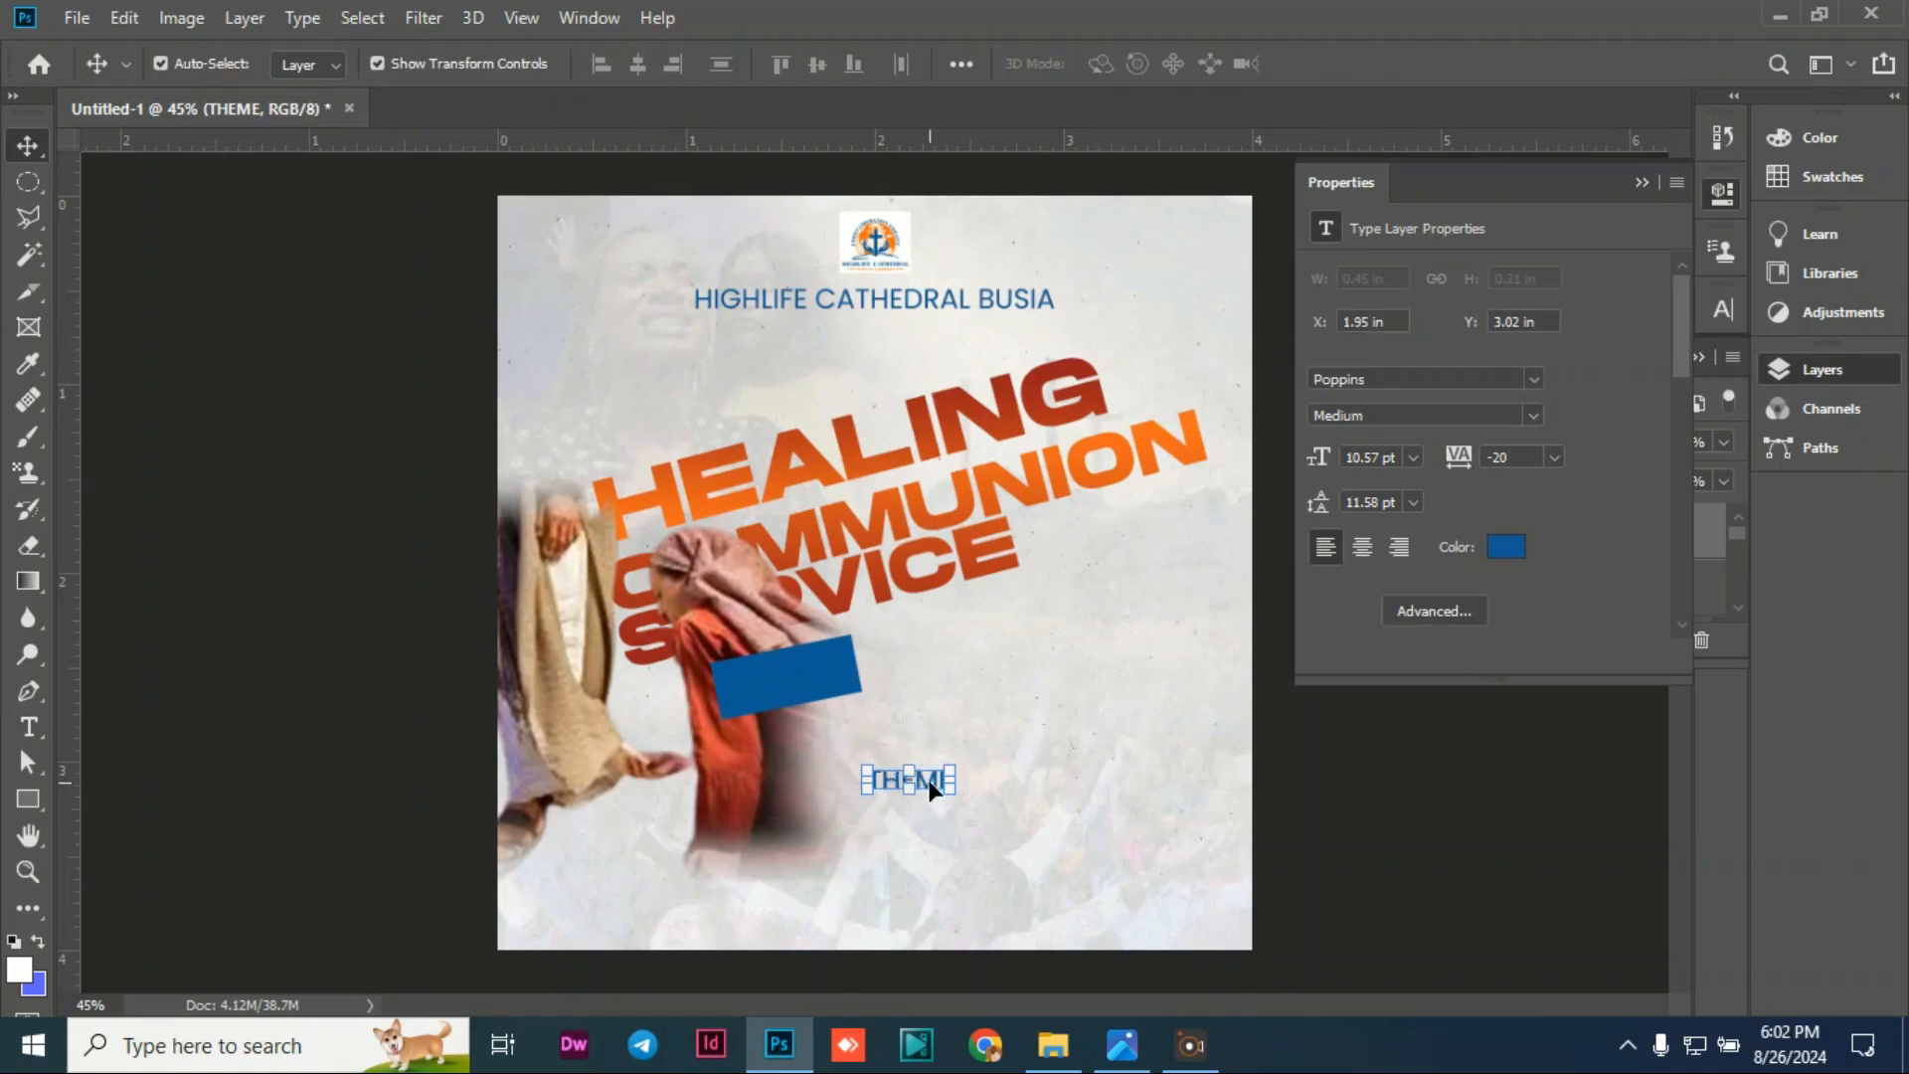
pyautogui.moveTo(933, 796); pyautogui.dragTo(803, 682)
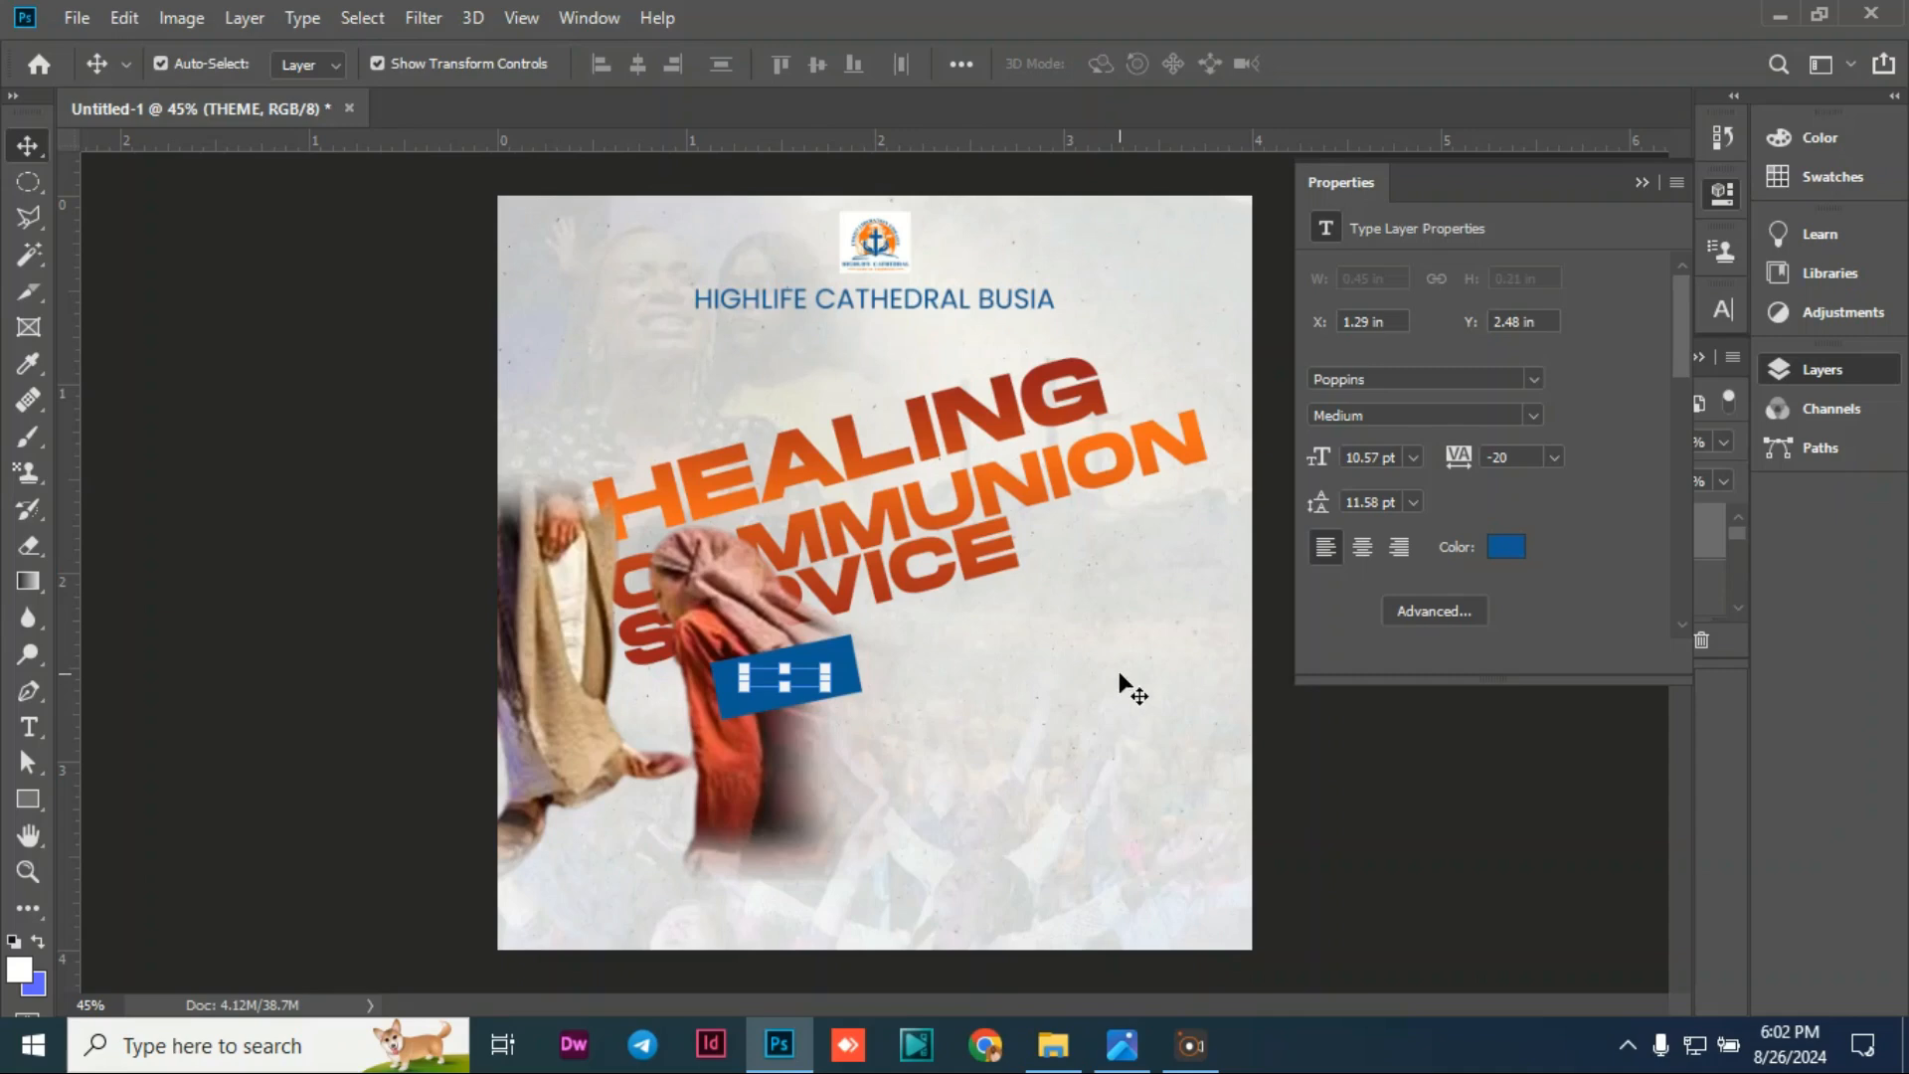
pyautogui.click(1642, 182)
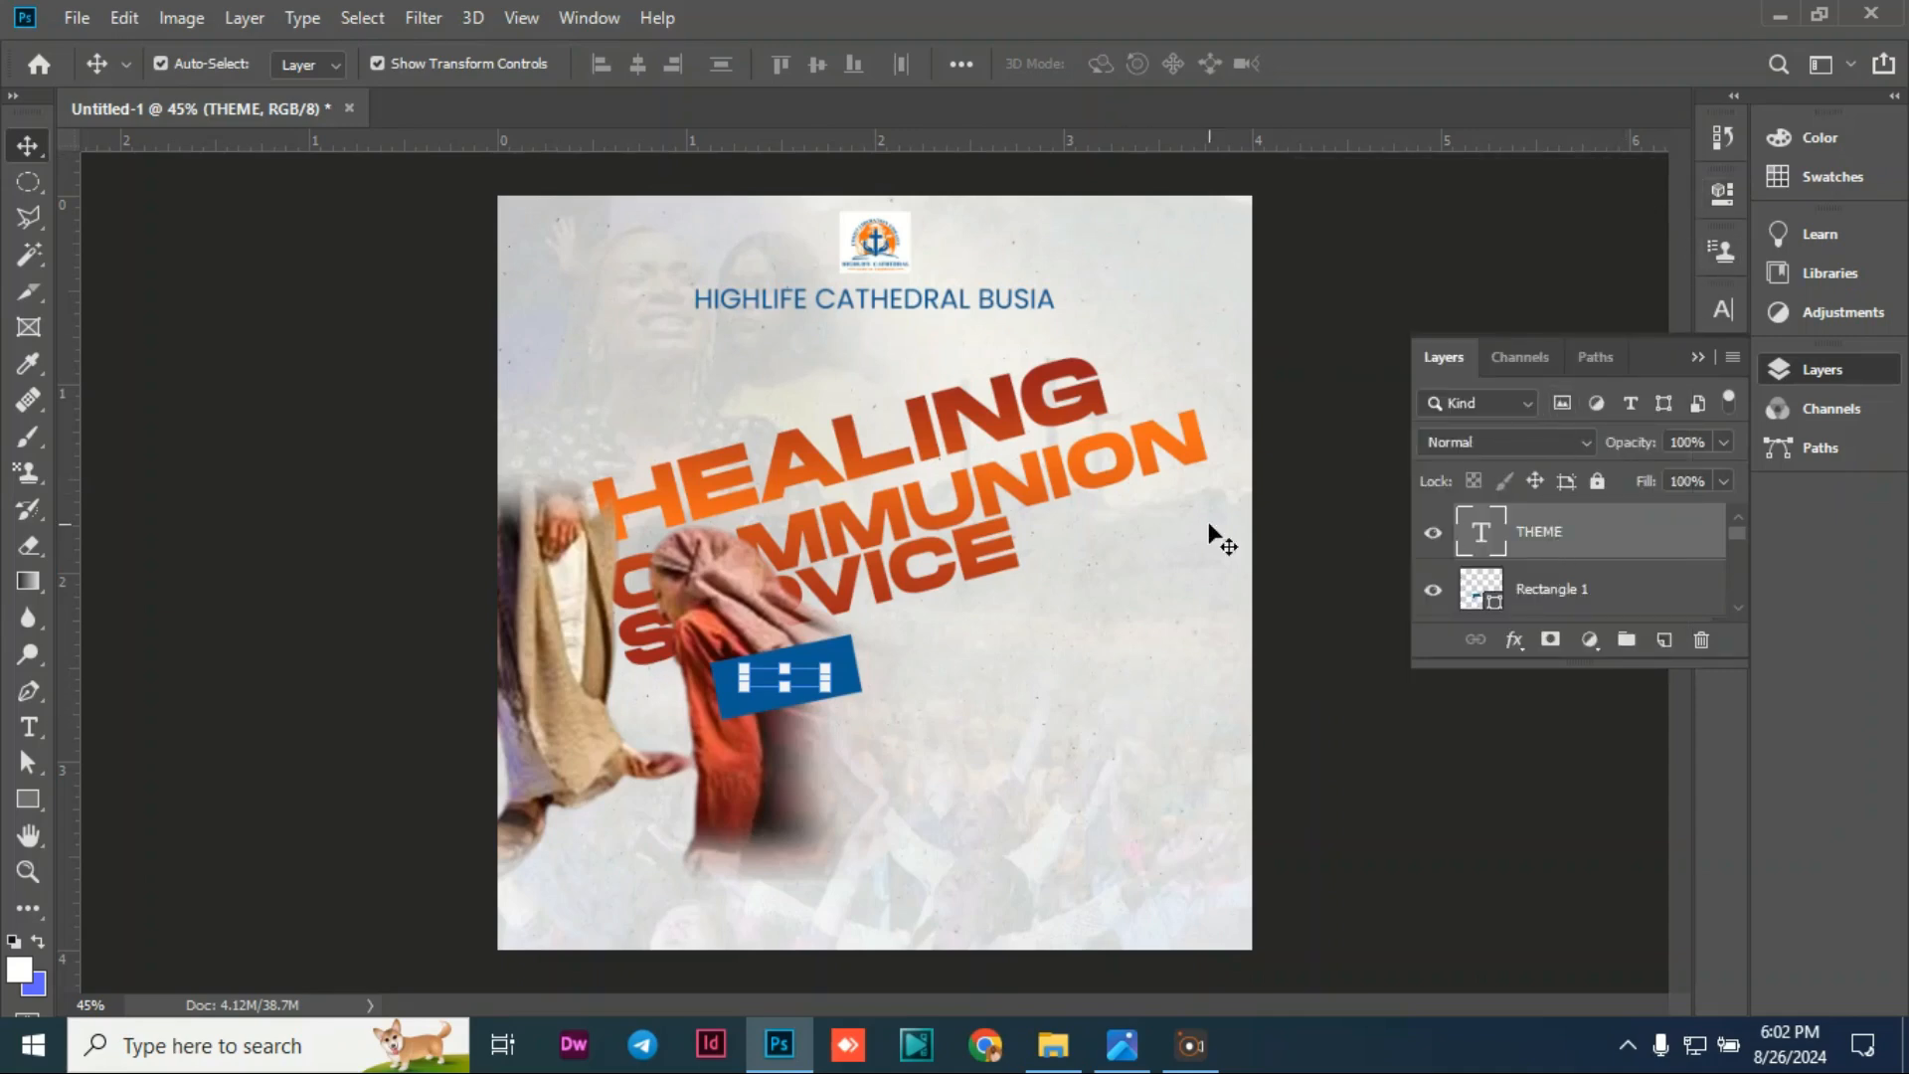
# Step: Change the THEME text colour to light grey
pyautogui.doubleClick(803, 673)
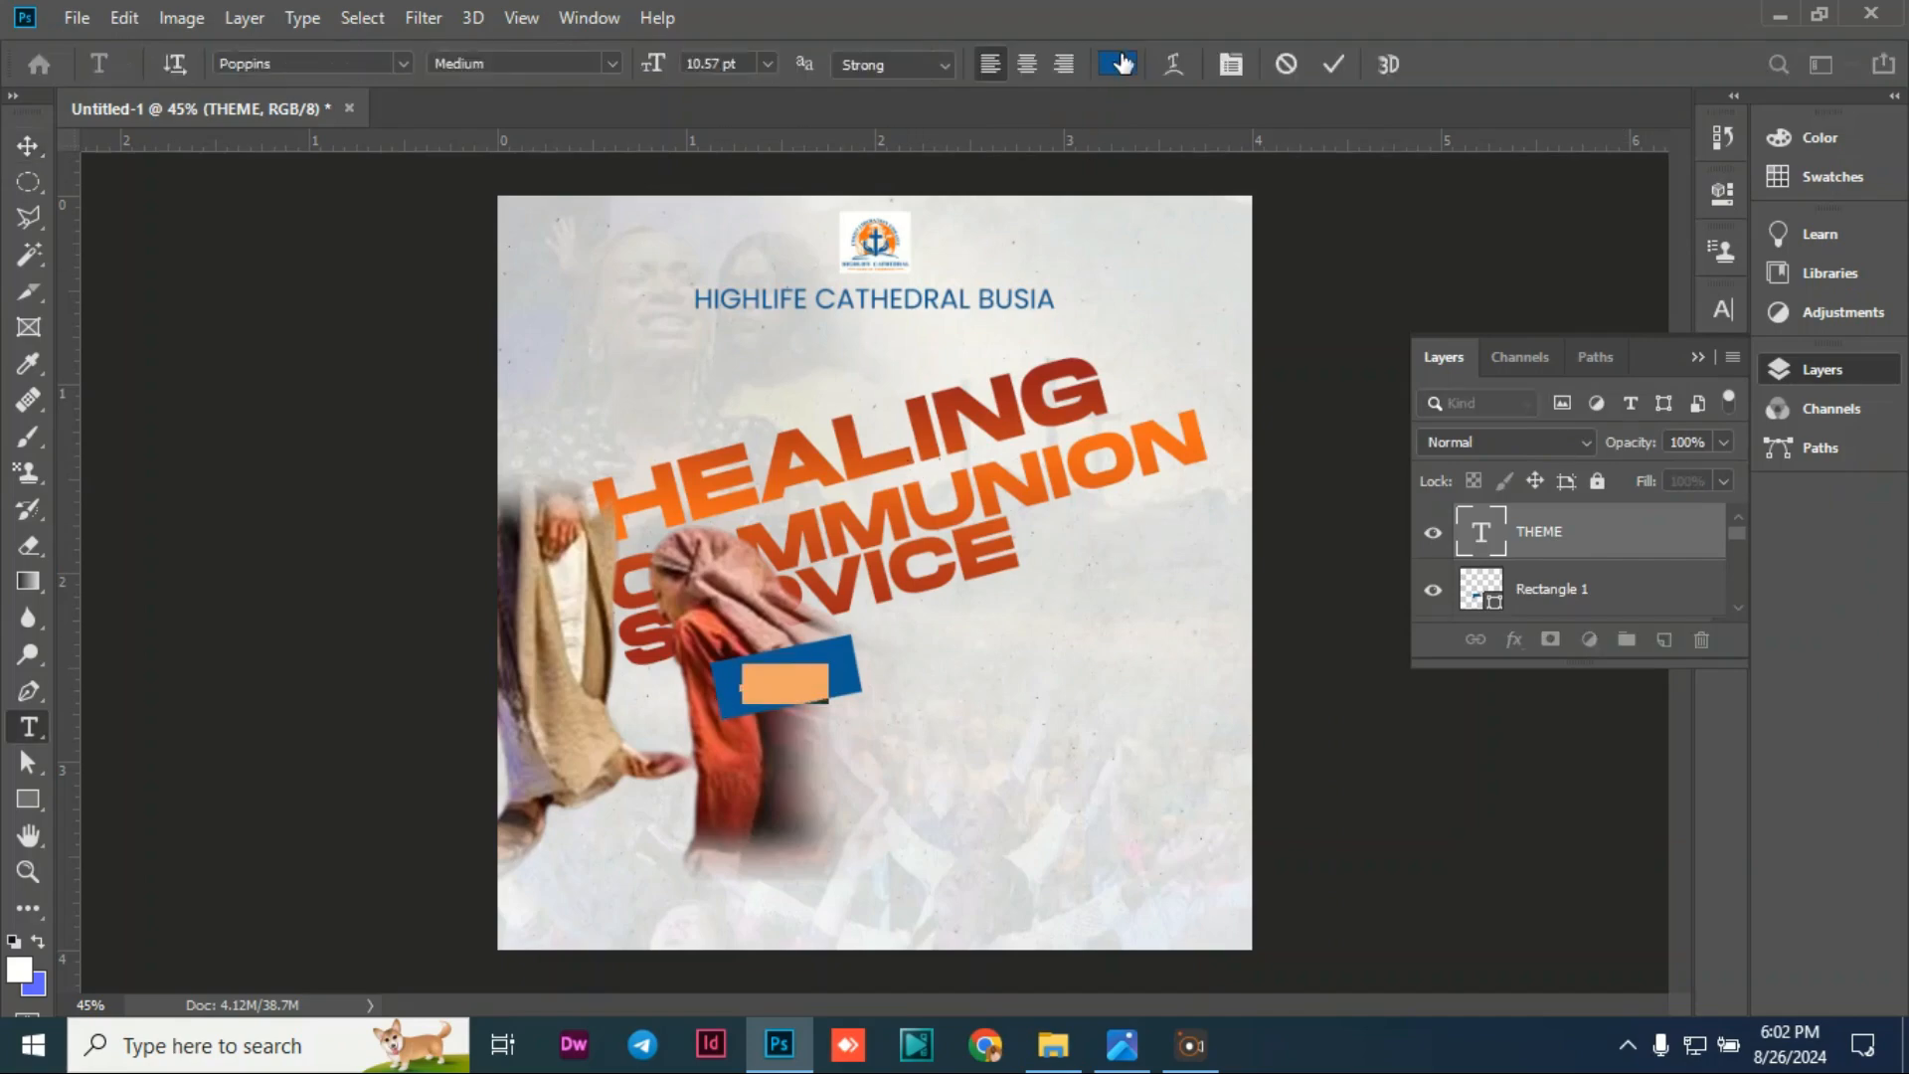
pyautogui.click(1119, 63)
pyautogui.click(1207, 575)
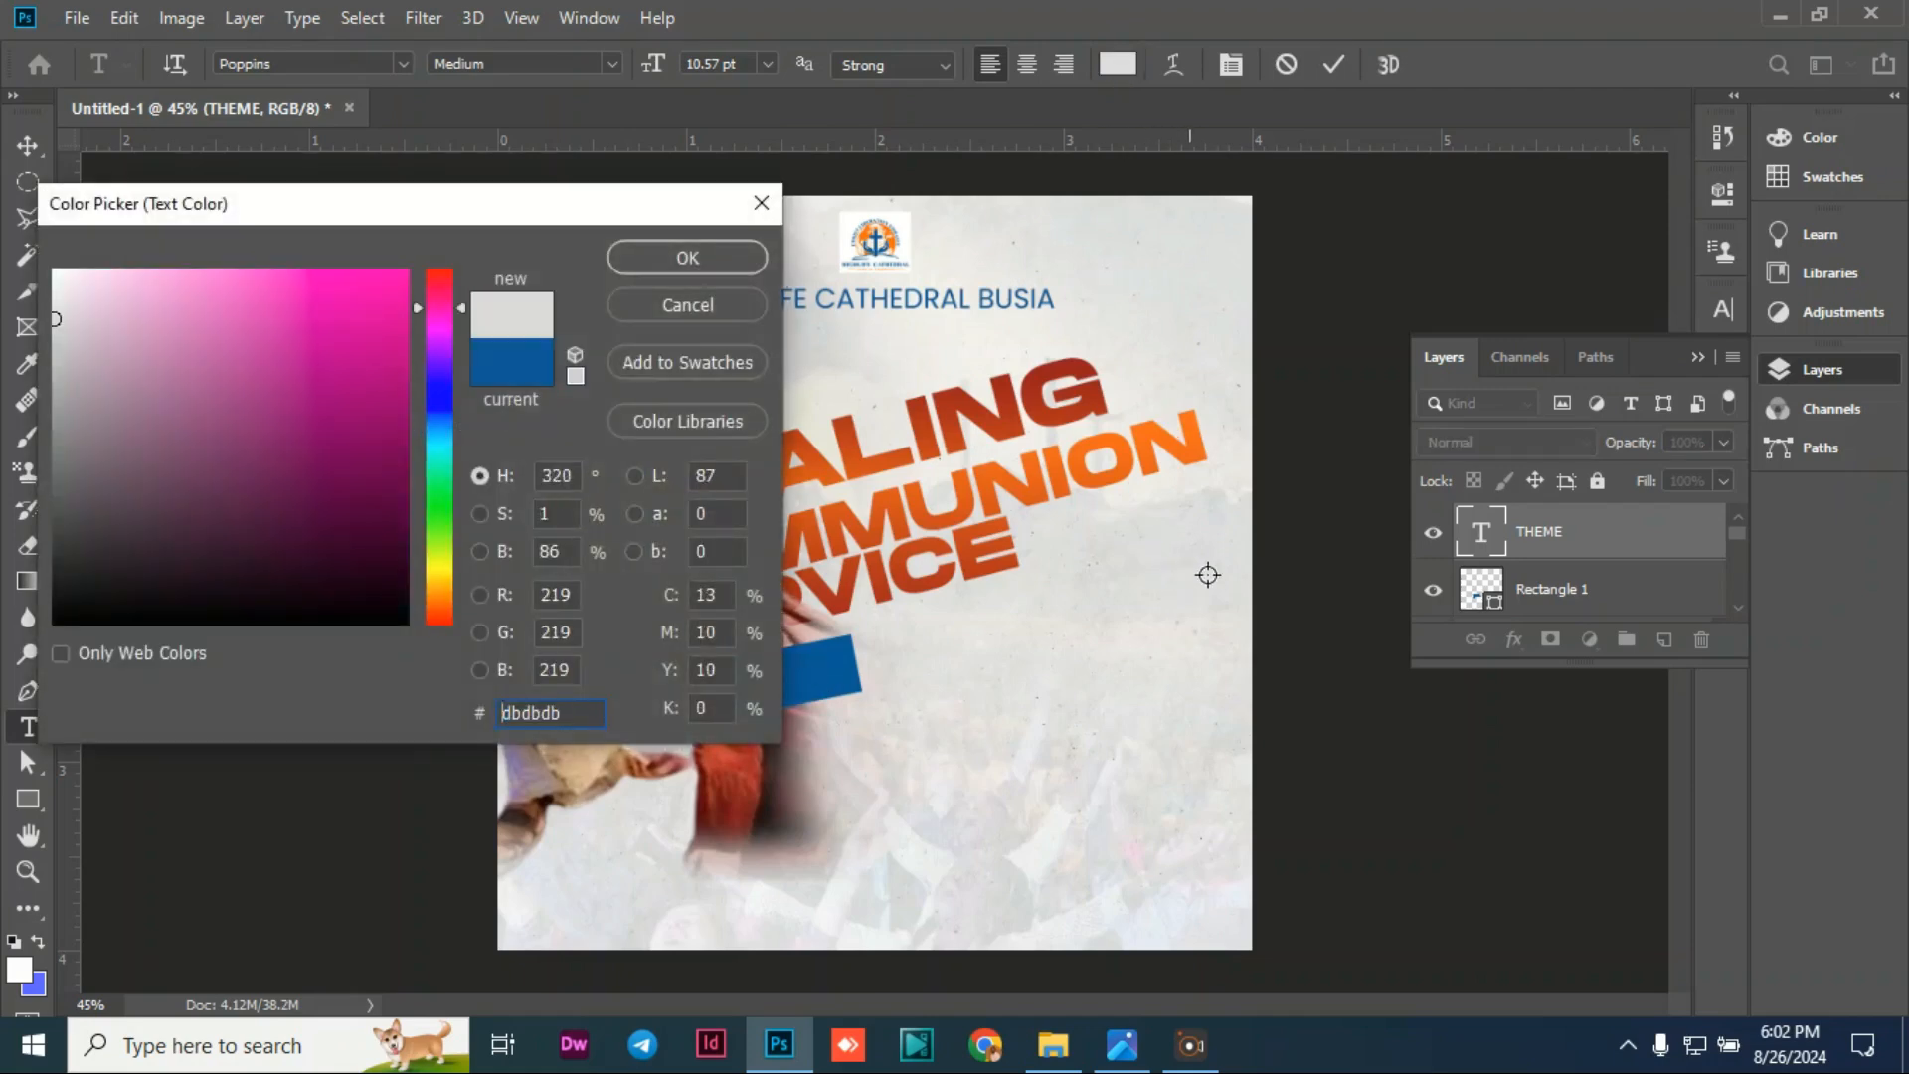
pyautogui.click(652, 259)
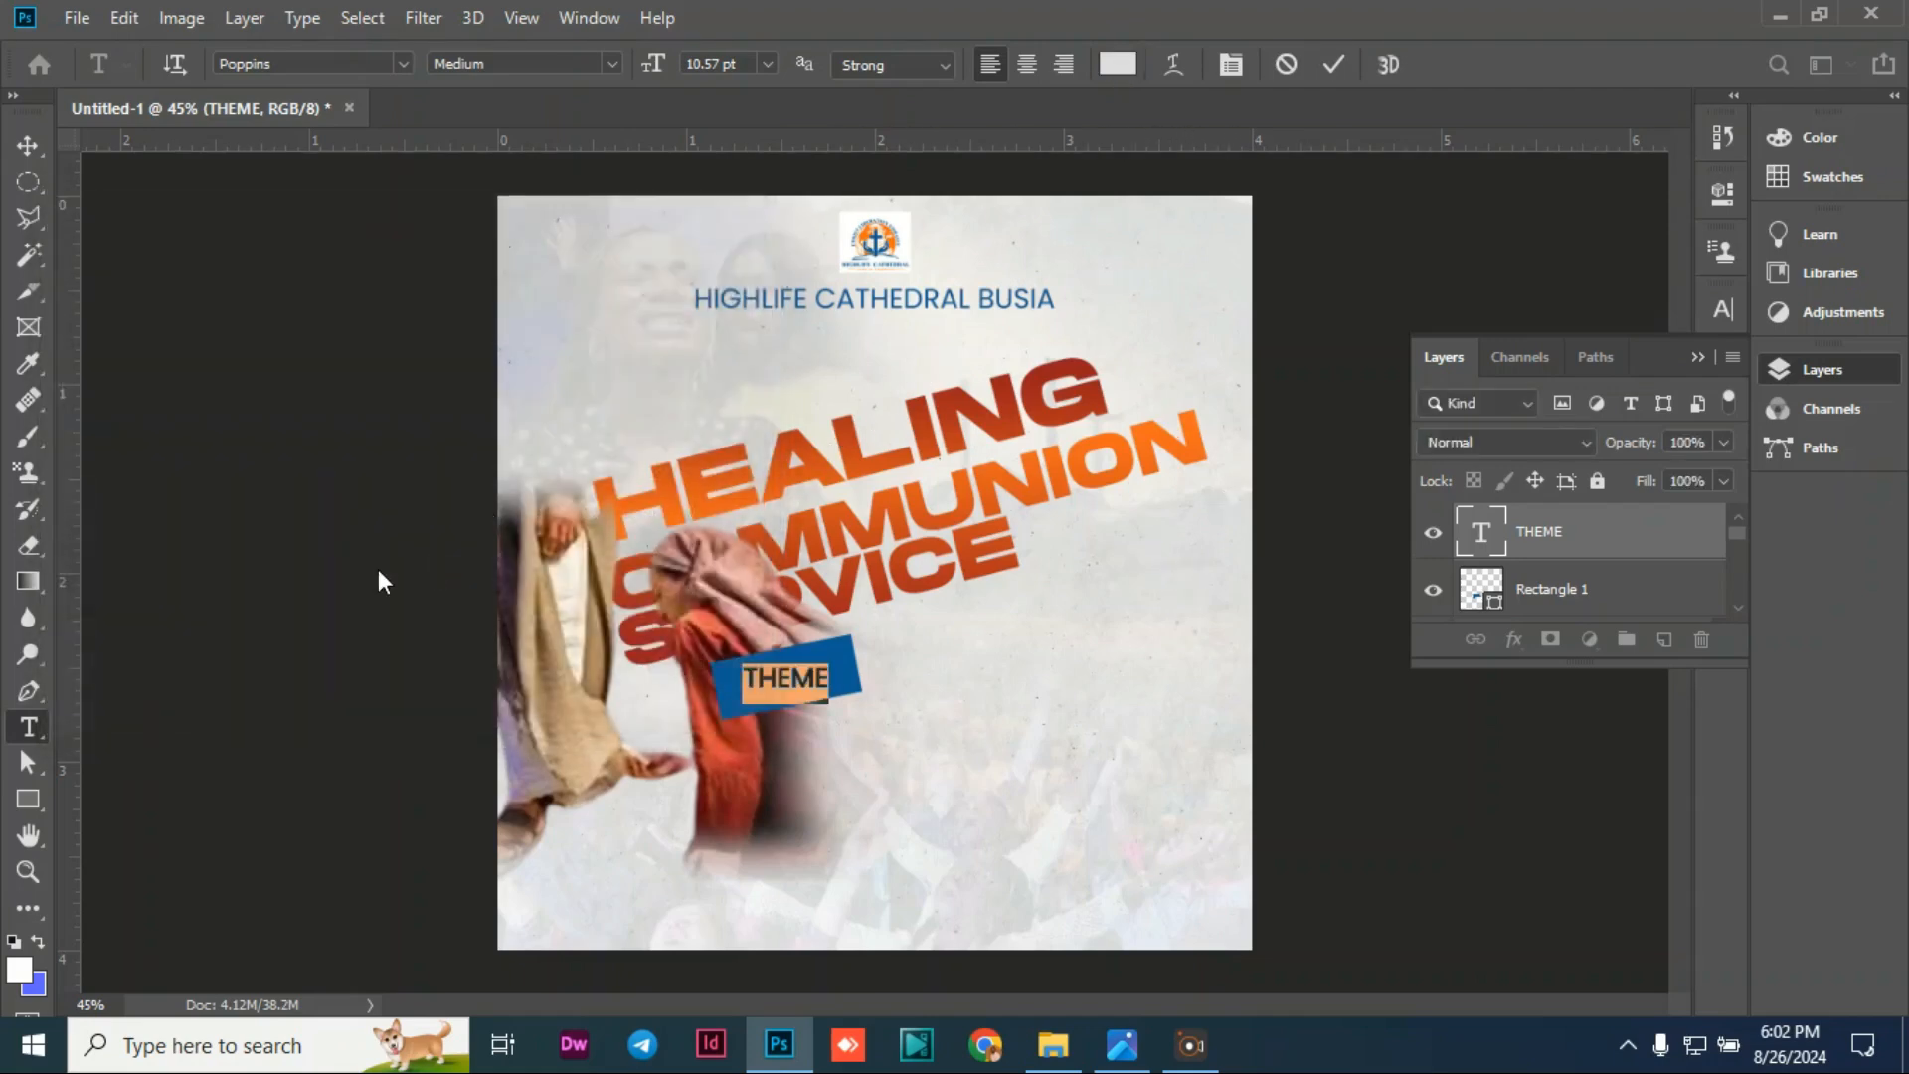
pyautogui.click(24, 149)
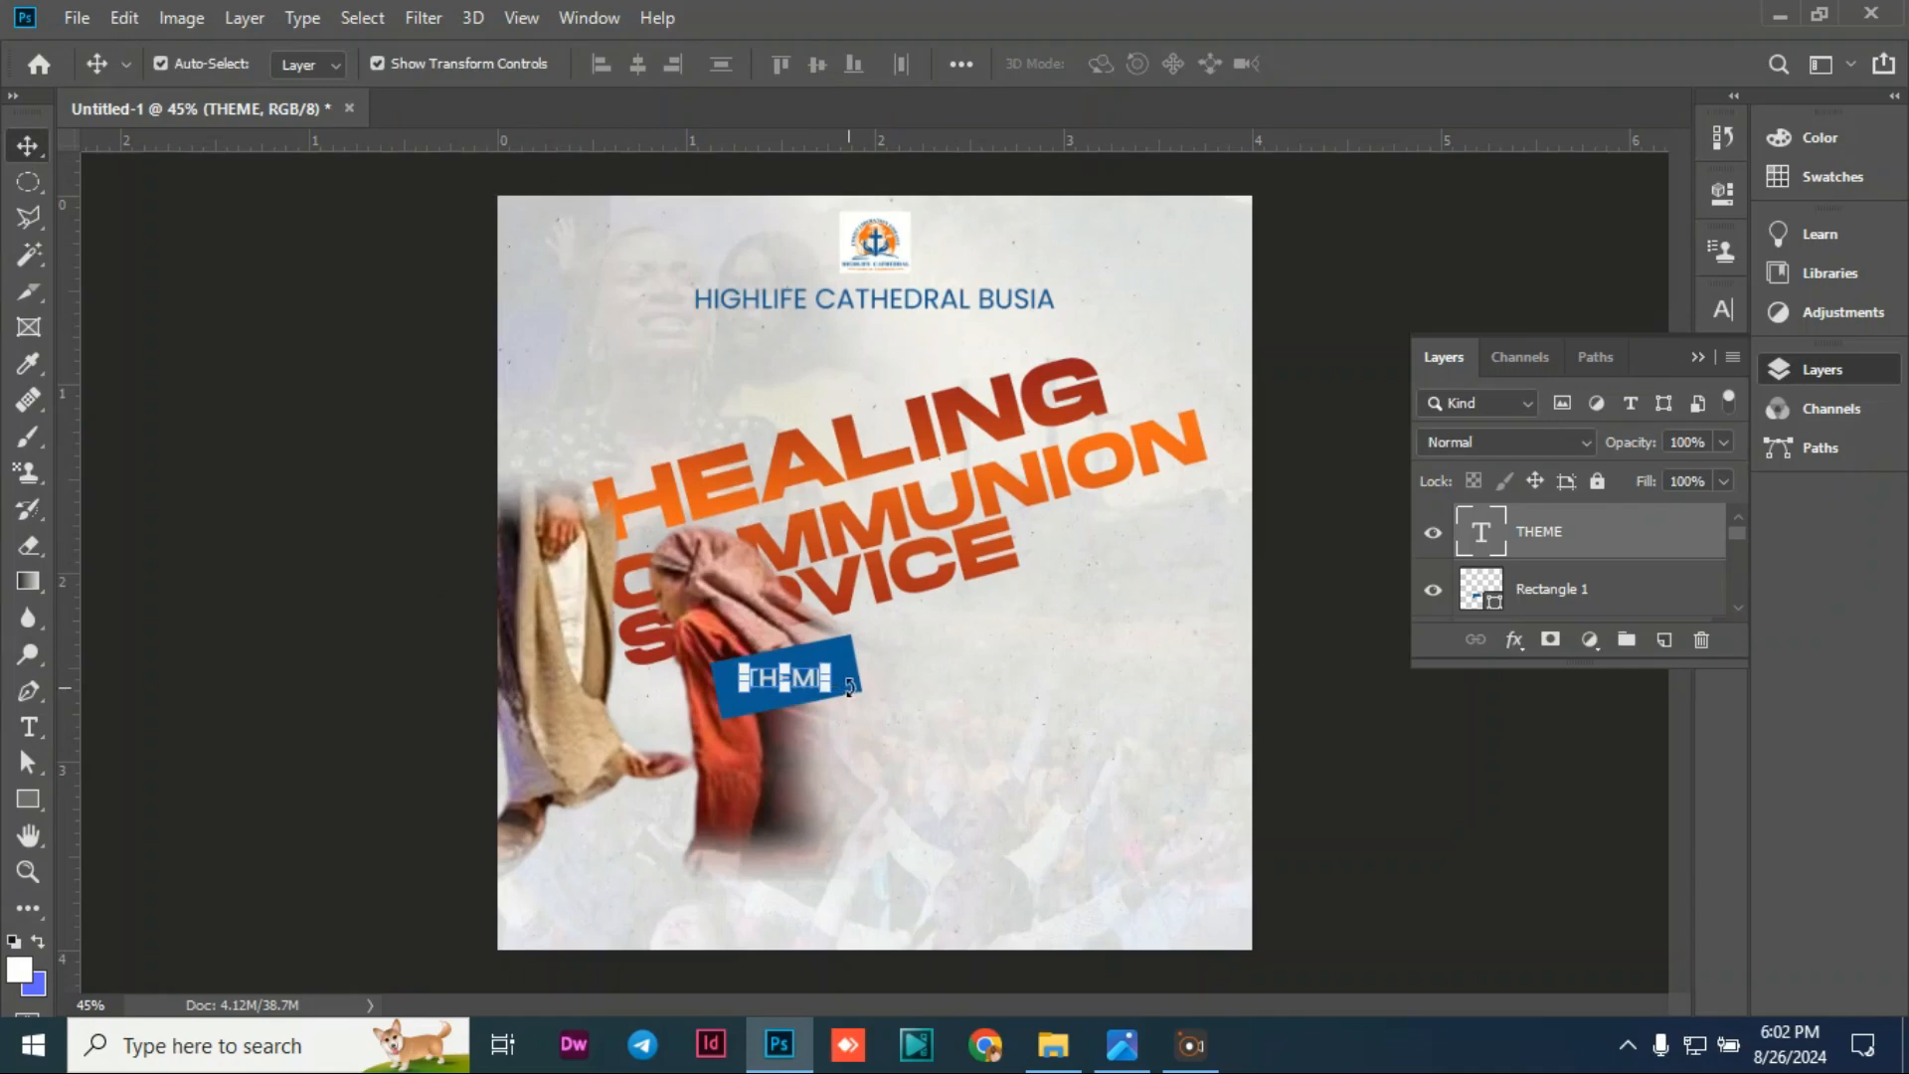
# Step: Enlarge THEME slightly and rotate it in line with the blue rectangle
pyautogui.moveTo(848, 686); pyautogui.dragTo(843, 652)
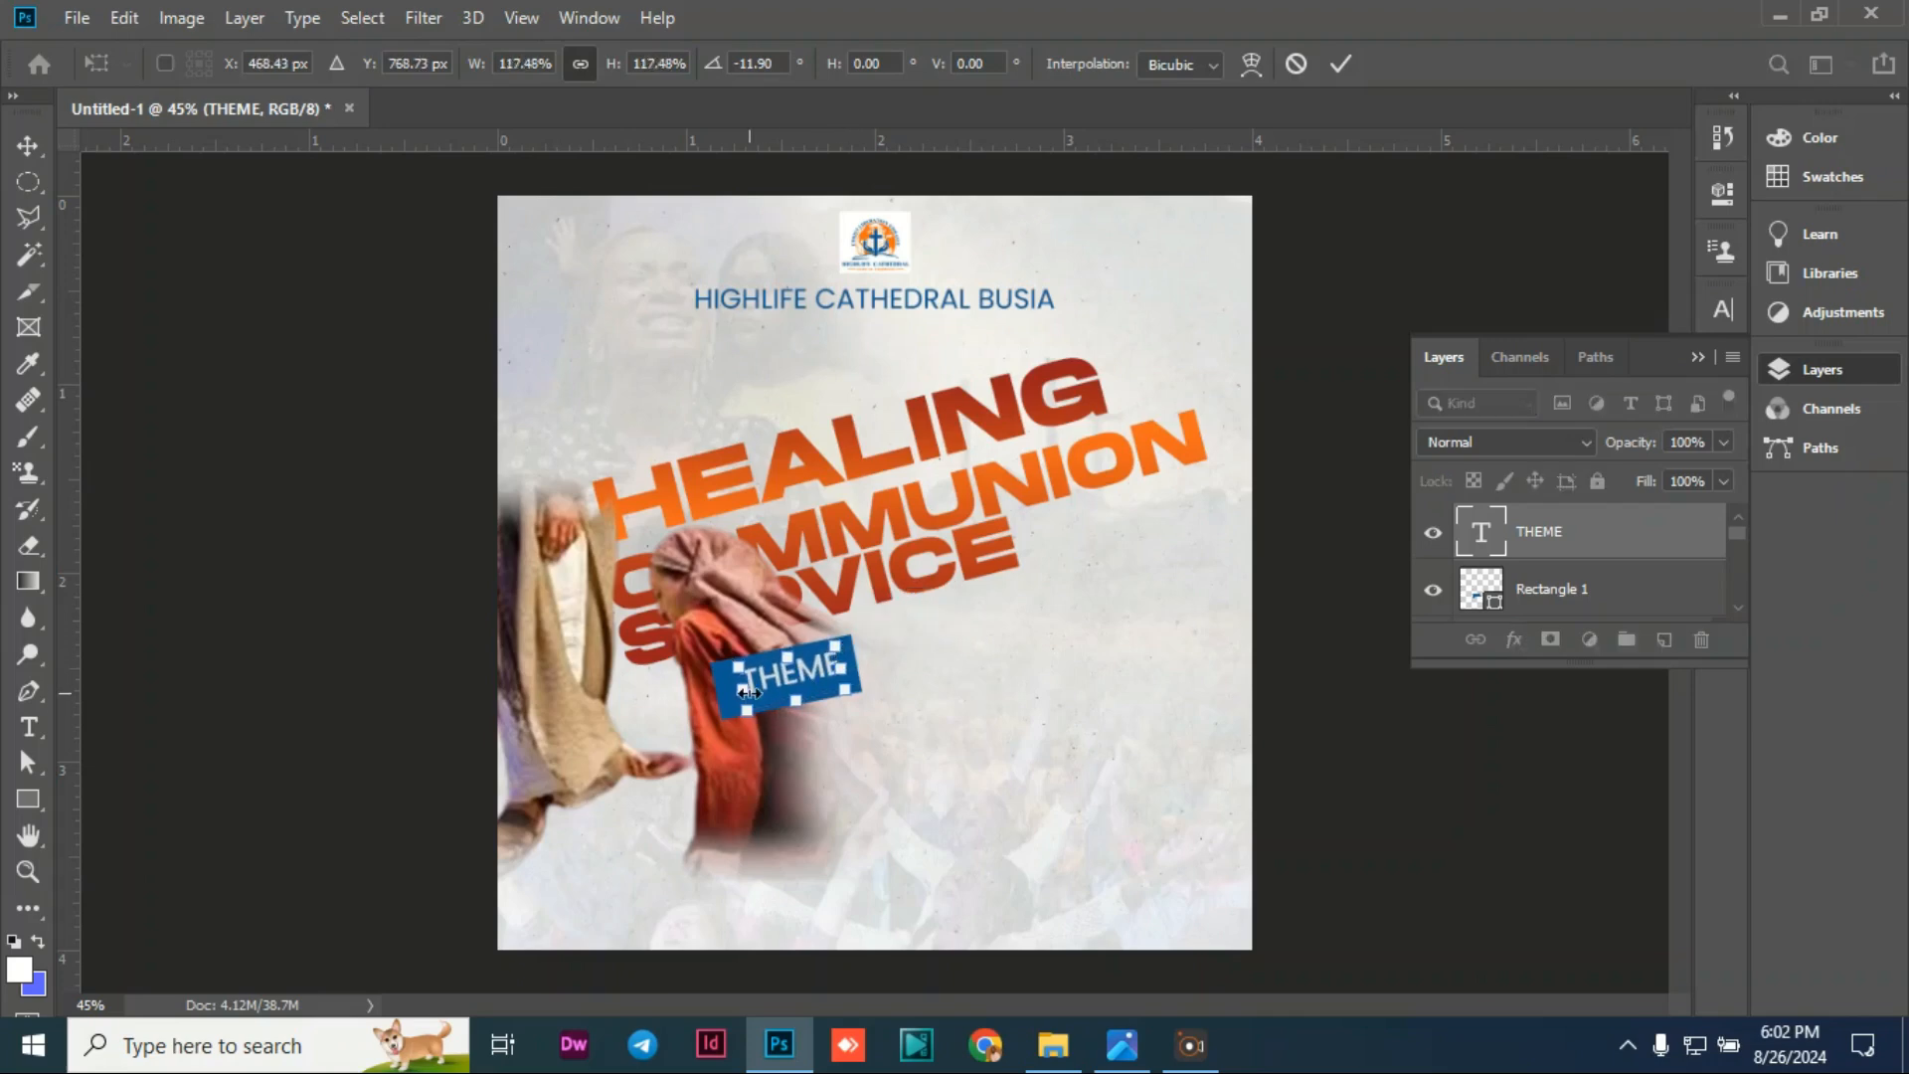
pyautogui.moveTo(746, 711); pyautogui.dragTo(759, 710)
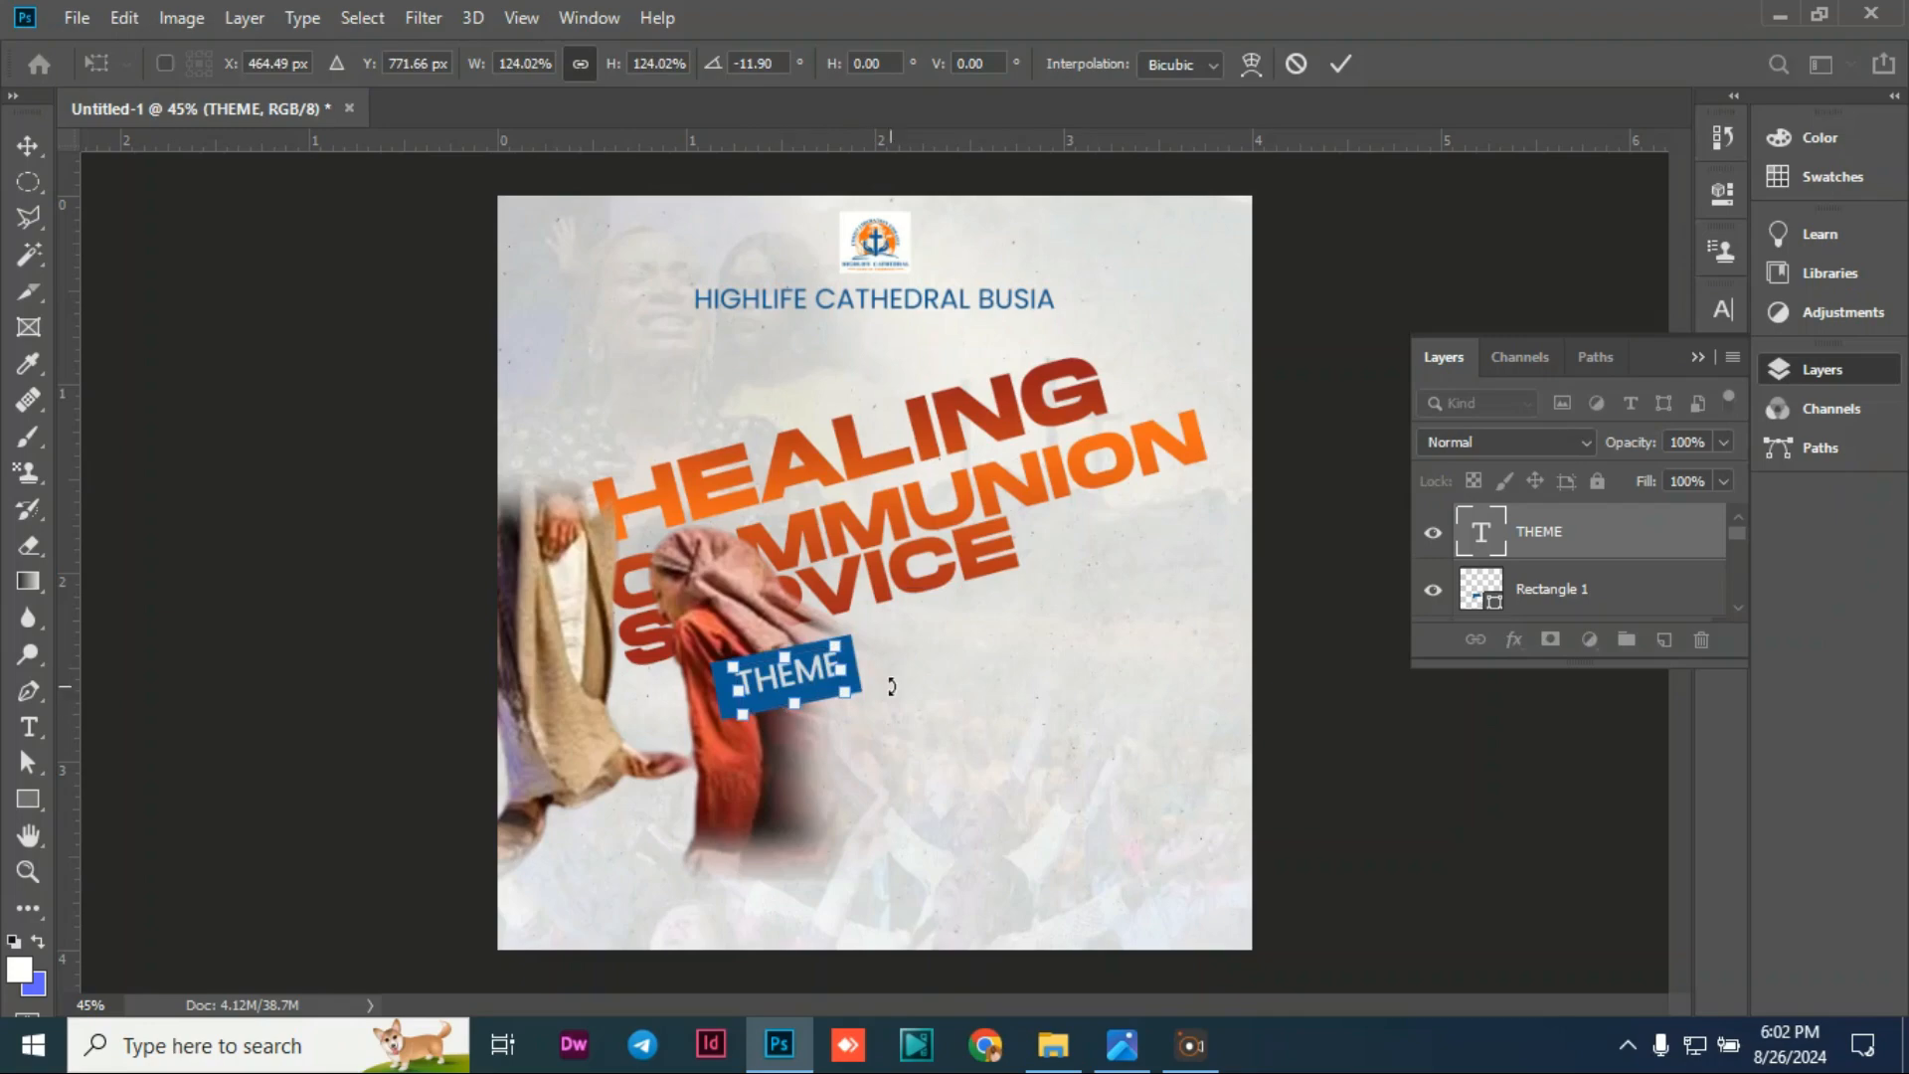
pyautogui.moveTo(876, 700); pyautogui.dragTo(876, 701)
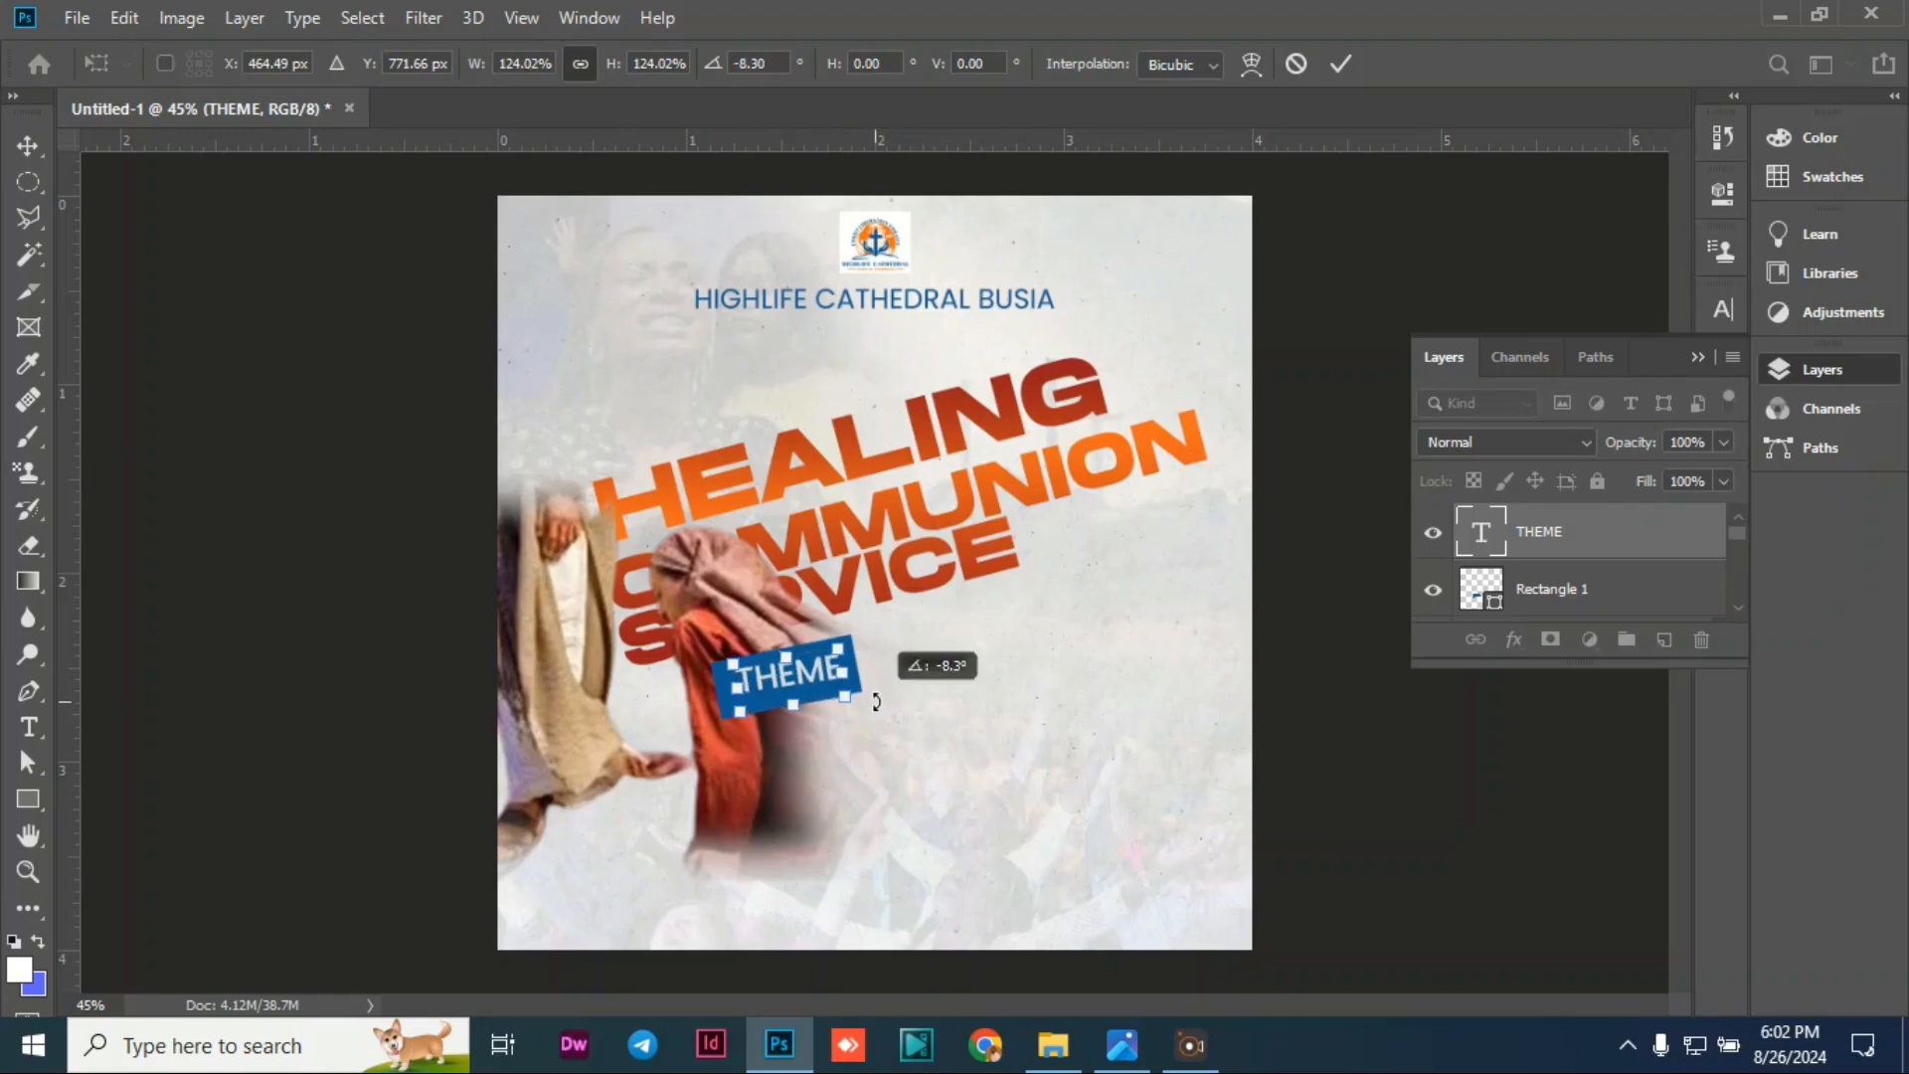
pyautogui.click(268, 428)
pyautogui.click(297, 479)
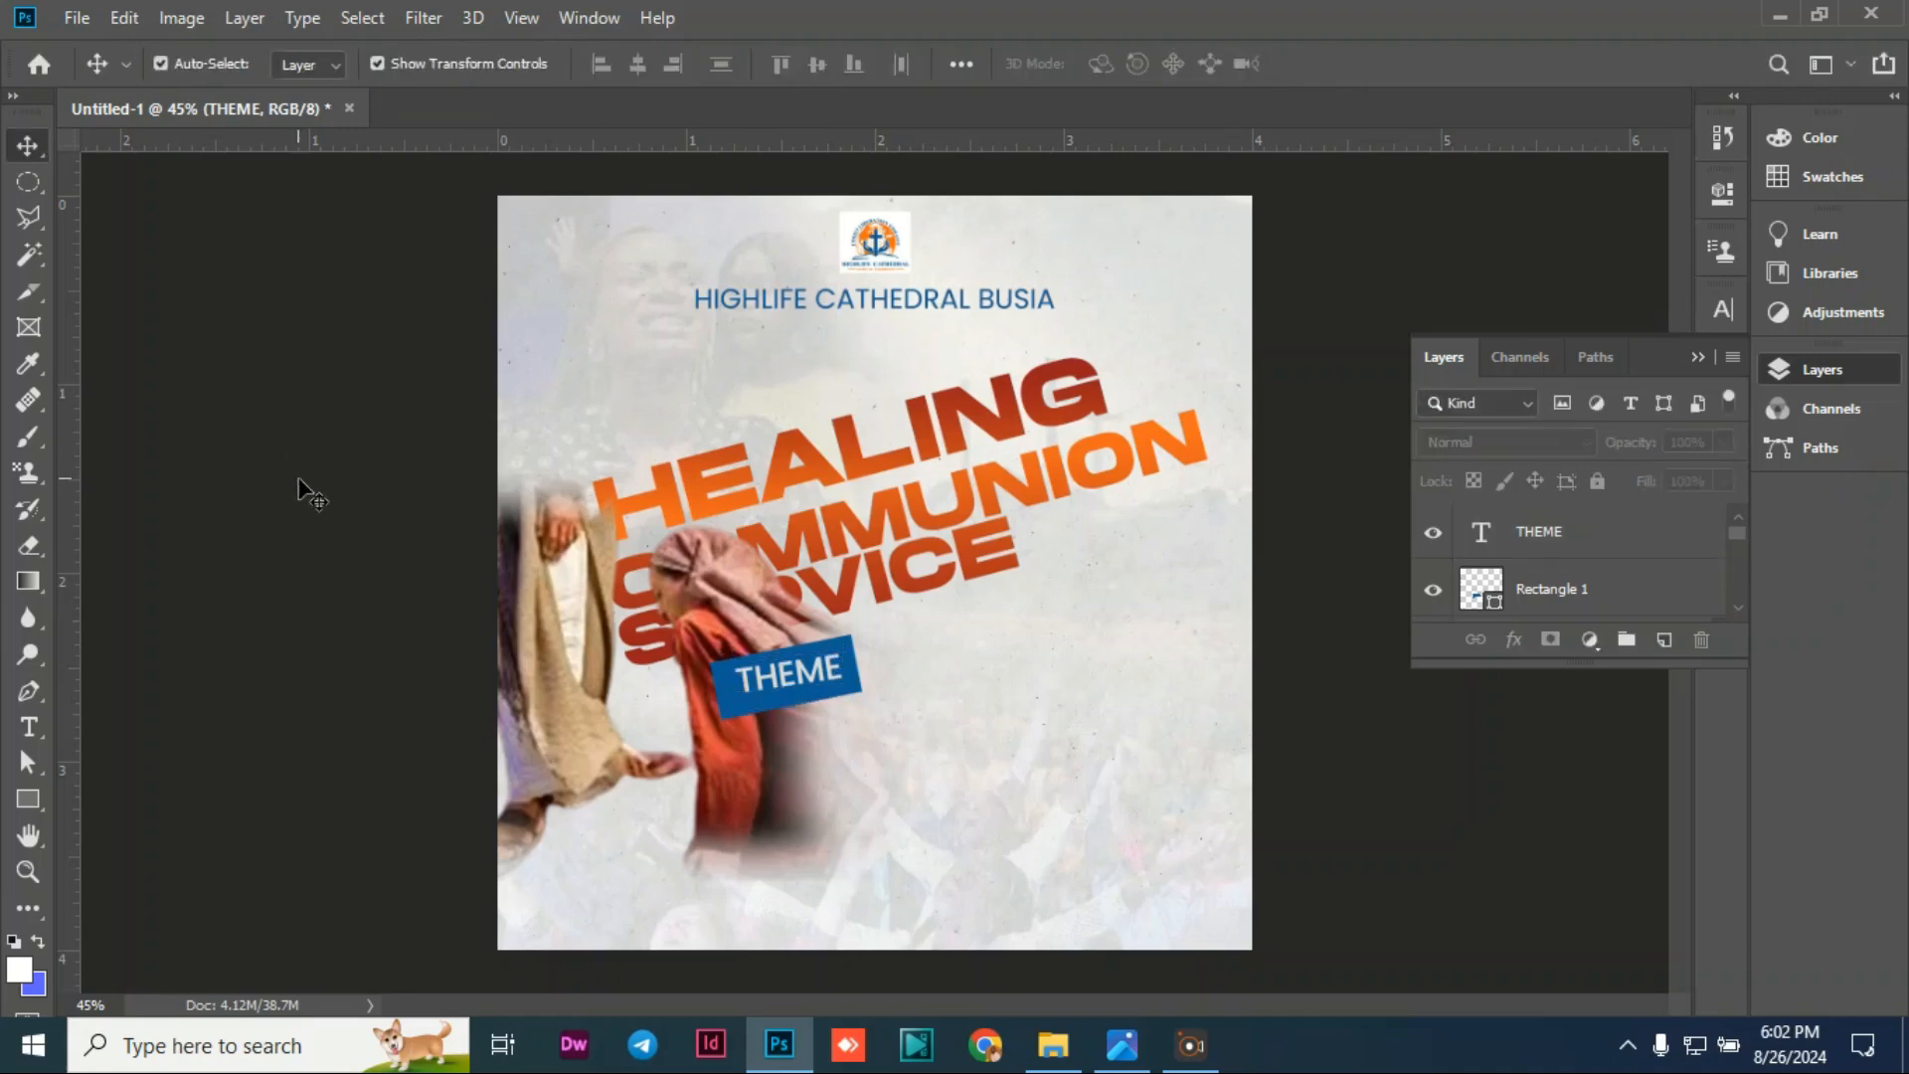
pyautogui.click(771, 685)
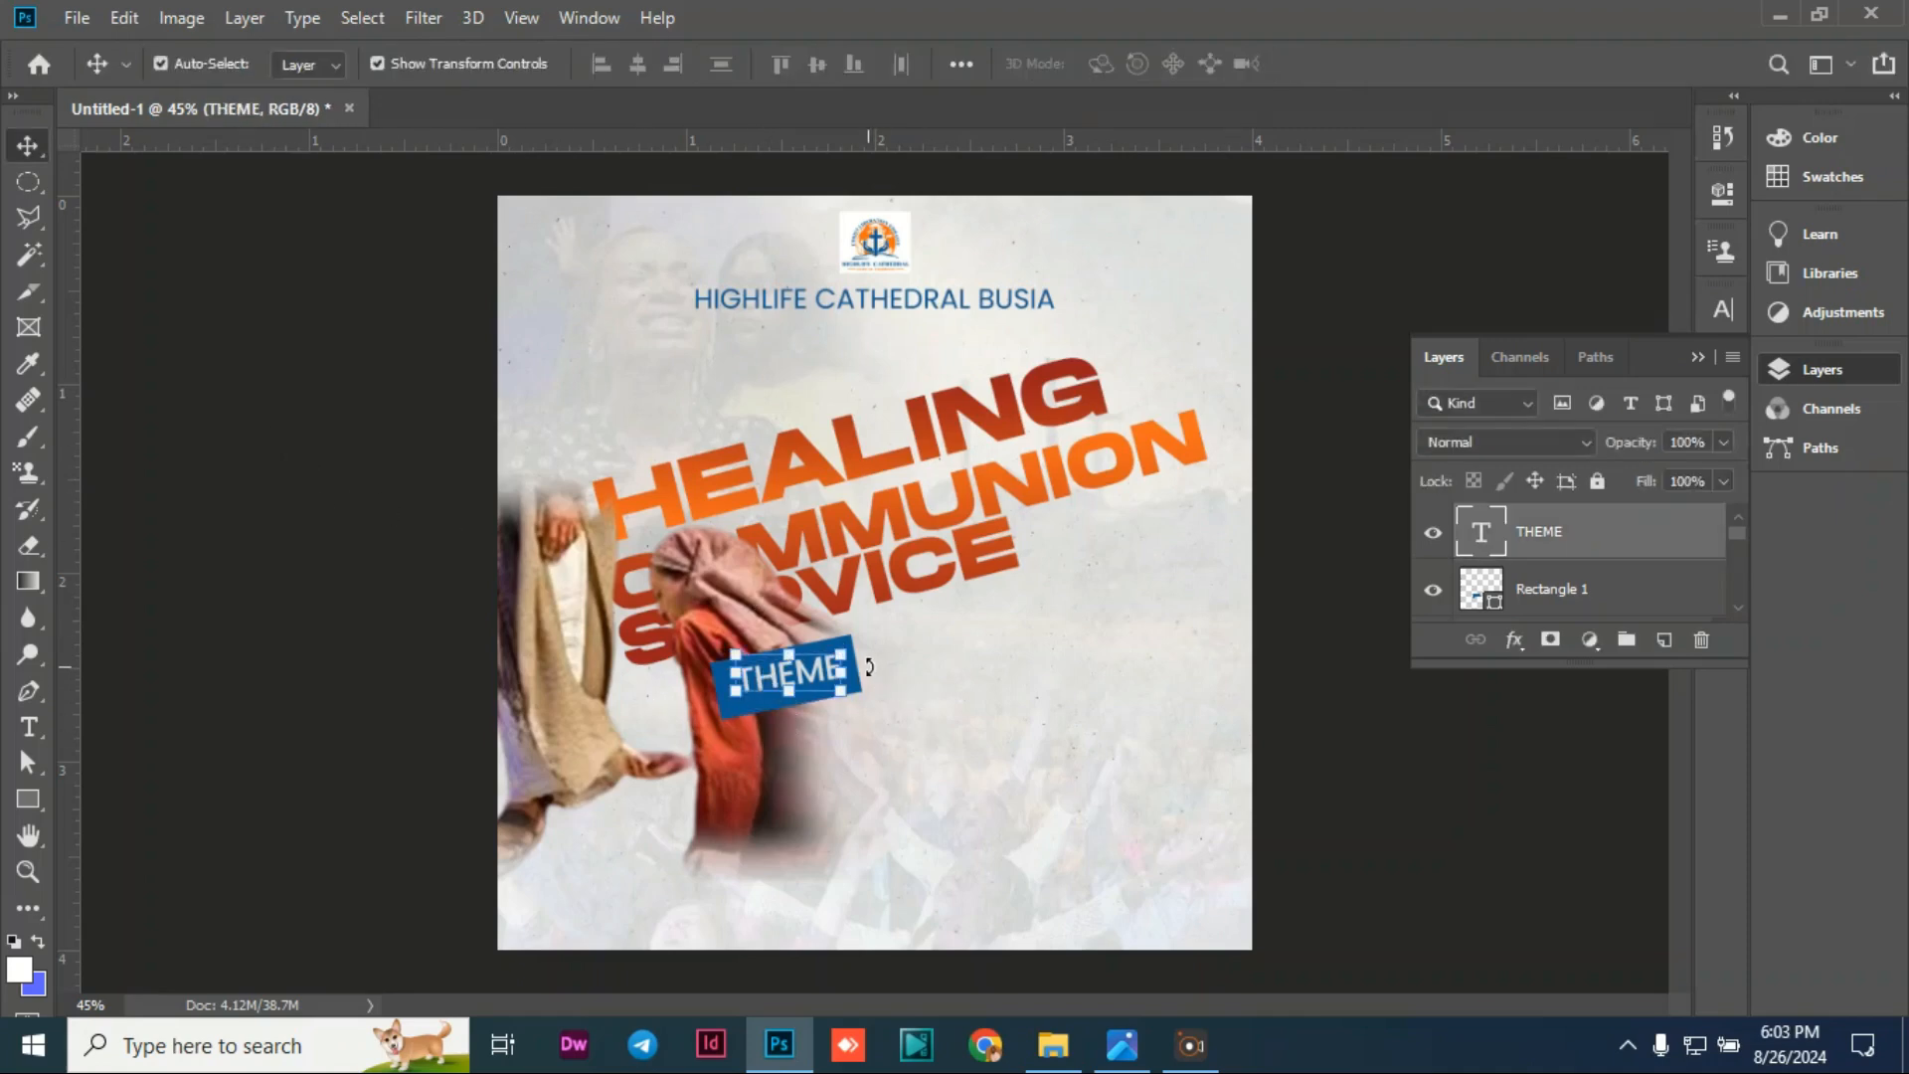
pyautogui.moveTo(868, 667); pyautogui.dragTo(868, 663)
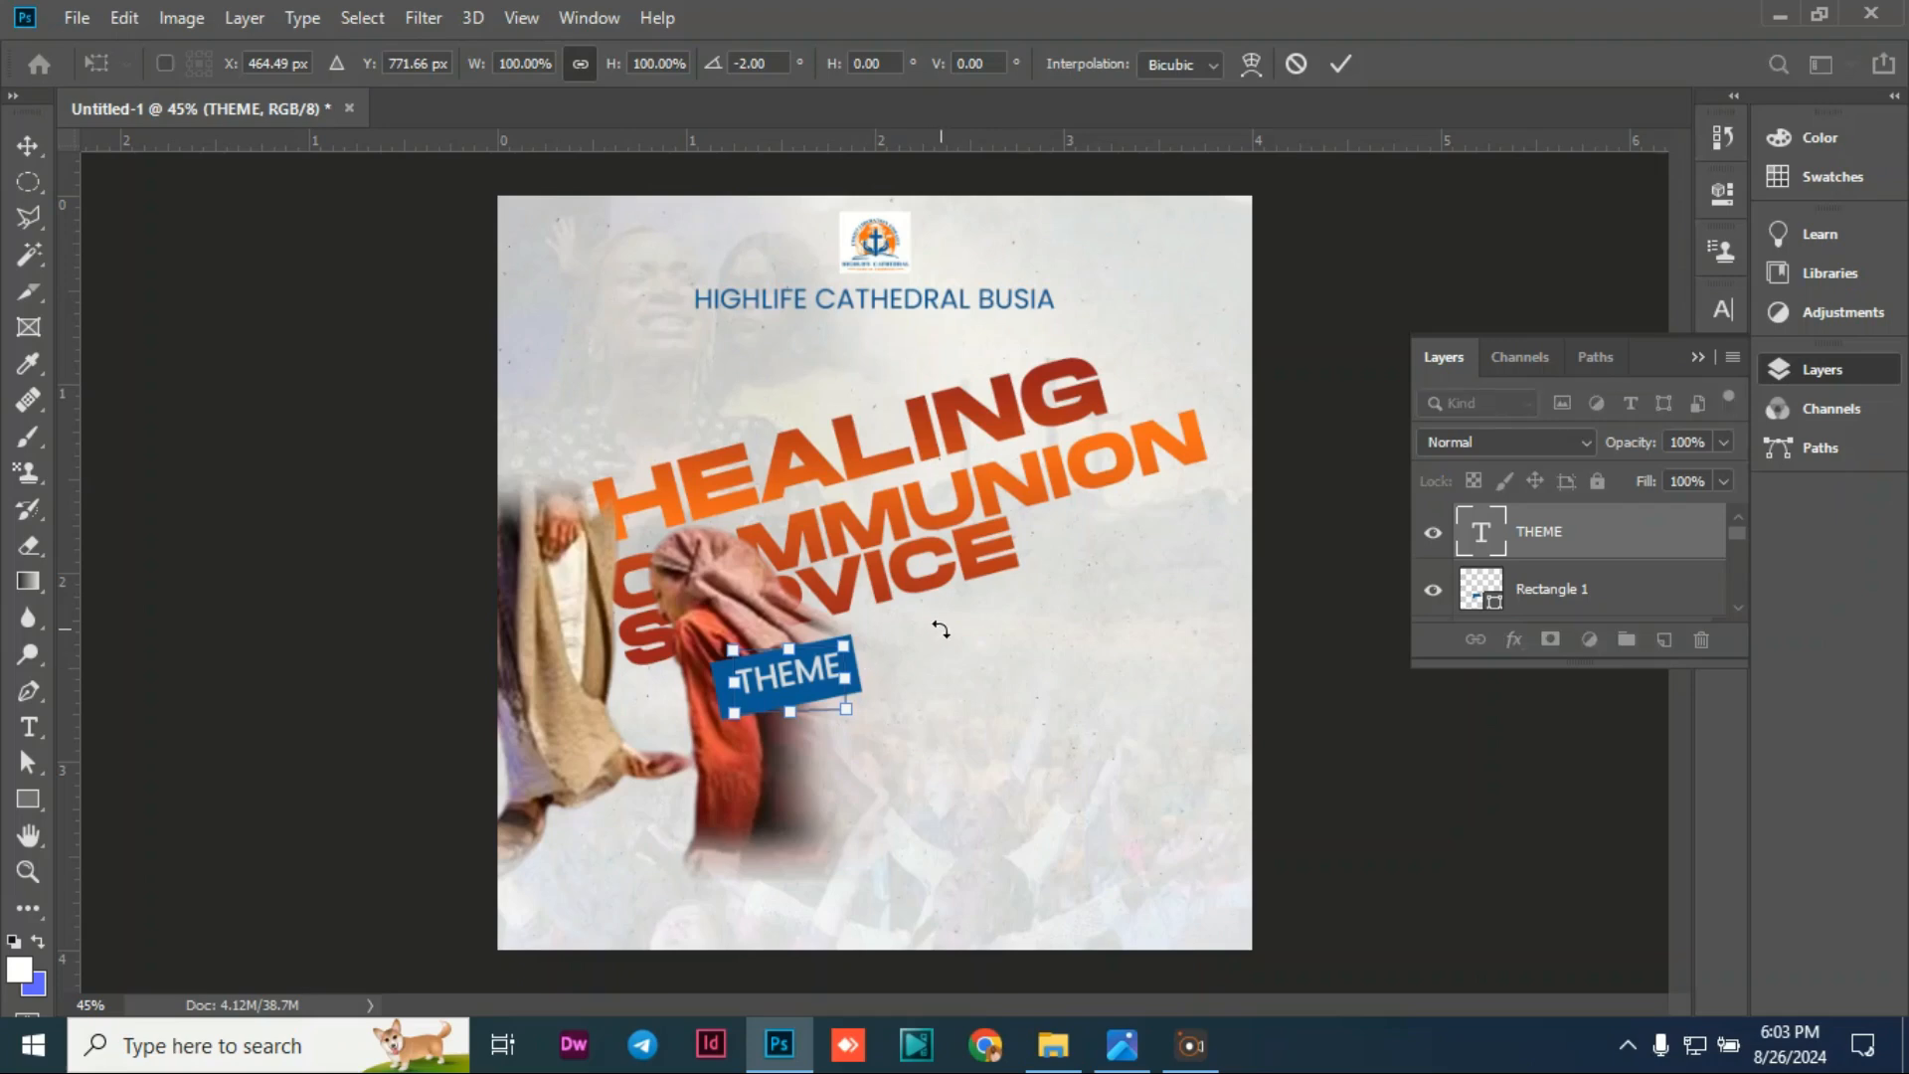
pyautogui.press('Return')
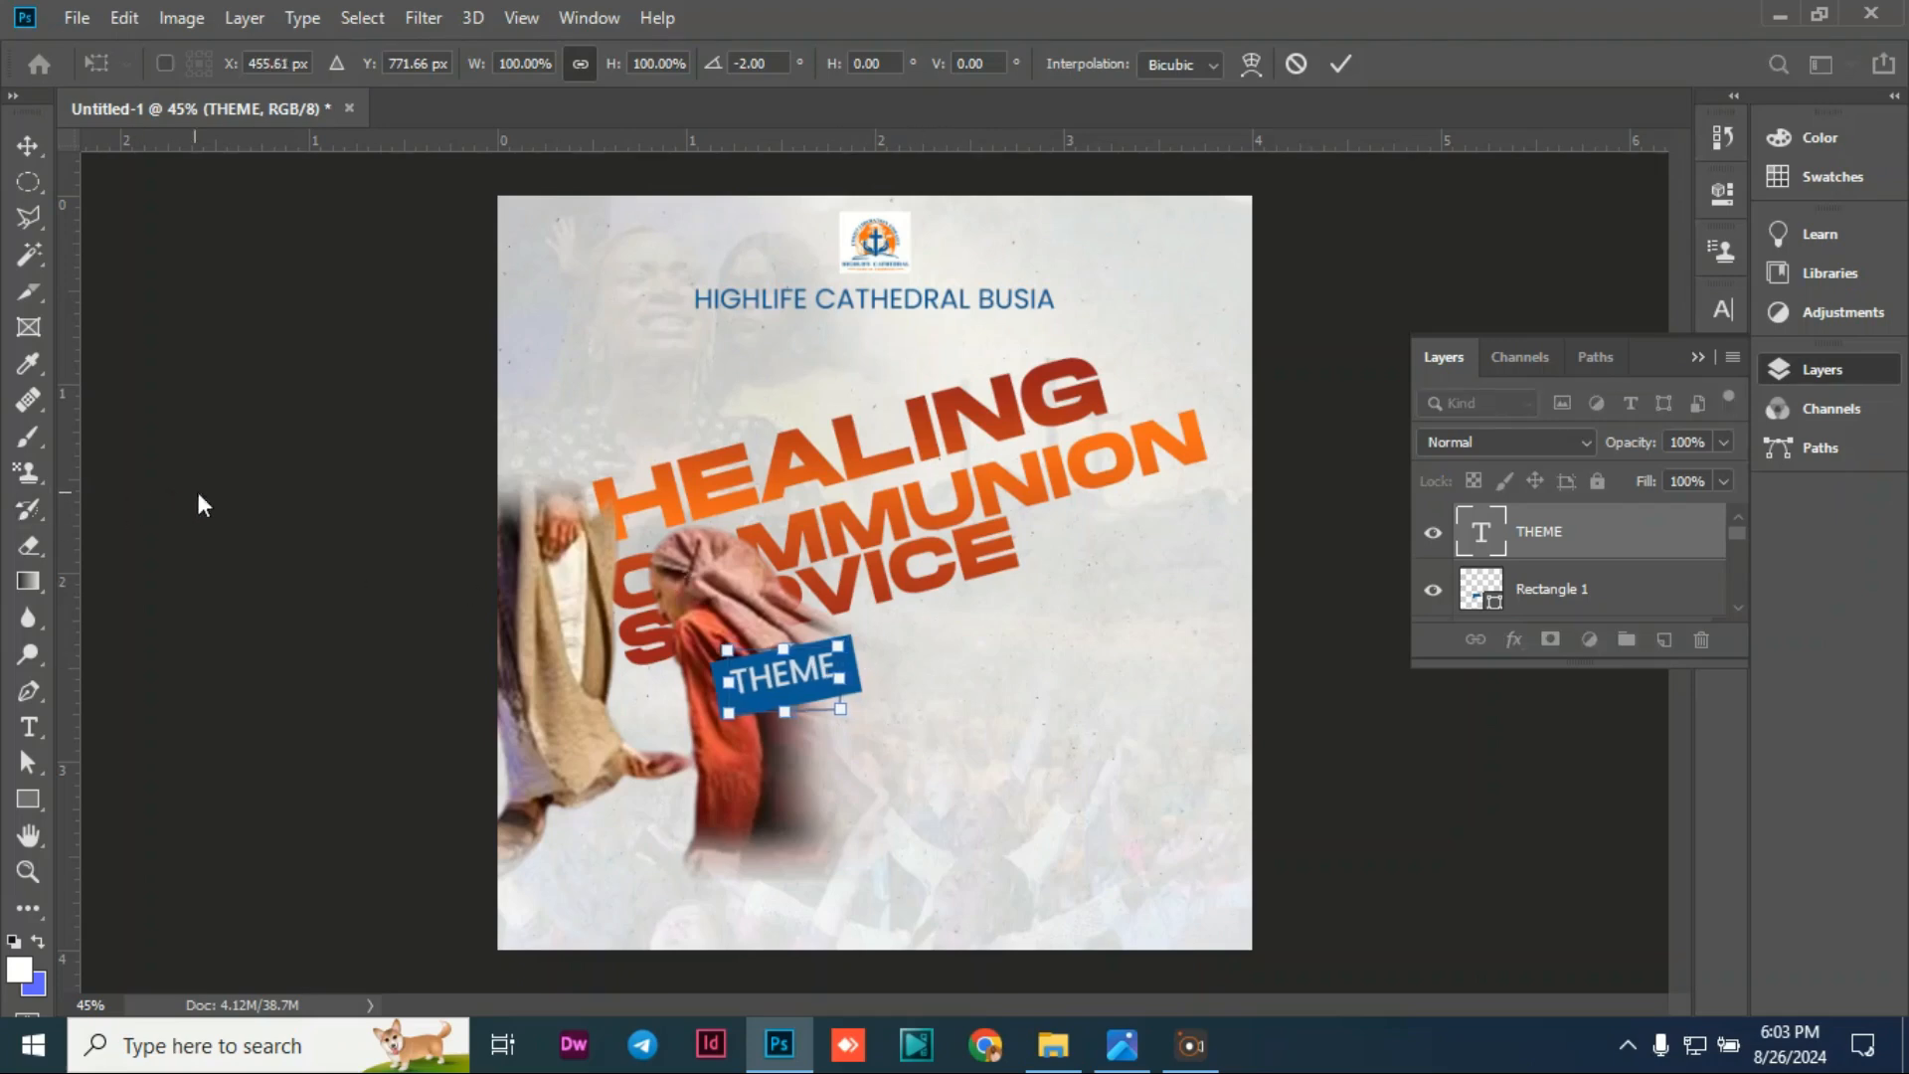
pyautogui.click(268, 555)
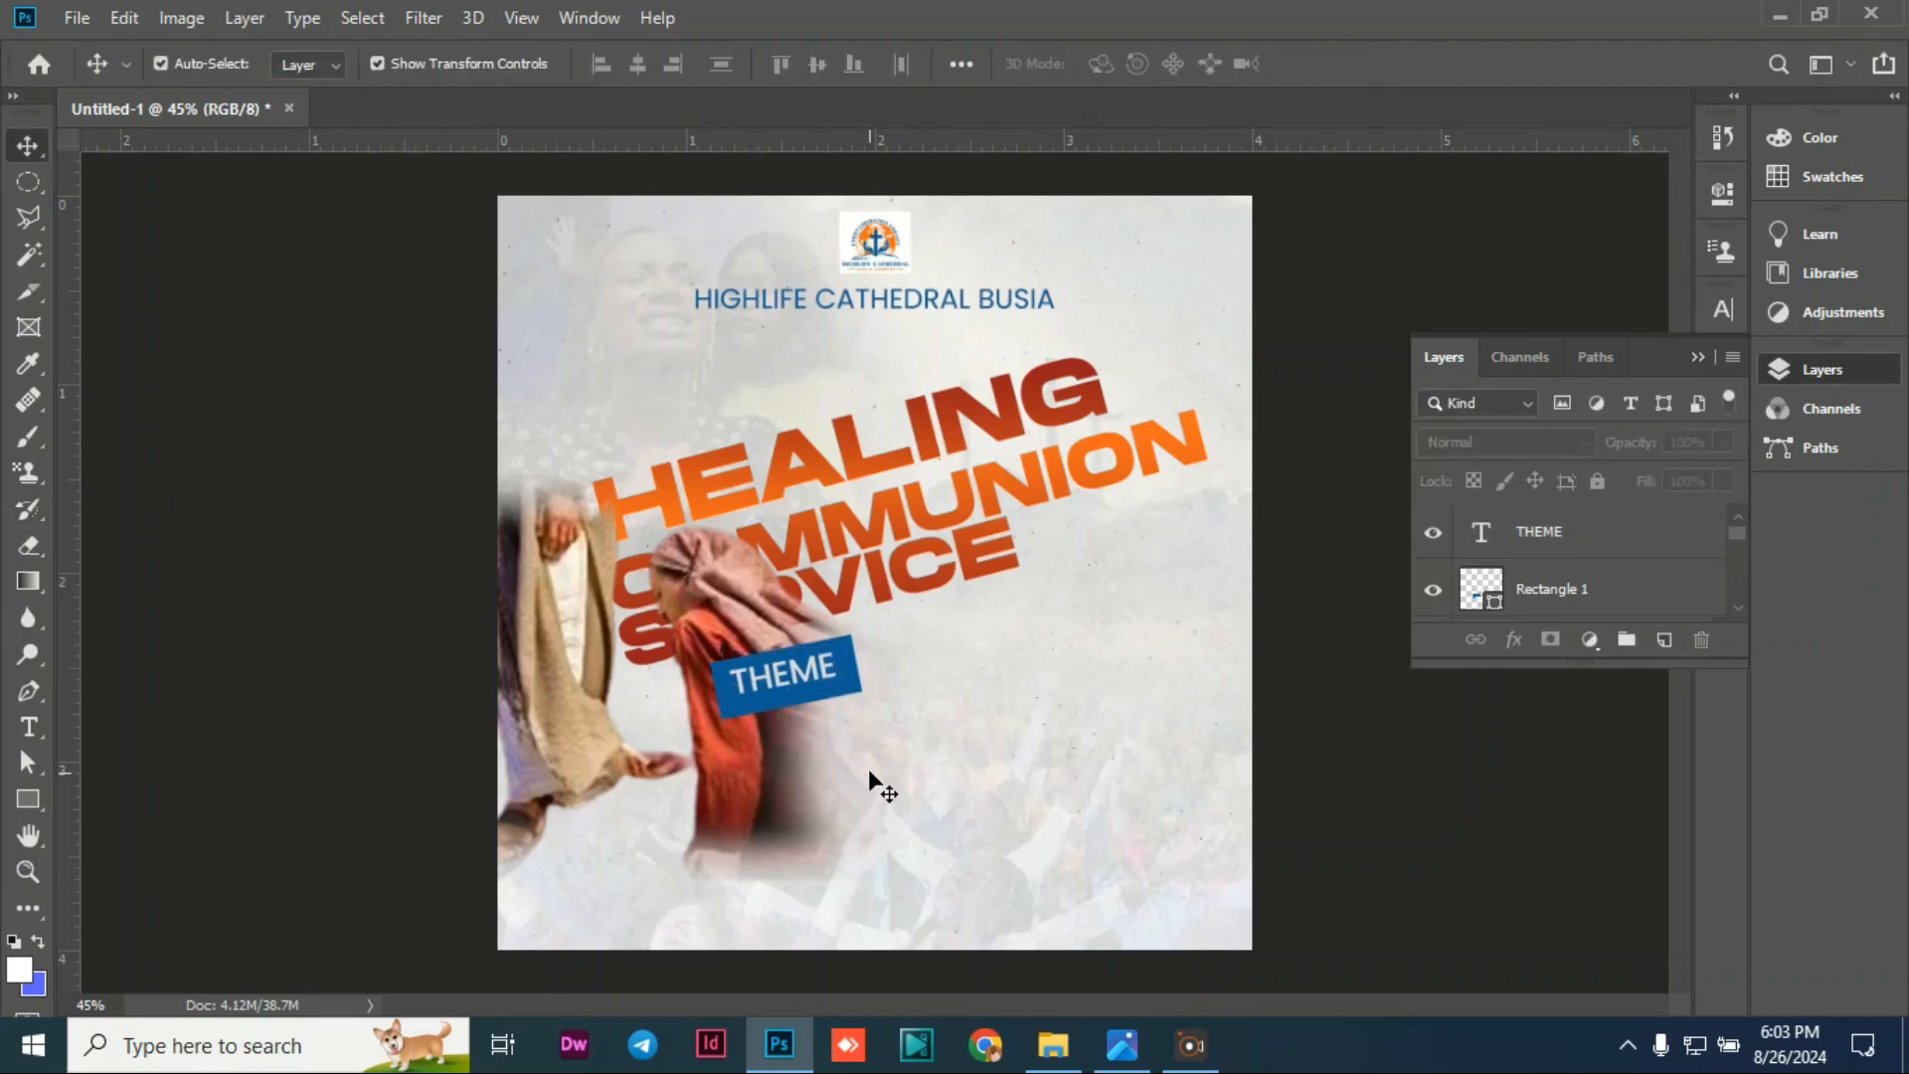
pyautogui.click(770, 685)
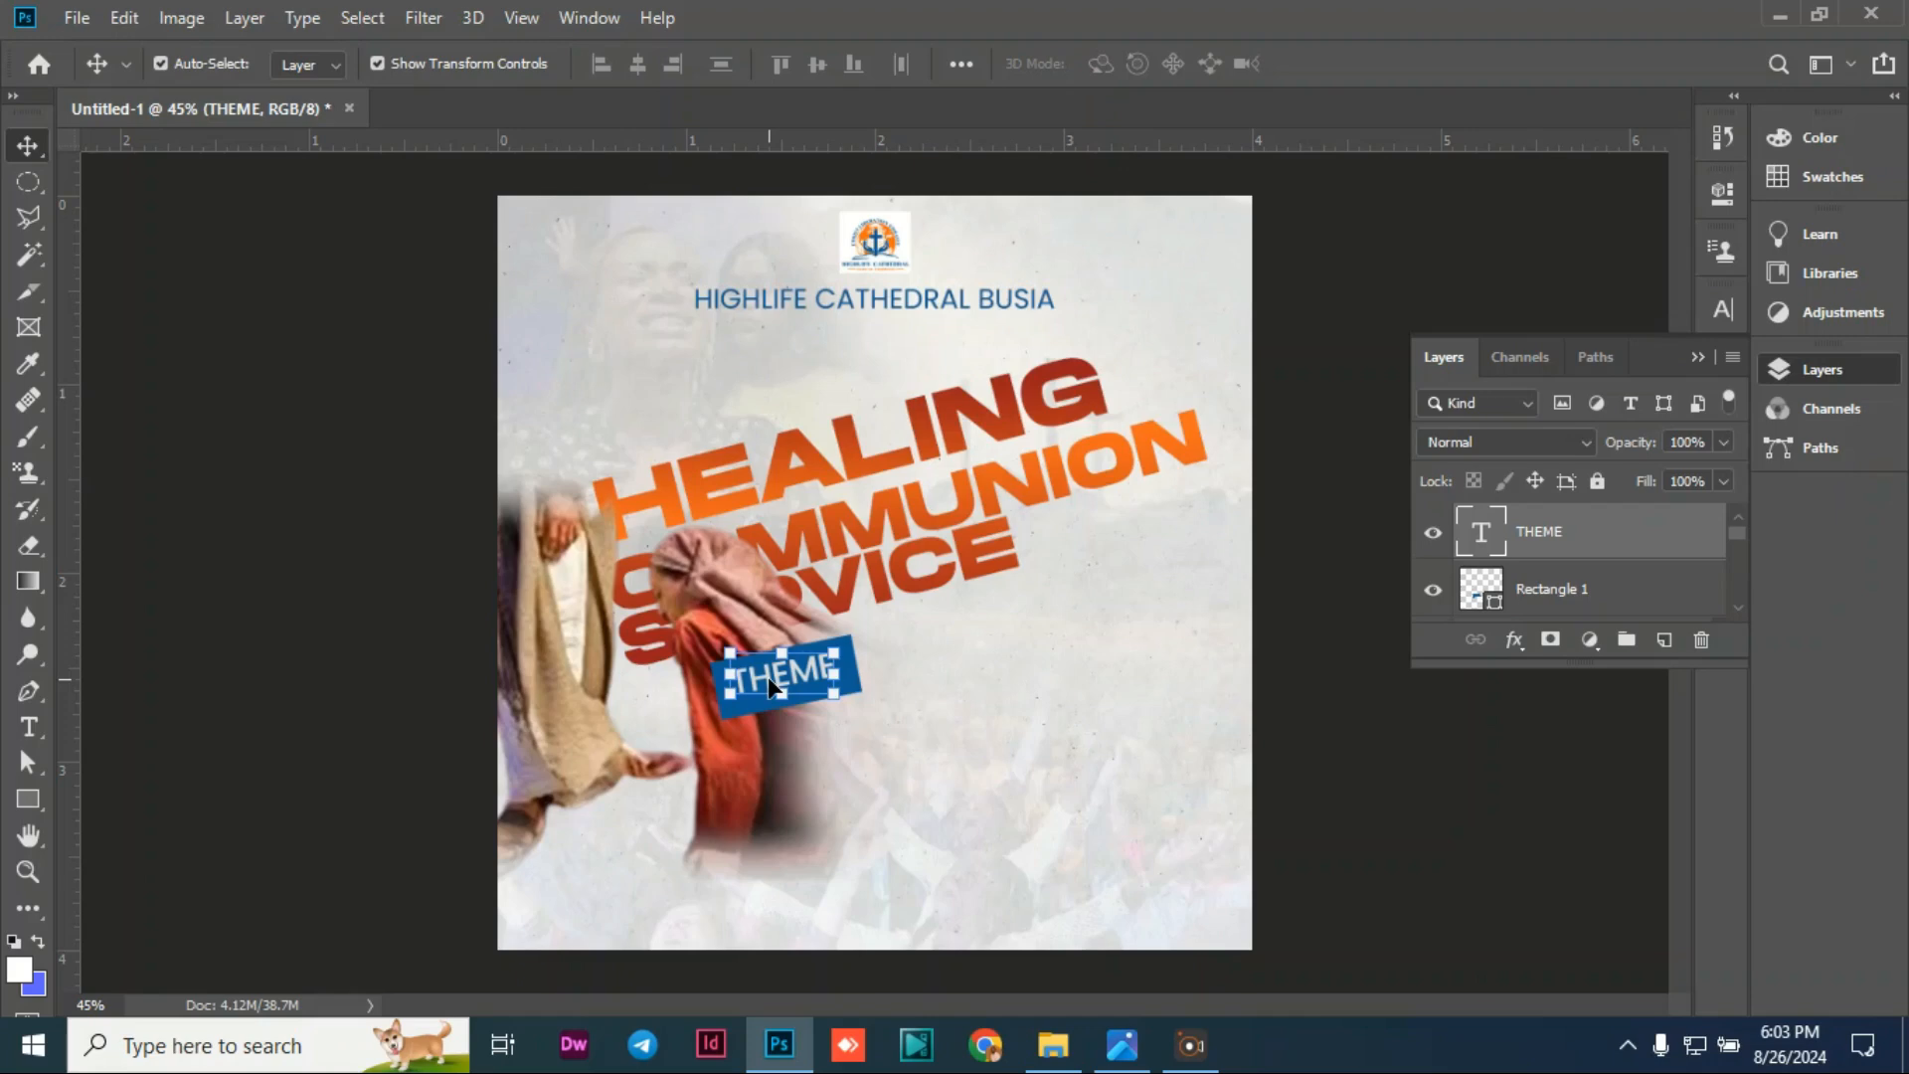
# Step: Duplicate THEME to its right and retype it as blue 'HEALING BY AND FROM SPIRIT'
pyautogui.hotkey('ctrl', 'j')
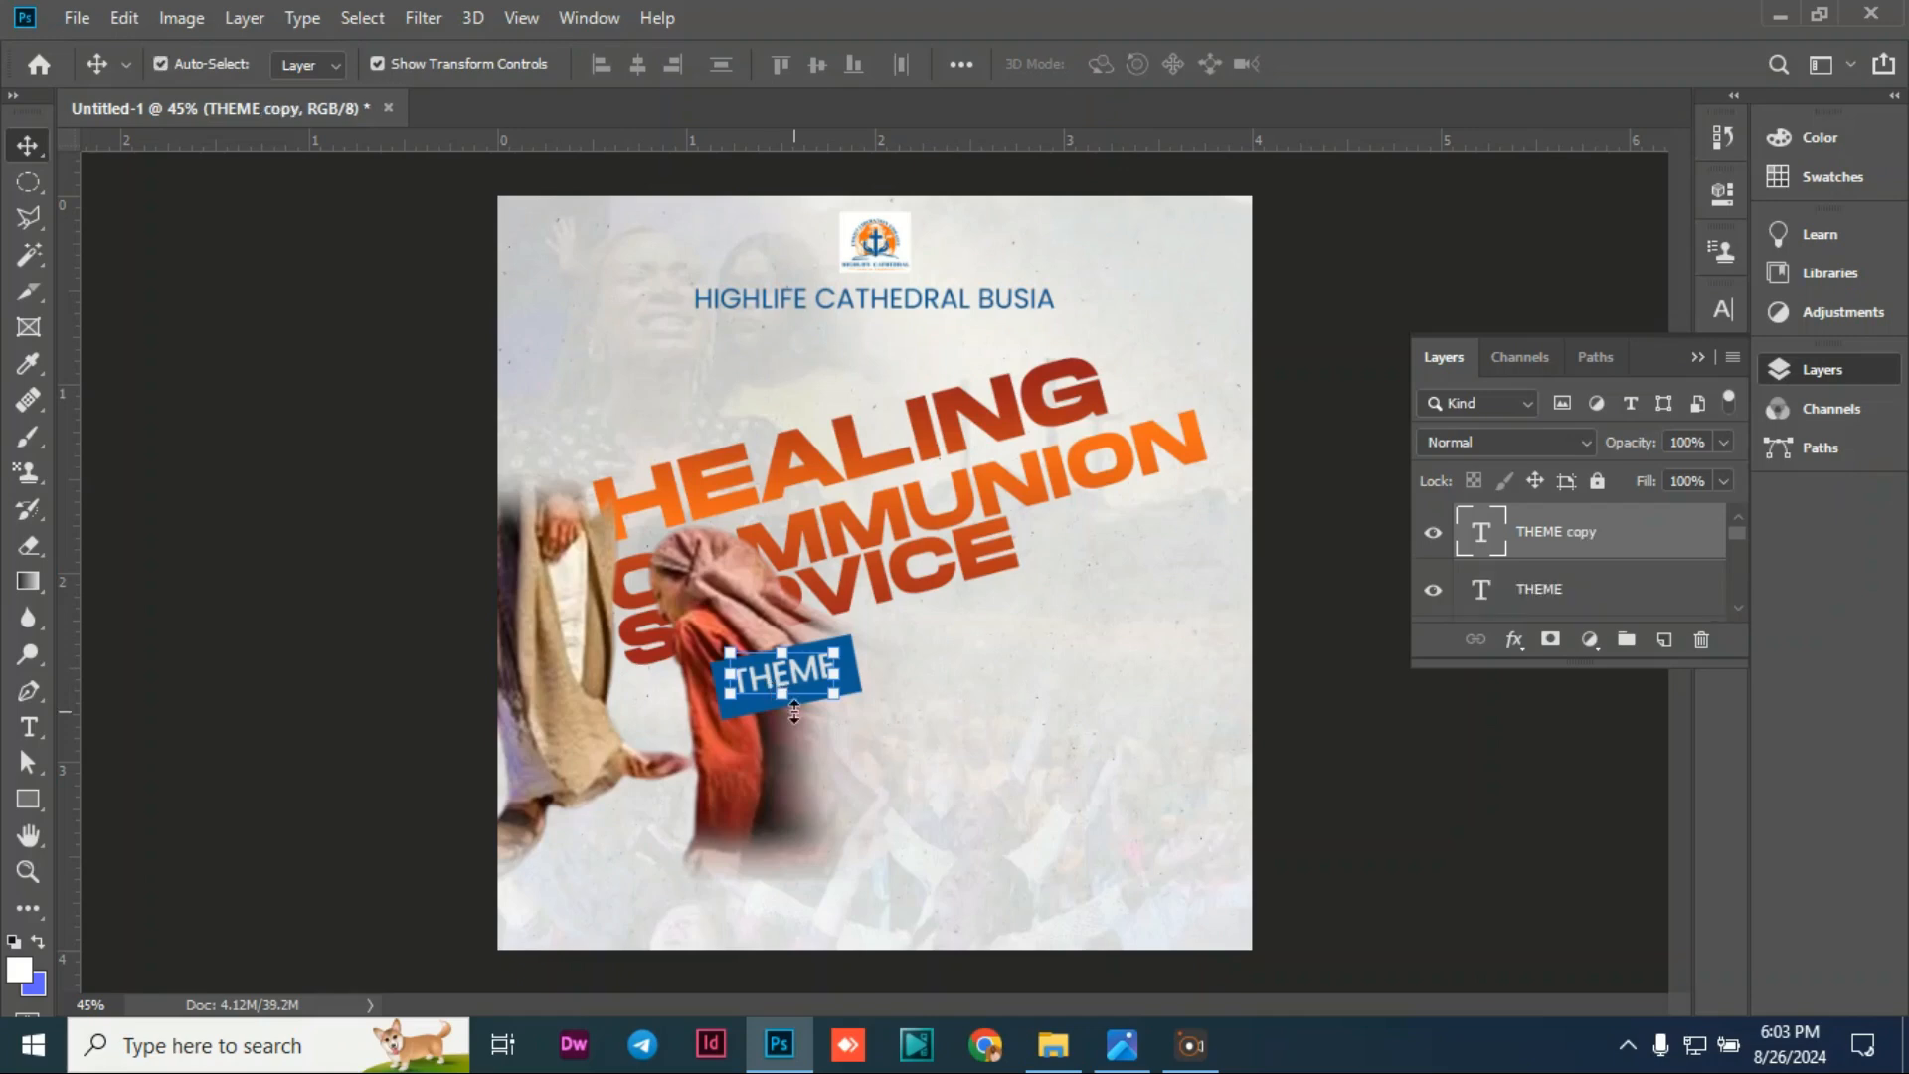
pyautogui.moveTo(805, 682); pyautogui.dragTo(938, 641)
pyautogui.doubleClick(935, 634)
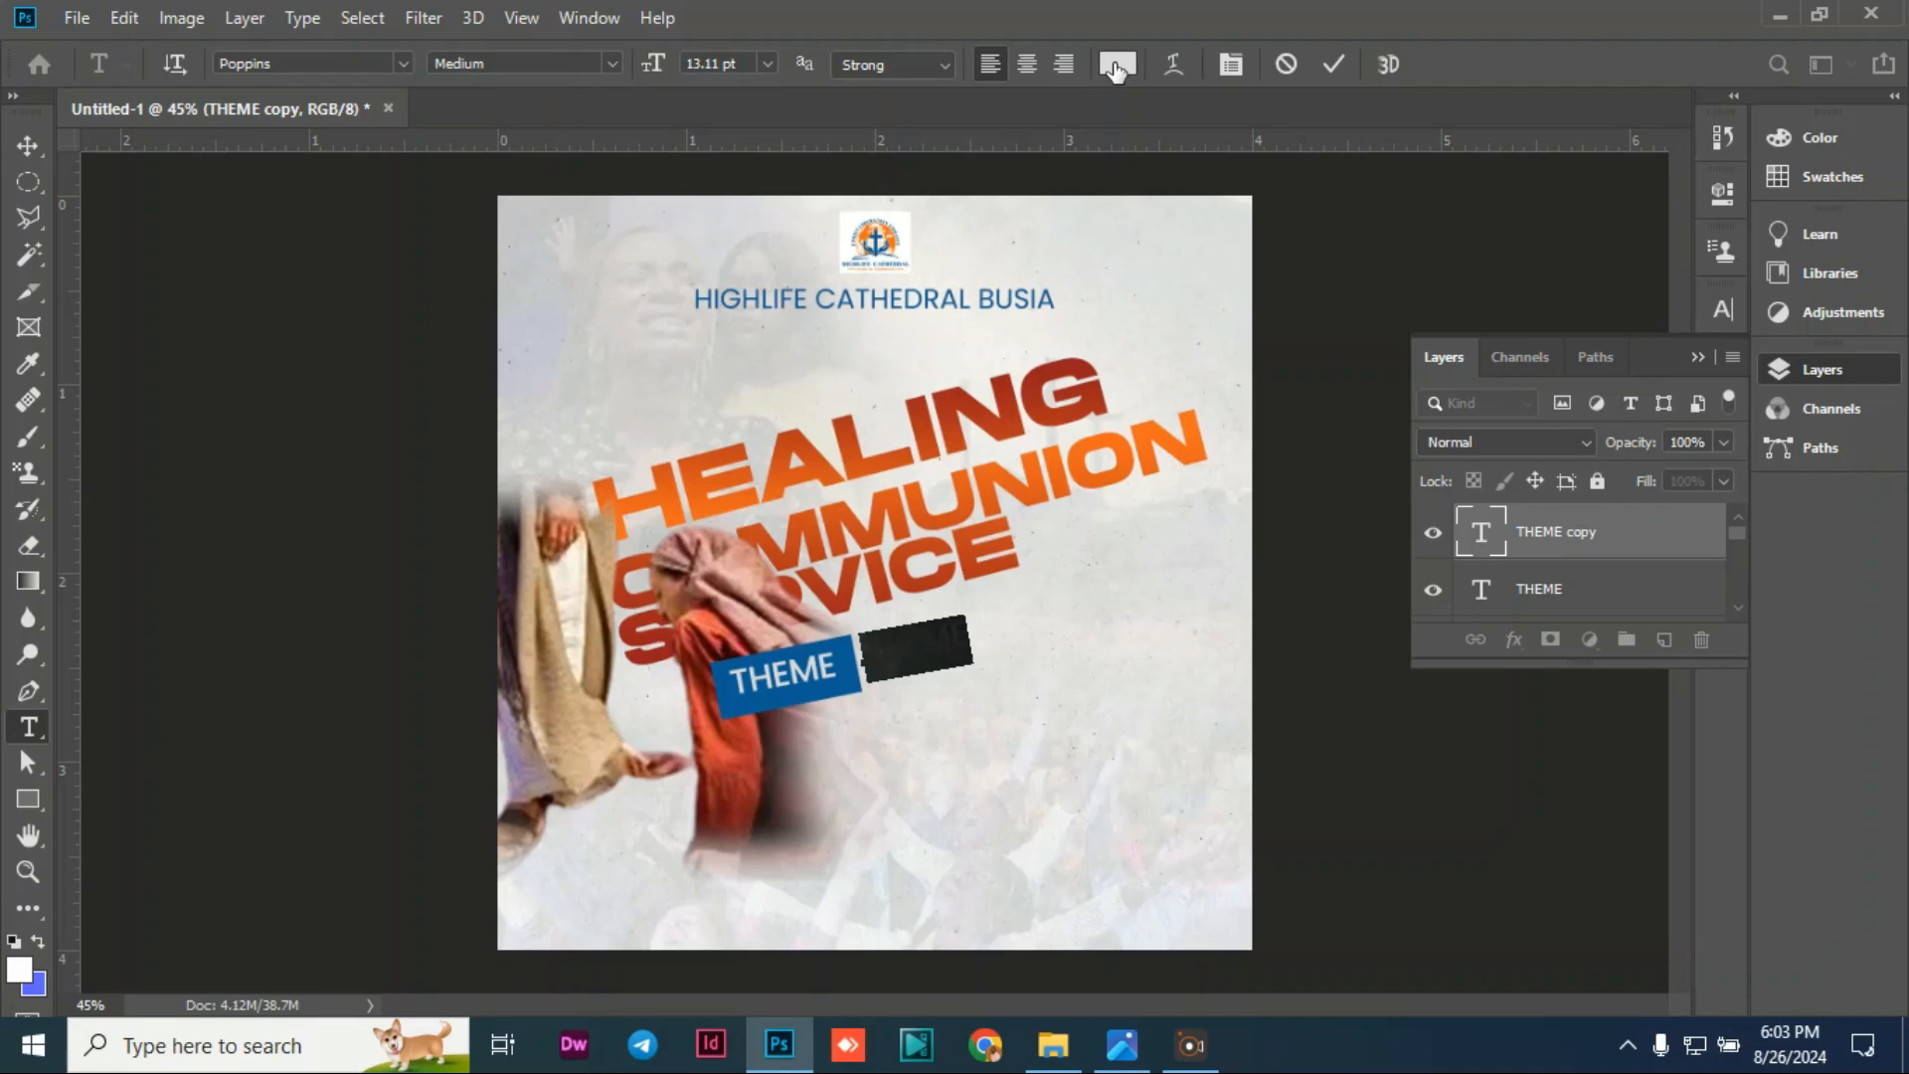
pyautogui.click(1116, 65)
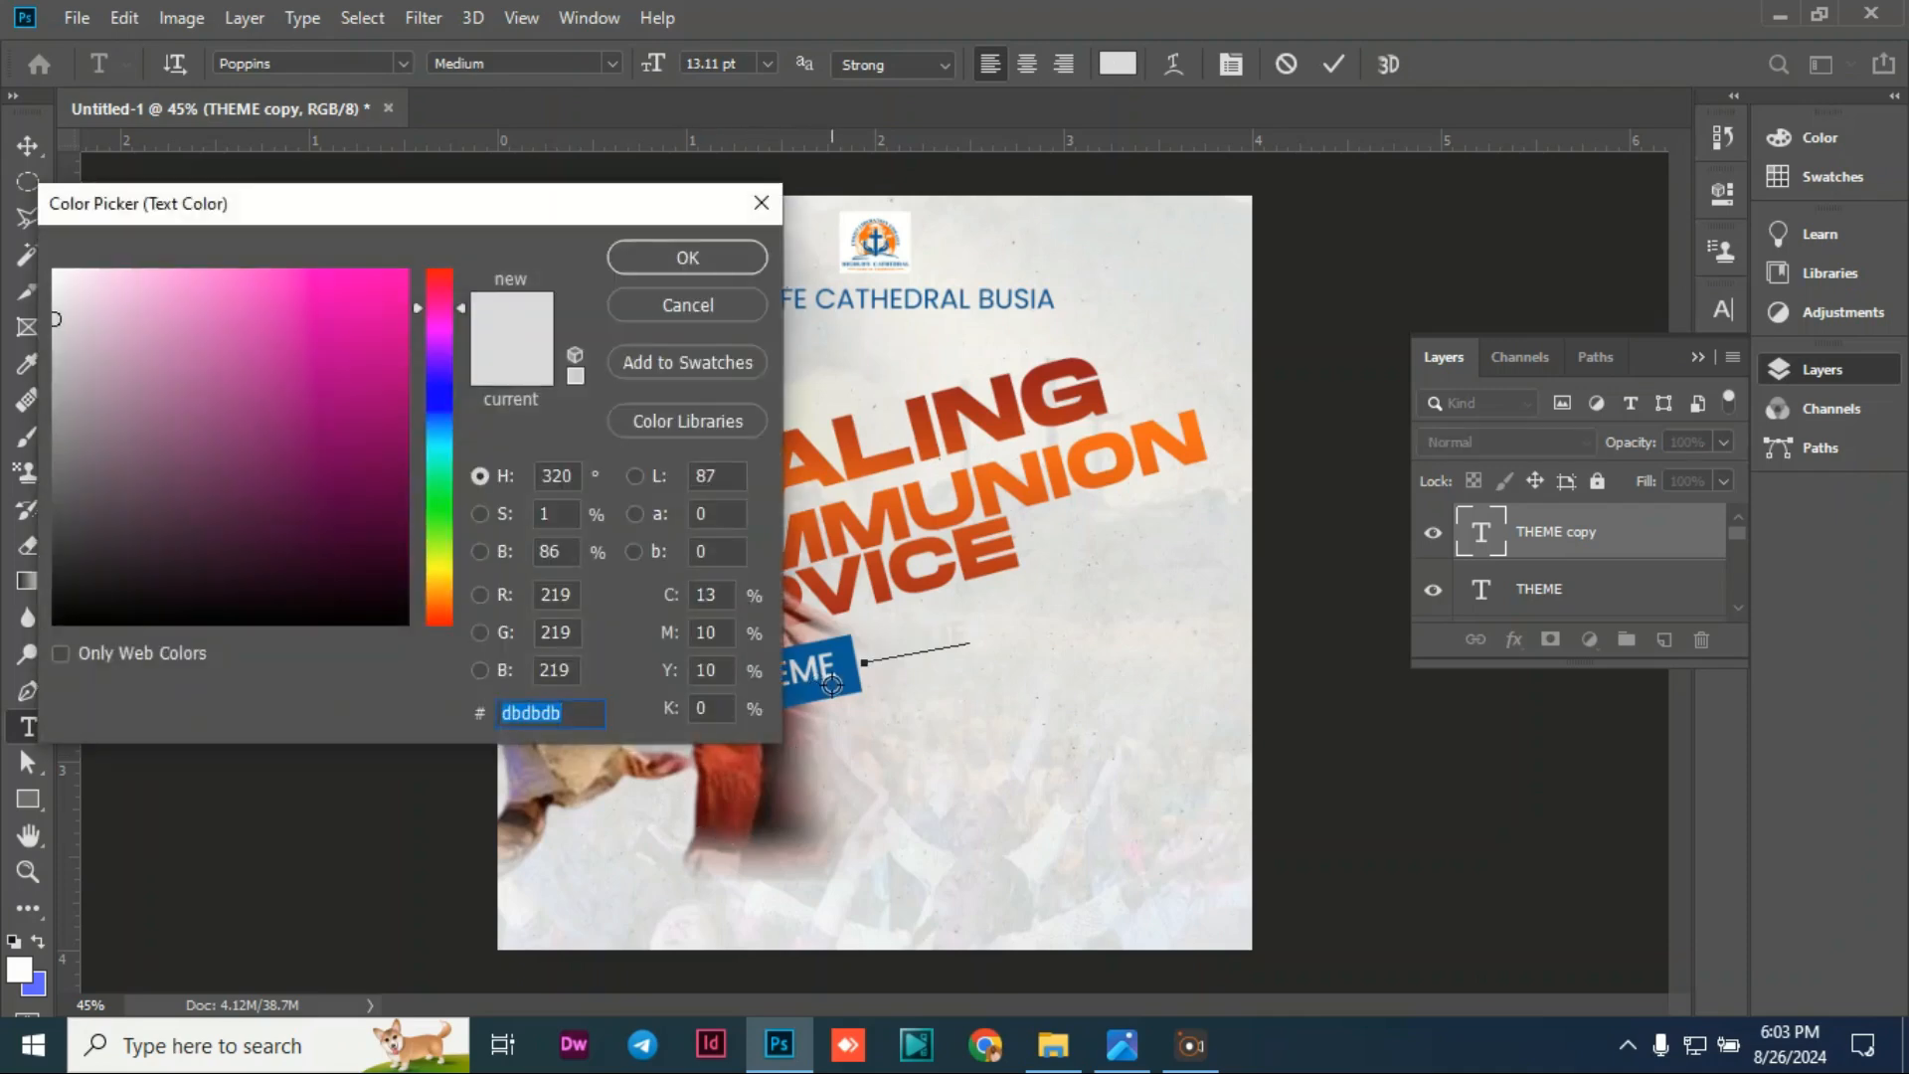
pyautogui.click(832, 684)
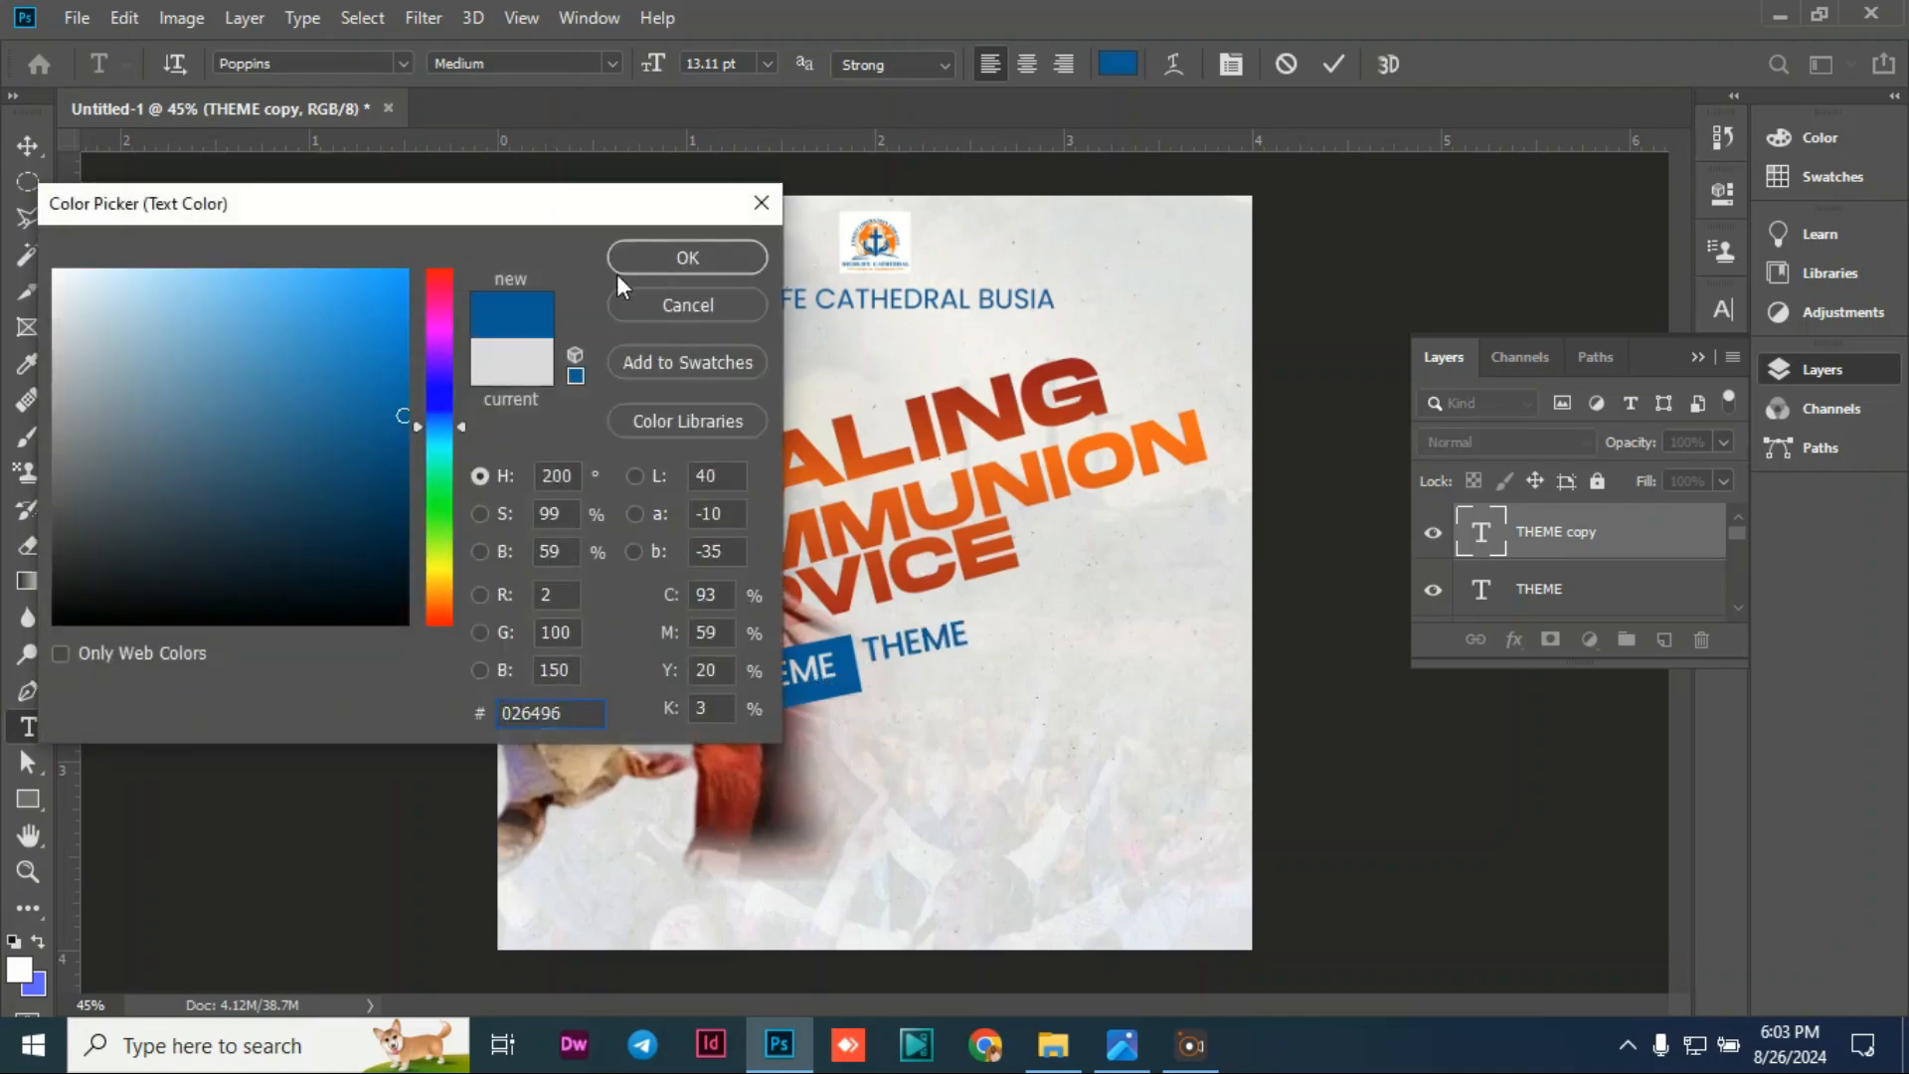
pyautogui.click(661, 261)
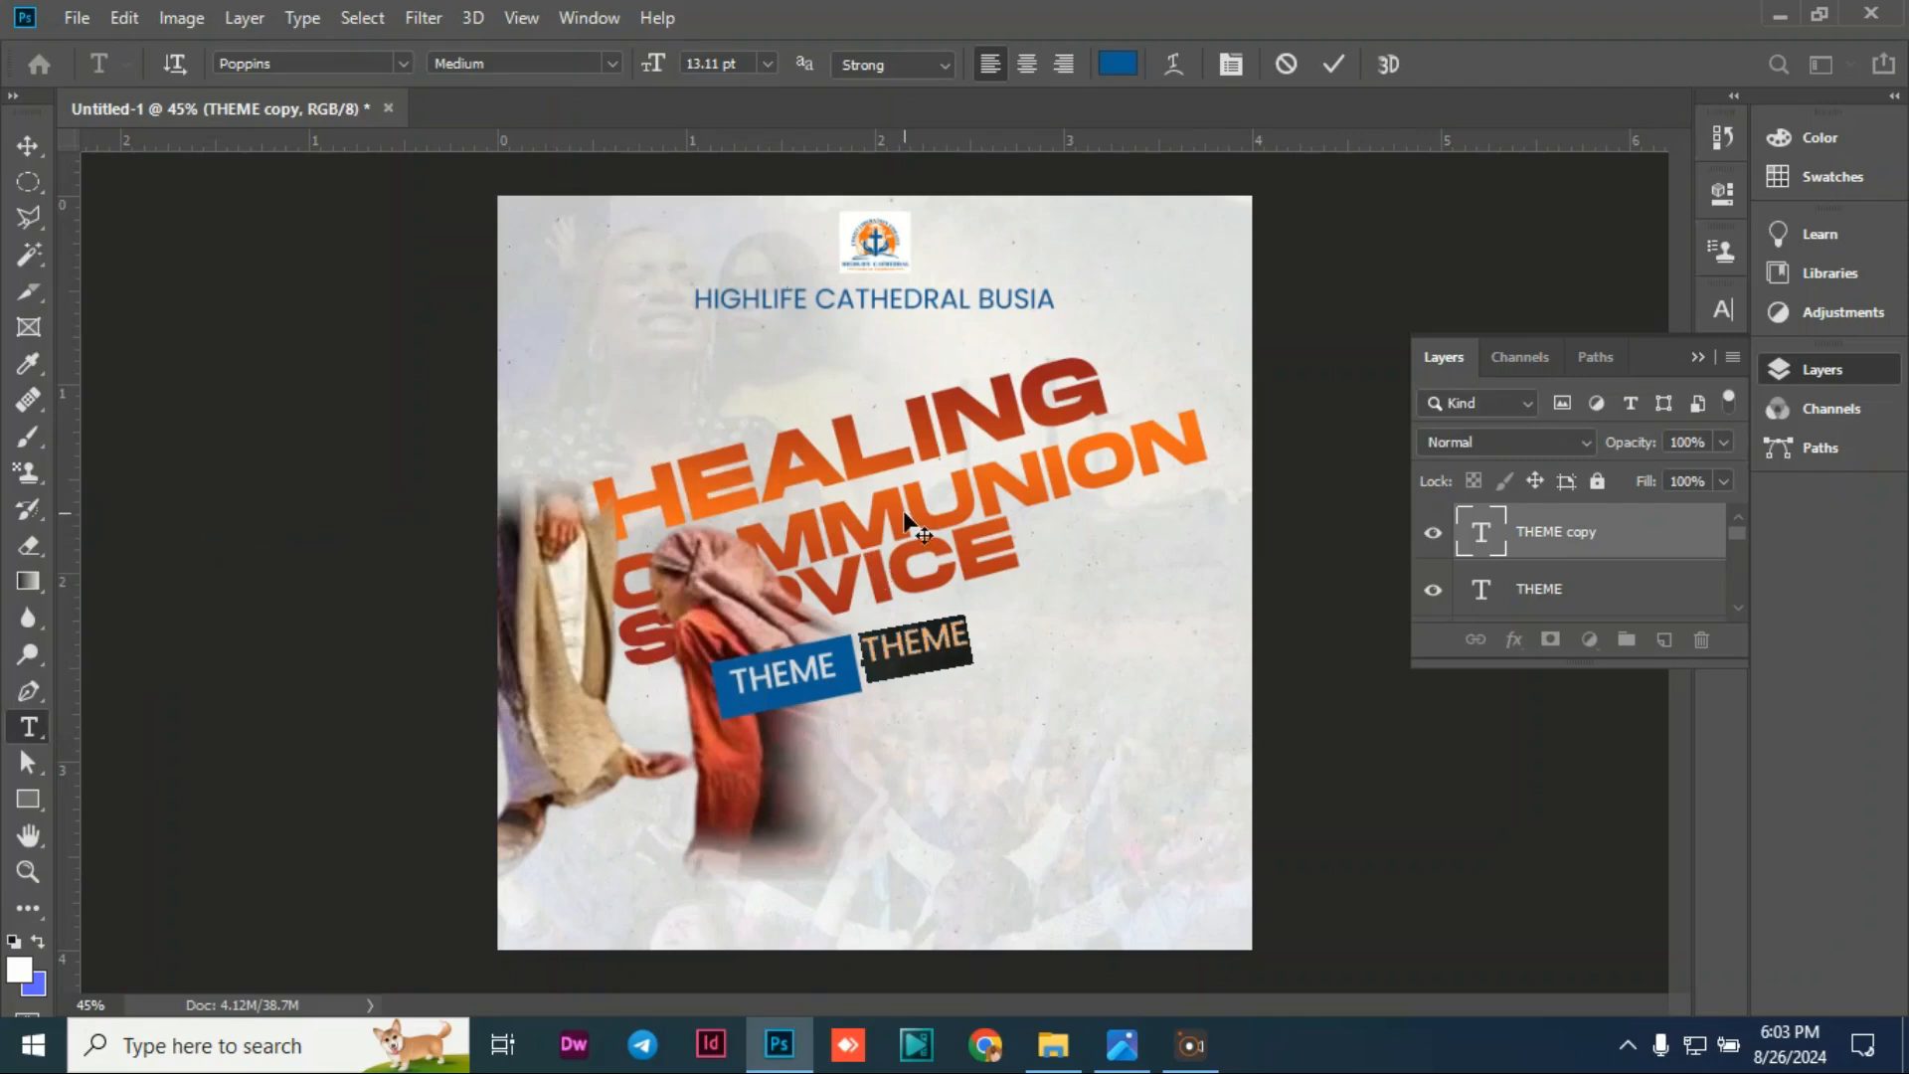
pyautogui.write('HE')
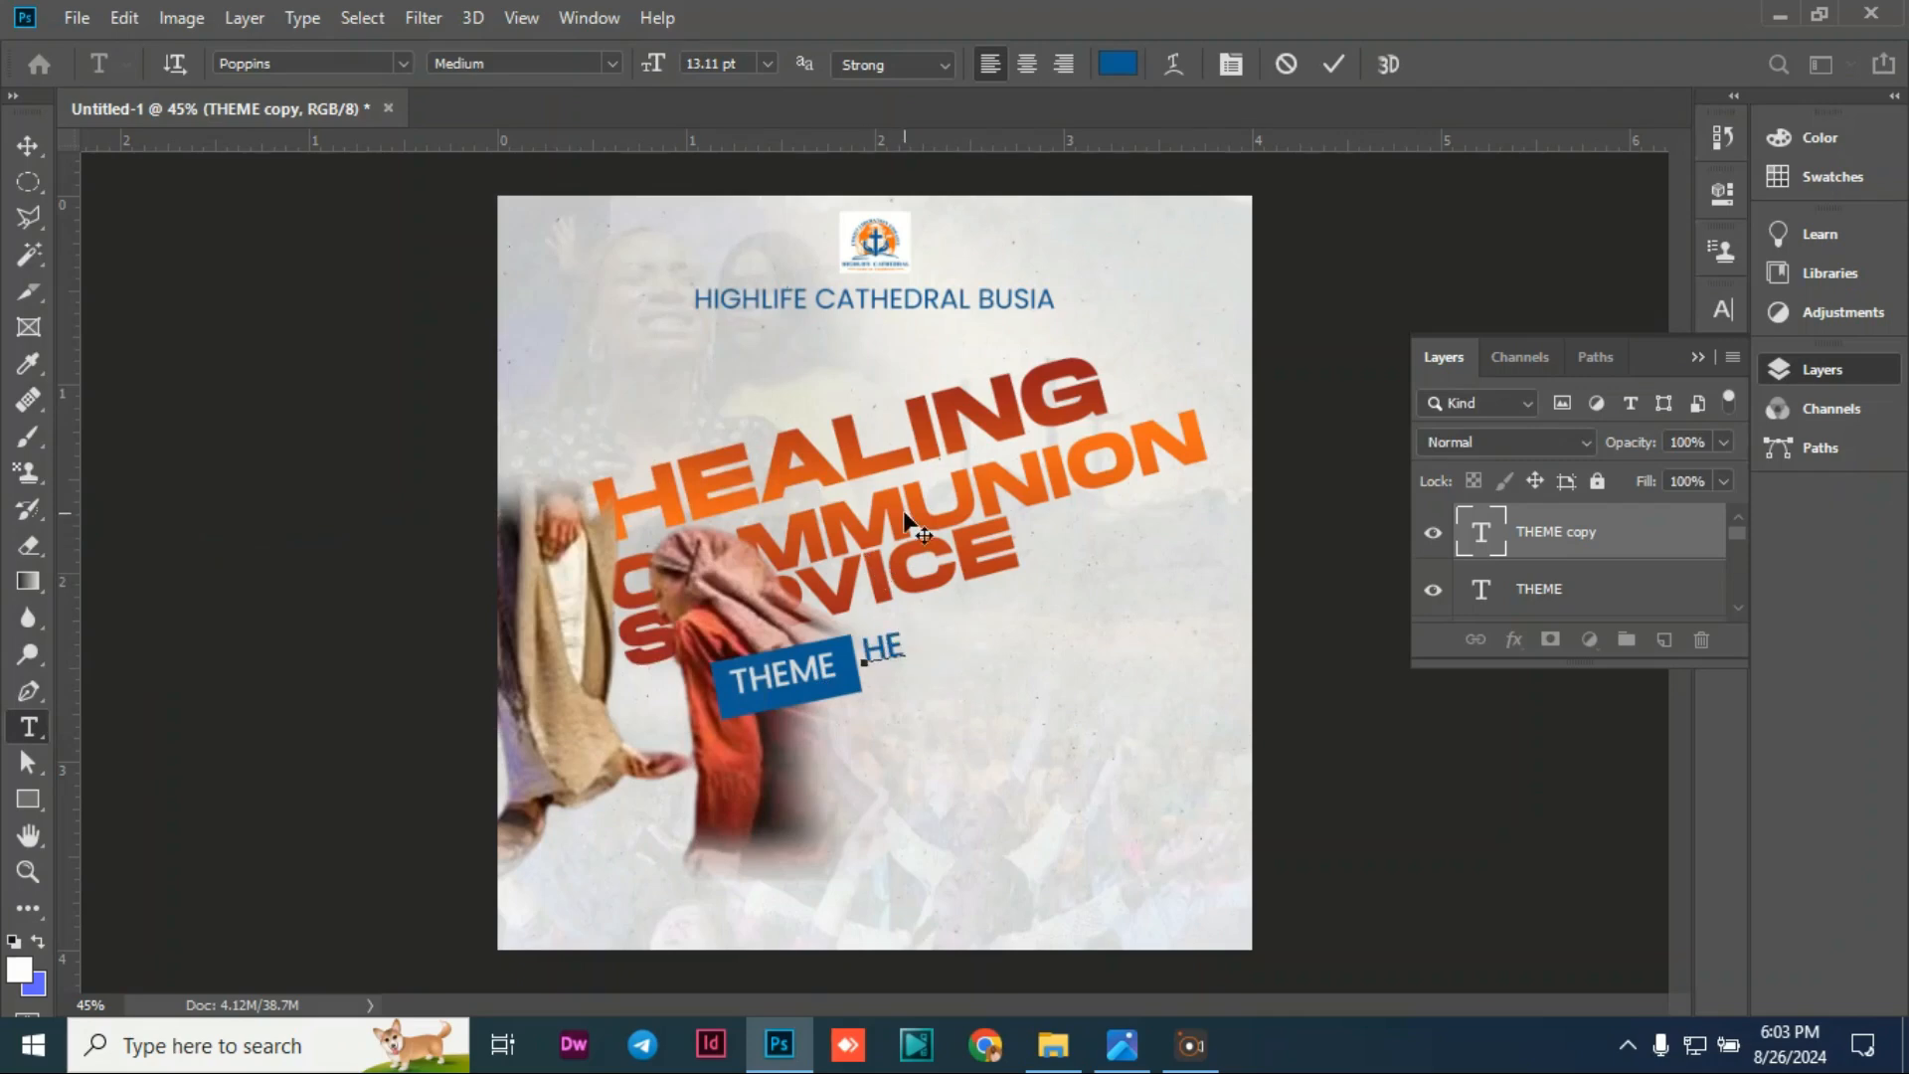
pyautogui.write('ALING ')
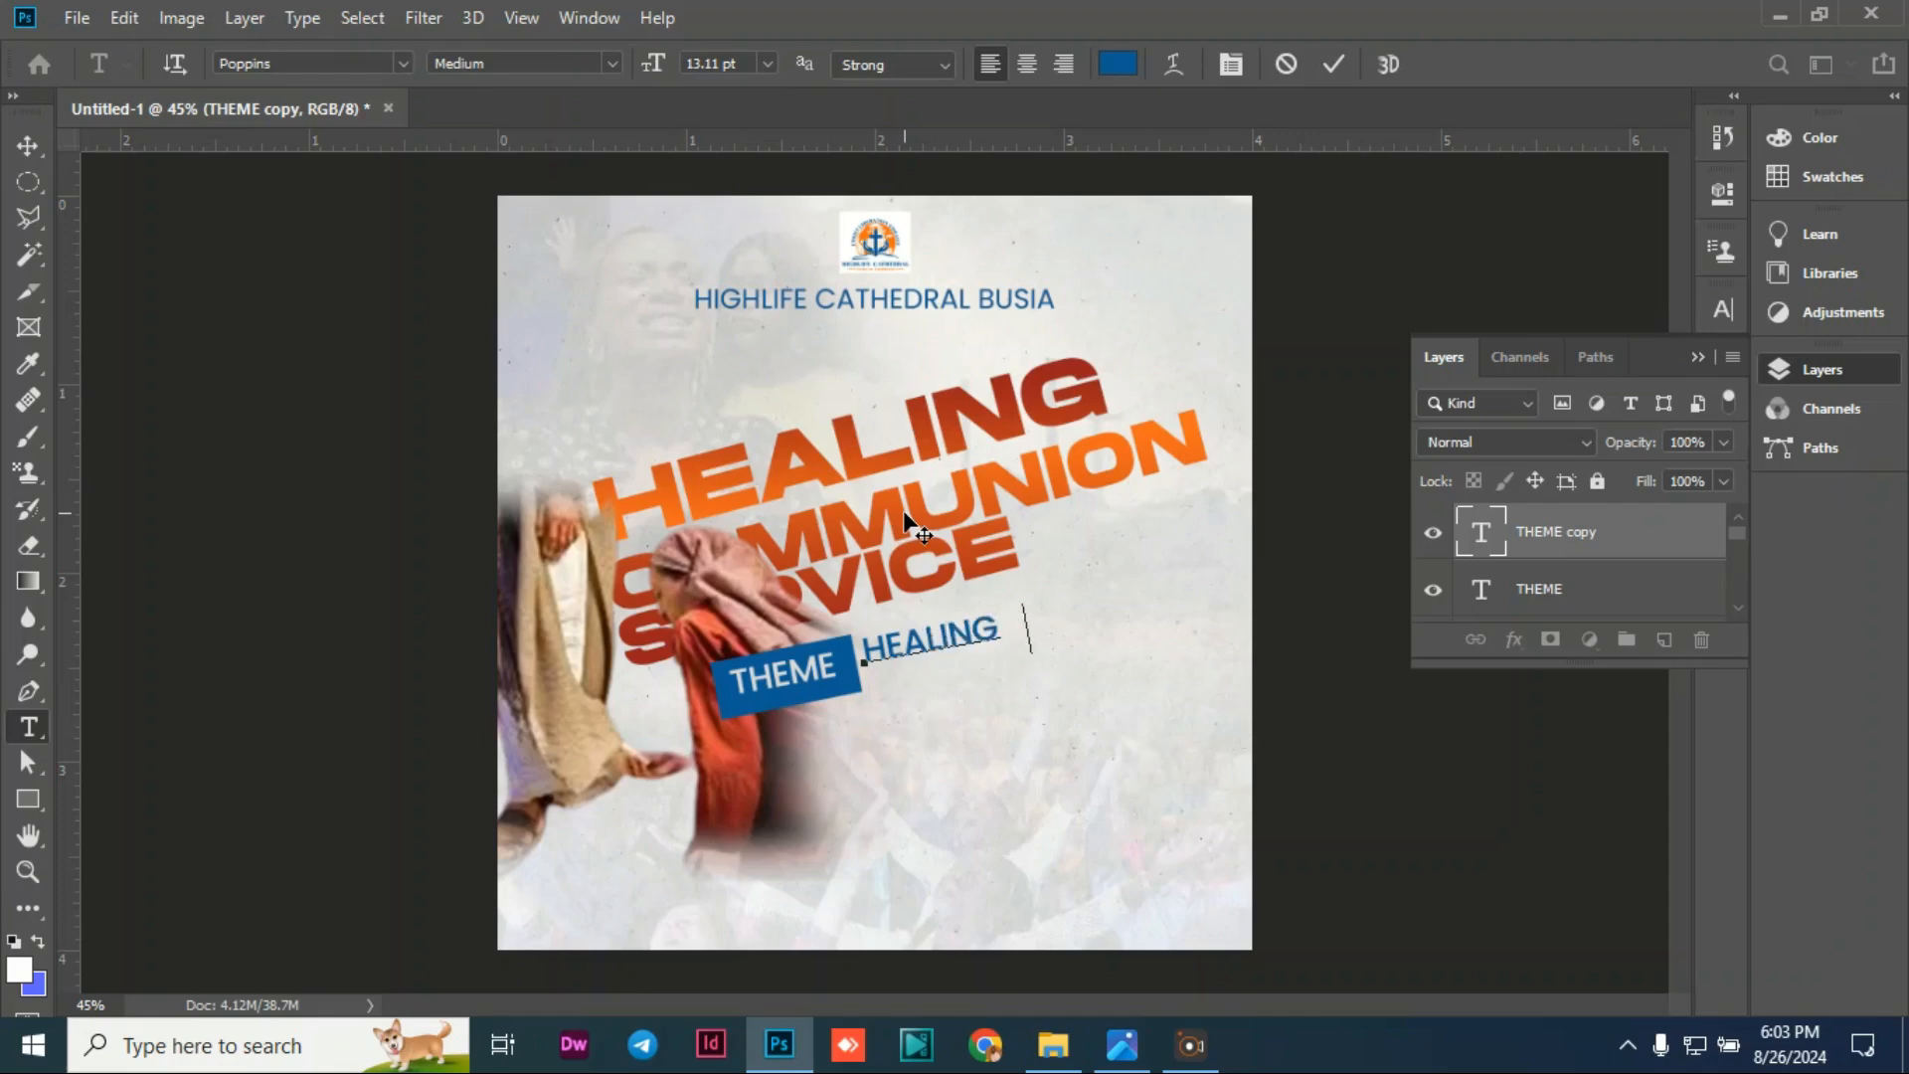
pyautogui.write('BY AND')
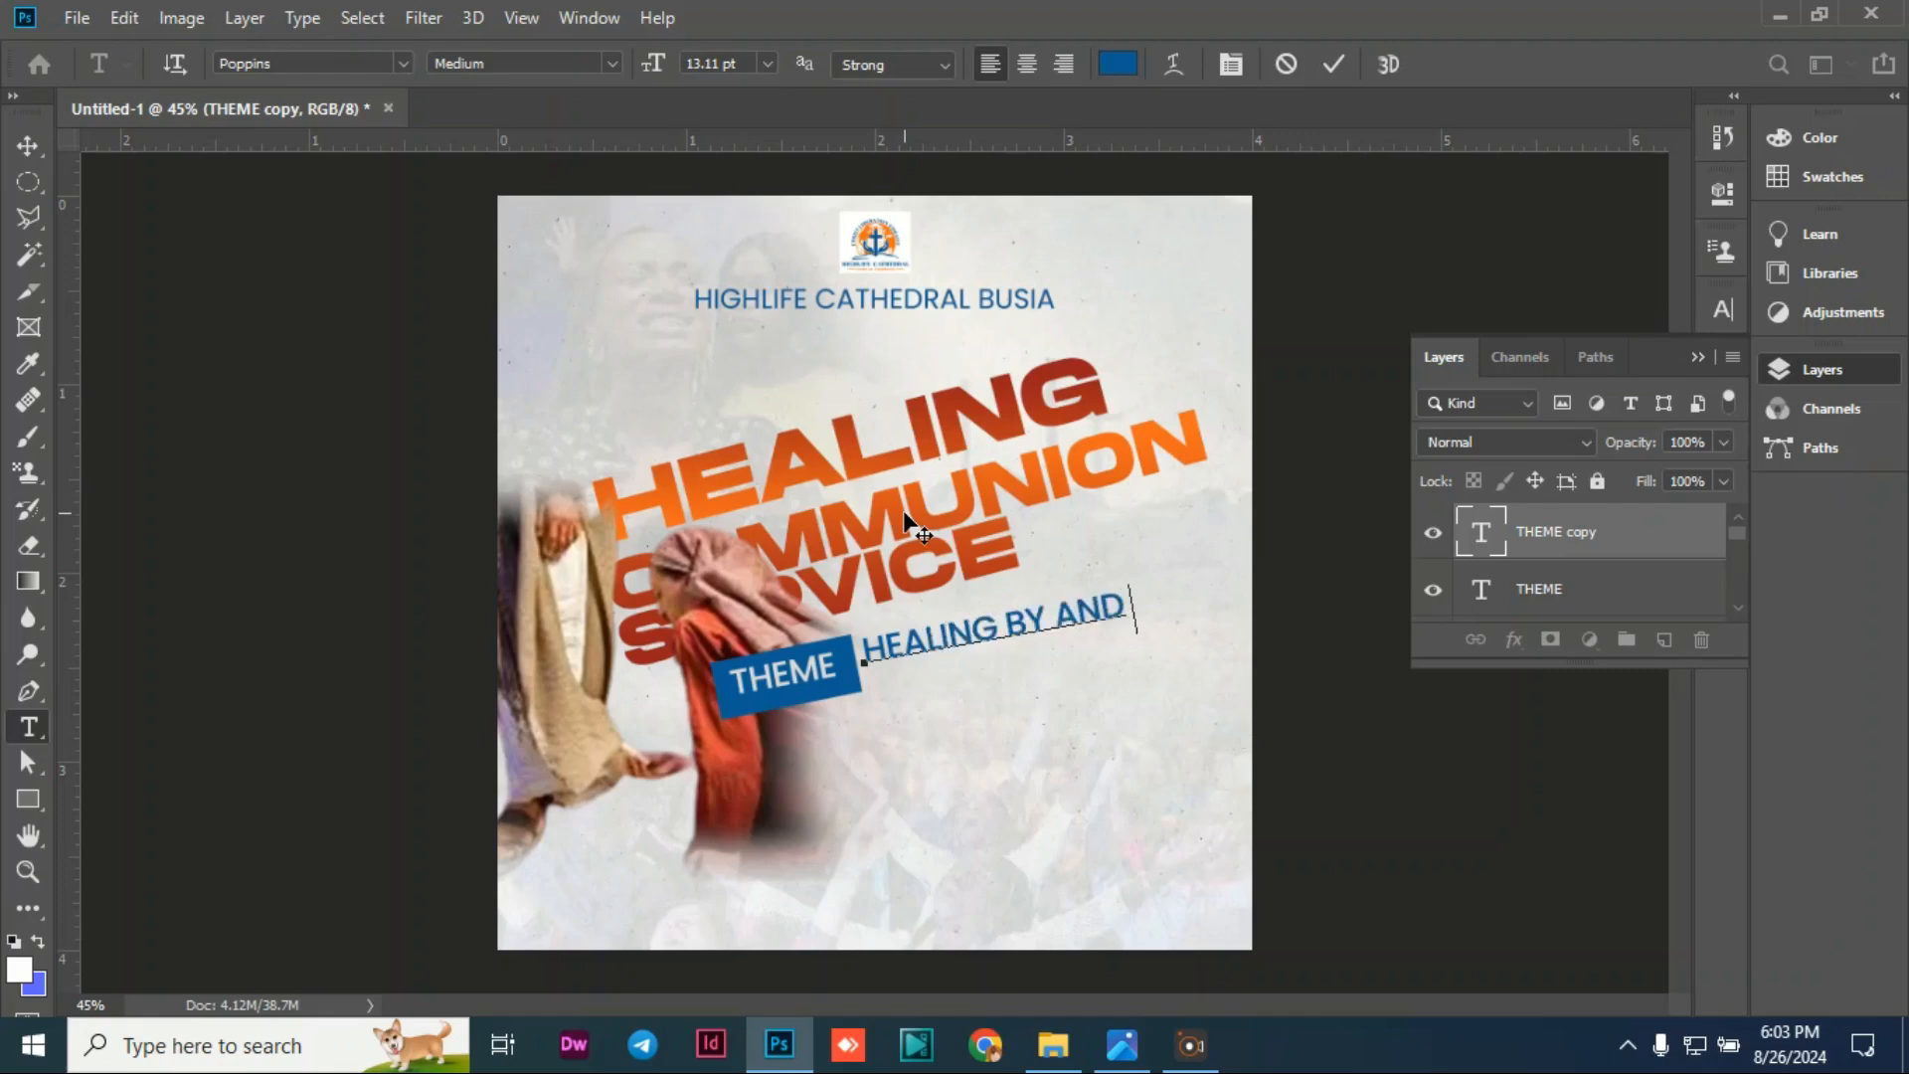
pyautogui.write('P')
pyautogui.press('BackSpace')
pyautogui.write('FROM')
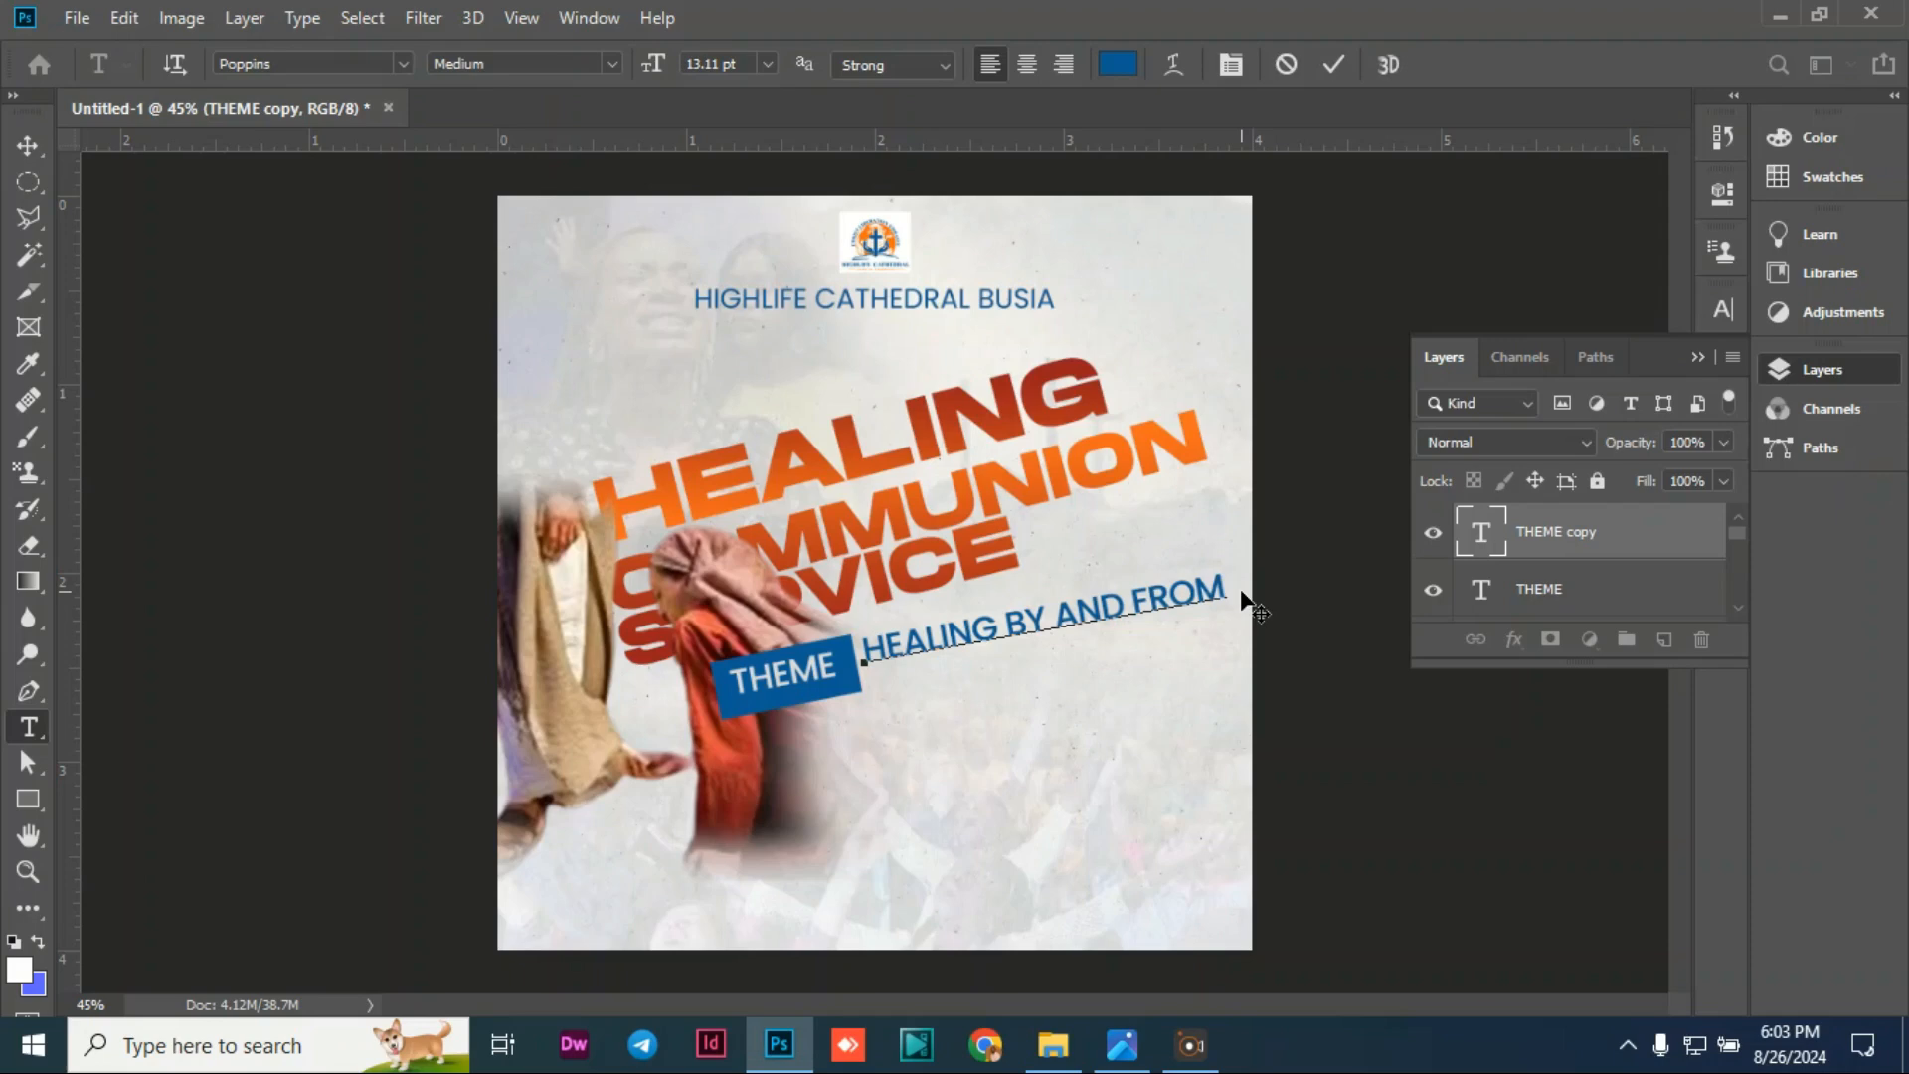
pyautogui.write('S')
# Step: Shrink the HEALING BY AND FROM SPIRIT line and nudge it up and left
pyautogui.click(28, 145)
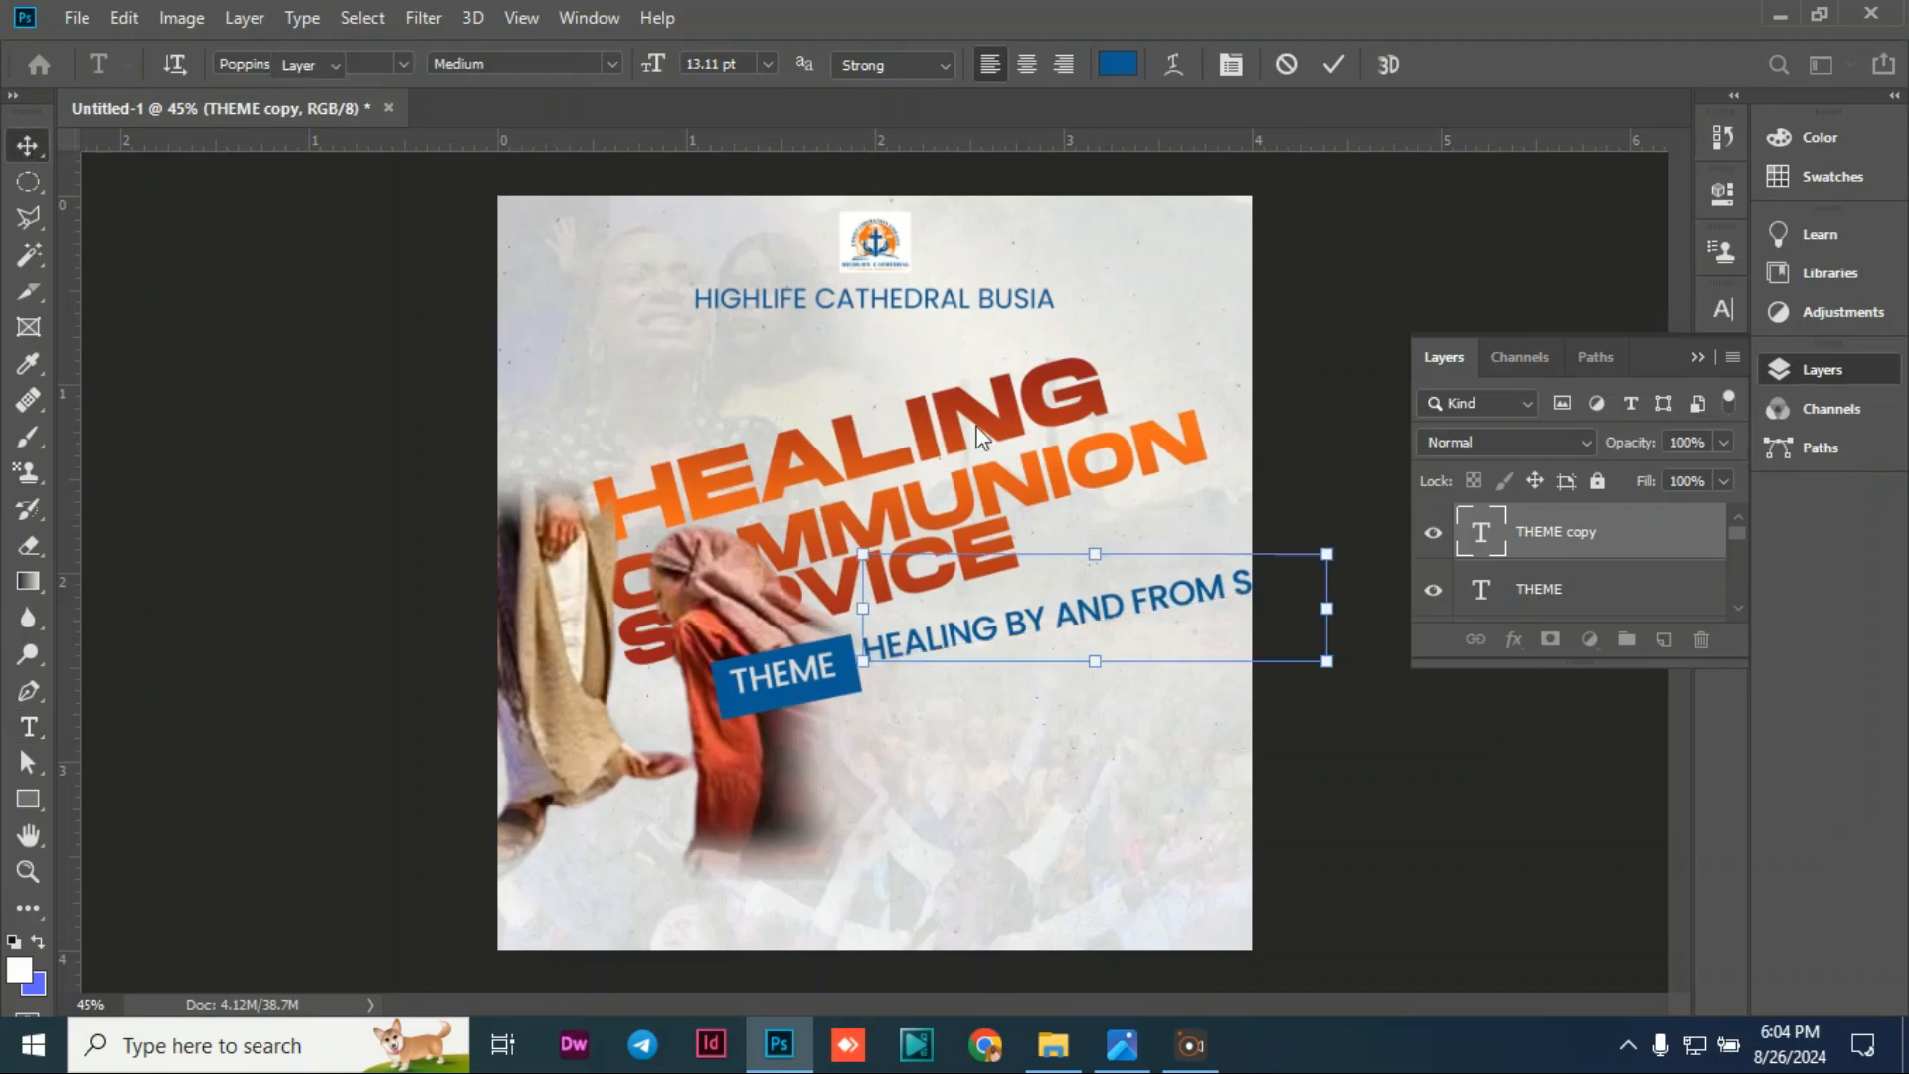
pyautogui.moveTo(1327, 553); pyautogui.dragTo(1274, 609)
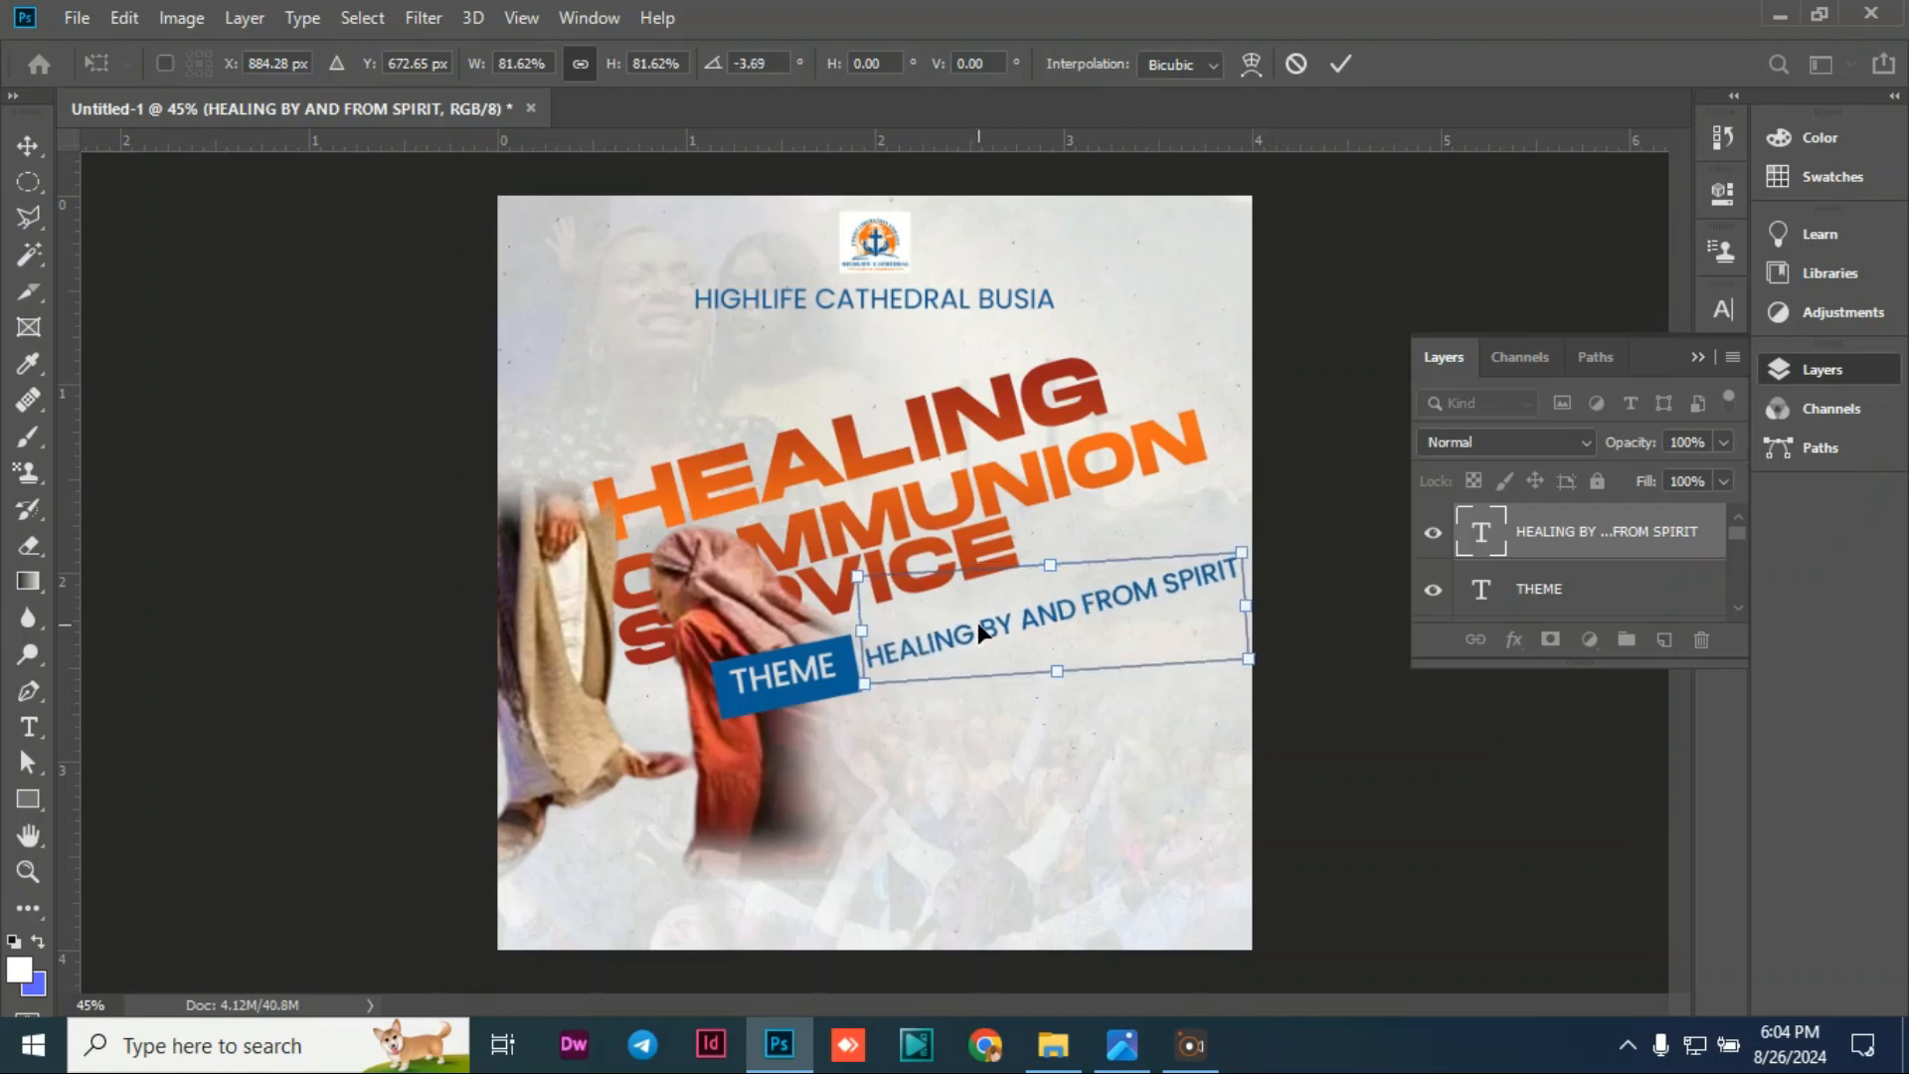
pyautogui.moveTo(976, 622); pyautogui.dragTo(968, 594)
pyautogui.press('Return')
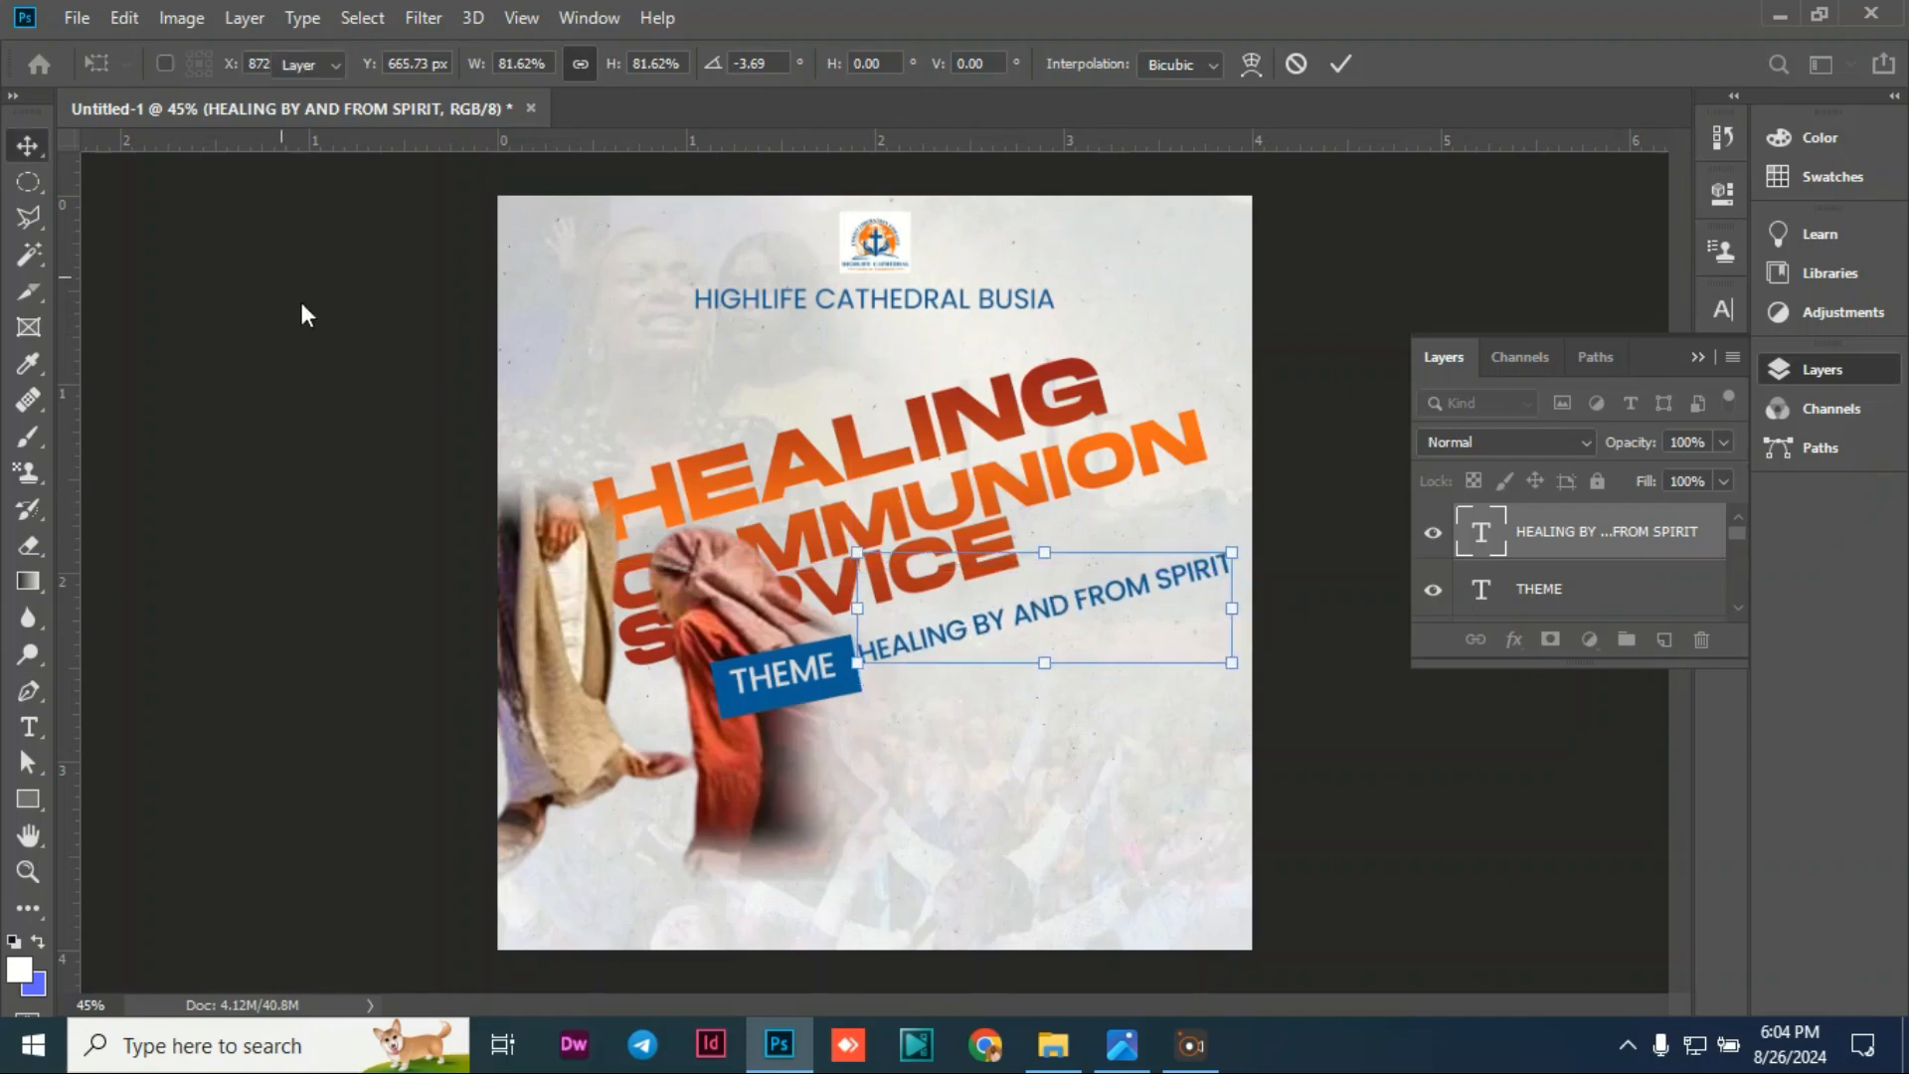
# Step: Rotate the COMMUNION SERVICE headline a further -0.98°
pyautogui.click(900, 470)
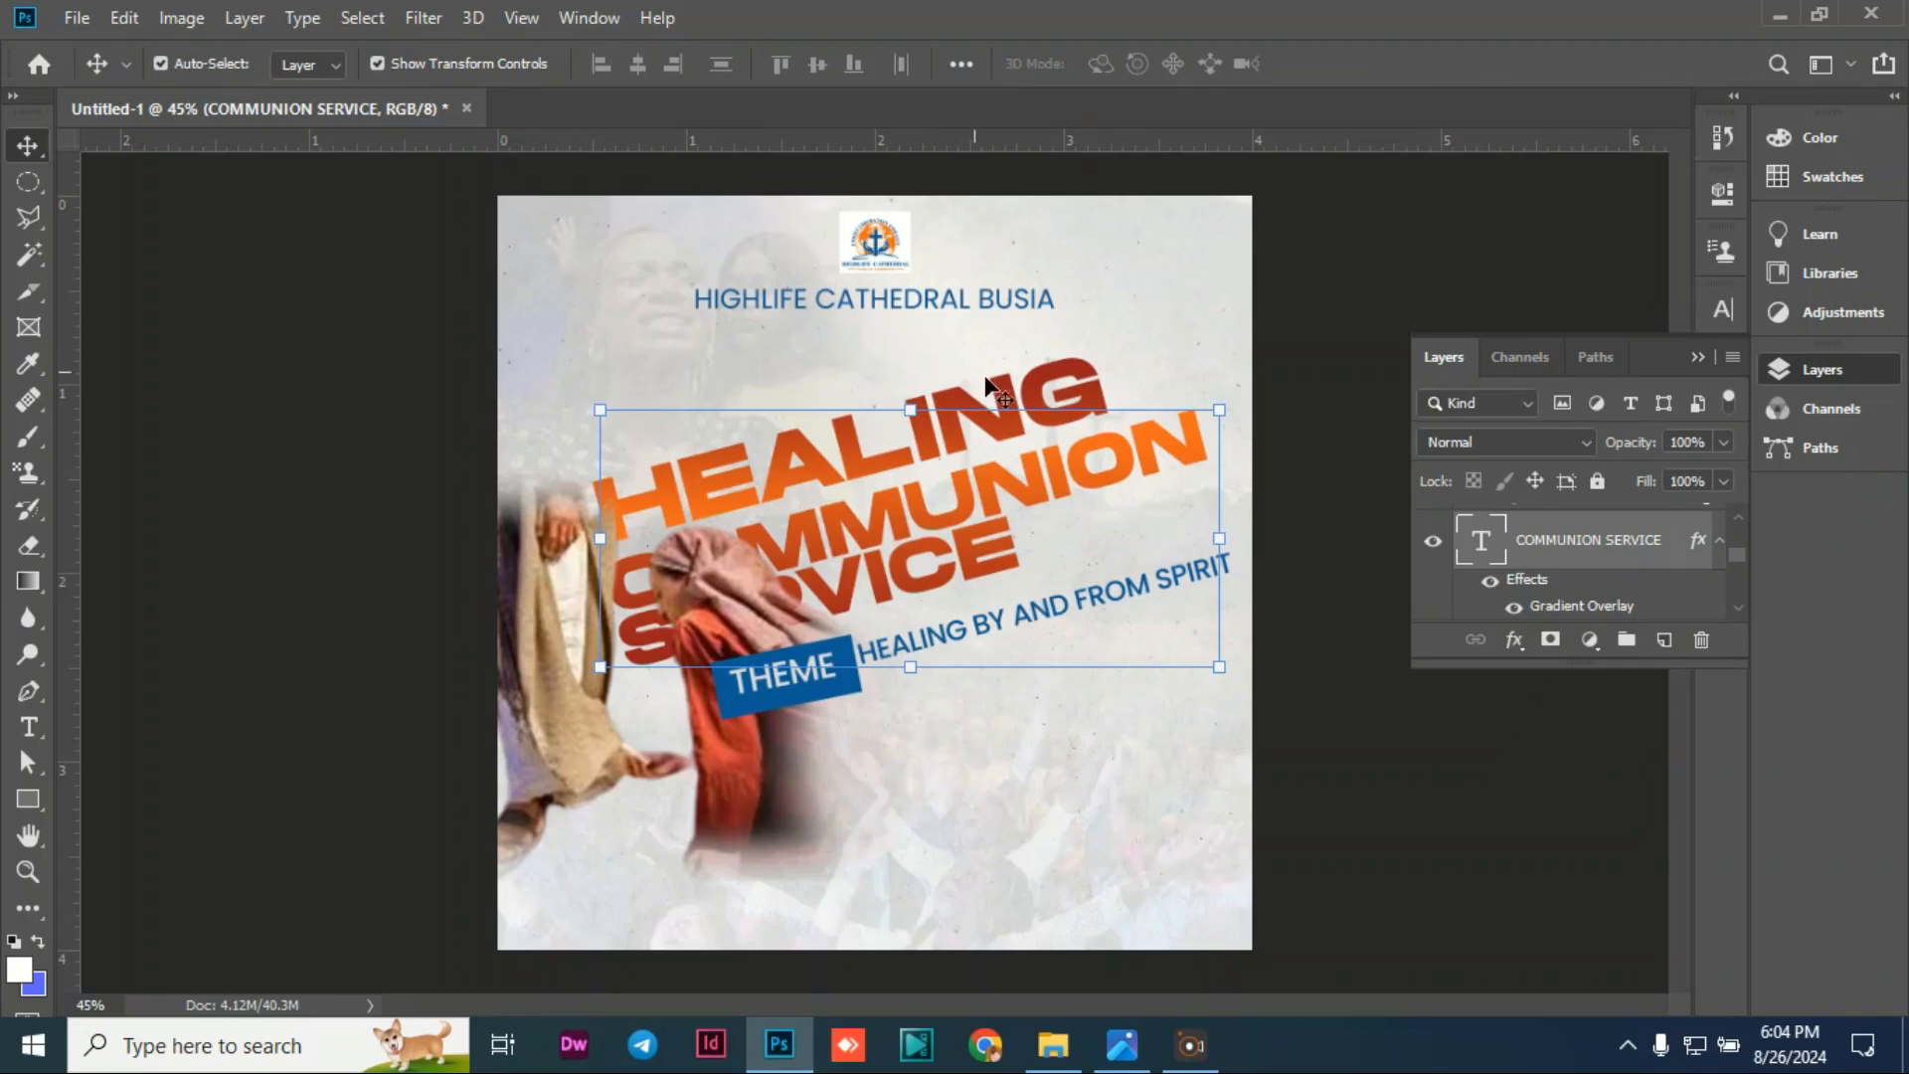
pyautogui.doubleClick(1006, 481)
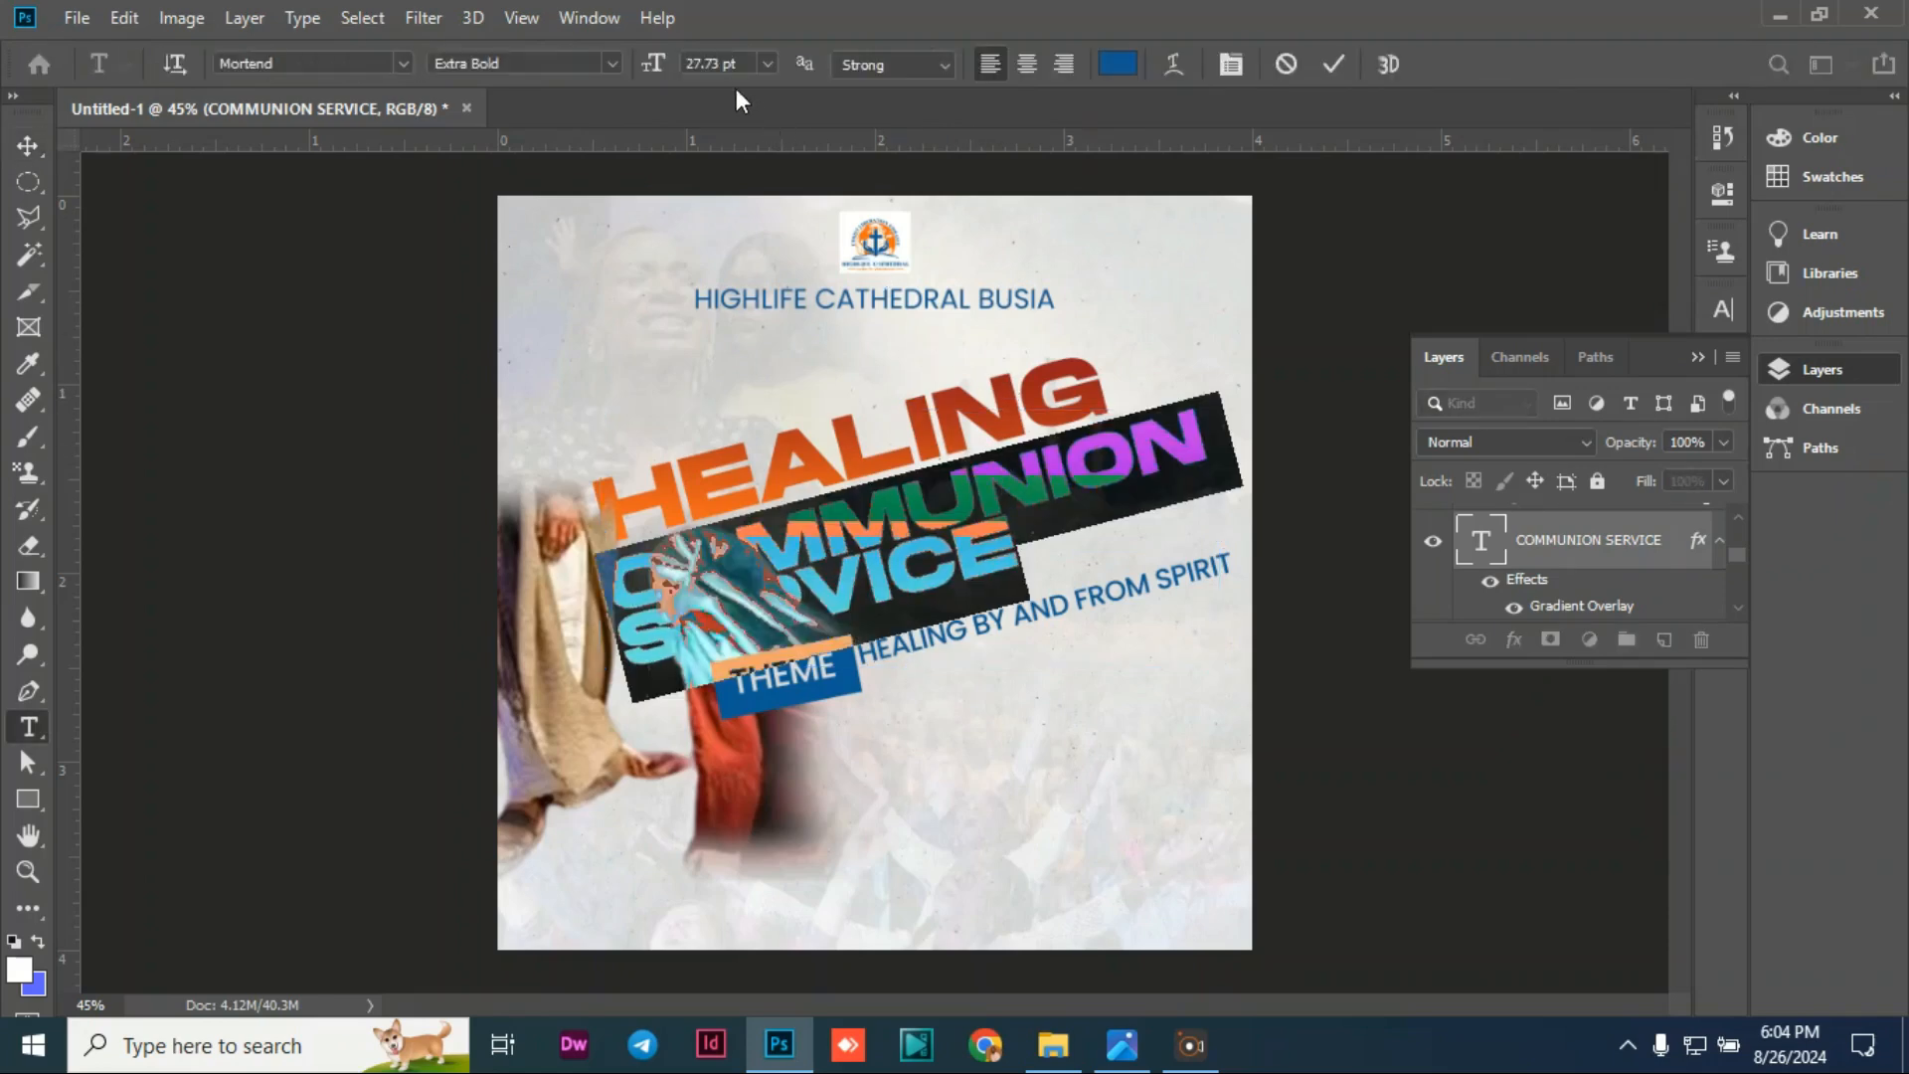
pyautogui.hotkey('ctrl', 'Return')
pyautogui.press('v')
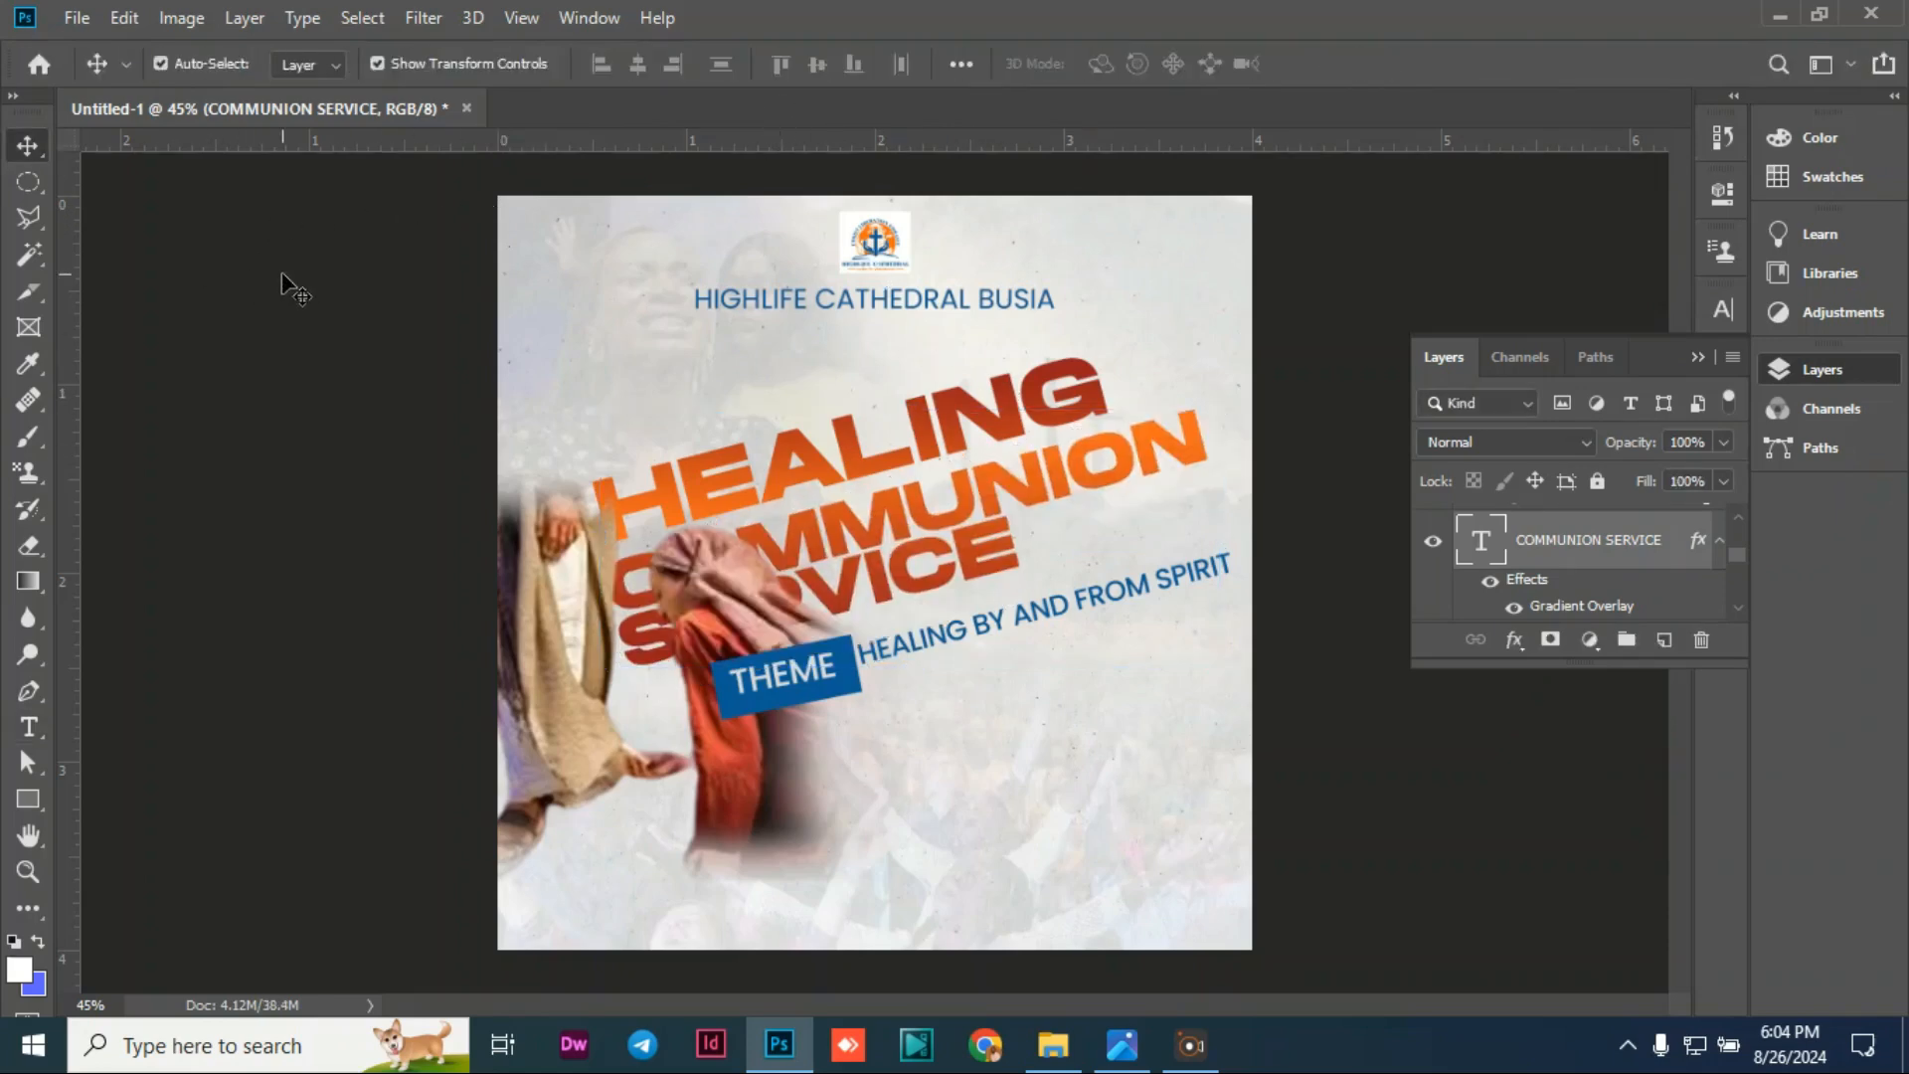
pyautogui.click(1064, 467)
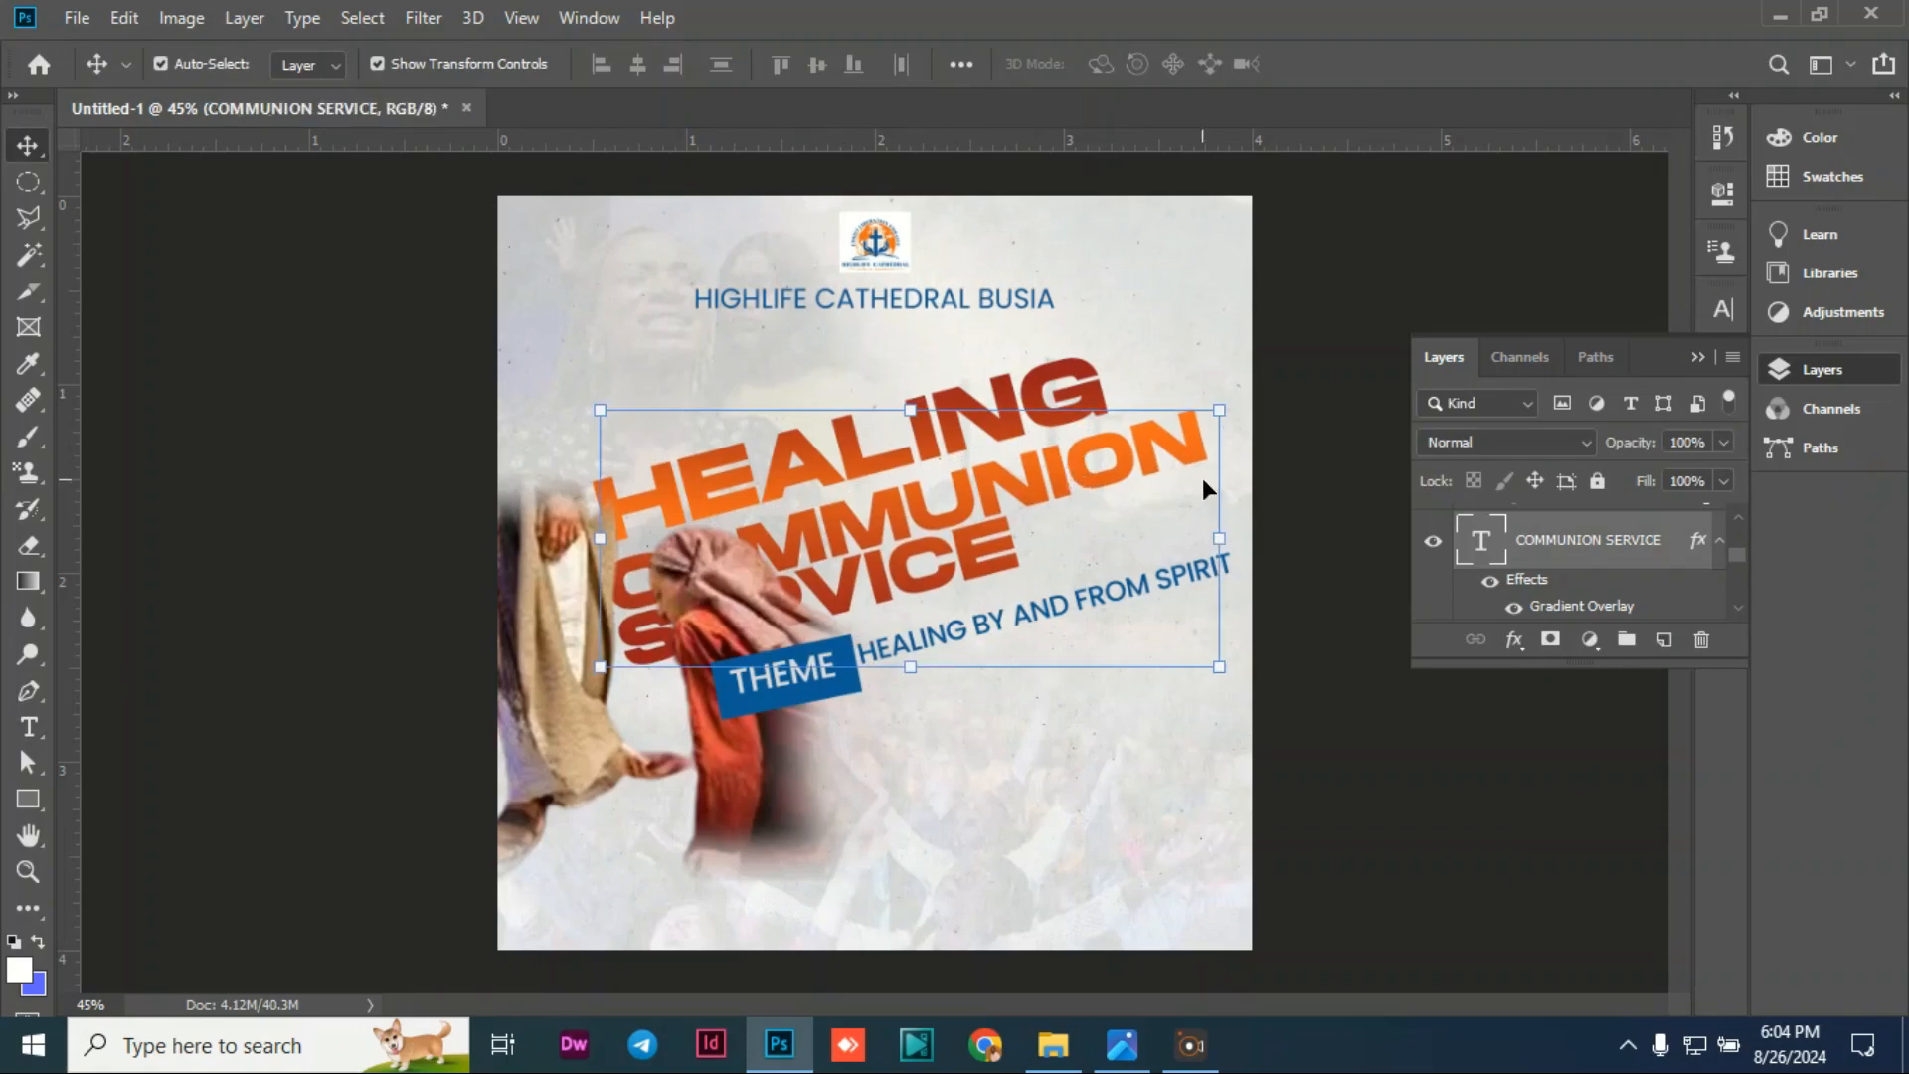
pyautogui.click(1249, 534)
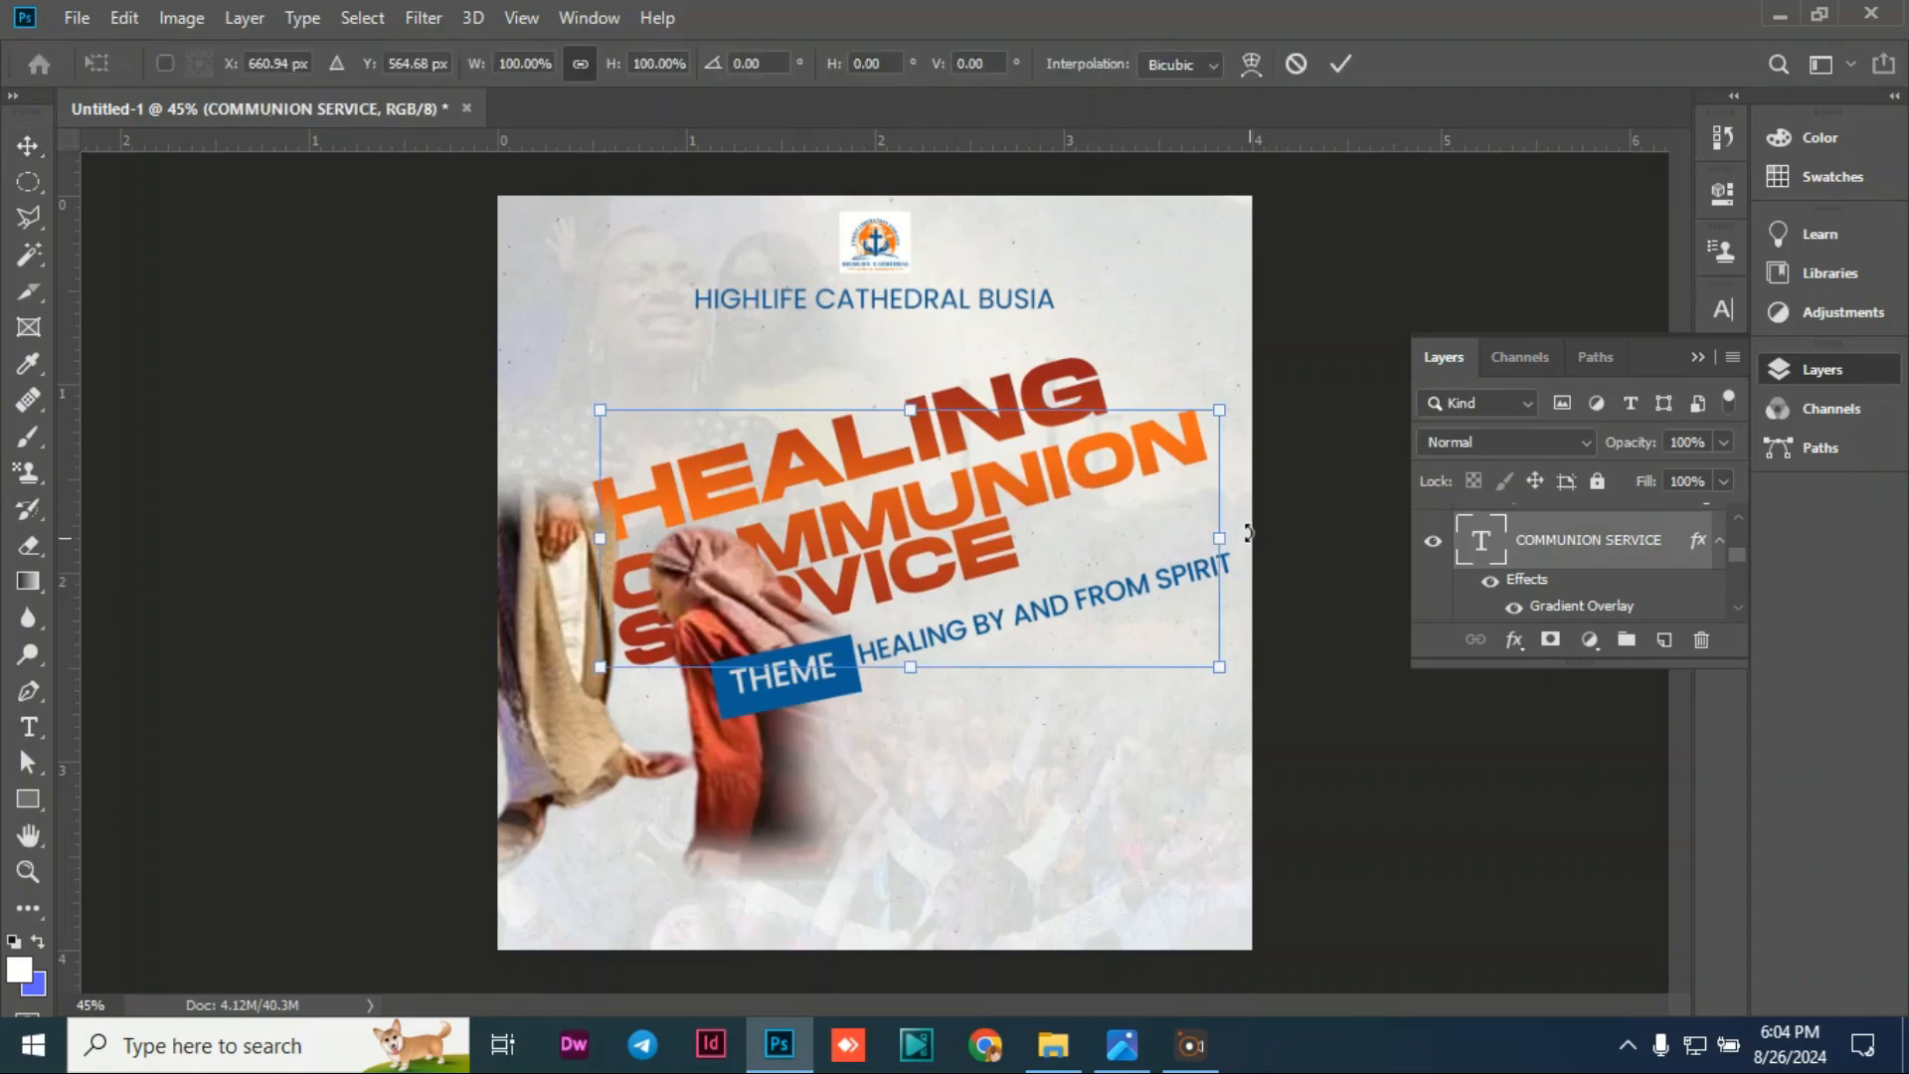
pyautogui.moveTo(1249, 533); pyautogui.dragTo(1251, 525)
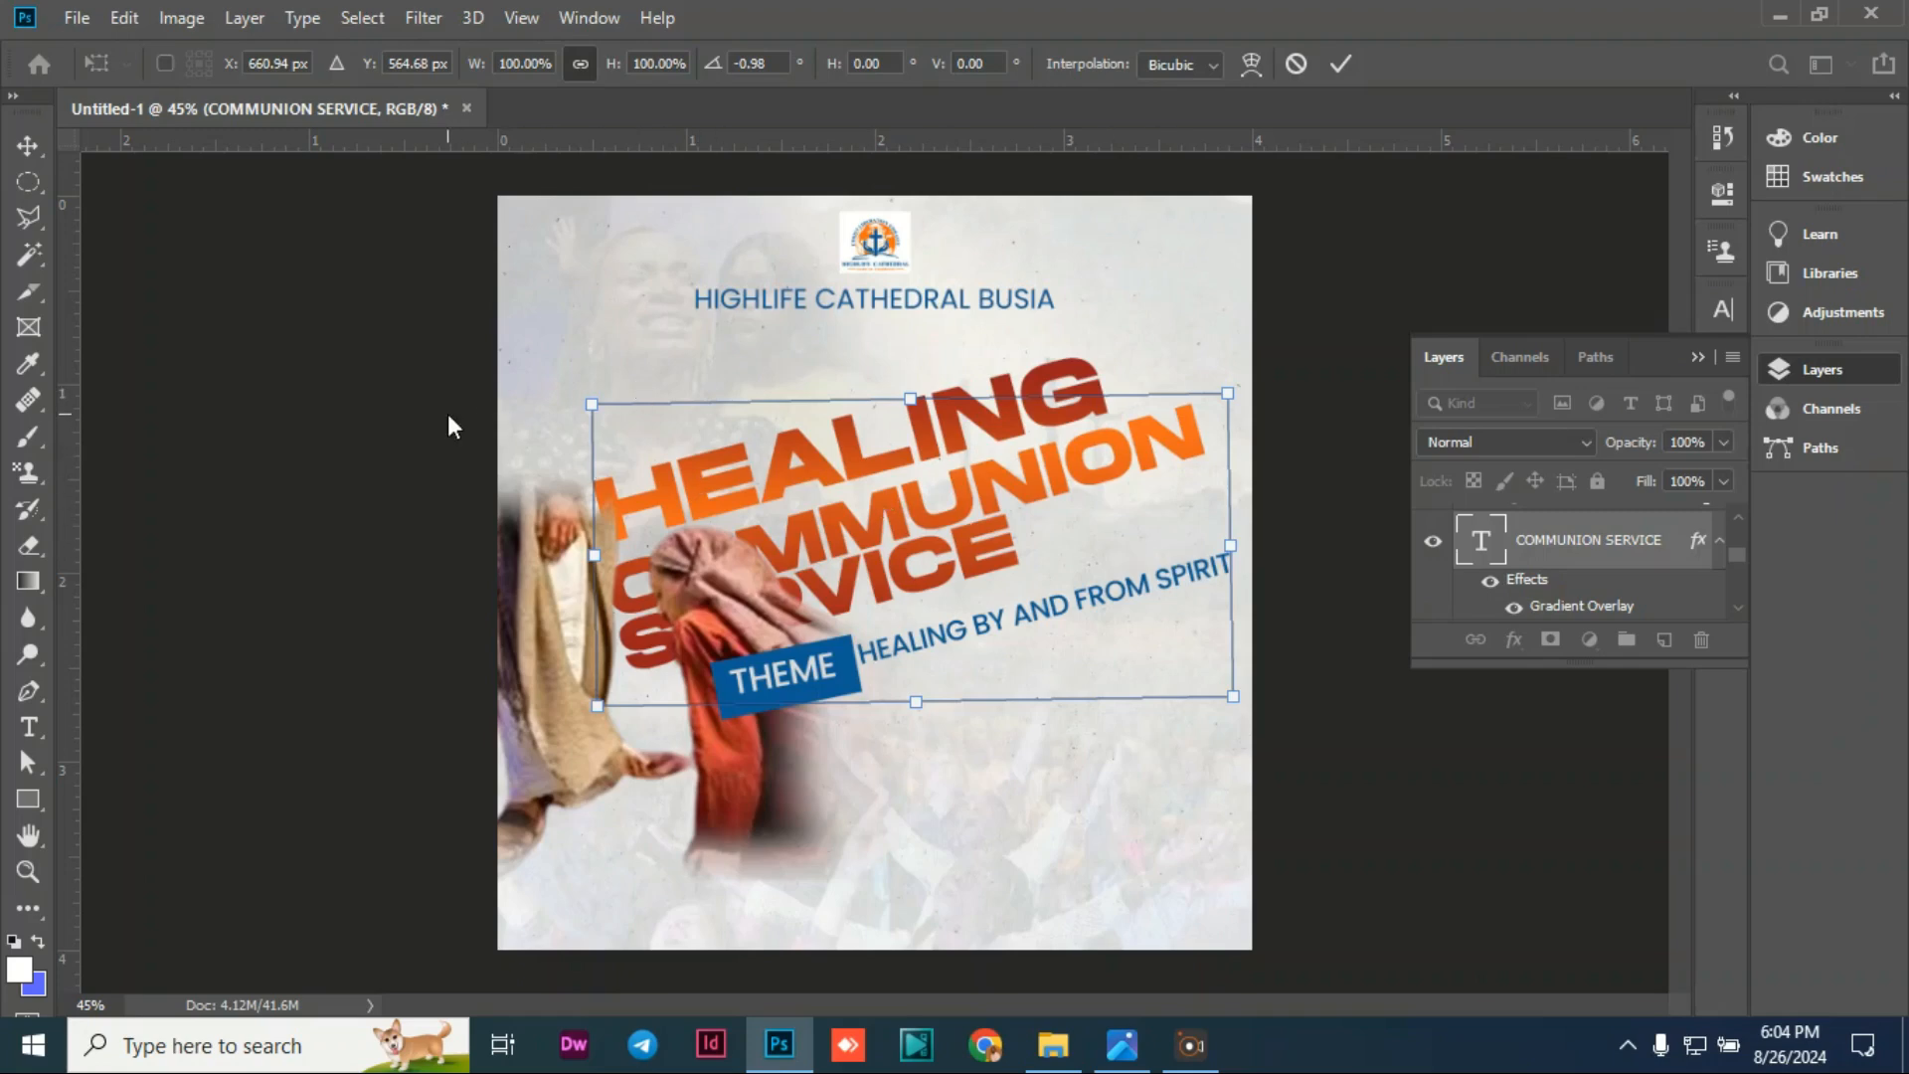
pyautogui.press('Return')
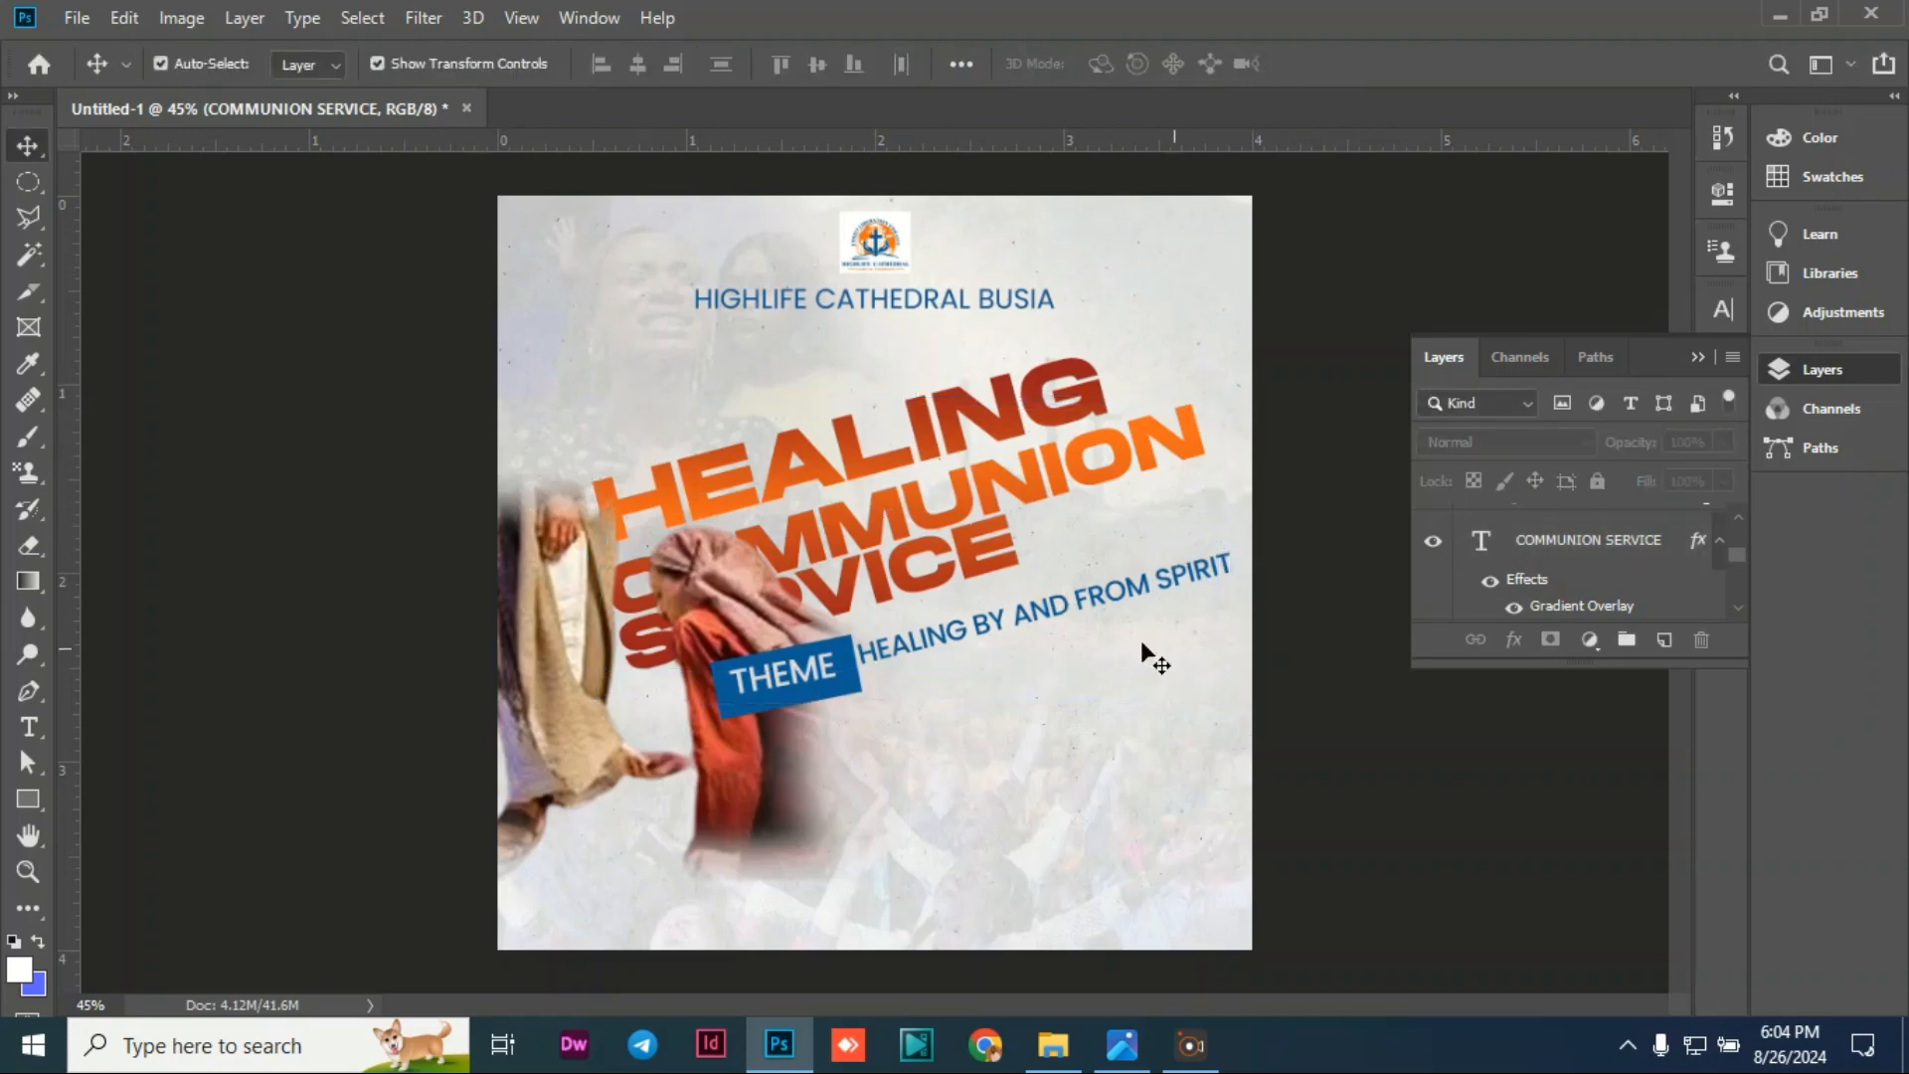
# Step: Scale the theme line to about 89% and nudge it up and right beside THEME
pyautogui.click(1074, 615)
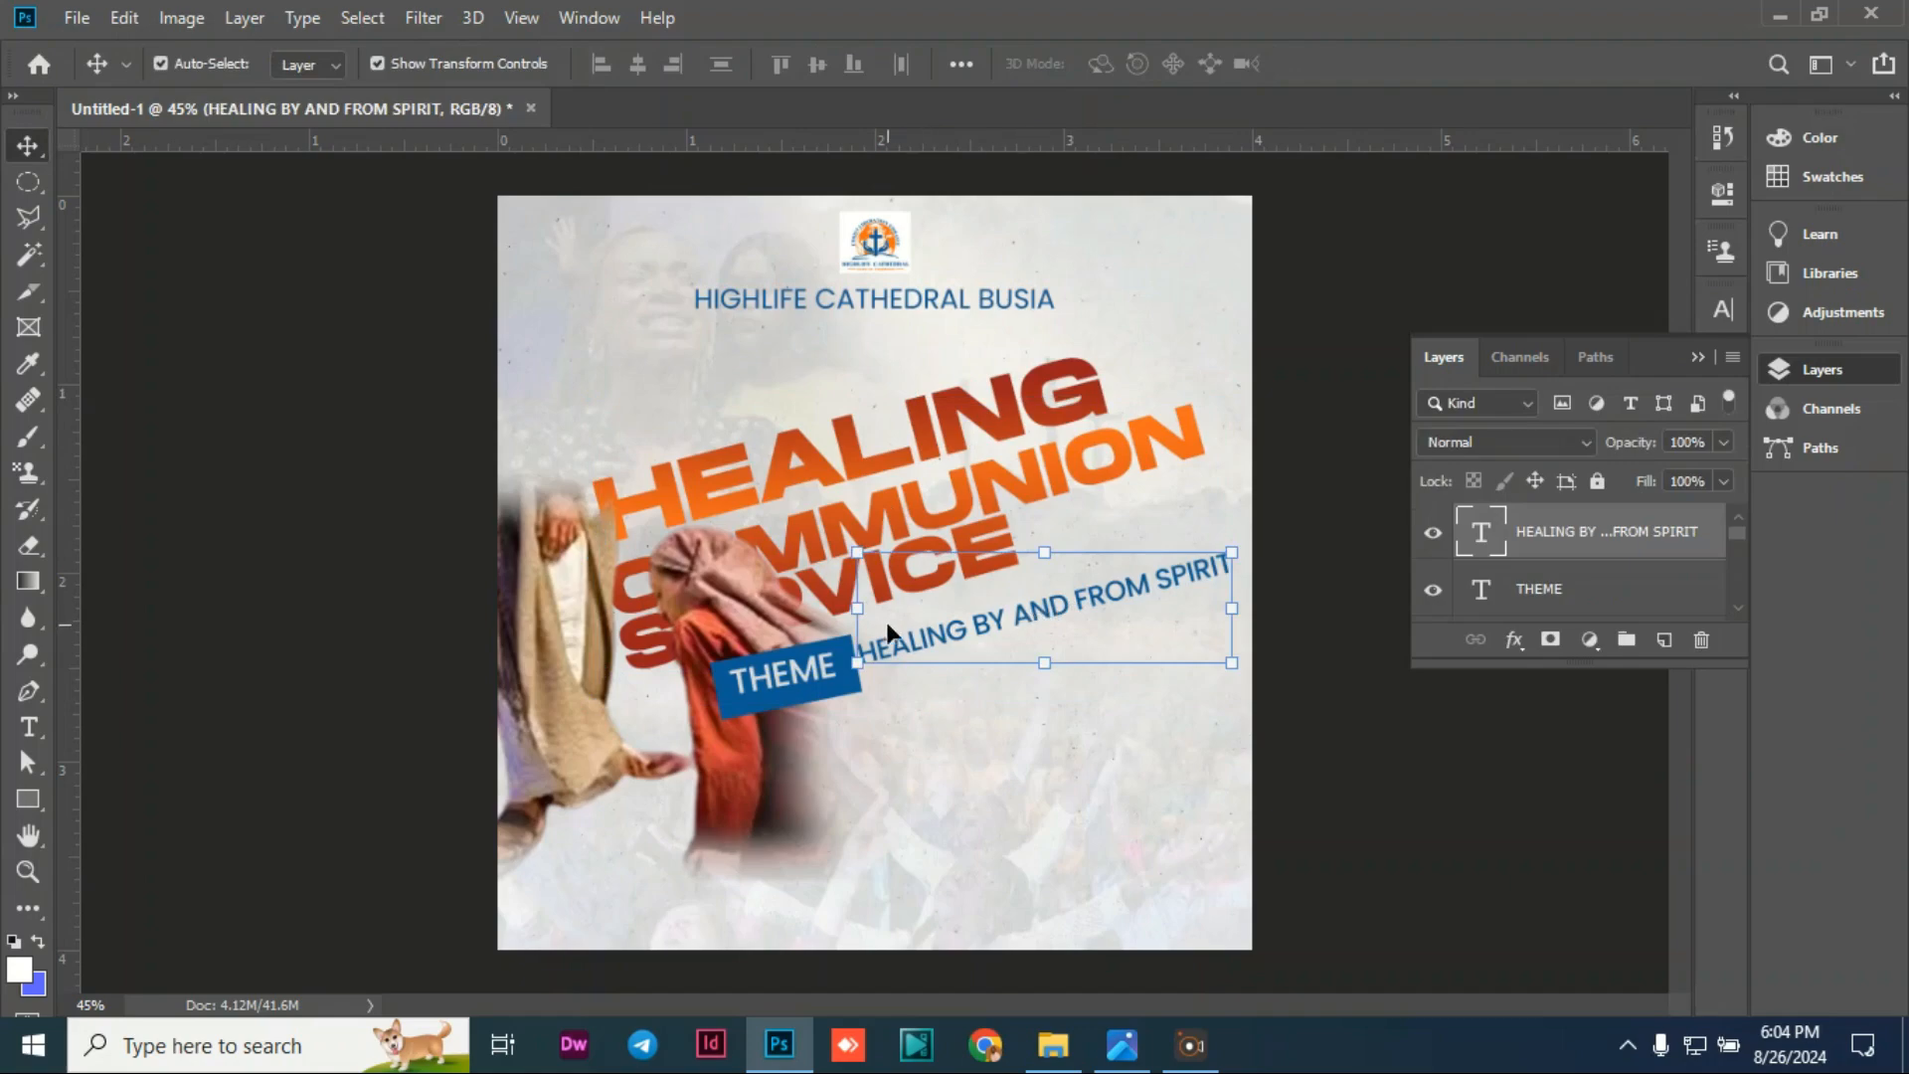
pyautogui.click(431, 583)
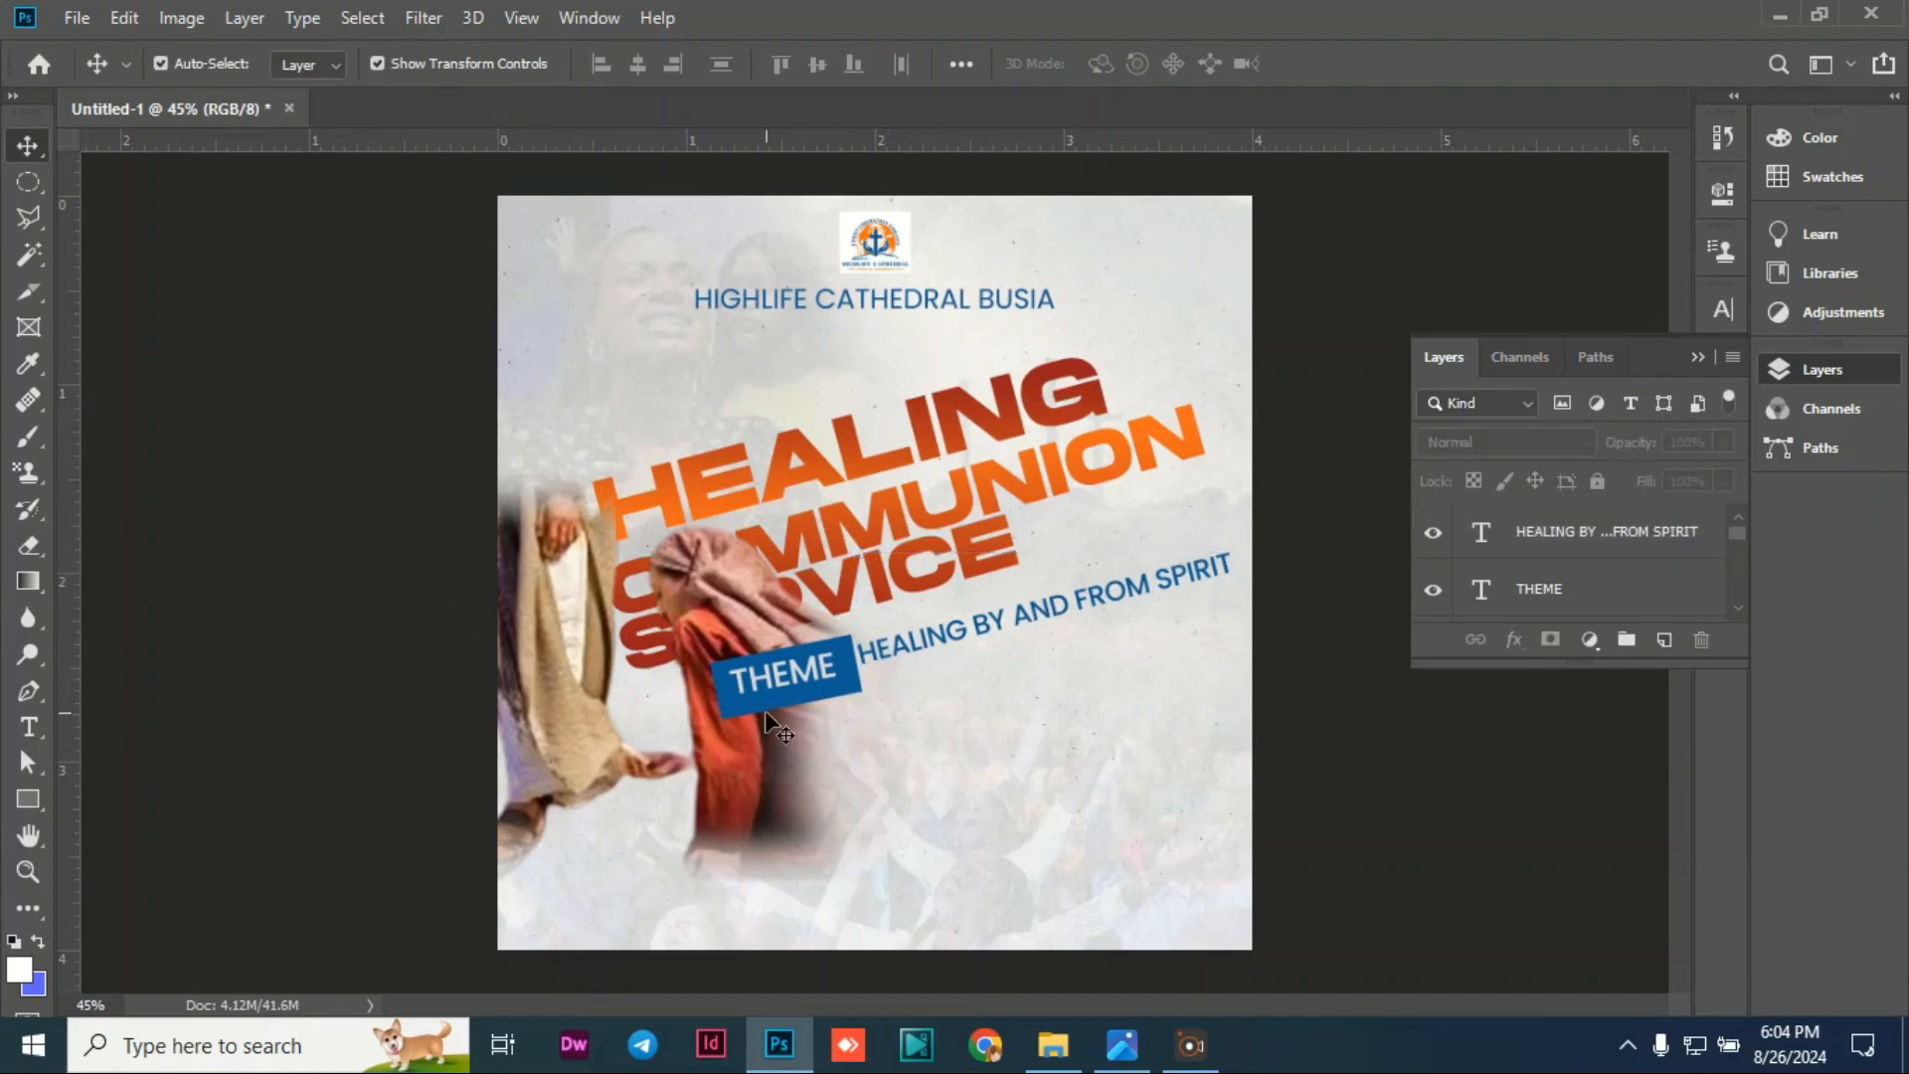
pyautogui.doubleClick(1139, 605)
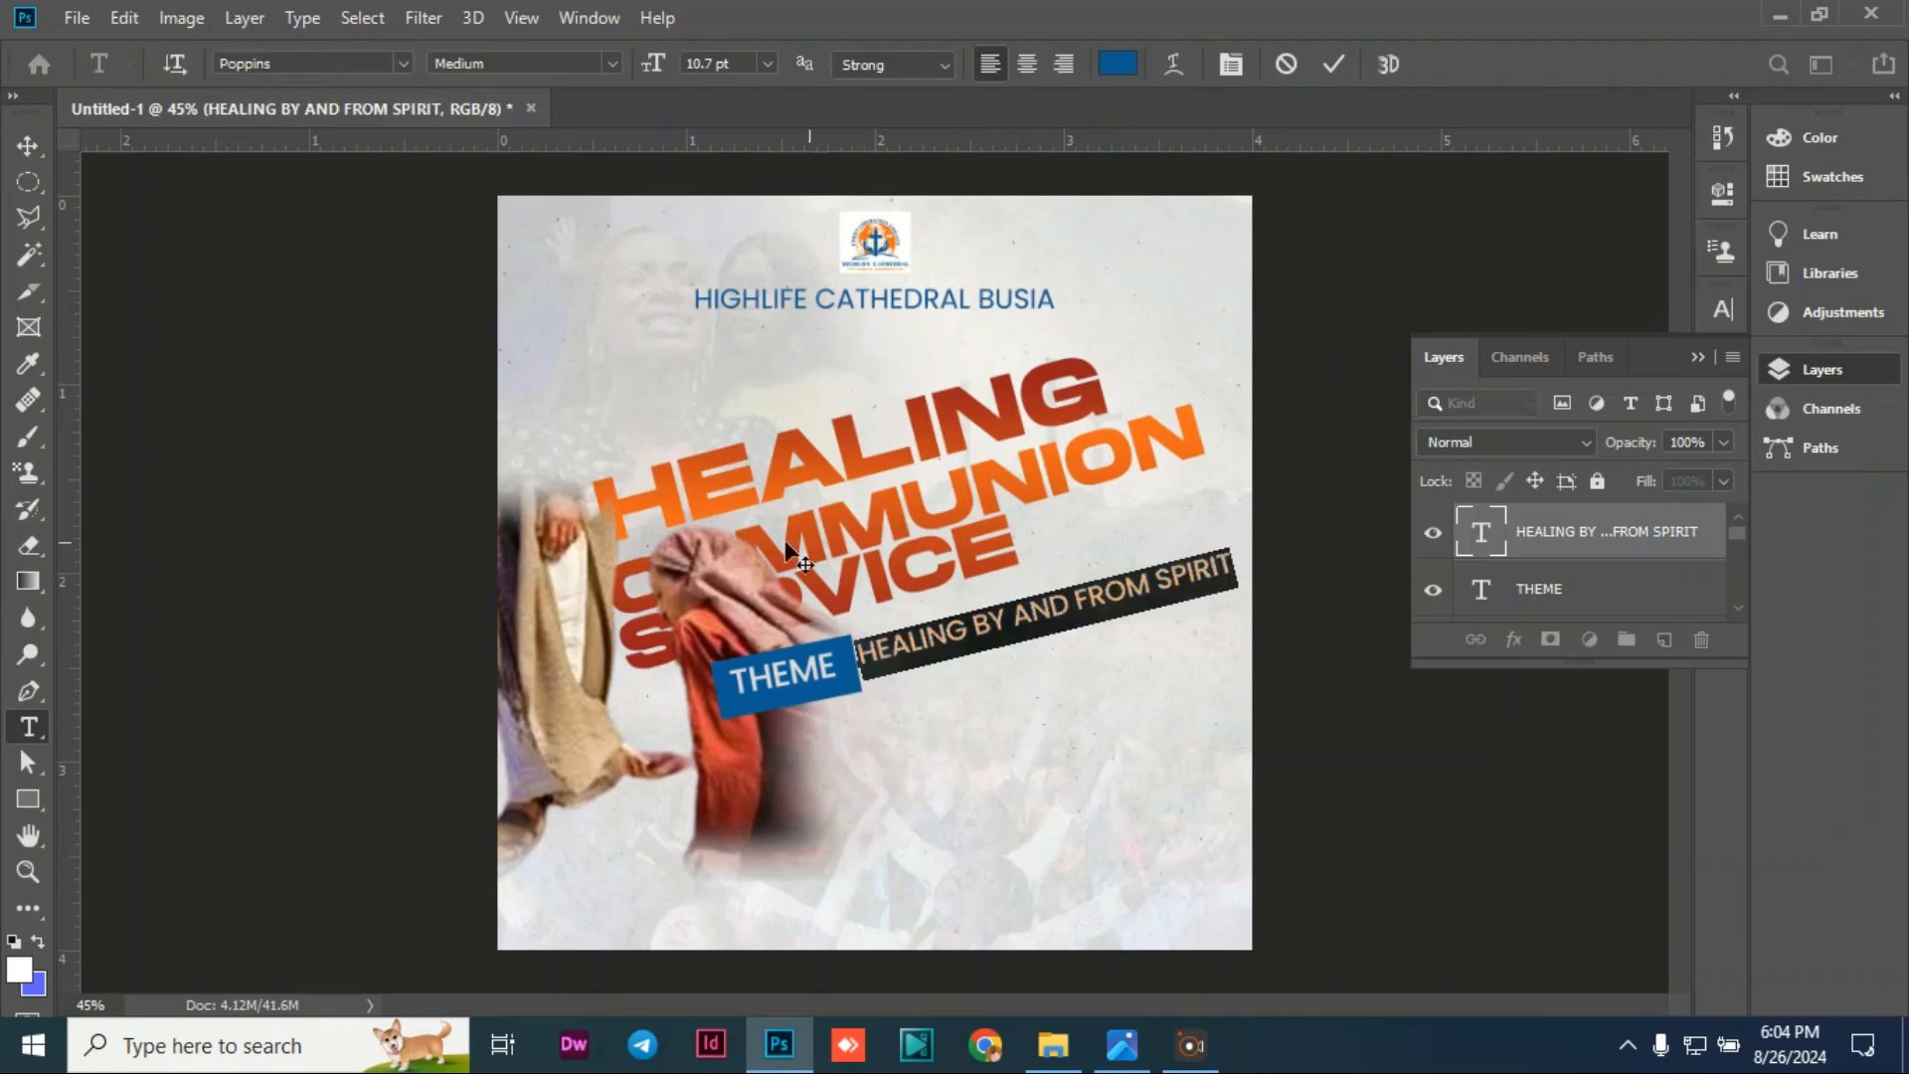
pyautogui.click(38, 146)
pyautogui.click(187, 290)
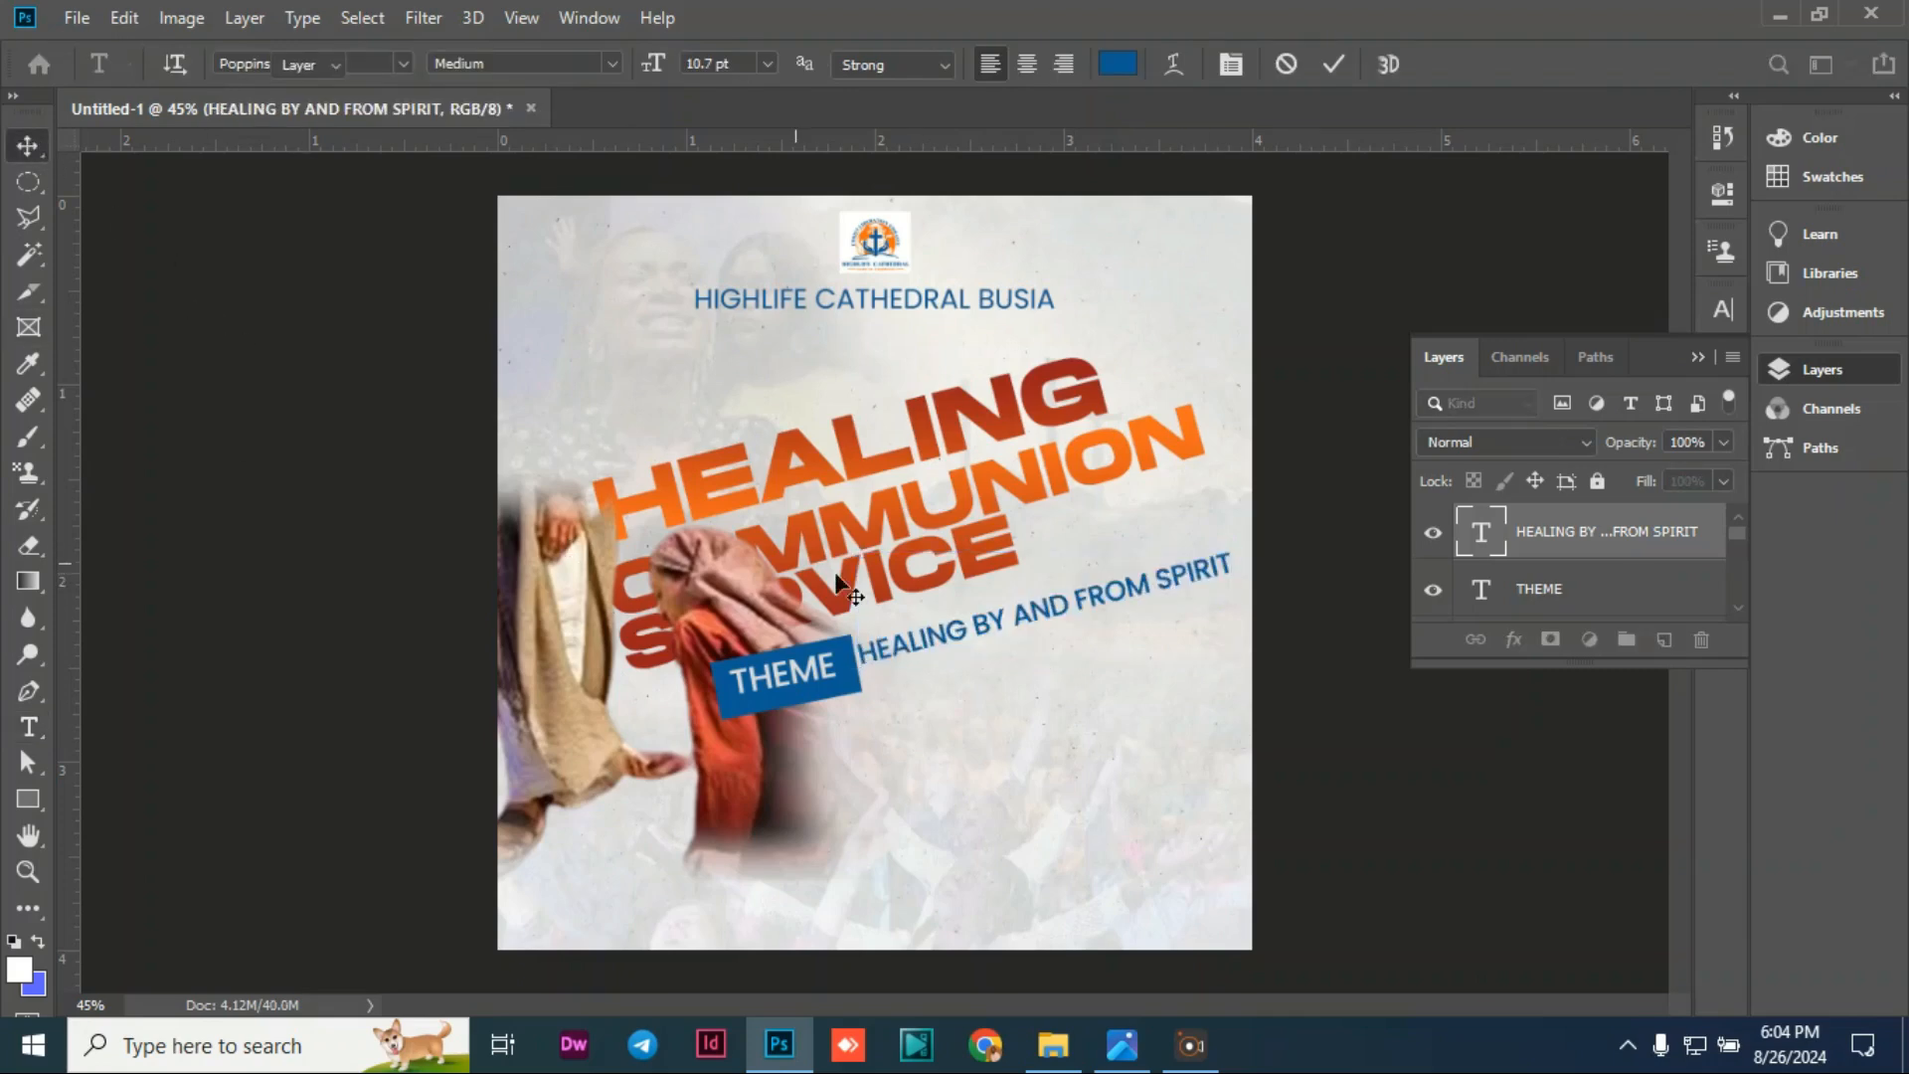
pyautogui.click(1095, 603)
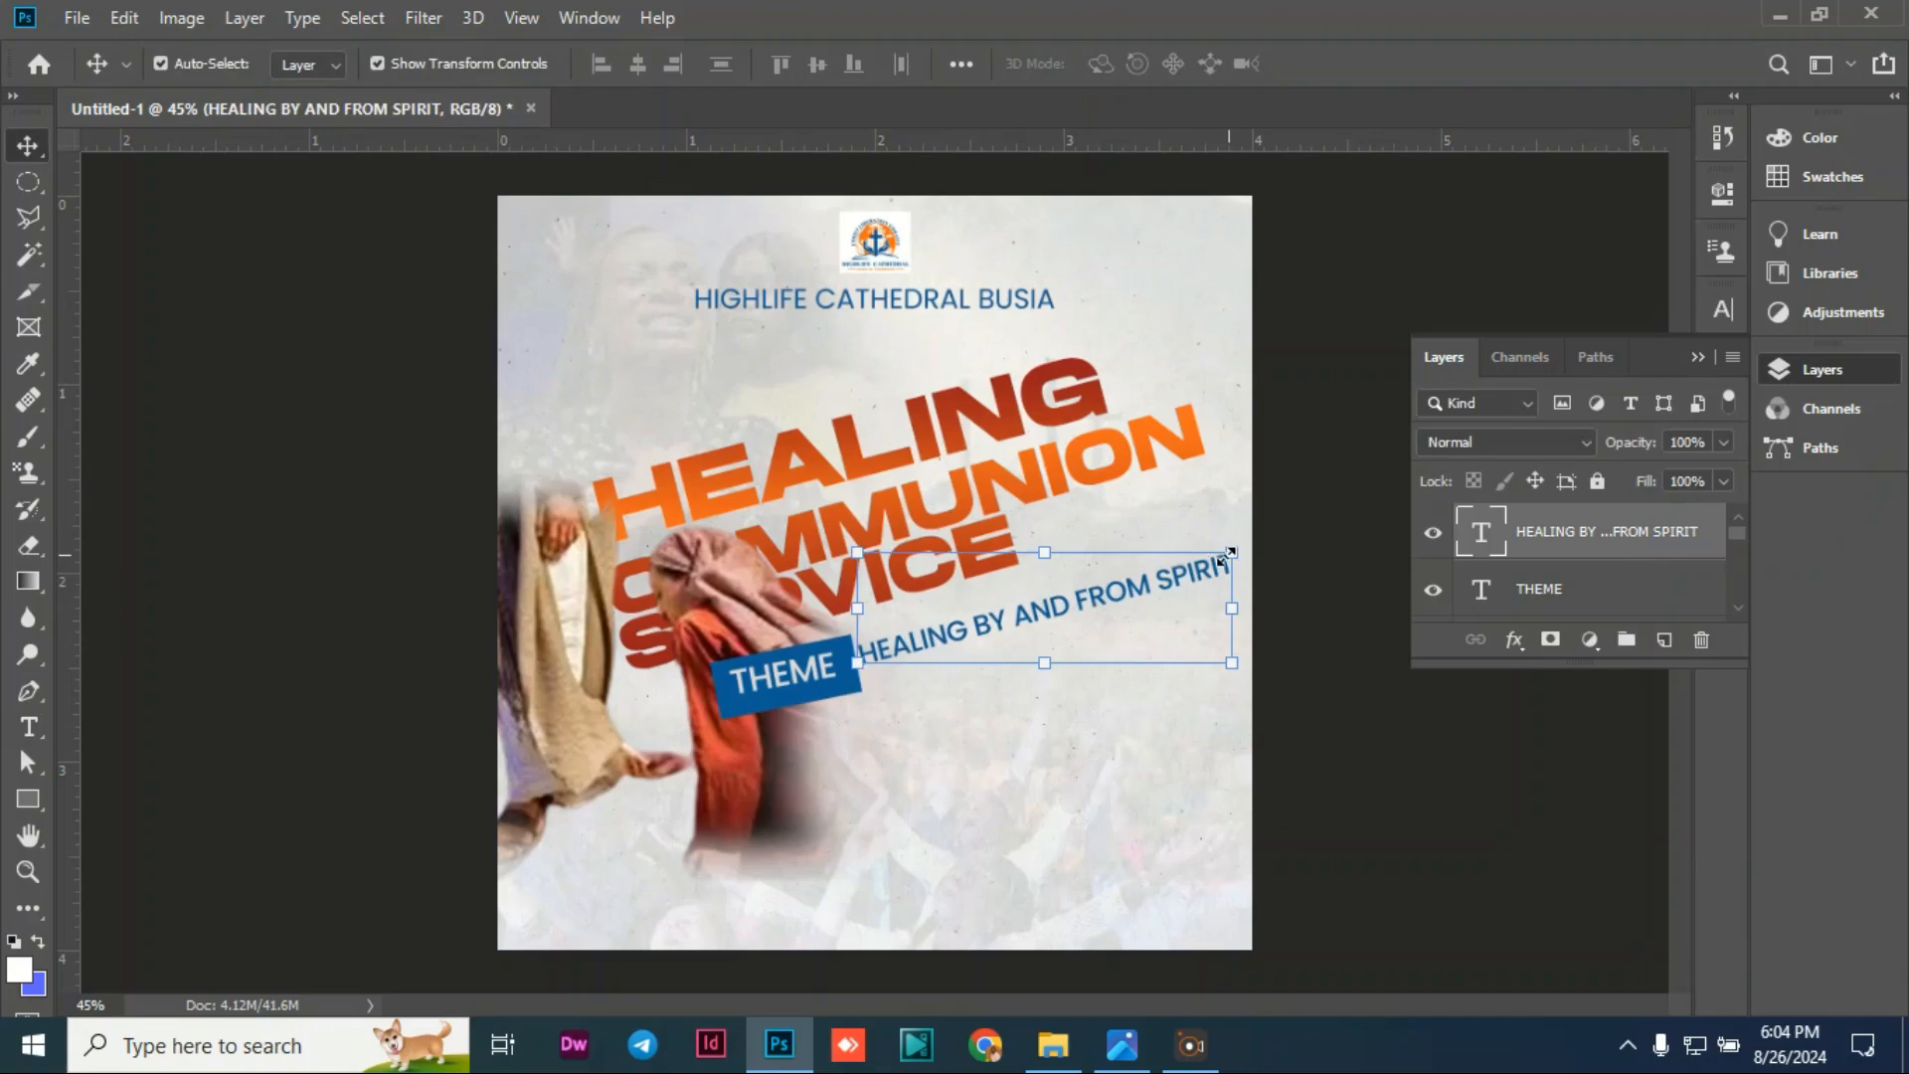
pyautogui.moveTo(1230, 551); pyautogui.dragTo(1184, 563)
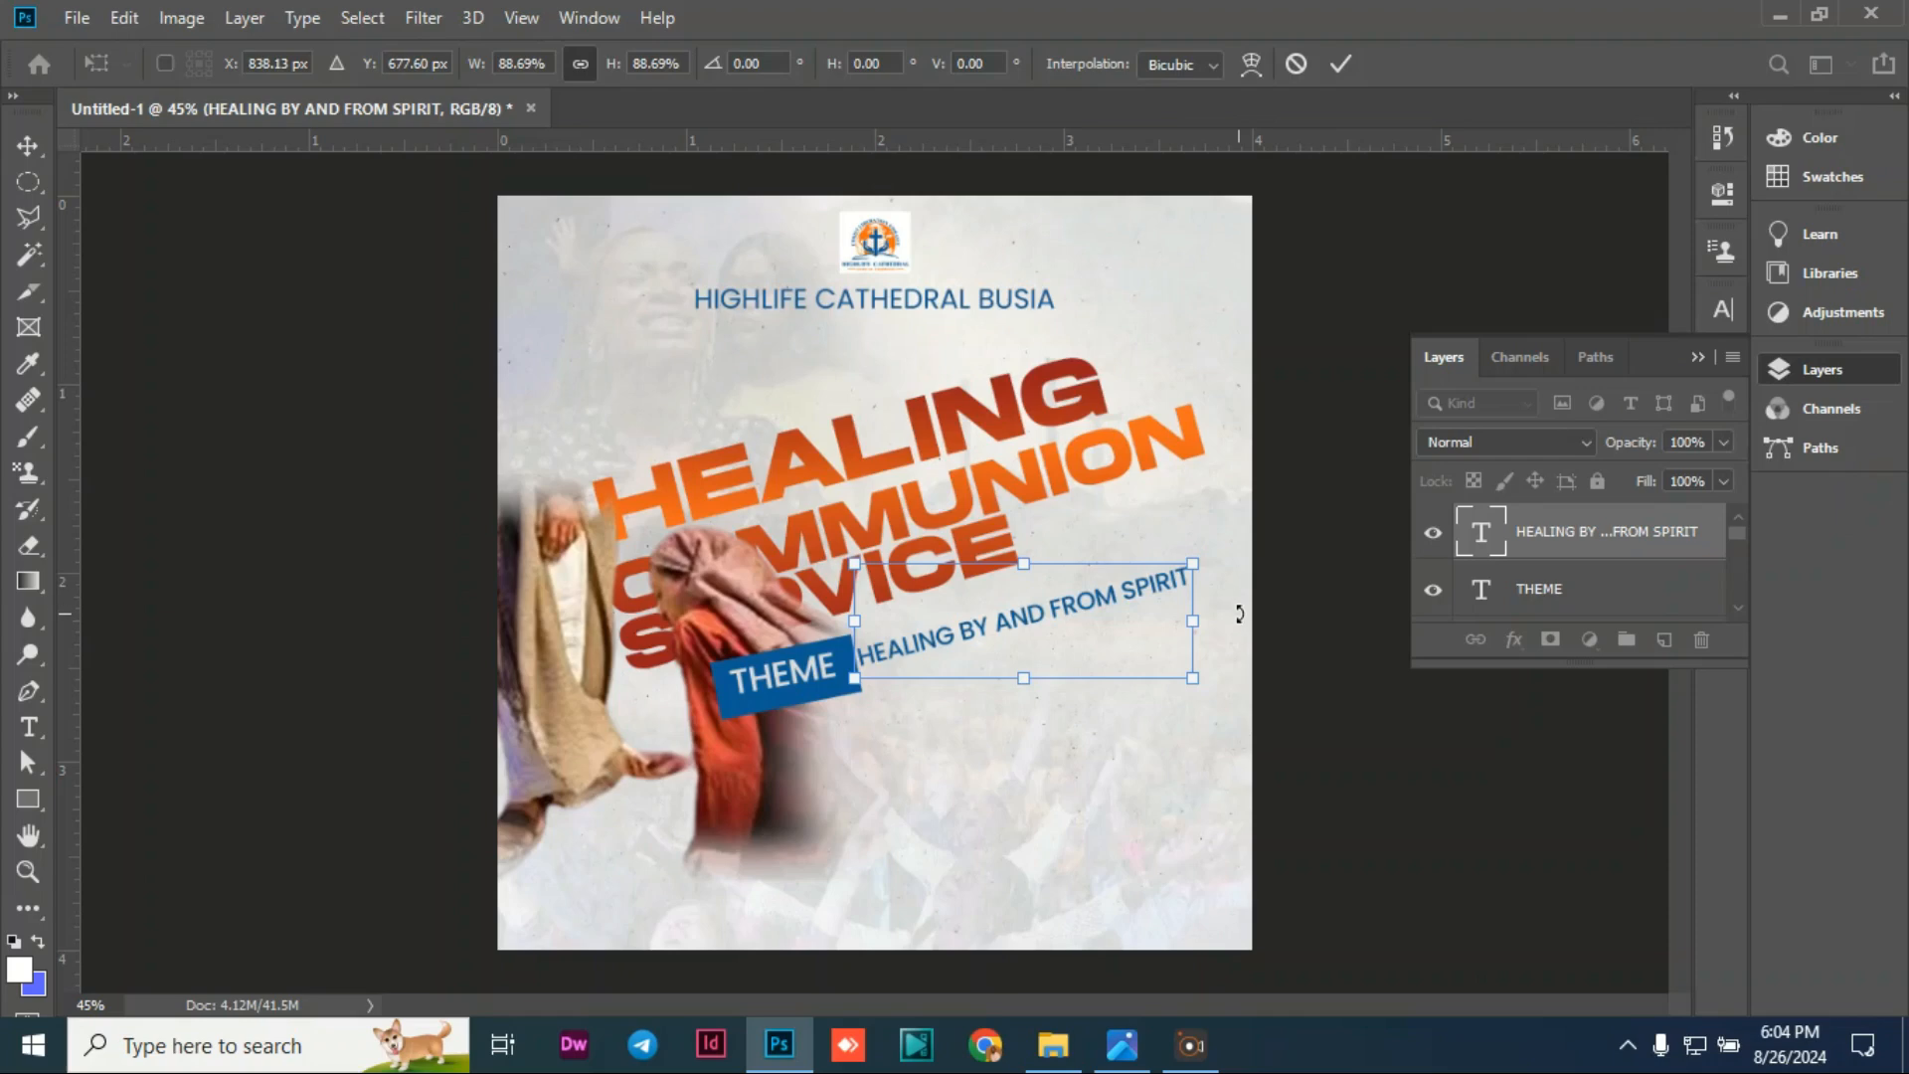
pyautogui.press('Up')
pyautogui.press('Up')
pyautogui.press('Up')
pyautogui.press('Up')
pyautogui.press('Up')
pyautogui.press('Up')
pyautogui.press('Up')
pyautogui.press('Up')
pyautogui.press('Up')
pyautogui.press('Up')
pyautogui.press('Up')
pyautogui.press('Right')
pyautogui.press('Right')
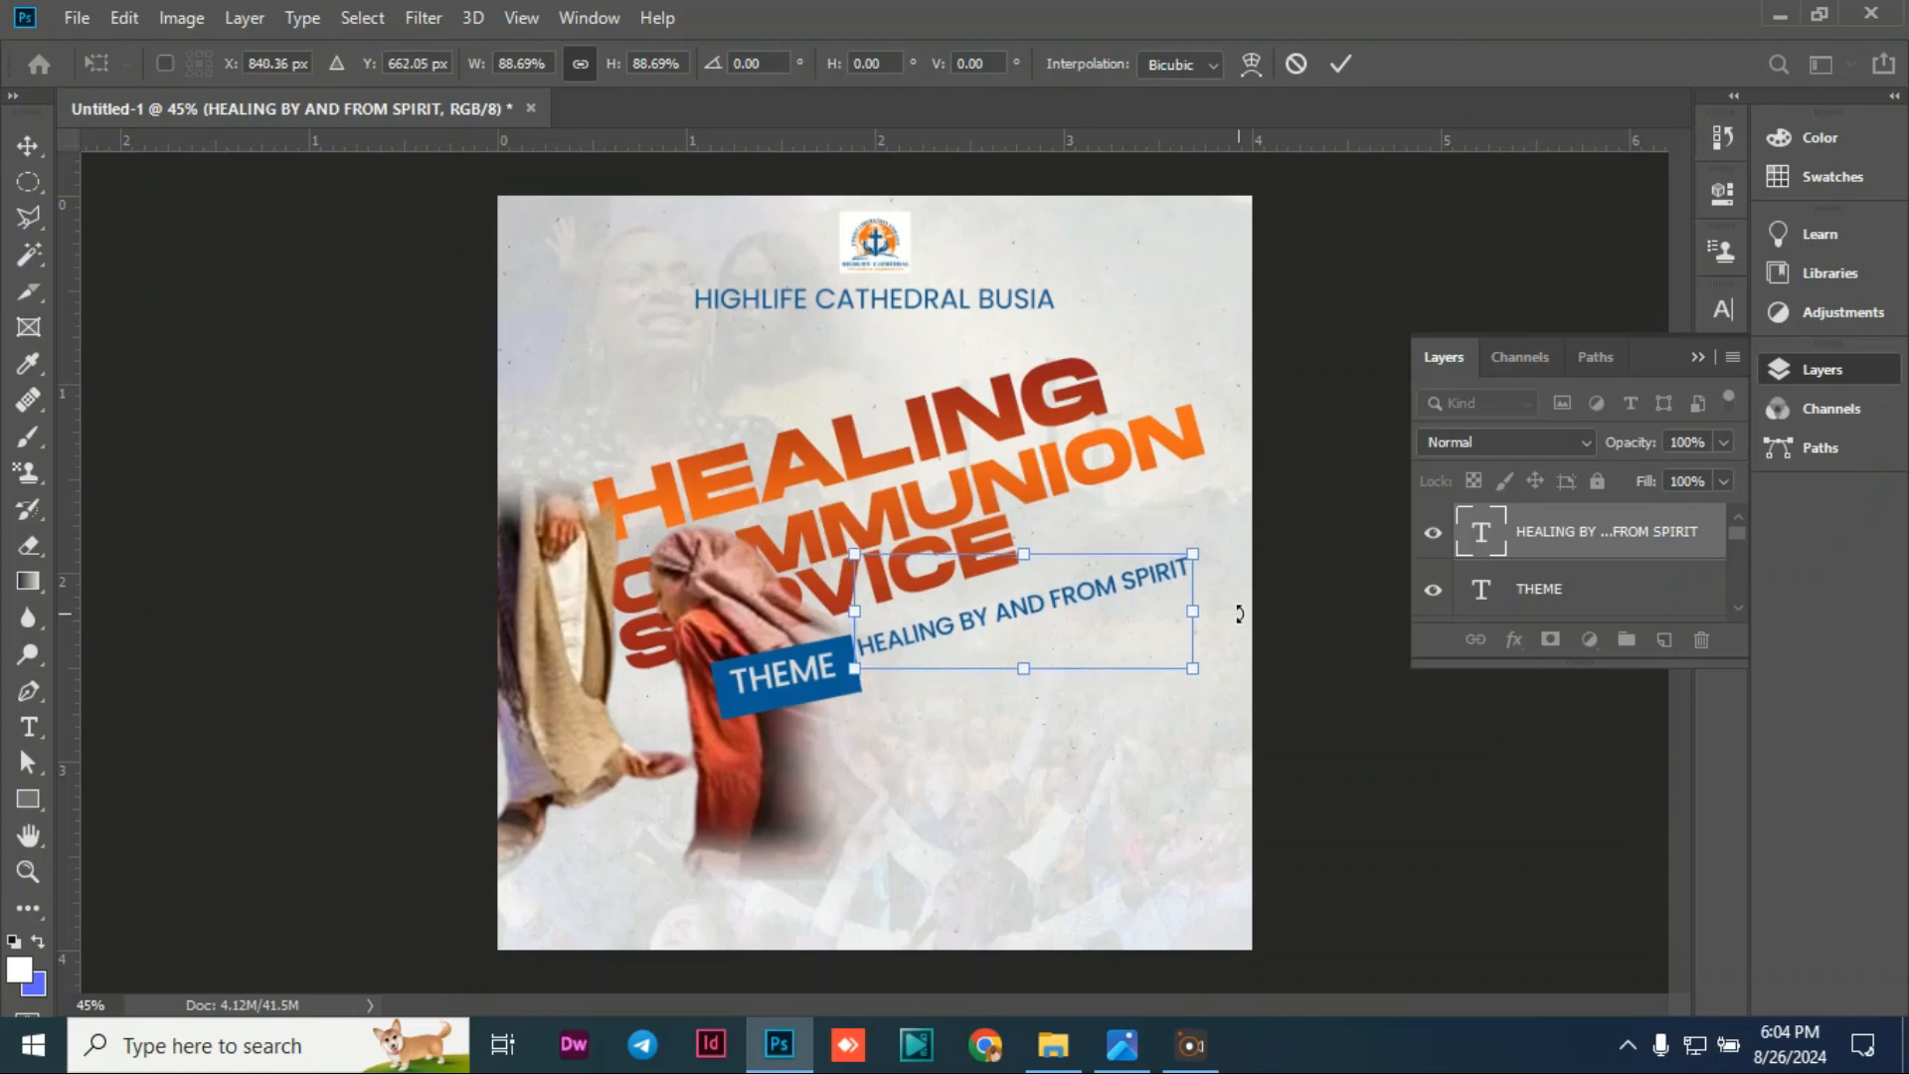
pyautogui.press('Up')
pyautogui.press('Up')
pyautogui.press('Up')
pyautogui.press('Up')
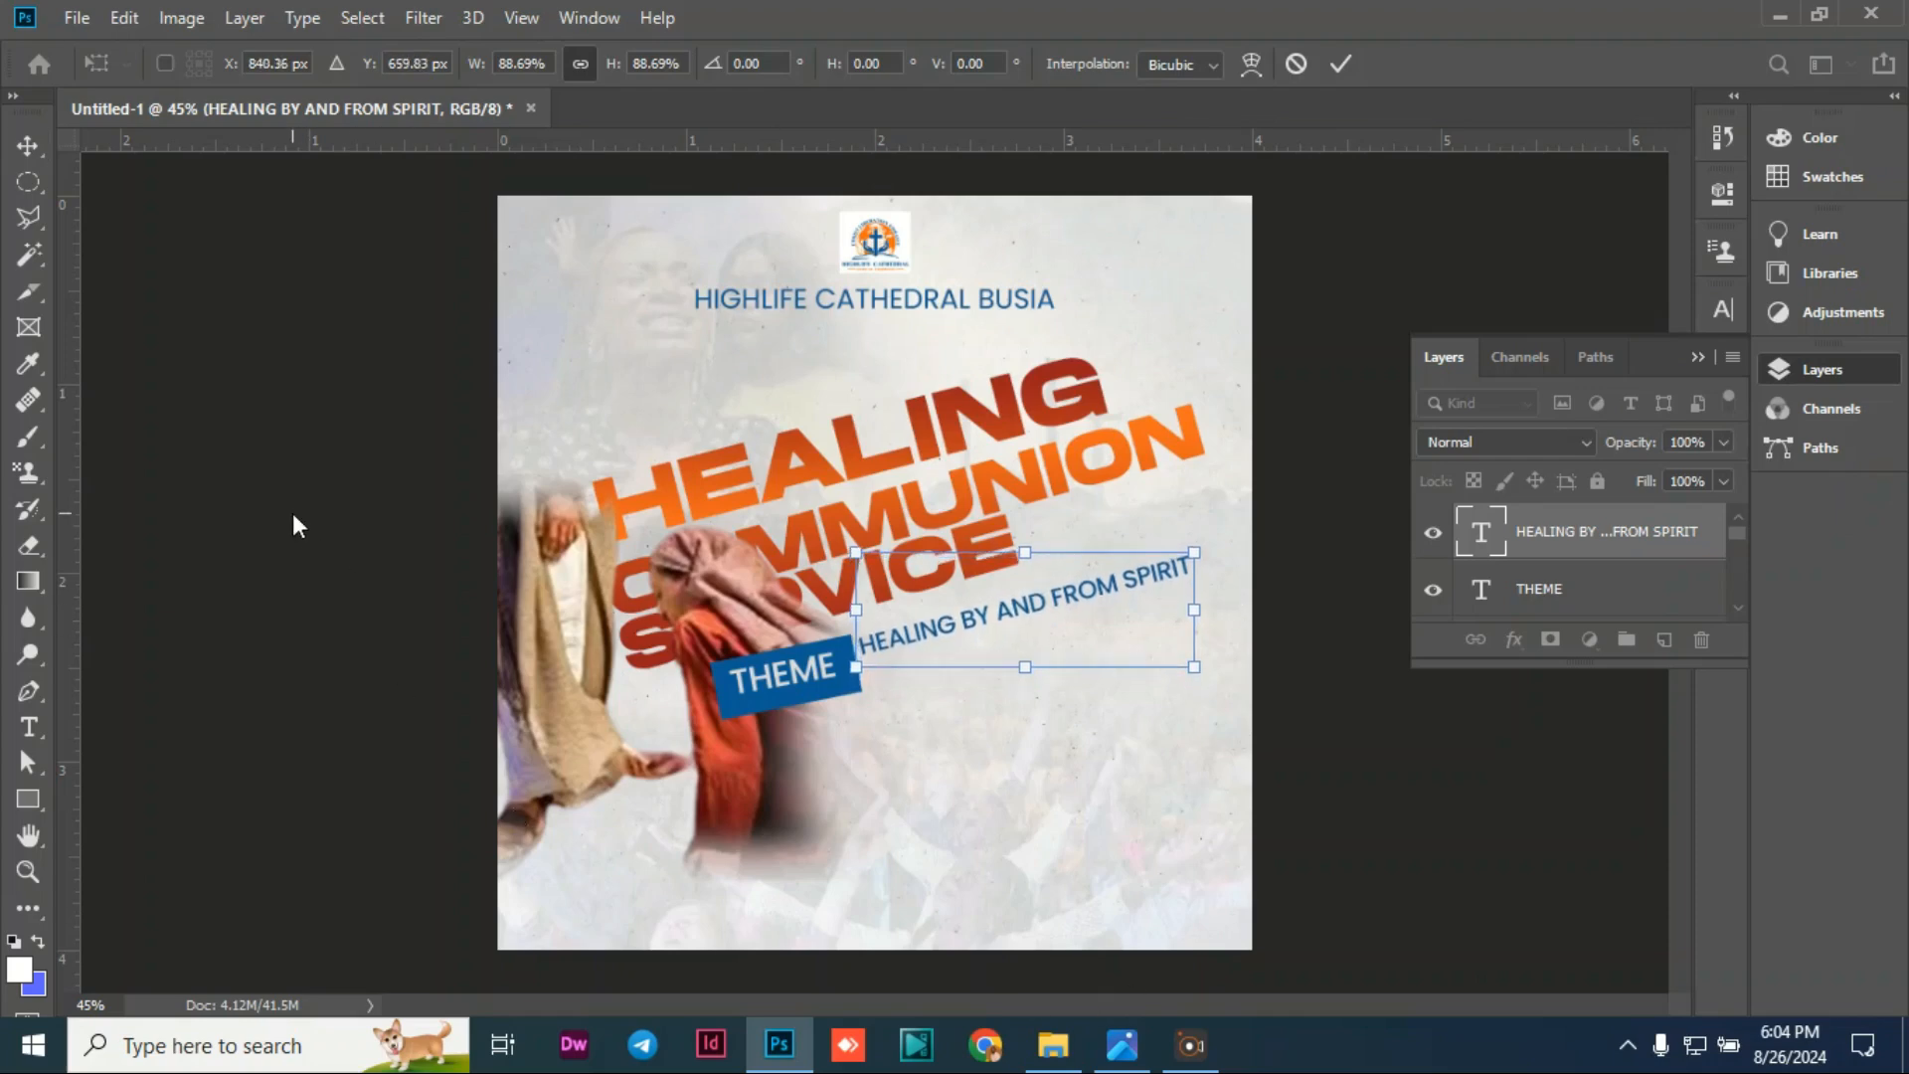
pyautogui.press('Return')
pyautogui.click(335, 600)
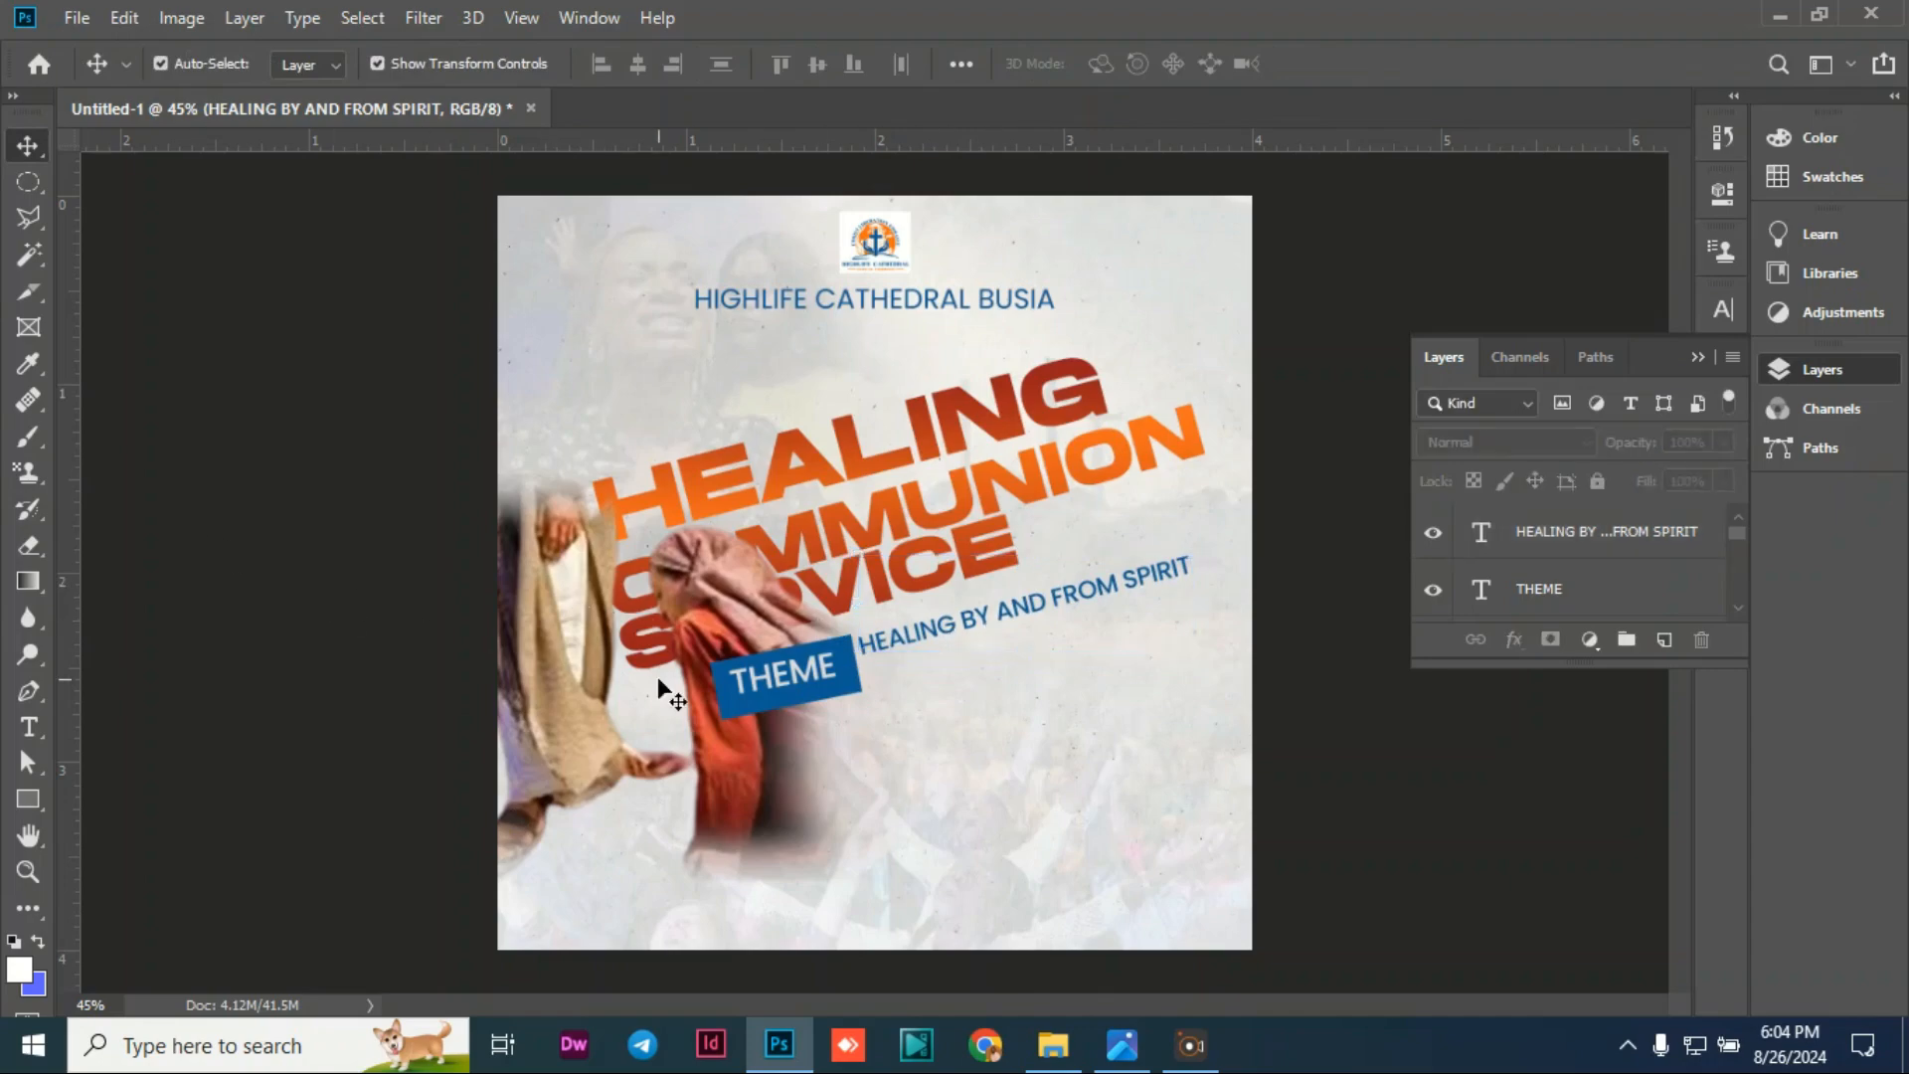
# Step: Start a scripture reference line beginning 'PROV 18:' after SPIRIT
pyautogui.doubleClick(1117, 588)
pyautogui.click(1208, 576)
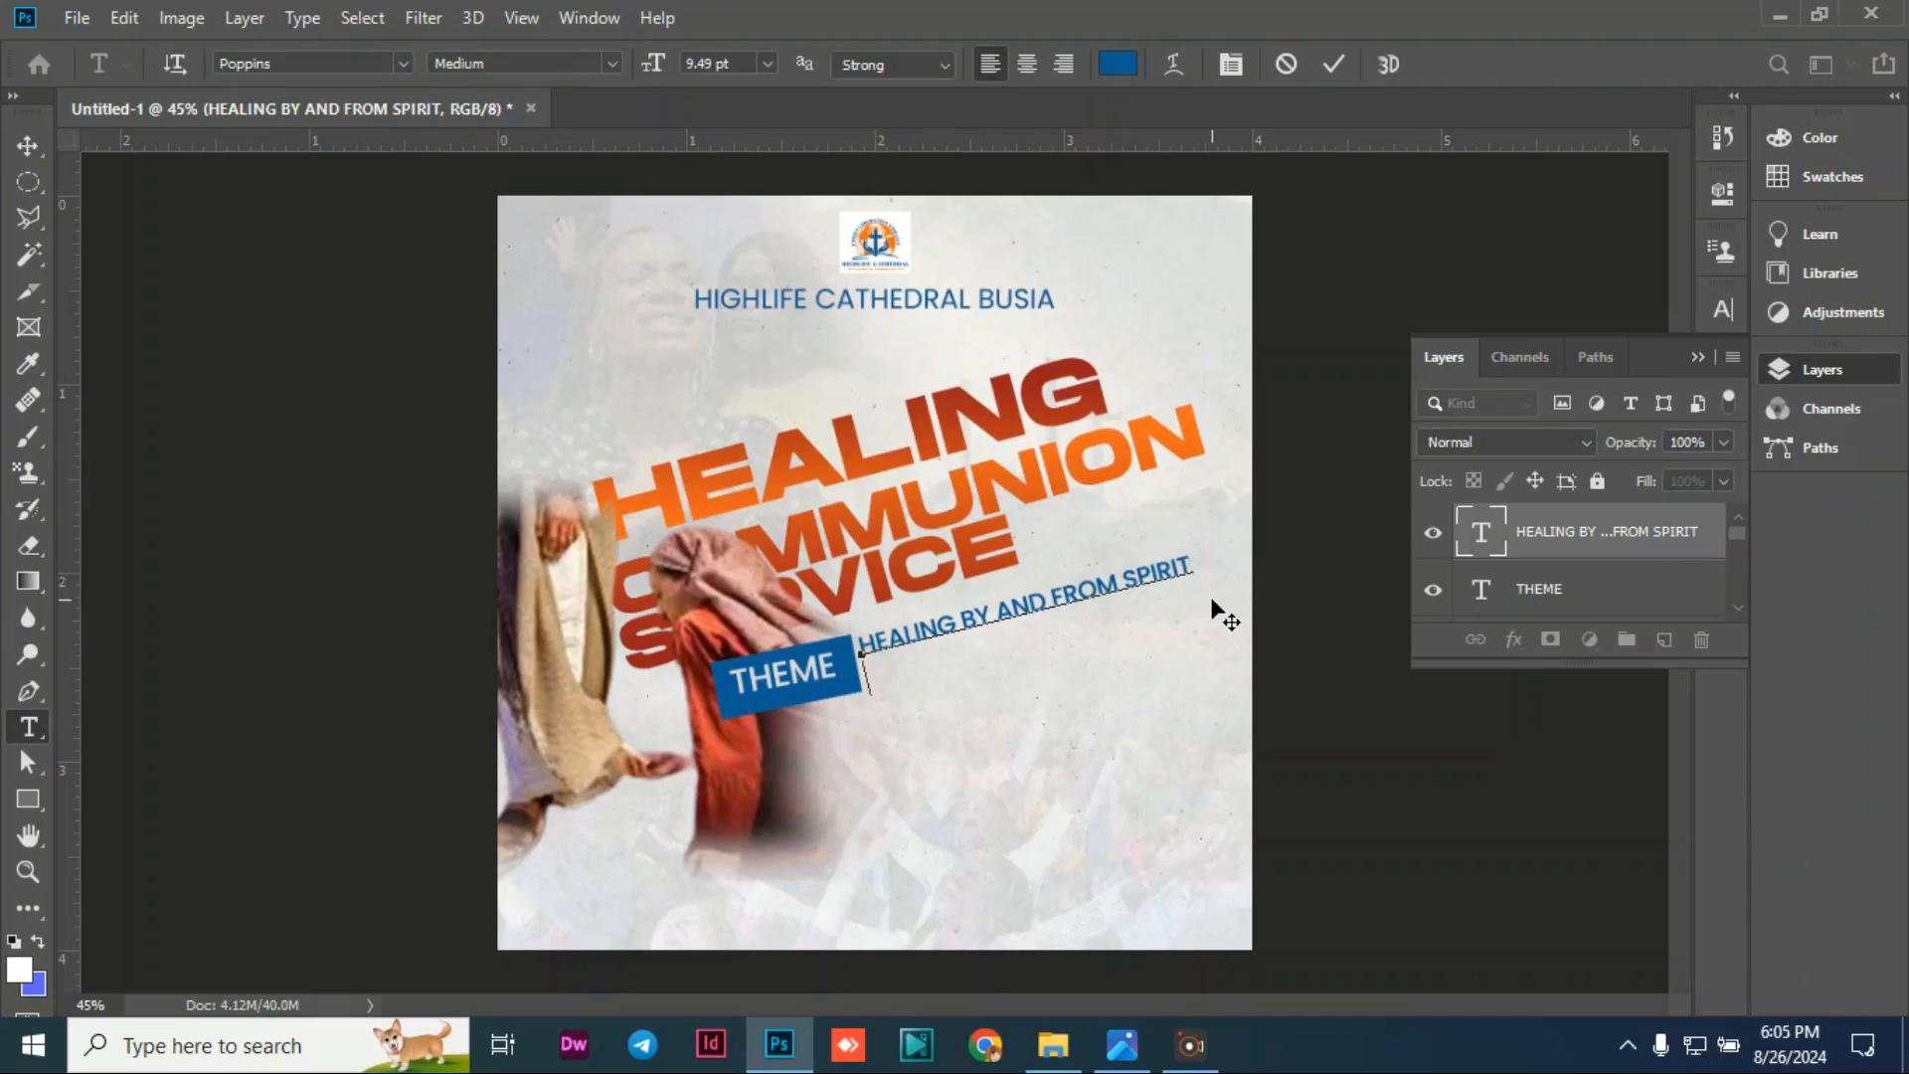
pyautogui.write('PROV 18:11114')
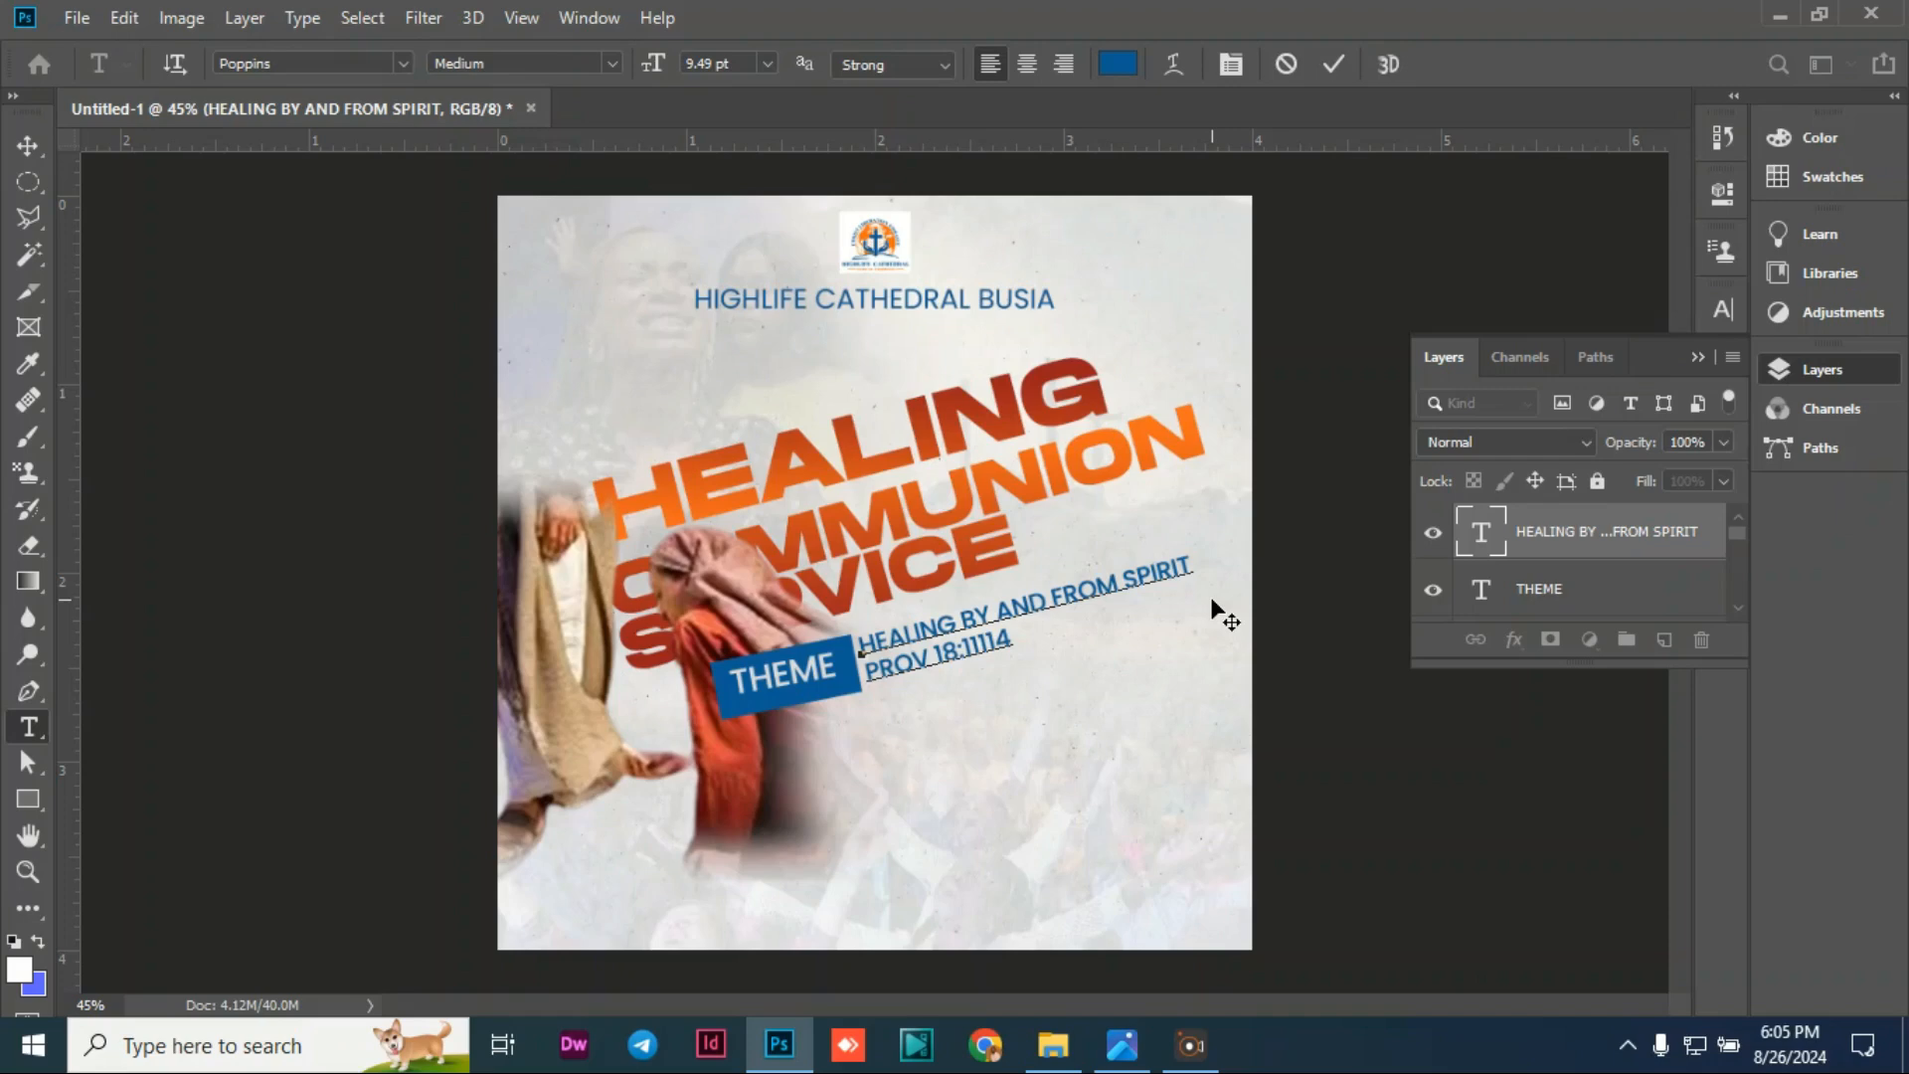
# Step: Correct the reference to PROV 18:14 and centre-align it under the theme line
pyautogui.press('BackSpace')
pyautogui.press('BackSpace')
pyautogui.press('BackSpace')
pyautogui.press('BackSpace')
pyautogui.write('4')
pyautogui.moveTo(986, 647); pyautogui.dragTo(857, 664)
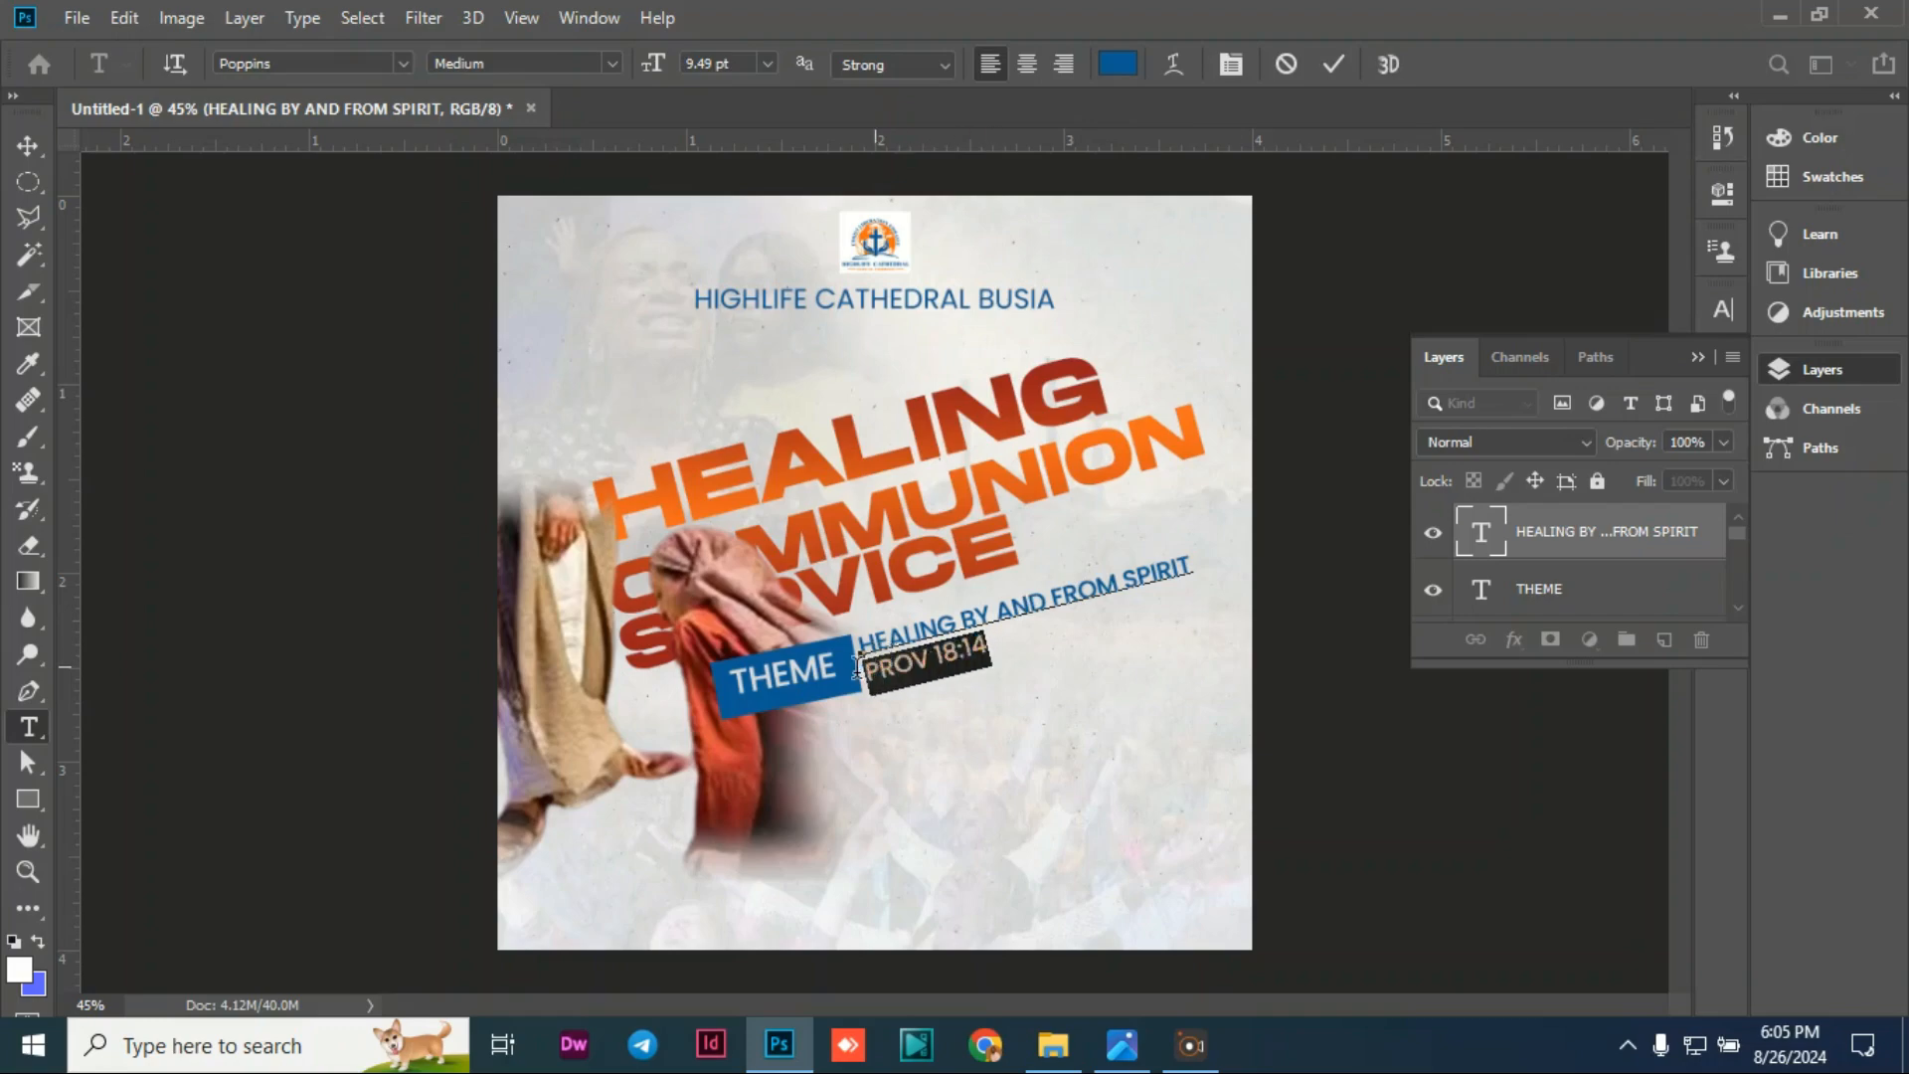
pyautogui.click(1019, 68)
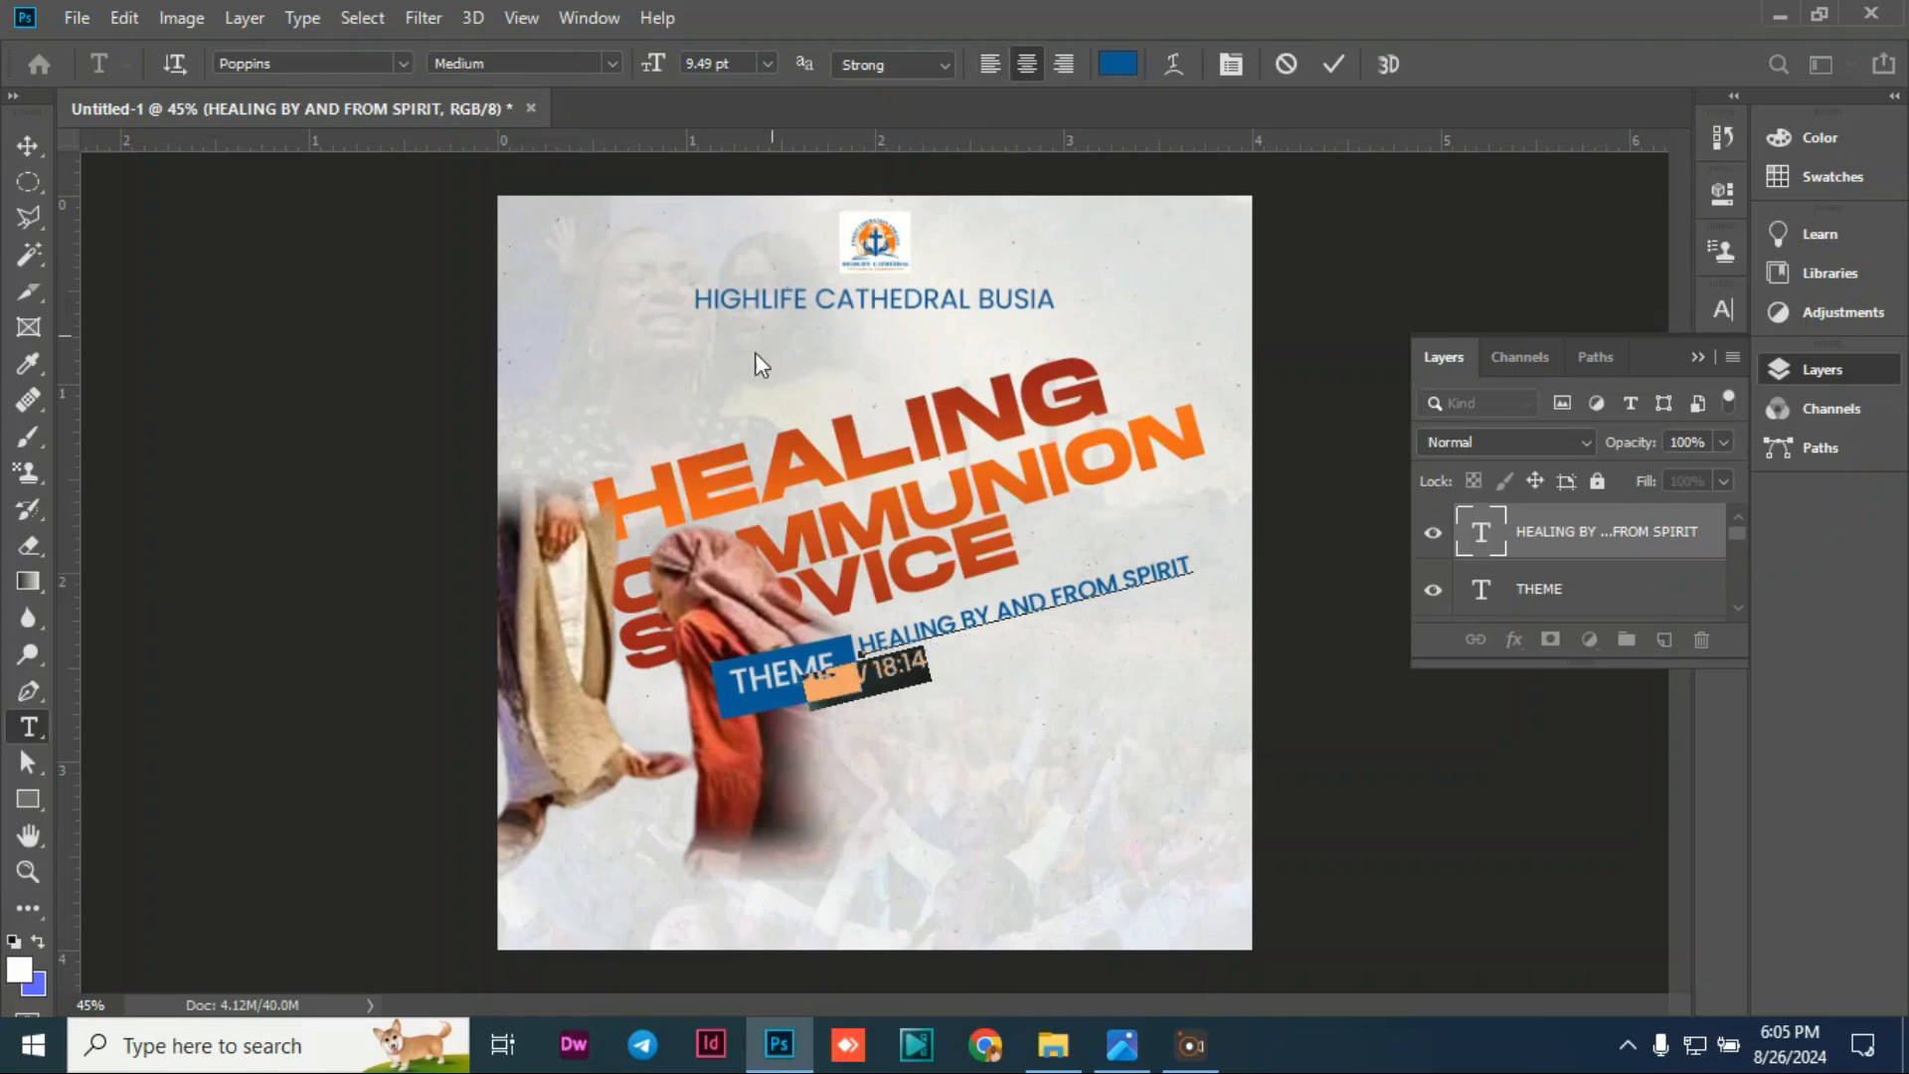
pyautogui.click(852, 673)
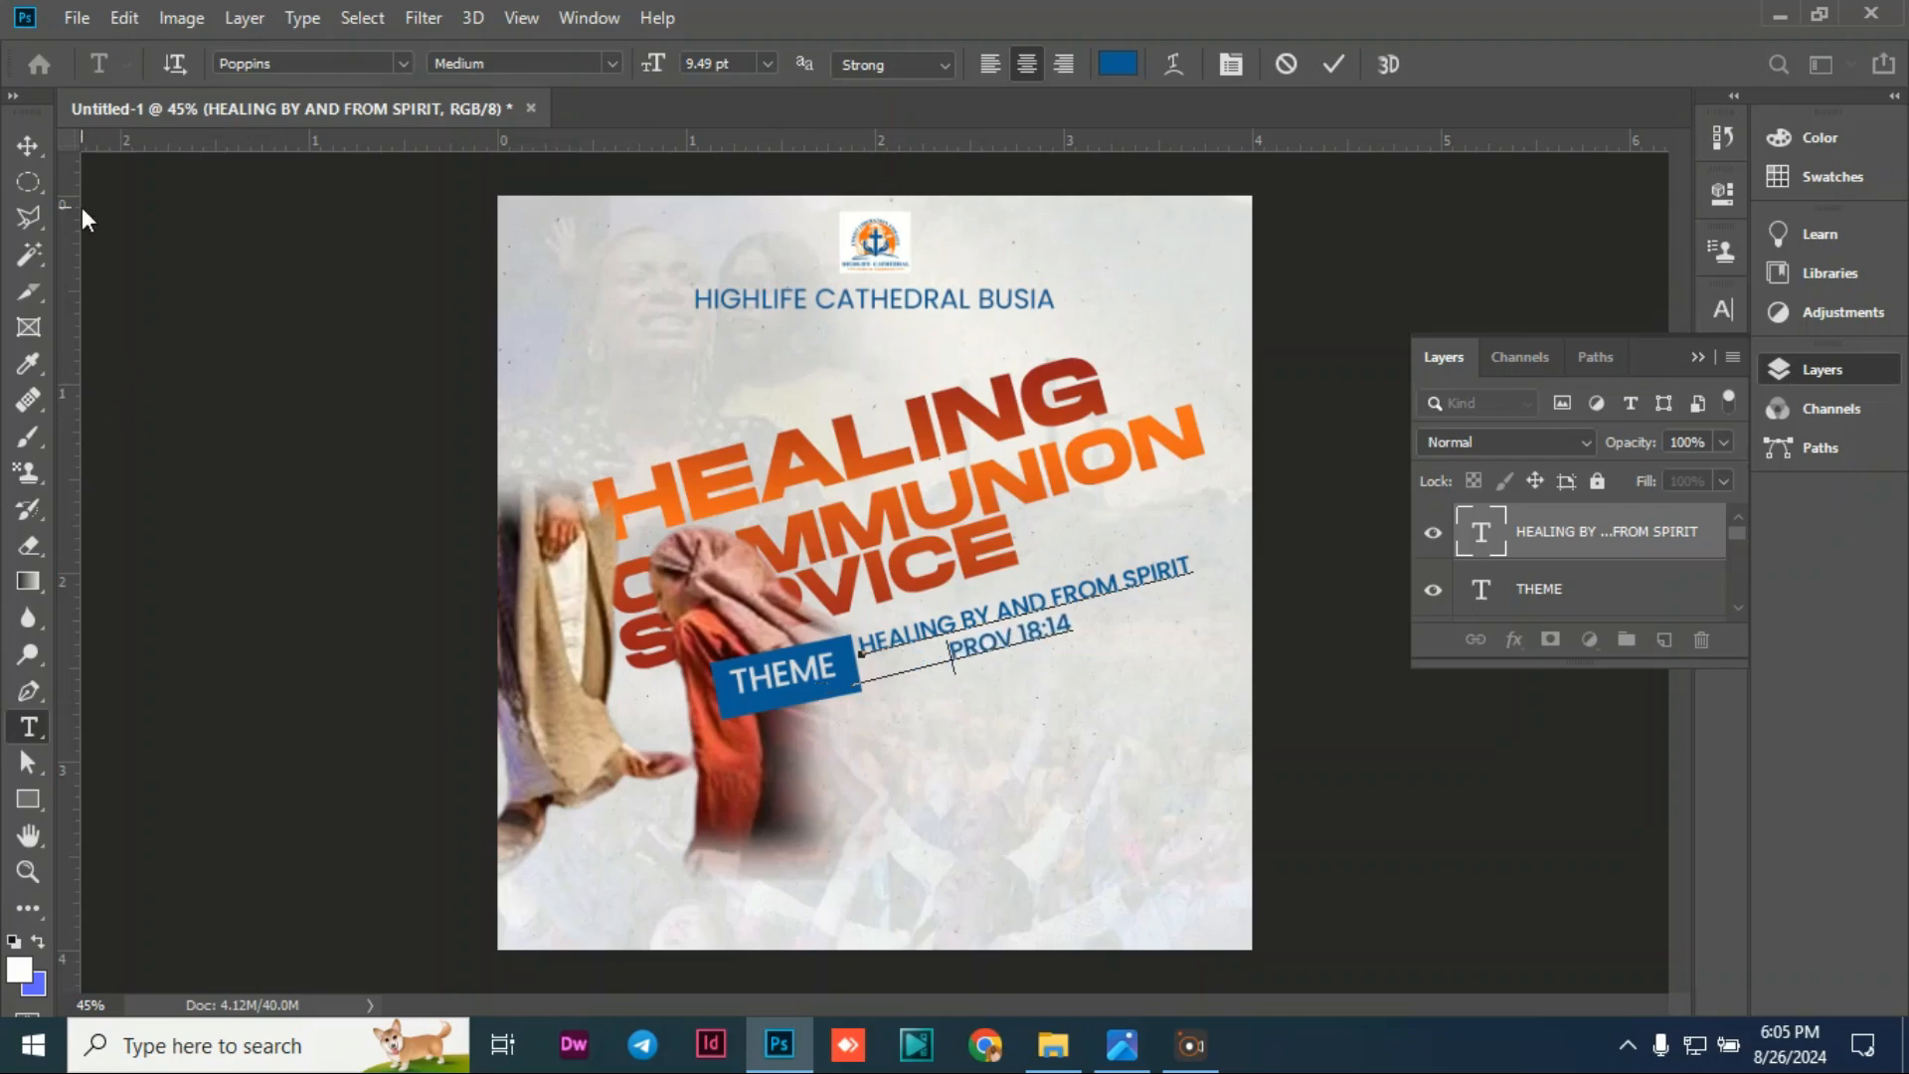
pyautogui.click(28, 146)
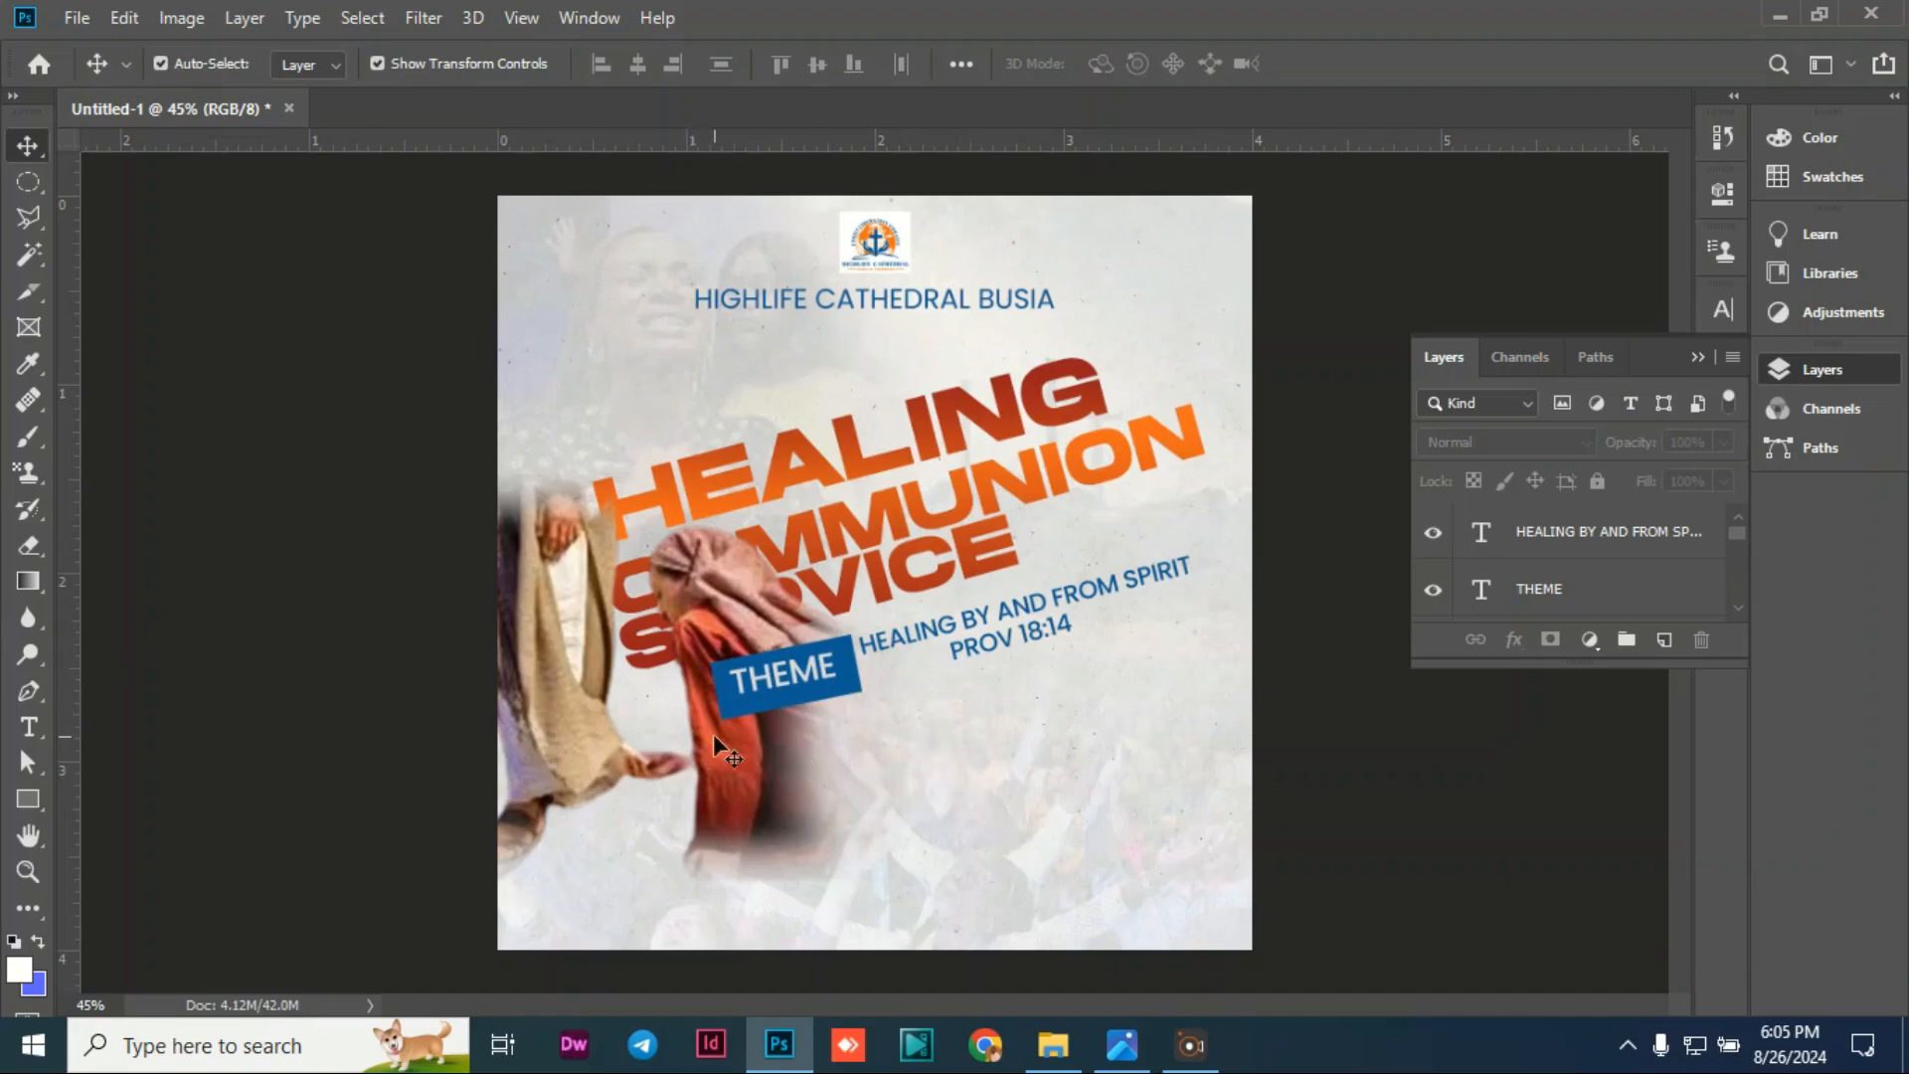
pyautogui.click(29, 729)
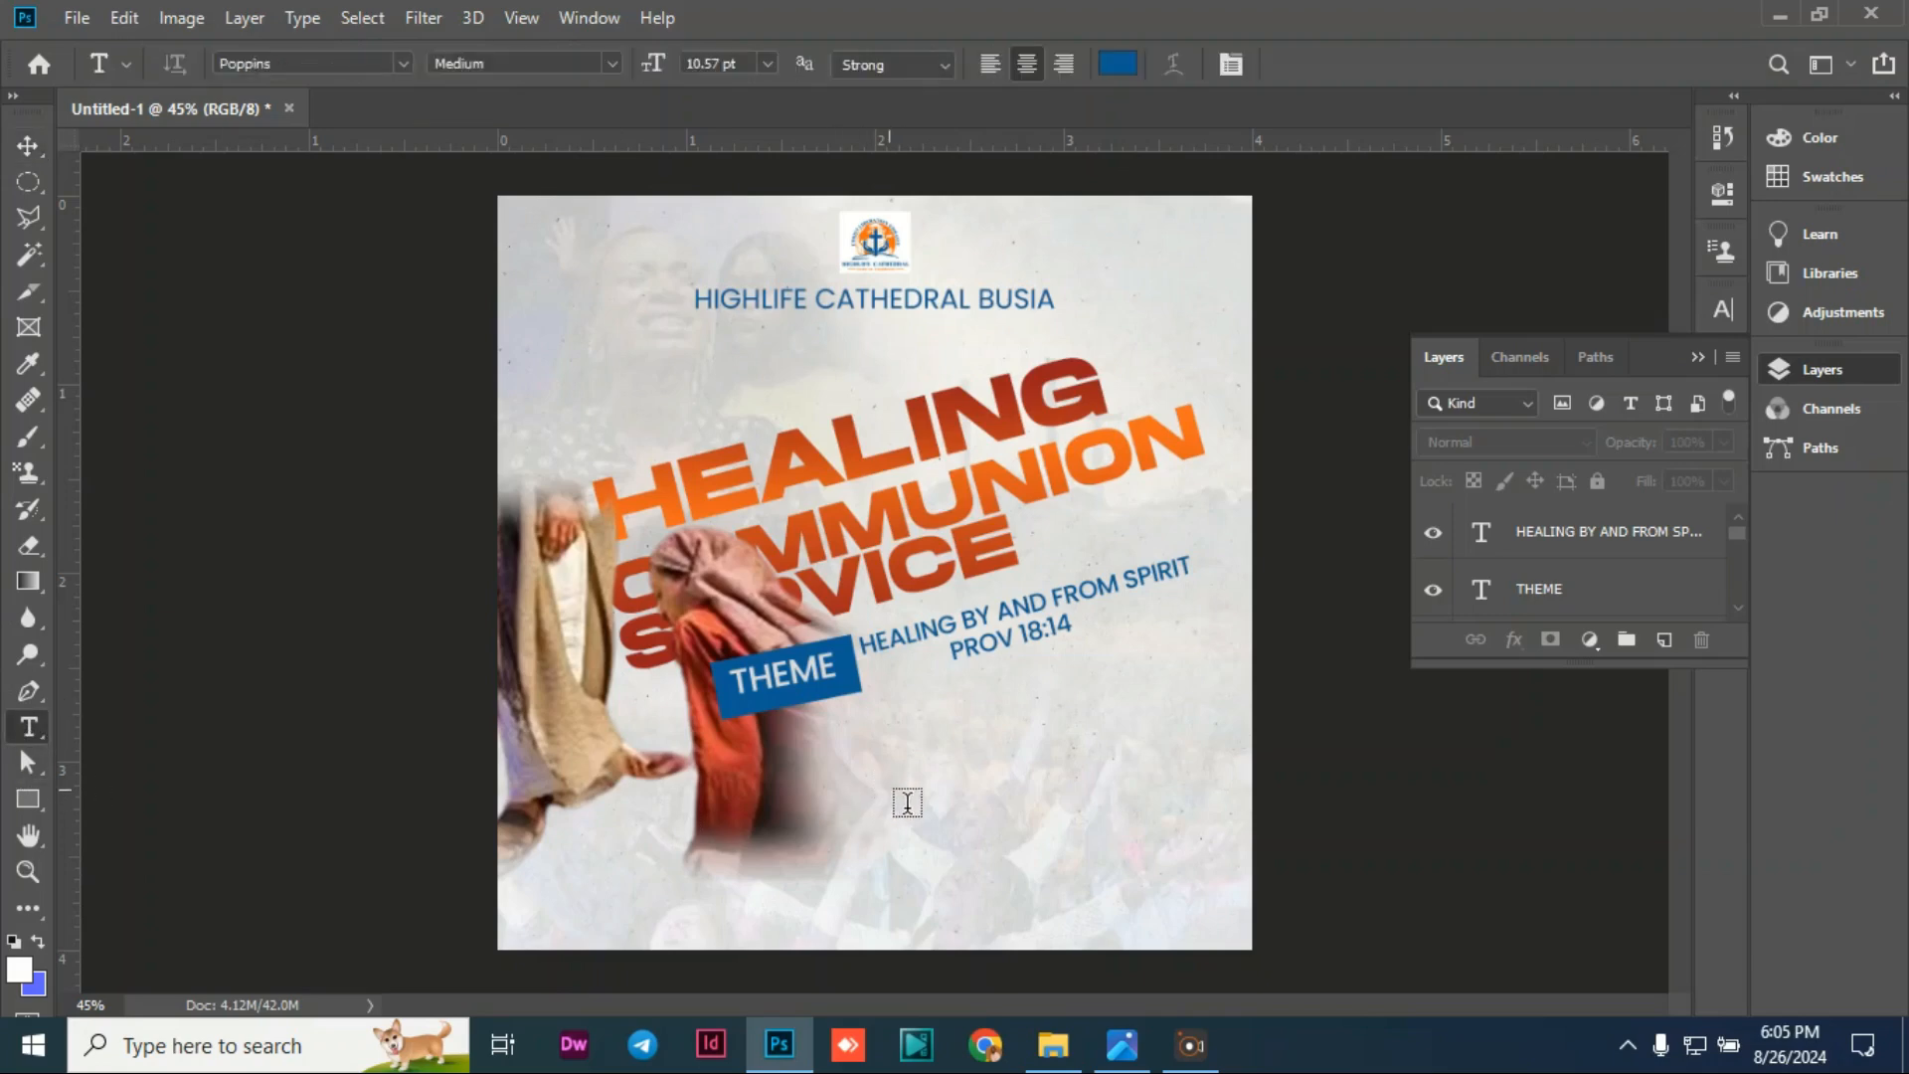
# Step: Type the date line '25TH AUGUST 2024, 7AM & 9AM' below the theme
pyautogui.click(901, 798)
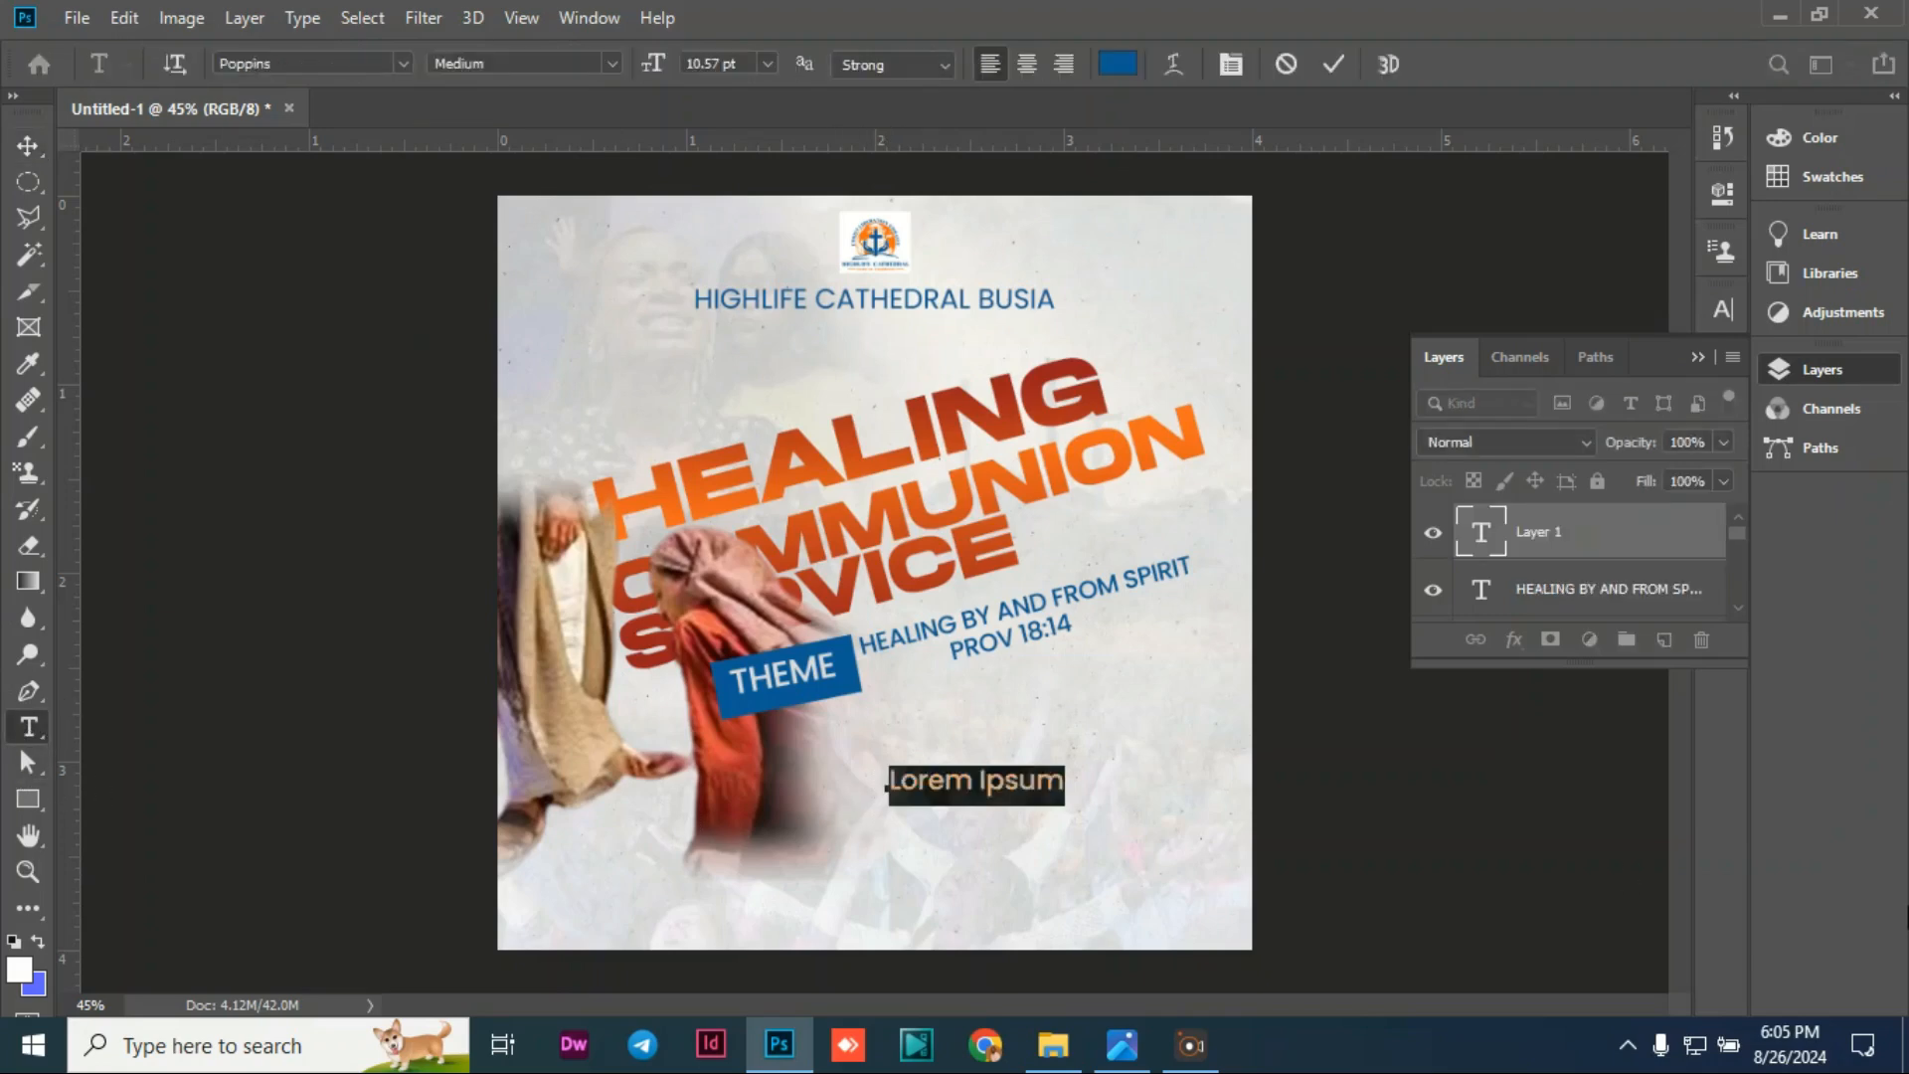
pyautogui.write('25')
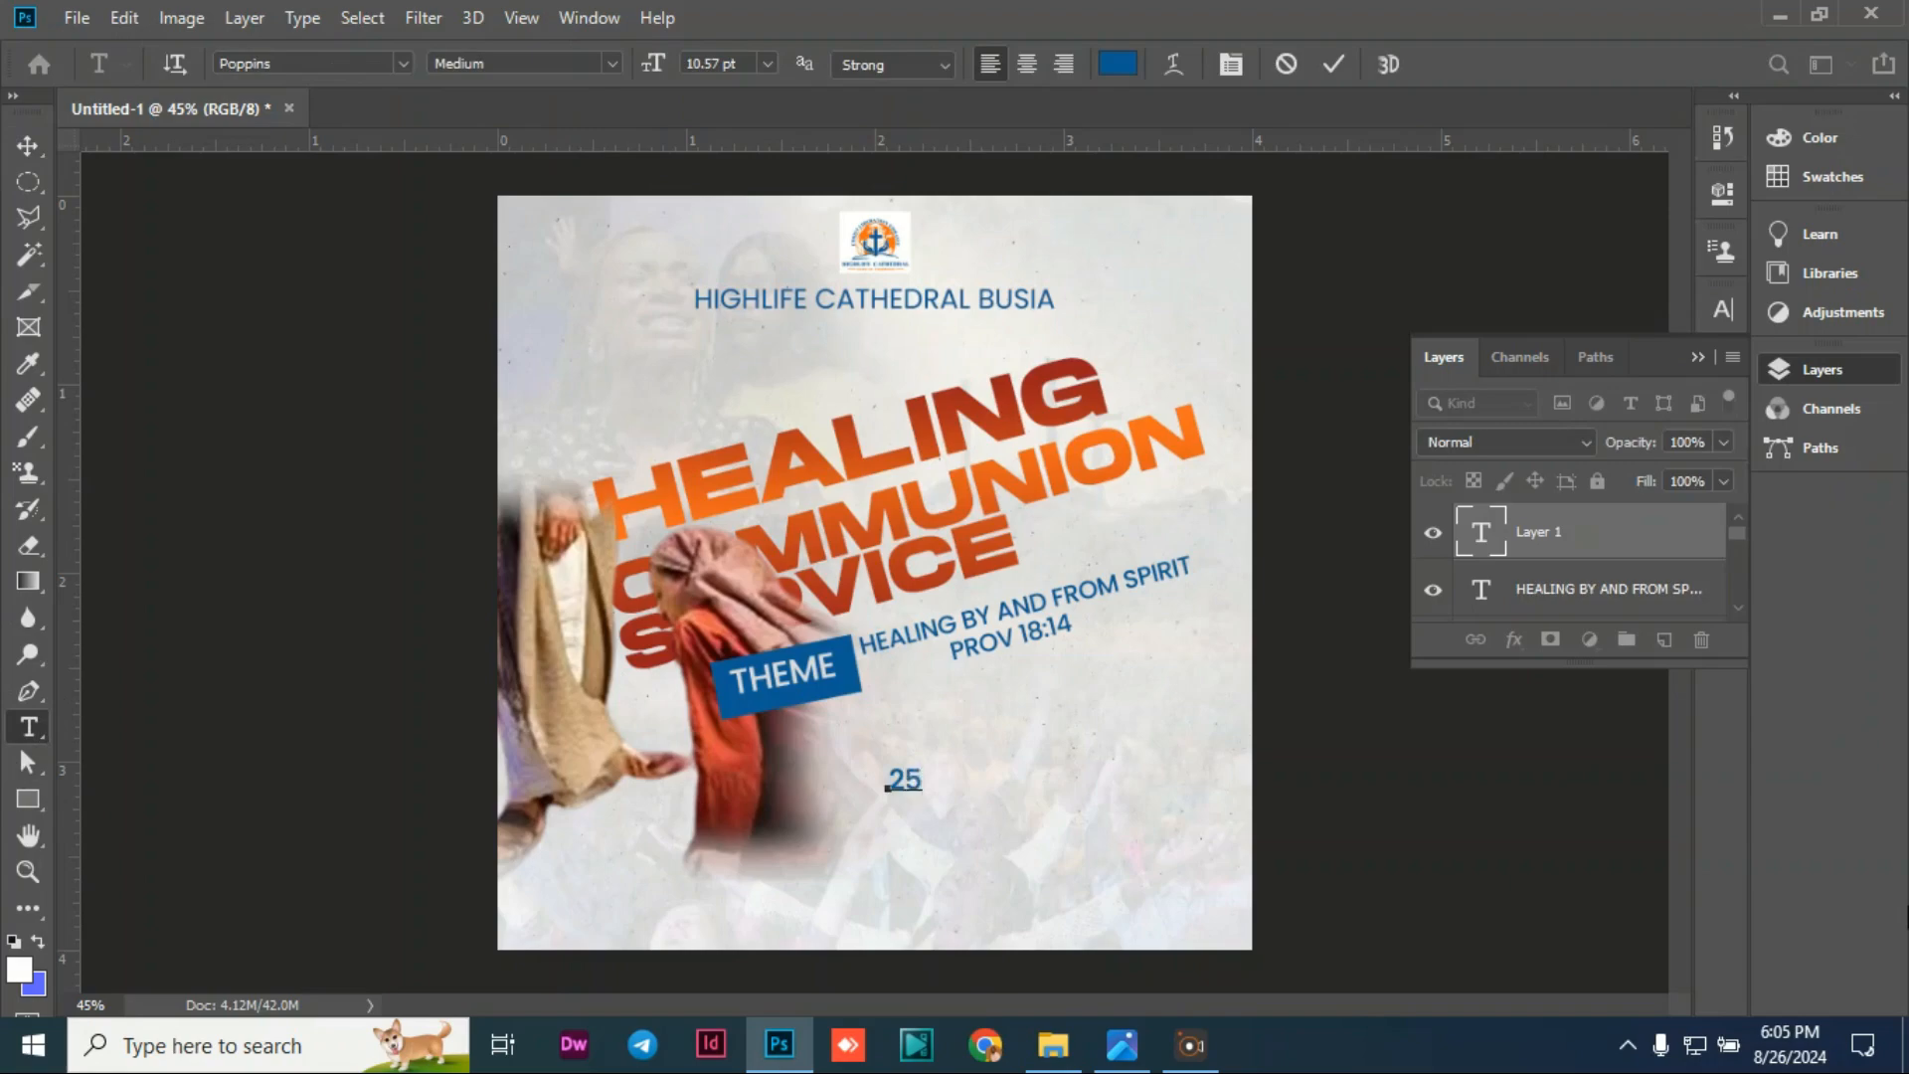
pyautogui.write('TH SUGUT')
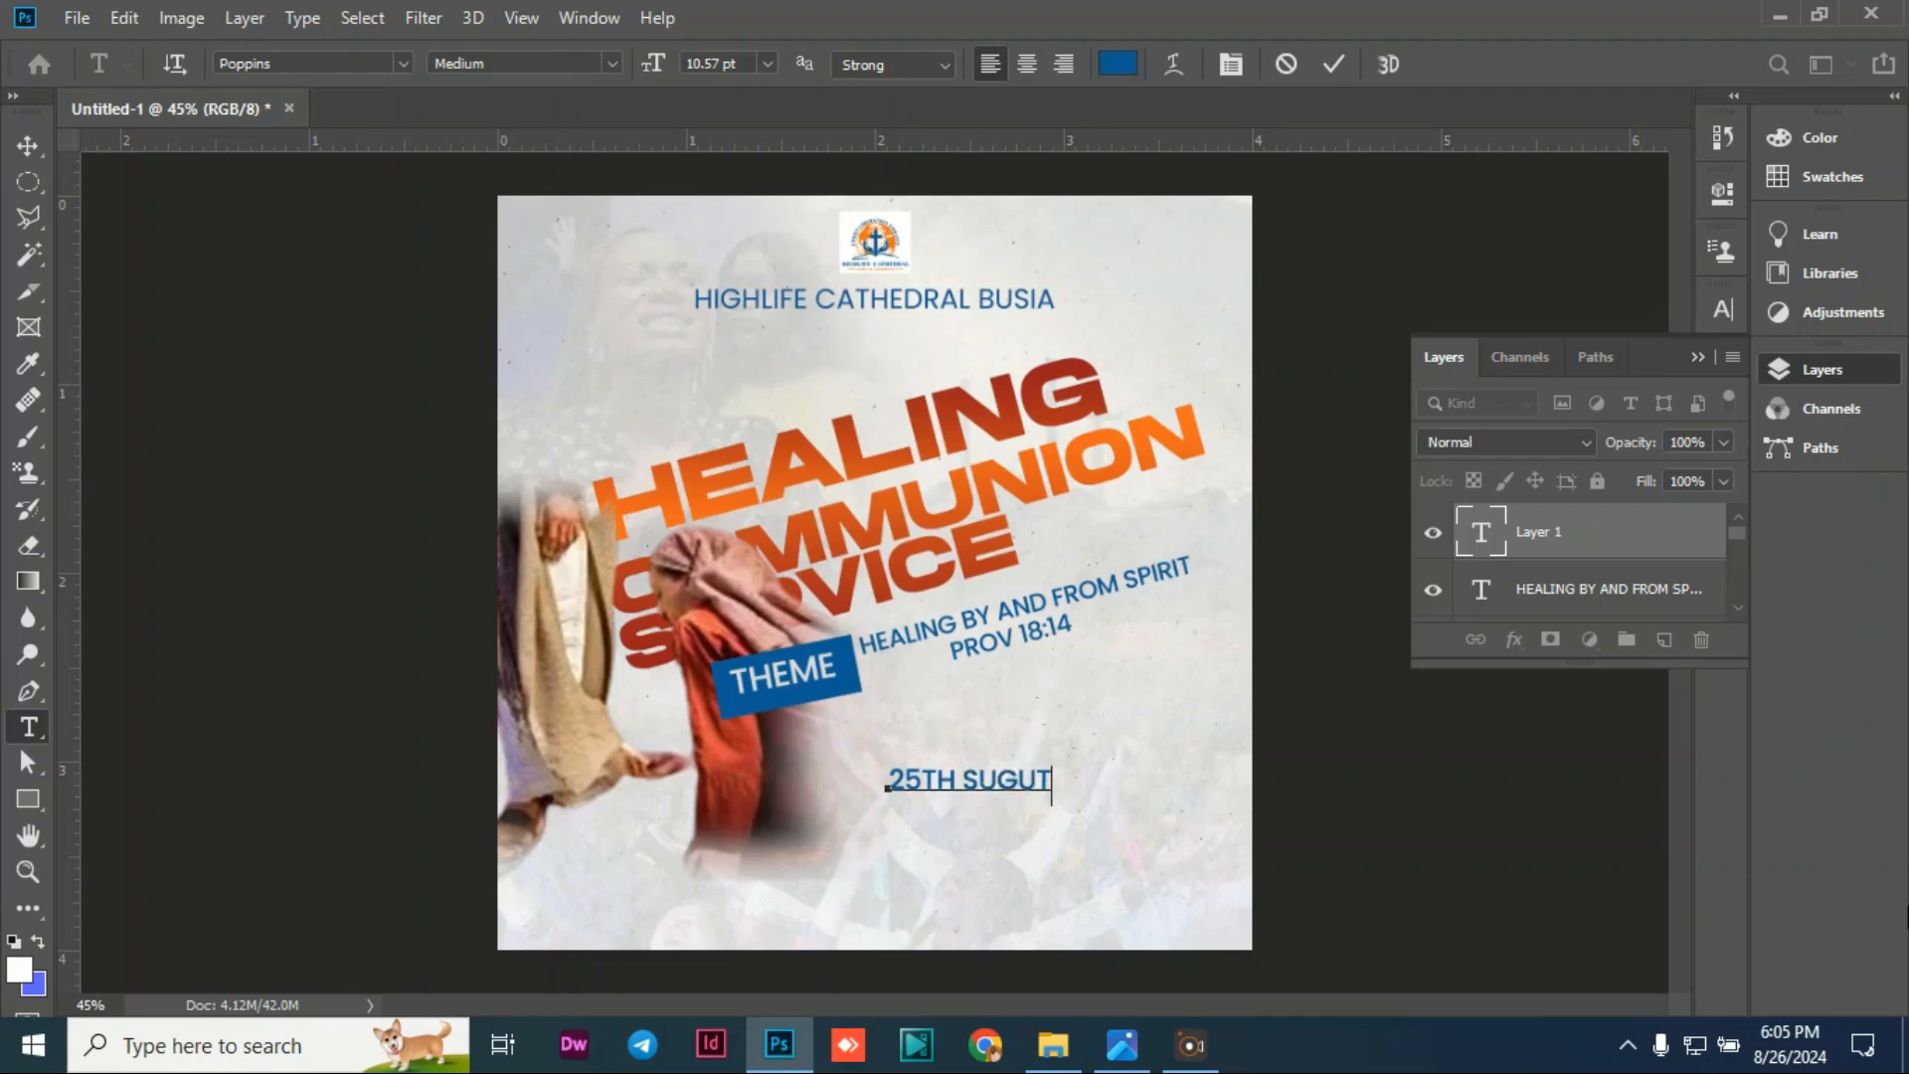
pyautogui.press('BackSpace')
pyautogui.press('BackSpace')
pyautogui.press('BackSpace')
pyautogui.press('BackSpace')
pyautogui.press('BackSpace')
pyautogui.write('AUFY')
pyautogui.write('ST')
pyautogui.press('BackSpace')
pyautogui.press('BackSpace')
pyautogui.press('BackSpace')
pyautogui.press('BackSpace')
pyautogui.write('GUST')
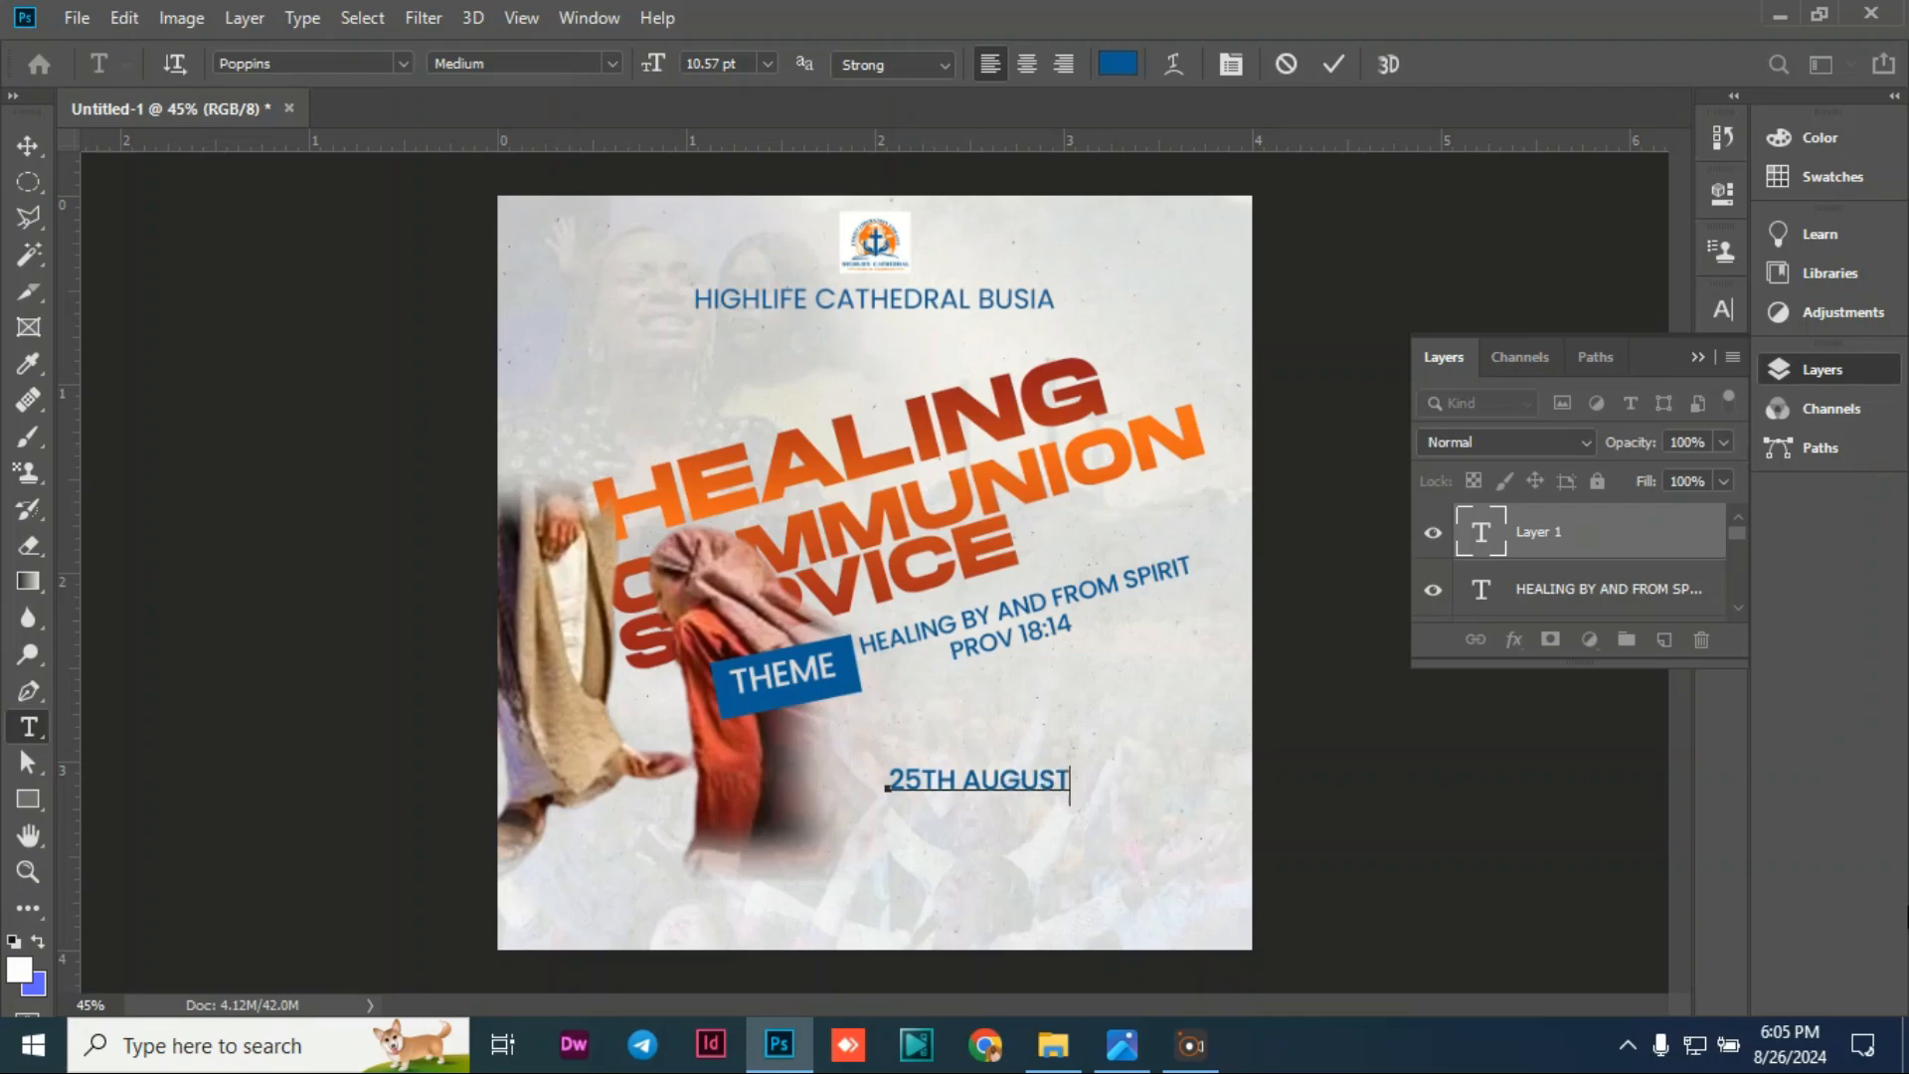
pyautogui.write(' 202')
pyautogui.write('4.')
pyautogui.write(' 7AM & 9AM')
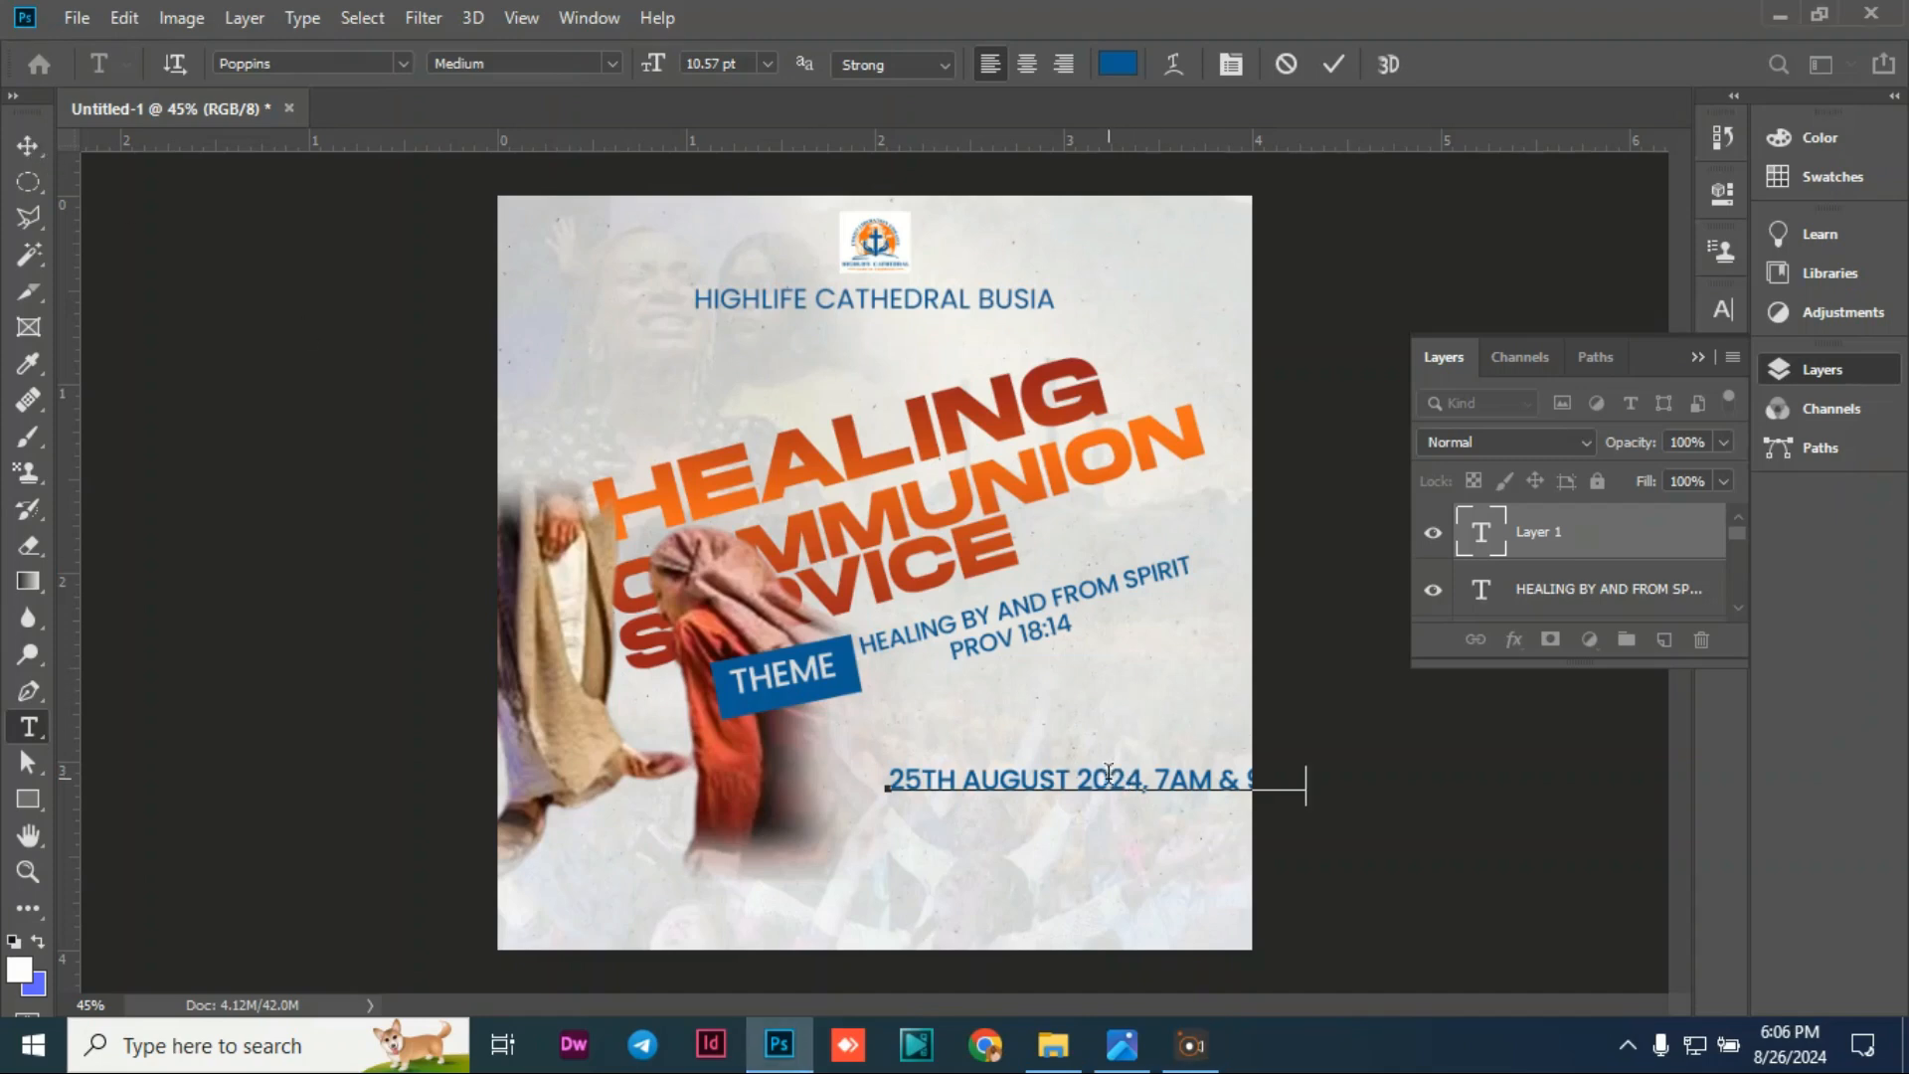
pyautogui.click(28, 146)
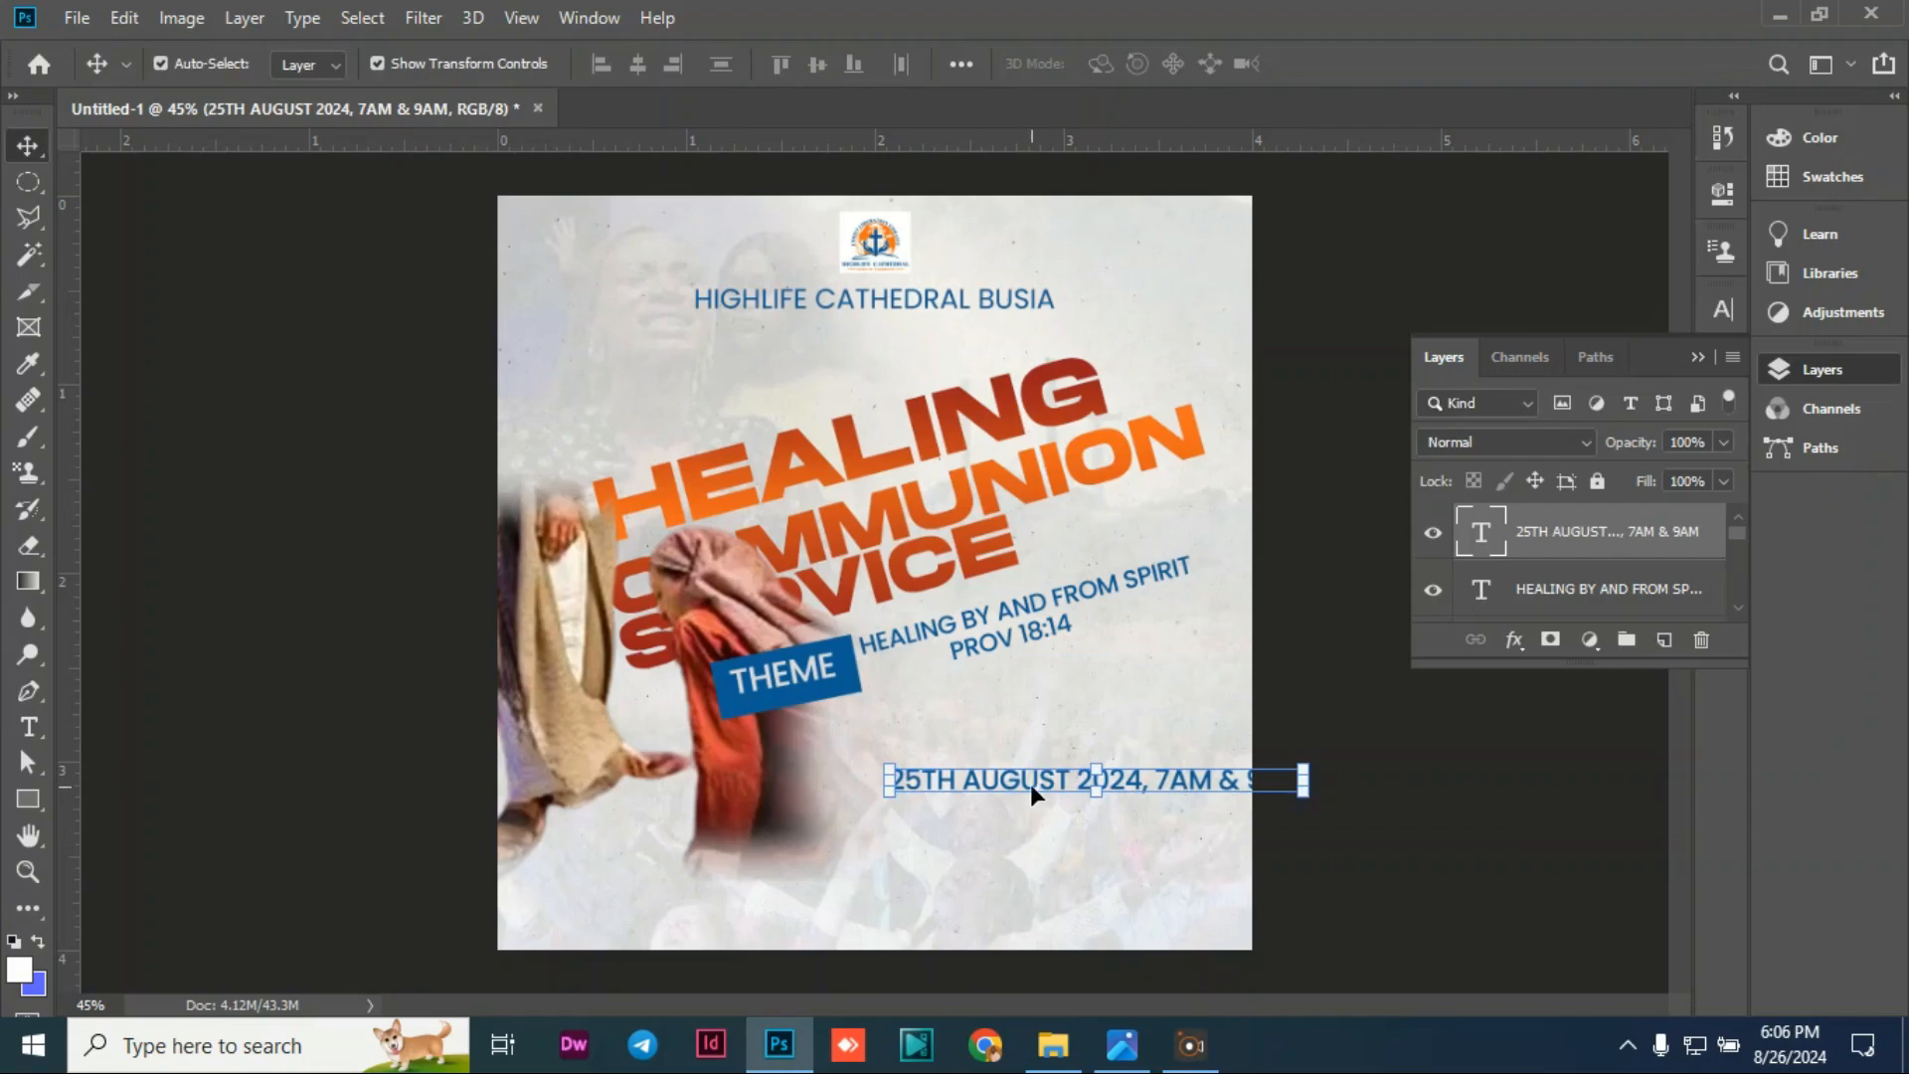
# Step: Move the date line left under the theme and shrink it slightly
pyautogui.moveTo(1030, 793); pyautogui.dragTo(953, 791)
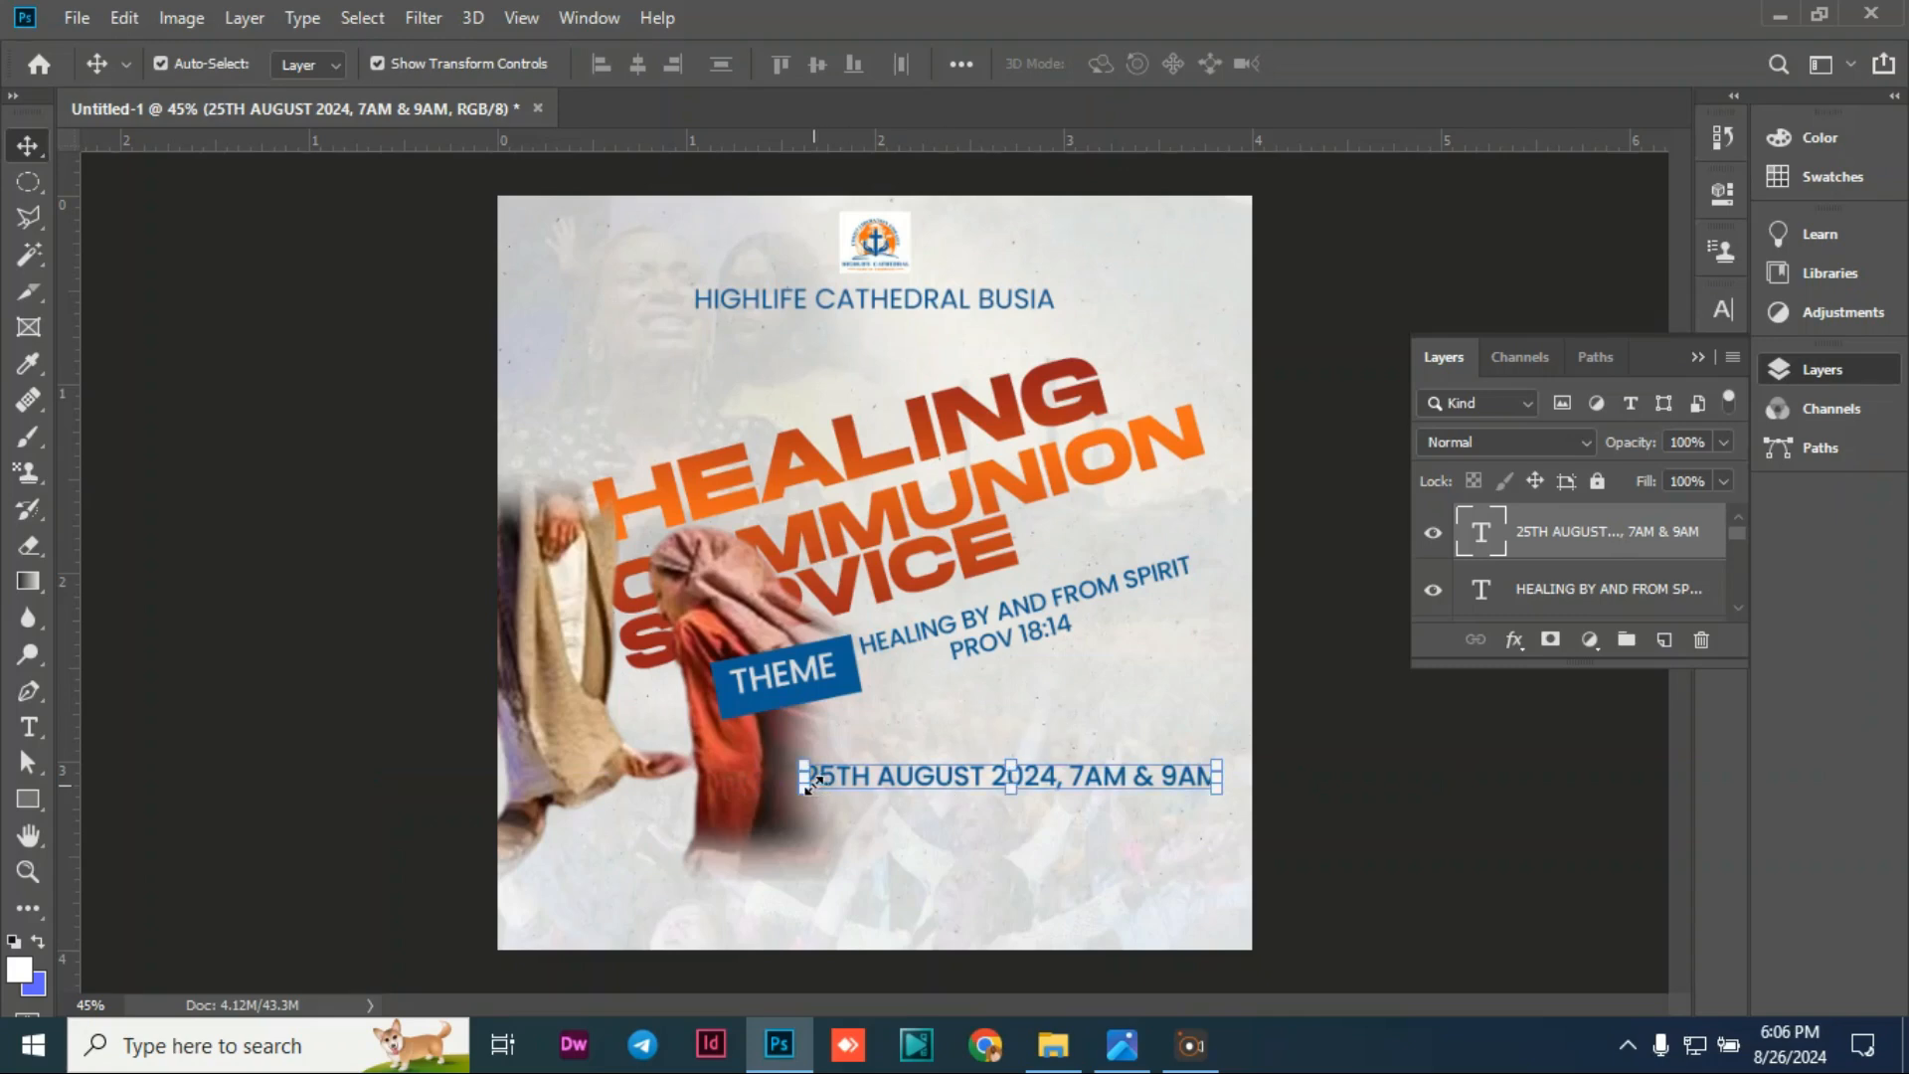
pyautogui.moveTo(808, 786); pyautogui.dragTo(832, 797)
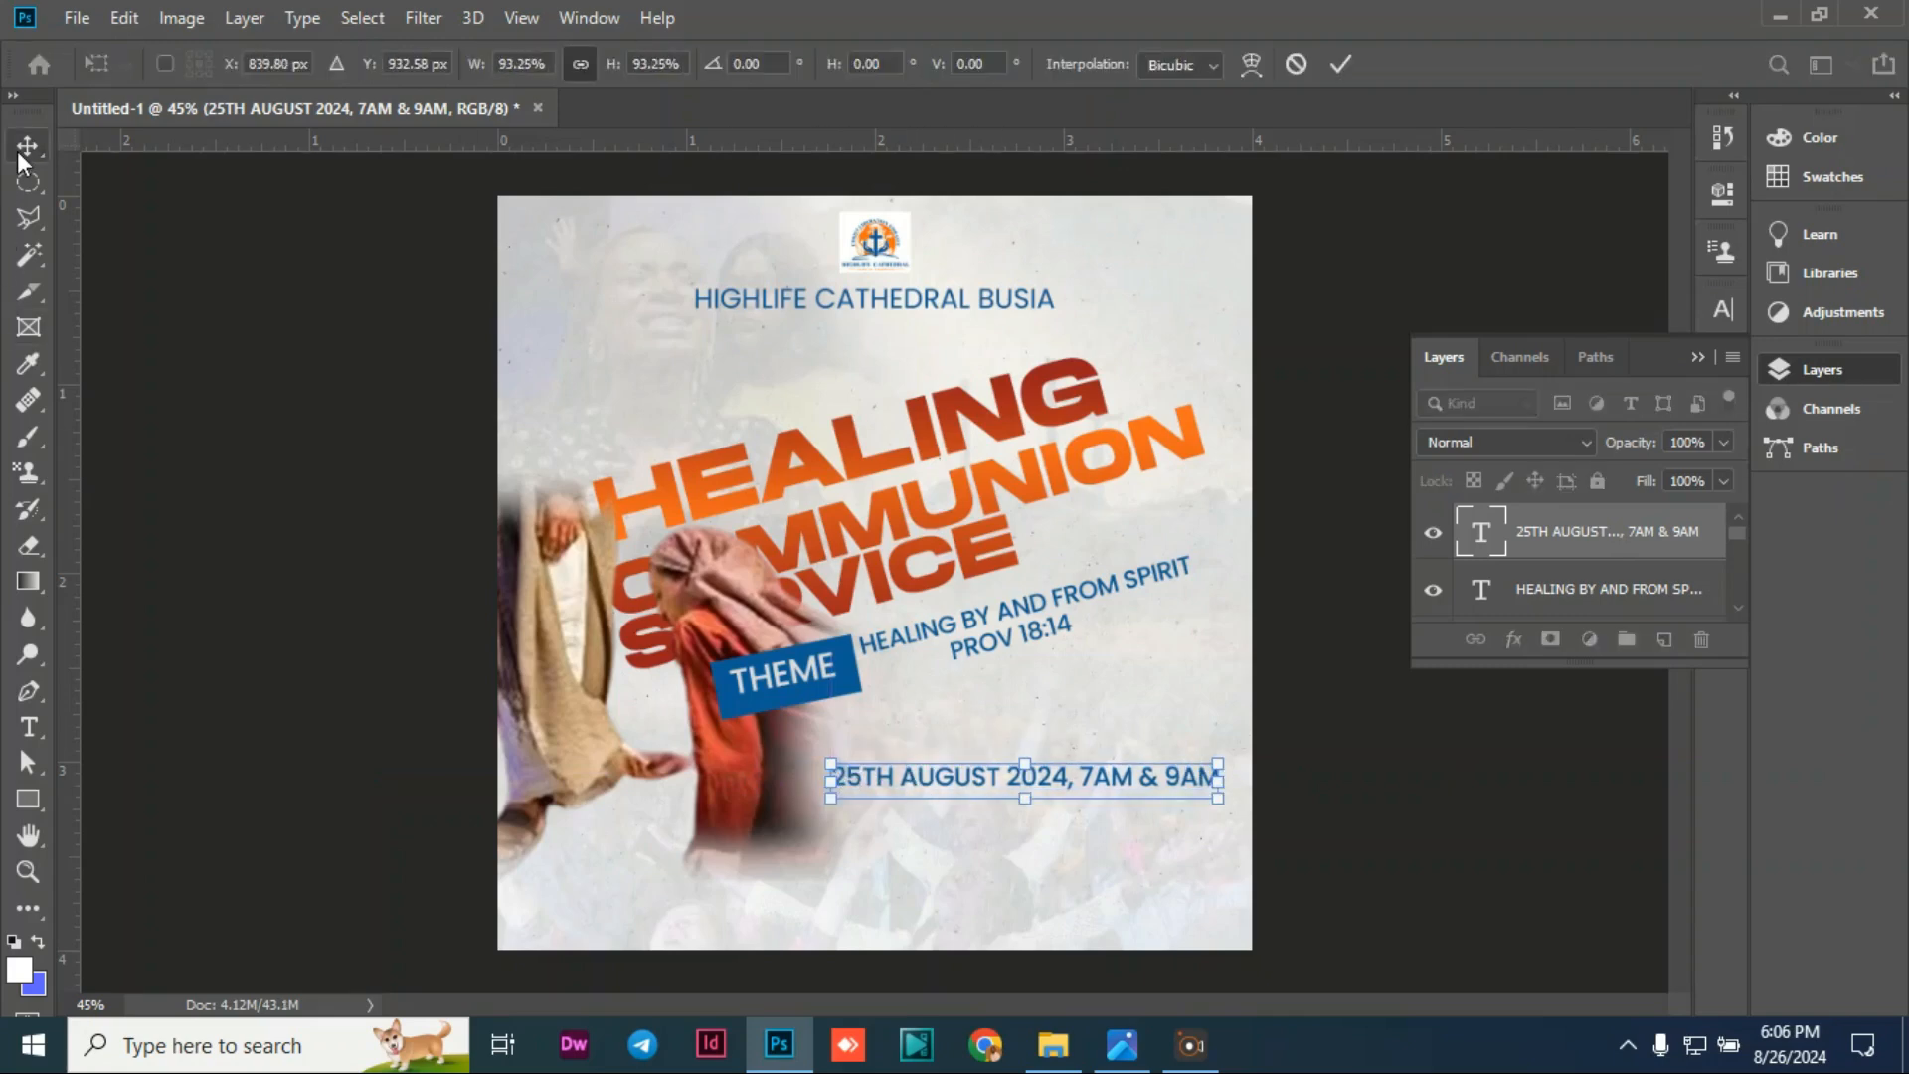
pyautogui.press('Return')
# Step: Make the date text Bold and black
pyautogui.doubleClick(965, 773)
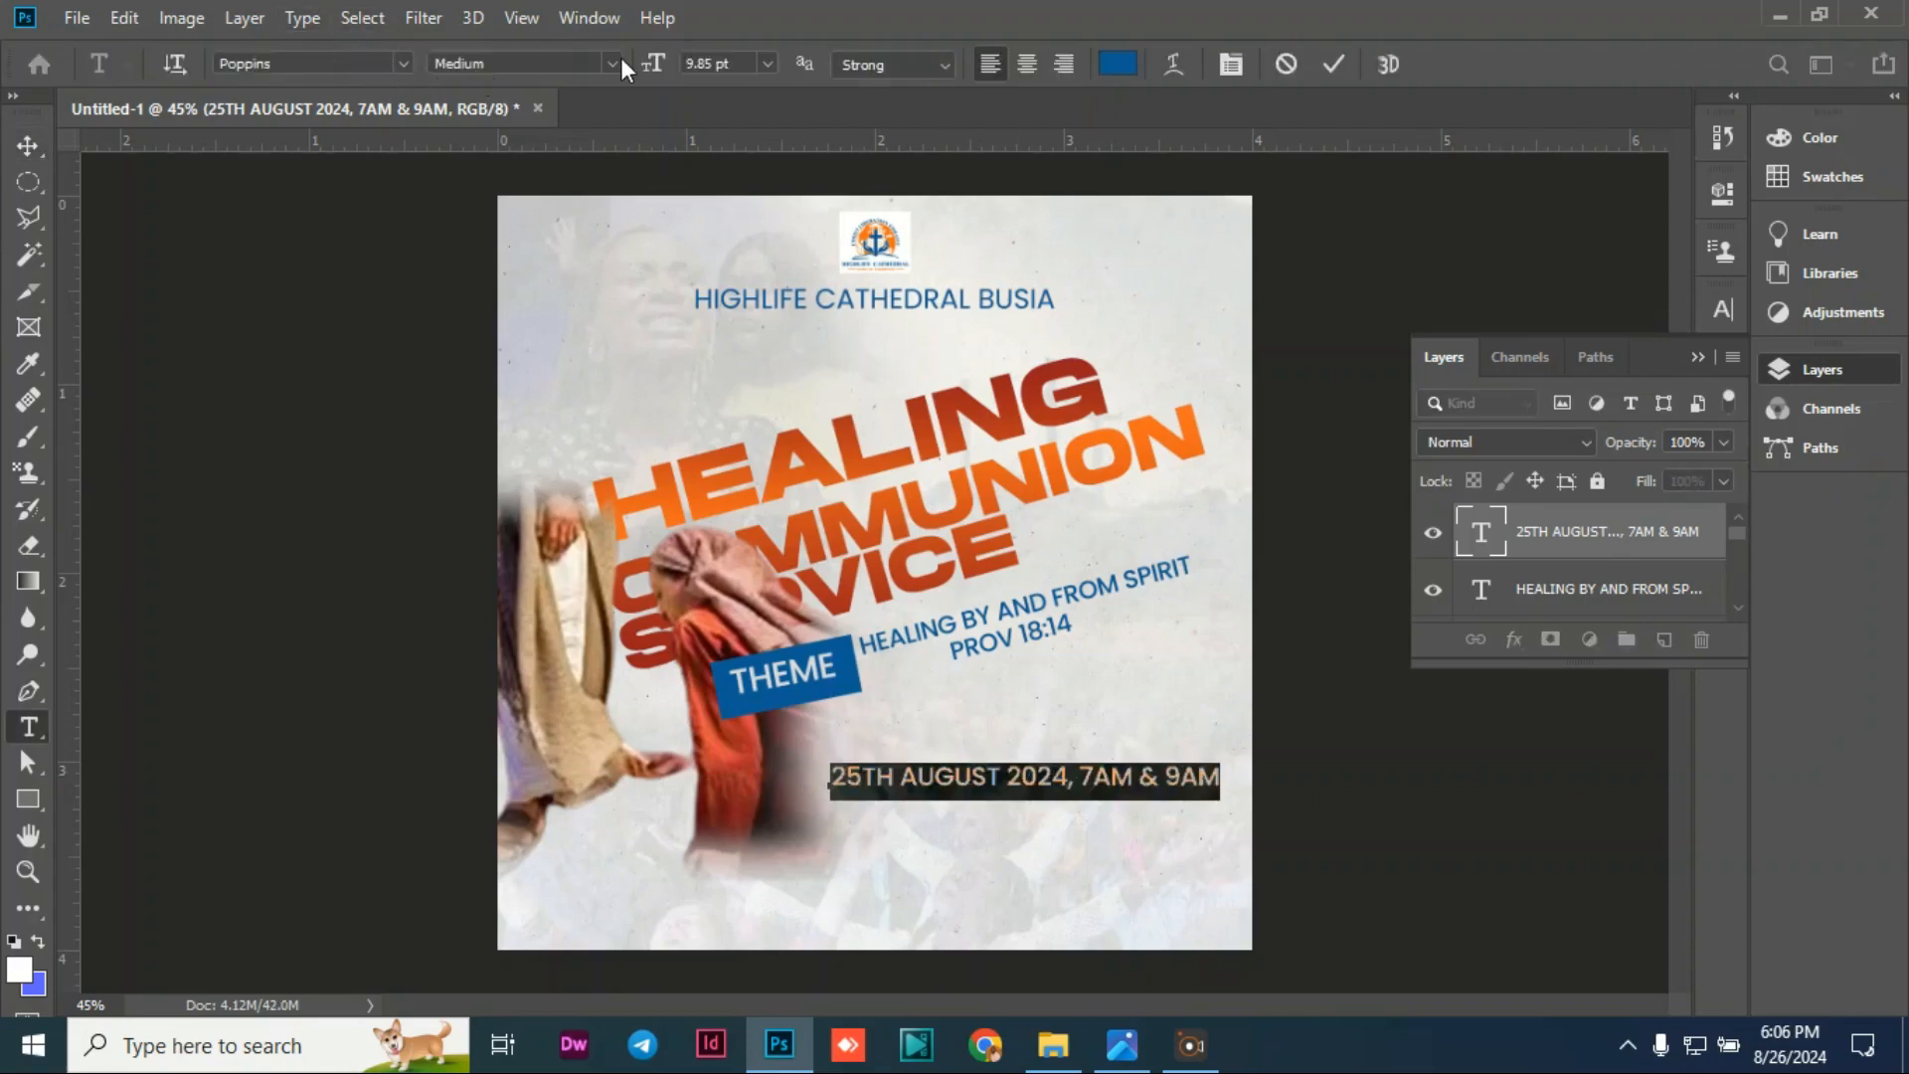
pyautogui.click(613, 60)
pyautogui.click(479, 360)
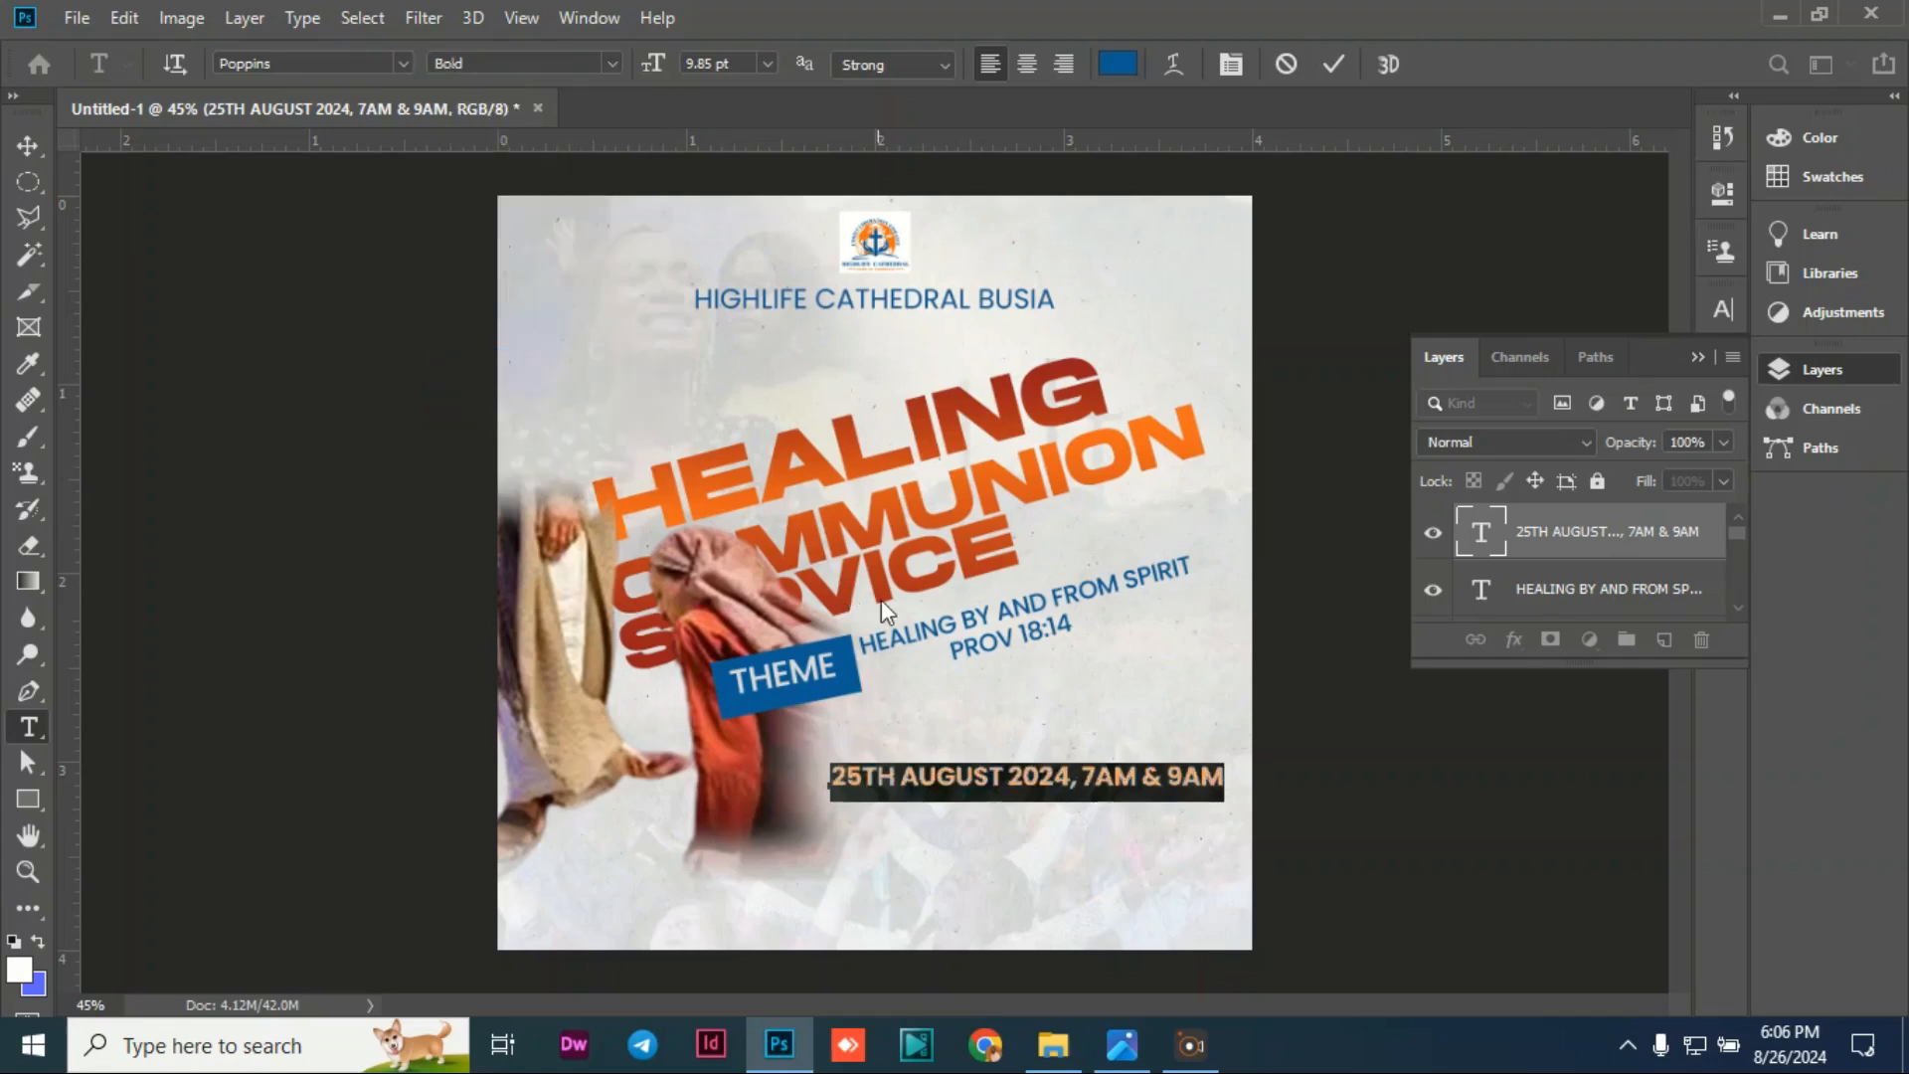
pyautogui.click(1118, 65)
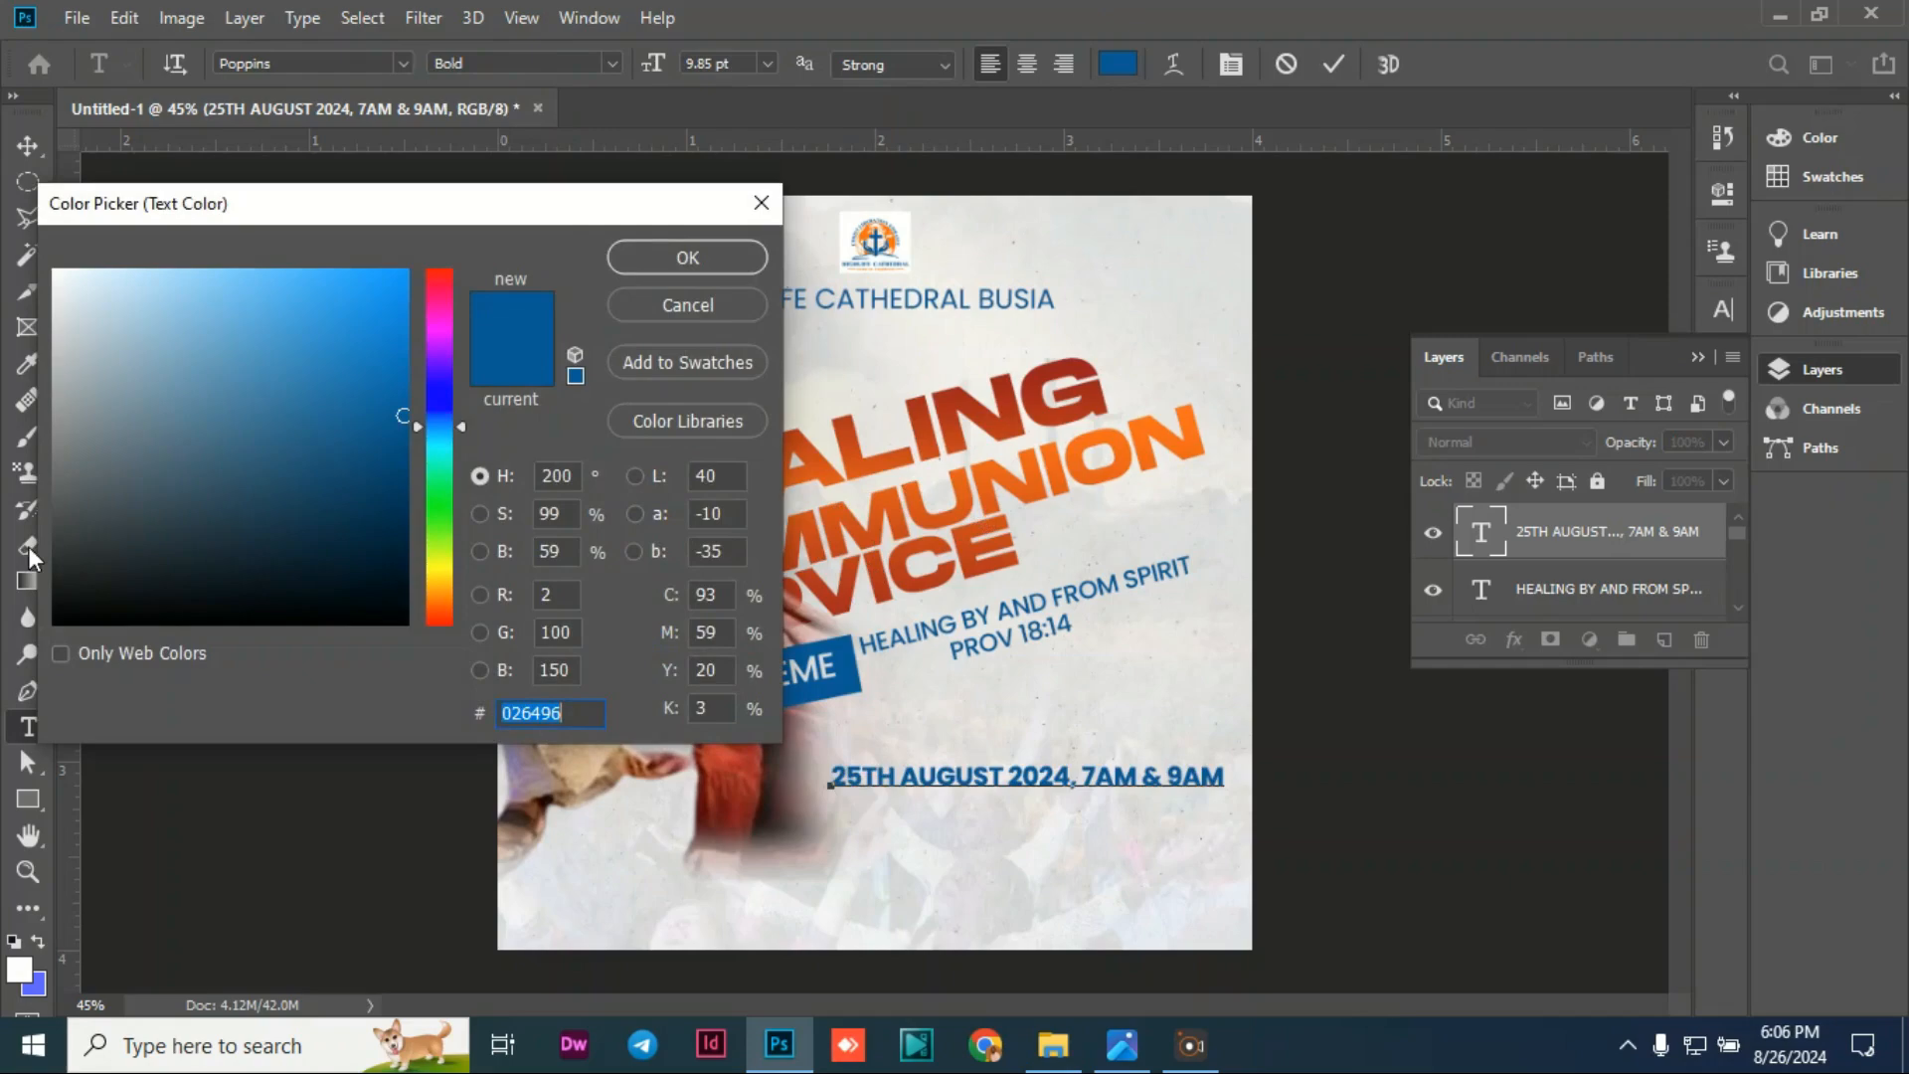
pyautogui.click(54, 622)
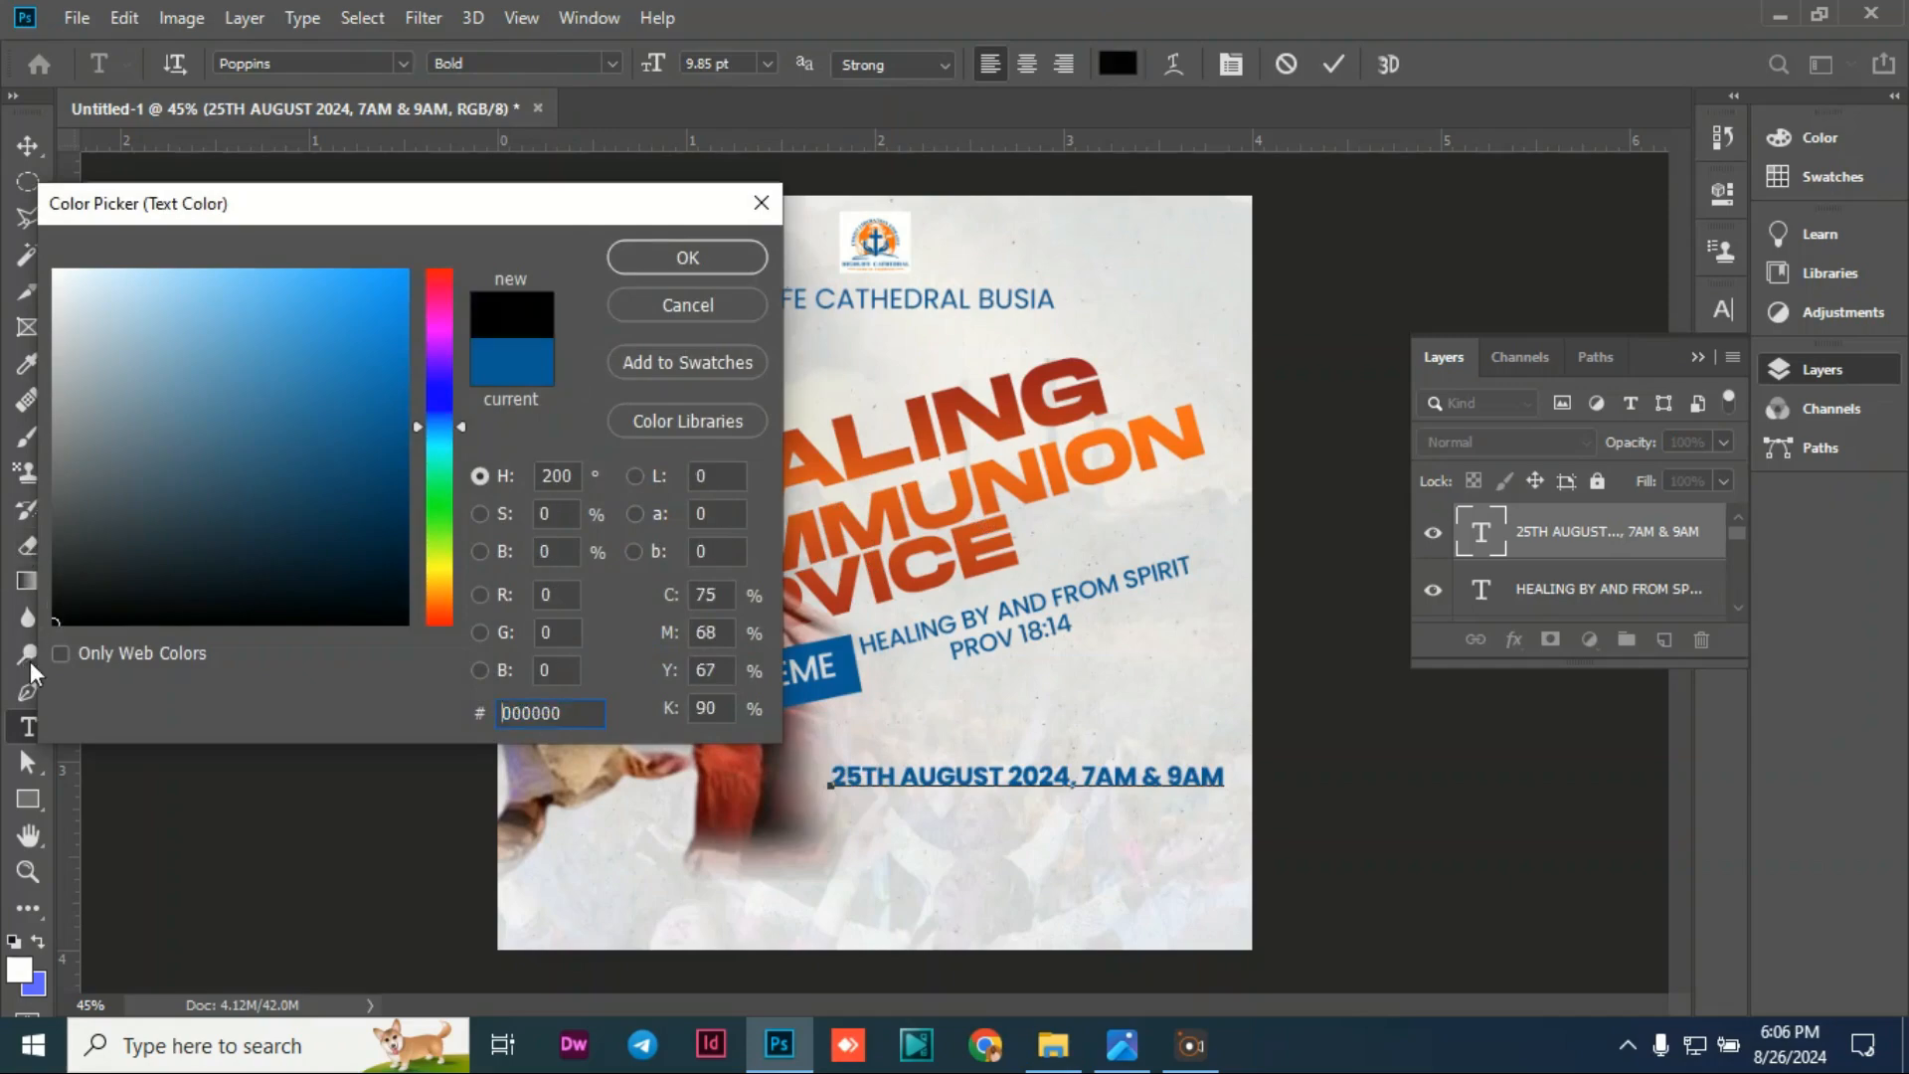
pyautogui.click(712, 262)
pyautogui.click(38, 147)
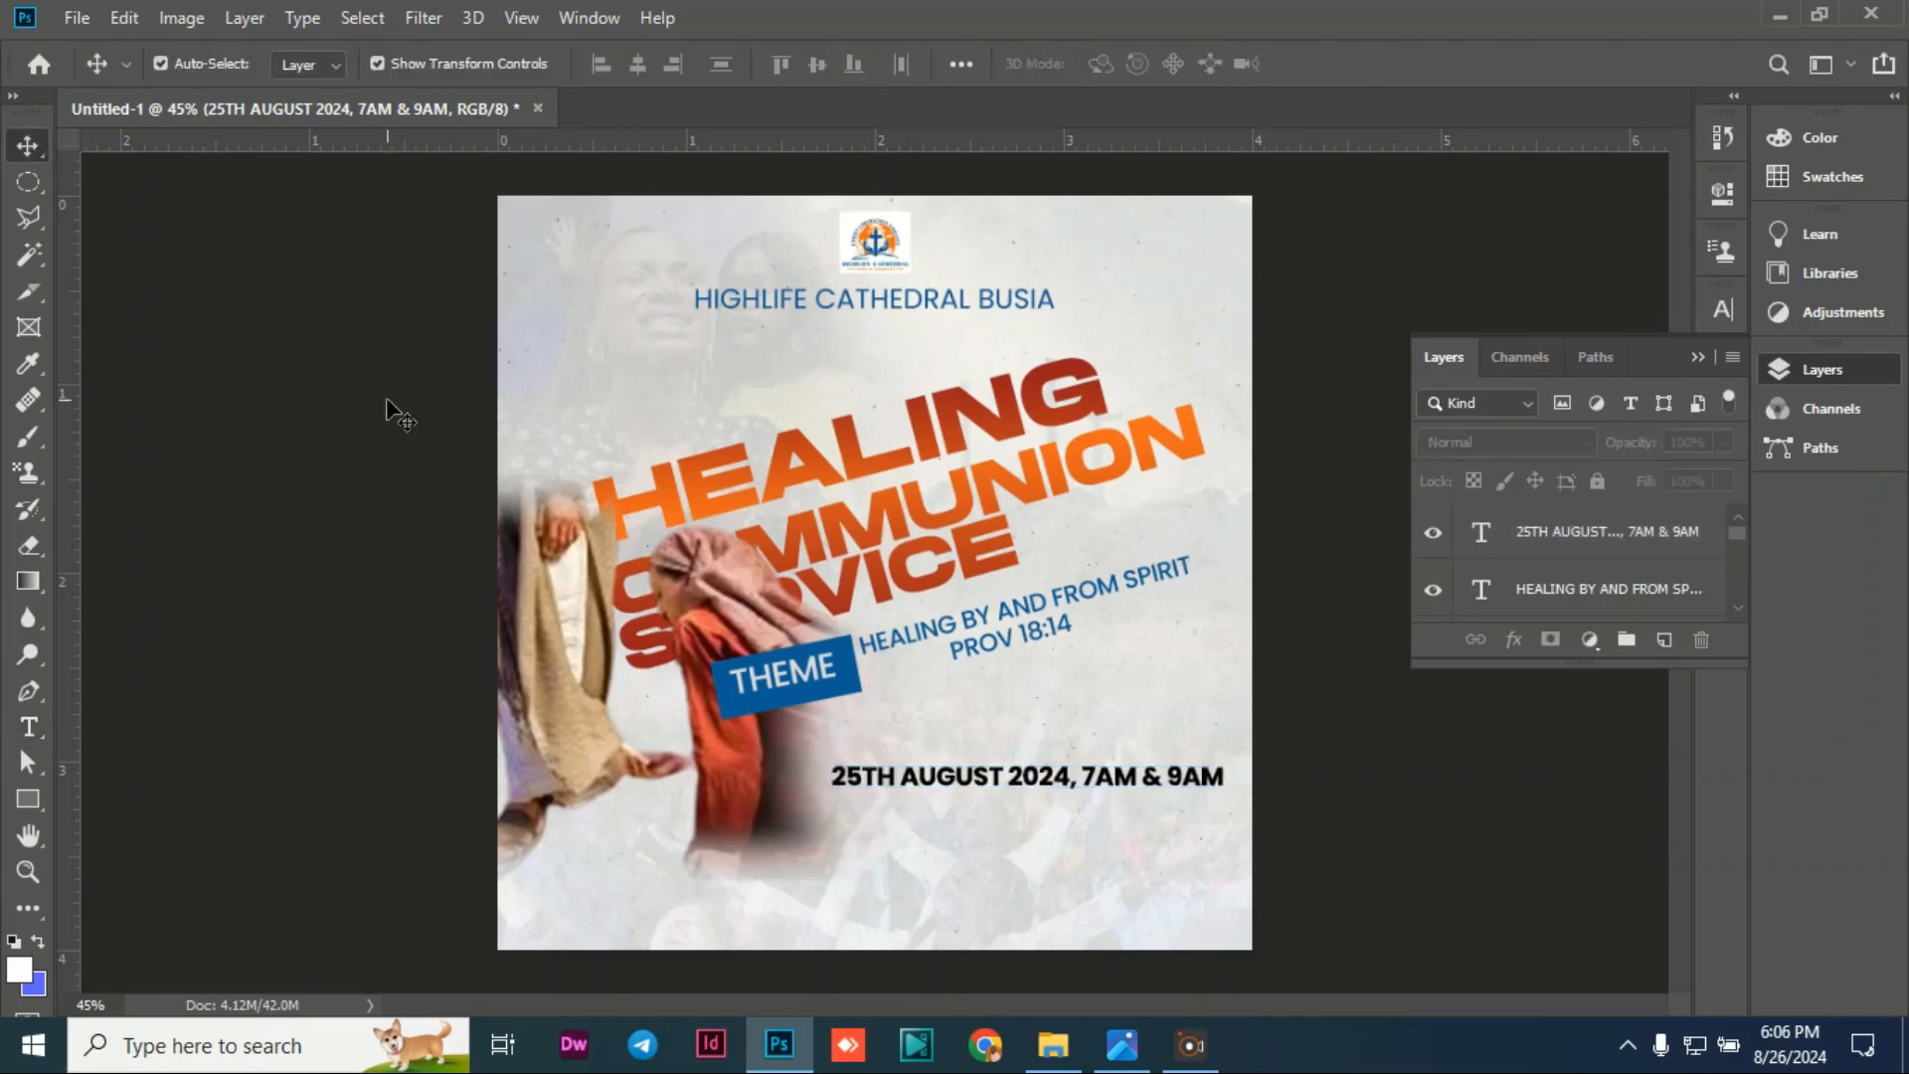
# Step: Nudge the date line slightly up and left into its final position
pyautogui.click(997, 774)
pyautogui.click(1036, 773)
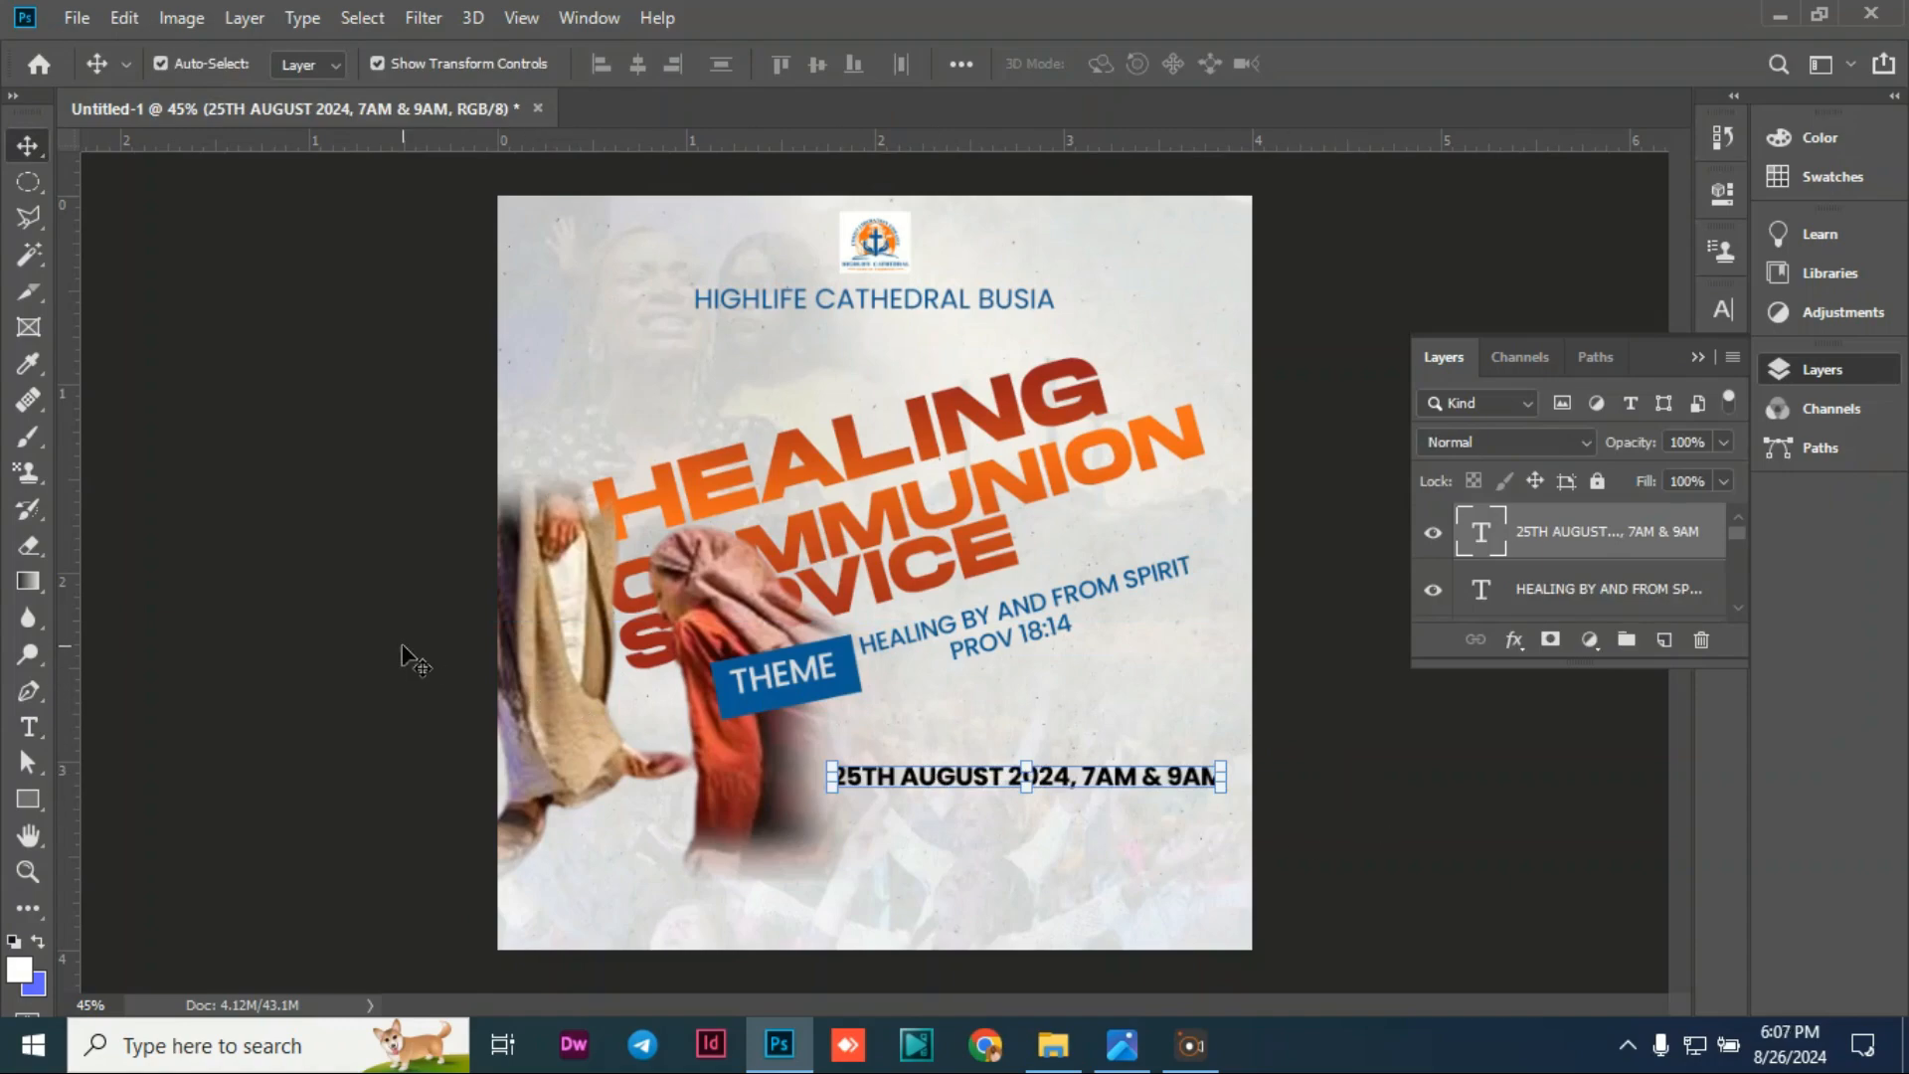
pyautogui.click(299, 581)
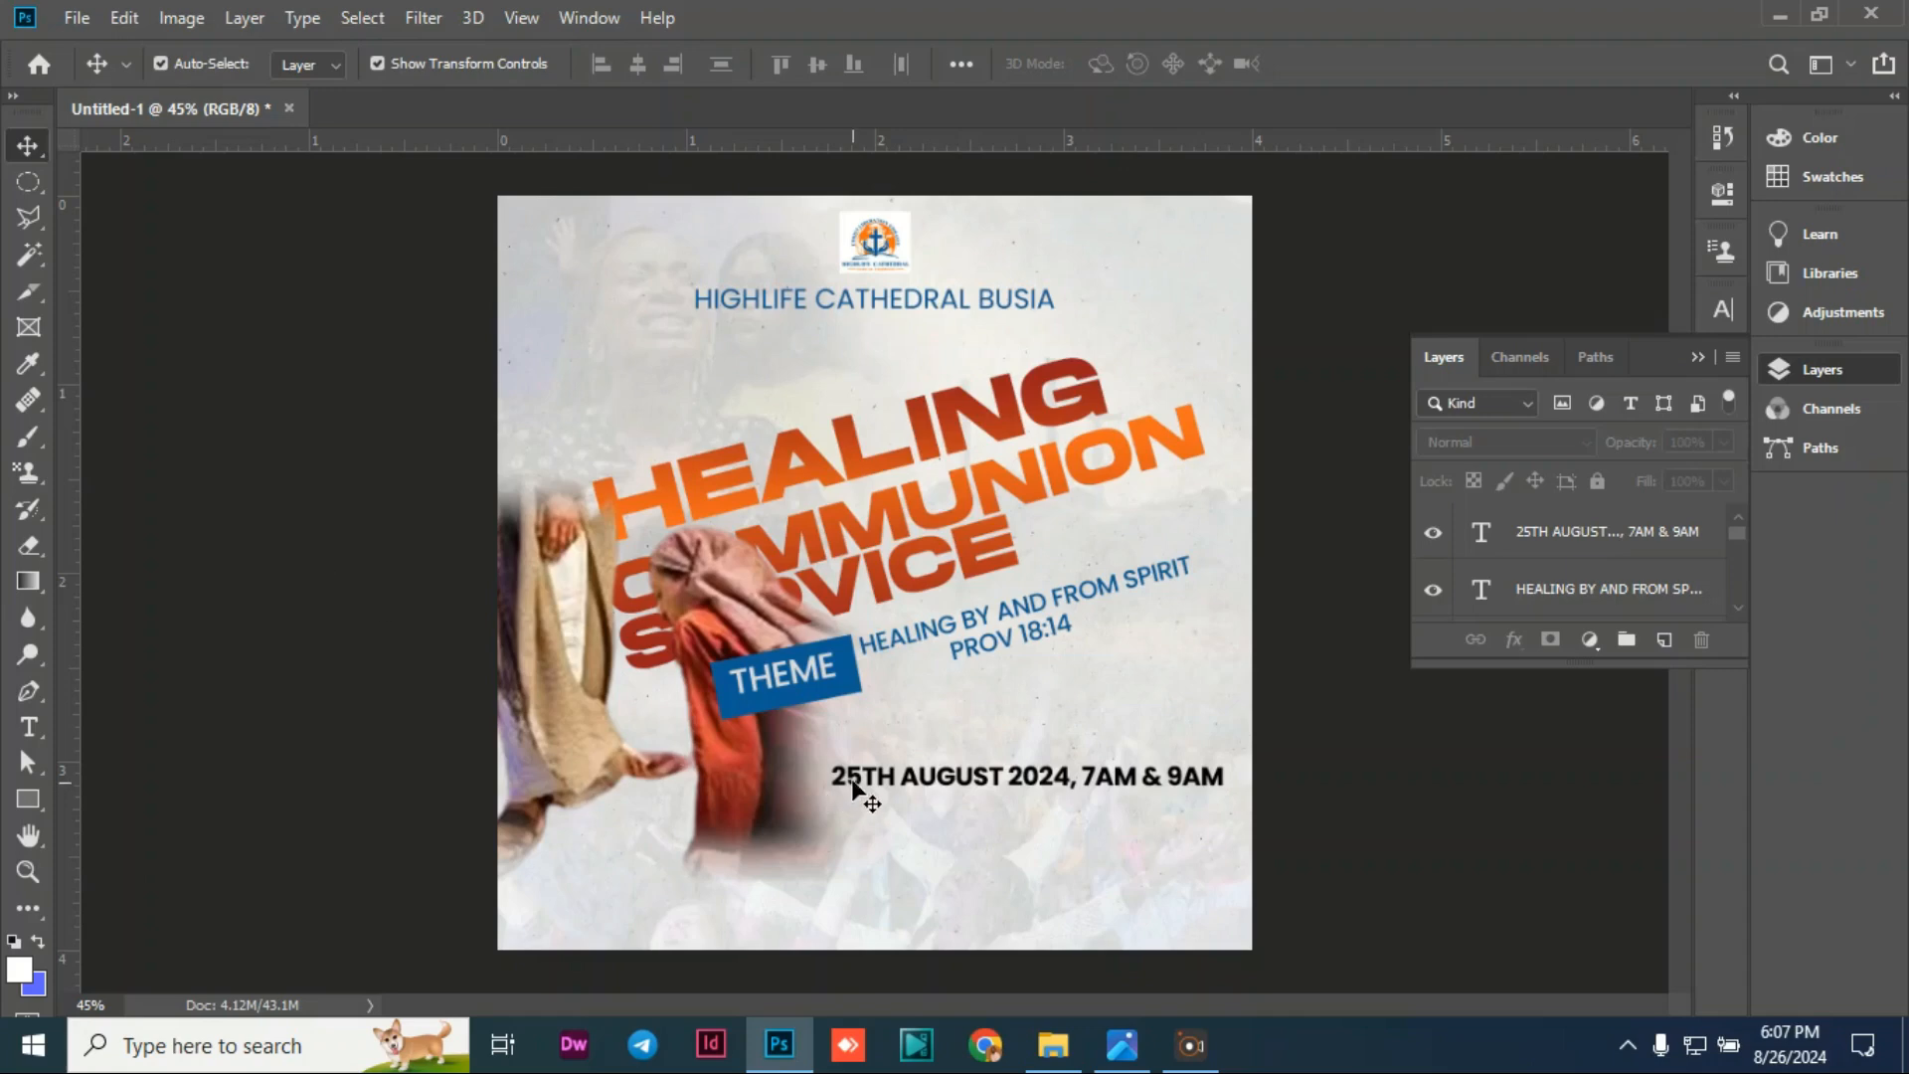
pyautogui.moveTo(917, 785); pyautogui.dragTo(926, 779)
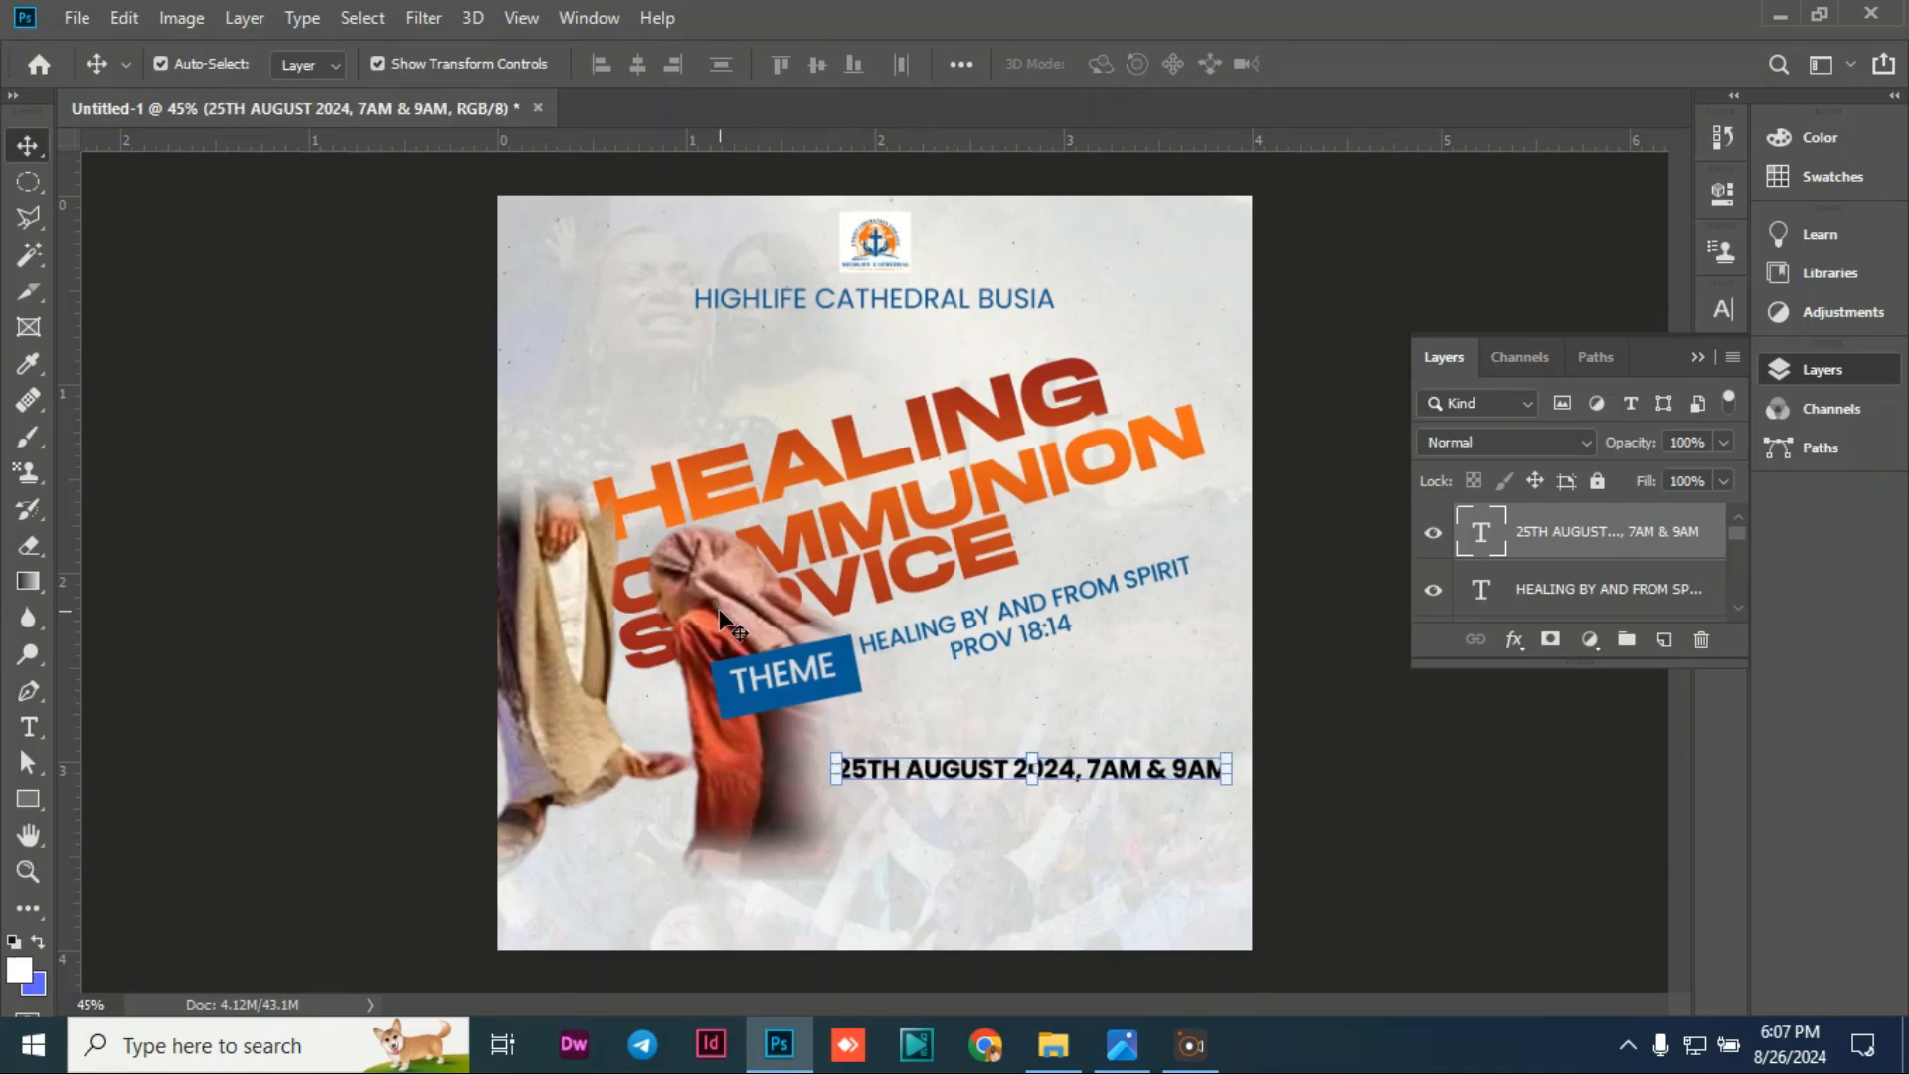
pyautogui.click(348, 522)
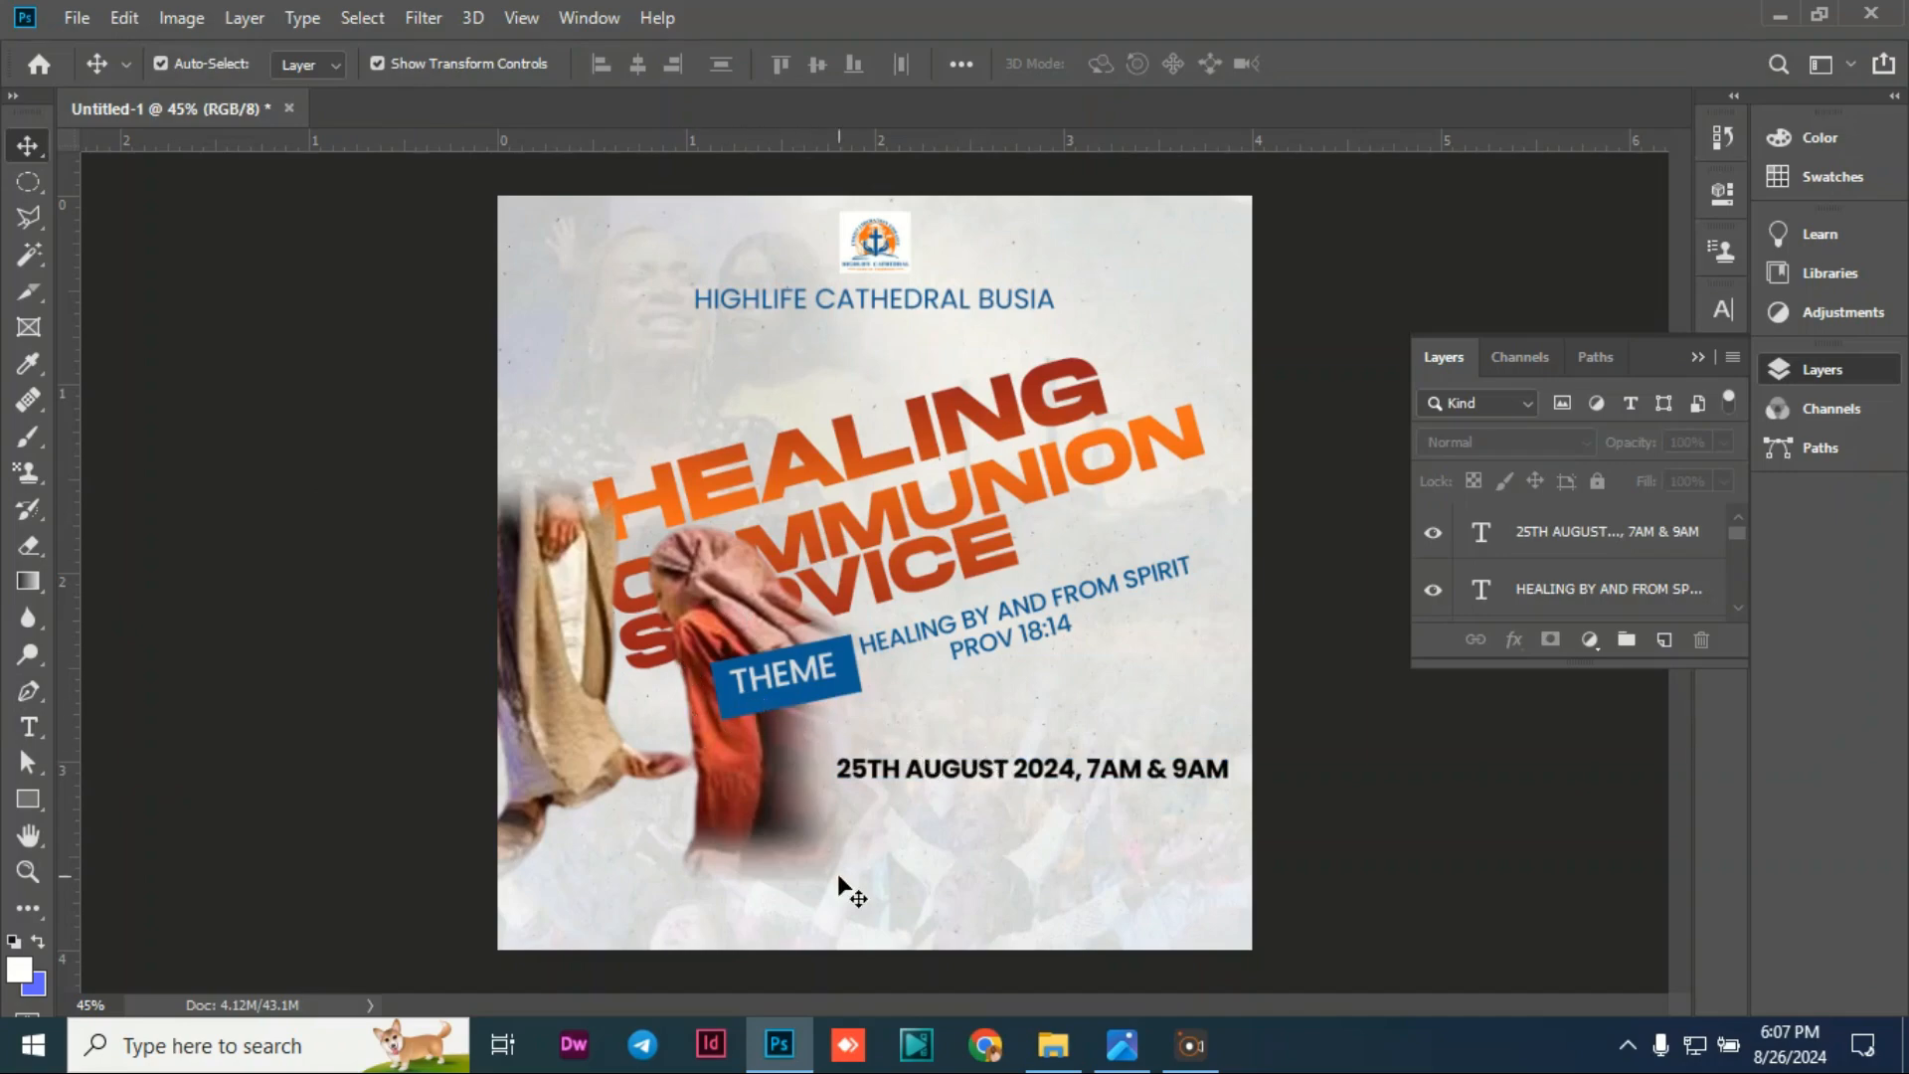
# Step: Draw a horizontal line just above the date with the Line tool
pyautogui.click(46, 806)
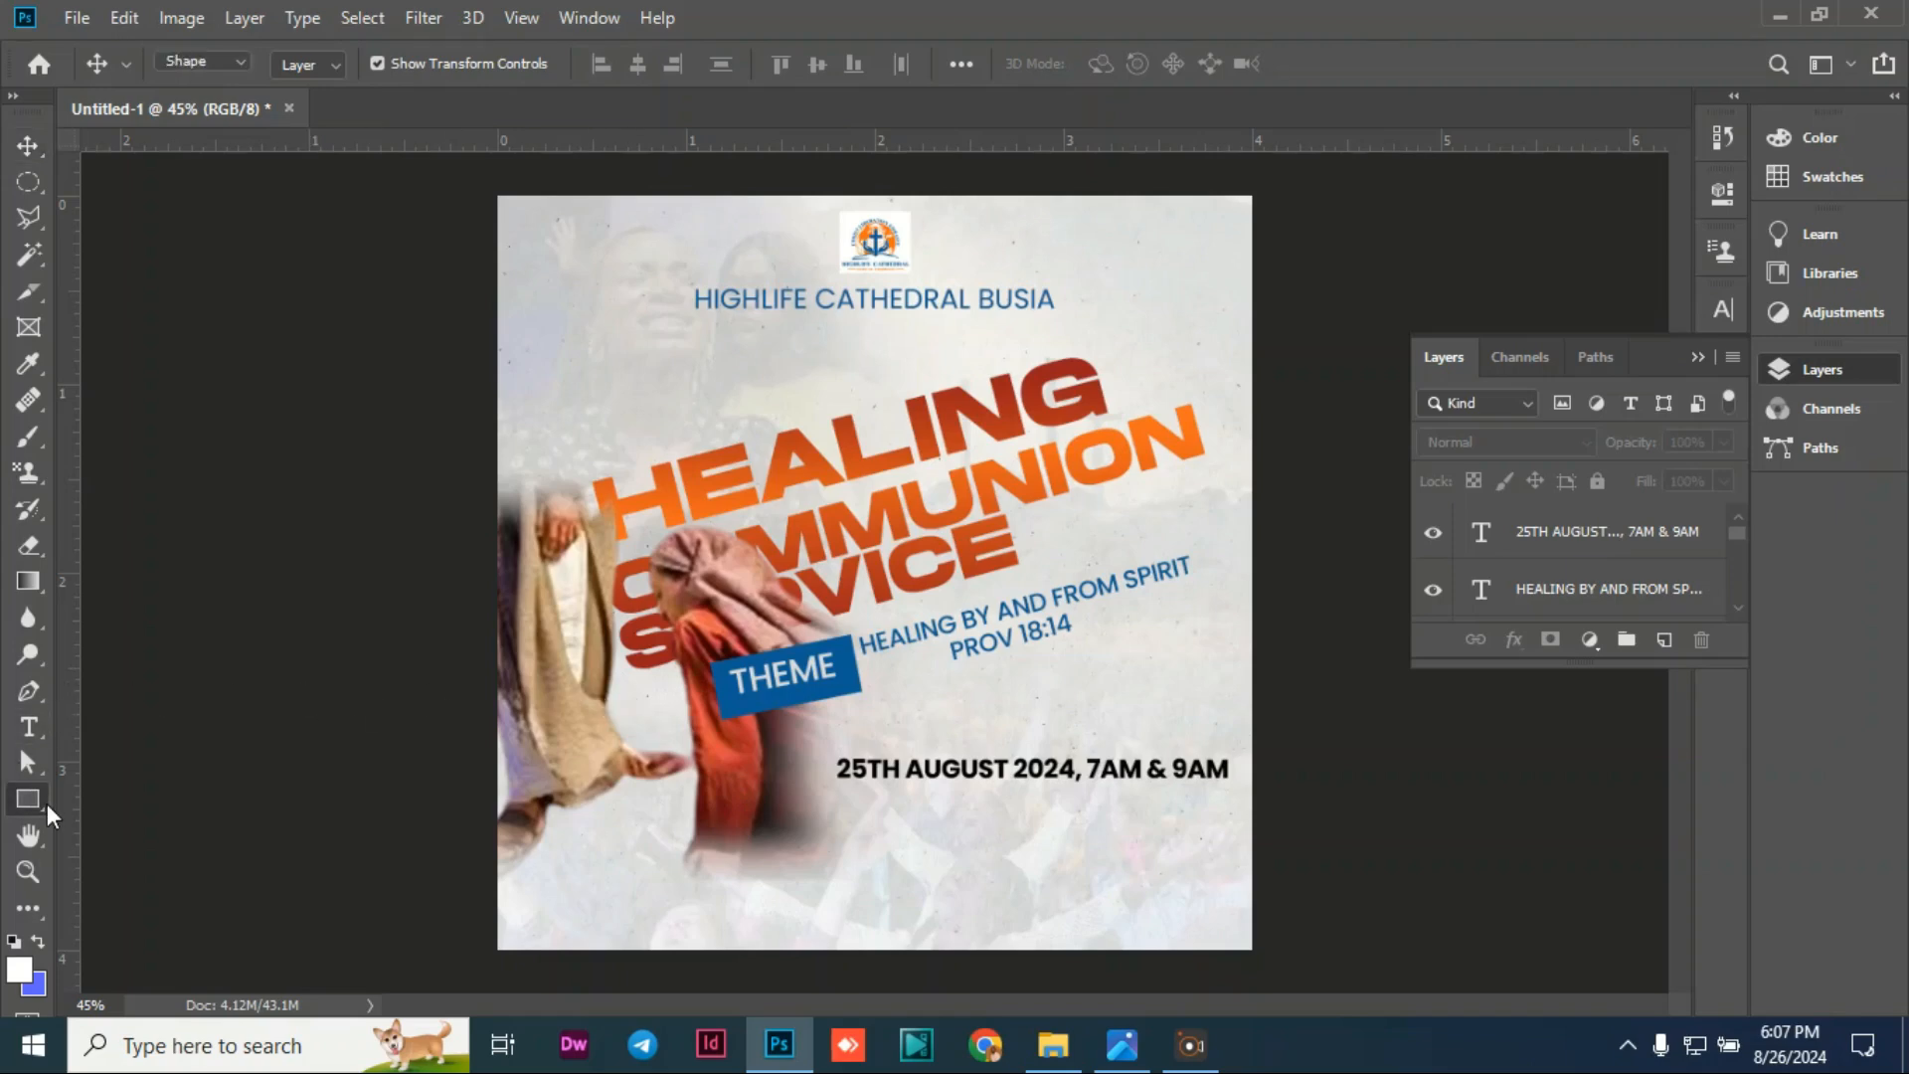
pyautogui.rightClick(46, 803)
pyautogui.click(149, 905)
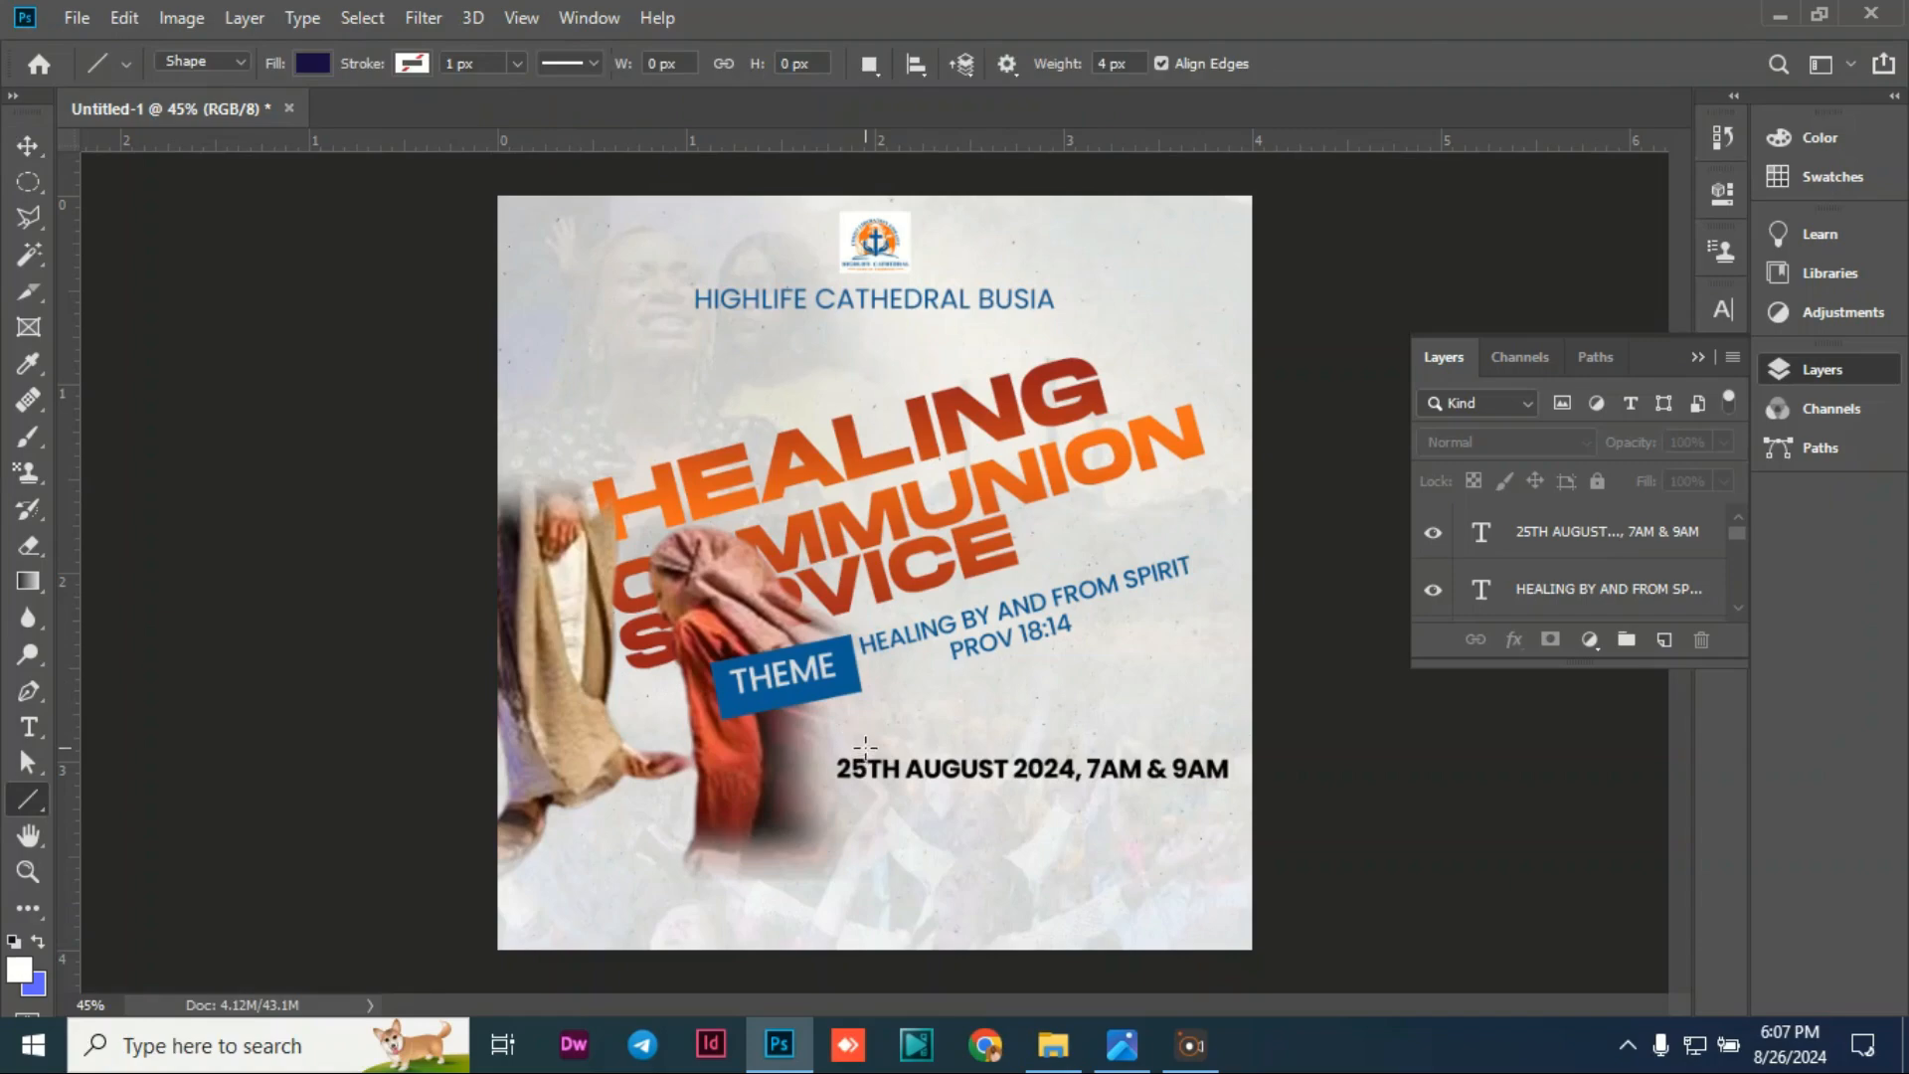
pyautogui.moveTo(858, 740); pyautogui.dragTo(1217, 720)
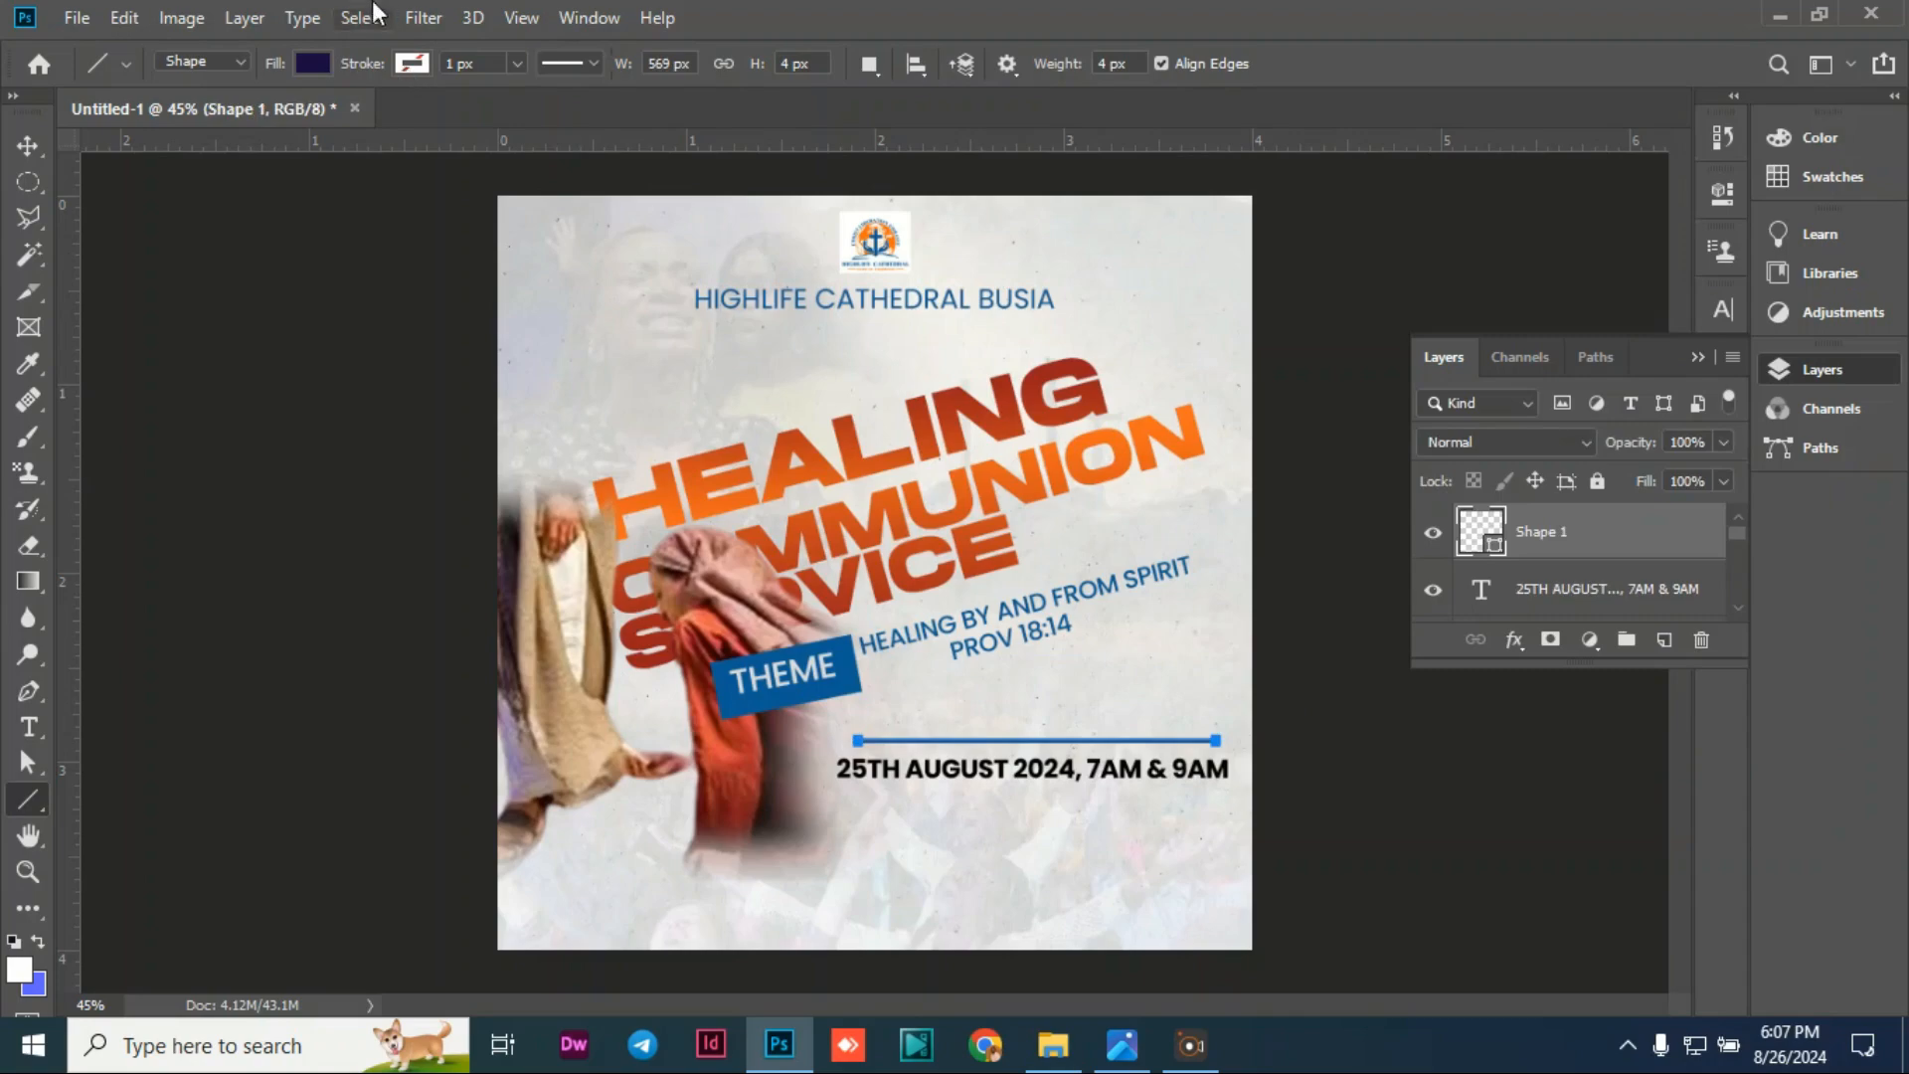
# Step: Make the line's fill and outline blue and set its thickness
pyautogui.click(314, 64)
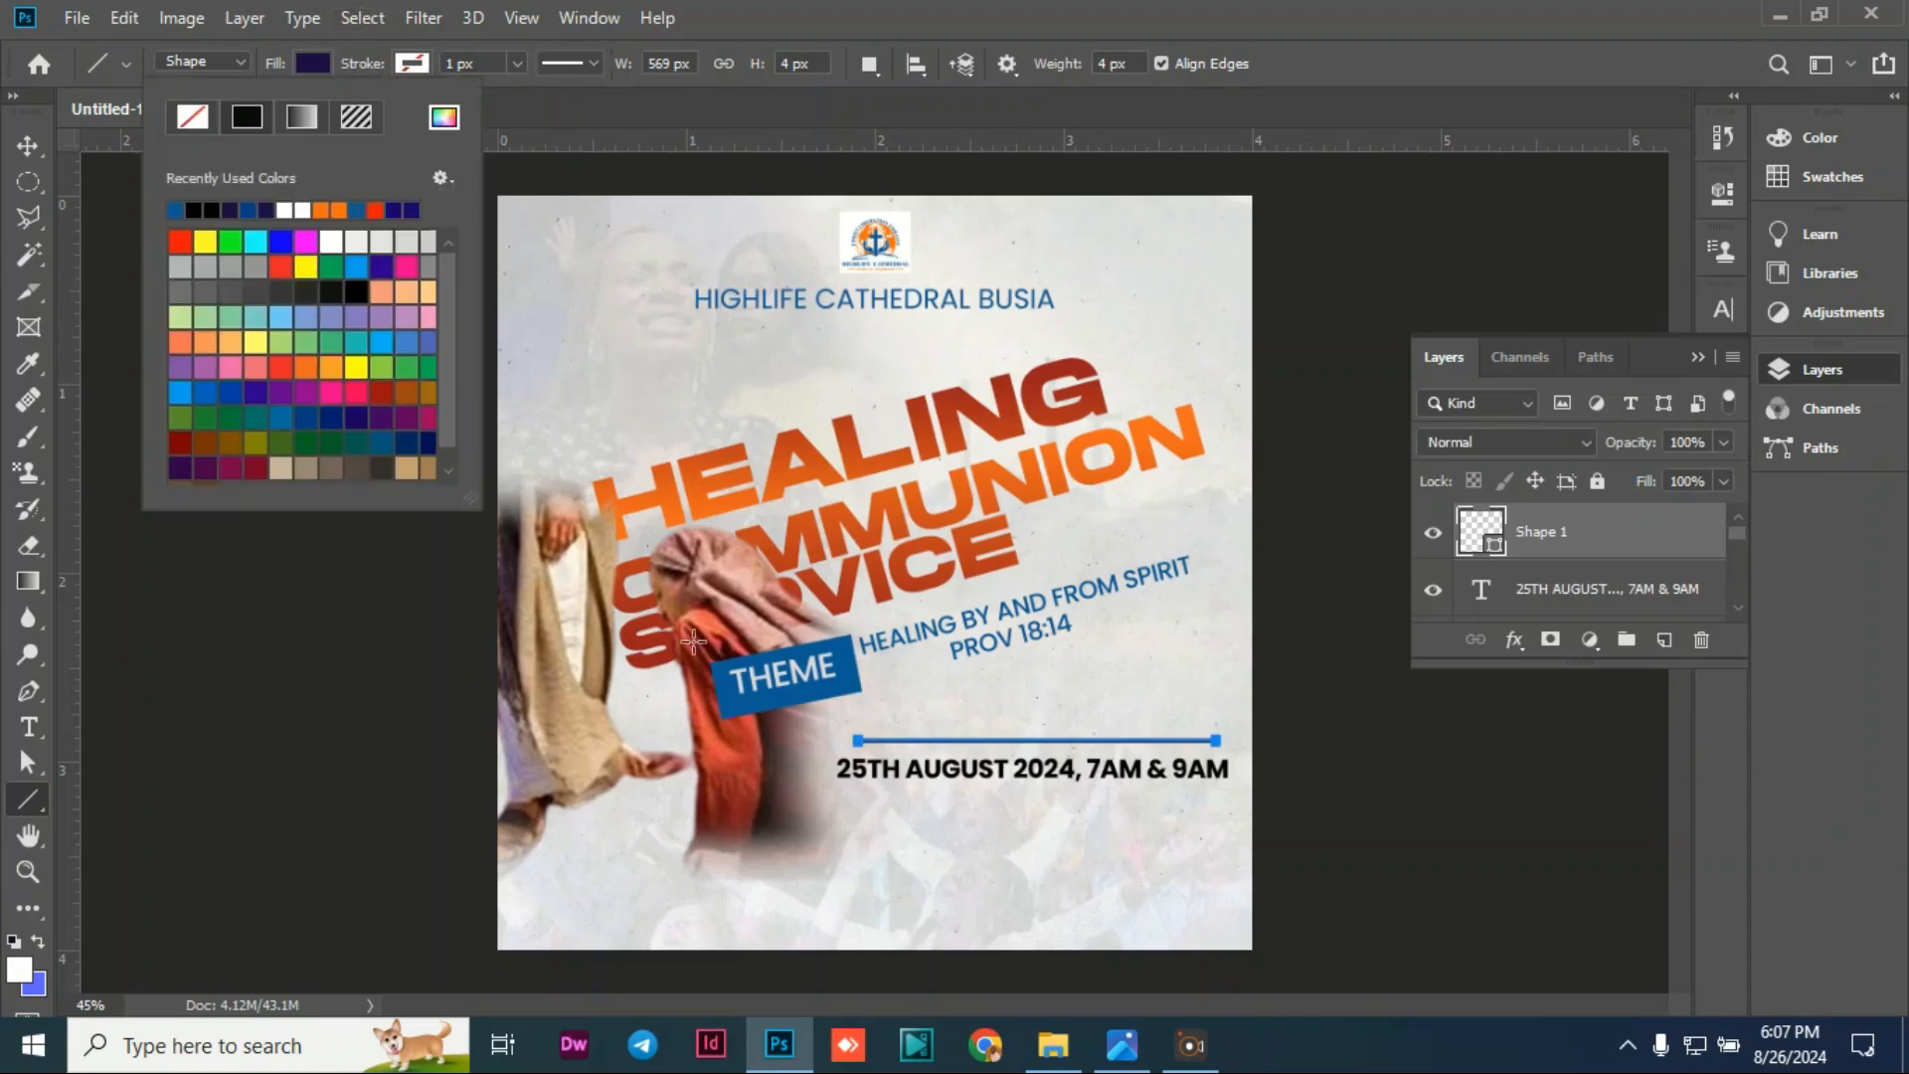
pyautogui.click(175, 210)
pyautogui.click(518, 63)
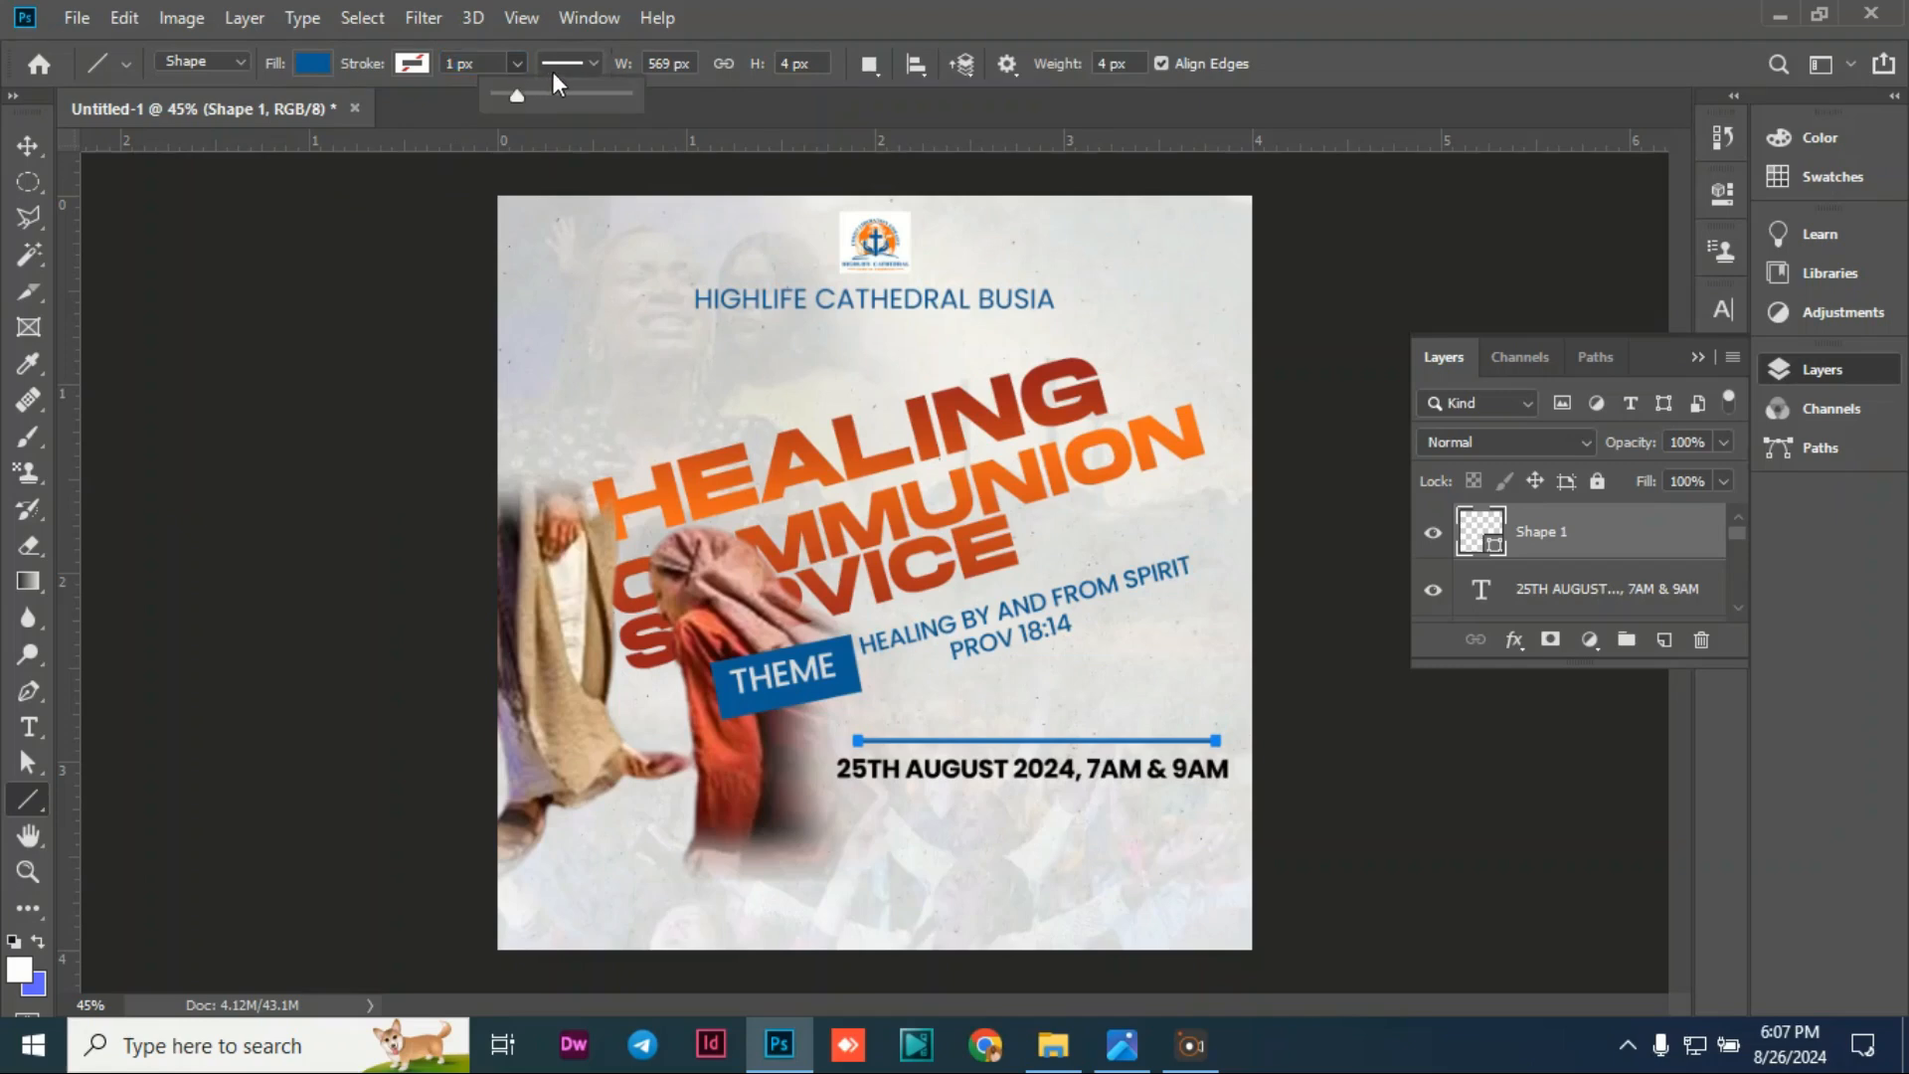
pyautogui.click(411, 65)
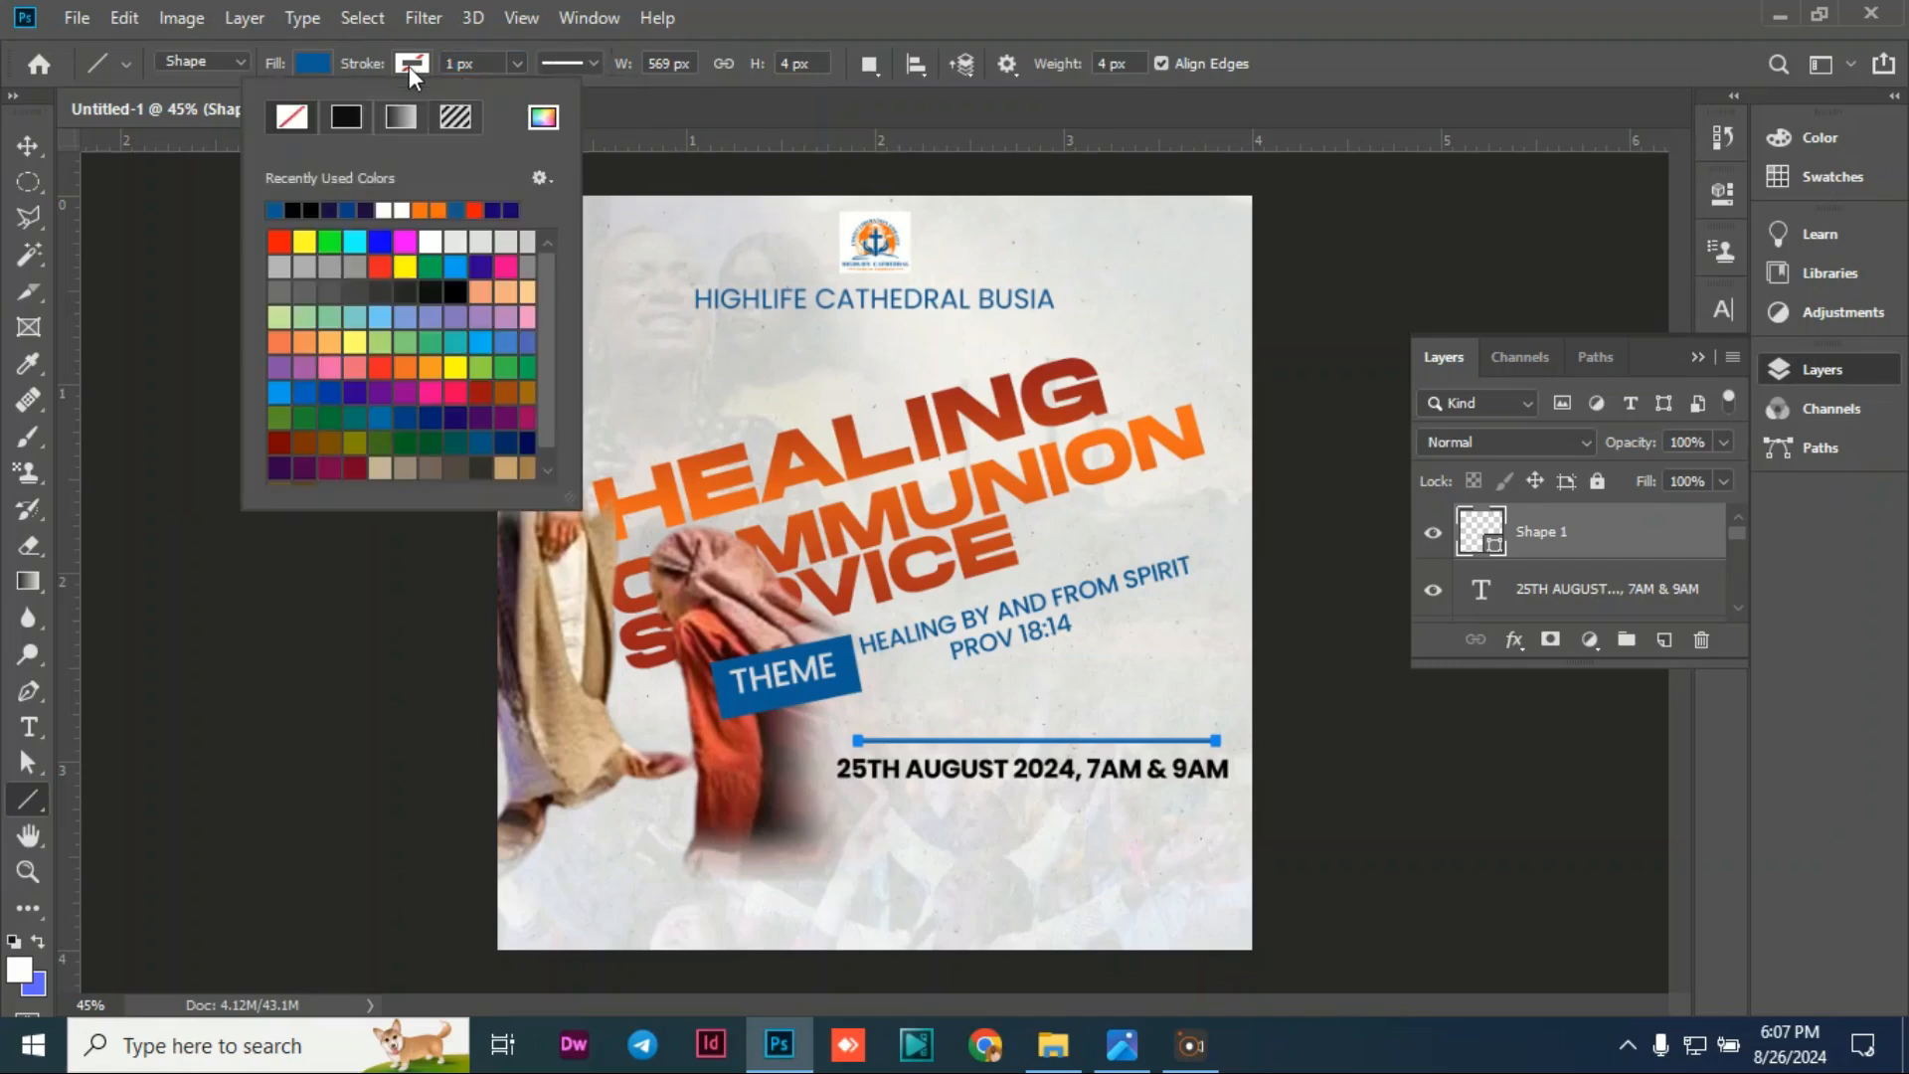
pyautogui.click(292, 210)
pyautogui.click(293, 210)
pyautogui.click(450, 63)
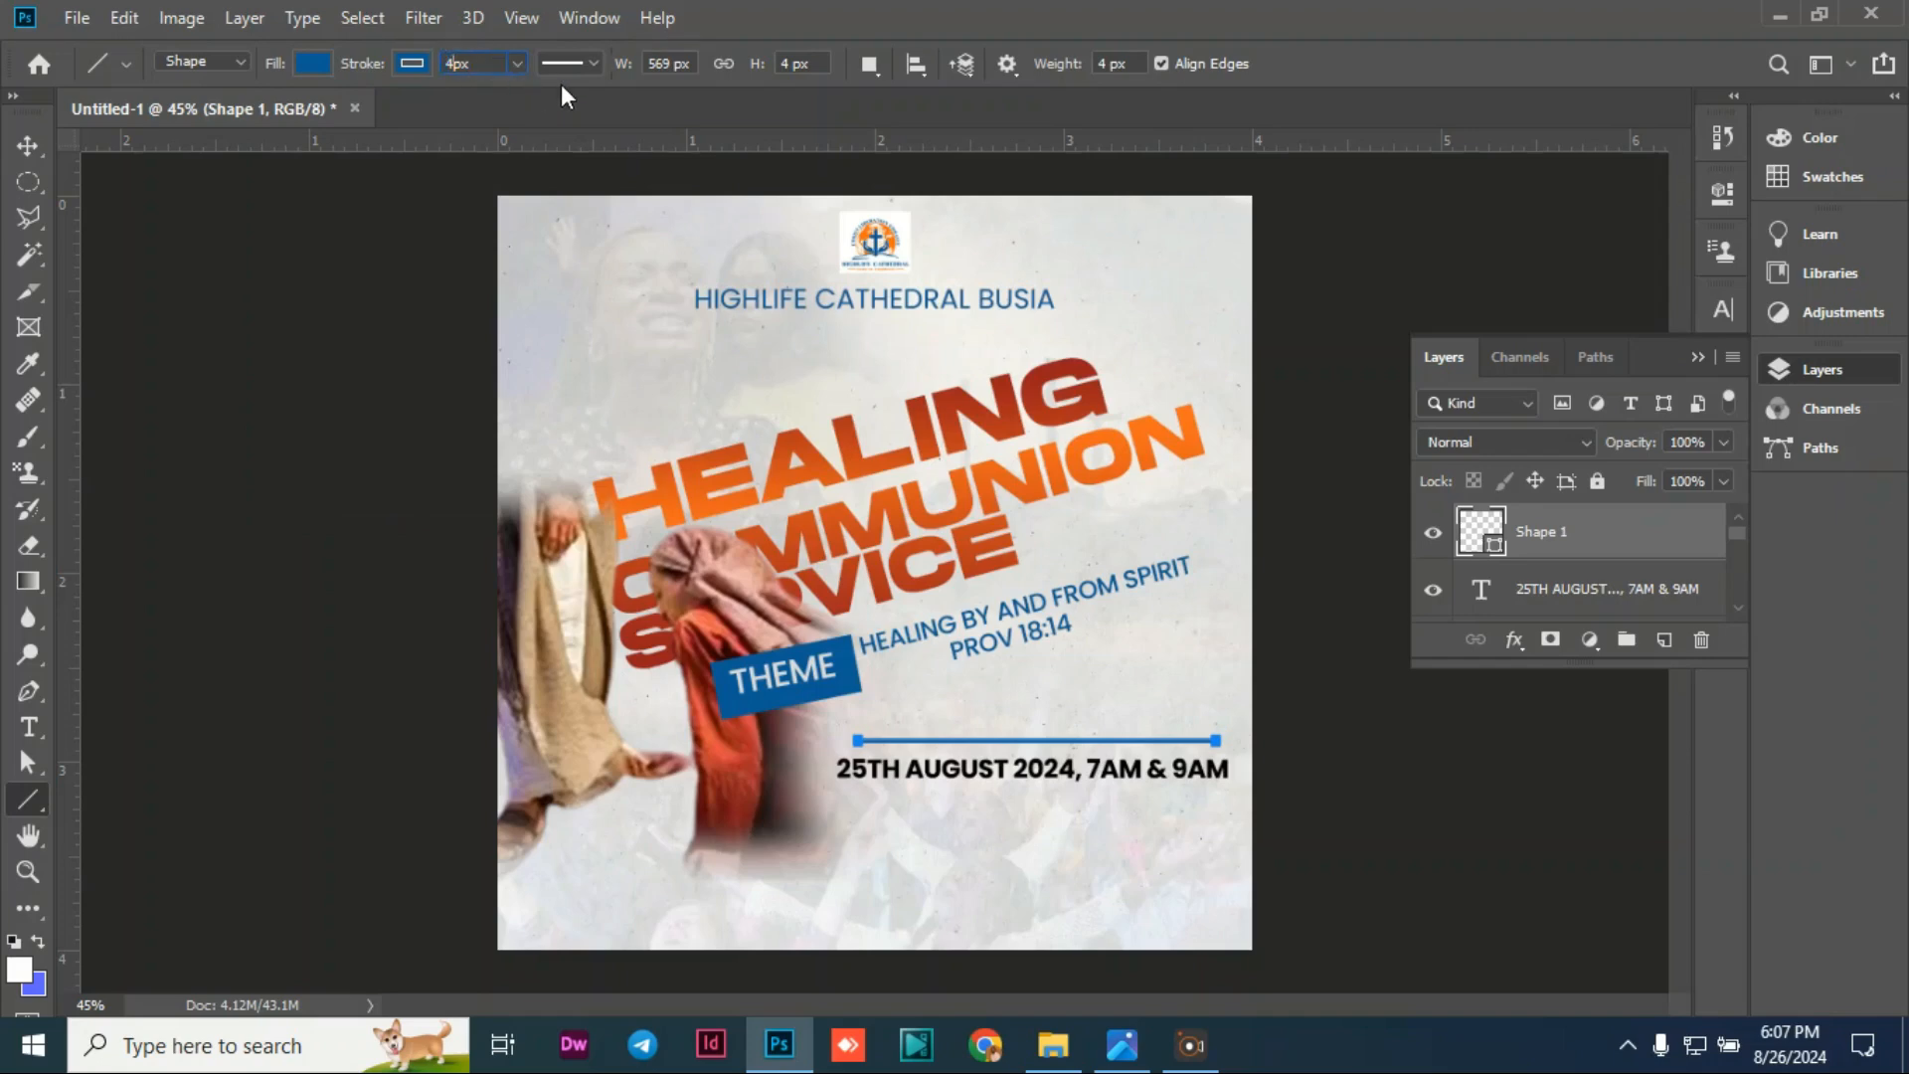
# Step: Give the blue line rounded end caps
pyautogui.click(593, 65)
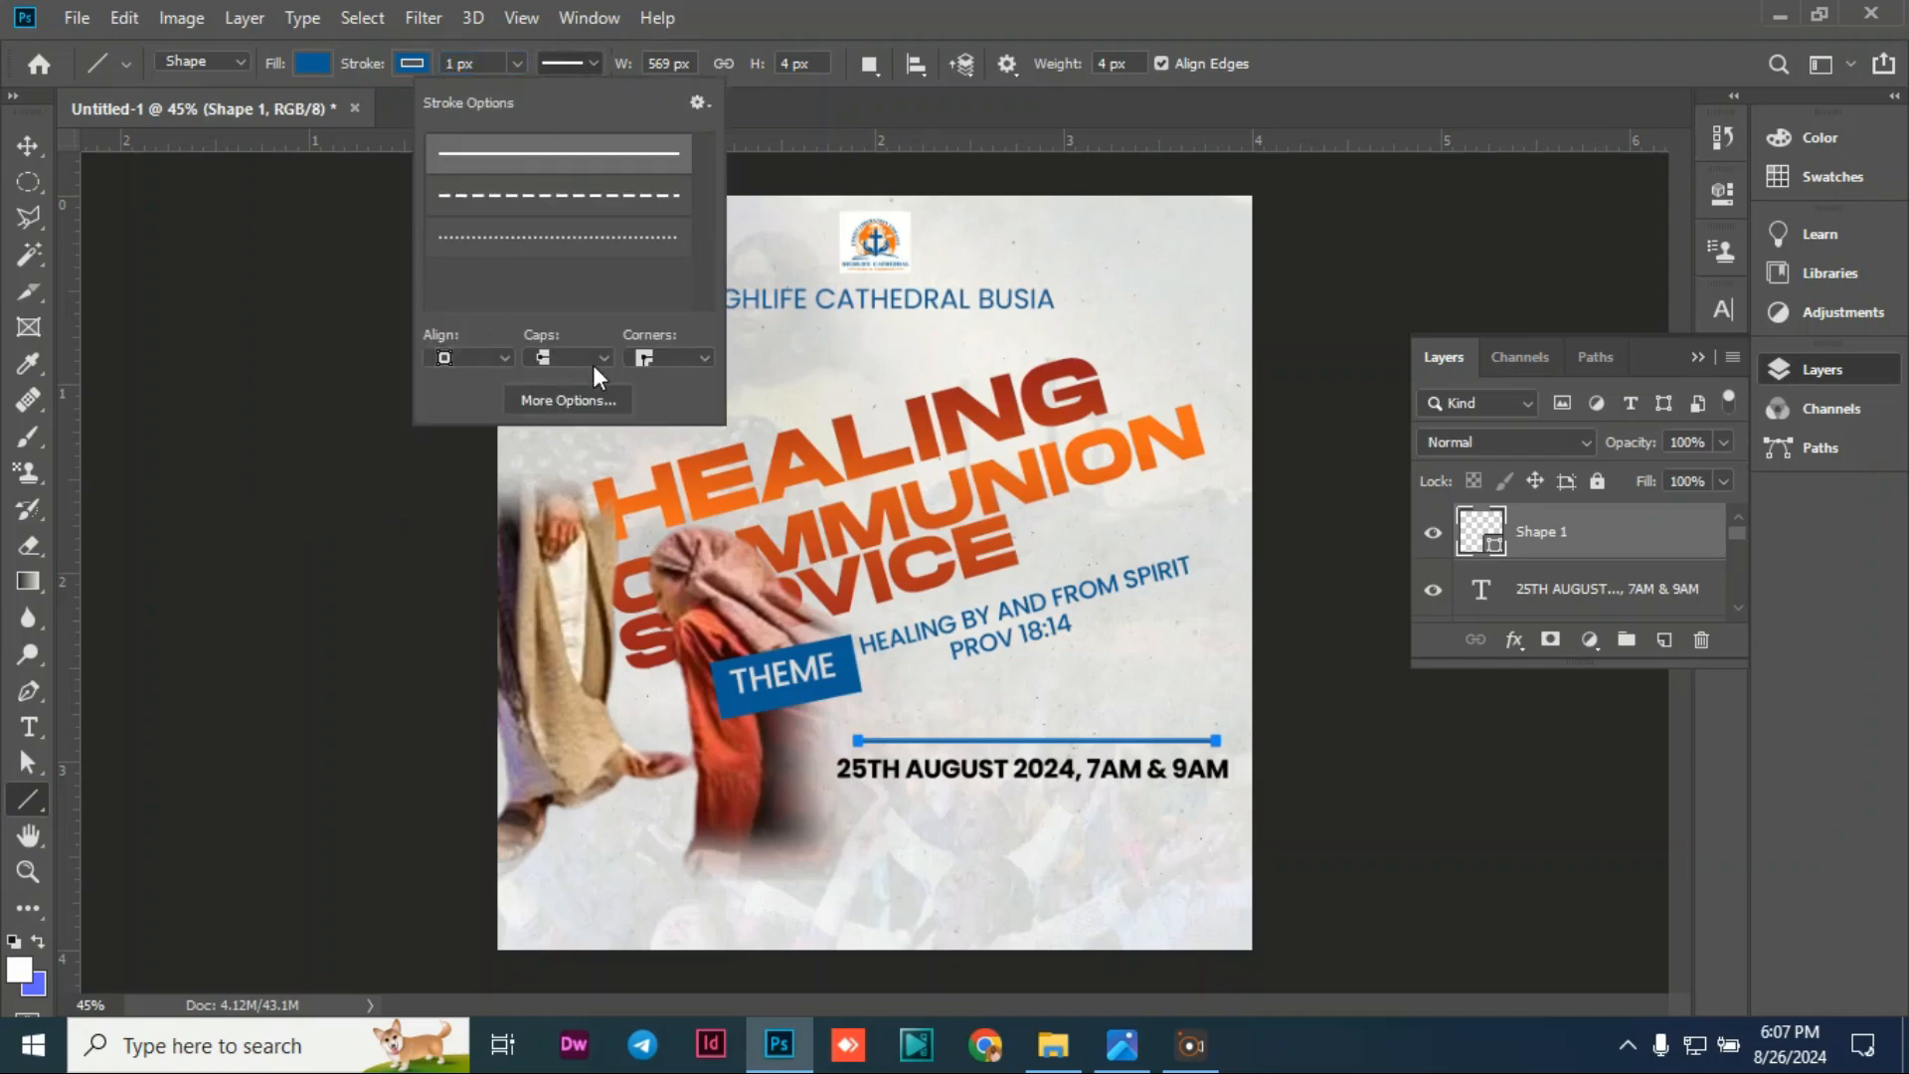
pyautogui.click(599, 362)
pyautogui.click(552, 399)
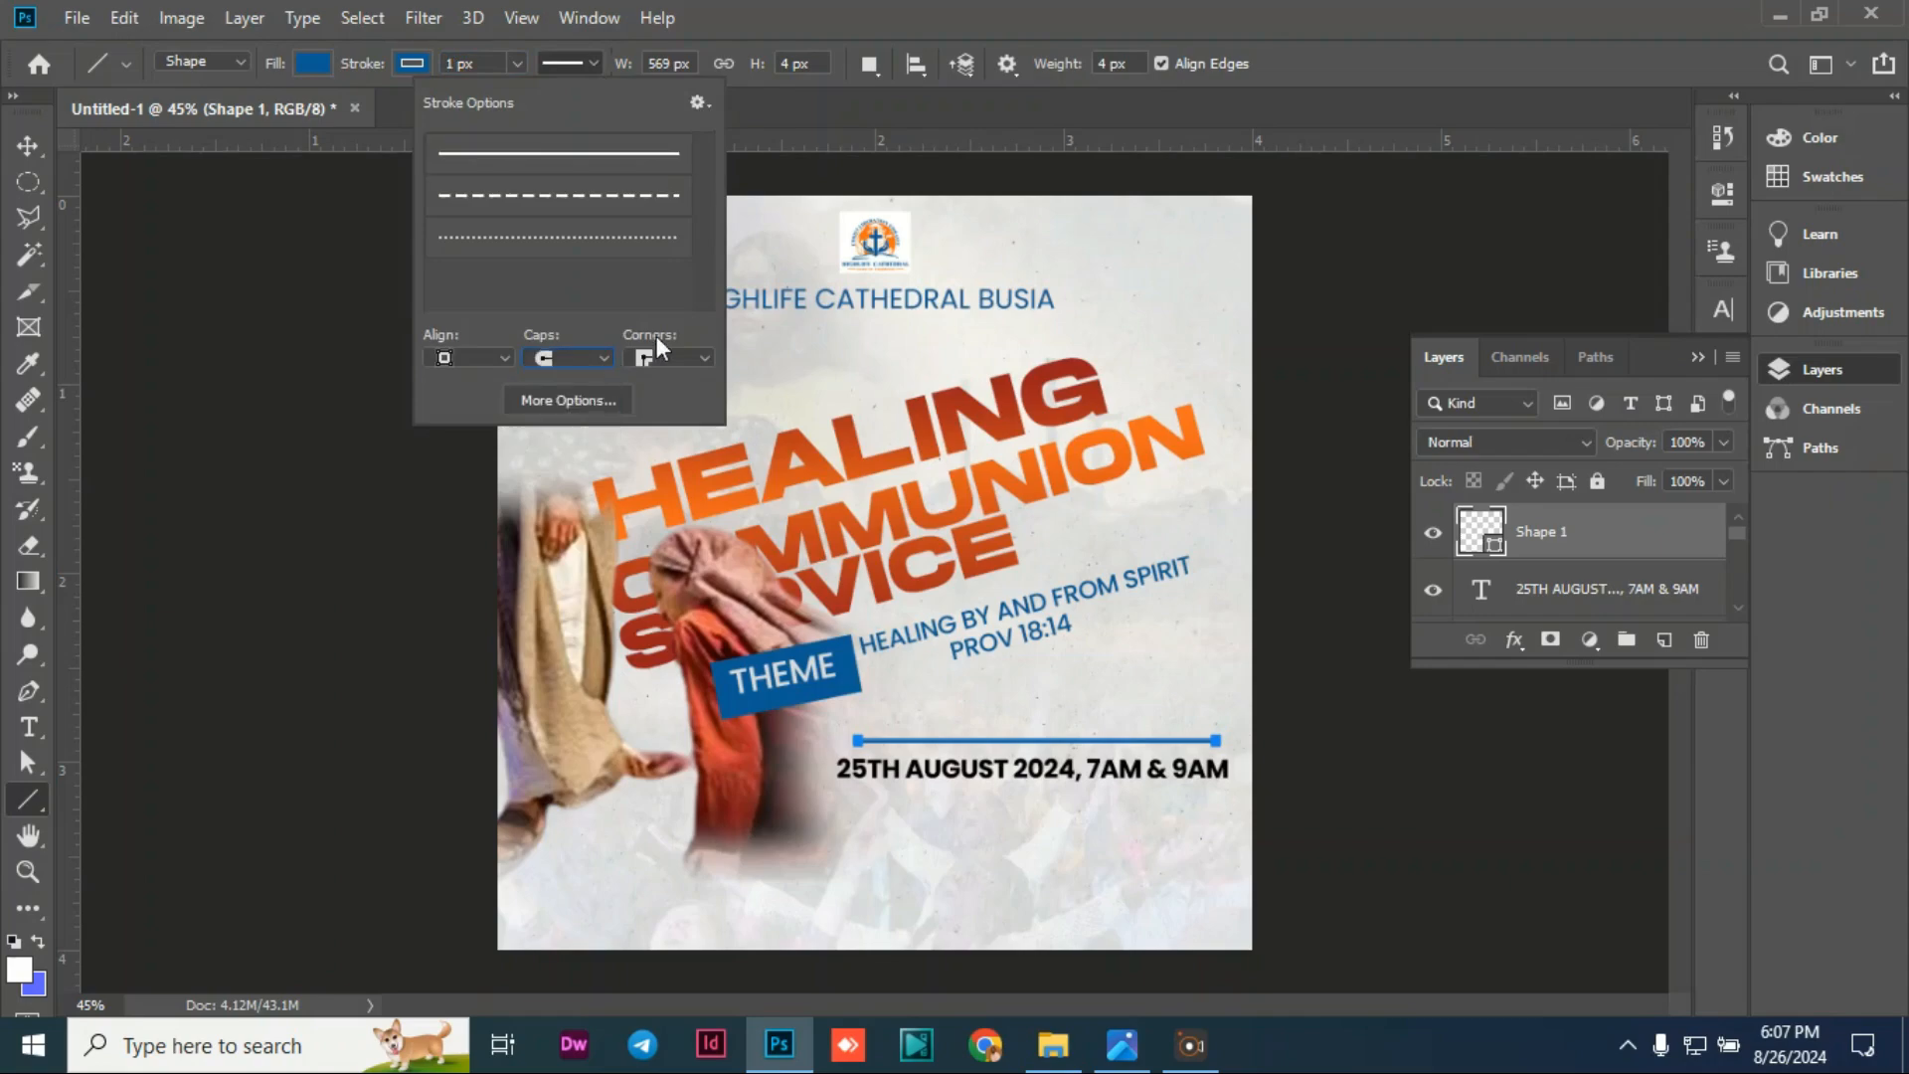
pyautogui.click(682, 357)
pyautogui.click(27, 146)
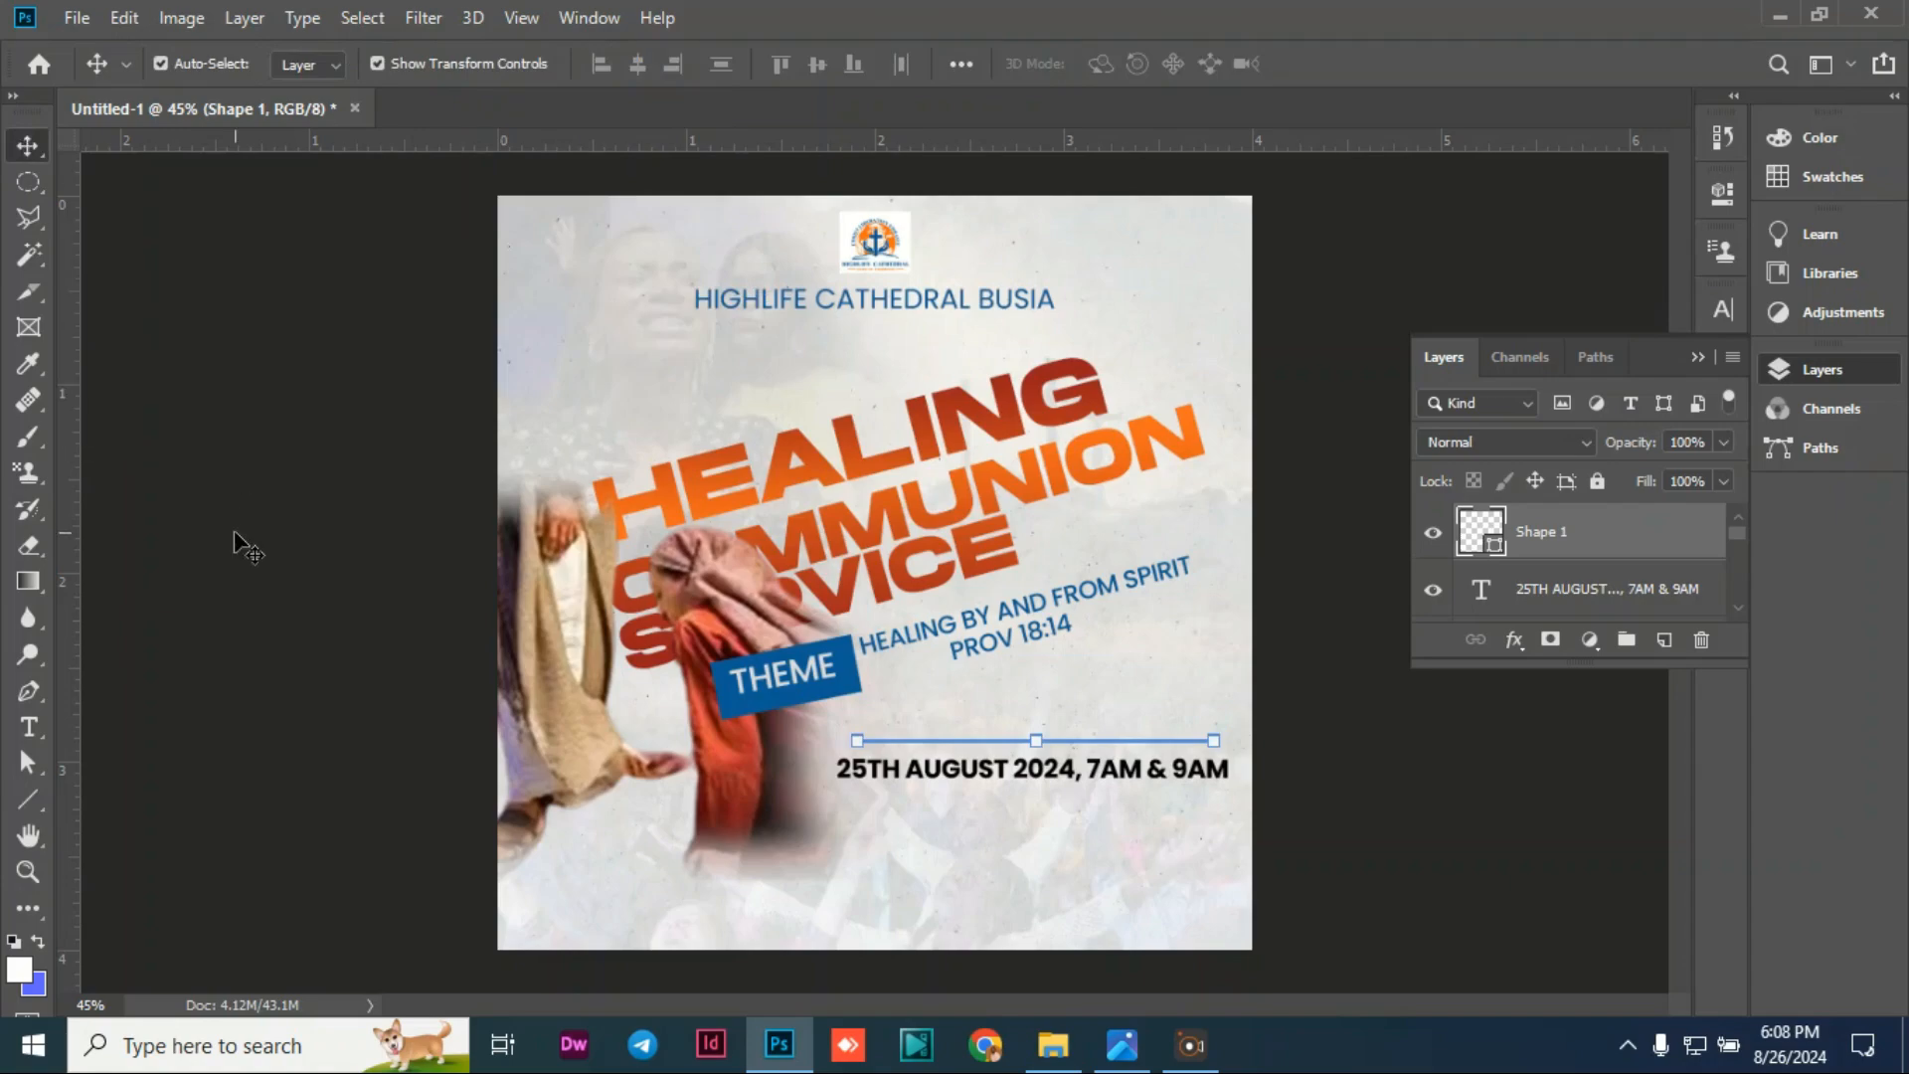
# Step: Duplicate the blue line and nudge the copy down below the date text
pyautogui.click(258, 469)
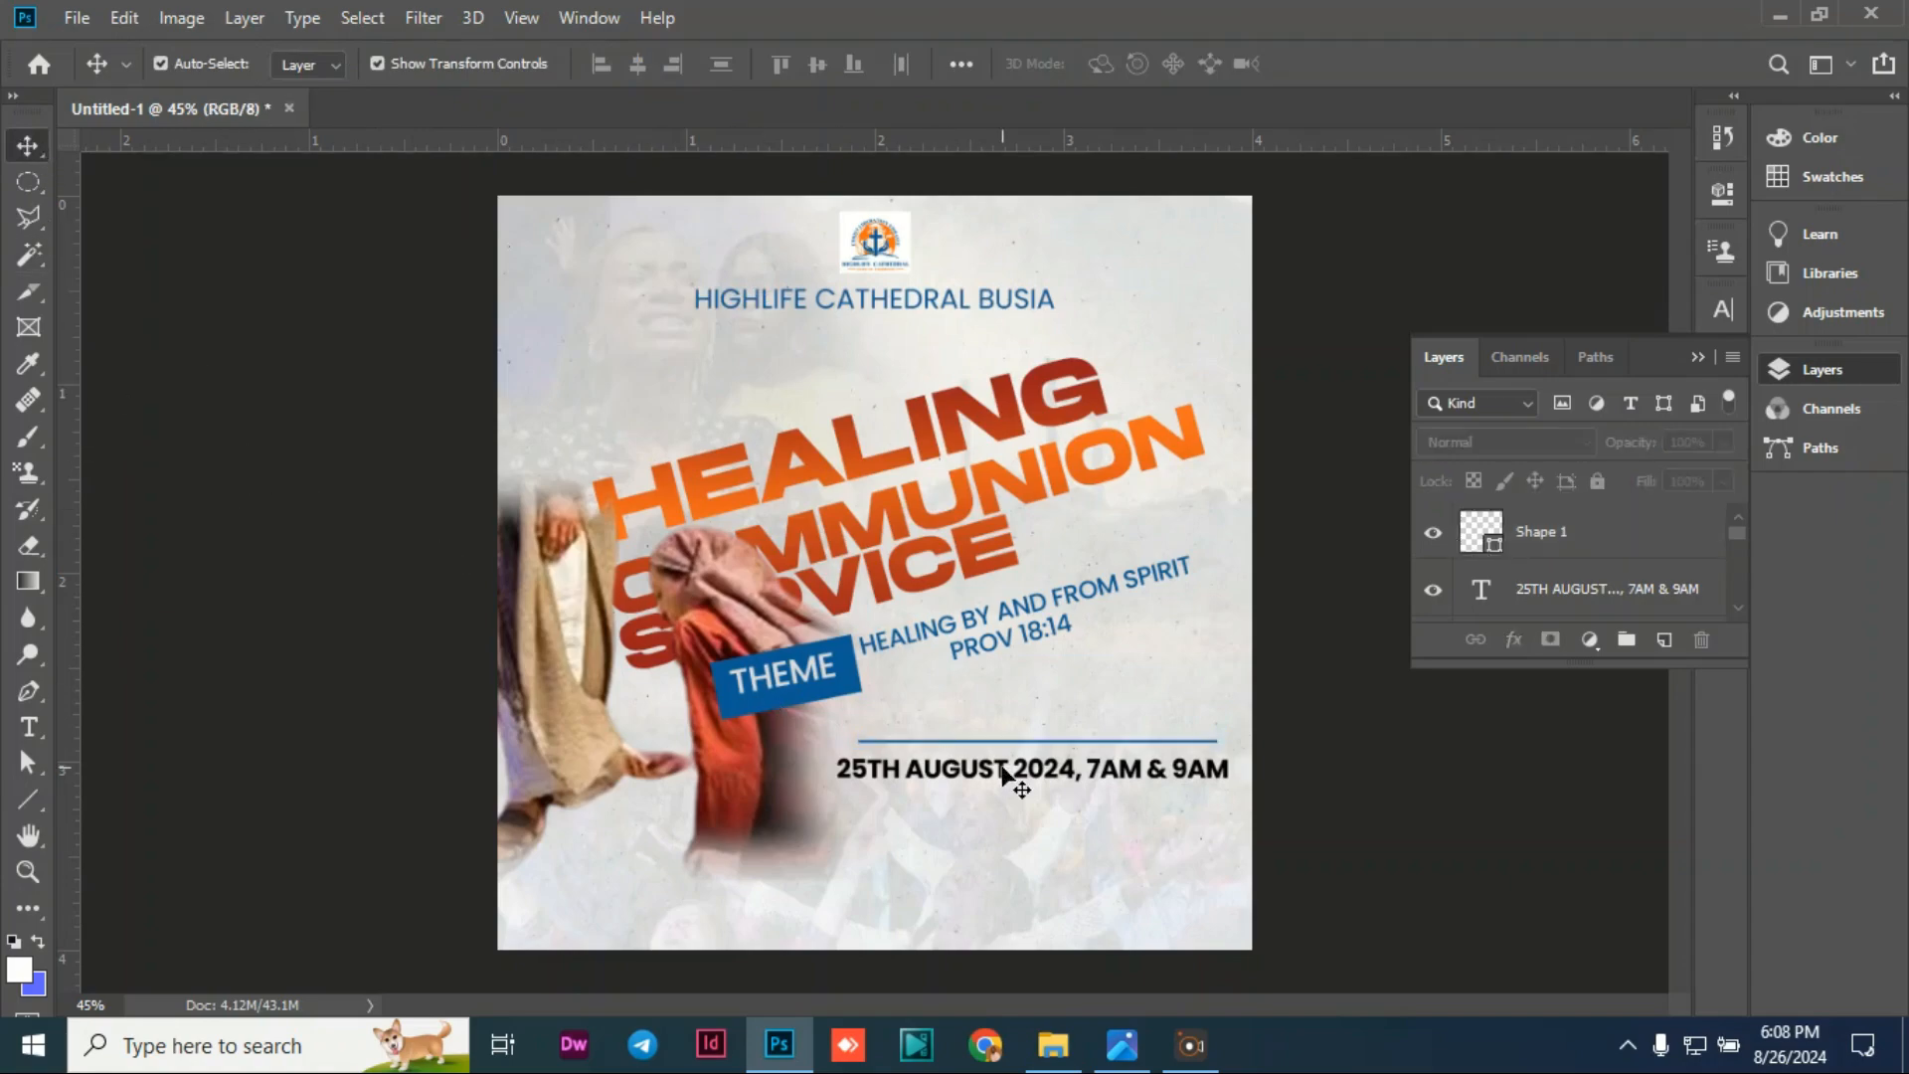
pyautogui.click(1025, 770)
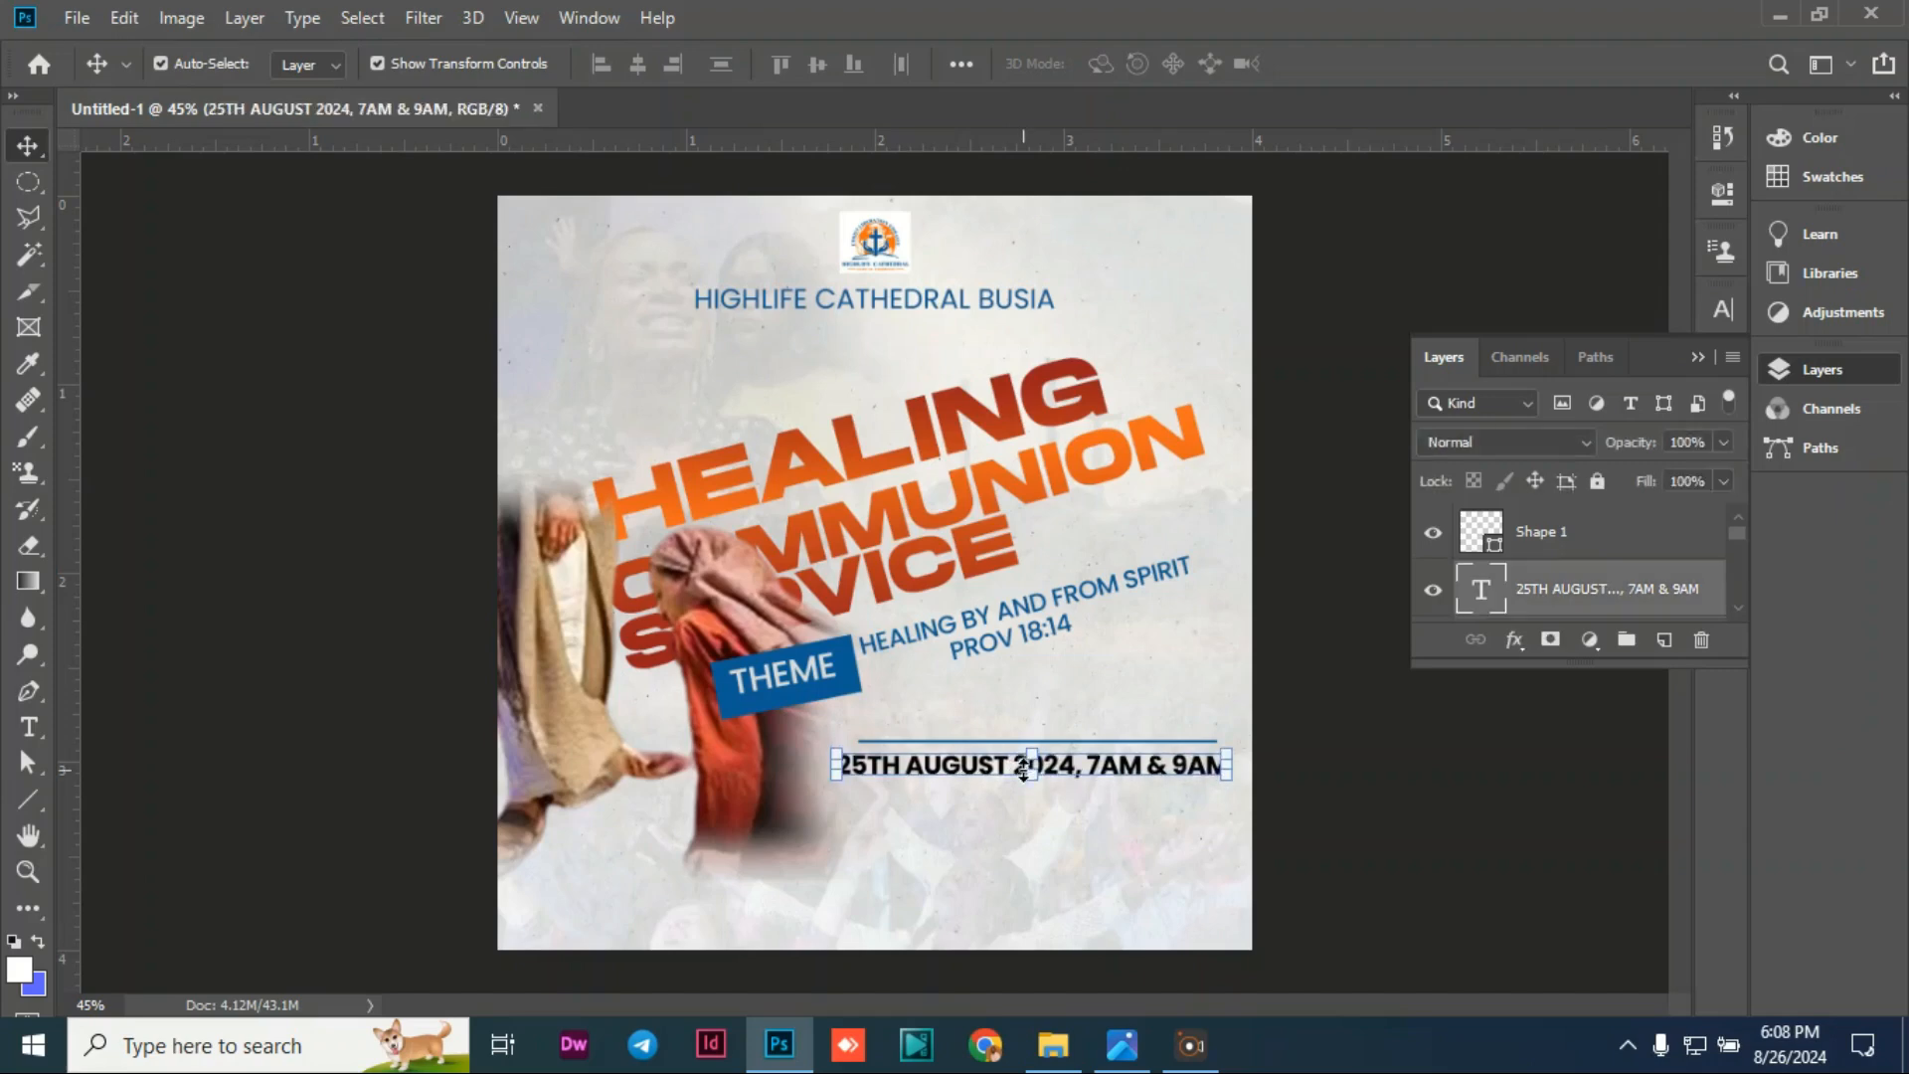
pyautogui.click(328, 562)
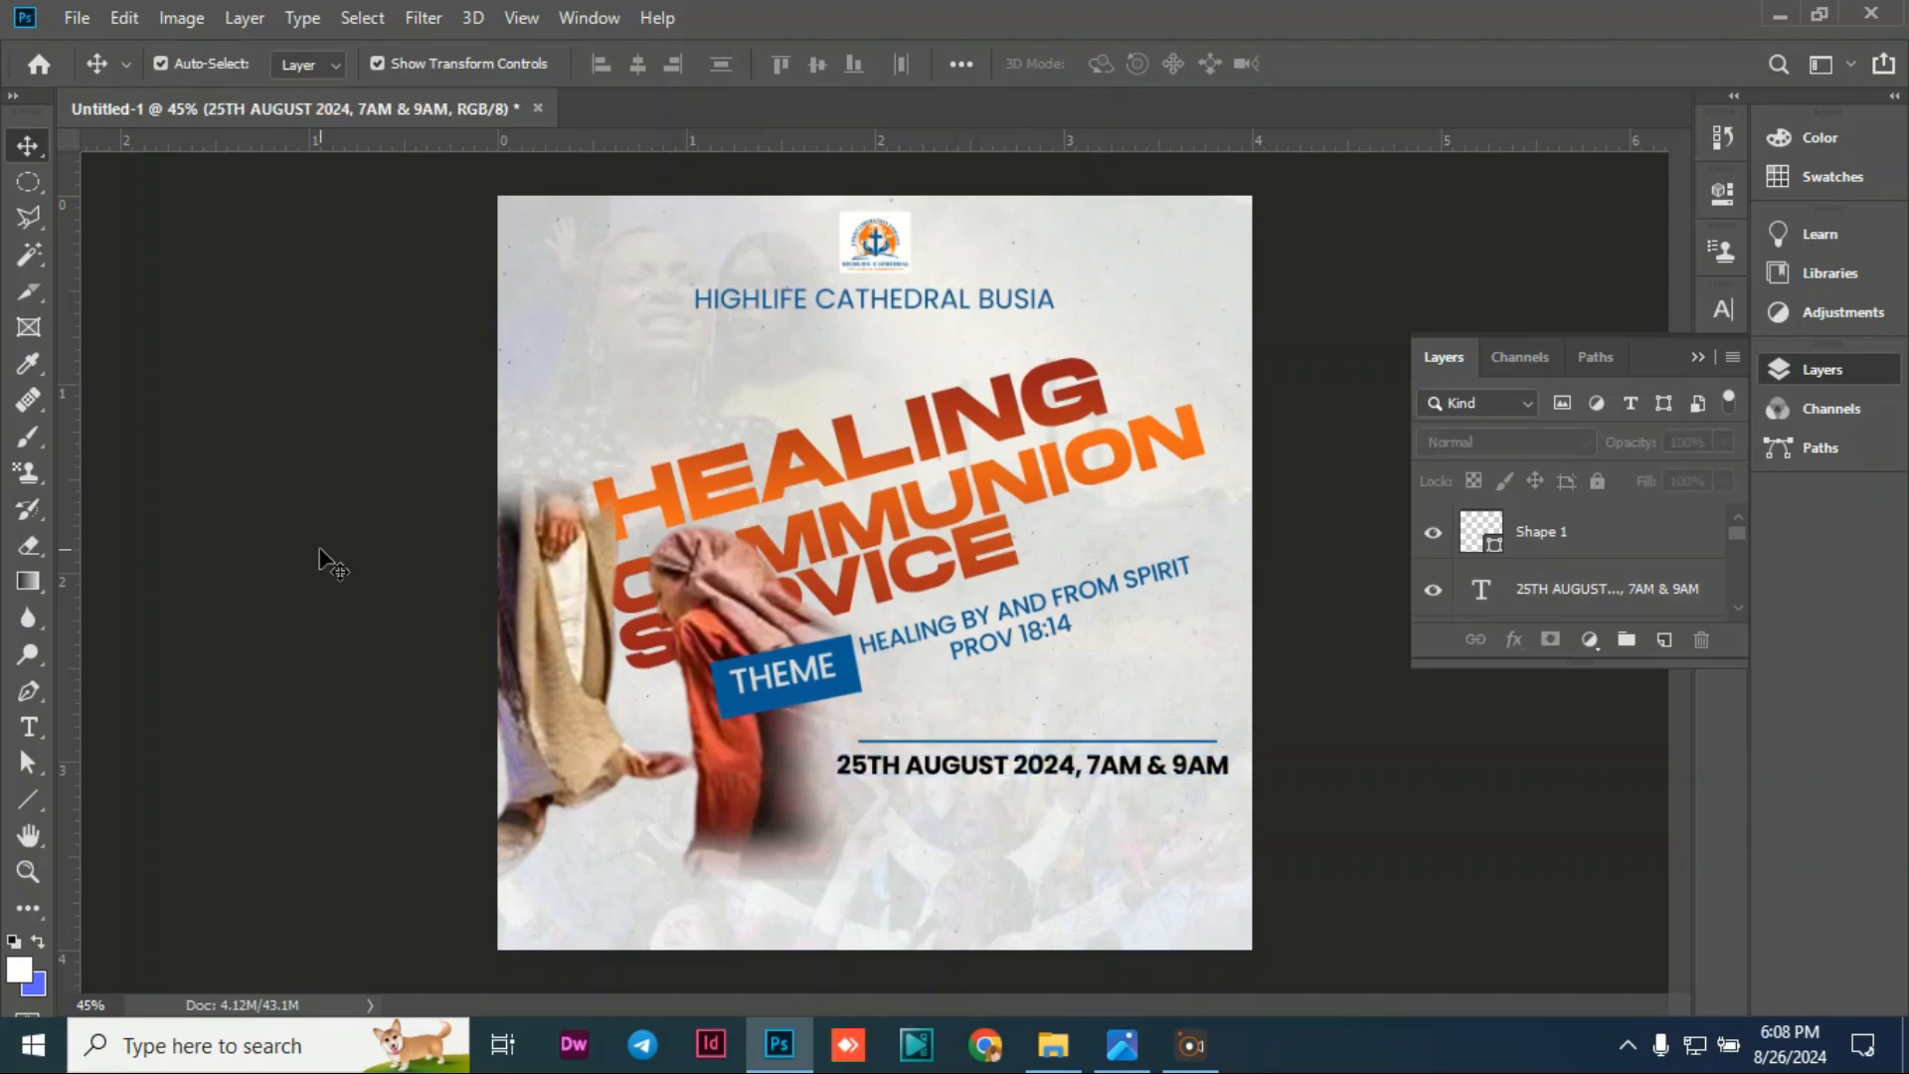
pyautogui.click(977, 741)
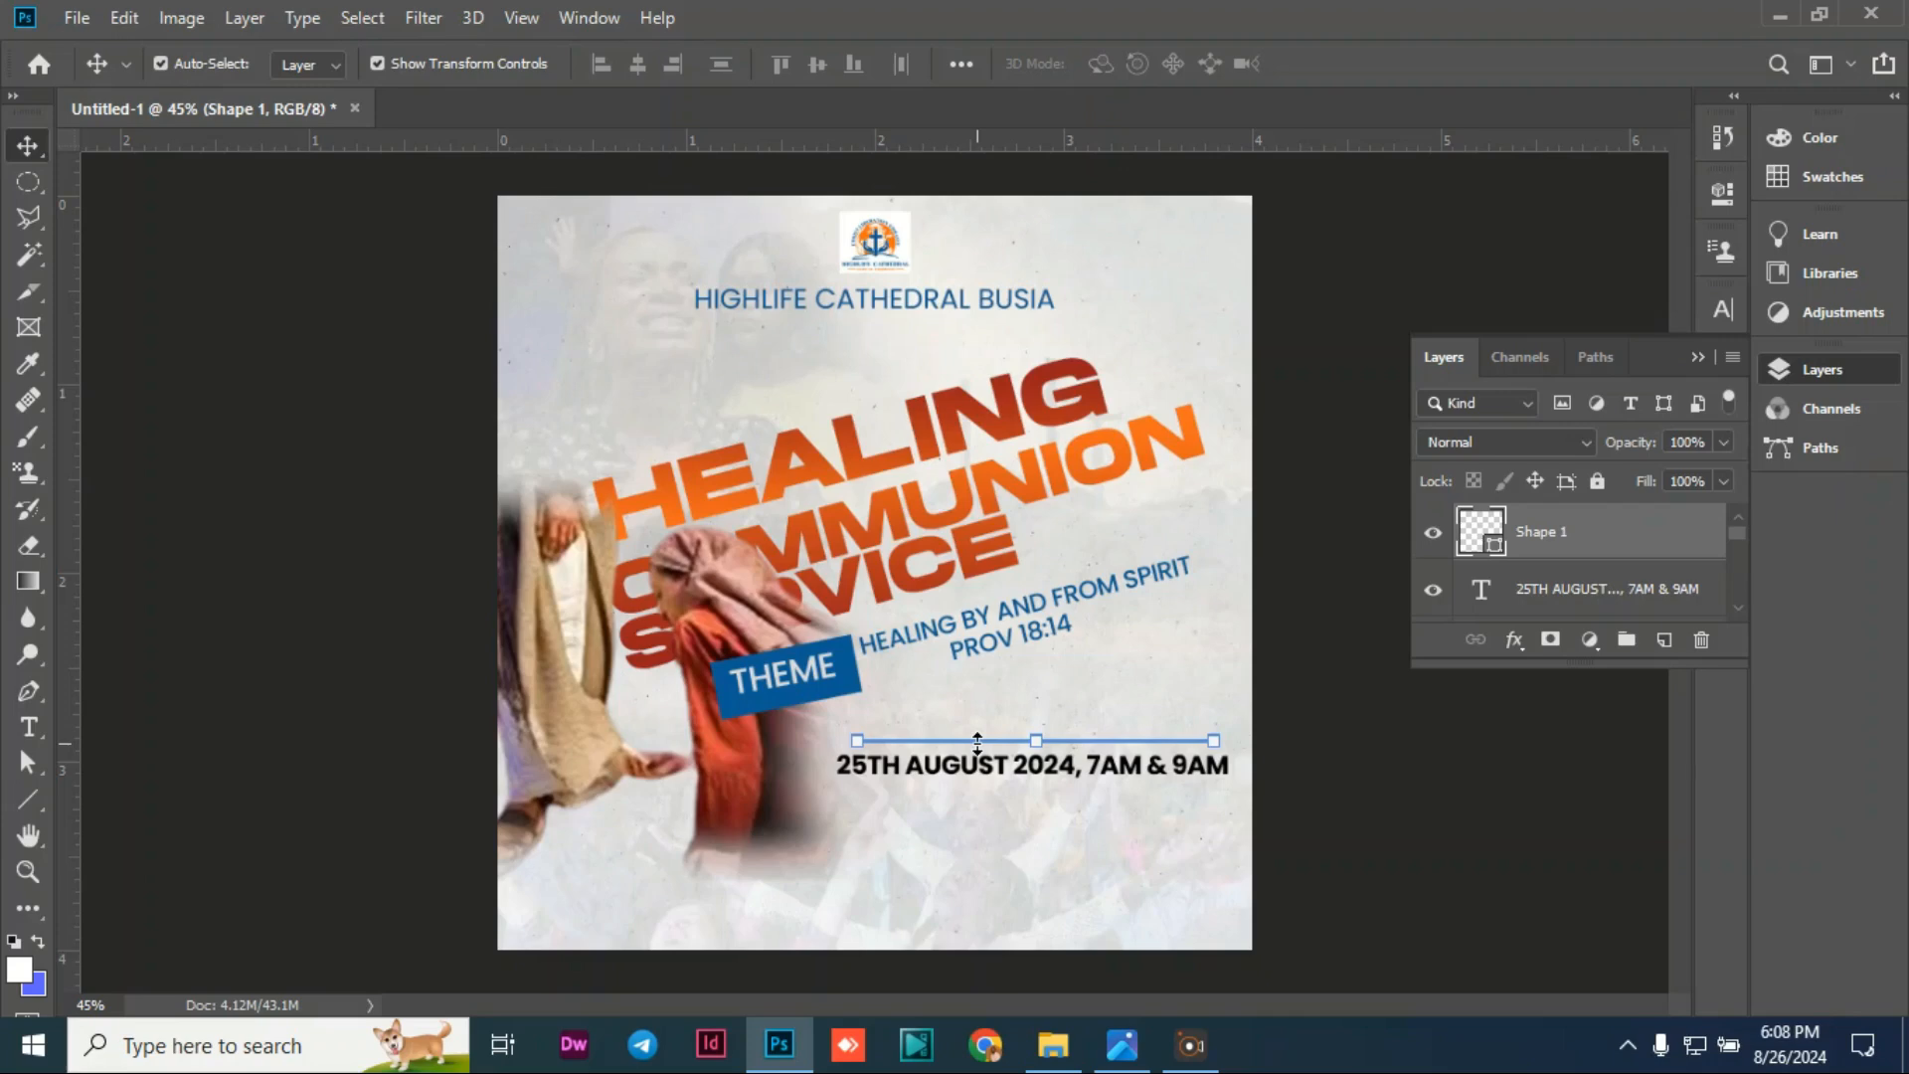
pyautogui.keyDown('alt'); pyautogui.click(978, 741); pyautogui.keyUp('alt')
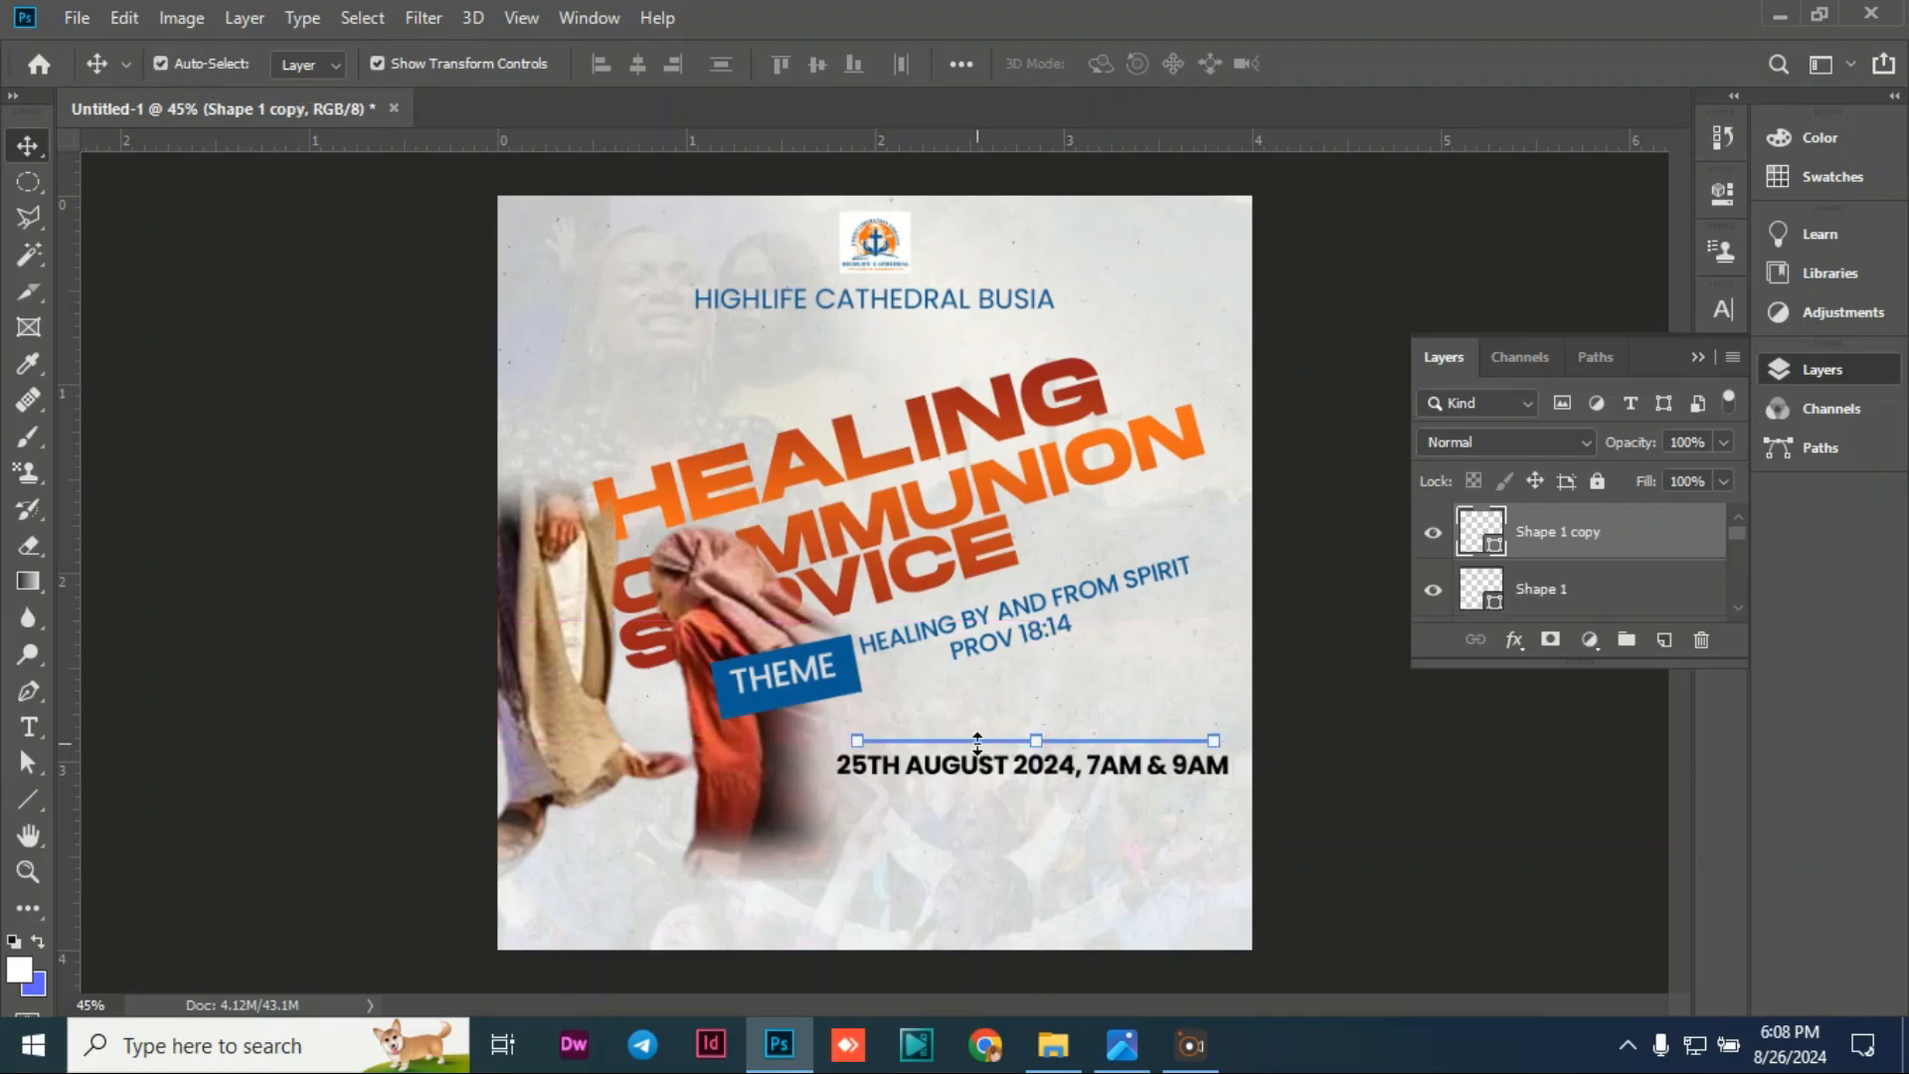
pyautogui.press('Down')
pyautogui.press('Down')
pyautogui.press('Down')
pyautogui.press('Down')
pyautogui.press('Down')
pyautogui.press('Down')
pyautogui.press('Down')
pyautogui.press('Down')
pyautogui.press('Down')
pyautogui.press('Down')
pyautogui.press('Down')
pyautogui.press('Down')
pyautogui.press('Down')
pyautogui.press('Down')
pyautogui.press('Down')
pyautogui.press('Down')
pyautogui.press('Down')
pyautogui.press('Down')
pyautogui.press('Down')
pyautogui.press('Down')
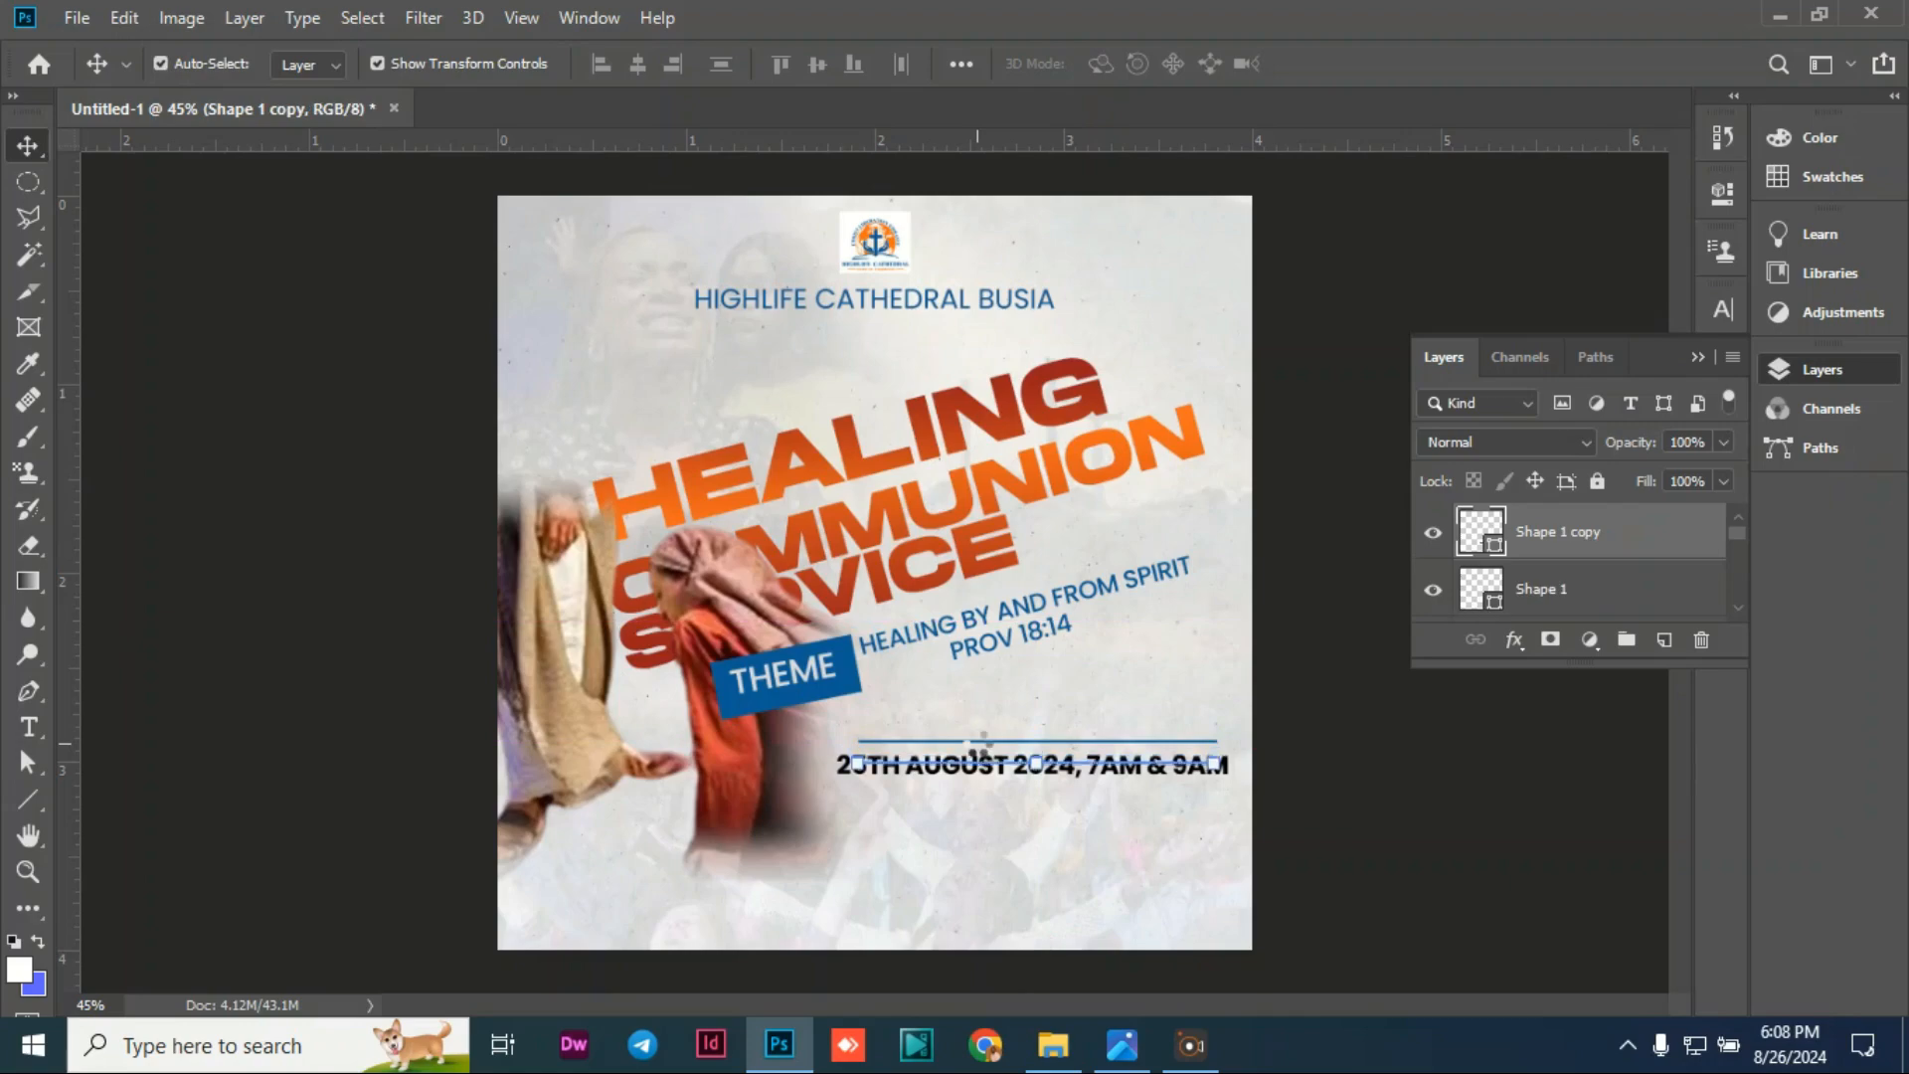
pyautogui.press('Down')
pyautogui.press('Down')
pyautogui.press('Down')
pyautogui.press('Down')
pyautogui.press('Down')
pyautogui.press('Down')
pyautogui.press('Down')
pyautogui.press('Down')
pyautogui.press('Down')
pyautogui.press('Down')
pyautogui.press('Down')
pyautogui.press('Down')
pyautogui.press('Down')
pyautogui.press('Down')
pyautogui.press('Down')
pyautogui.press('Down')
pyautogui.press('Down')
pyautogui.press('Down')
pyautogui.press('Down')
pyautogui.press('Down')
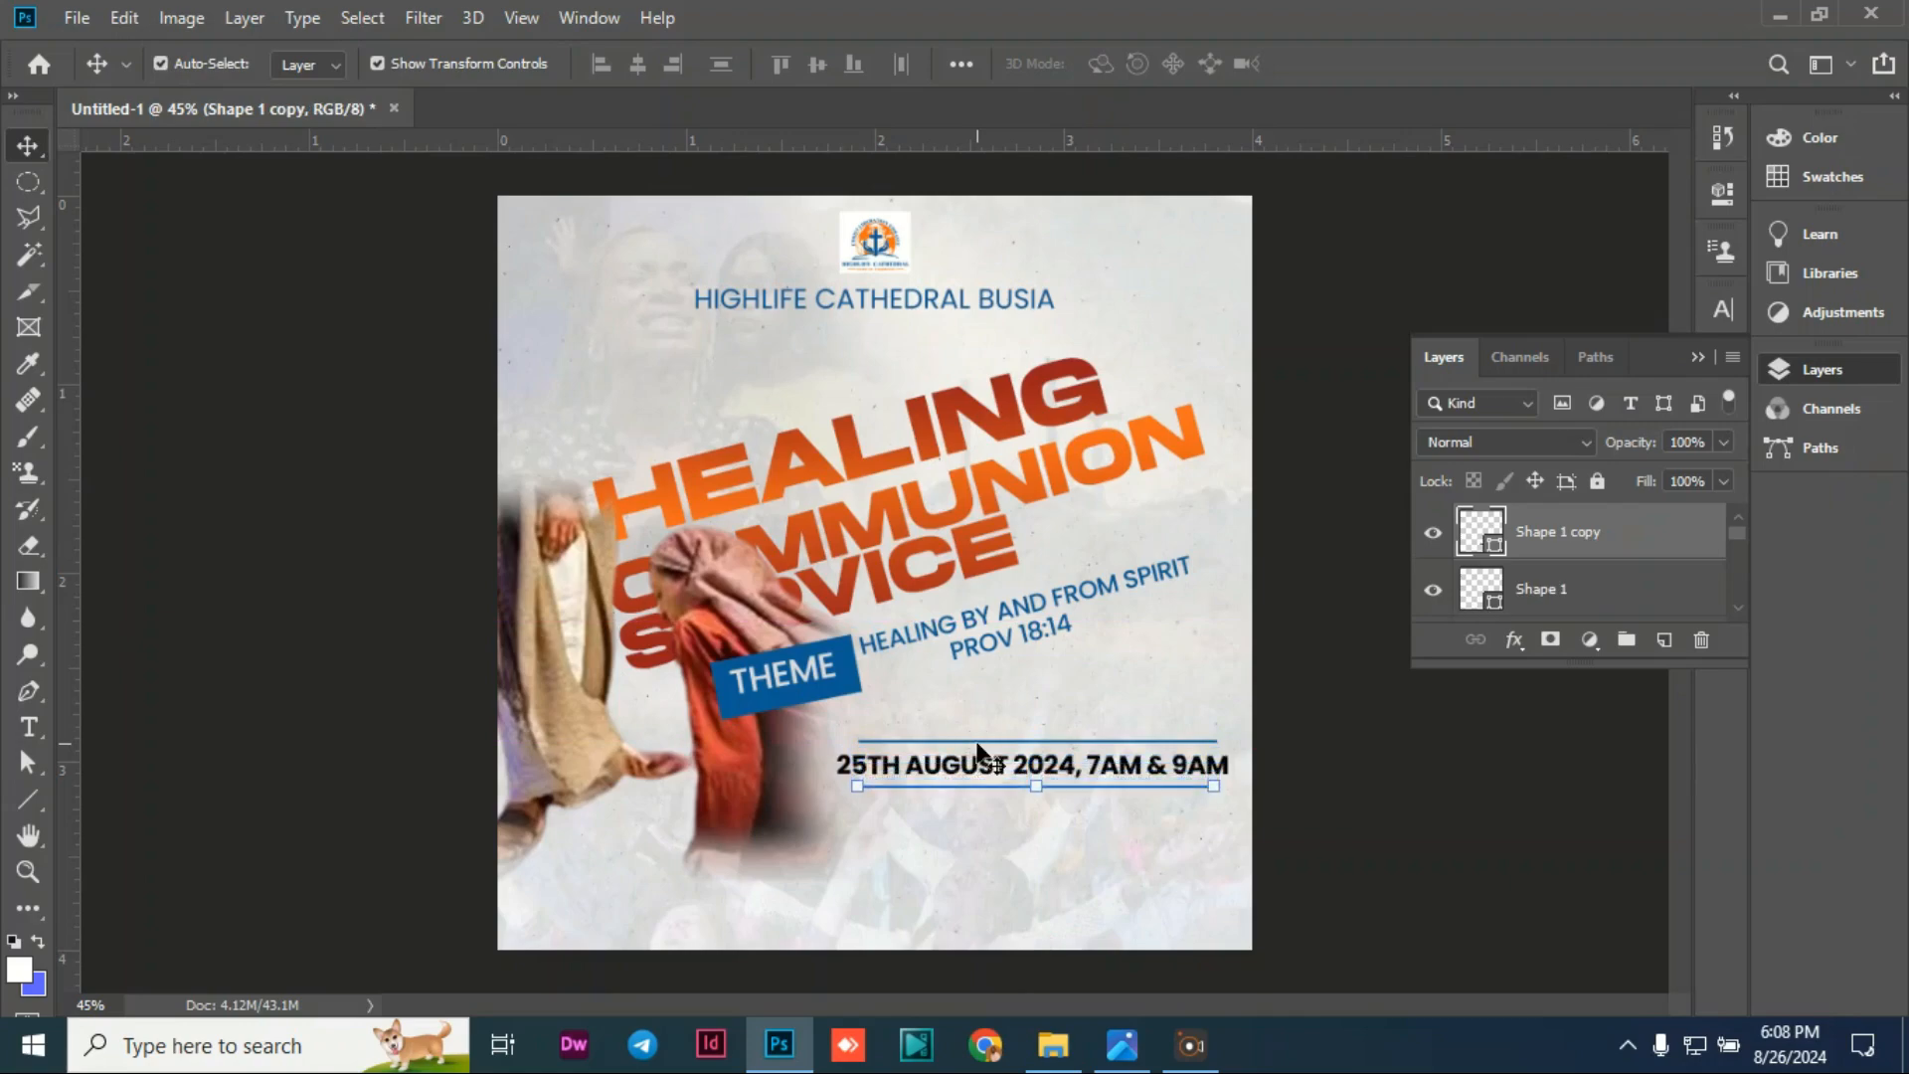
pyautogui.press('Down')
pyautogui.press('Down')
pyautogui.press('Down')
pyautogui.press('Down')
pyautogui.press('Down')
pyautogui.press('Down')
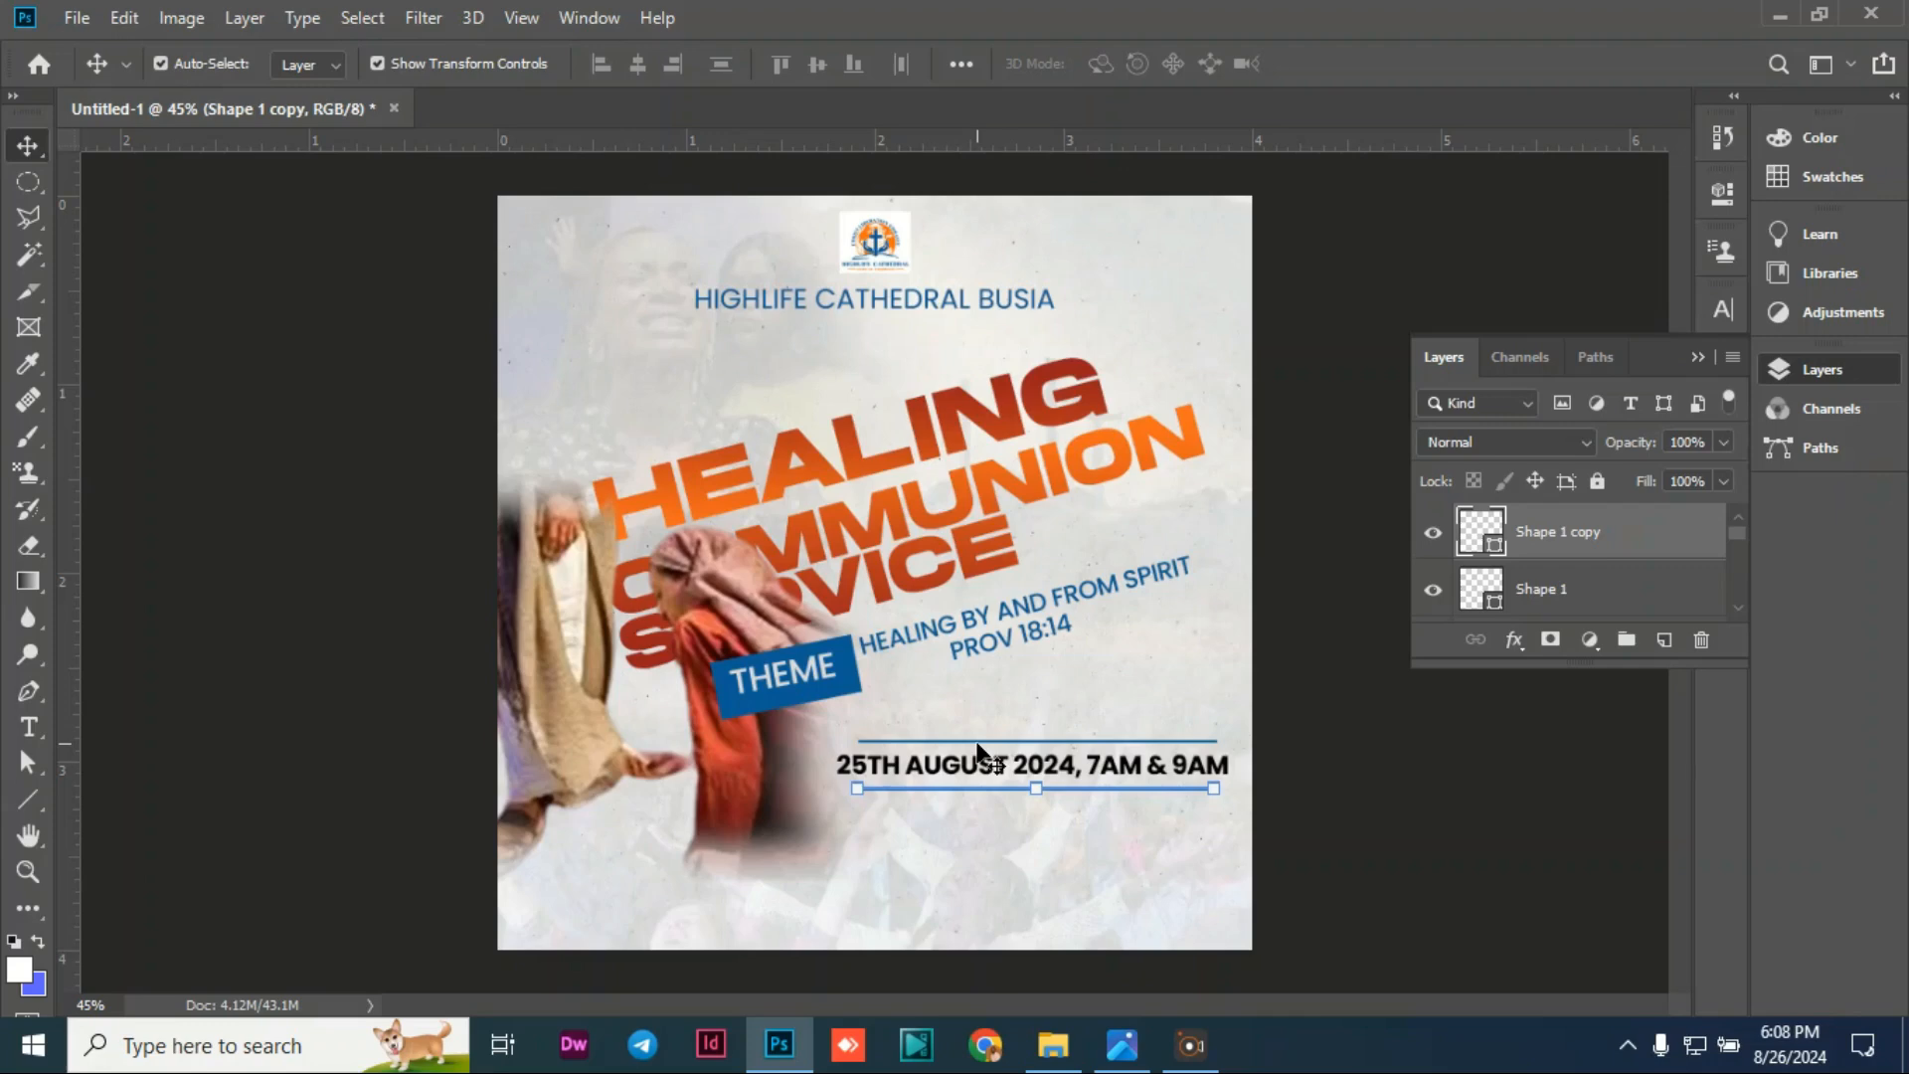
pyautogui.click(166, 478)
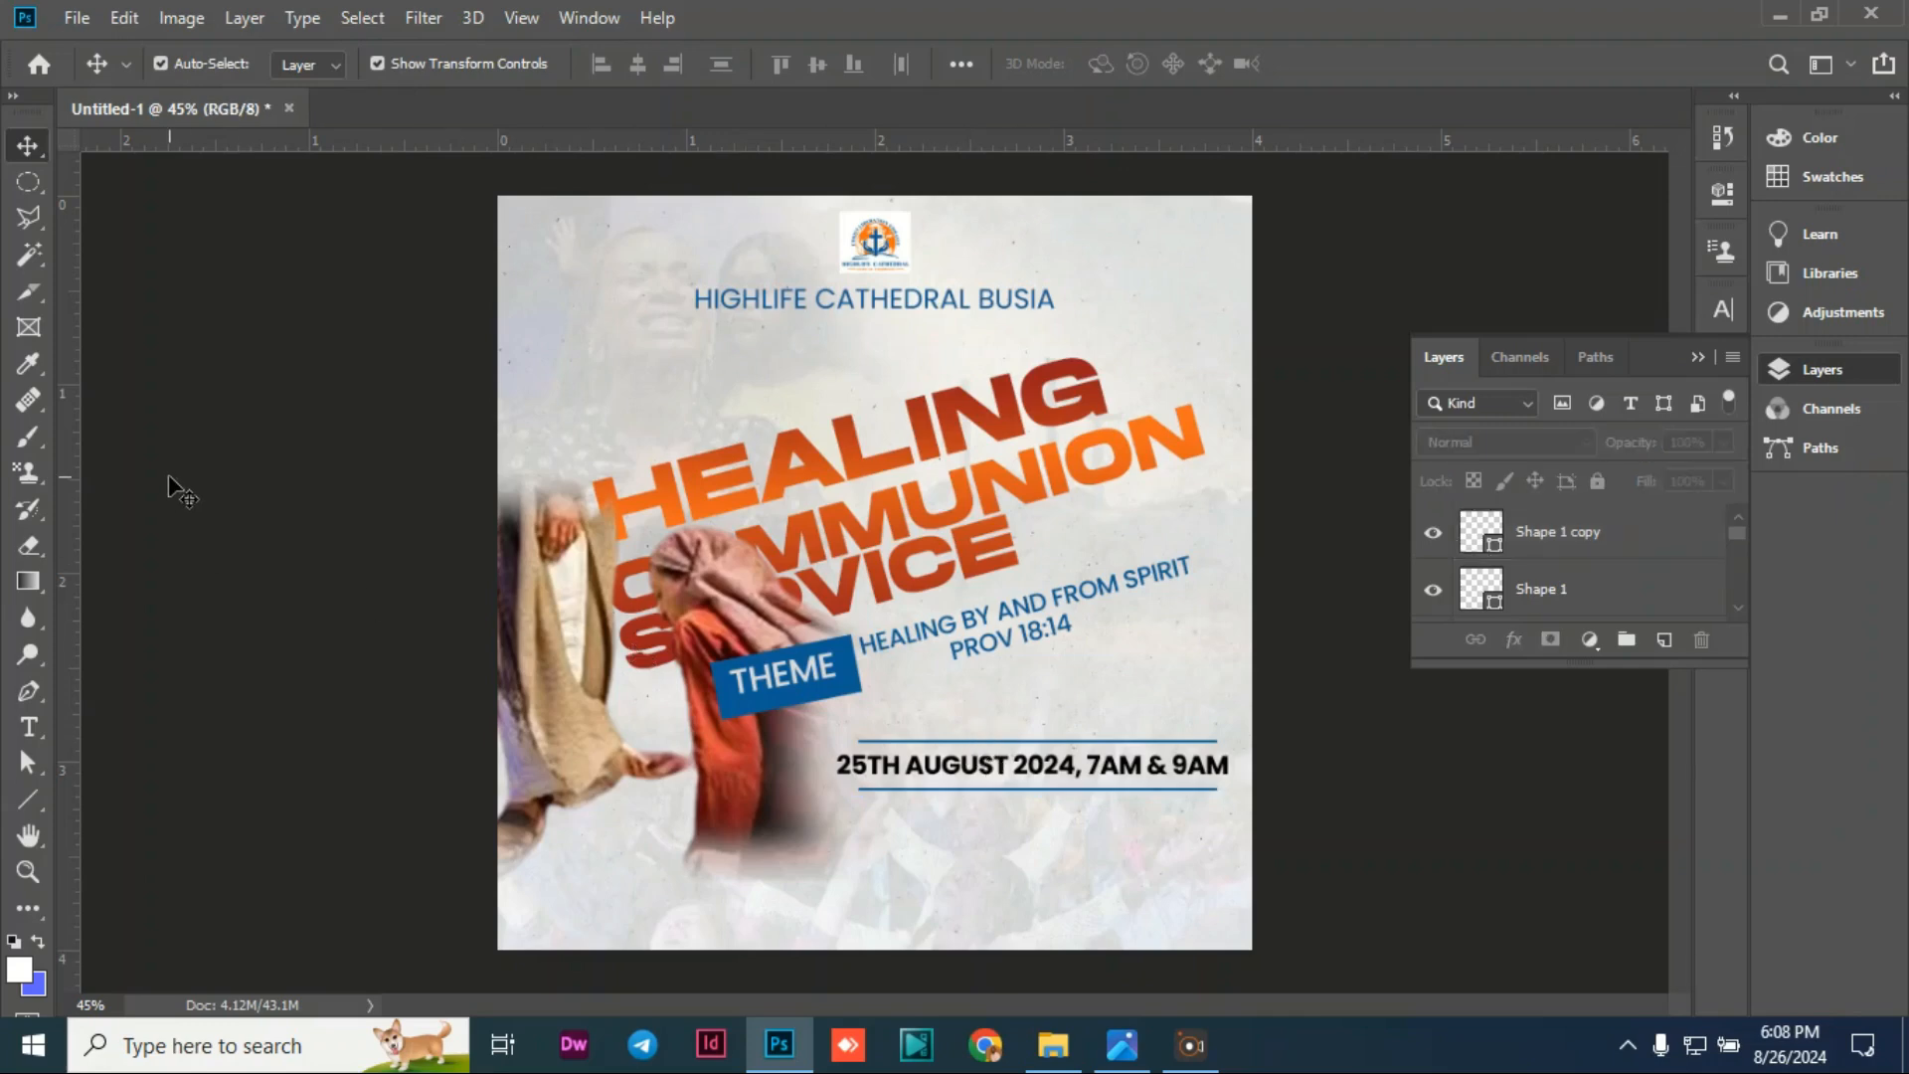
pyautogui.click(28, 734)
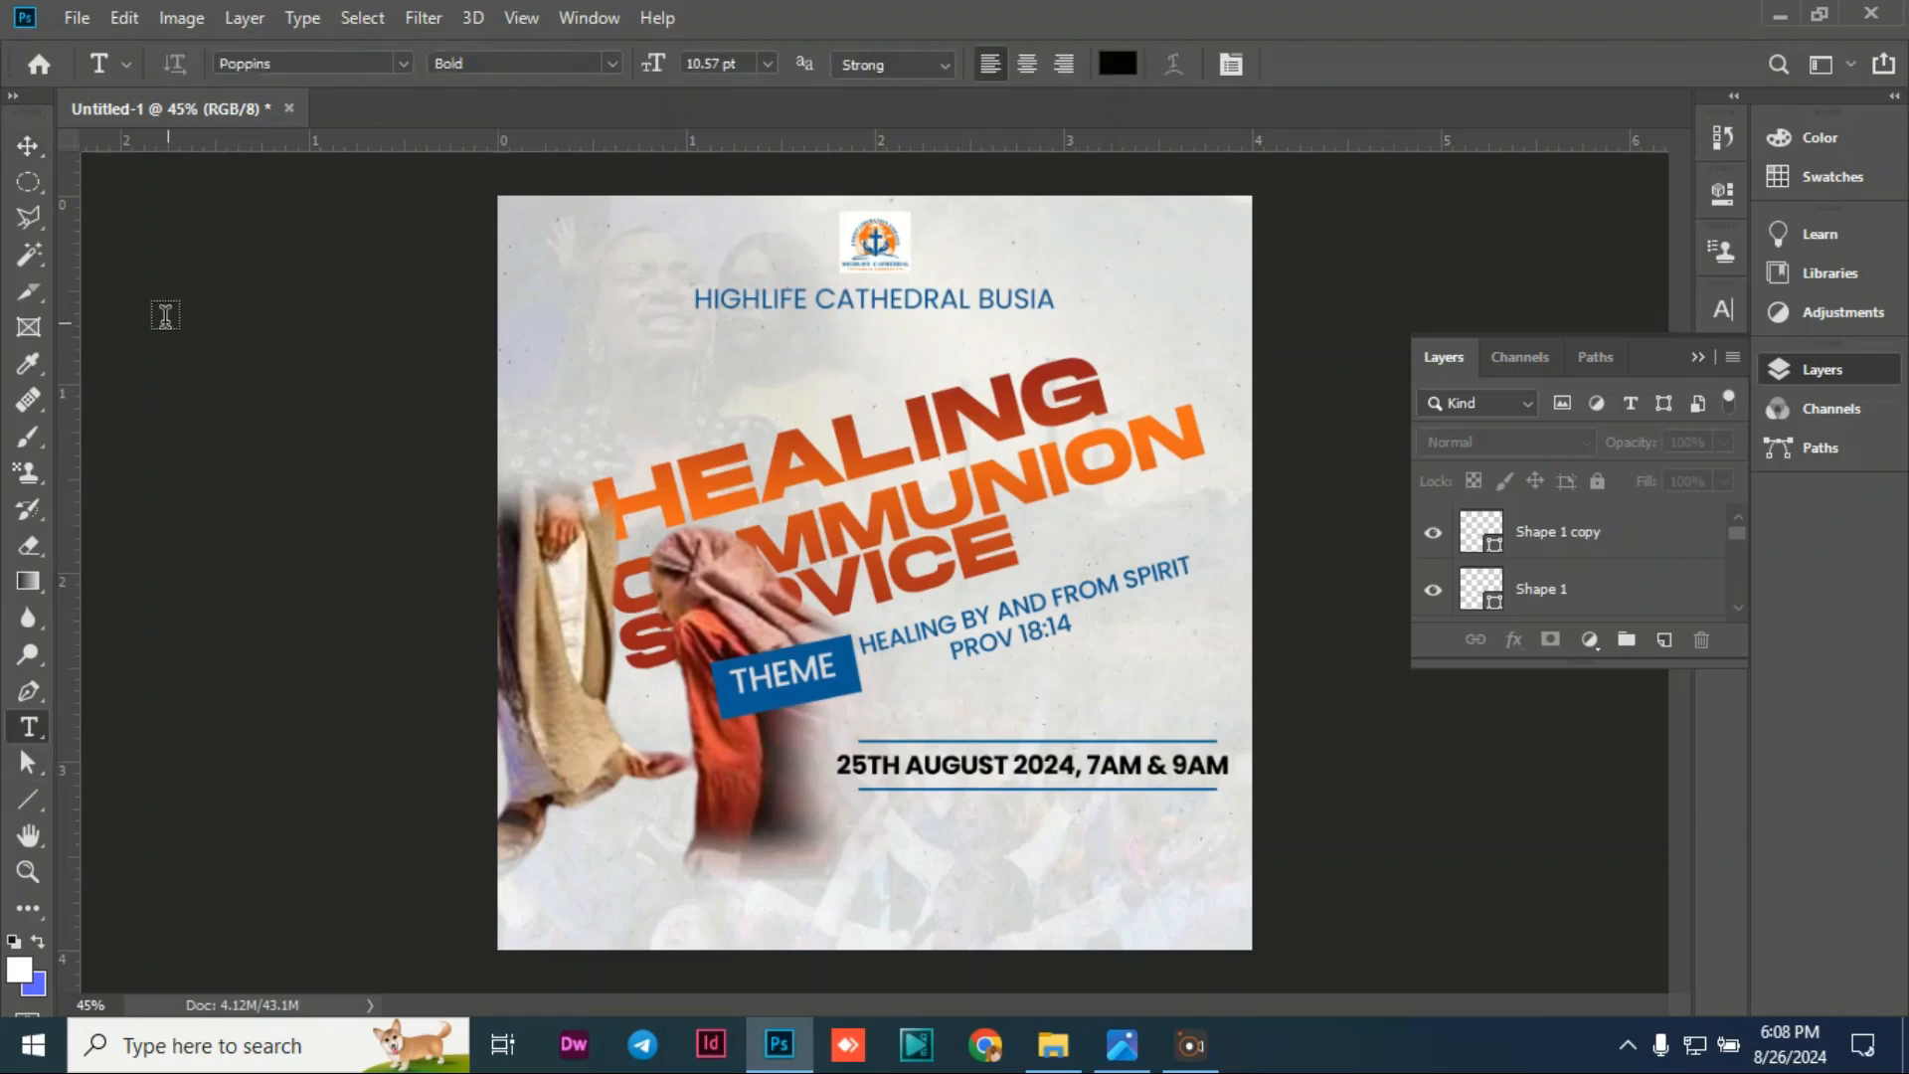
# Step: Type the word 'with' below the date and set it in the Taken by Vultures Demo font
pyautogui.click(825, 830)
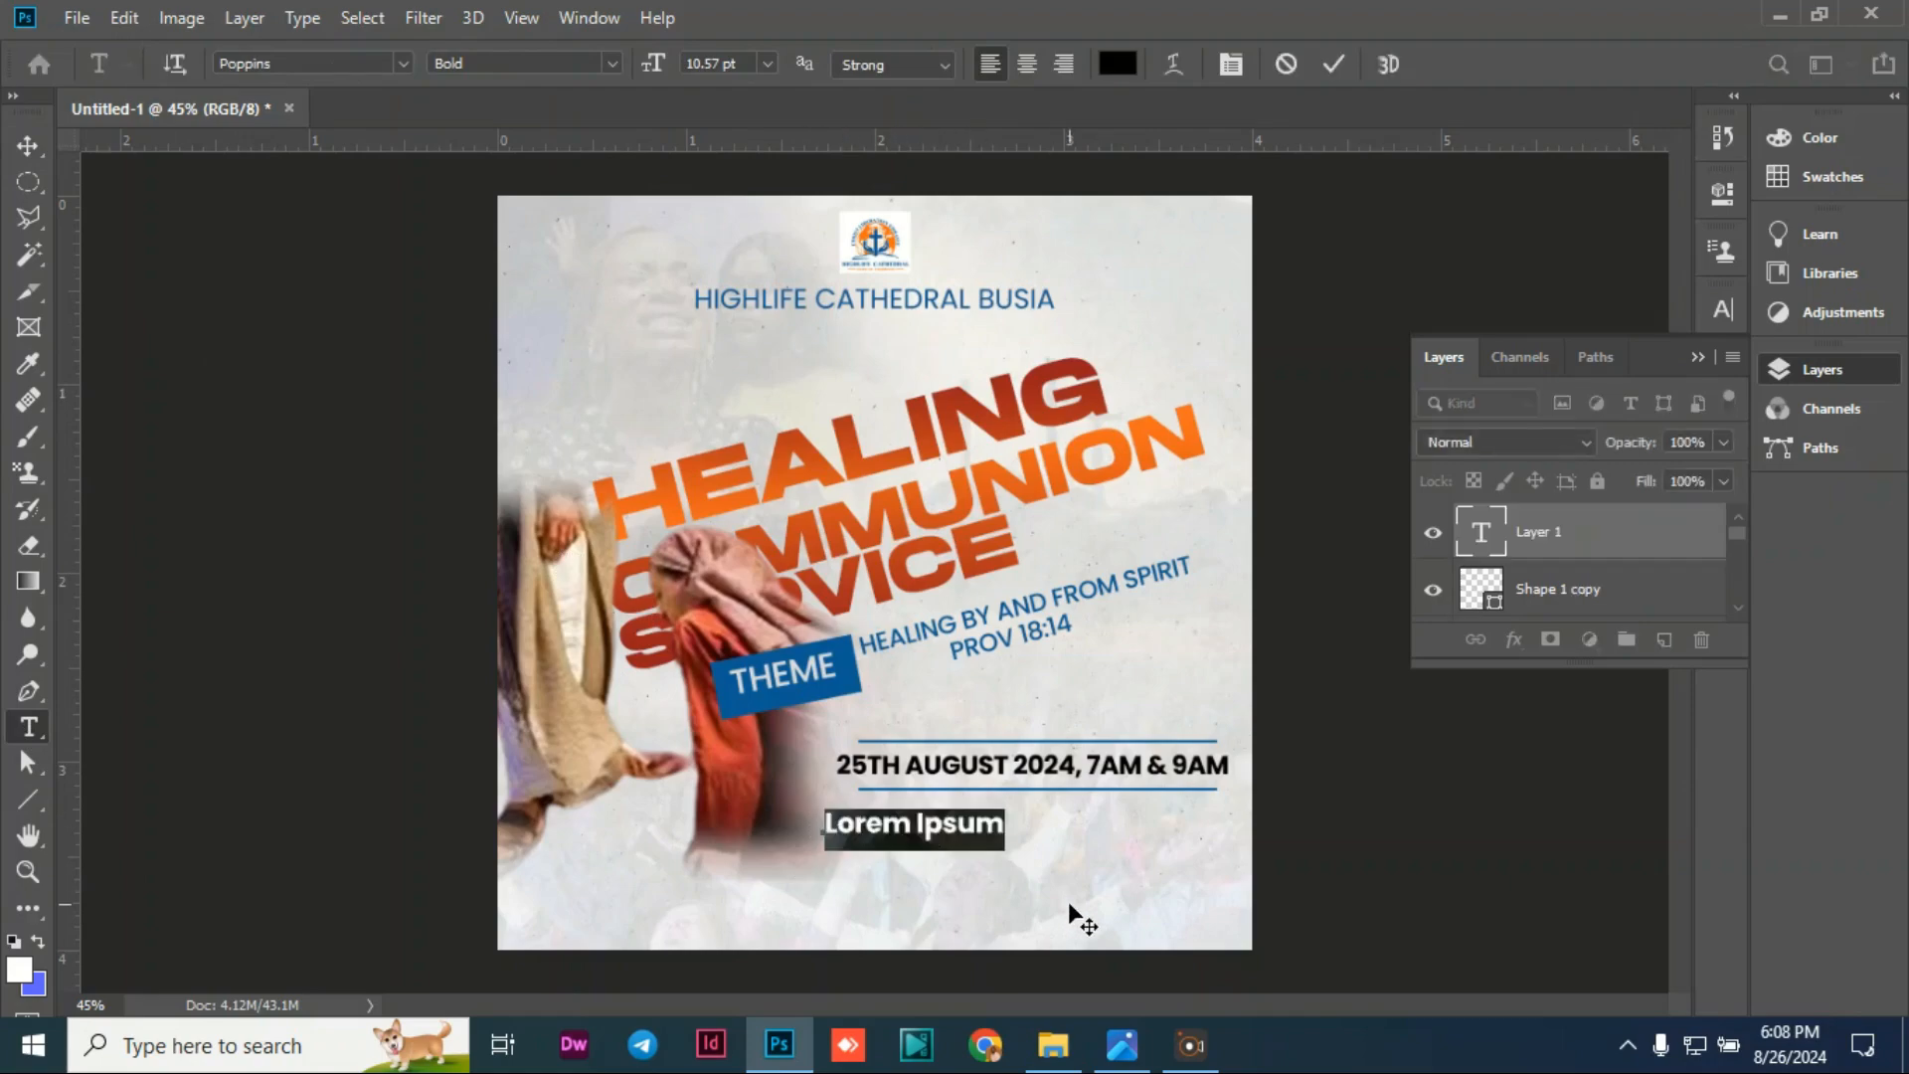
pyautogui.write('WITH')
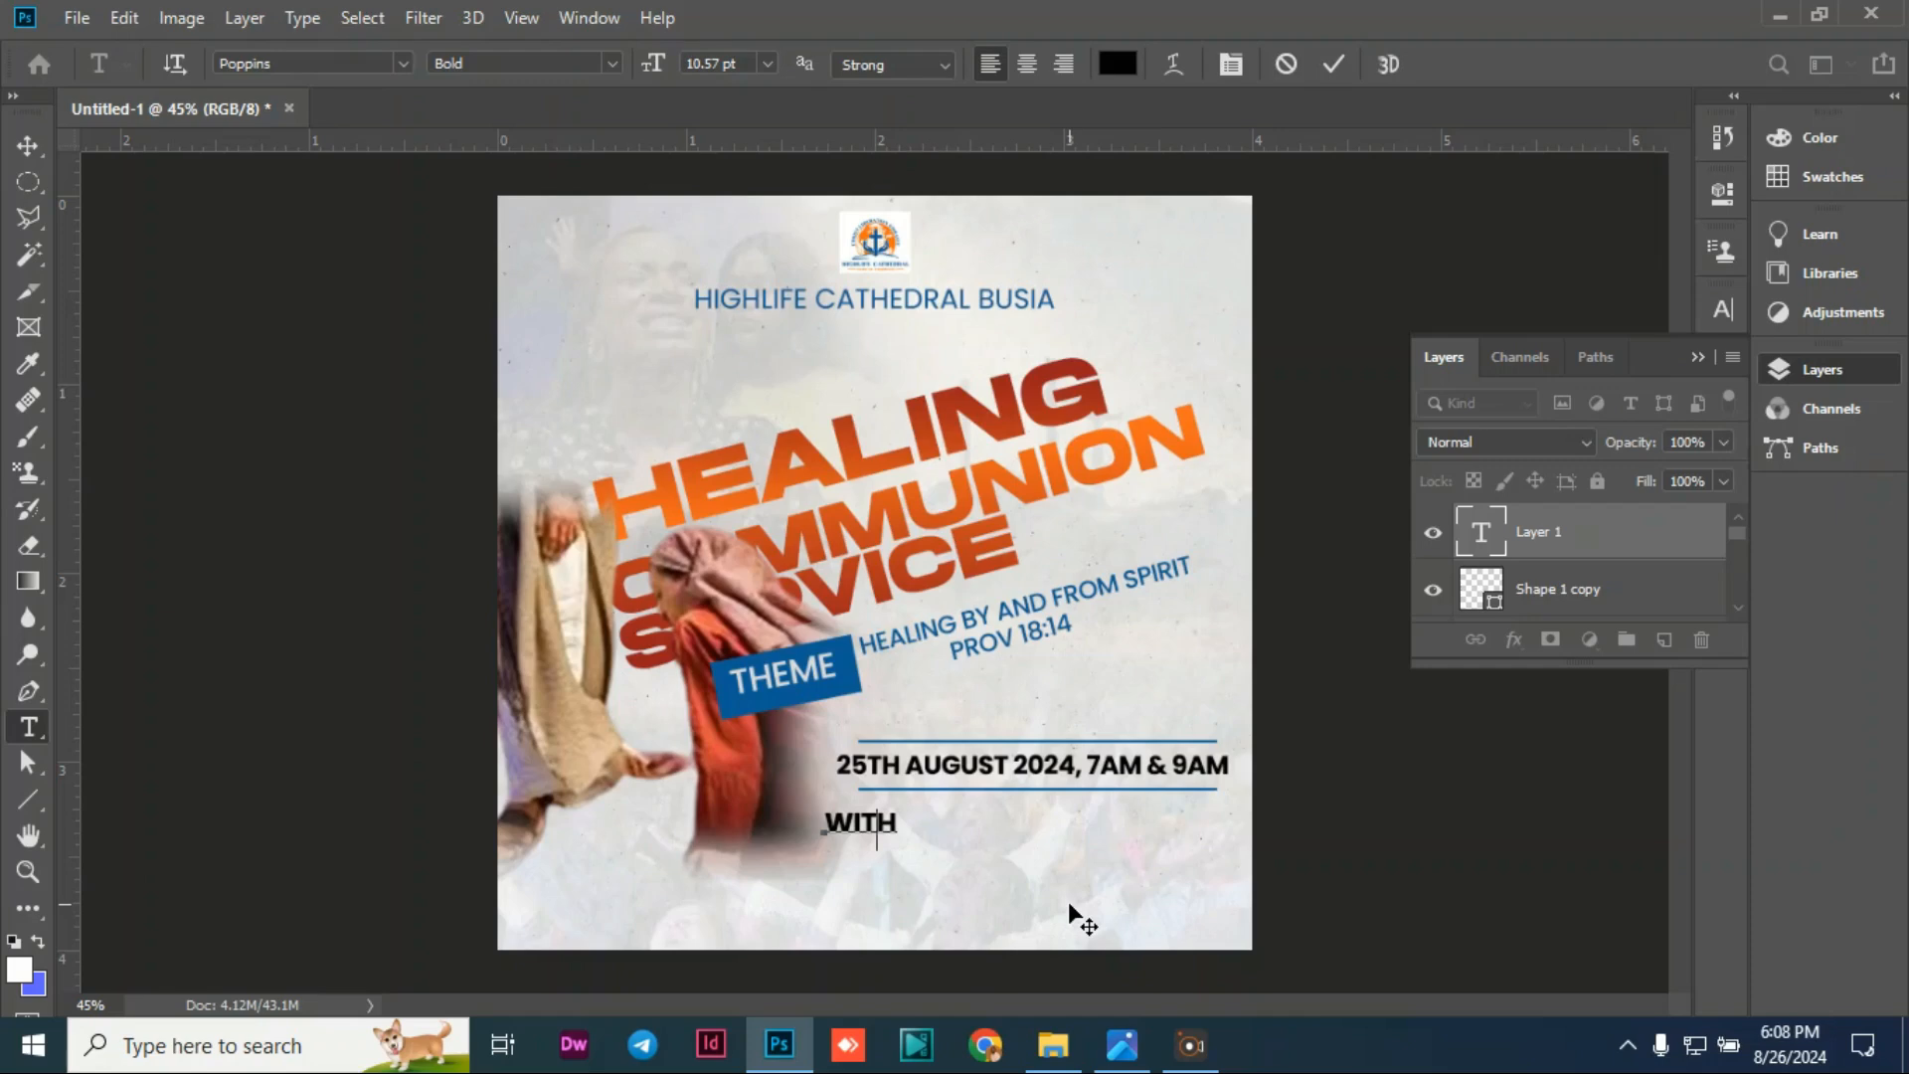
pyautogui.press('BackSpace')
pyautogui.press('BackSpace')
pyautogui.press('BackSpace')
pyautogui.press('BackSpace')
pyautogui.write('with')
pyautogui.moveTo(887, 827); pyautogui.dragTo(823, 827)
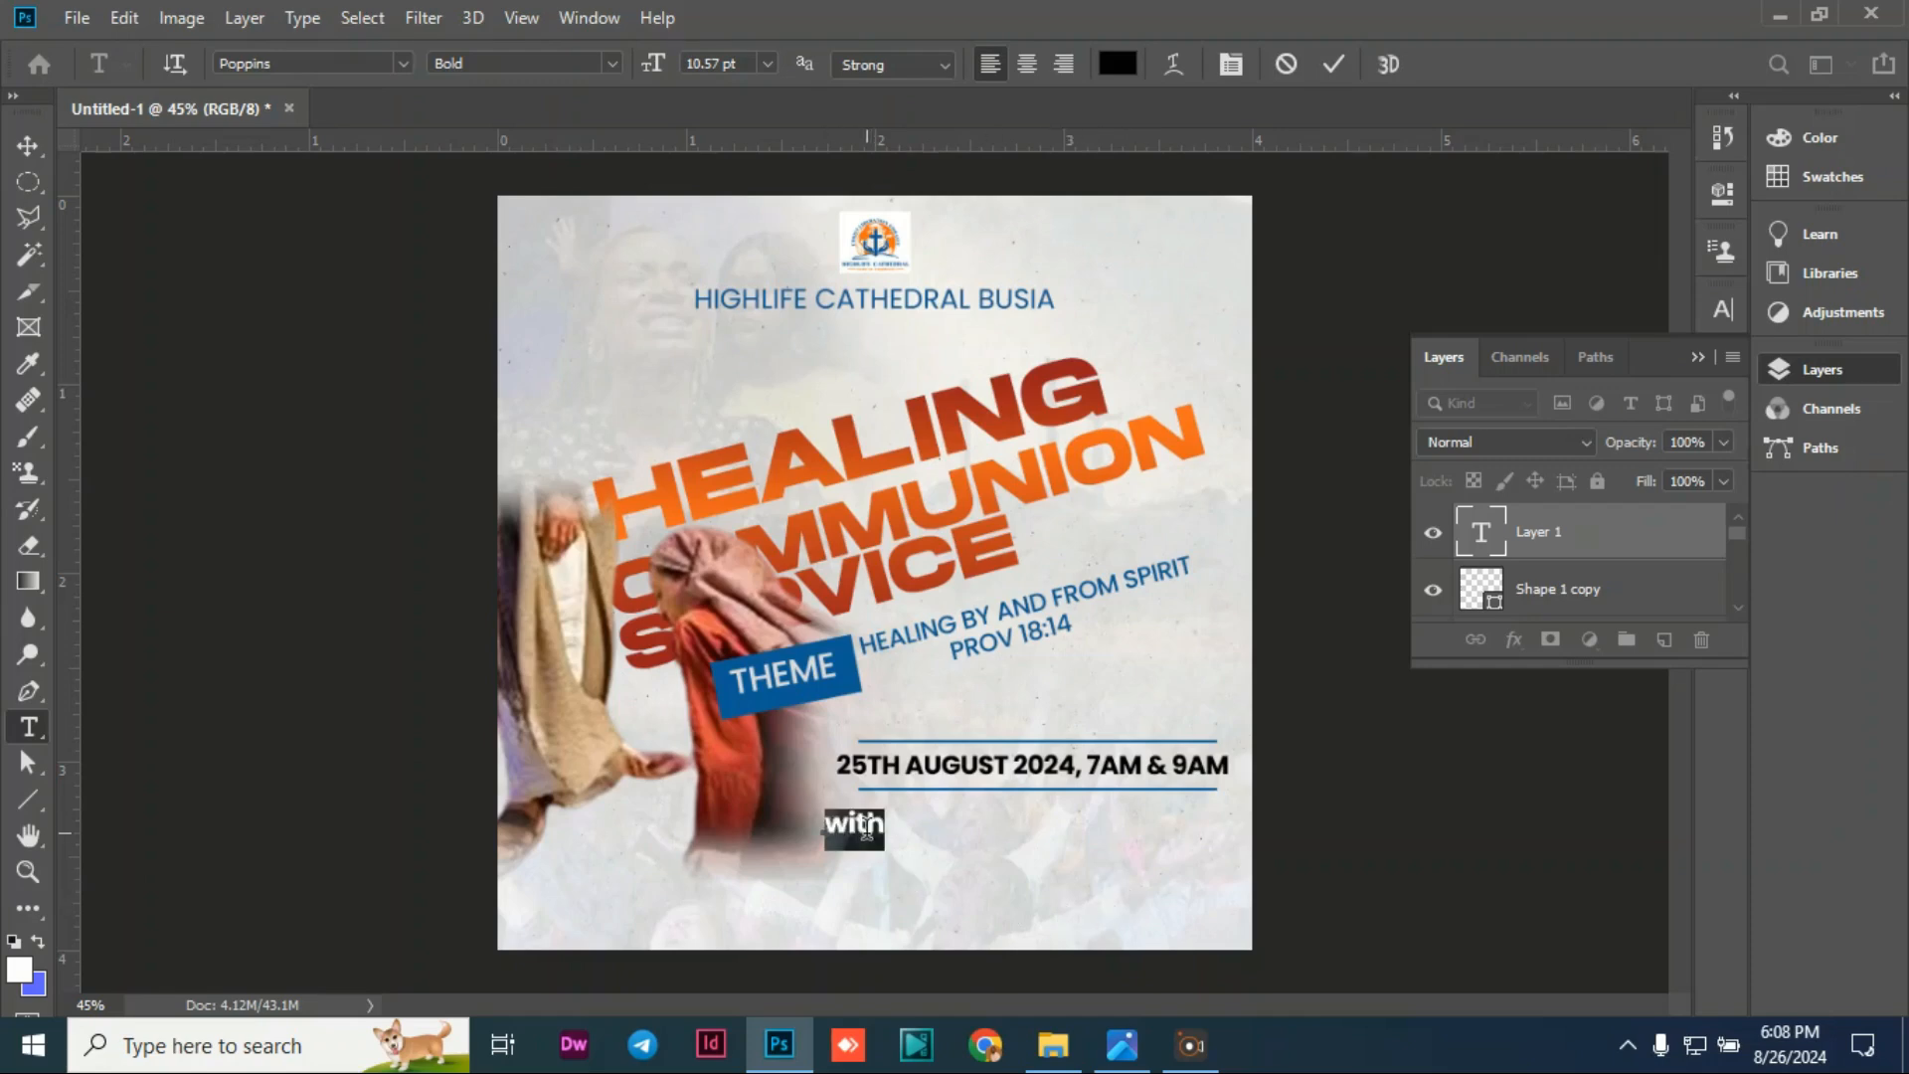
pyautogui.click(401, 66)
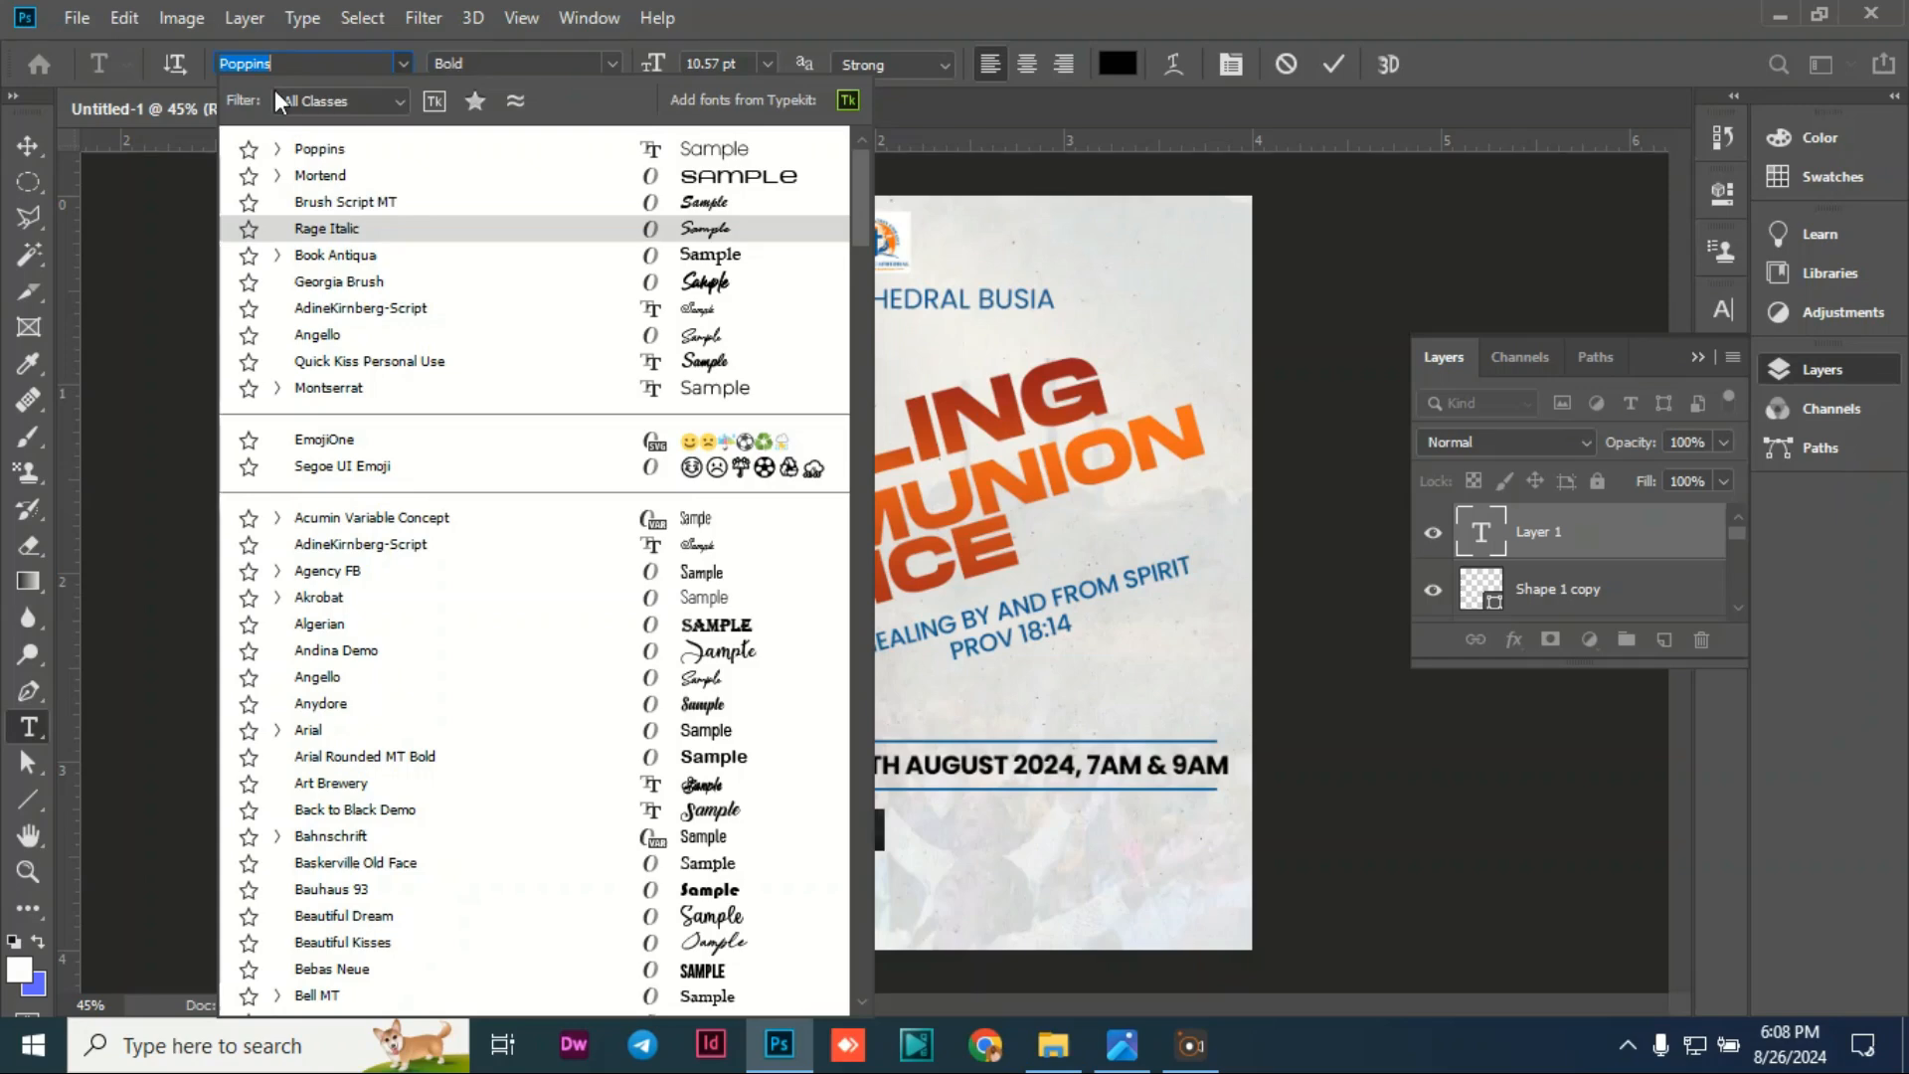
pyautogui.write('t')
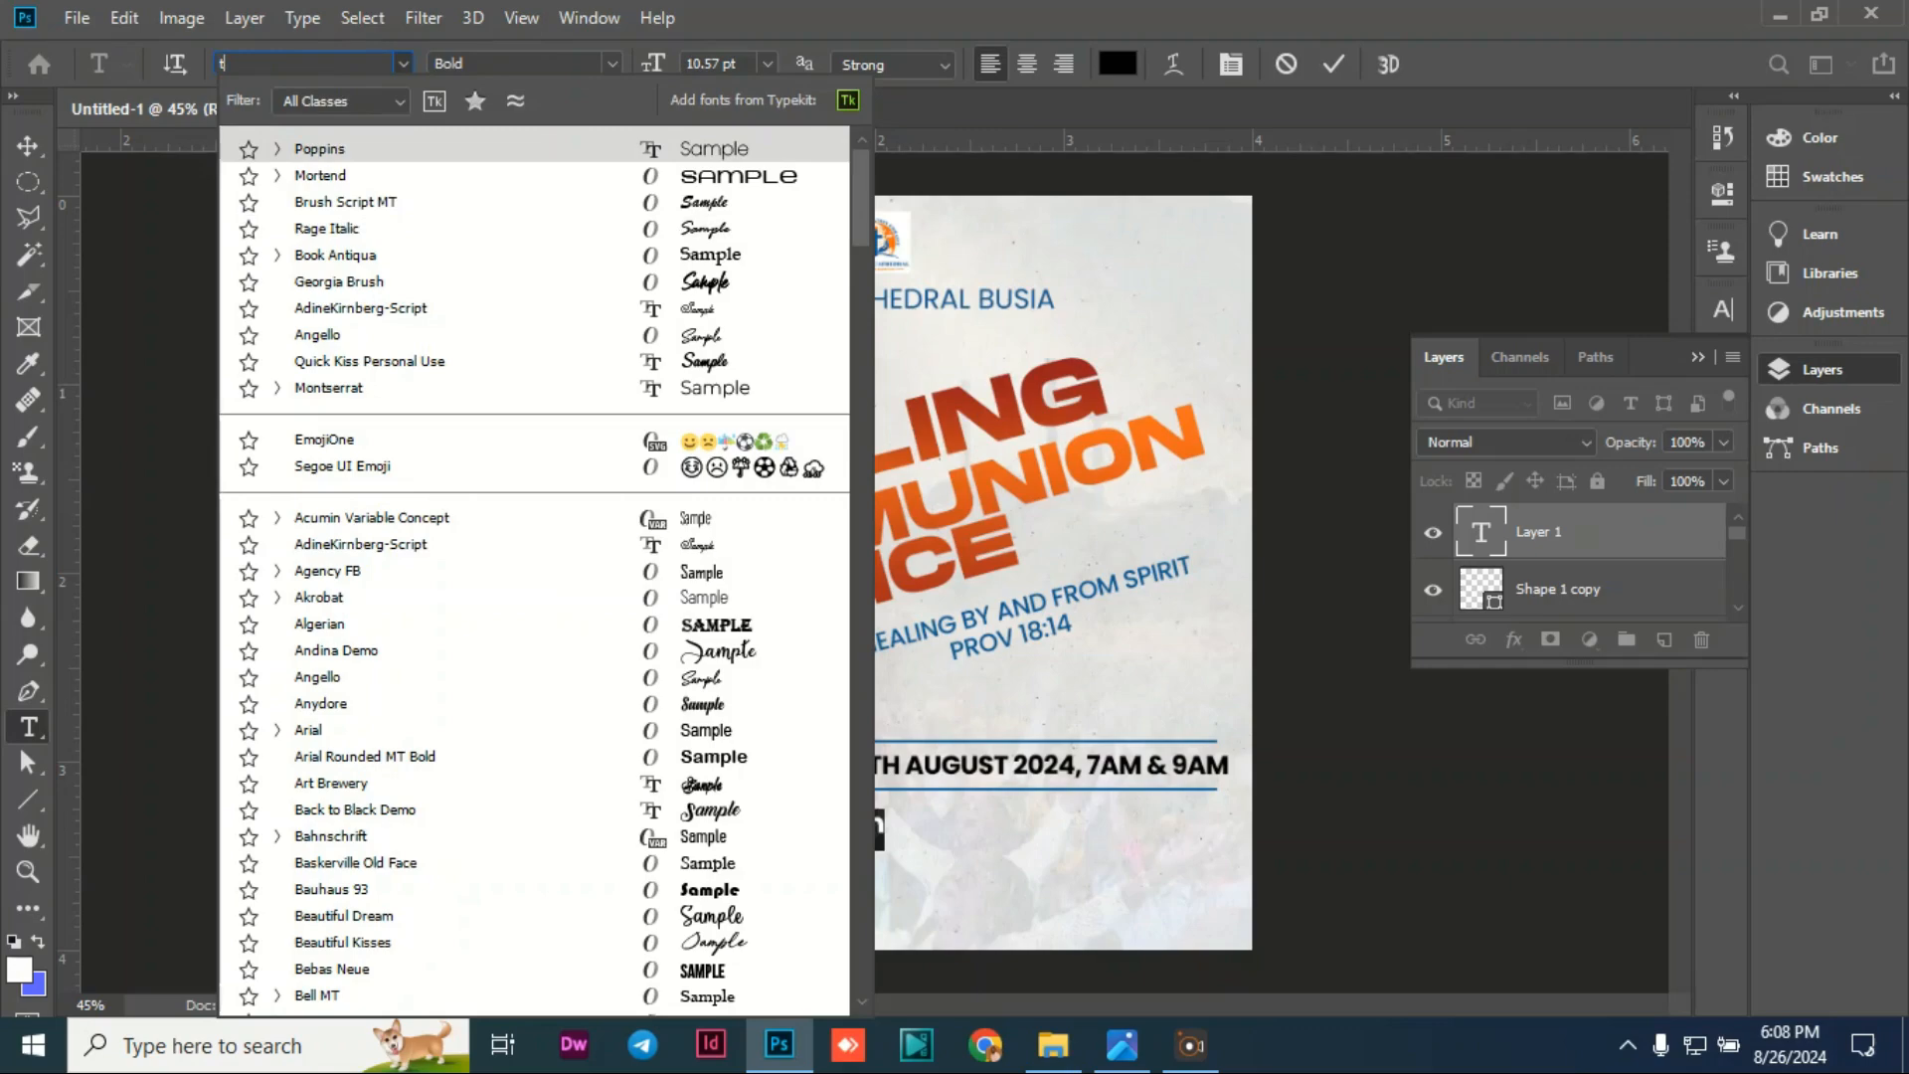
pyautogui.write('aken')
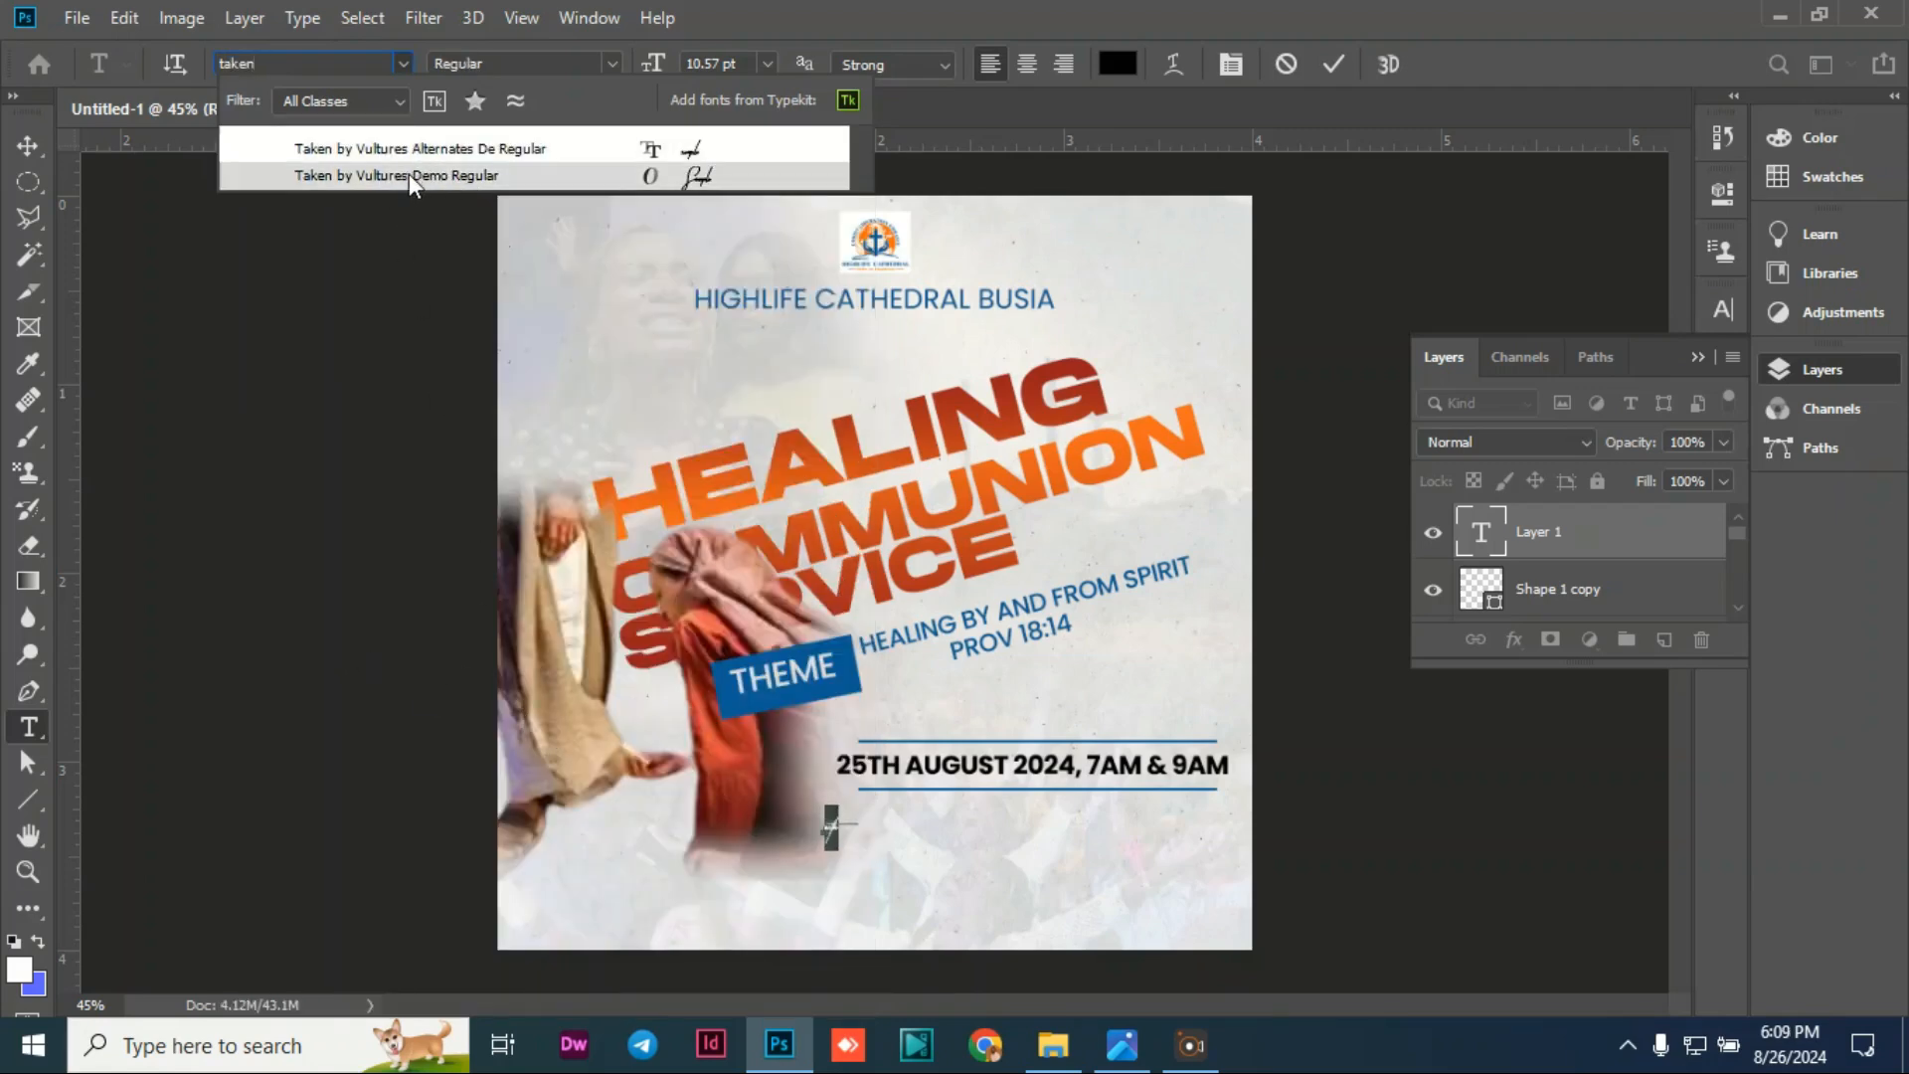
pyautogui.click(408, 173)
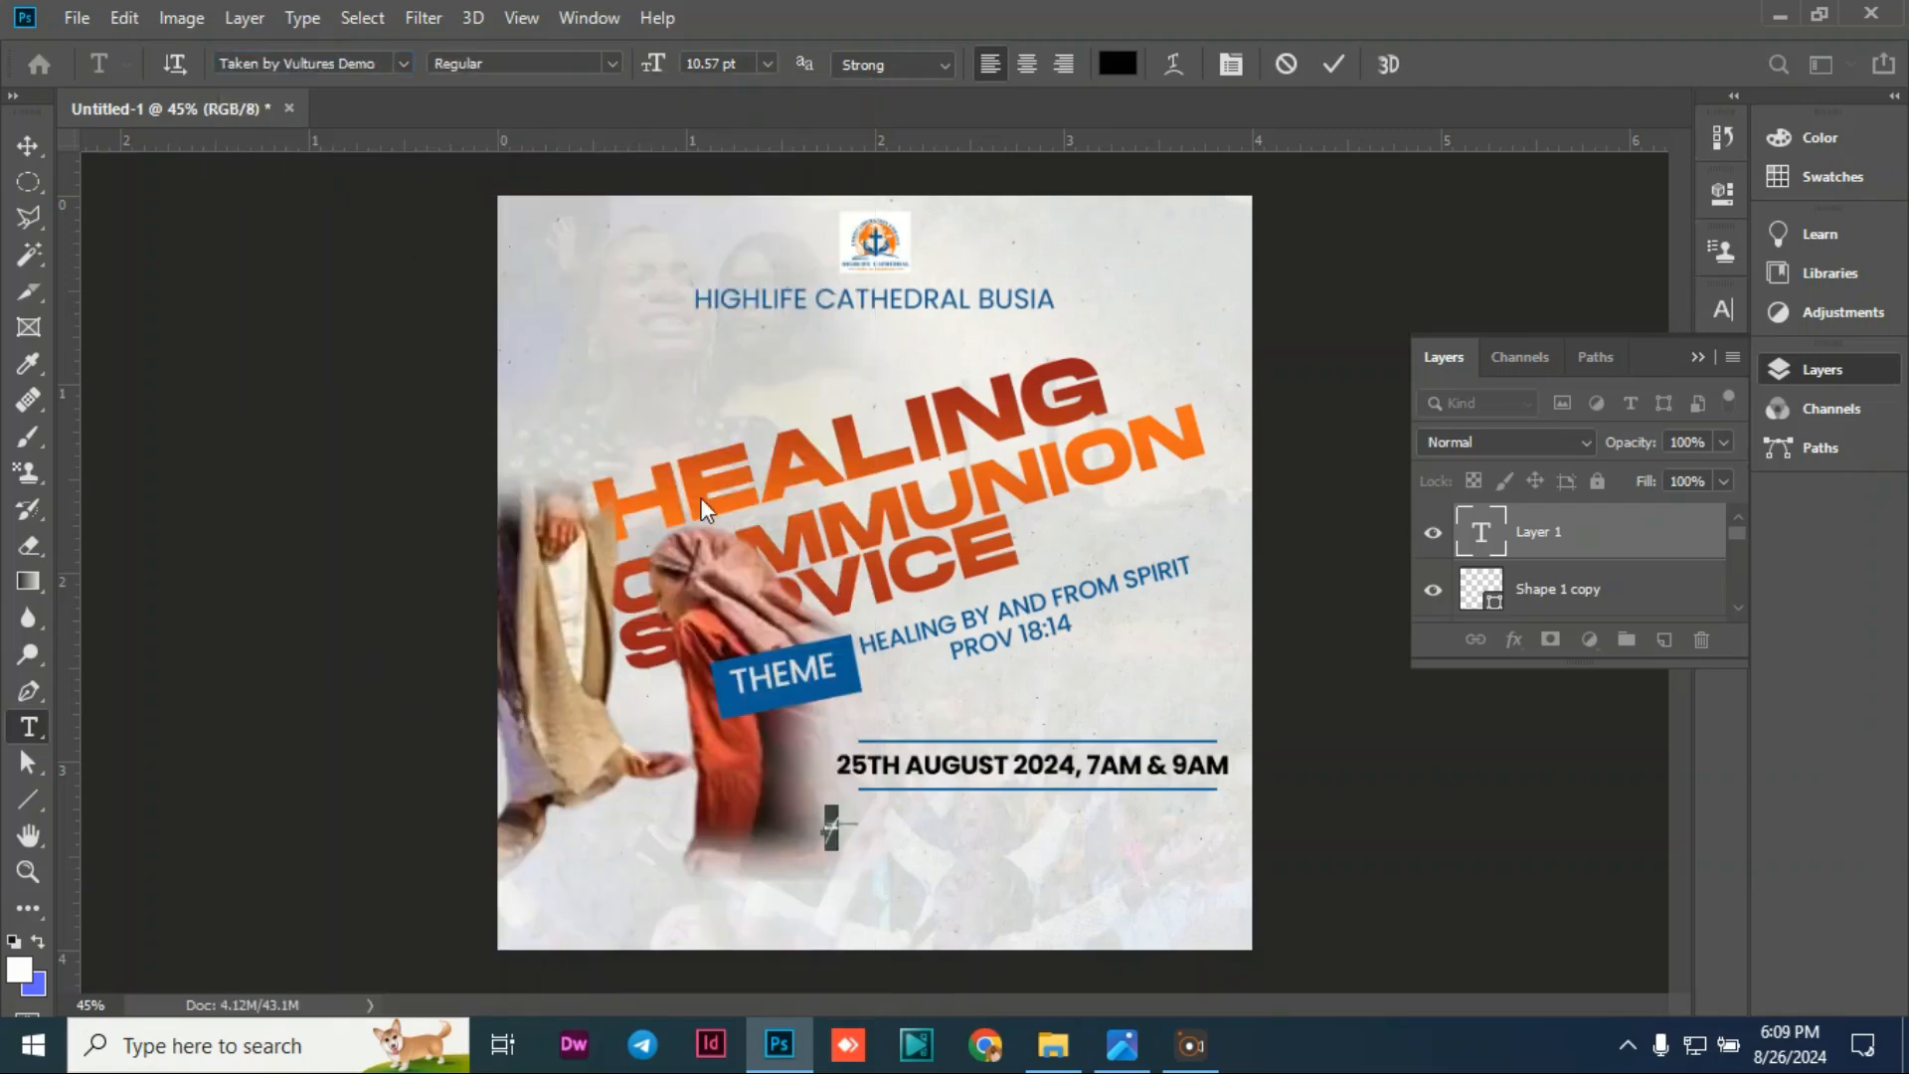
# Step: Scale 'with' up to about 409% and nudge it up and right under the date line
pyautogui.click(28, 145)
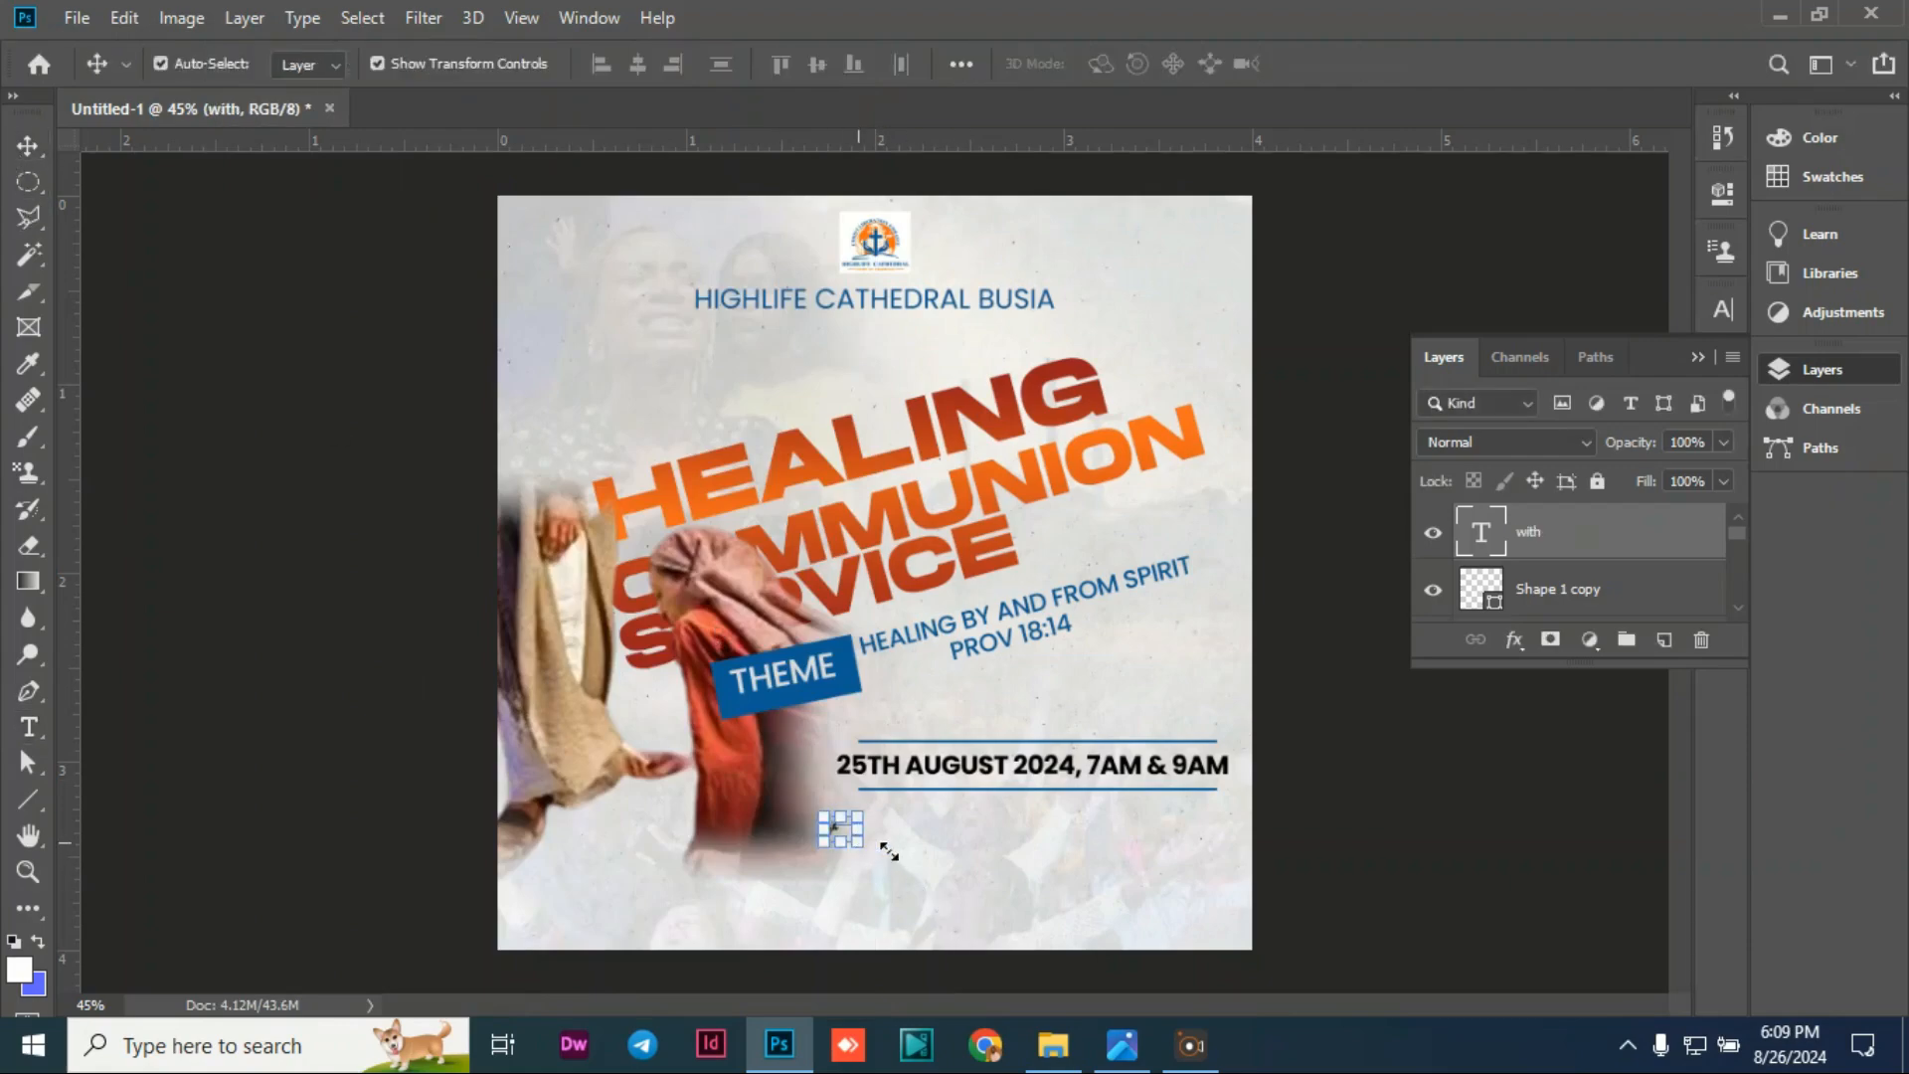
pyautogui.moveTo(857, 841); pyautogui.dragTo(950, 924)
pyautogui.moveTo(823, 840)
pyautogui.mouseDown()
pyautogui.moveTo(839, 822)
pyautogui.moveTo(841, 843)
pyautogui.mouseUp()
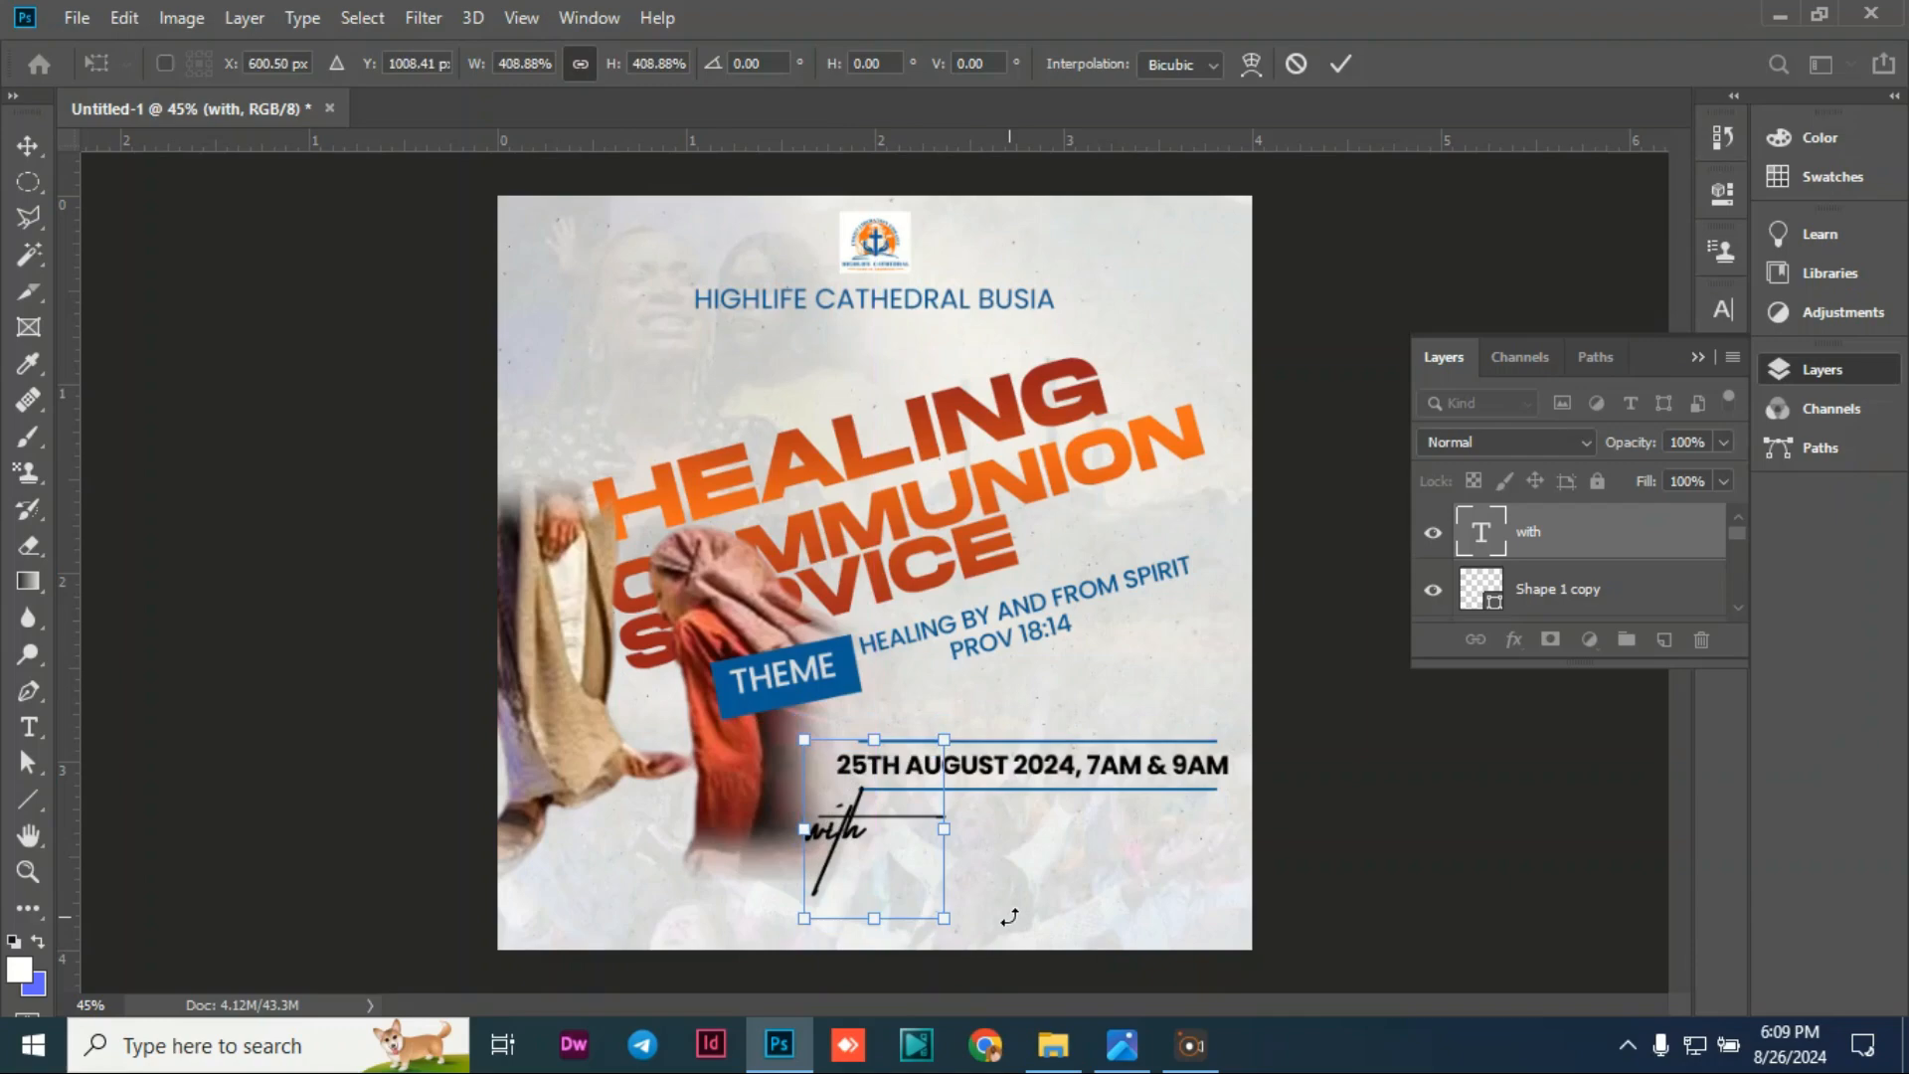
pyautogui.press('Up')
pyautogui.press('Up')
pyautogui.press('Up')
pyautogui.press('Right')
pyautogui.press('Right')
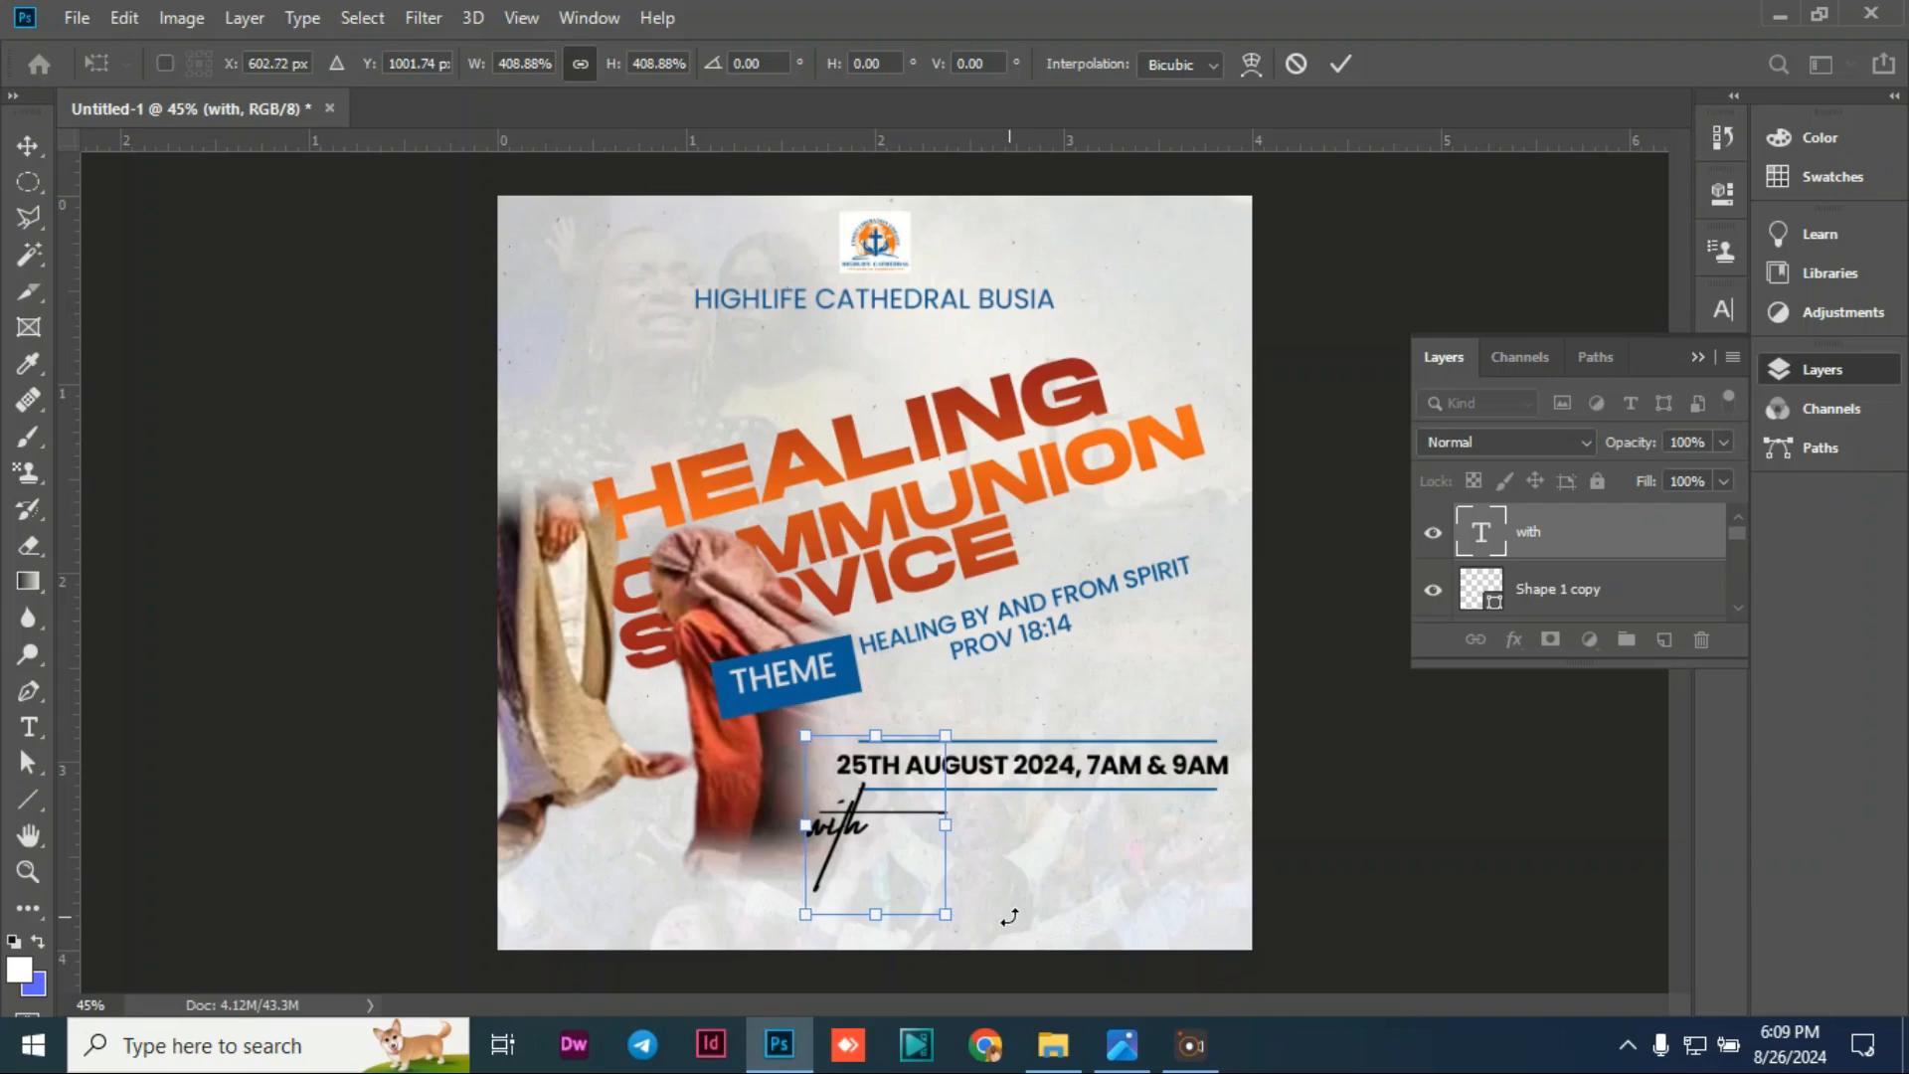
pyautogui.press('Up')
pyautogui.press('Up')
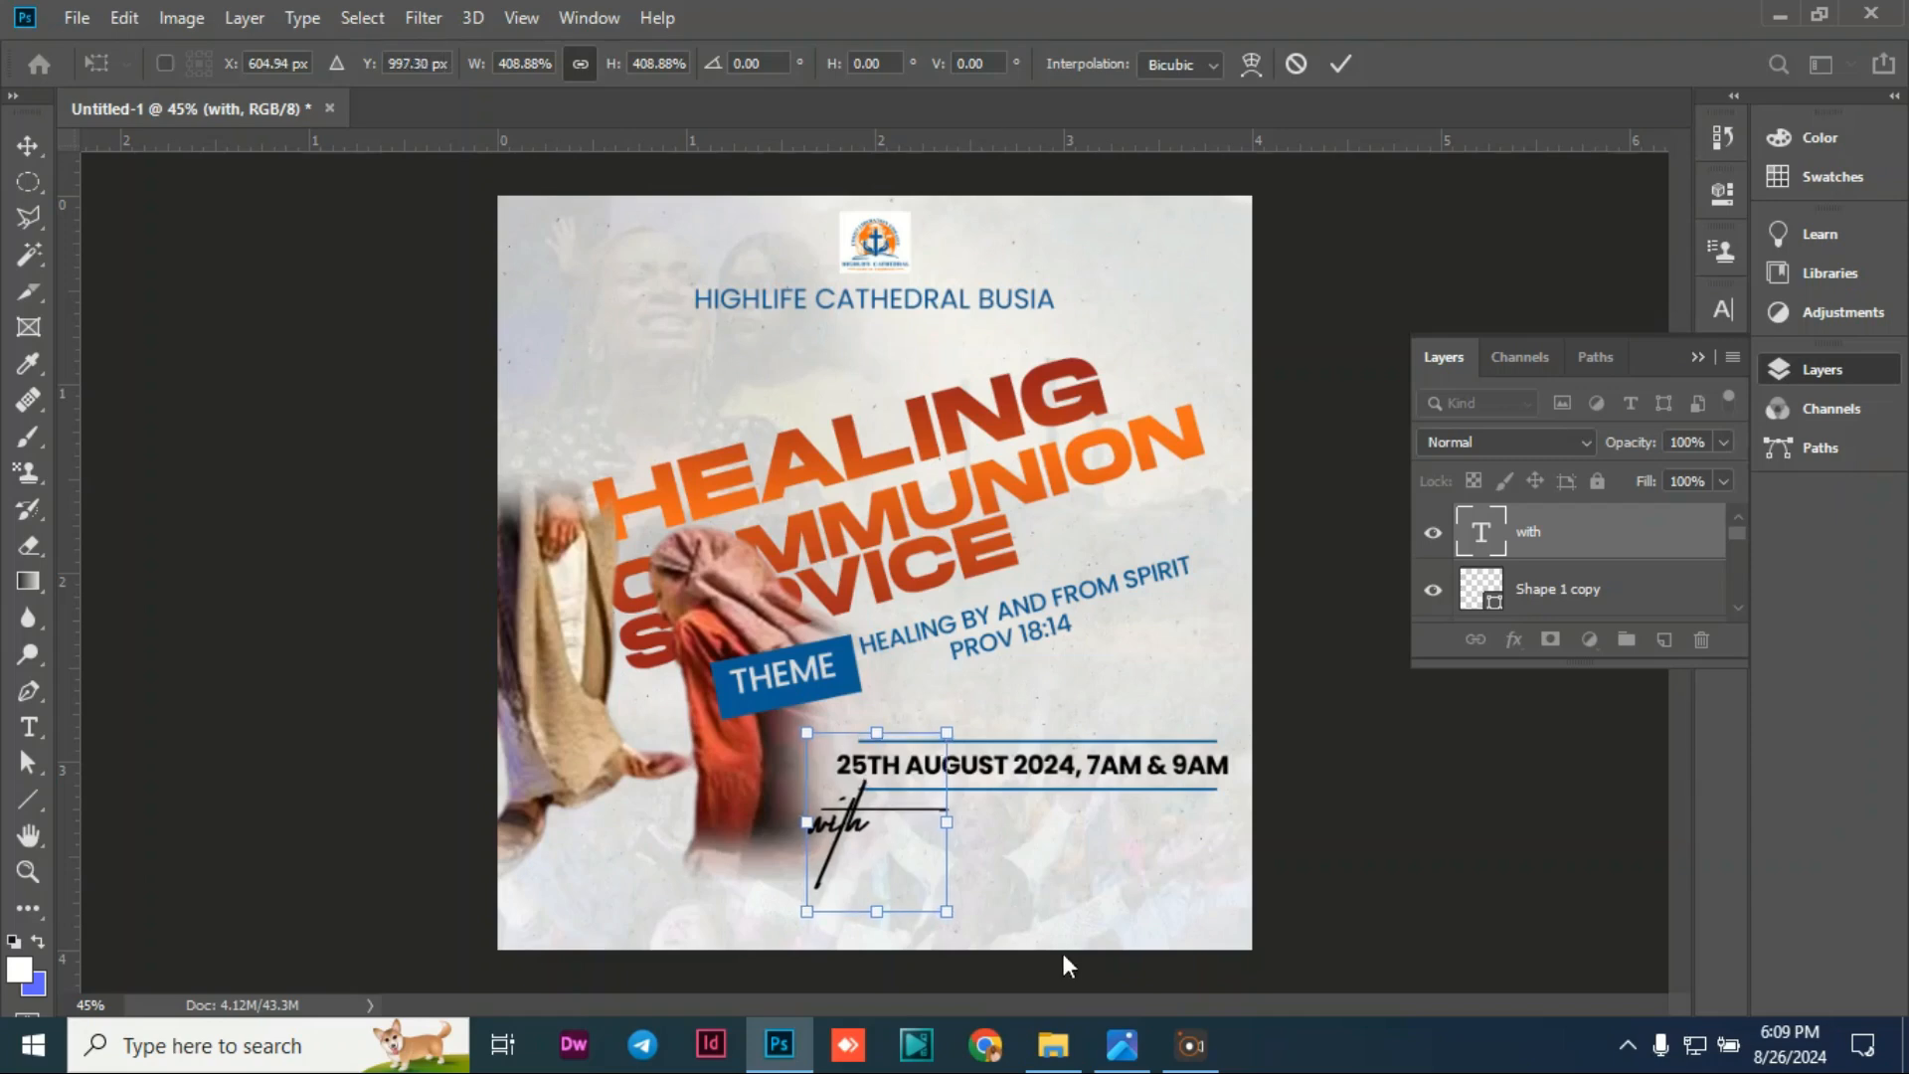
pyautogui.press('Return')
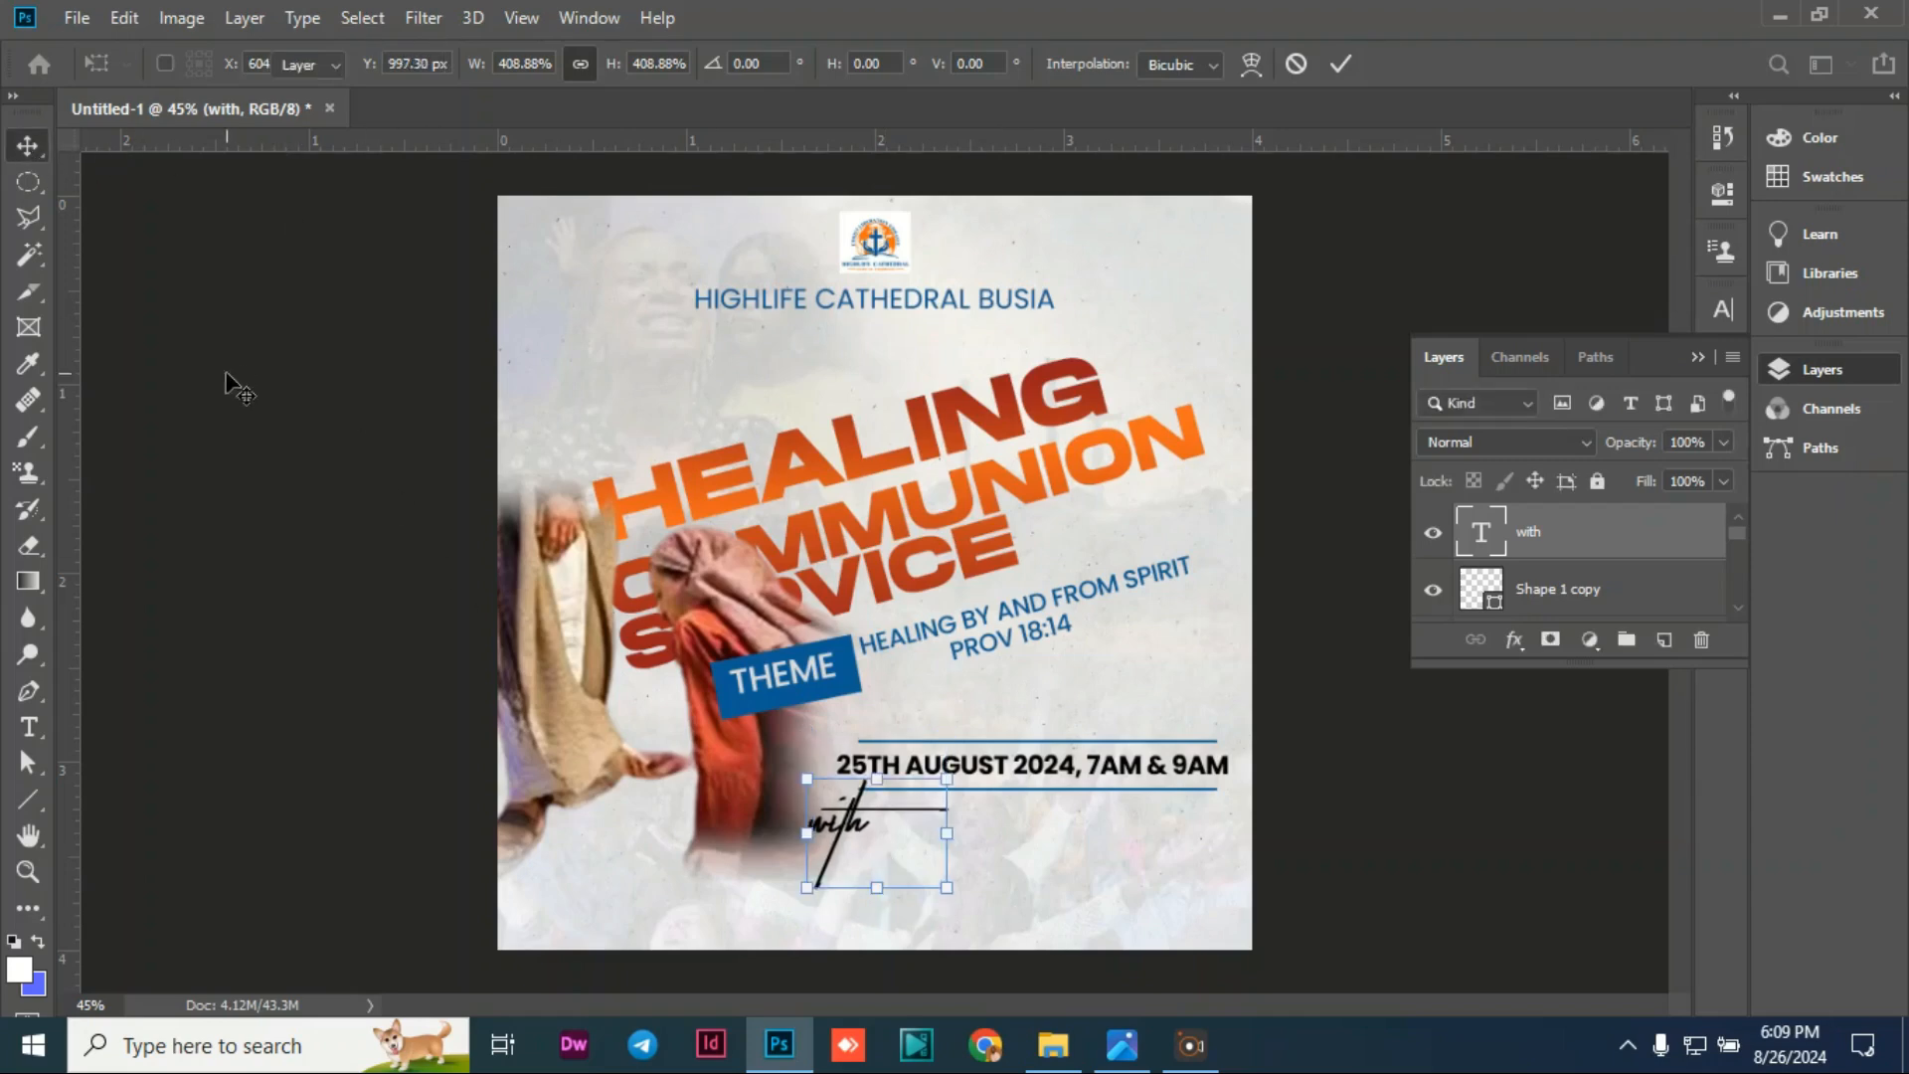
pyautogui.click(256, 414)
# Step: Apply a Gradient Overlay layer effect to the 'with' layer so it turns orange
pyautogui.doubleClick(853, 830)
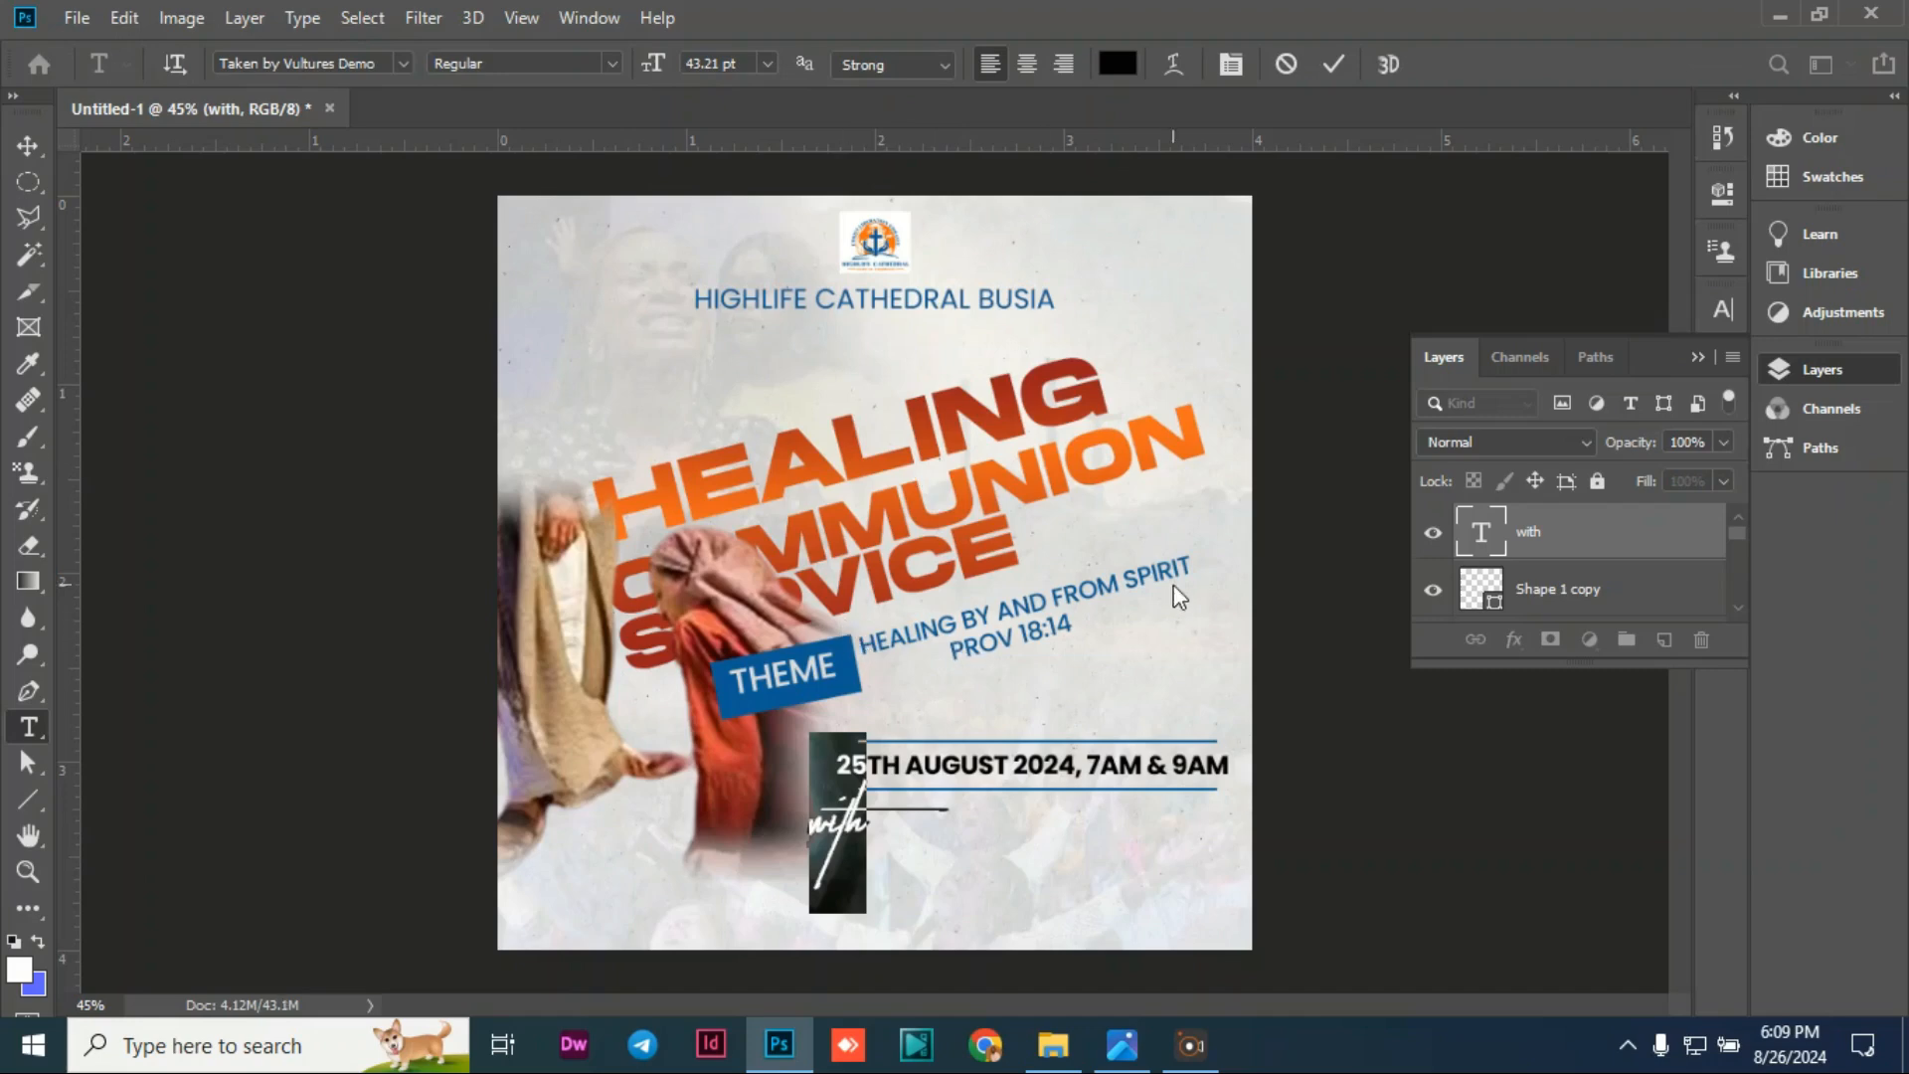
pyautogui.hotkey('ctrl', 'Return')
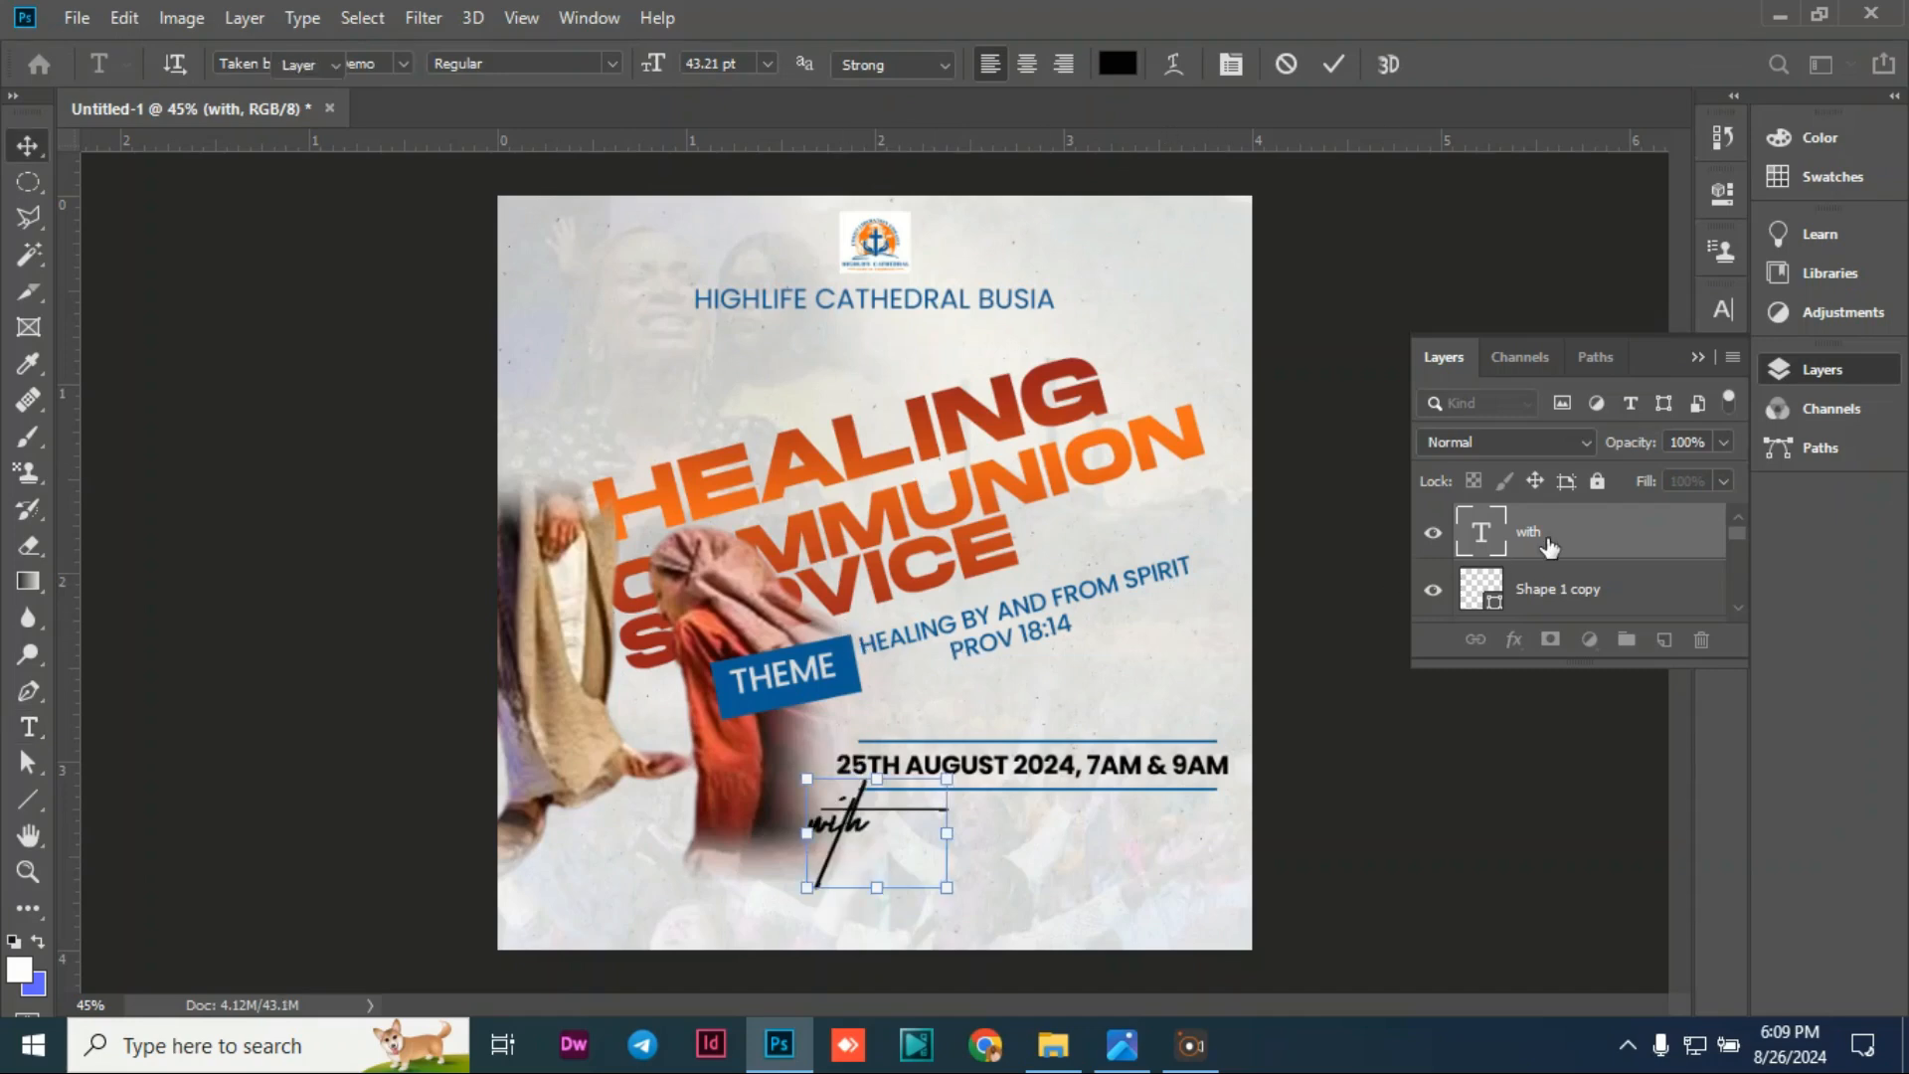
pyautogui.press('v')
pyautogui.rightClick(1533, 543)
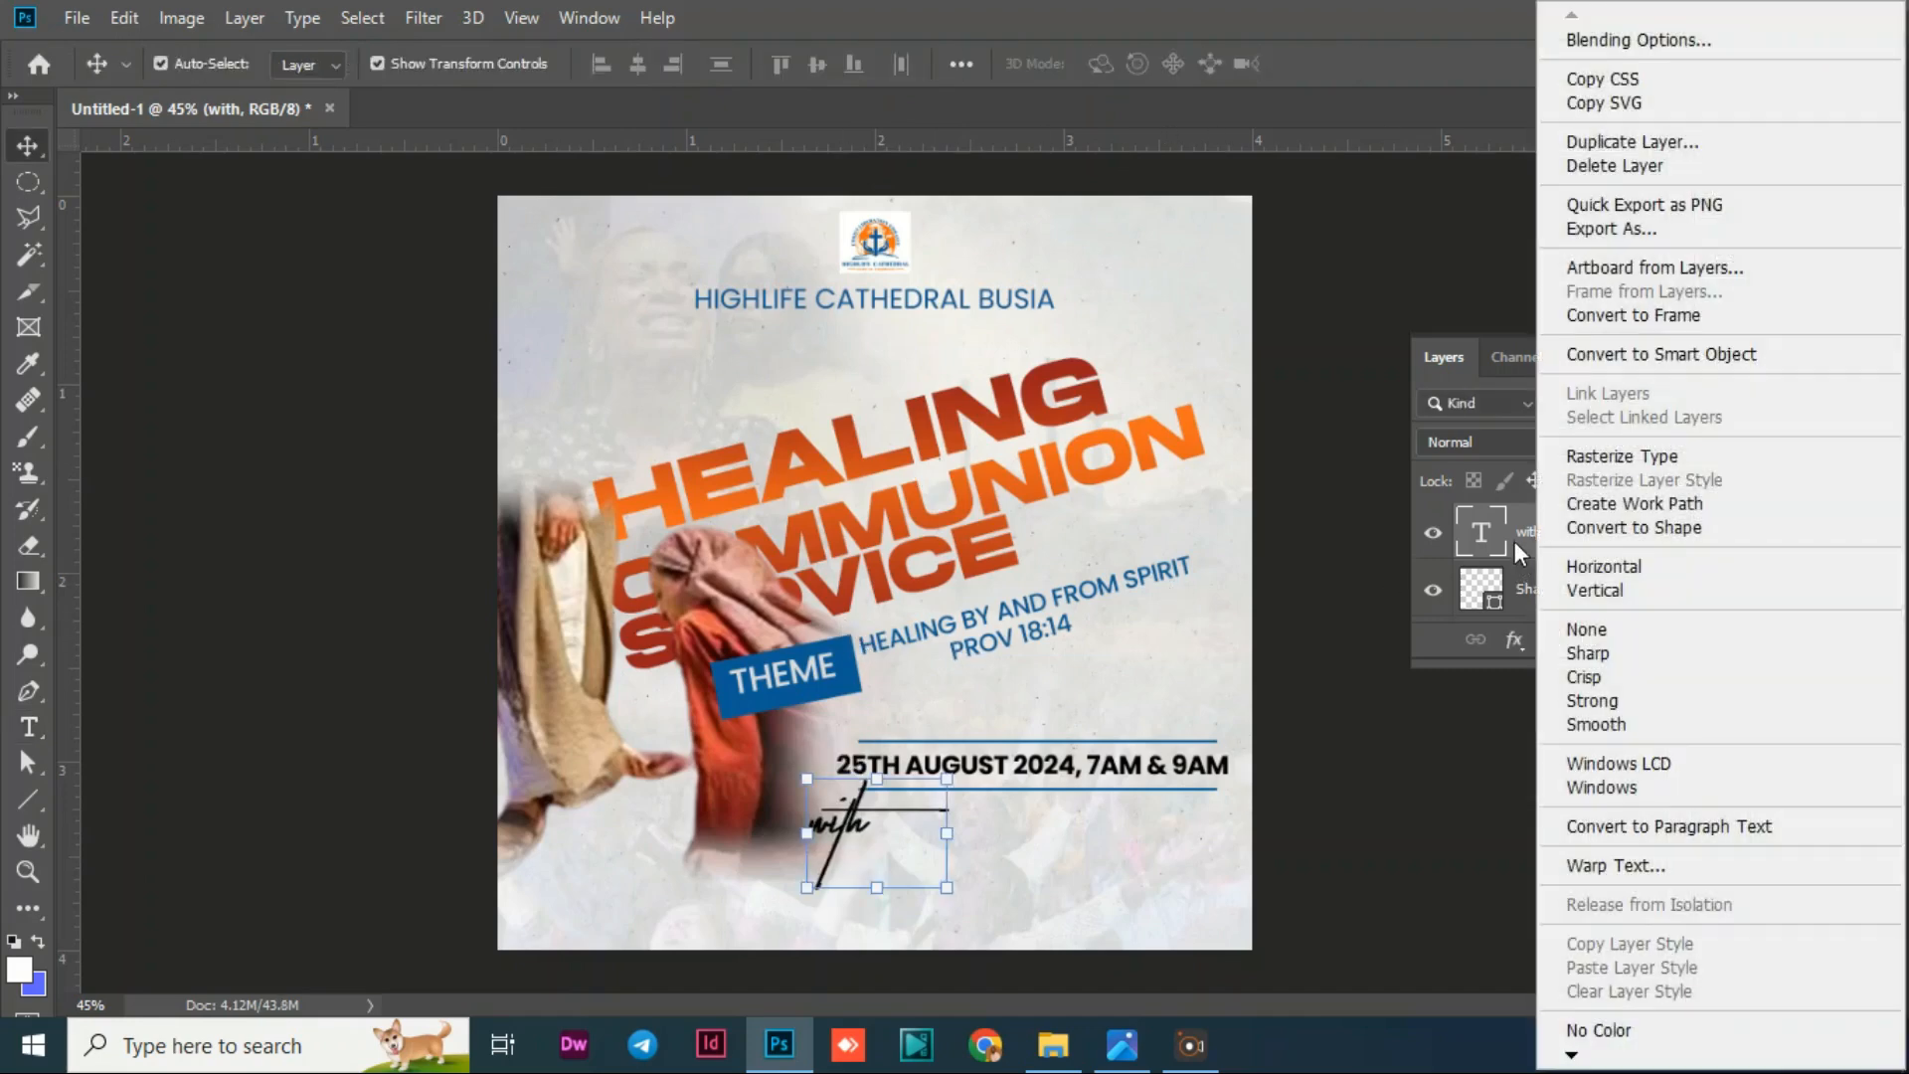
pyautogui.click(1514, 541)
pyautogui.click(1514, 642)
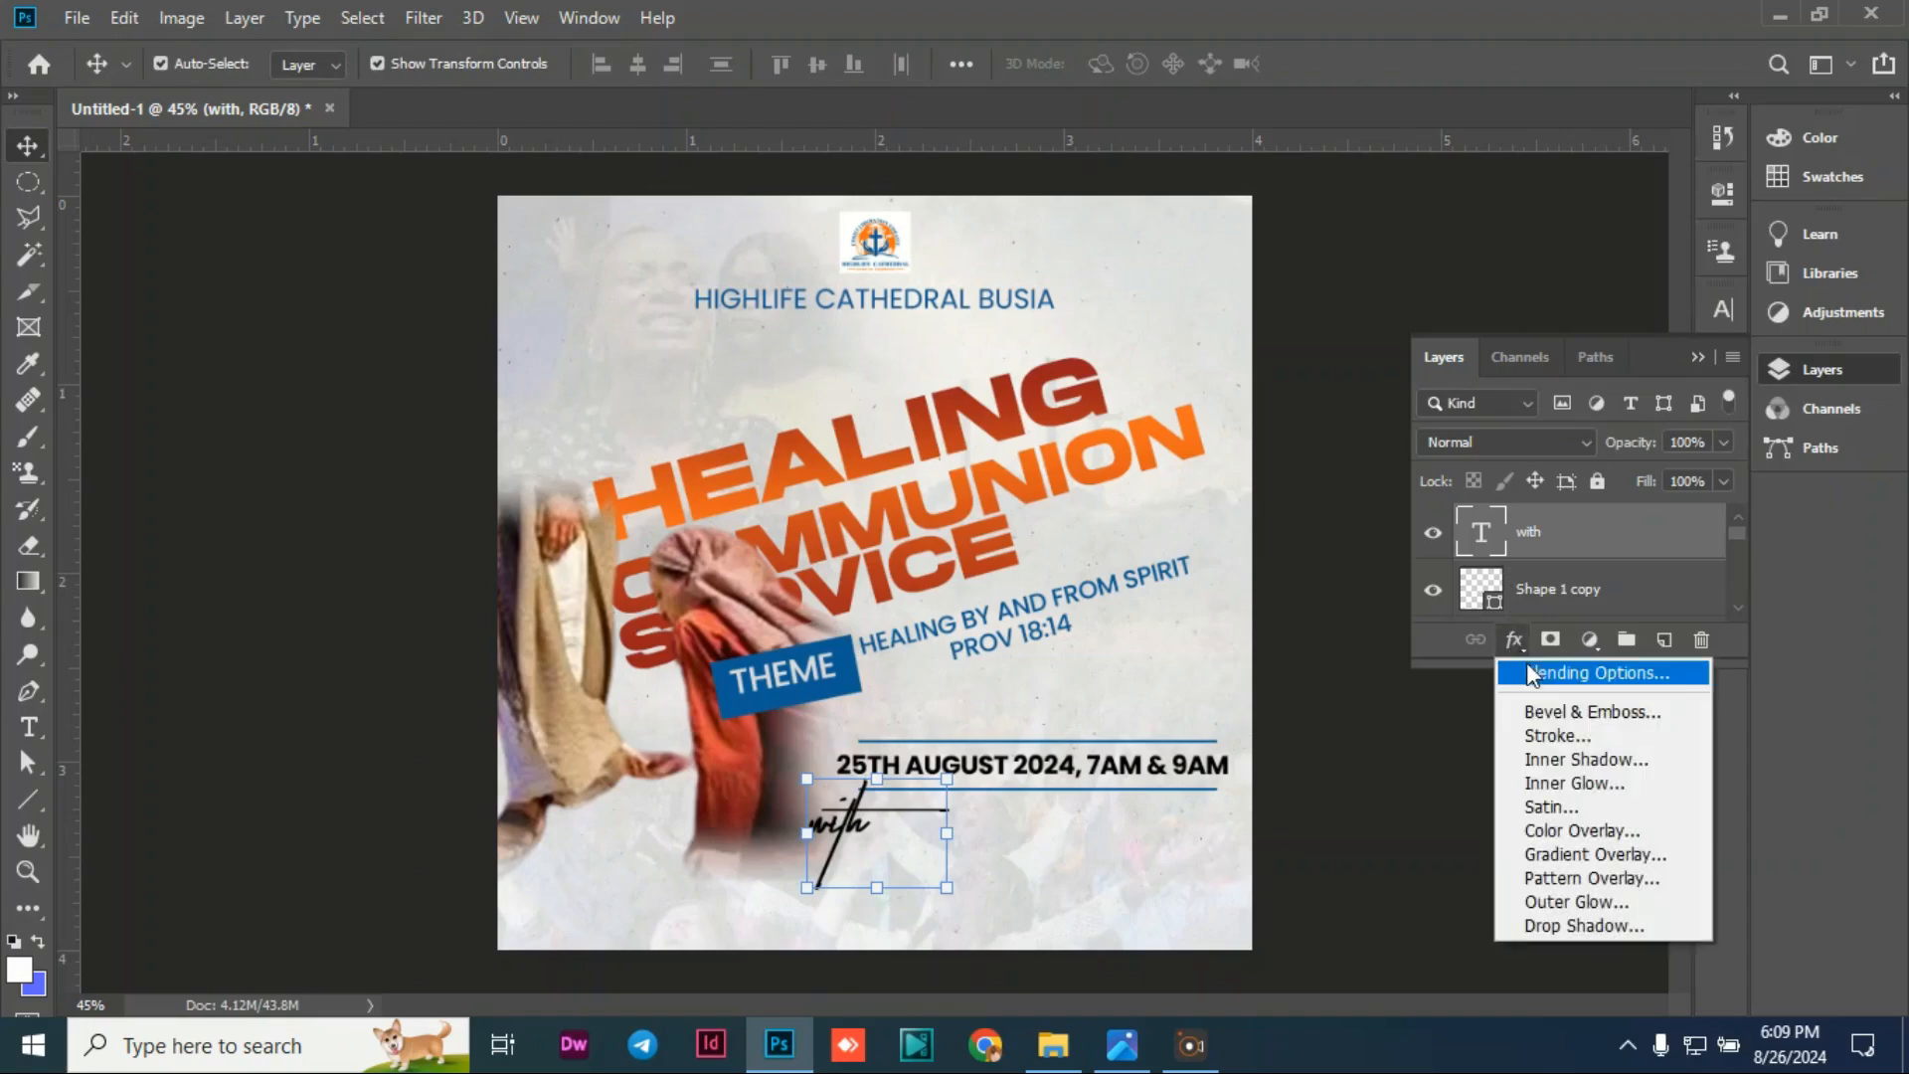
pyautogui.click(1571, 855)
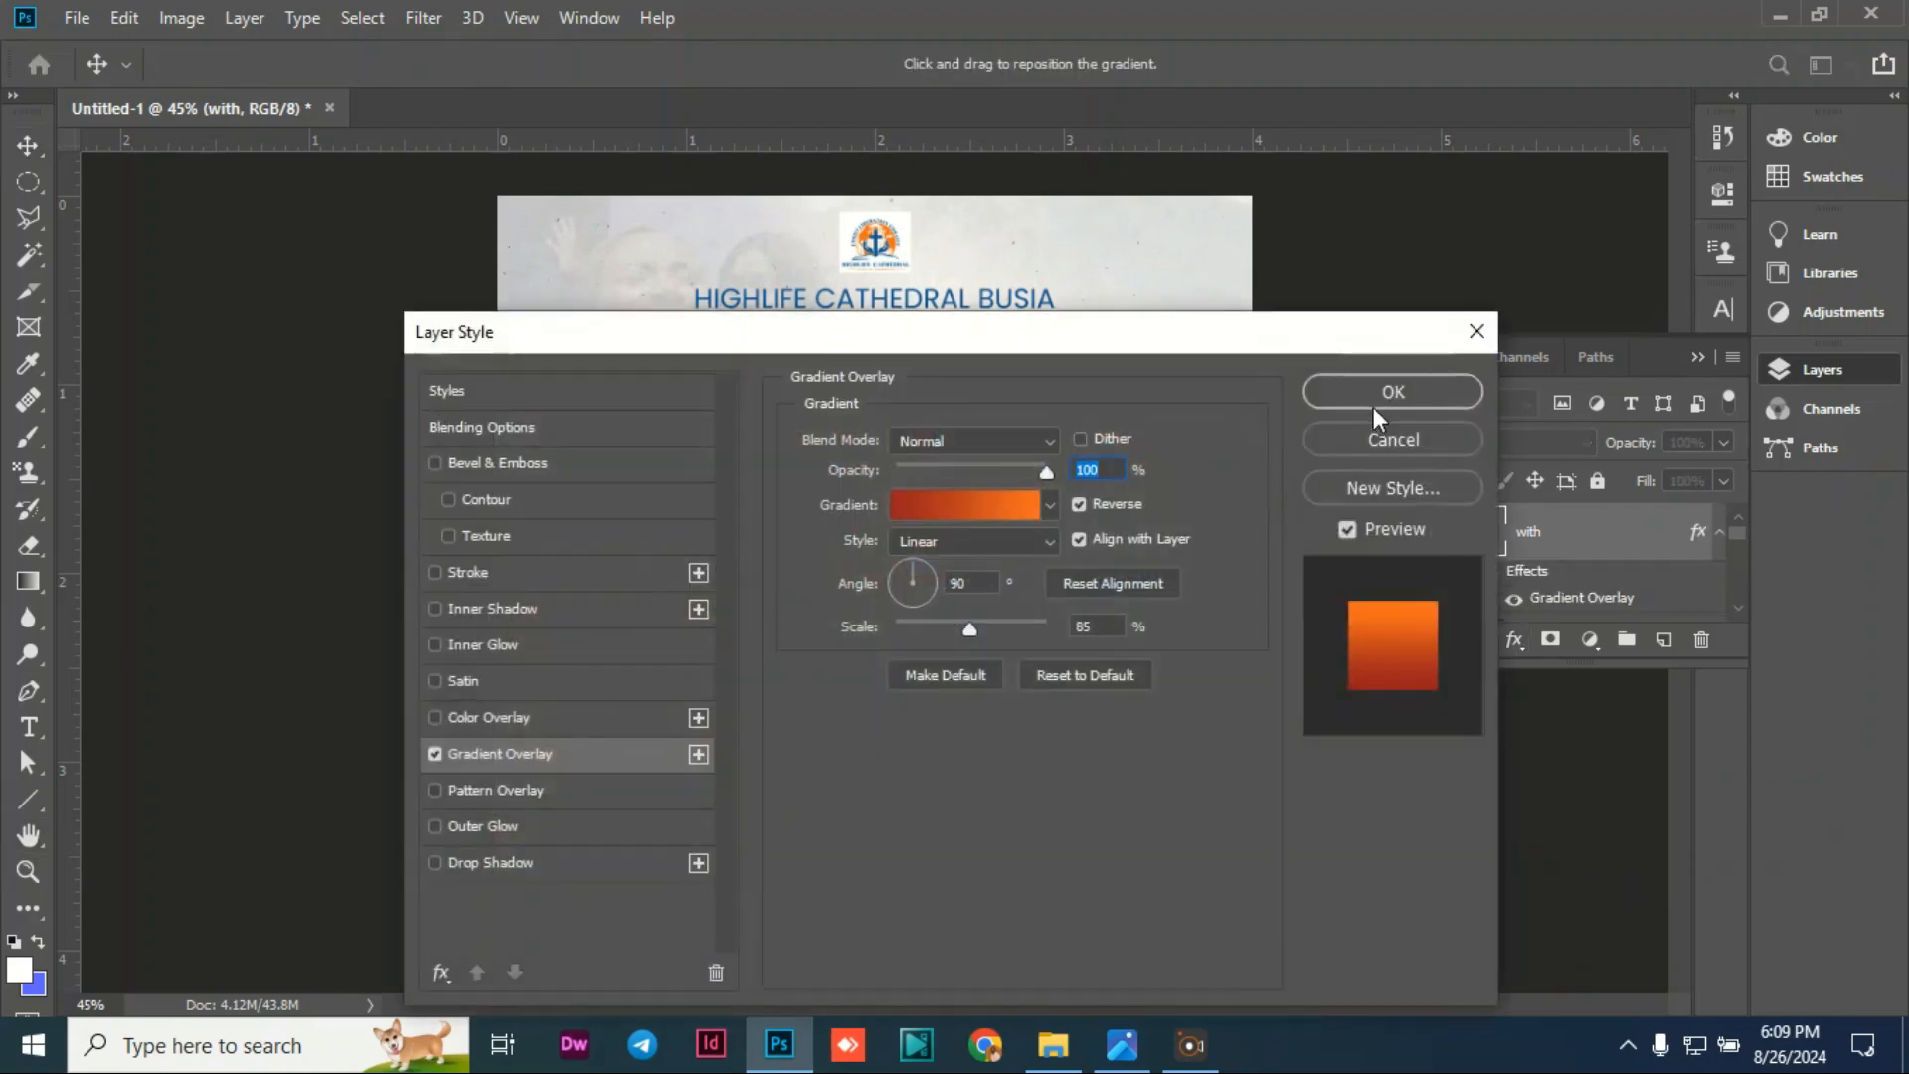
pyautogui.click(1374, 407)
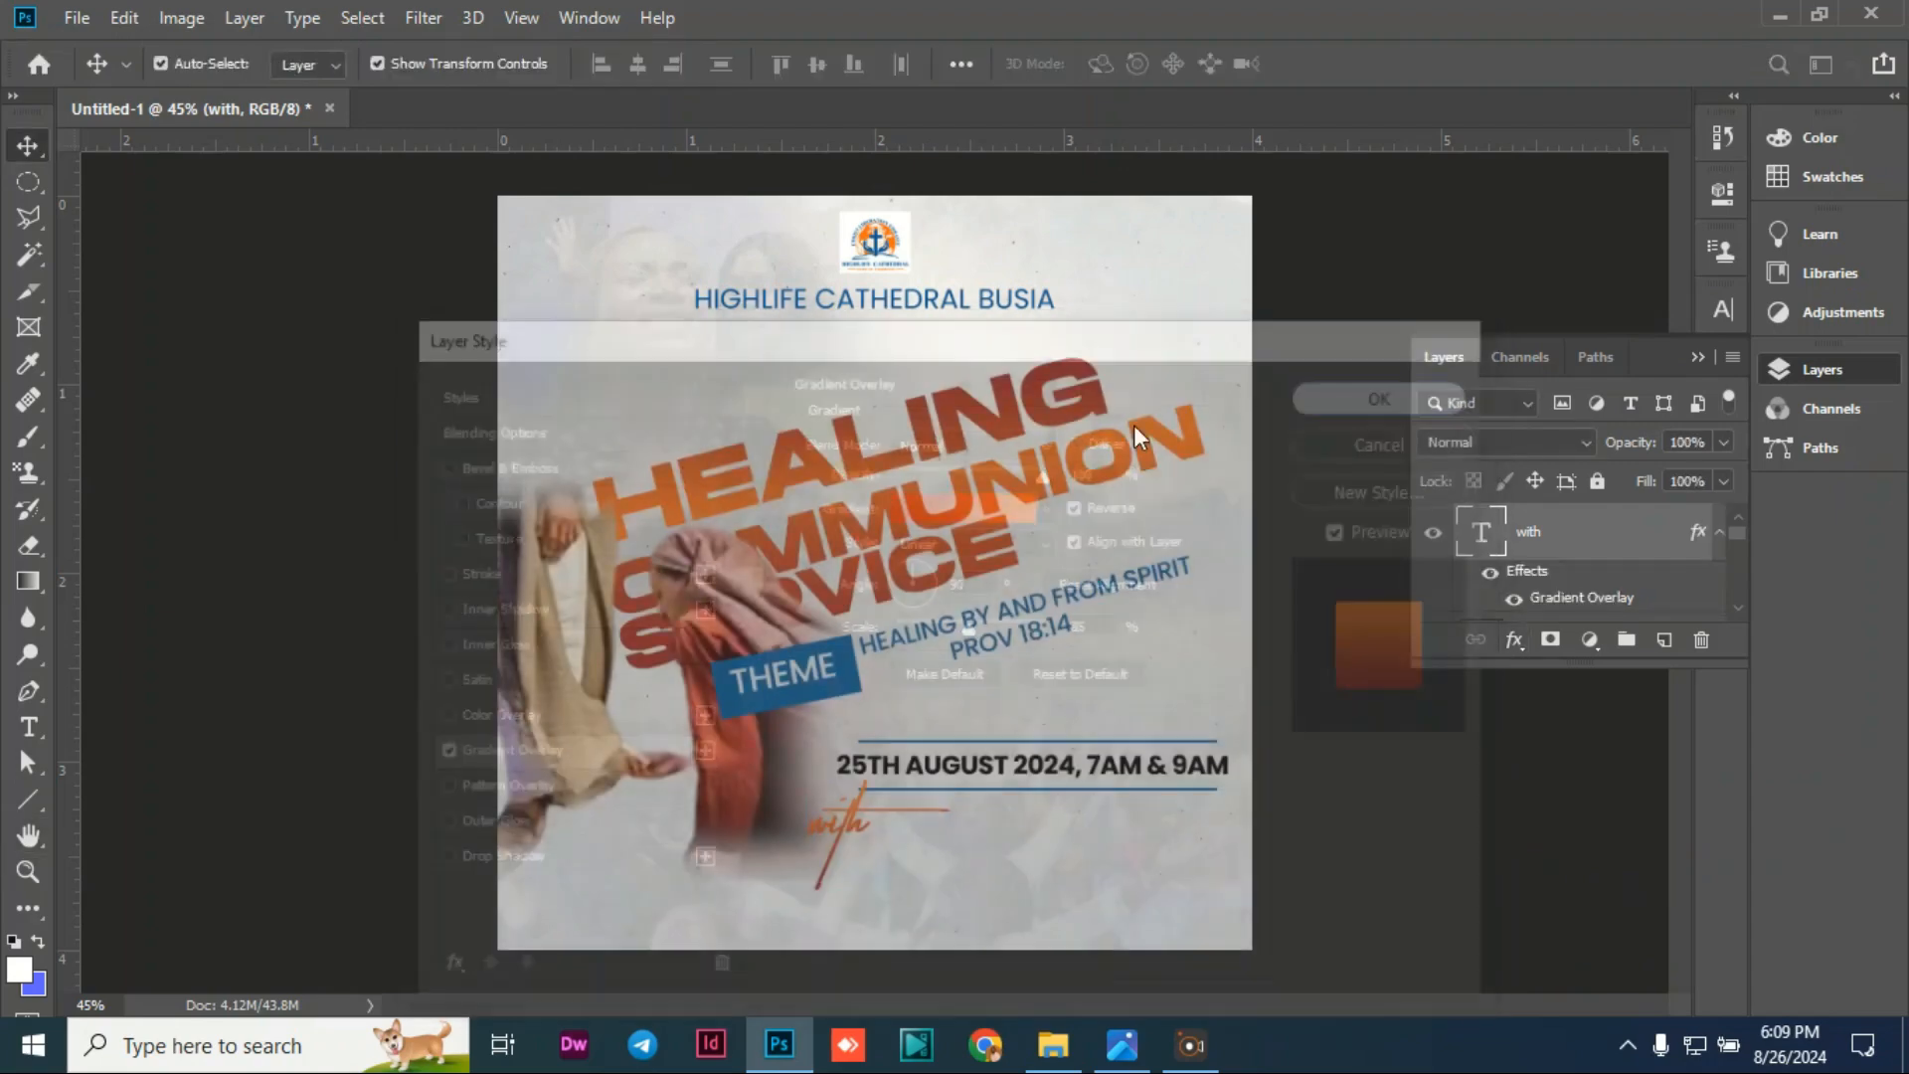
pyautogui.click(341, 492)
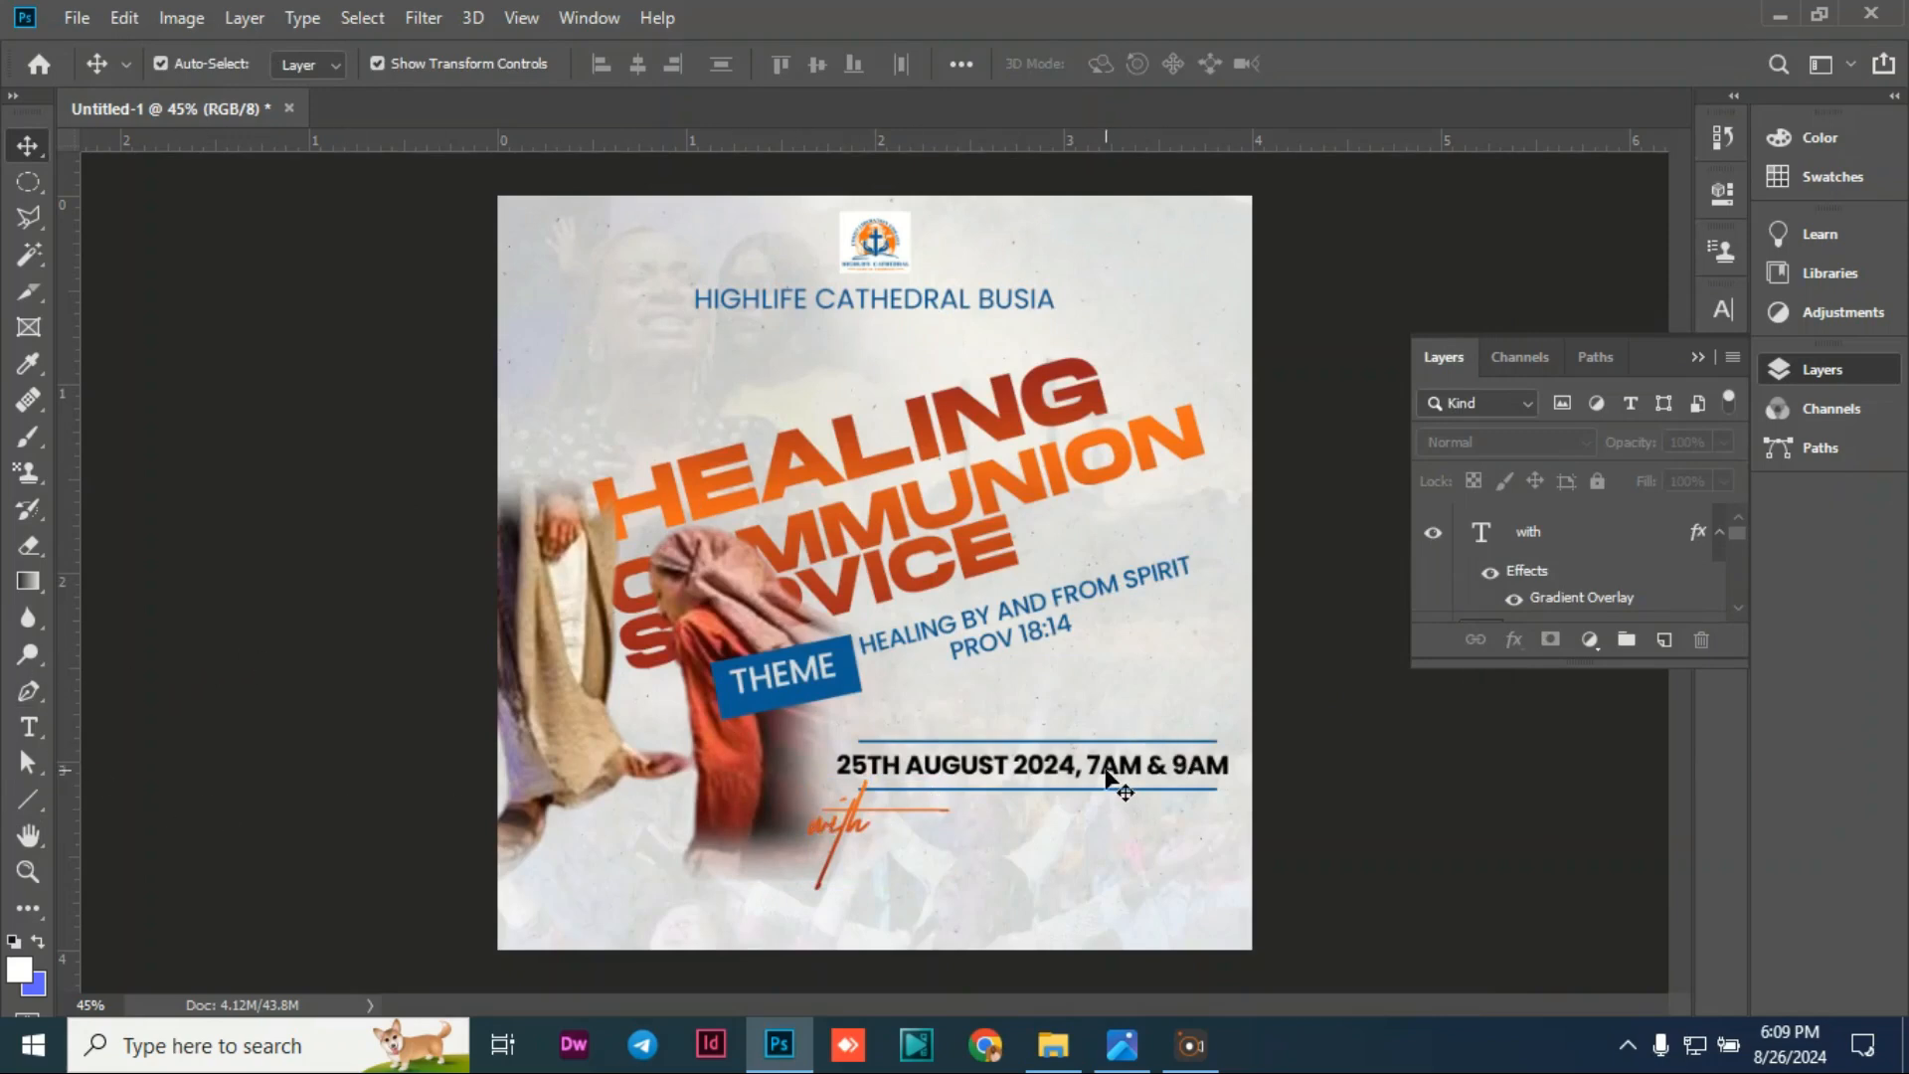
# Step: Duplicate the date text line with Ctrl+J and move the copy just below the original
pyautogui.click(1076, 777)
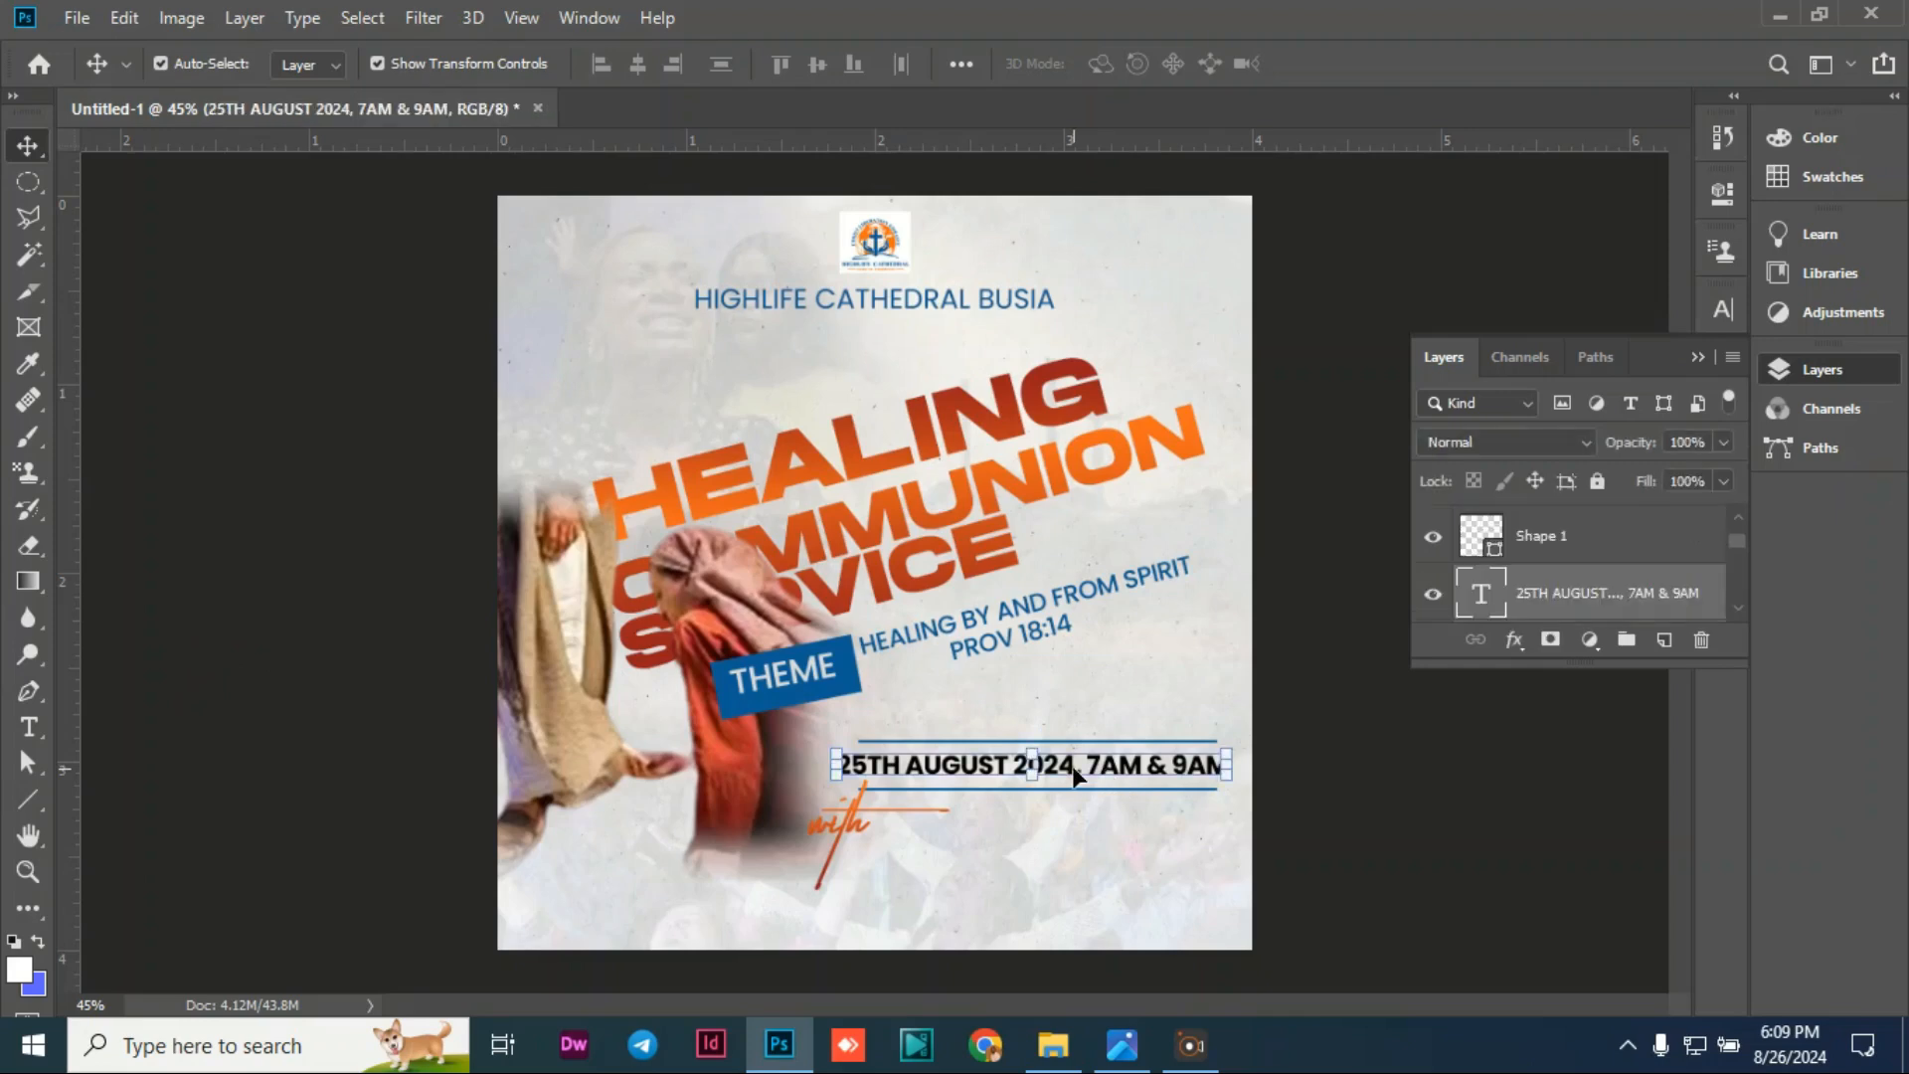
pyautogui.hotkey('ctrl', 'j')
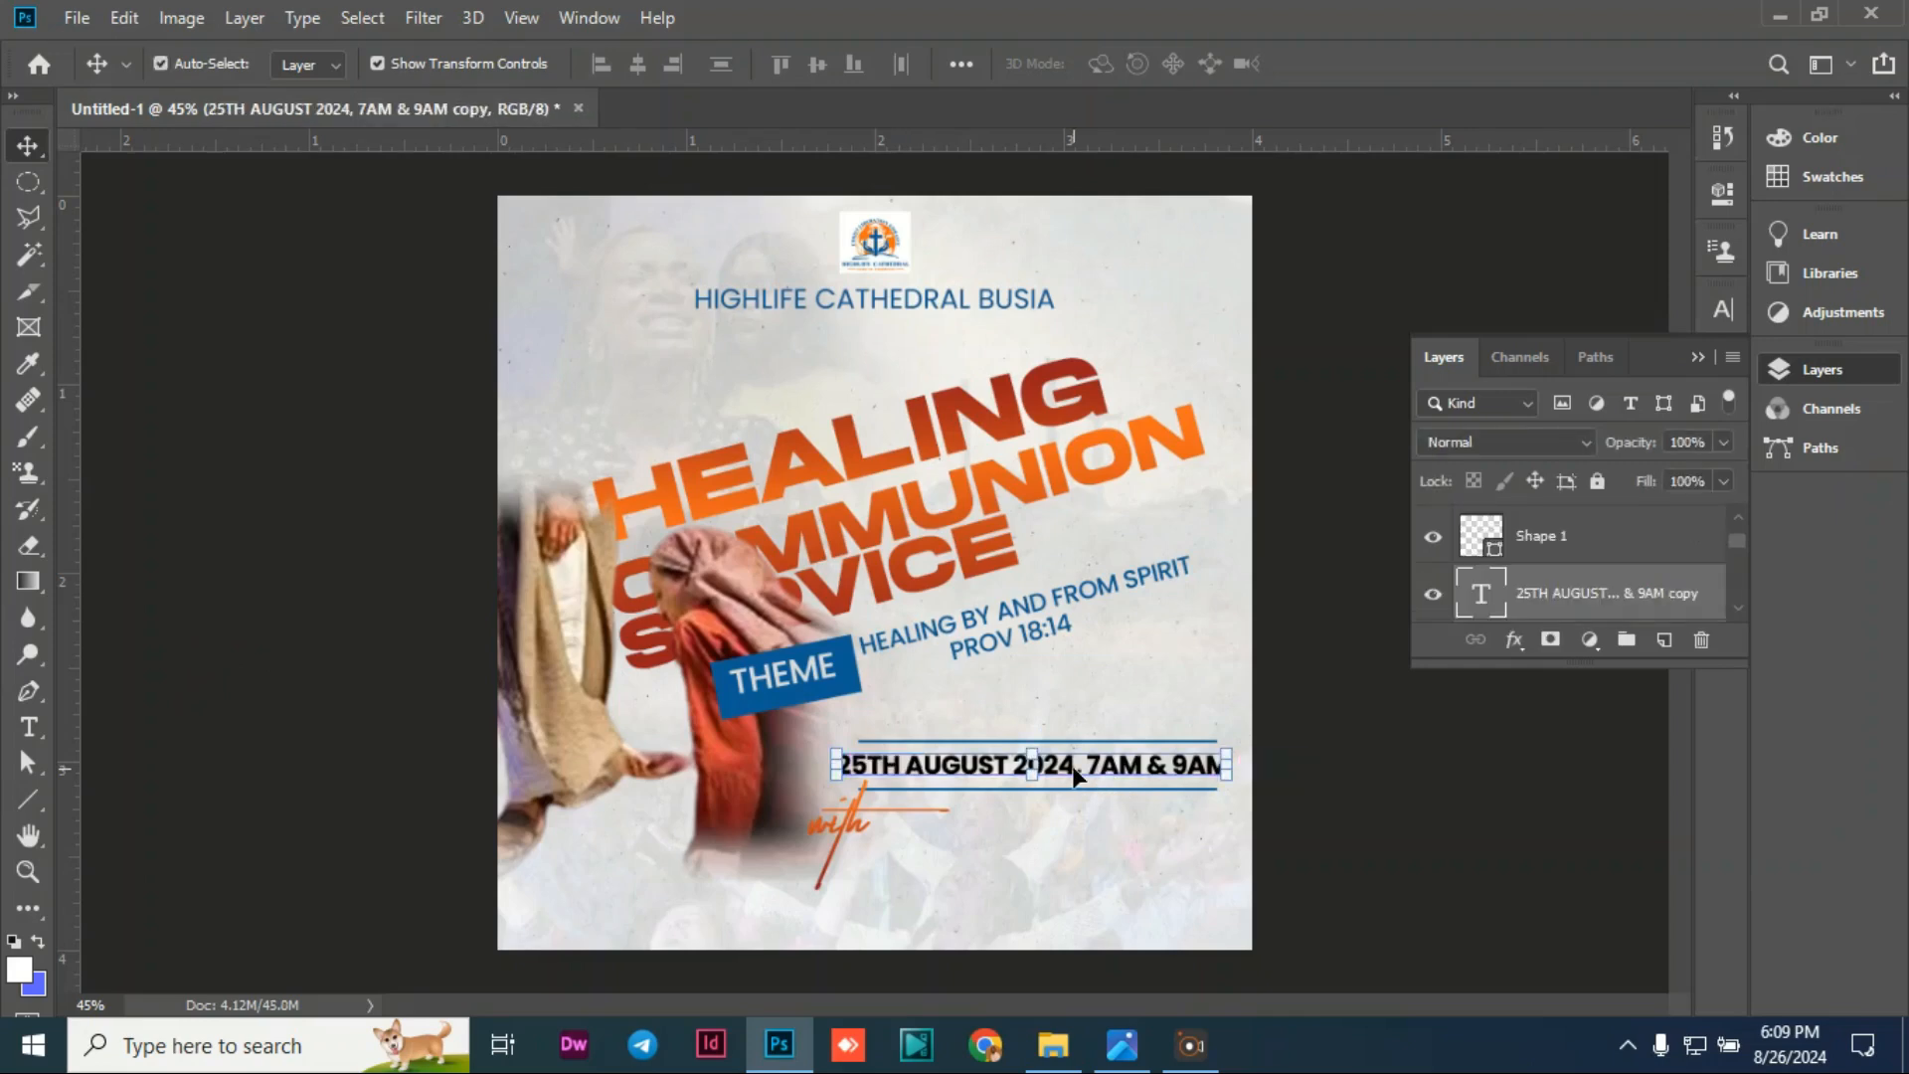
pyautogui.moveTo(1076, 776); pyautogui.dragTo(1089, 843)
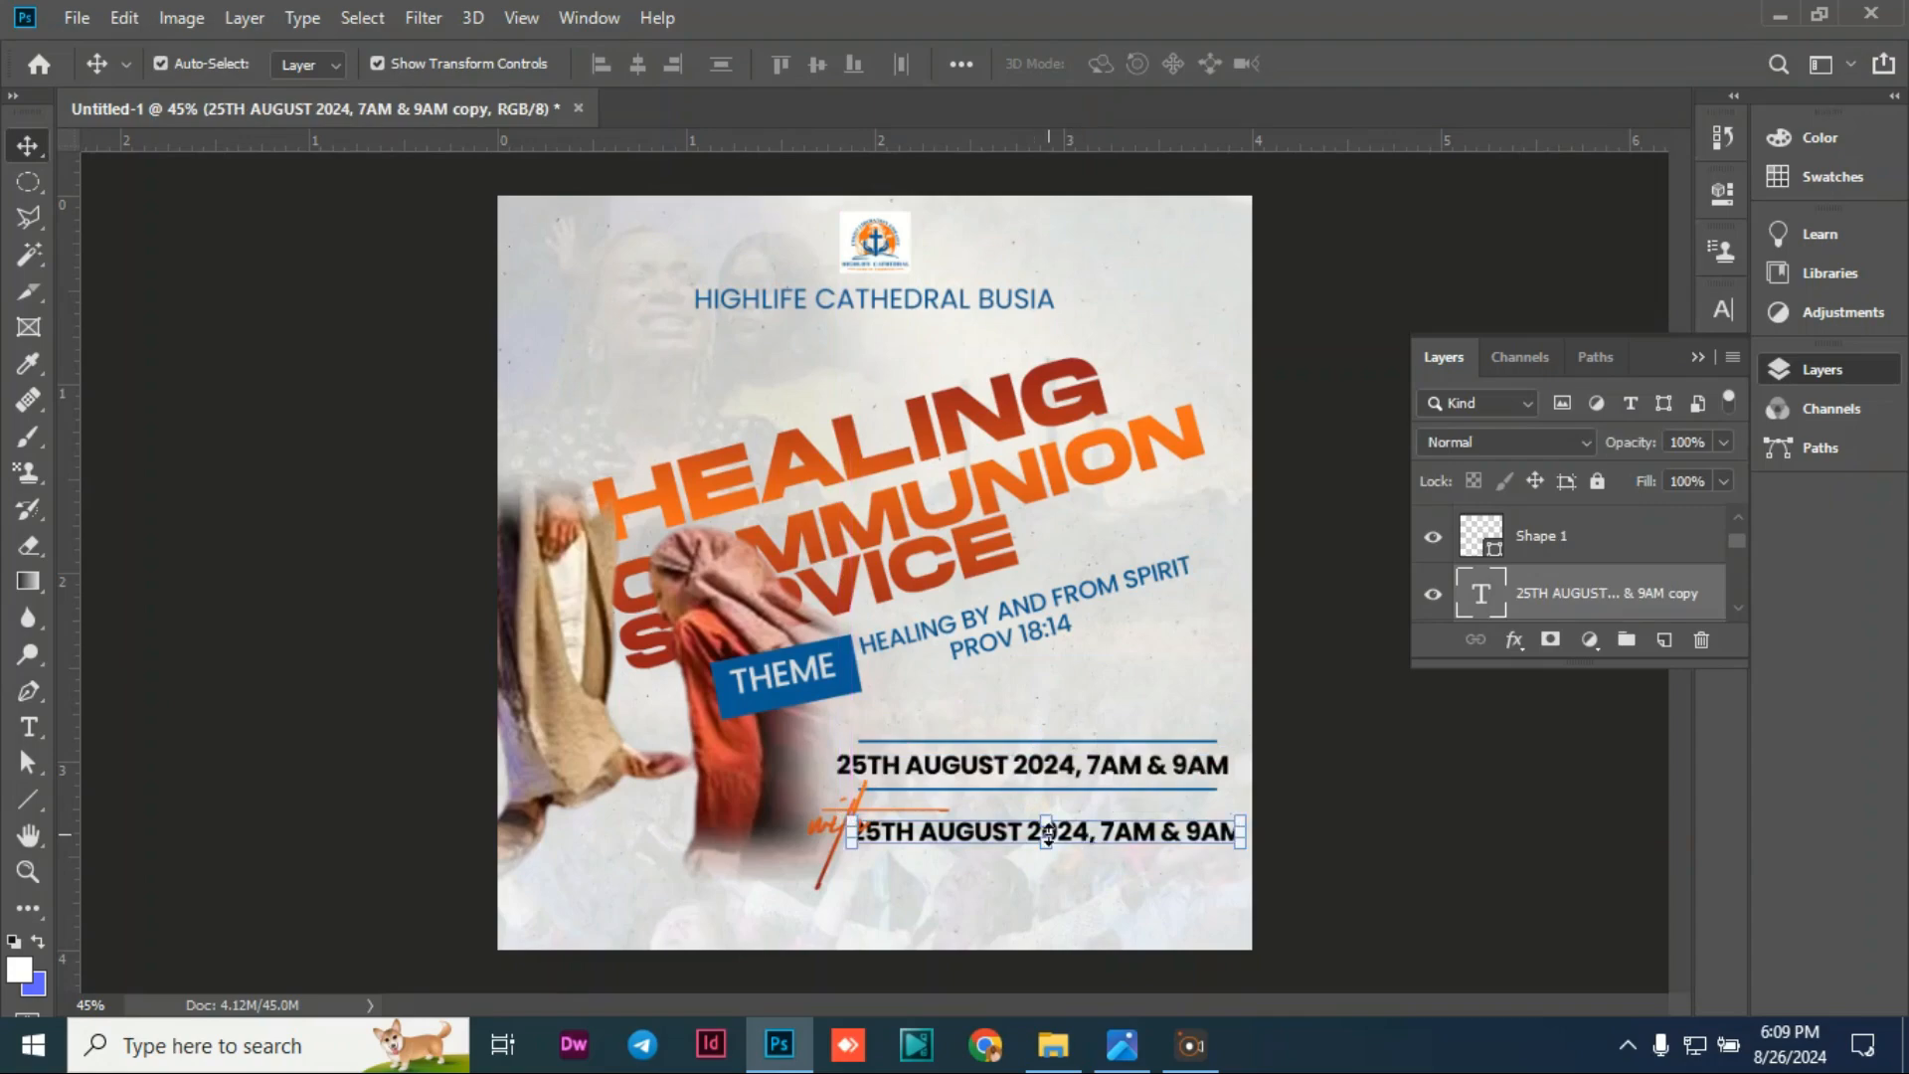
pyautogui.click(1049, 833)
pyautogui.press('Return')
# Step: Replace the duplicate's text with the speaker's name and shift it slightly right
pyautogui.doubleClick(1006, 833)
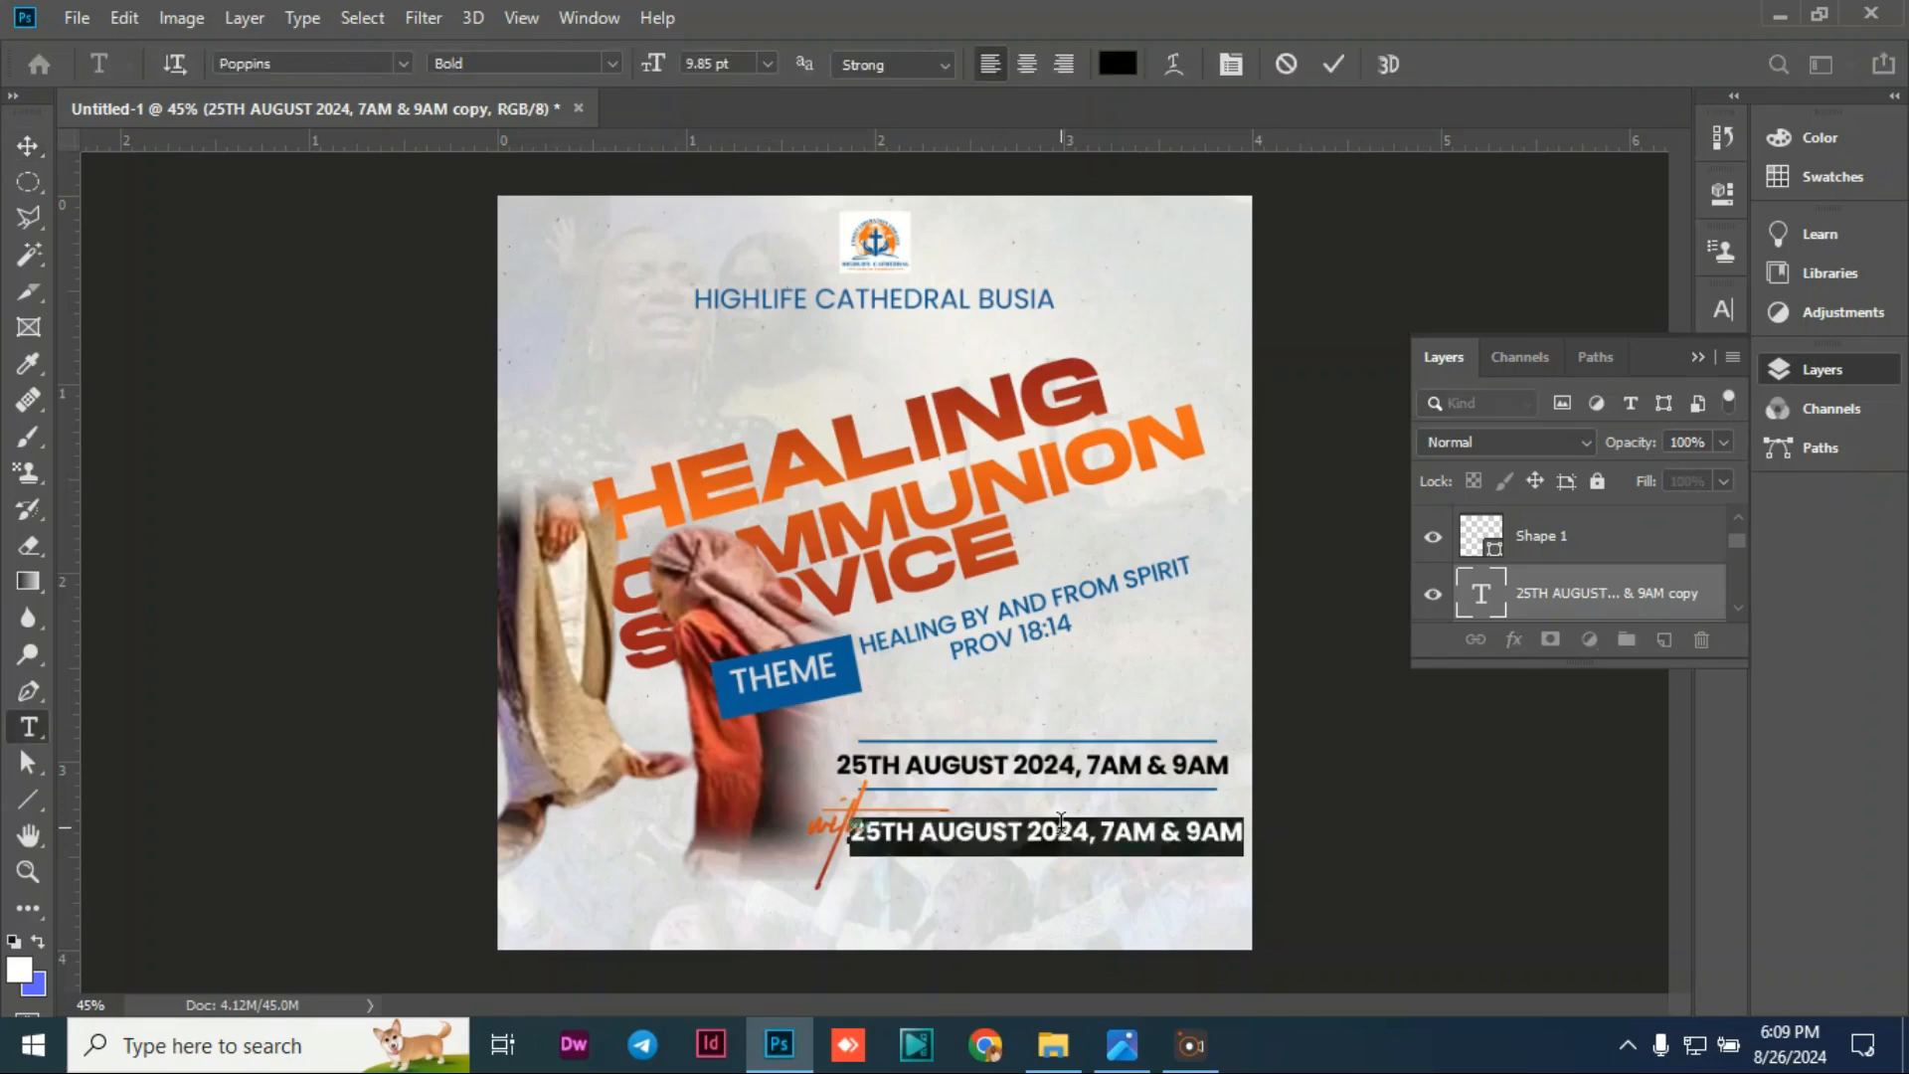
pyautogui.write('upos')
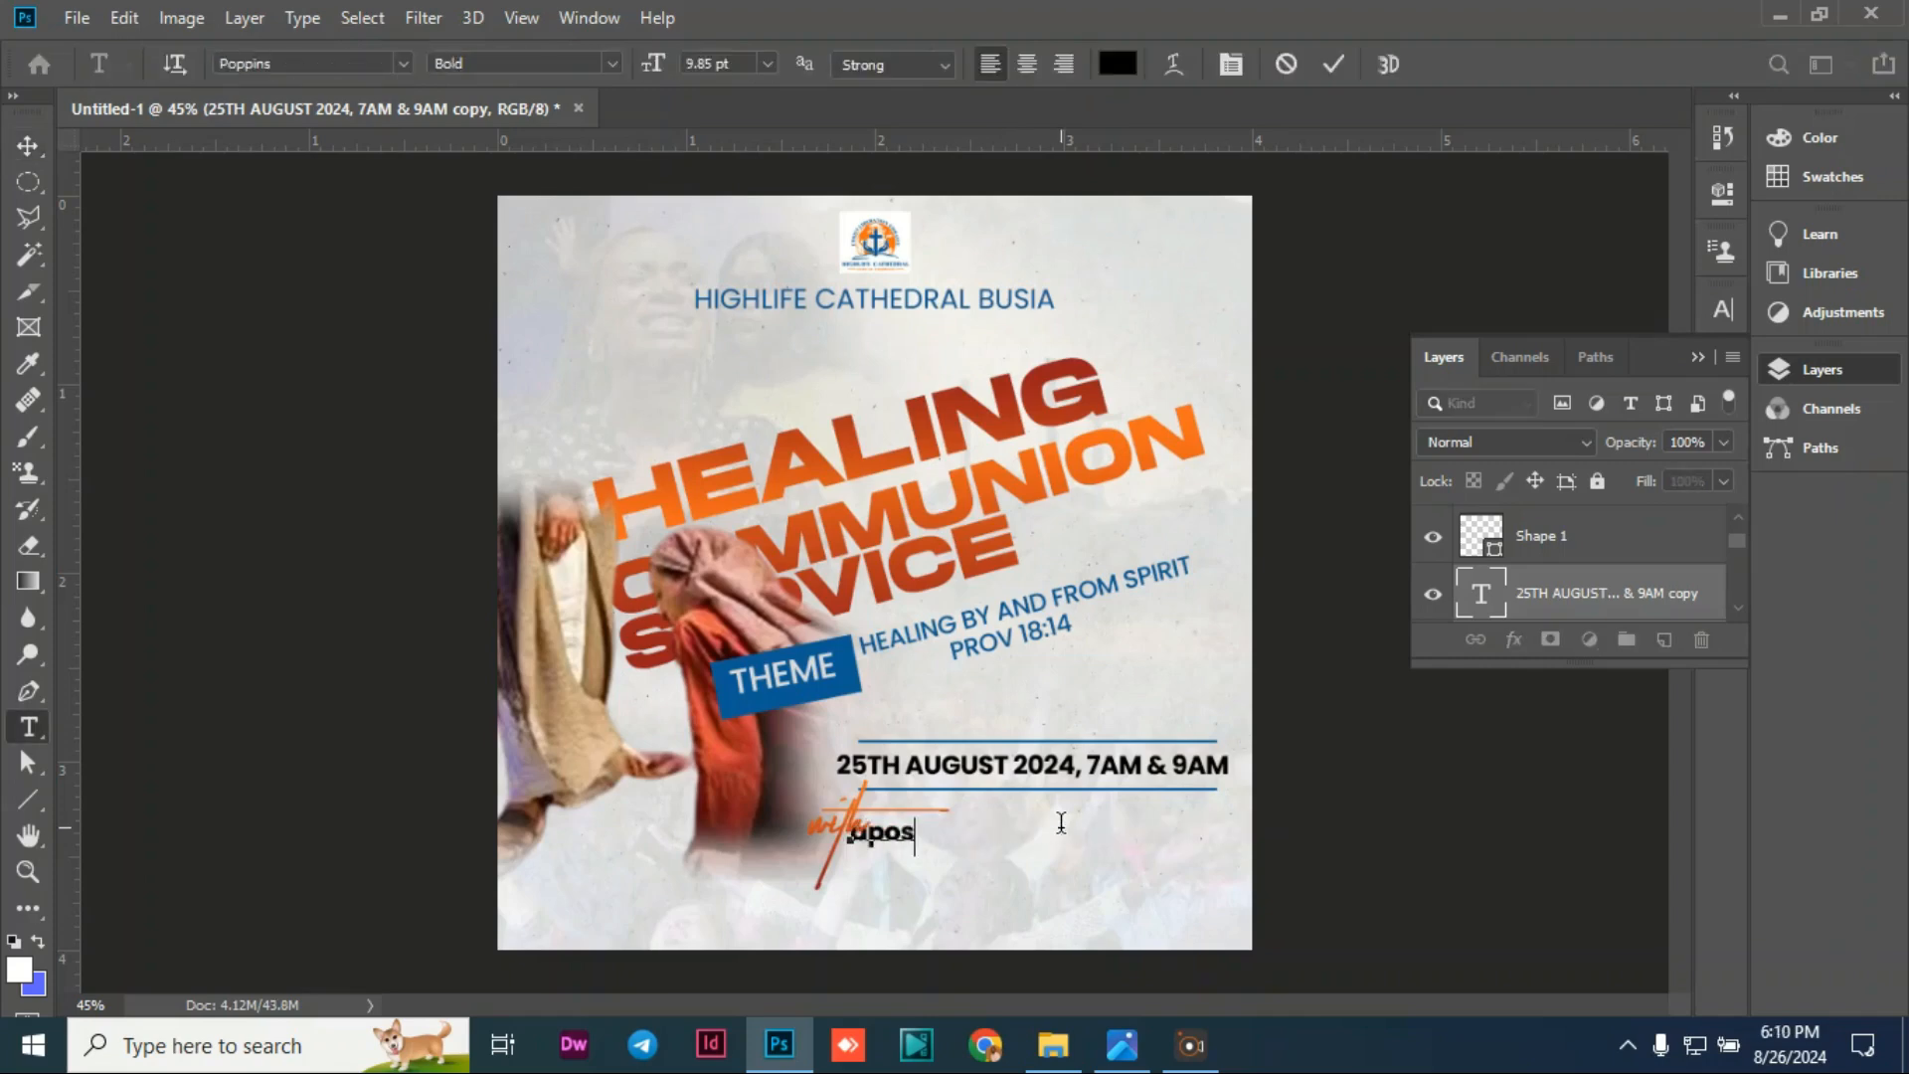
pyautogui.press('BackSpace')
pyautogui.press('BackSpace')
pyautogui.press('BackSpace')
pyautogui.press('BackSpace')
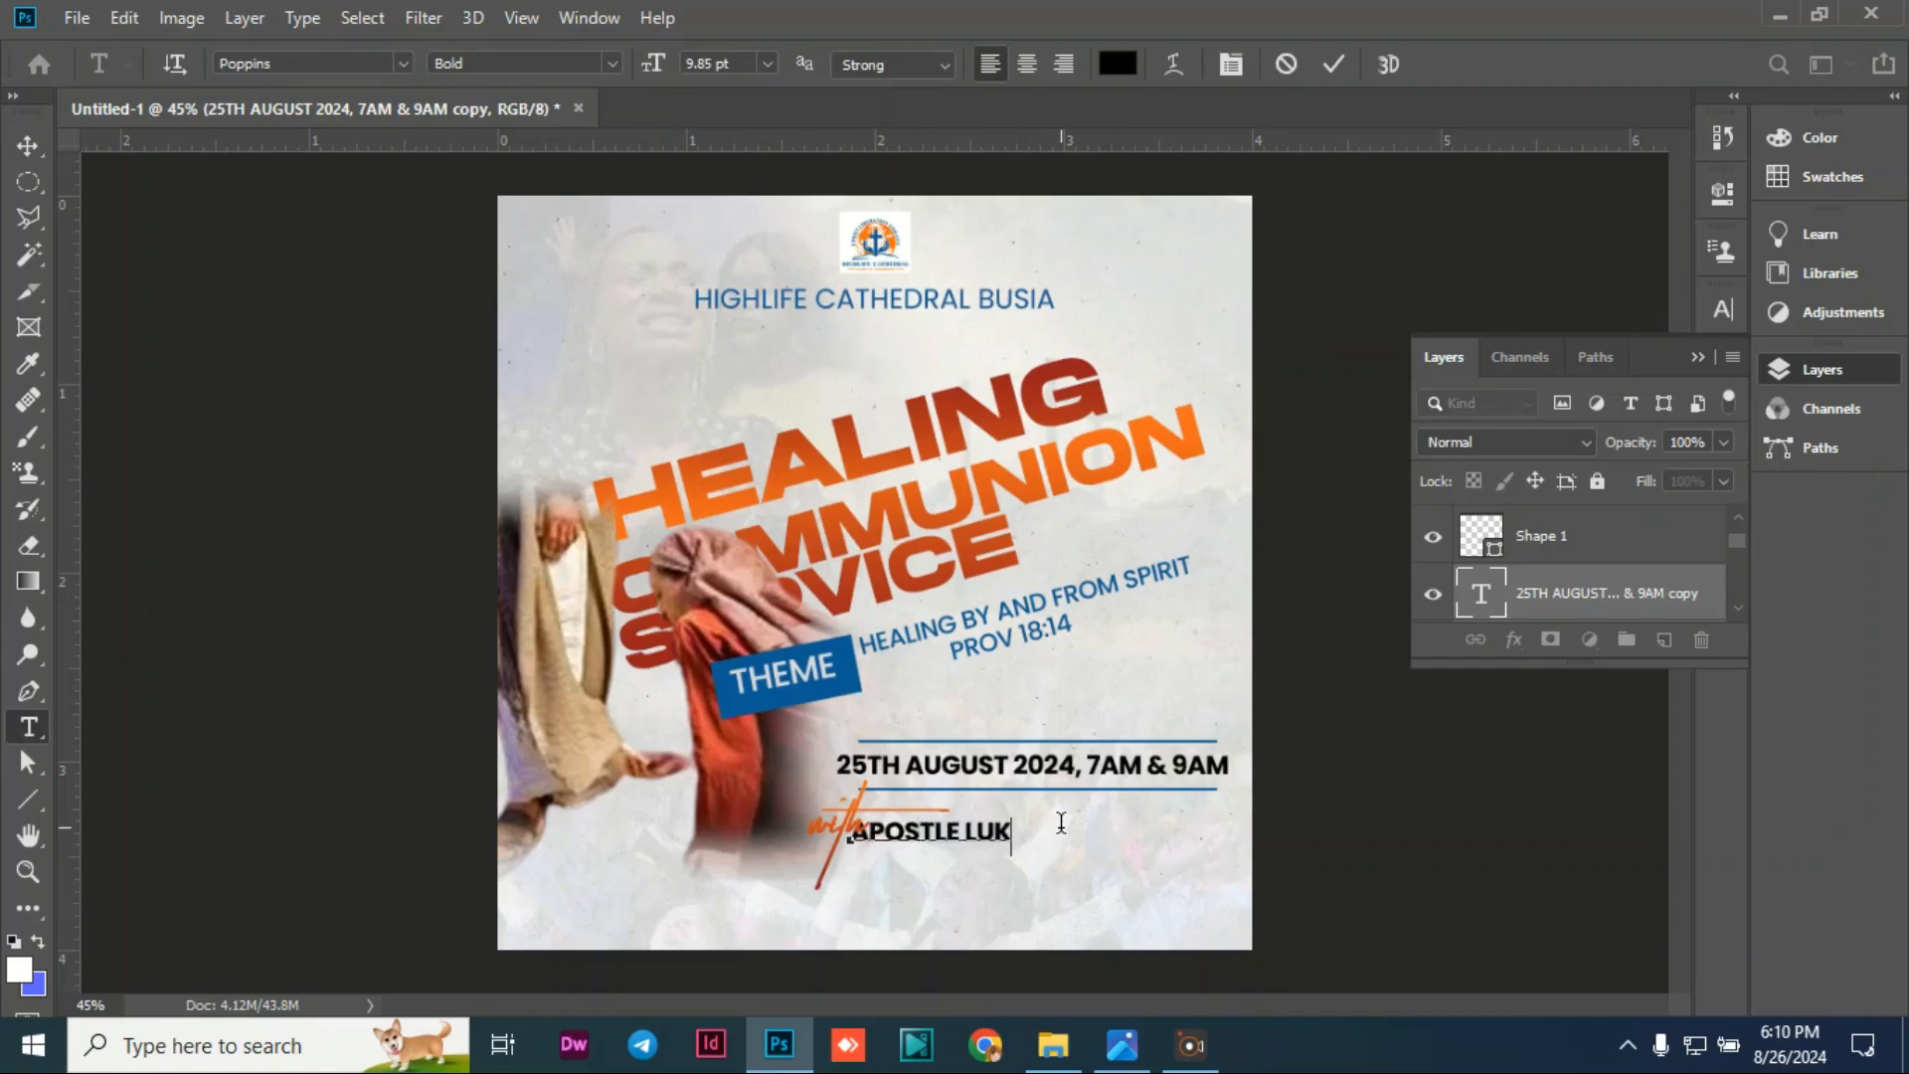
pyautogui.click(28, 146)
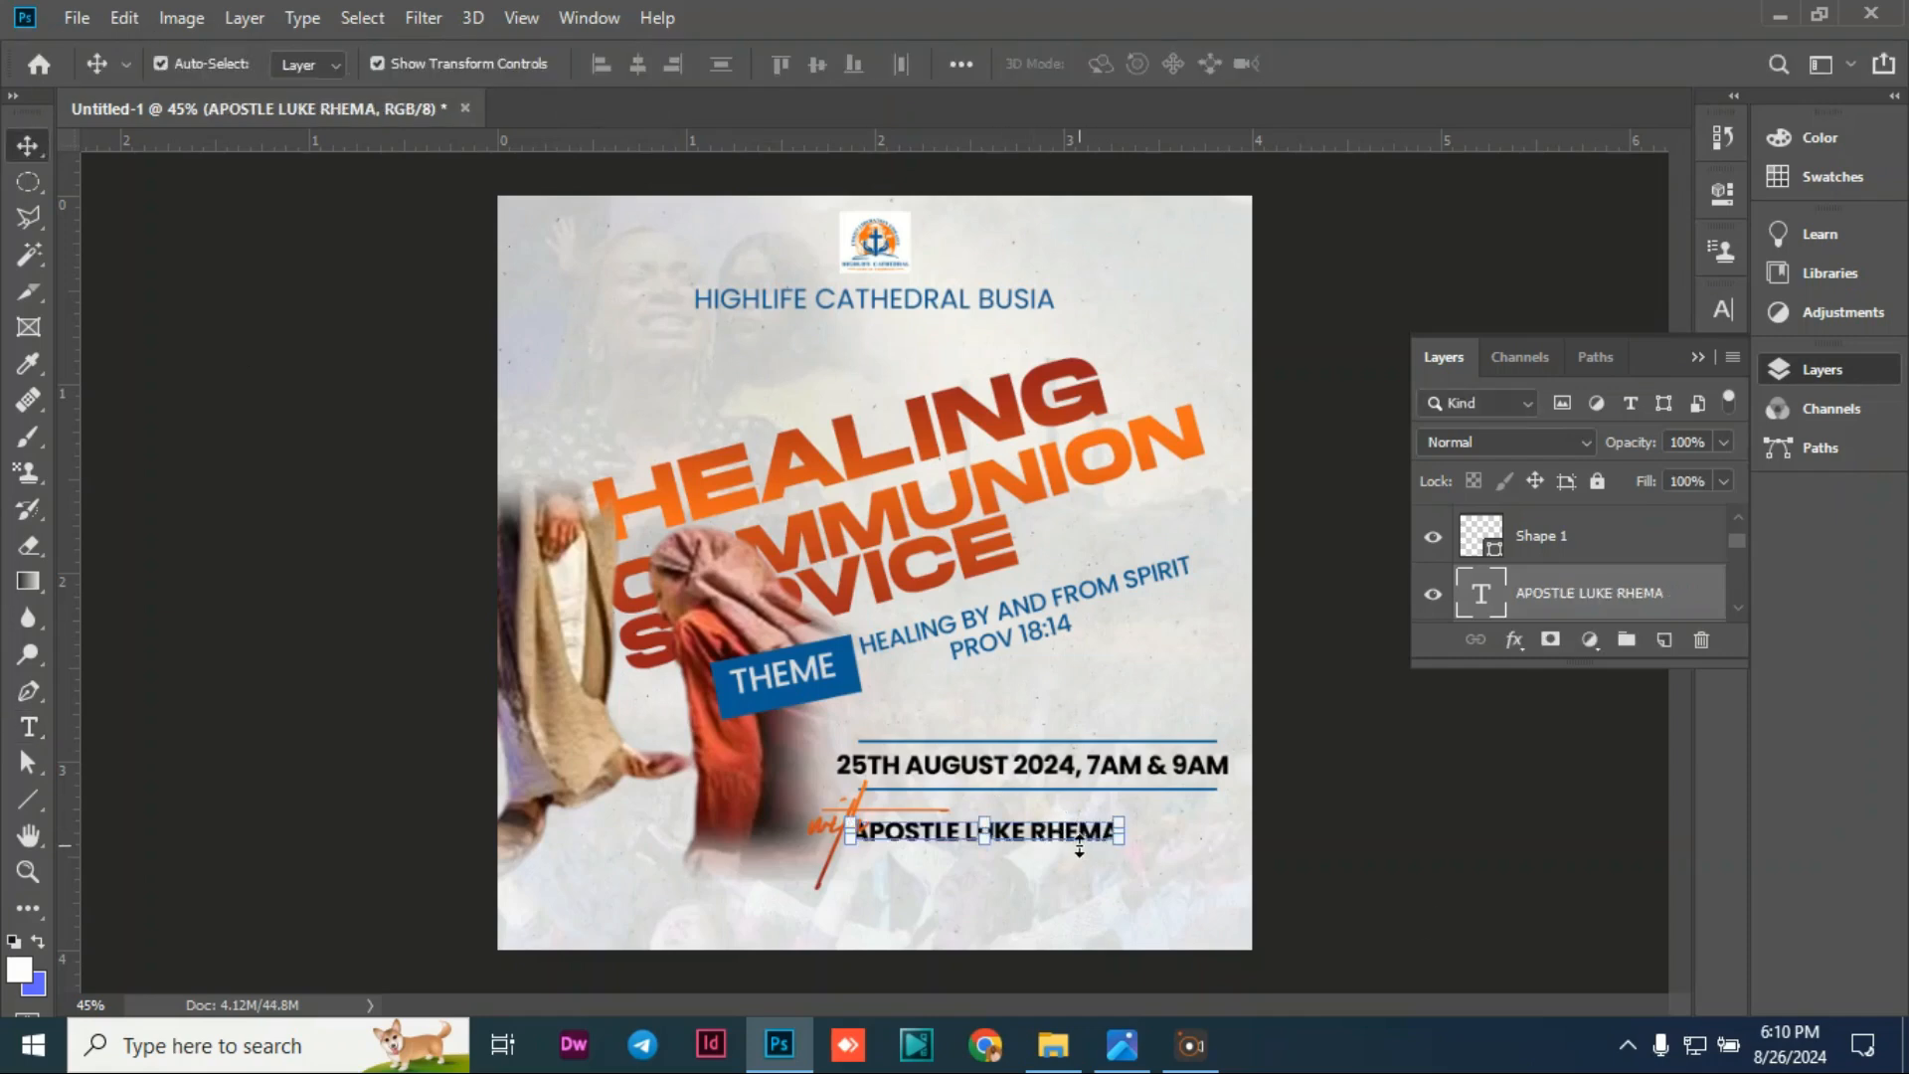
pyautogui.moveTo(1066, 843); pyautogui.dragTo(1098, 844)
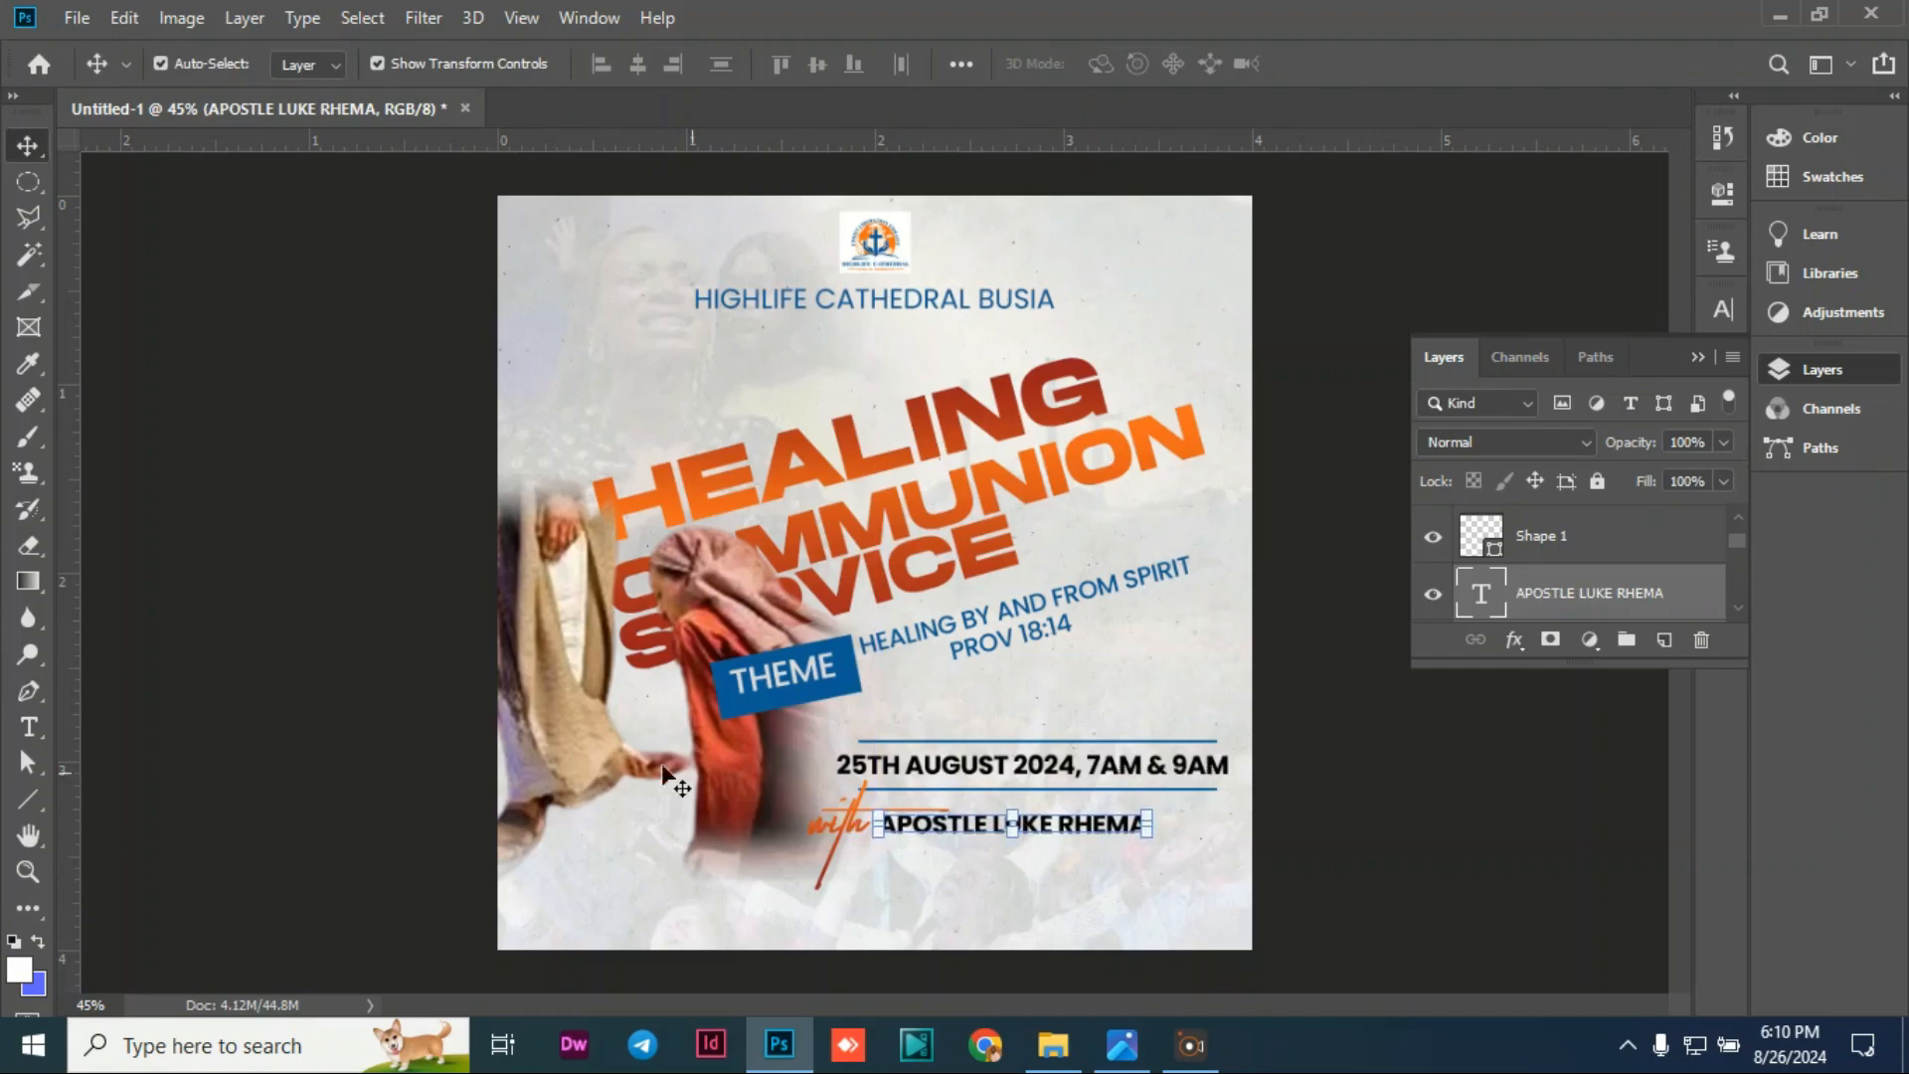
pyautogui.click(610, 724)
# Step: Change the name line's font weight from Bold to Poppins Medium and nudge it right
pyautogui.doubleClick(984, 826)
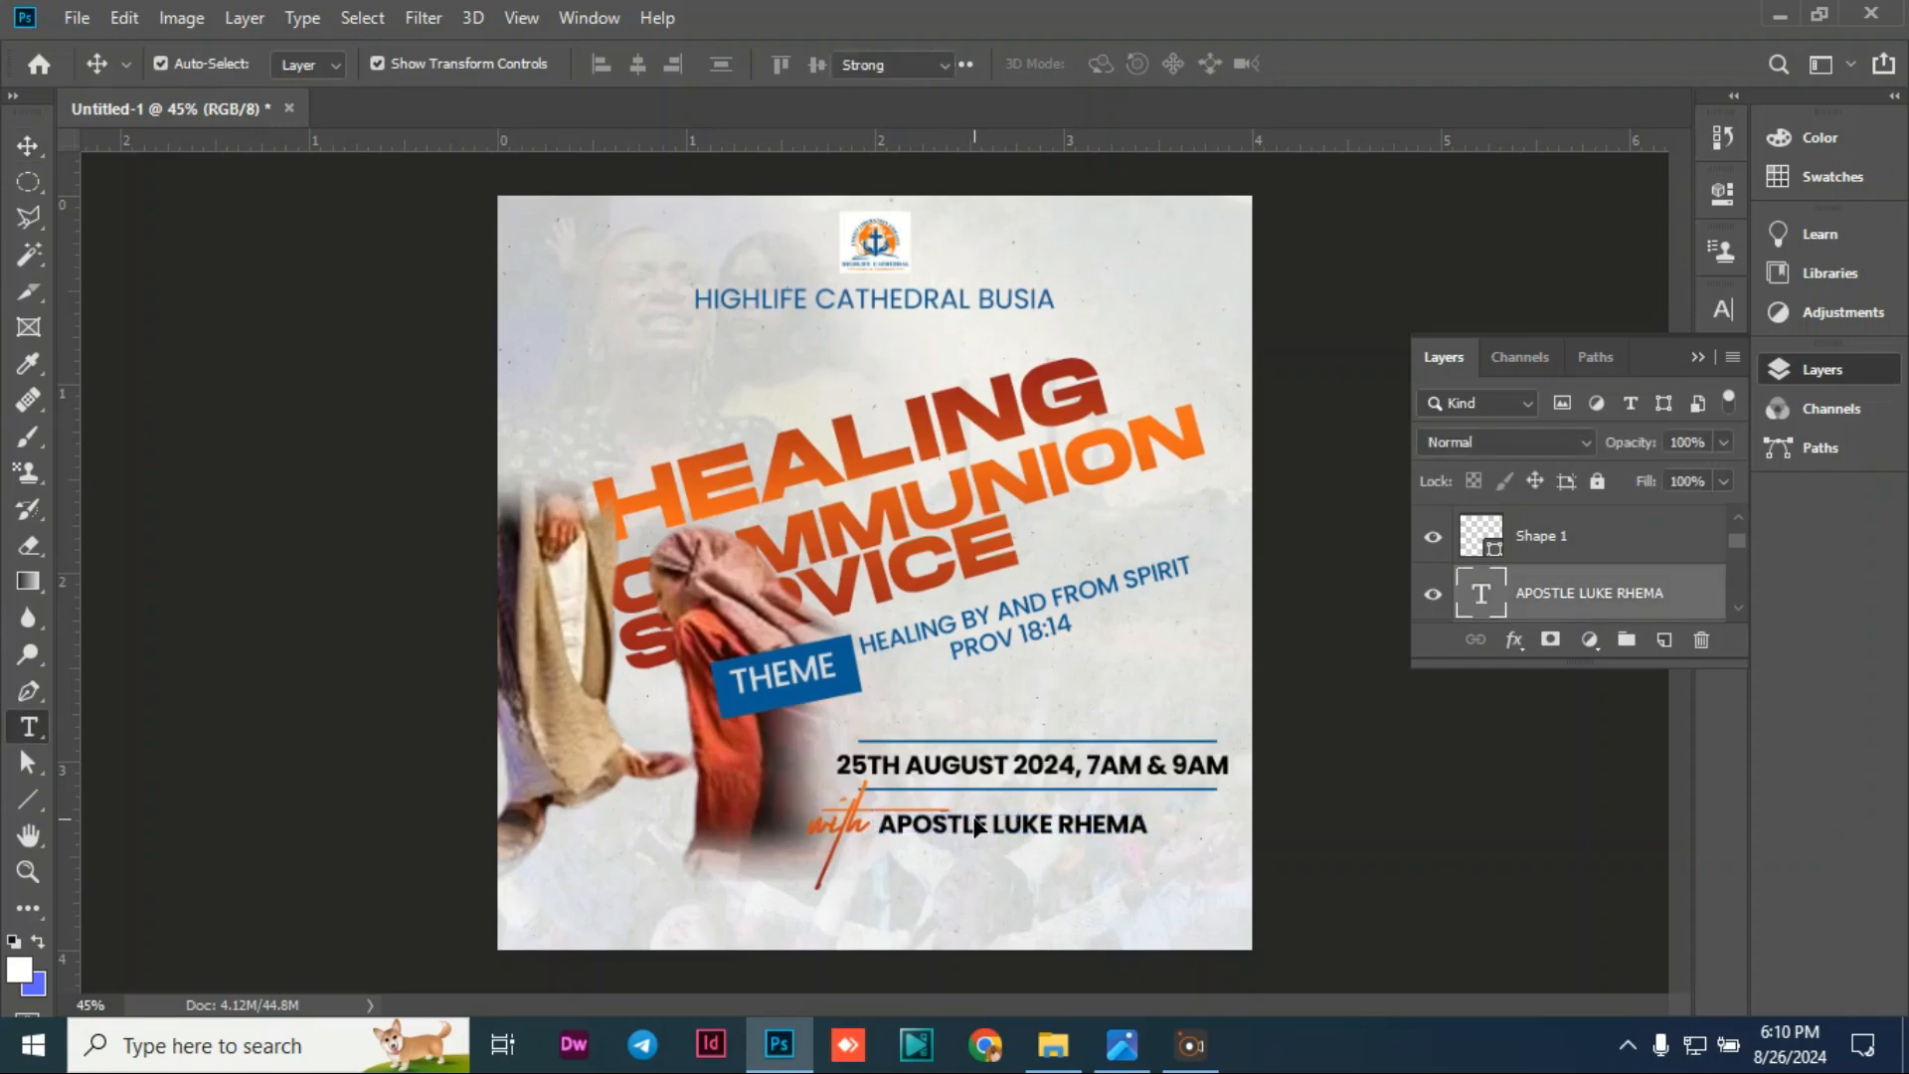
pyautogui.click(606, 62)
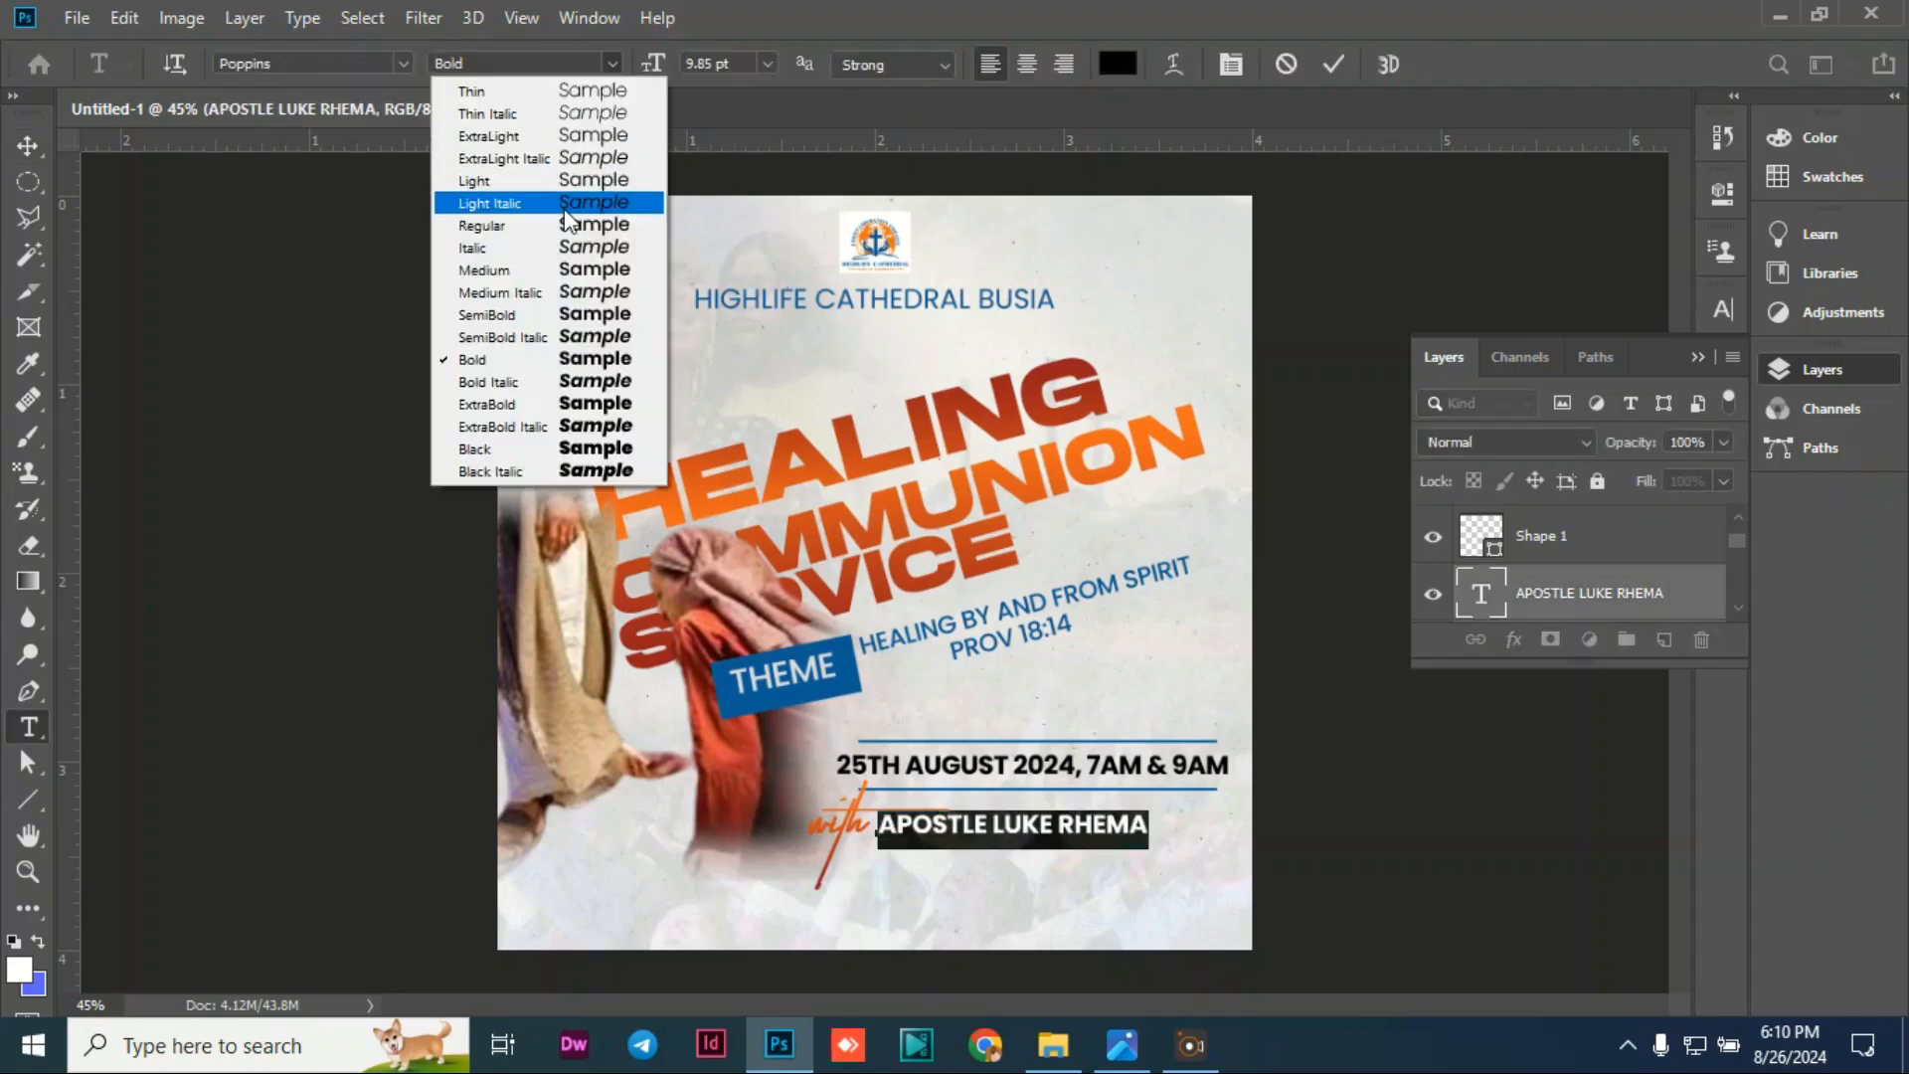
pyautogui.click(517, 273)
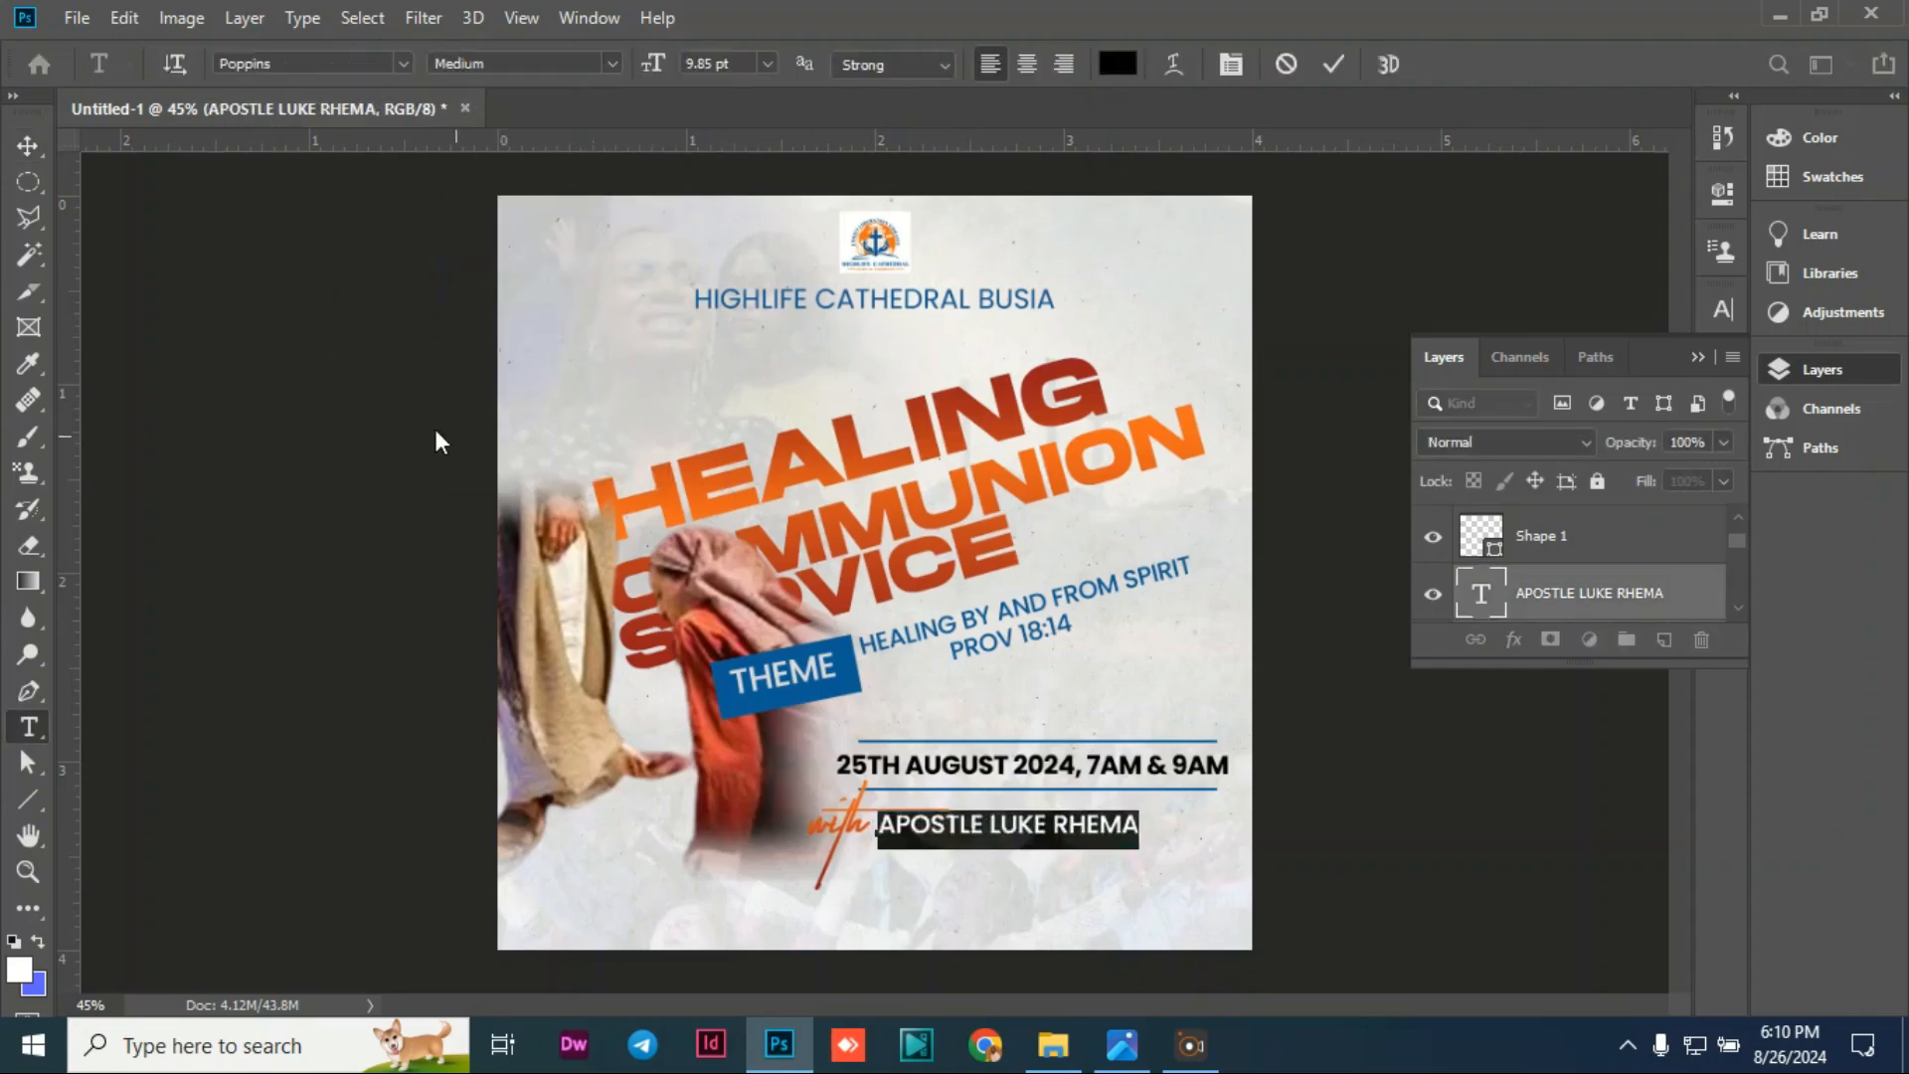
pyautogui.click(28, 145)
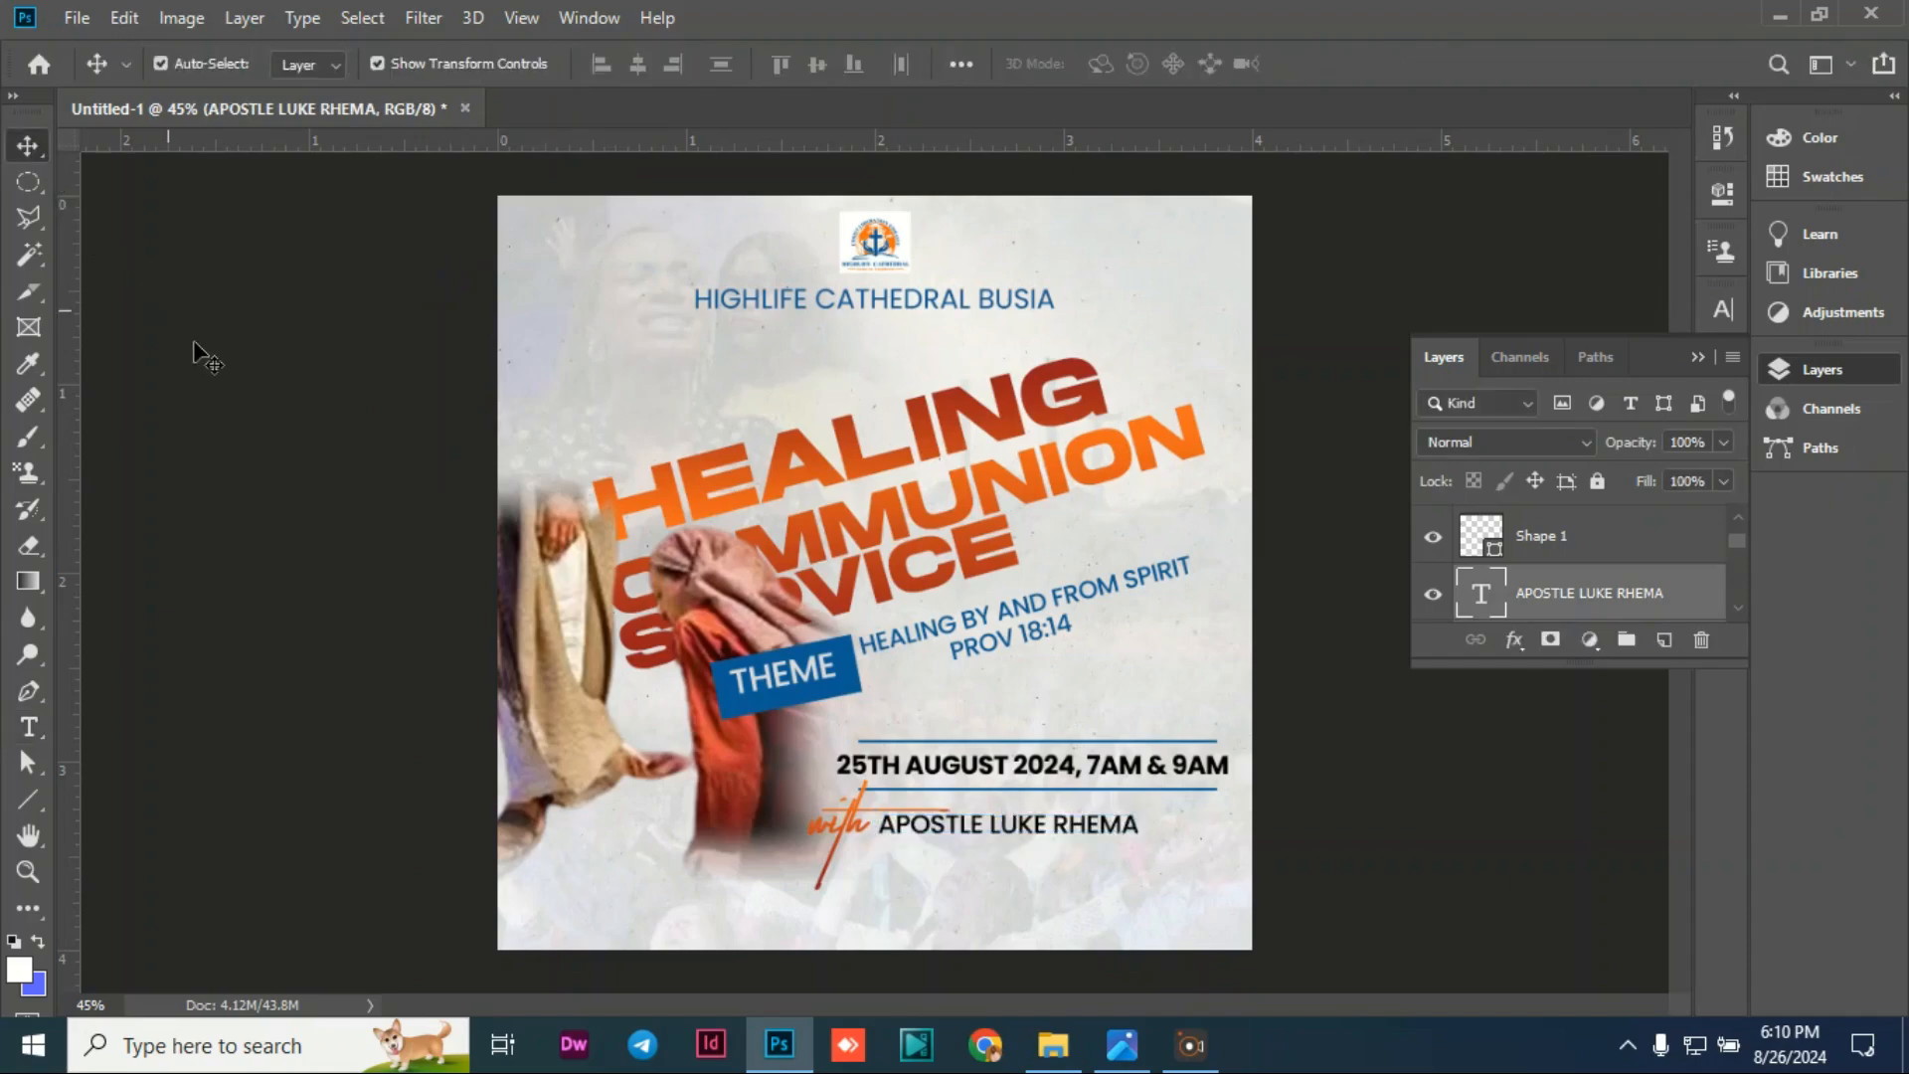
pyautogui.click(1046, 830)
pyautogui.hotkey('shift', 'Right')
pyautogui.hotkey('shift', 'Right')
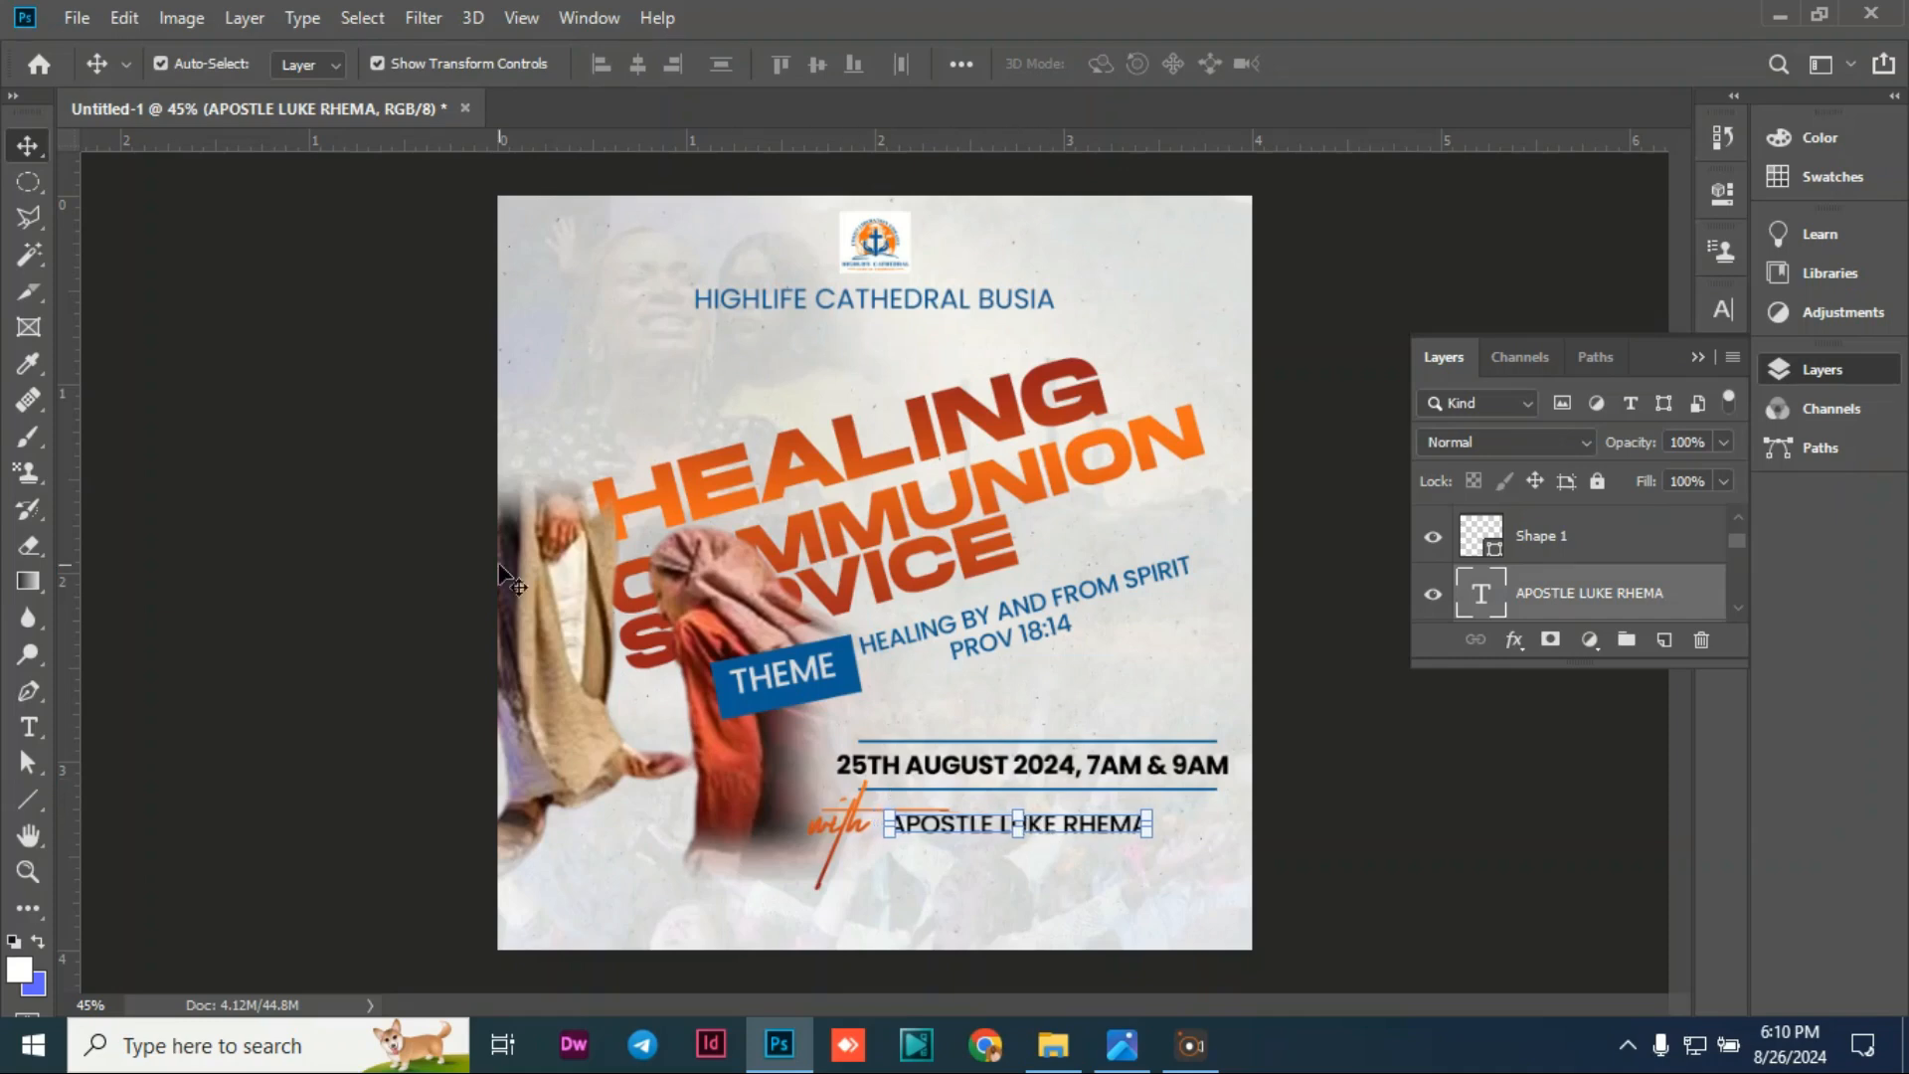
pyautogui.click(308, 475)
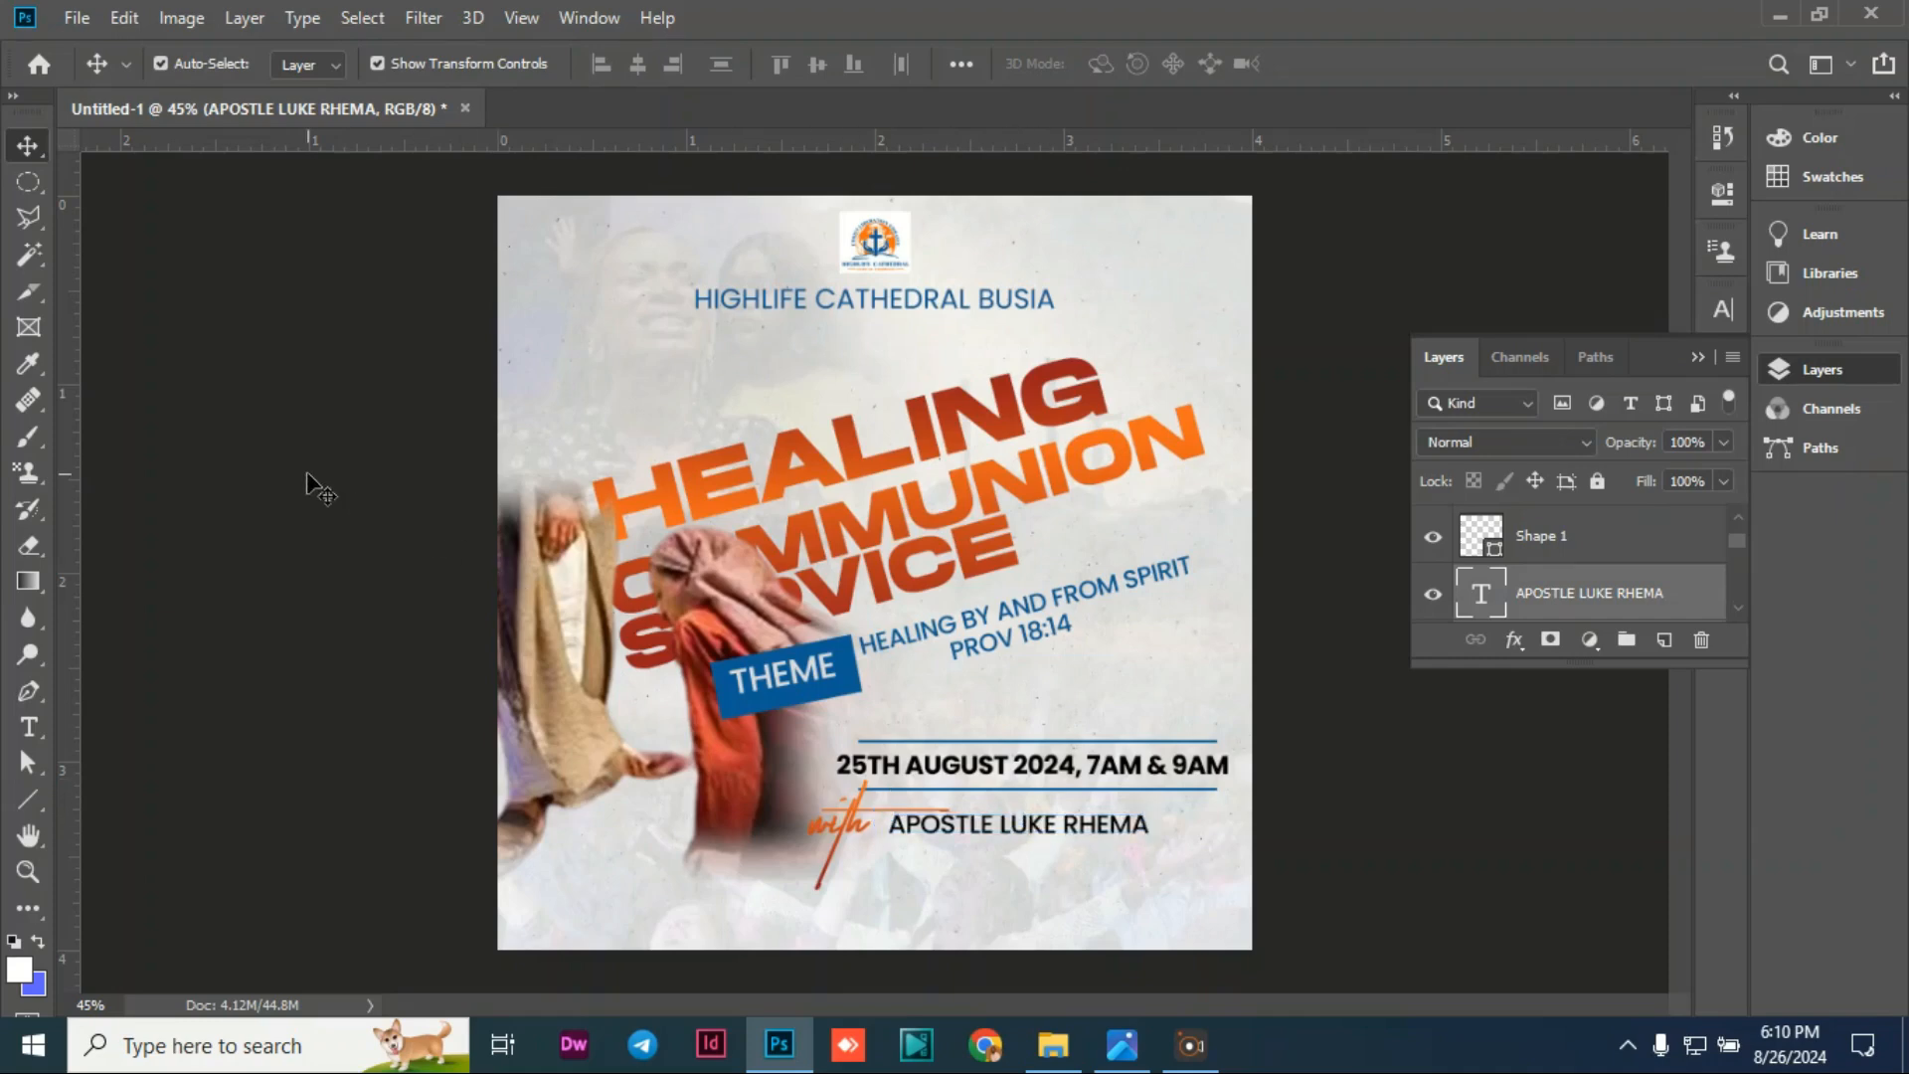
pyautogui.doubleClick(1027, 826)
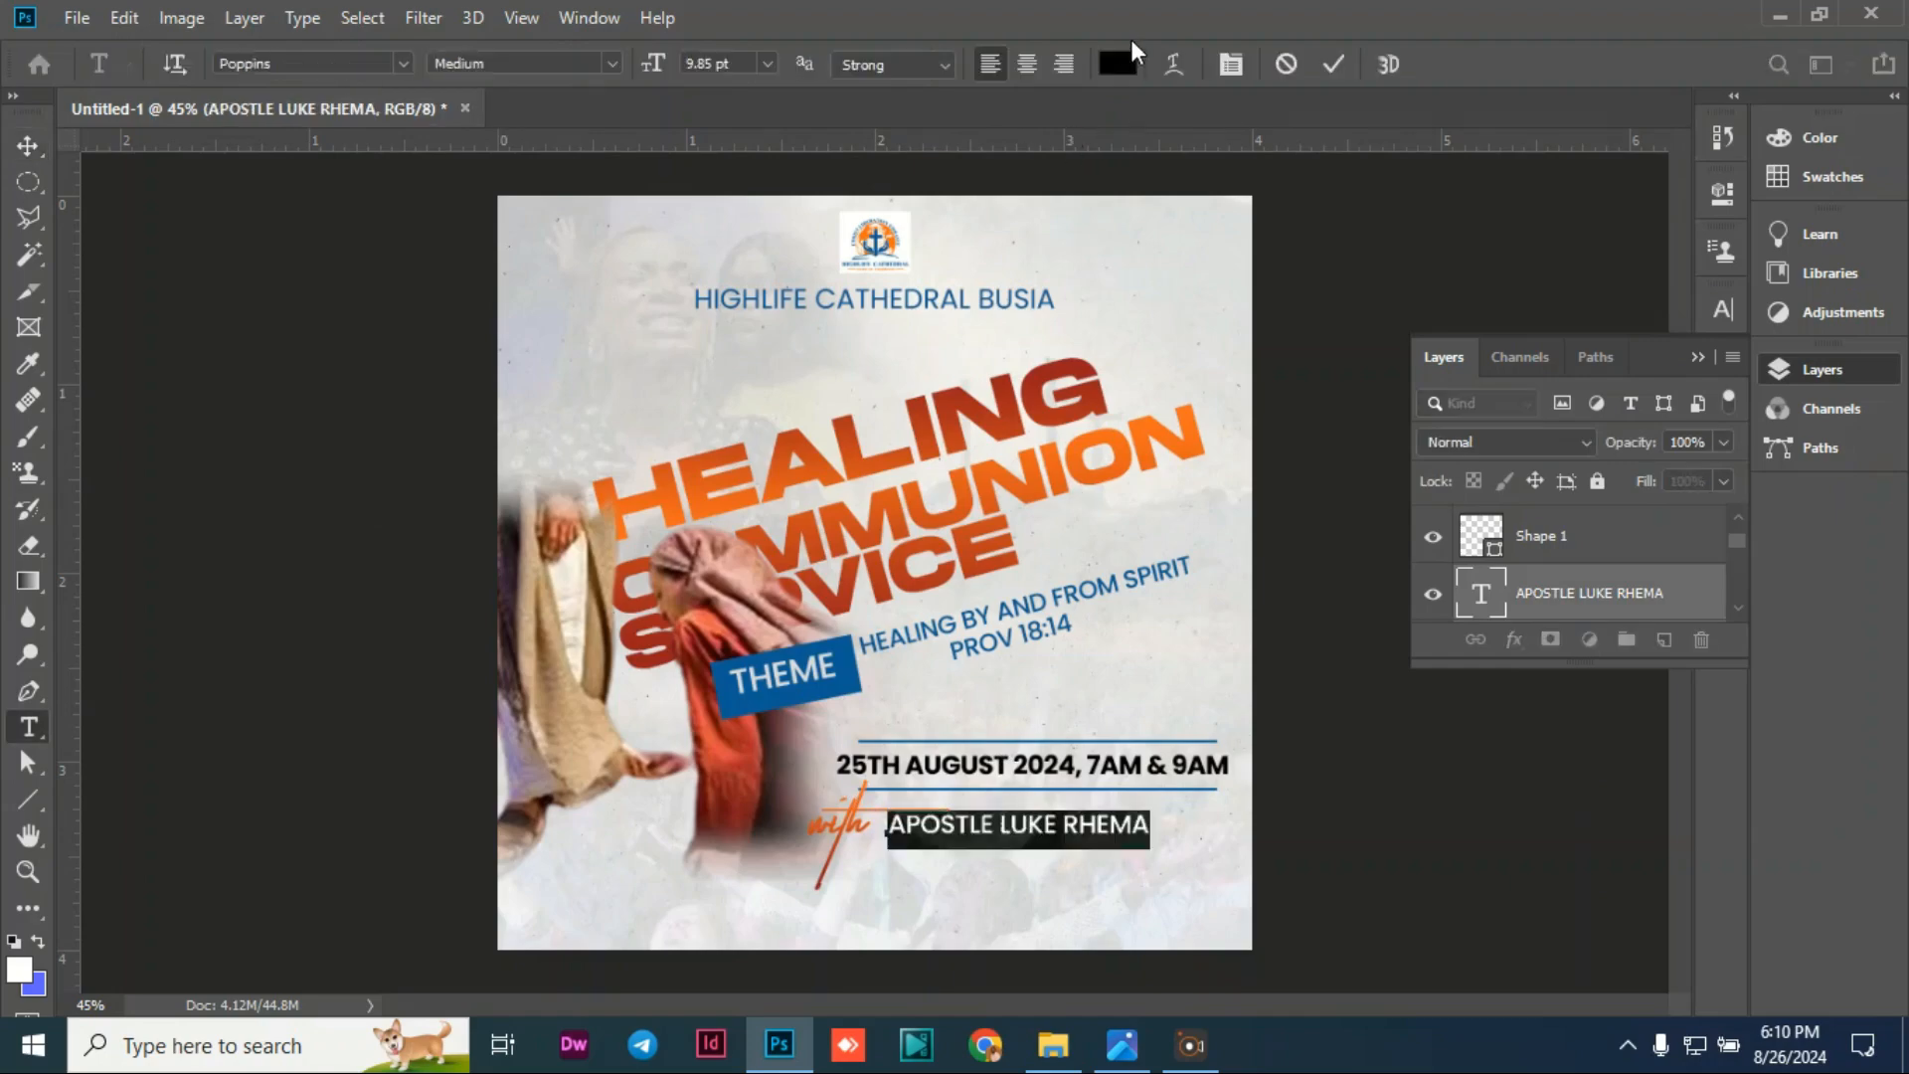
pyautogui.click(1118, 63)
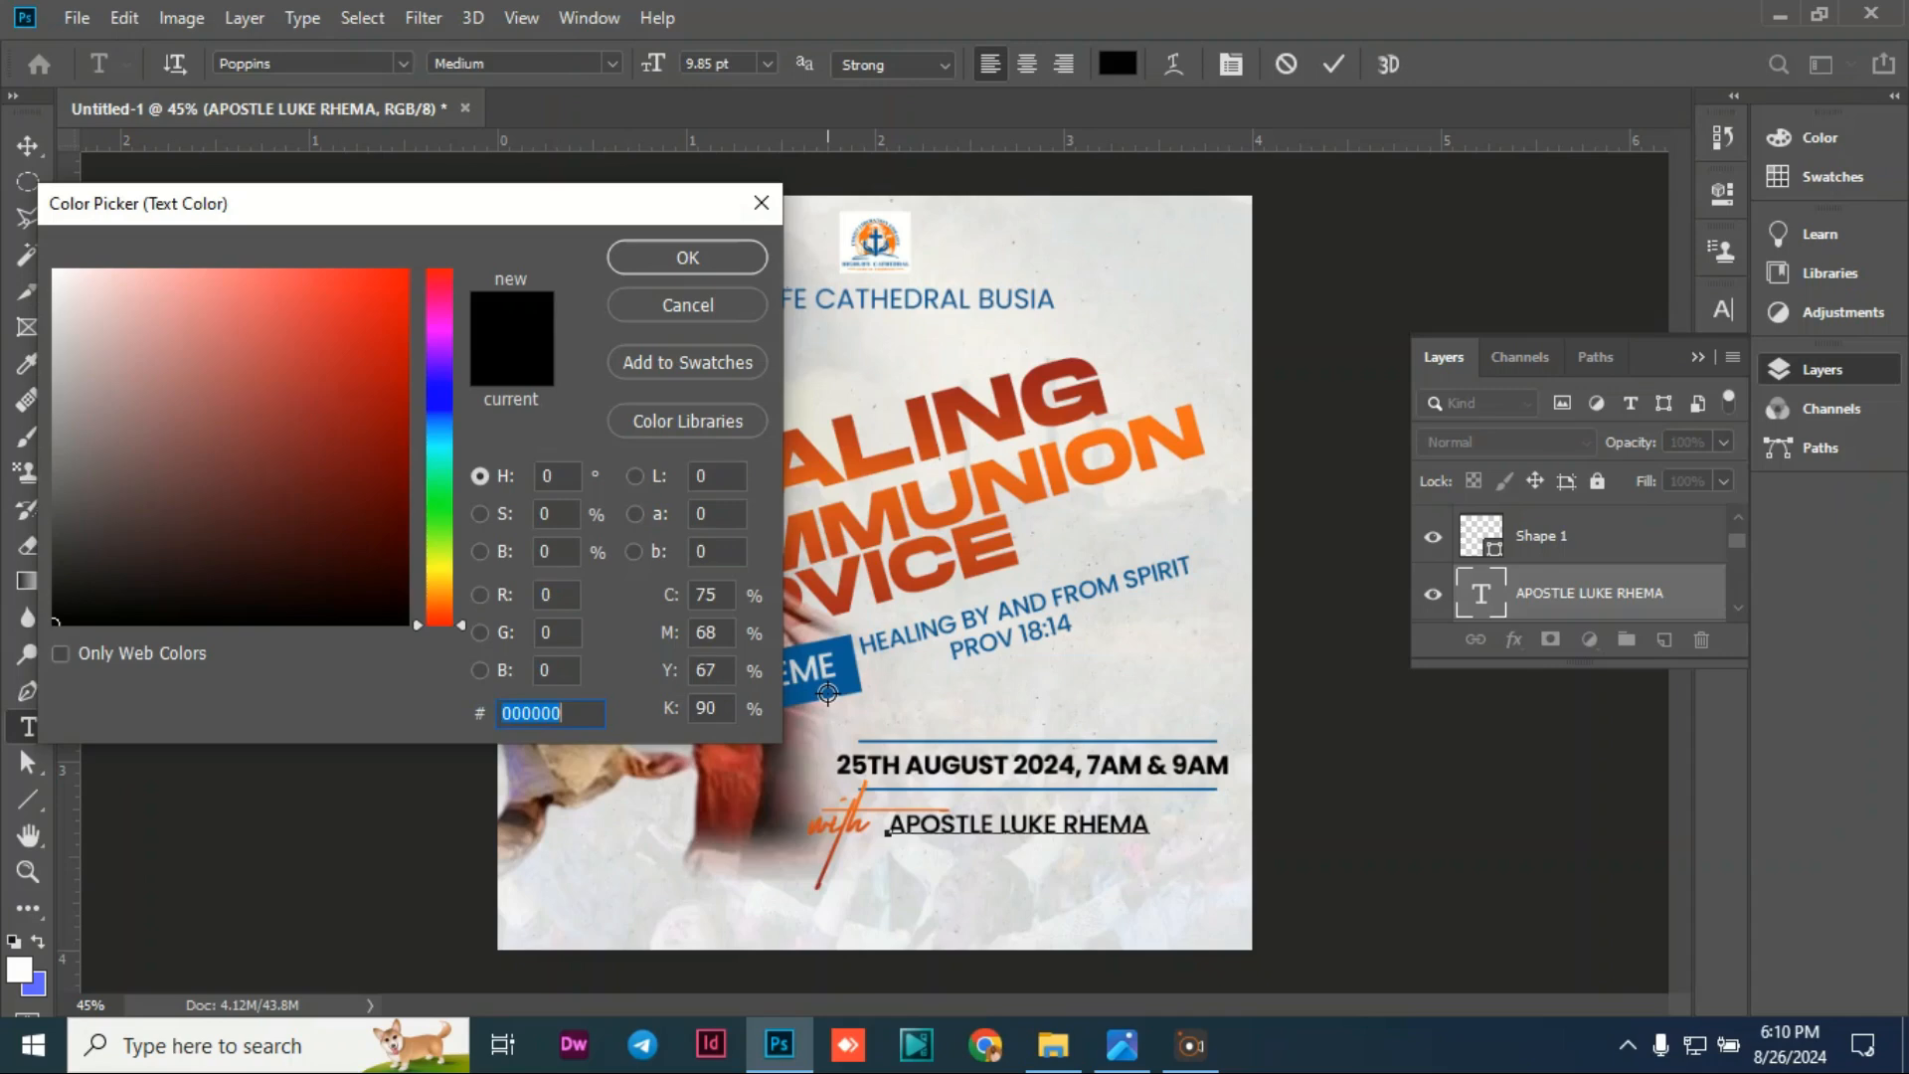
pyautogui.click(828, 693)
pyautogui.click(653, 270)
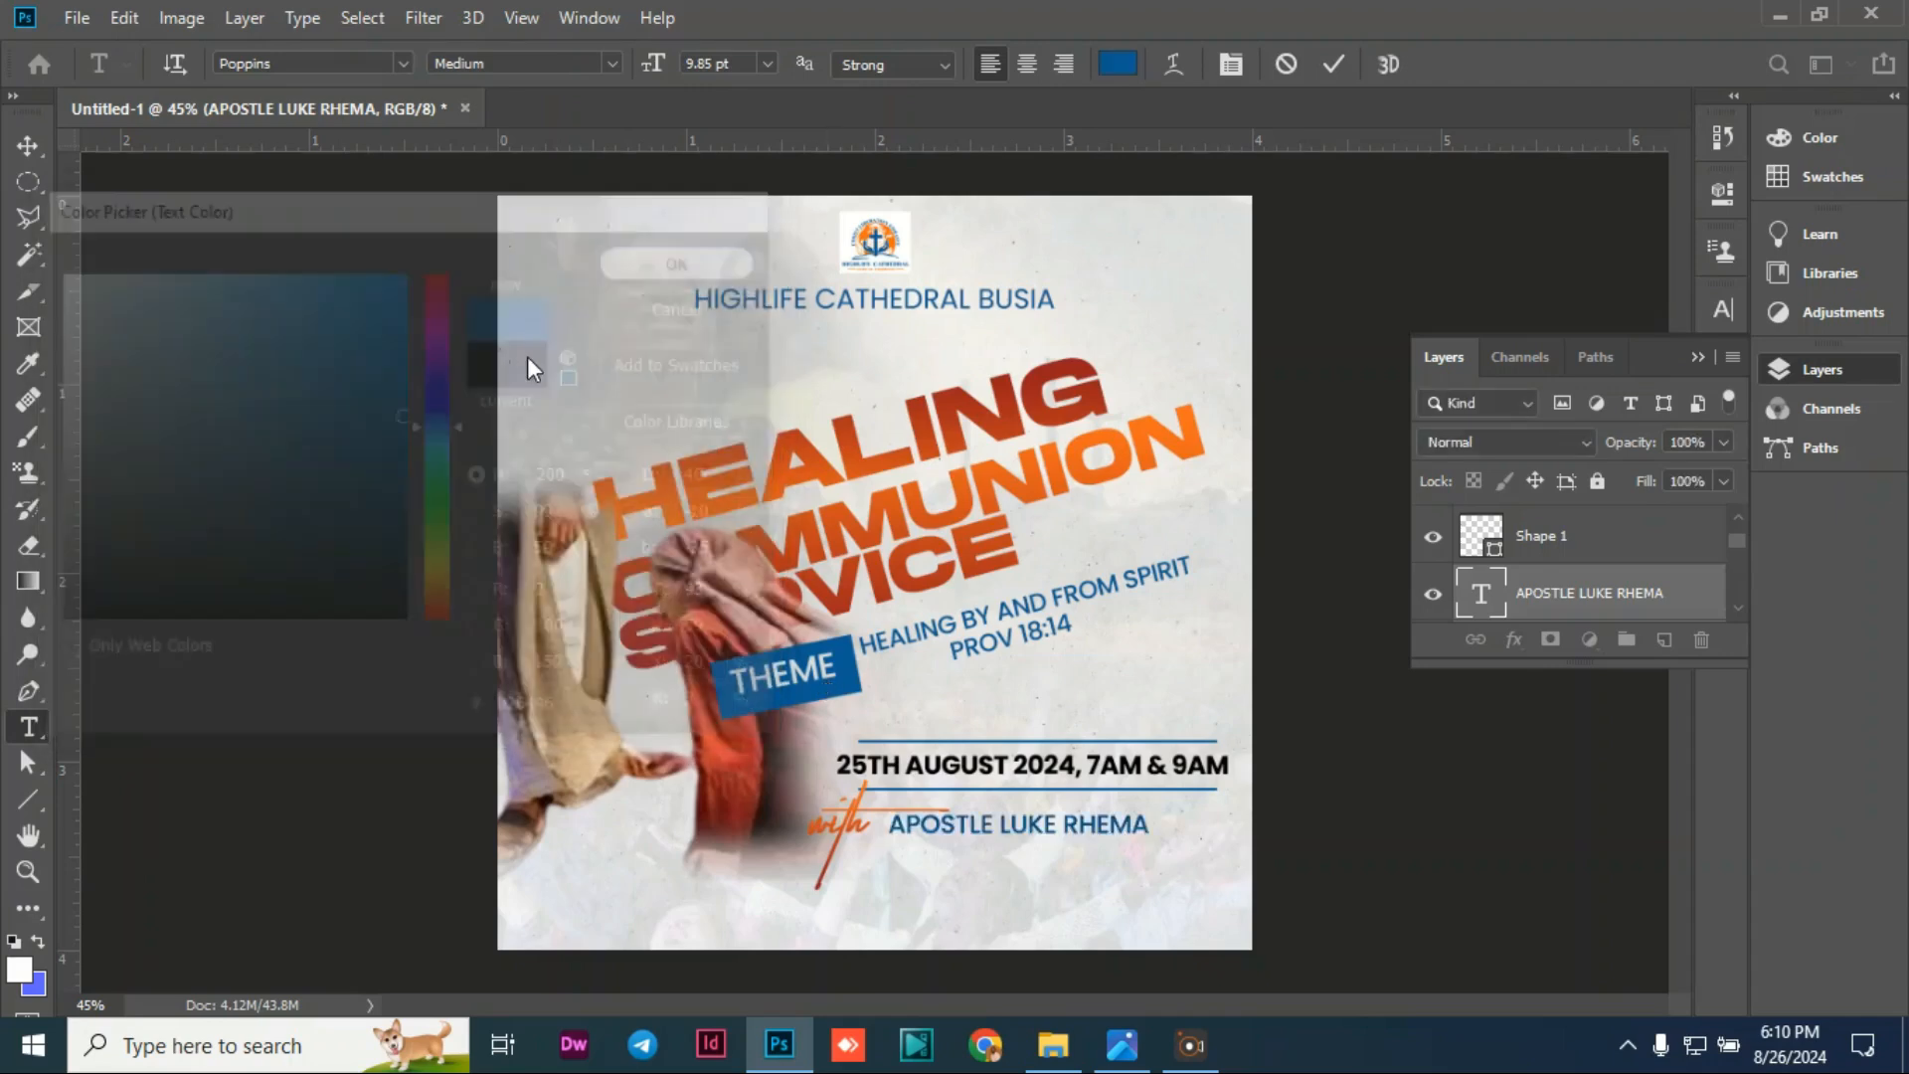
pyautogui.click(284, 392)
pyautogui.click(294, 431)
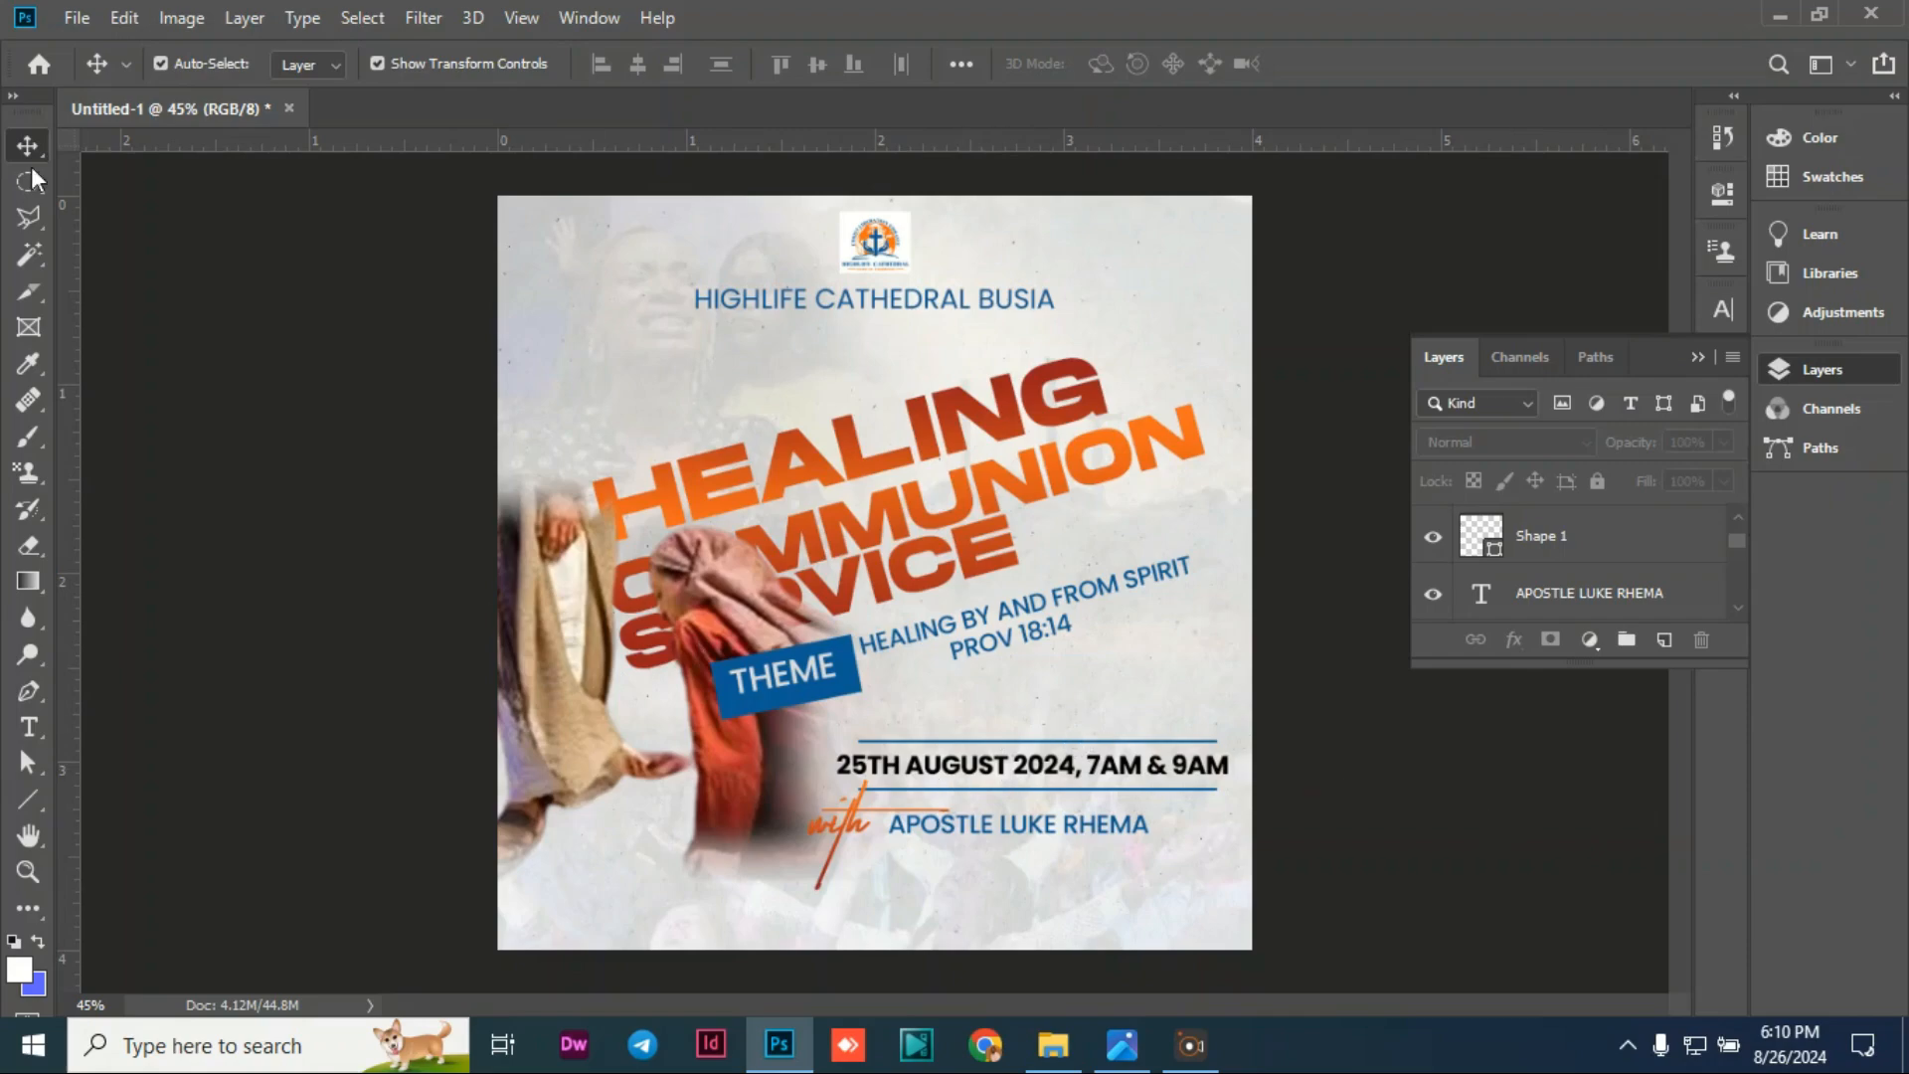
# Step: Place Embedded the LOCATION pin image, shrink it to a small icon, and move it near the bottom
pyautogui.click(74, 17)
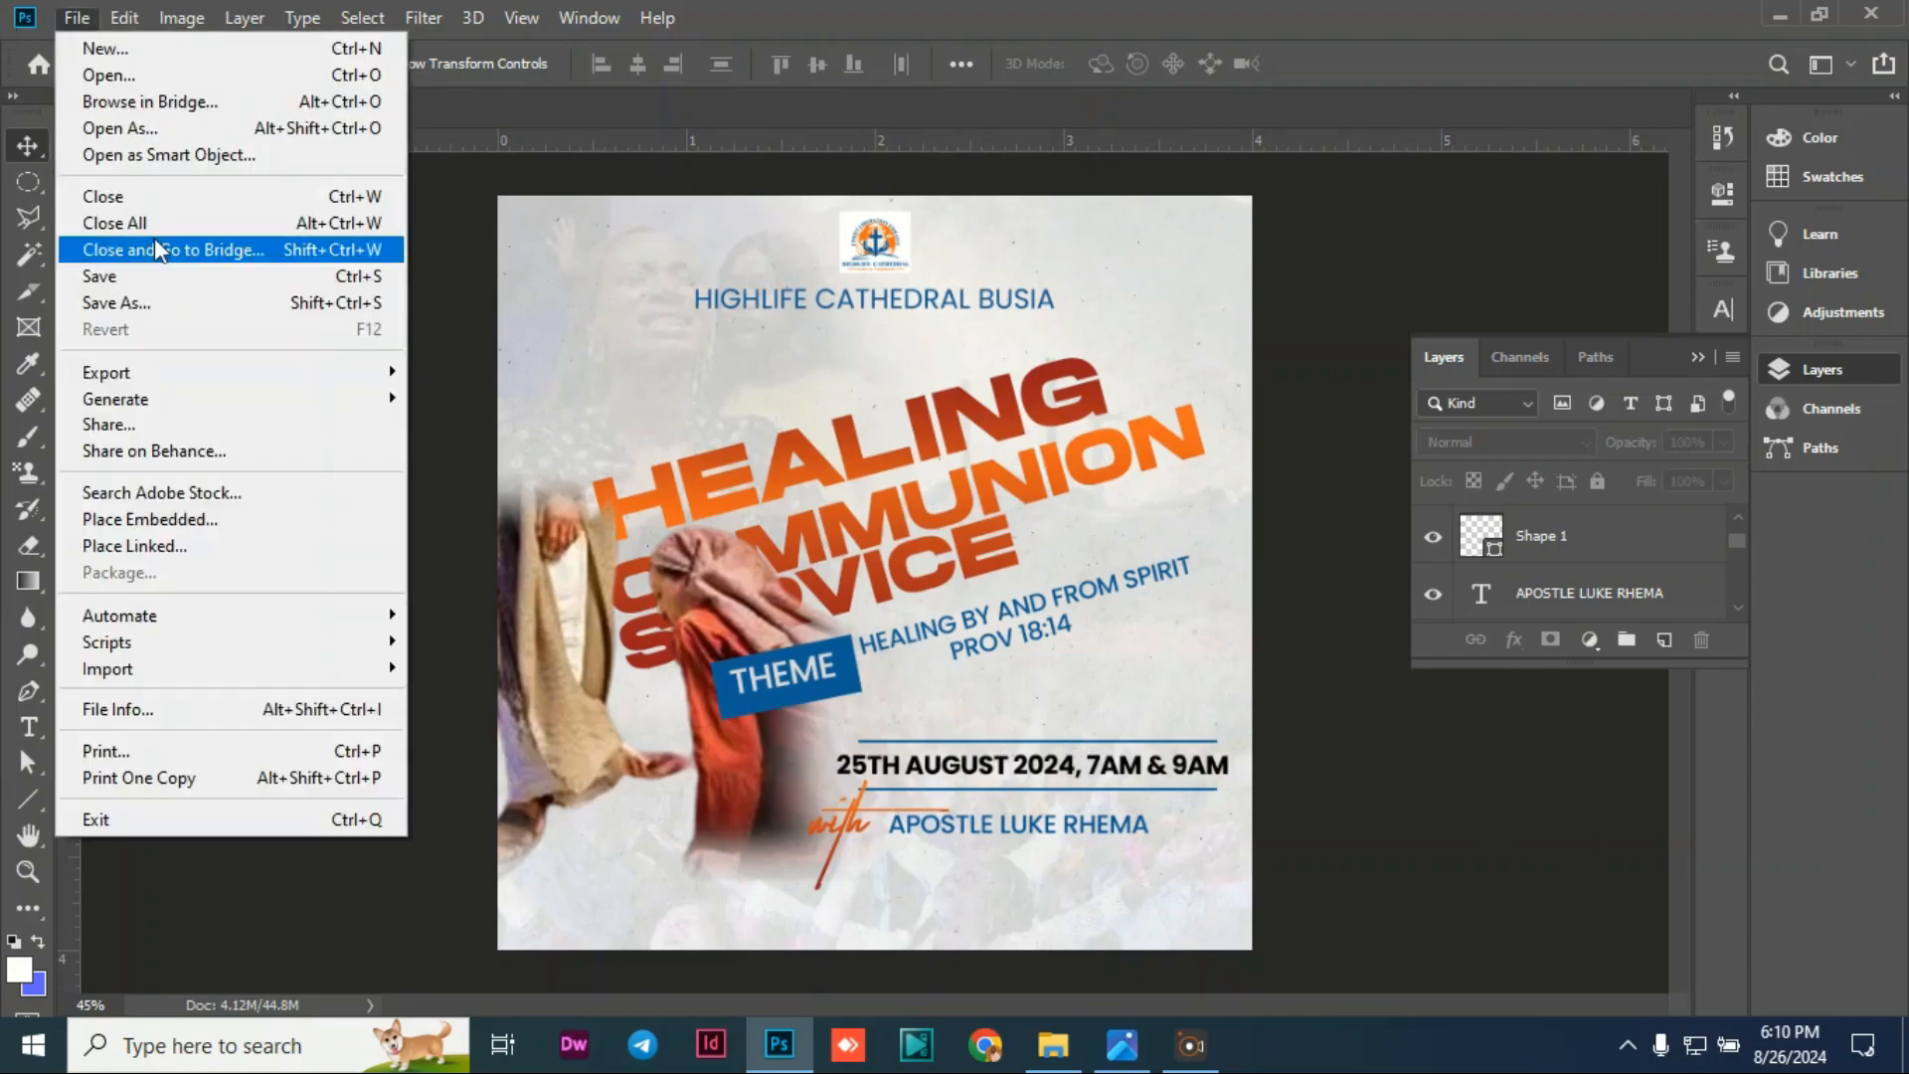
pyautogui.click(137, 518)
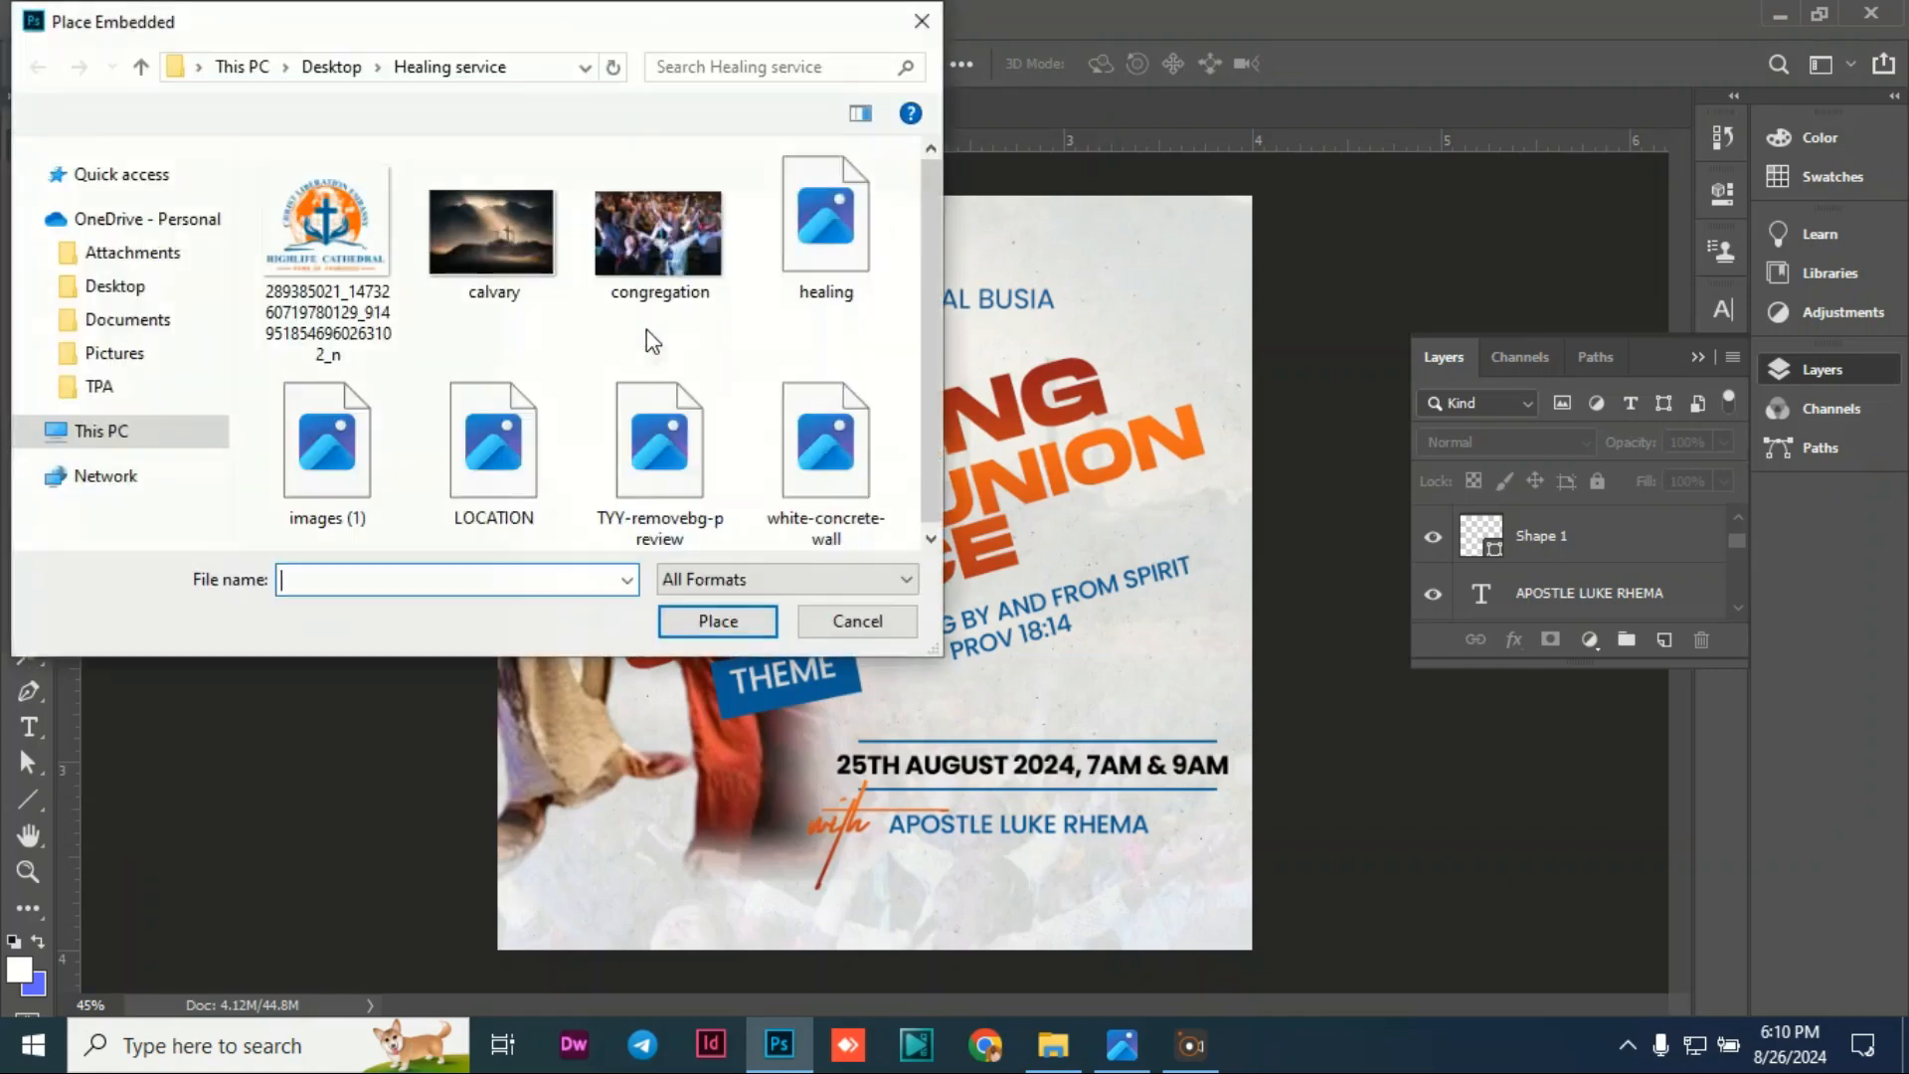
pyautogui.click(489, 428)
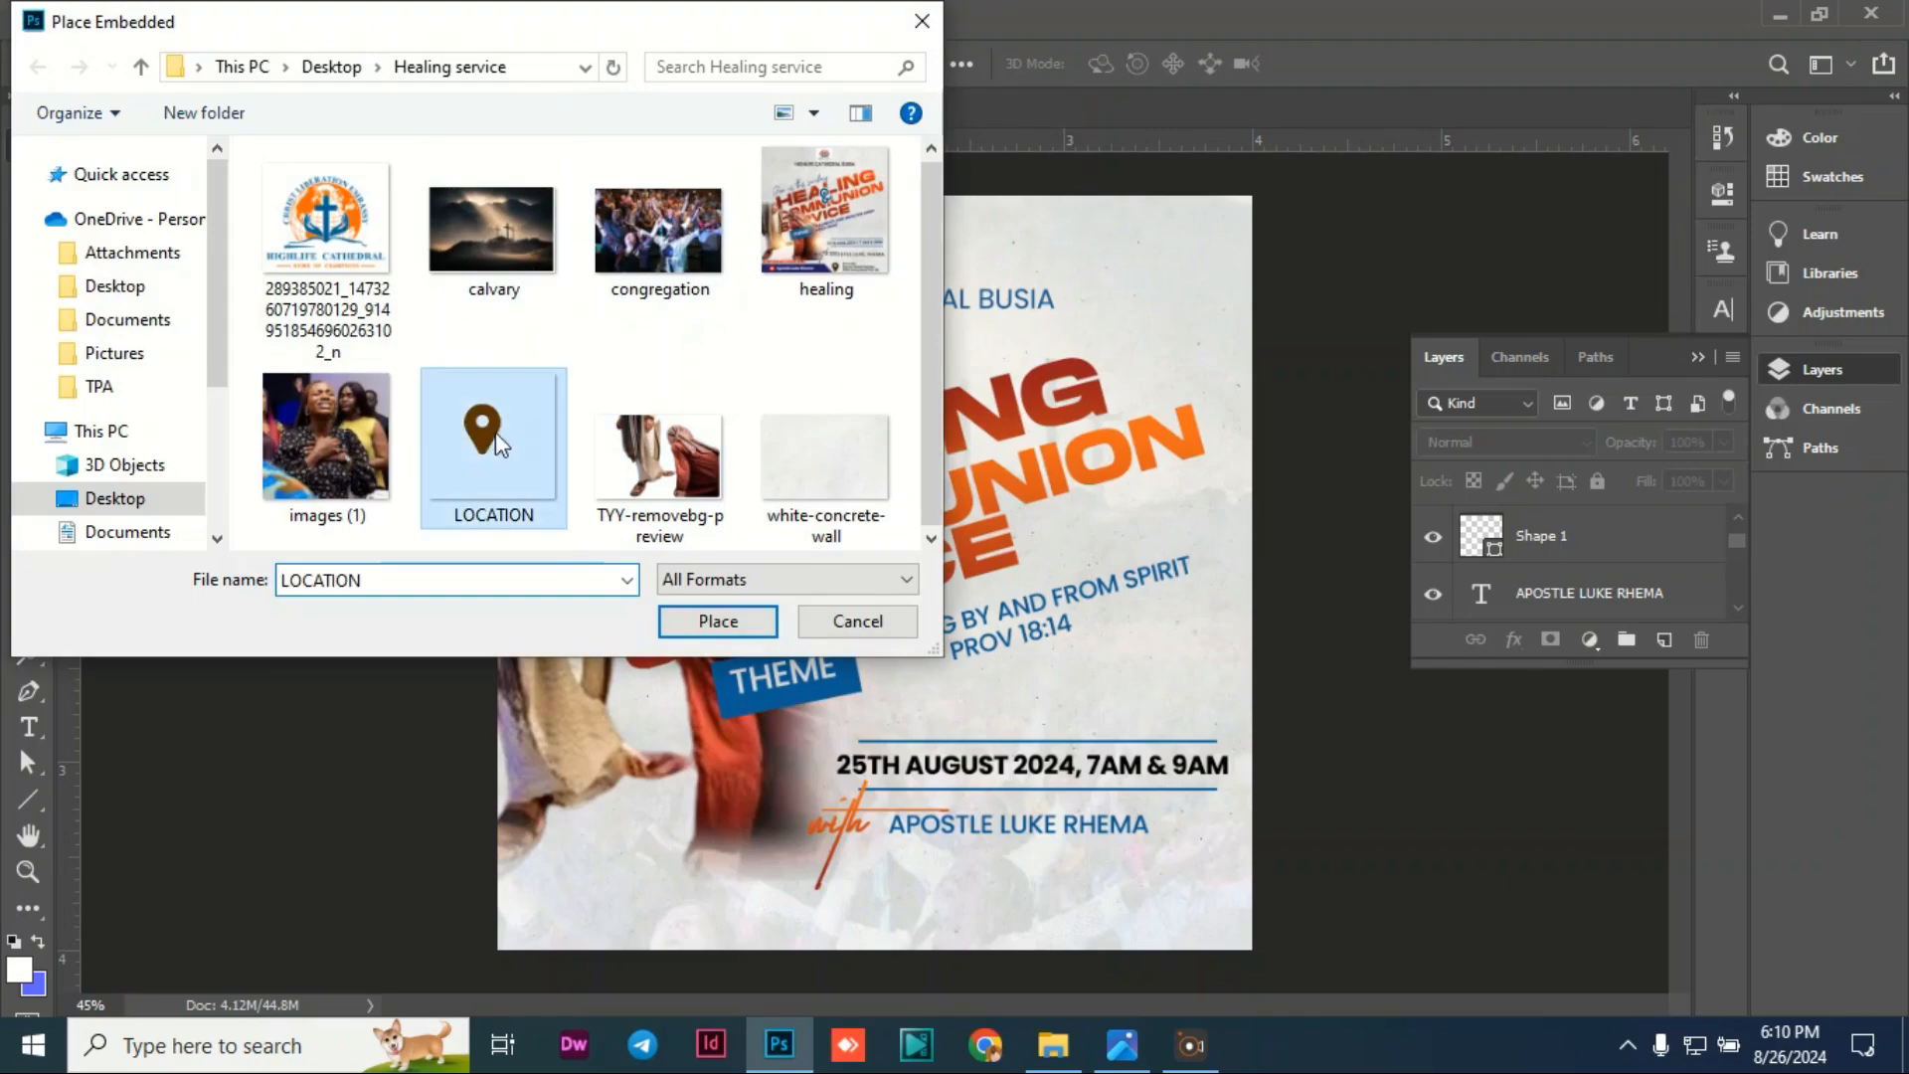
pyautogui.click(713, 623)
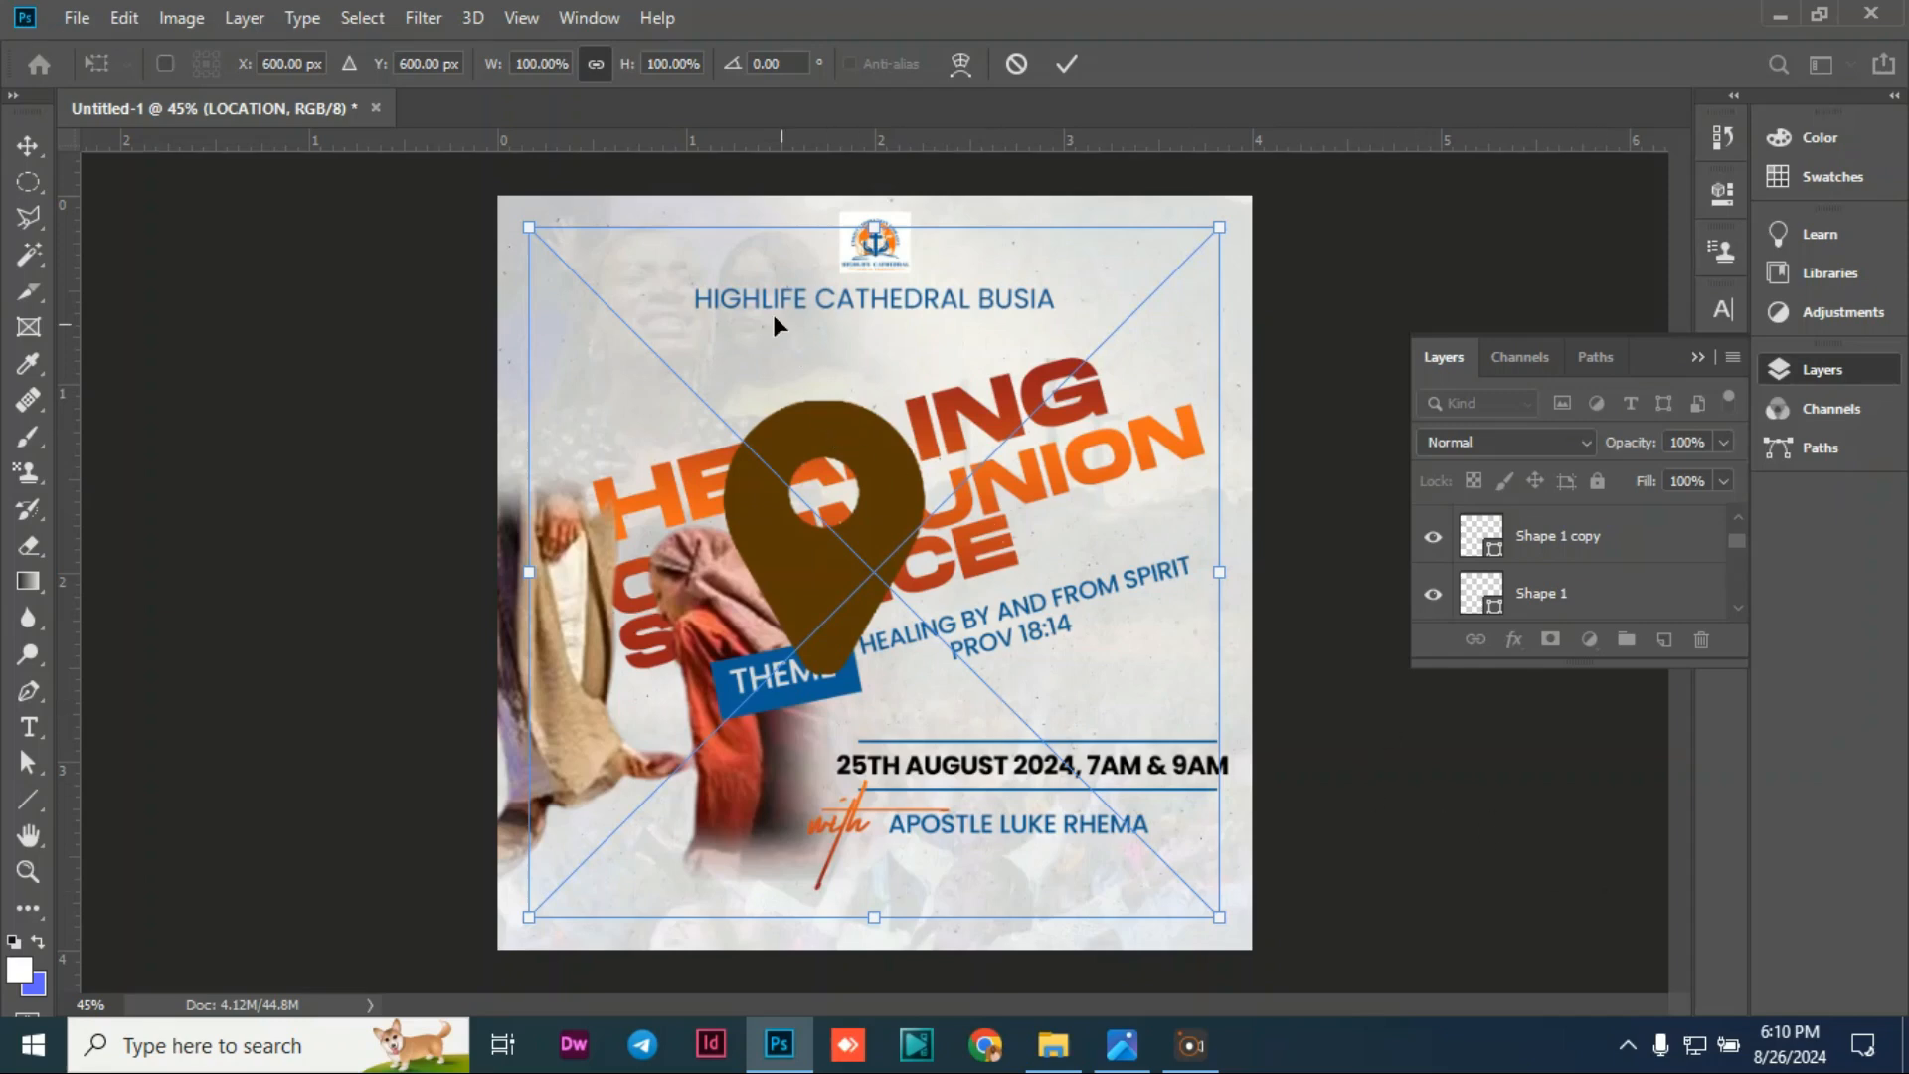
pyautogui.moveTo(535, 235); pyautogui.dragTo(926, 865)
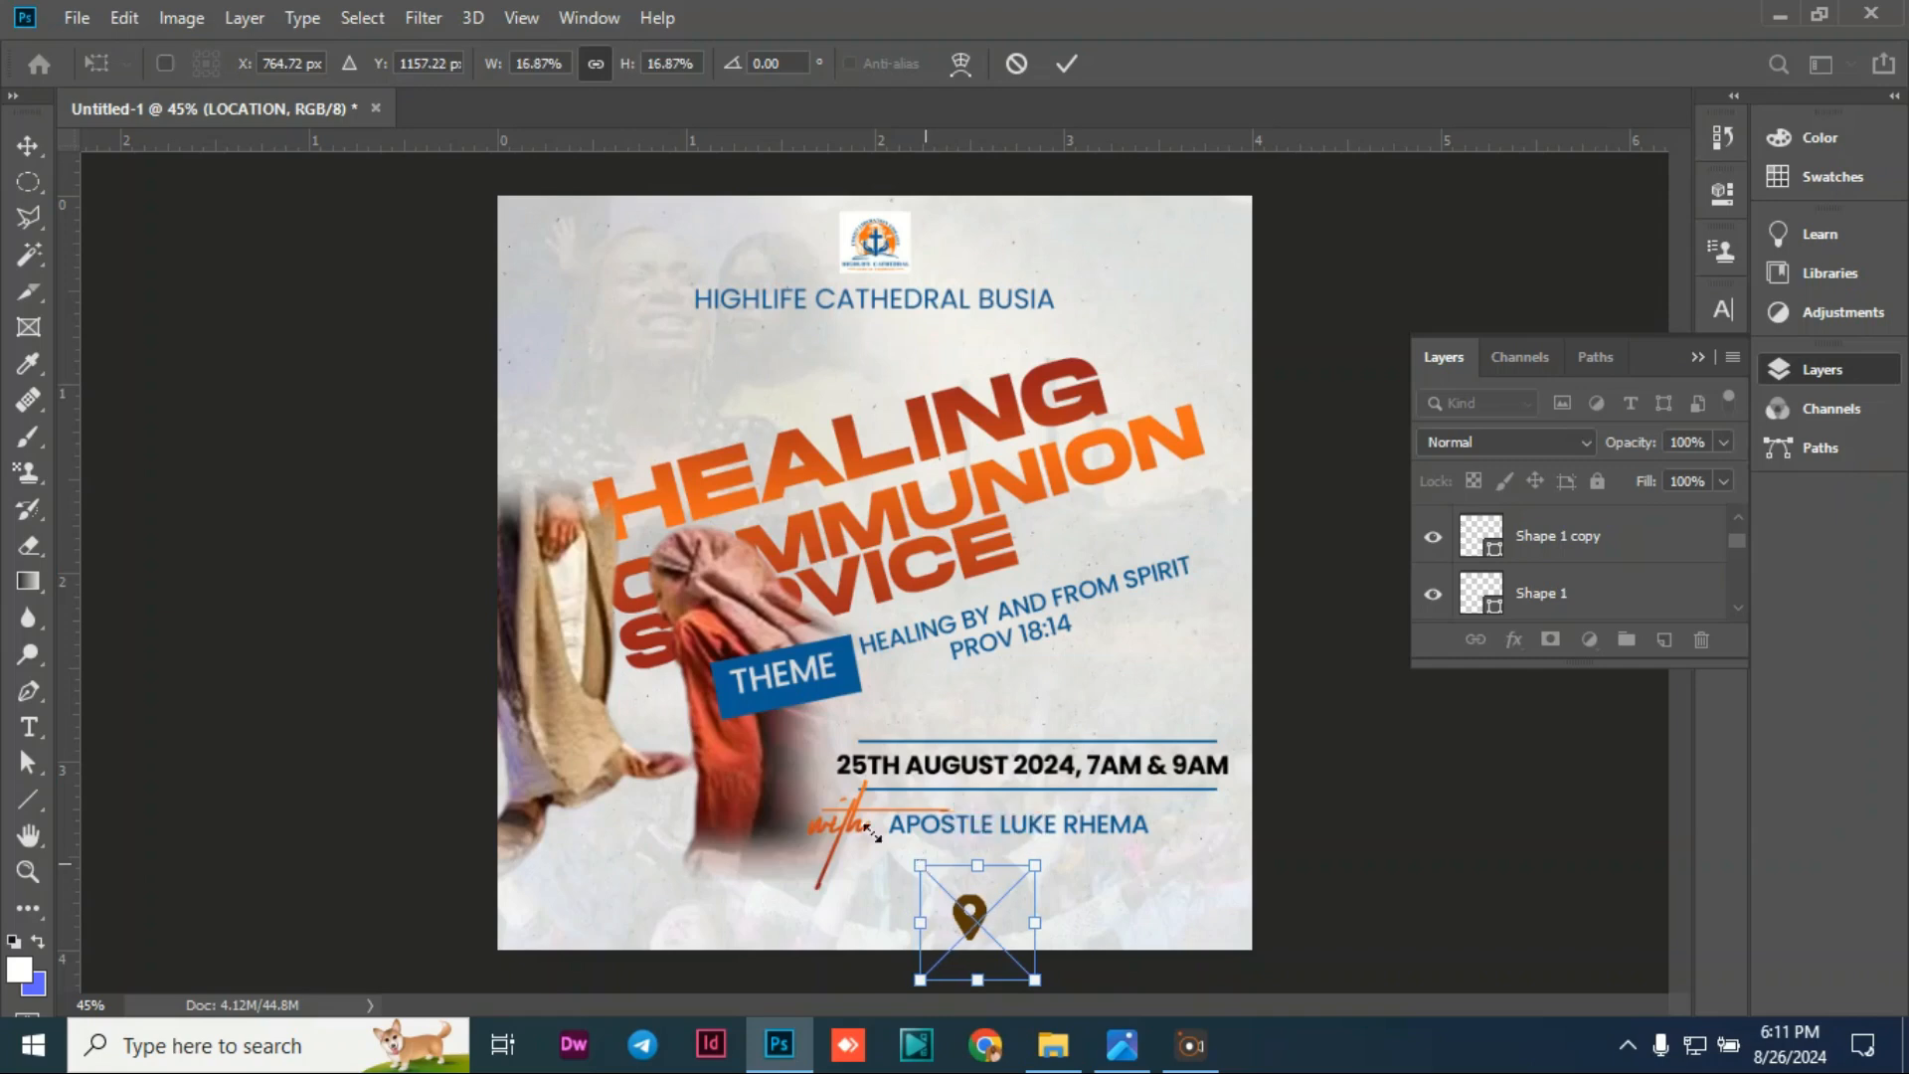
pyautogui.click(384, 464)
pyautogui.click(1336, 718)
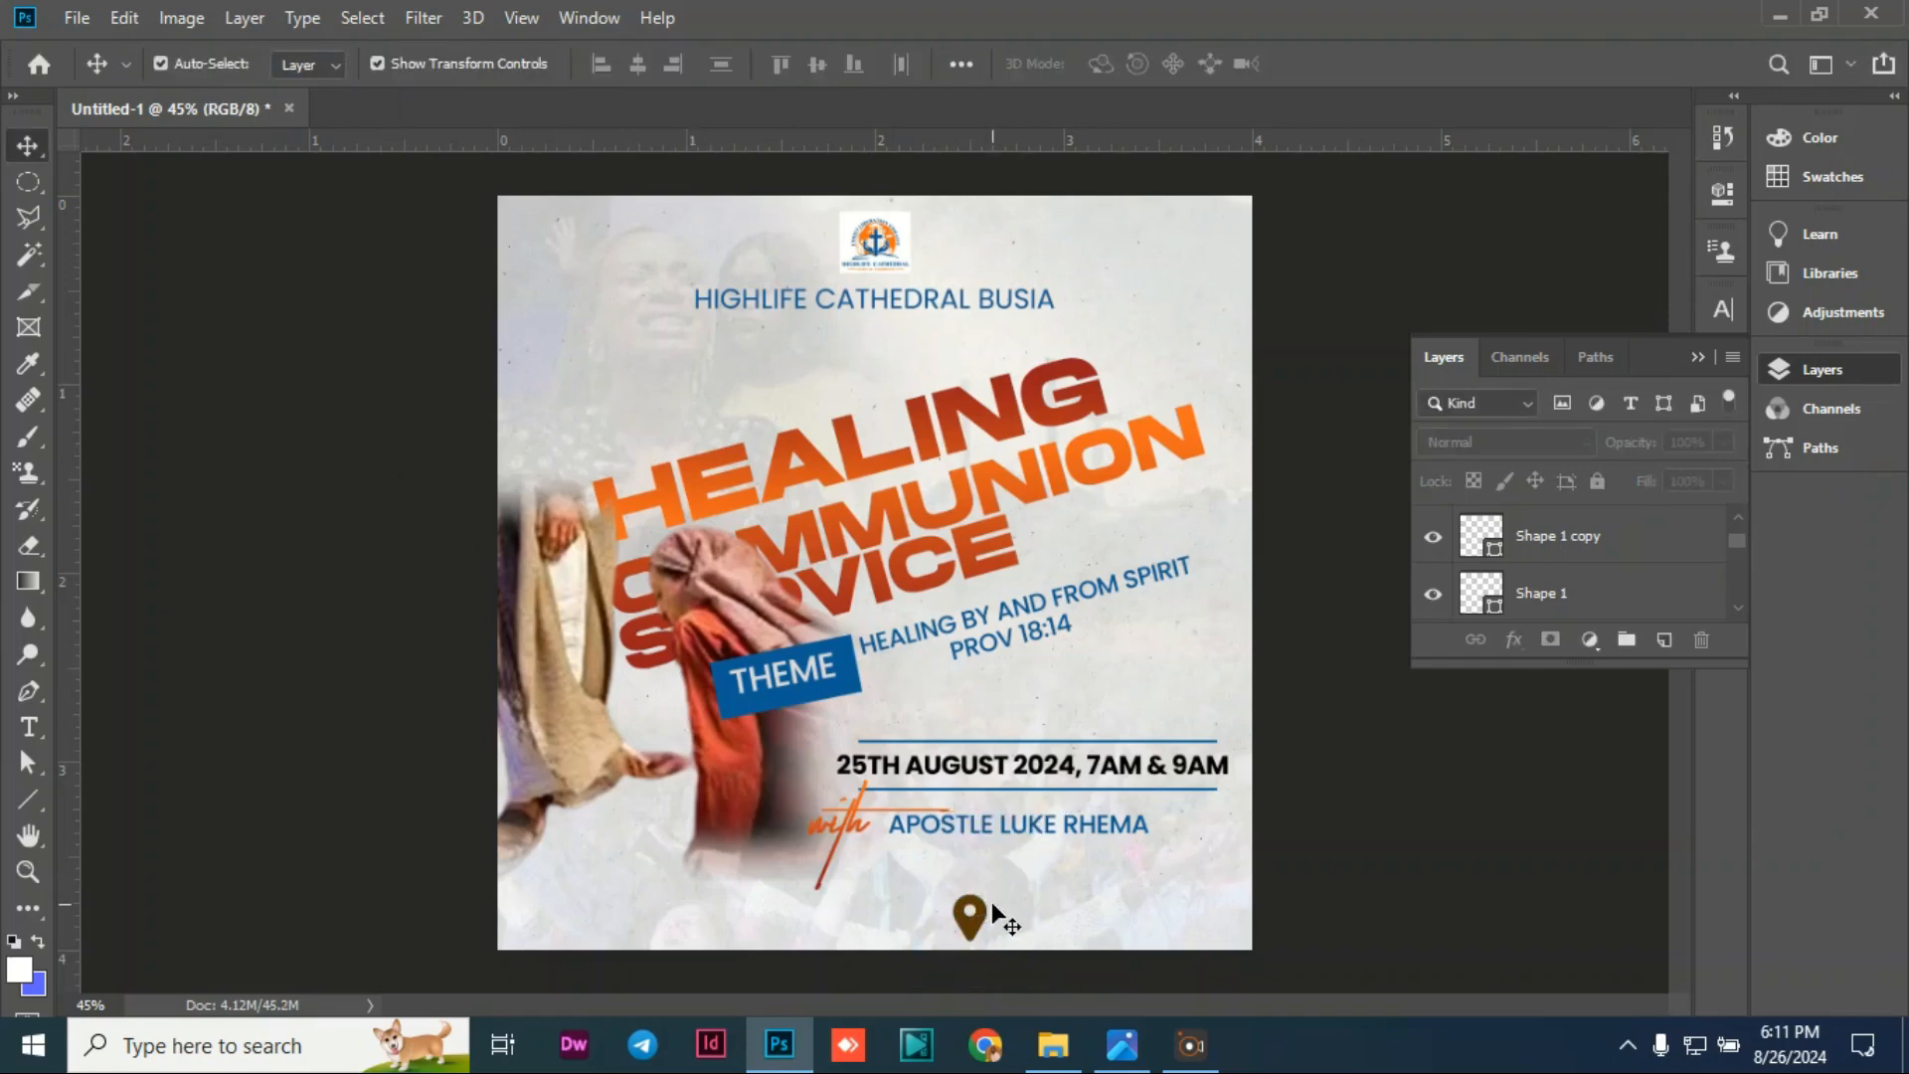
pyautogui.moveTo(990, 913); pyautogui.dragTo(960, 905)
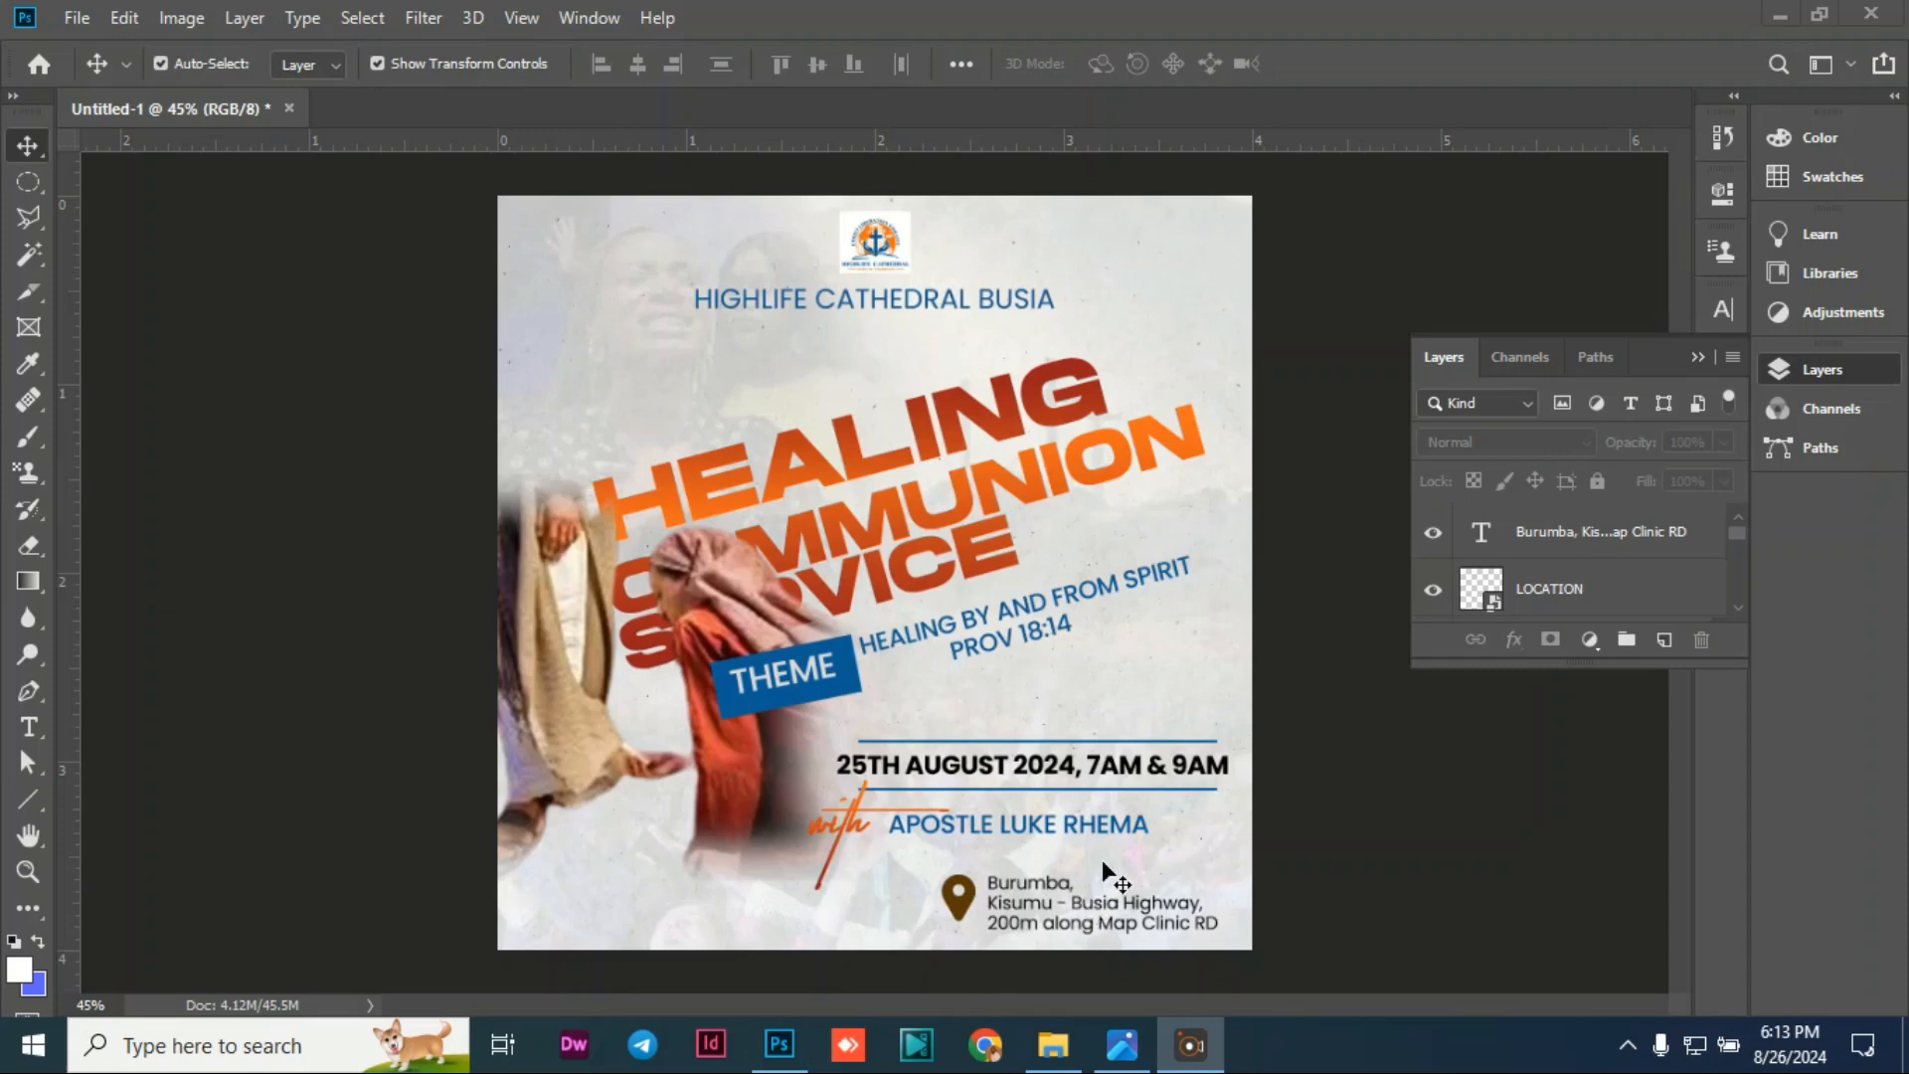
# Step: Reposition the venue address text so it lines up beside the location pin
pyautogui.moveTo(1050, 909); pyautogui.dragTo(1052, 904)
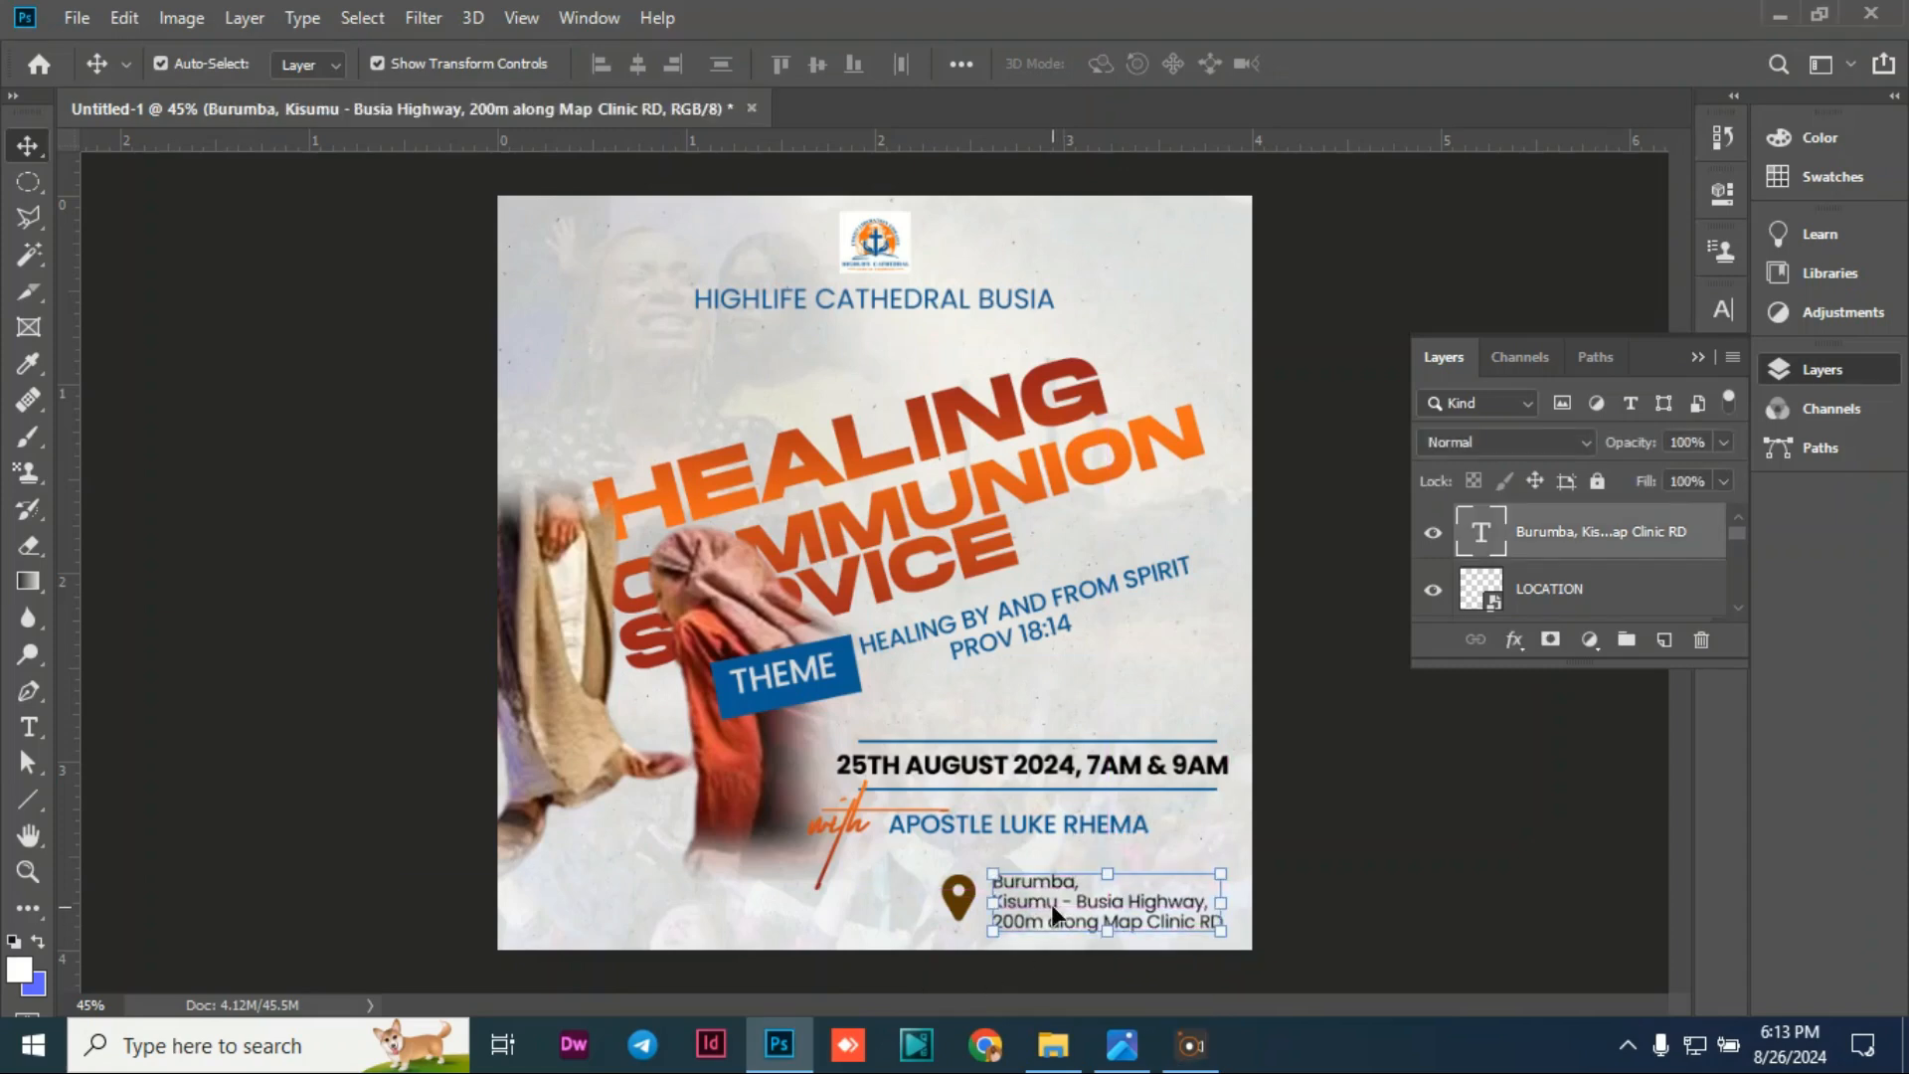
pyautogui.doubleClick(1041, 901)
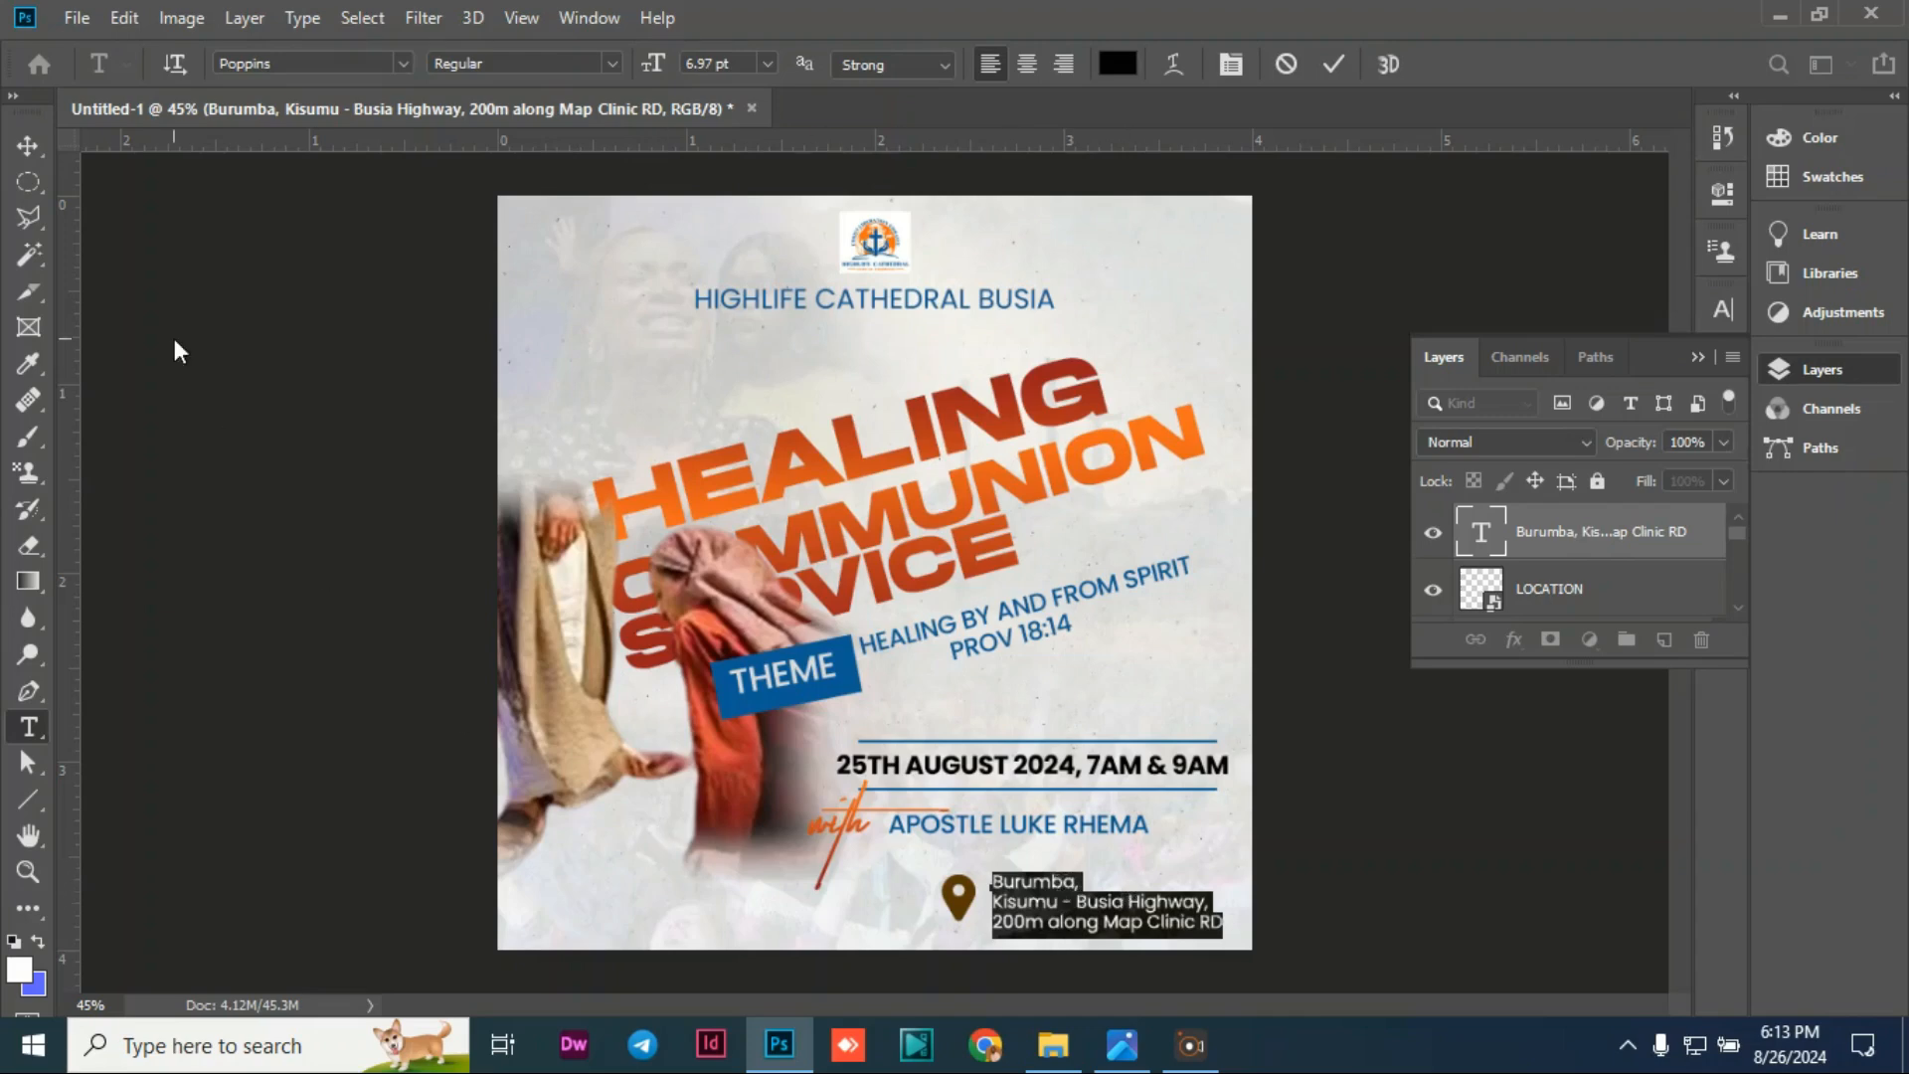
pyautogui.click(27, 145)
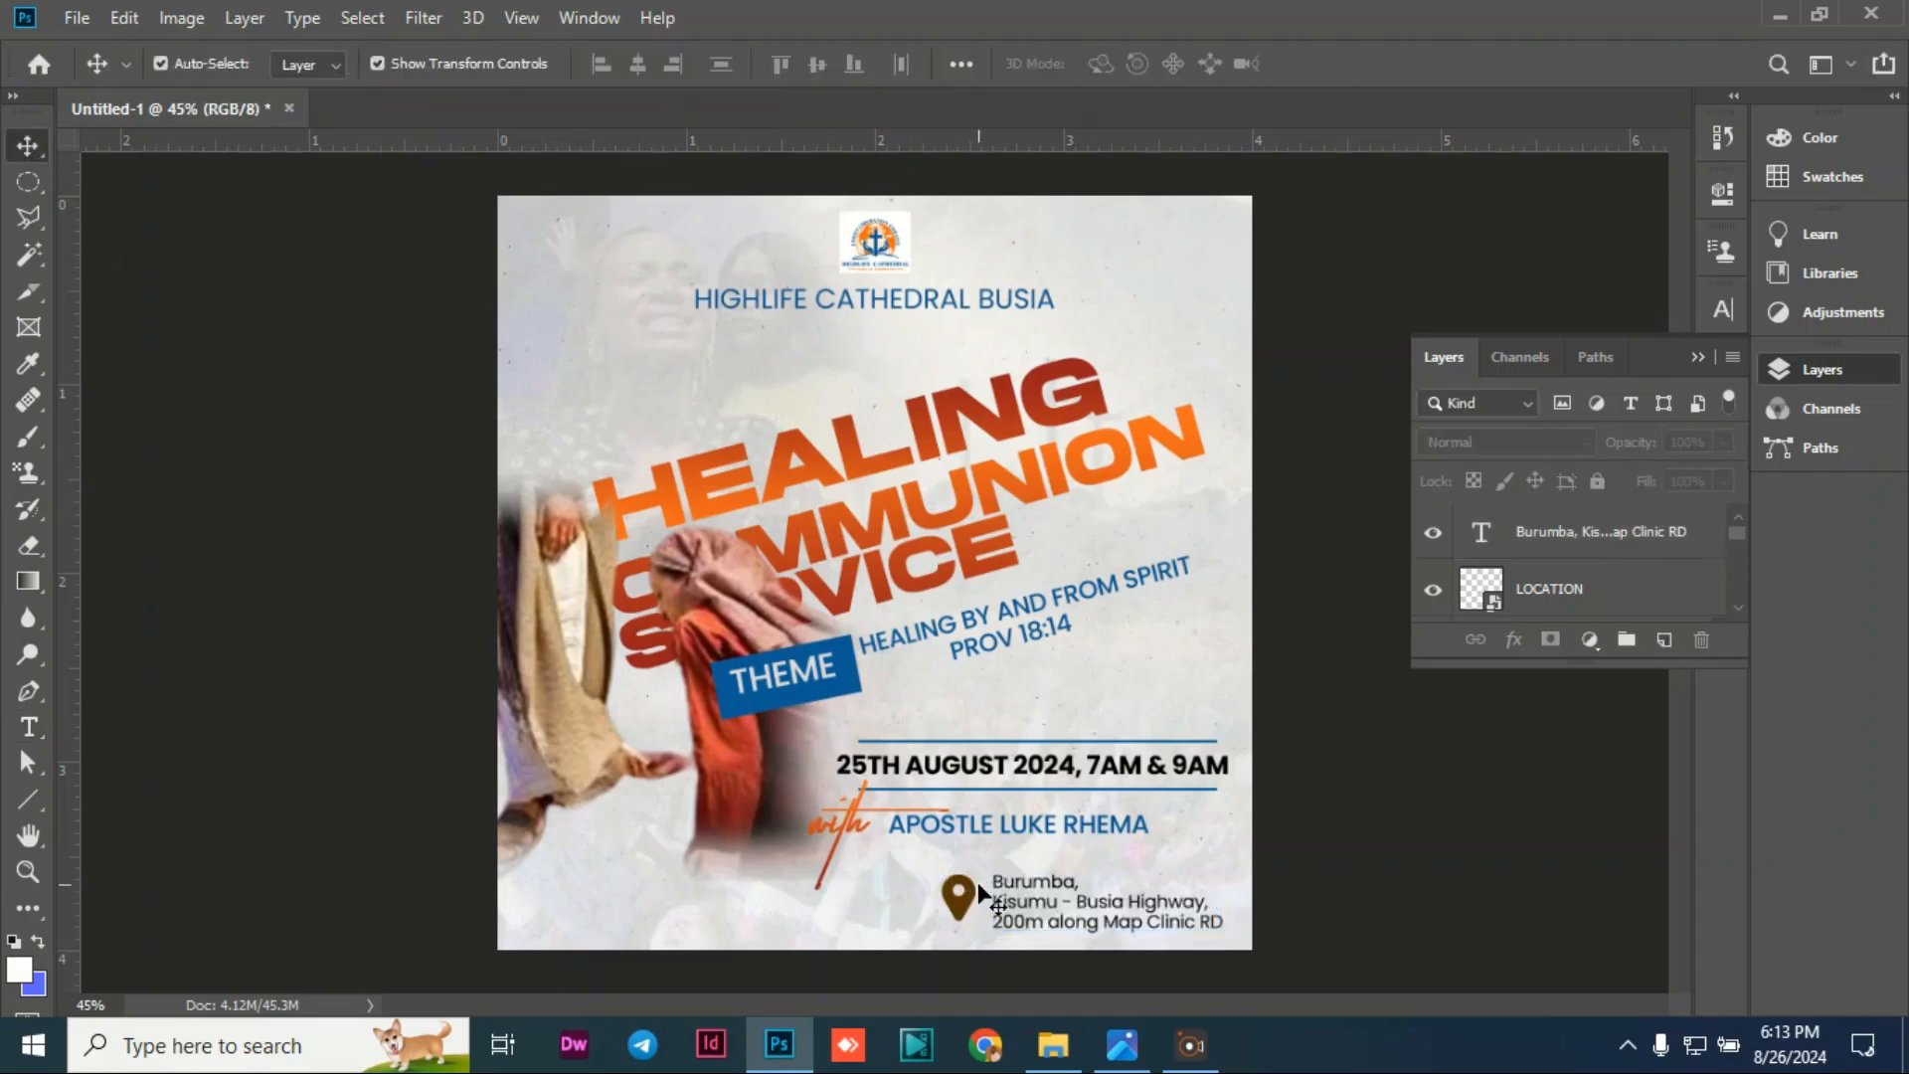
pyautogui.click(1017, 915)
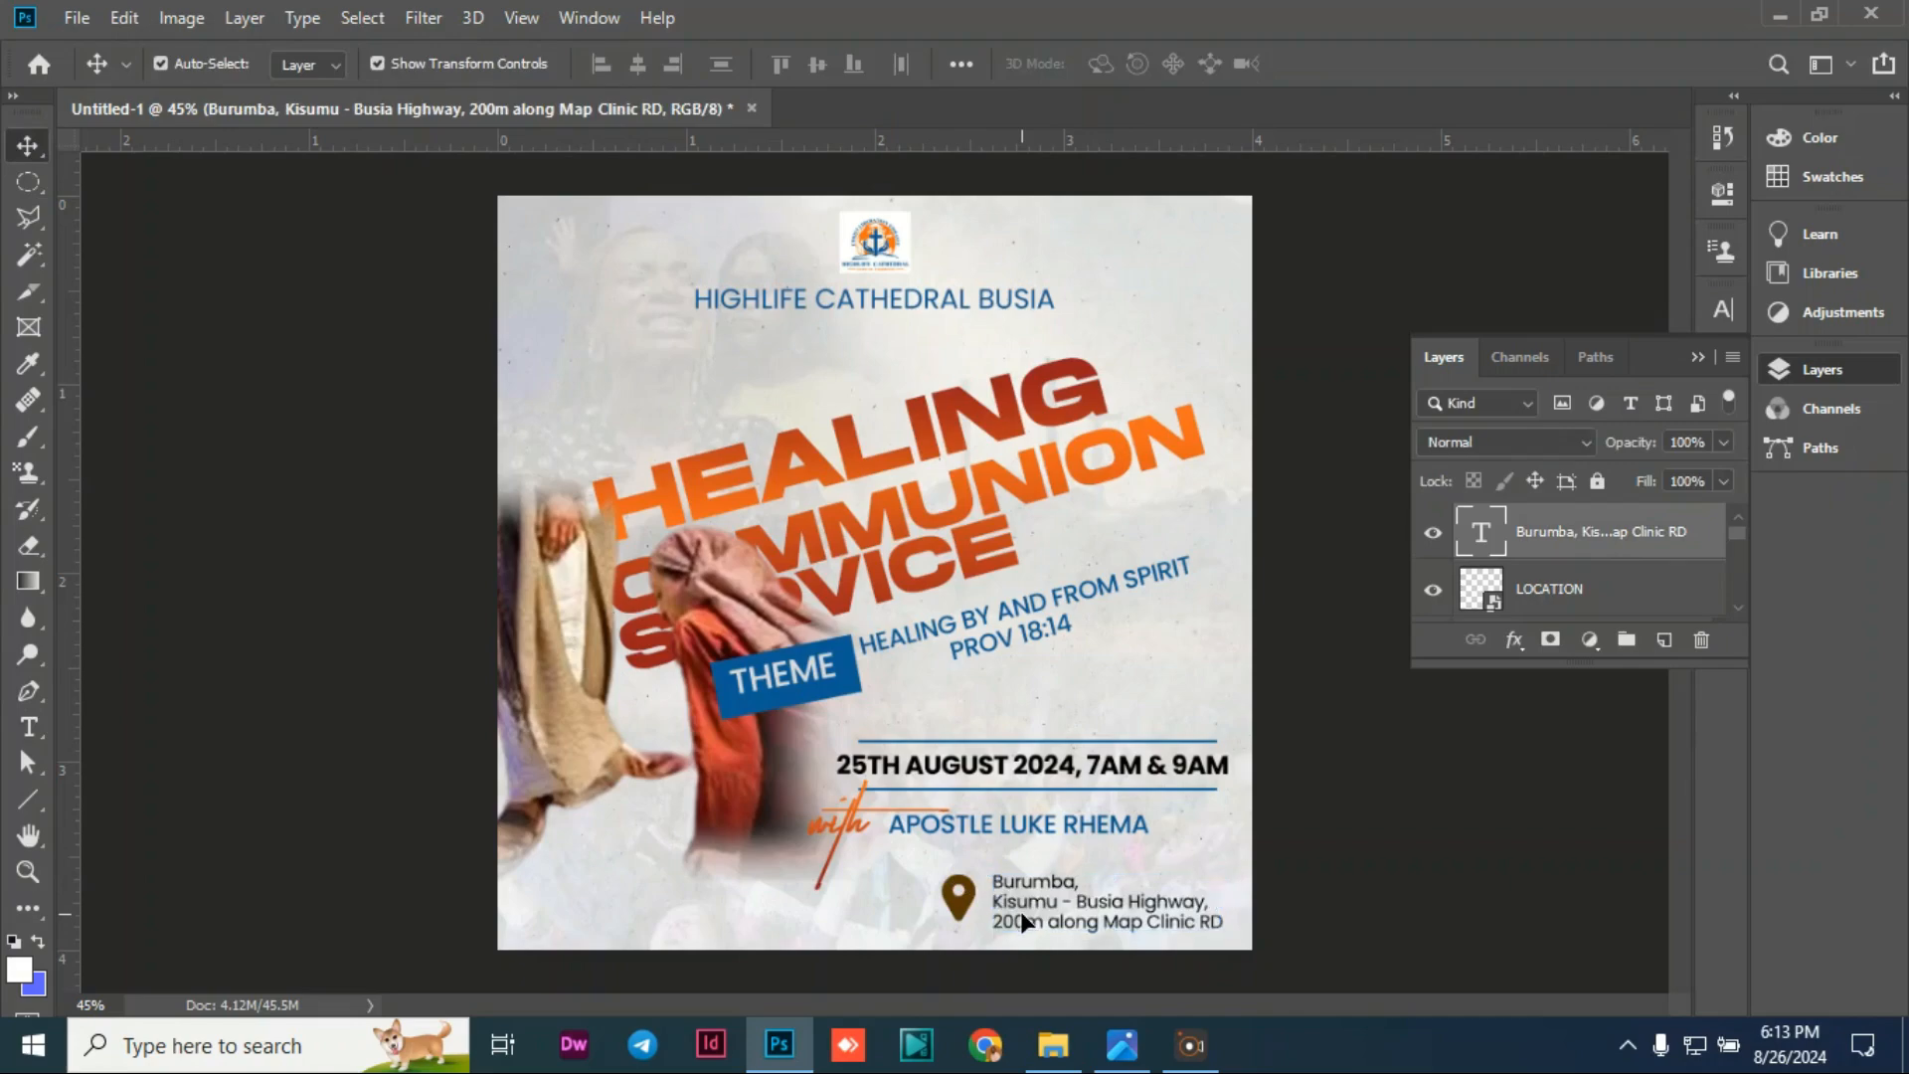
pyautogui.moveTo(1020, 910); pyautogui.dragTo(1024, 923)
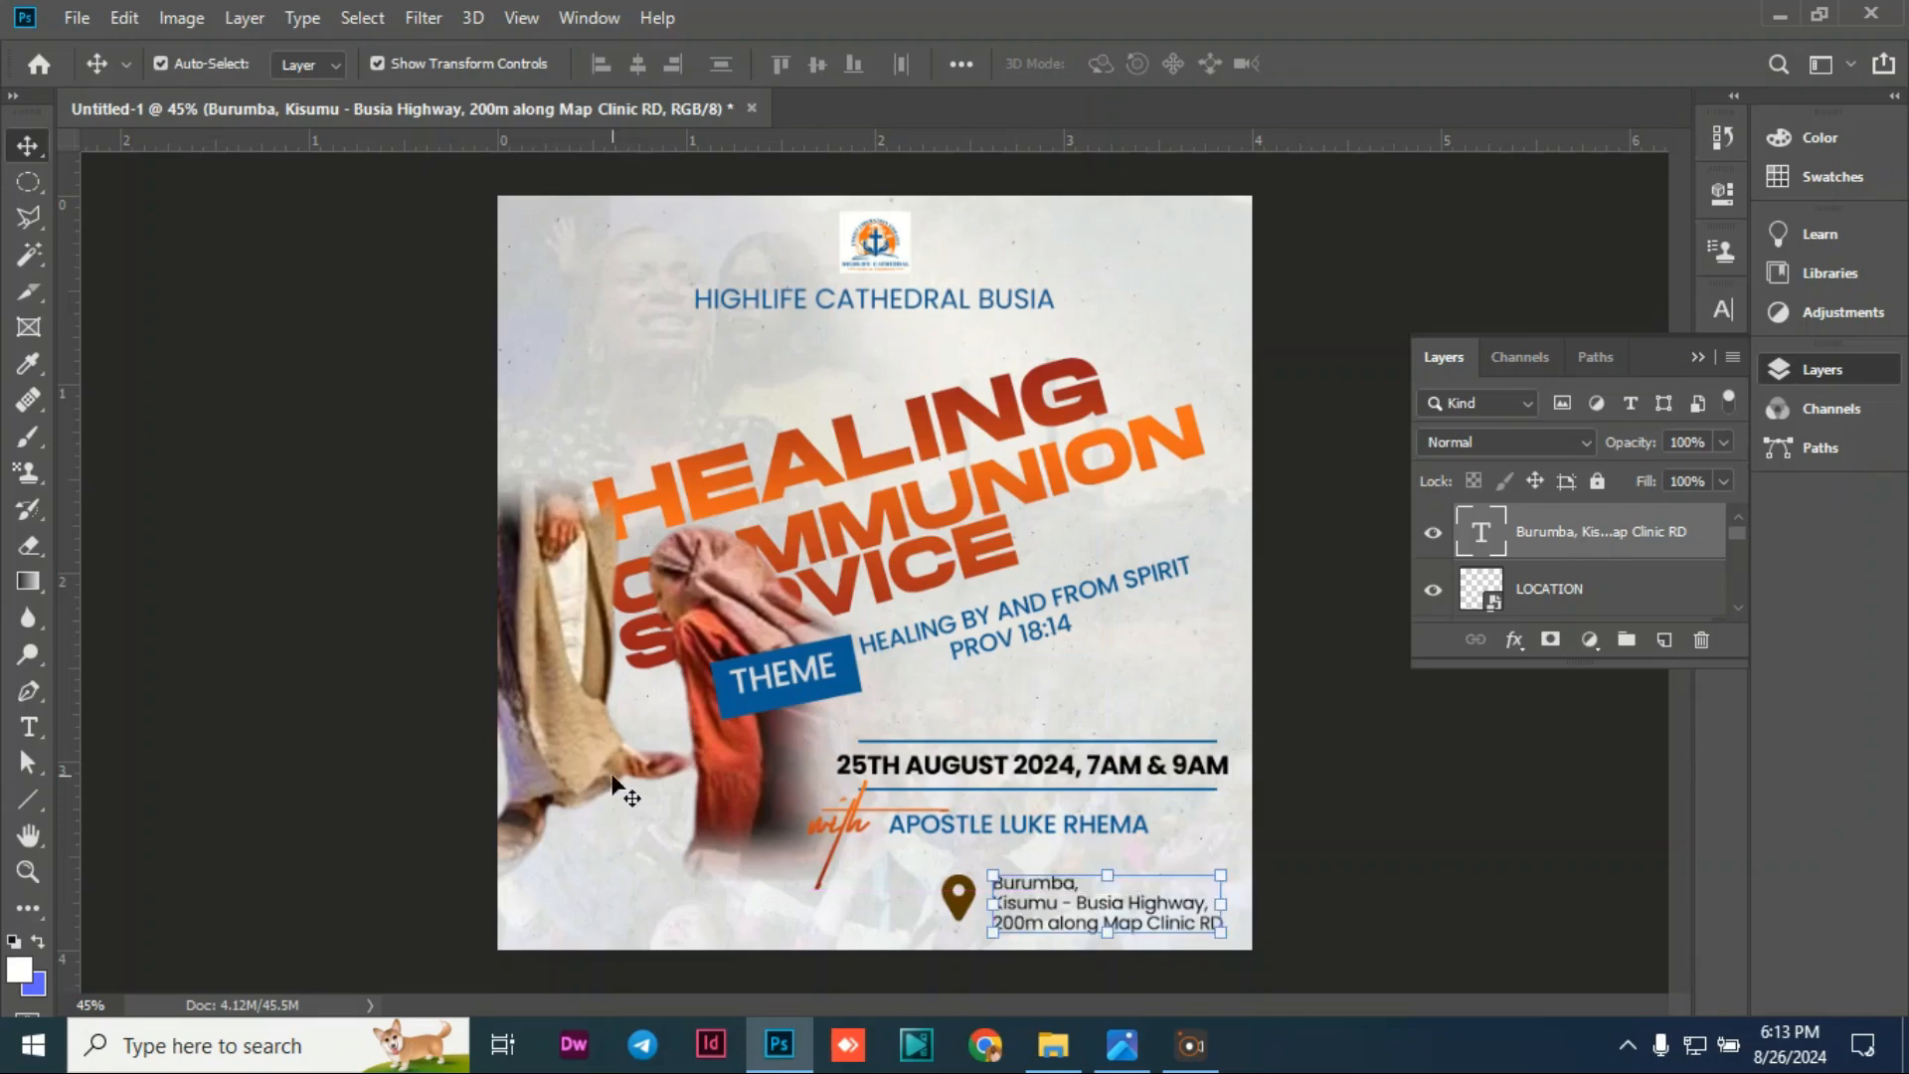
pyautogui.click(269, 641)
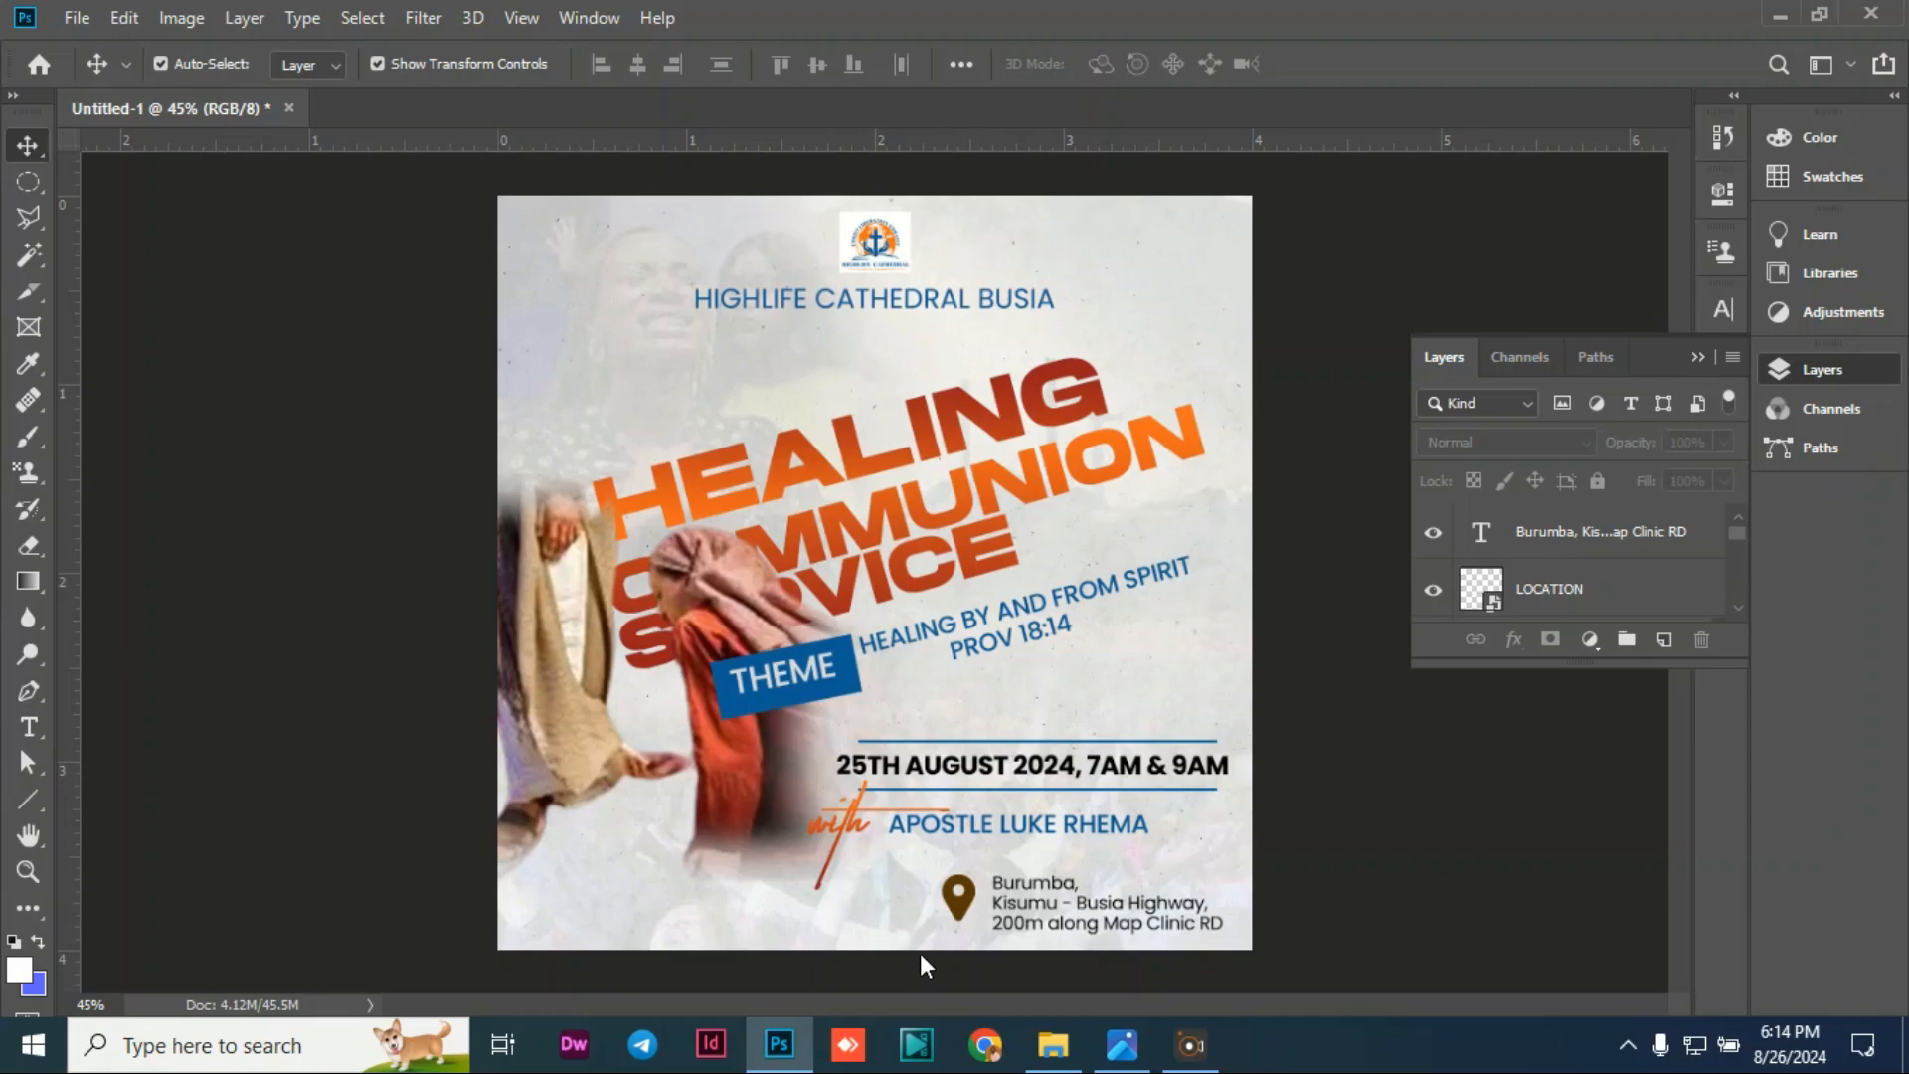
pyautogui.click(28, 727)
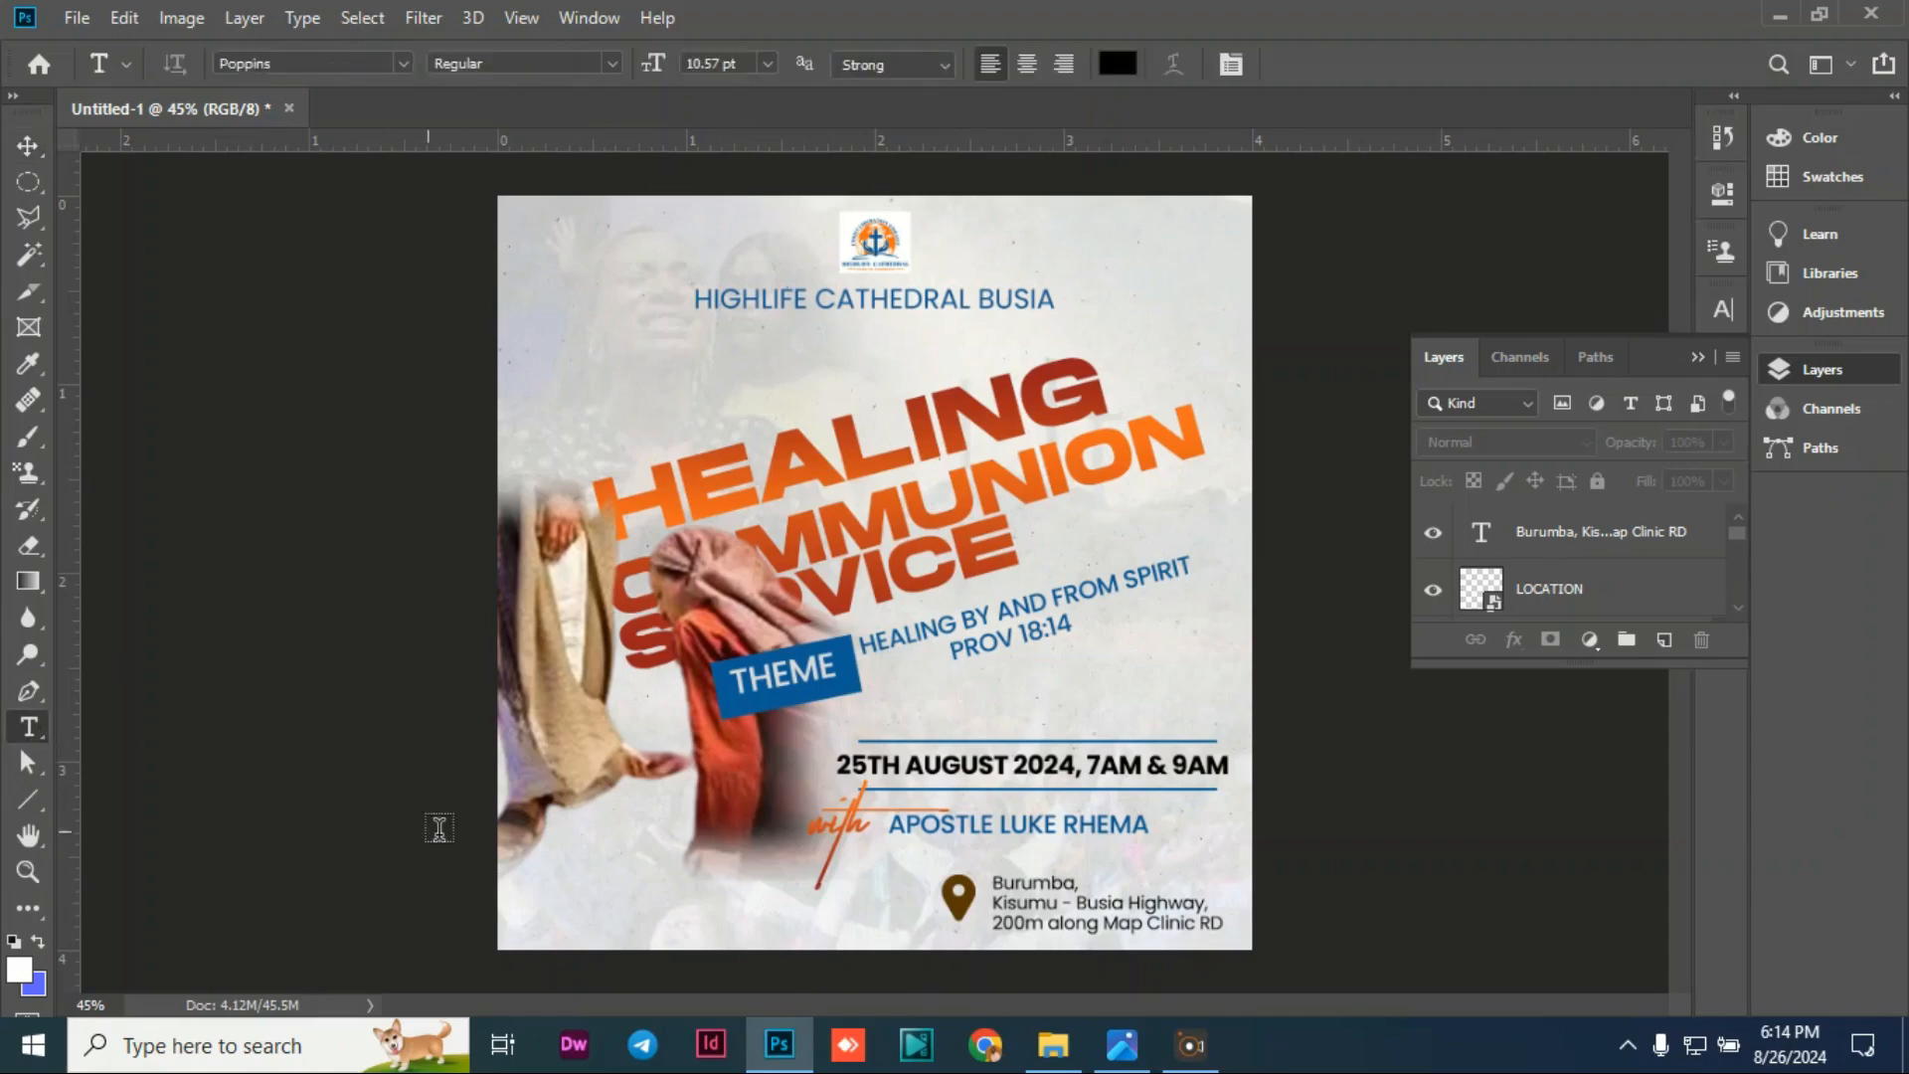
# Step: Add a 'Streaming Live on' text line at the bottom left in the Angello font and position it
pyautogui.click(536, 865)
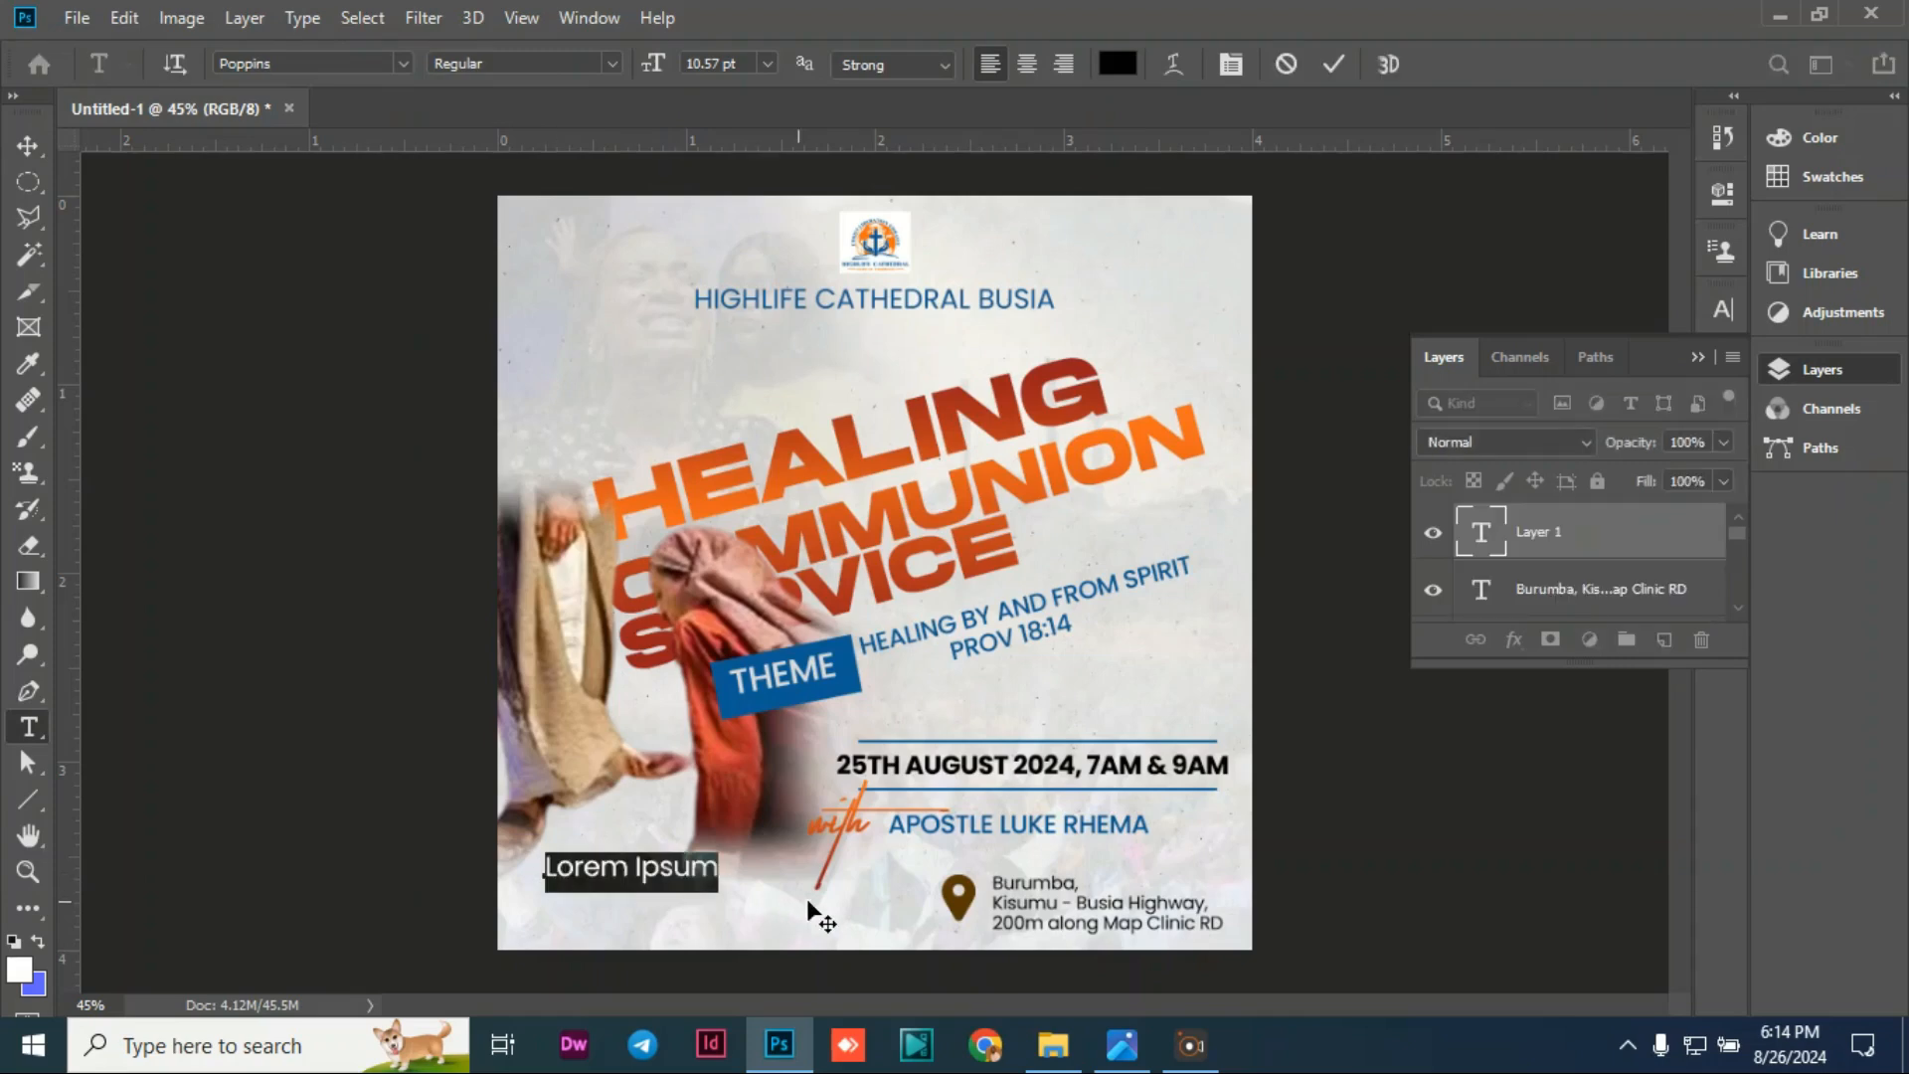
pyautogui.write('Streaming Live on')
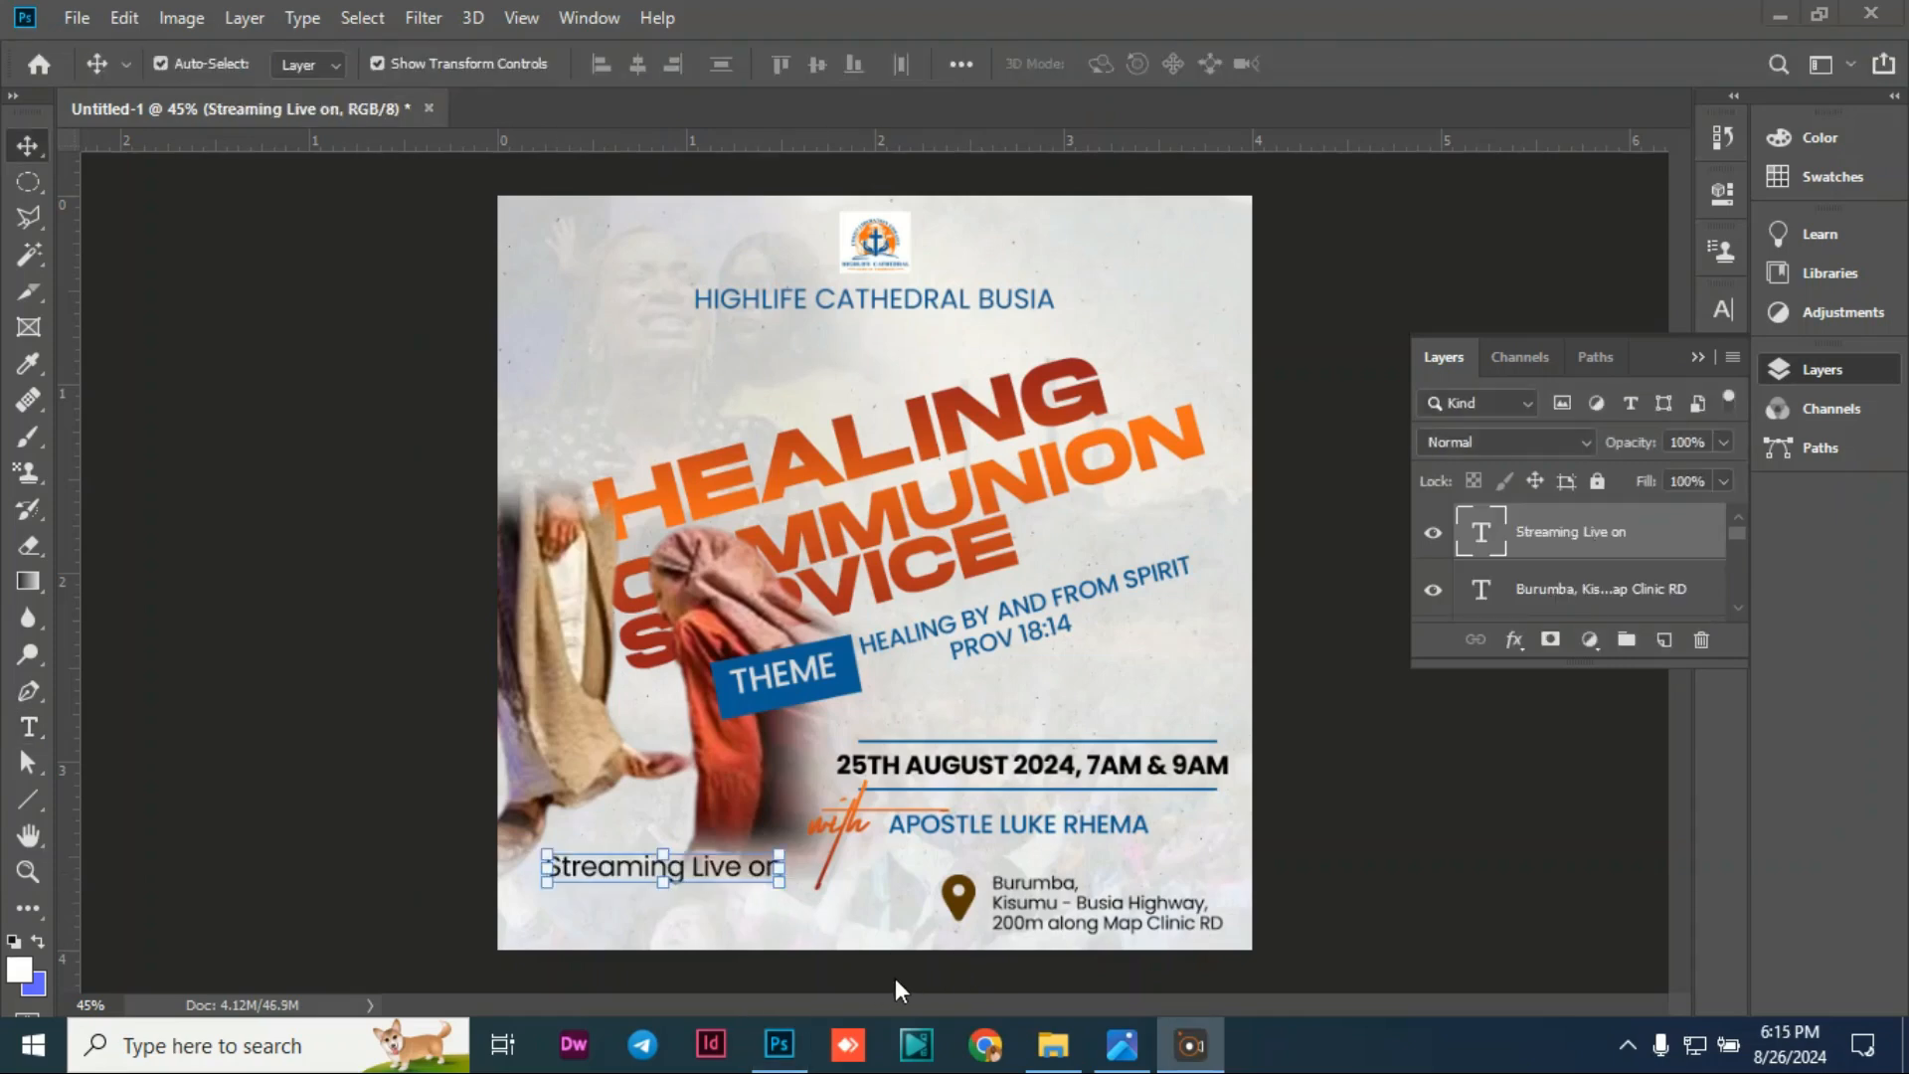
pyautogui.doubleClick(696, 863)
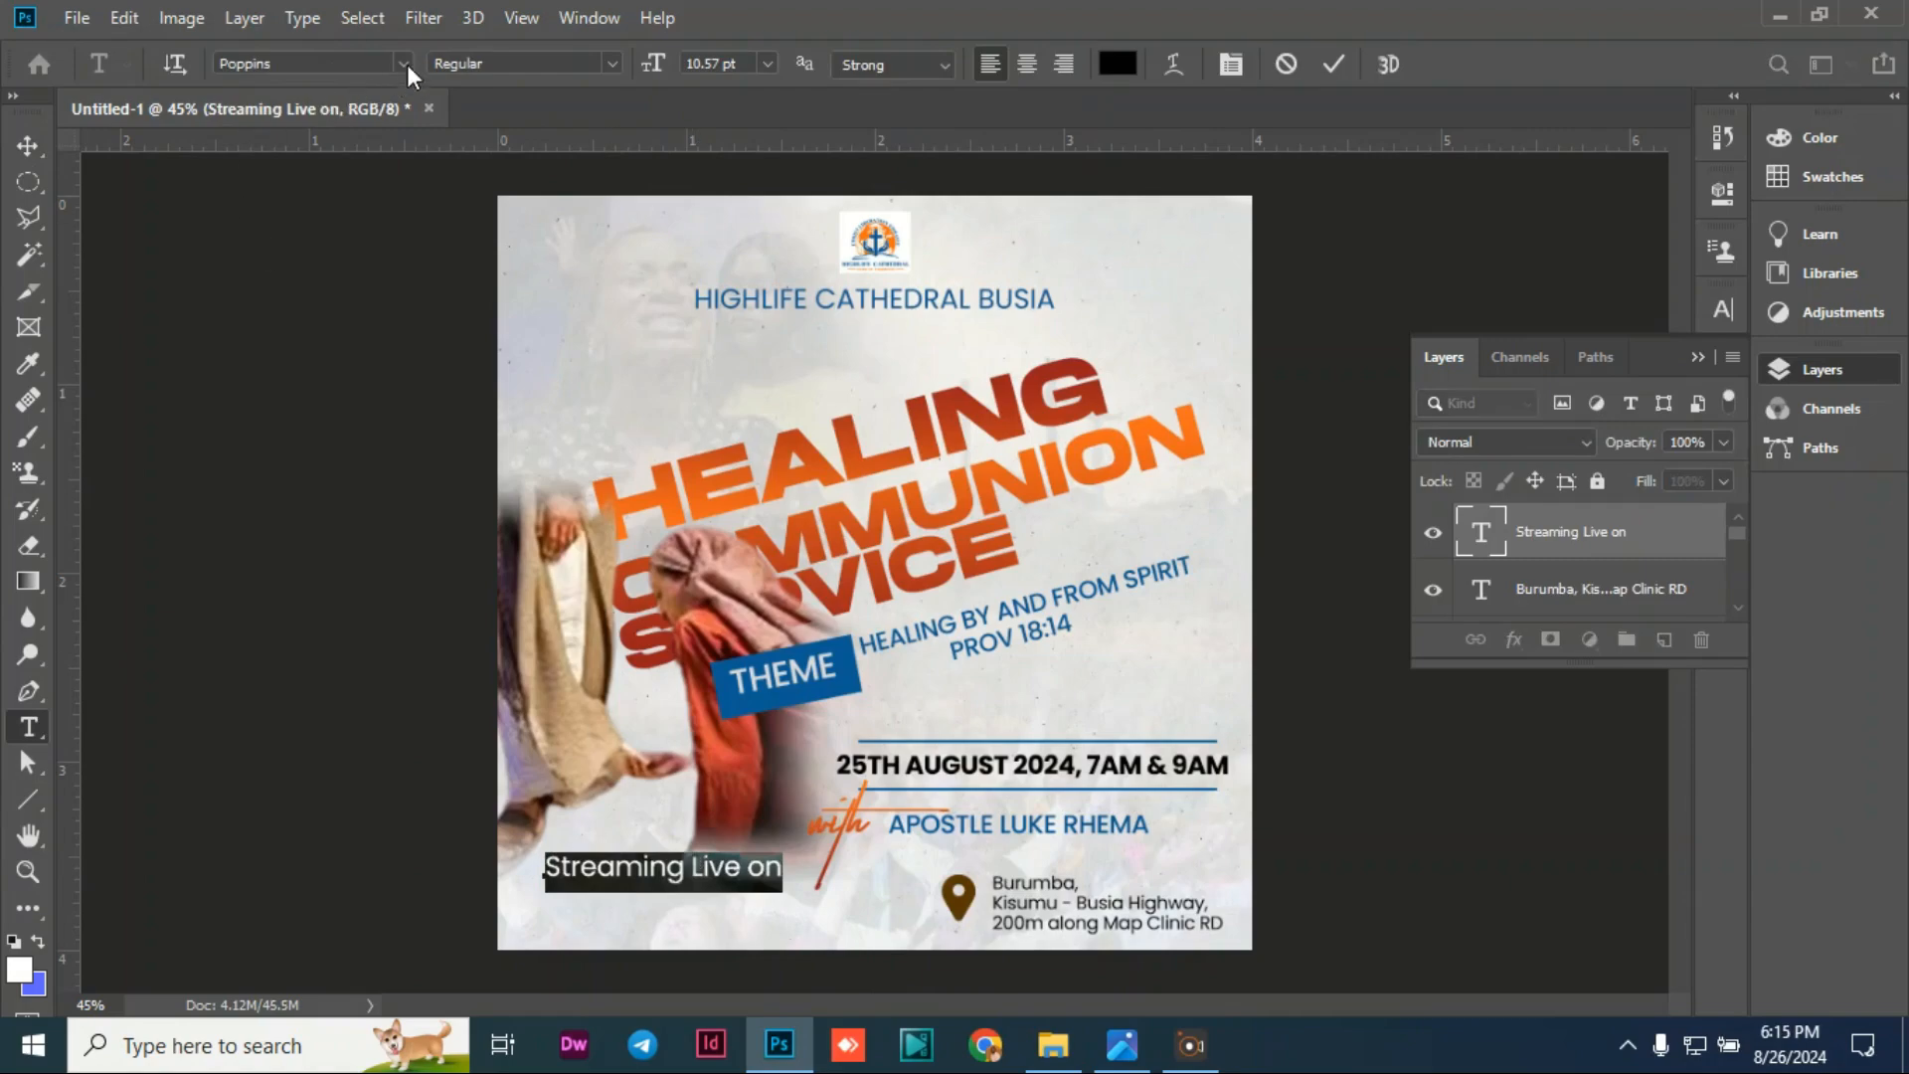
pyautogui.click(403, 64)
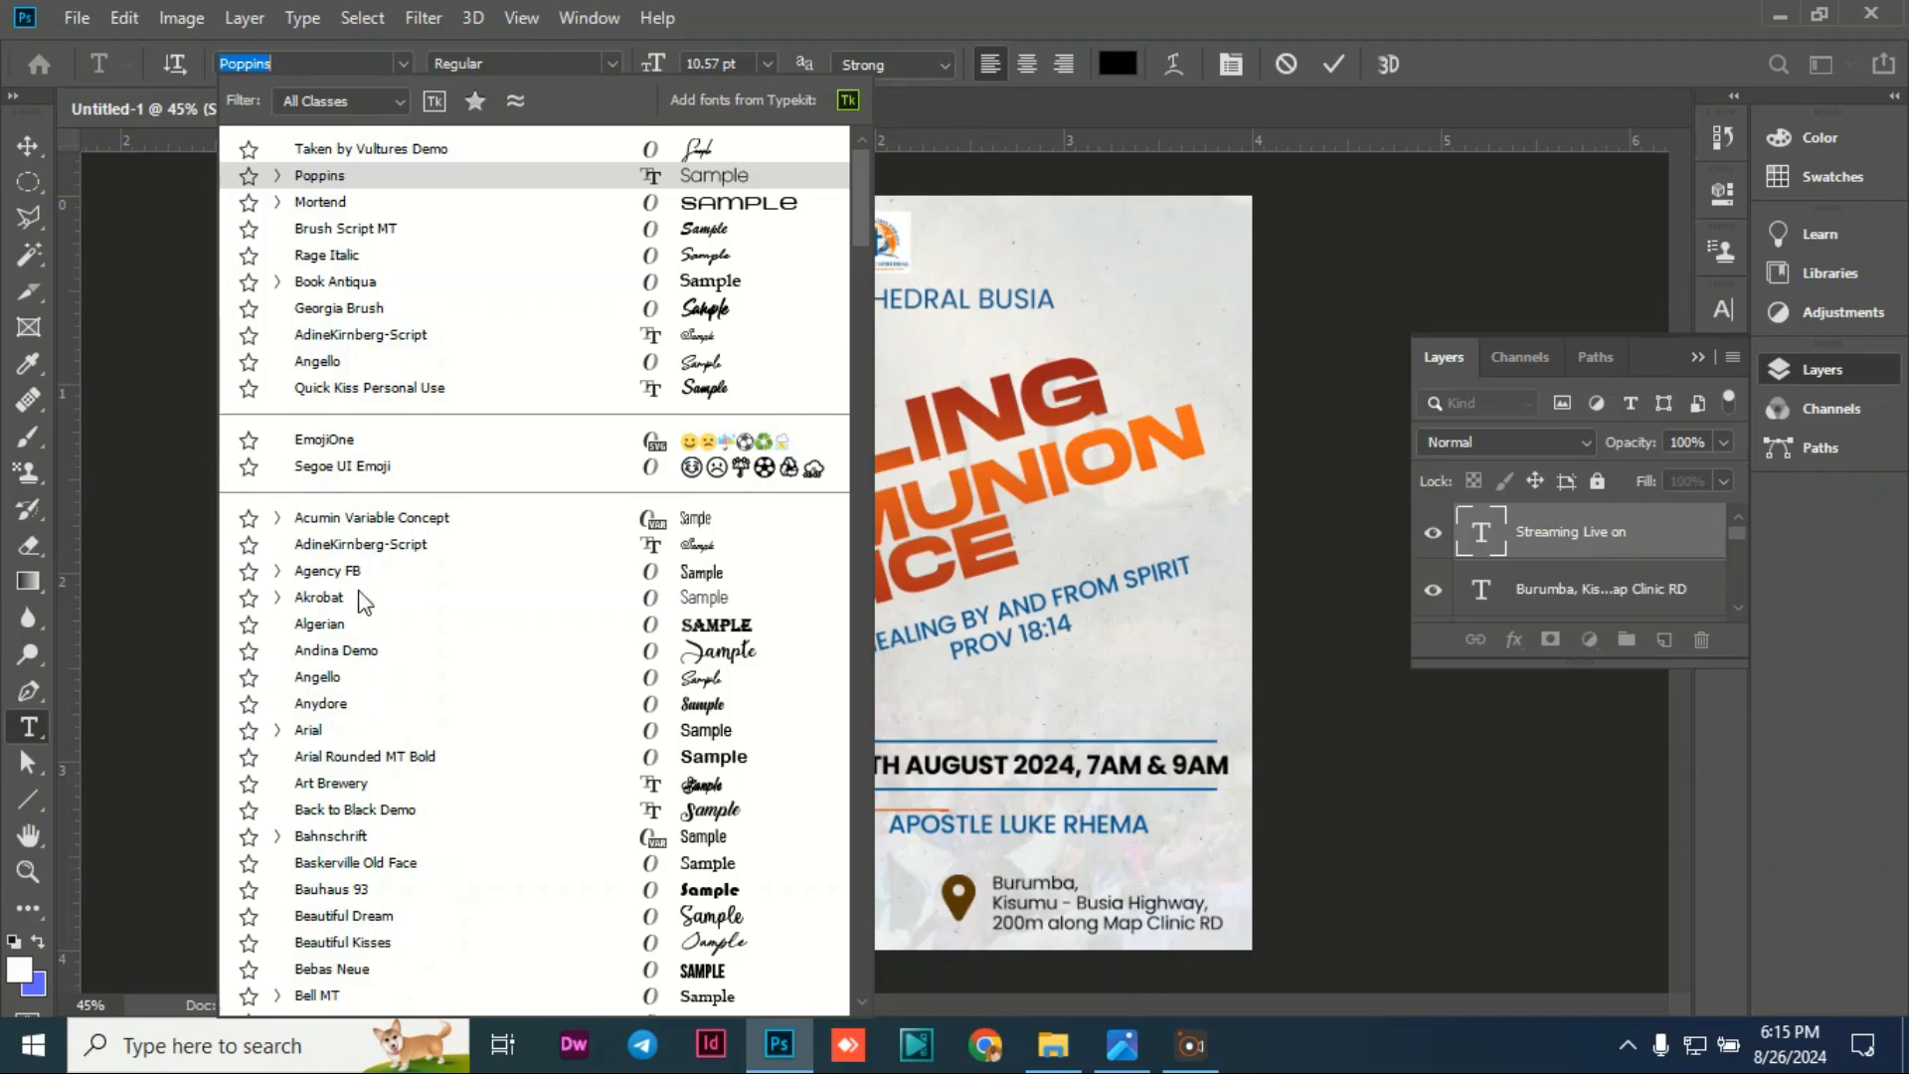
pyautogui.click(341, 684)
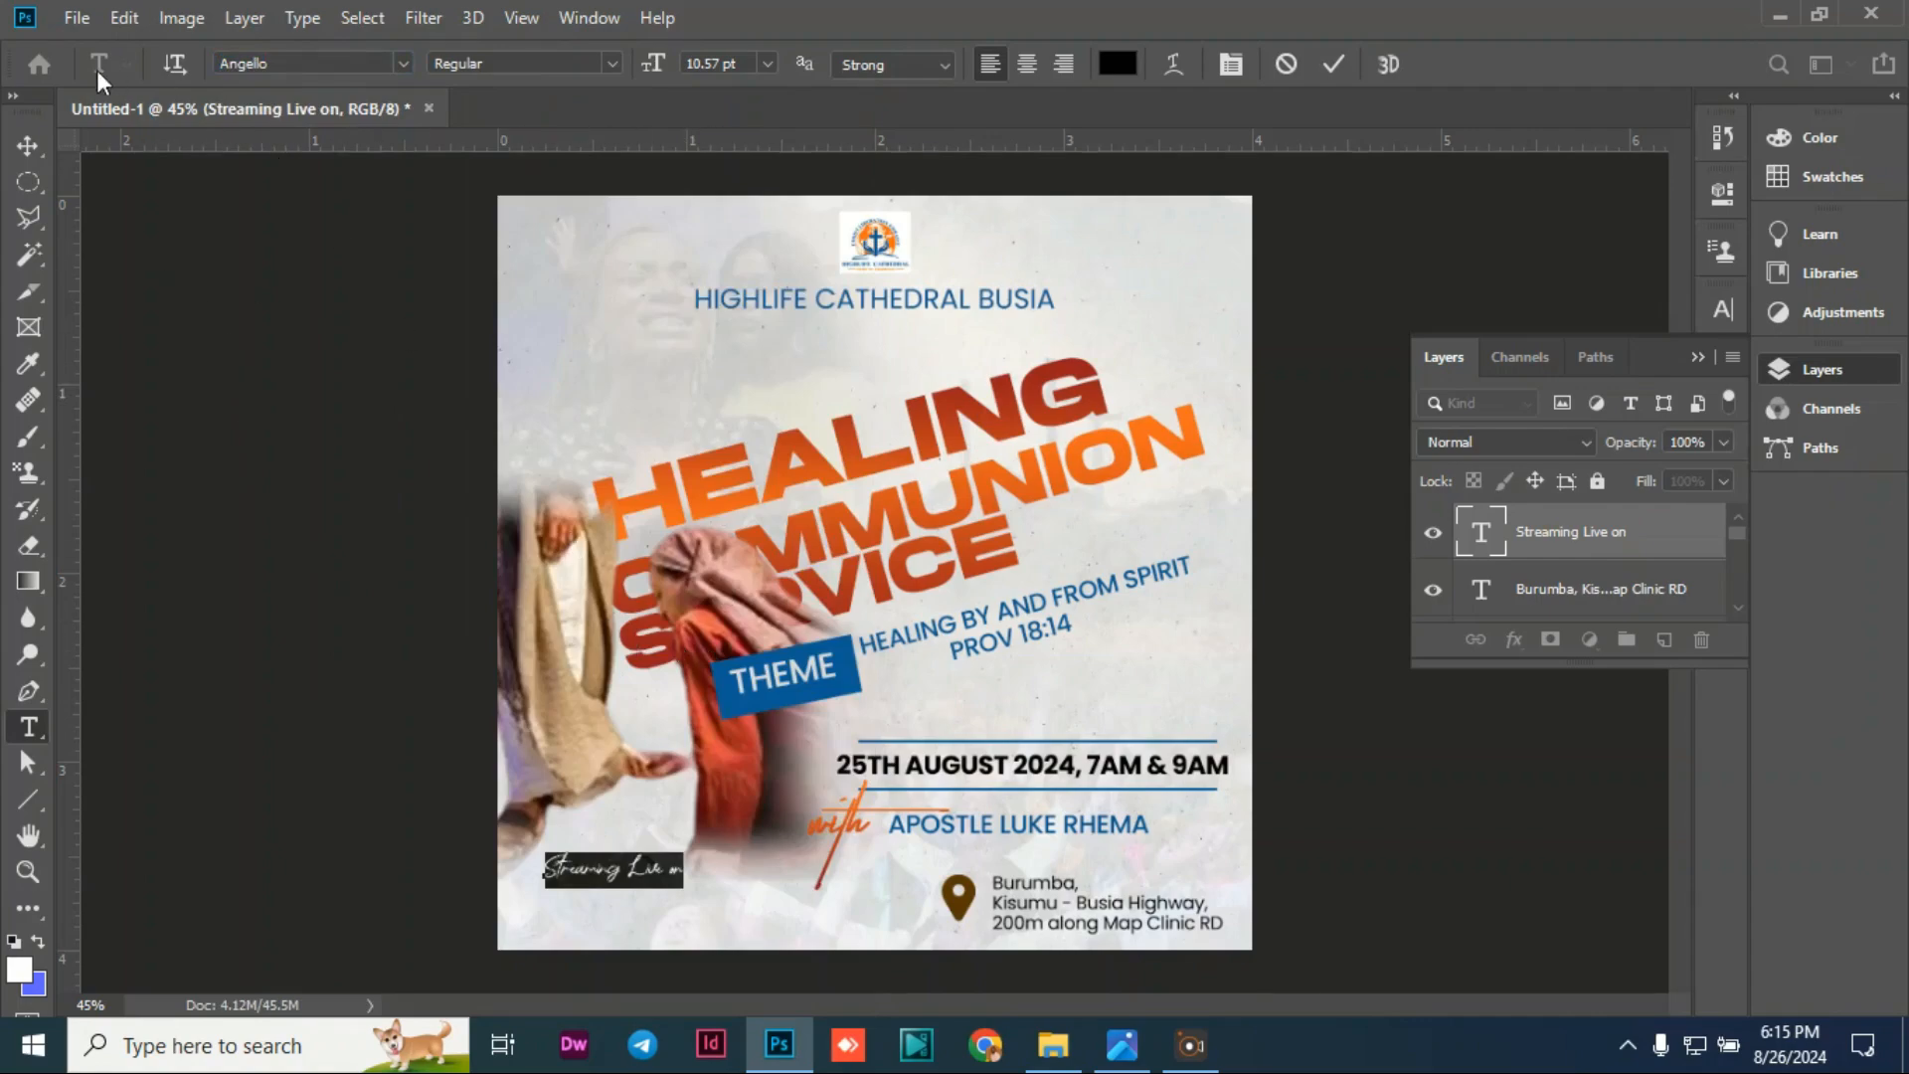
pyautogui.click(38, 143)
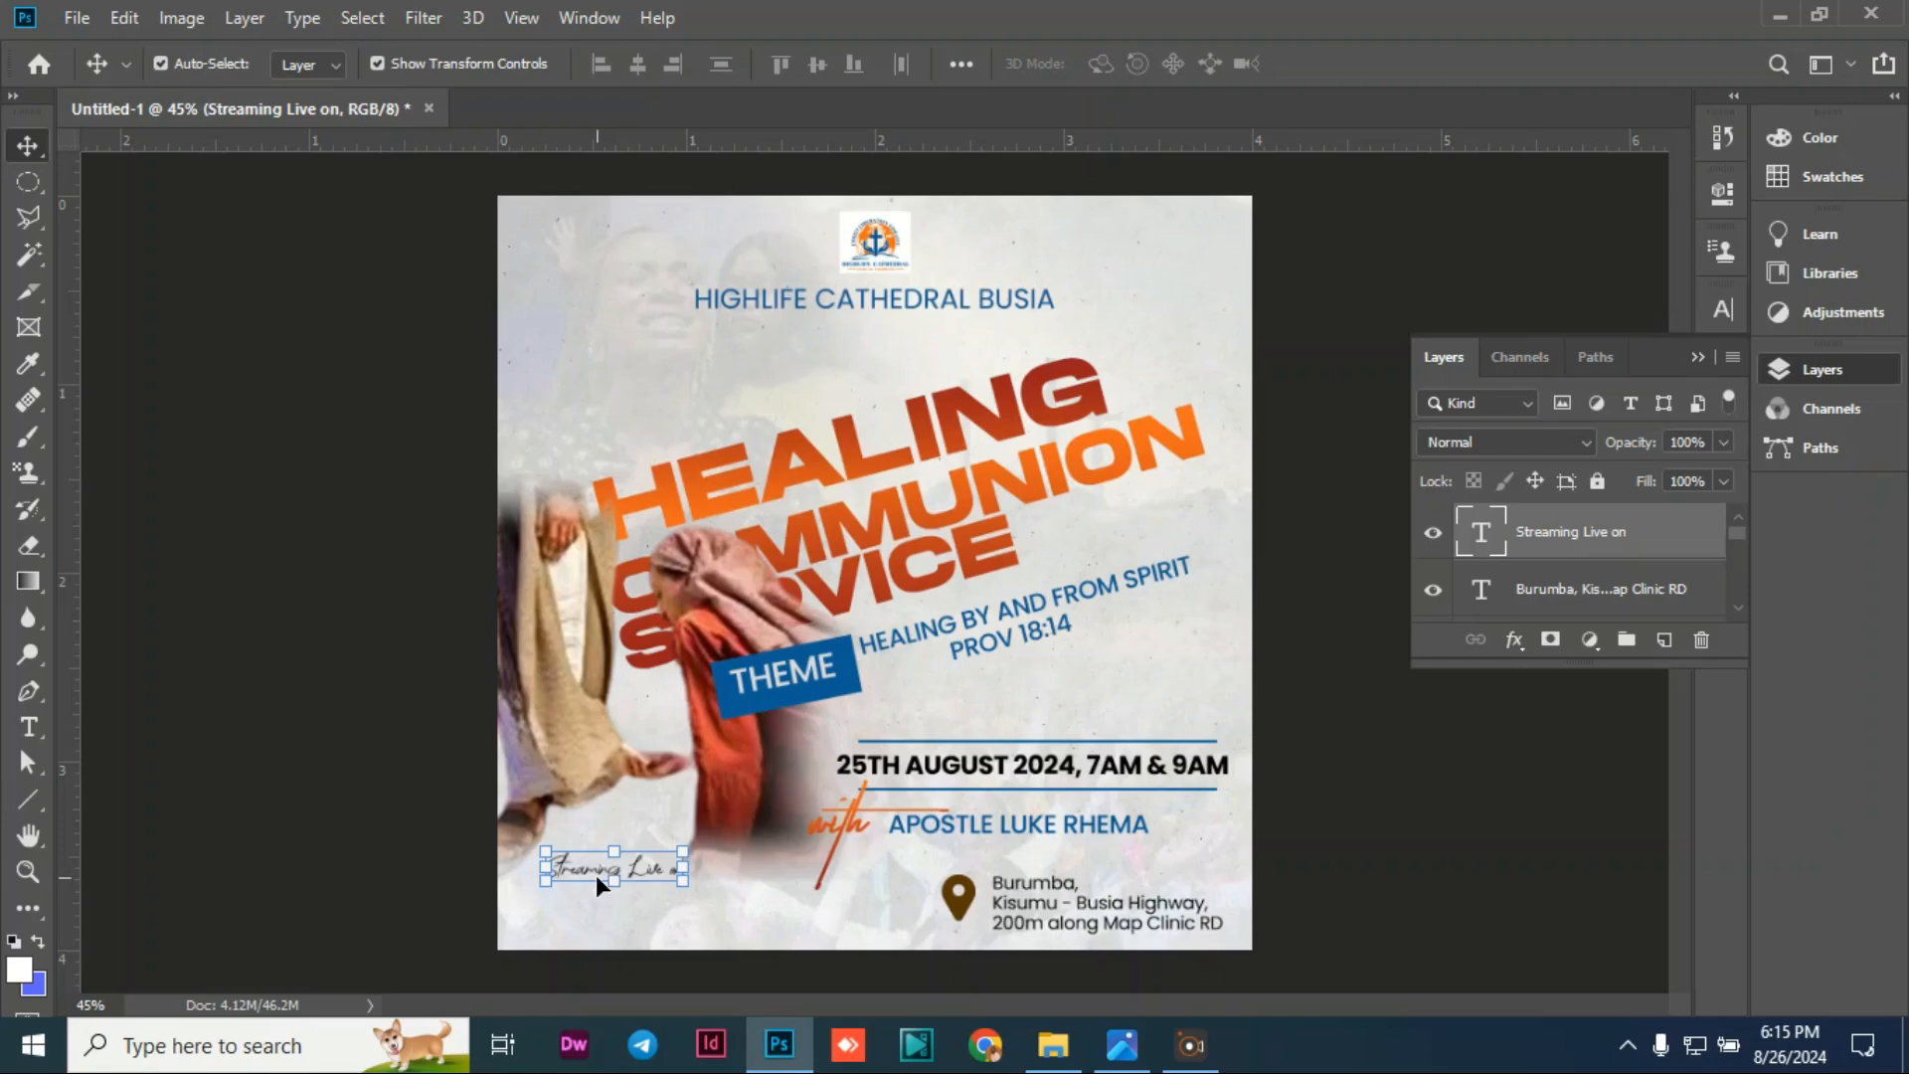
pyautogui.moveTo(596, 878); pyautogui.dragTo(642, 875)
pyautogui.press('Return')
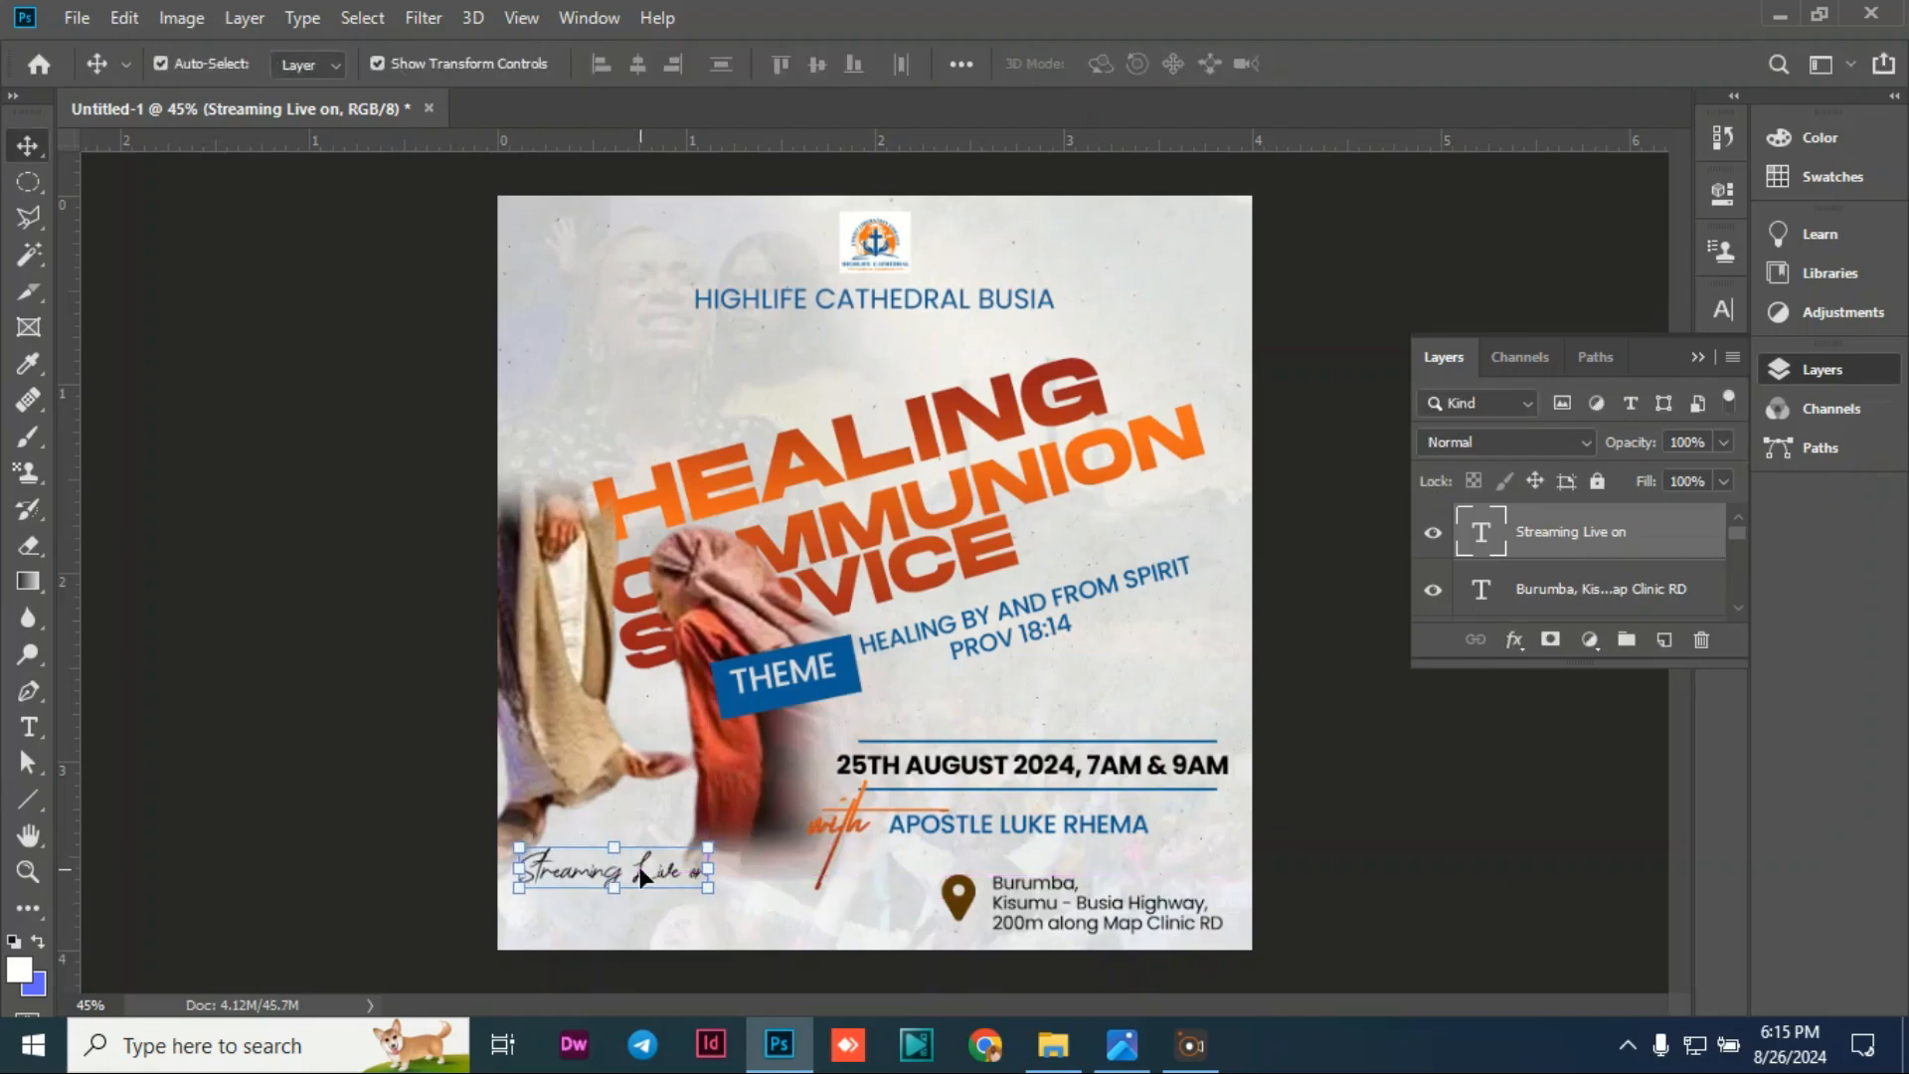
# Step: Set the 'Streaming Live on' text colour to blue 026496
pyautogui.doubleClick(654, 869)
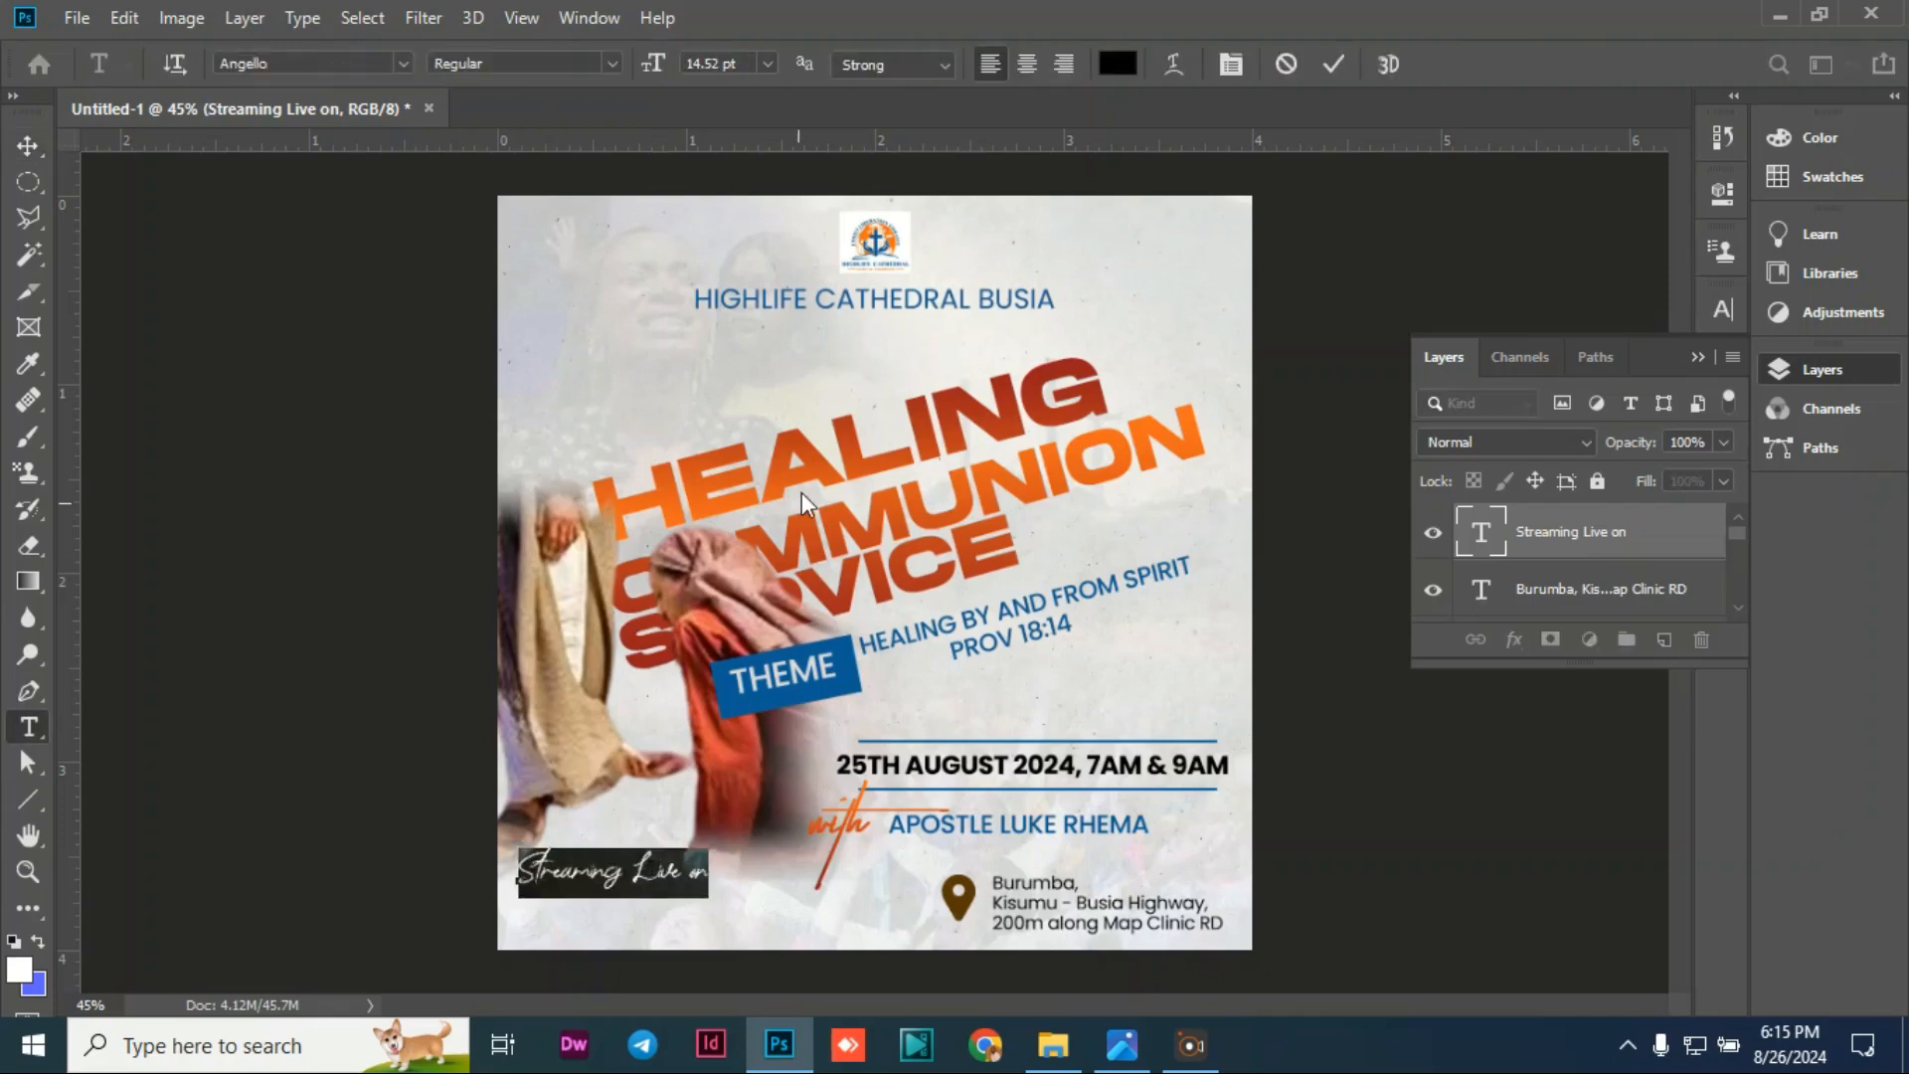
pyautogui.click(1120, 66)
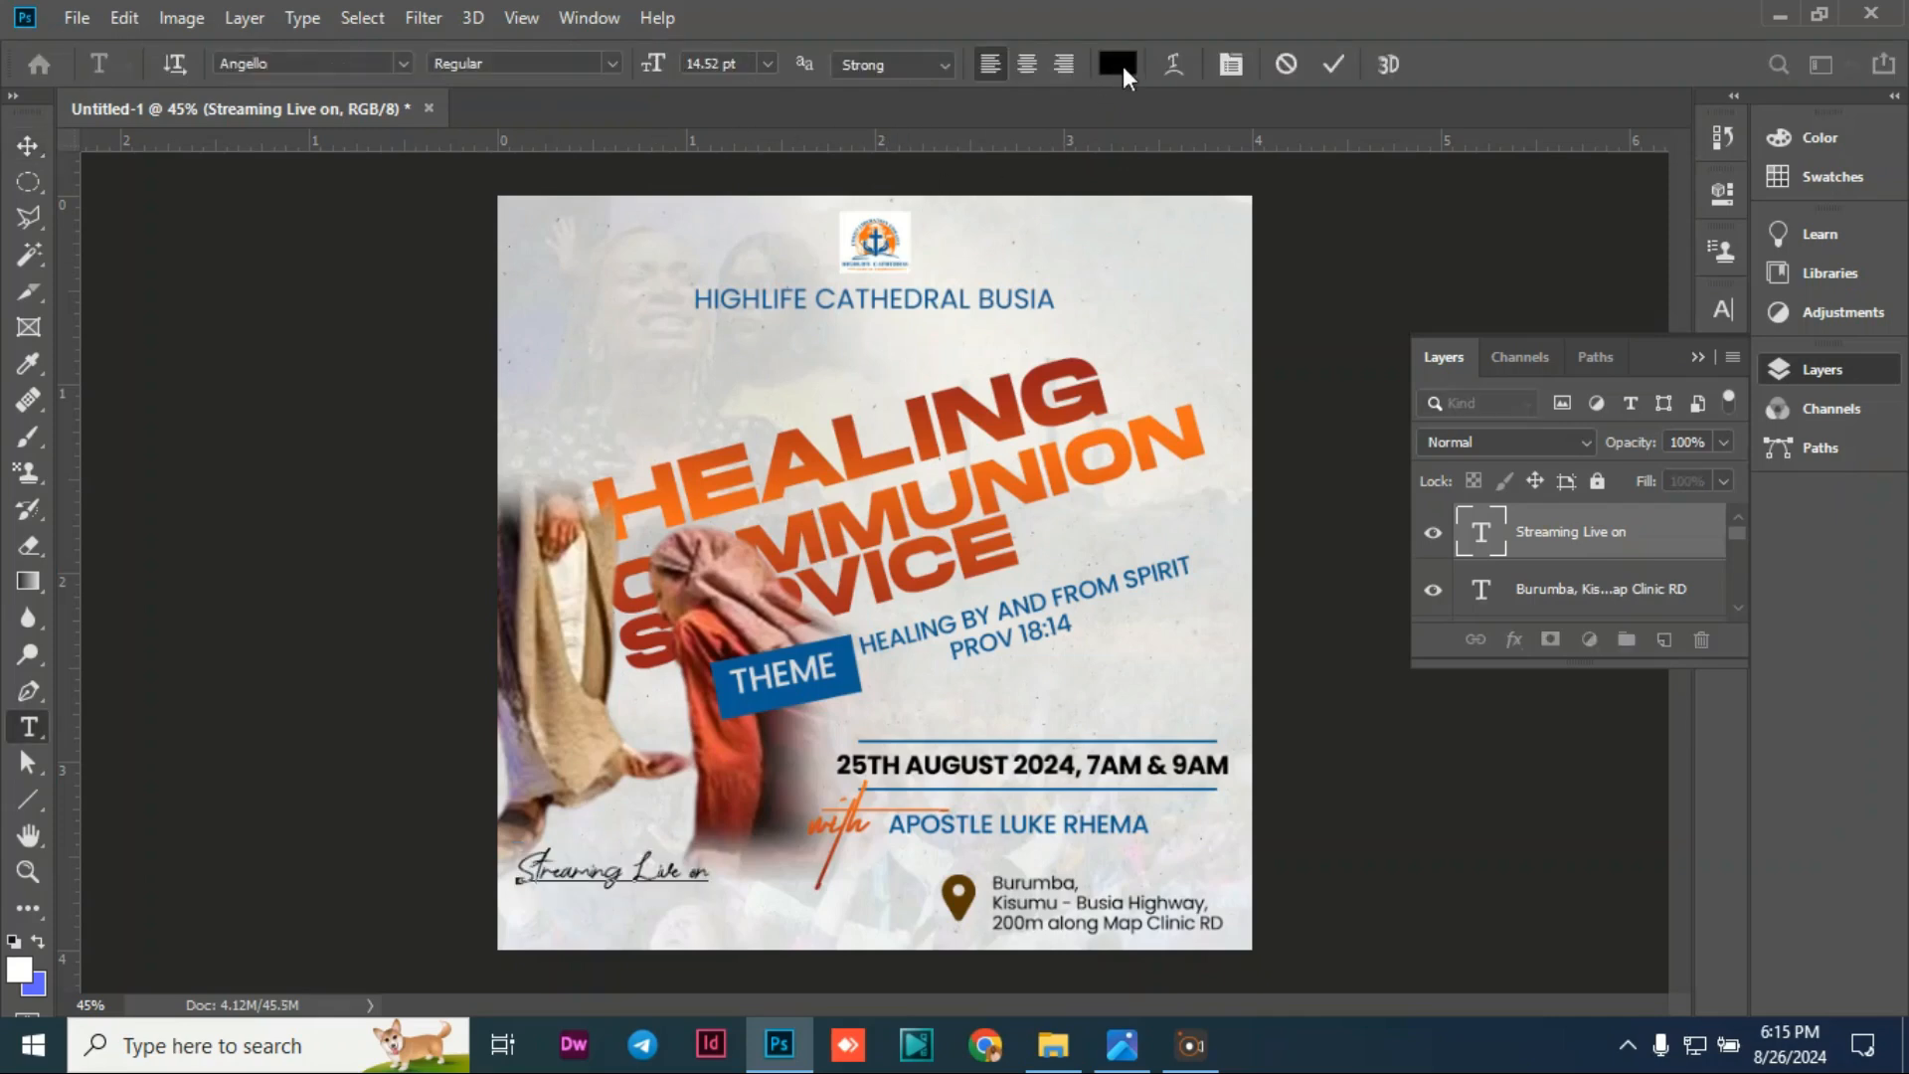
pyautogui.write('026496')
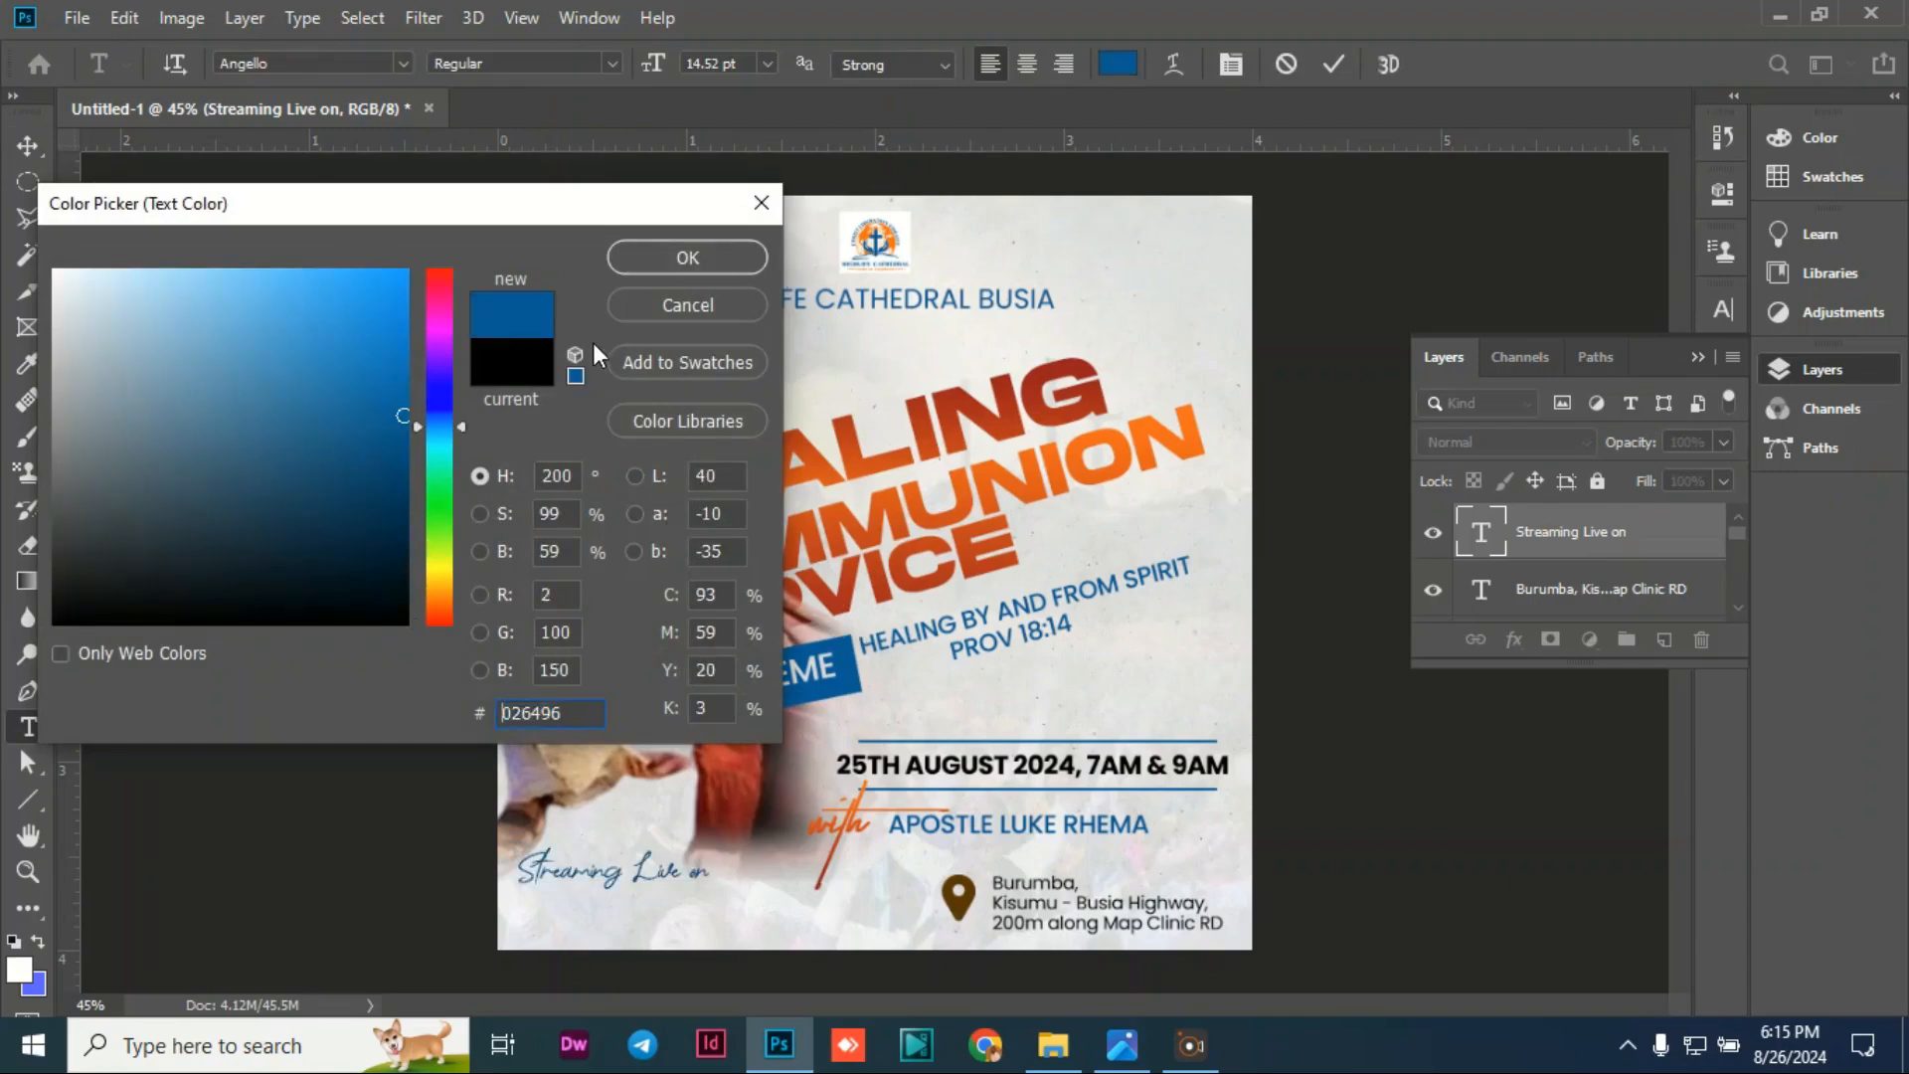
# Step: Confirm the blue colour and switch the 'Streaming Live on' font to Georgia Brush
pyautogui.click(655, 269)
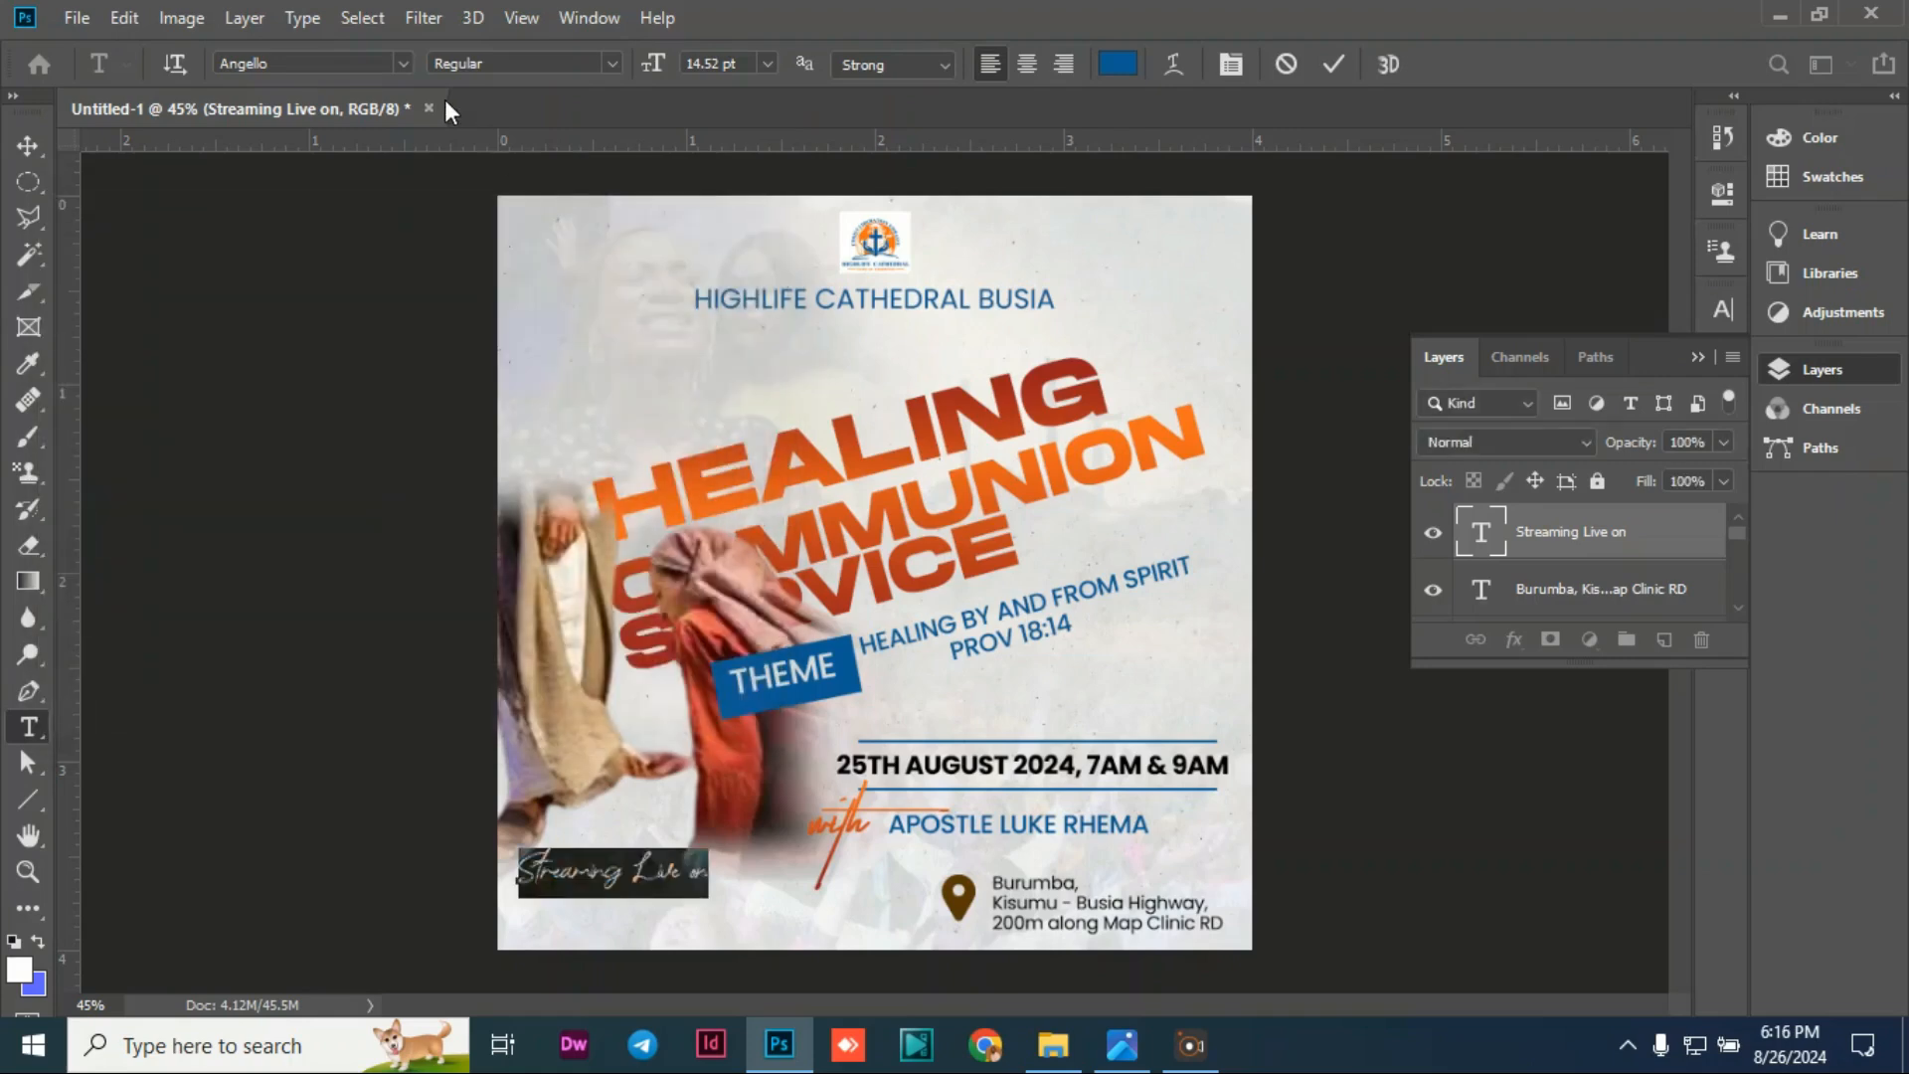
pyautogui.click(407, 67)
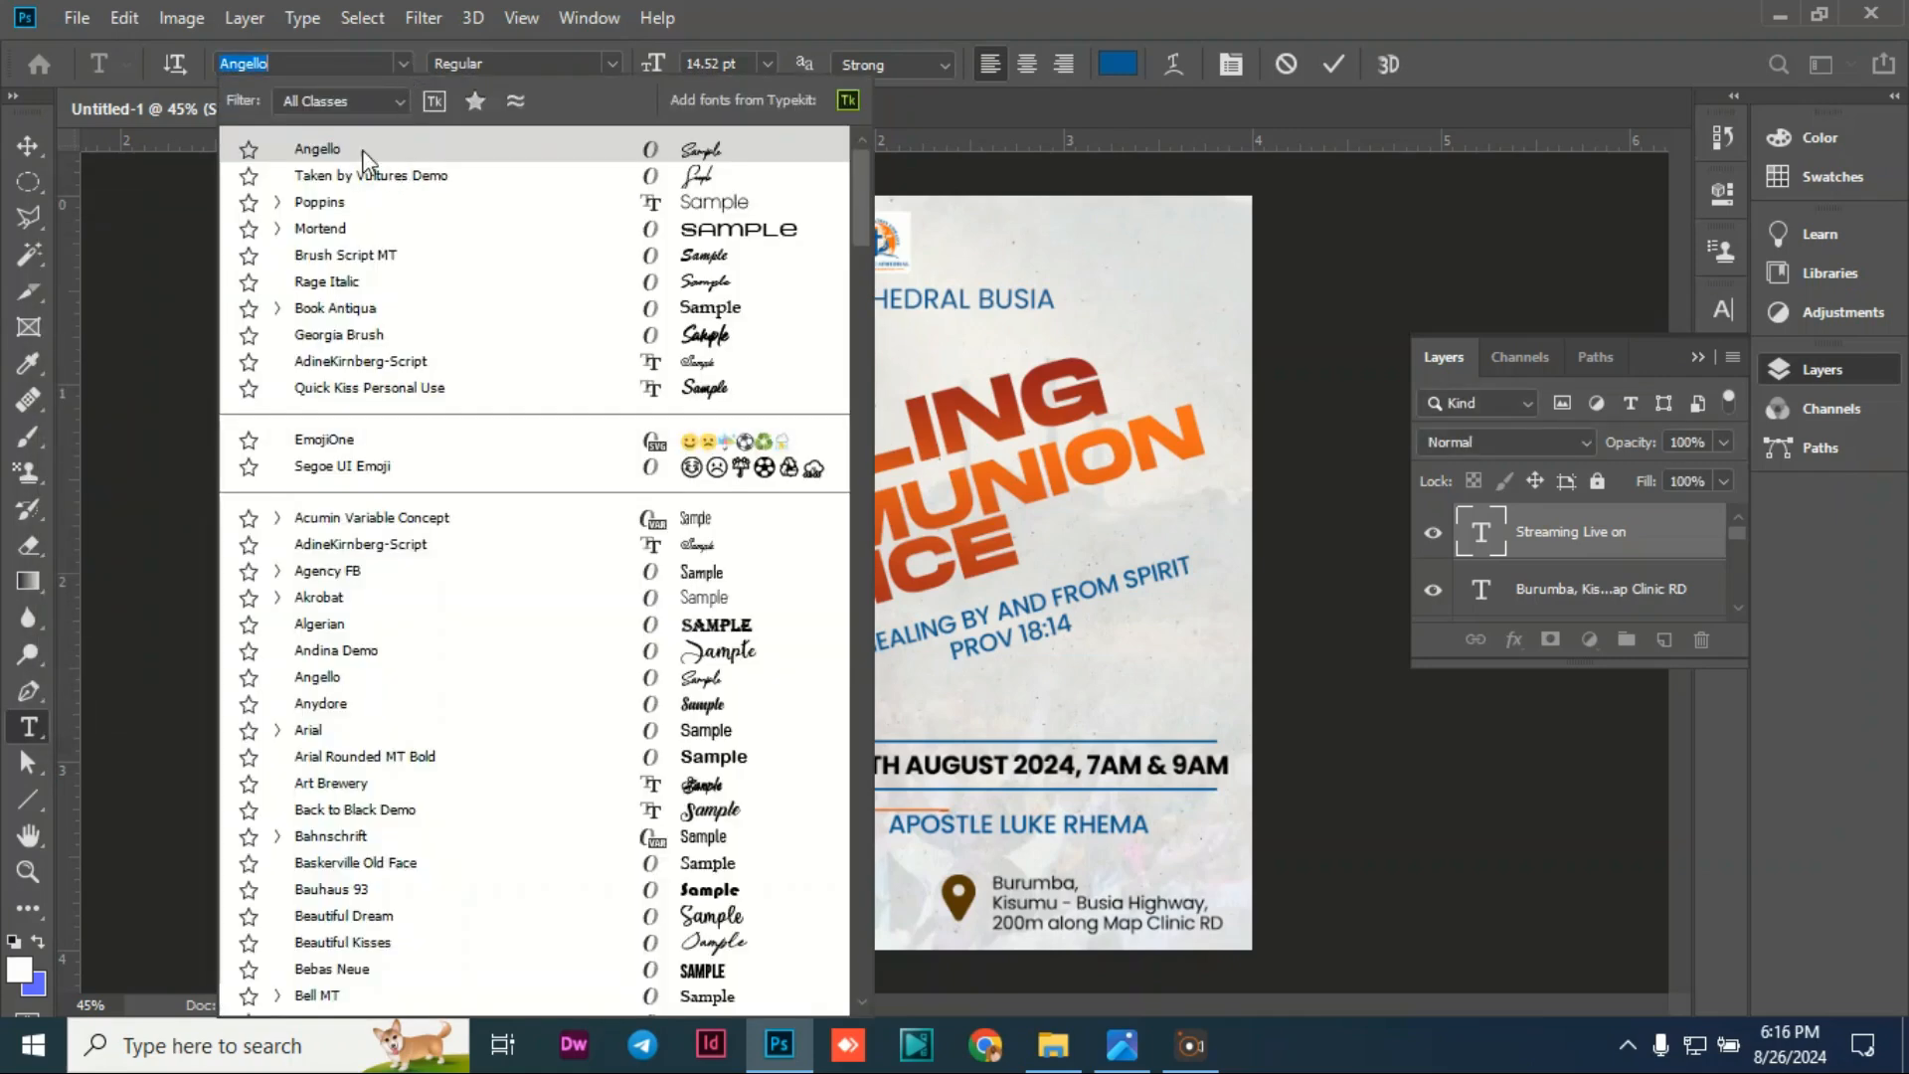
pyautogui.click(340, 335)
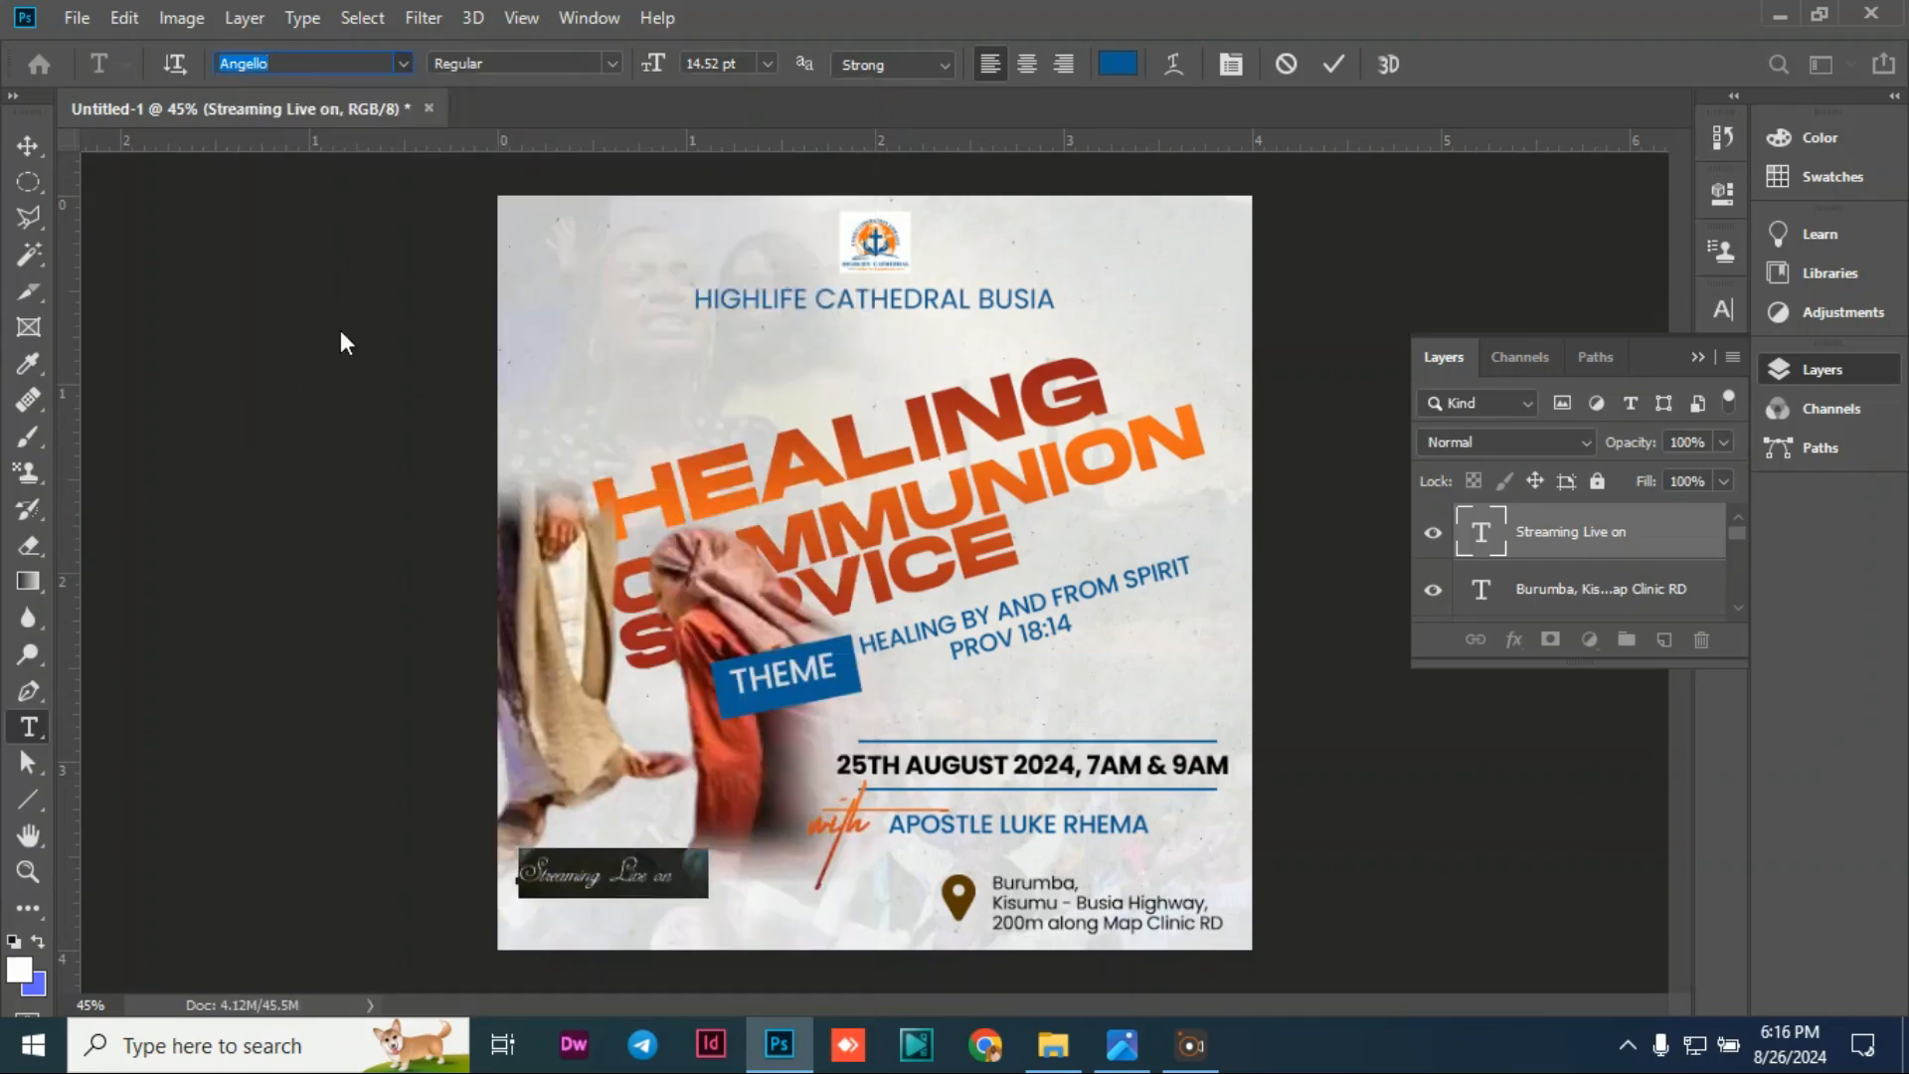
pyautogui.click(399, 65)
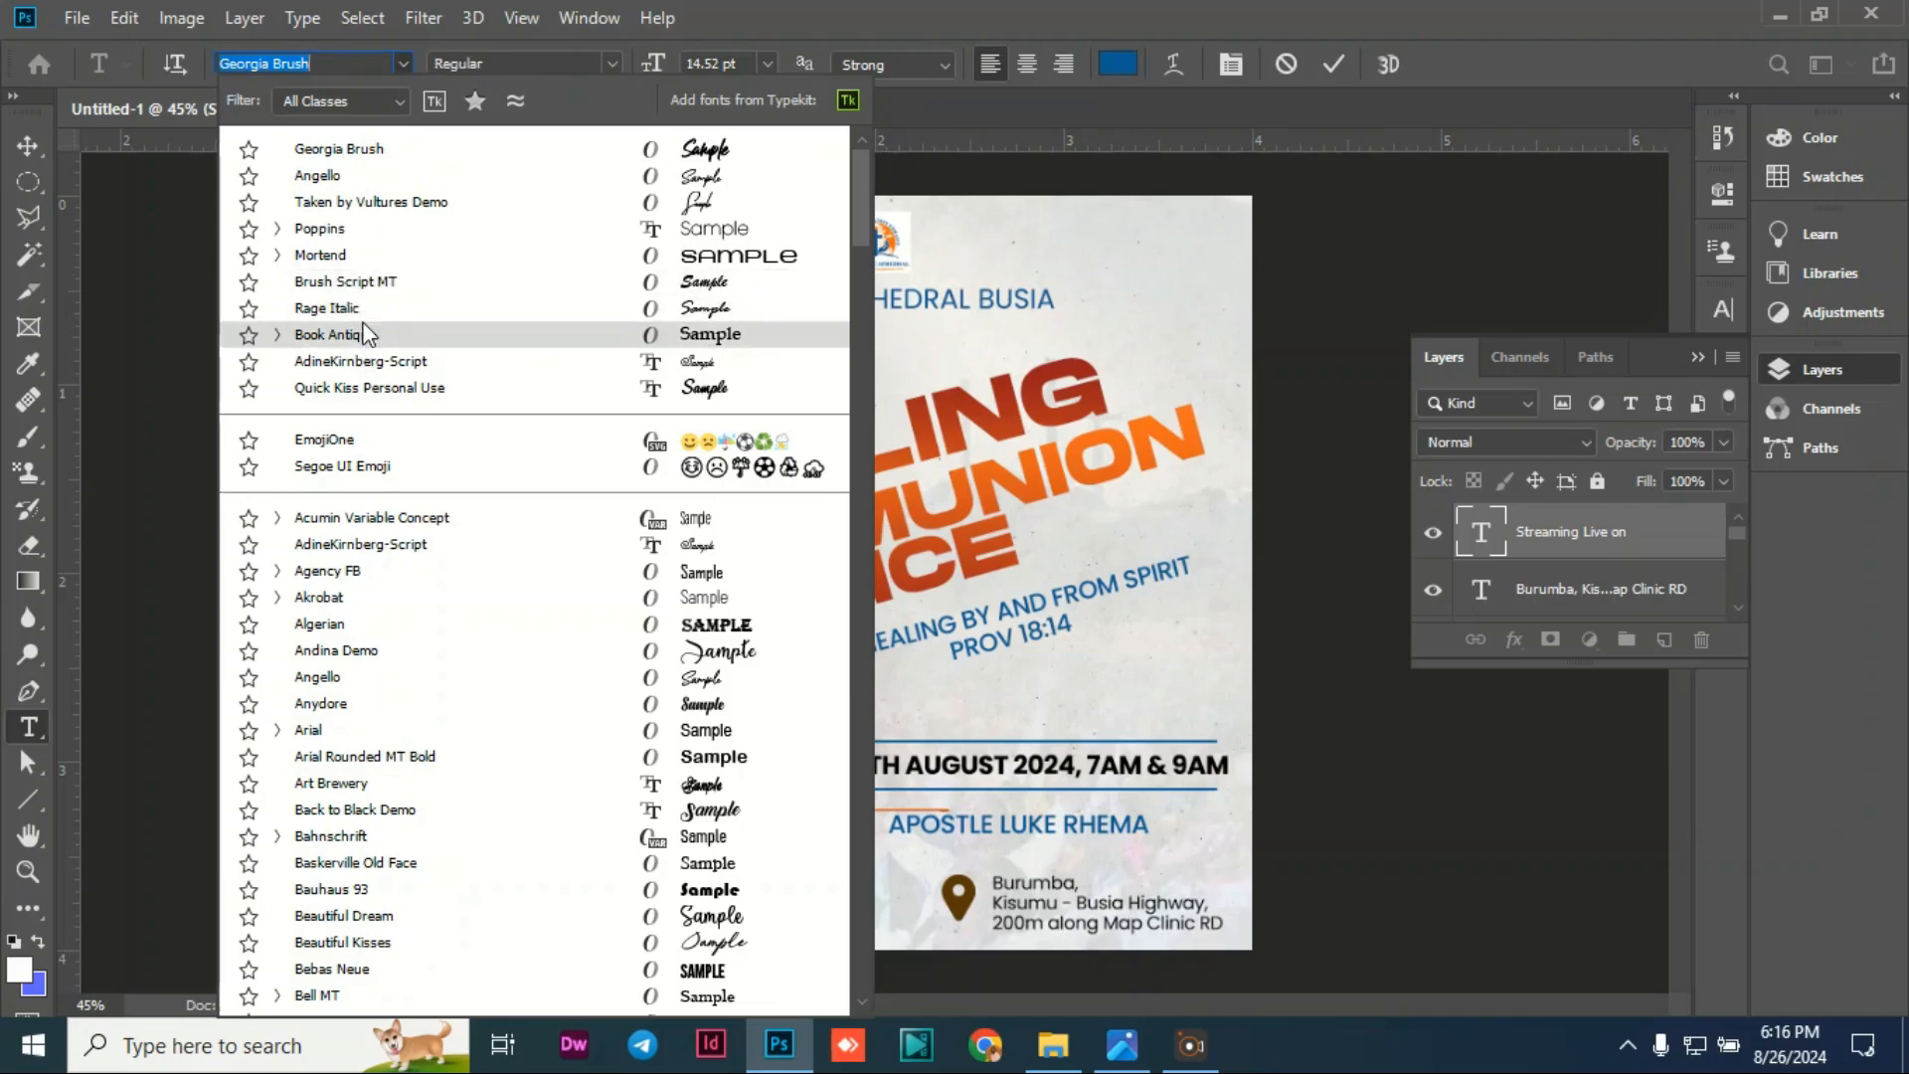
pyautogui.click(343, 148)
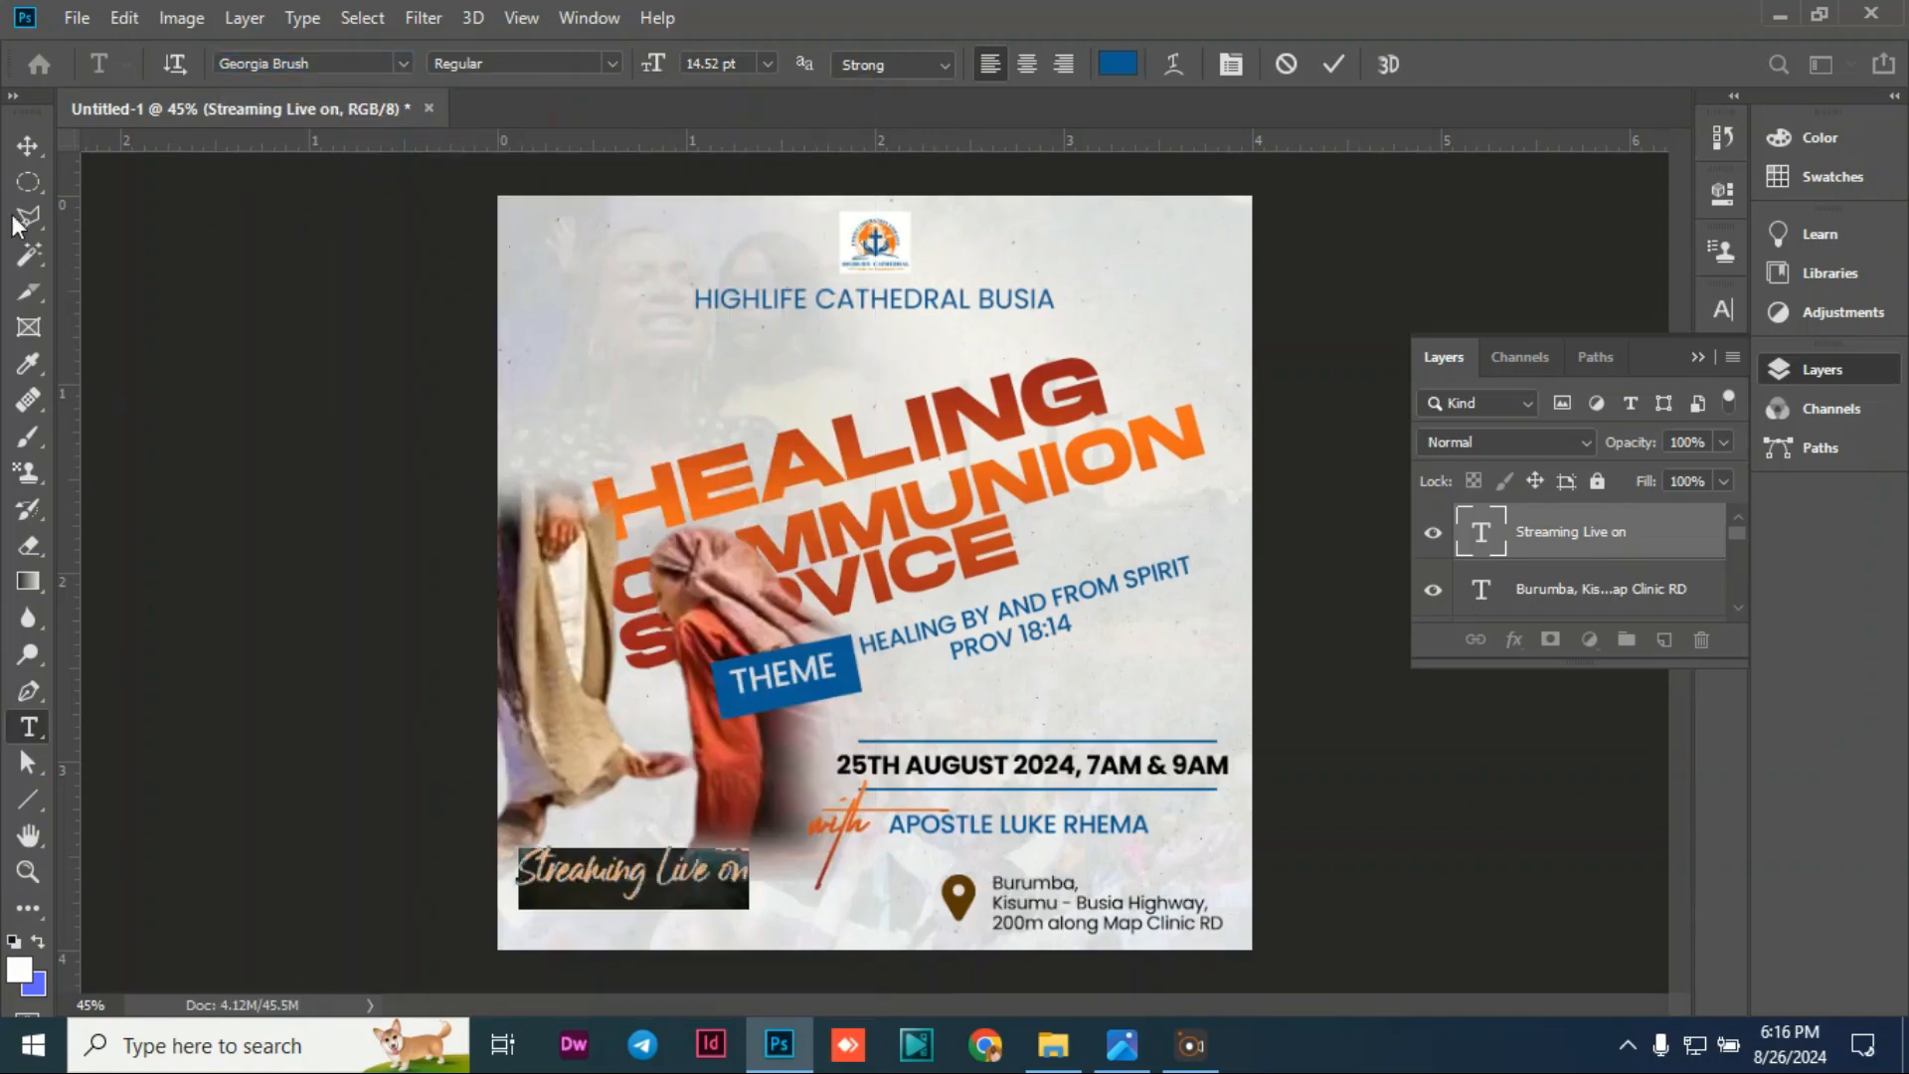
pyautogui.click(27, 146)
# Step: Move the 'Streaming Live on' line slightly lower, level with the address
pyautogui.click(460, 806)
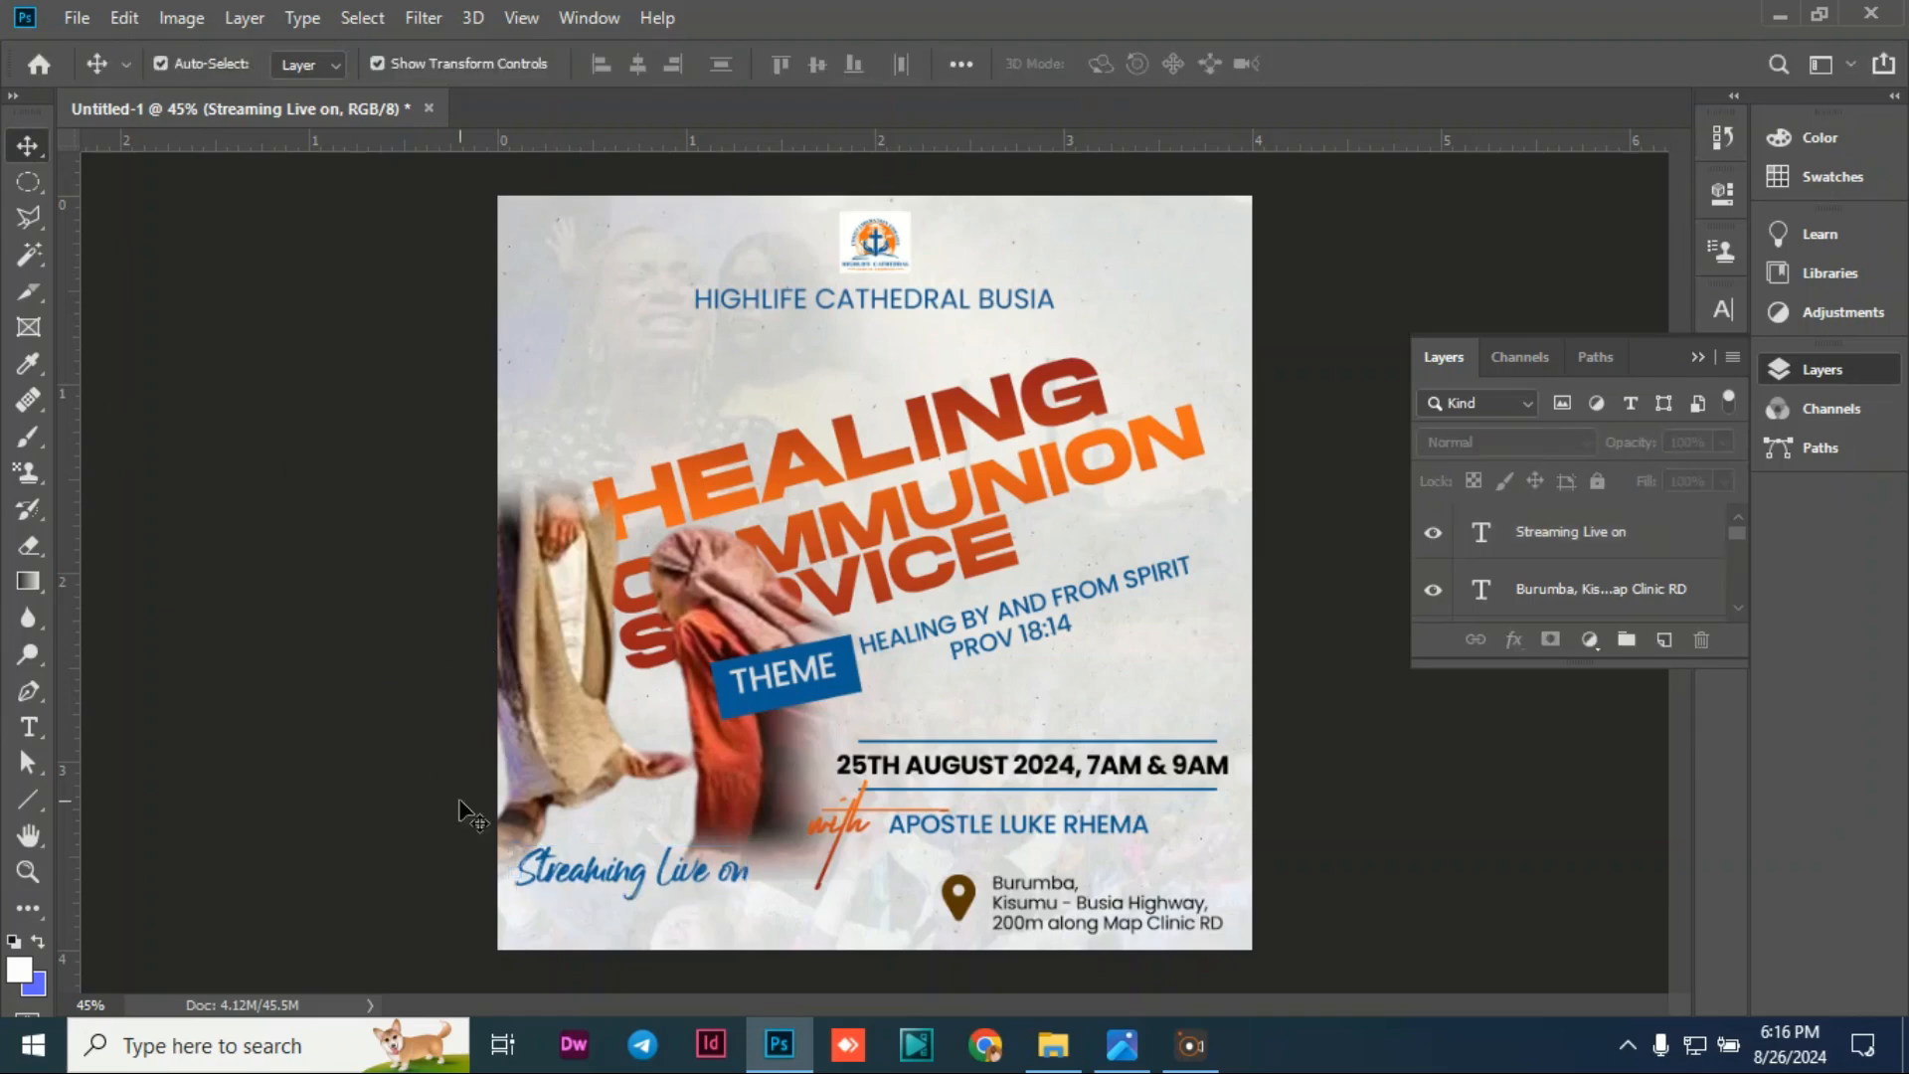
pyautogui.moveTo(628, 882); pyautogui.dragTo(631, 901)
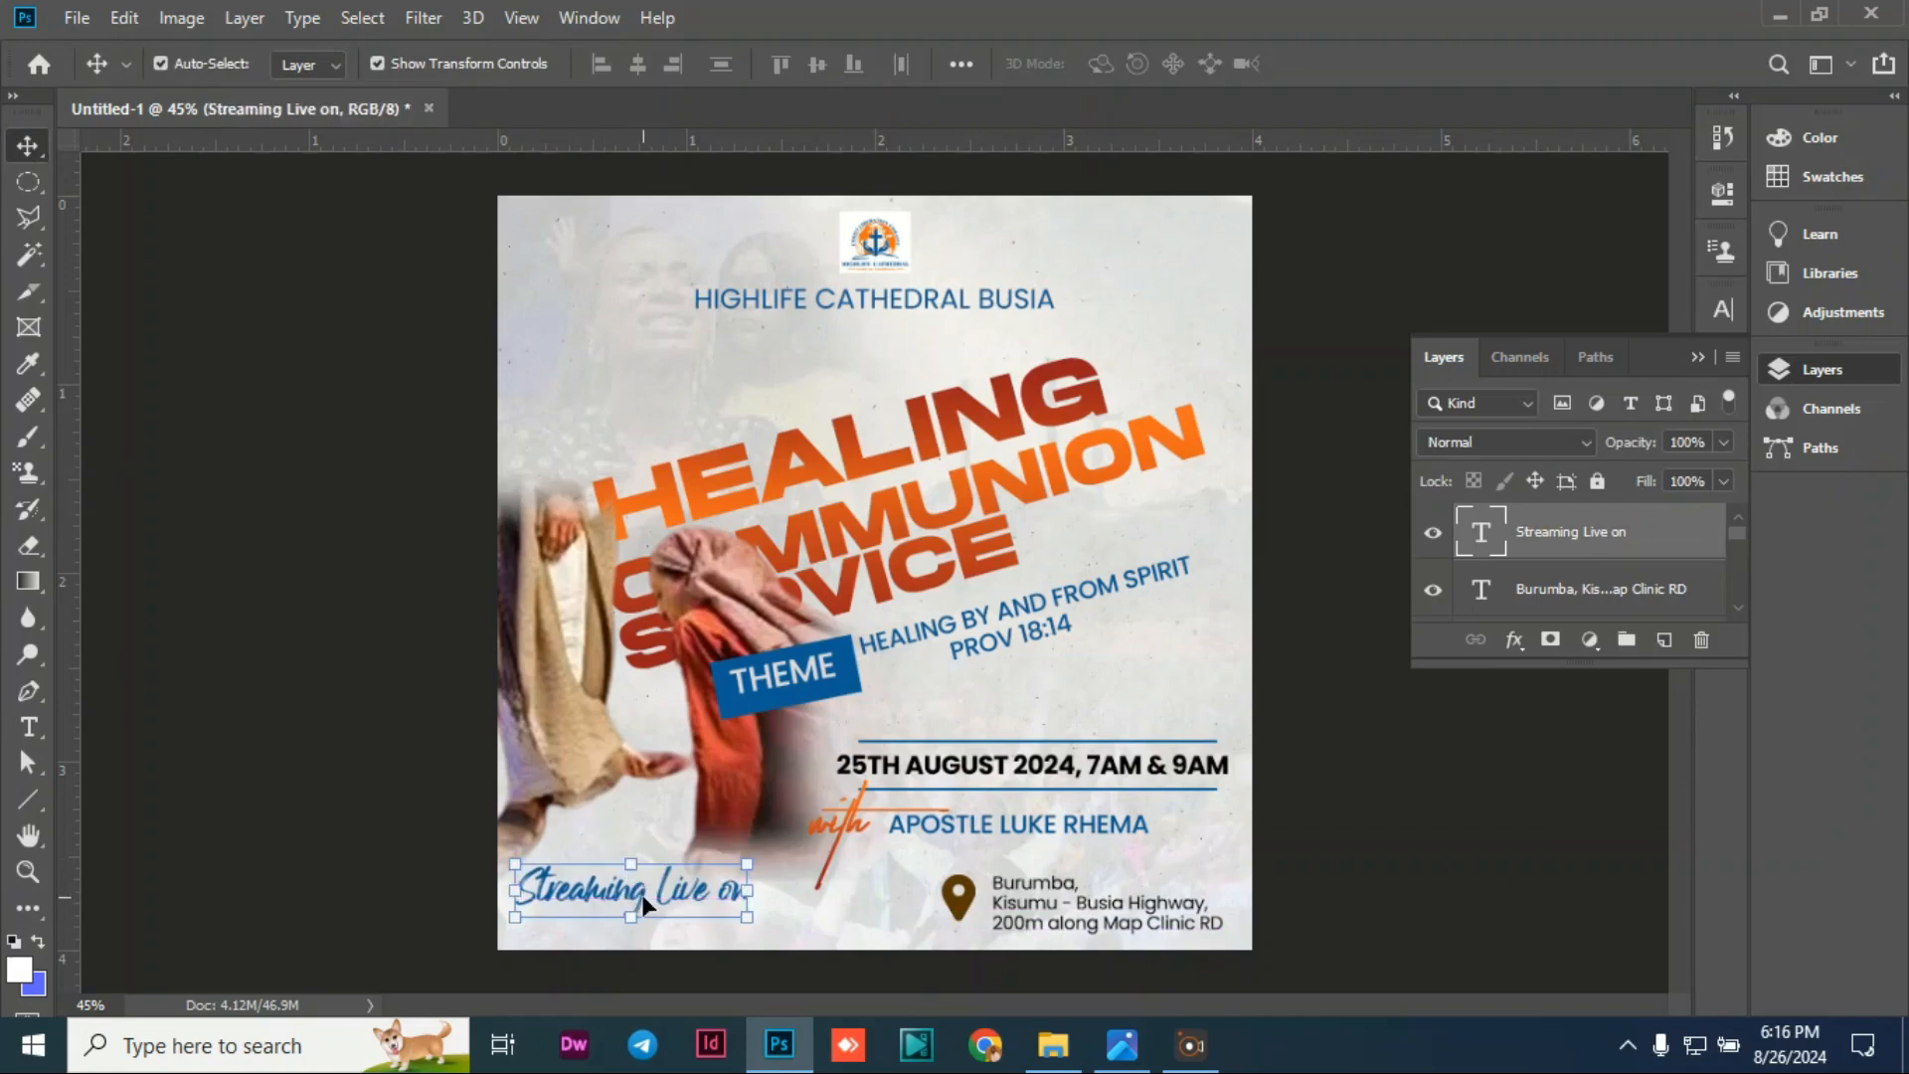
pyautogui.click(289, 661)
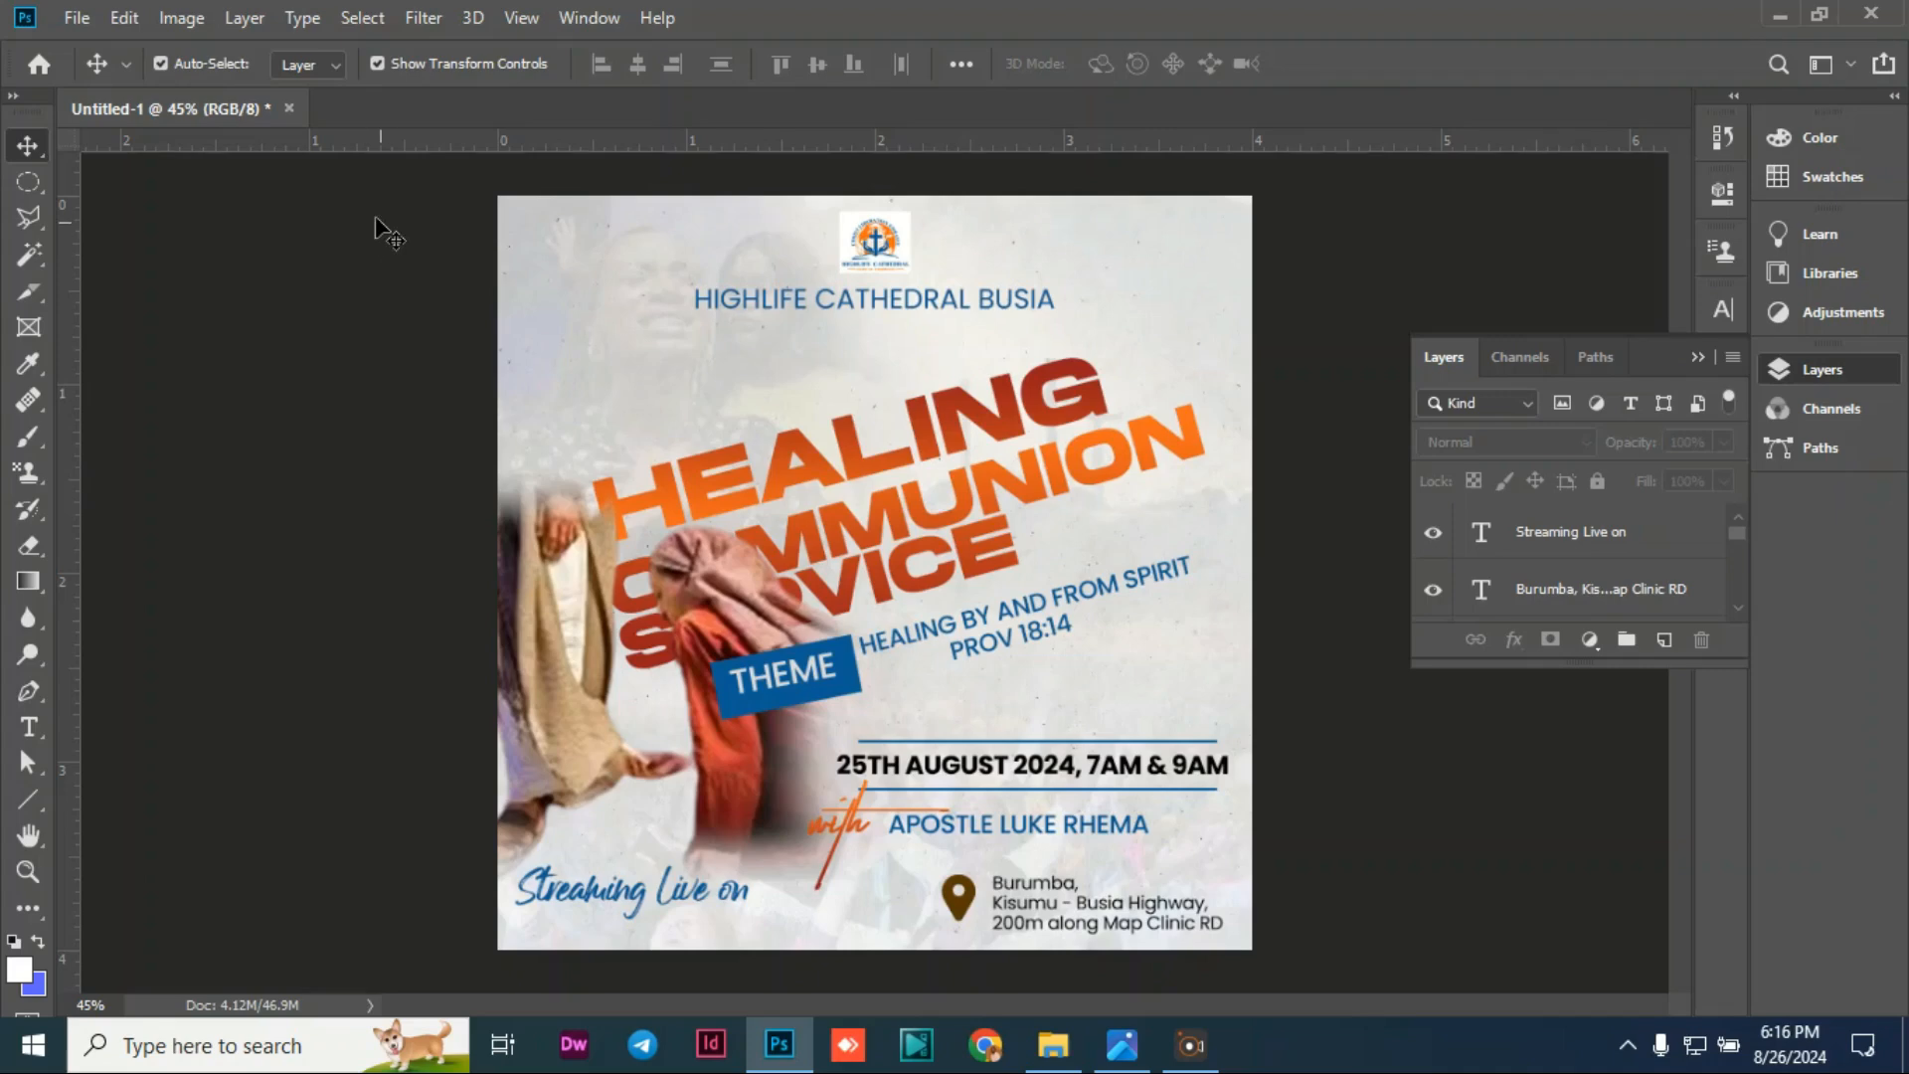
# Step: Place Embedded the youtube image, shrink it to a small logo, and set it under the streaming text
pyautogui.click(76, 18)
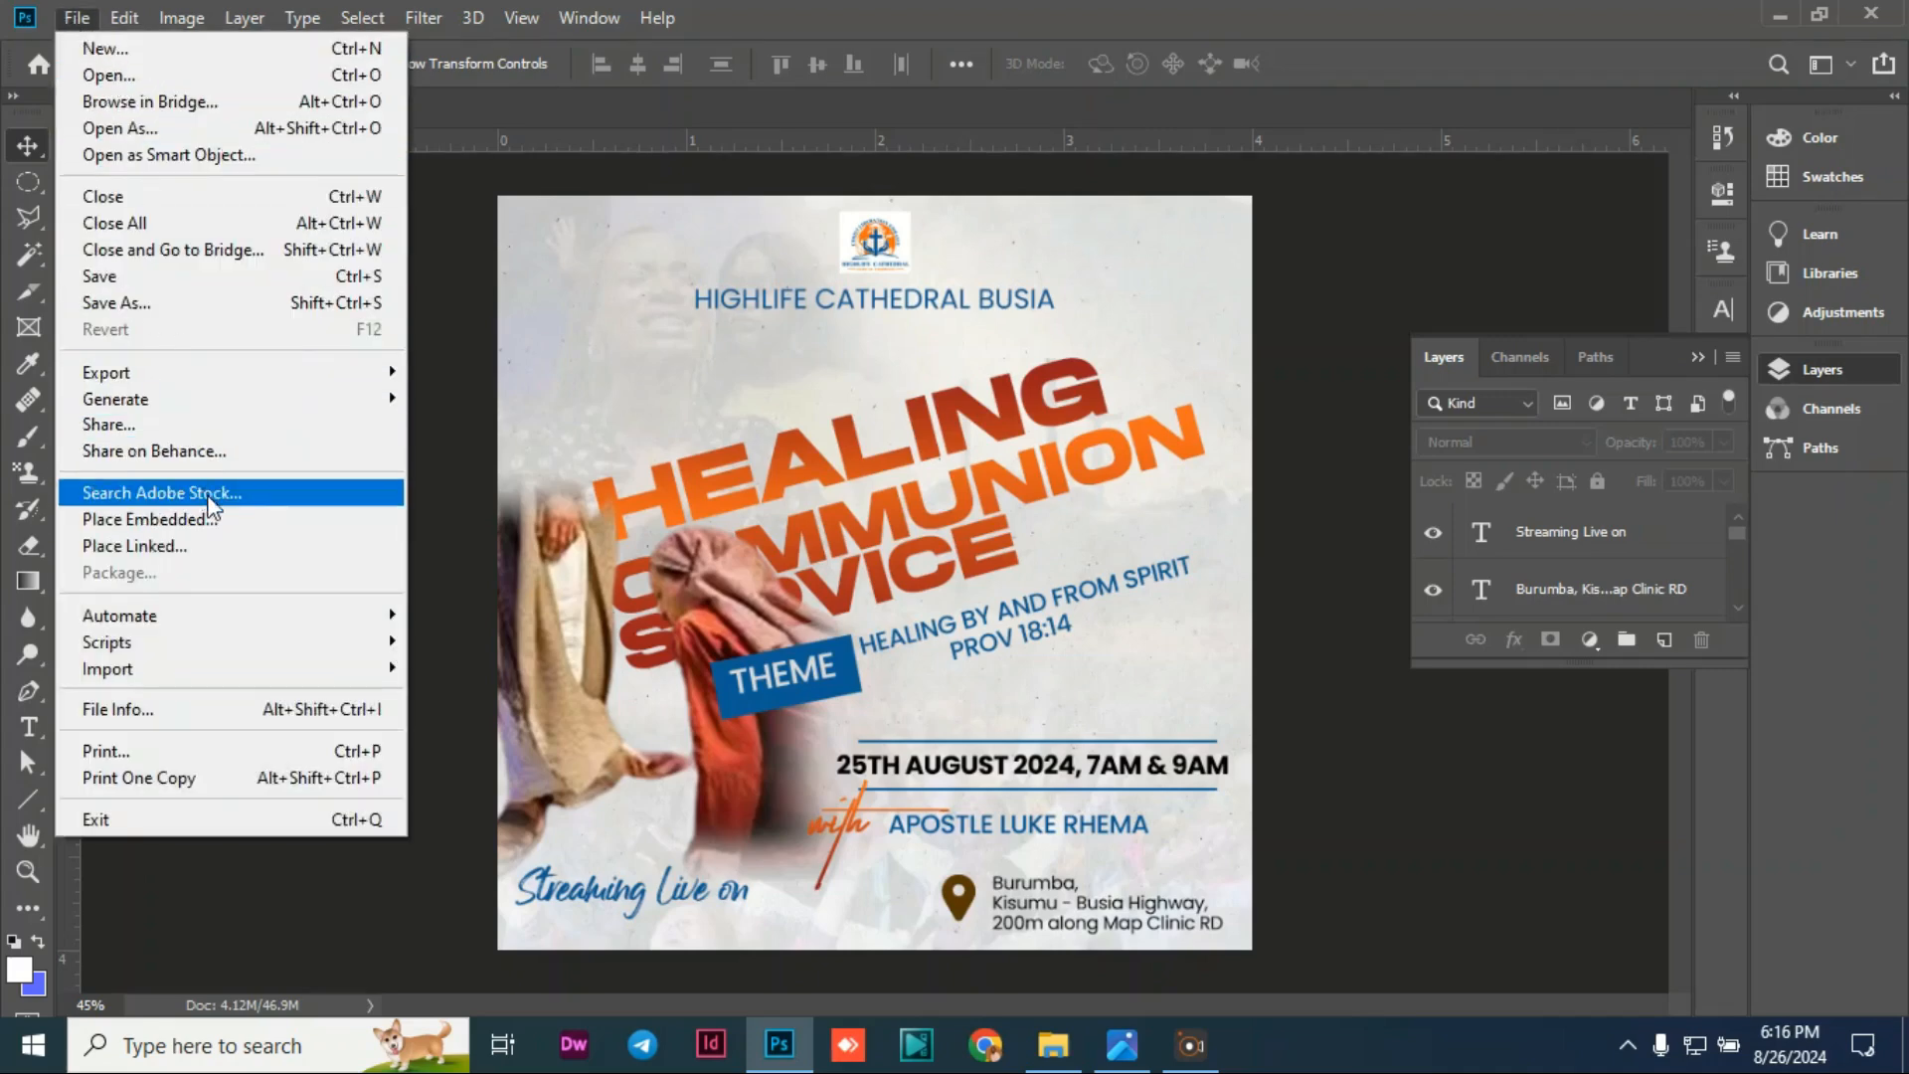
pyautogui.click(209, 519)
pyautogui.scroll(-2, 370, 343)
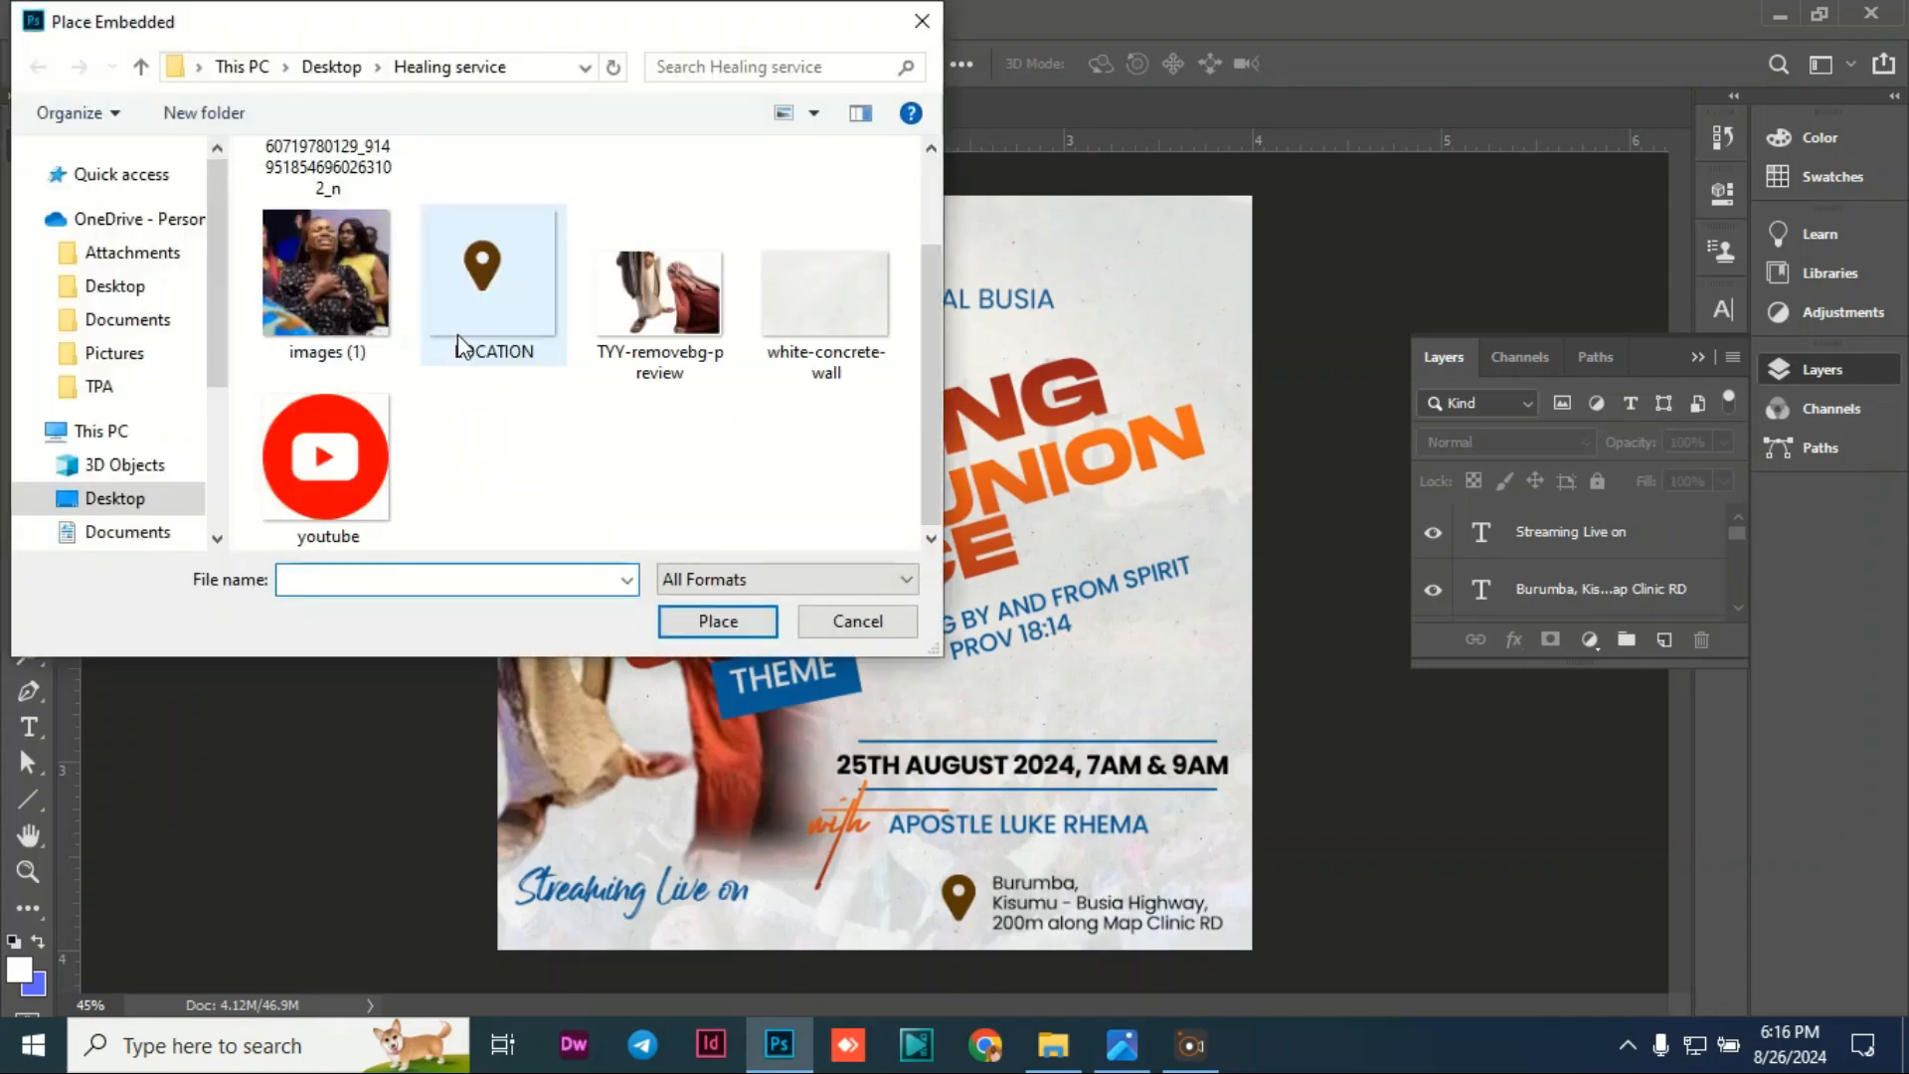
pyautogui.click(372, 474)
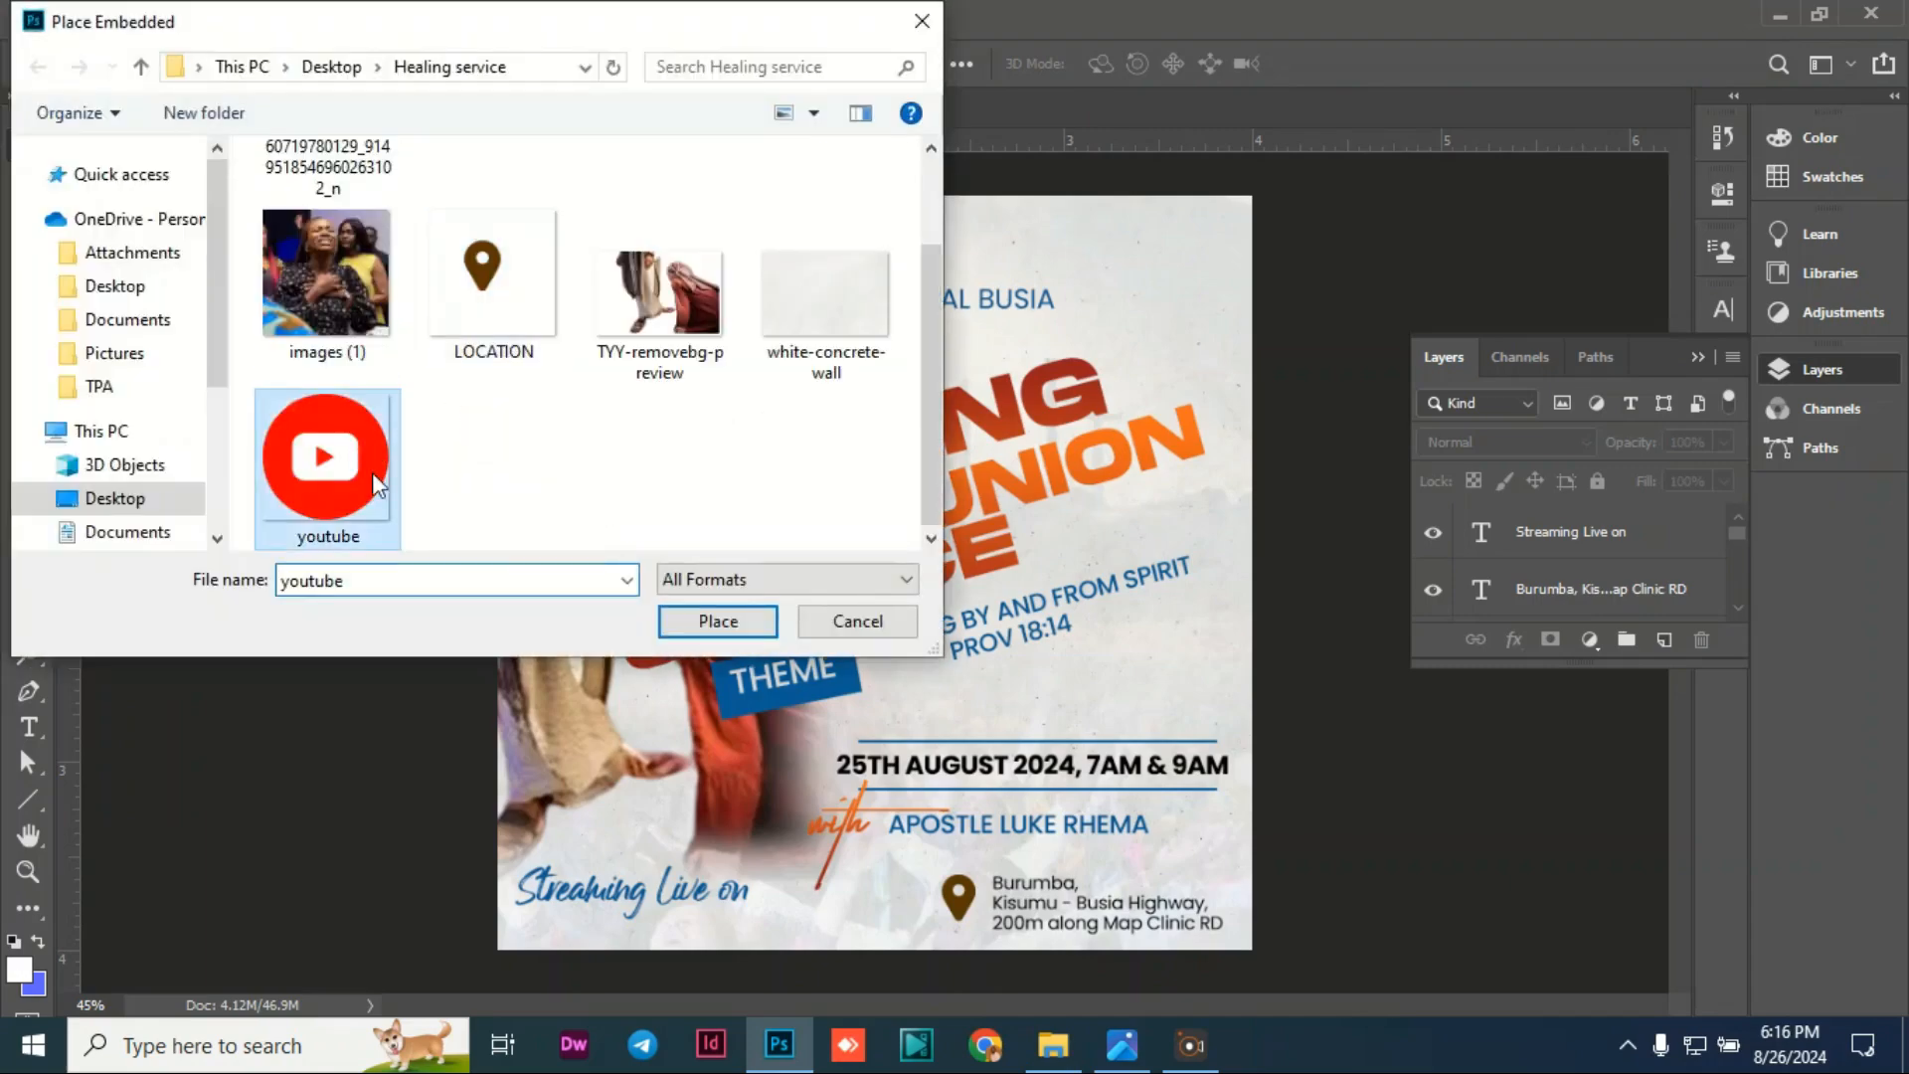
pyautogui.click(706, 625)
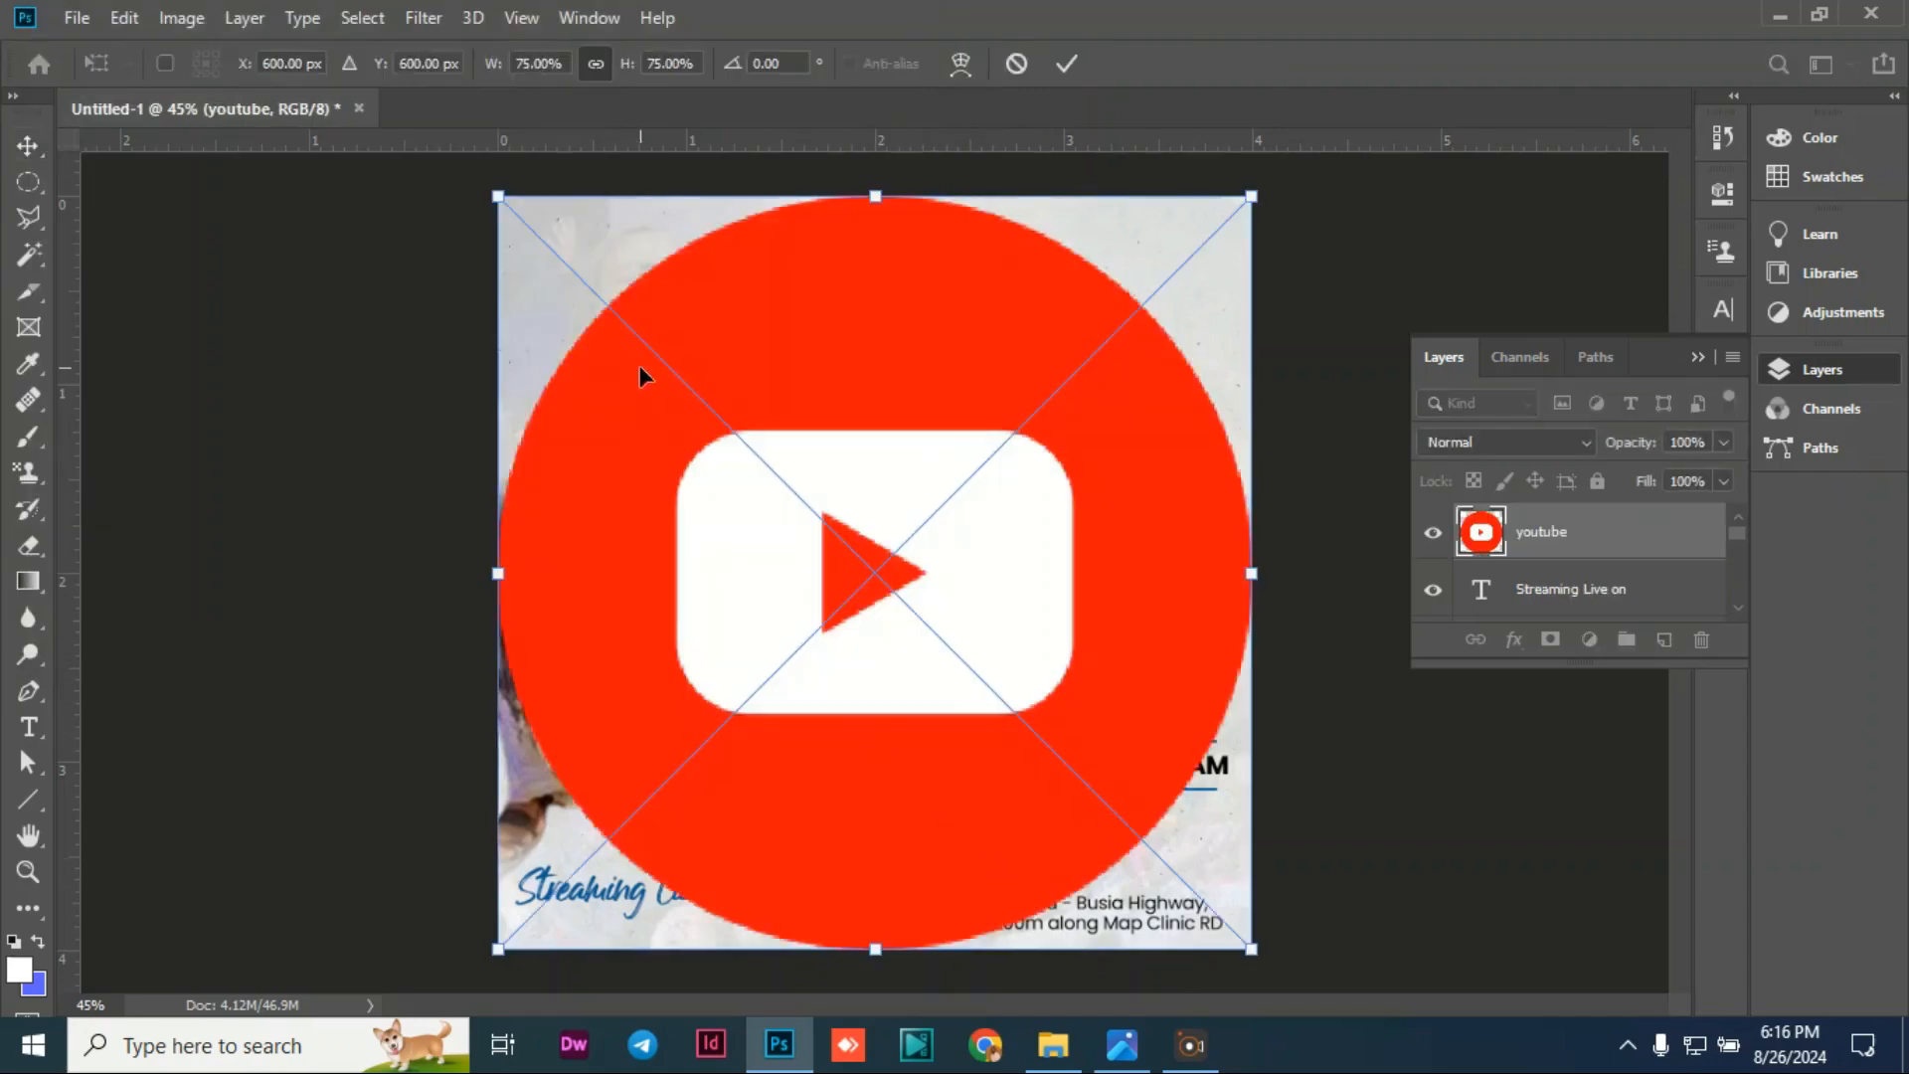
pyautogui.moveTo(505, 204); pyautogui.dragTo(1133, 618)
pyautogui.moveTo(1123, 764); pyautogui.dragTo(563, 947)
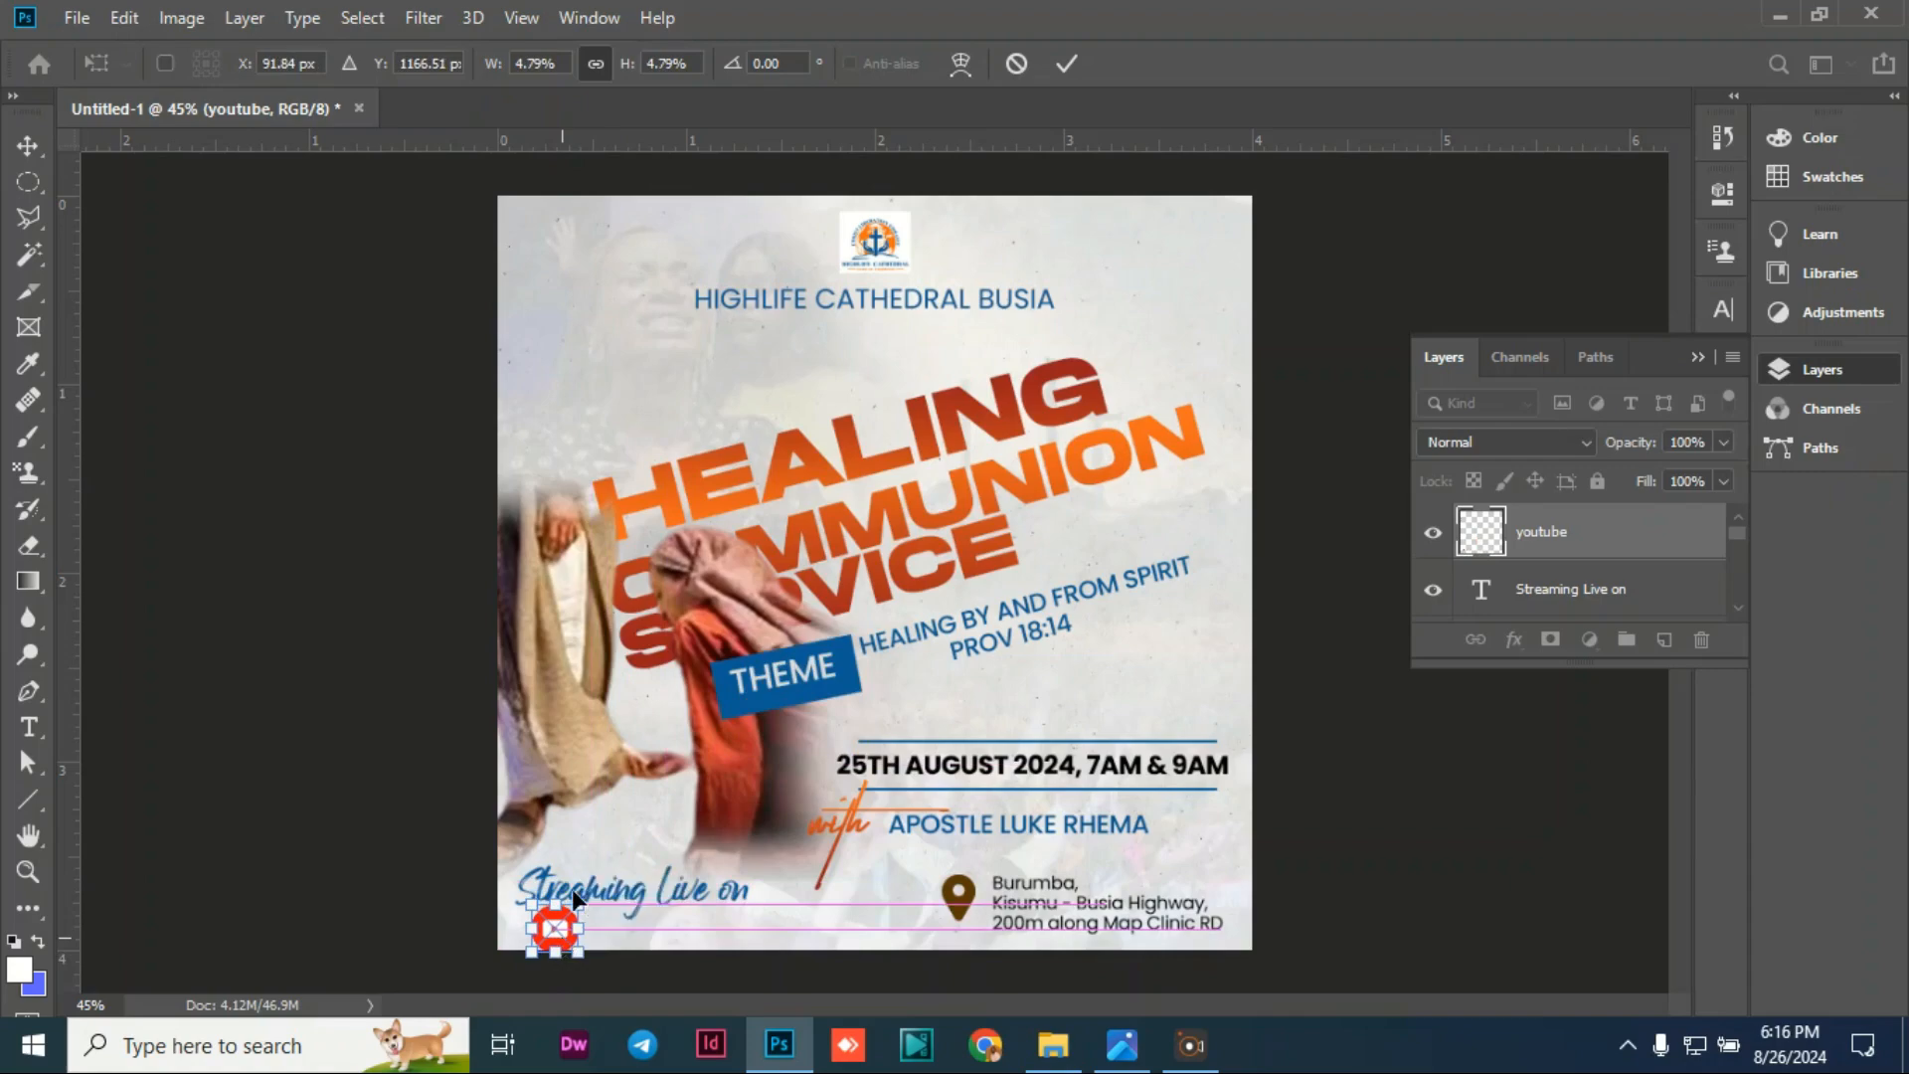
pyautogui.press('Return')
# Step: Shift the 'Streaming Live on' text and the YouTube logo slightly upward
pyautogui.moveTo(676, 866); pyautogui.dragTo(676, 856)
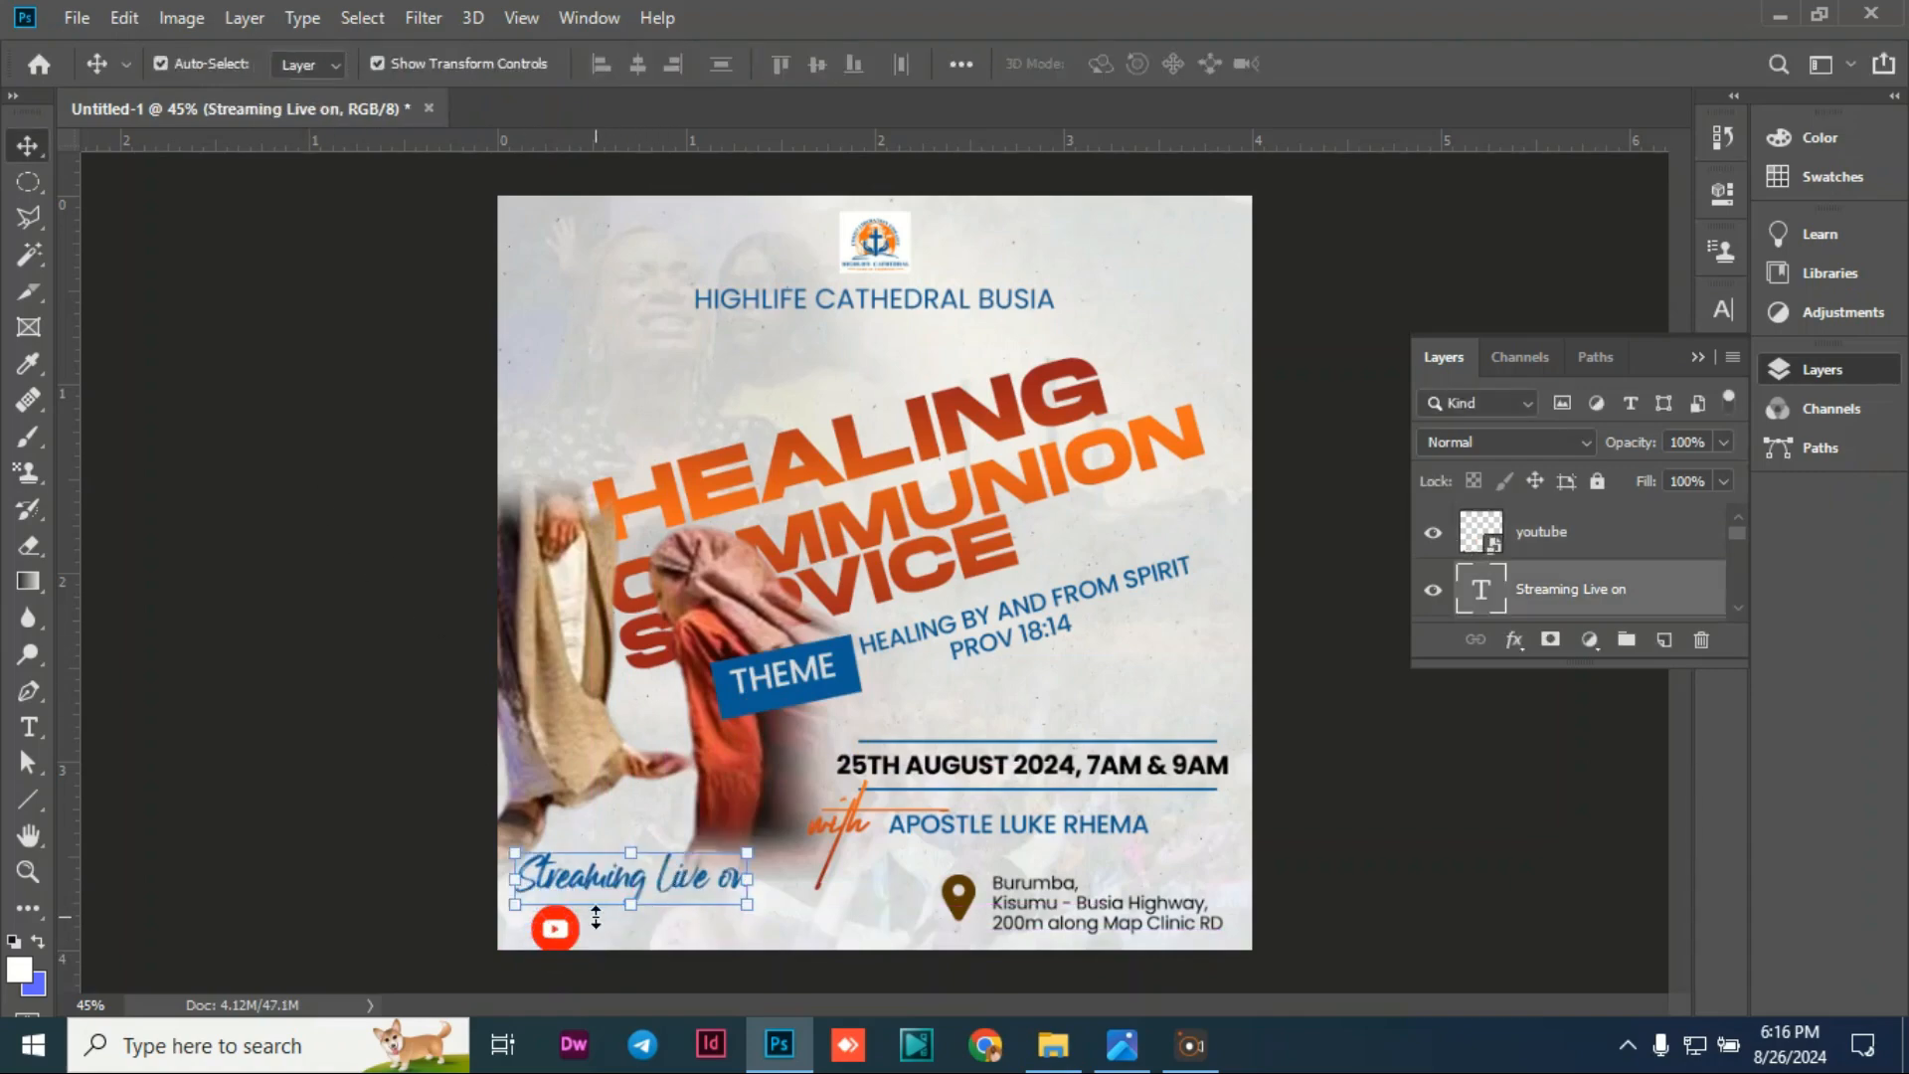
pyautogui.click(395, 796)
pyautogui.moveTo(556, 930); pyautogui.dragTo(557, 923)
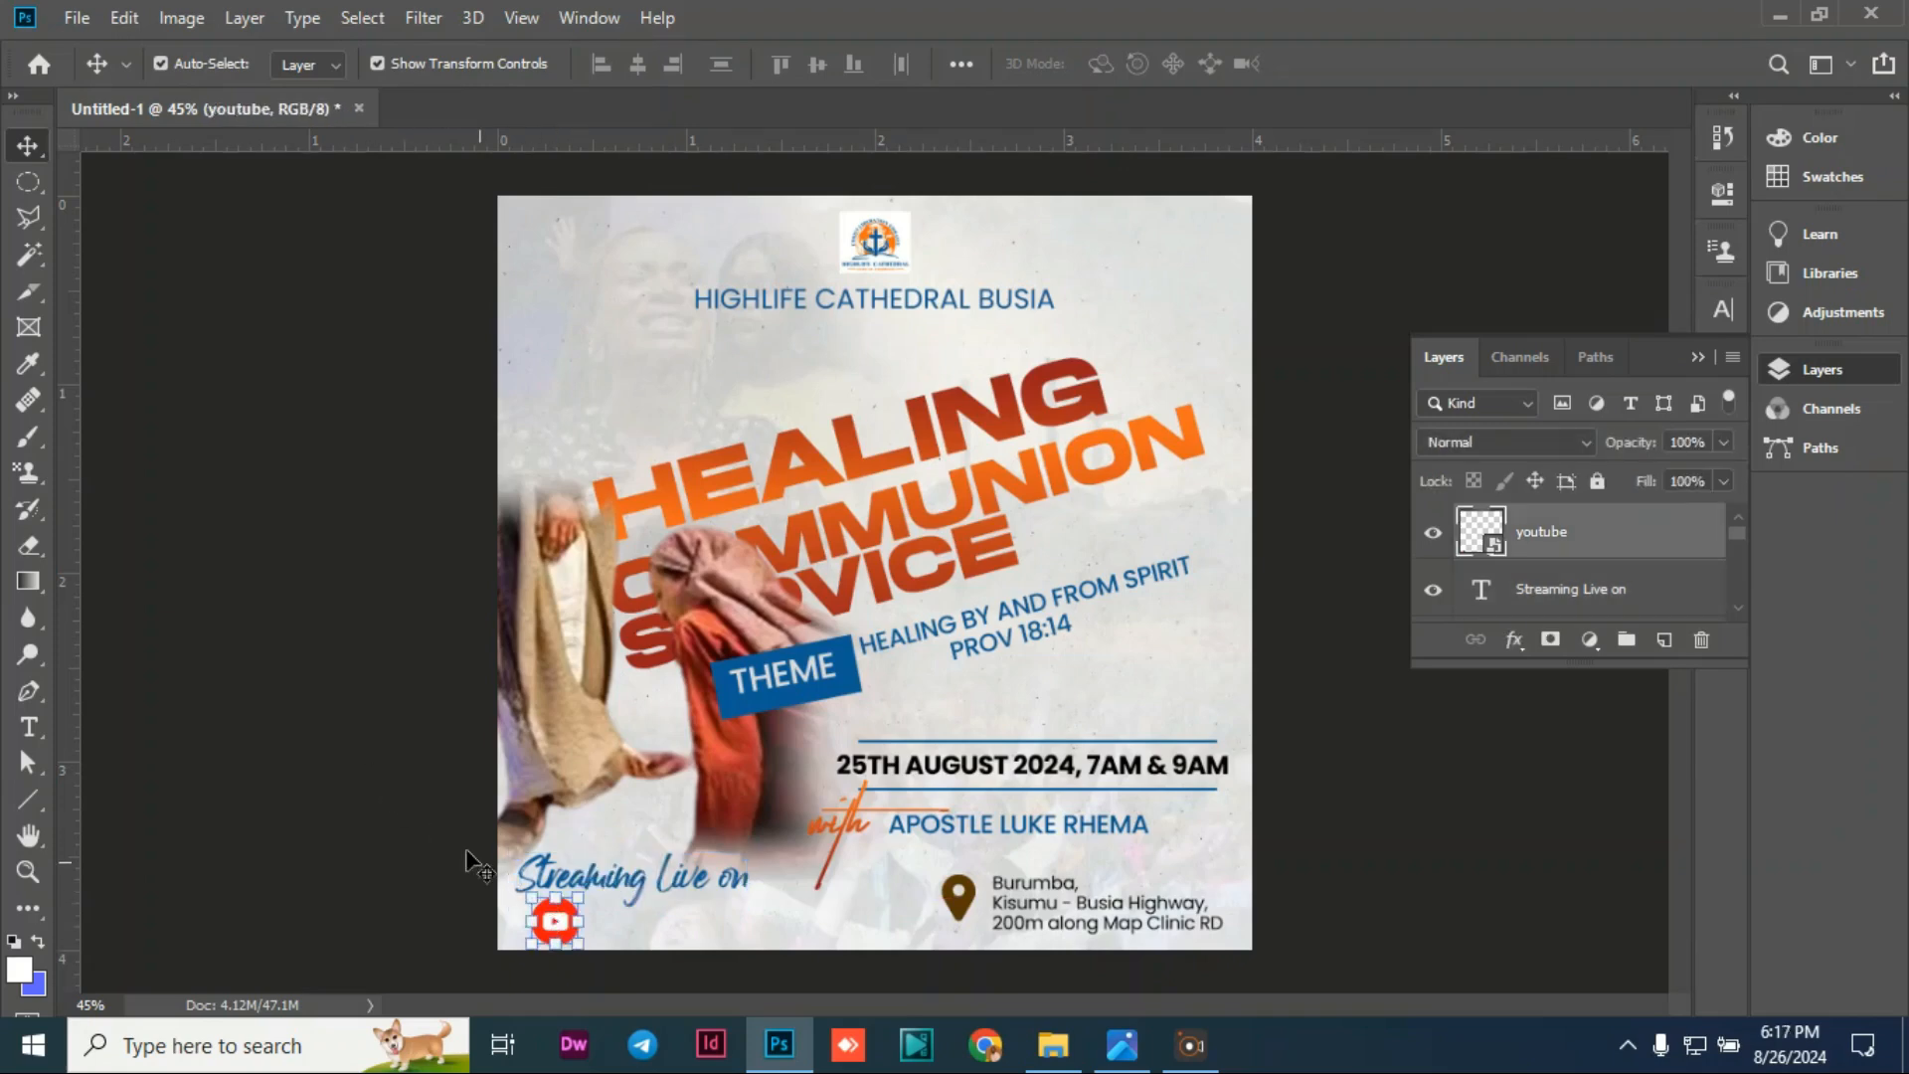
pyautogui.click(298, 656)
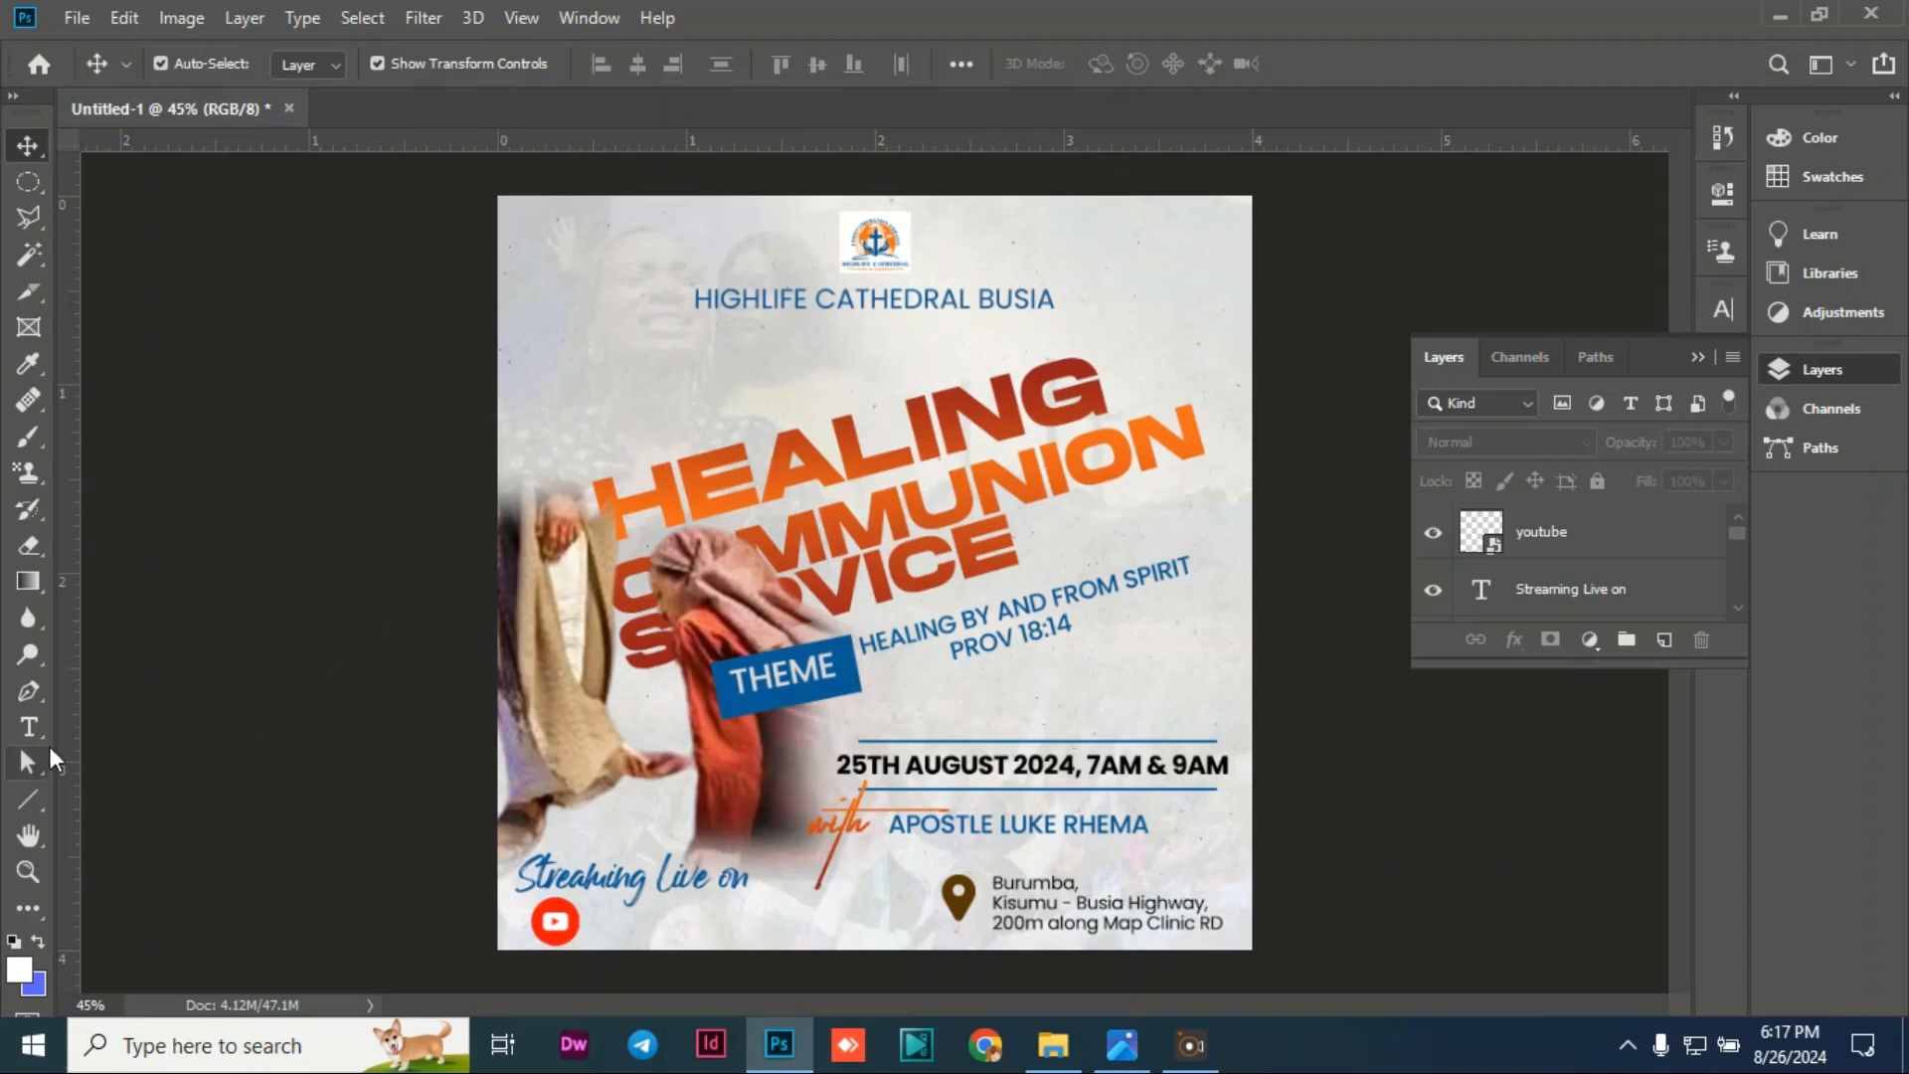
# Step: Add the speaker's name as a text line beside the YouTube logo and nudge it up
pyautogui.click(17, 734)
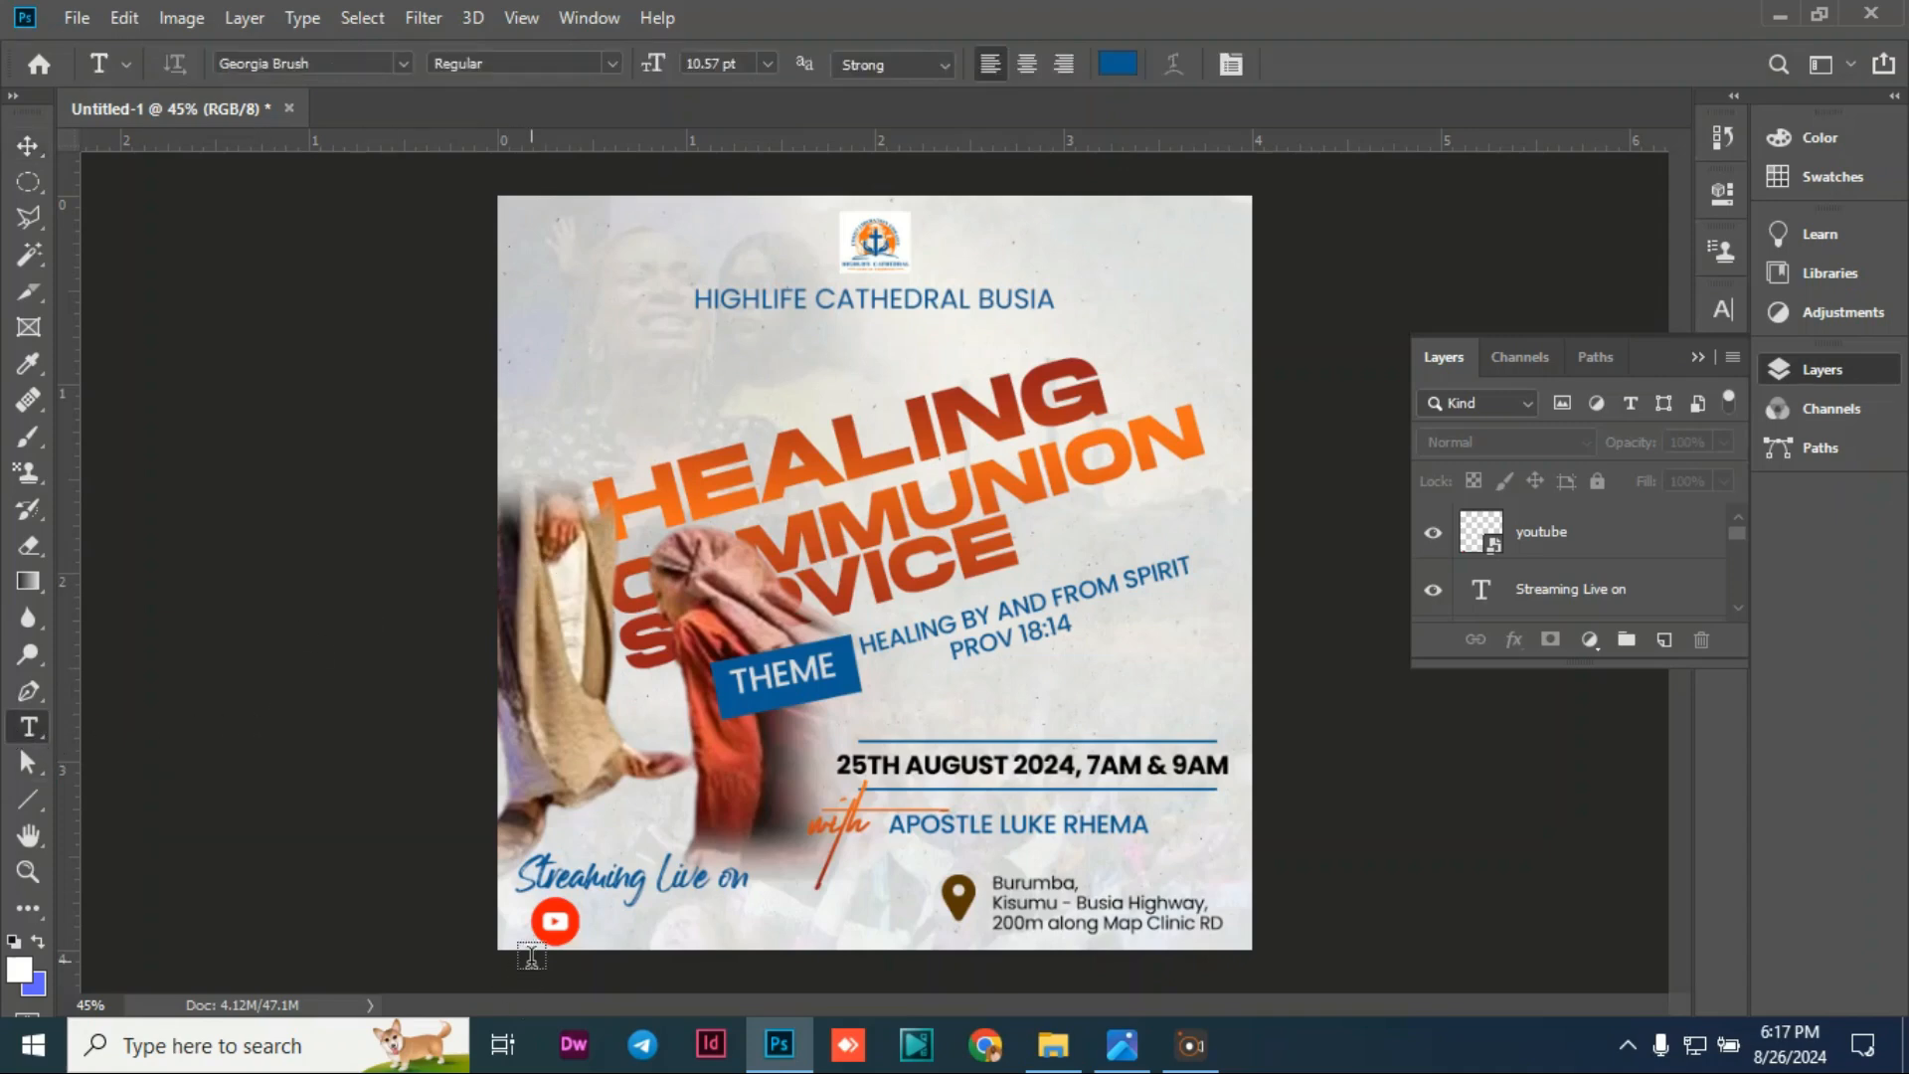
pyautogui.click(596, 925)
pyautogui.press('BackSpace')
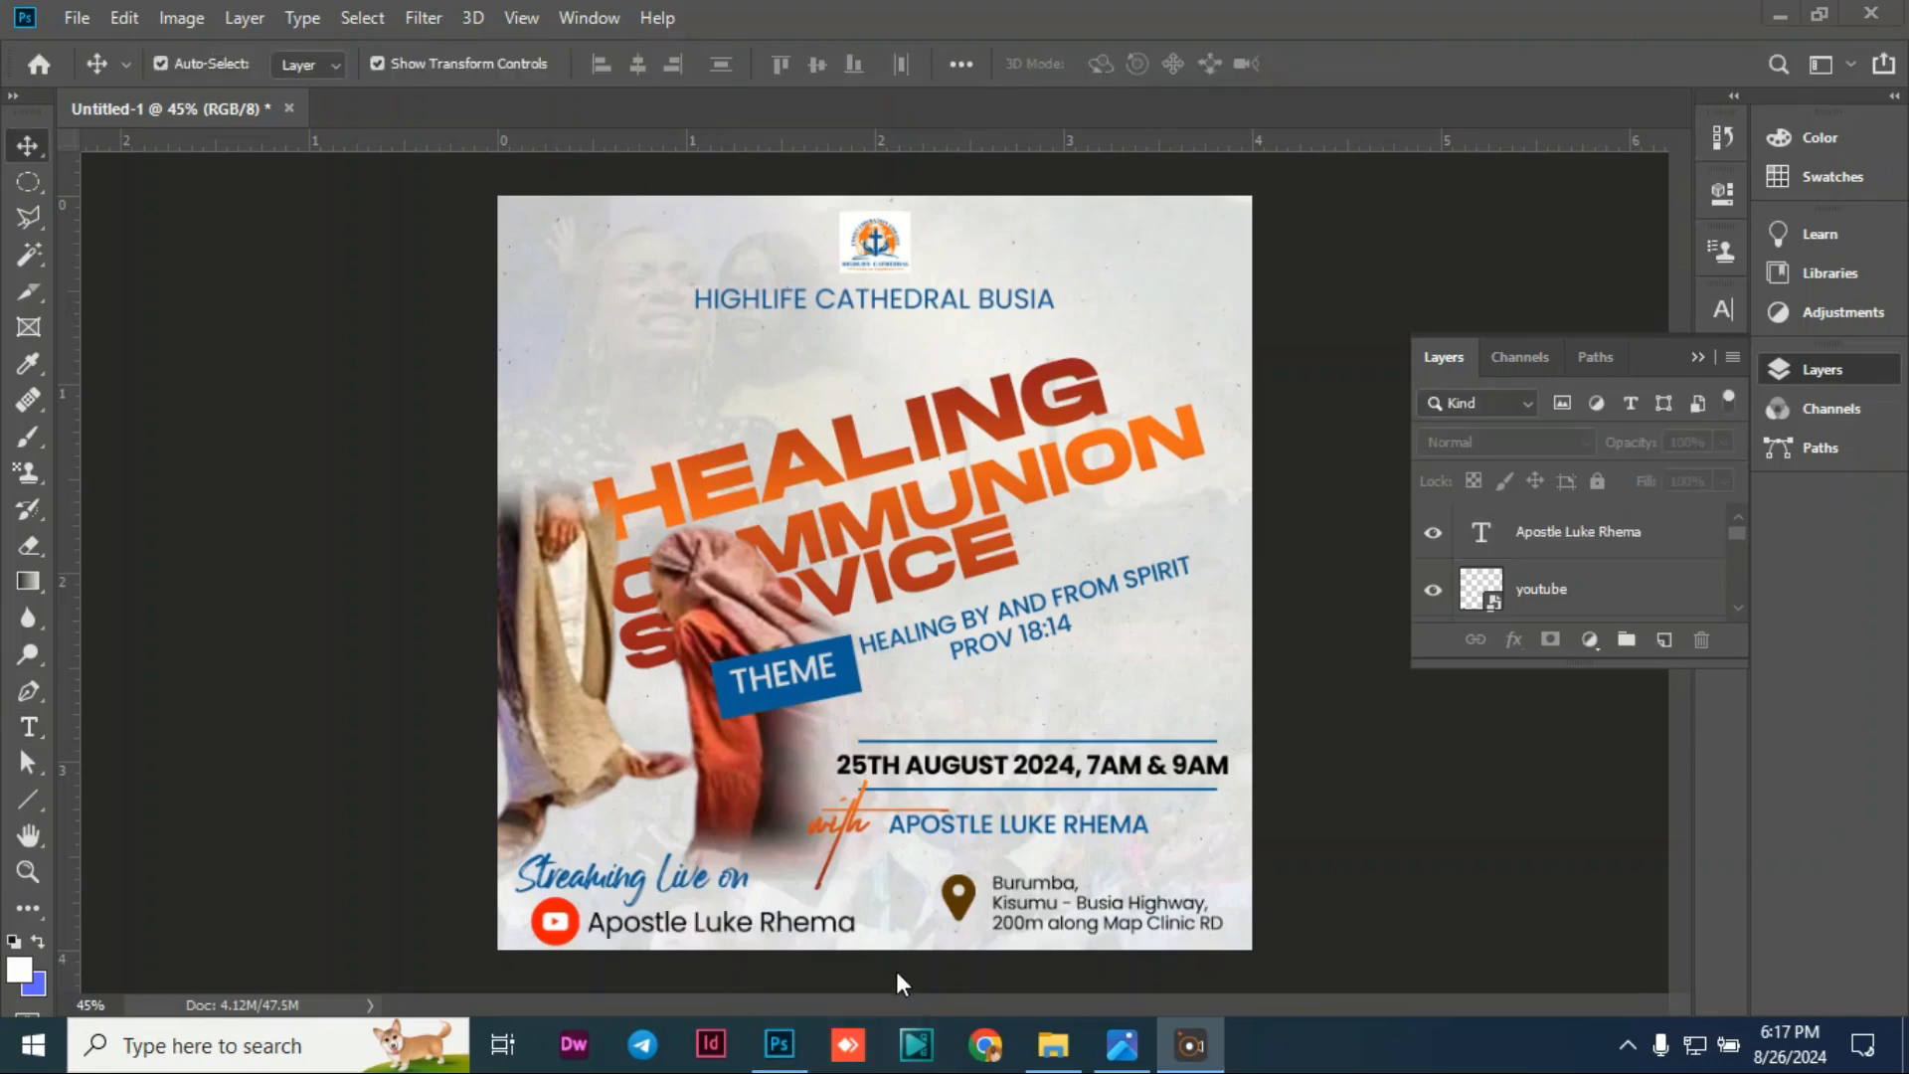
pyautogui.click(723, 926)
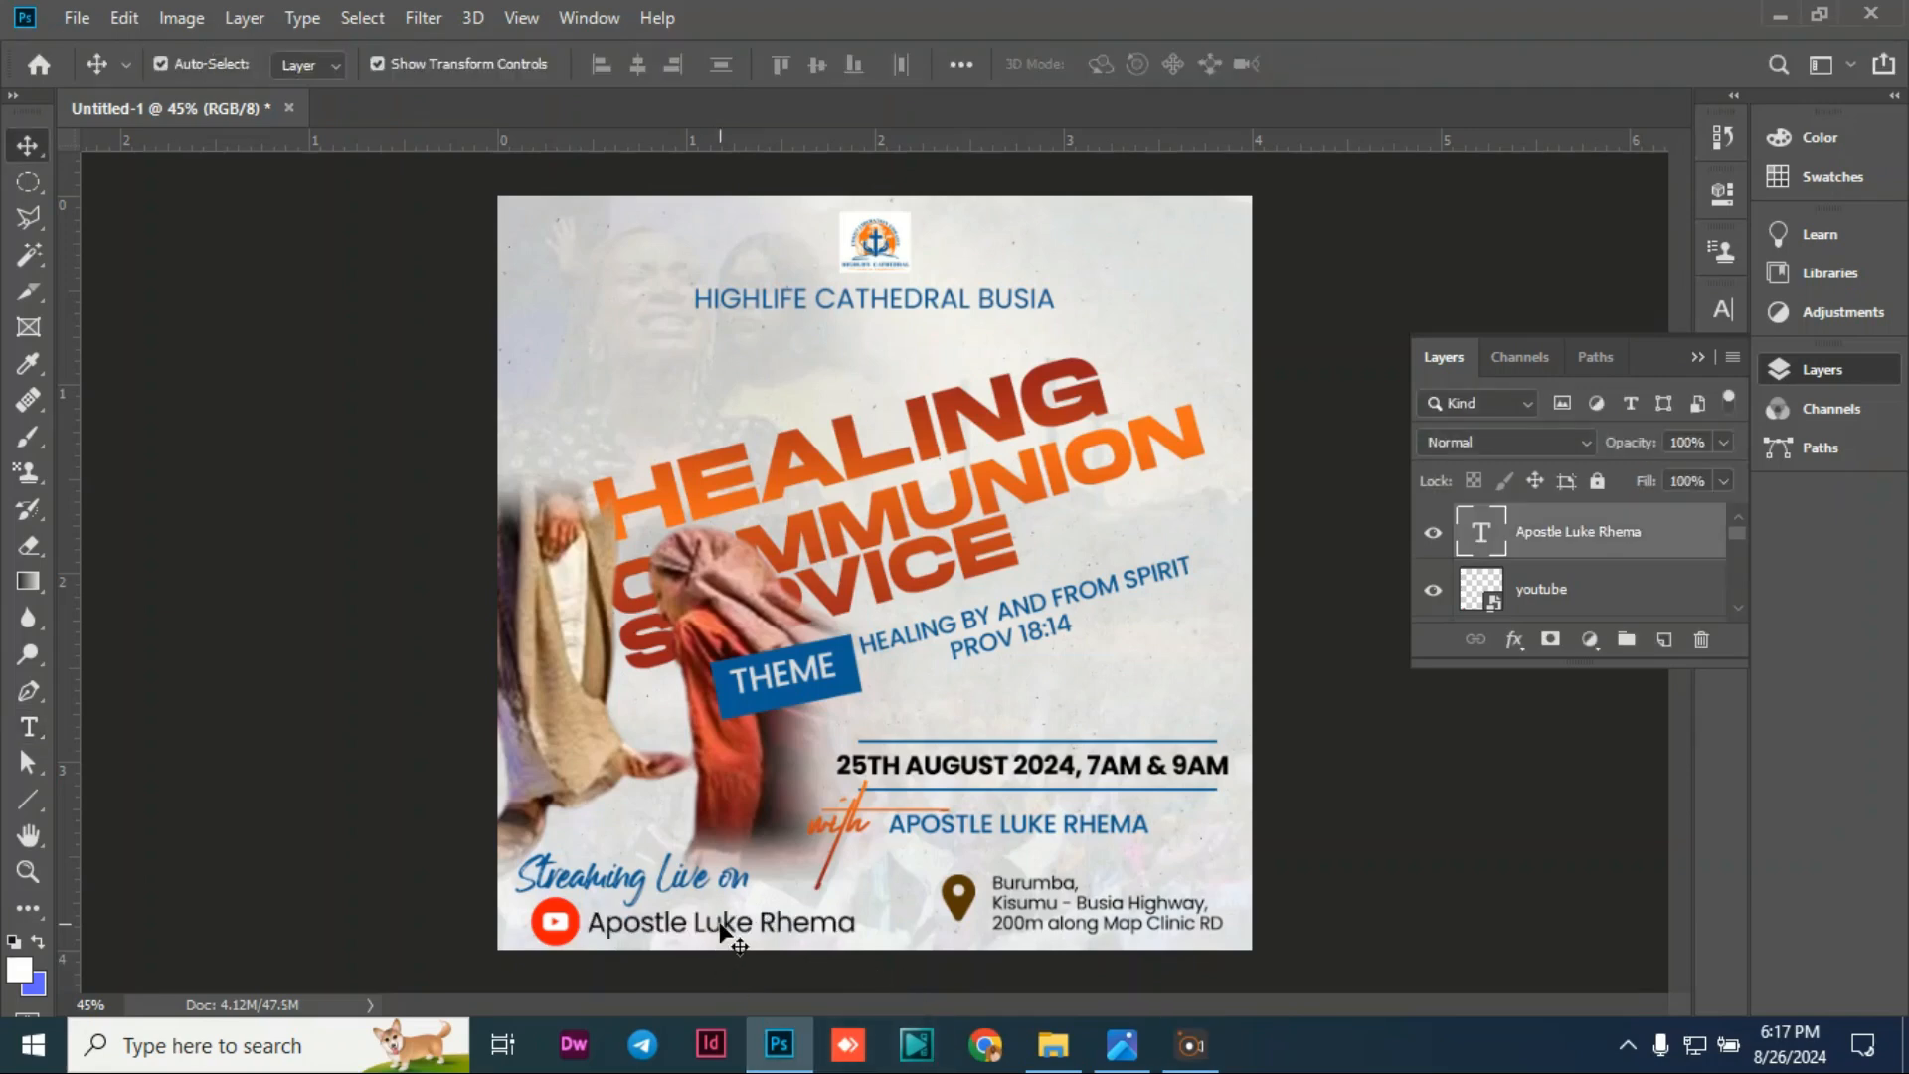
pyautogui.press('Up')
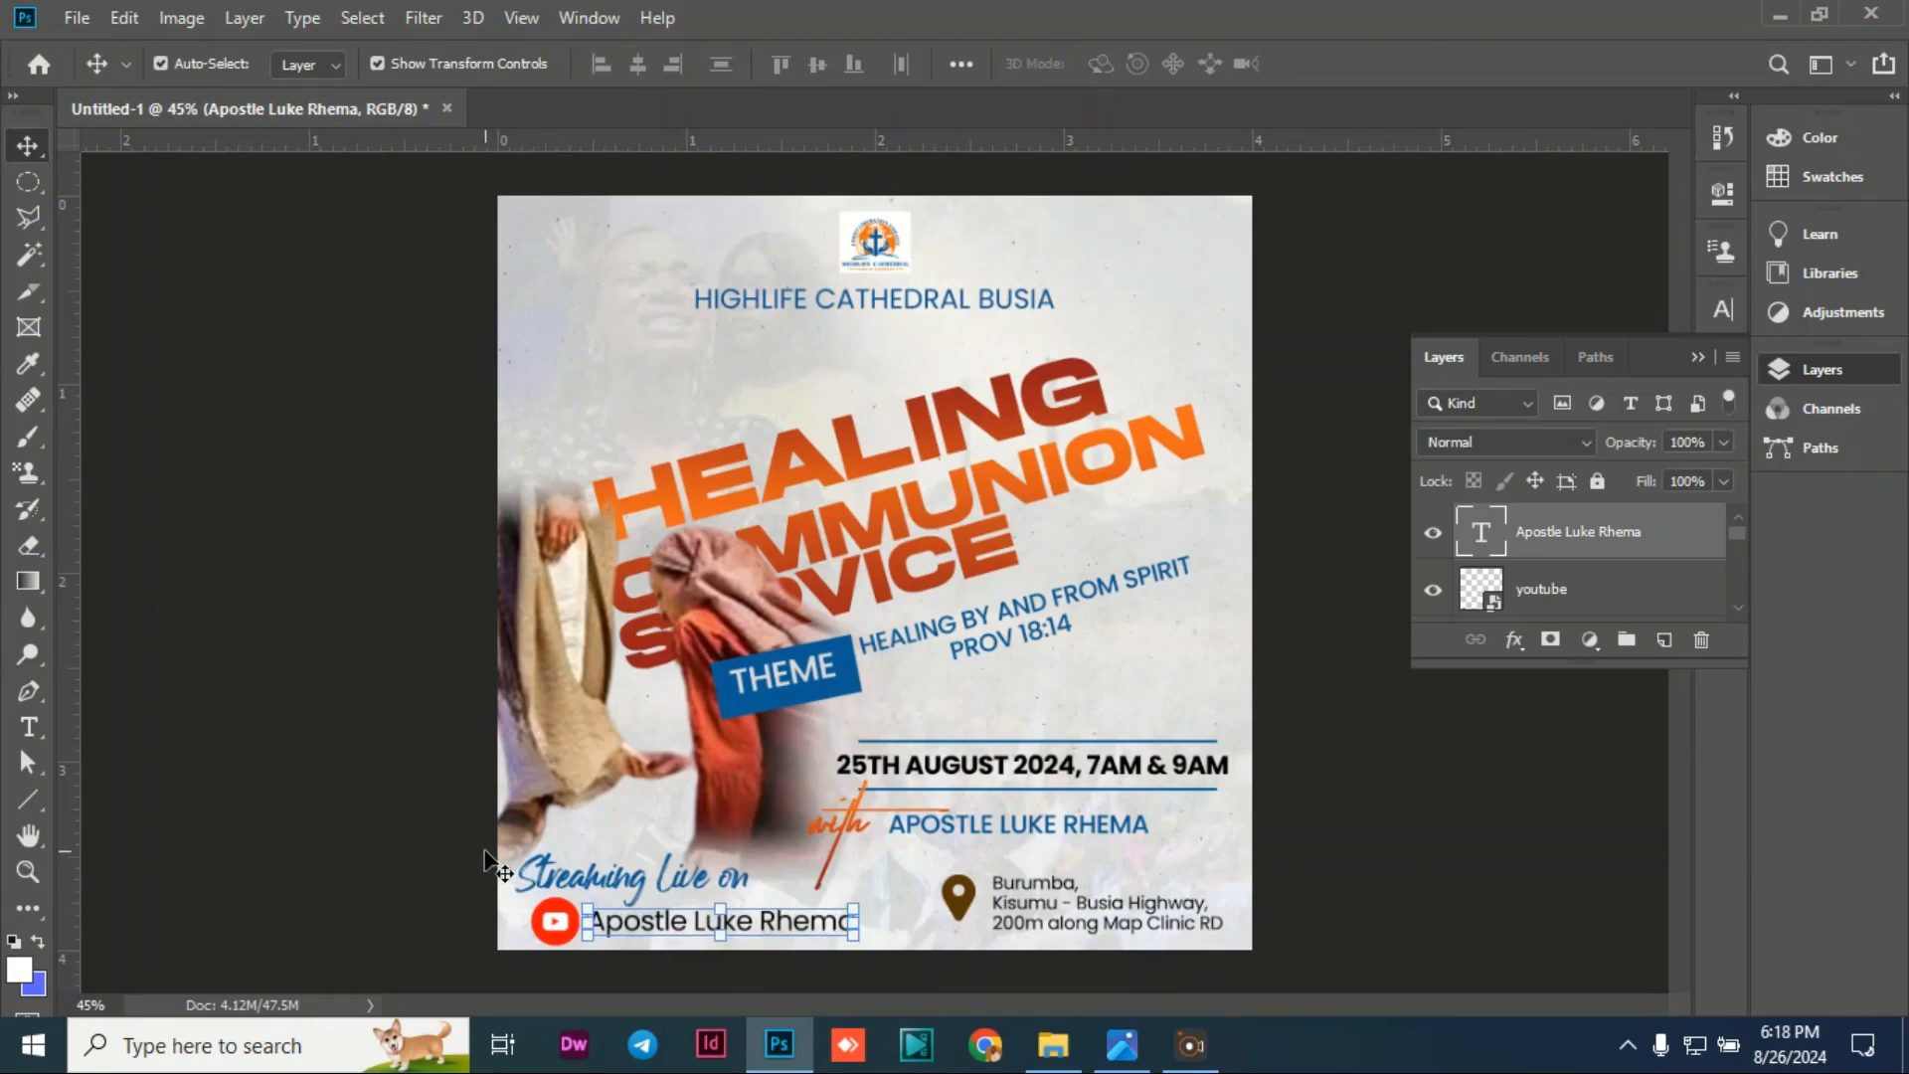
pyautogui.click(335, 757)
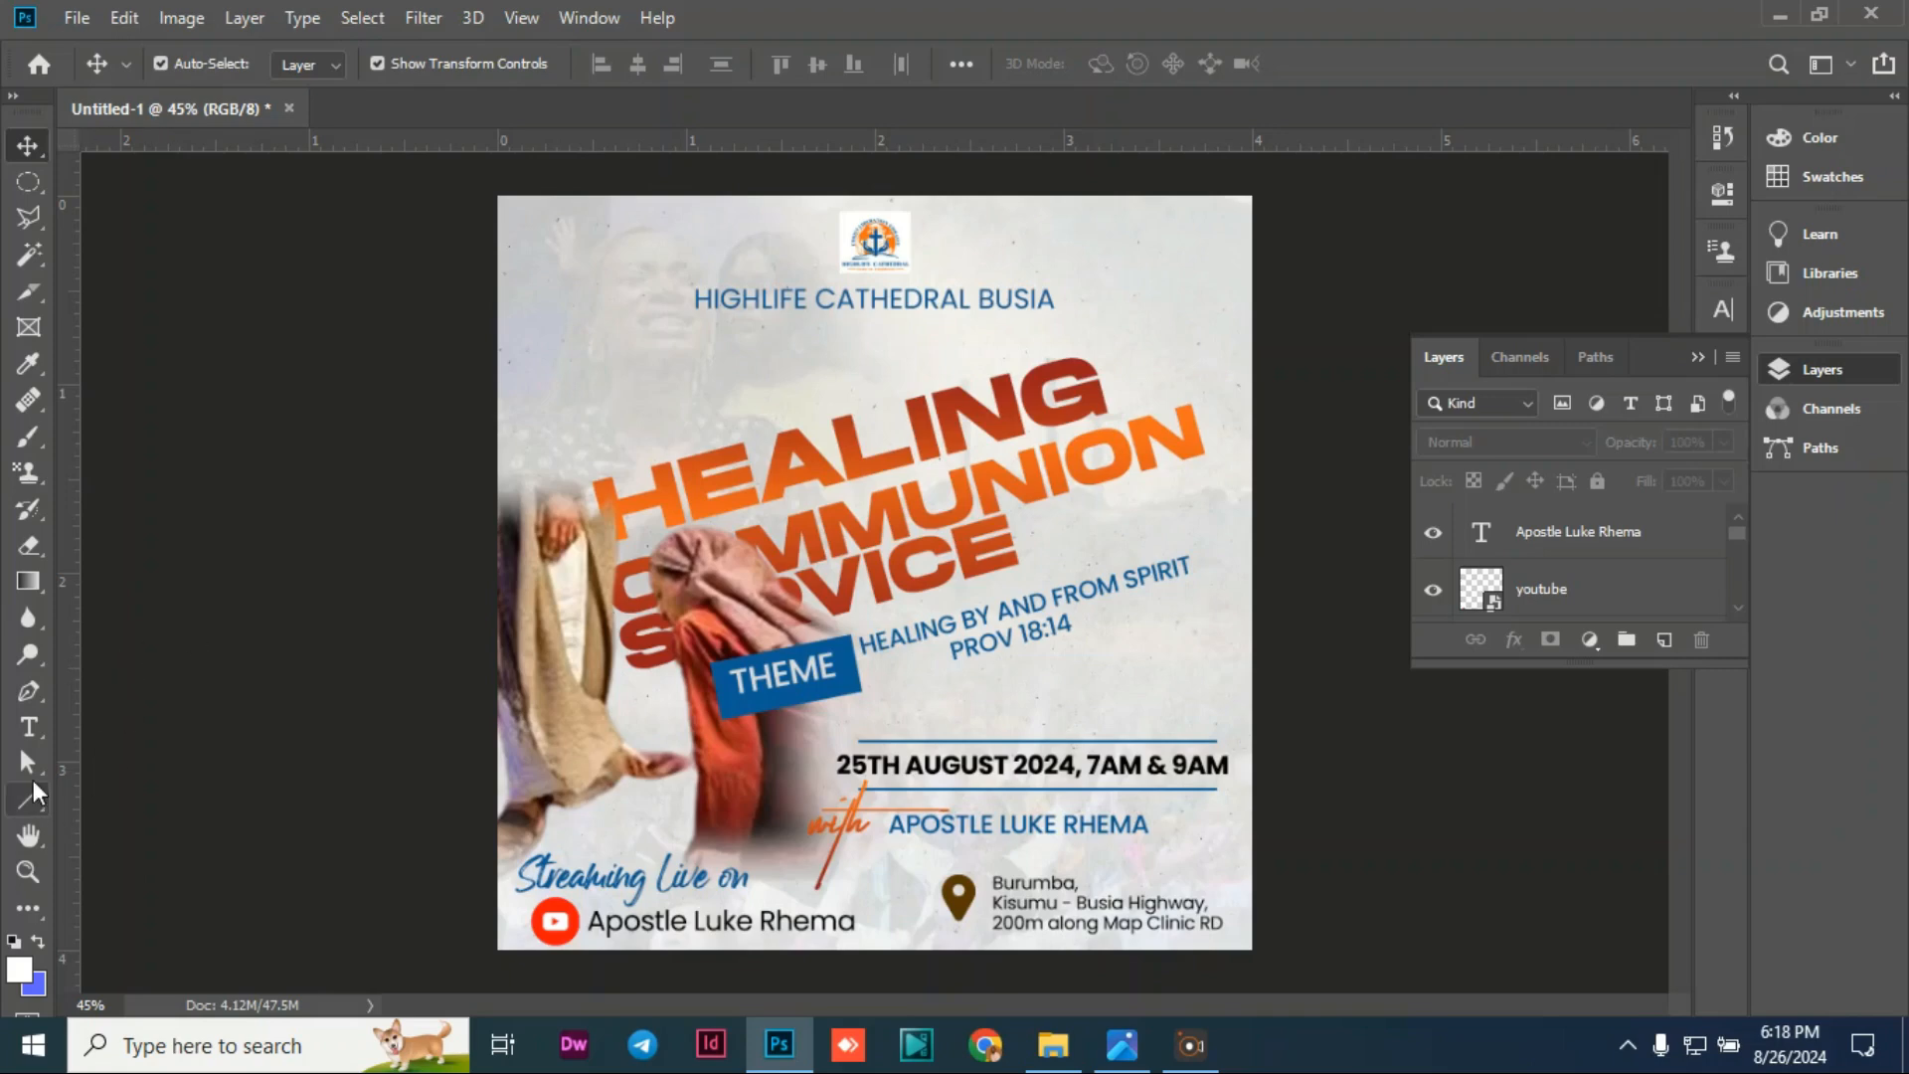
pyautogui.click(30, 729)
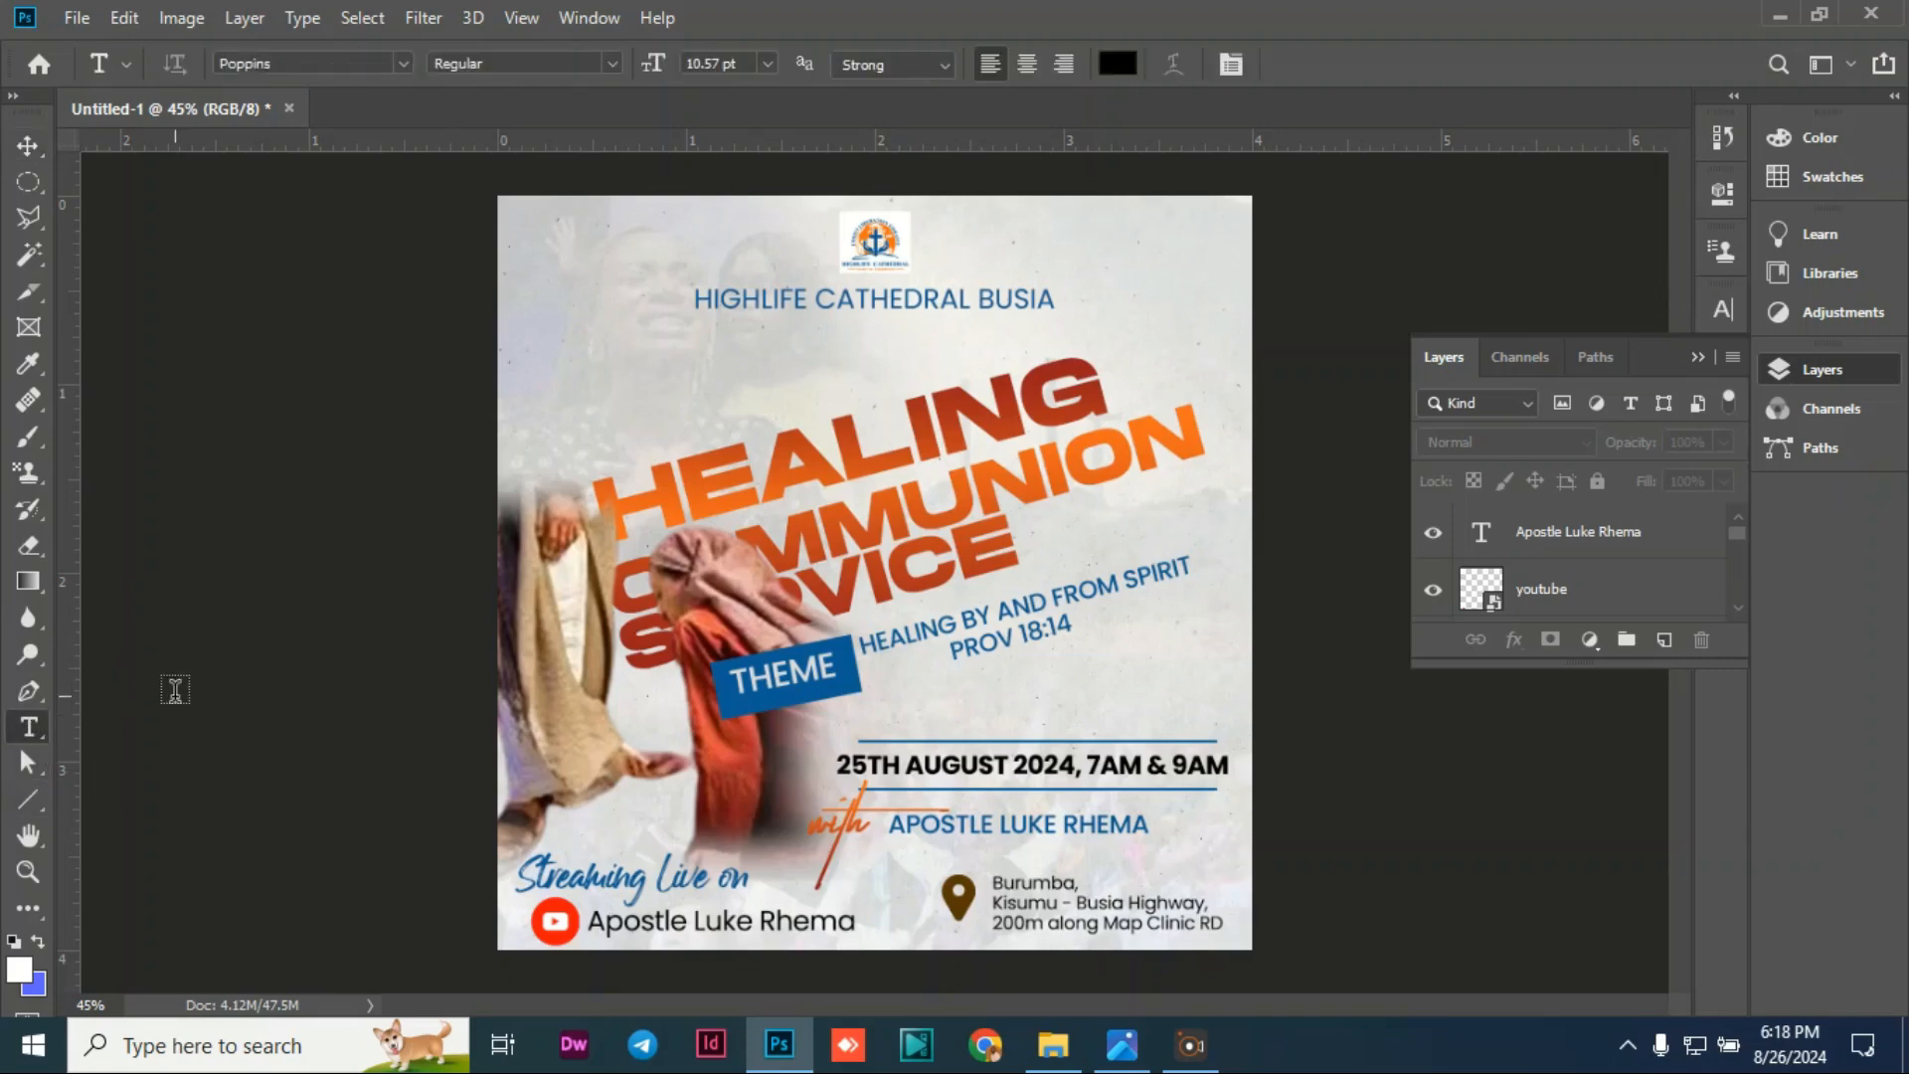
# Step: Start a new text line above the HEALING title reading 'JOIN US THIS SUNDAY'
pyautogui.click(613, 409)
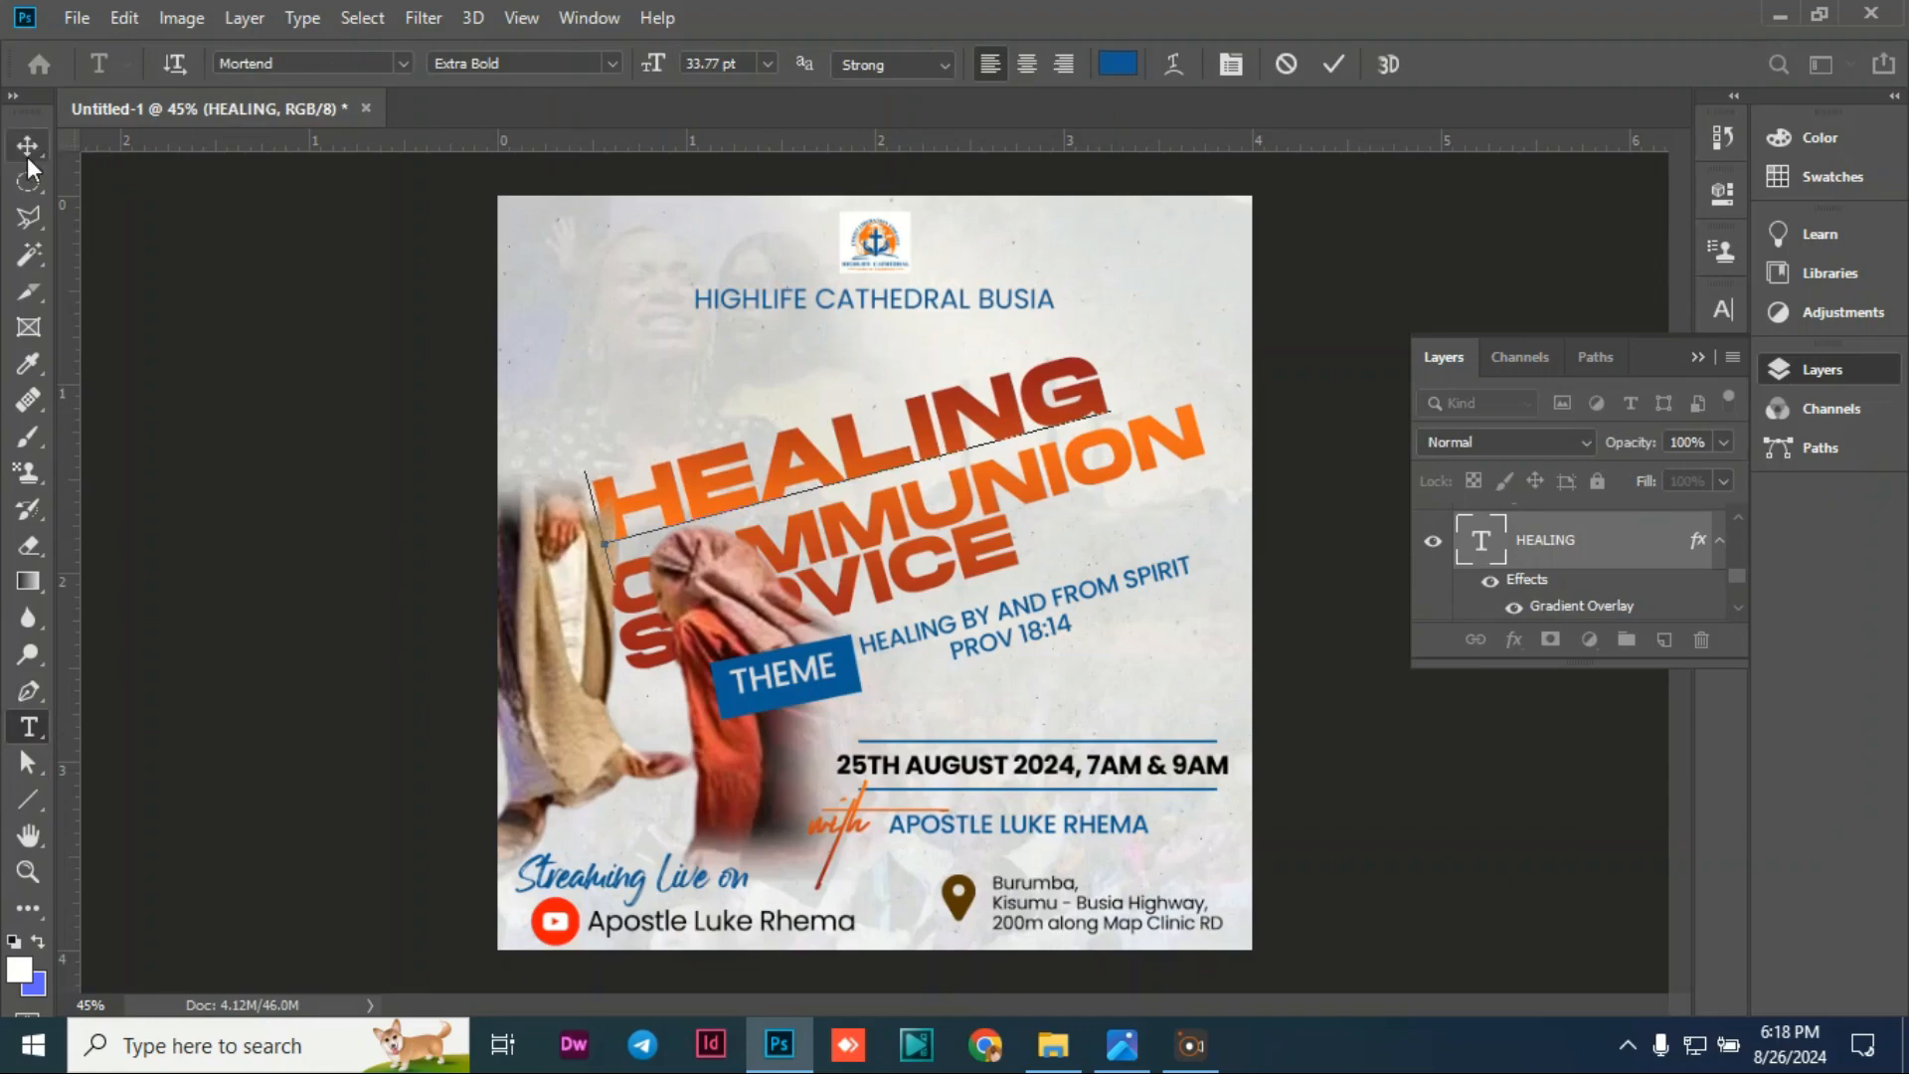
pyautogui.click(27, 151)
pyautogui.click(30, 727)
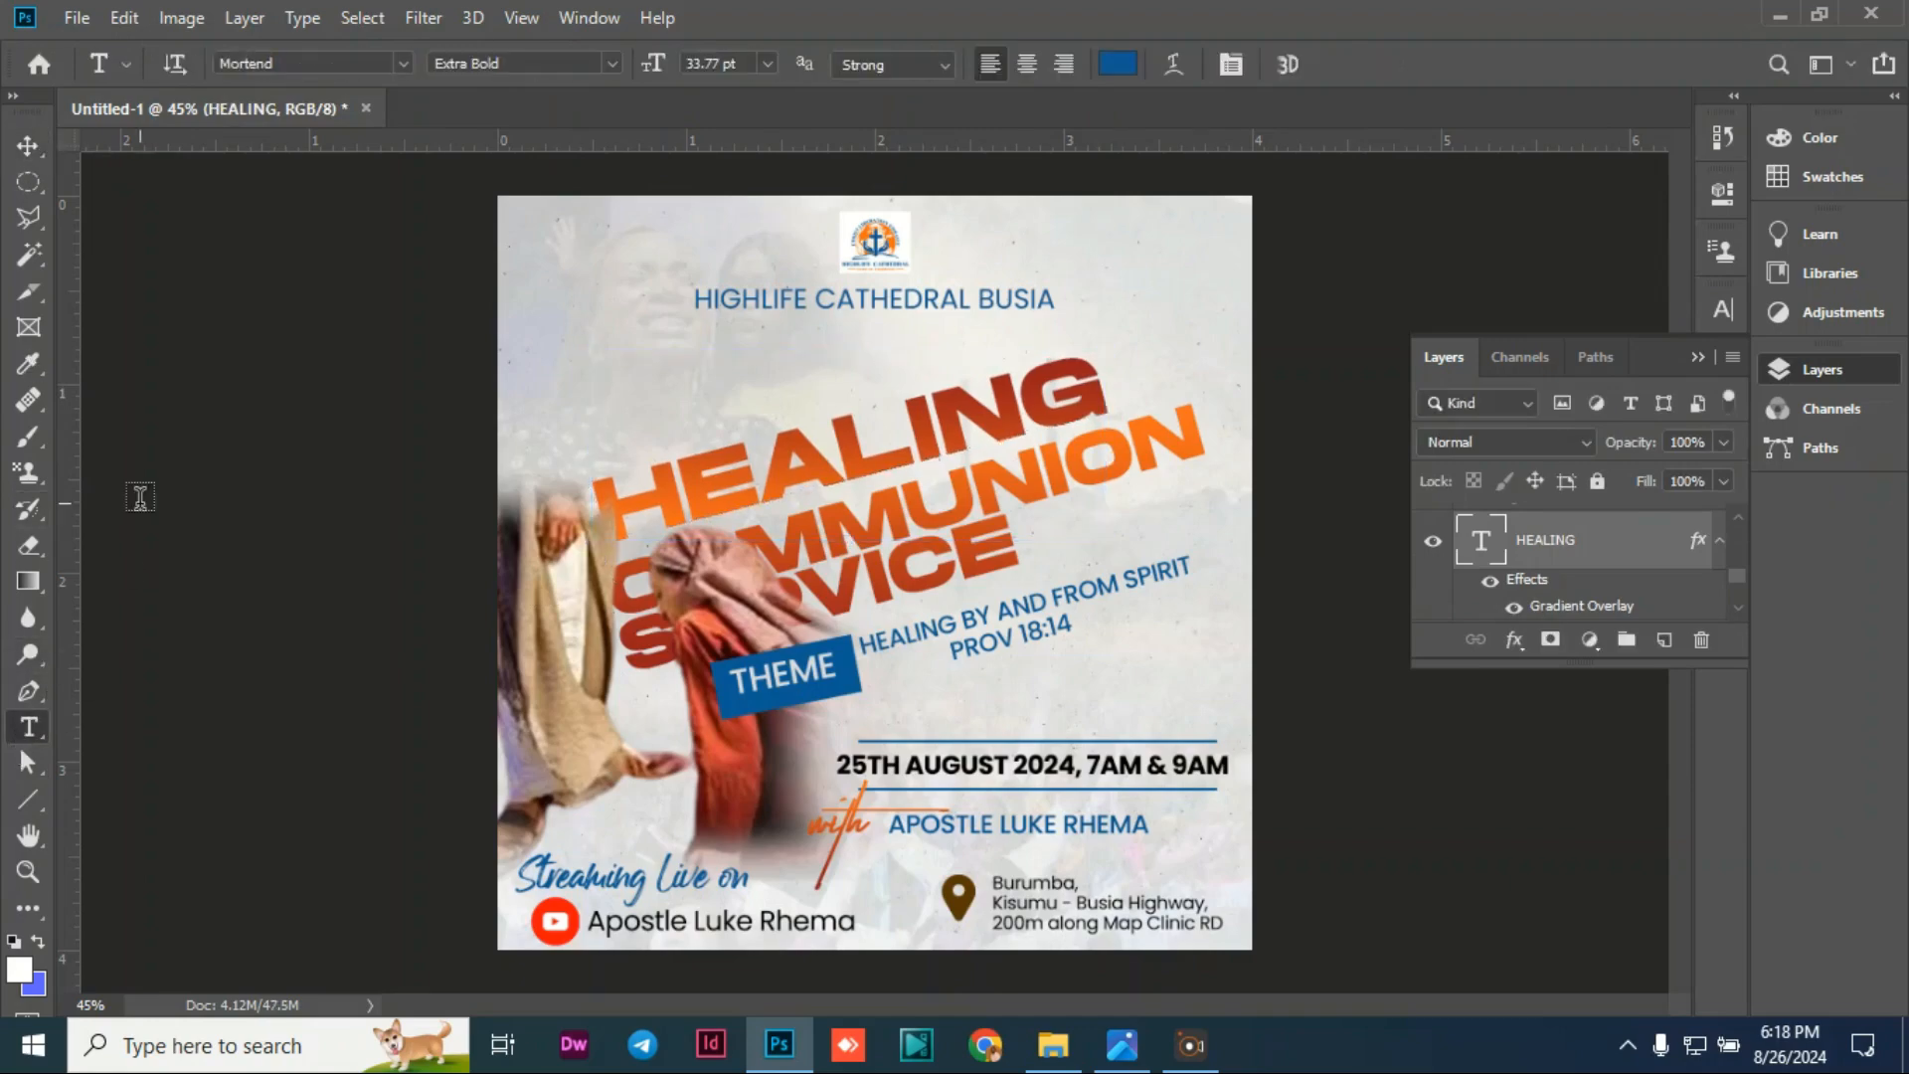
pyautogui.click(589, 368)
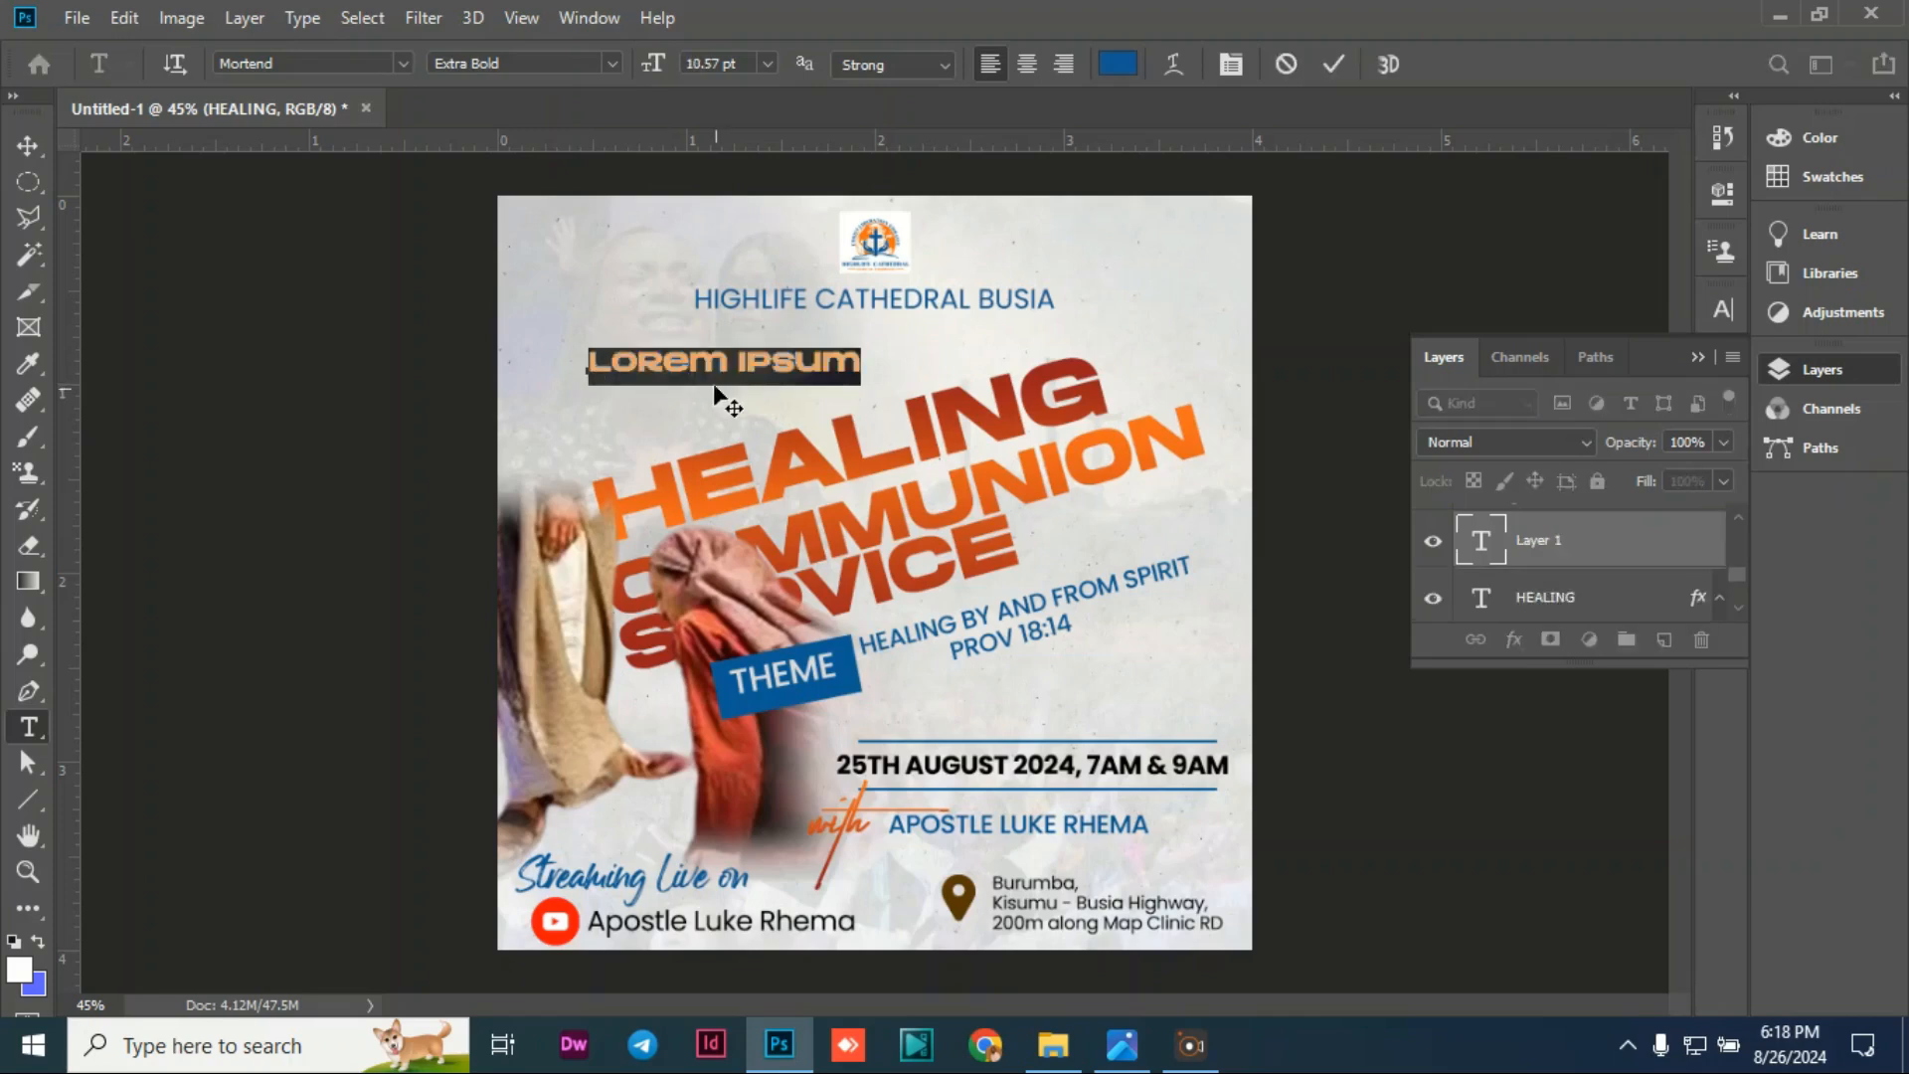
pyautogui.press('BackSpace')
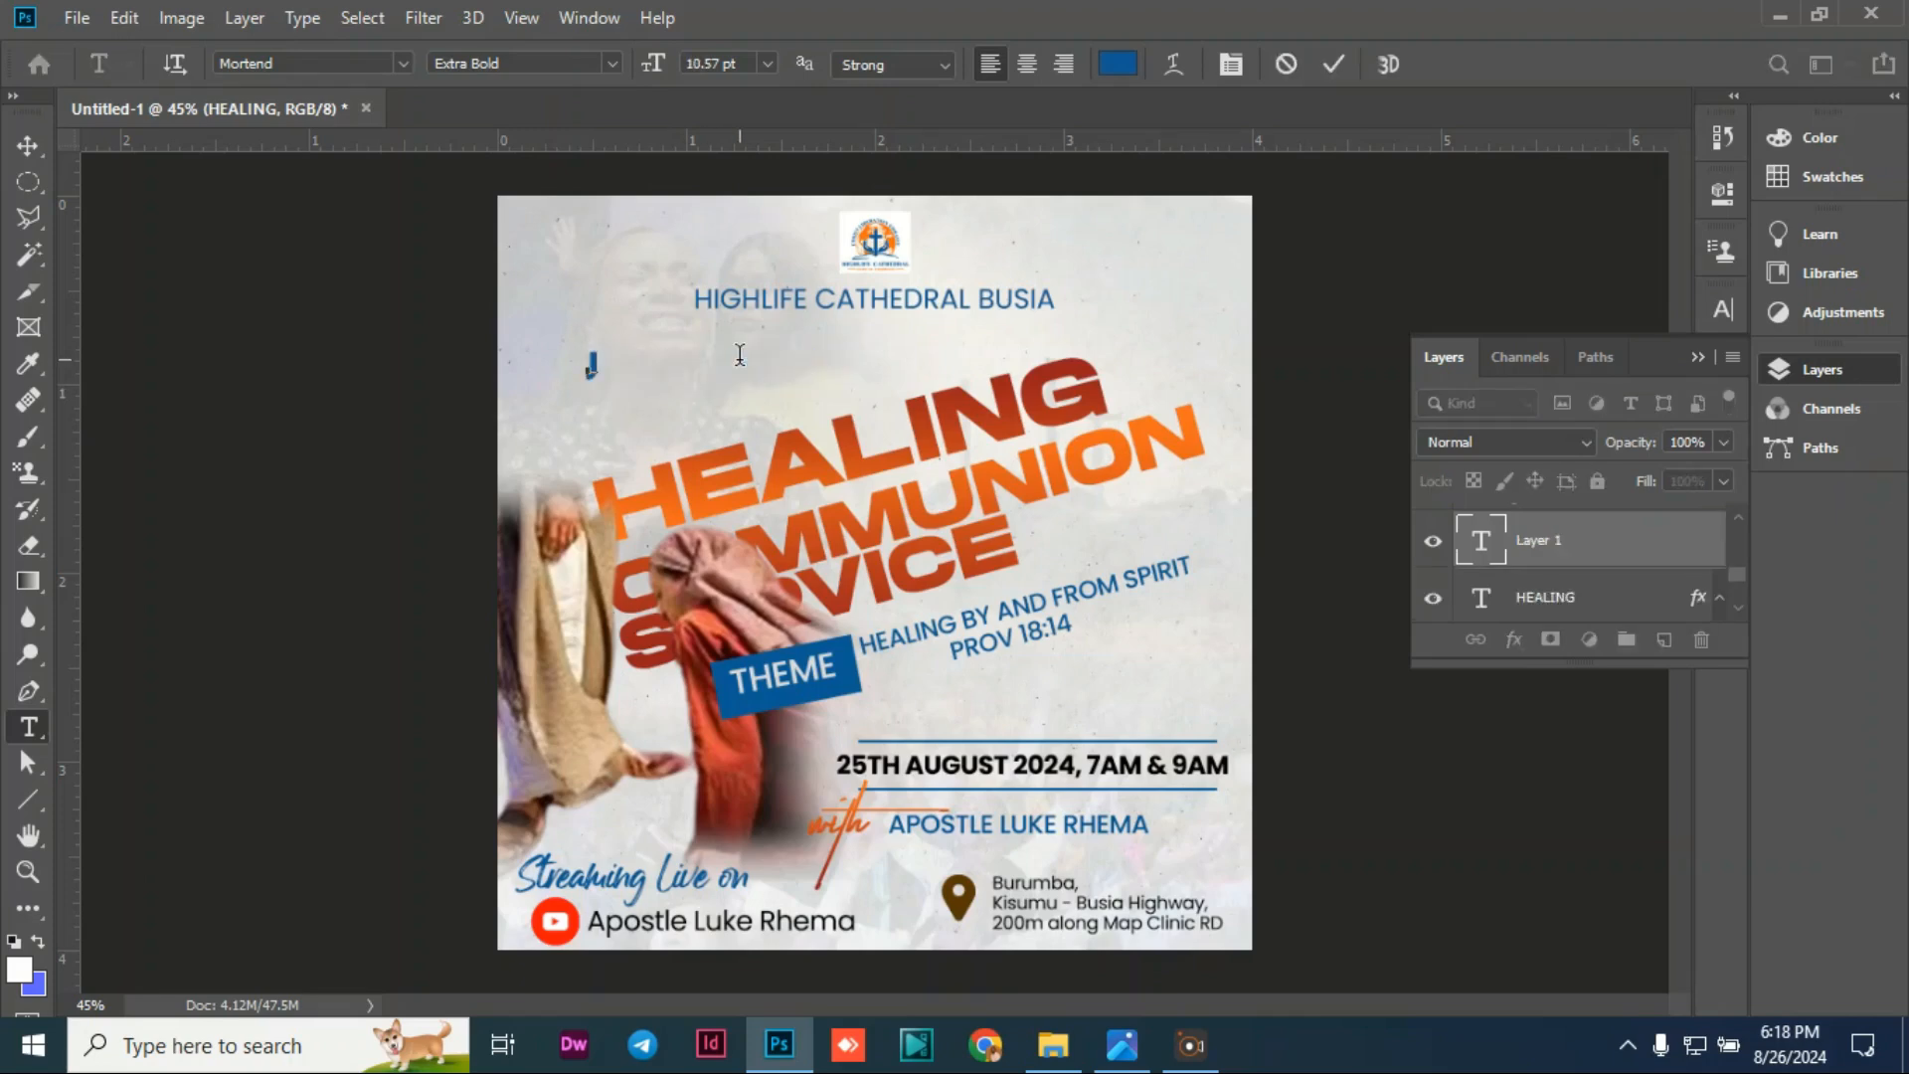
pyautogui.write('JOIN US THIS ')
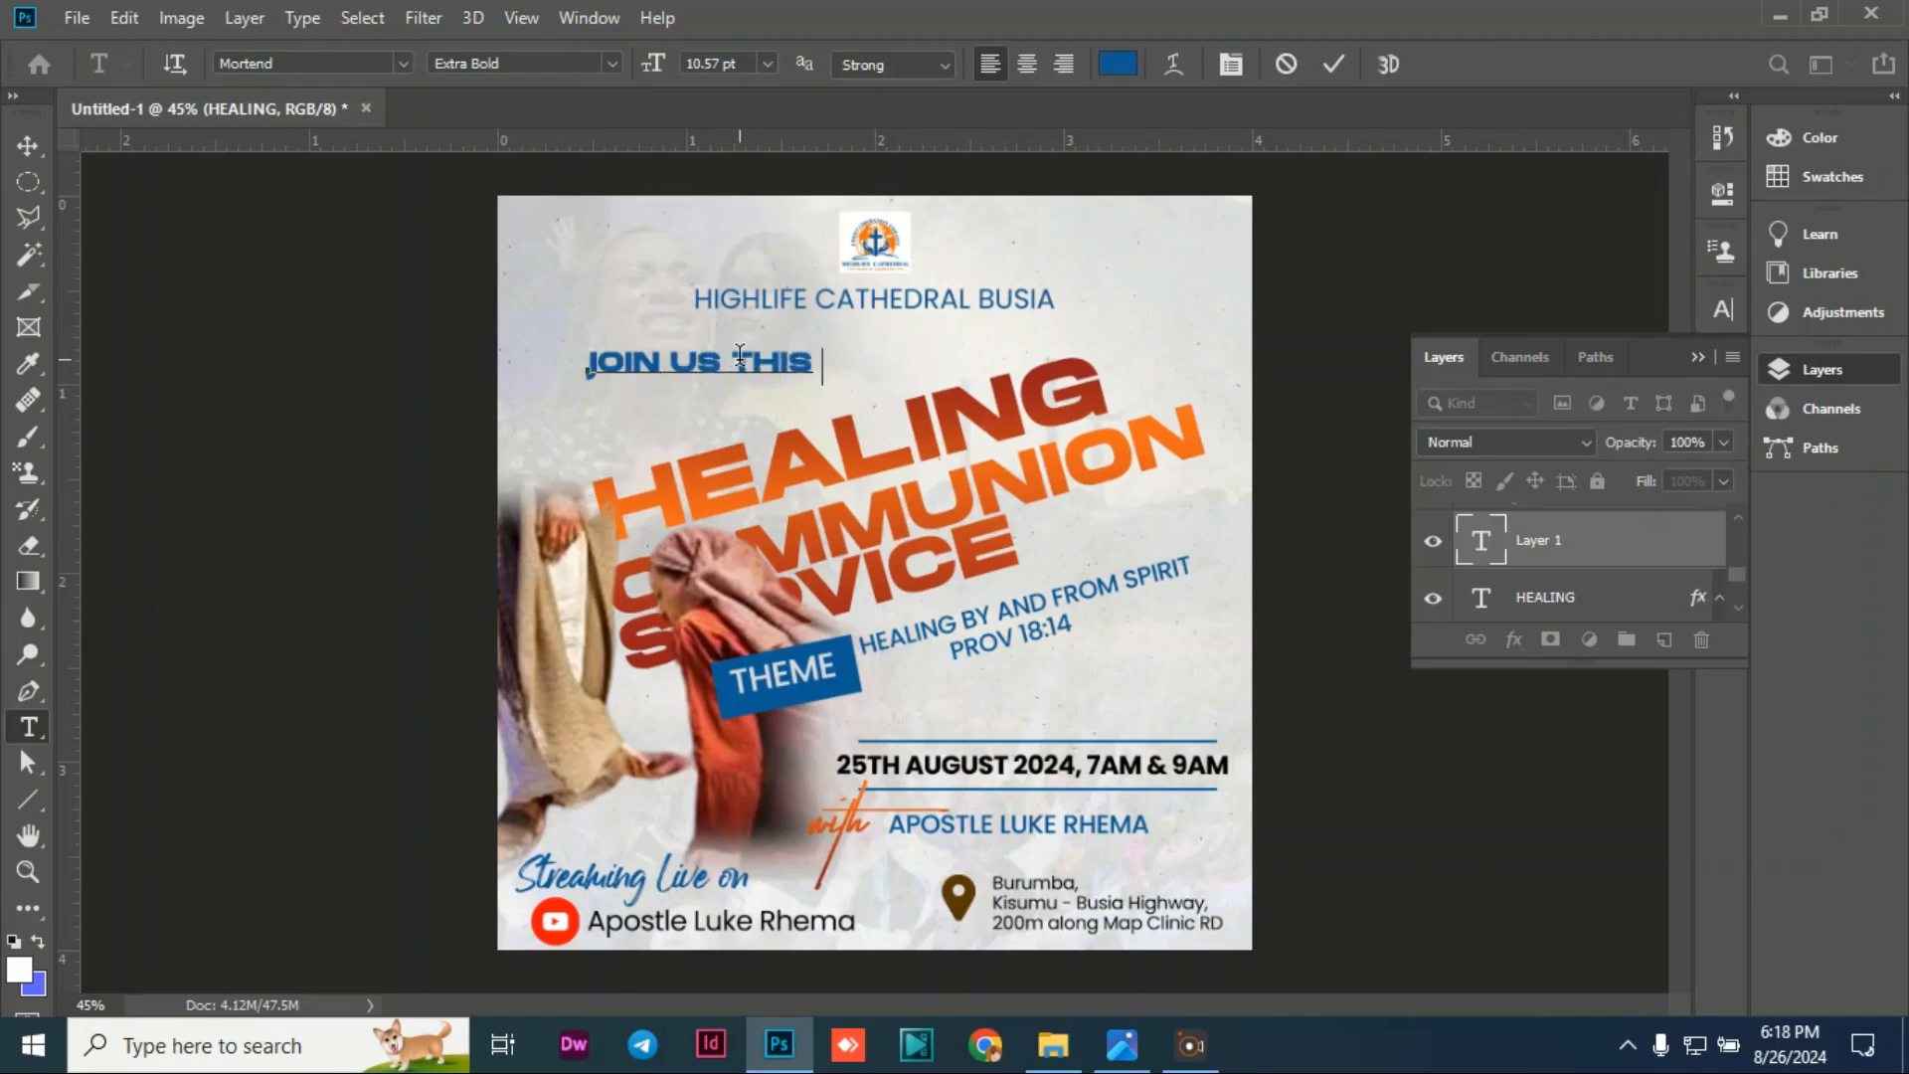
pyautogui.write('SUNDAY')
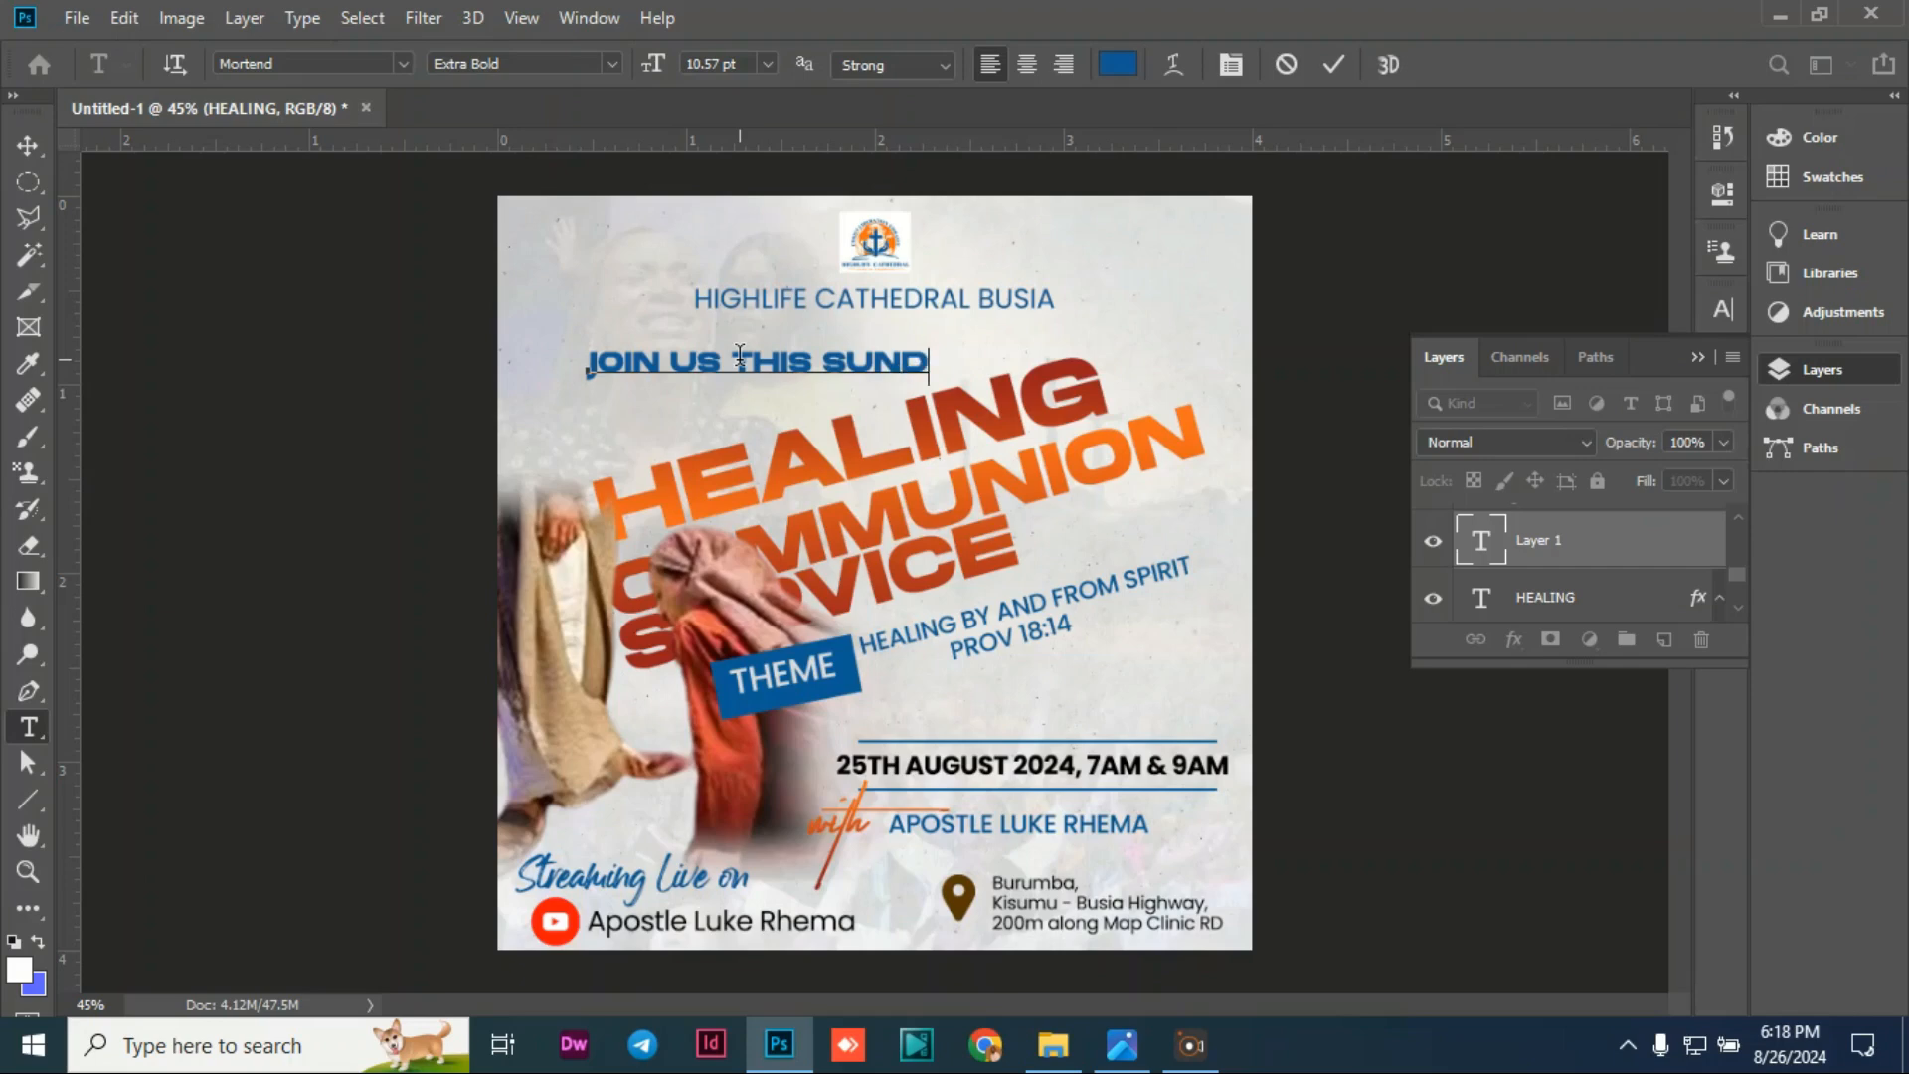
# Step: Switch the line to the Angello script font and retype it as 'Join us this Sunday'
pyautogui.tripleClick(695, 360)
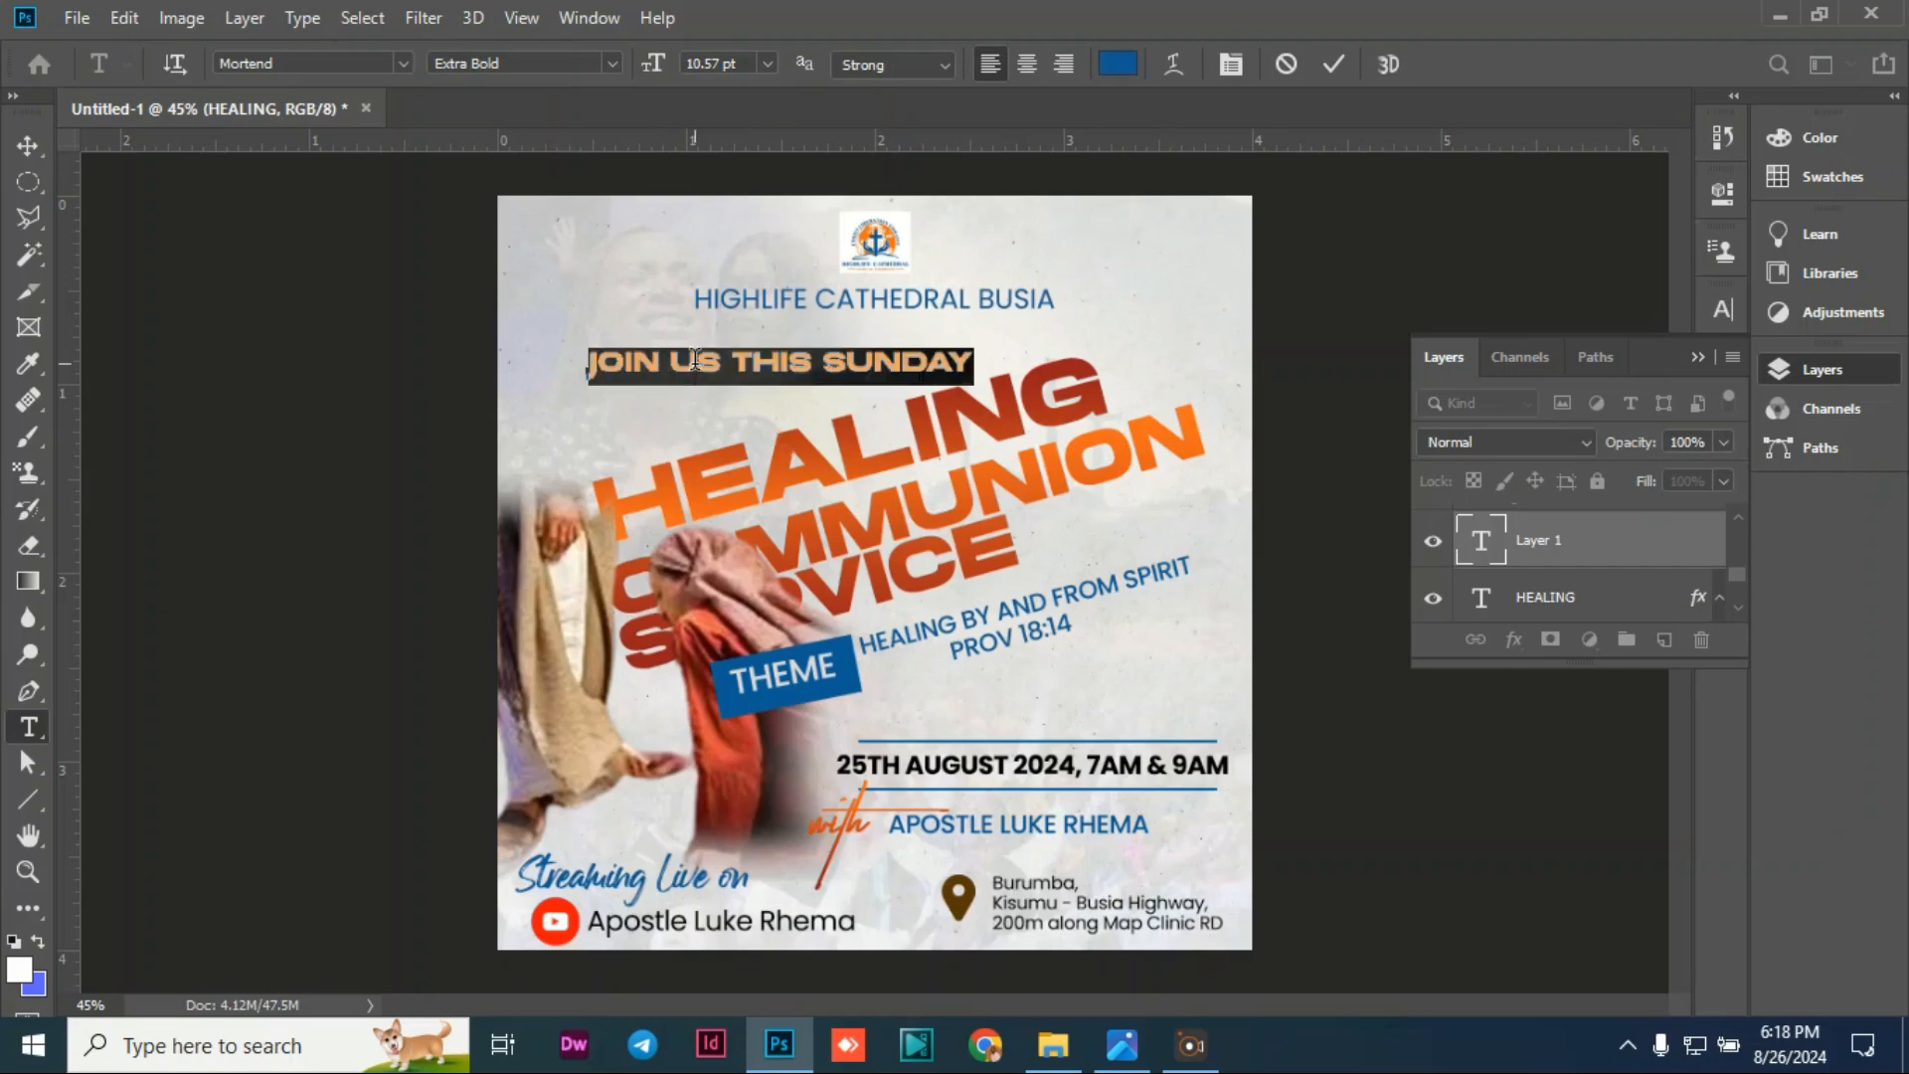
pyautogui.click(403, 62)
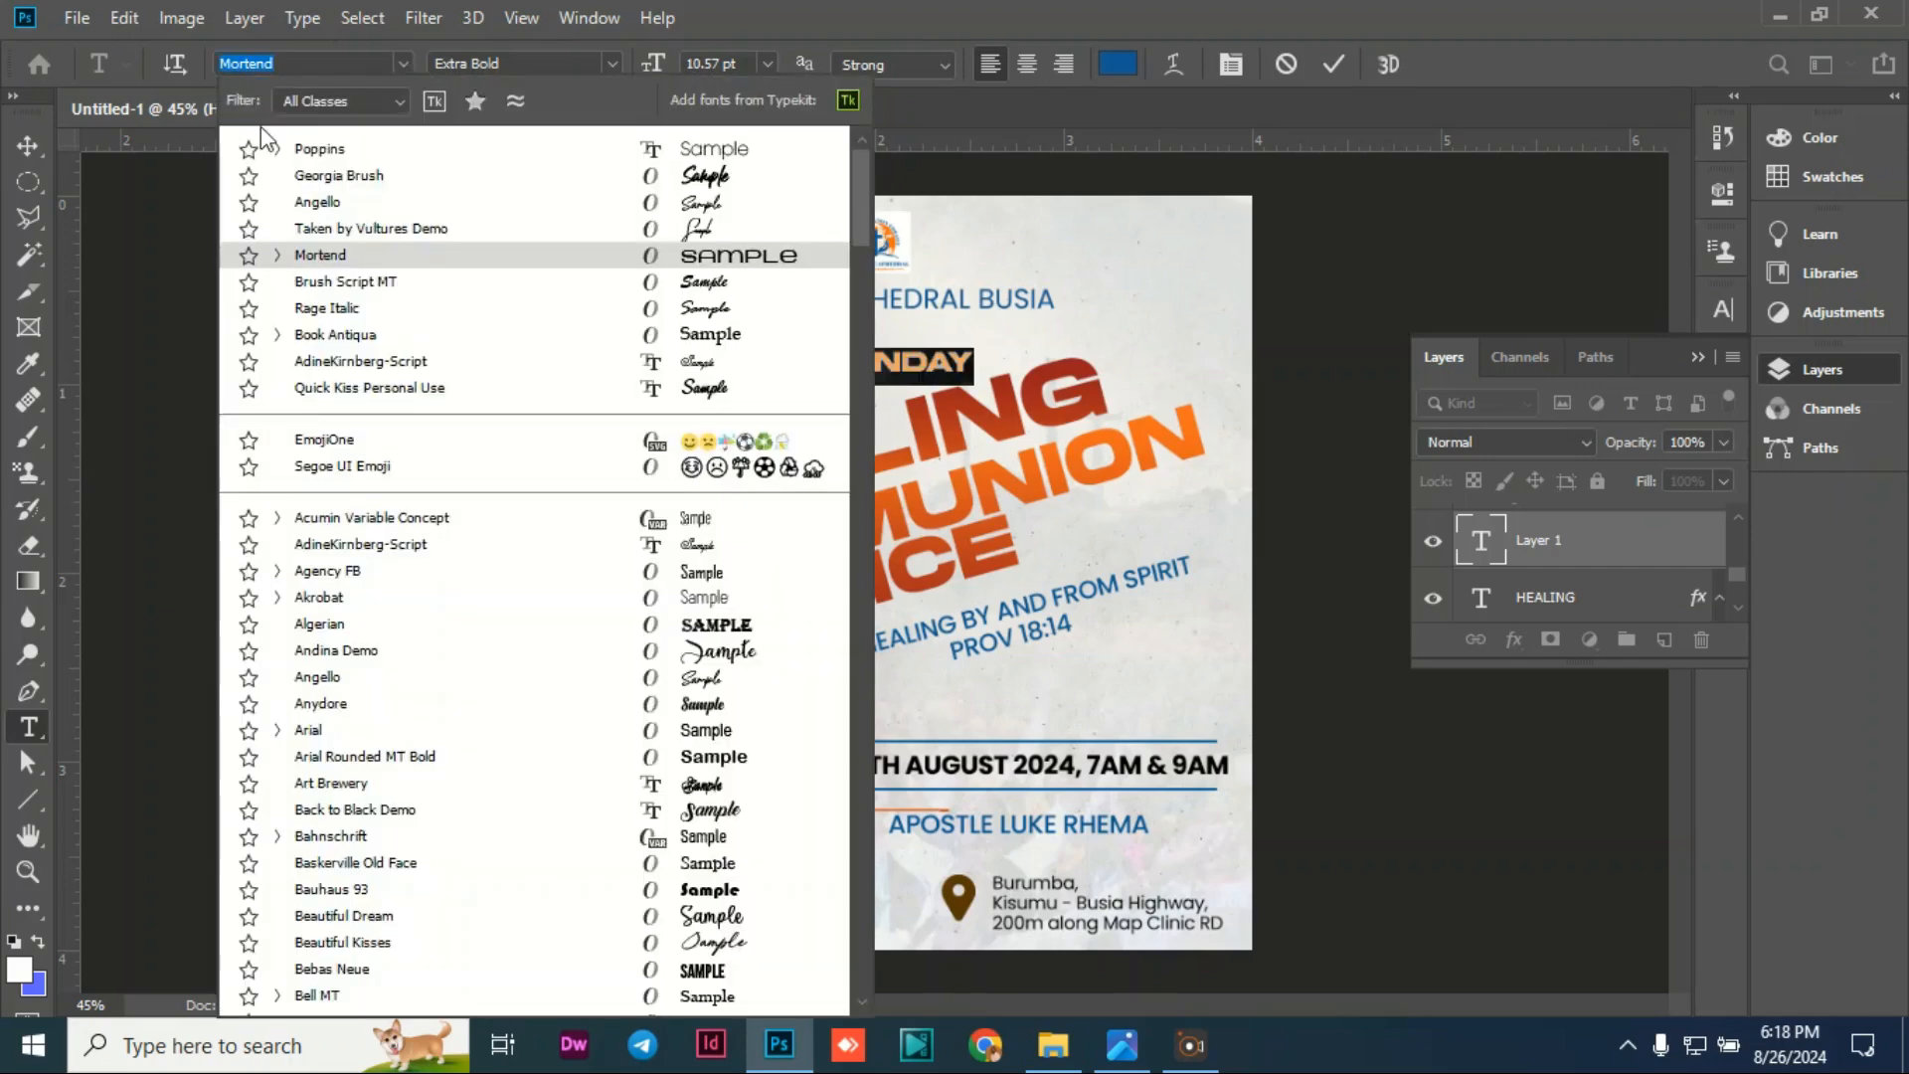
pyautogui.click(307, 194)
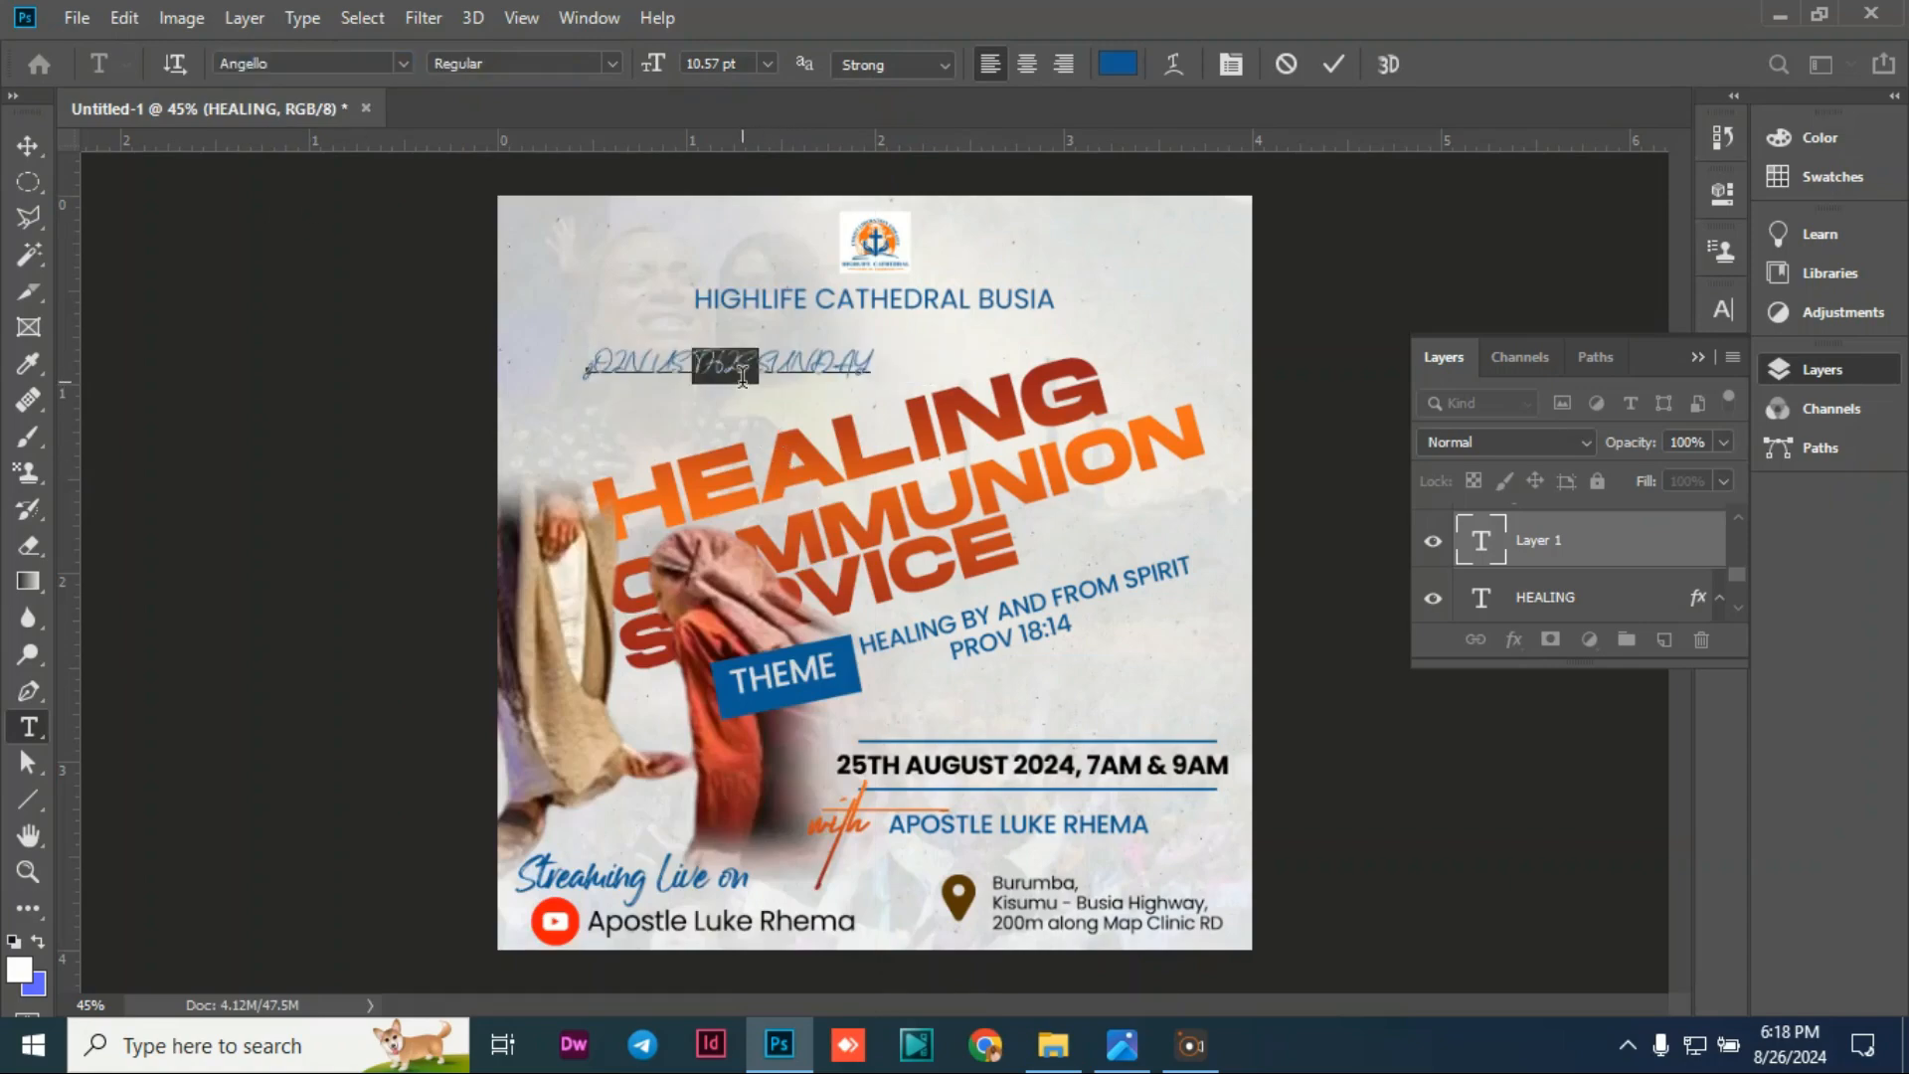
pyautogui.write('I')
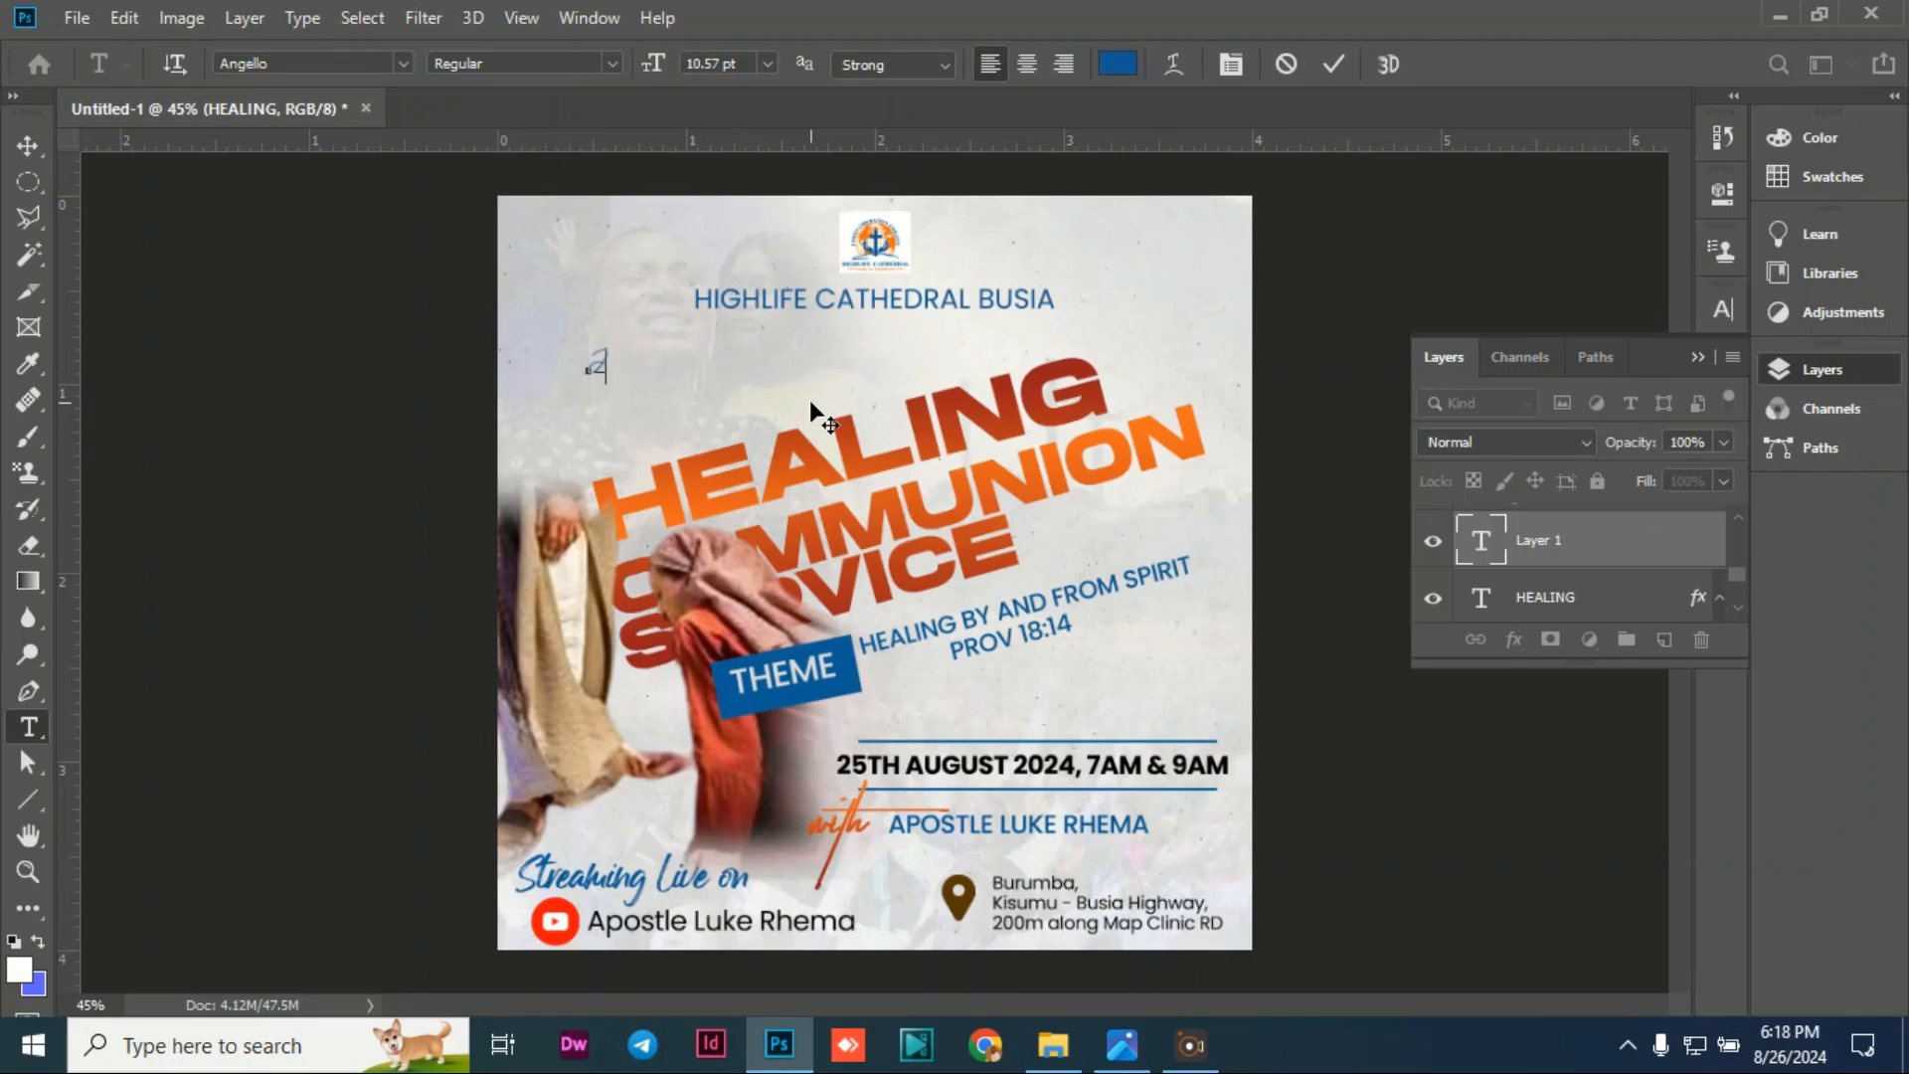
pyautogui.write('oin us this Sunday')
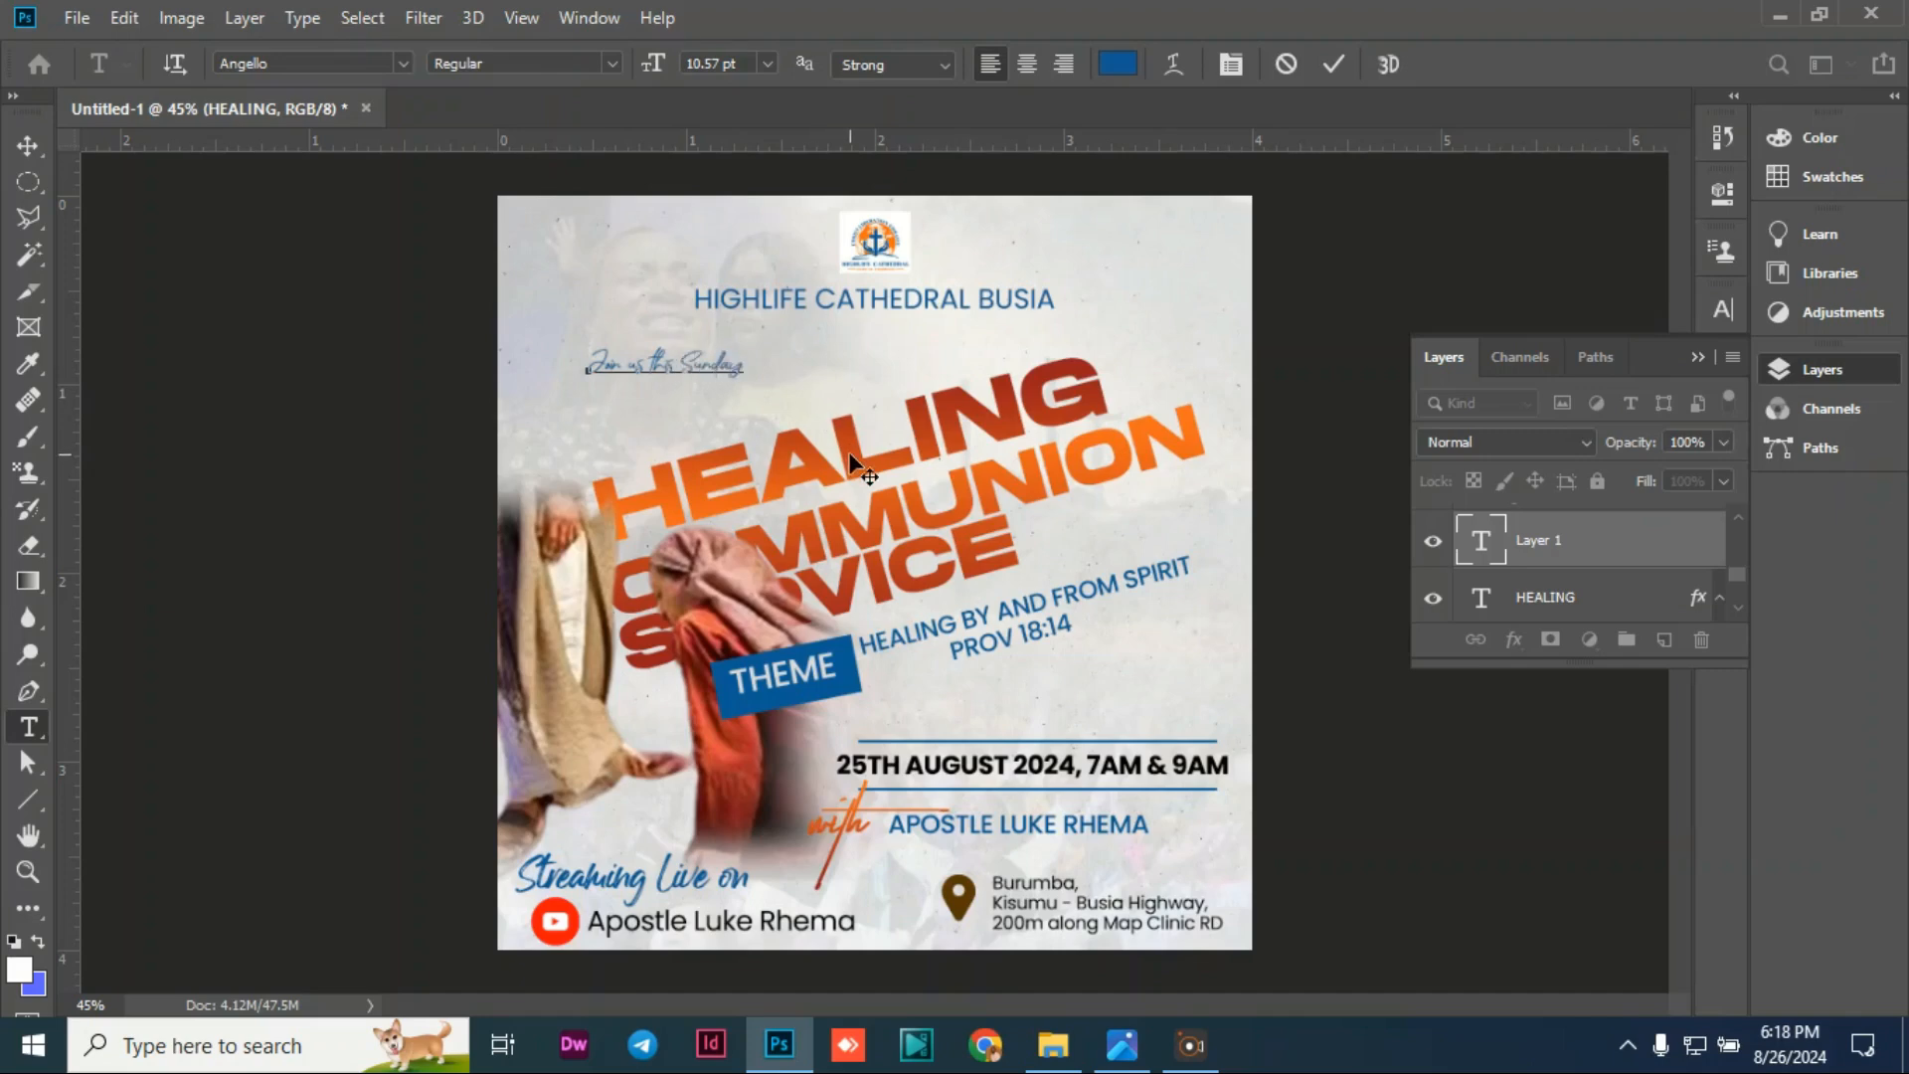
# Step: Change the 'Join us this Sunday' text colour to black 000000
pyautogui.moveTo(743, 364); pyautogui.dragTo(475, 260)
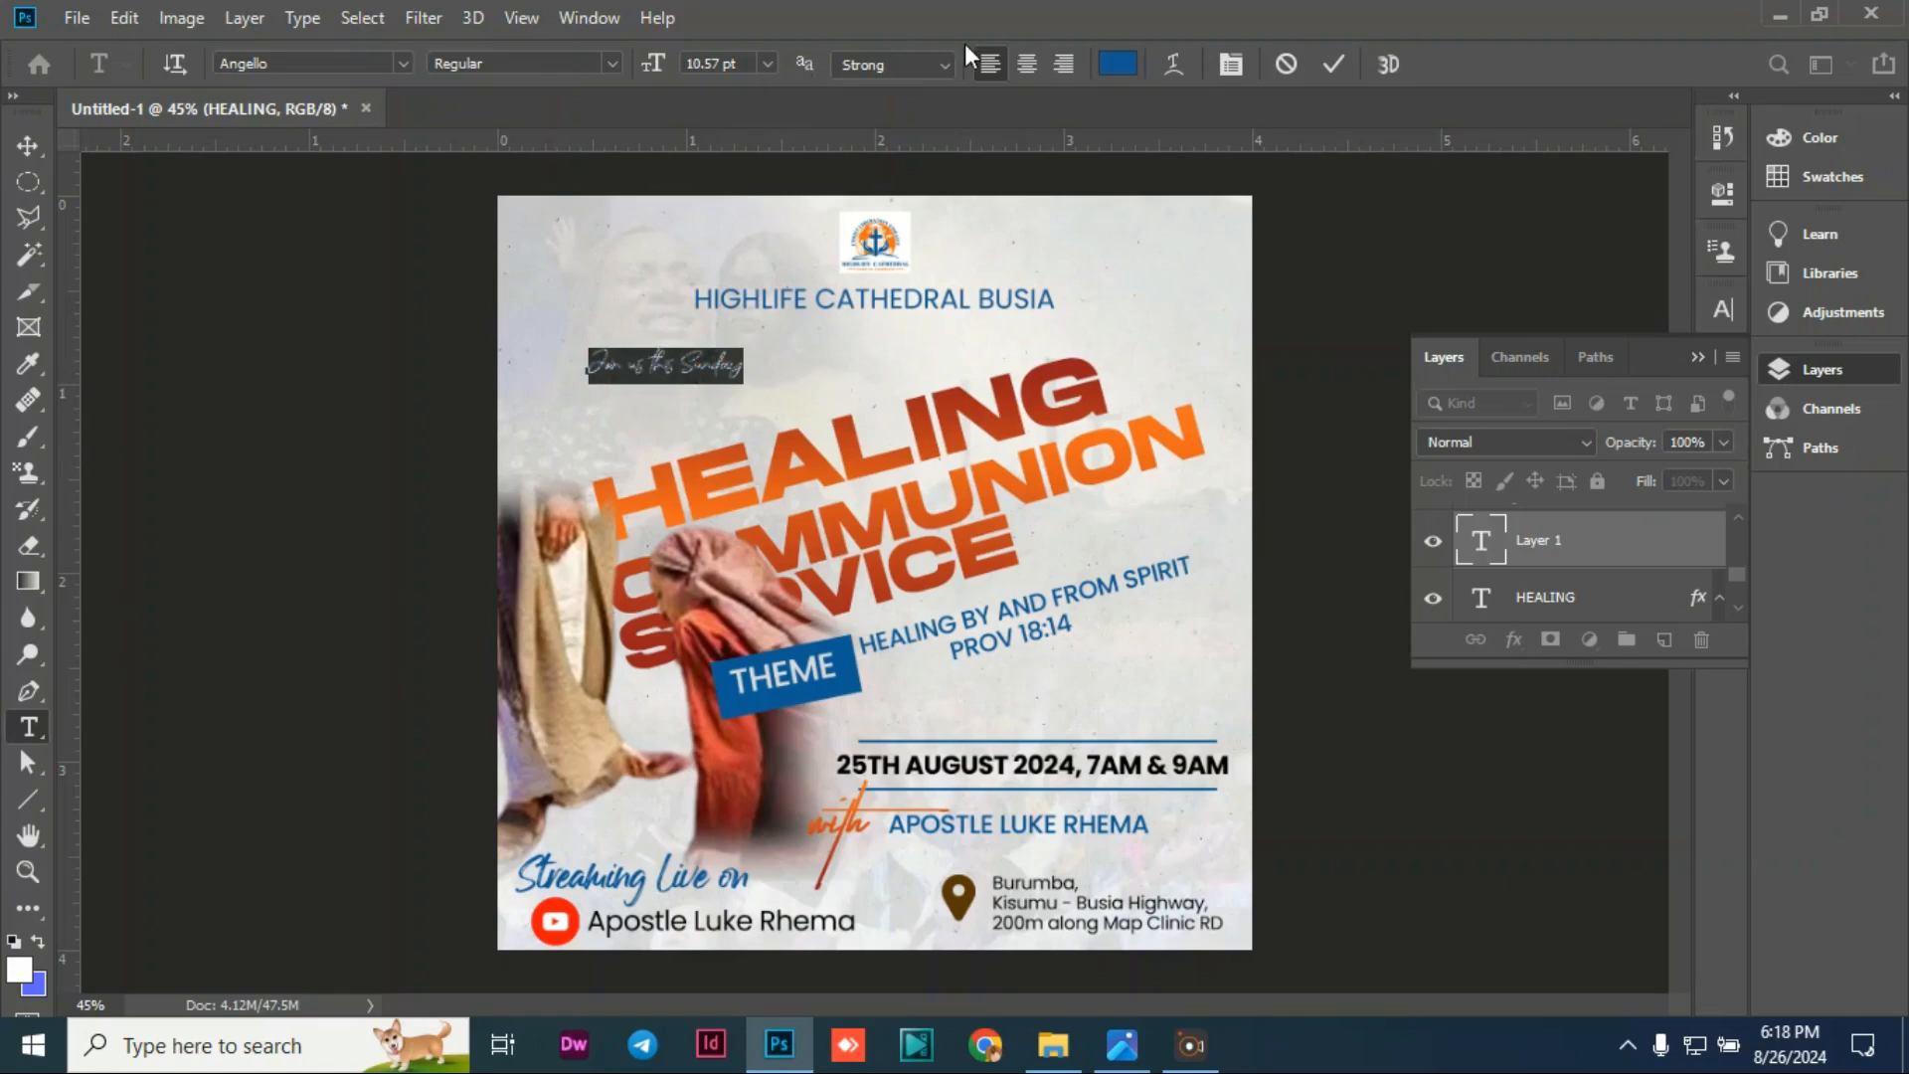
pyautogui.click(1118, 65)
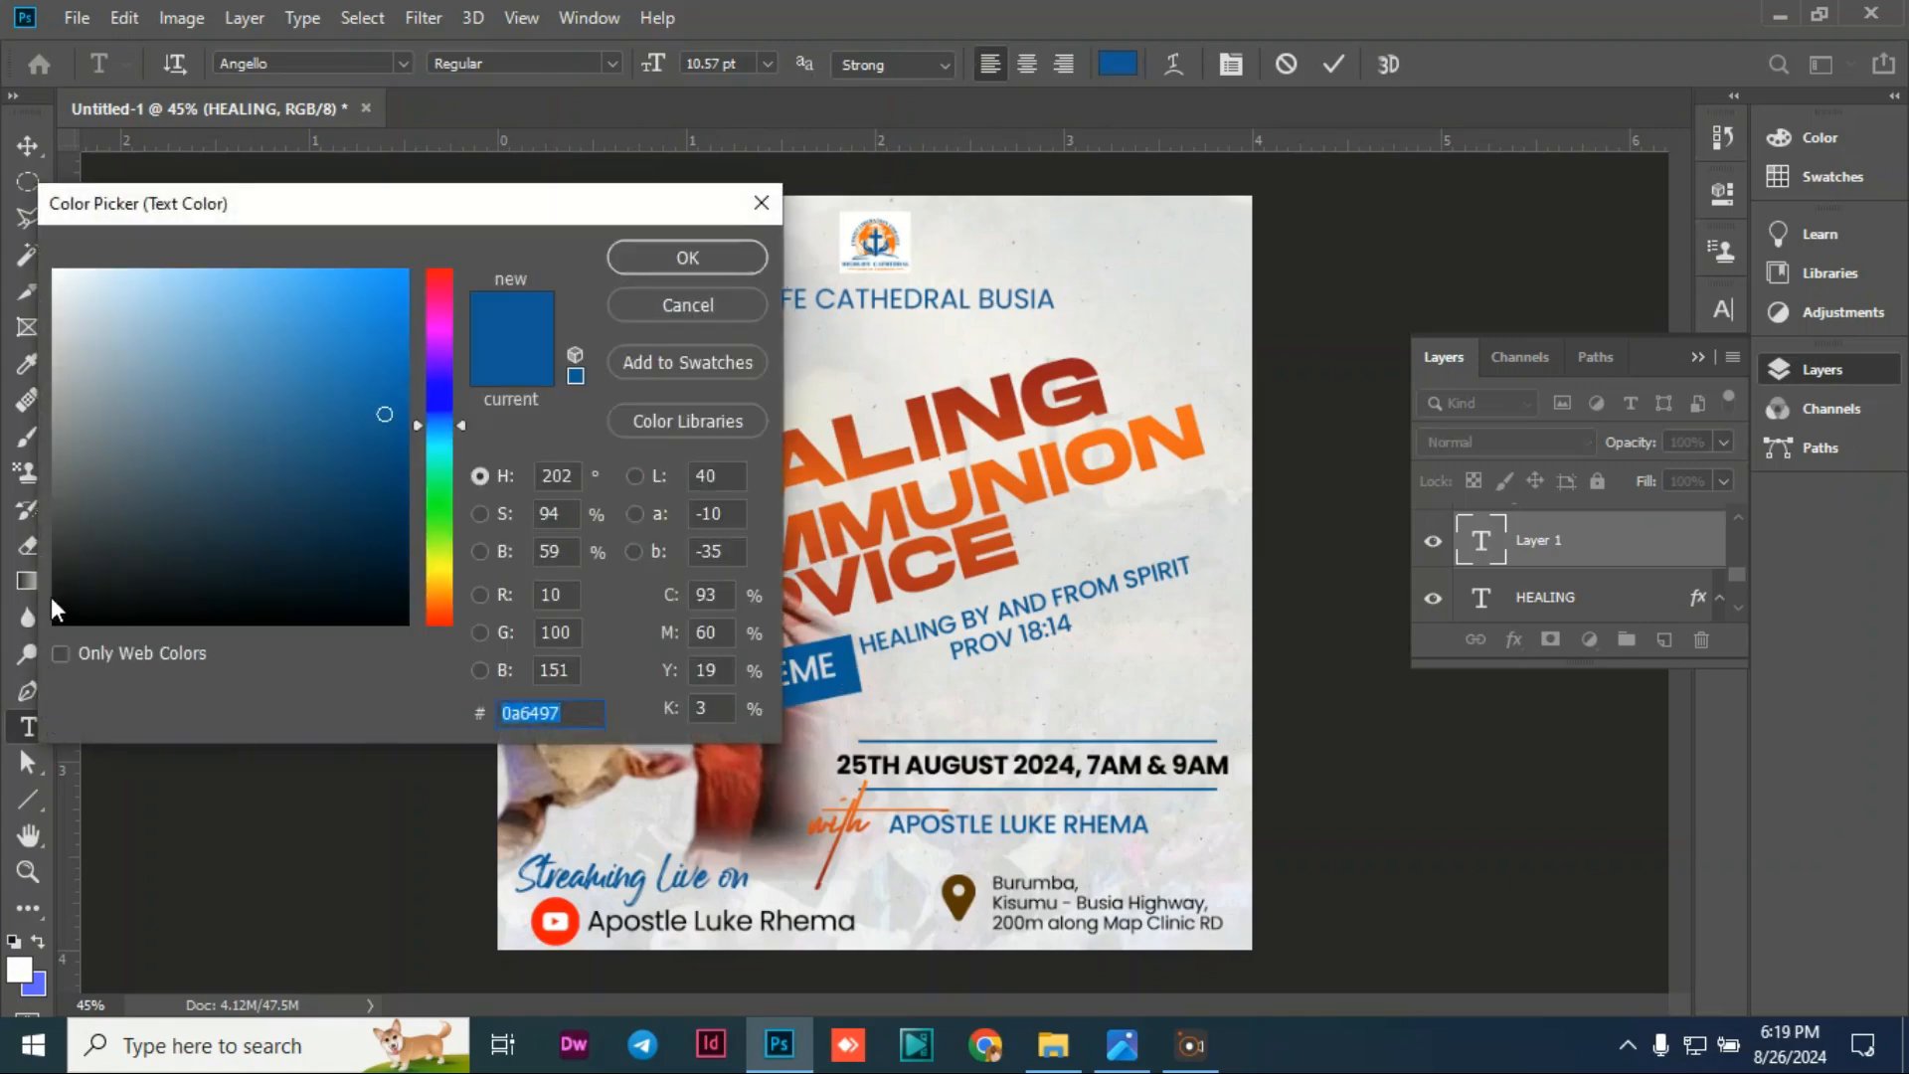
pyautogui.write('000000')
pyautogui.click(692, 257)
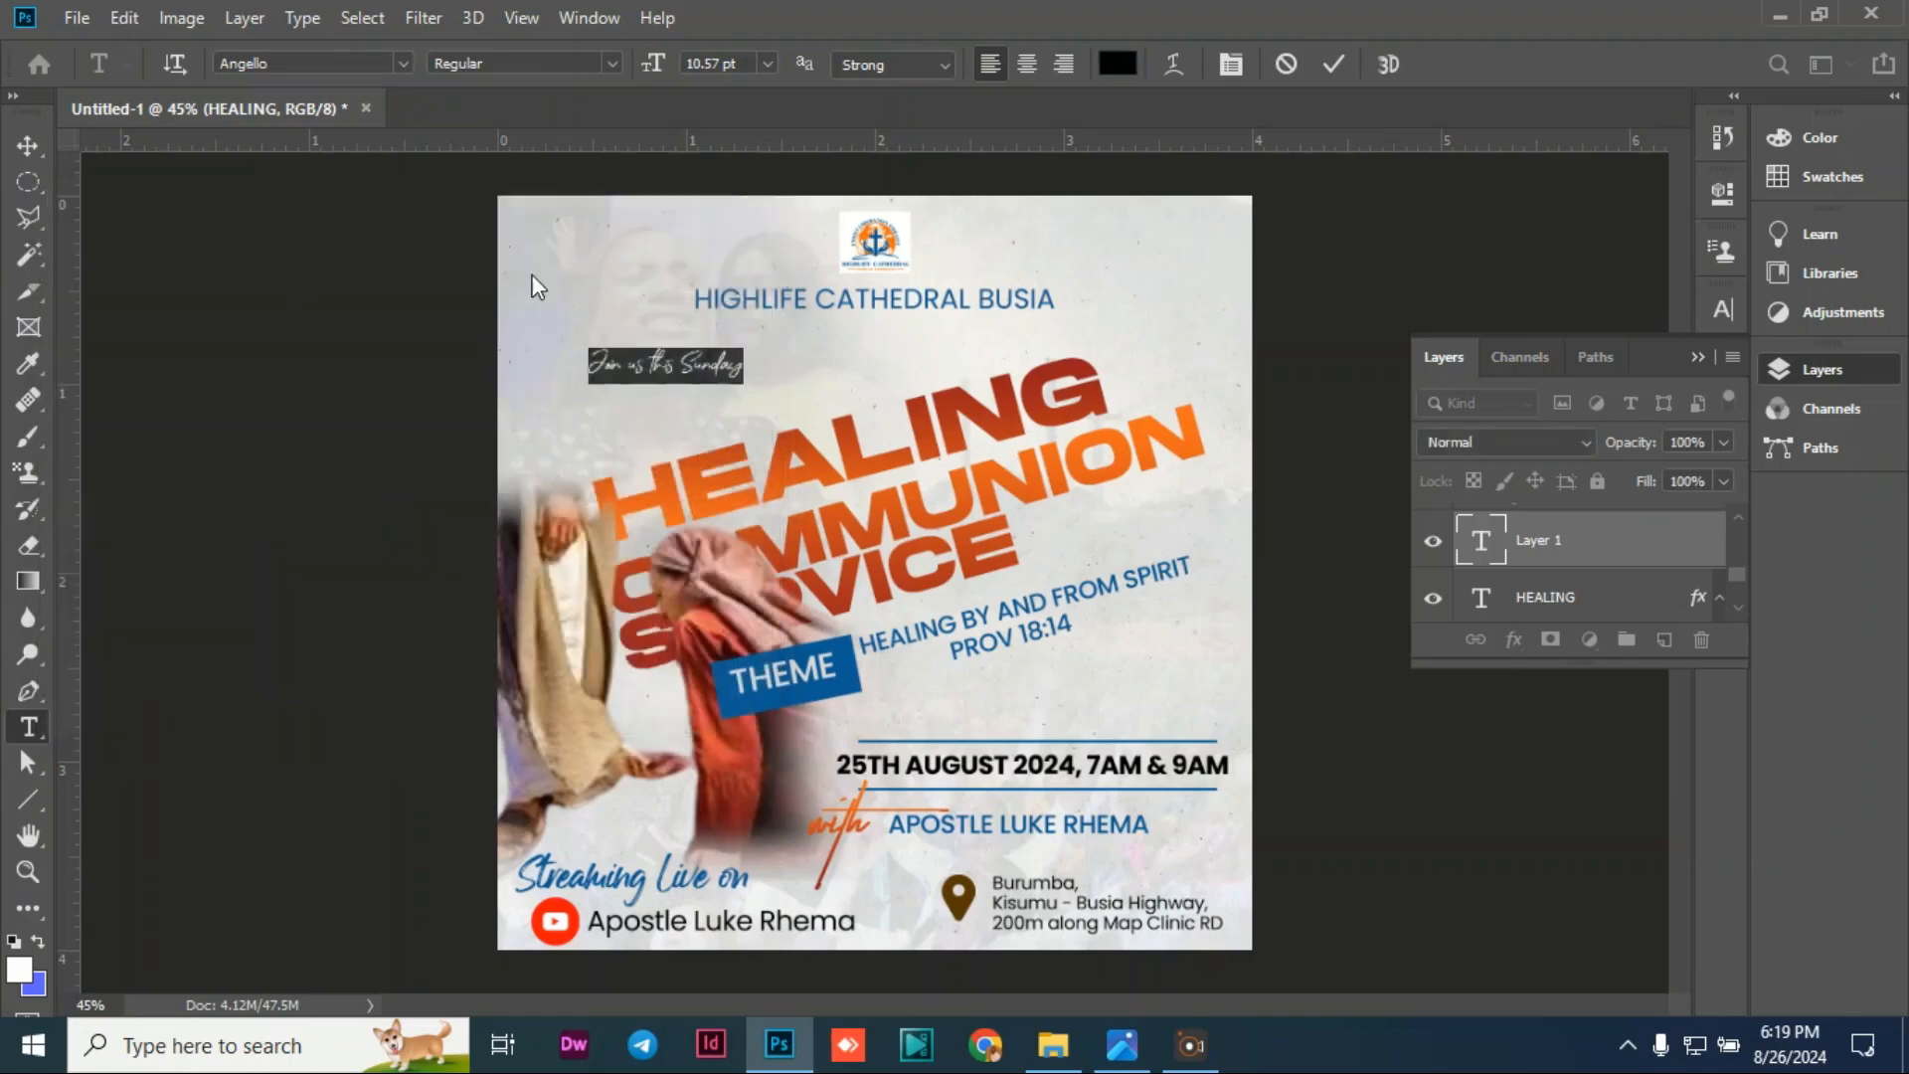
pyautogui.click(27, 149)
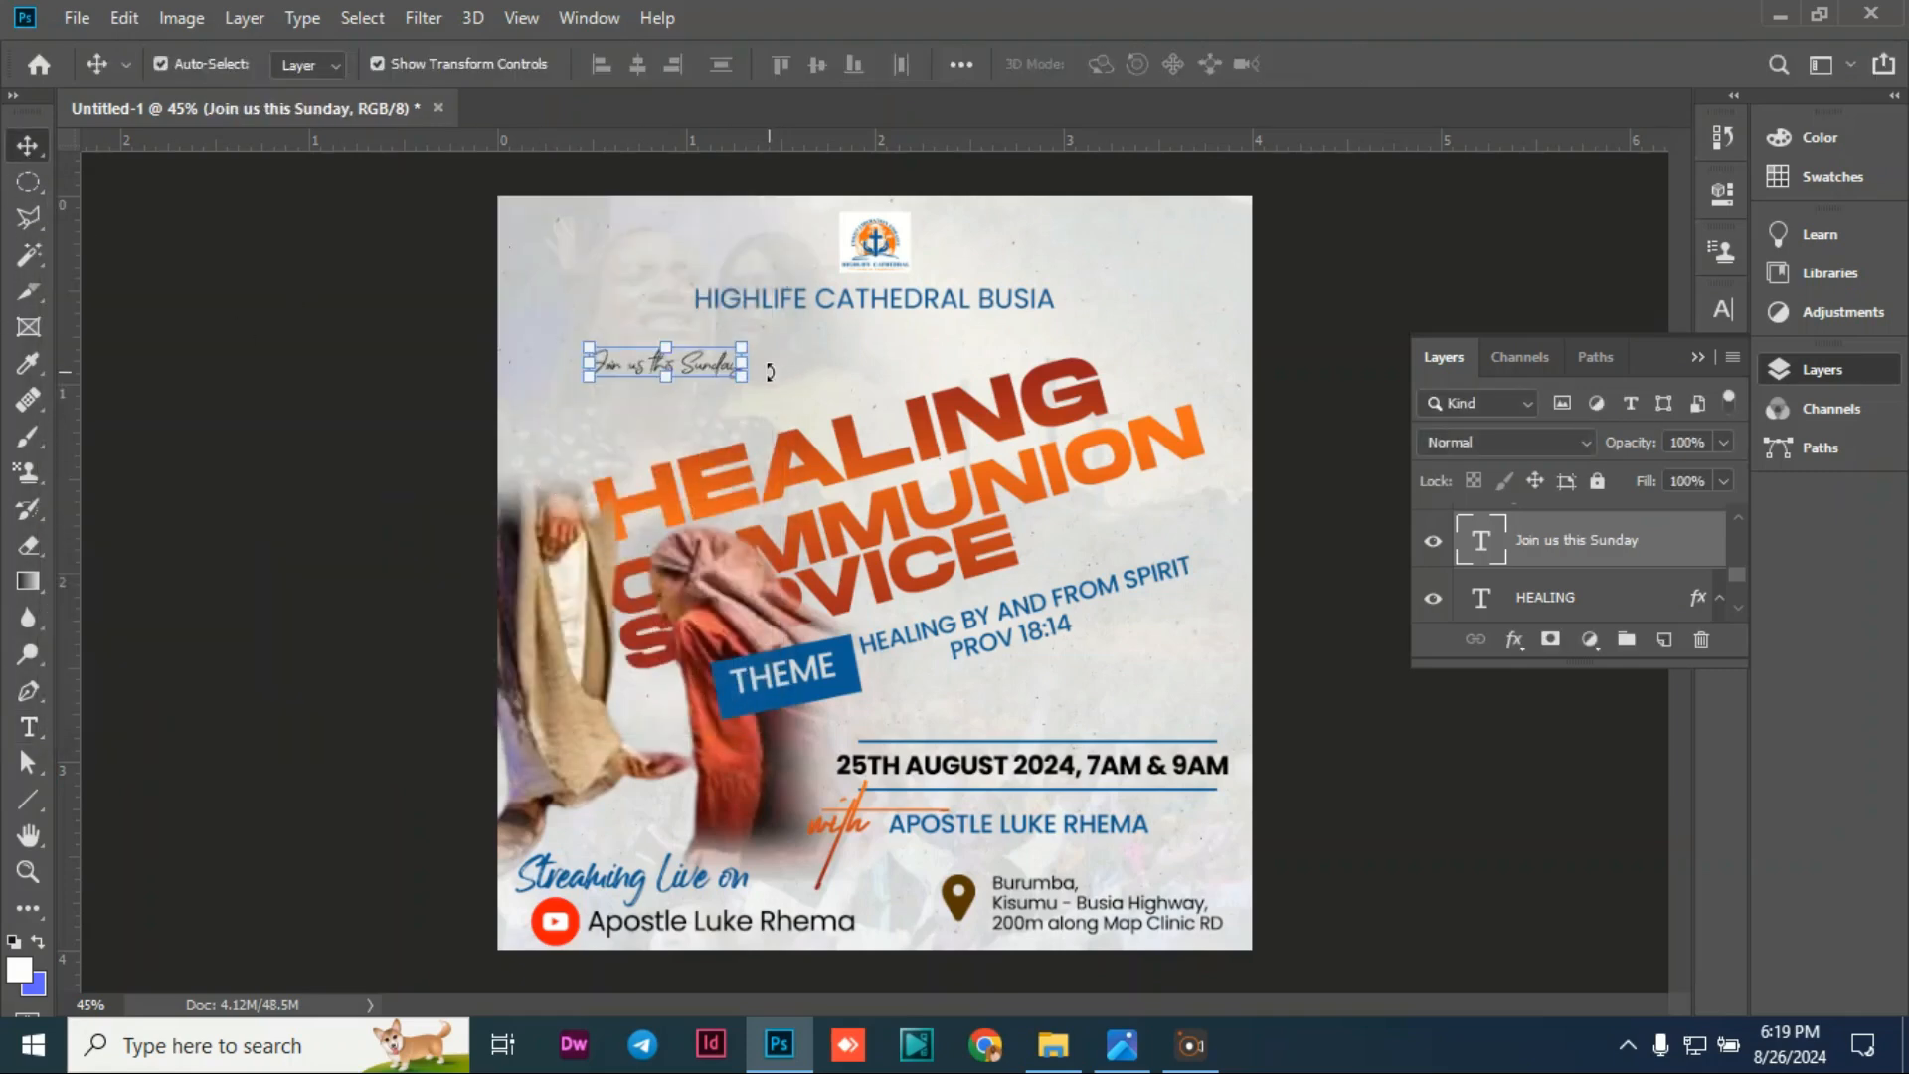
# Step: Enlarge the 'Join us this Sunday' script line and set it just above HEALING
pyautogui.moveTo(772, 370)
pyautogui.mouseDown()
pyautogui.moveTo(701, 390)
pyautogui.moveTo(688, 452)
pyautogui.moveTo(782, 396)
pyautogui.moveTo(781, 417)
pyautogui.moveTo(778, 367)
pyautogui.moveTo(872, 284)
pyautogui.mouseUp()
pyautogui.press('Escape')
pyautogui.moveTo(784, 394); pyautogui.dragTo(784, 425)
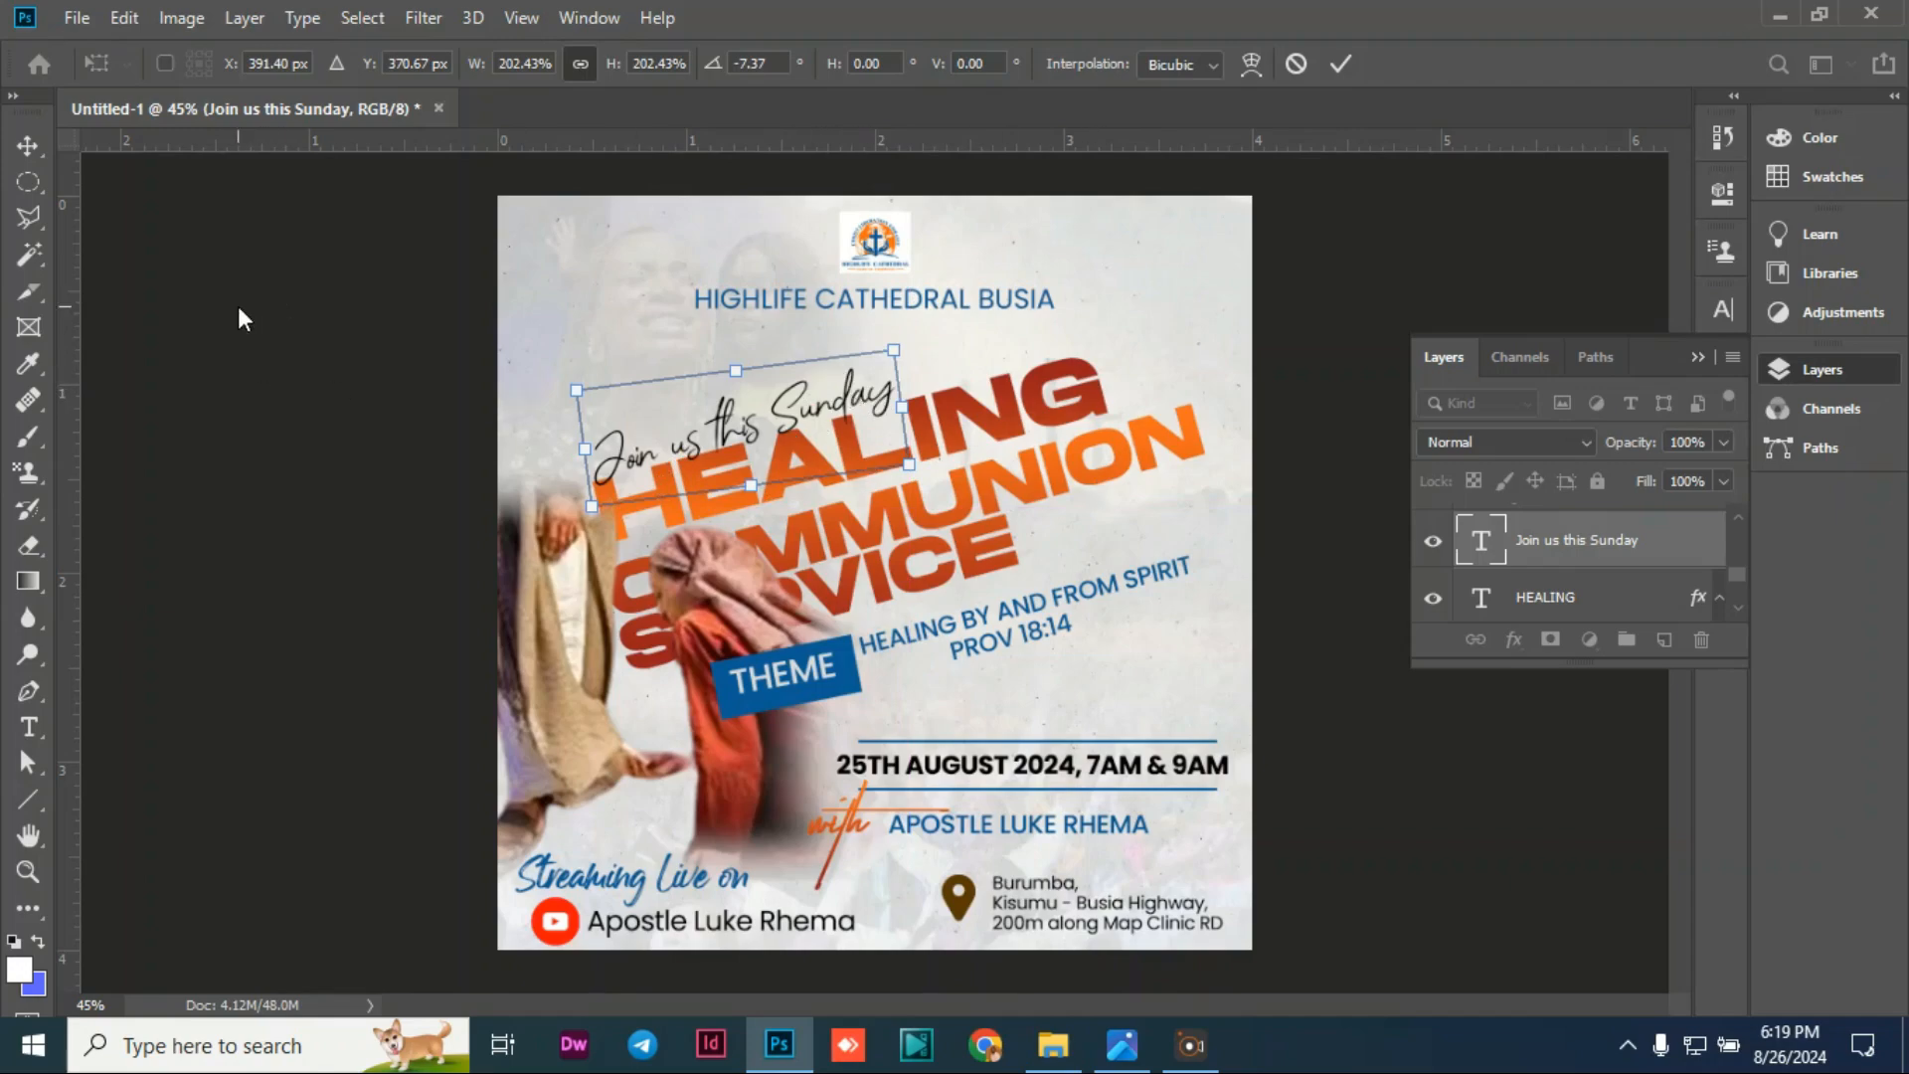
pyautogui.click(40, 152)
pyautogui.click(267, 353)
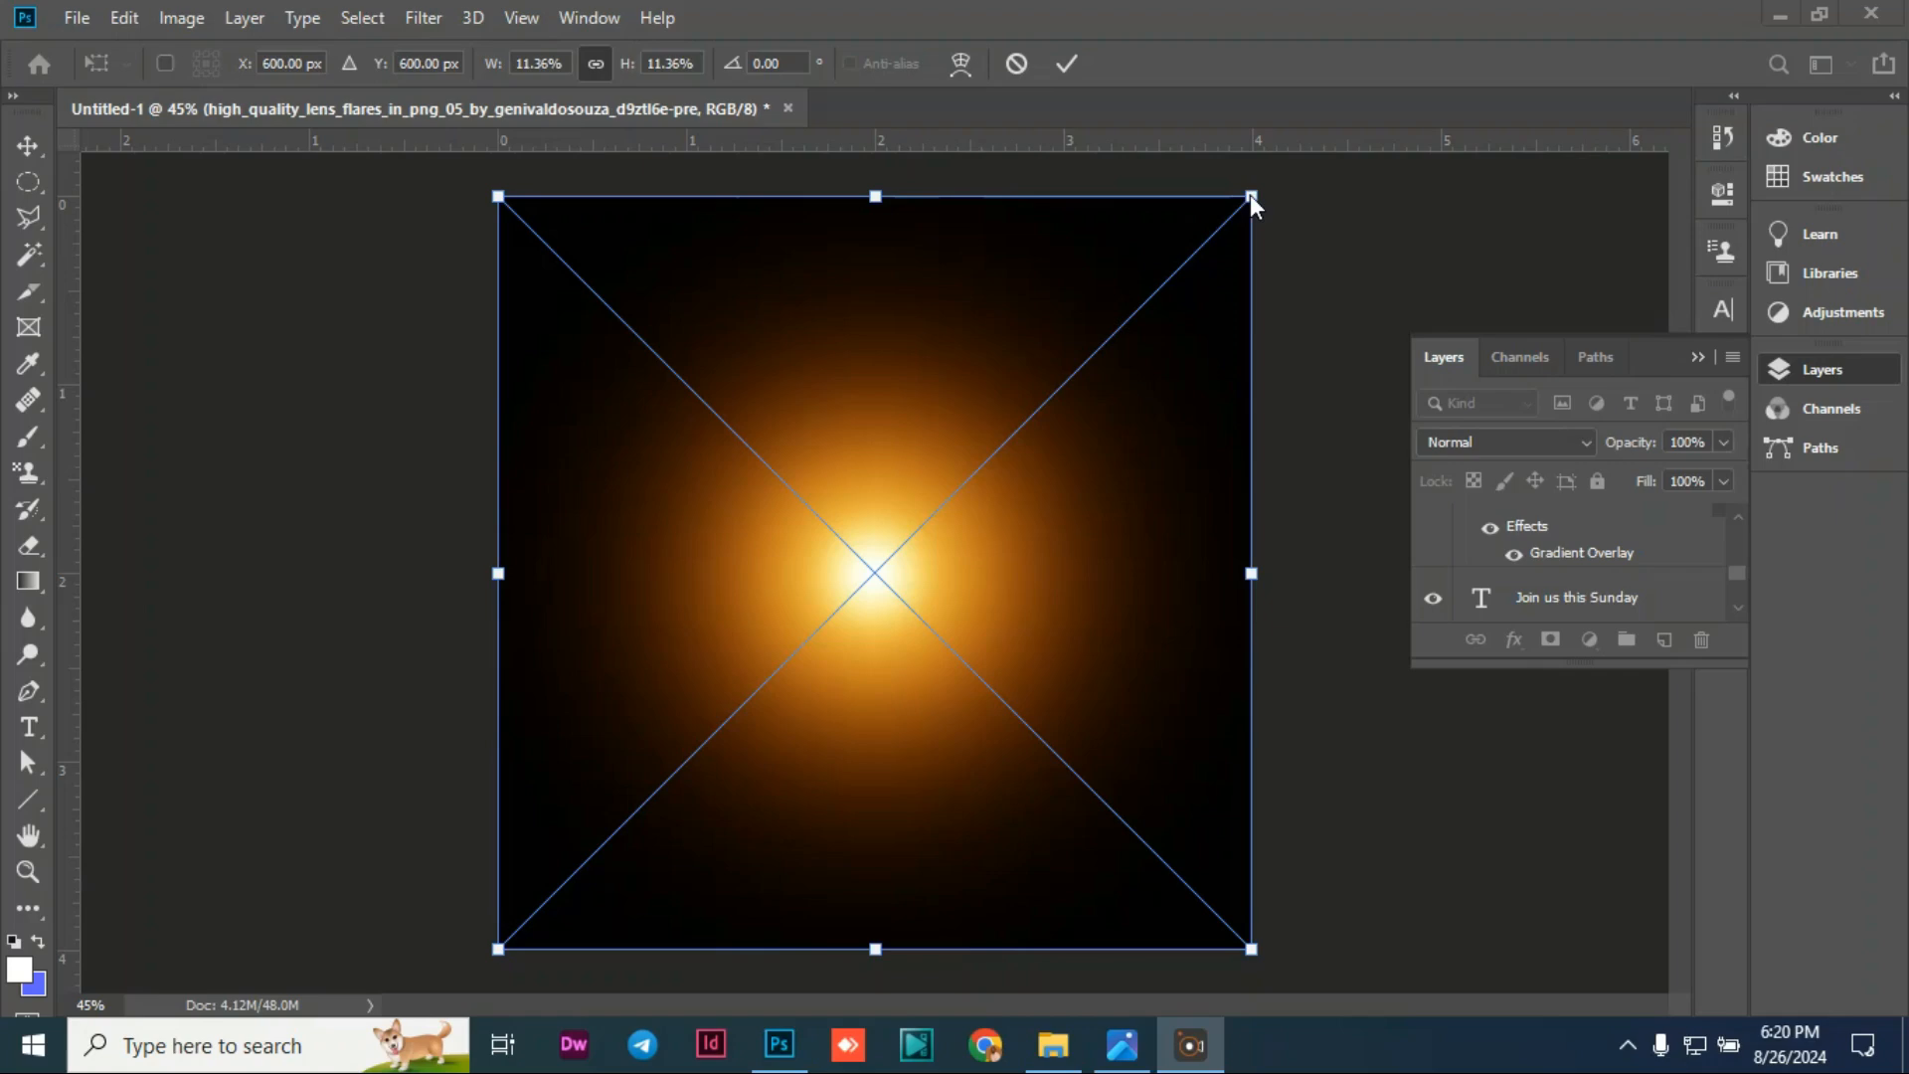
# Step: Shrink the placed lens flare and position it on the figure's hand at lower left
pyautogui.moveTo(1251, 198); pyautogui.dragTo(600, 764)
pyautogui.moveTo(578, 862); pyautogui.dragTo(606, 747)
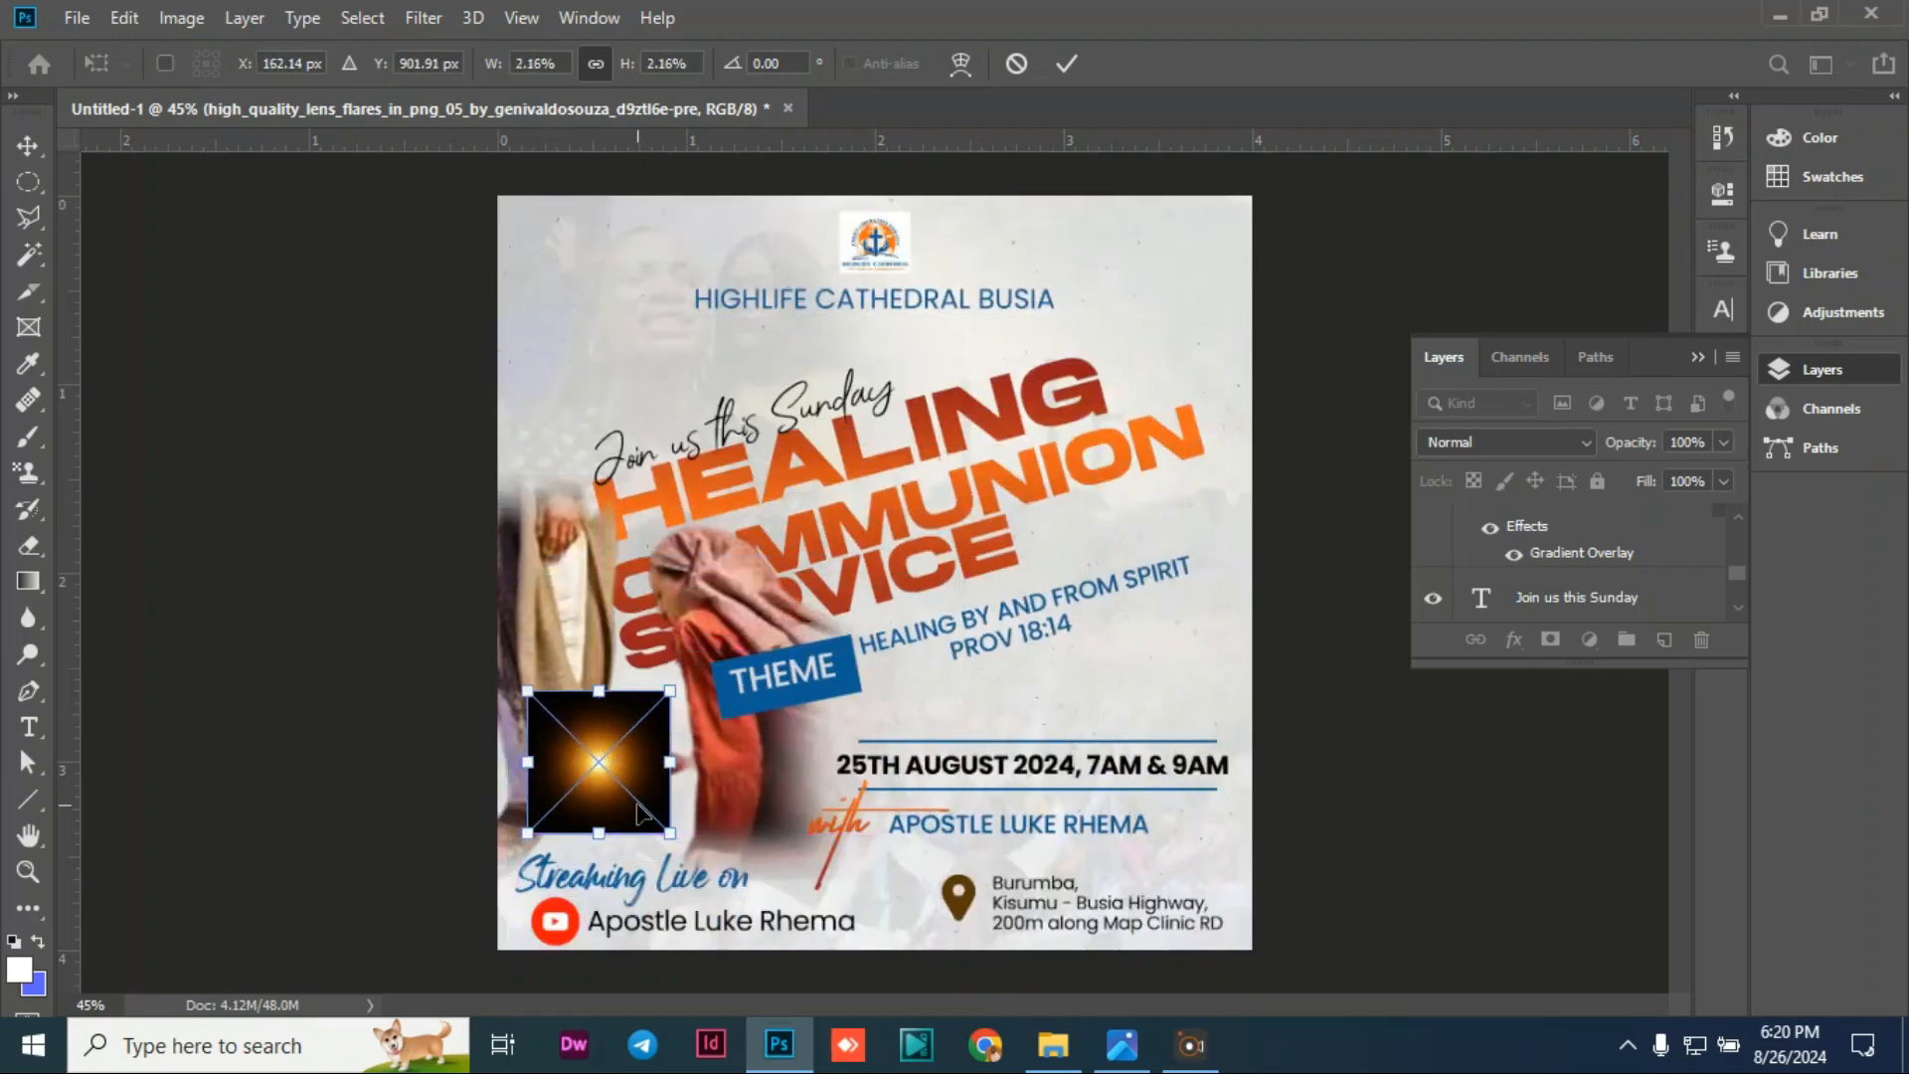
pyautogui.moveTo(668, 833); pyautogui.dragTo(644, 773)
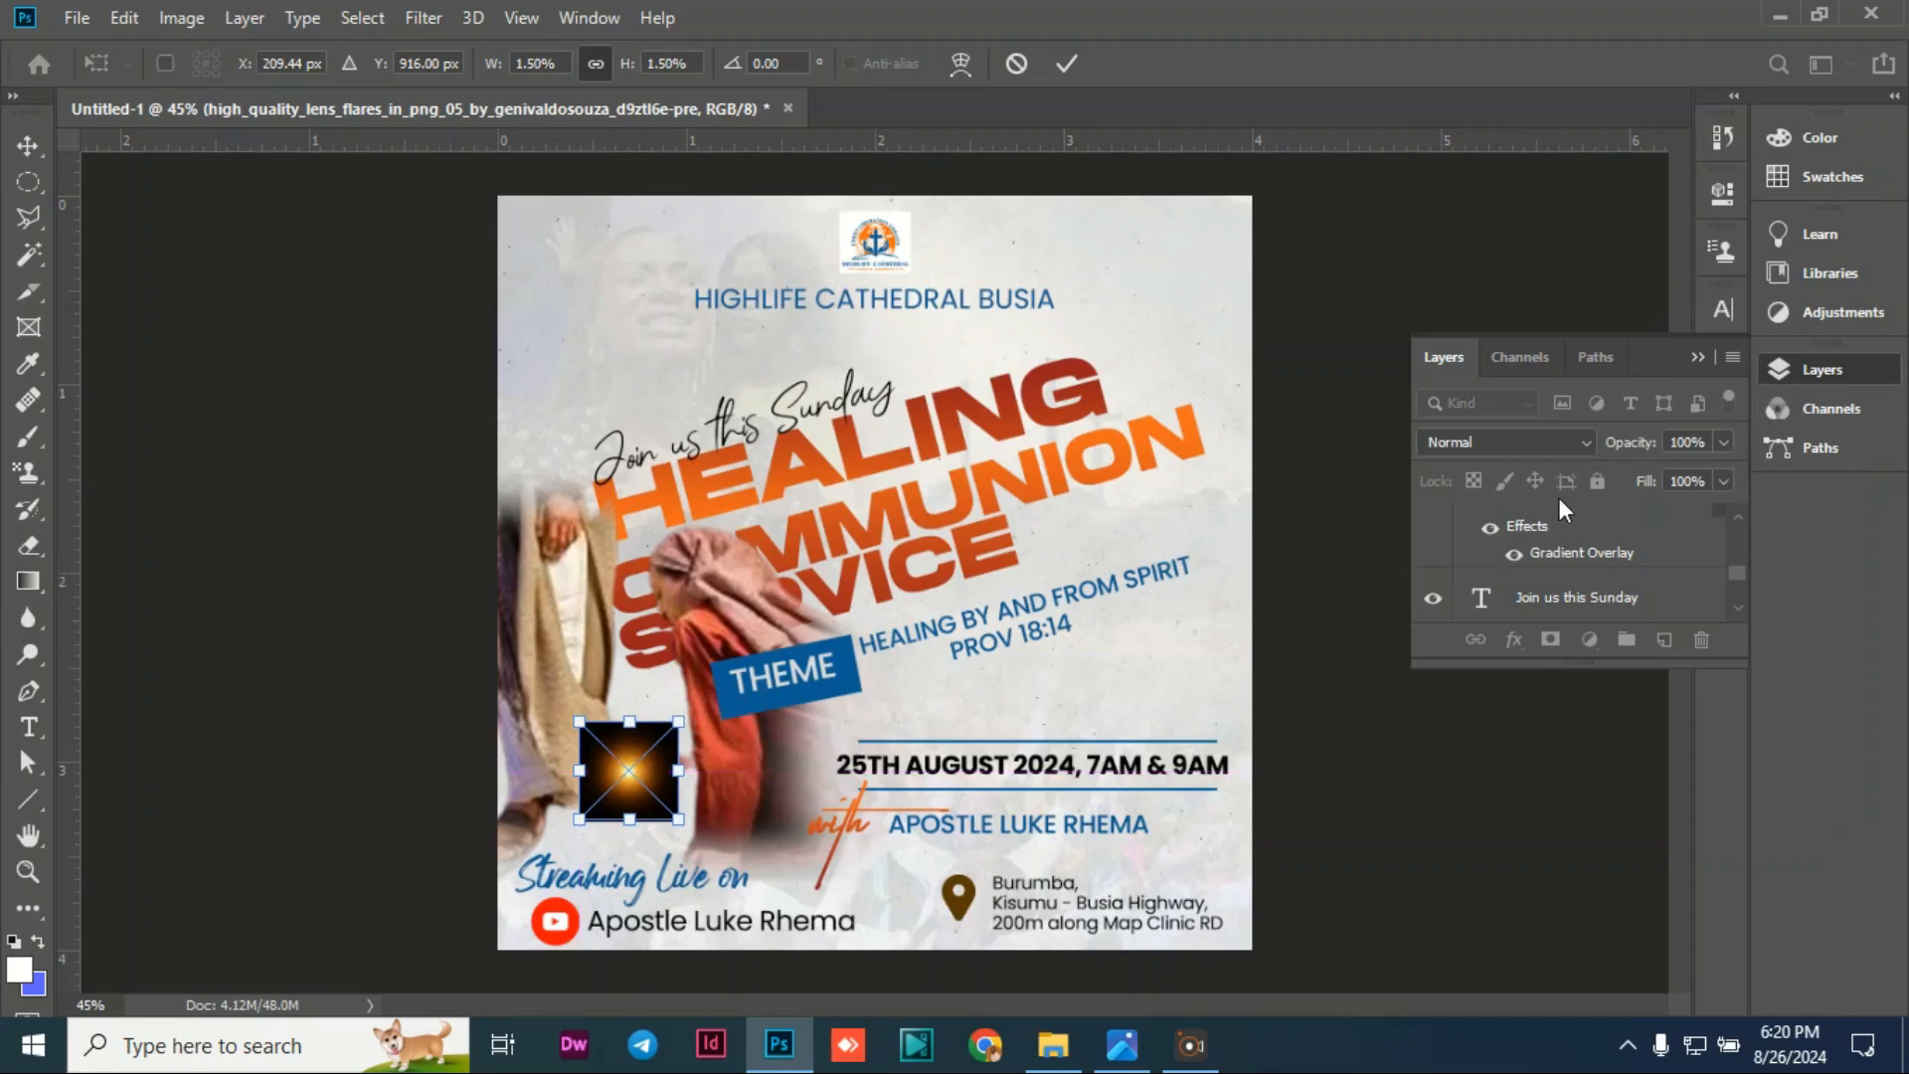
# Step: Set the flare layer's blend mode to Screen so its black background disappears
pyautogui.scroll(-2, 1591, 547)
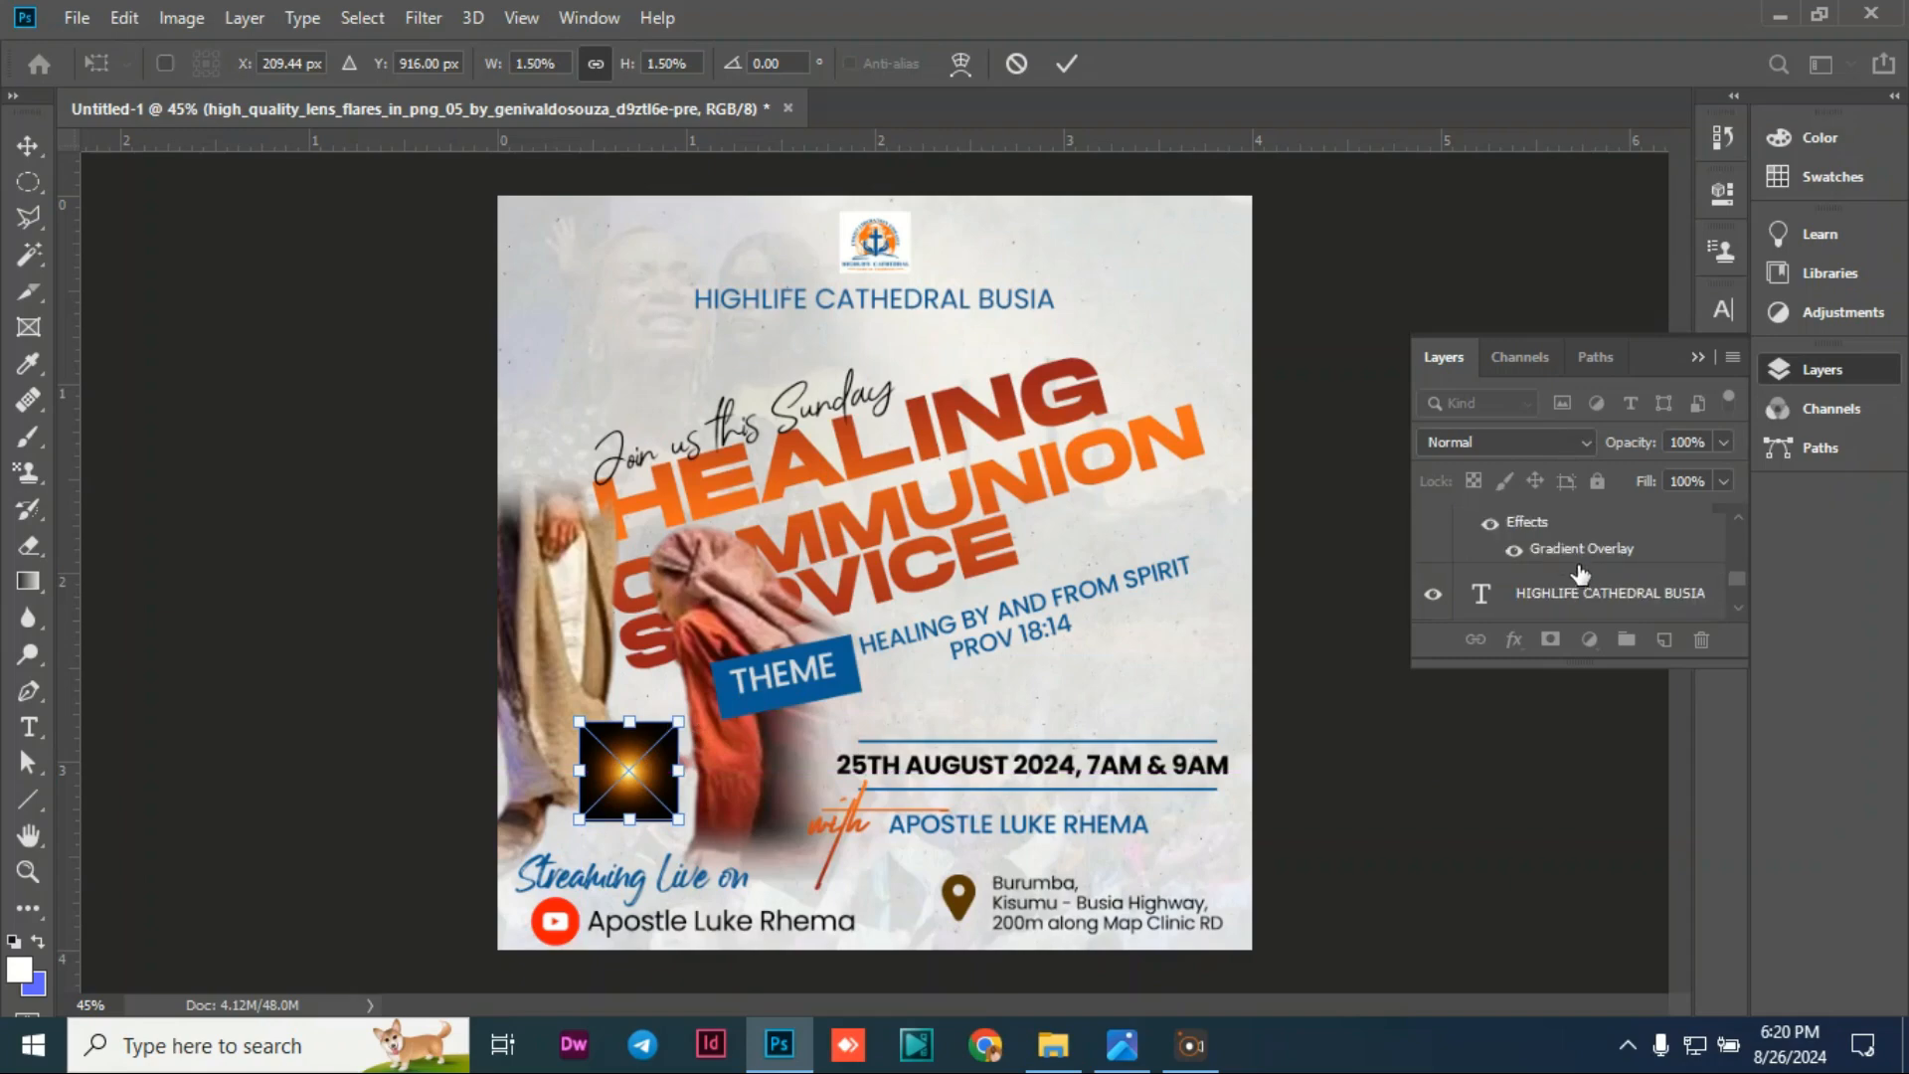
pyautogui.scroll(-8, 1597, 553)
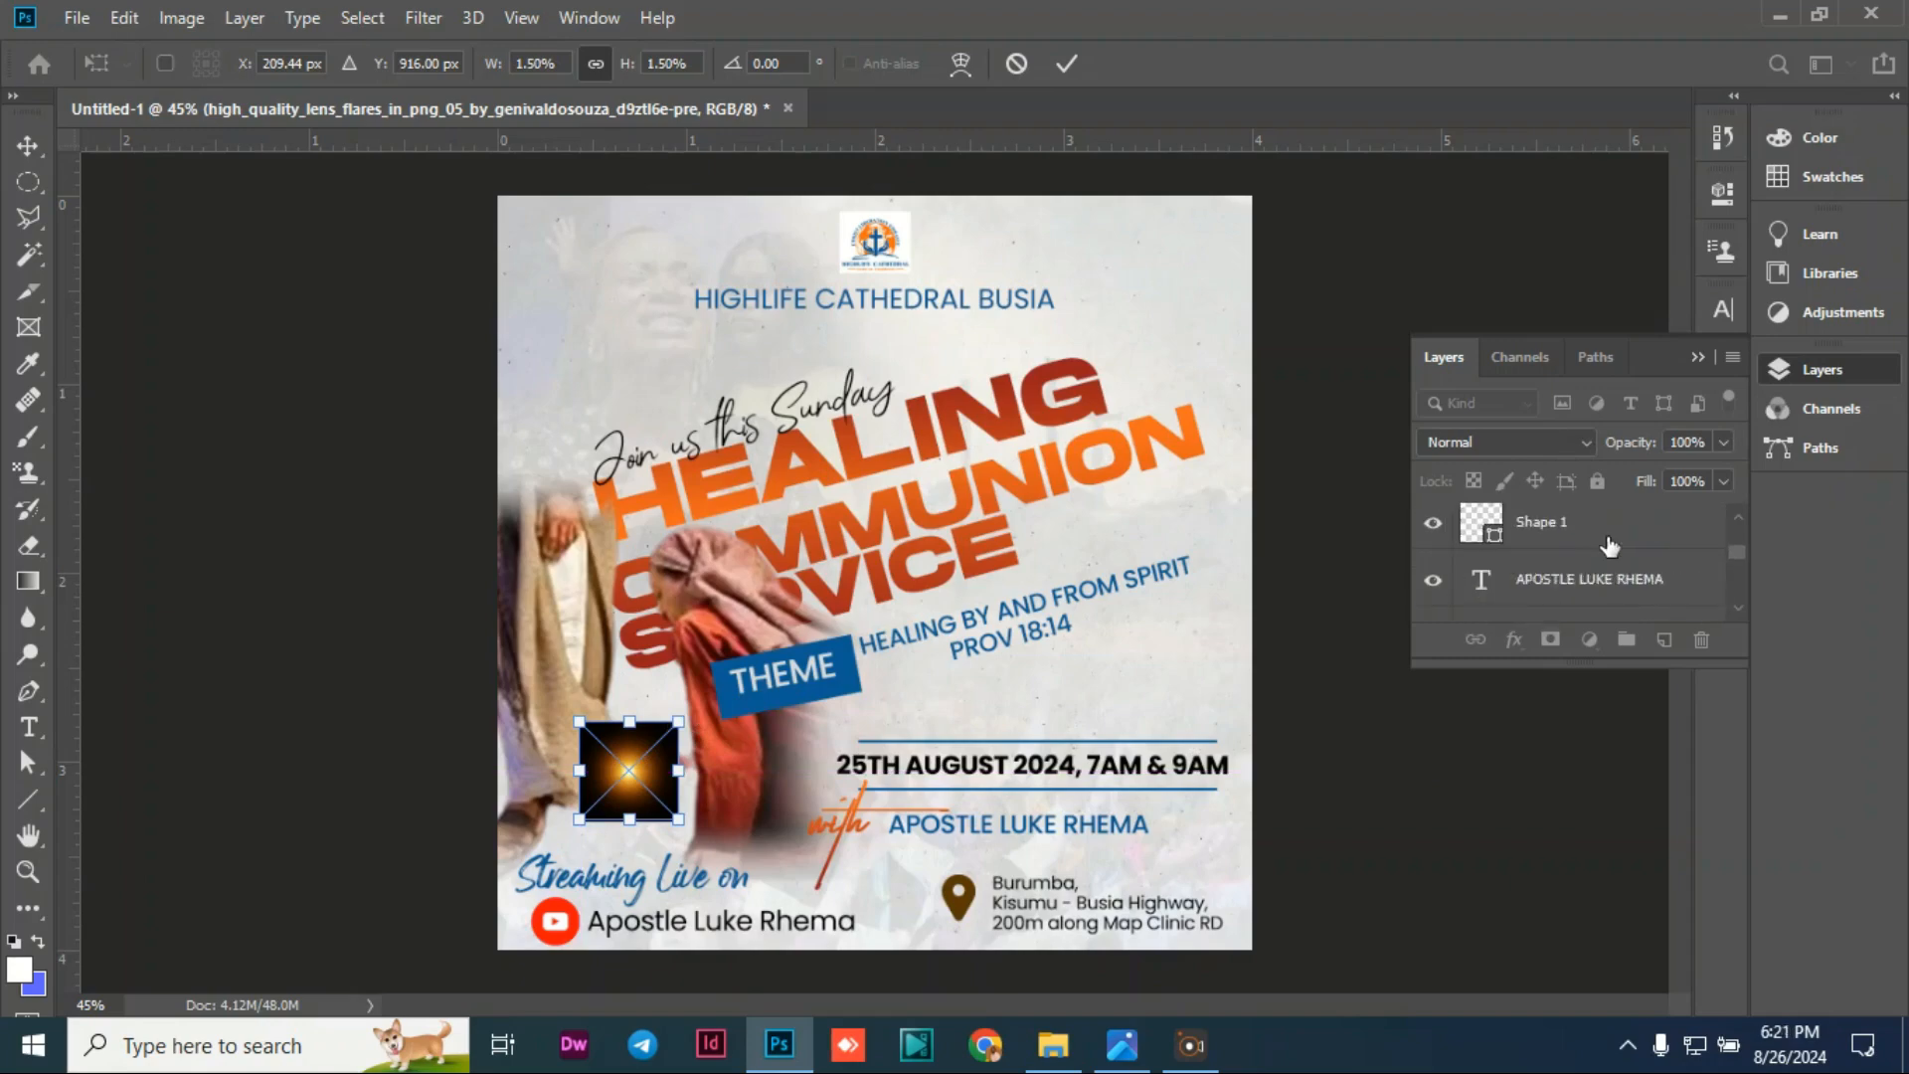
pyautogui.scroll(-4, 1601, 568)
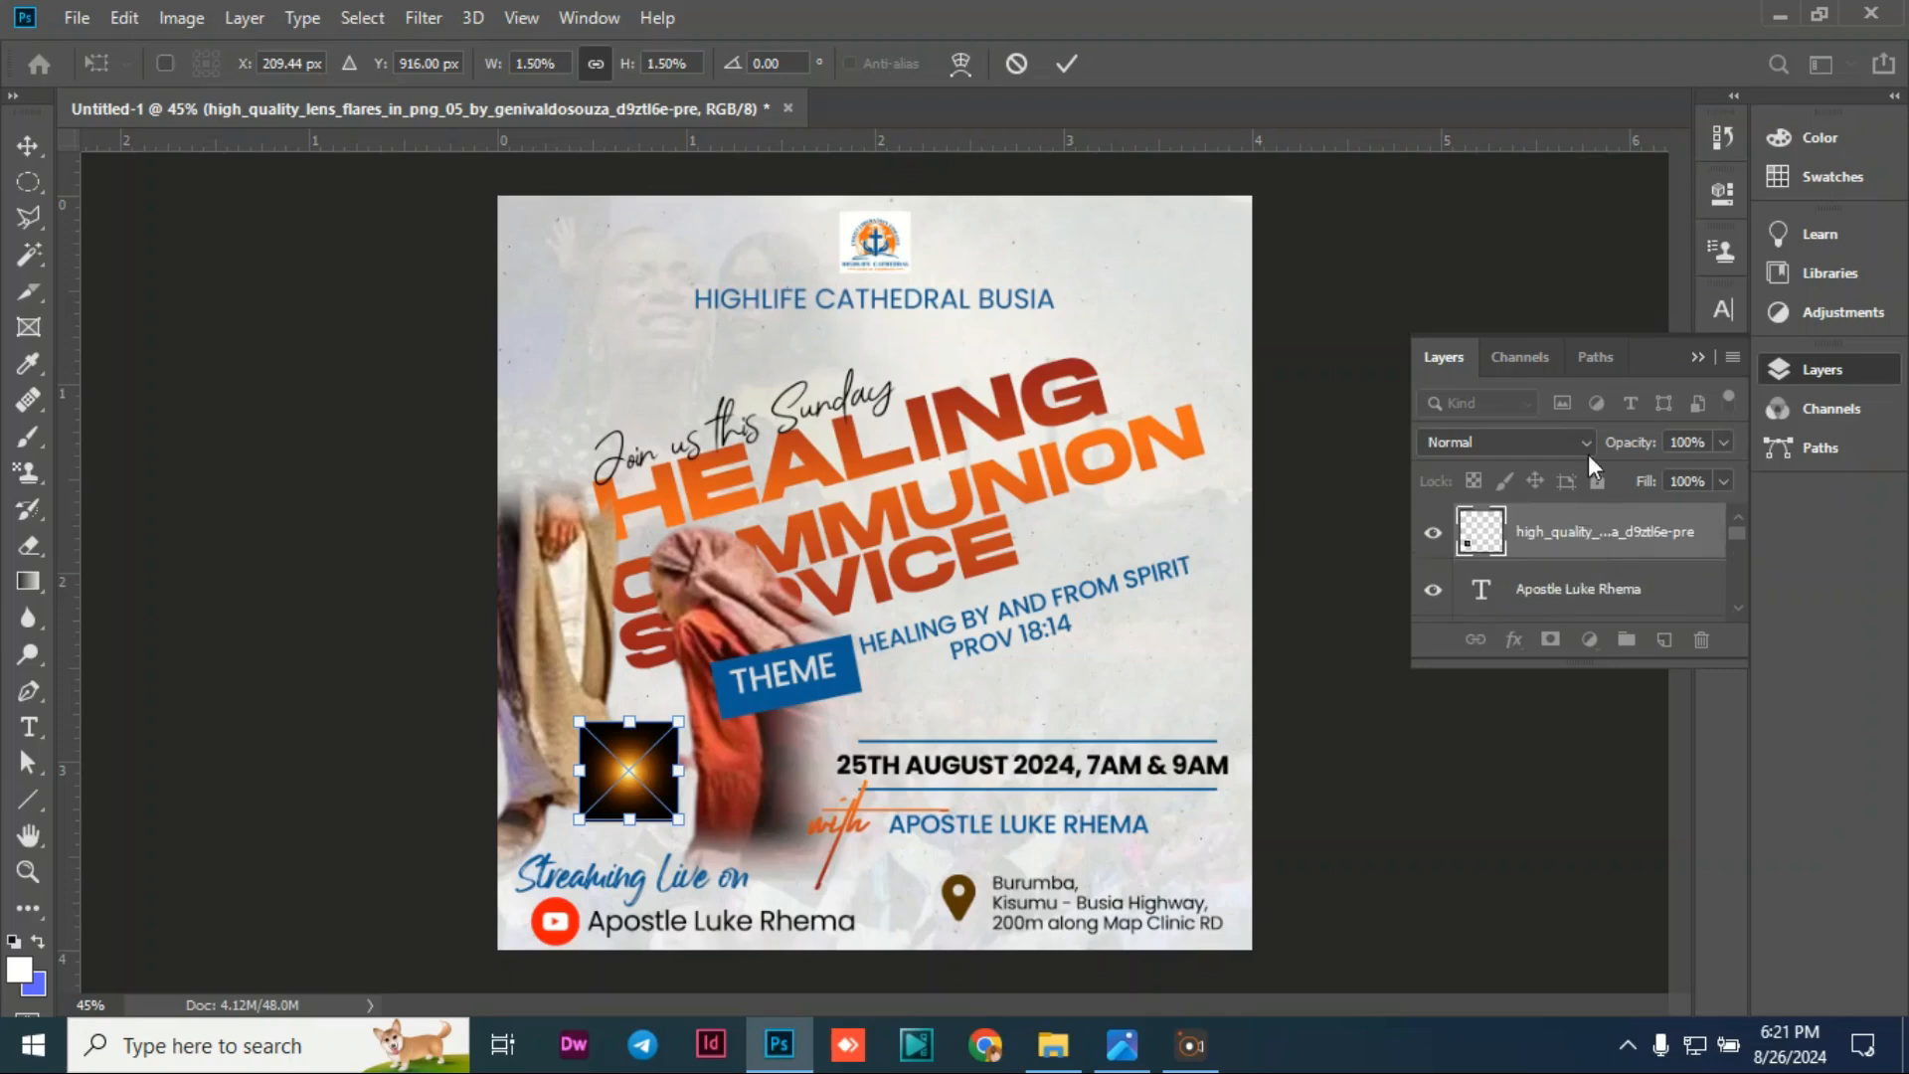
pyautogui.click(1590, 451)
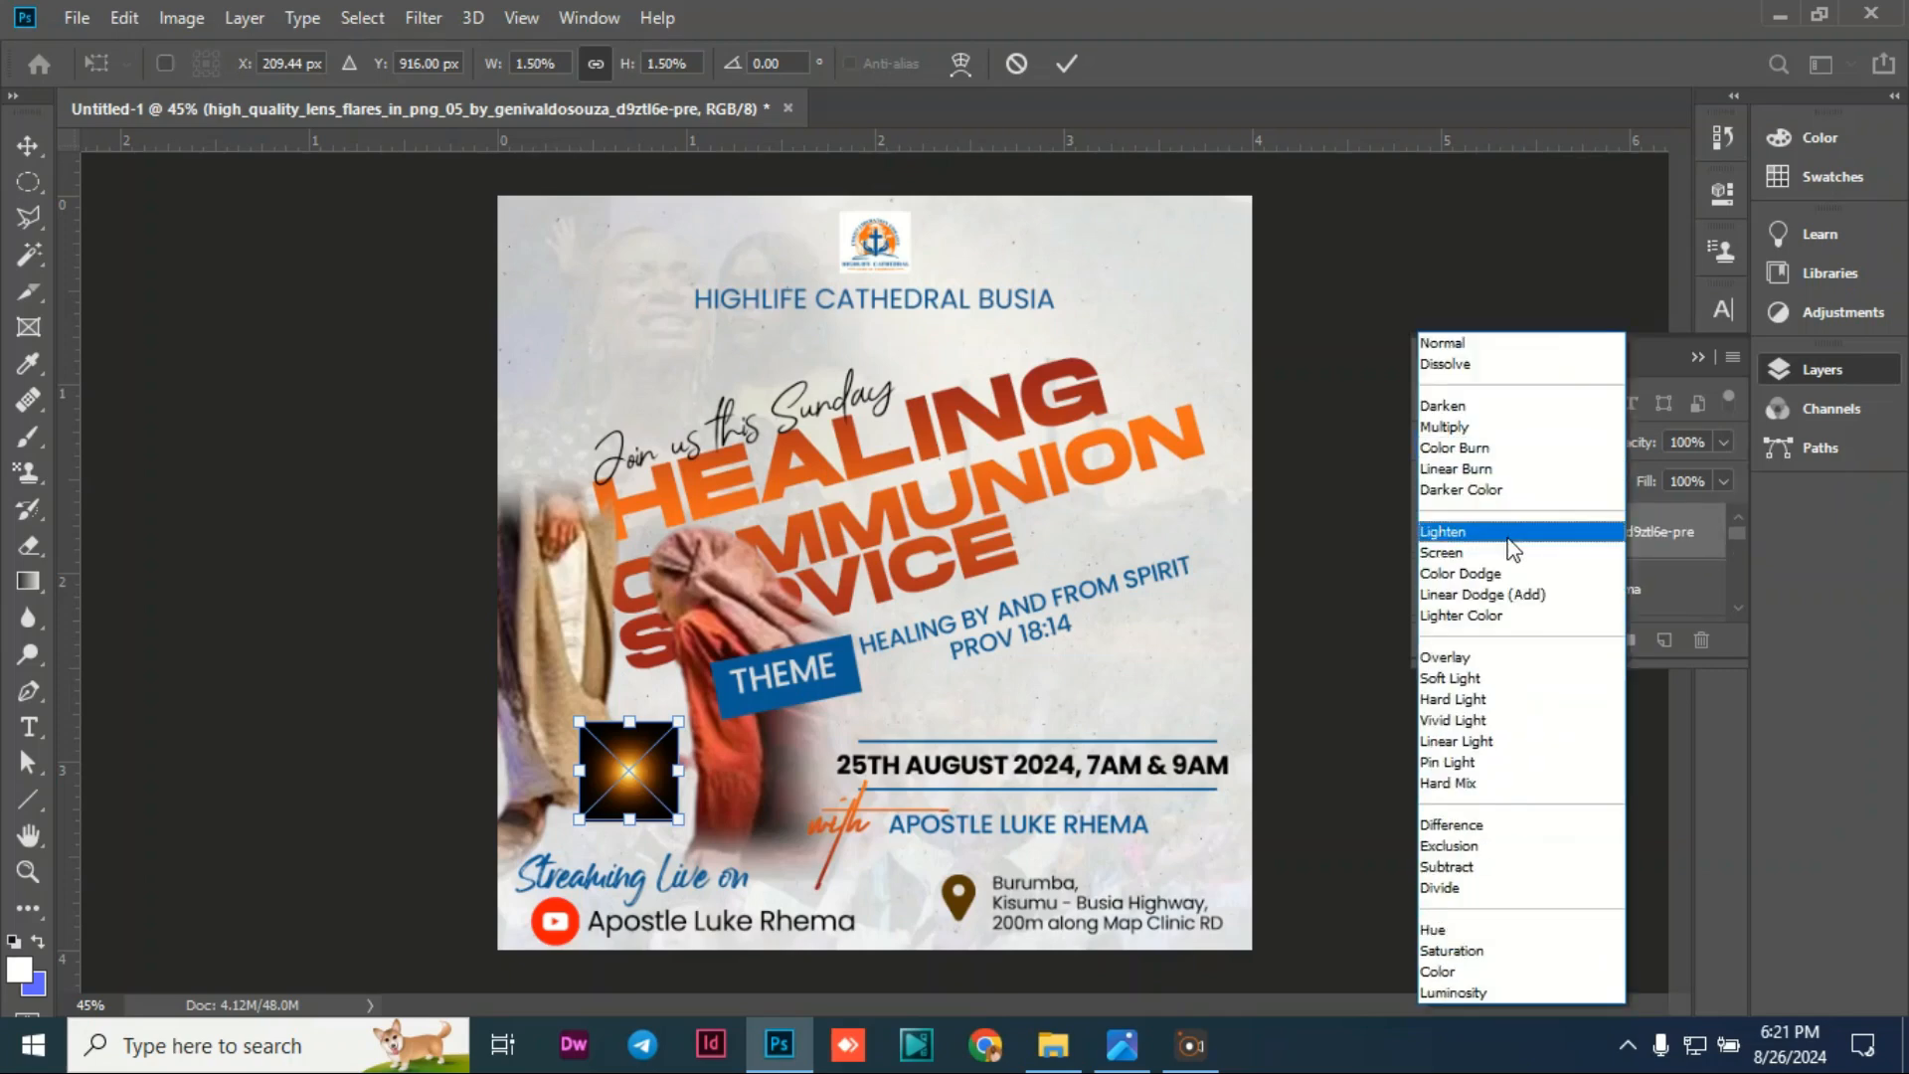
pyautogui.click(1442, 552)
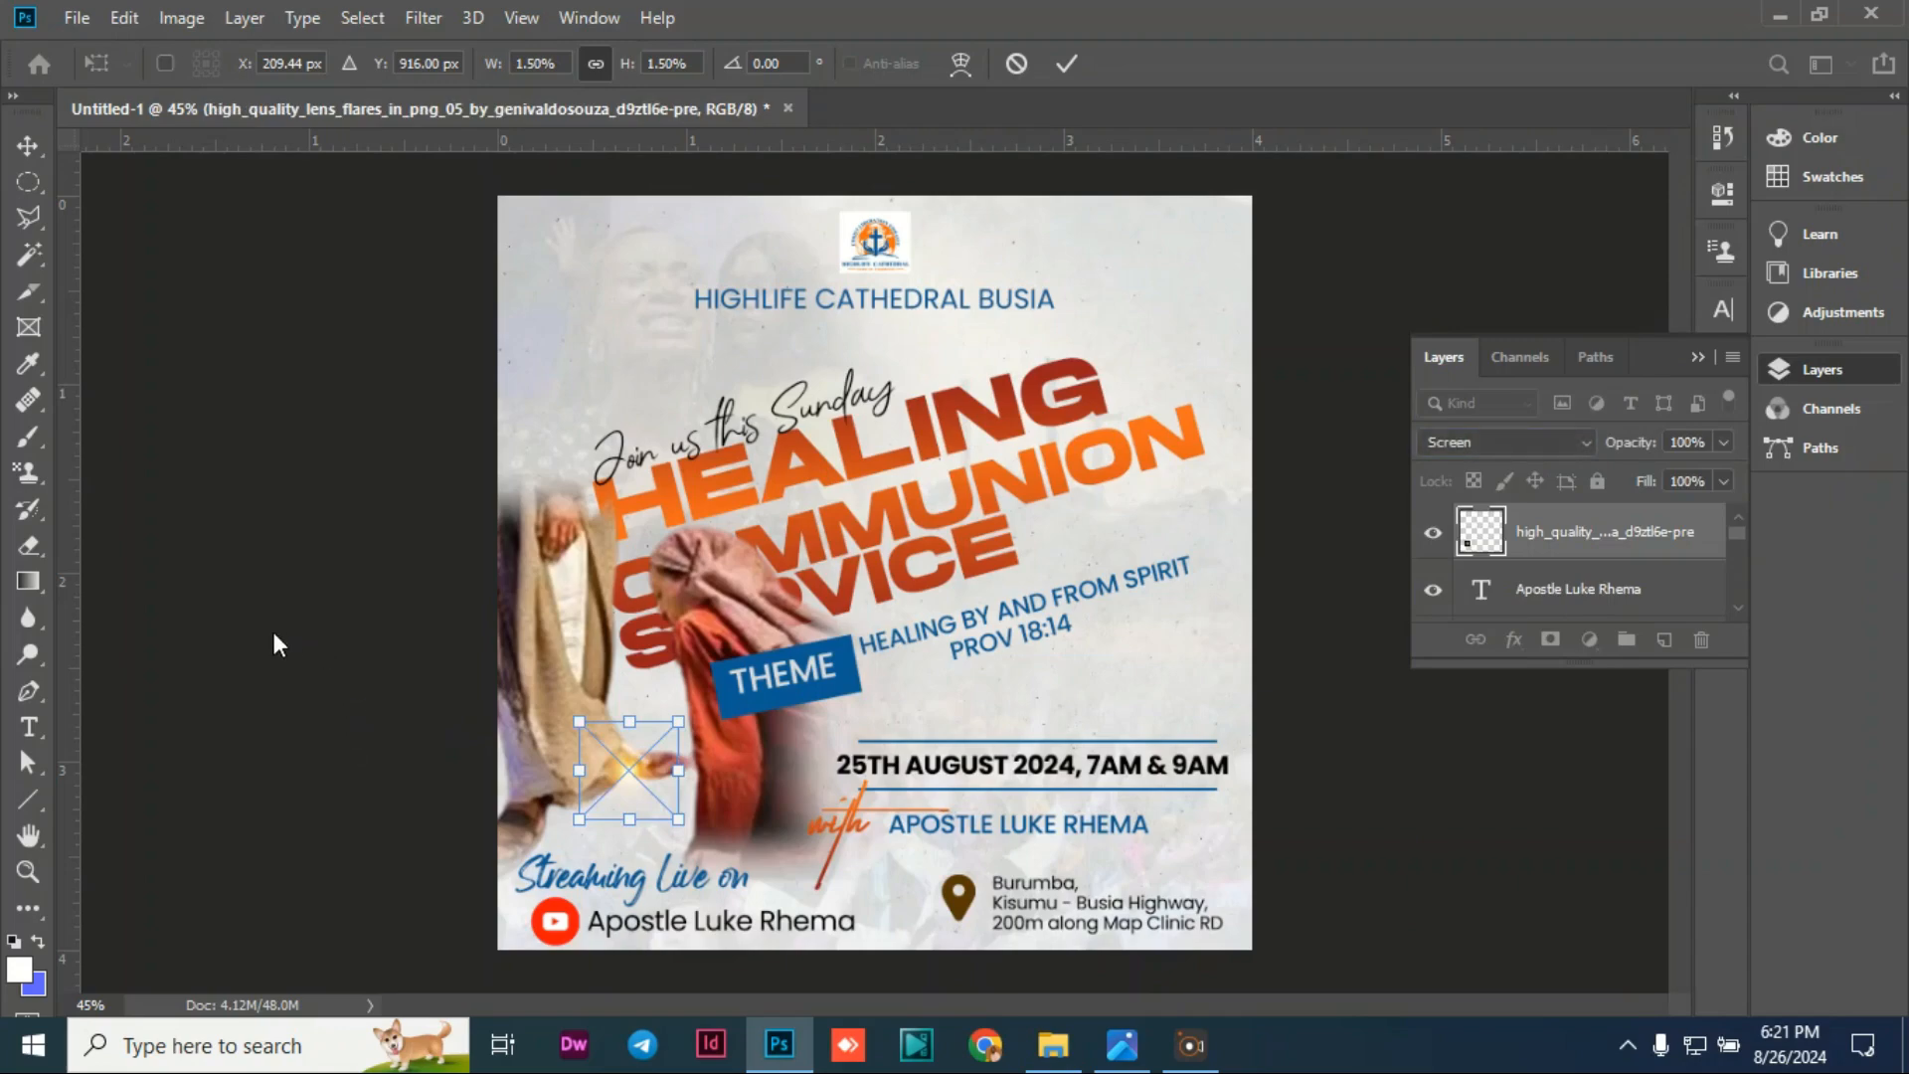
# Step: Commit the flare's size and nudge it precisely onto the hand
pyautogui.press('Return')
pyautogui.moveTo(630, 778); pyautogui.dragTo(632, 788)
pyautogui.click(159, 652)
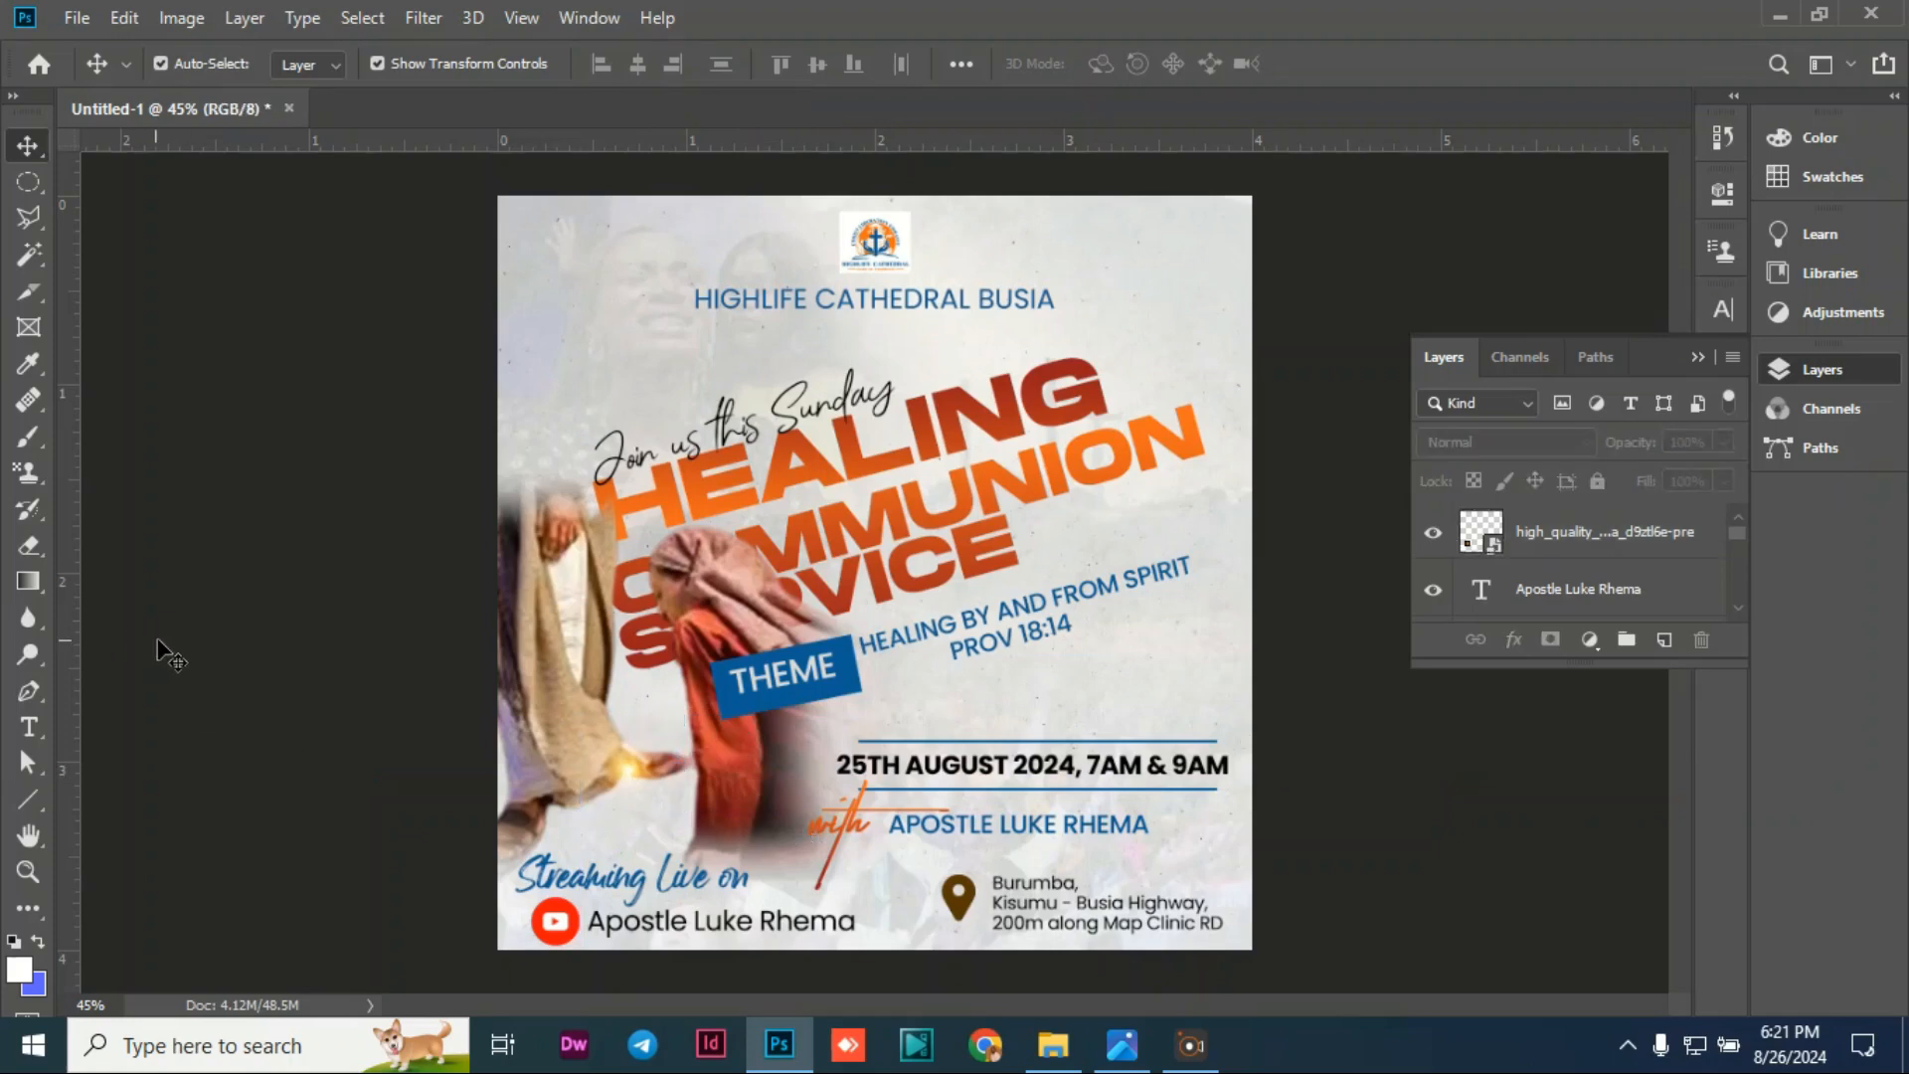
# Step: Duplicate the lens flare and move the copy onto the orange robe
pyautogui.click(647, 769)
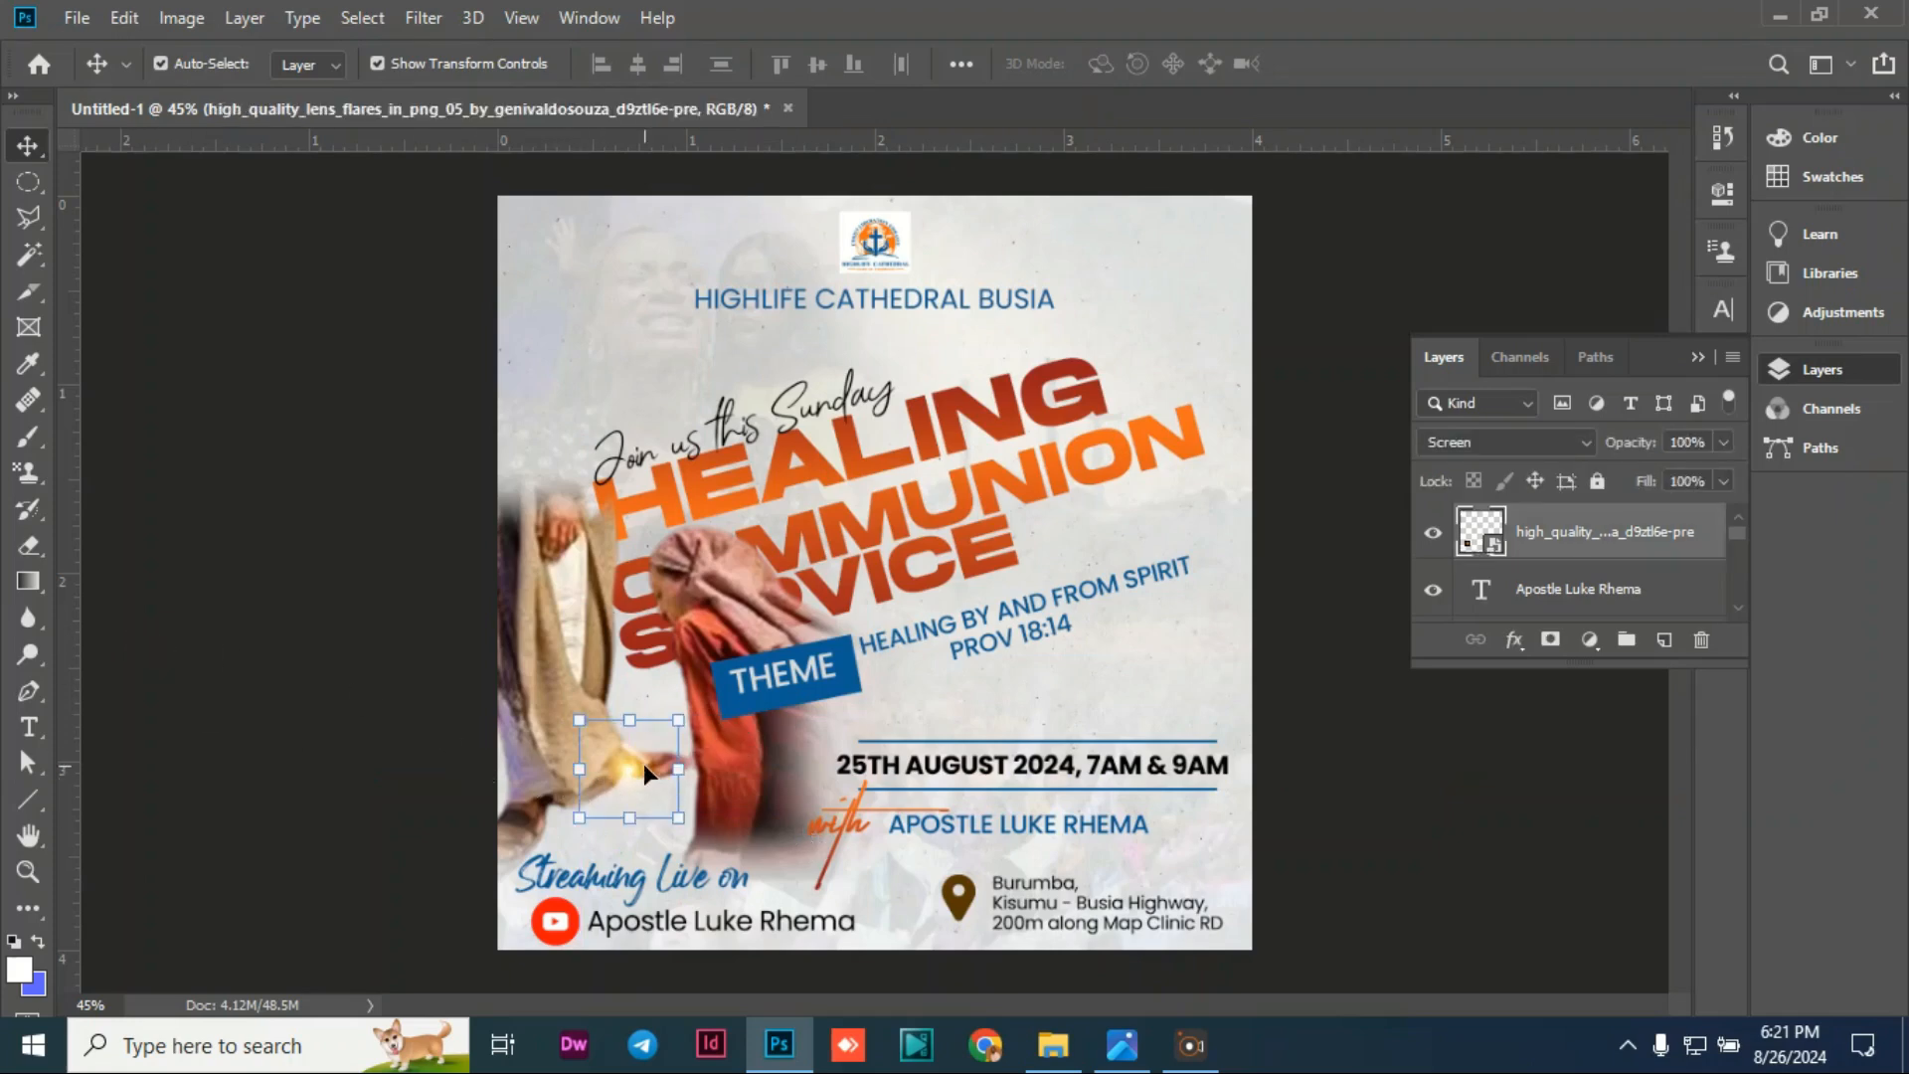
pyautogui.hotkey('ctrl', 'j')
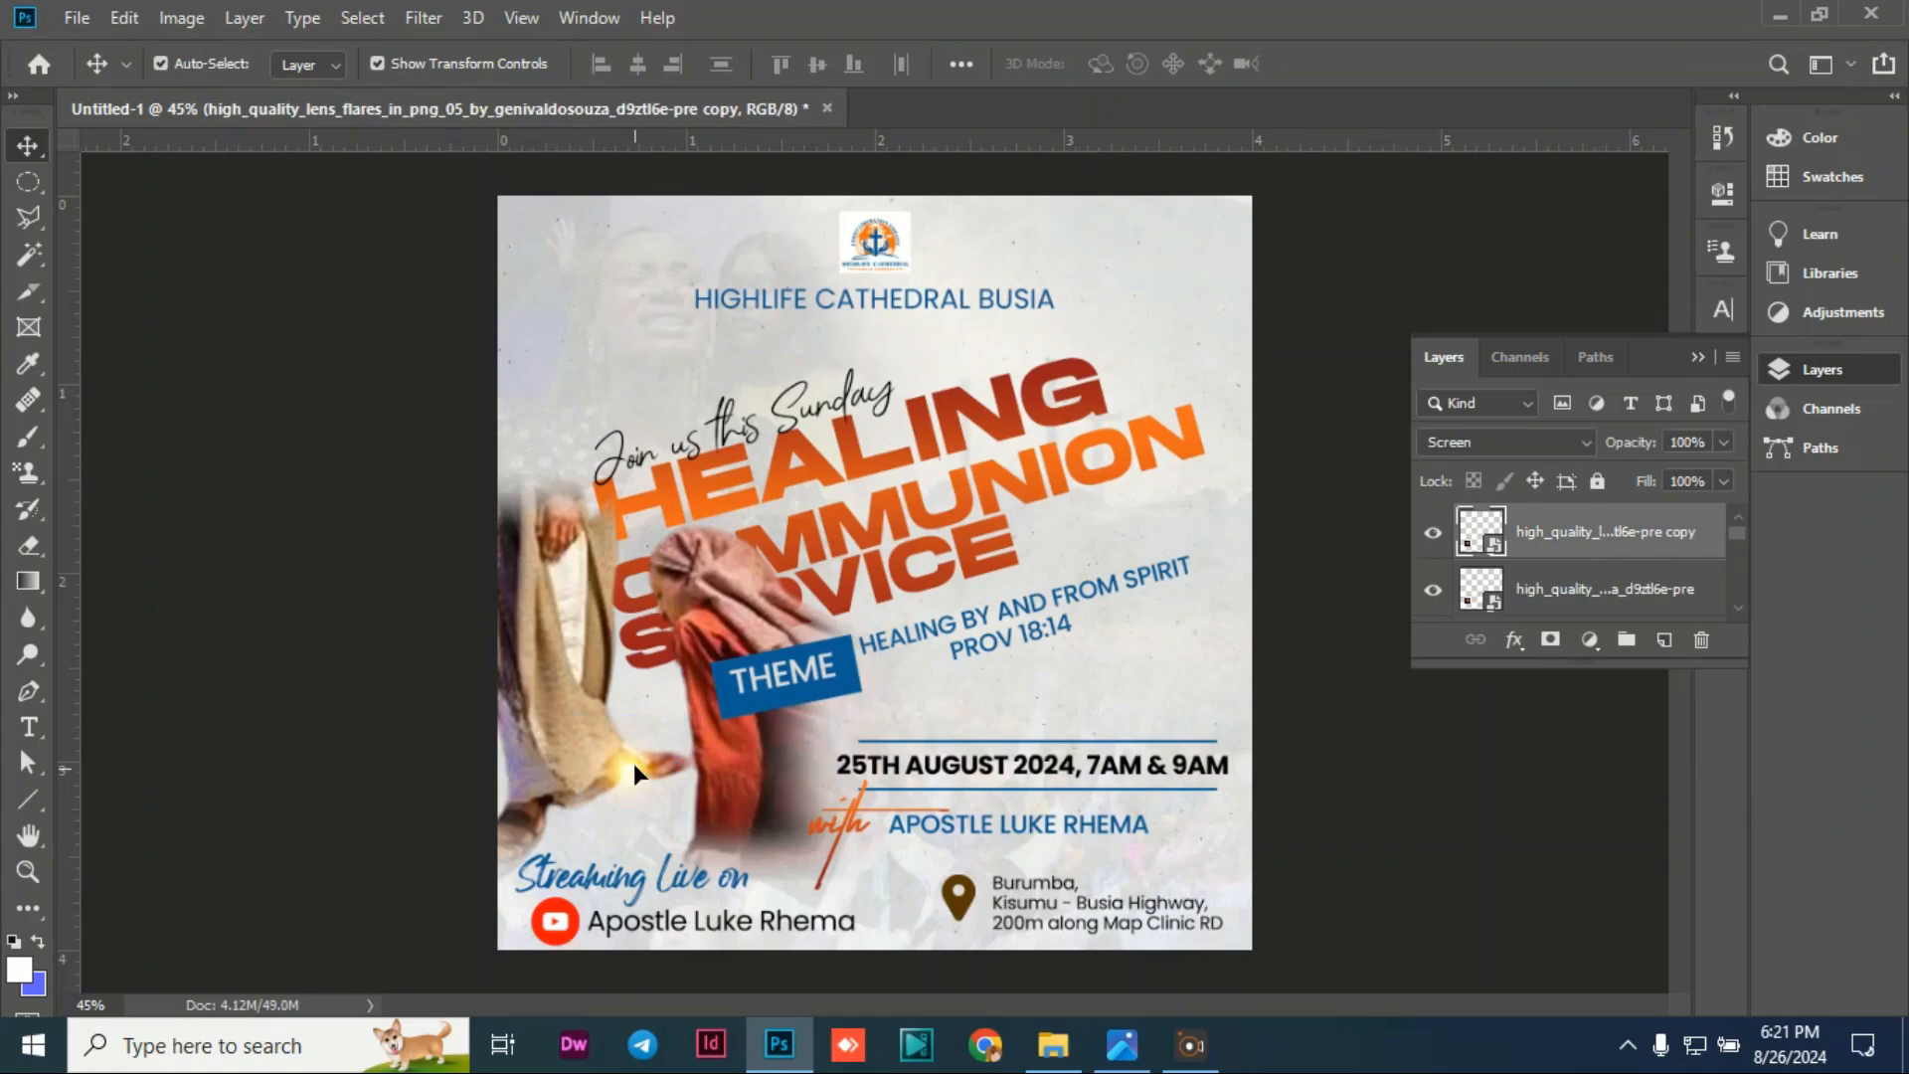
pyautogui.moveTo(642, 768); pyautogui.dragTo(834, 629)
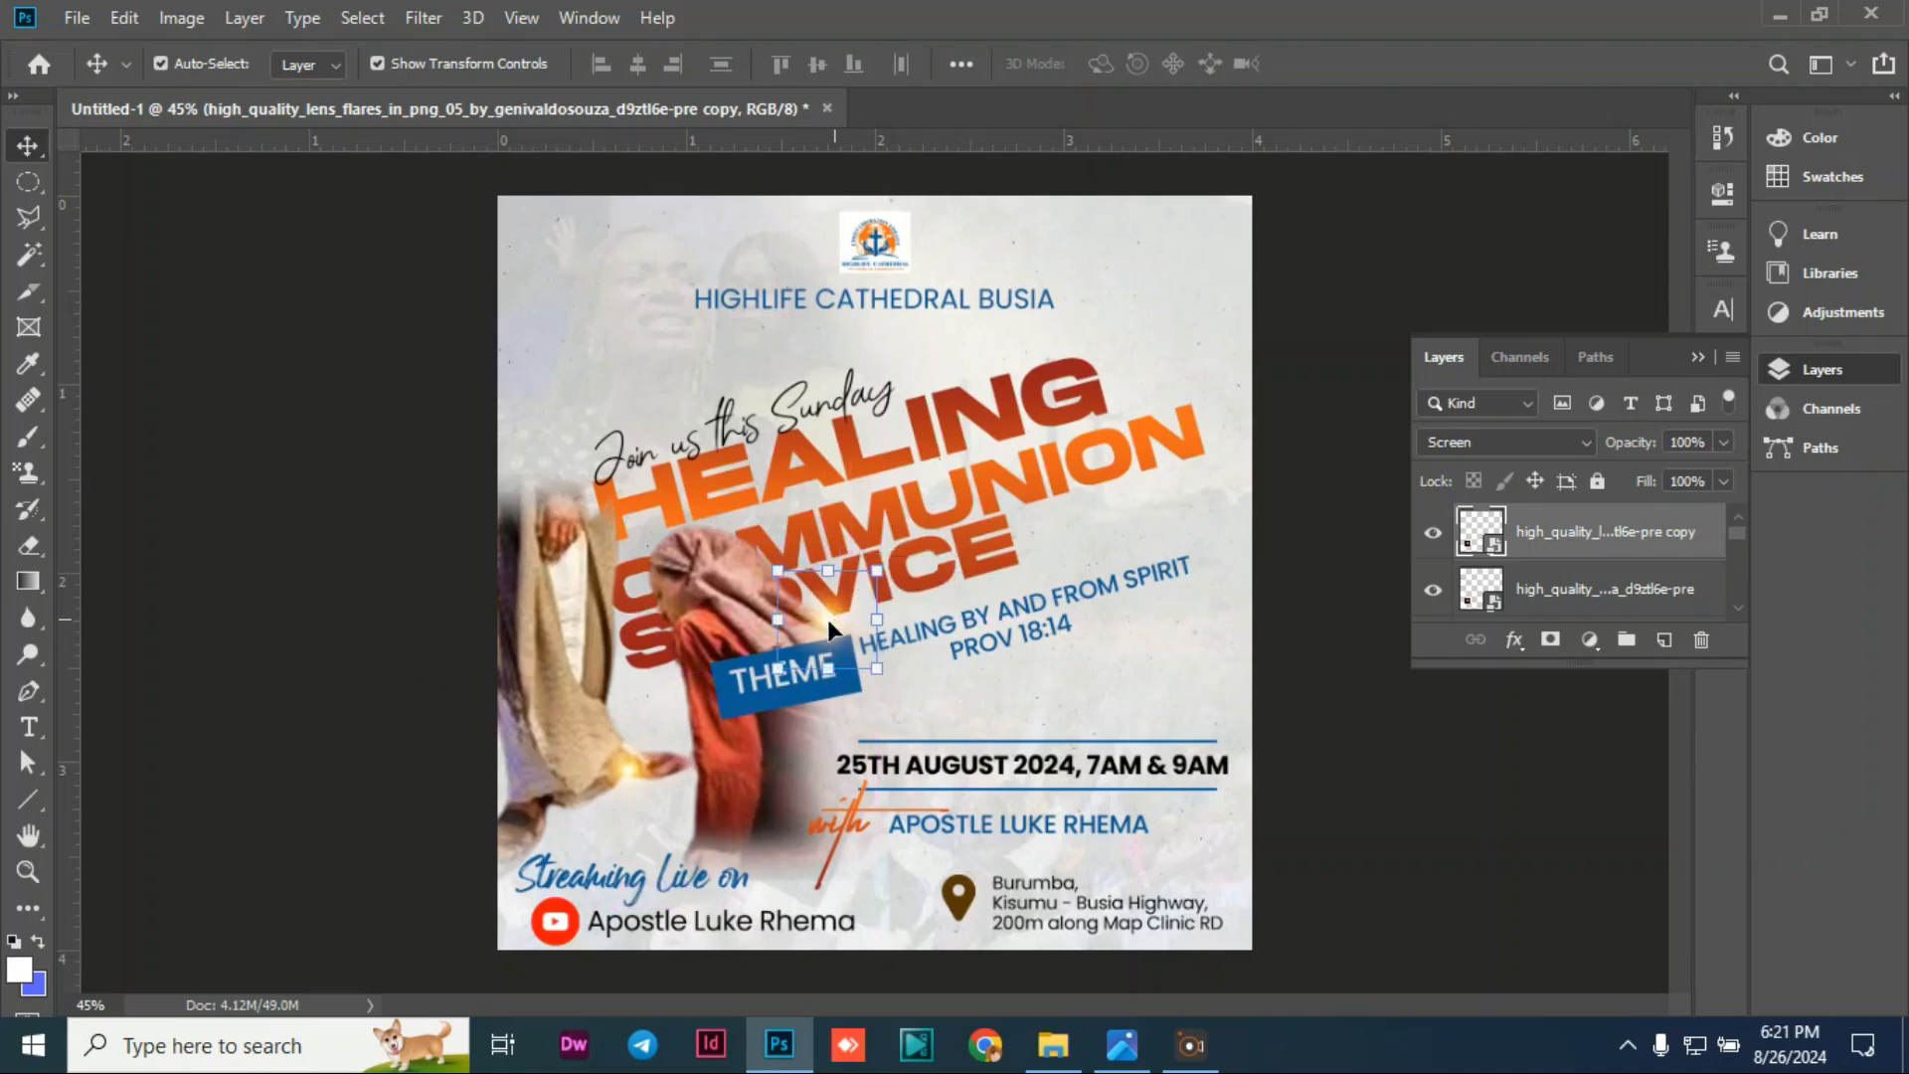
pyautogui.click(215, 592)
# Step: Copy the lower-left flare up to sit beside the start of HEALING
pyautogui.click(623, 762)
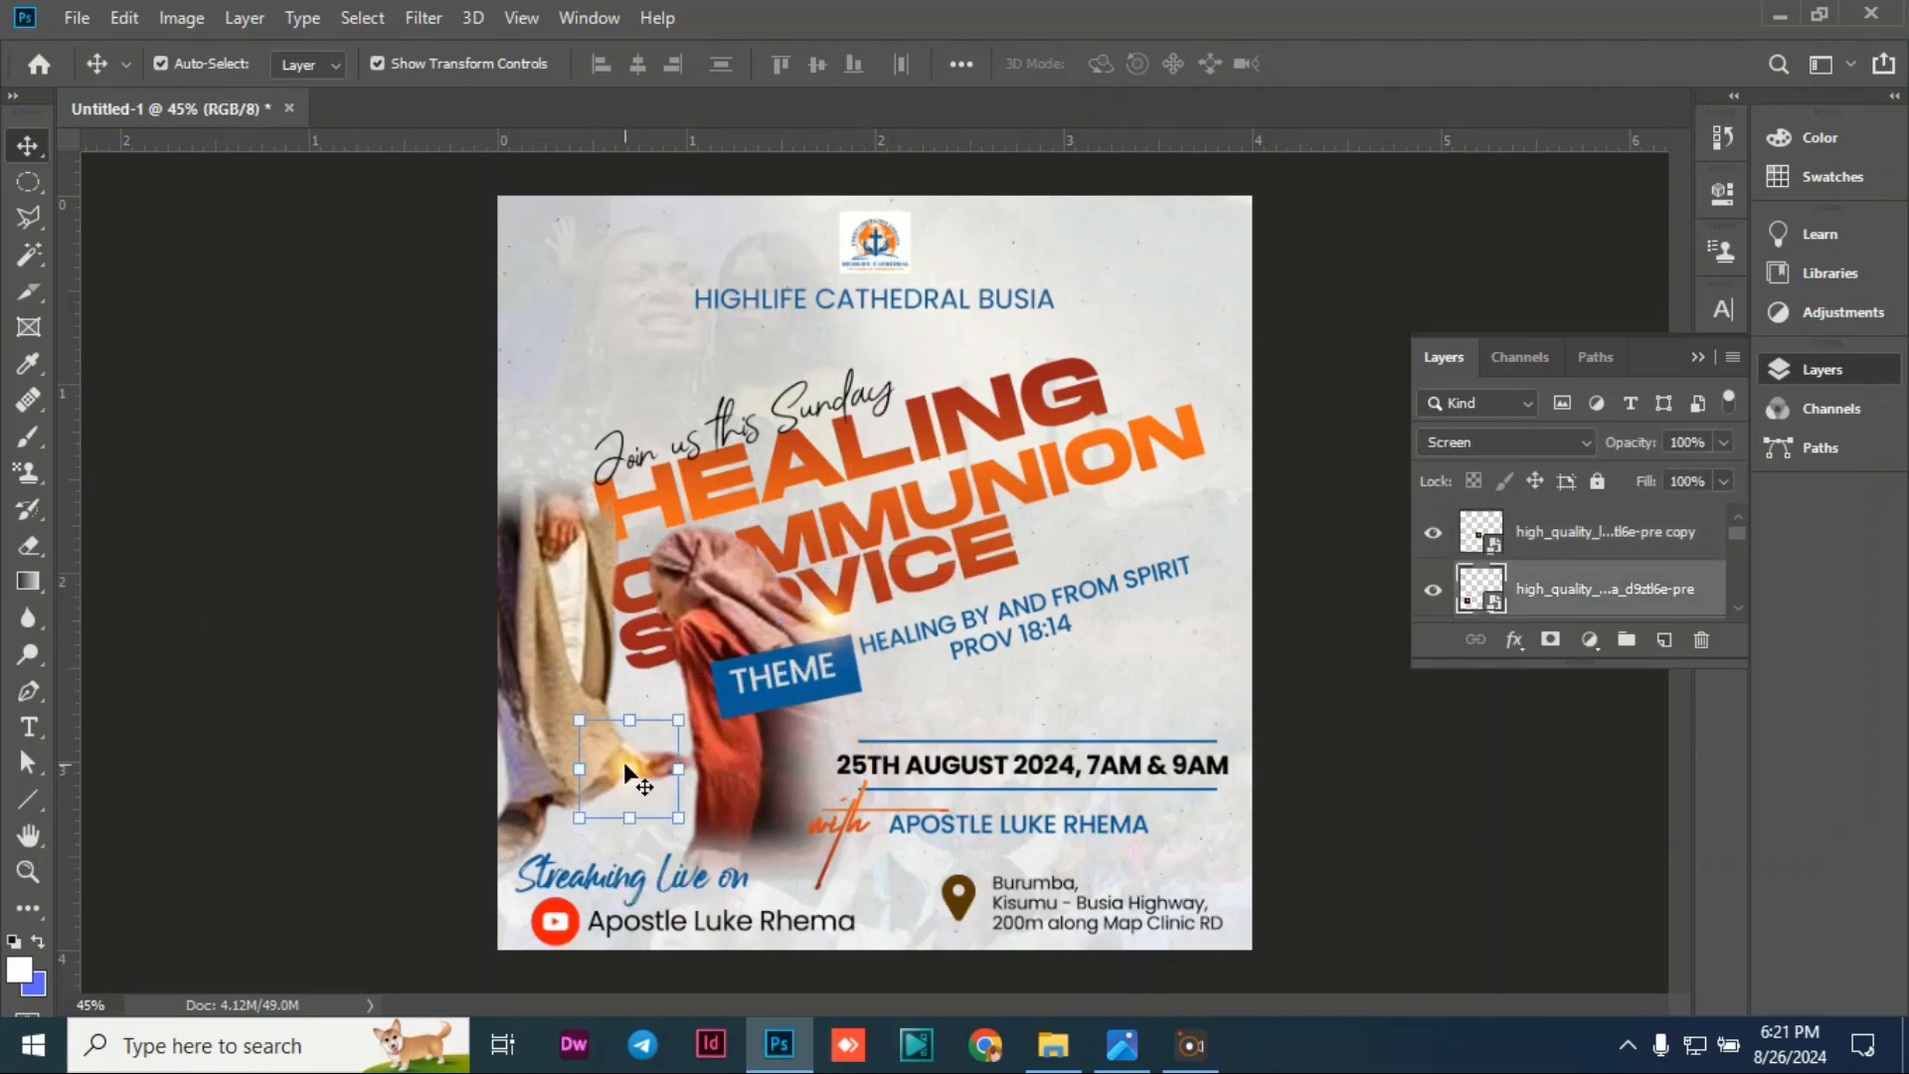
pyautogui.press('ctrl')
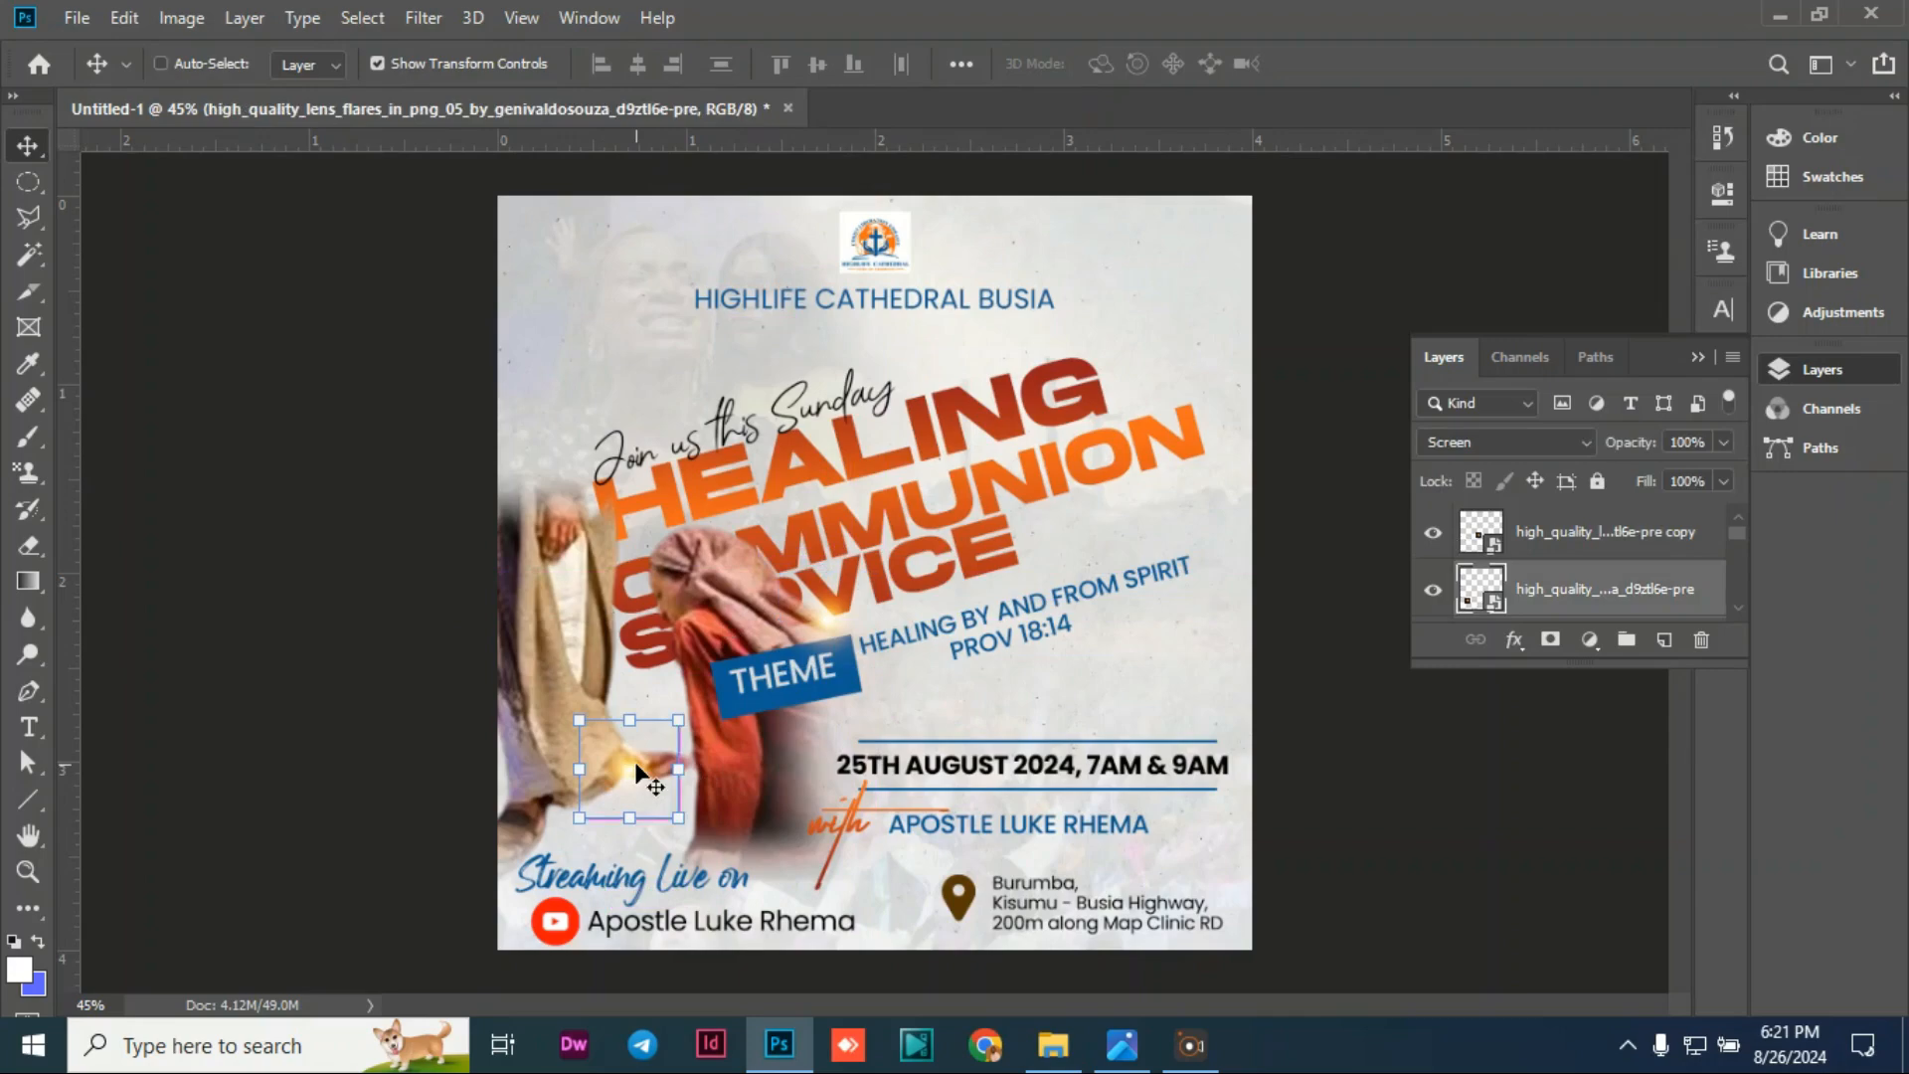
pyautogui.moveTo(635, 762); pyautogui.dragTo(581, 504)
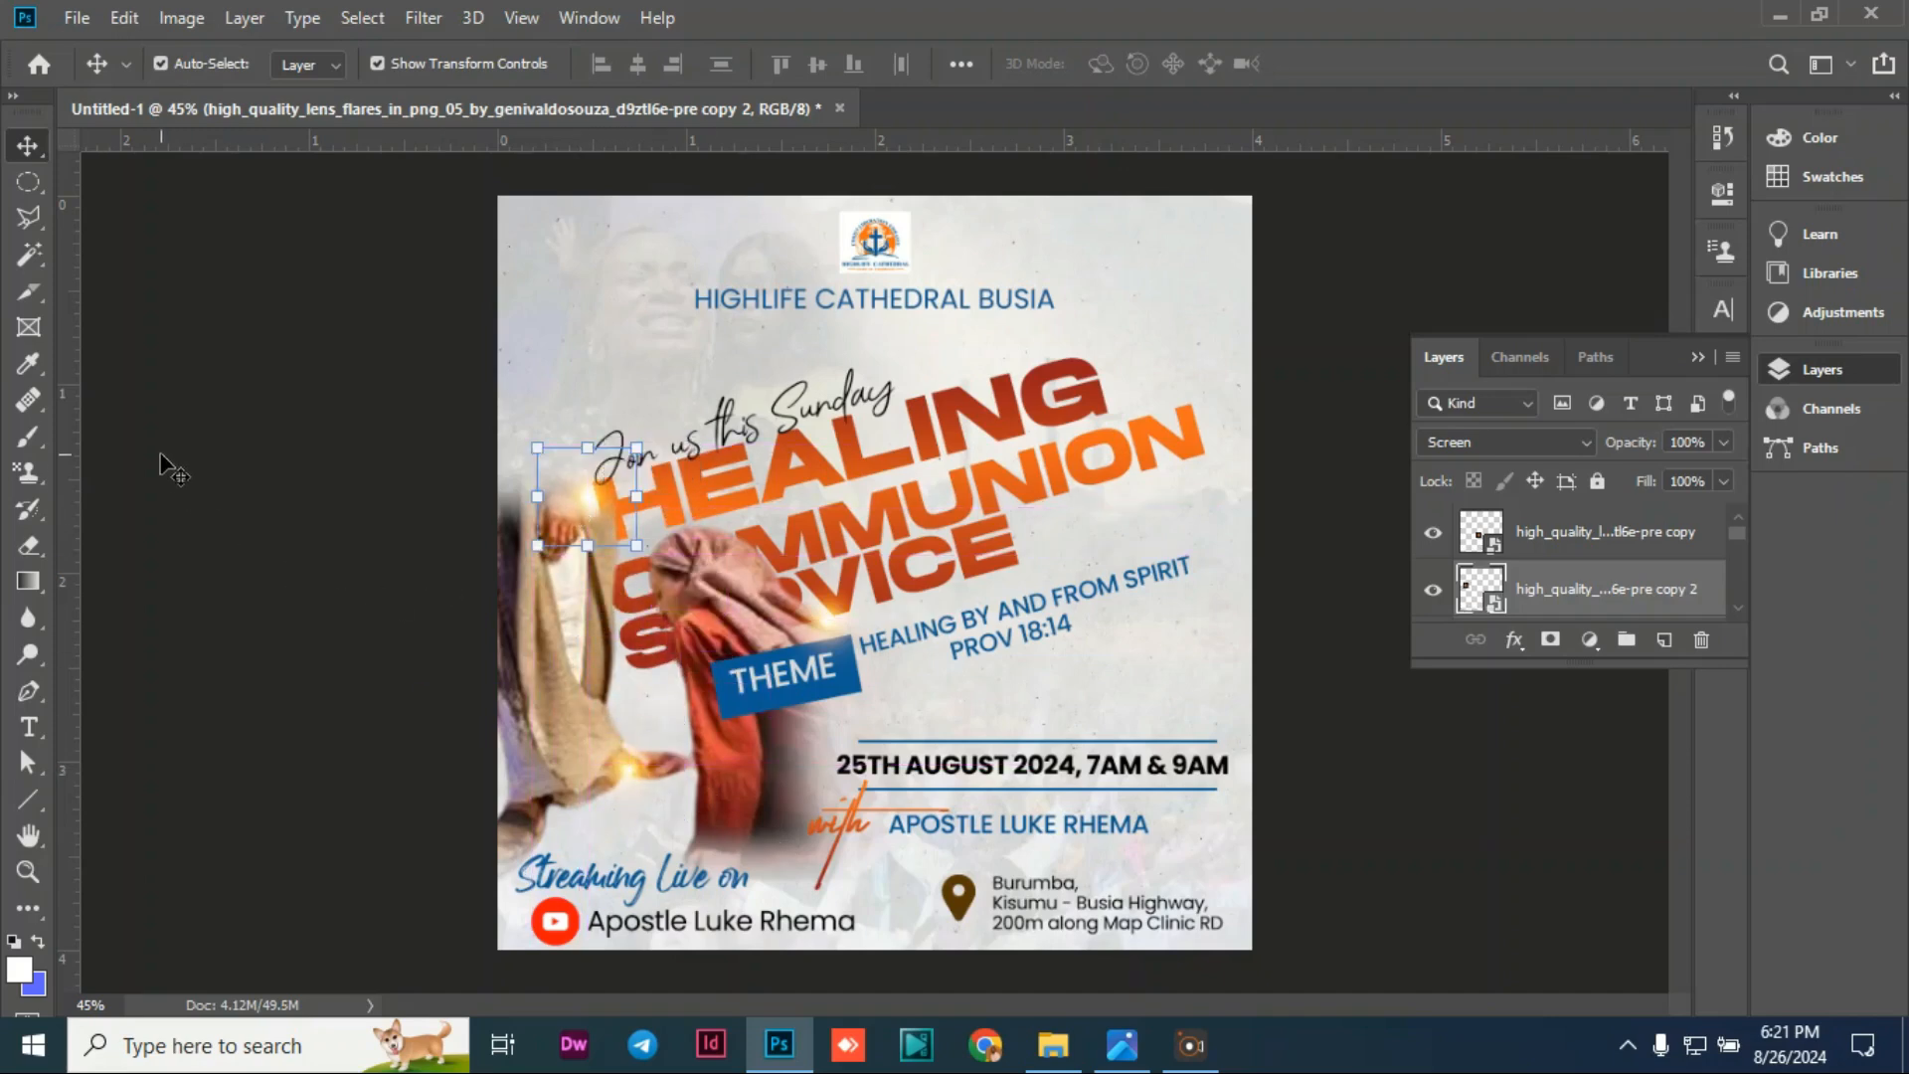
pyautogui.click(171, 460)
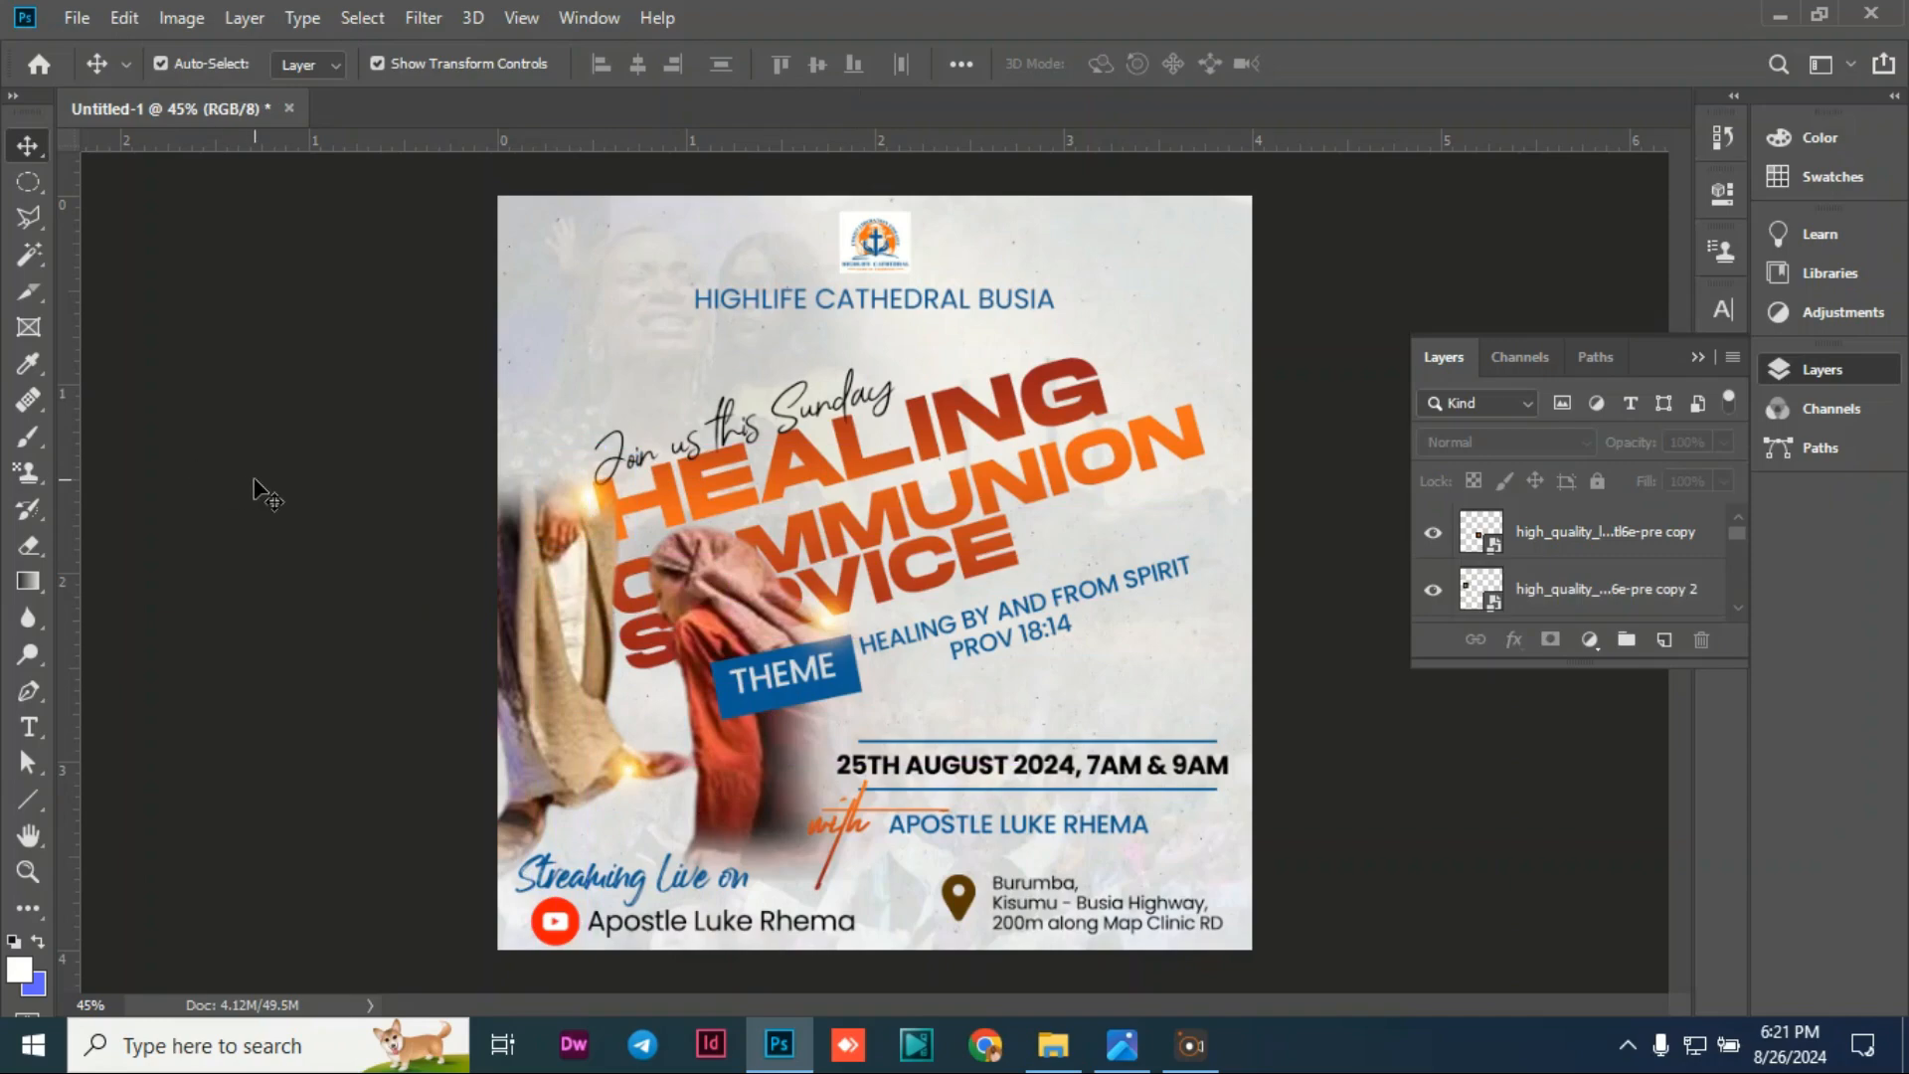
# Step: Enlarge the upper flare copy slightly
pyautogui.click(585, 502)
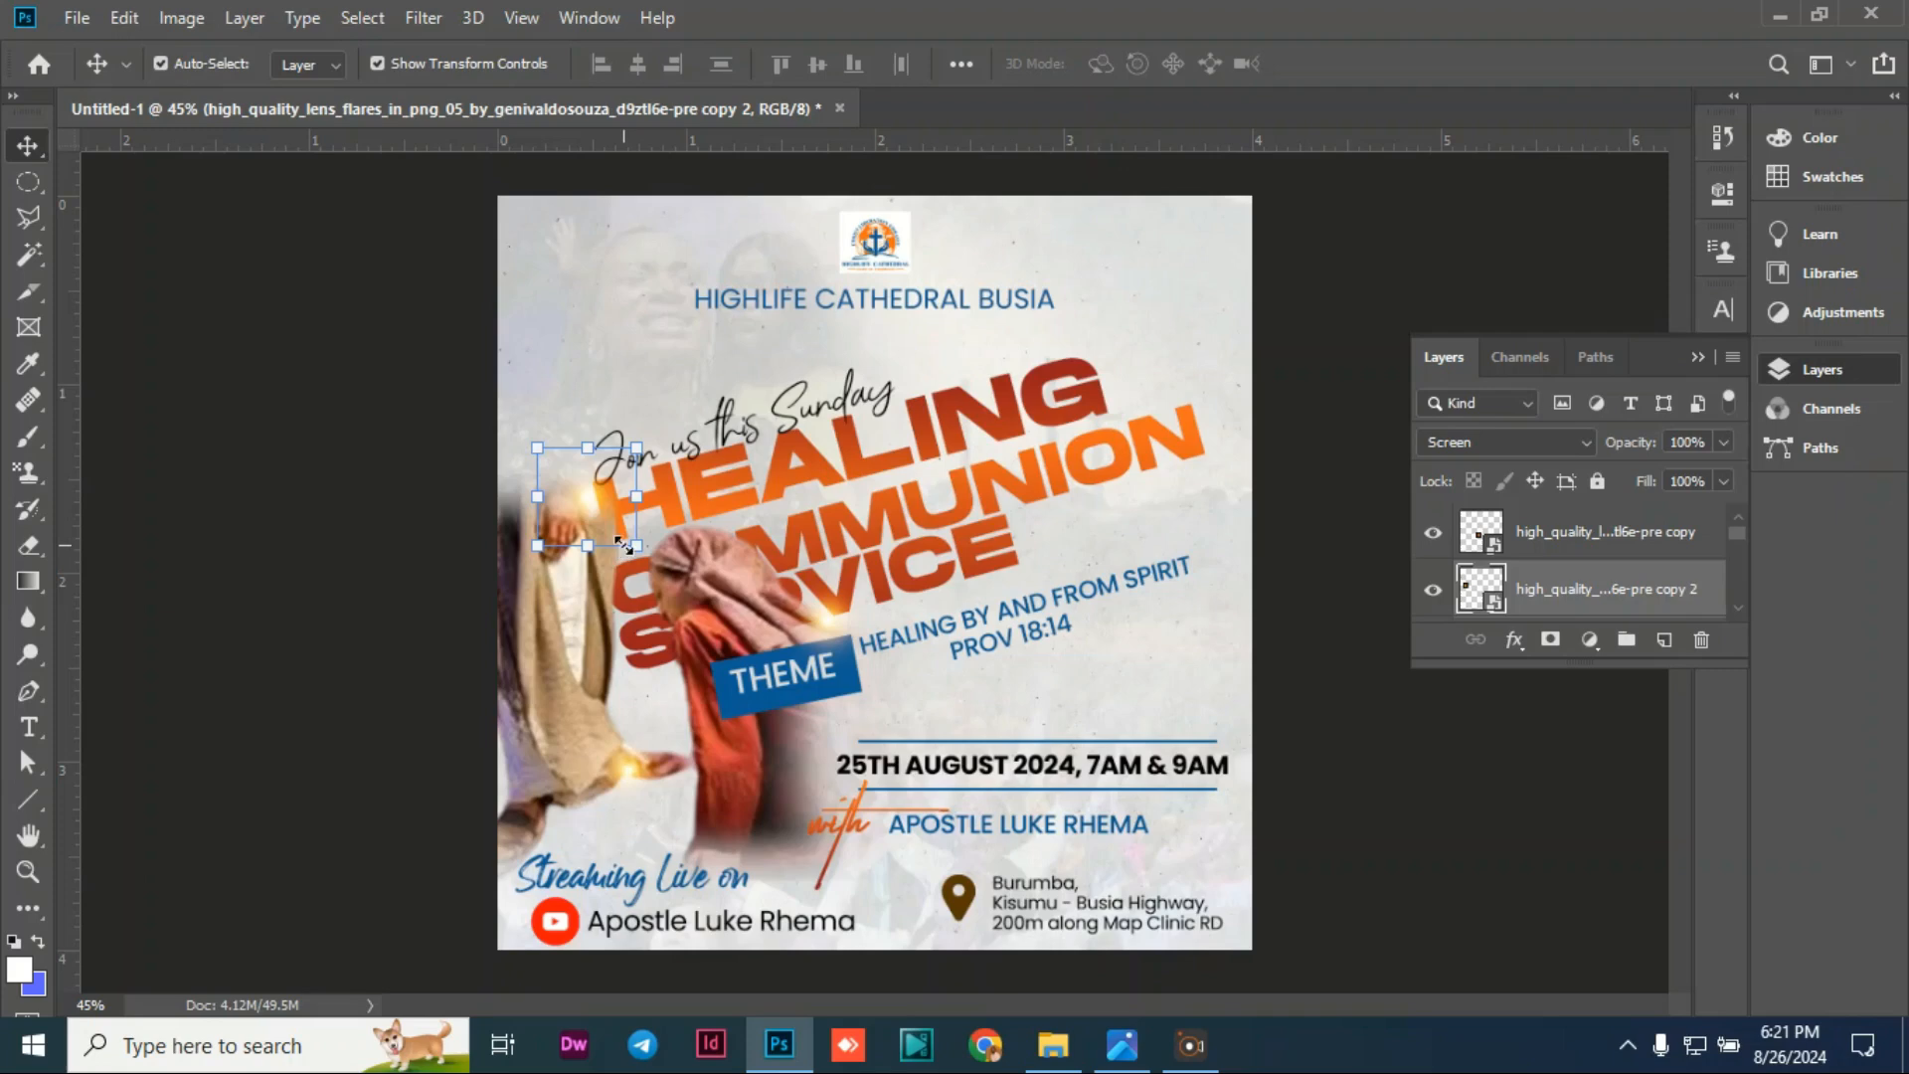
pyautogui.hotkey('ctrl', 't')
pyautogui.moveTo(647, 543); pyautogui.dragTo(602, 505)
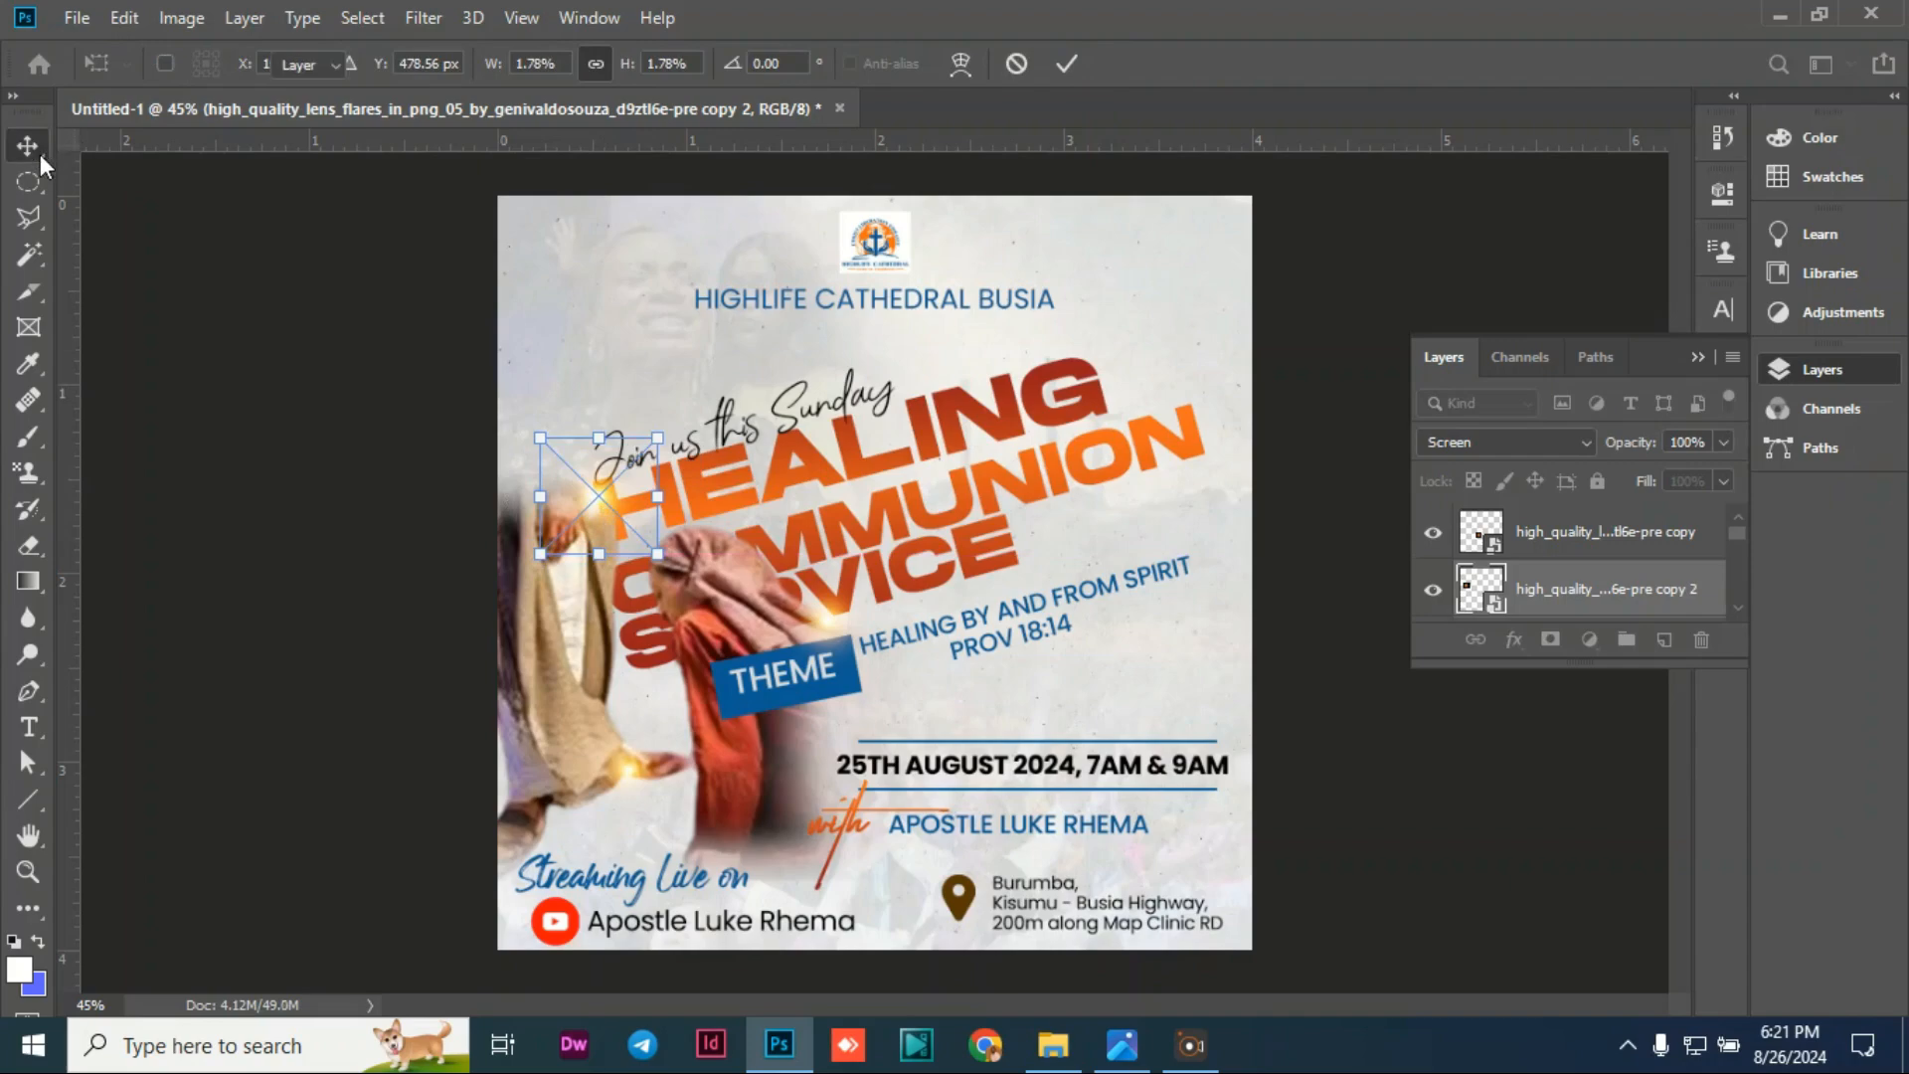
pyautogui.press('Return')
pyautogui.click(350, 408)
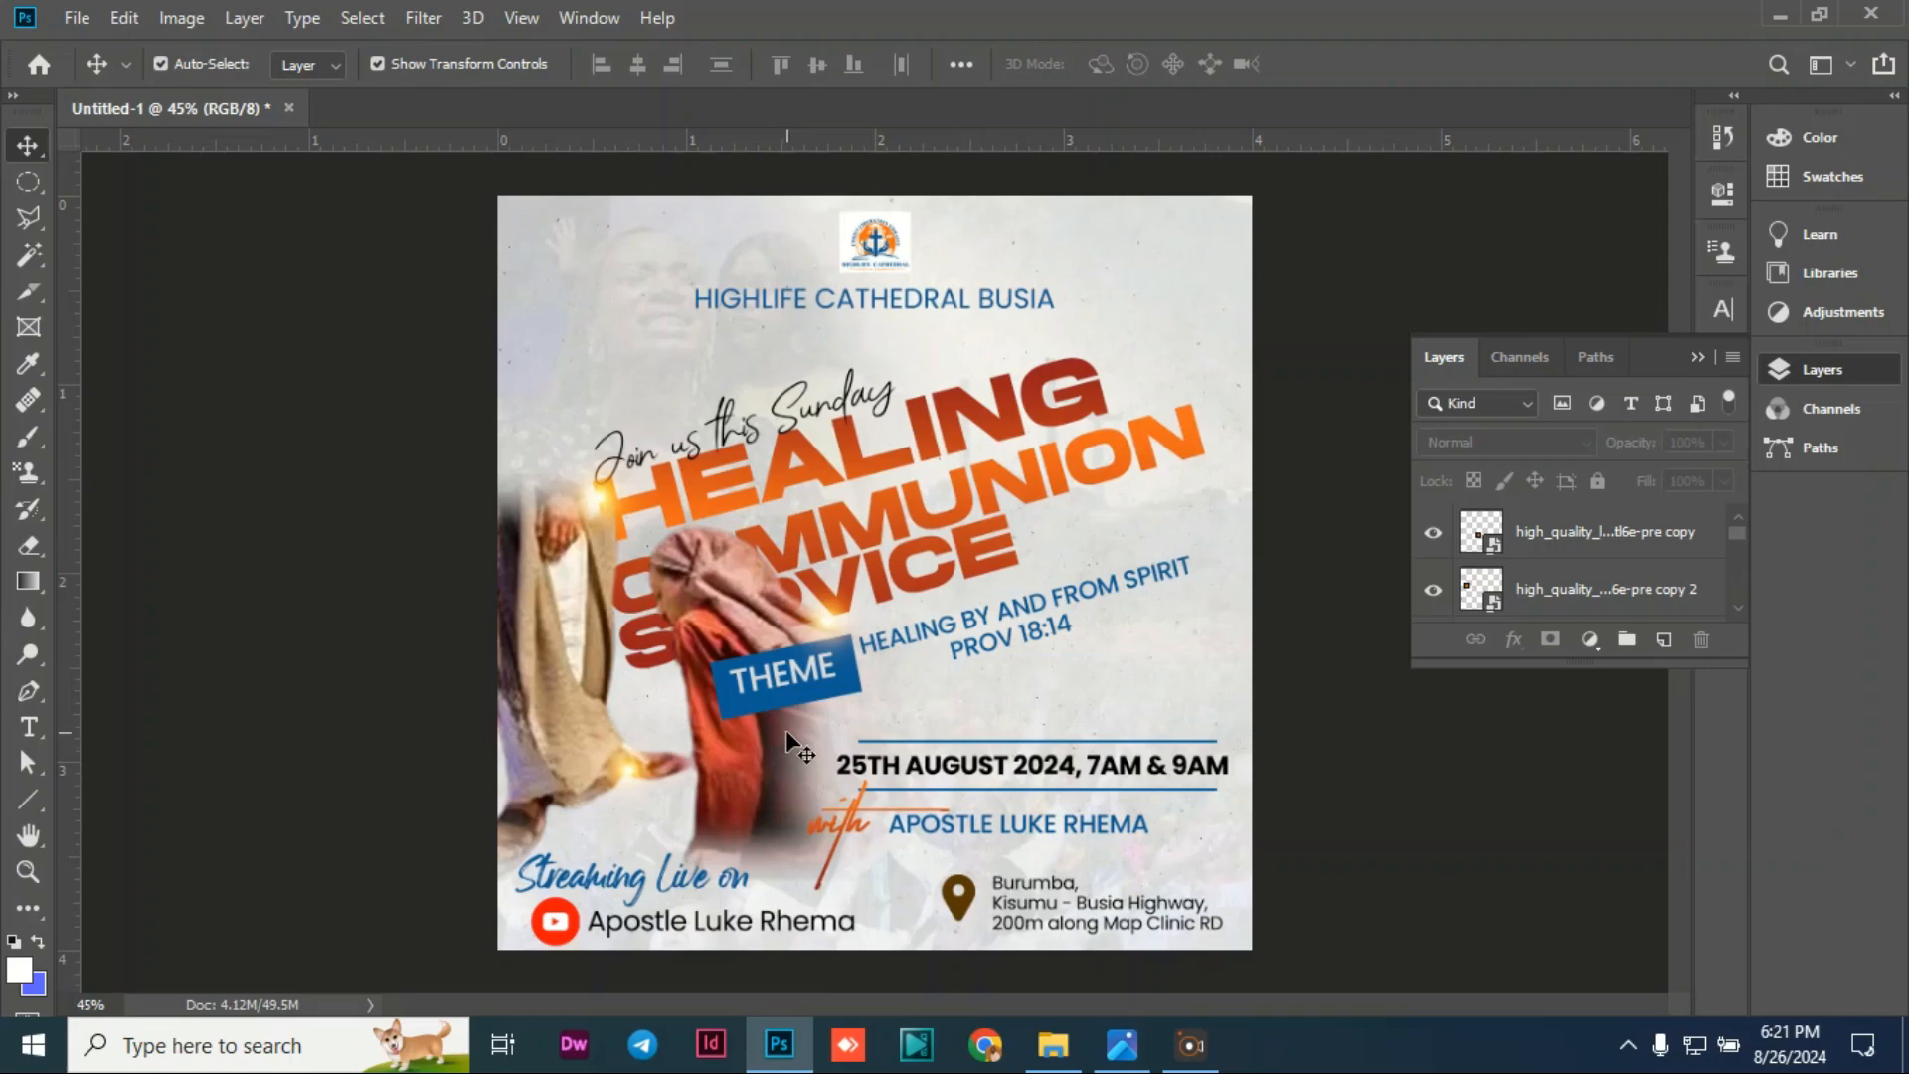
# Step: Add a Curves adjustment layer with its RGB midpoint pulled down to darken midtones
pyautogui.click(1591, 641)
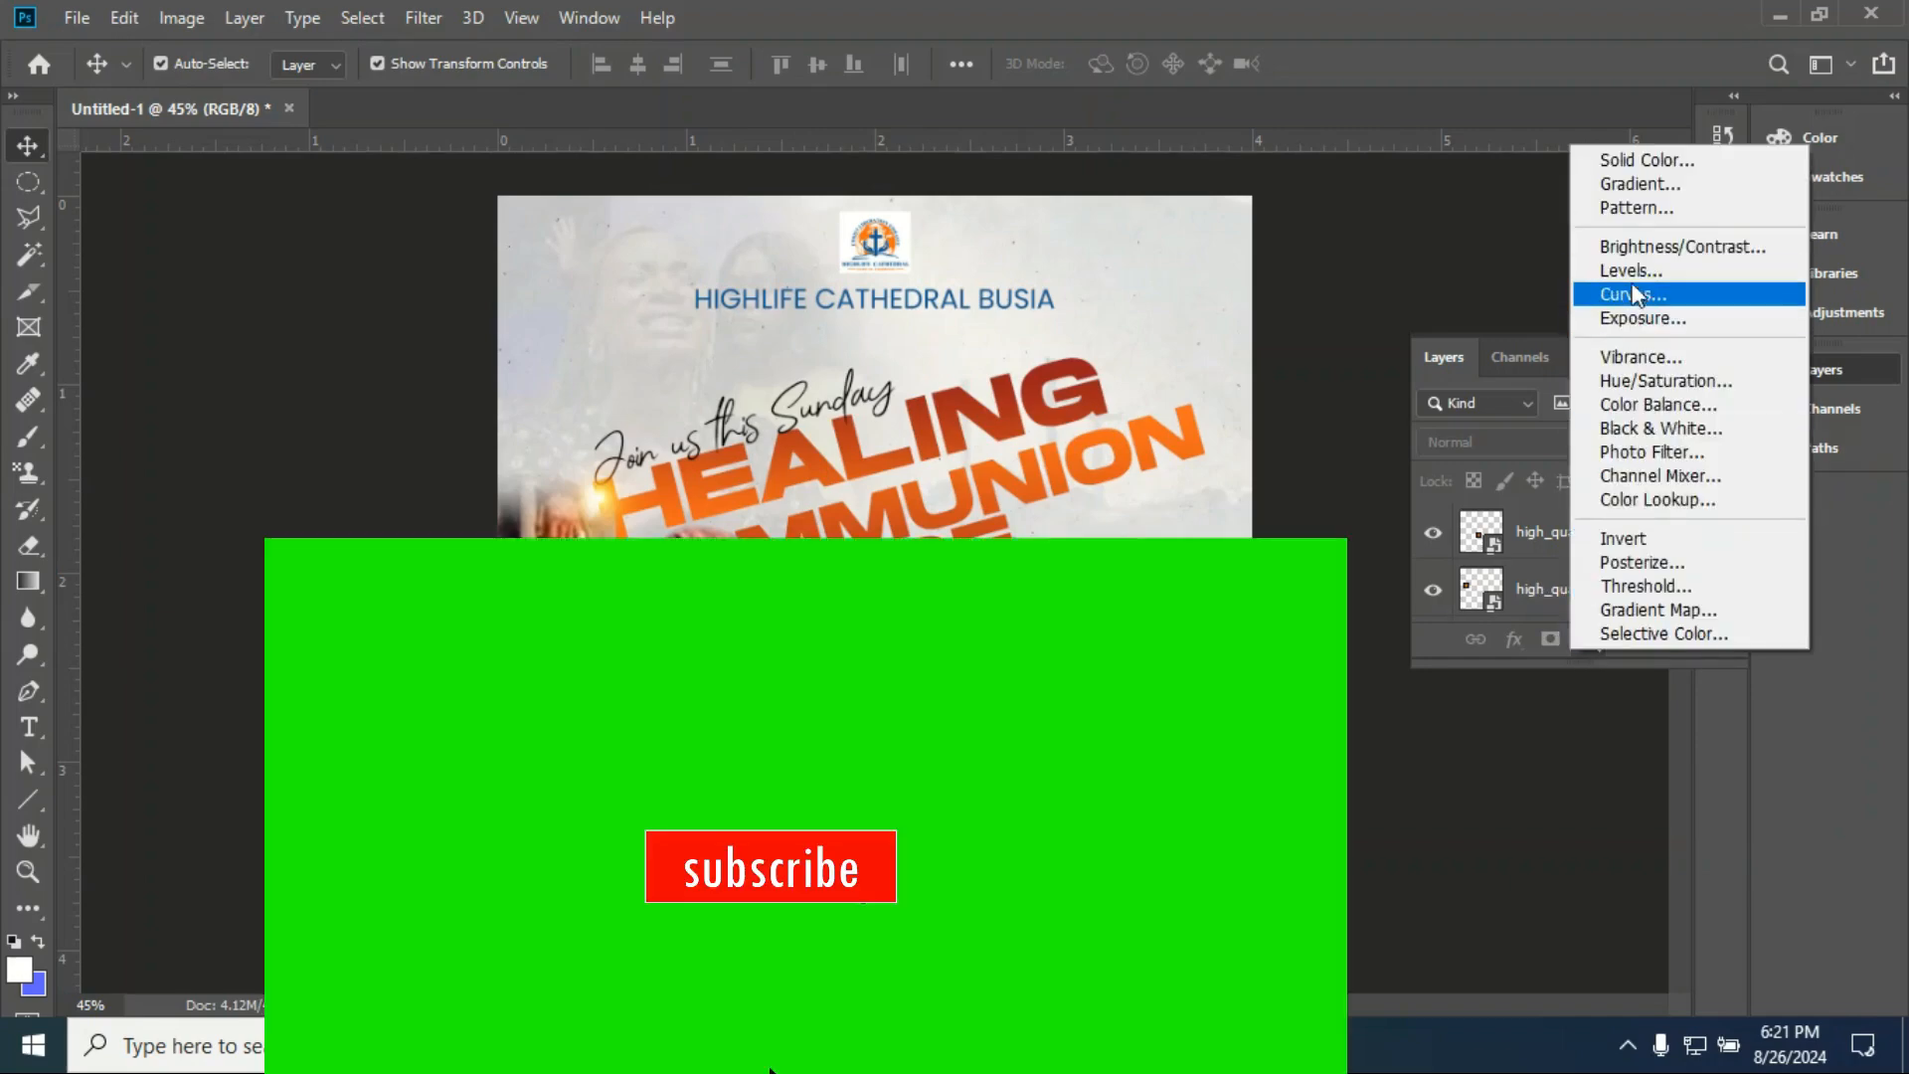
pyautogui.click(1629, 296)
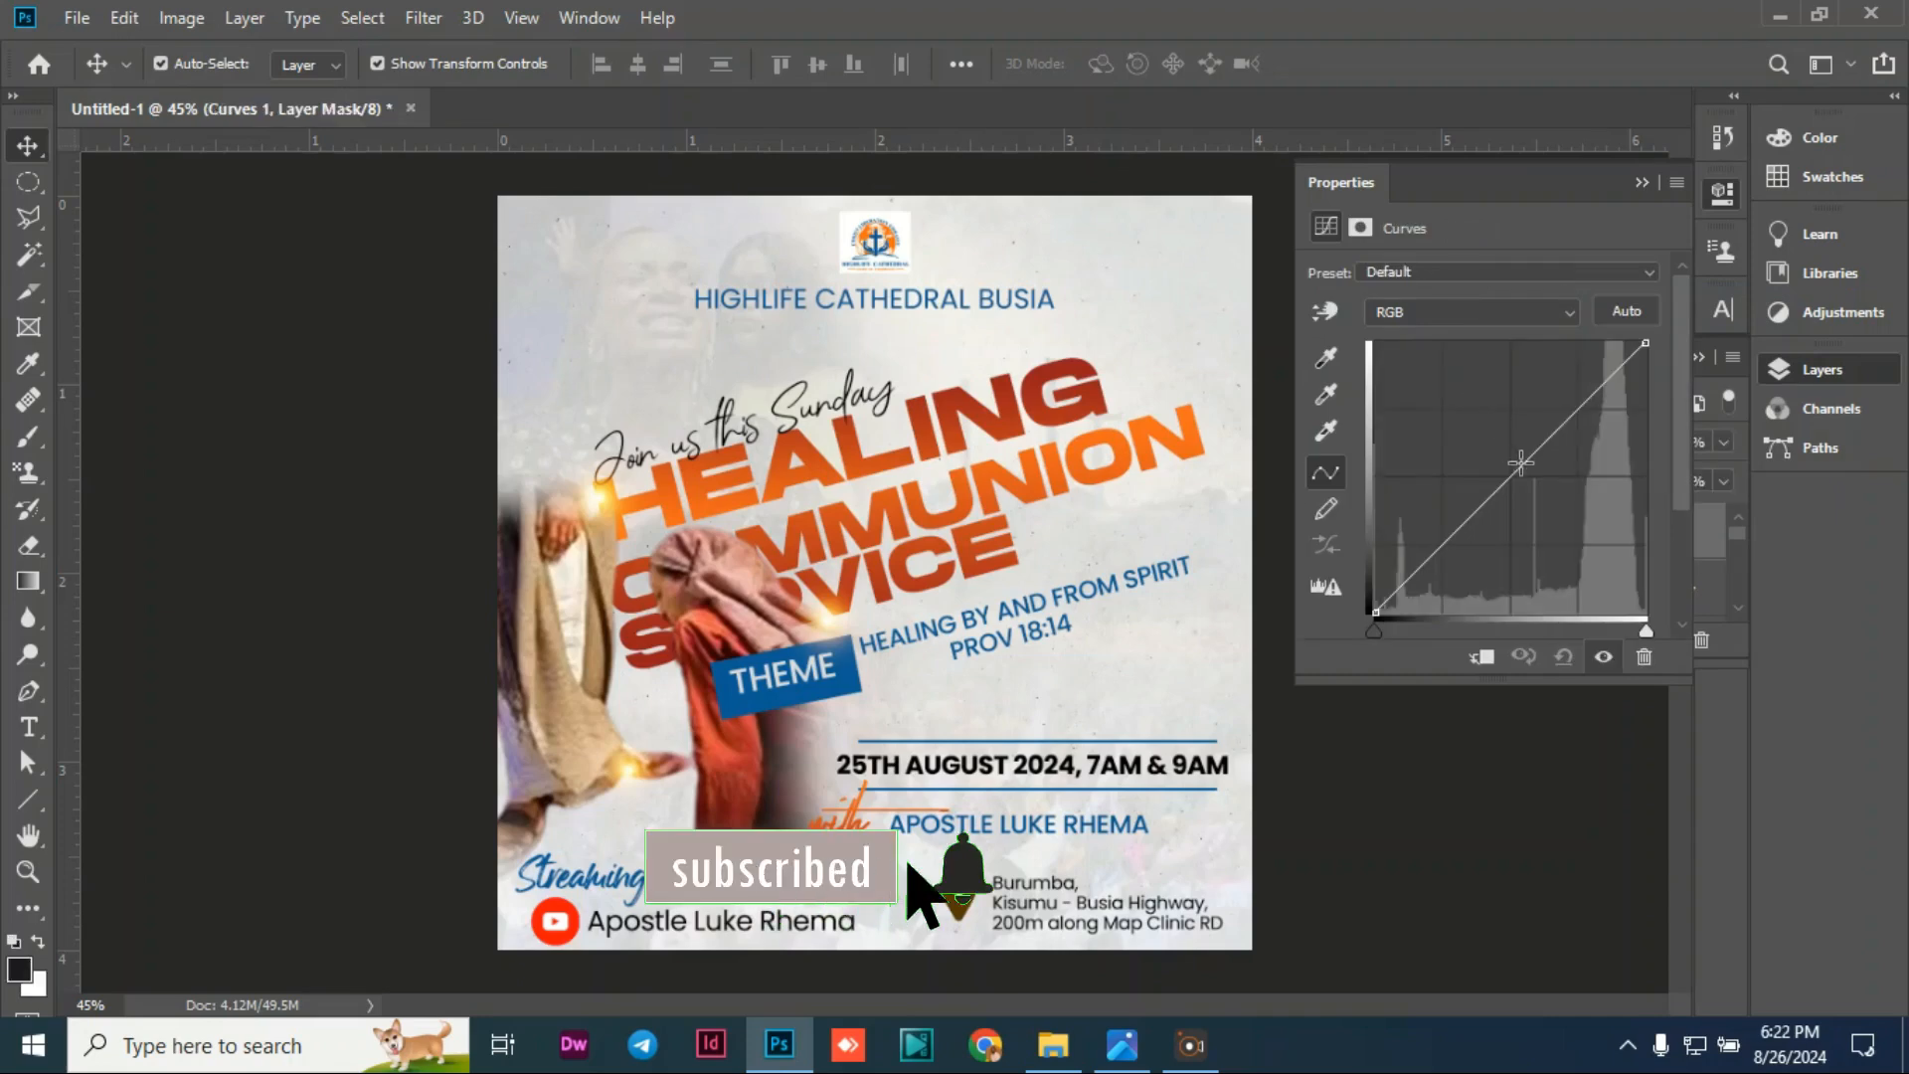
pyautogui.moveTo(1521, 462); pyautogui.dragTo(1548, 475)
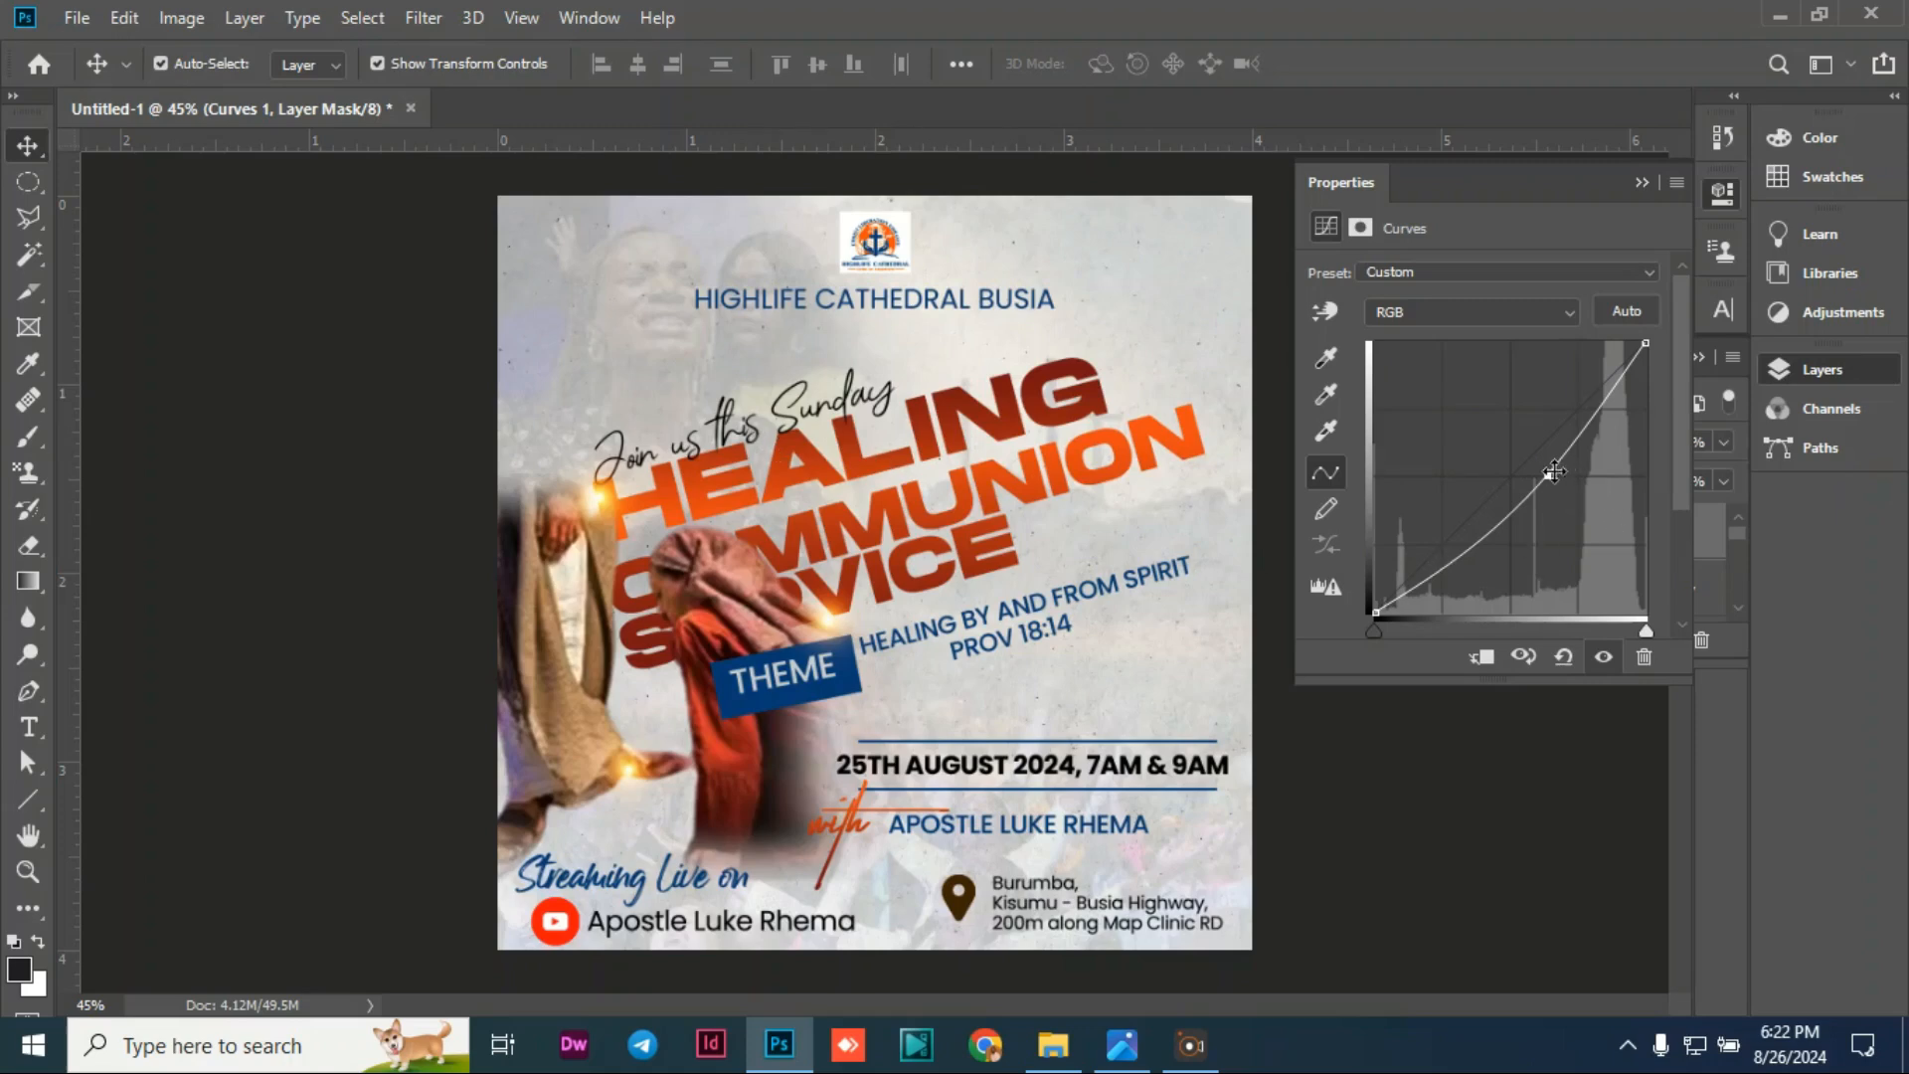
pyautogui.moveTo(1547, 476); pyautogui.dragTo(1543, 468)
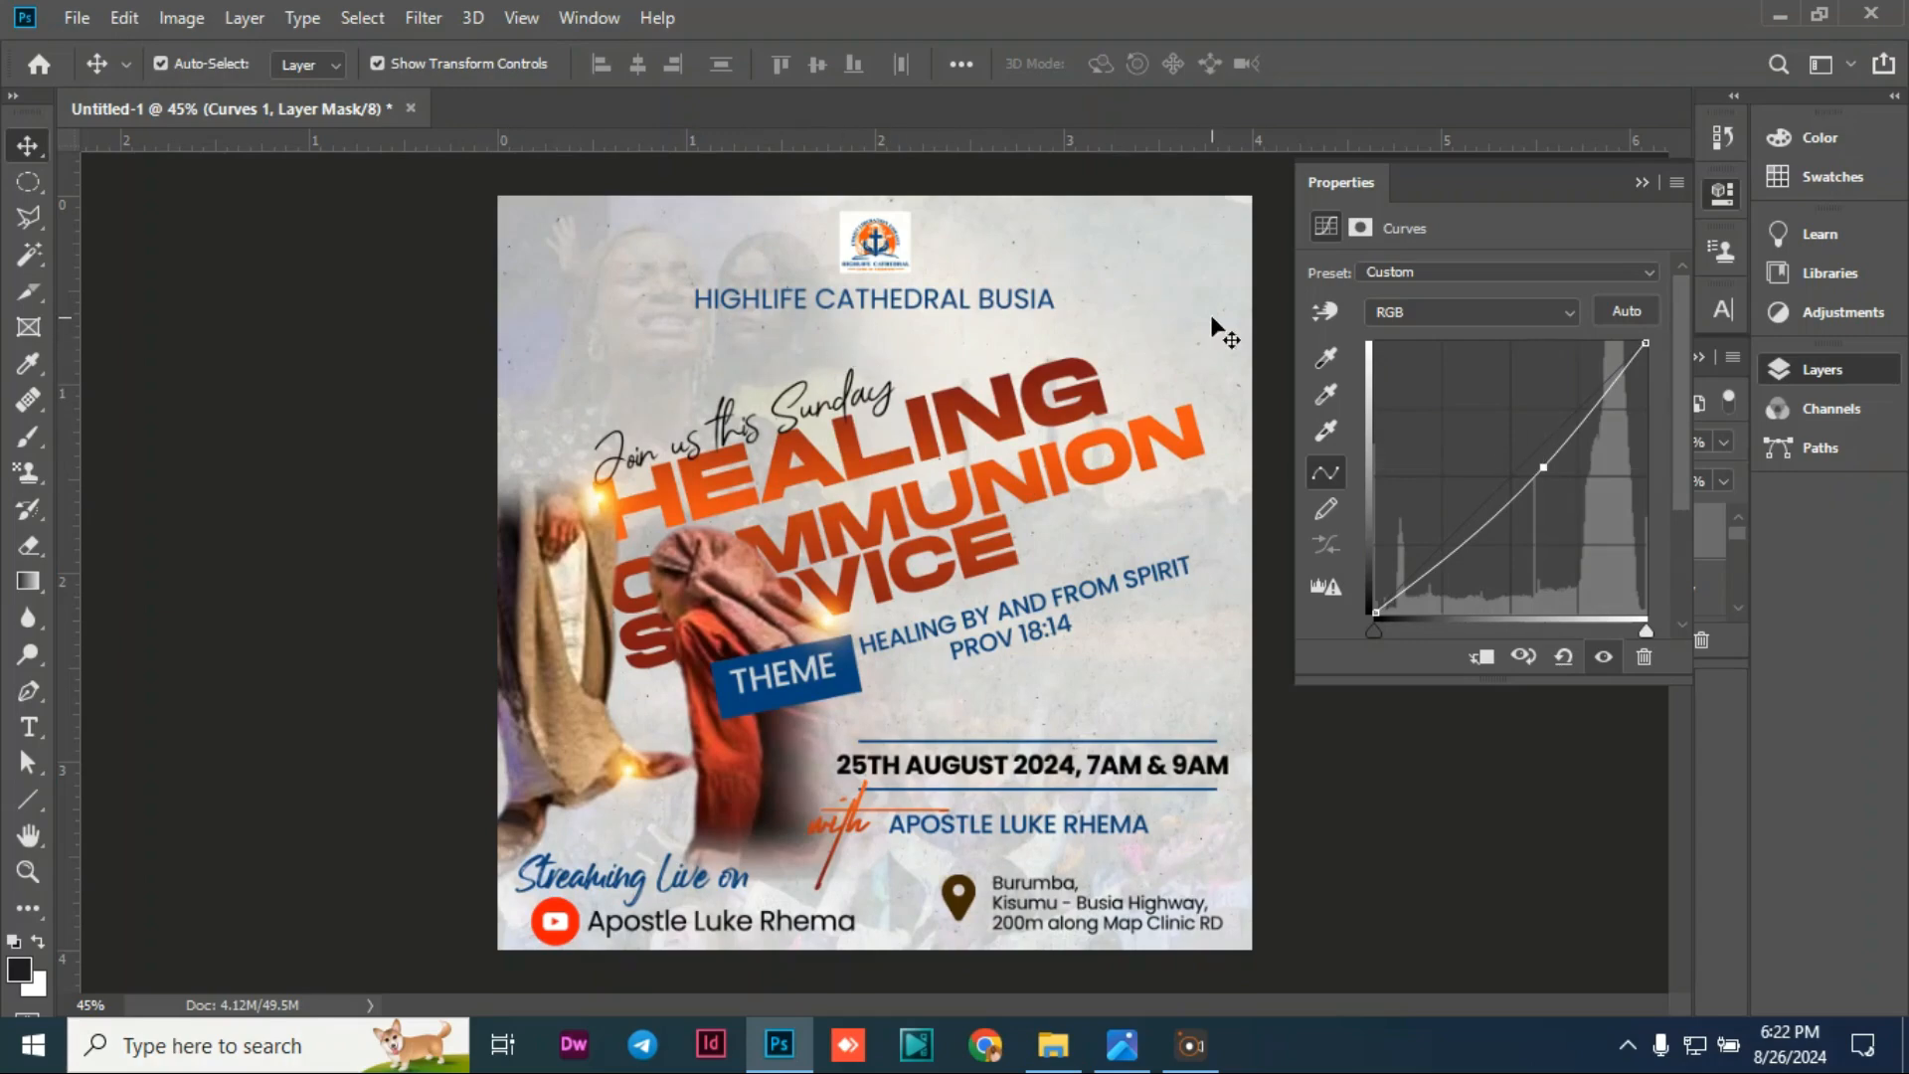
pyautogui.click(1641, 183)
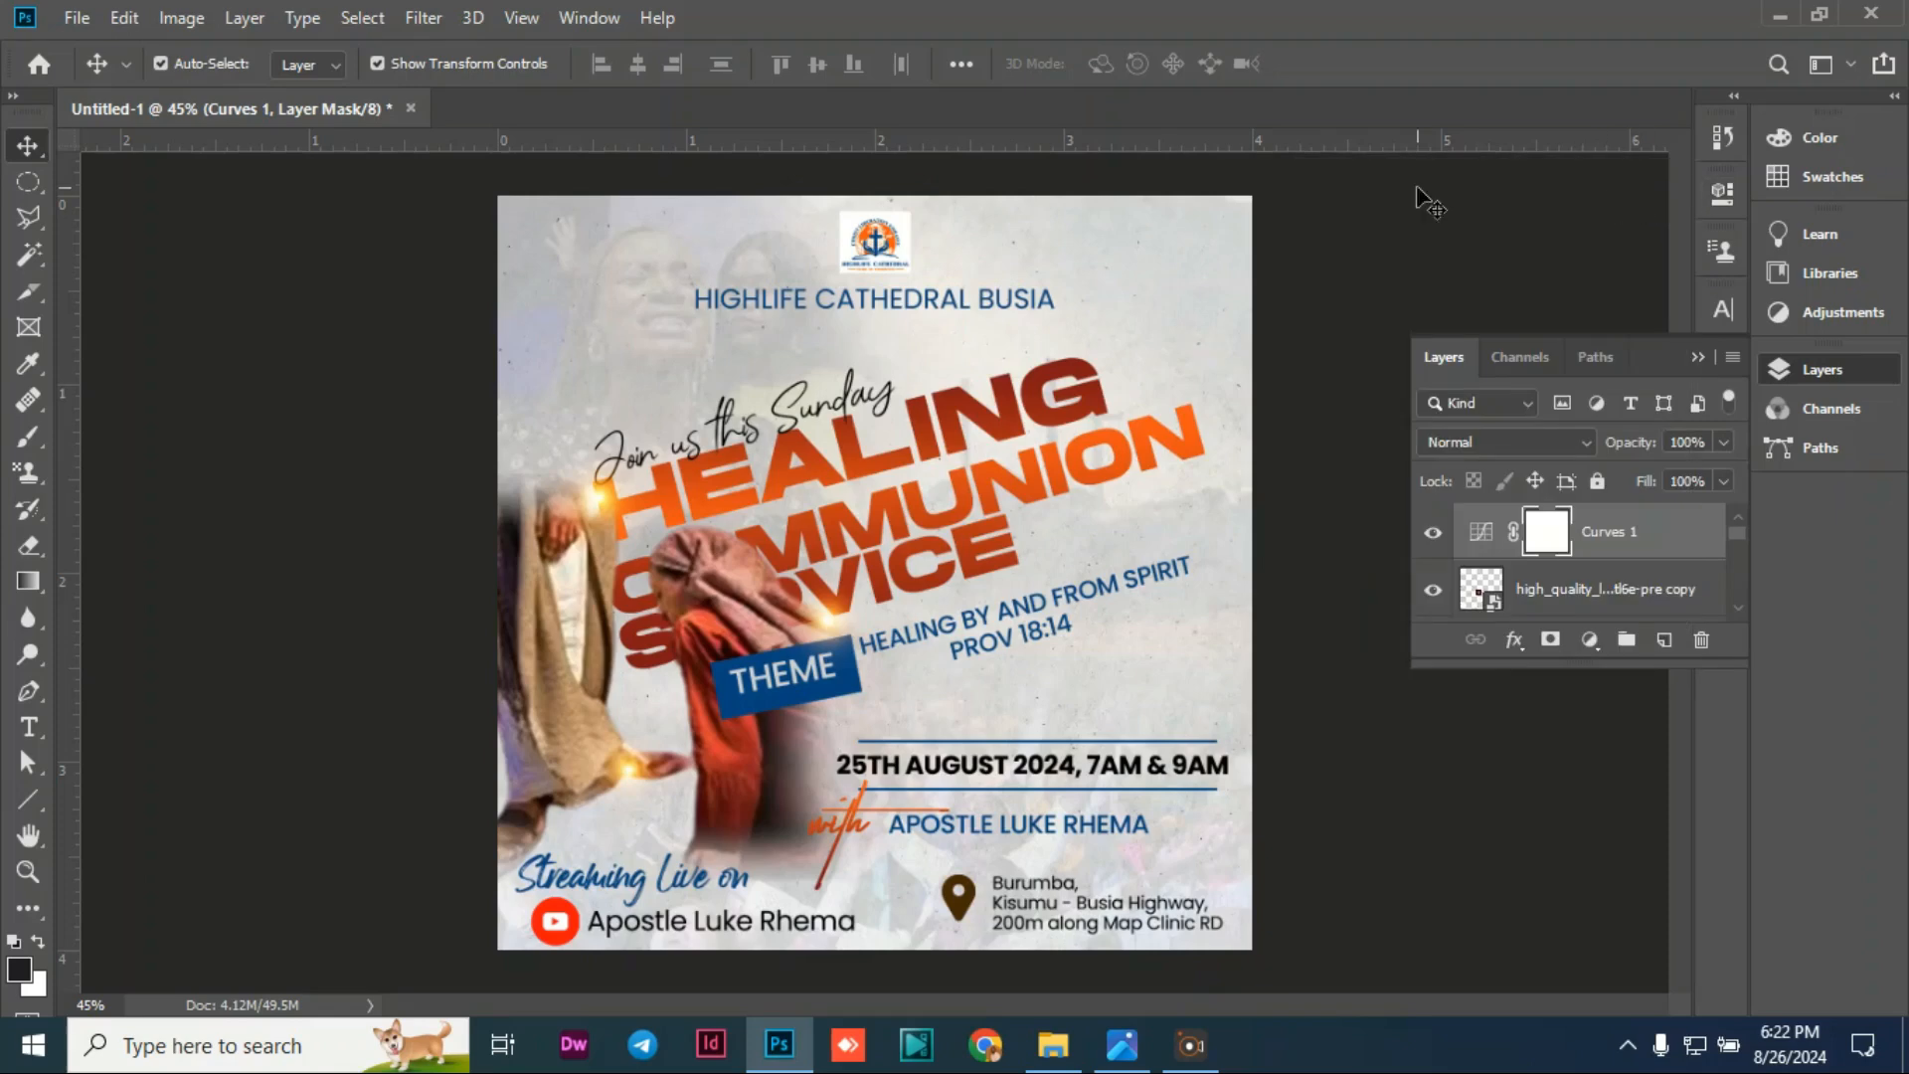